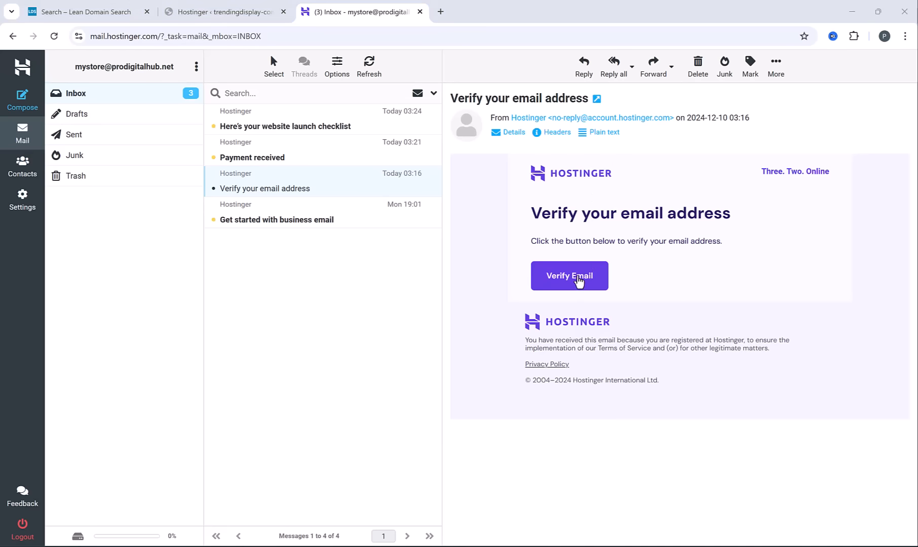
Verify the account's email address from the Hostinger message and open the WordPress admin of trendingdisplay.com
left_click(577, 277)
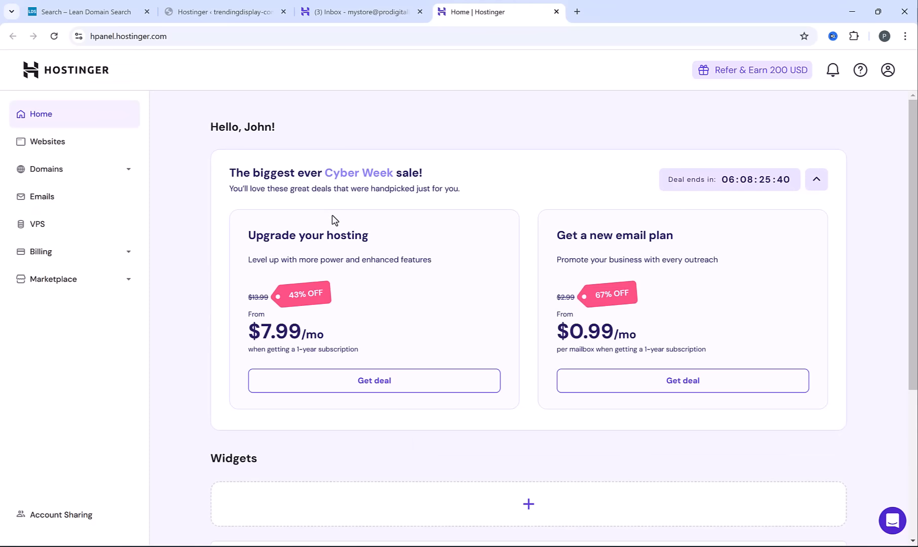
left_click(76, 147)
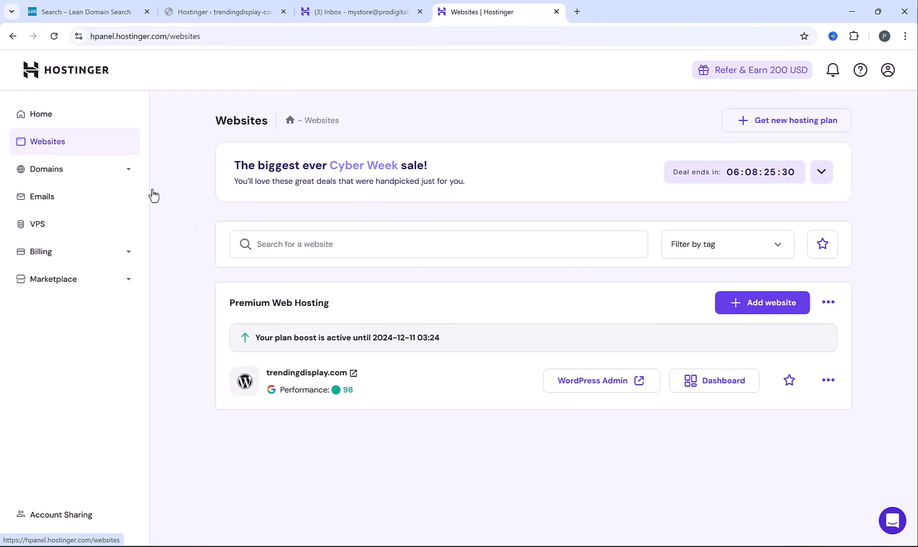
left_click(593, 386)
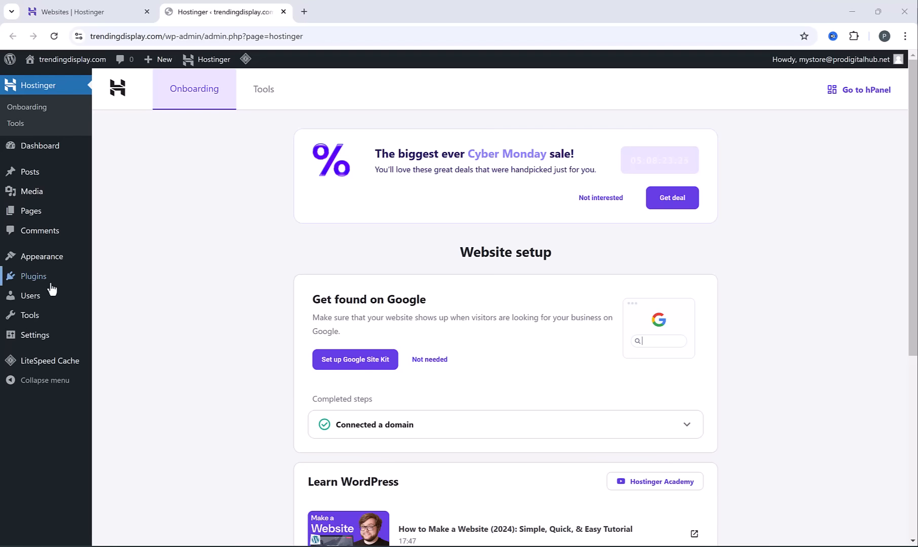
Open the installed plugins list and deactivate all the plugins in bulk
mouse_move(49, 287)
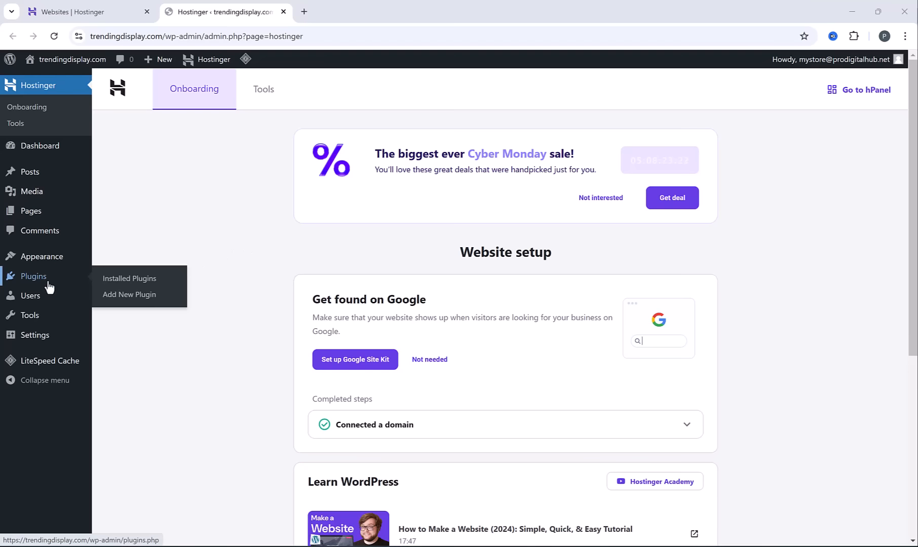
left_click(128, 281)
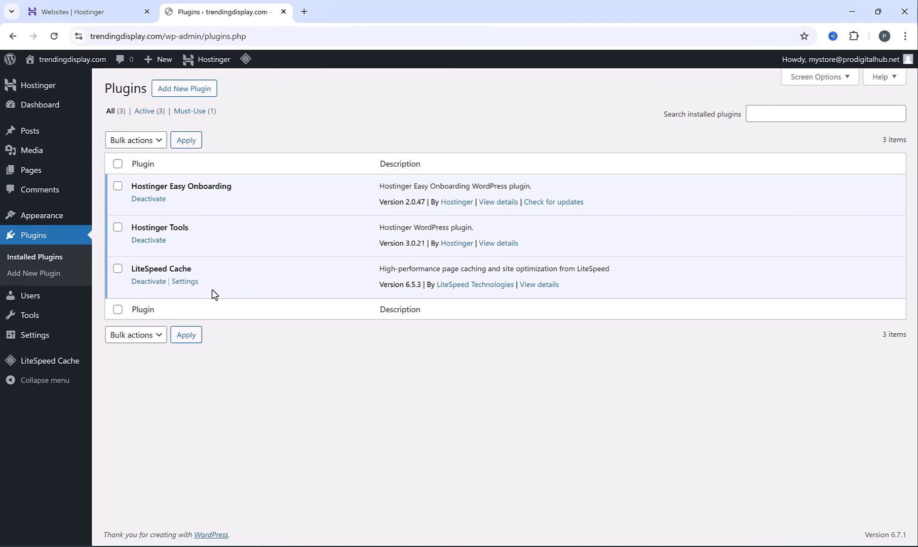
left_click(118, 164)
left_click(135, 146)
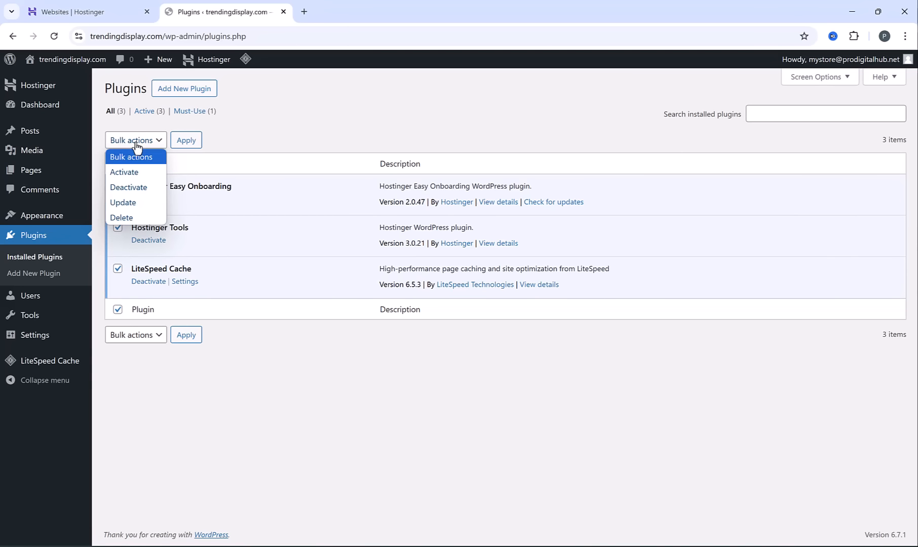
left_click(145, 187)
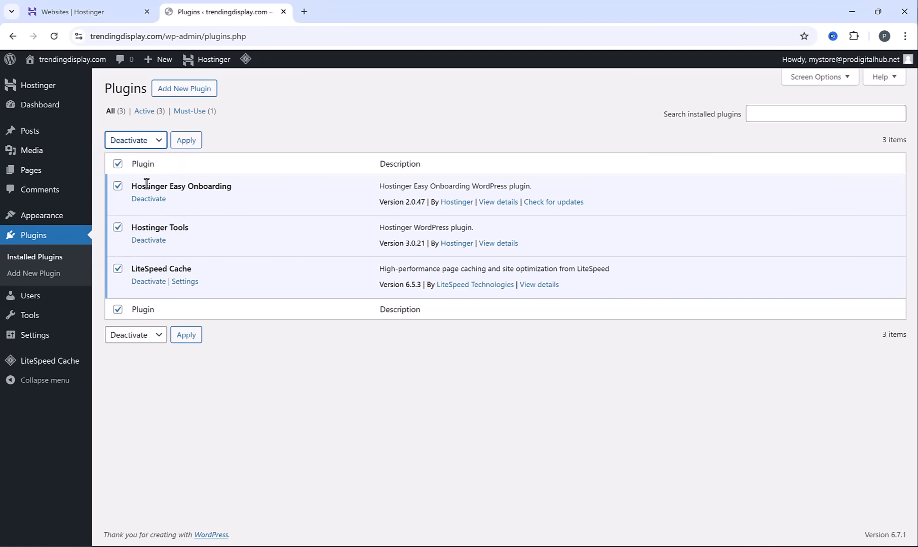
left_click(192, 143)
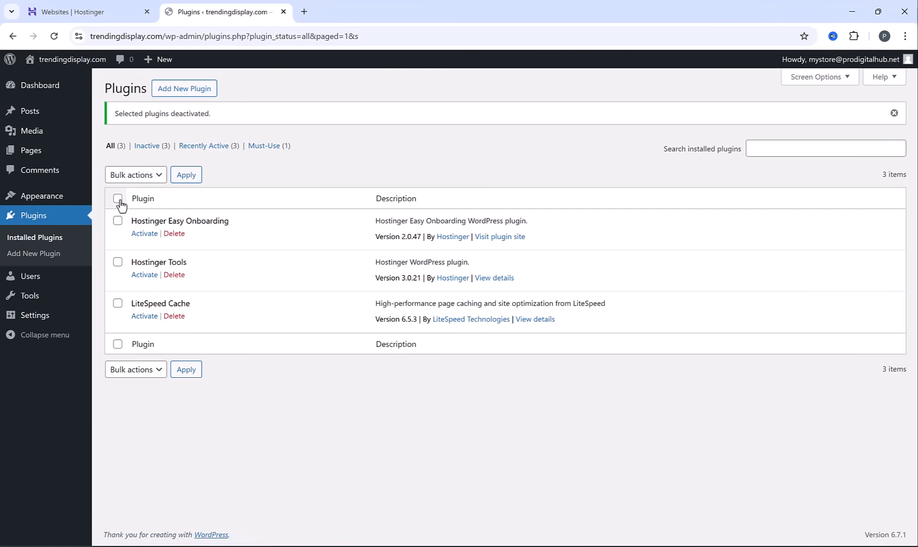
Delete Hostinger Easy Onboarding, Hostinger Tools and LiteSpeed Cache in bulk, including their data
left_click(118, 198)
left_click(146, 176)
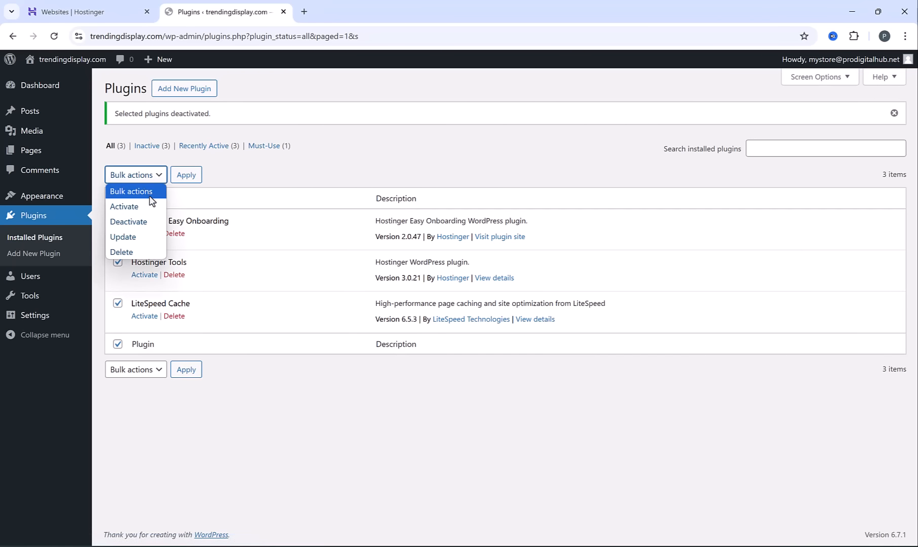
left_click(143, 251)
left_click(188, 177)
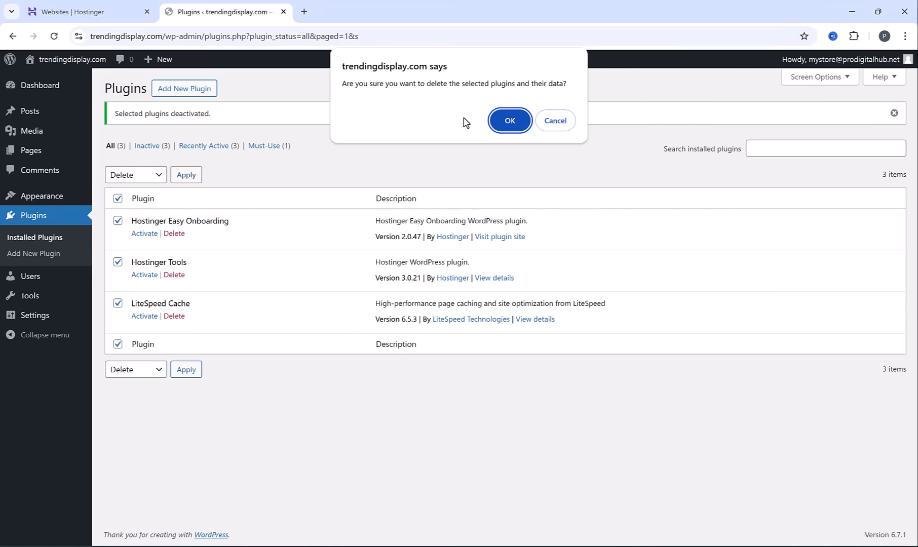
left_click(498, 122)
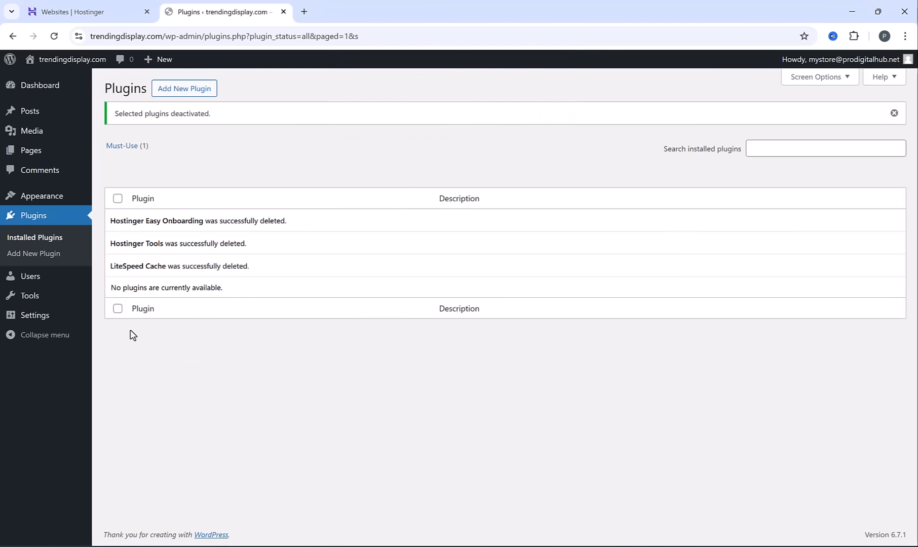
Open the site's General Settings and set the site title to "Trending Display"
mouse_move(46, 319)
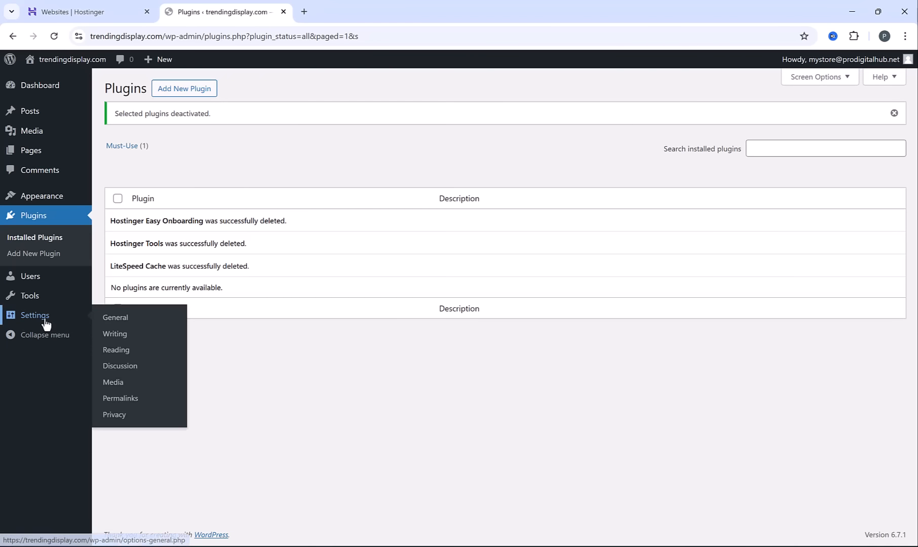
left_click(116, 317)
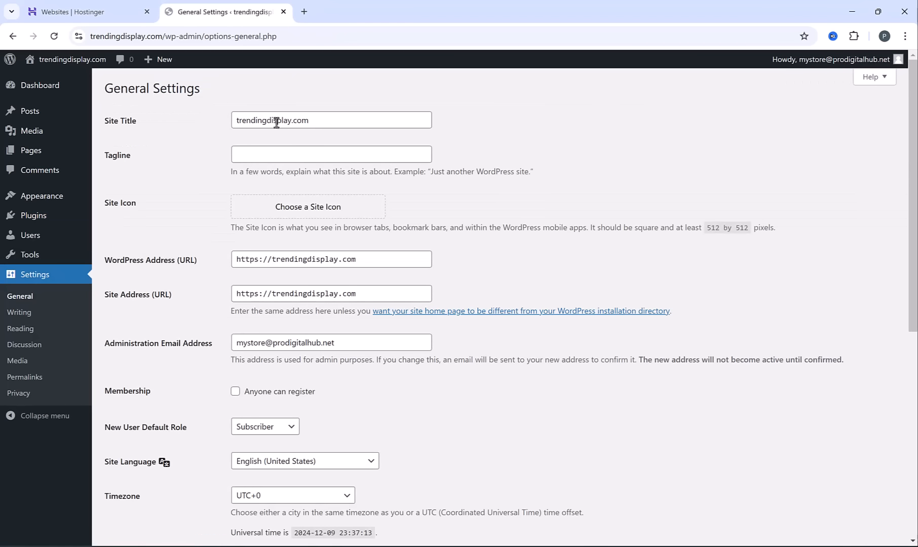
left_click_drag(240, 126, 314, 125)
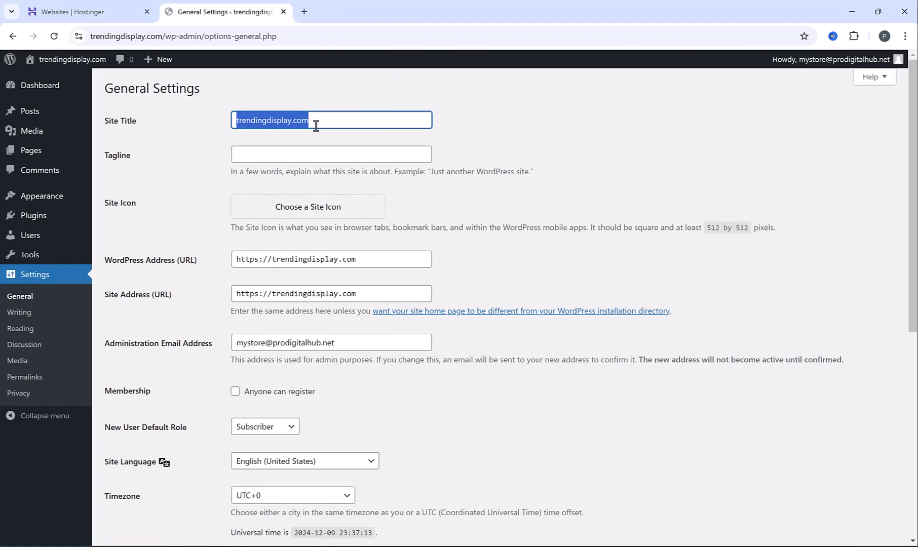
type("Trending ")
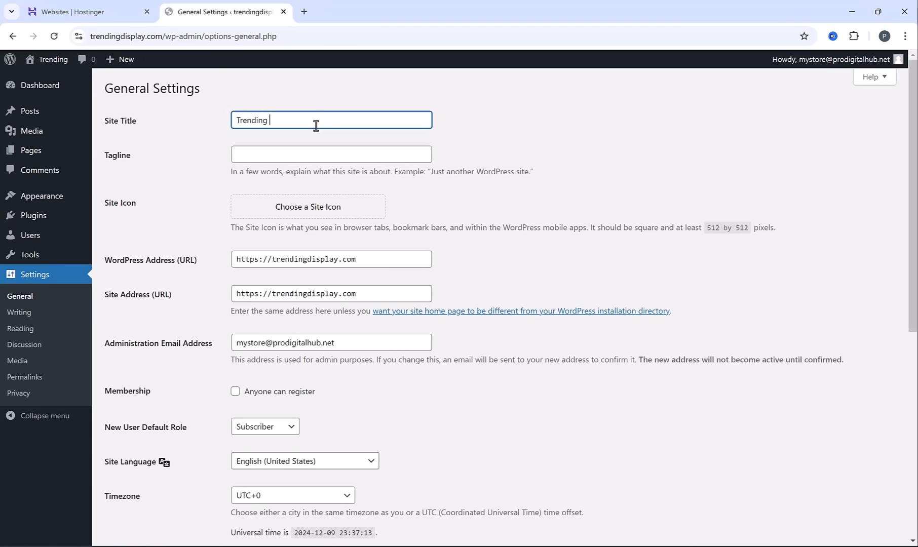
type("Display")
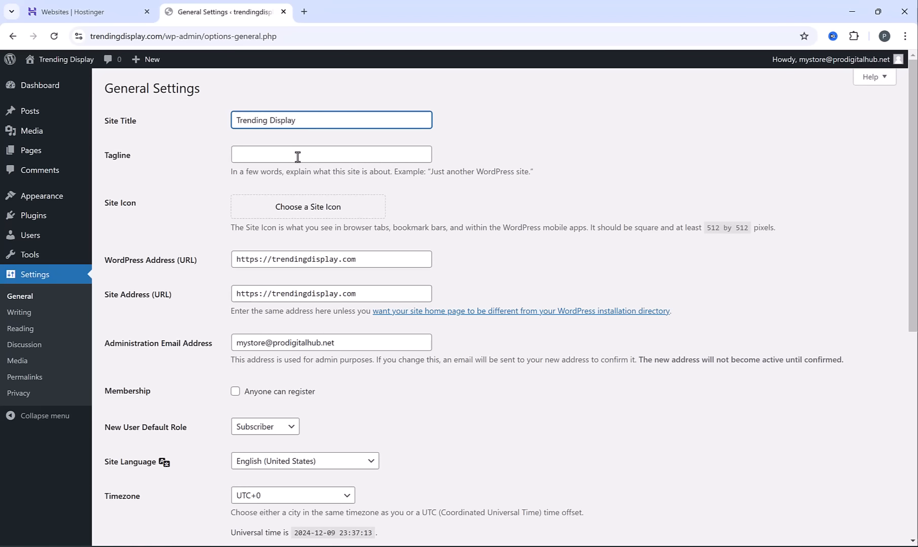
Set the site's tagline to "Hot trends, unbeatable prices!"
left_click(298, 155)
left_click_drag(231, 173, 531, 173)
left_click(391, 157)
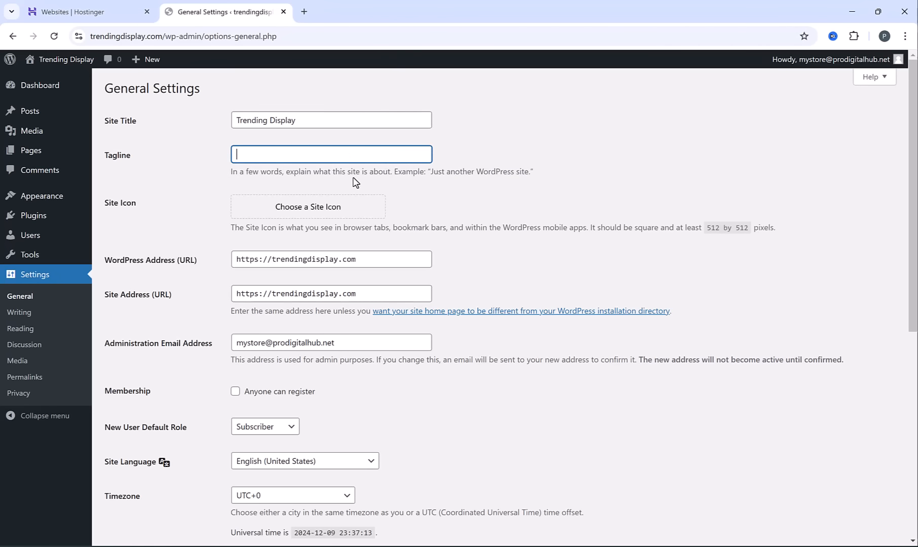
type("Hot trends, unbeatable prices!")
left_click(517, 146)
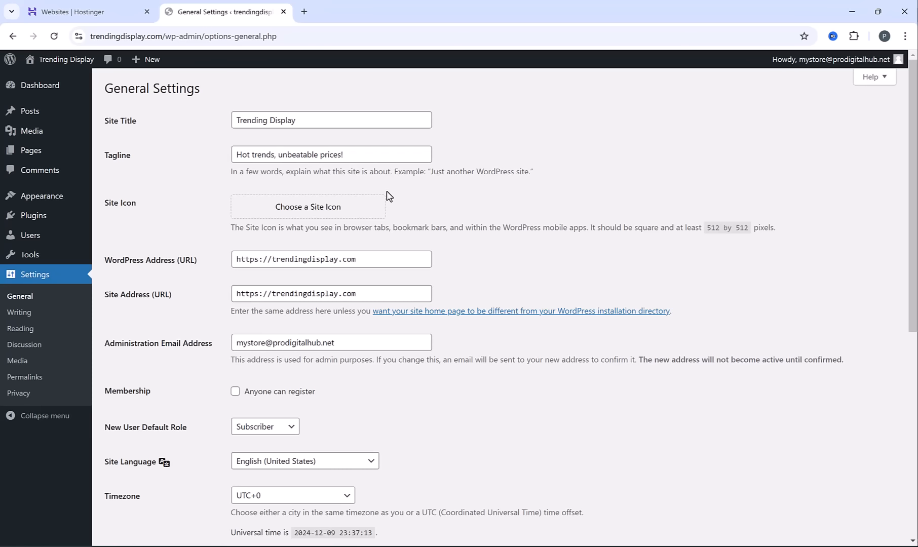
Save the general settings after viewing the timezone choices, and open the Permalink Settings to check the URL structure
scroll(388, 199, "down", 5)
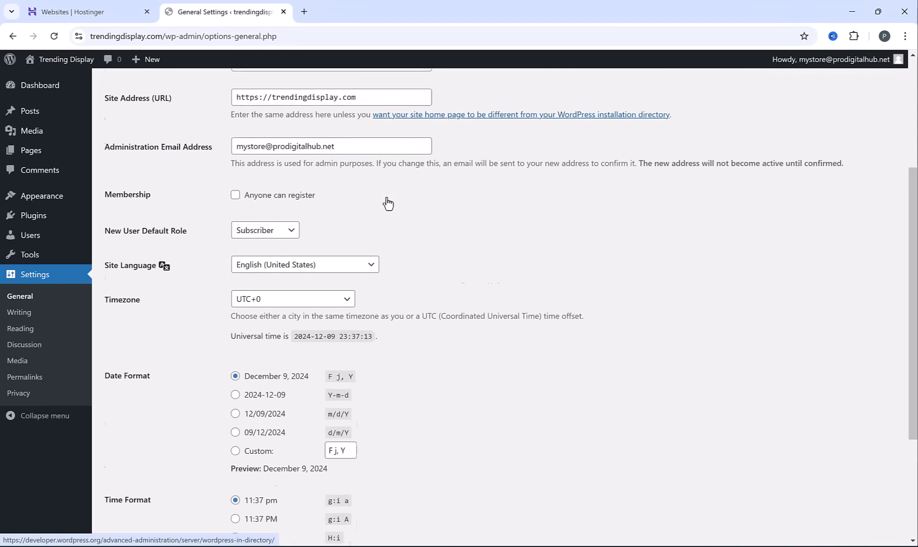
left_click(305, 275)
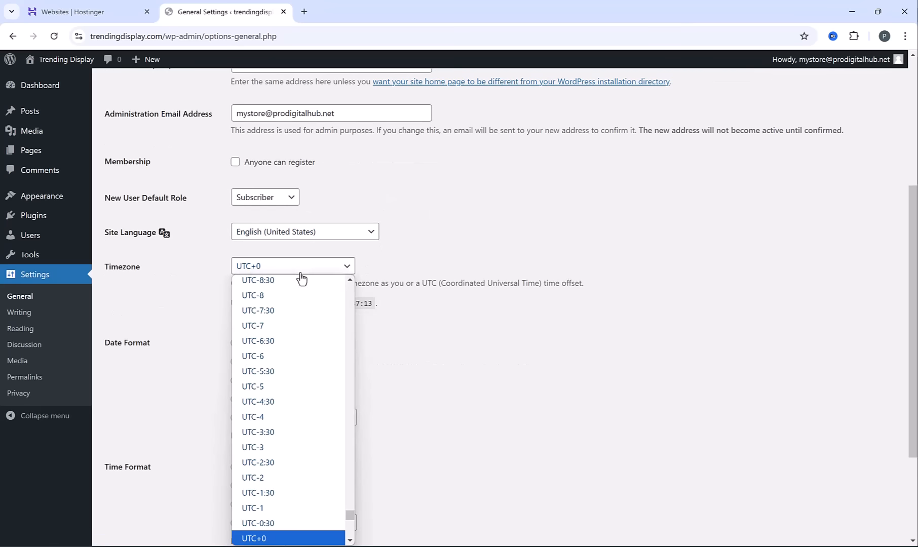
left_click(305, 275)
scroll(285, 384, "down", 3)
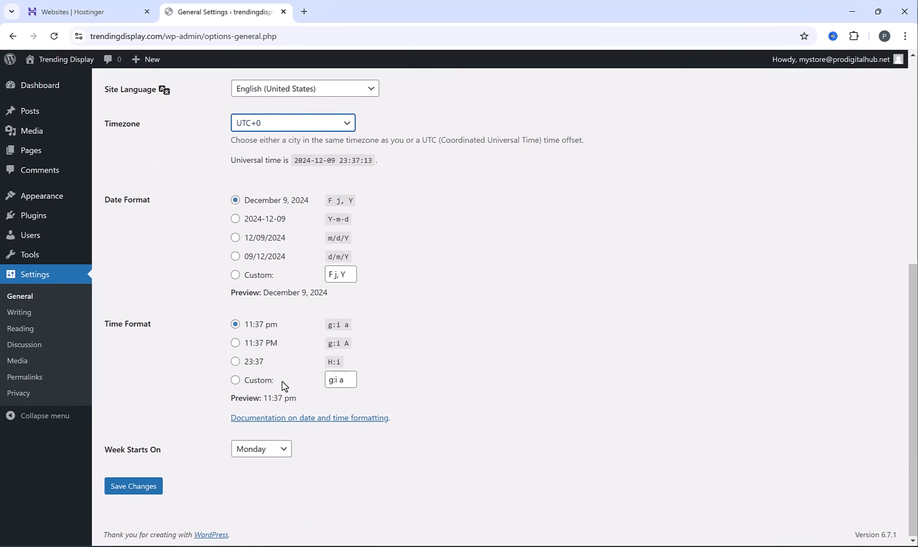
left_click(136, 487)
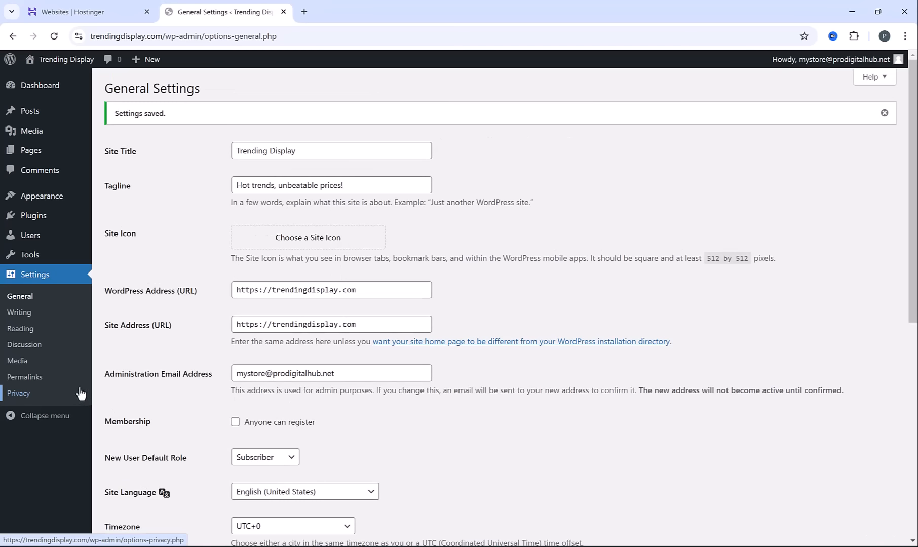
left_click(25, 377)
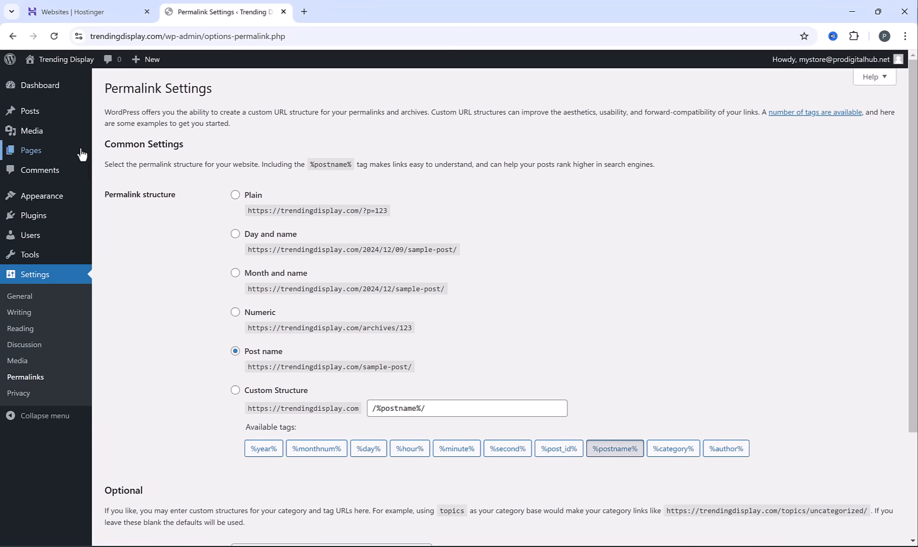
On the Dashboard, dismiss the Welcome panel and hide Site Health Status, At a Glance, Activity, Quick Draft, and WordPress Events and News
mouse_move(47, 93)
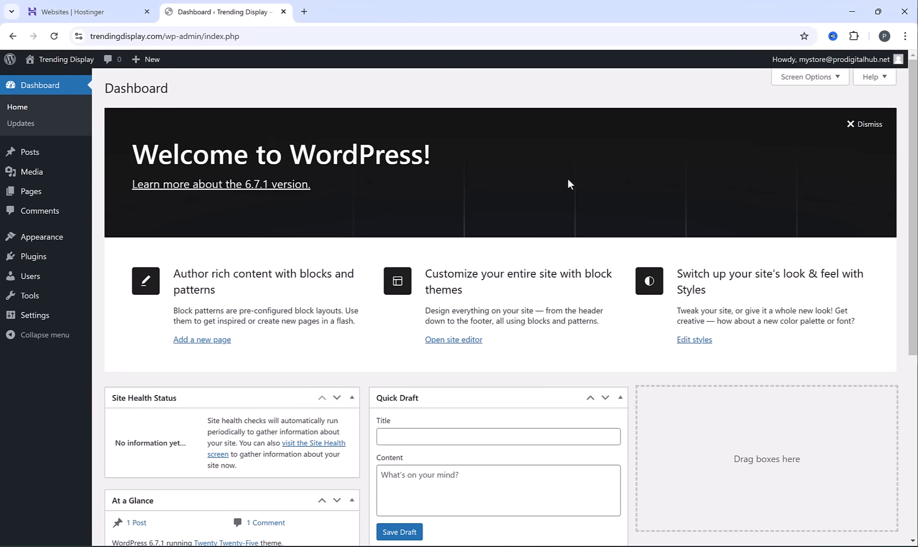
left_click(870, 127)
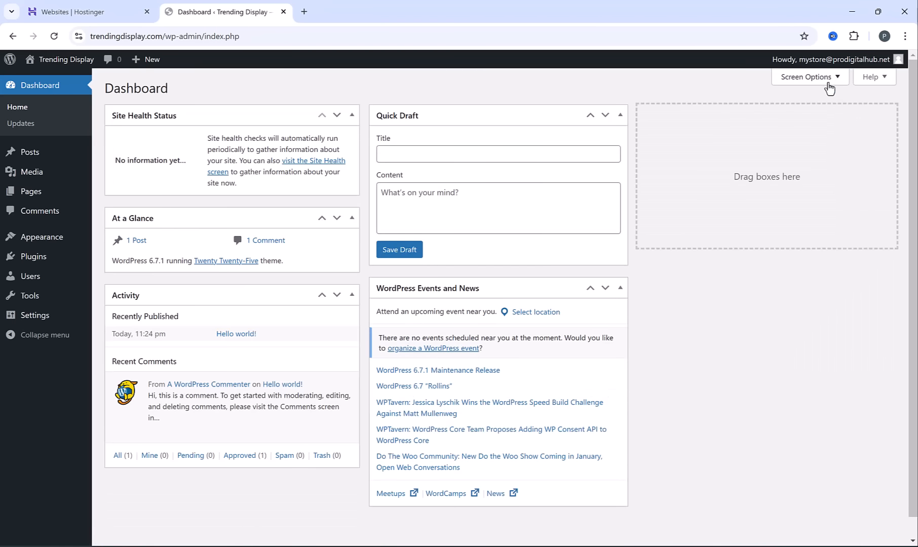
left_click(829, 78)
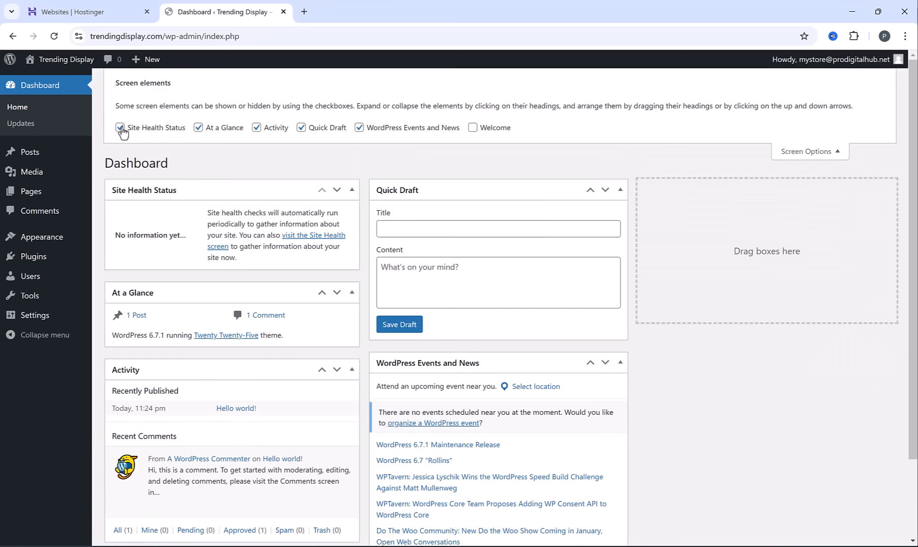
left_click(120, 127)
left_click(198, 128)
left_click(257, 127)
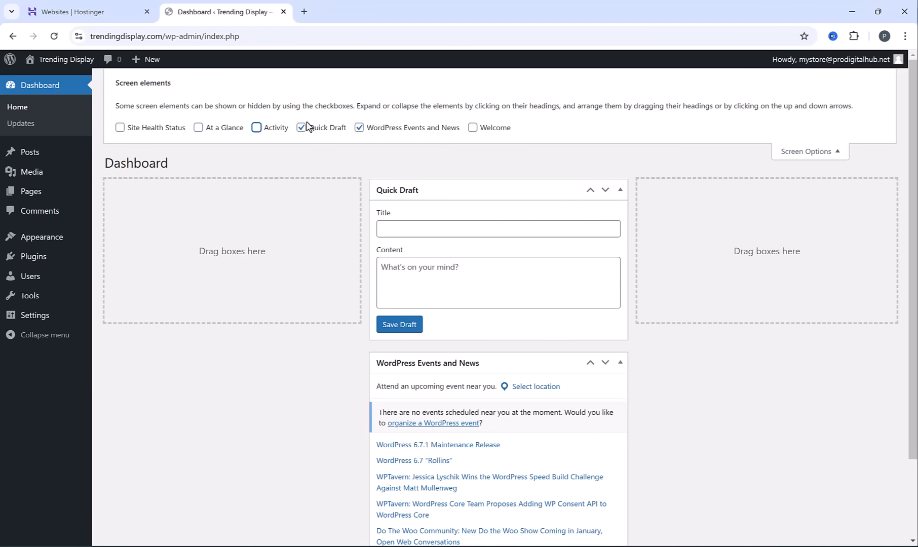
left_click(302, 127)
left_click(360, 127)
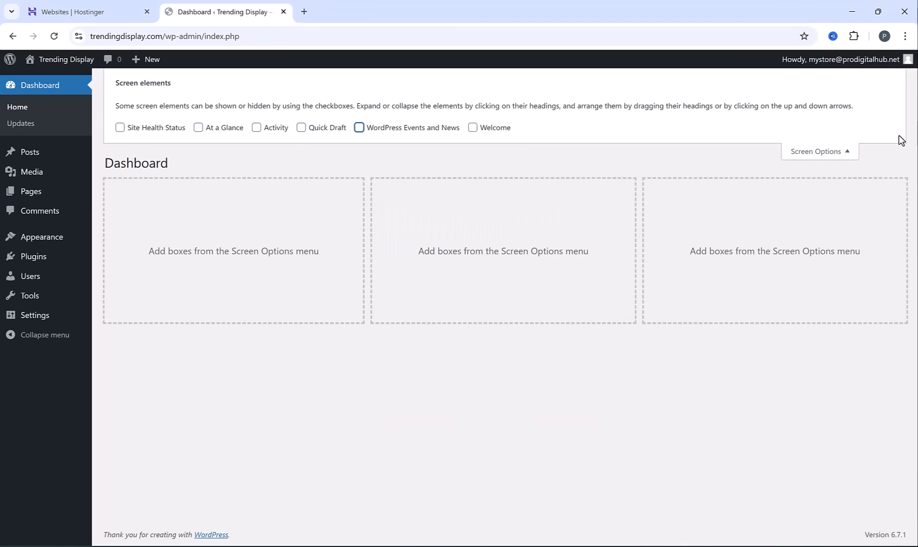
left_click(840, 150)
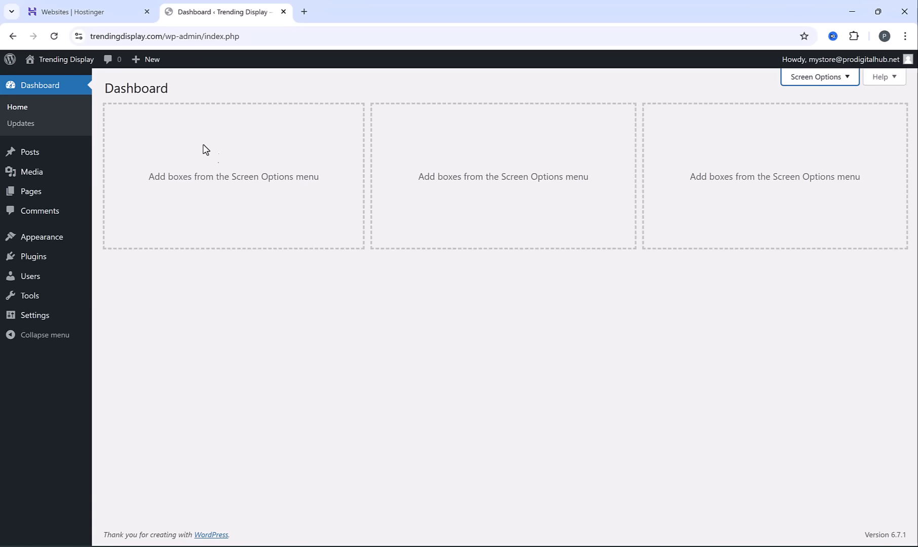
Visit the live Trending Display site and examine its address and homepage from header to footer
left_click(64, 65)
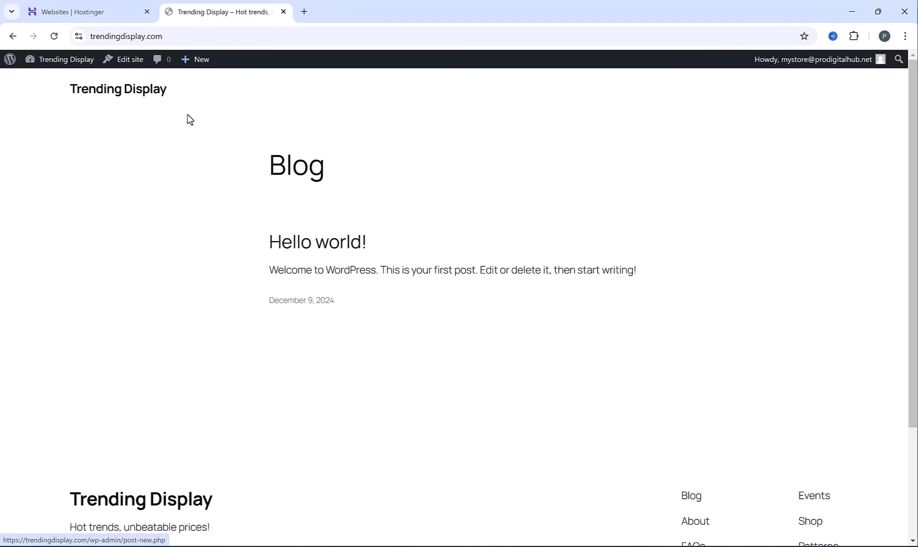
left_click_drag(178, 36, 67, 35)
left_click(140, 175)
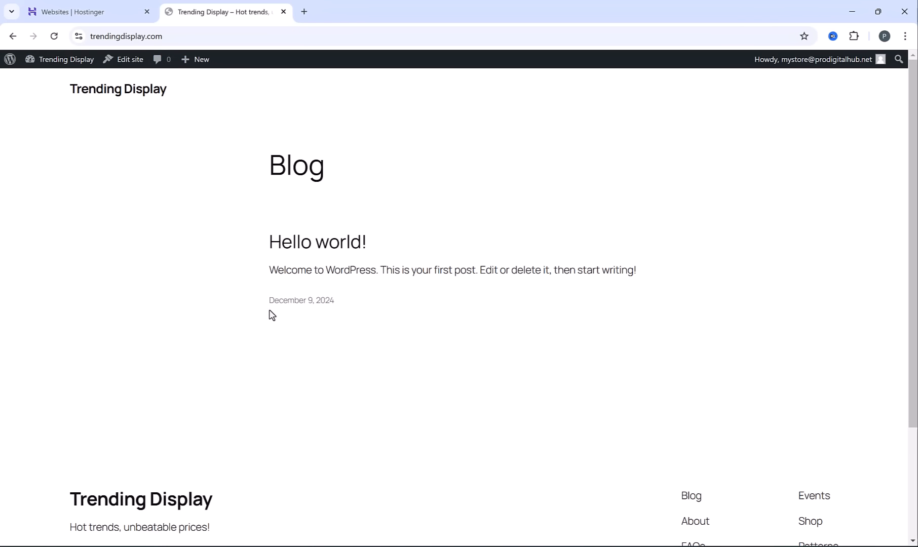
scroll(272, 315, "down", 3)
scroll(274, 318, "up", 3)
Return to the WordPress admin, search the plugin directory for "starter templates" and examine the Starter Templates plugin's active installation count
left_click(55, 67)
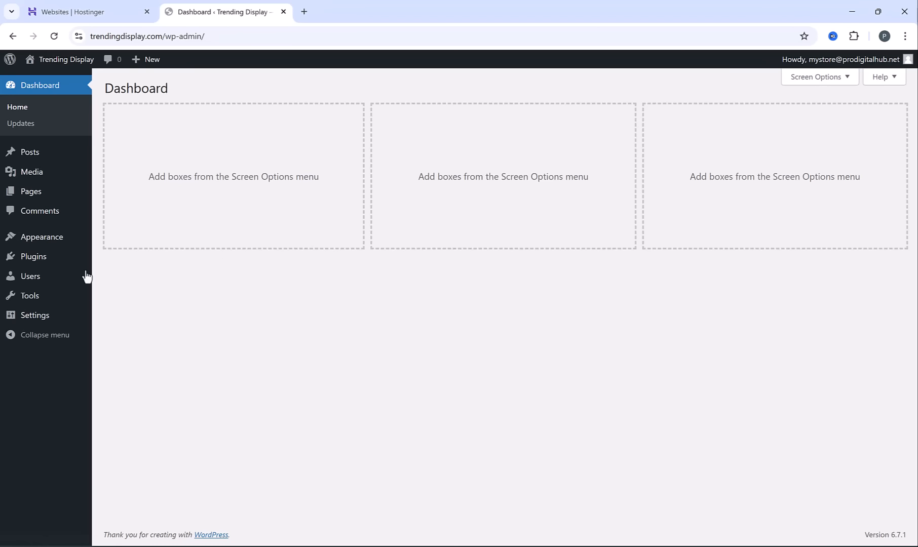
mouse_move(30, 264)
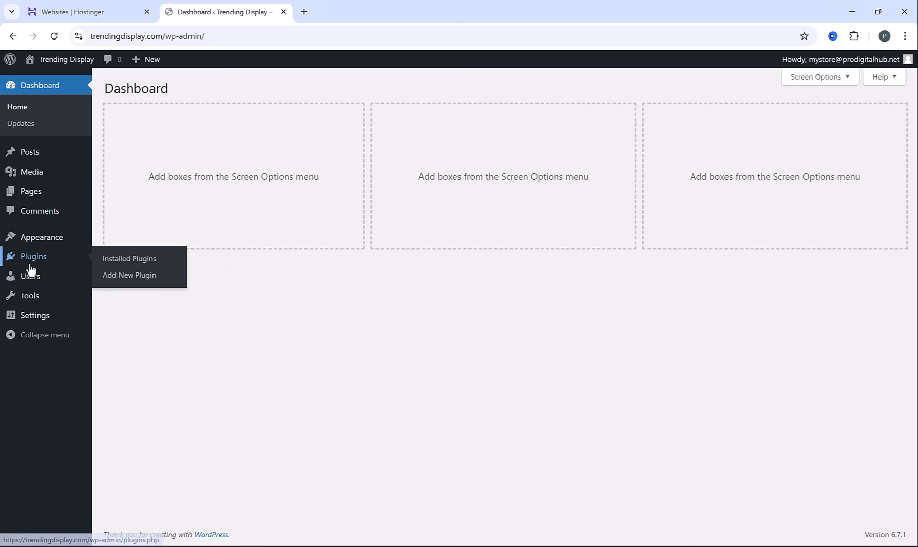
left_click(125, 278)
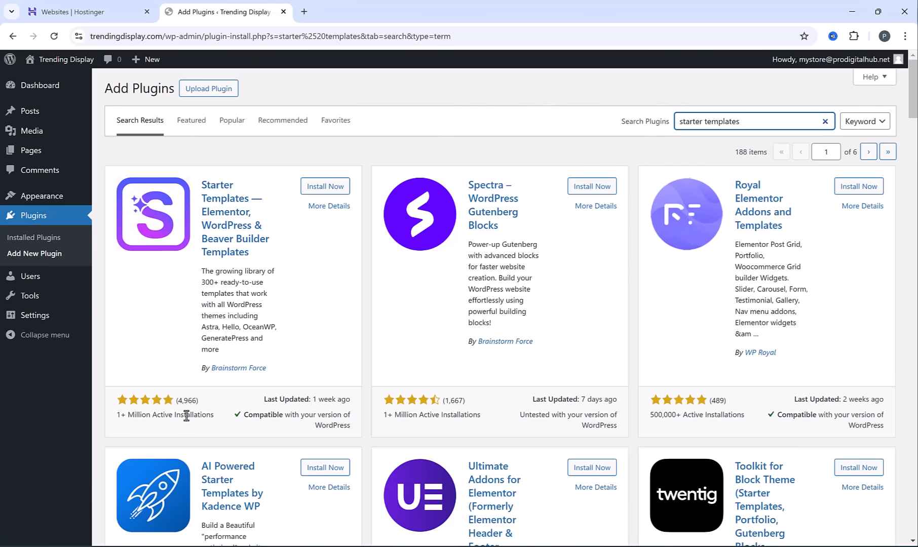
left_click_drag(187, 415, 119, 416)
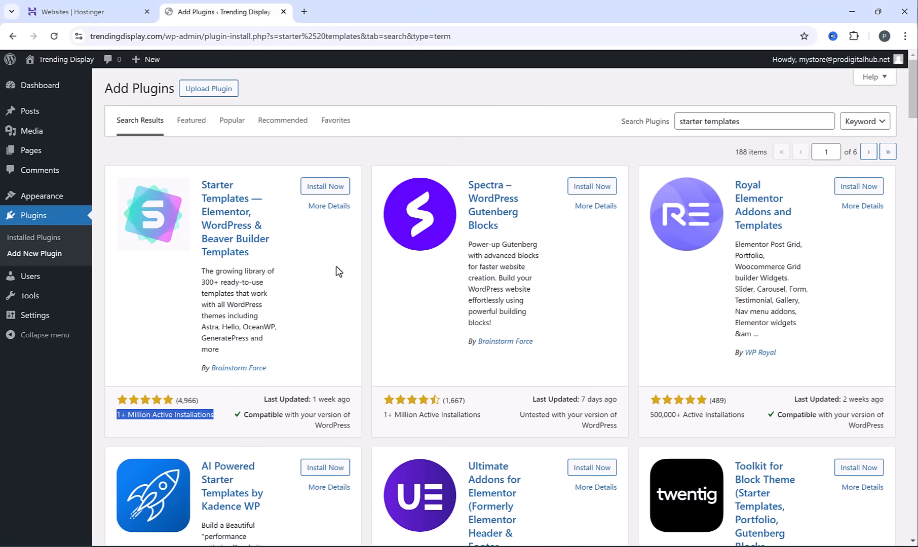
Install and activate the Starter Templates plugin by Brainstorm Force, and close its website-building wizard to return to the Dashboard
left_click(325, 190)
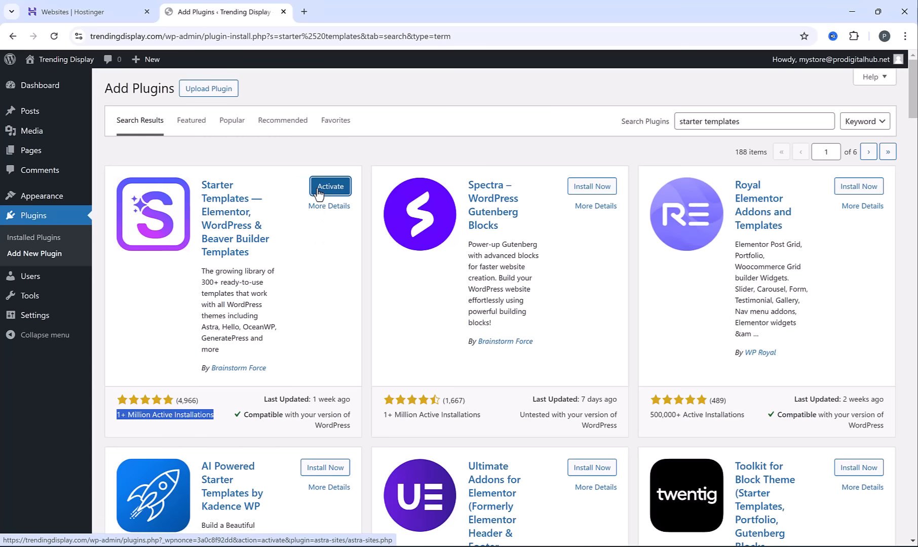
left_click(330, 188)
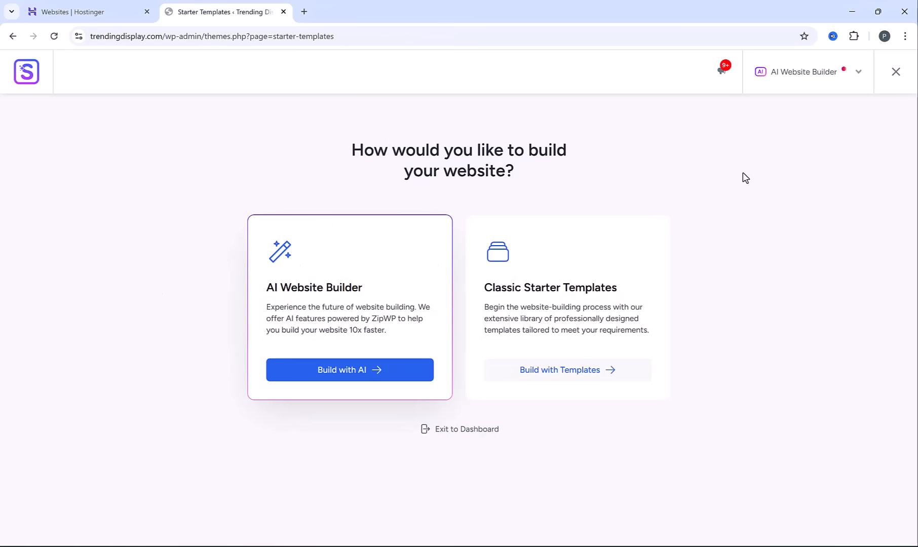
left_click(896, 76)
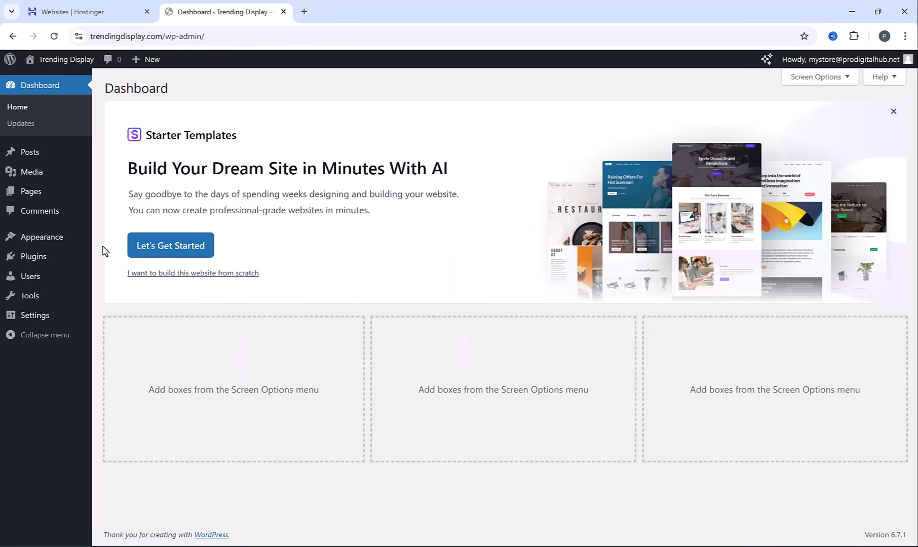
Open the Classic Starter Templates library with Elementor as the page builder, and dismiss the AI builder offer to browse the templates
mouse_move(63, 245)
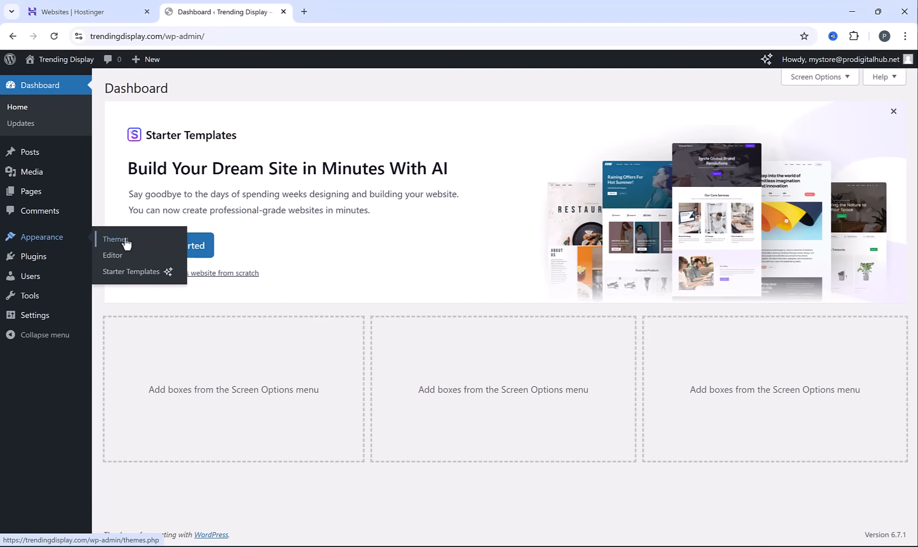
left_click(138, 272)
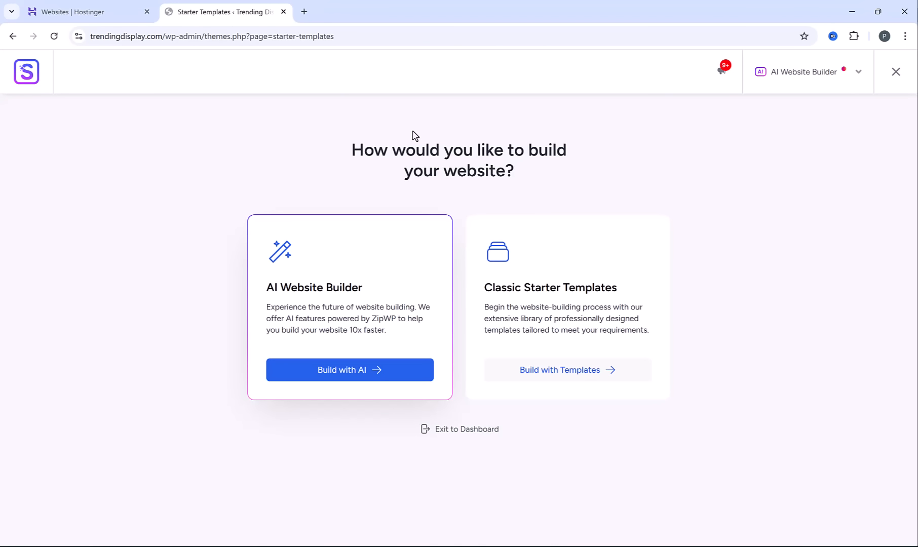
left_click(579, 378)
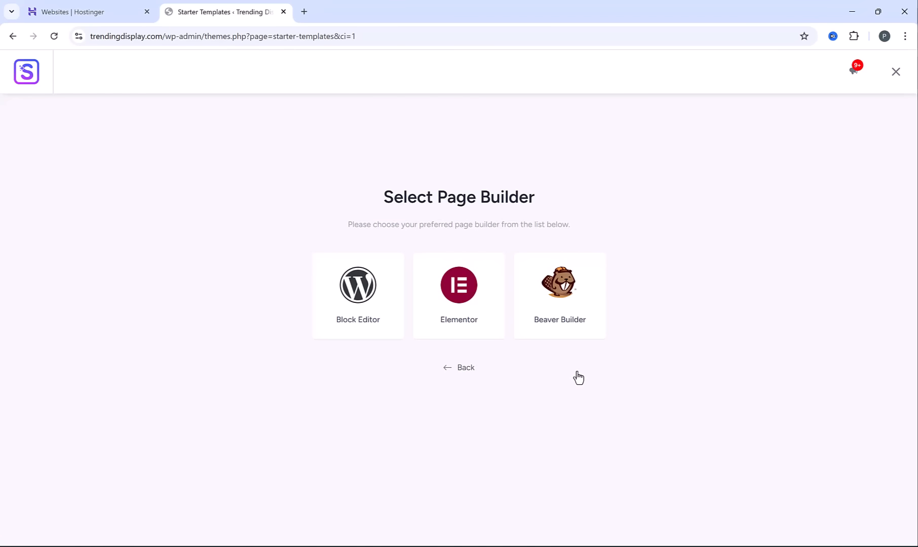
left_click(489, 300)
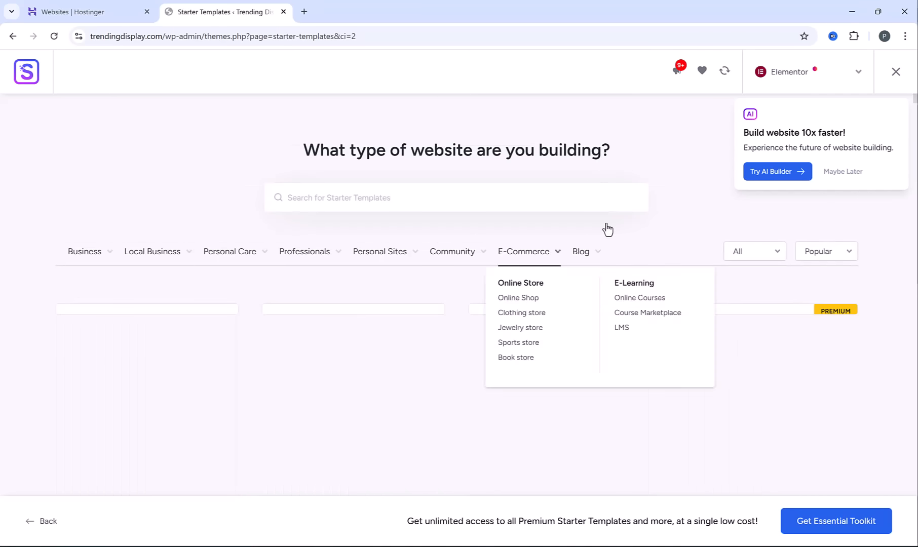
left_click(843, 172)
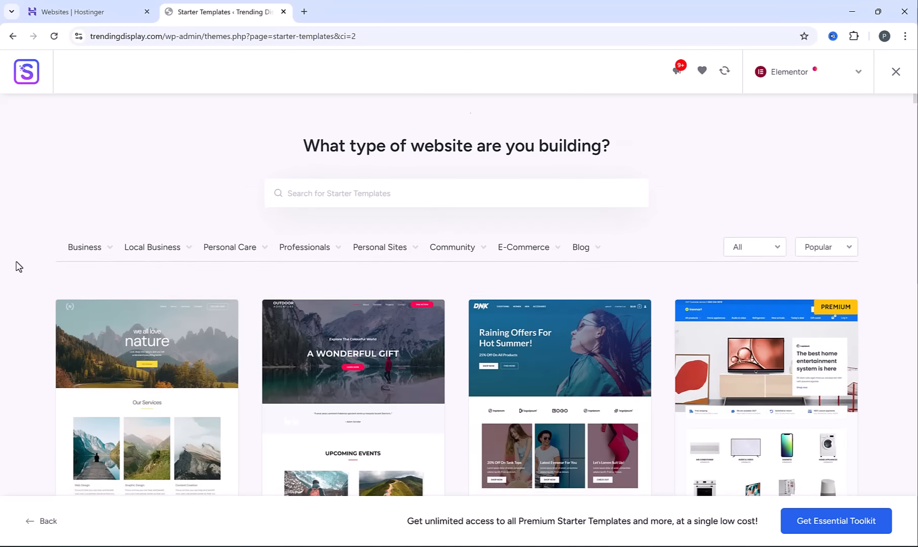
scroll(21, 264, "down", 3)
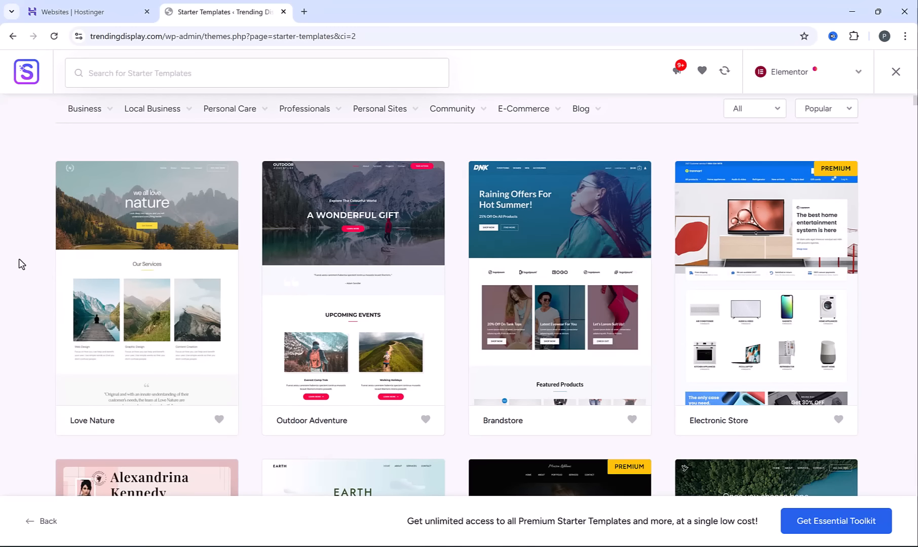
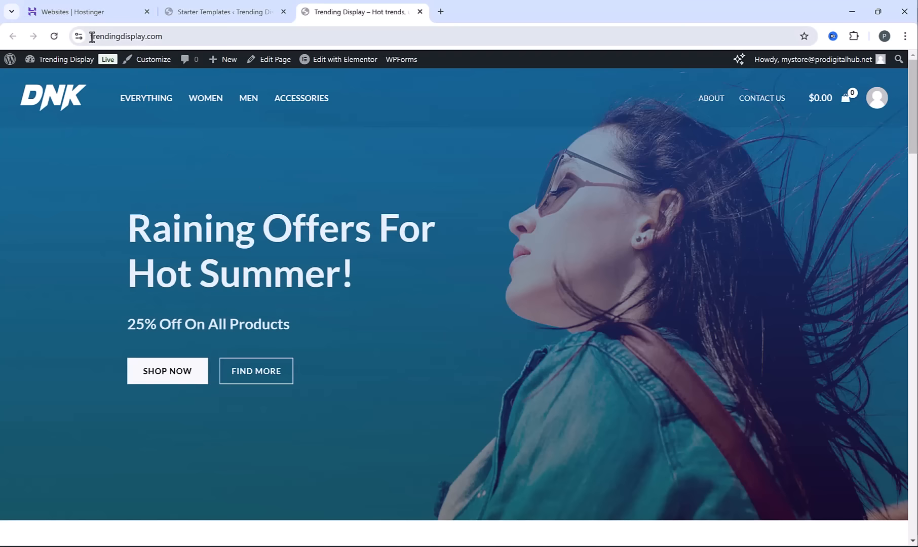
Examine the live site's address and the top of its homepage with the imported template
left_click_drag(92, 37, 195, 62)
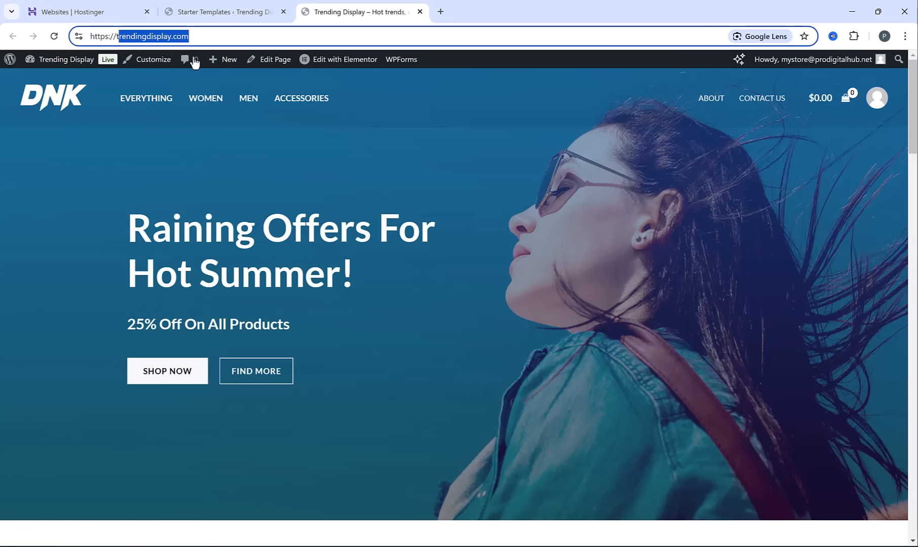
left_click(329, 190)
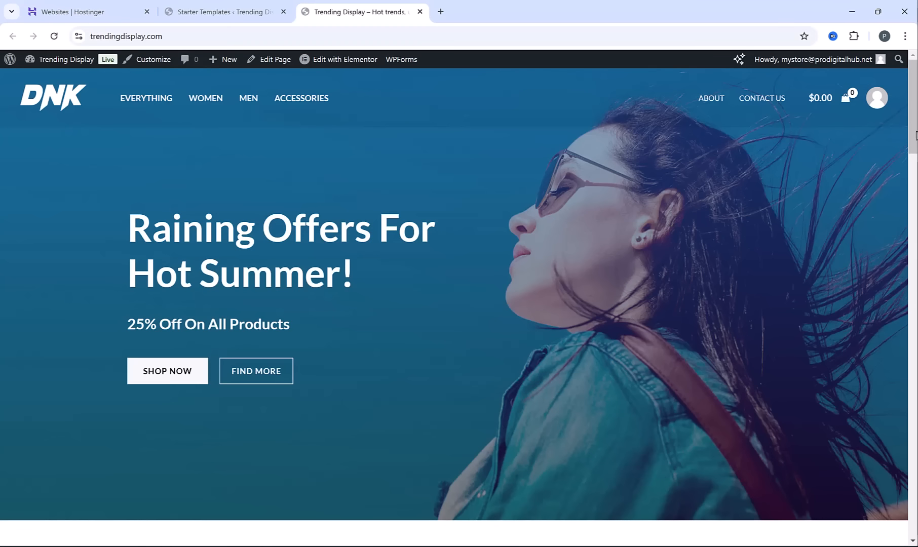
mouse_move(907, 91)
left_mouse_down()
mouse_move(917, 124)
mouse_move(916, 484)
mouse_move(915, 96)
left_mouse_up()
left_click(840, 150)
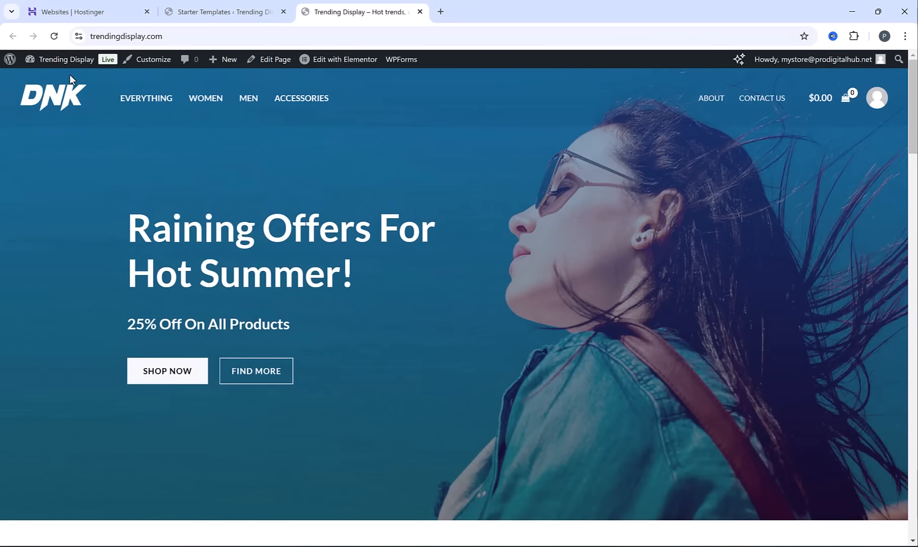
Open the WordPress Dashboard, dismiss the Stripe and Site Mailer notices, and collapse all the setup and overview widgets
mouse_move(68, 66)
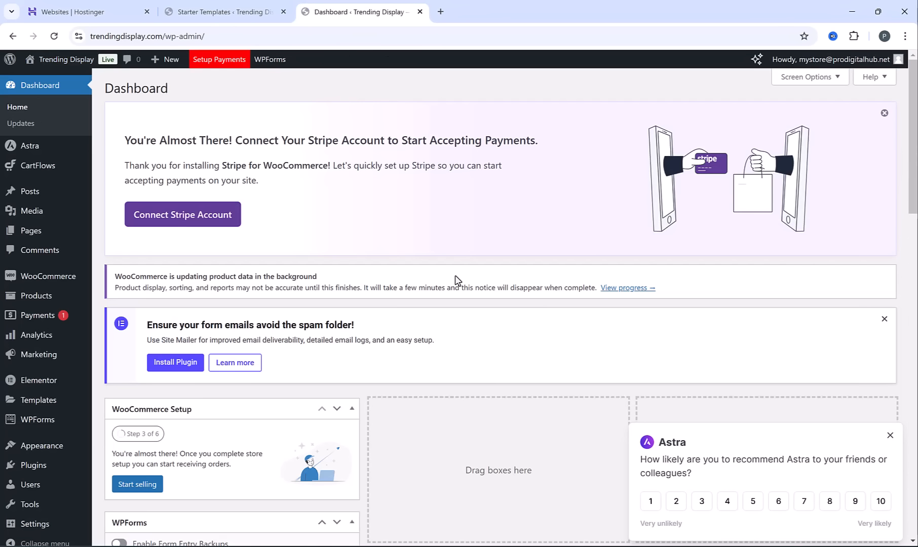
left_click(883, 115)
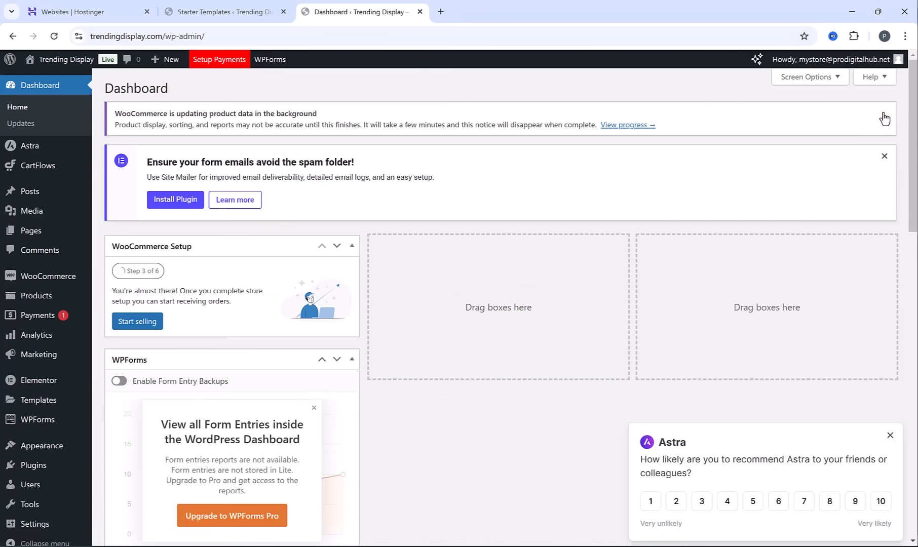
left_click(883, 156)
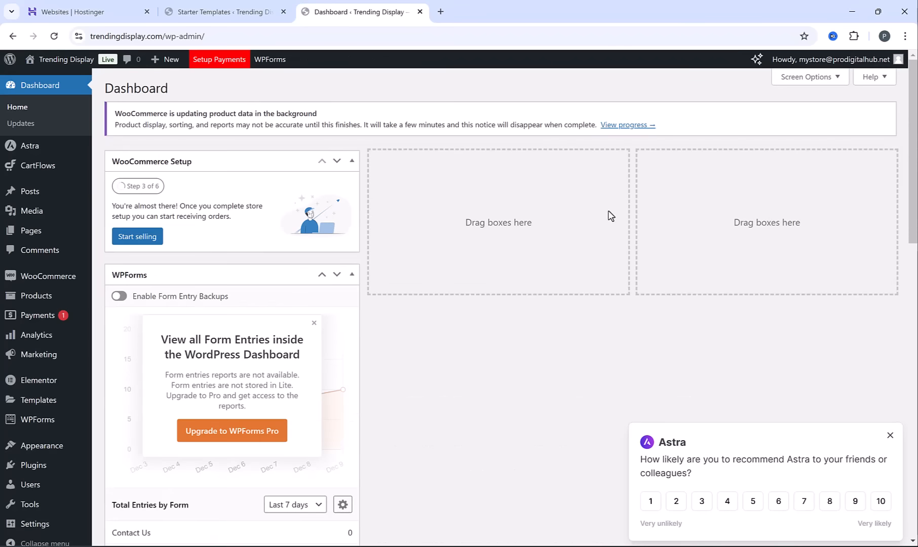
left_click(352, 161)
left_click(352, 203)
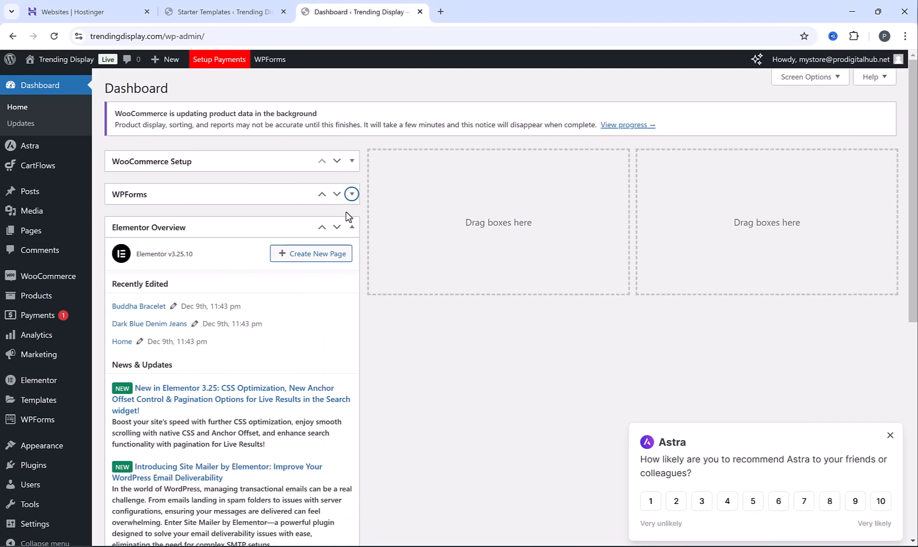
left_click(353, 228)
left_click(352, 260)
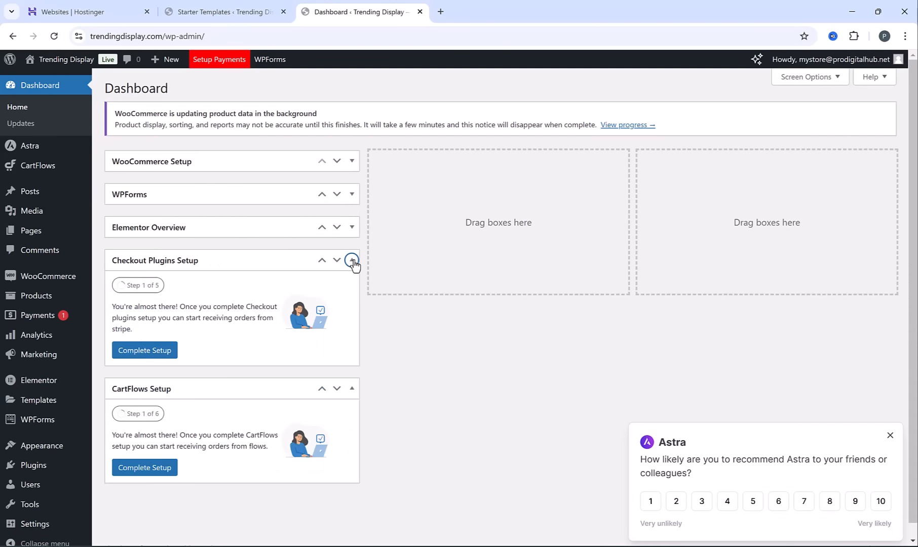
left_click(352, 294)
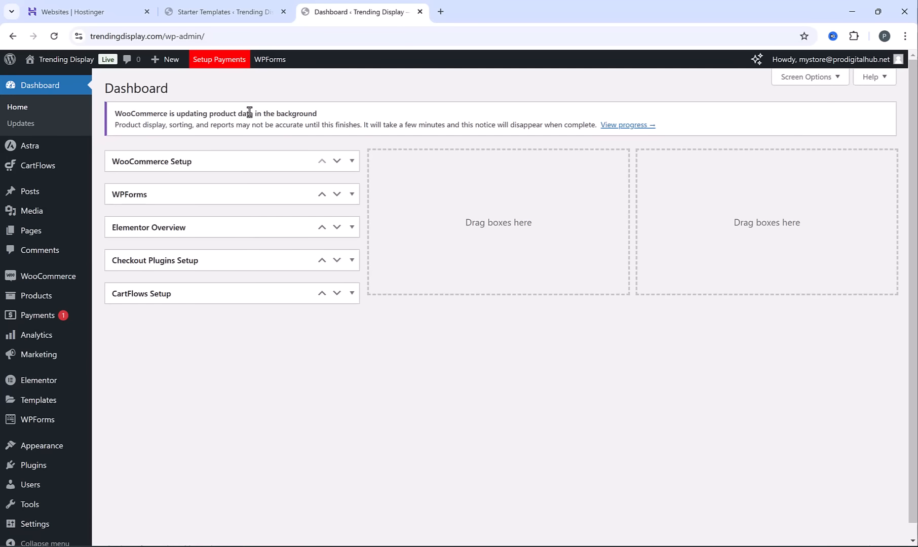
Open the WooCommerce general settings and set the store's country to United Arab Emirates
mouse_move(61, 281)
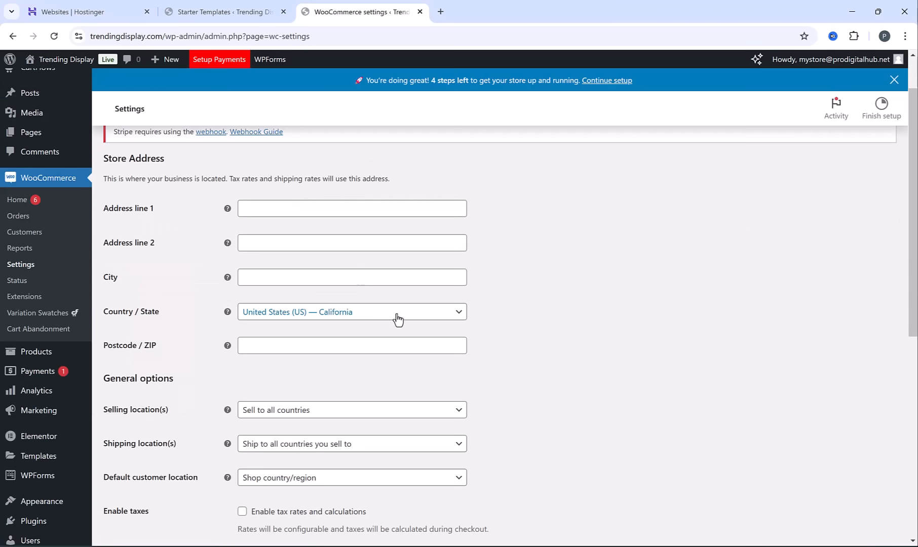
left_click(398, 318)
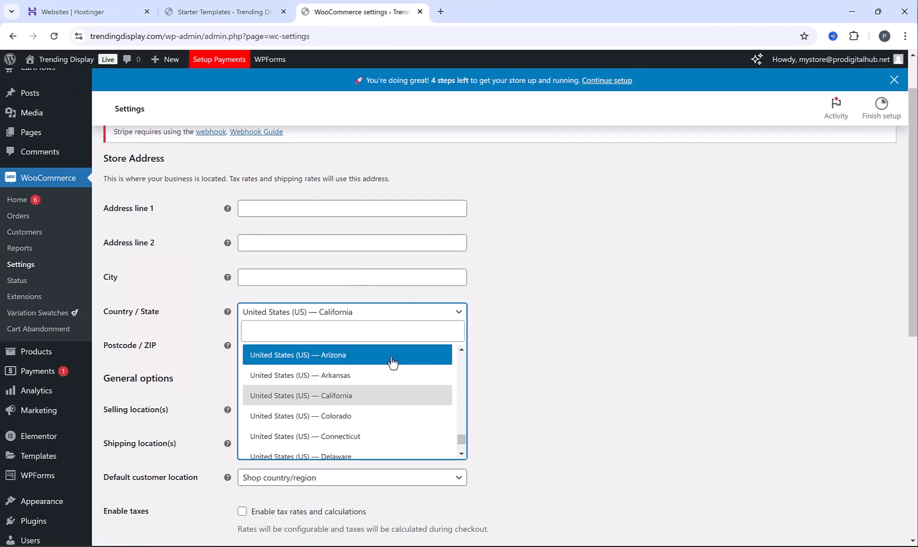
left_click(348, 328)
type("unit")
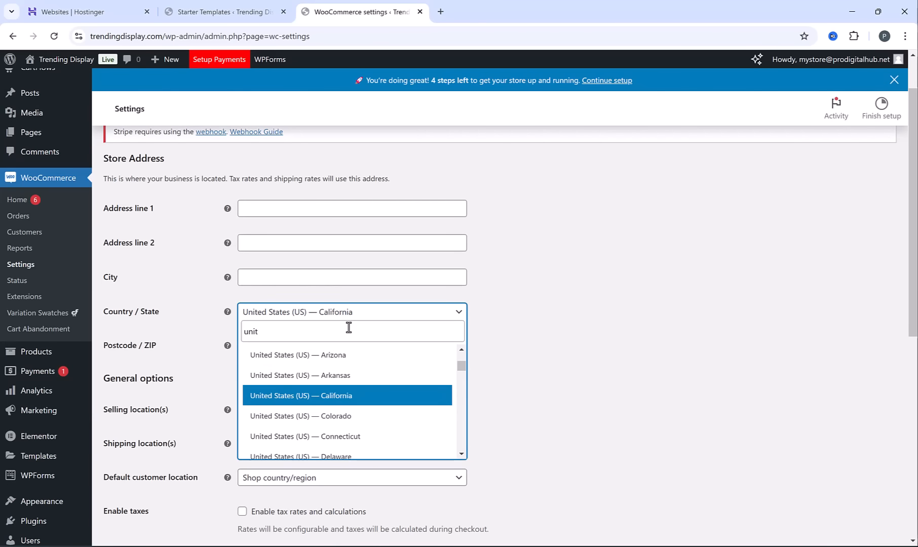
type("ed ar")
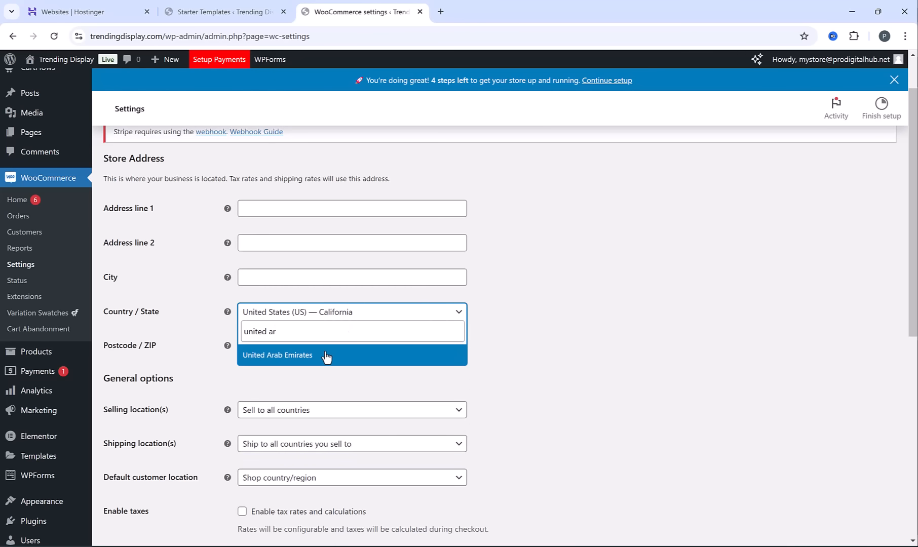
left_click(326, 357)
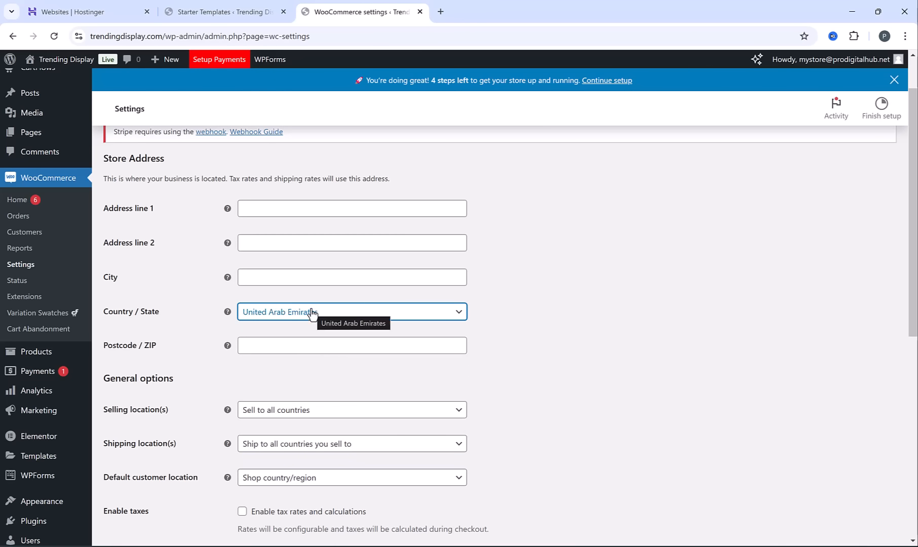
Fill in the store's first address line, city and postcode, check the currency option, and save the settings
left_click(306, 212)
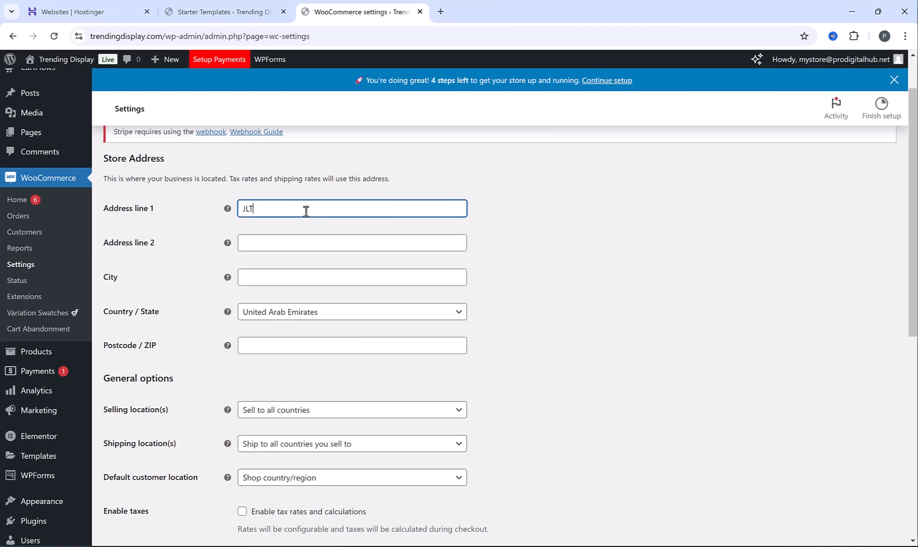
left_click(321, 281)
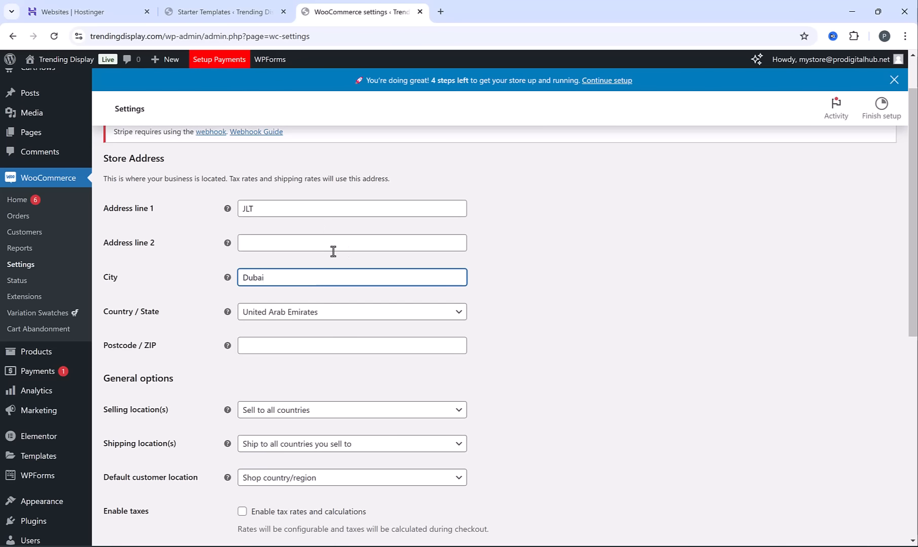
left_click(299, 340)
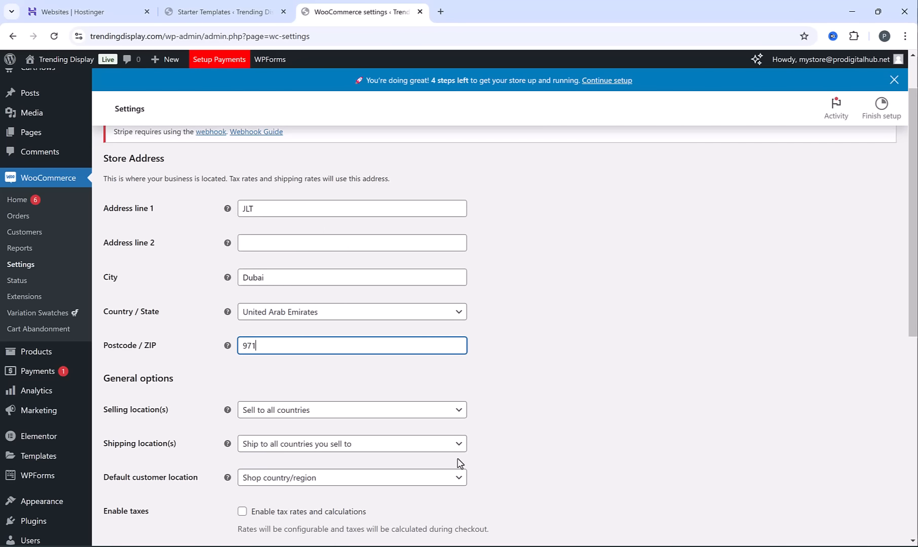
scroll(383, 349, "down", 7)
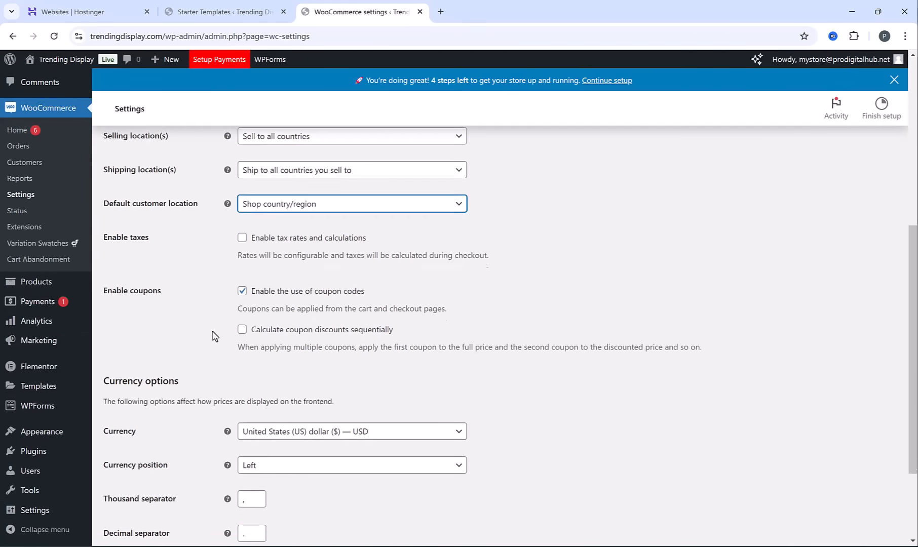
scroll(215, 329, "down", 1)
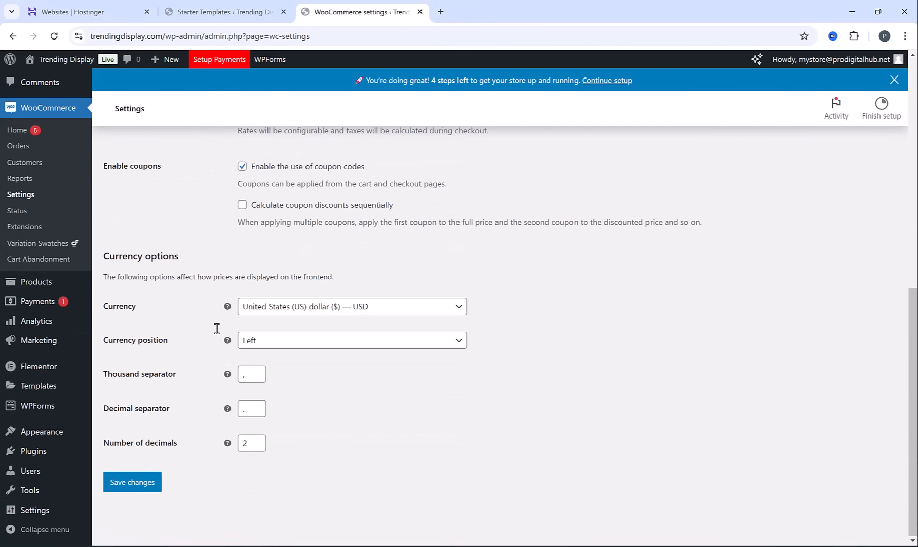
left_click(294, 308)
left_click(294, 309)
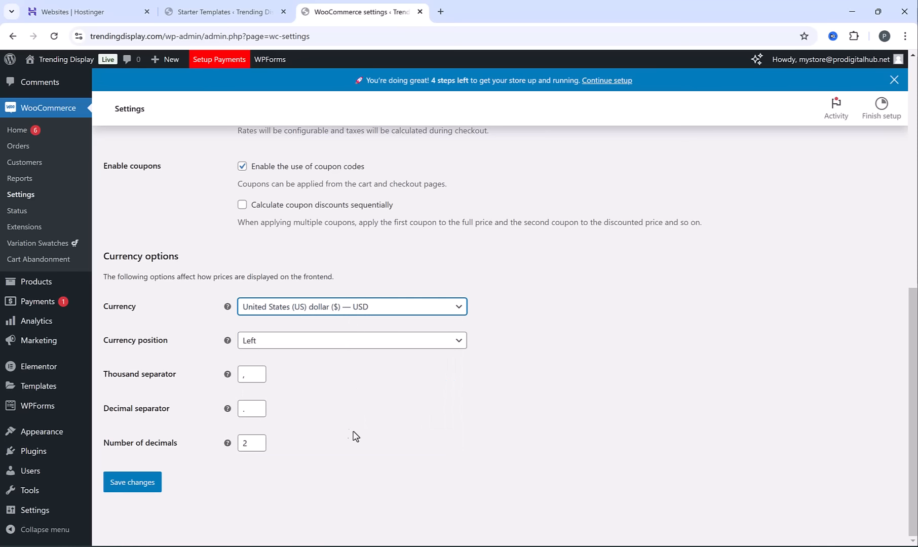
left_click(133, 484)
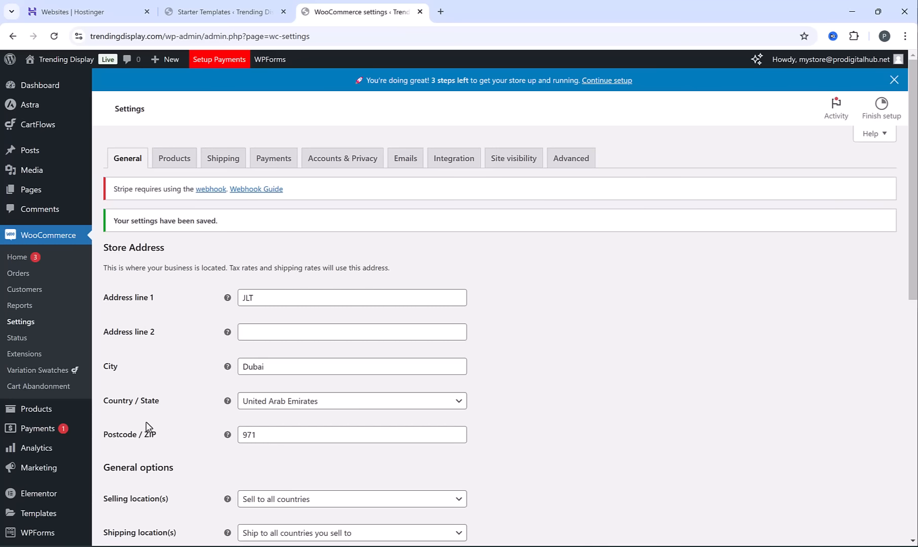
Open the live site in a separate tab and examine the demo products featured on its homepage
mouse_move(82, 69)
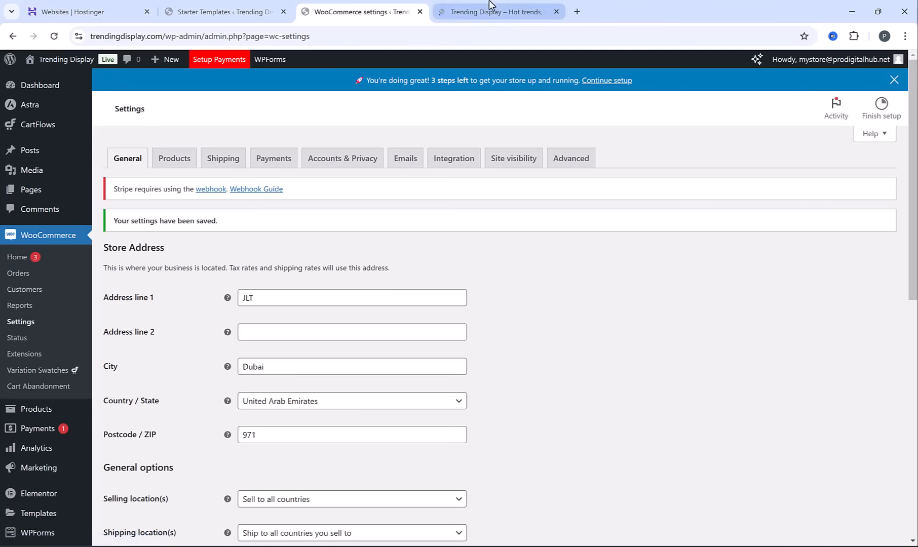
left_click(487, 11)
scroll(403, 258, "down", 15)
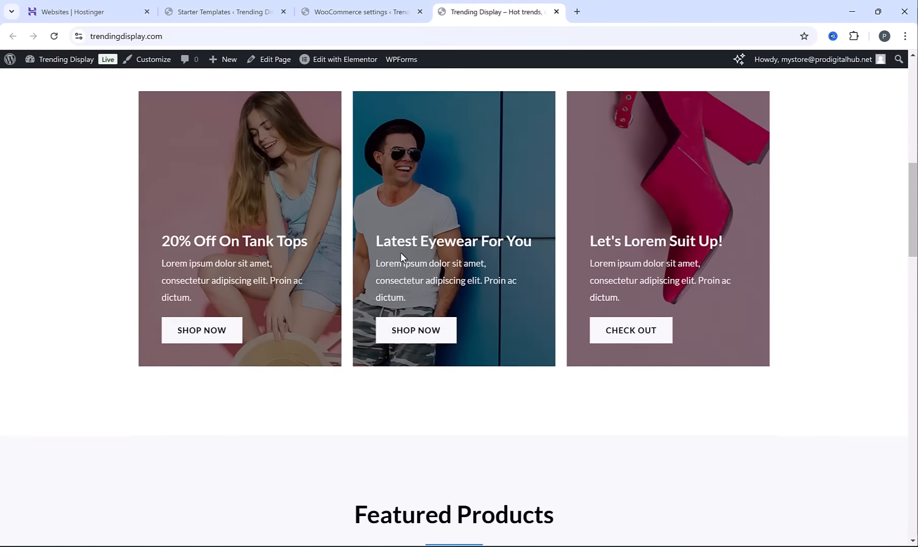
scroll(720, 275, "down", 5)
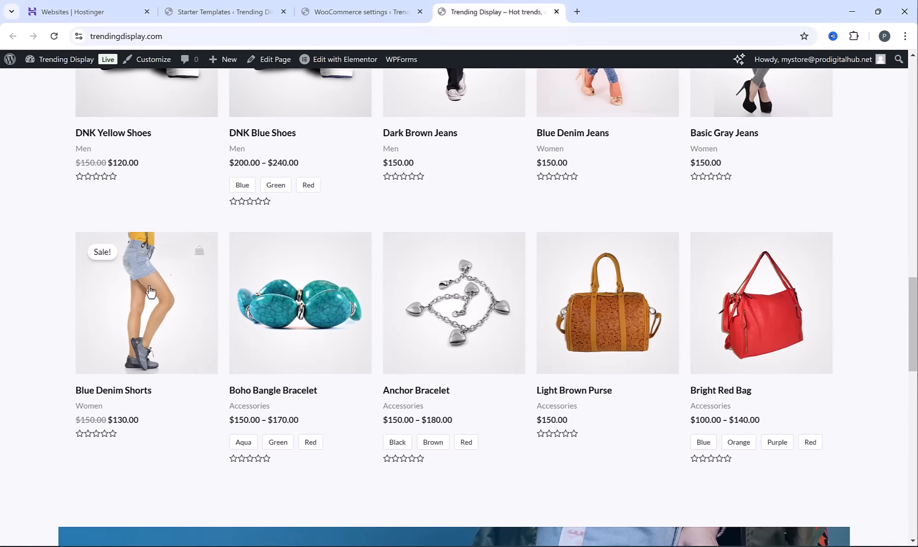
scroll(685, 348, "up", 1)
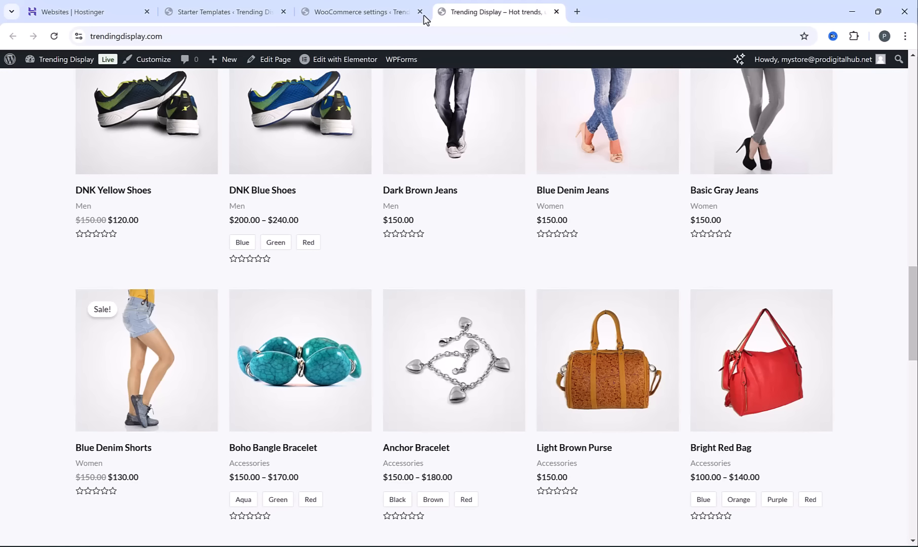
Return to the WordPress admin, open the list of all products, and move every product on its first page to the Trash
left_click(365, 6)
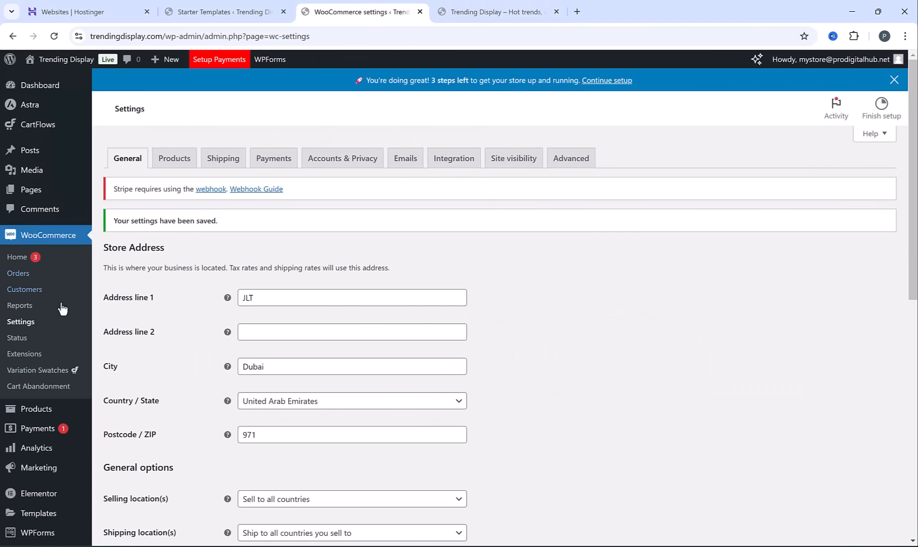
mouse_move(38, 410)
left_click(129, 412)
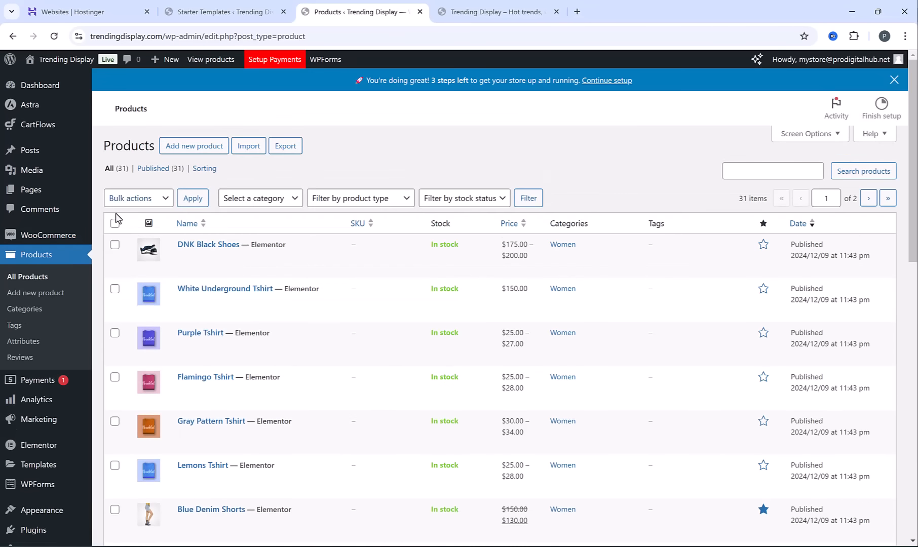
left_click(115, 222)
left_click(127, 204)
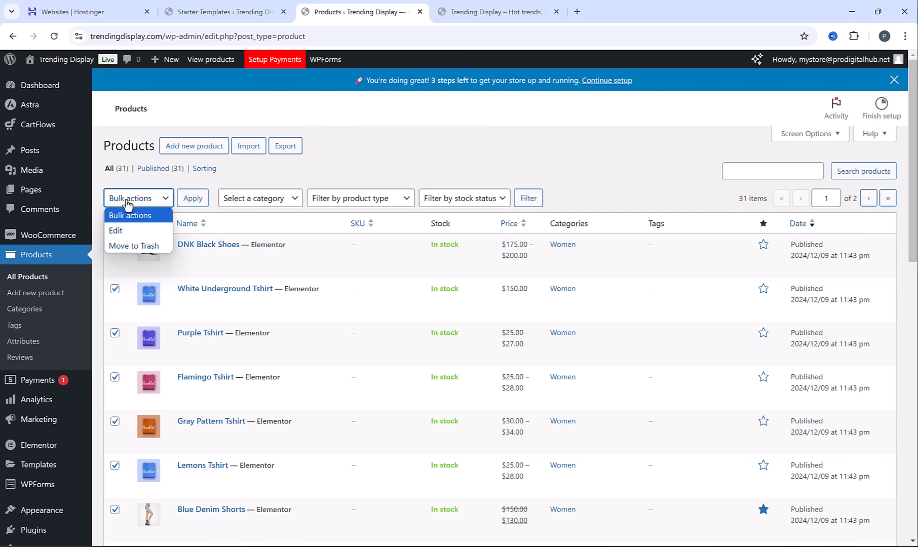
left_click(150, 247)
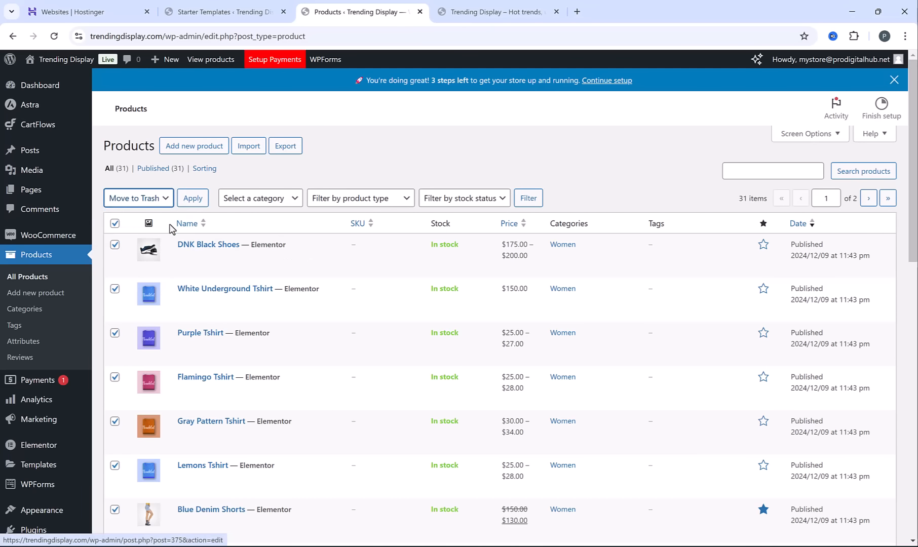
left_click(193, 200)
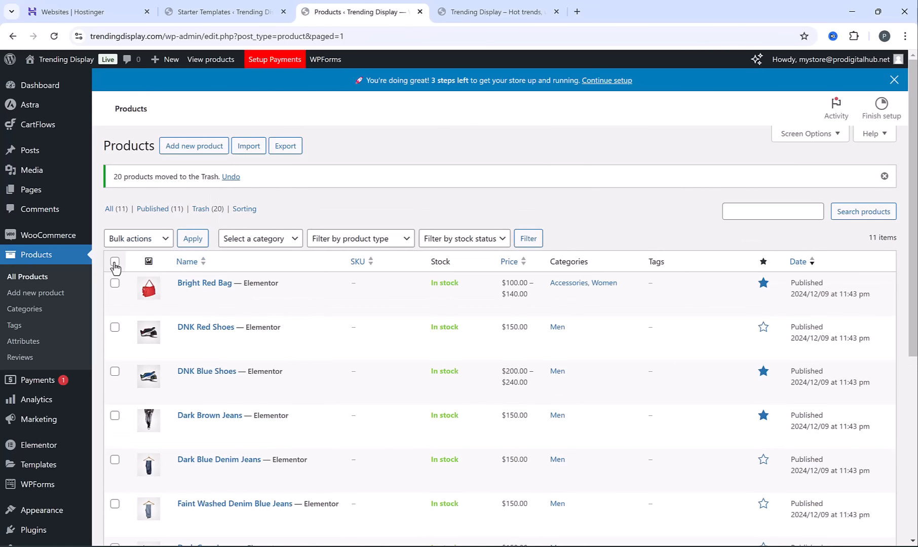
Move all the remaining demo products to the Trash
left_click(115, 262)
left_click(158, 238)
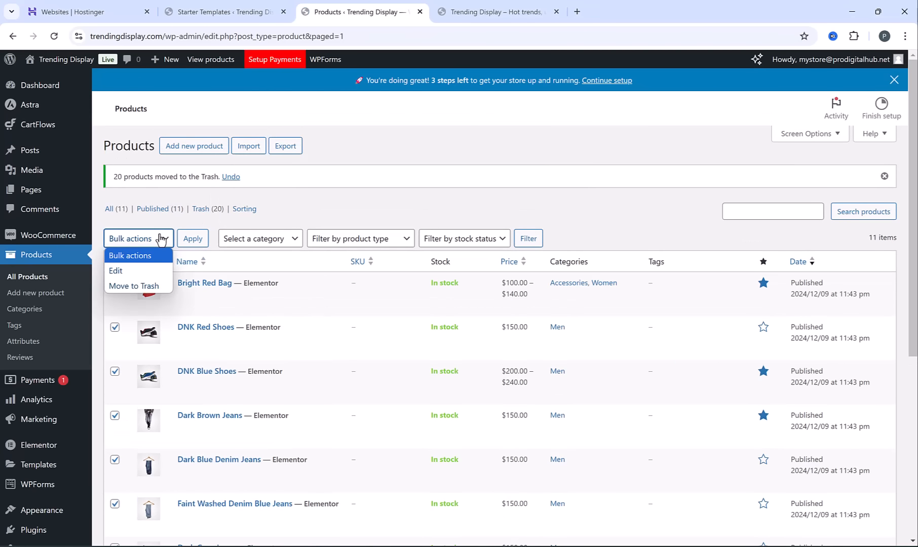
left_click(150, 286)
left_click(197, 242)
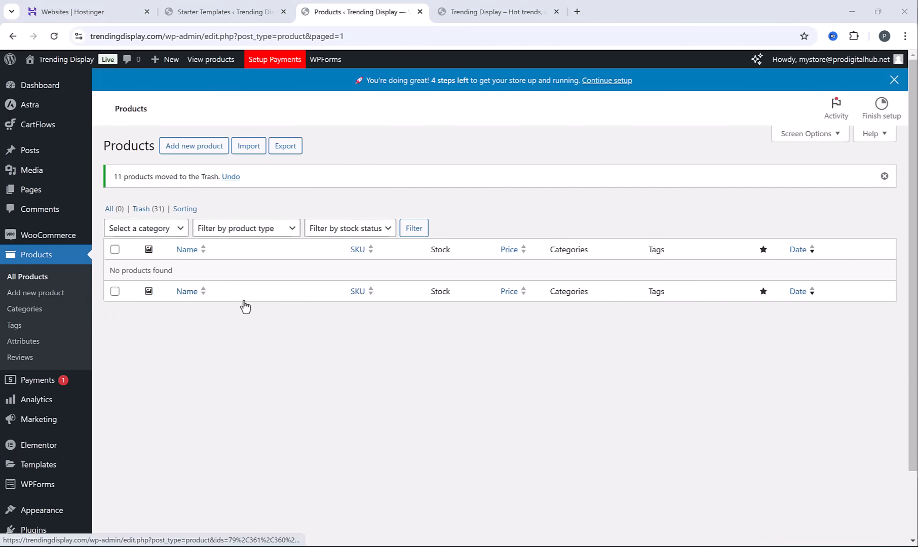
Open the product Trash and permanently delete every product on its first page
left_click(144, 209)
left_click(115, 200)
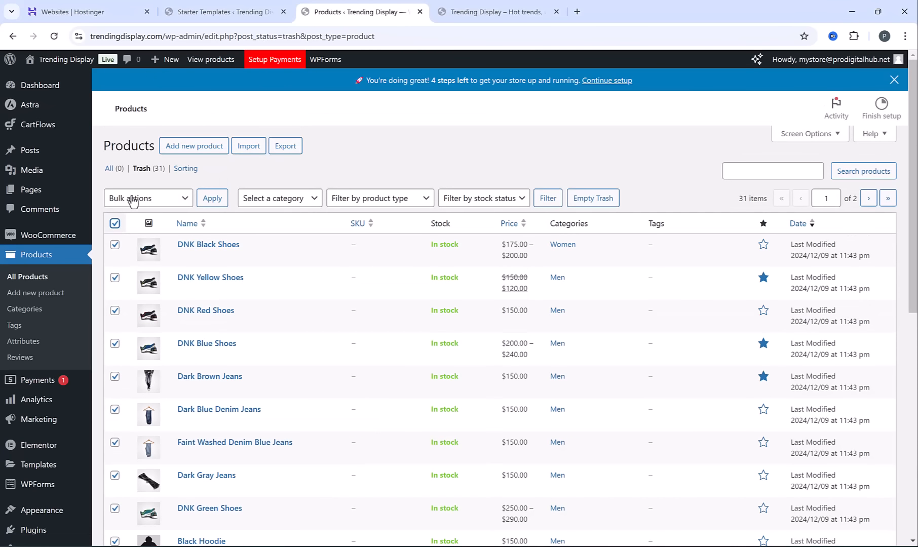
left_click(149, 199)
left_click(170, 245)
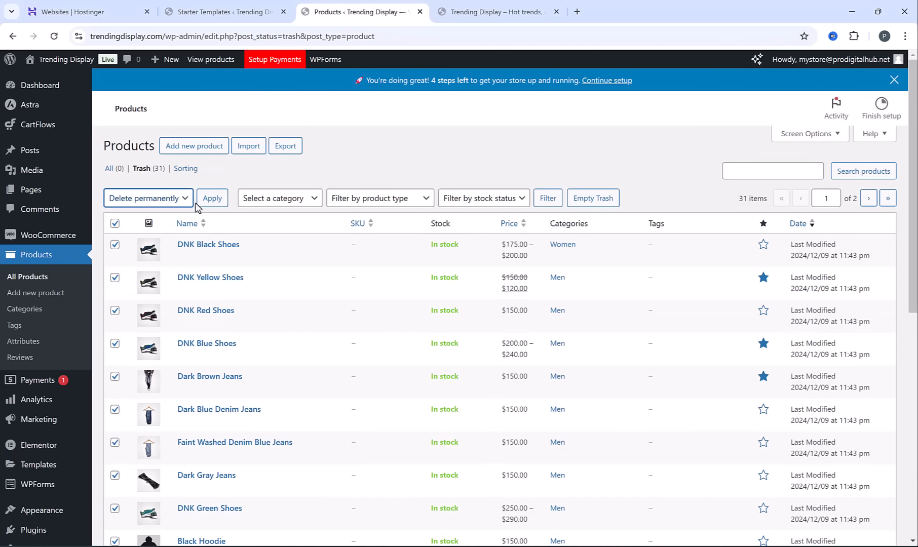
left_click(215, 199)
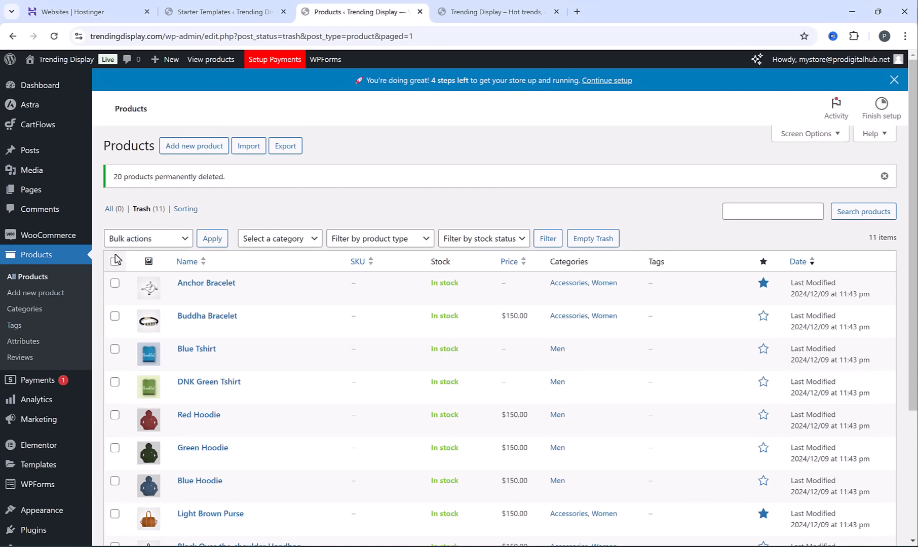
Permanently delete all the products still left in the Trash
left_click(115, 261)
left_click(148, 238)
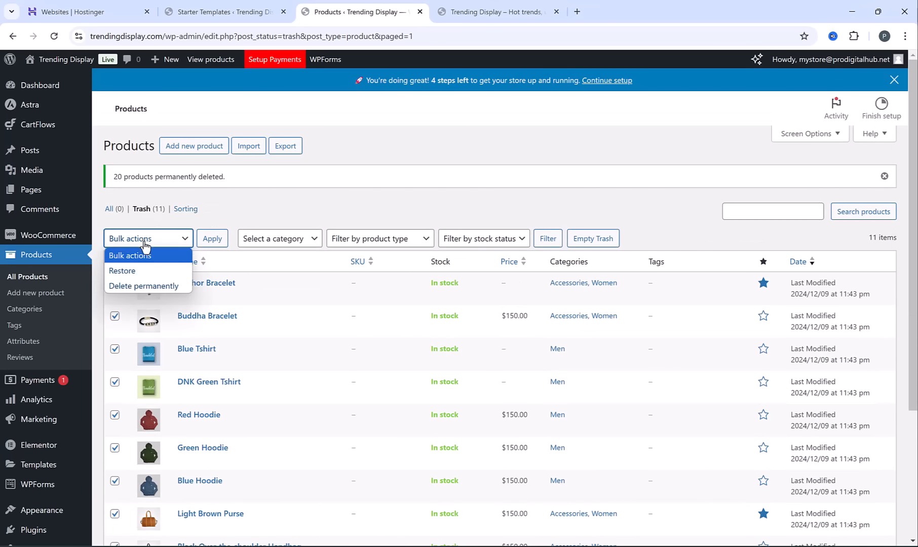
left_click(147, 284)
left_click(218, 242)
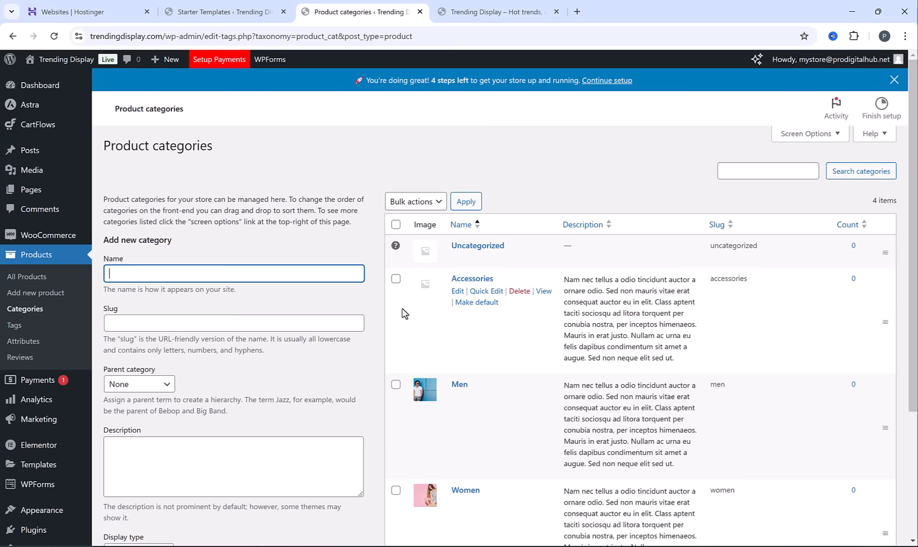
Delete the demo product categories Accessories, Men and Women
left_click(396, 224)
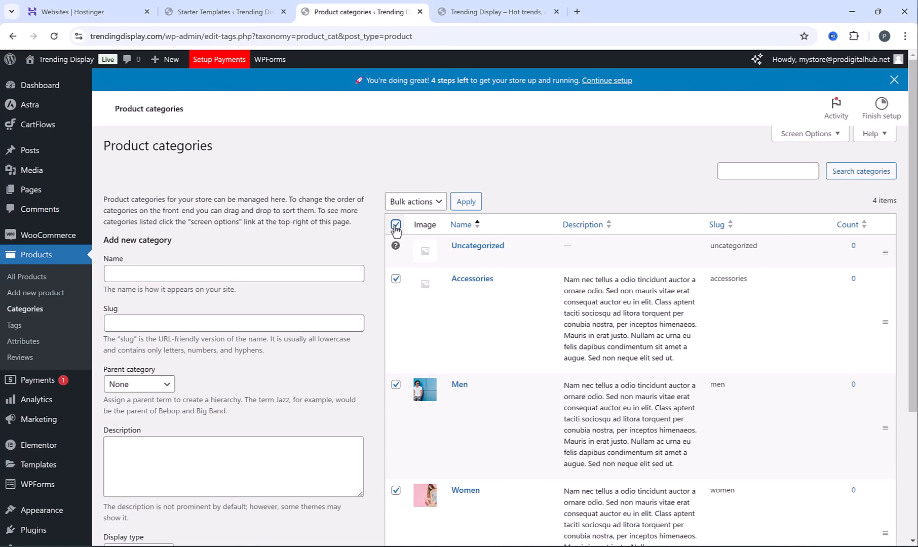
left_click(415, 202)
left_click(418, 234)
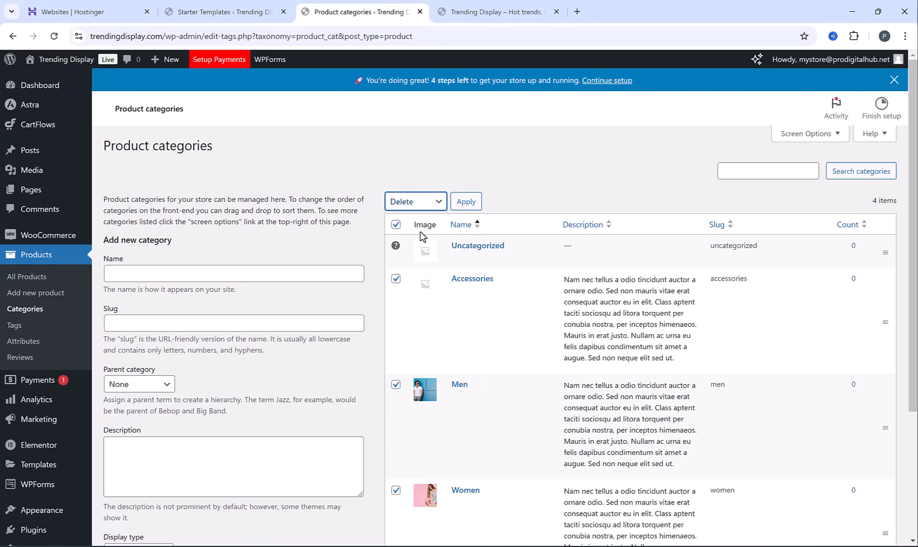
left_click(467, 209)
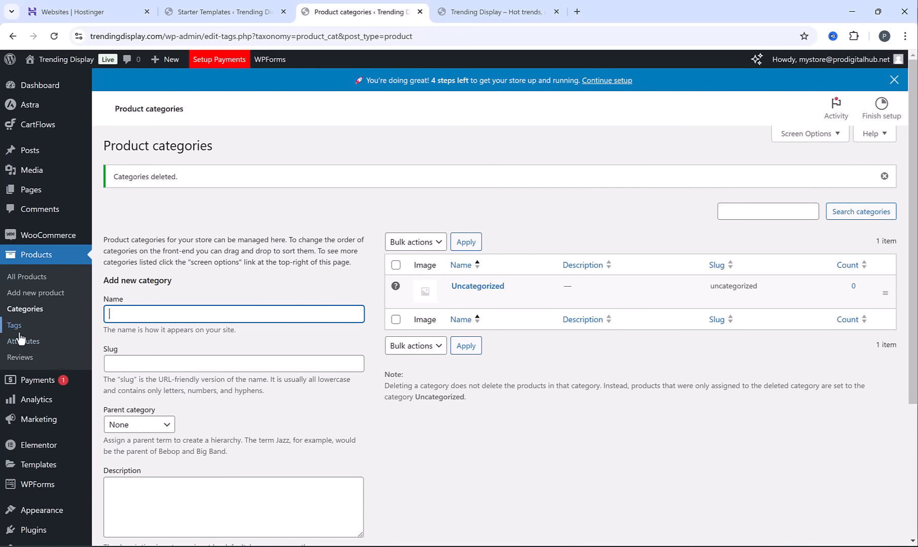
Delete the color and size product attributes, and open the live site in a separate tab
left_click(22, 344)
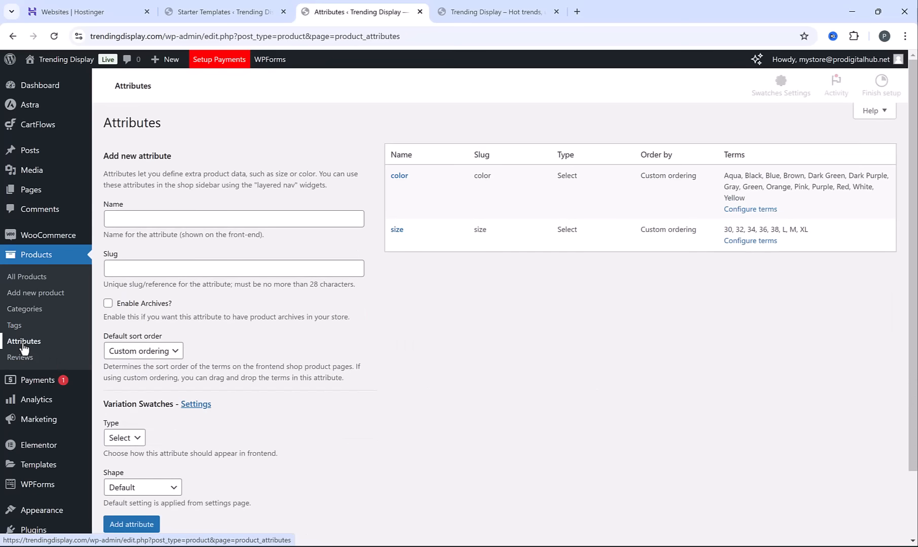
mouse_move(417, 272)
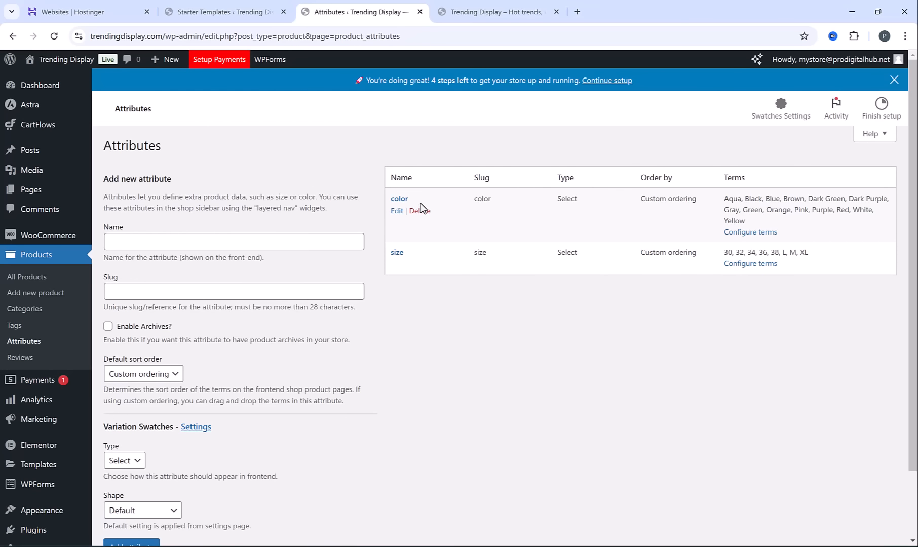
left_click(419, 211)
left_click(511, 108)
left_click(420, 188)
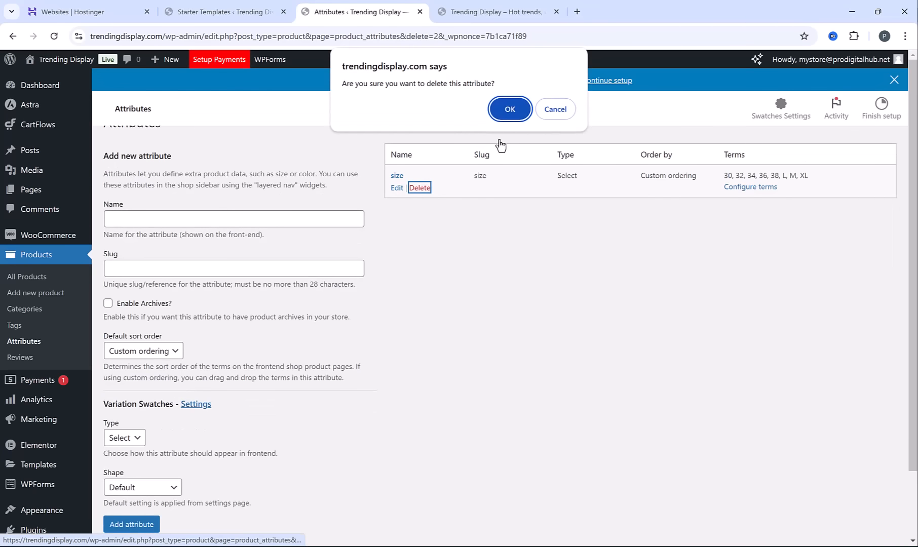
left_click(509, 108)
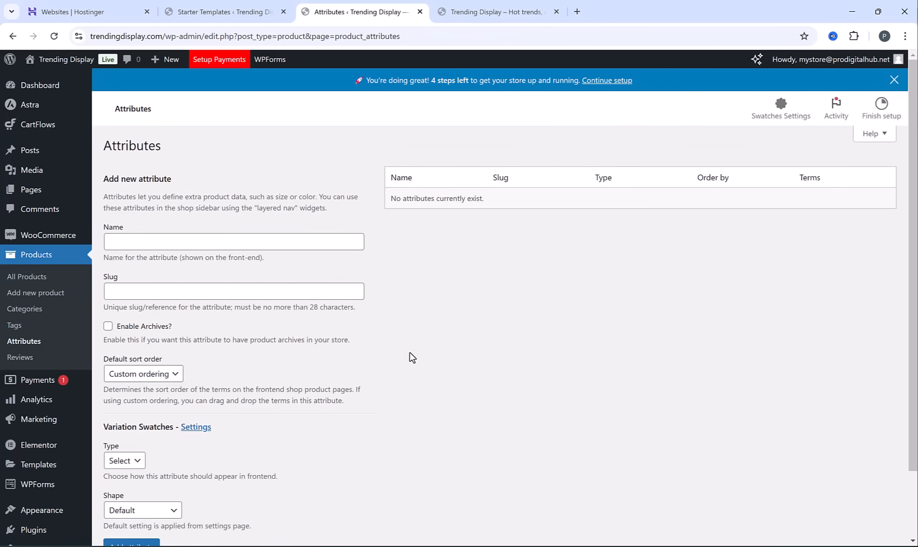
middle_click(81, 61)
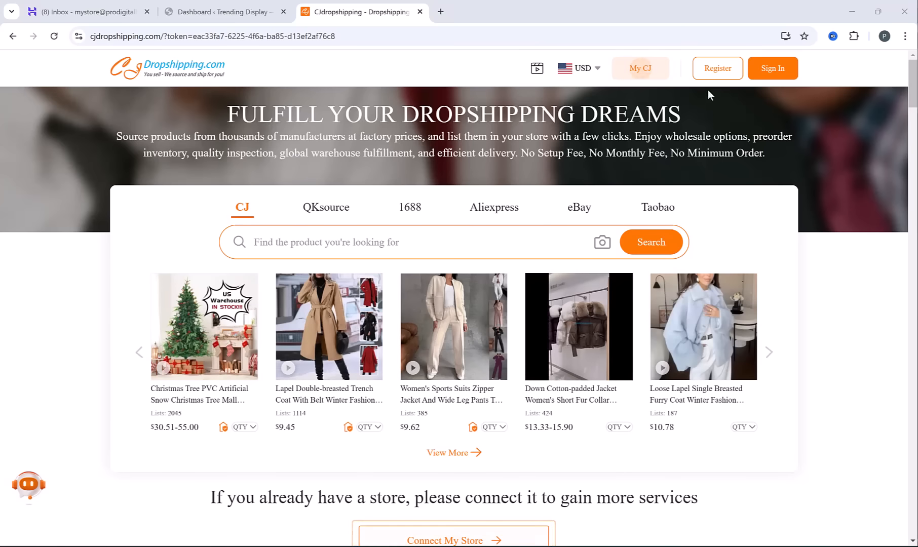
Start registering a CJdropshipping account by entering the store's e-mail and the account password with its confirmation, and continue to the personal information
left_click(719, 76)
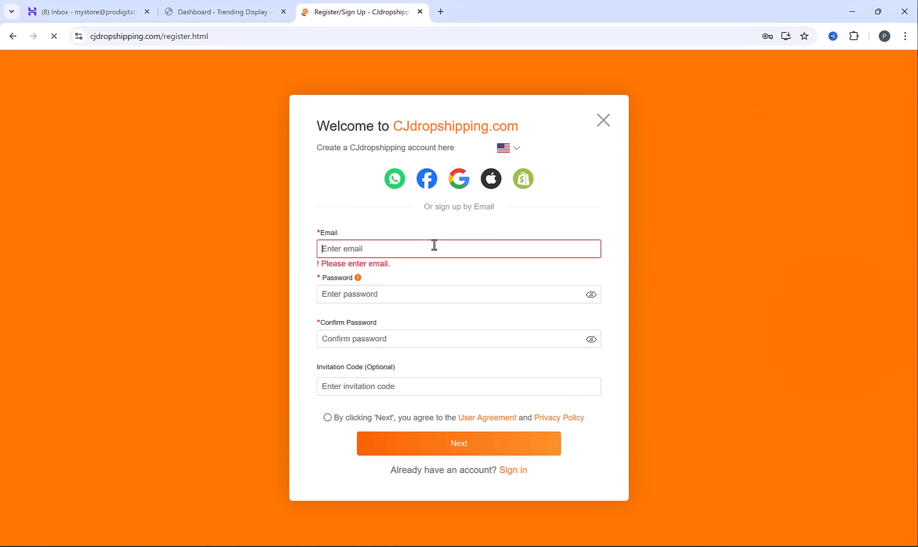
key("ctrl+v")
left_click(401, 294)
key("ctrl+v")
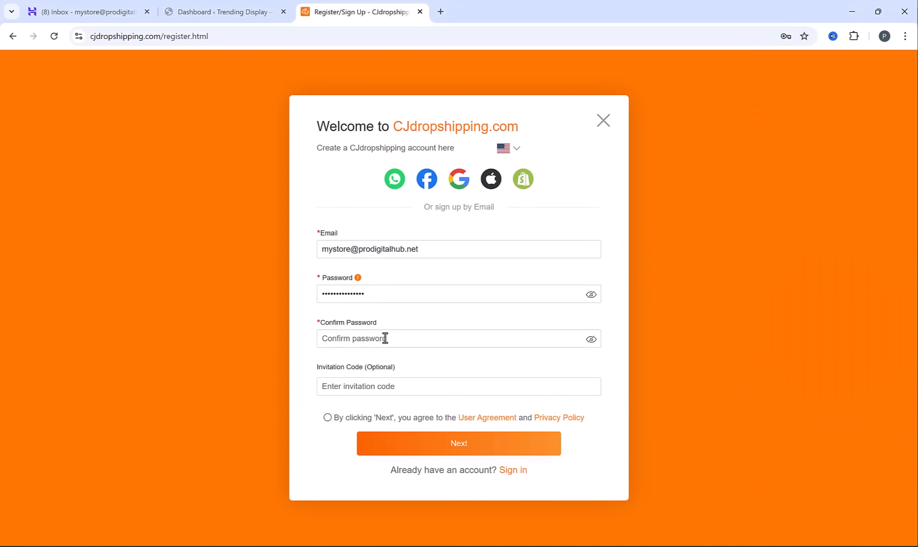
left_click(386, 338)
type("•••••••••••••••")
left_click(451, 453)
Fill in the username Trendingdisplay, the owner's first and last name and the phone number, and submit the registration
type("Trendingdisplay")
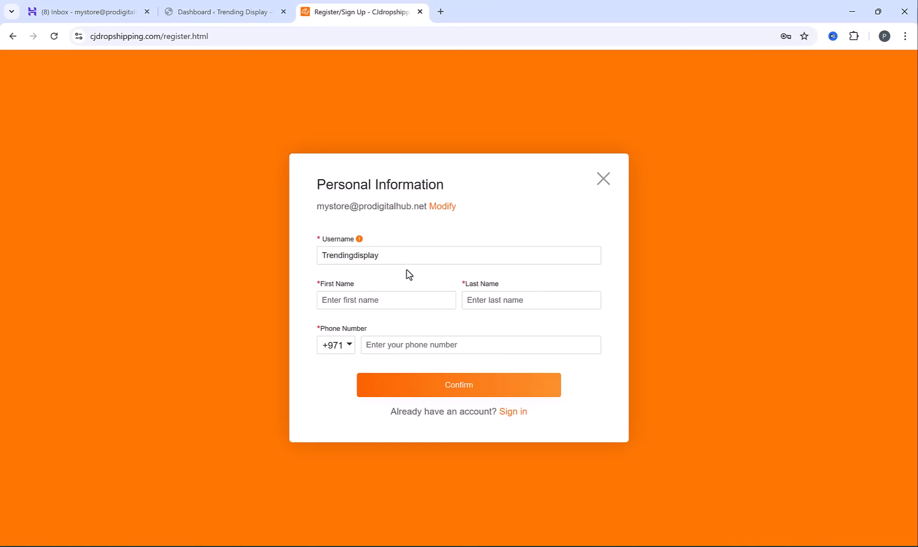
left_click(389, 302)
left_click(406, 343)
type("*********")
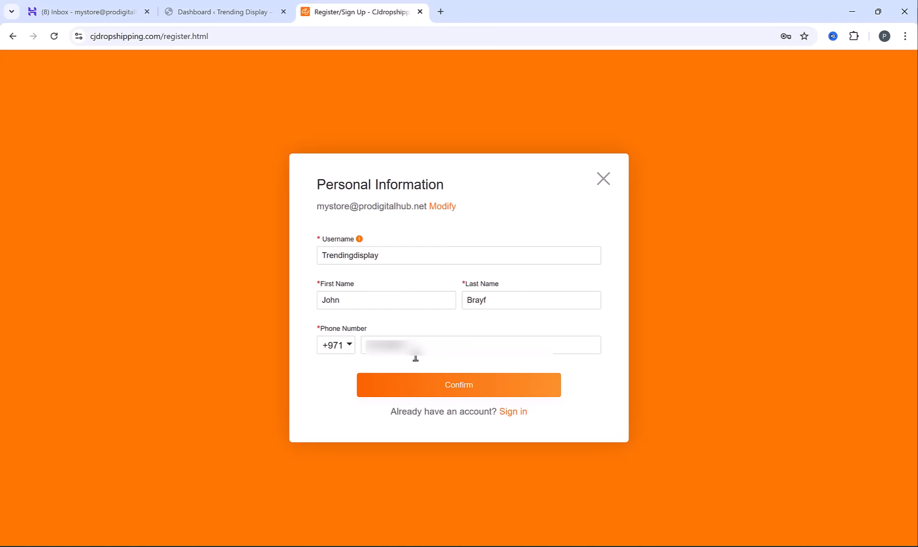
left_click(454, 388)
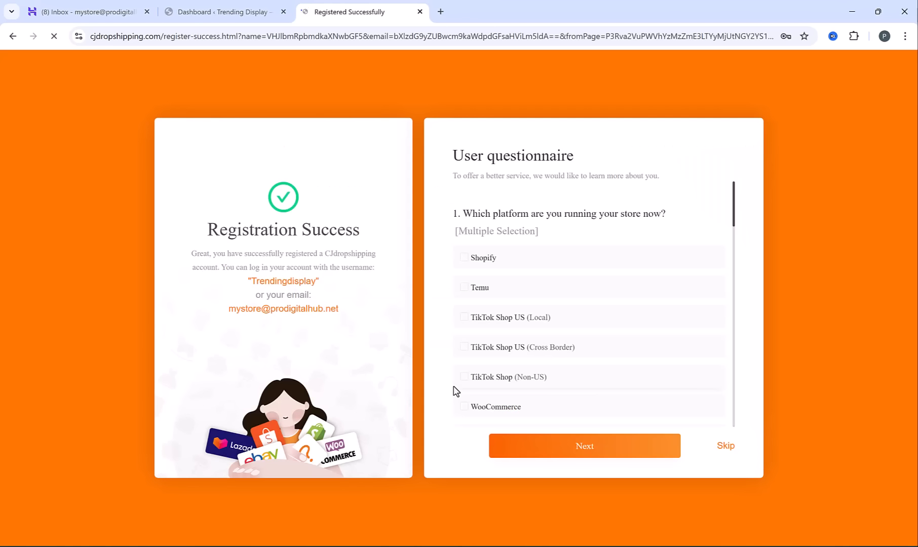
Skip the user questionnaire and decline the welcome assistant's introduction to CJ
left_click(725, 447)
left_click(726, 448)
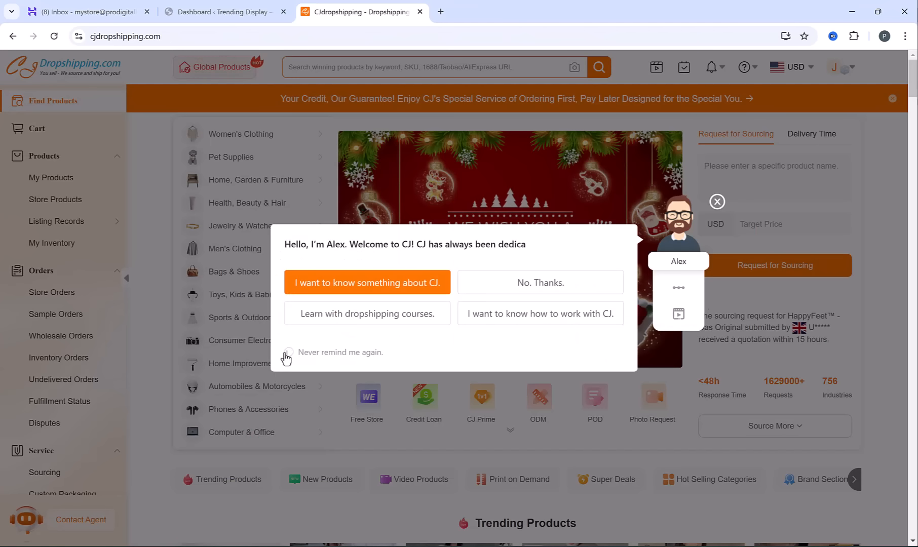
left_click(542, 290)
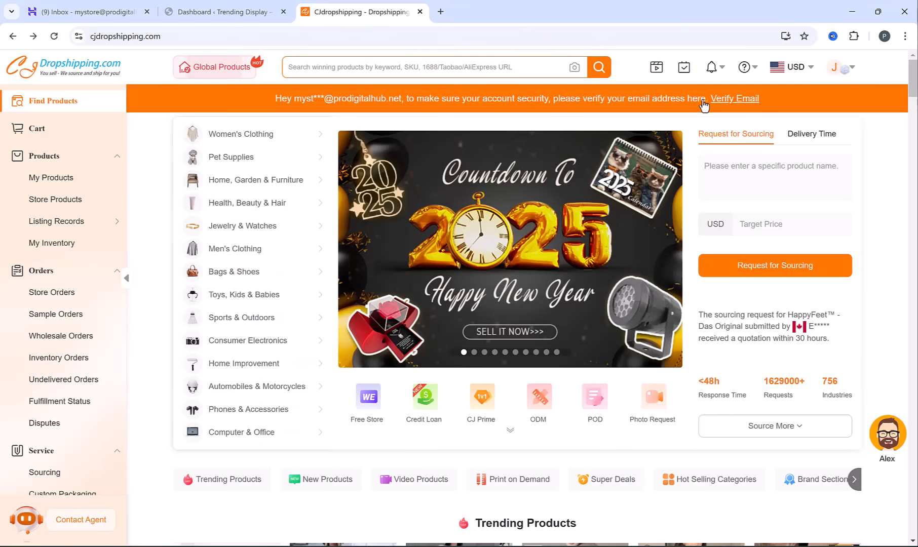
Request an e-mail verification code for the CJdropshipping account, and copy it from the verification message in the Hostinger inbox
left_click(711, 98)
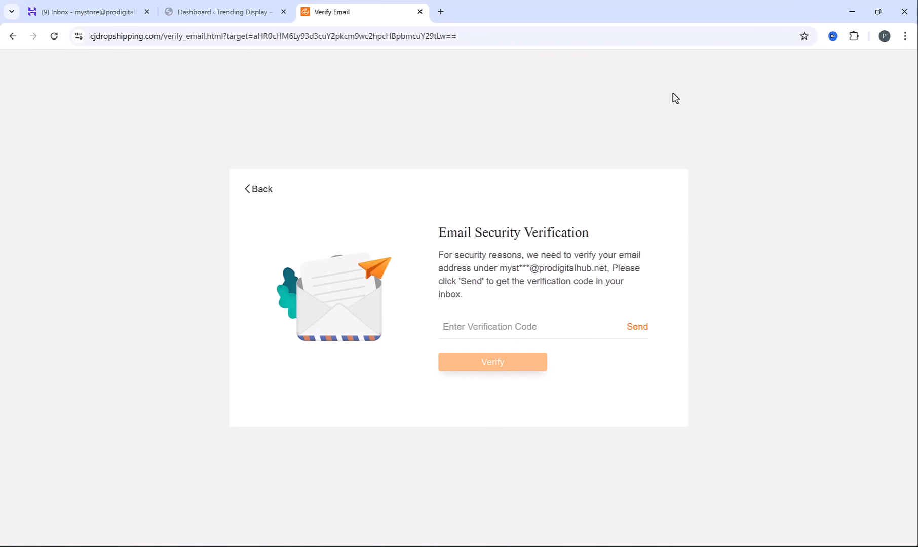
left_click(636, 327)
key("ctrl+1")
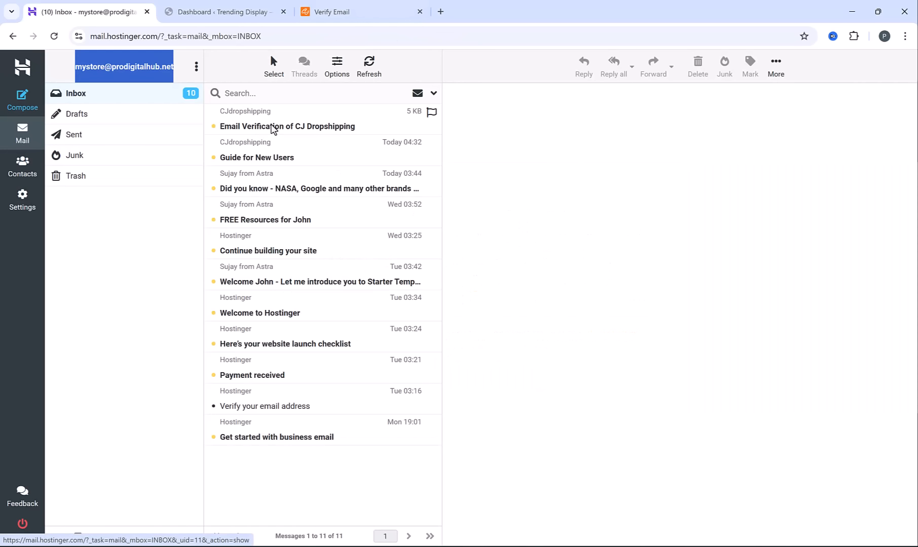
left_click(272, 128)
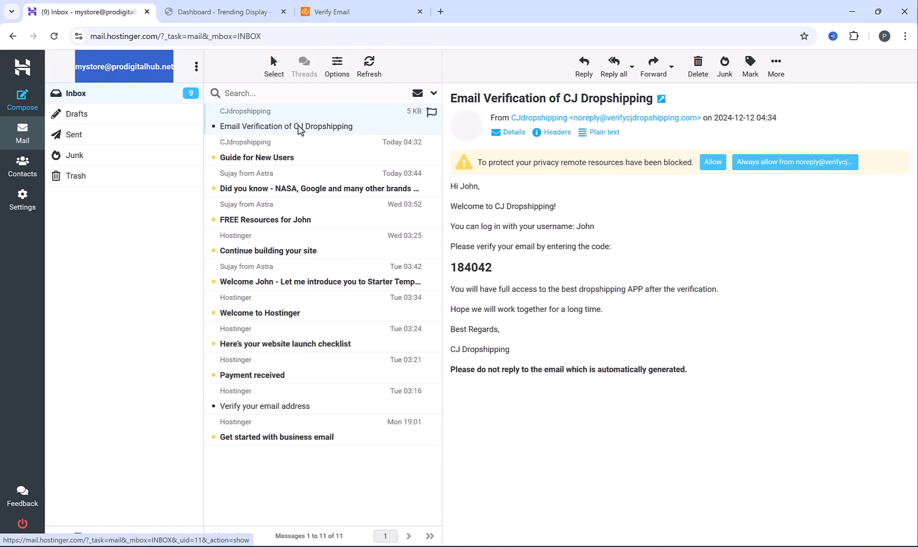
double_click(481, 267)
key("ctrl+c")
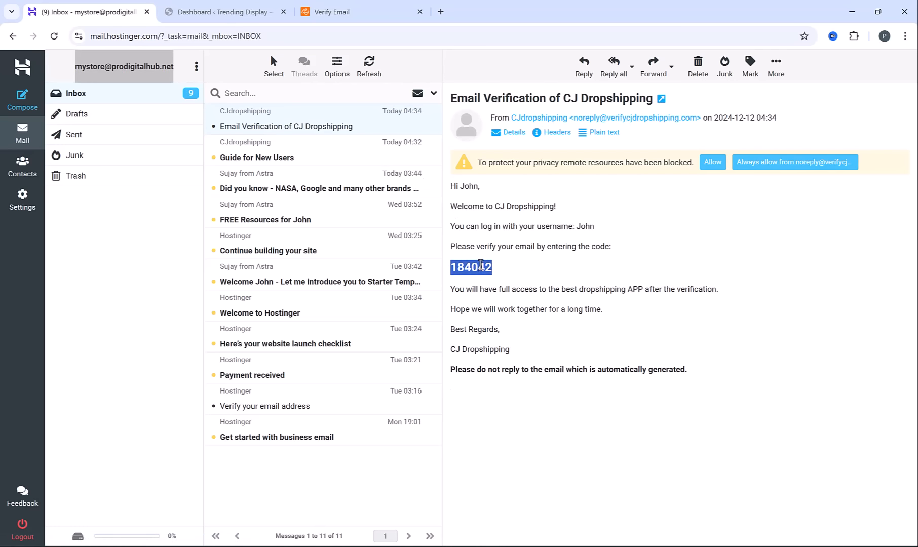
Enter the verification code on the CJdropshipping Verify Email page, verify the address and confirm
left_click(325, 11)
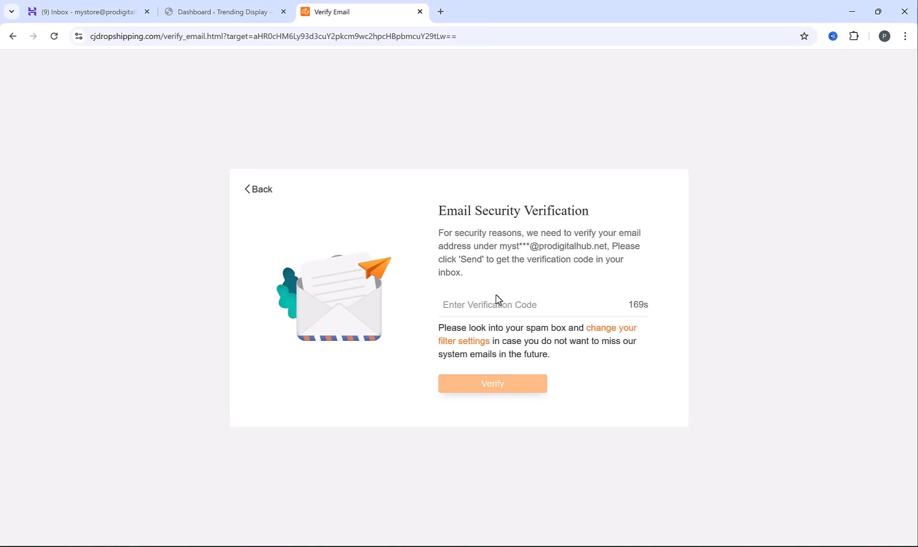
key("ctrl+v")
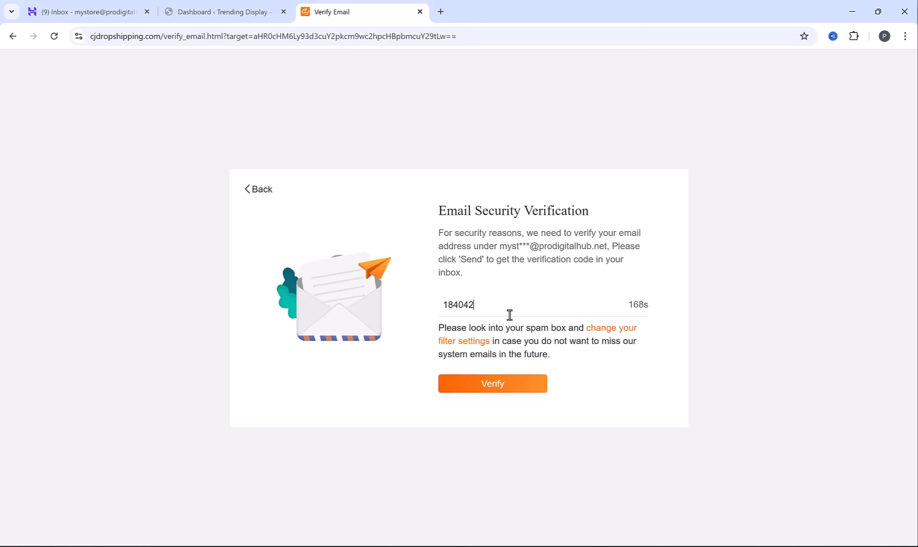
left_click(490, 385)
triple_click(469, 247)
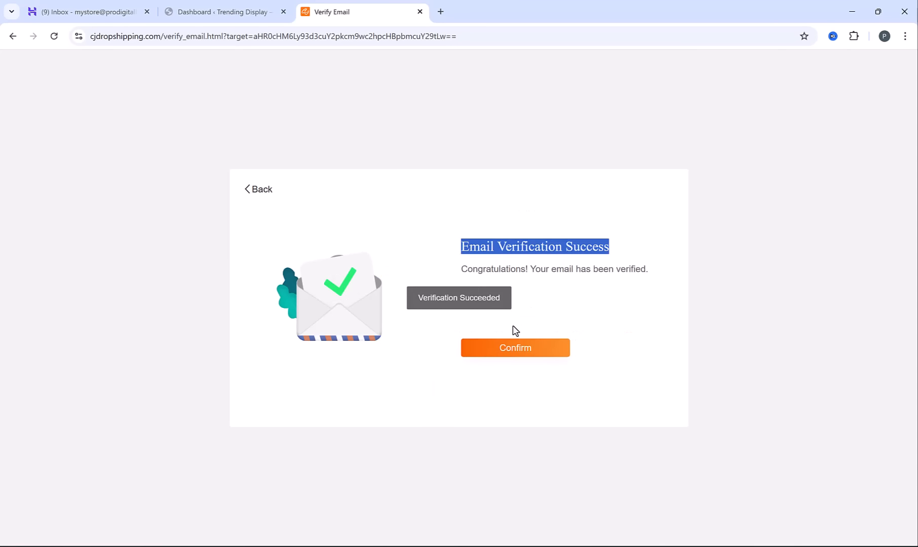
left_click(515, 354)
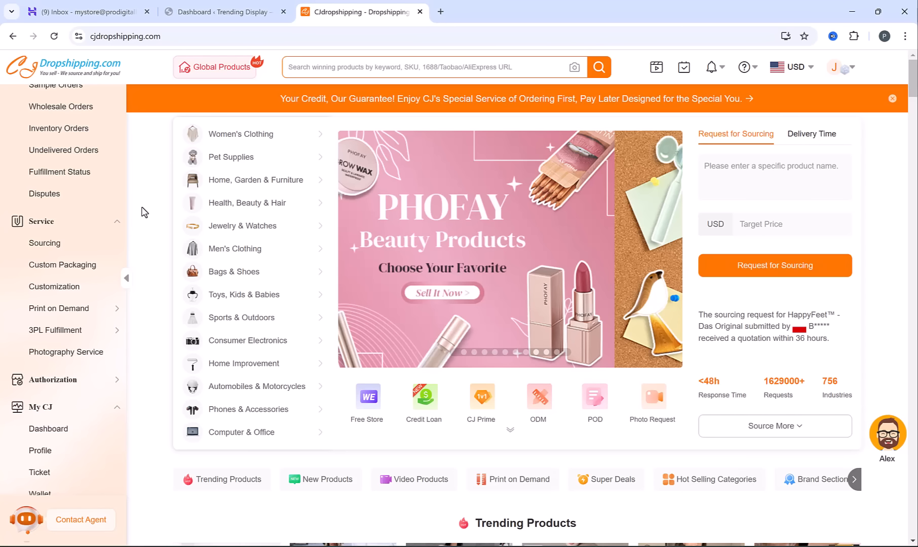
Switch to the WordPress admin, search the new plugins for "cjdropshipping", and install and activate the CJdropshipping plugin
left_click(222, 10)
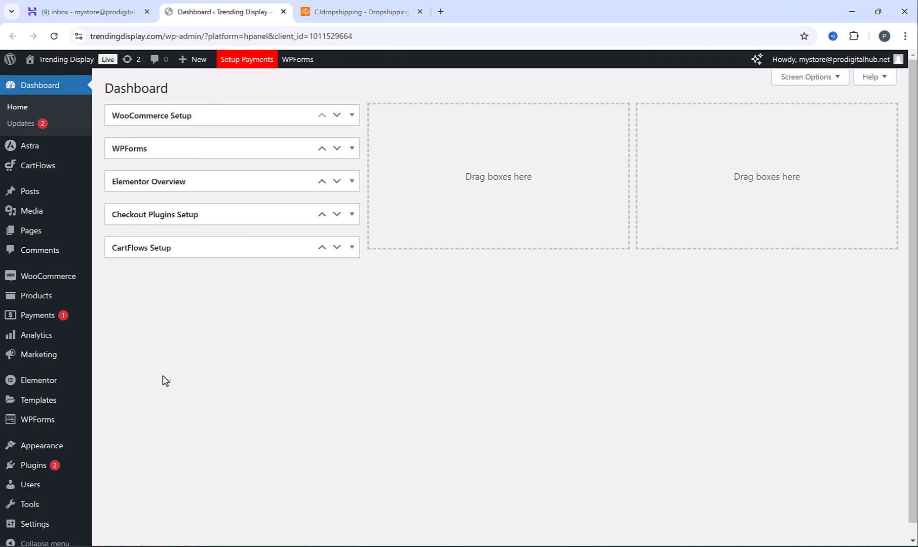
mouse_move(41, 472)
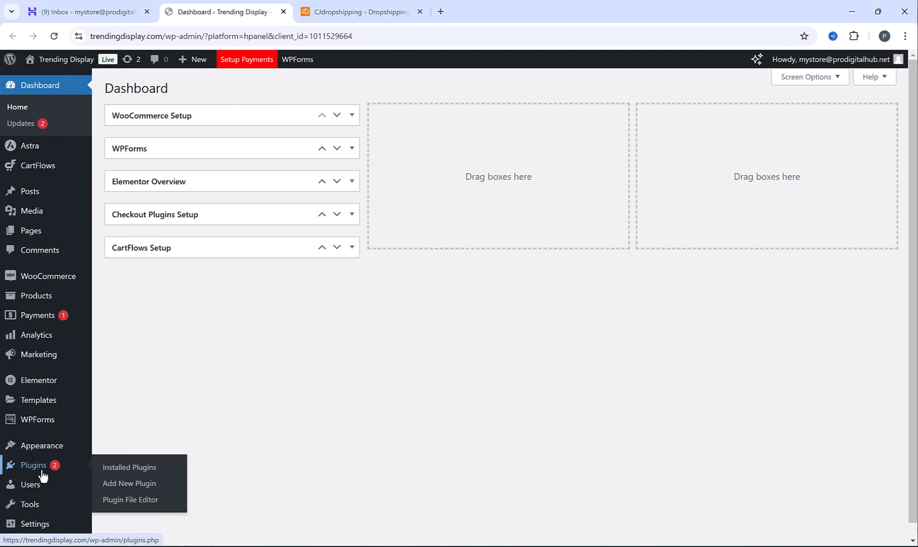
left_click(130, 486)
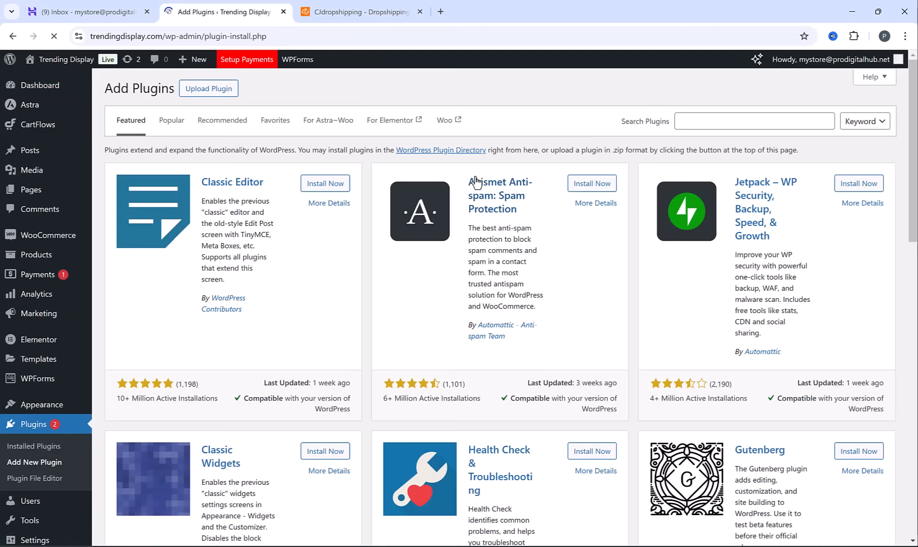
left_click(781, 131)
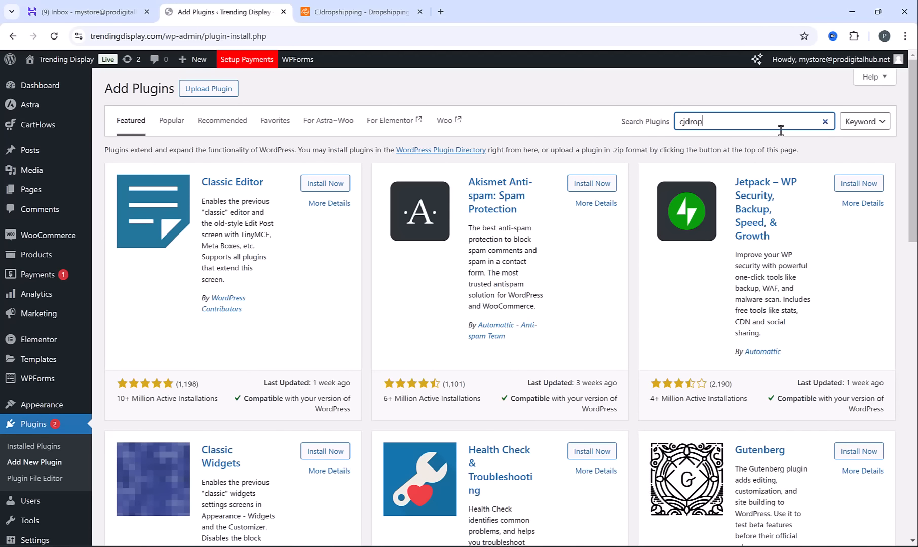
type("cjdropshipping")
scroll(608, 264, "down", 5)
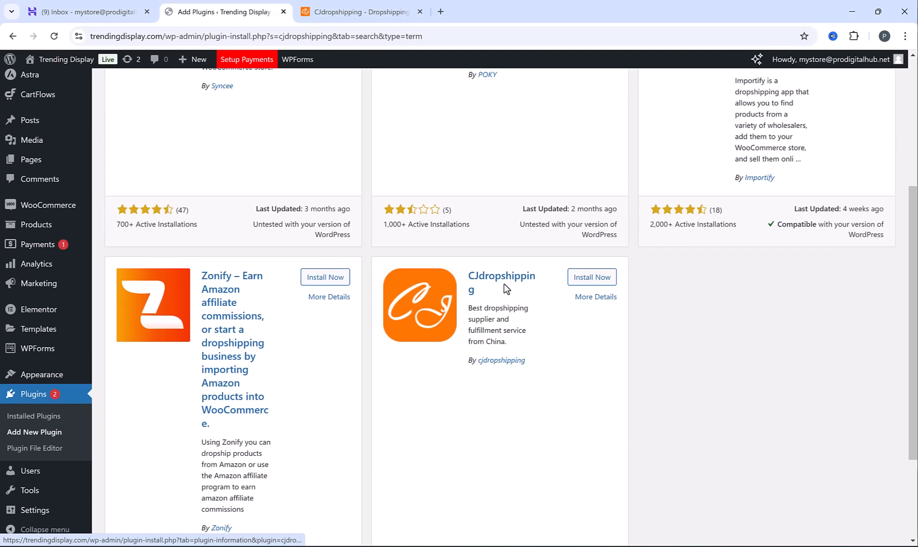
left_click(590, 279)
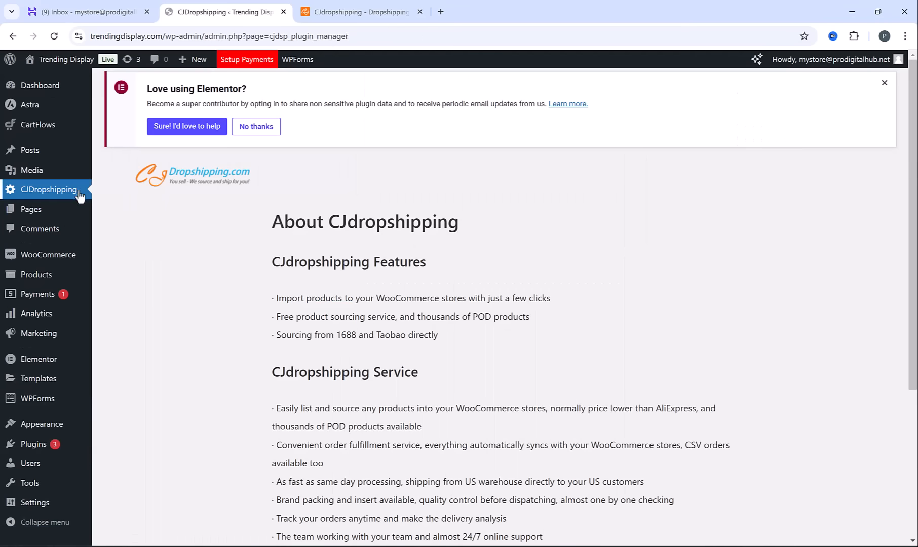
Connect WooCommerce with CJdropshipping from the plugin's page and start adding a WooCommerce store
scroll(423, 355, "down", 3)
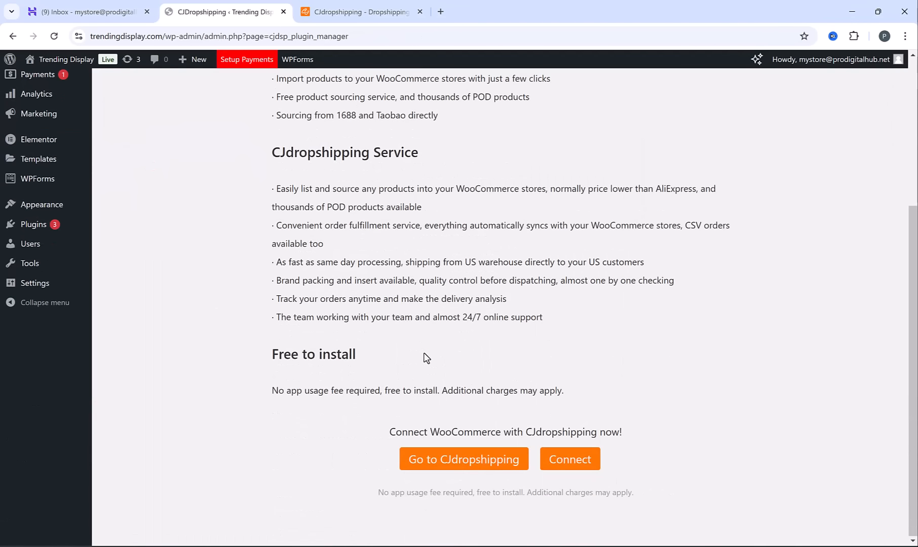
left_click(573, 466)
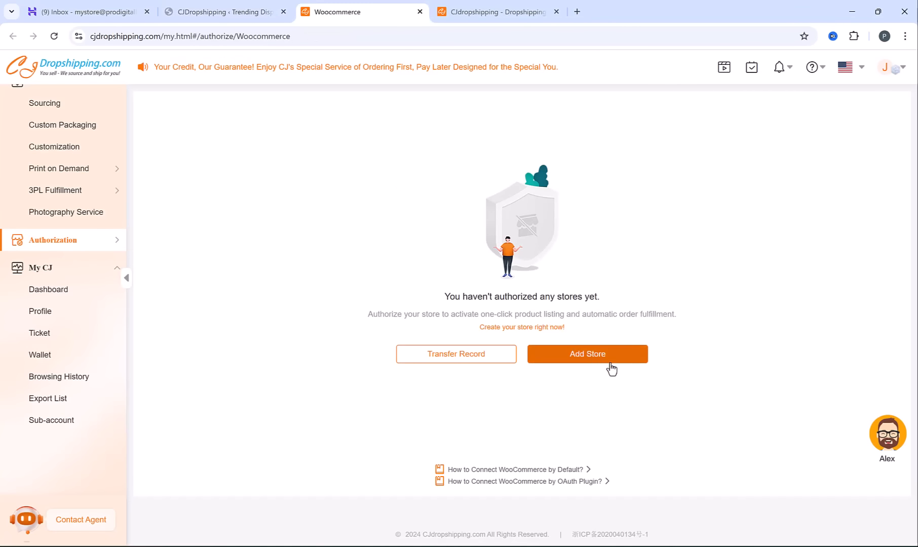
left_click(576, 353)
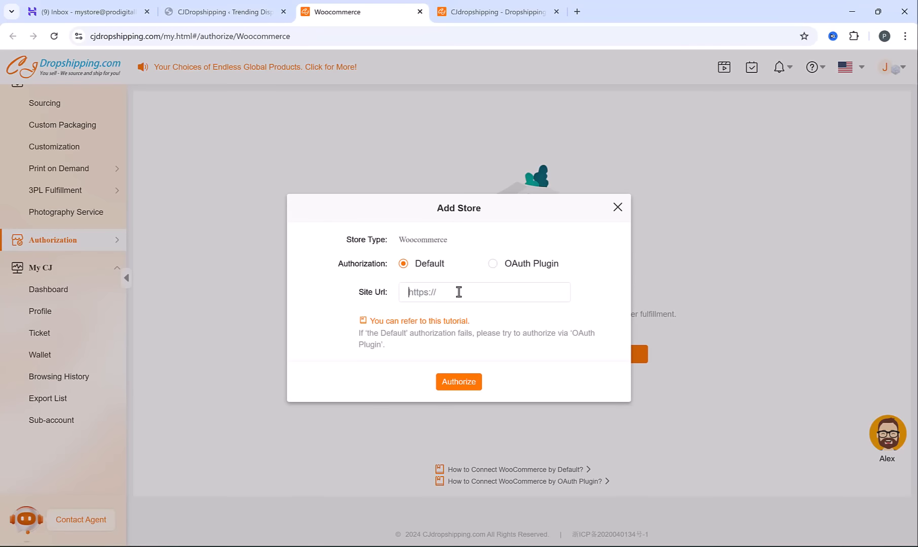
left_click(248, 6)
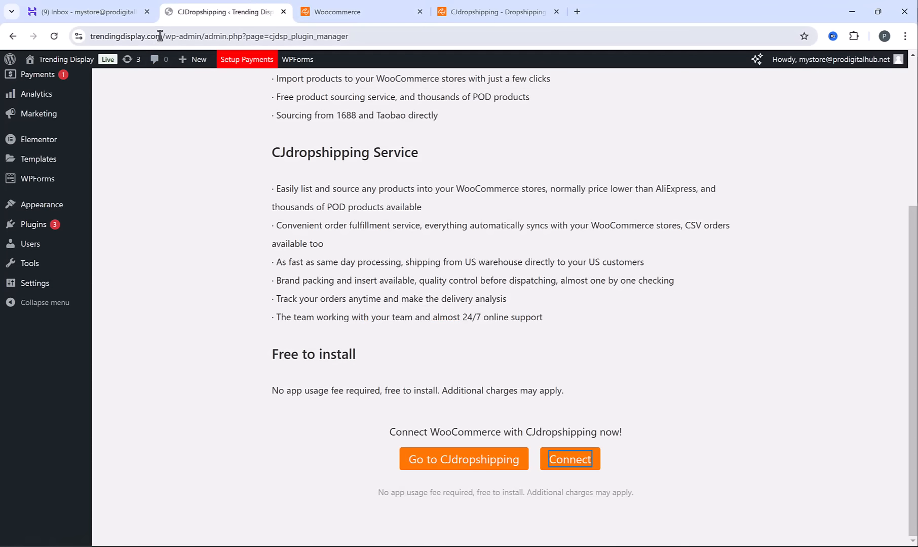
left_click_drag(160, 35, 74, 35)
key("ctrl+c")
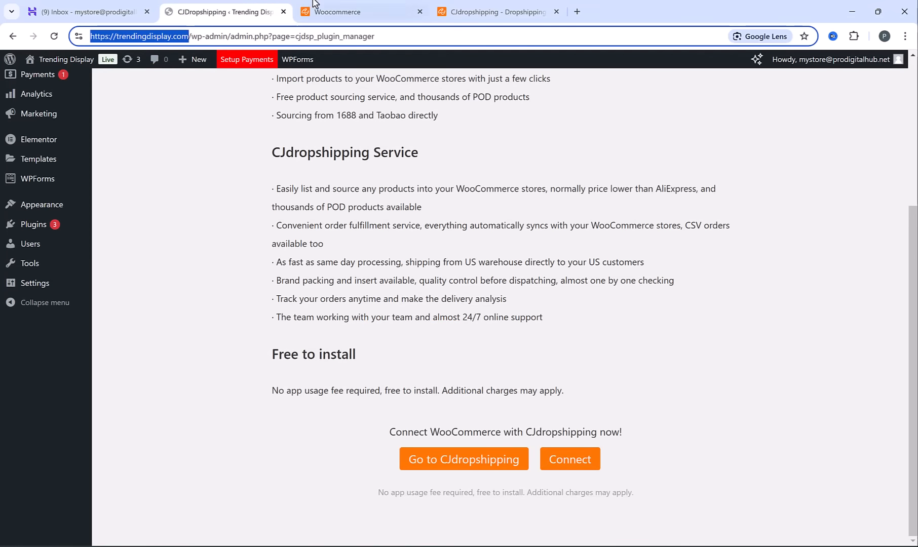
left_click(363, 5)
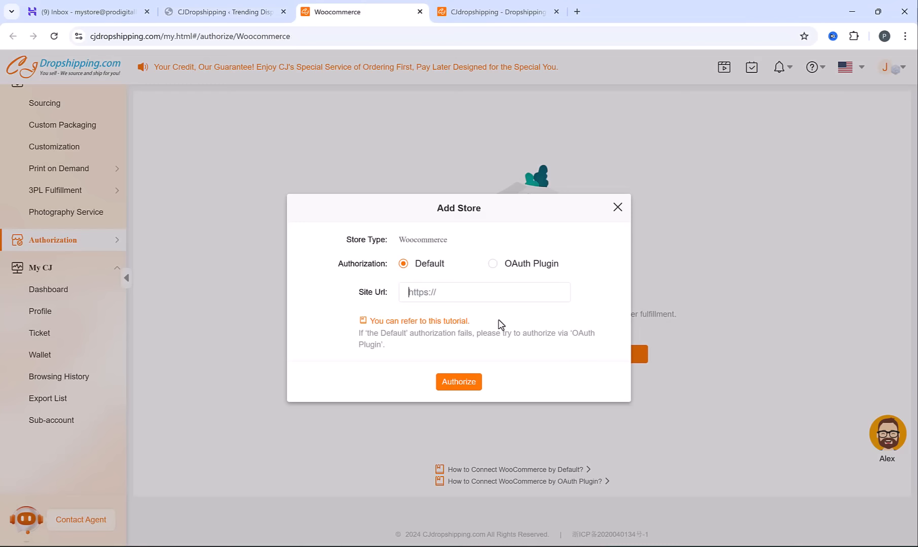
key("ctrl+v")
left_click(465, 382)
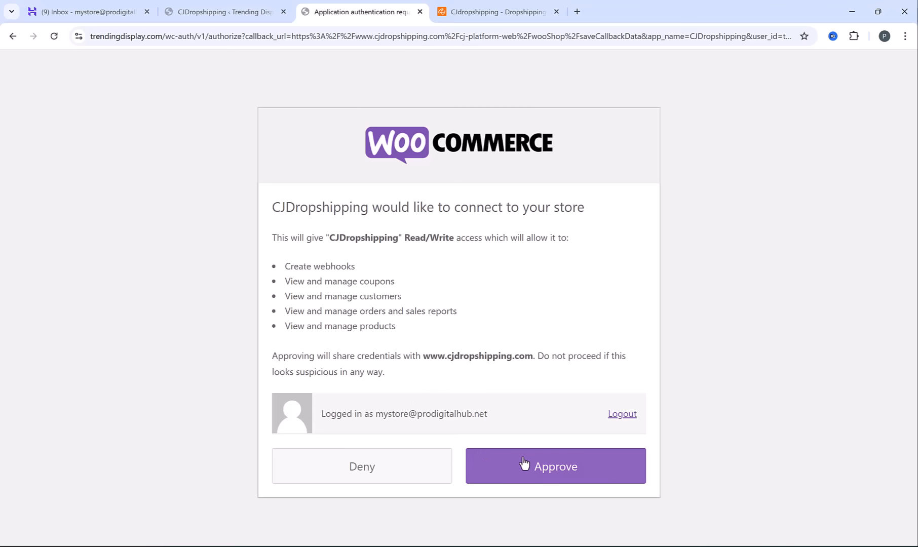
left_click(534, 467)
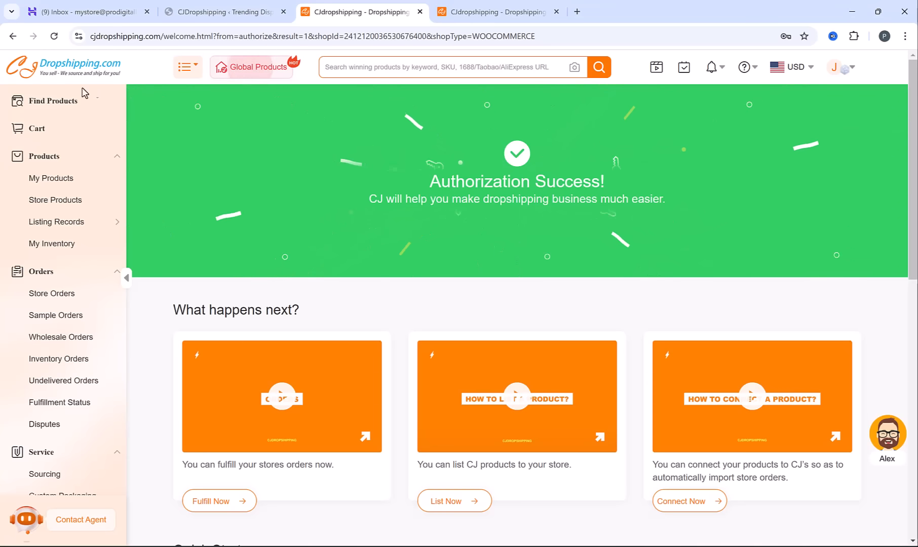
Open the Home, Garden & Furniture category in CJdropshipping's product finder and browse its listings
left_click(60, 106)
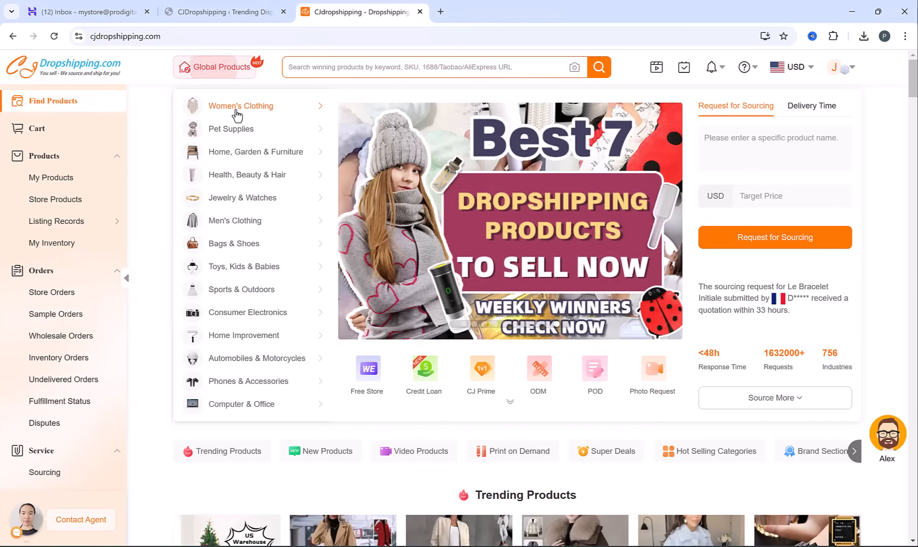
mouse_move(237, 133)
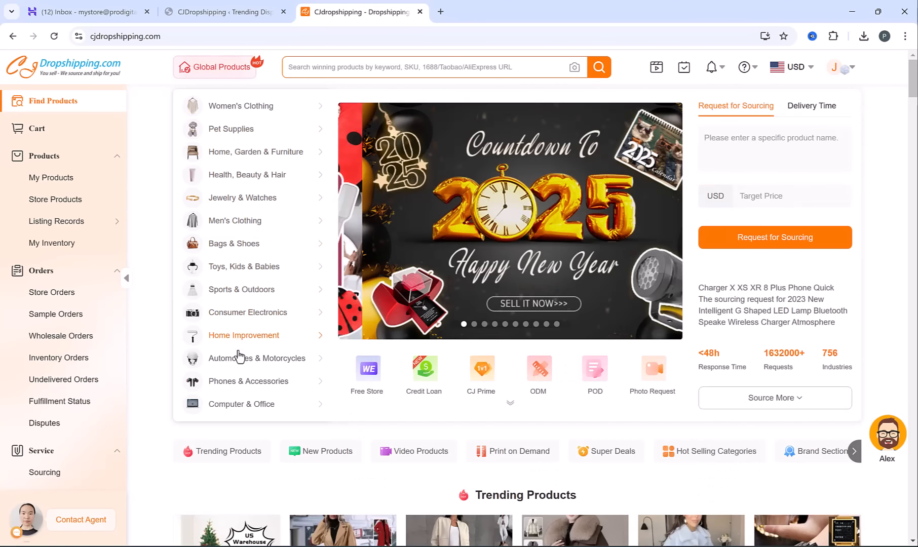
mouse_move(241, 389)
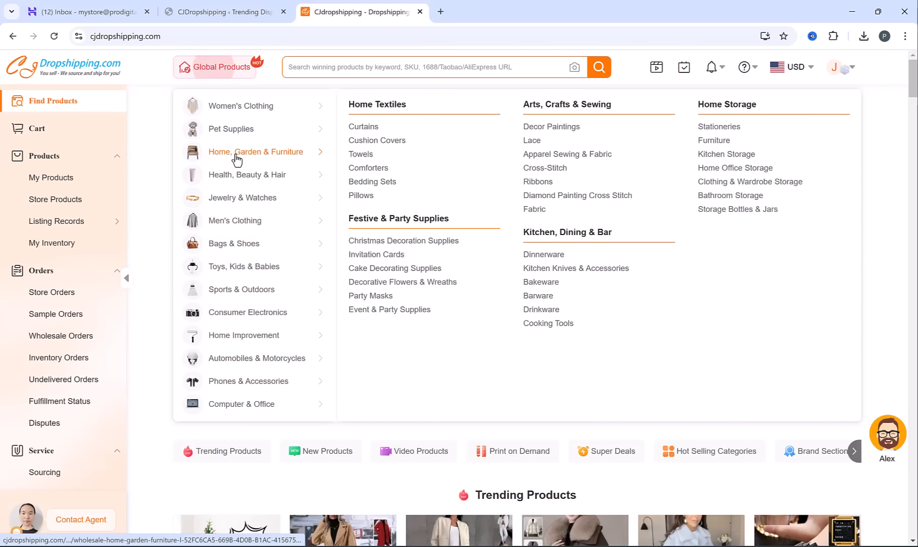
left_click(236, 158)
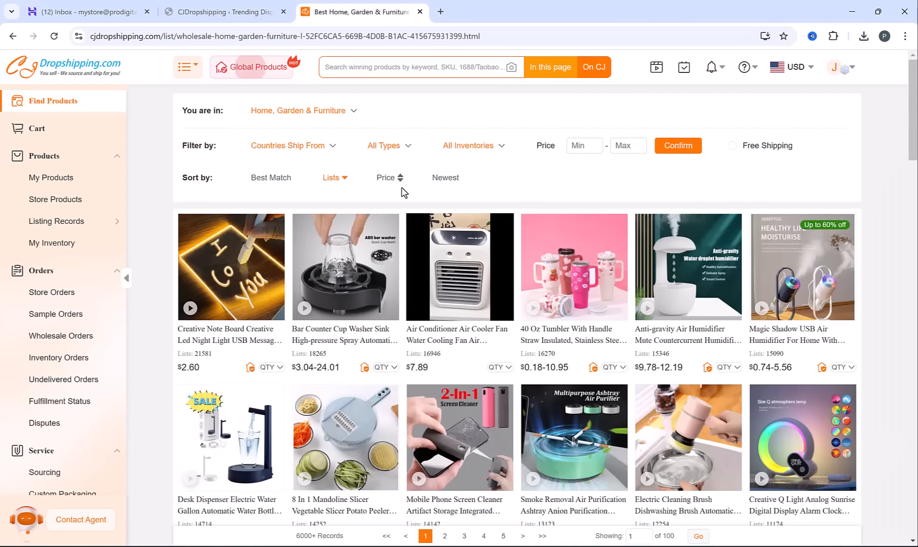
scroll(404, 192, "down", 10)
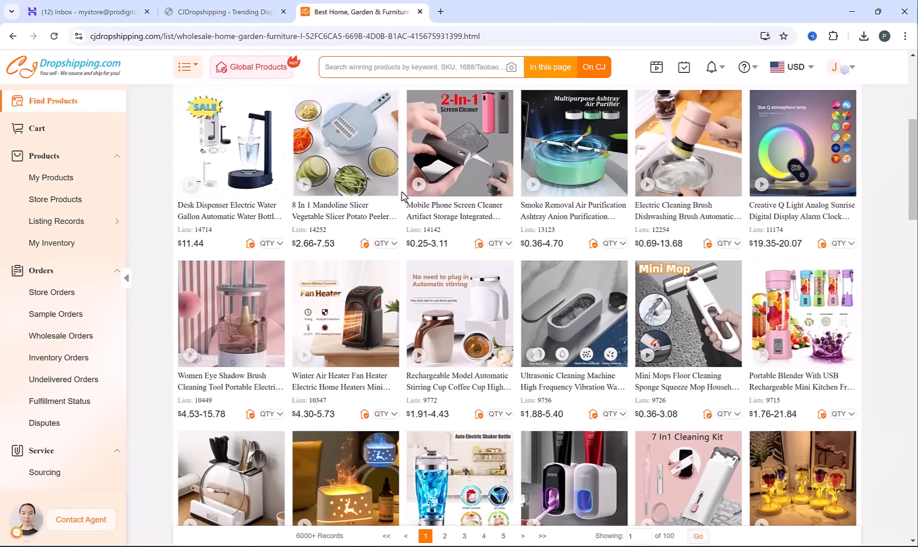
scroll(404, 197, "down", 20)
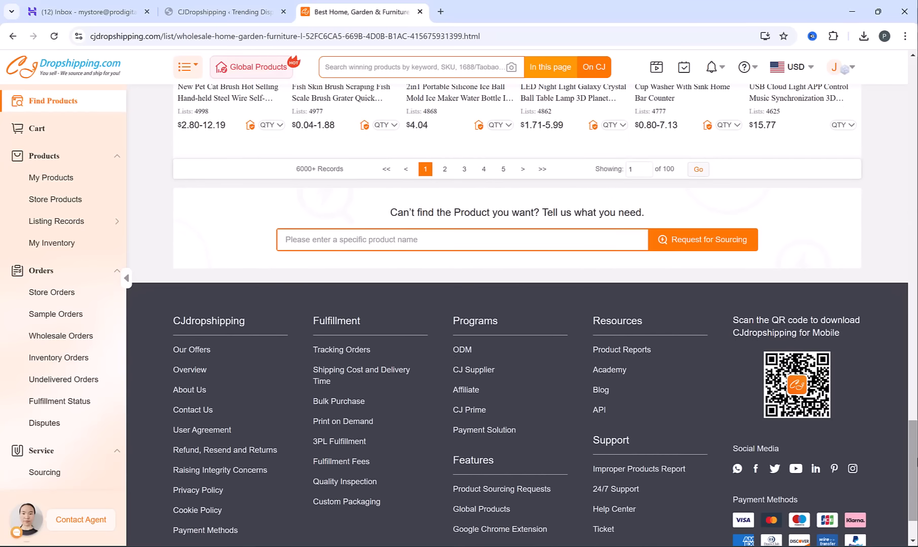
scroll(856, 242, "up", 20)
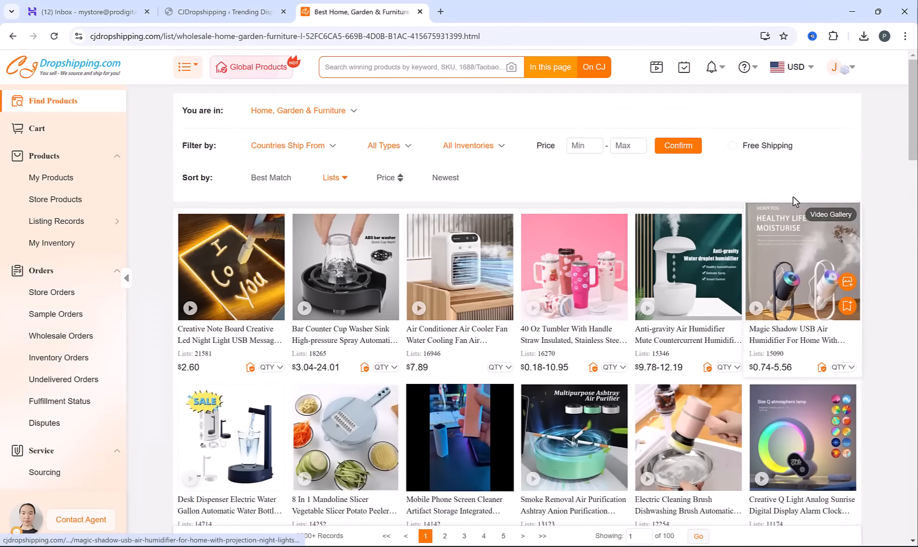
Filter the Home, Garden & Furniture products to those shipping from the United States
left_click(293, 152)
left_click(294, 152)
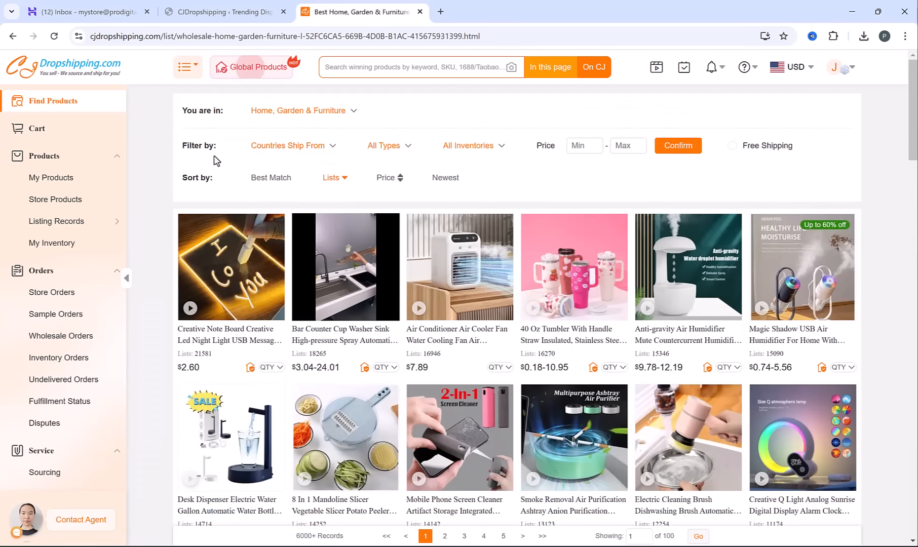
left_click(298, 152)
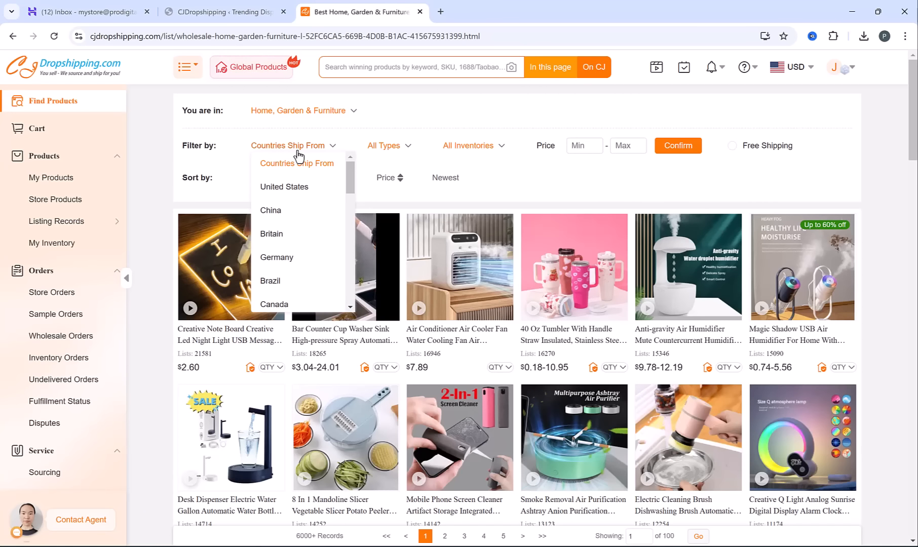
left_click(301, 188)
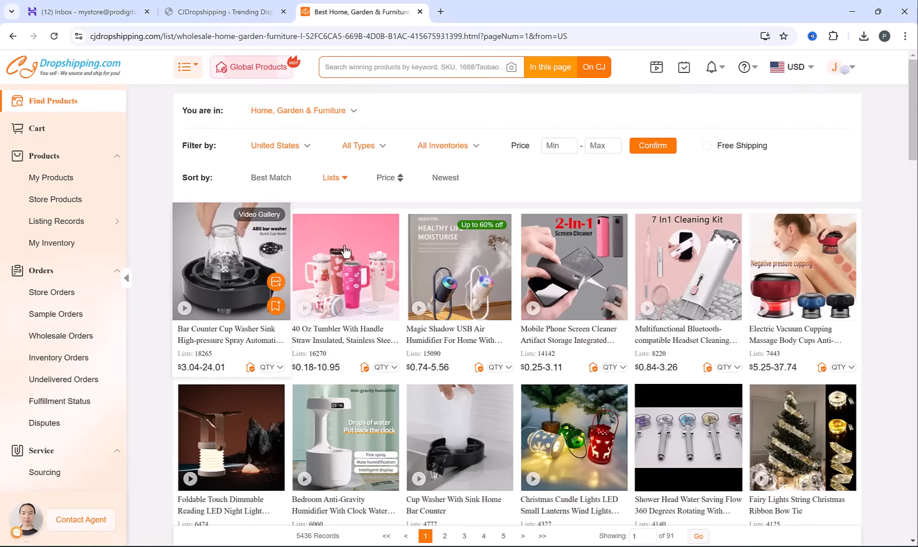
Open the Bar Counter Cup Washer Sink product and check its warehouse, destination country and shipping methods for US delivery
left_click(208, 262)
left_click_drag(532, 229, 563, 238)
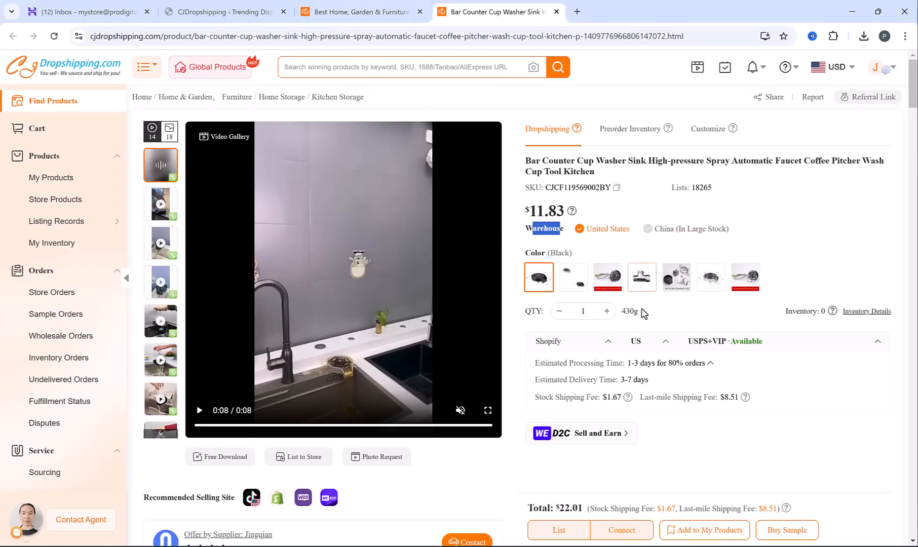
left_click(642, 345)
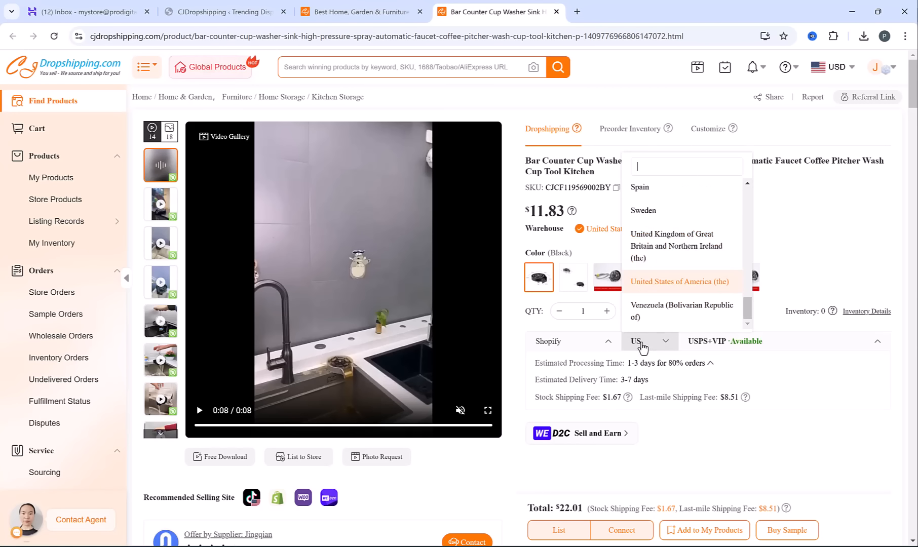
left_click(642, 348)
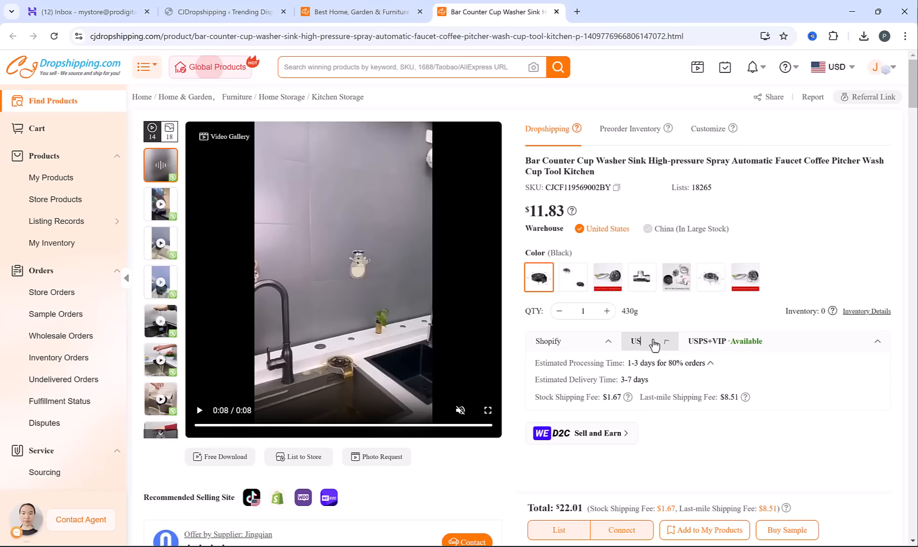
left_click(747, 344)
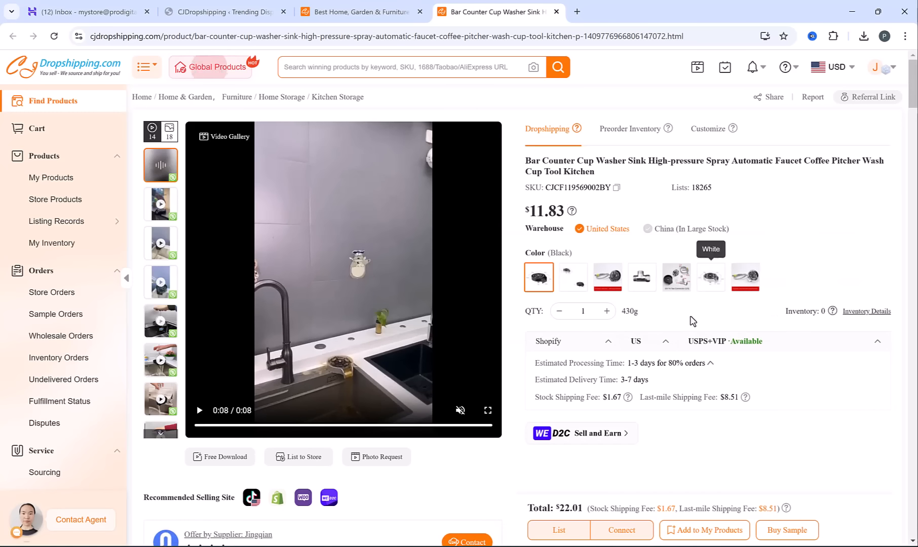
Set the cup washer's destination to the United Kingdom and its warehouse to China, and check the shipping methods
left_click(645, 340)
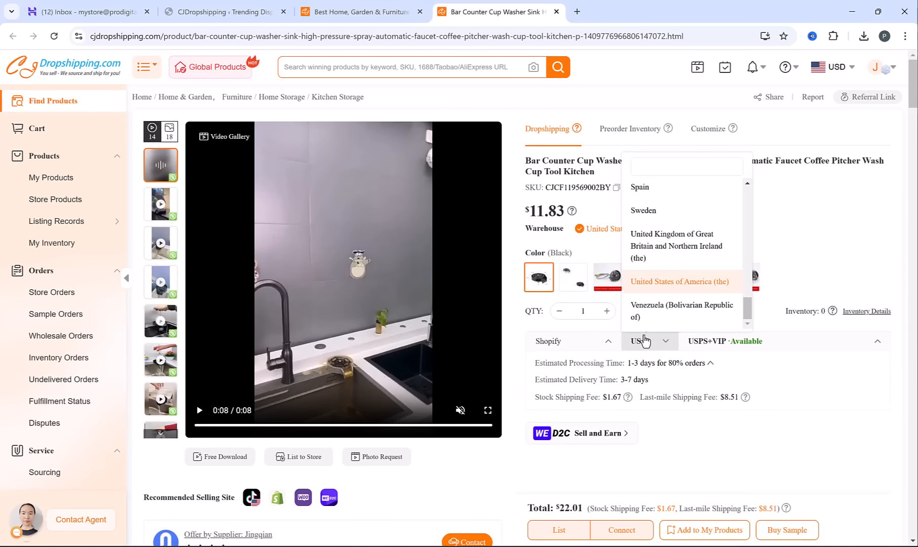
left_click(676, 249)
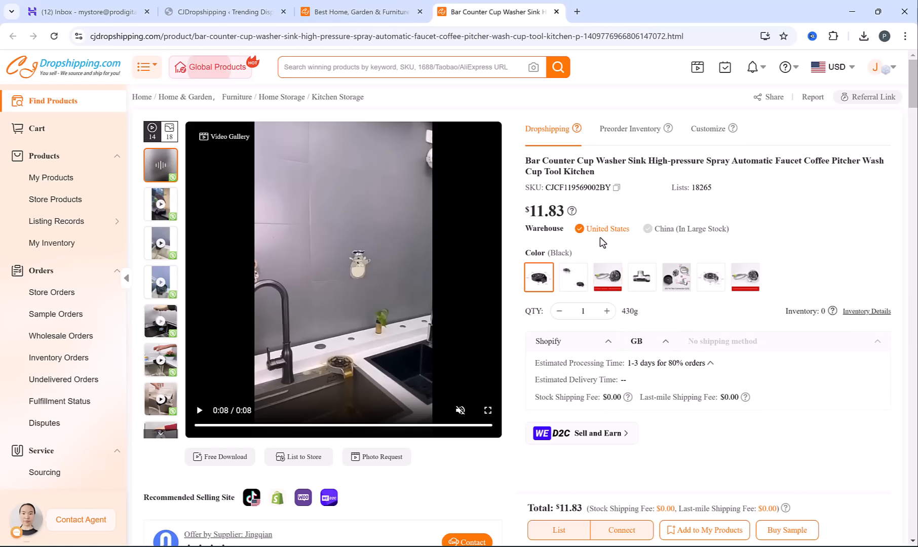
left_click(652, 234)
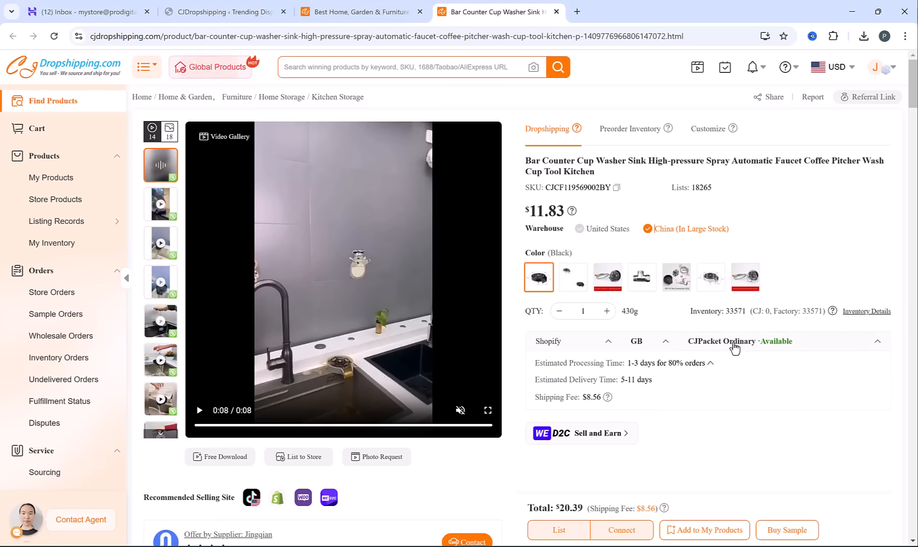
left_click(736, 345)
Preview the cup washer's second and third product videos and download the third one
left_click(159, 215)
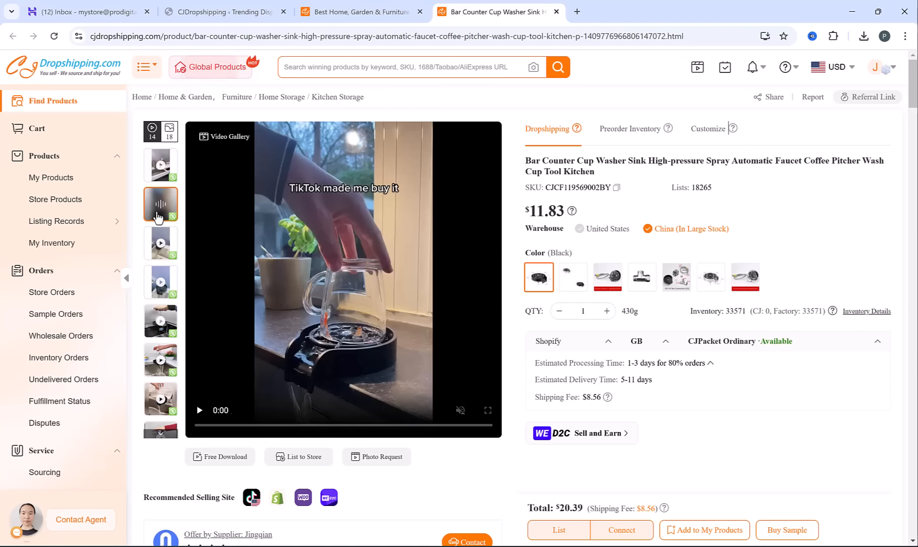
left_click(151, 251)
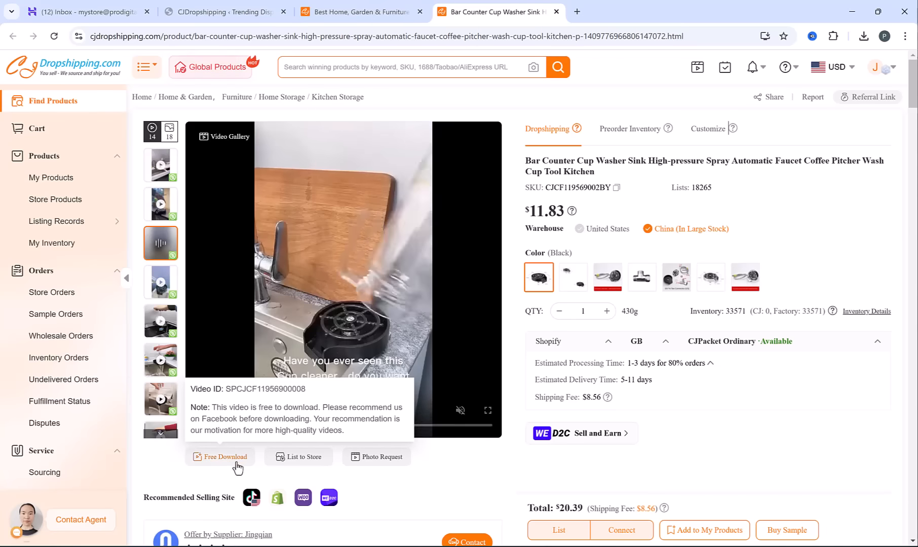
left_click(219, 458)
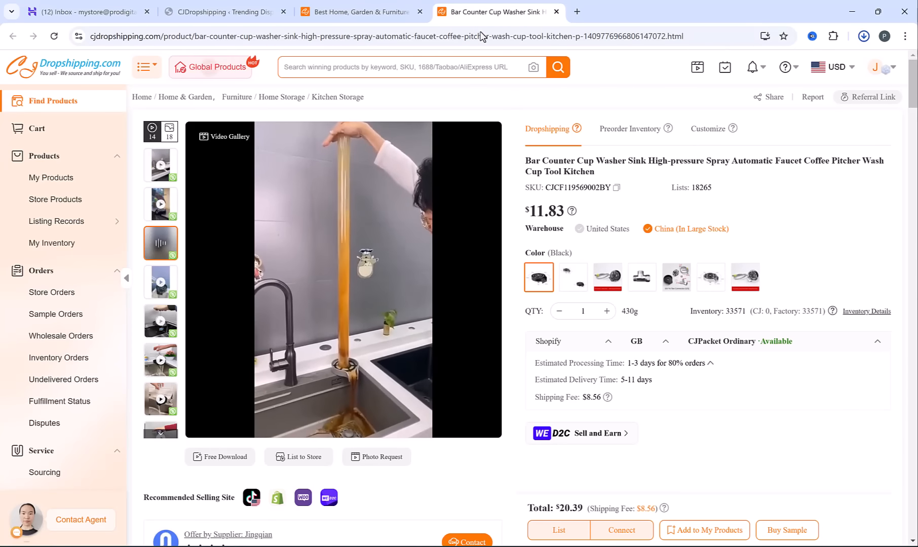
Return to the Home, Garden & Furniture list and filter it to products shipping from Britain
left_click(375, 7)
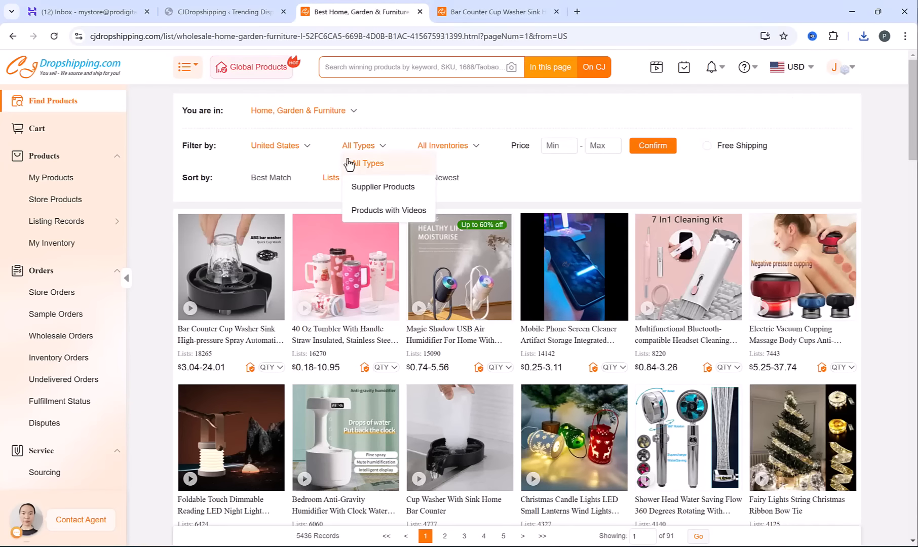
mouse_move(291, 149)
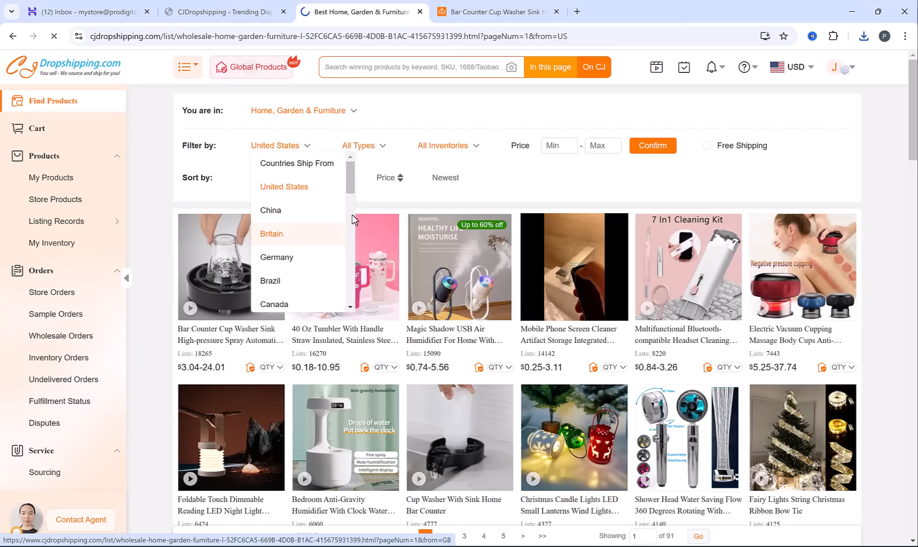
left_click(290, 243)
left_click_drag(916, 148, 893, 163)
scroll(892, 154, "up", 2)
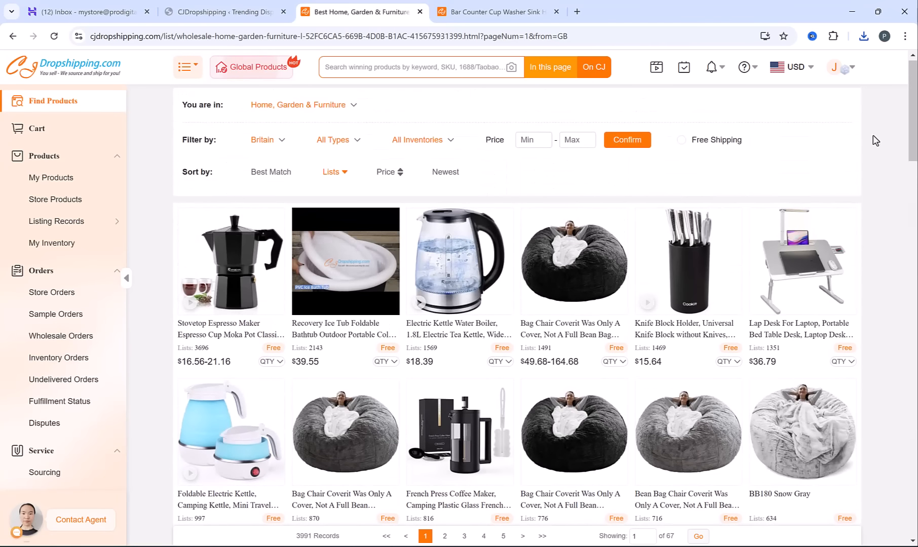
Open the Recovery Ice Tub Foldable Bathtub product and check its price
left_click(309, 260)
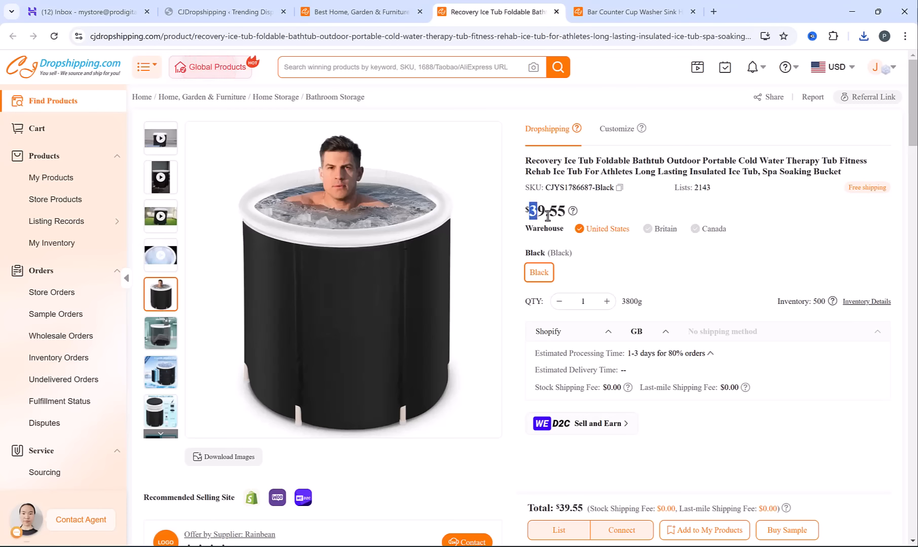
left_click_drag(548, 216, 615, 212)
left_click(619, 210)
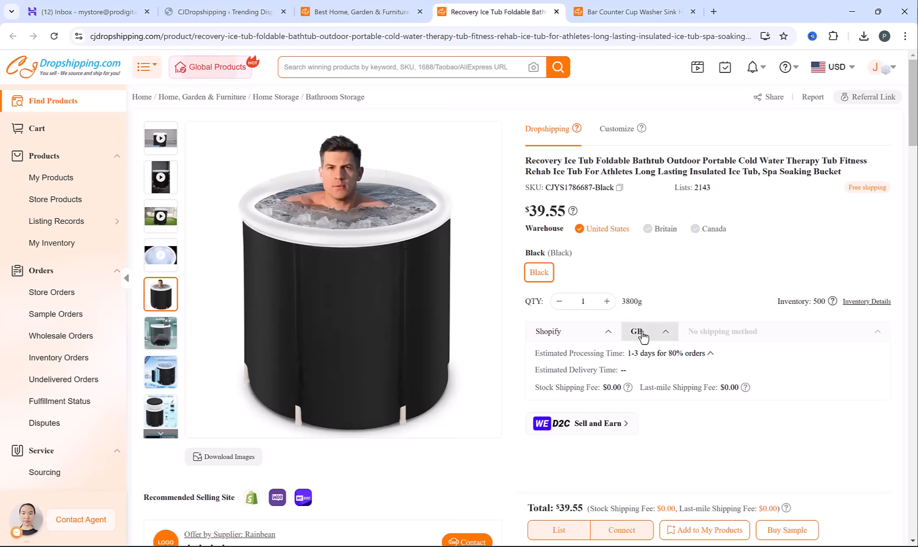
Switch the ice tub's warehouse to Britain and check the shipping methods and delivery times to GB
left_click(672, 230)
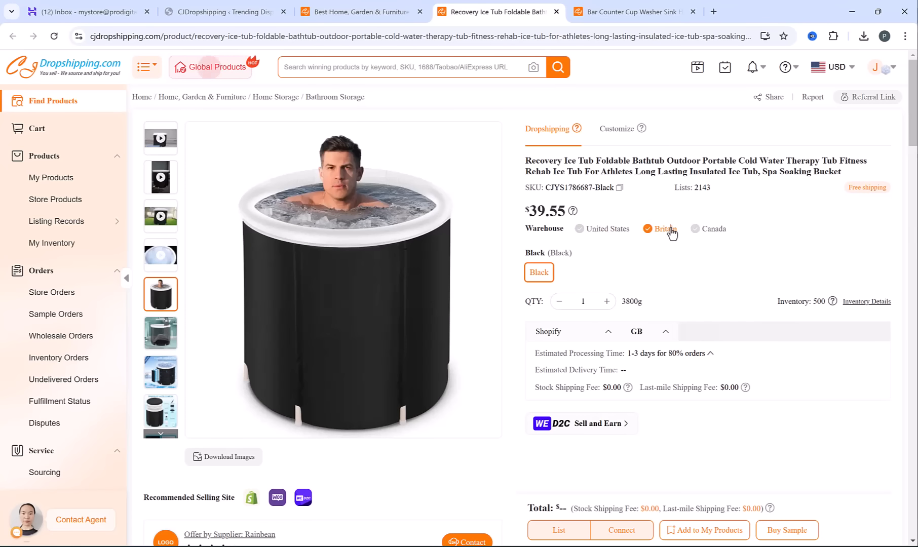
left_click(756, 335)
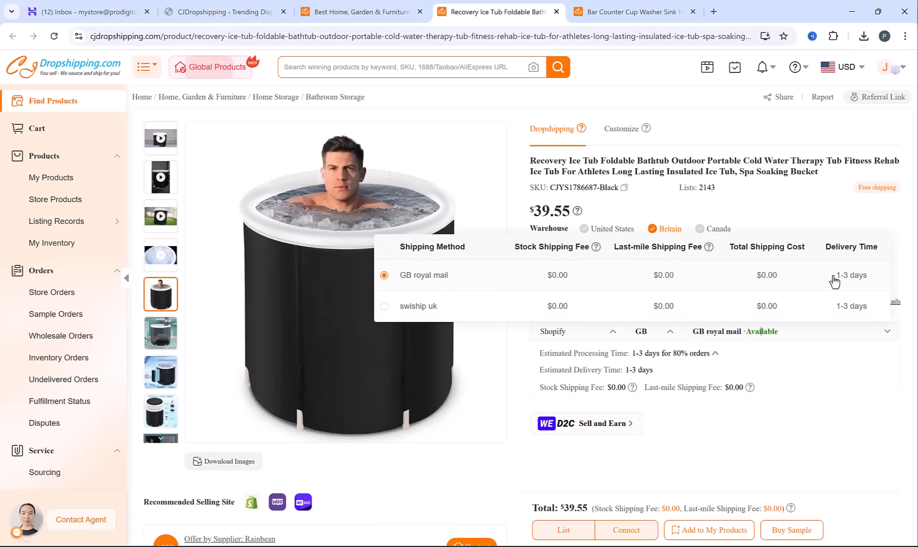
left_click(814, 363)
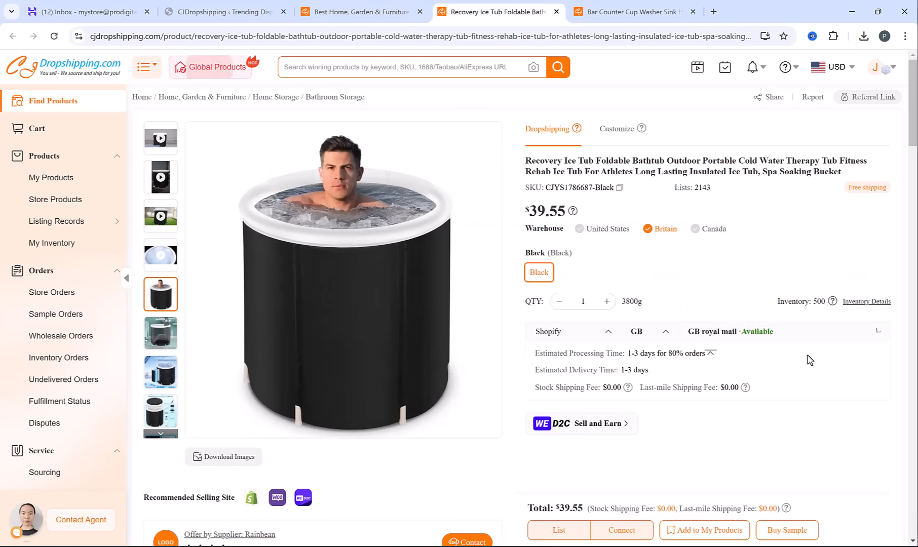
Change the ice tub's destination to the United States of America to check shipping from the Britain warehouse
left_click(648, 331)
scroll(669, 287, "down", 1)
scroll(674, 289, "down", 1)
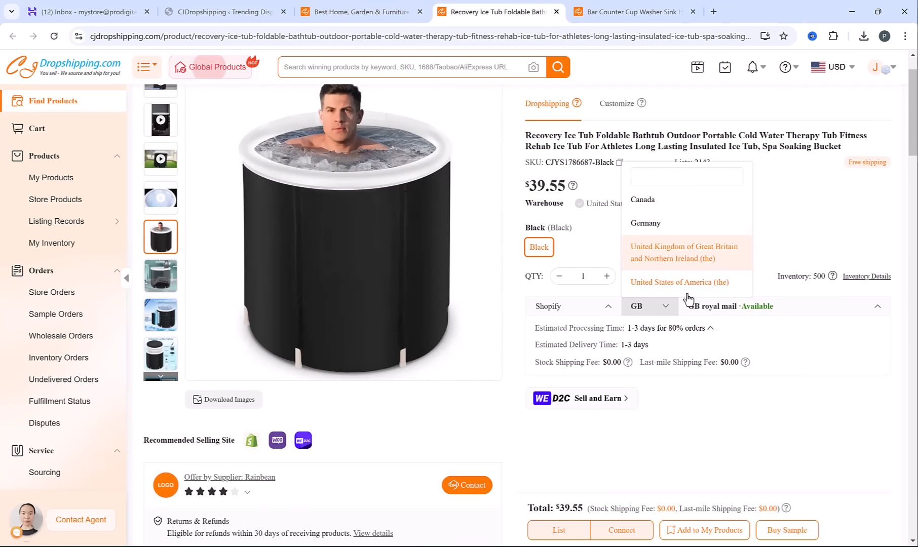
left_click(685, 284)
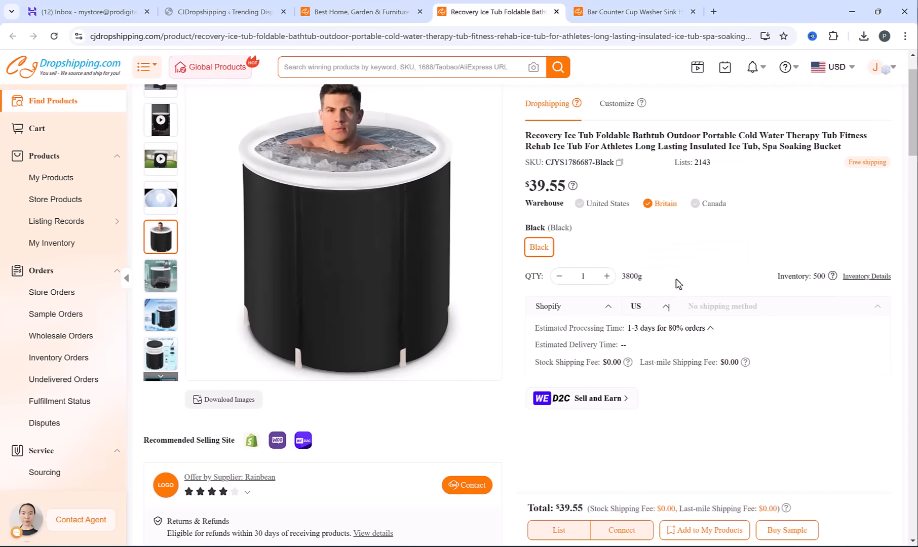
Switch the ice tub's warehouse to United States and check its shipping methods and delivery times to the US
left_click(583, 205)
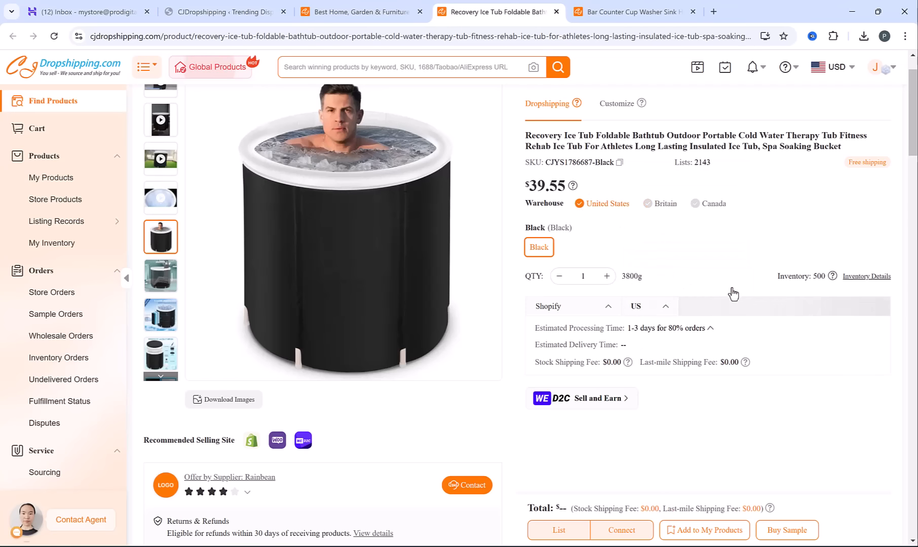
left_click(712, 310)
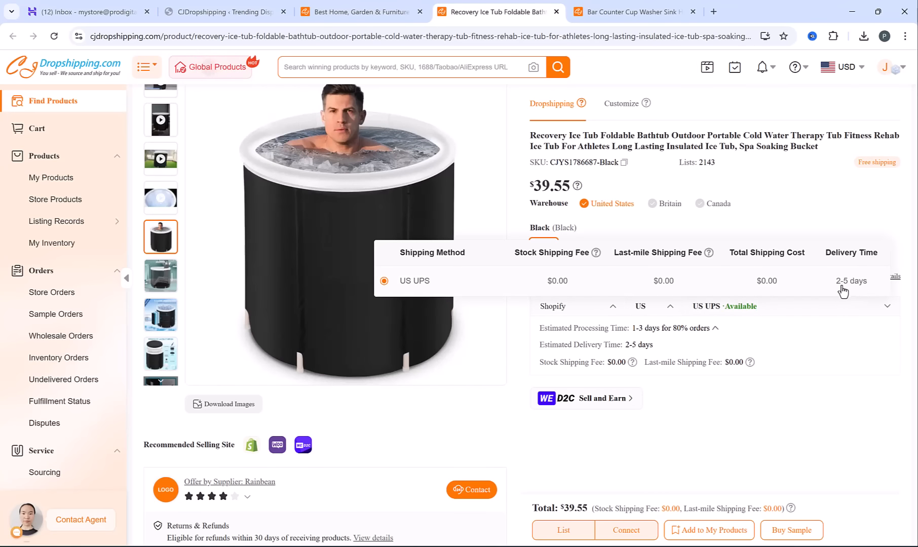
left_click(808, 372)
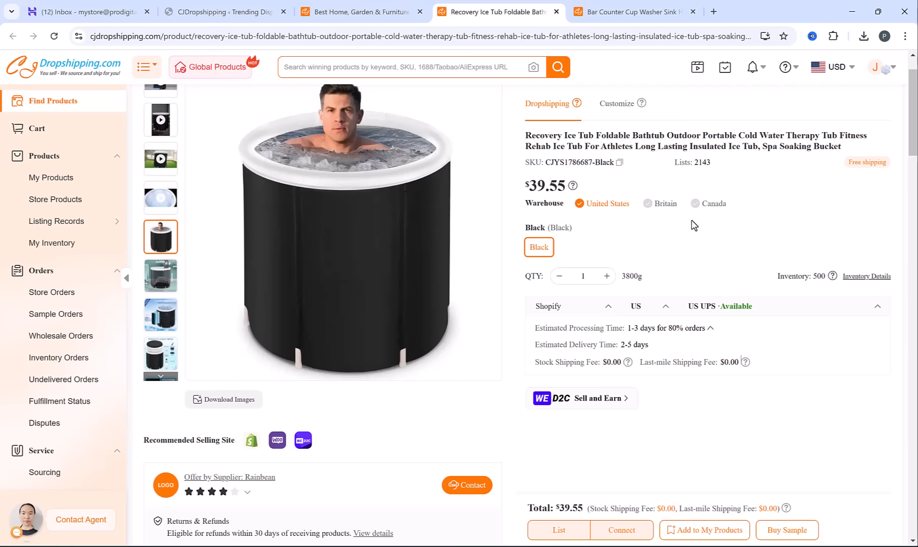
Return to the Home, Garden & Furniture list and look through the countries products can ship from
left_click(362, 11)
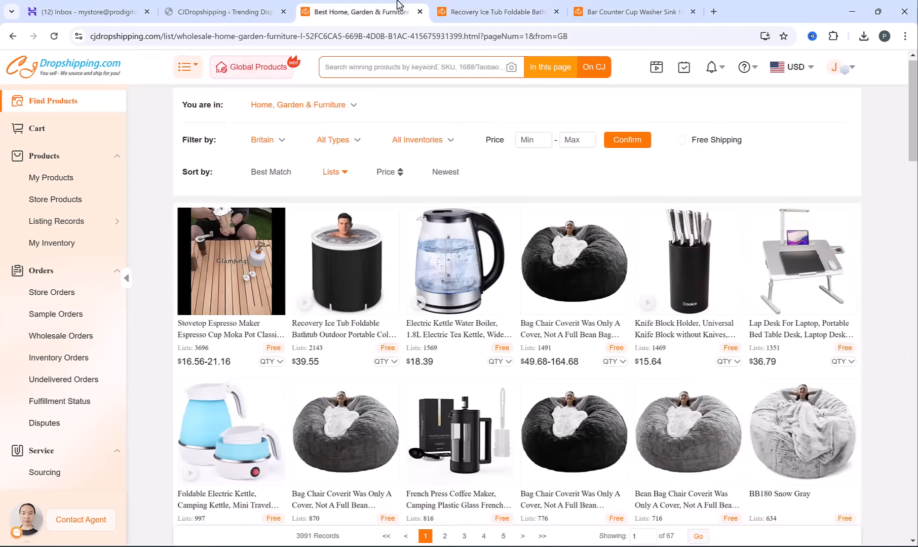
left_click(266, 144)
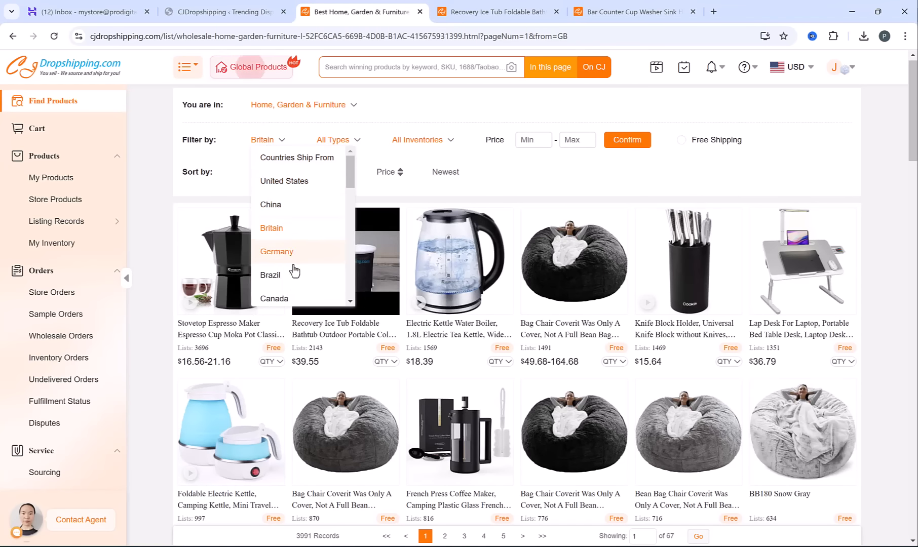
scroll(298, 272, "down", 3)
scroll(299, 274, "up", 1)
scroll(297, 277, "up", 2)
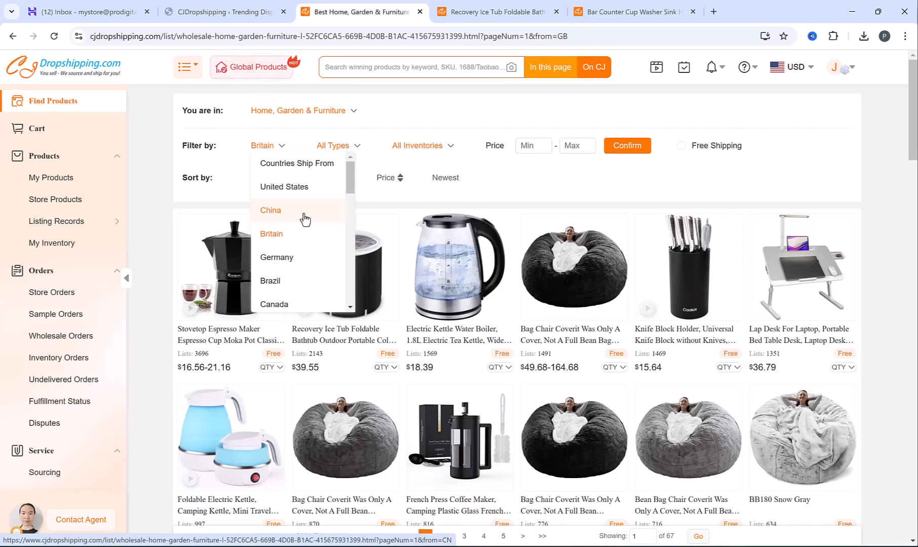
left_click(303, 218)
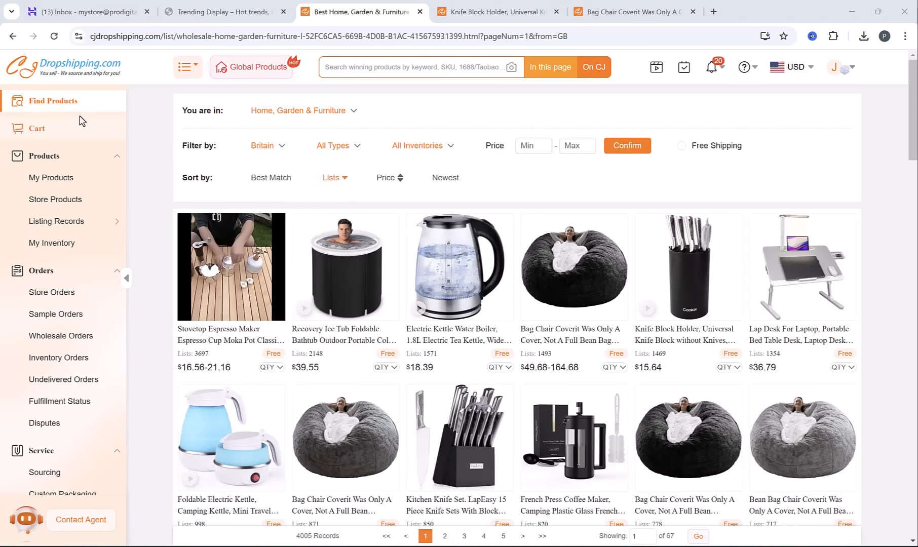
Go back to the main product search page and open the full Trending Products list to browse it
left_click(55, 105)
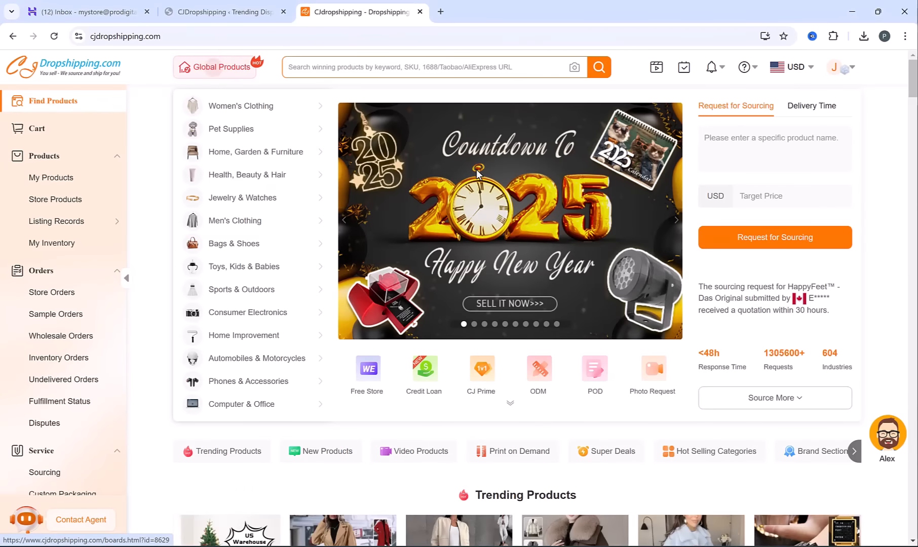
scroll(478, 182, "down", 5)
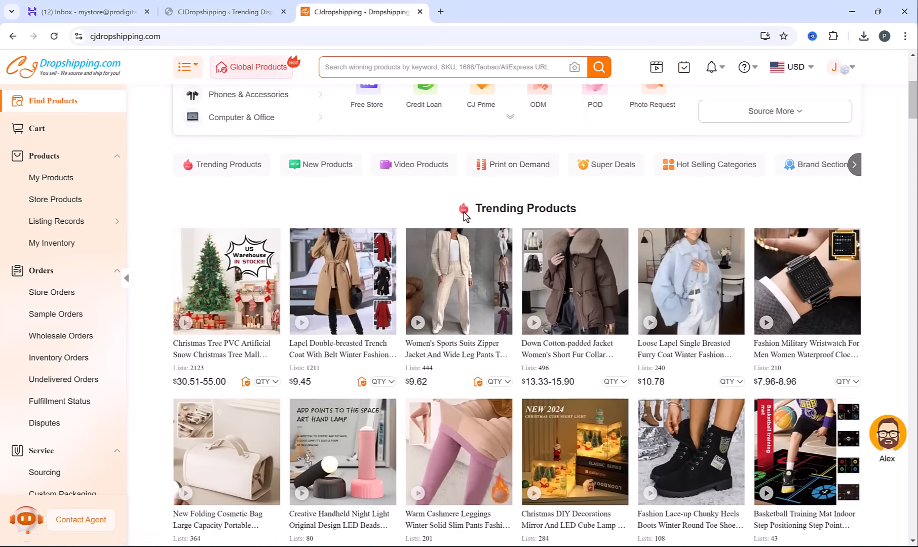
left_click_drag(552, 212, 600, 206)
left_click(588, 197)
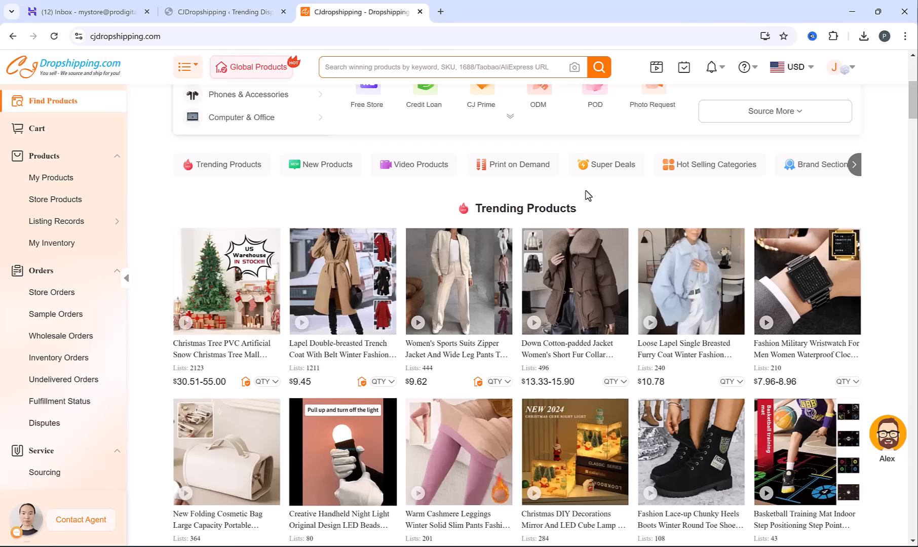
scroll(587, 196, "down", 1)
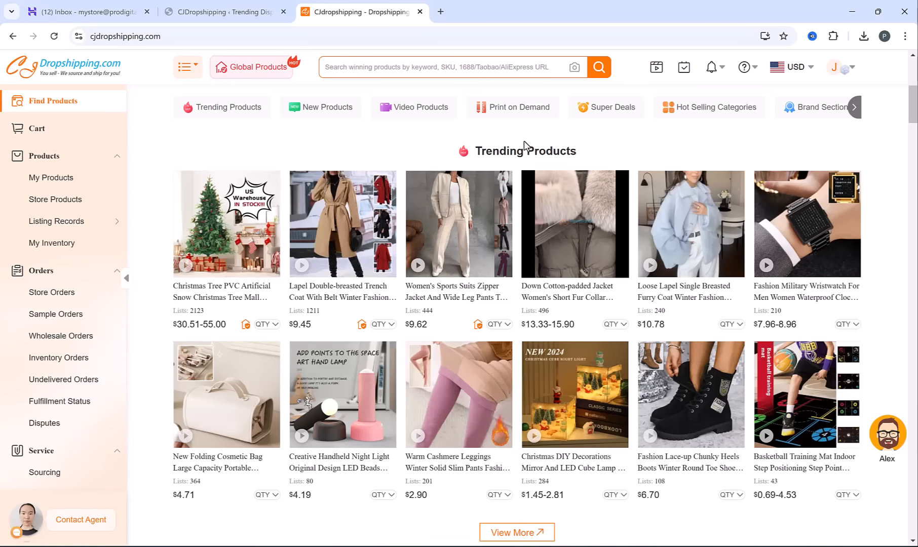
scroll(547, 203, "down", 1)
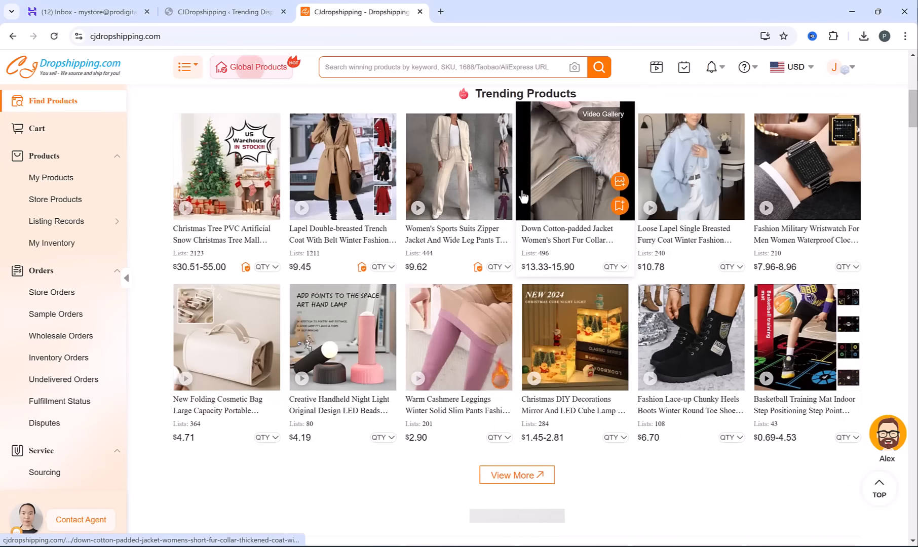
left_click(524, 486)
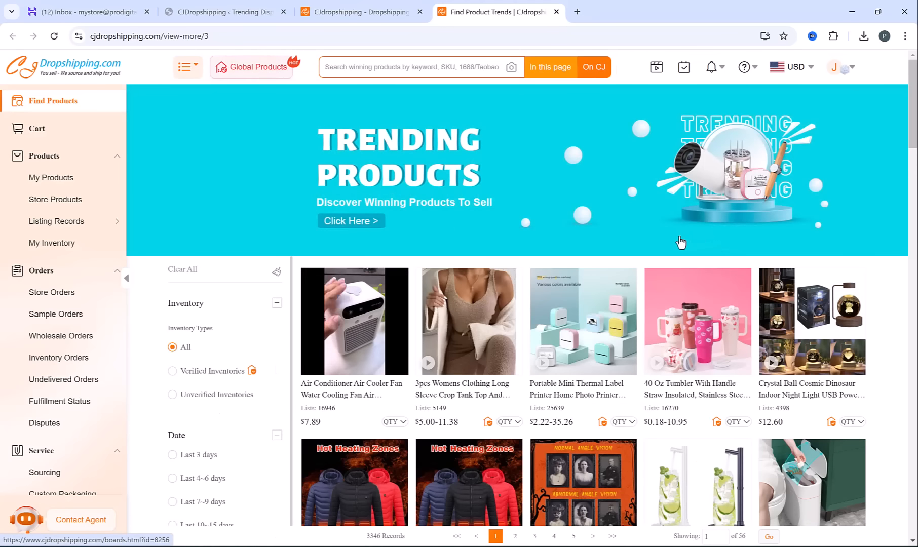
scroll(681, 242, "down", 5)
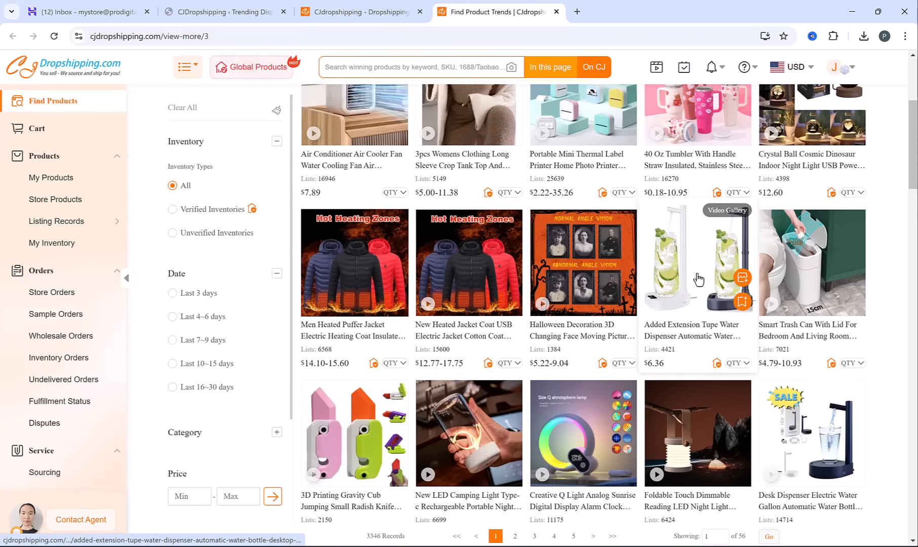
Open the Added Extension Tupe Water Dispenser product from the trending list and check its price
left_click(699, 279)
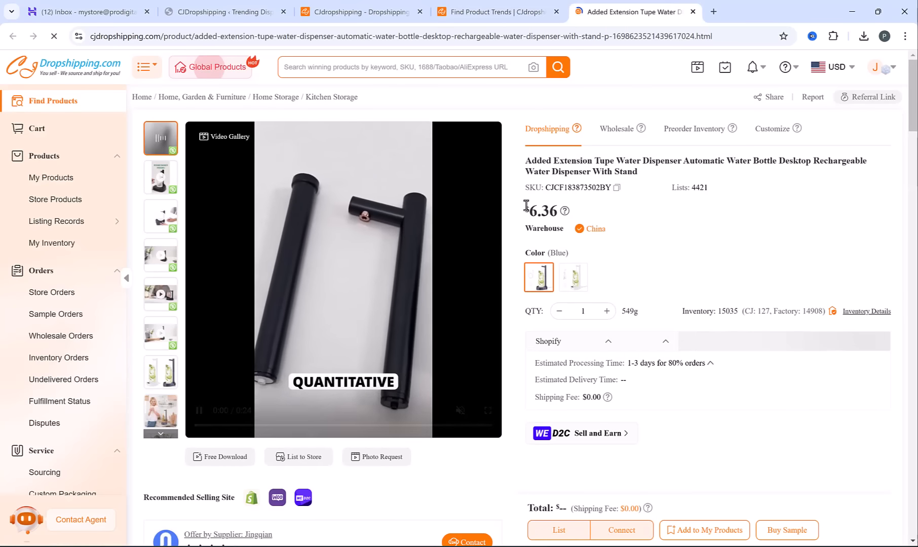
left_click_drag(527, 205, 555, 215)
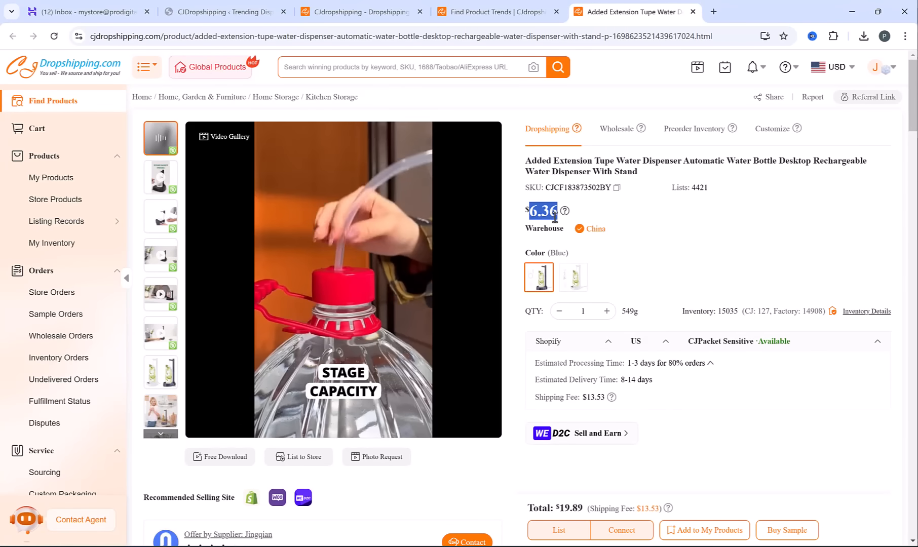
left_click(645, 234)
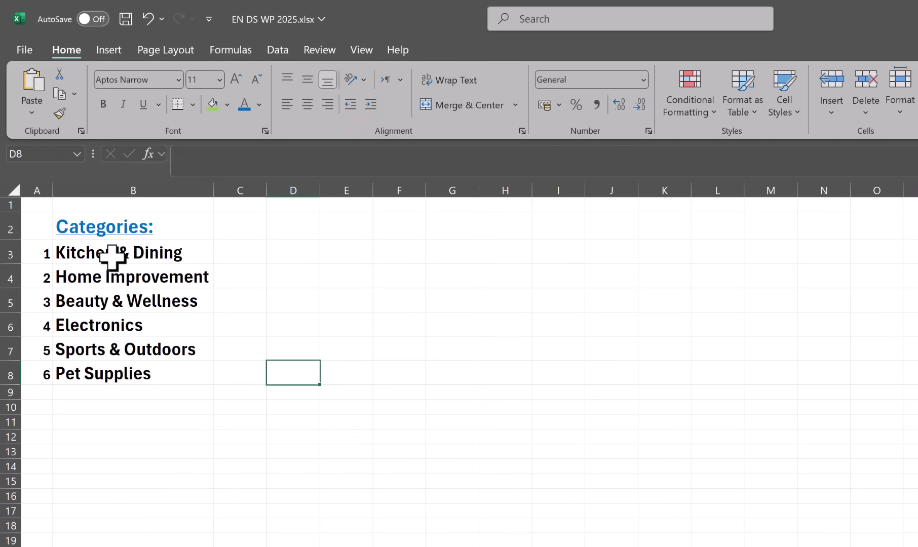
Review the planned store categories, from Kitchen & Dining to Pet Supplies, in the Excel workbook
left_click(113, 253)
left_click(116, 301)
left_click(126, 326)
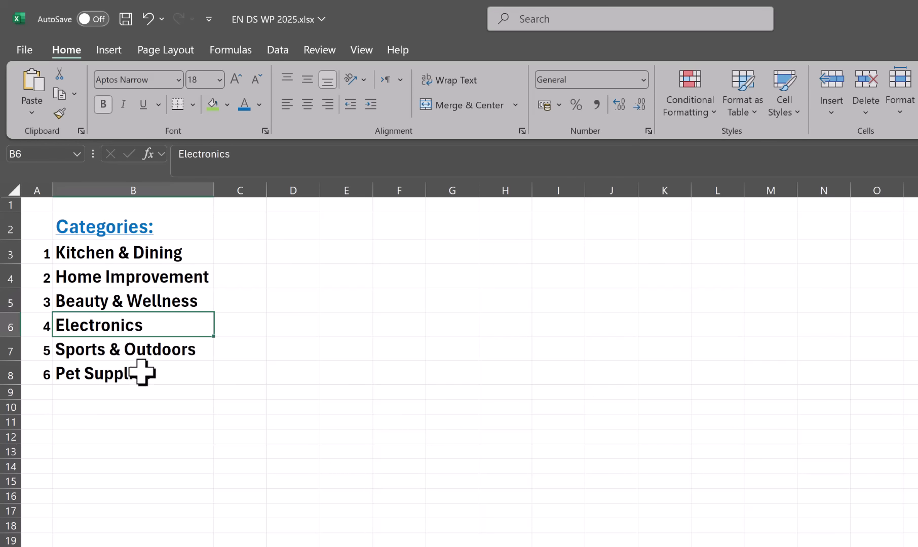
left_click_drag(116, 377, 129, 247)
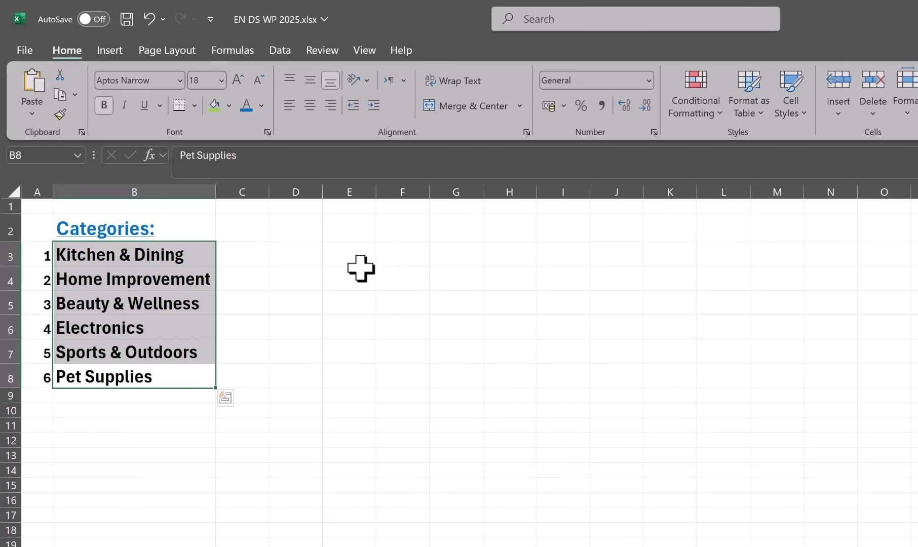
left_click_drag(358, 240, 368, 374)
left_click_drag(133, 226, 144, 377)
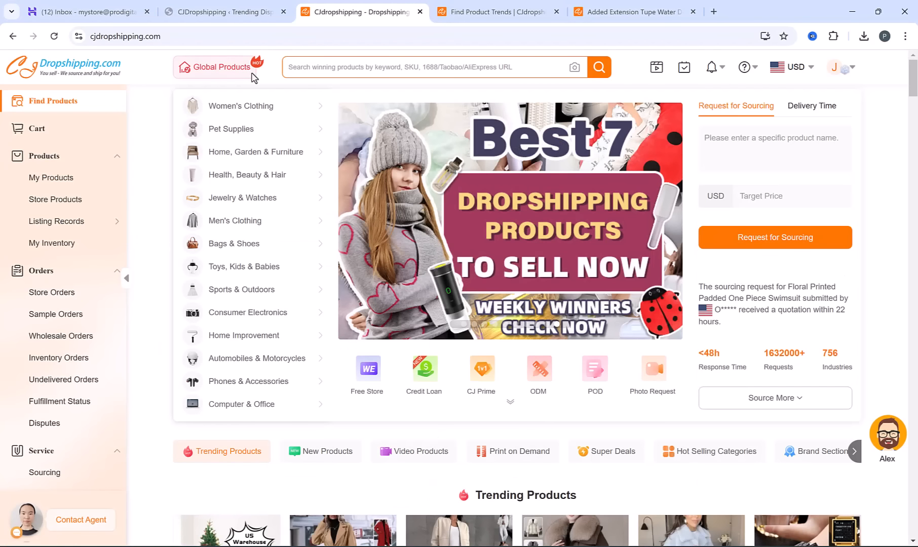
Open the store's product categories in WordPress and add a Kitchen & Dining category, copying its name from the Excel sheet
left_click(221, 13)
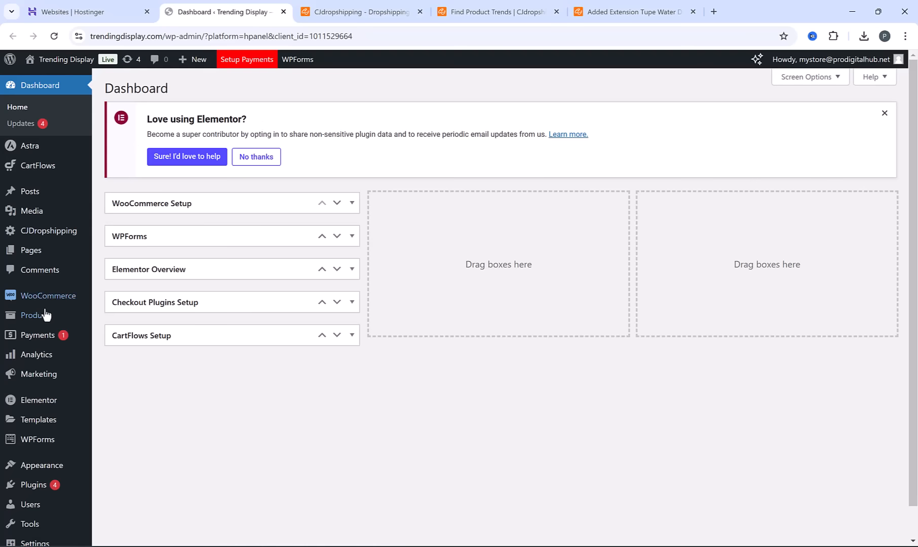
mouse_move(46, 314)
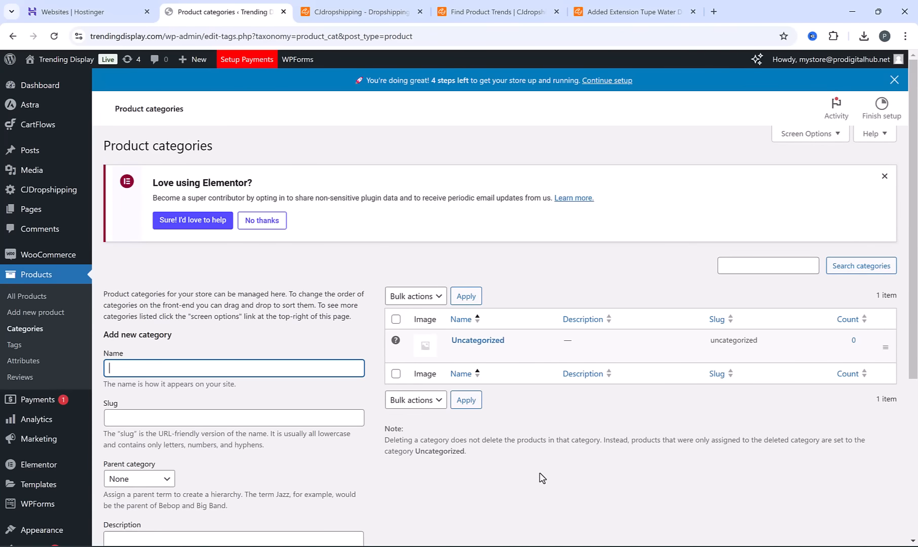
key("alt+Tab")
double_click(129, 187)
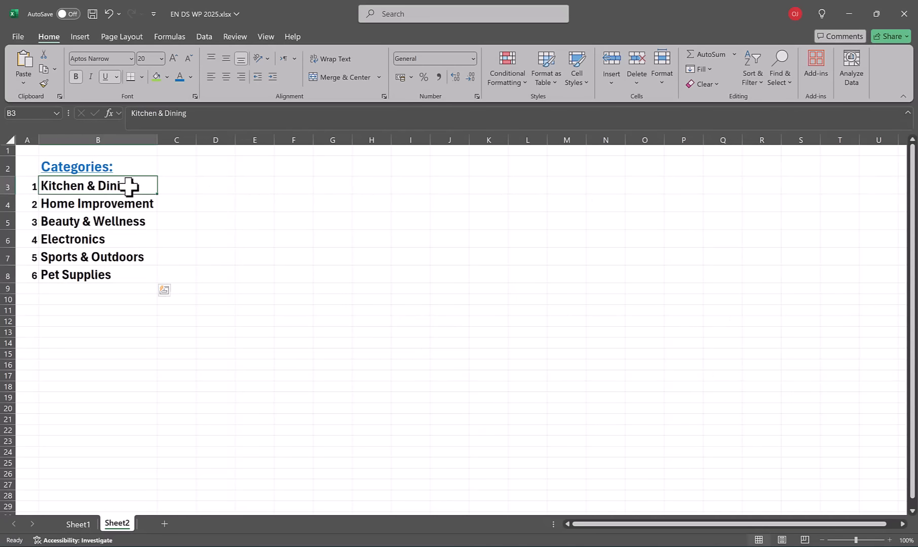
triple_click(129, 187)
key("ctrl+c")
key("alt+Tab")
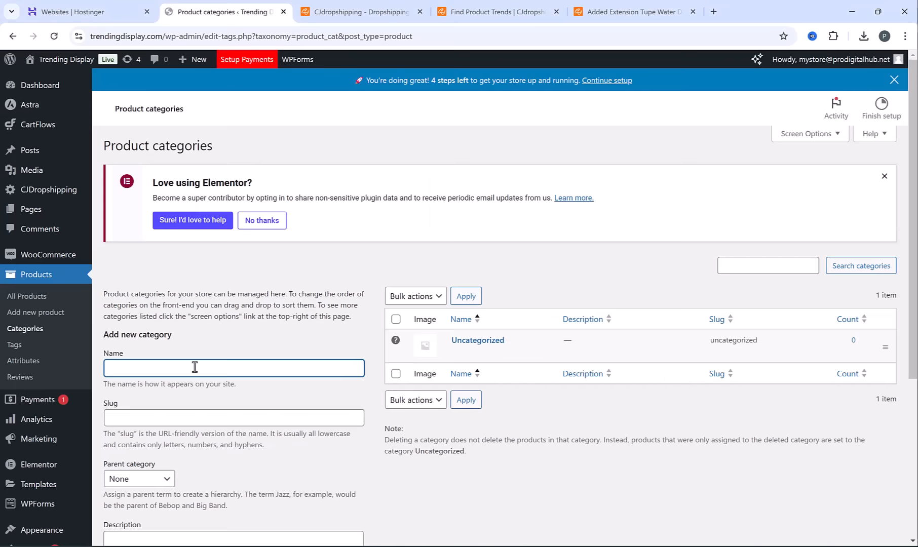
scroll(169, 266, "down", 3)
key("ctrl+v")
scroll(242, 321, "down", 2)
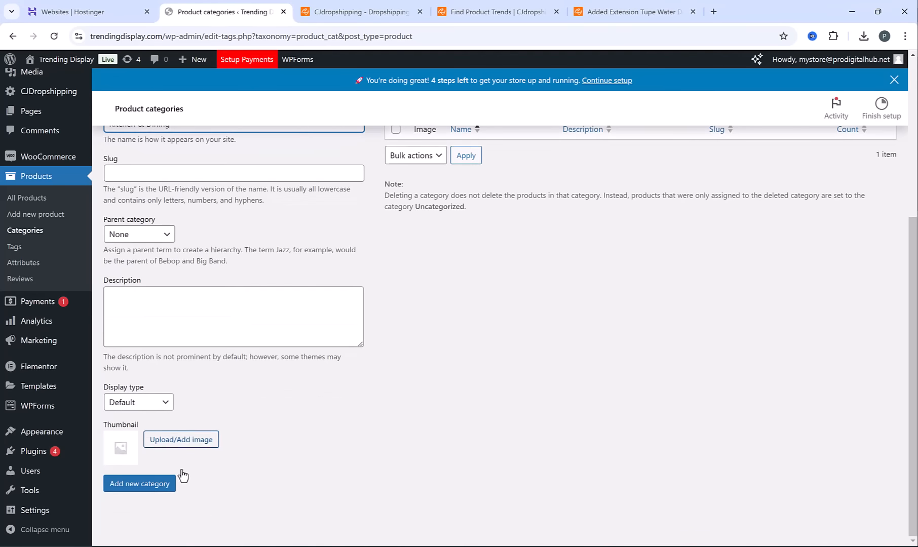
left_click(139, 483)
scroll(386, 329, "up", 2)
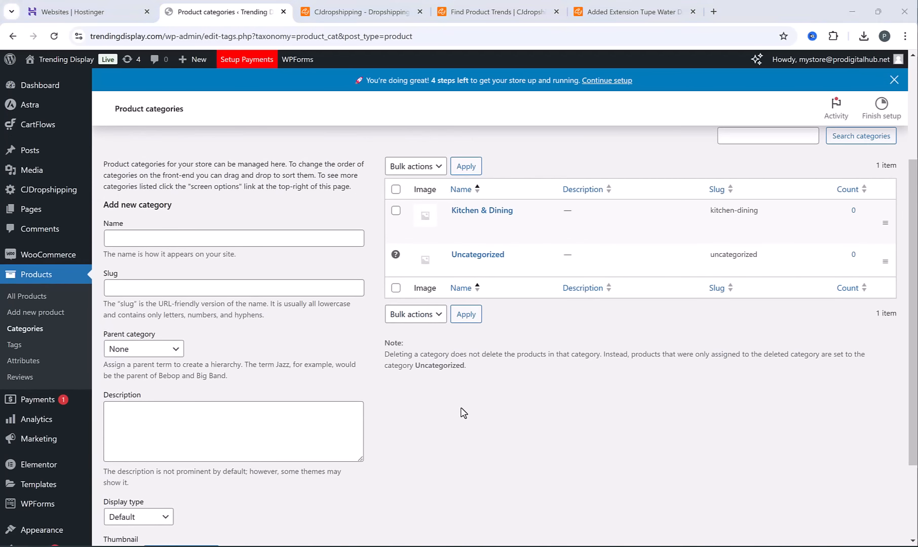
Add a Home Improvement product category in WordPress, copying its name from the Excel sheet
key("alt+Tab")
left_click(136, 202)
double_click(141, 204)
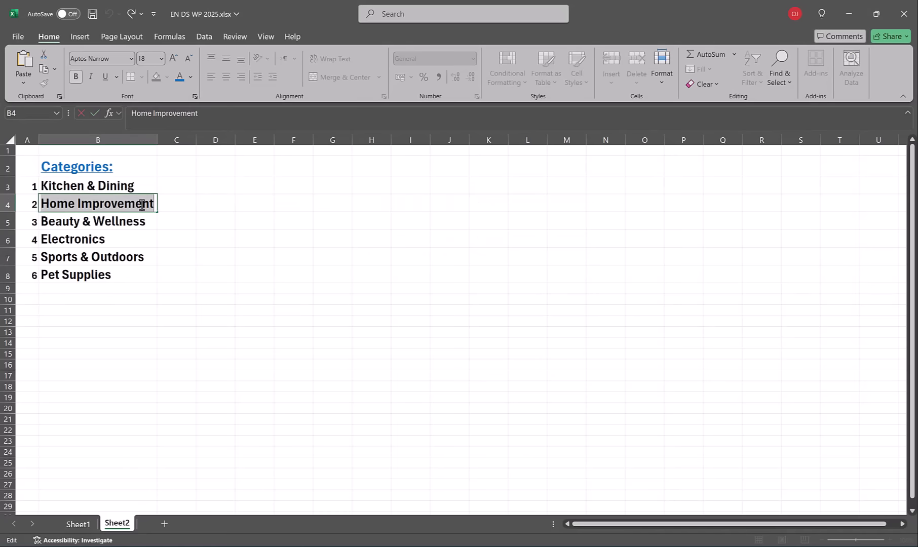
key("alt+Tab")
left_click(147, 236)
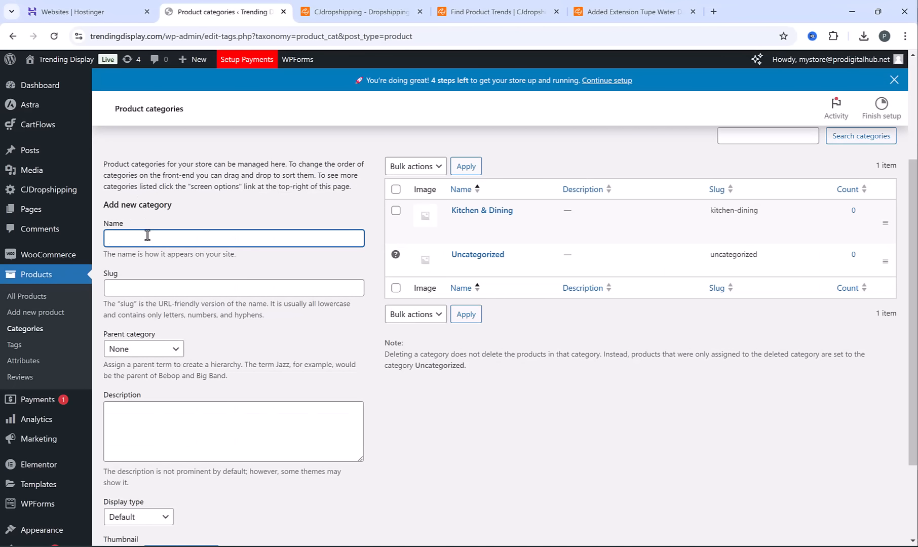
key("ctrl+v")
scroll(152, 231, "down", 2)
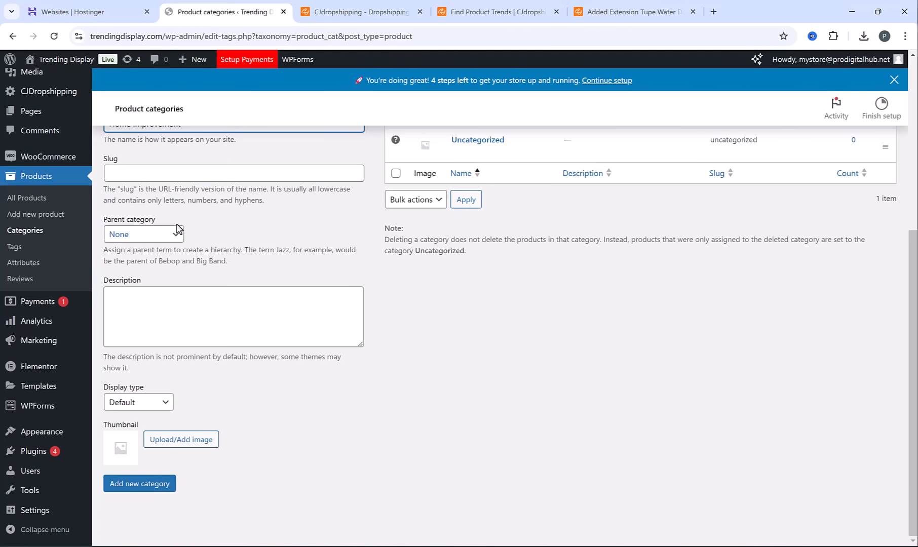
left_click(130, 484)
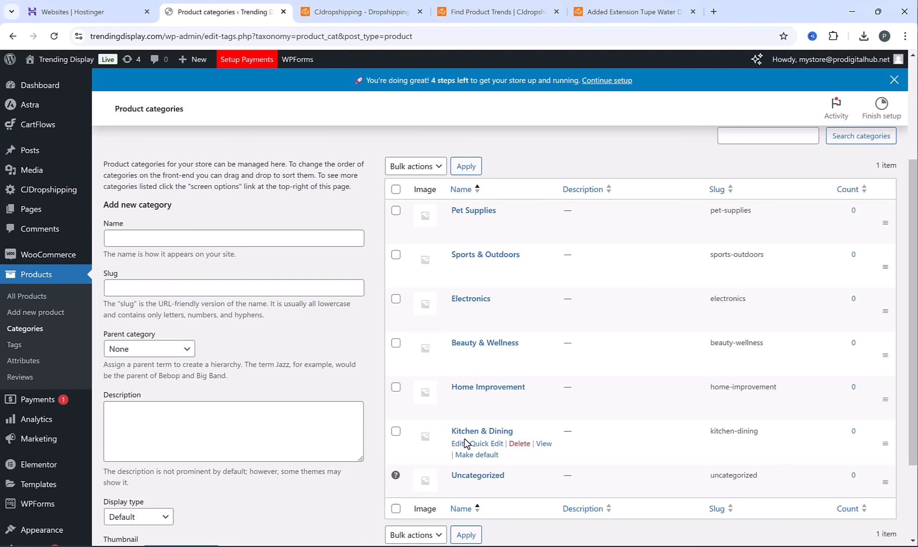
Return to the CJdropshipping water dispenser page, start listing it to the store, and assign the Kitchen & Dining category
left_click(640, 8)
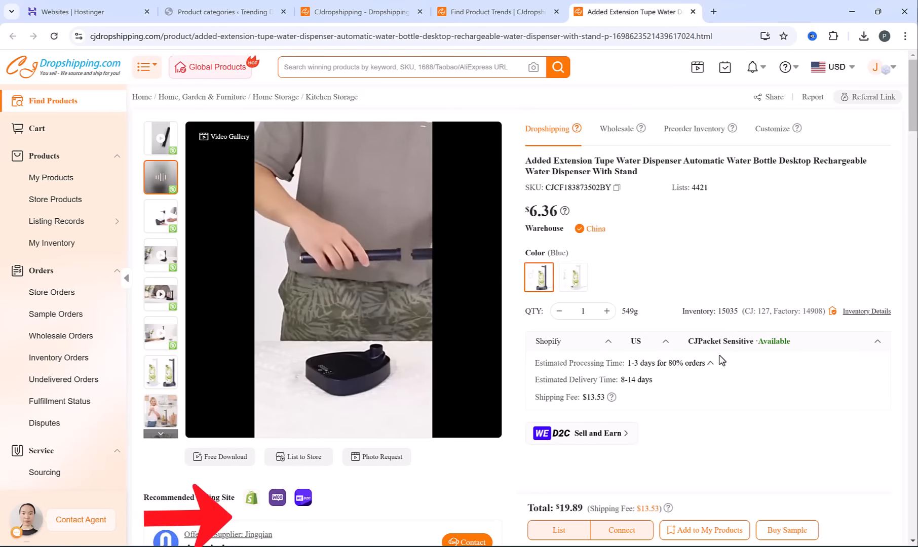
left_click(574, 538)
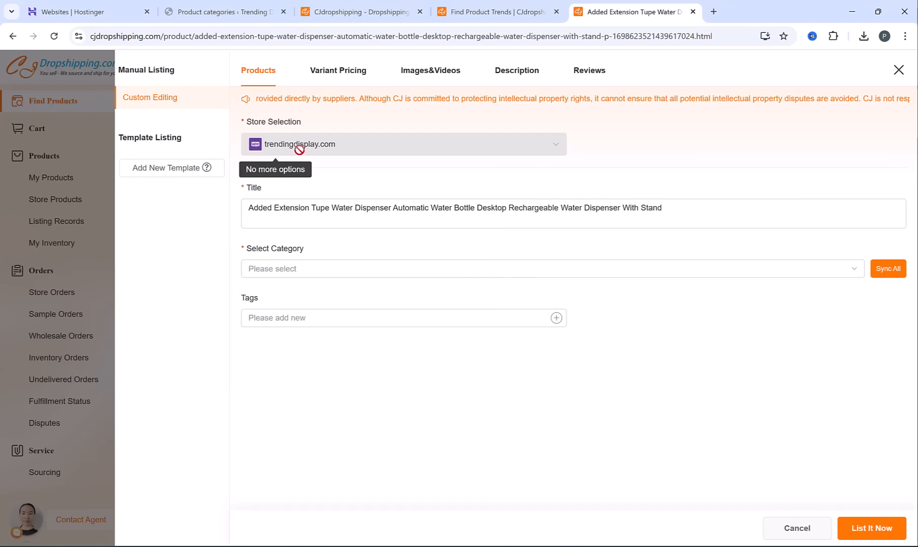
left_click(272, 214)
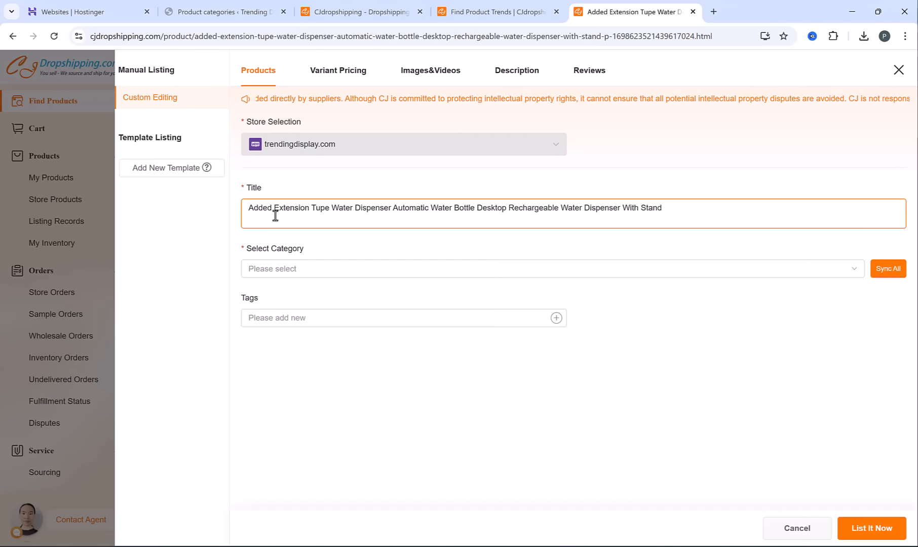
left_click_drag(254, 210, 711, 207)
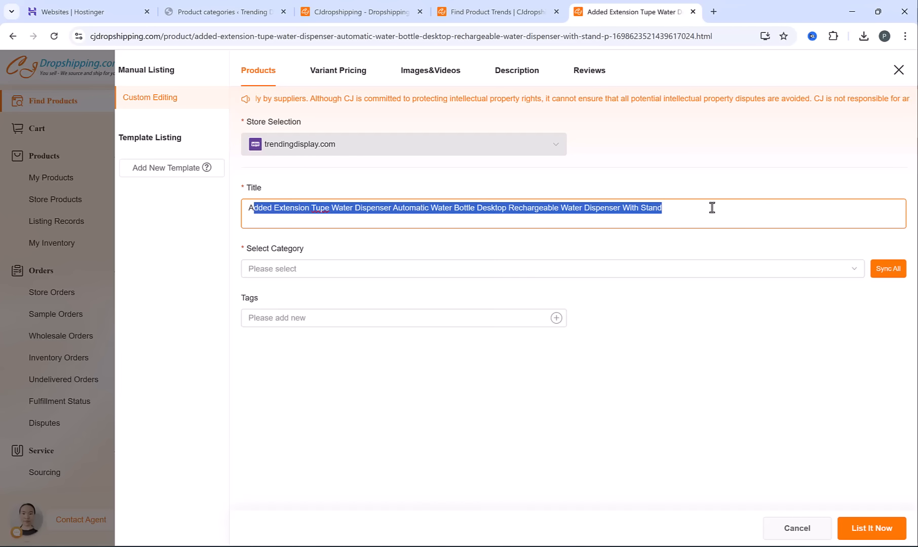
left_click(618, 188)
left_click(402, 210)
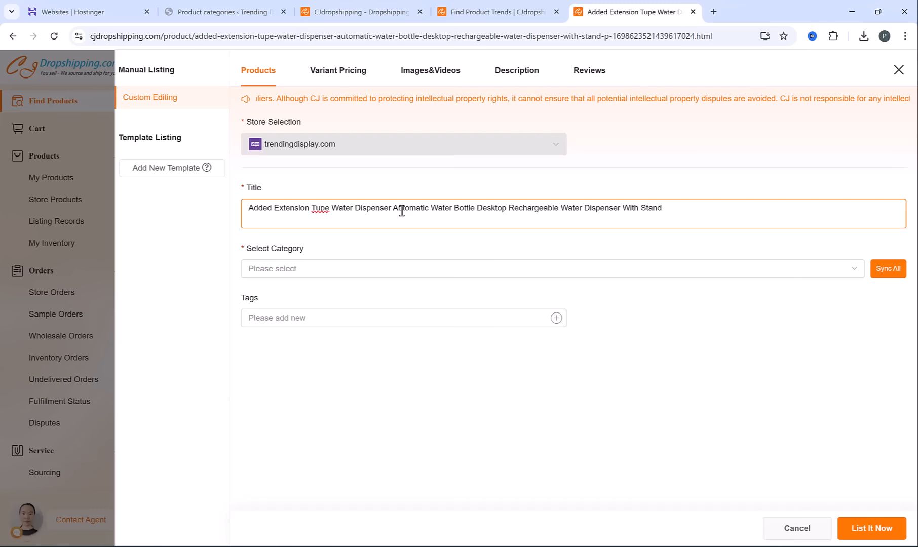
left_click(339, 276)
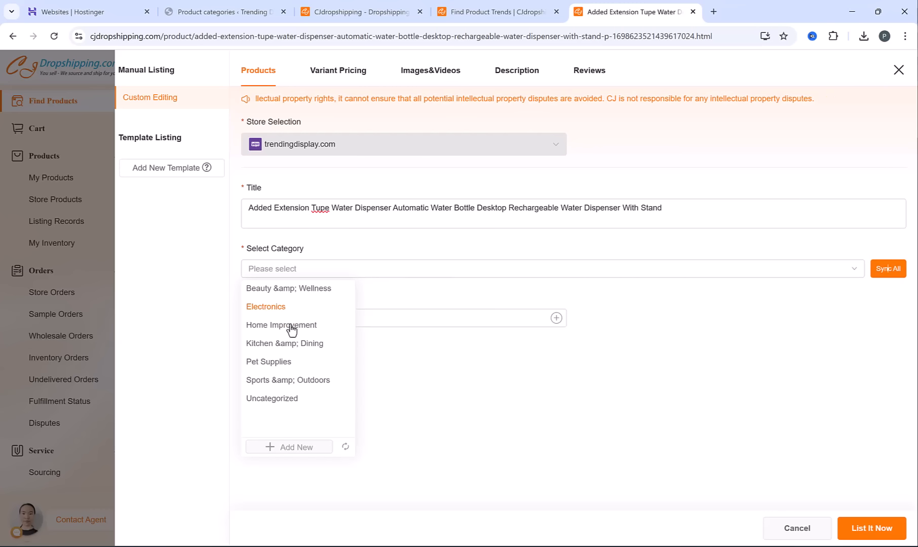
left_click(302, 344)
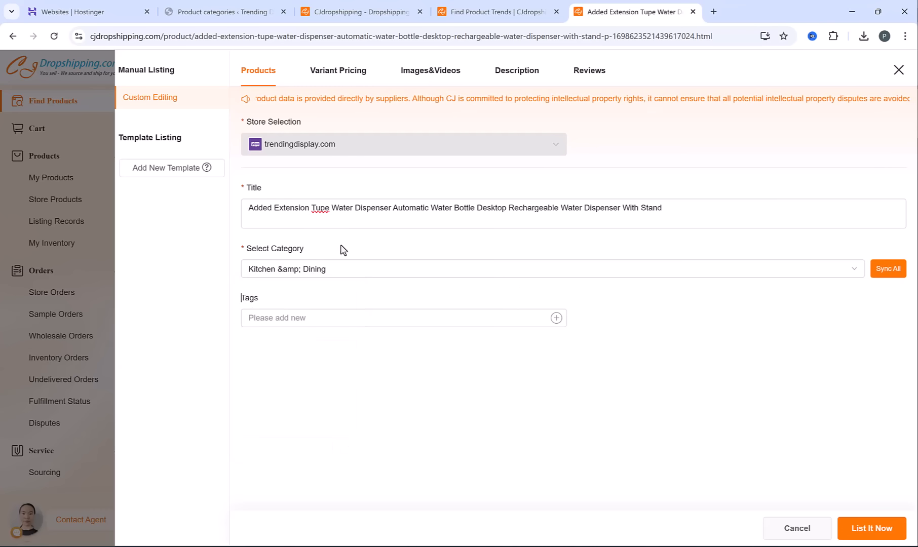
Set the listing price of both the blue and white variants to 28.95 USD with a bulk price change
left_click(353, 76)
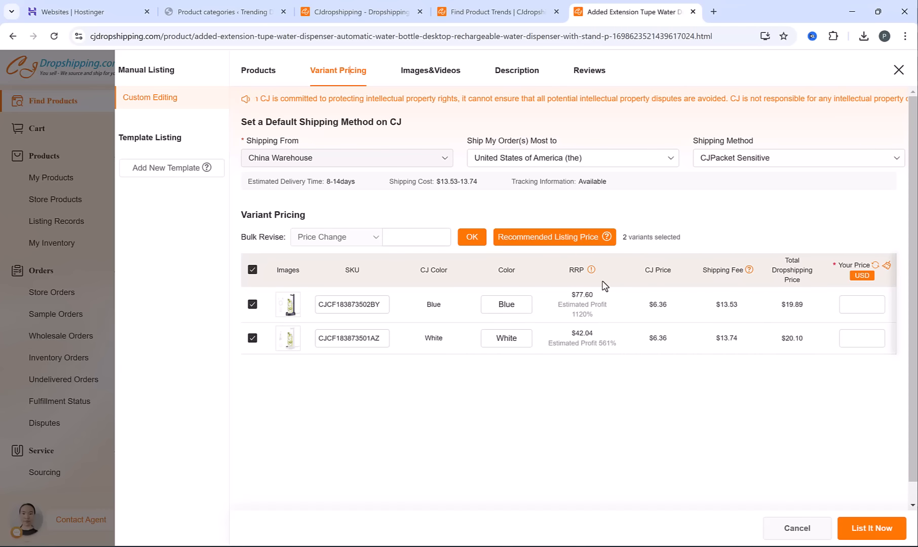
double_click(576, 269)
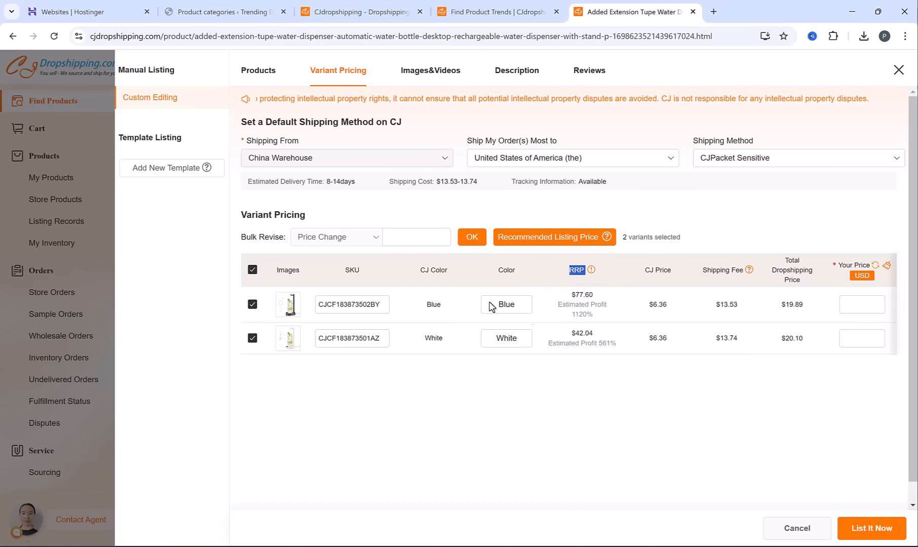
left_click(415, 238)
type("28.9")
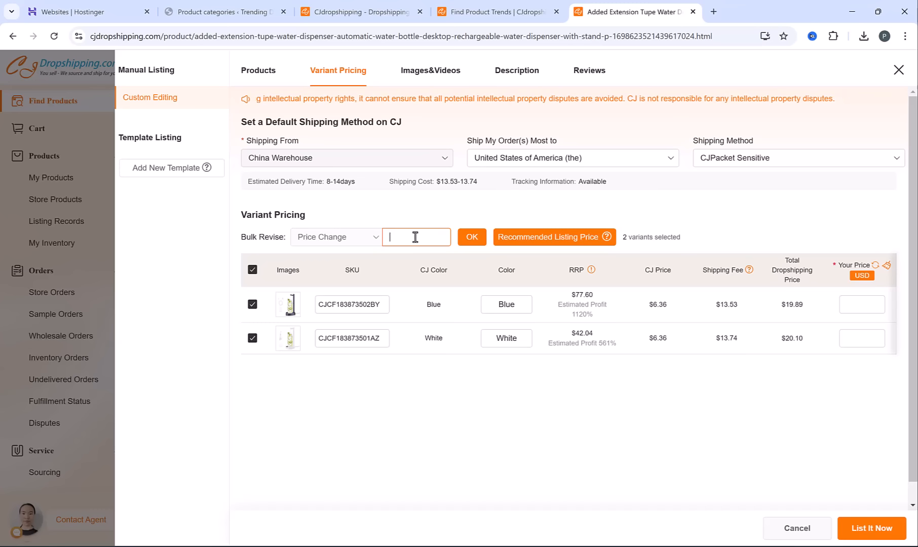
type("5")
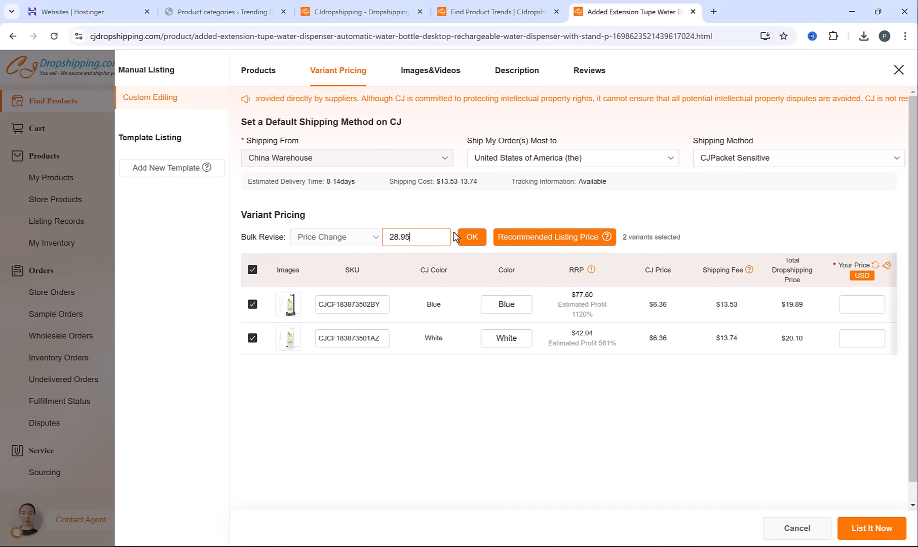
left_click(471, 240)
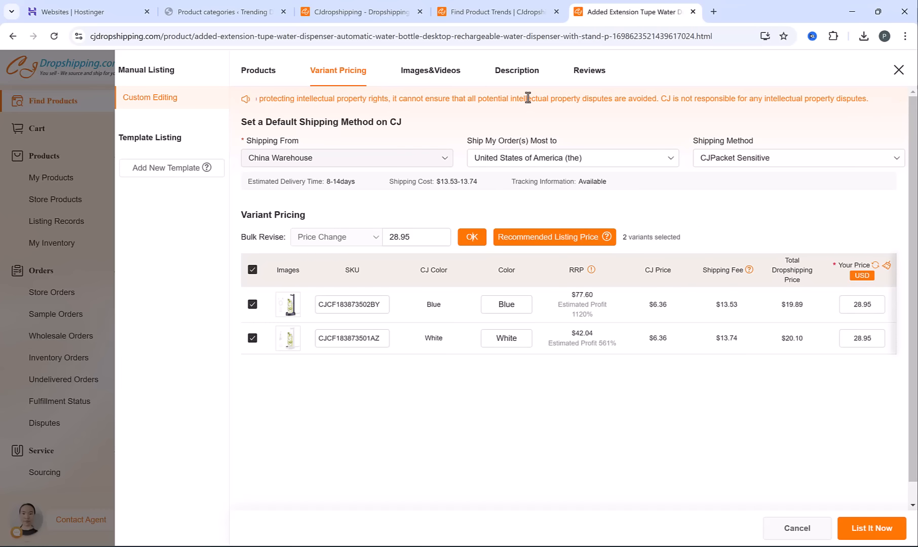
Review the listing's product images and read through its description
left_click(424, 75)
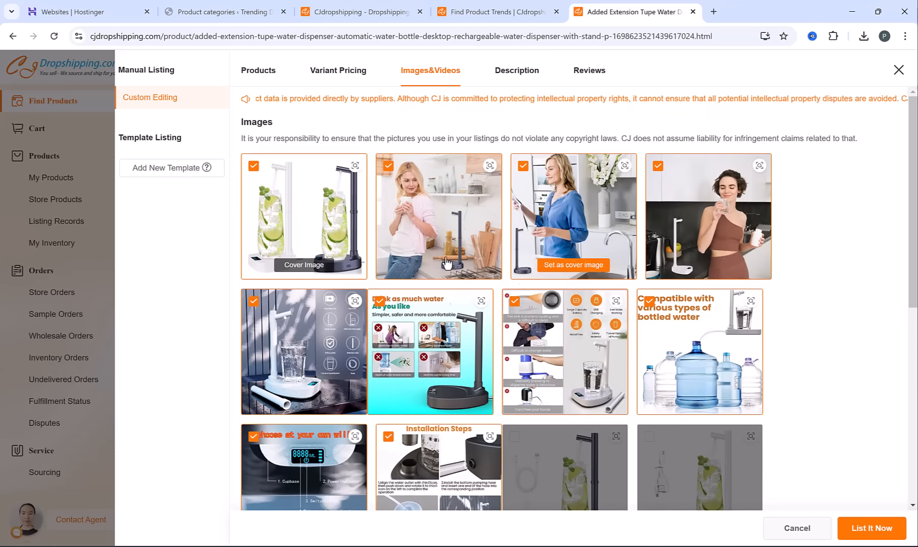
left_click(510, 77)
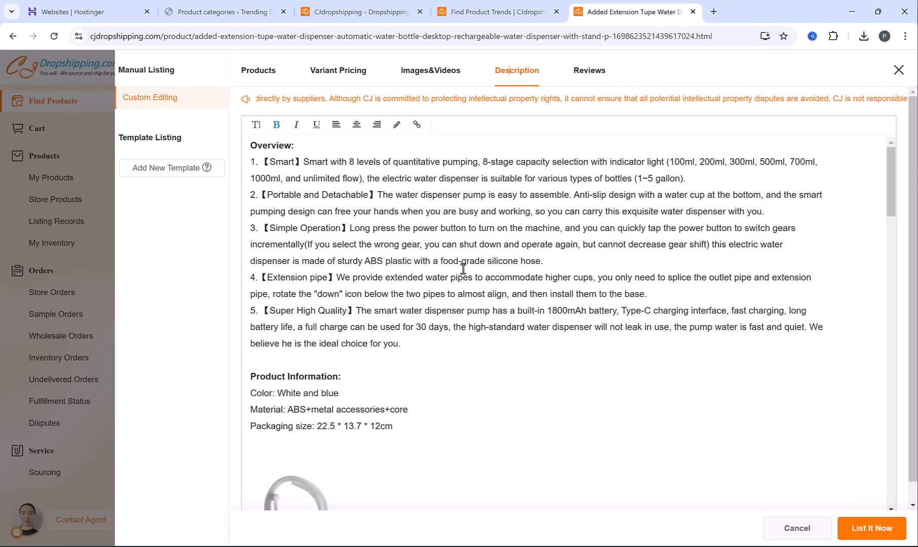
scroll(463, 272, "down", 10)
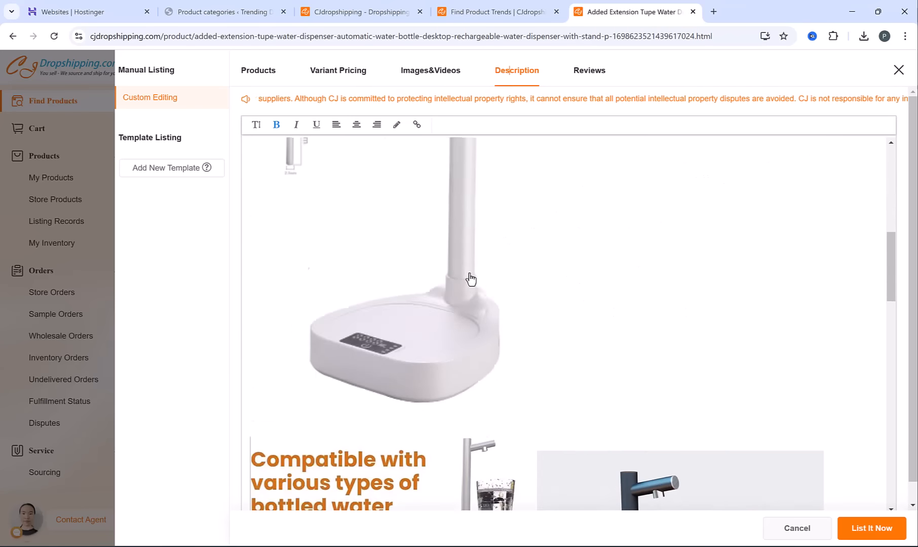
scroll(472, 276, "up", 8)
scroll(473, 277, "up", 1)
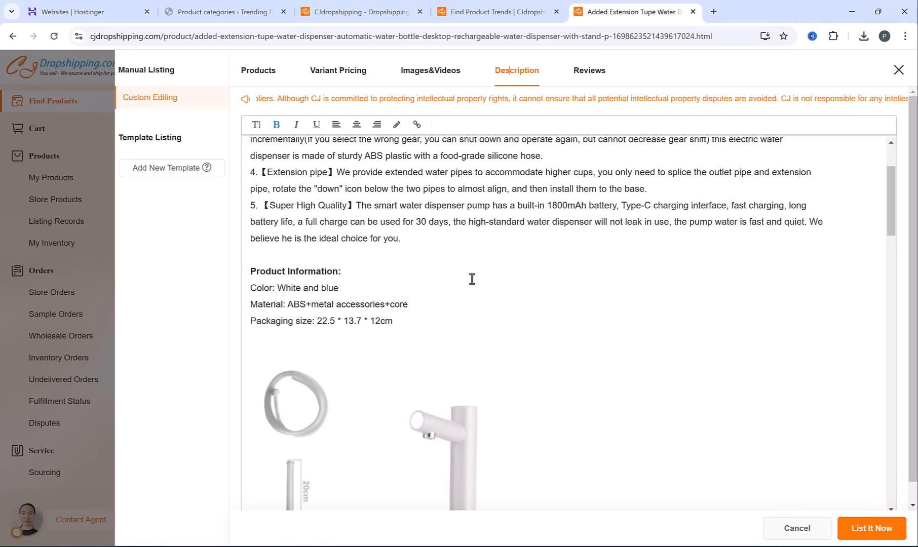
scroll(472, 279, "up", 3)
Select the 5-star and 4-star reviews for import and list the water dispenser to the store
left_click(587, 72)
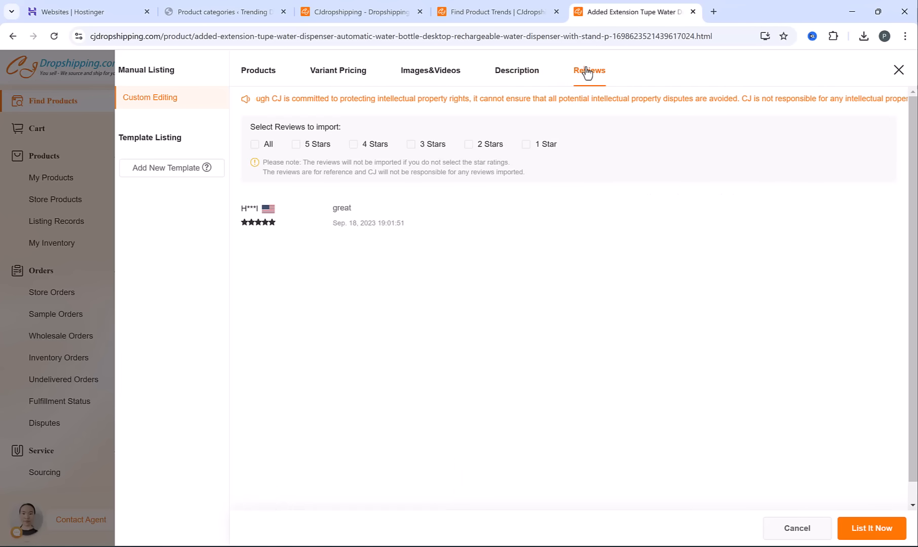
left_click(296, 144)
left_click(353, 144)
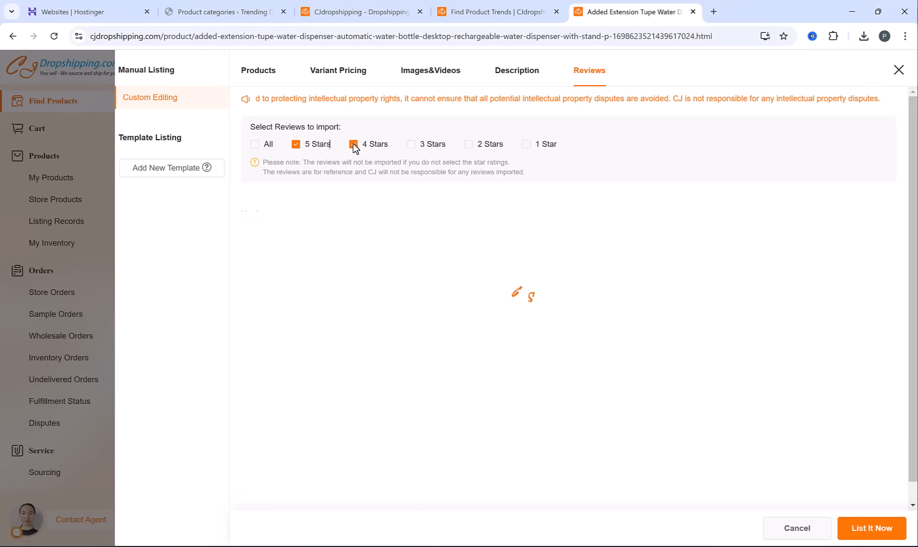
left_click(883, 533)
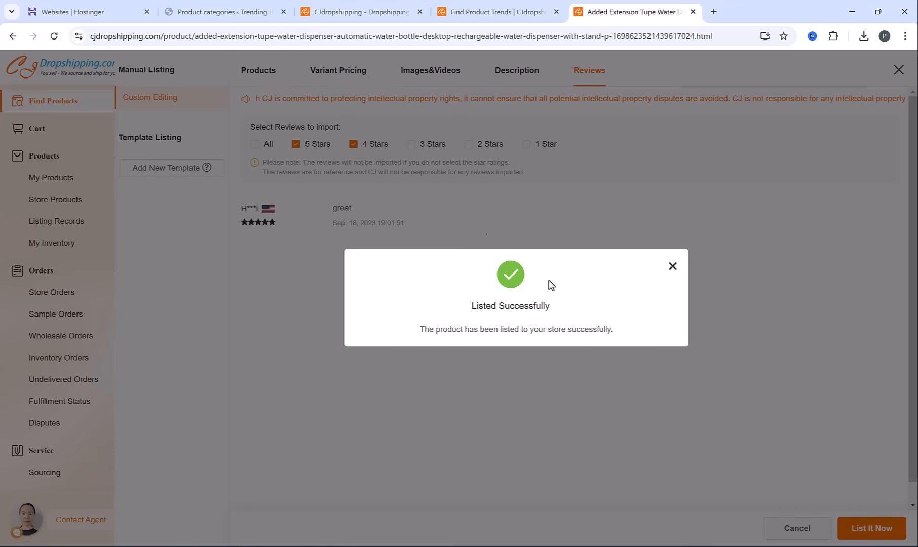
Open the imported water dispenser from the WordPress product list and check its description, images, category and product data
left_click(232, 7)
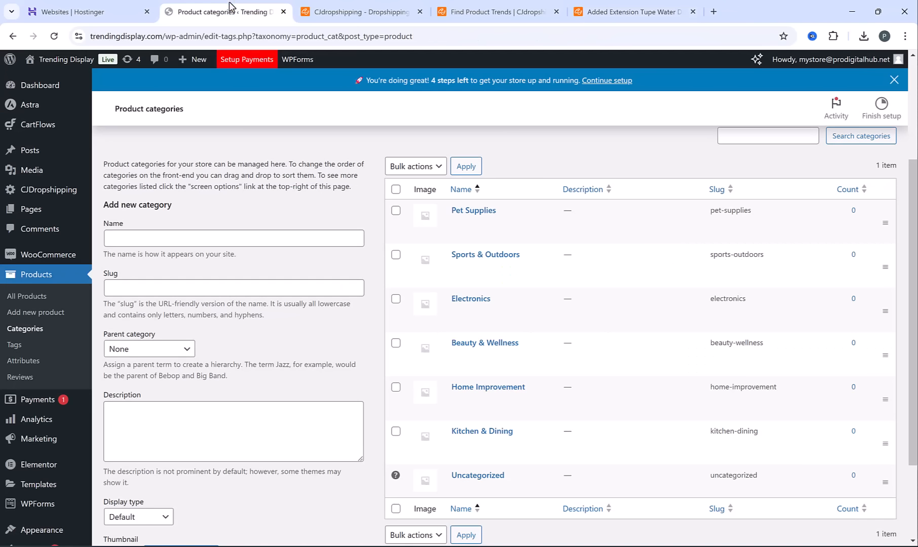
left_click(32, 299)
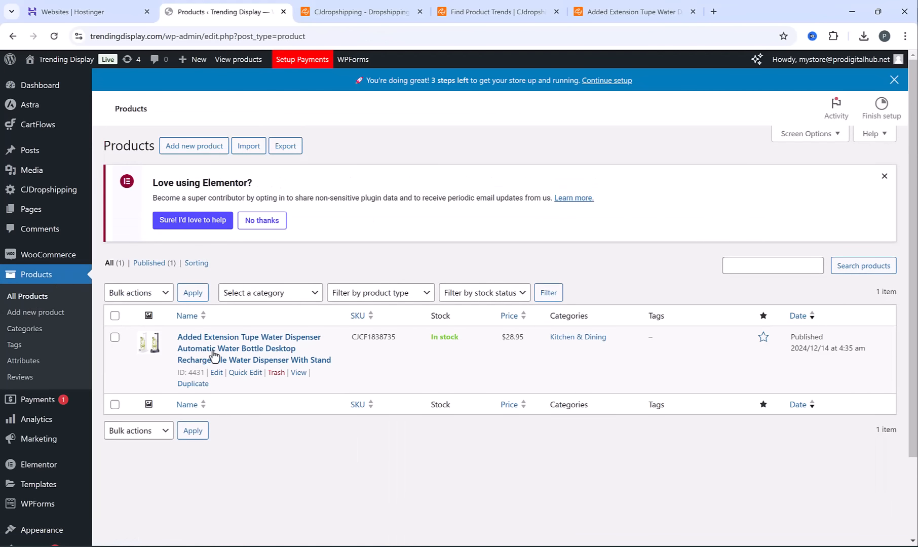
scroll(216, 353, "down", 2)
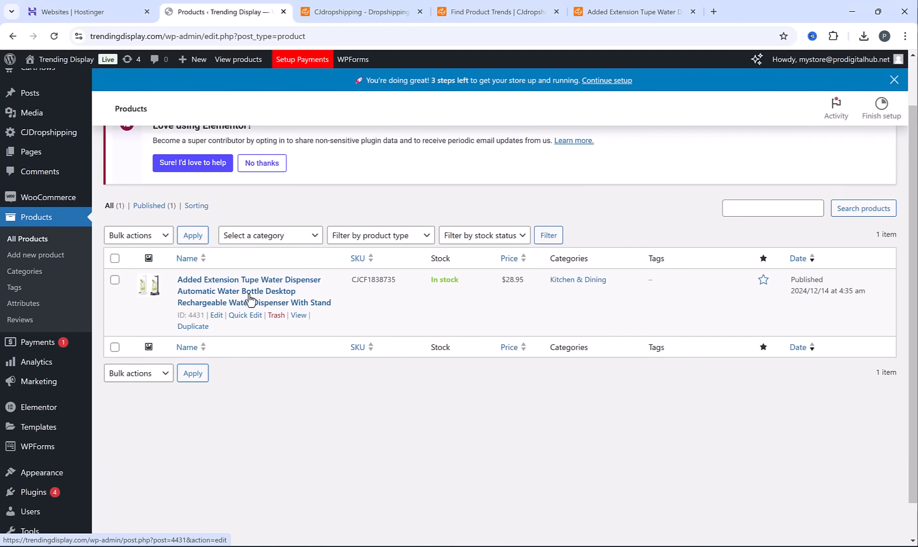
left_click(268, 292)
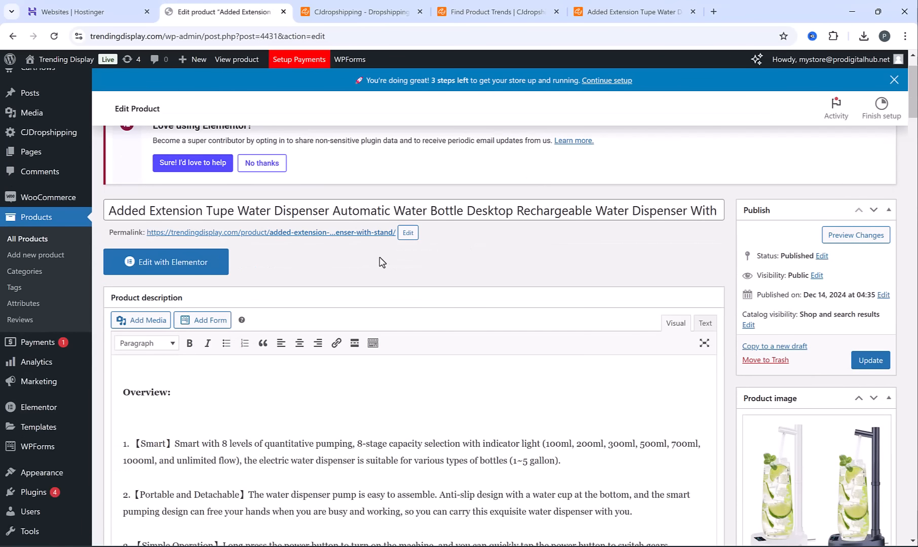
scroll(813, 268, "down", 10)
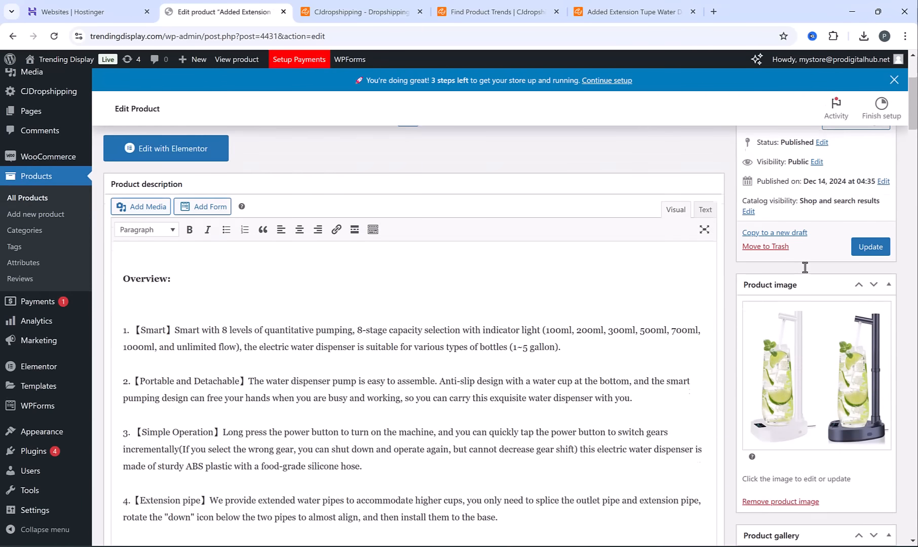
scroll(811, 261, "down", 1)
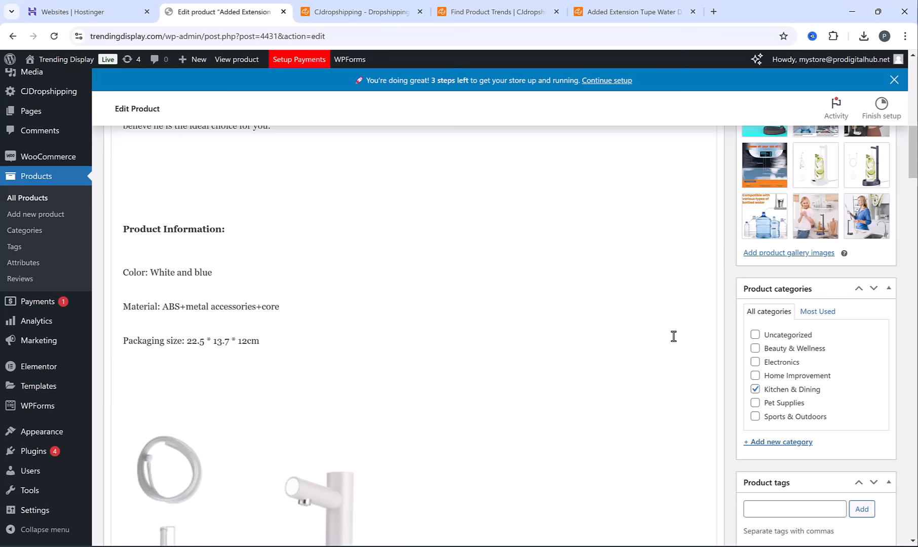
scroll(673, 337, "down", 15)
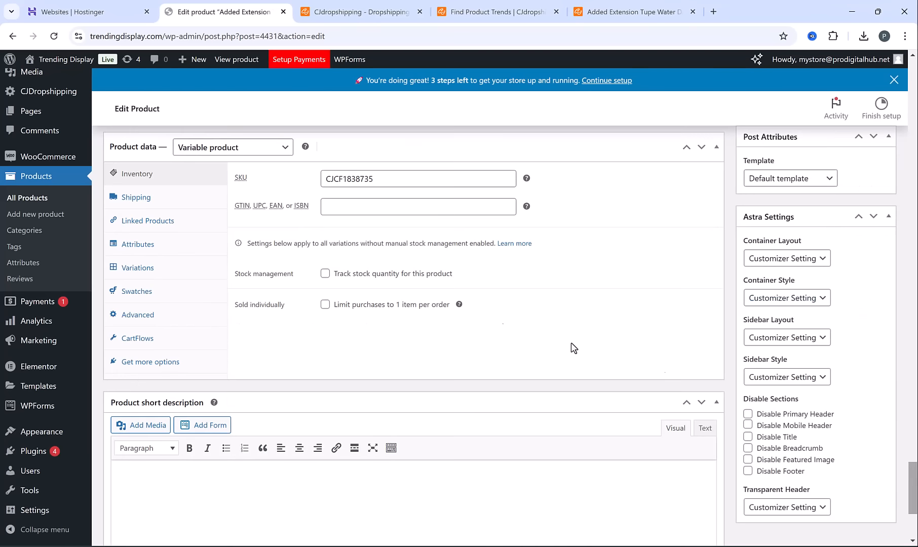
Inspect the product's White and Blue variations, including the White variation's price and stock settings
left_click(138, 269)
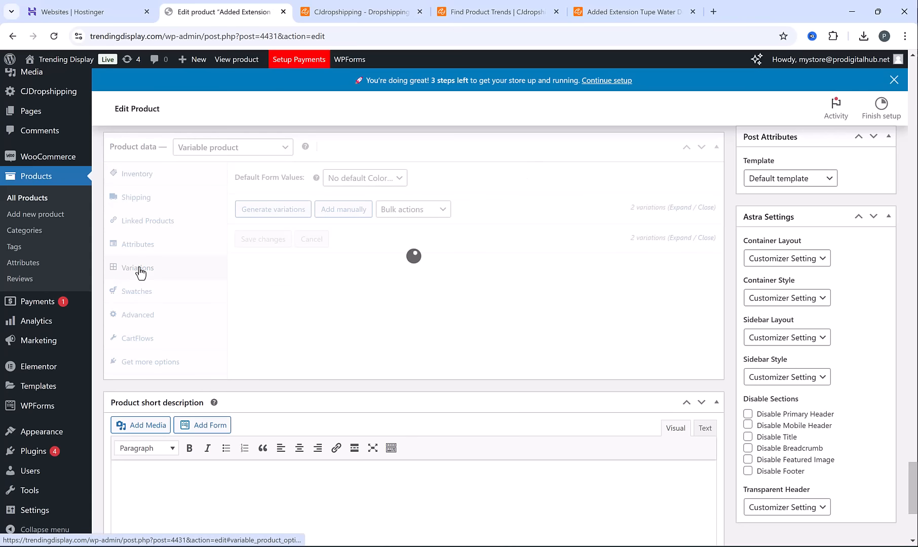
left_click(543, 239)
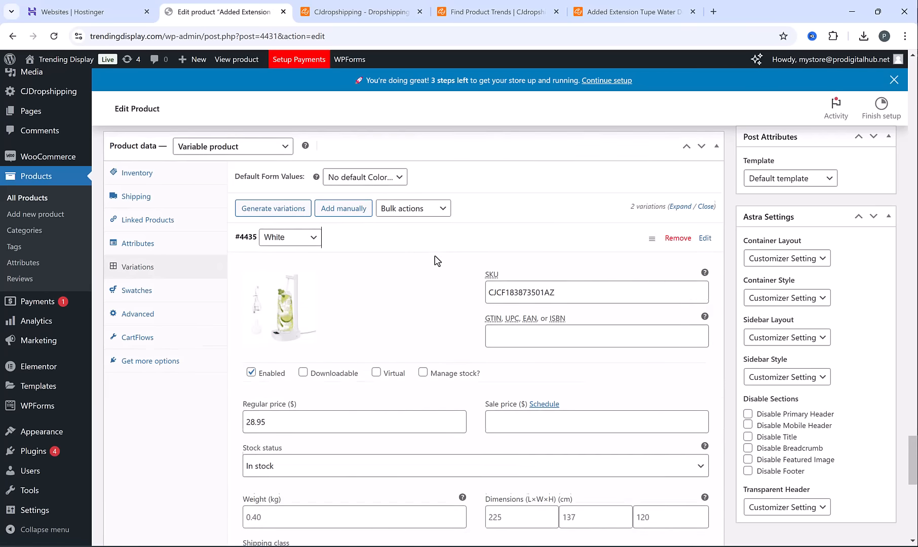
scroll(327, 329, "down", 2)
scroll(352, 294, "up", 2)
left_click(375, 250)
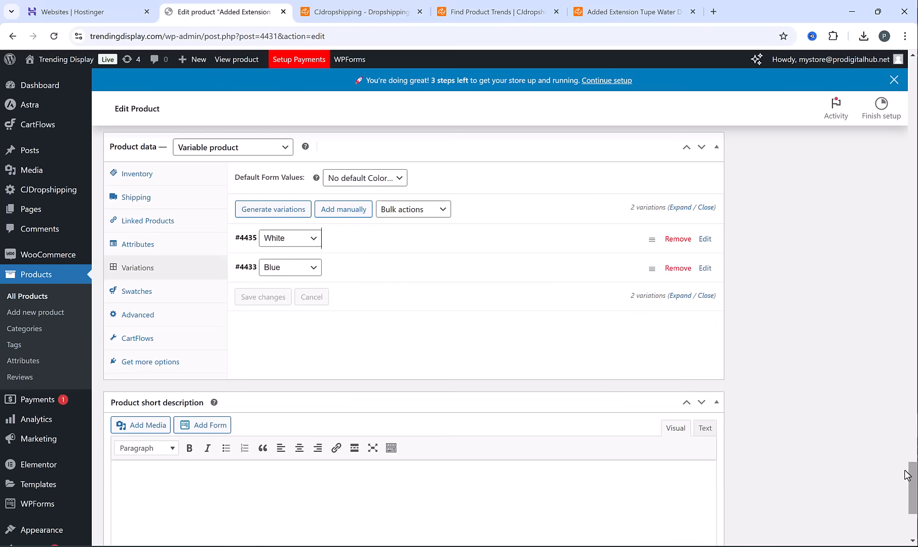
left_click_drag(914, 482, 915, 75)
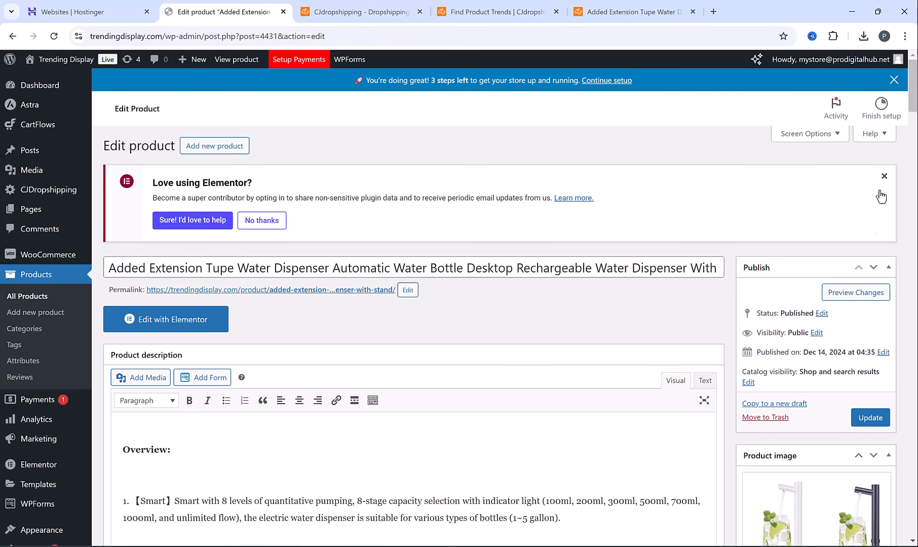
Preview the product page, try the Blue and White color options, and check the shipping note beside the price
left_click(855, 294)
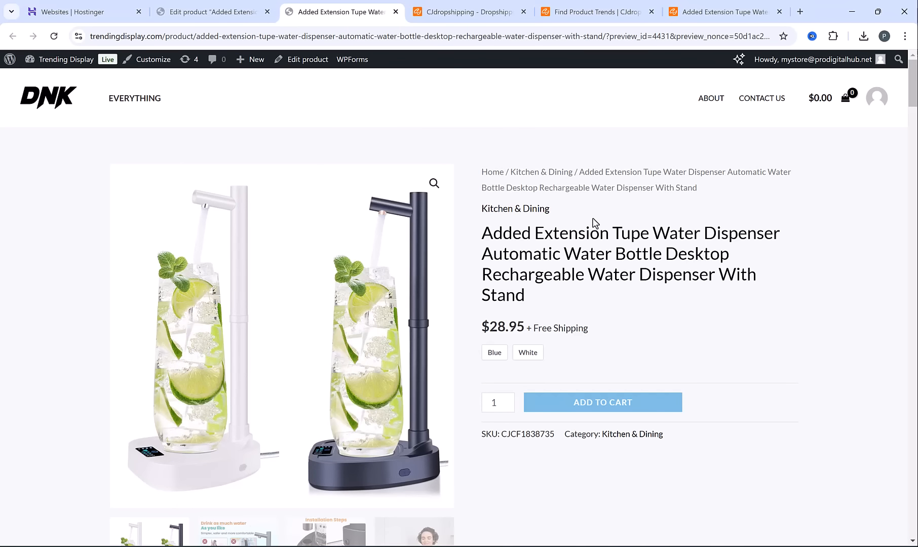
scroll(595, 223, "down", 1)
left_click(493, 304)
left_click(523, 302)
left_click_drag(532, 276, 601, 279)
left_click(617, 279)
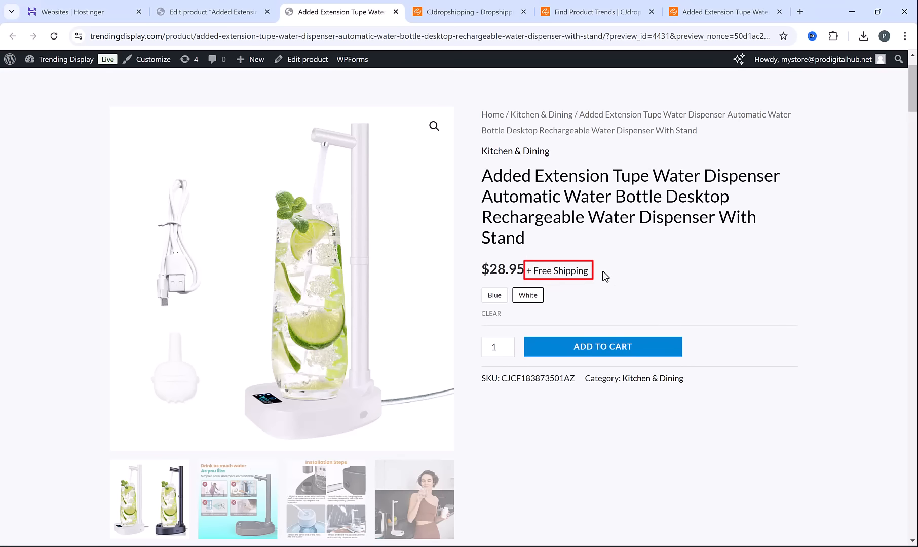
Check the product page's additional information and the displayed price of the Blue variant
scroll(617, 285, "down", 10)
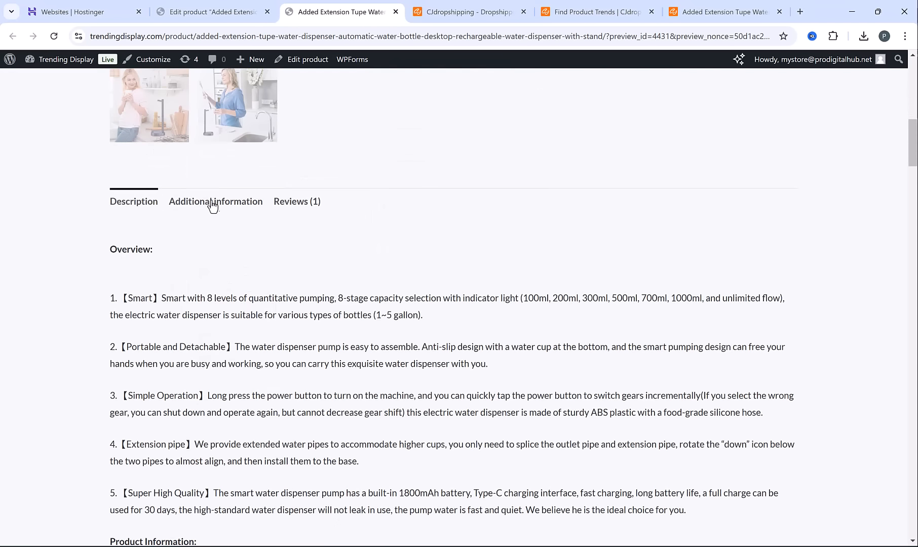
left_click(213, 203)
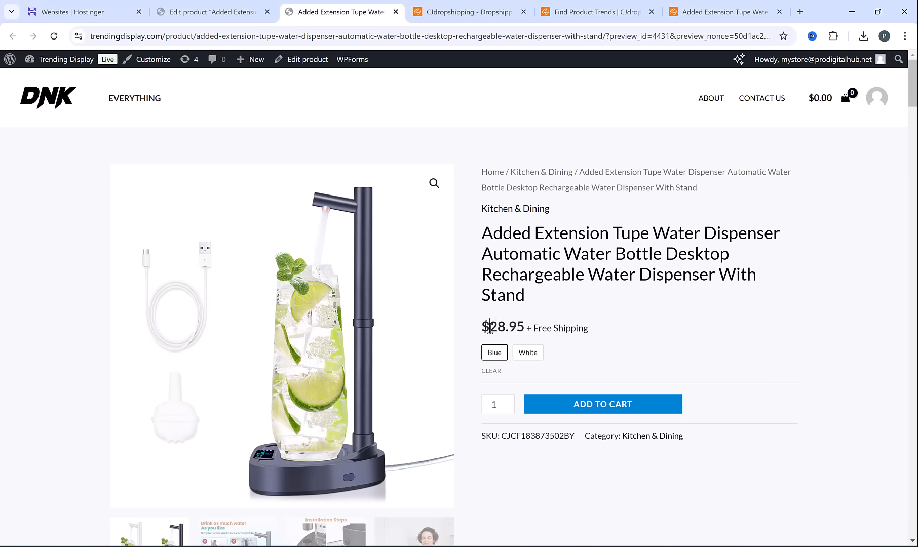
left_click_drag(489, 327, 521, 328)
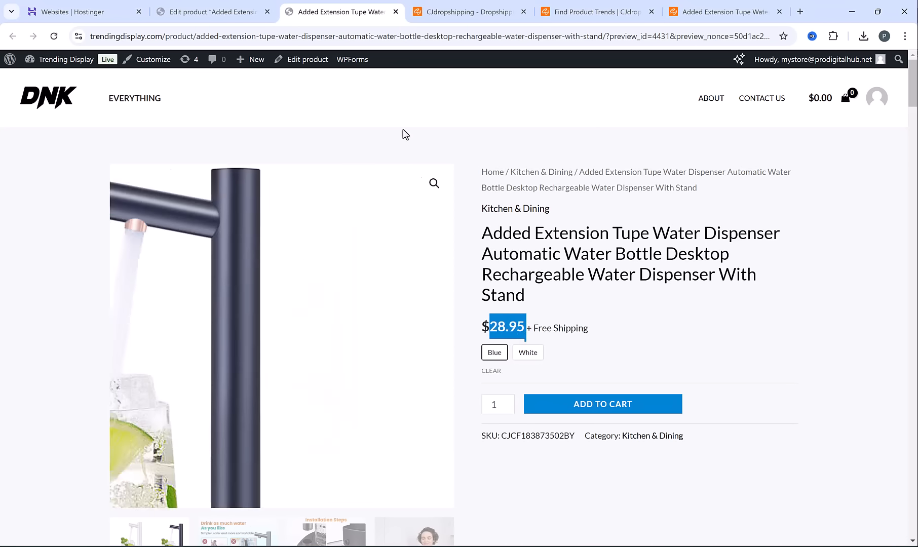
Return to the product editor, set the White variation's regular price to 54.95 and sale price to 28.95, and save the variations
left_click(211, 6)
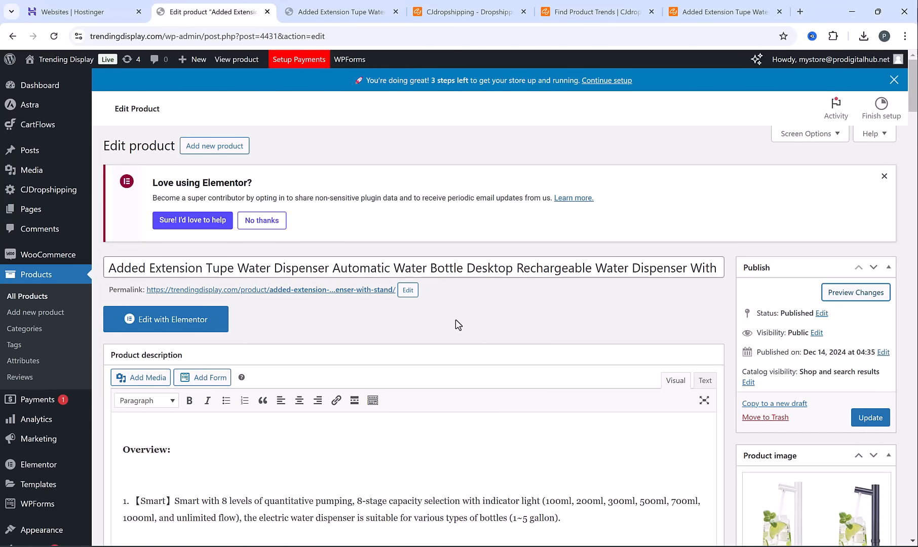
scroll(456, 317, "down", 20)
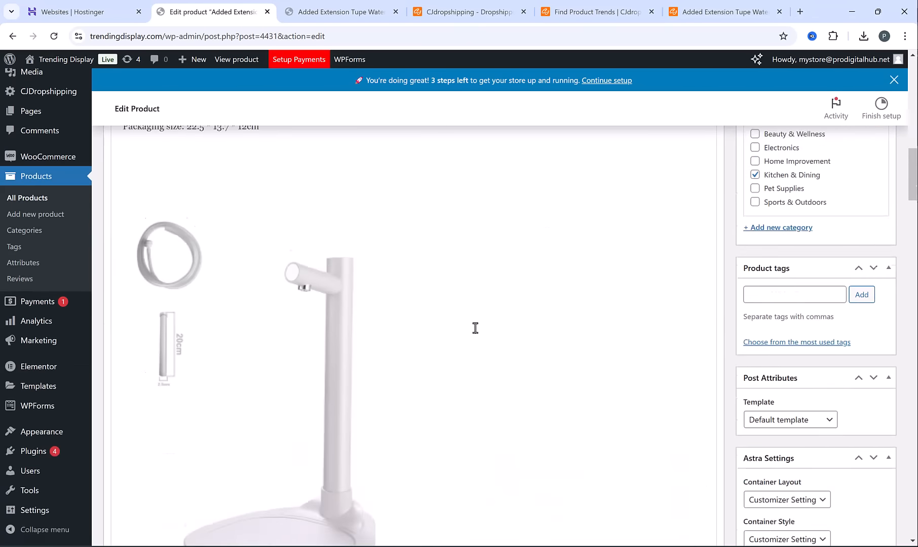
scroll(472, 327, "down", 15)
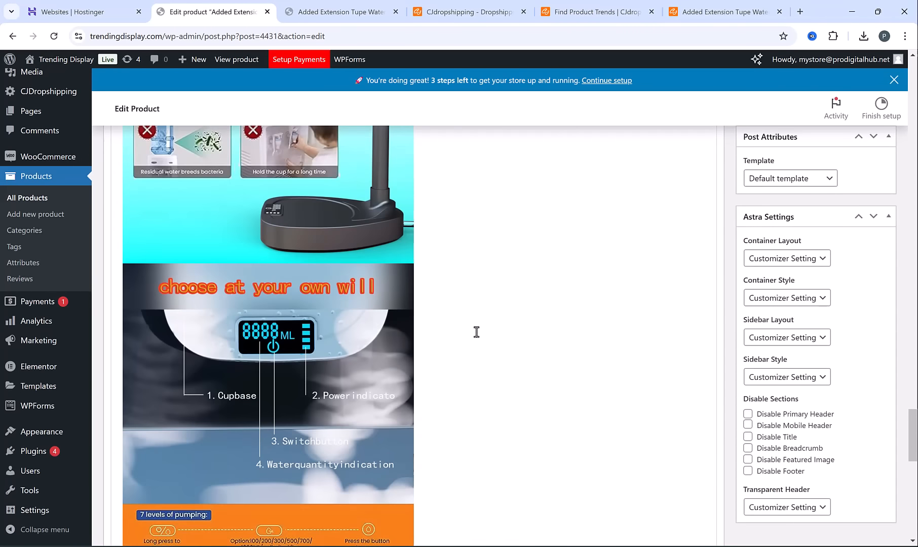
scroll(203, 278, "up", 1)
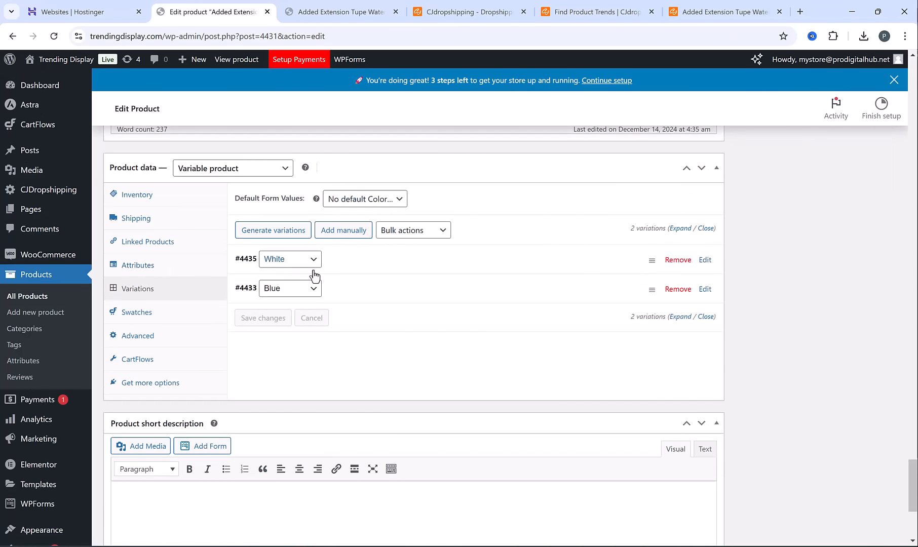
left_click(384, 263)
scroll(304, 277, "down", 3)
left_click(273, 276)
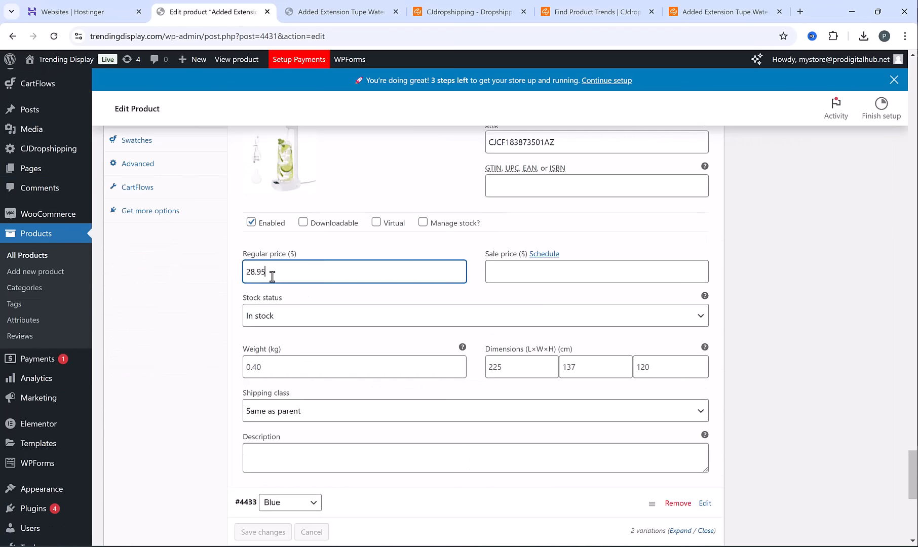
double_click(272, 276)
type("54")
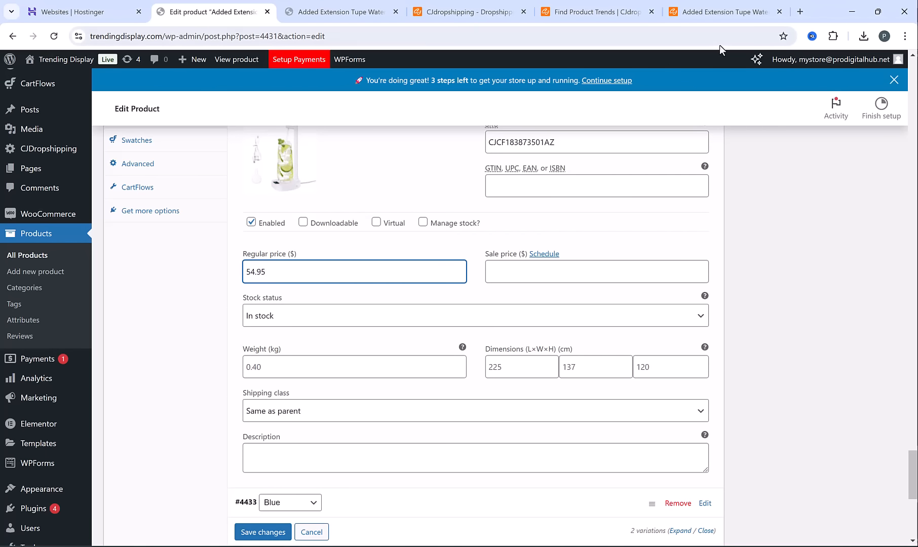
left_click(559, 269)
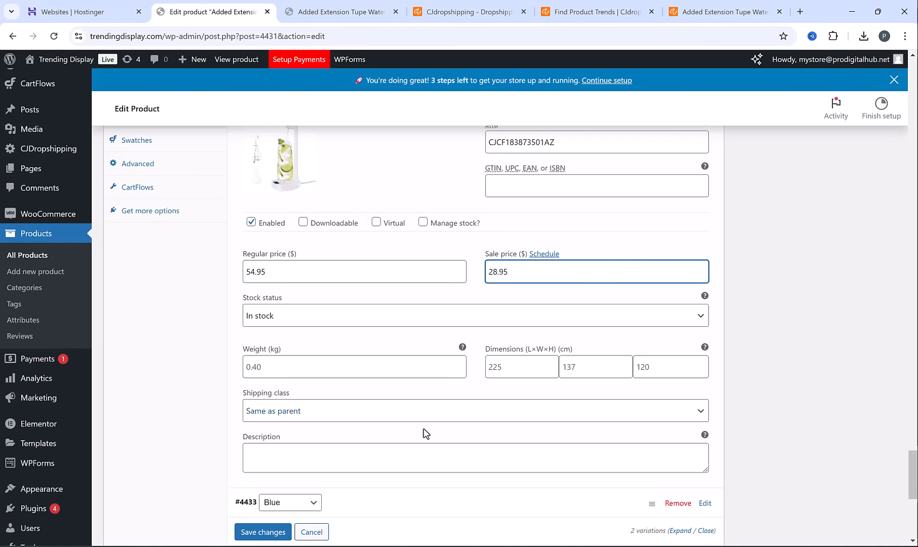
left_click(258, 534)
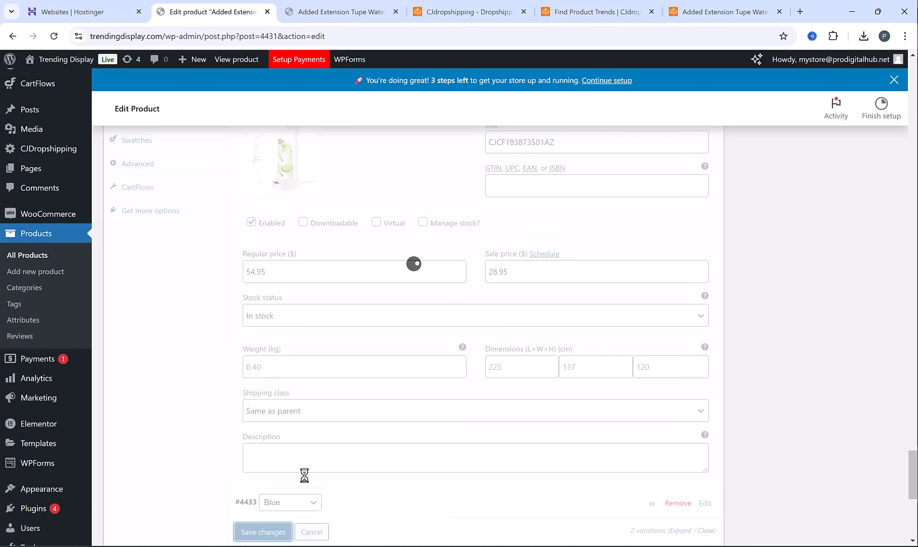
Set the Blue variation's regular price to 54.95 and sale price to 28.95, and update the product
left_click(380, 302)
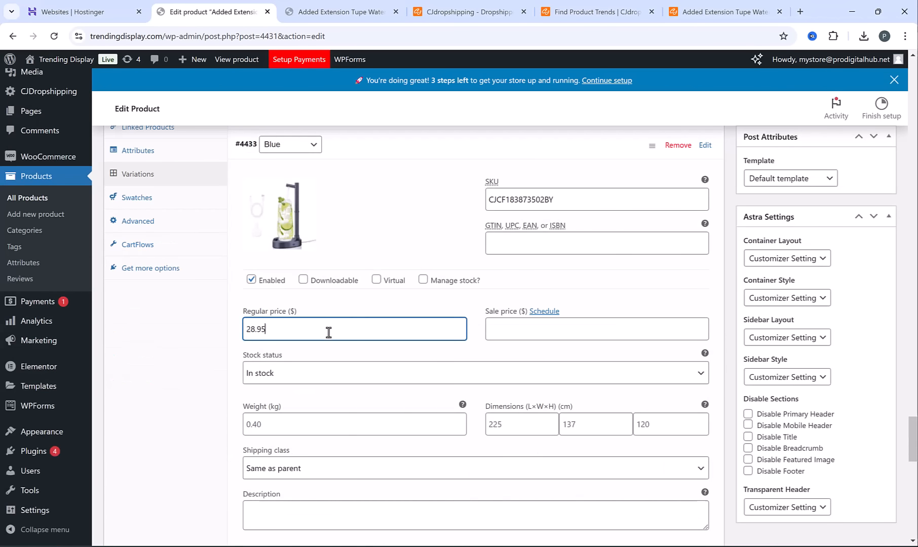
double_click(328, 331)
type("54.95")
left_click(523, 326)
type("28.9")
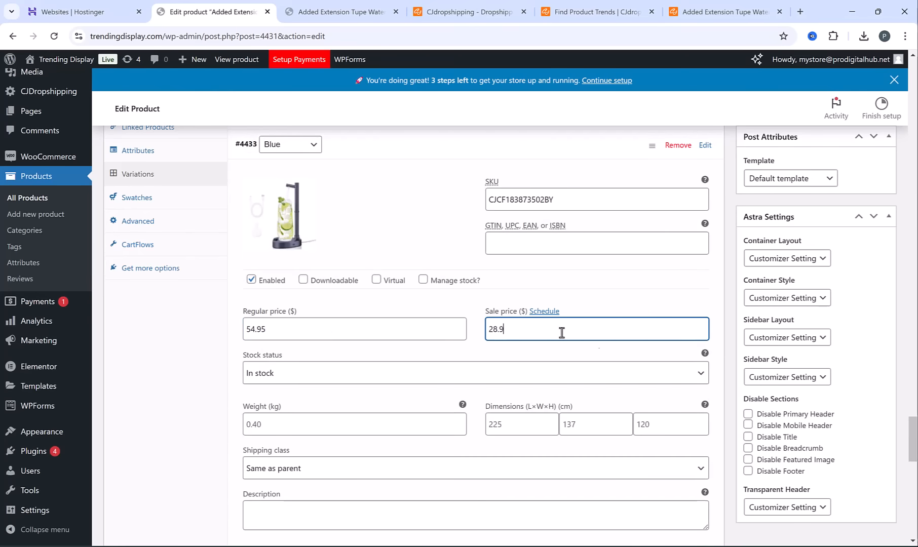
scroll(562, 332, "up", 20)
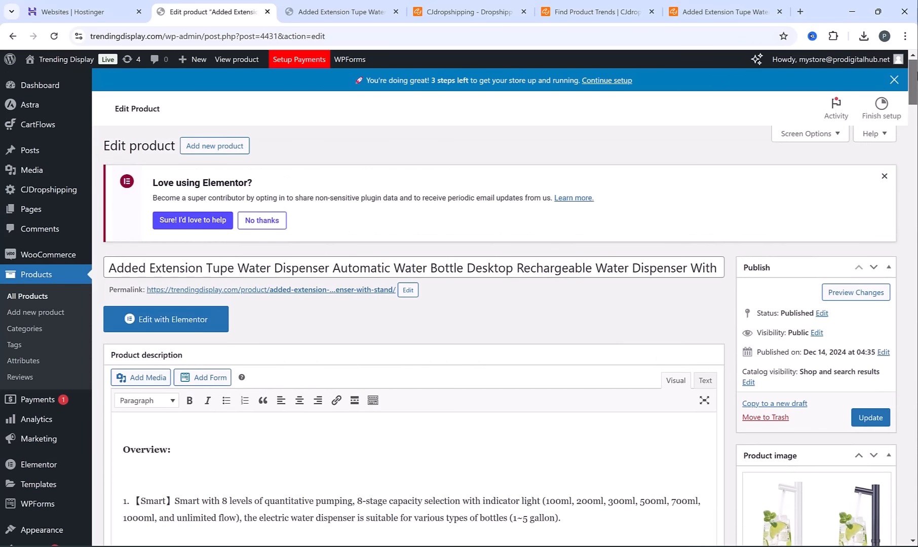
left_click(871, 418)
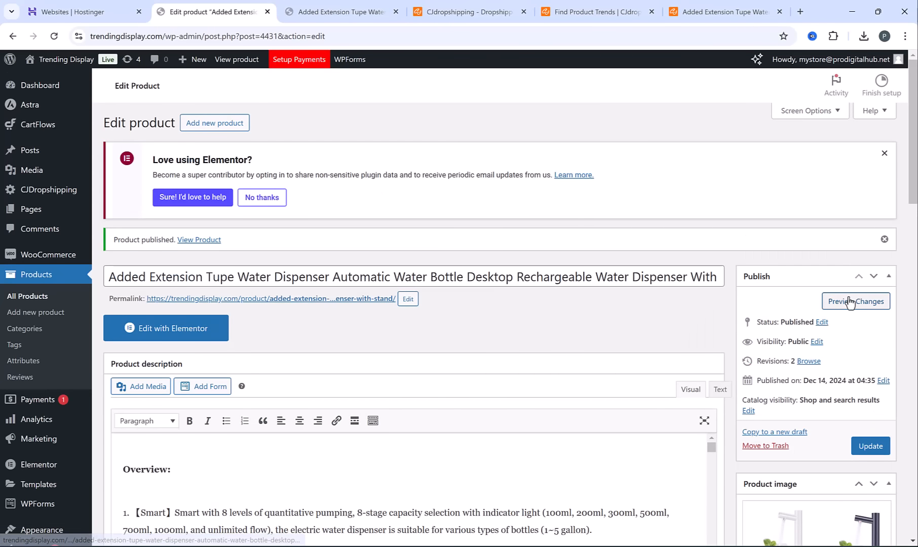
Preview the water dispenser's product page and check the regular and sale prices, including with the White option chosen
left_click(849, 303)
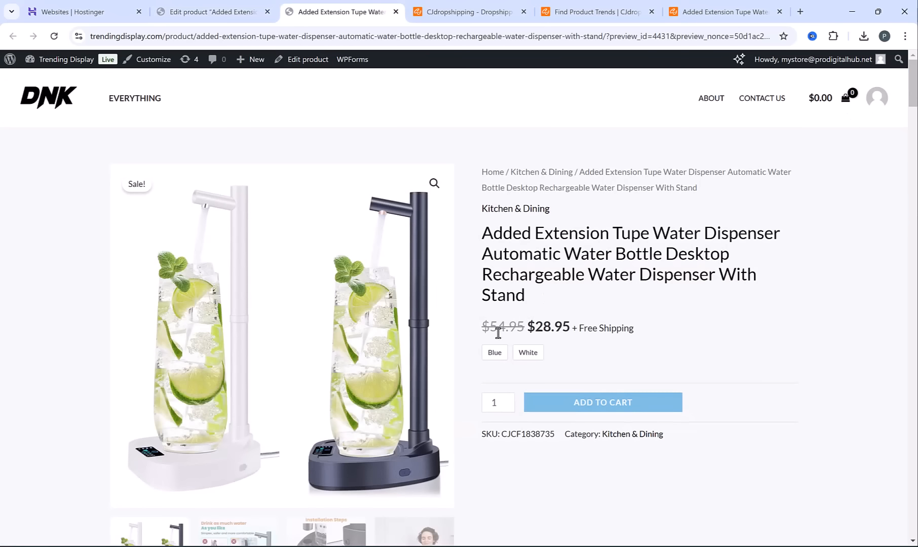
left_click_drag(485, 326, 568, 332)
left_click(527, 324)
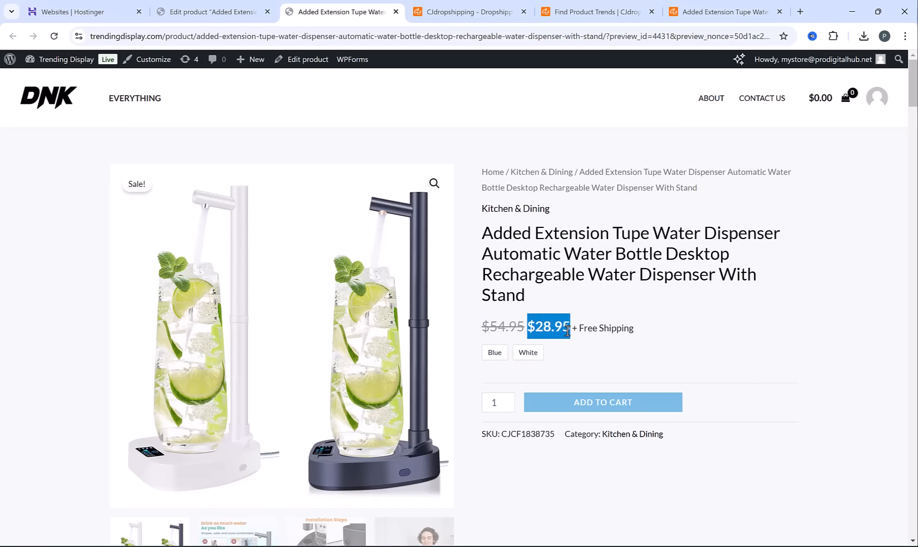
left_click(505, 330)
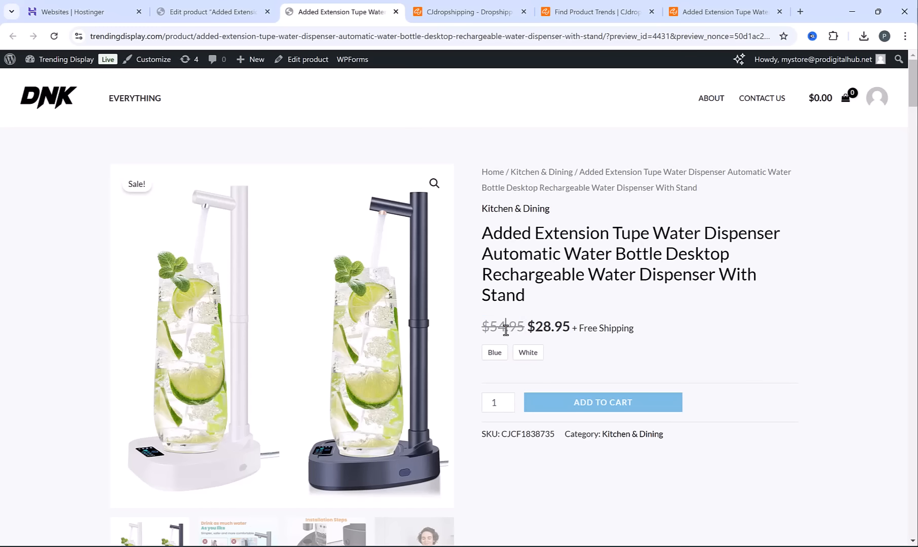
left_click(528, 352)
Switch to CJdropshipping, browse the Pet Supplies category and open the Cat Steam Brush 3 In 1 product
left_click(498, 8)
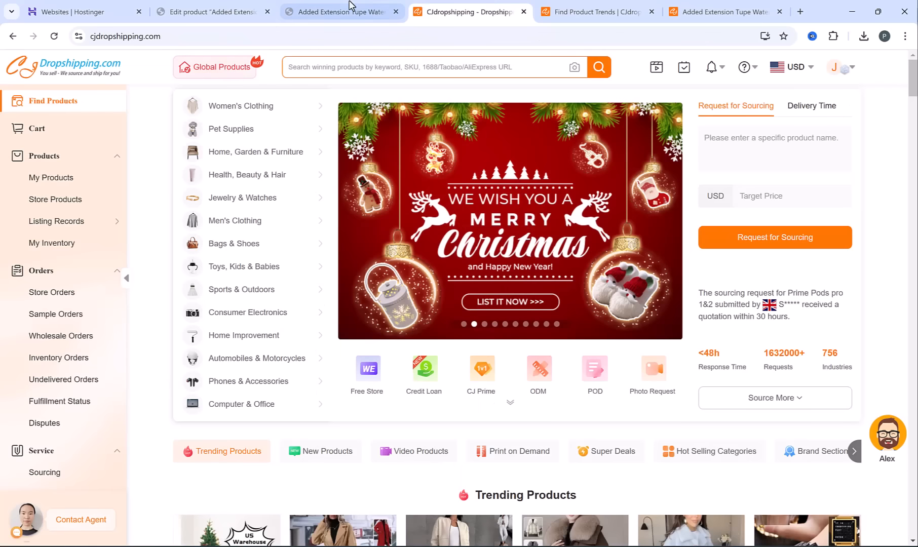
mouse_move(247, 141)
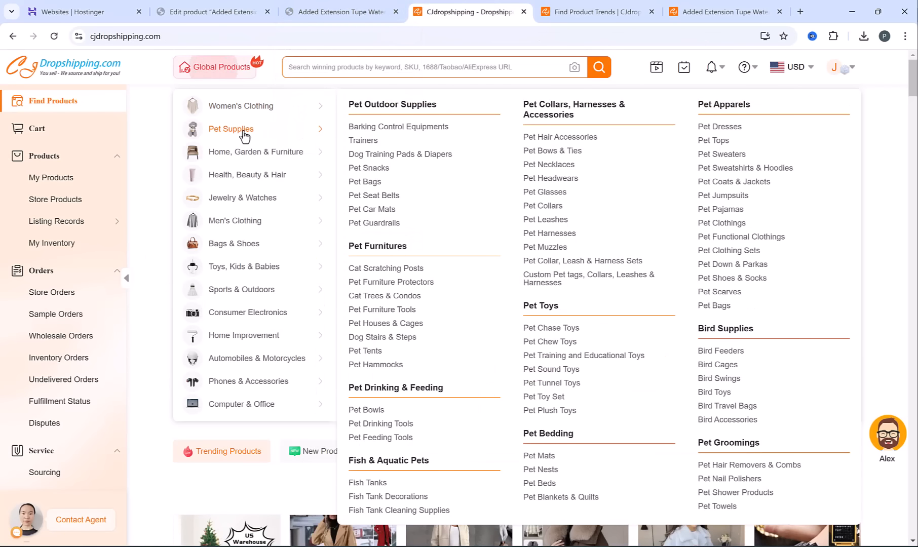
left_click(244, 134)
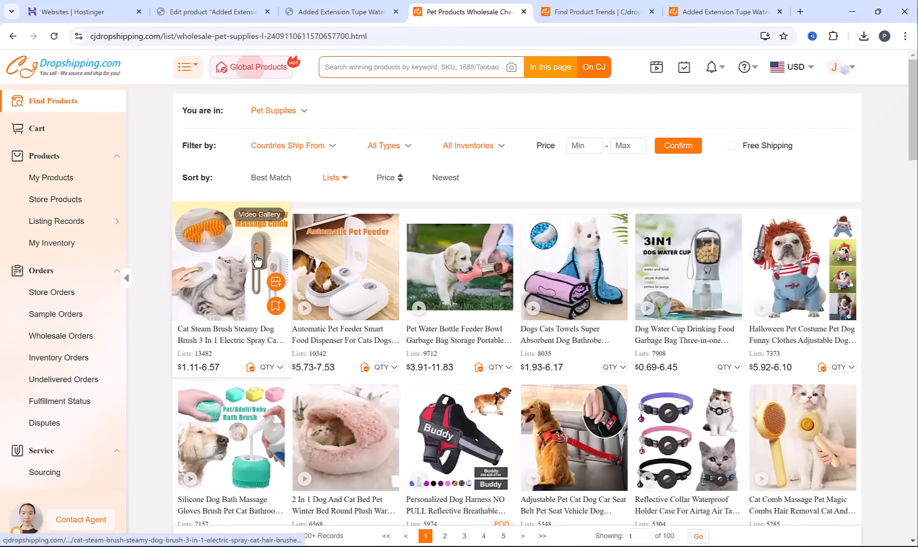
left_click(230, 267)
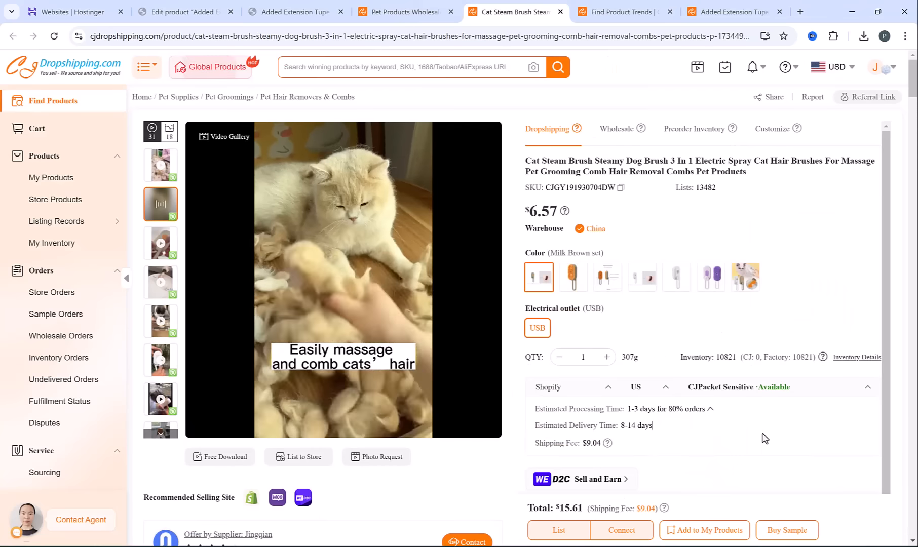
Start listing the cat steam brush to the trendingdisplay.com store and assign it to the Pet Supplies category
left_click(556, 529)
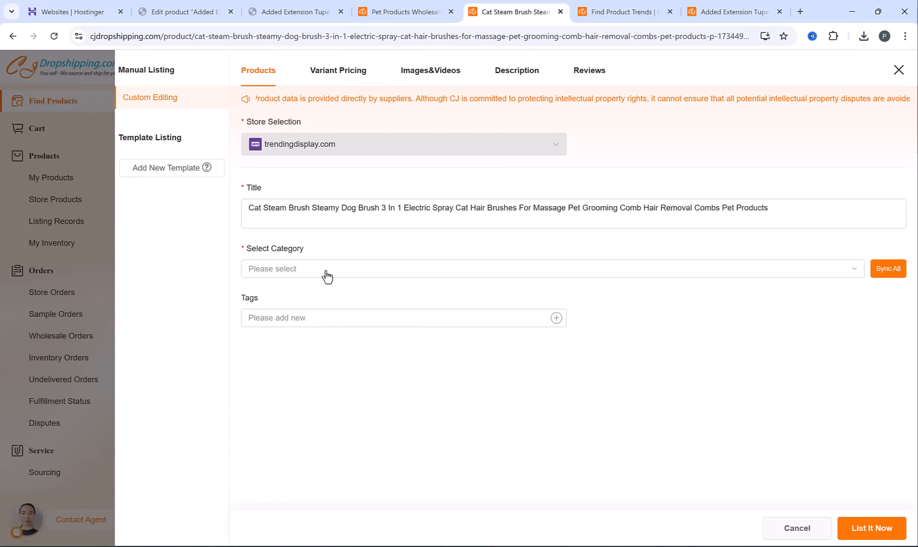
left_click(325, 272)
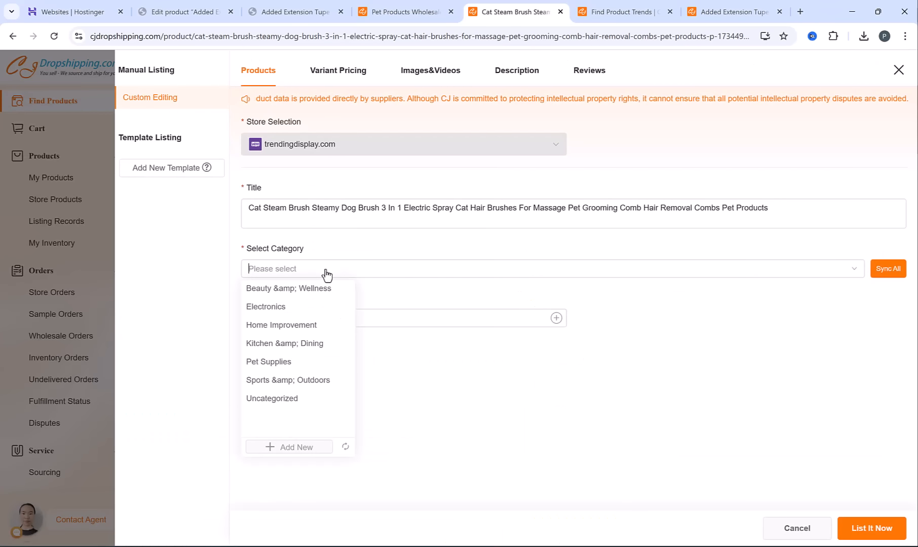
left_click(291, 364)
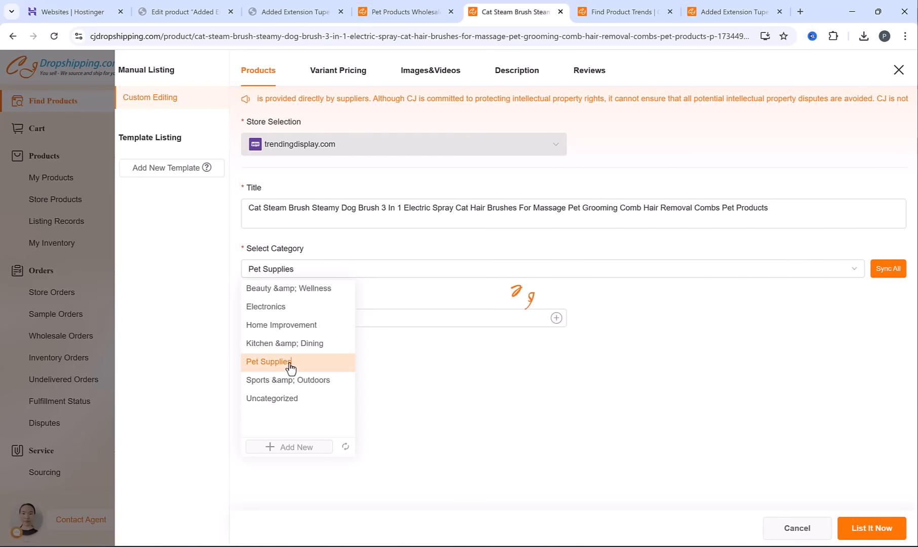
Compare the listing's variants and keep only Milk Brown, Porcelain White and Purple selected for pricing
left_click(355, 76)
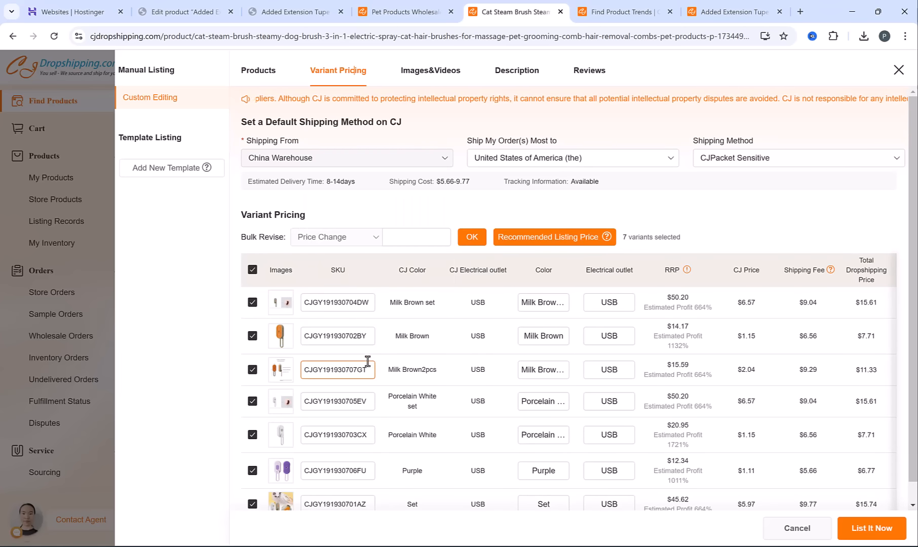
mouse_move(276, 310)
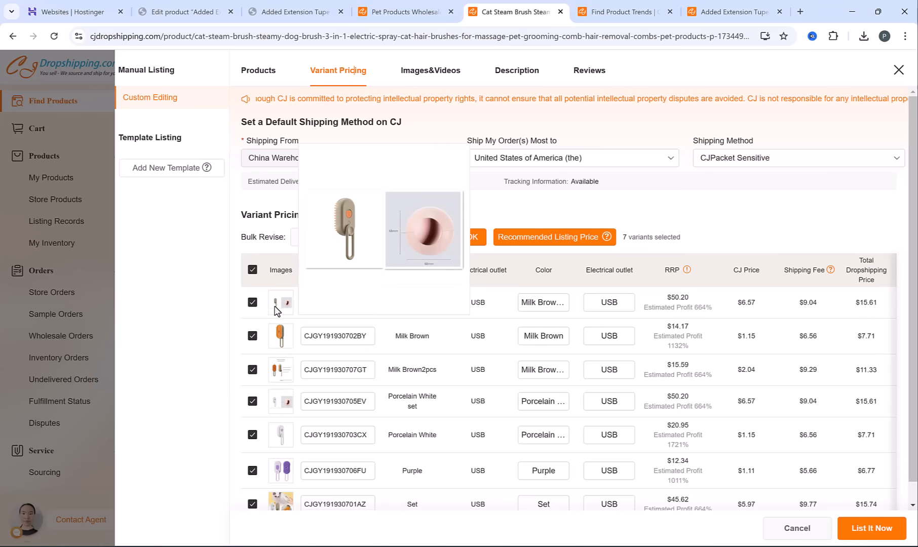
mouse_move(274, 346)
mouse_move(273, 375)
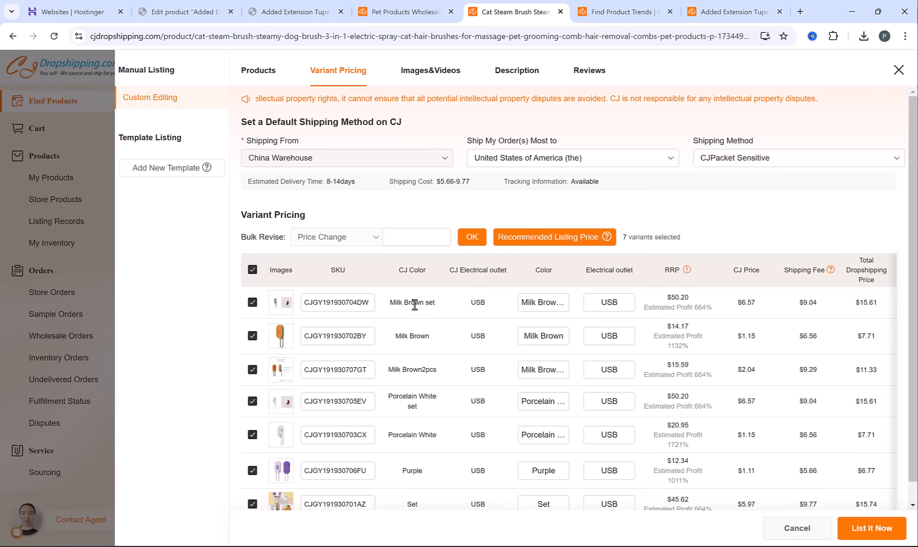
scroll(413, 436, "down", 1)
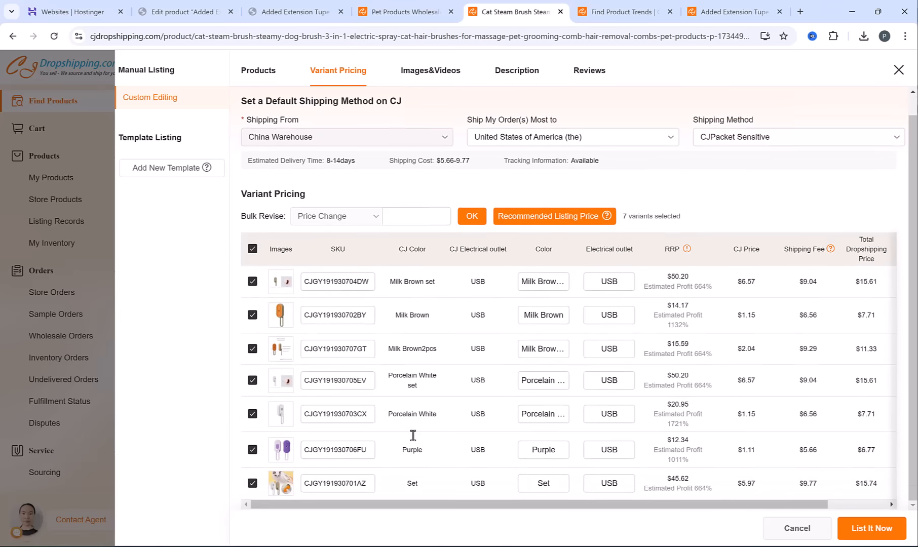
scroll(411, 446, "up", 1)
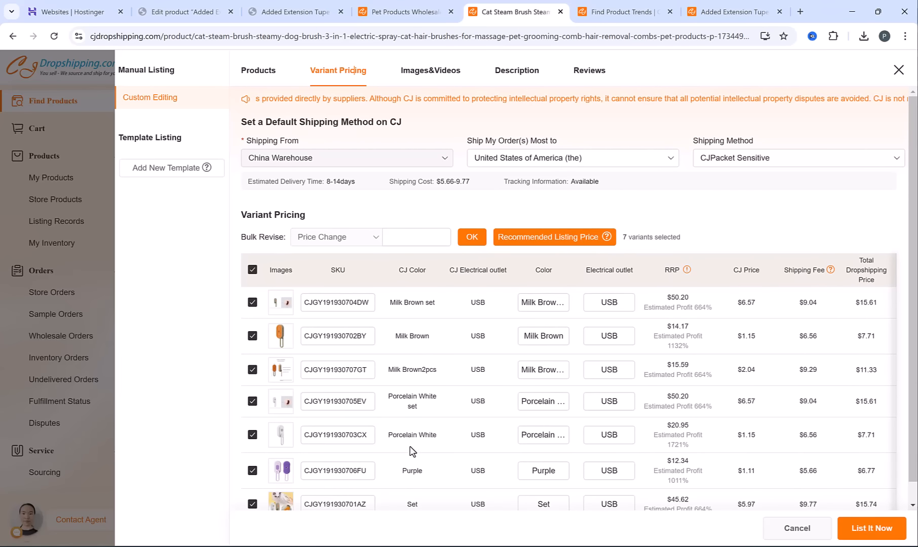
left_click(253, 270)
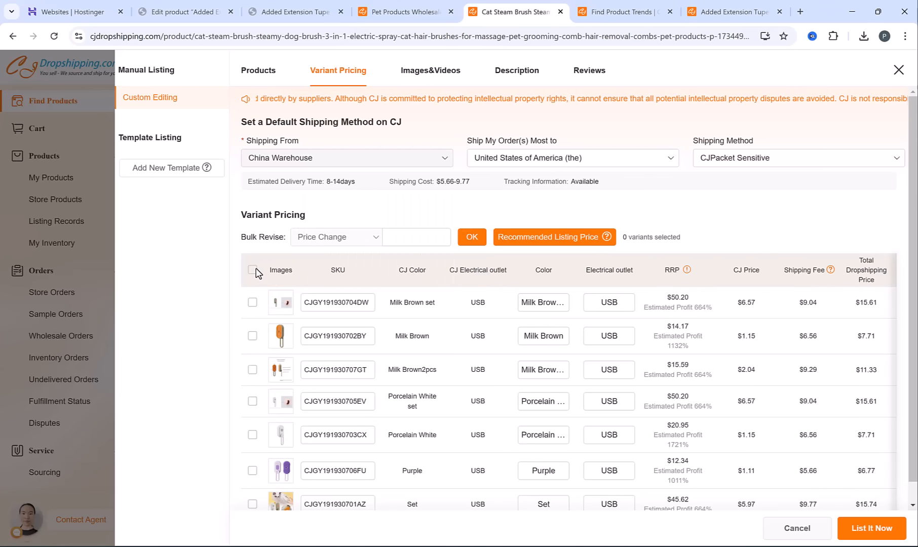
left_click(253, 336)
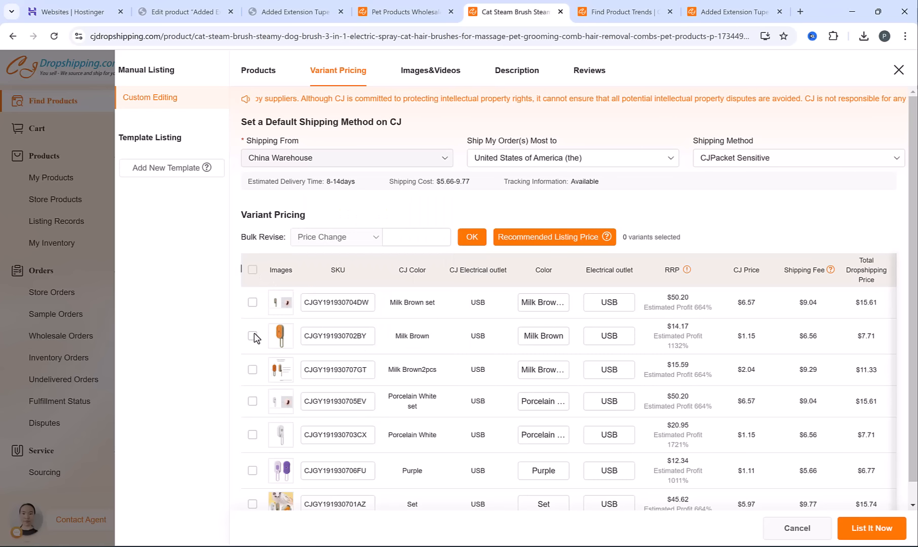
left_click(252, 435)
scroll(249, 456, "down", 1)
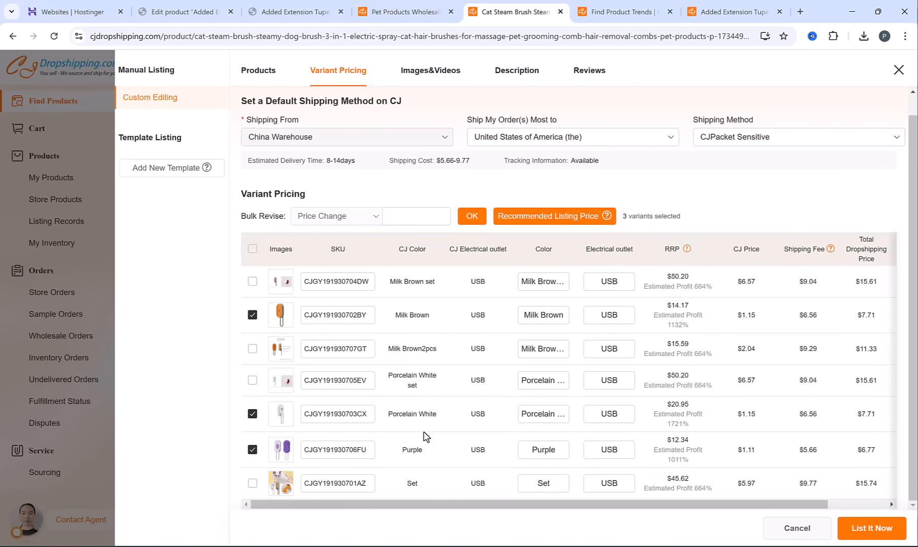
Set the Milk Brown variant's selling price to 13.95 USD and enter selling prices for Porcelain White and Purple
left_click(413, 213)
left_click_drag(775, 504, 839, 505)
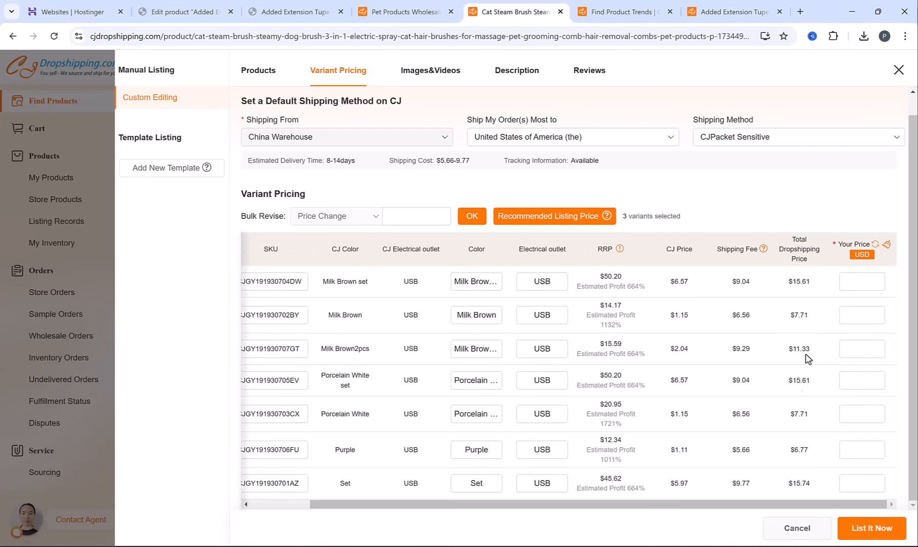
left_click(852, 315)
type("13.95")
left_click_drag(562, 505, 447, 504)
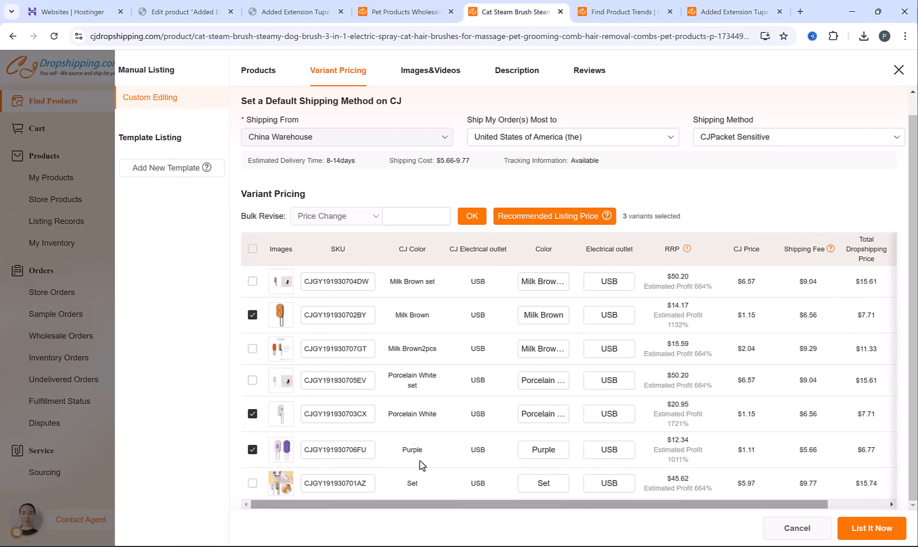
left_click_drag(515, 505, 574, 507)
left_click(872, 410)
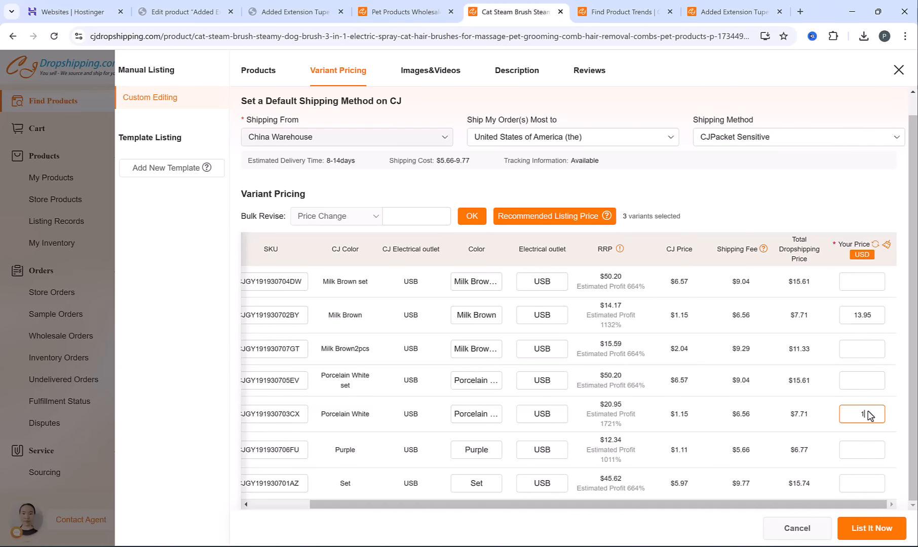
left_click(875, 456)
Look back over the variant pricing and open the listing's images and videos
left_click_drag(701, 505, 567, 431)
scroll(450, 372, "up", 1)
left_click(431, 71)
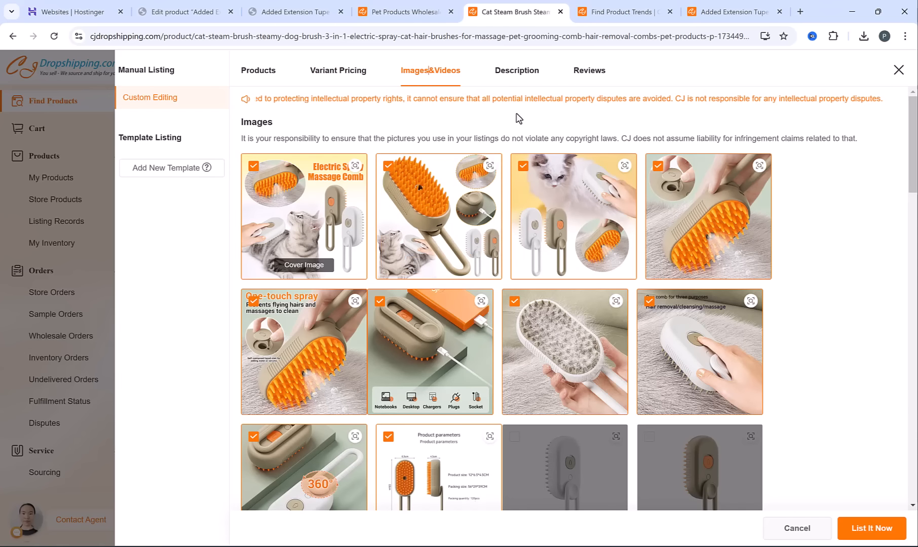
Look over the listing's description, select the 5-star and 4-star reviews for import, and list the cat steam brush to the store
left_click(533, 74)
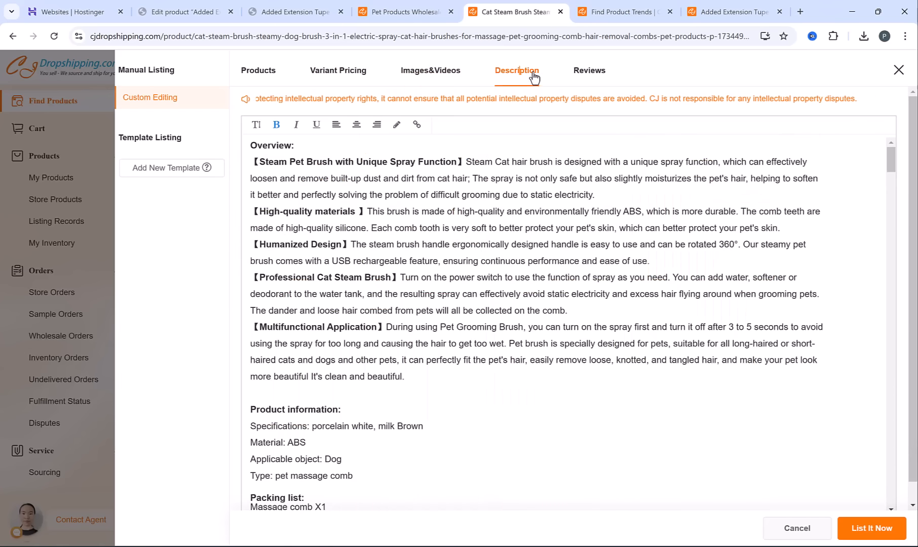
left_click(593, 71)
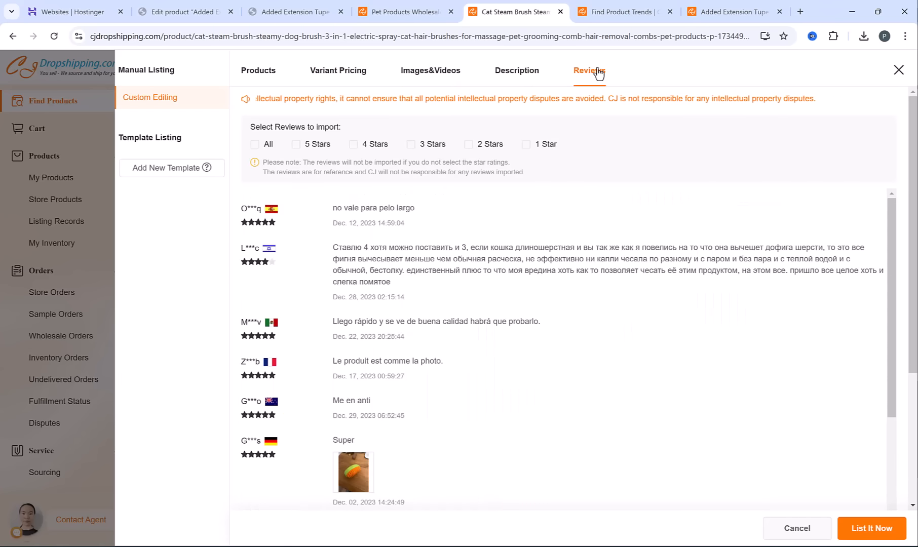
left_click(295, 145)
left_click(354, 145)
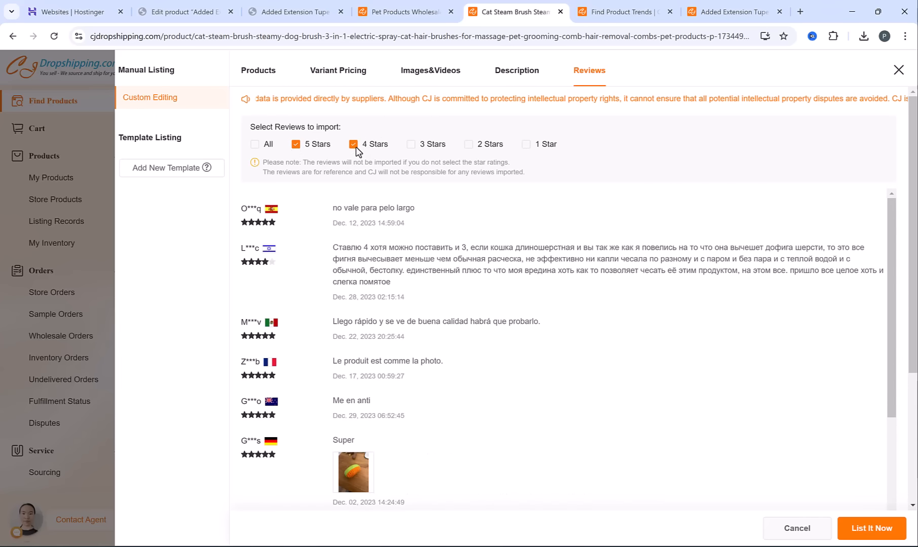
left_click(844, 540)
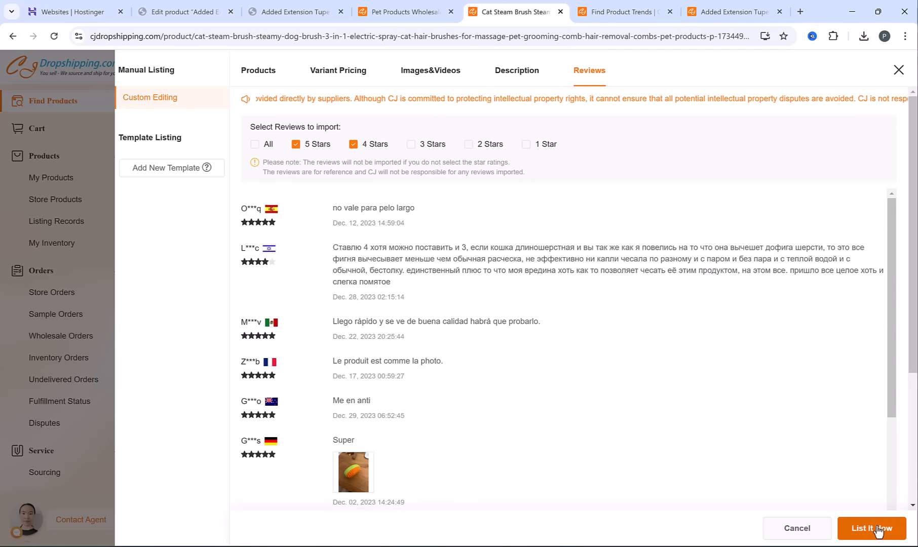
double_click(483, 307)
triple_click(481, 304)
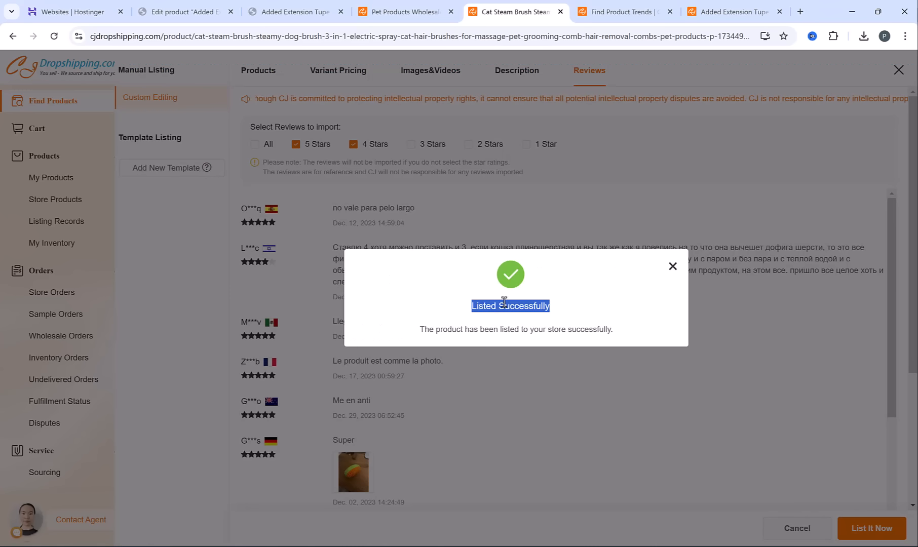
left_click(534, 303)
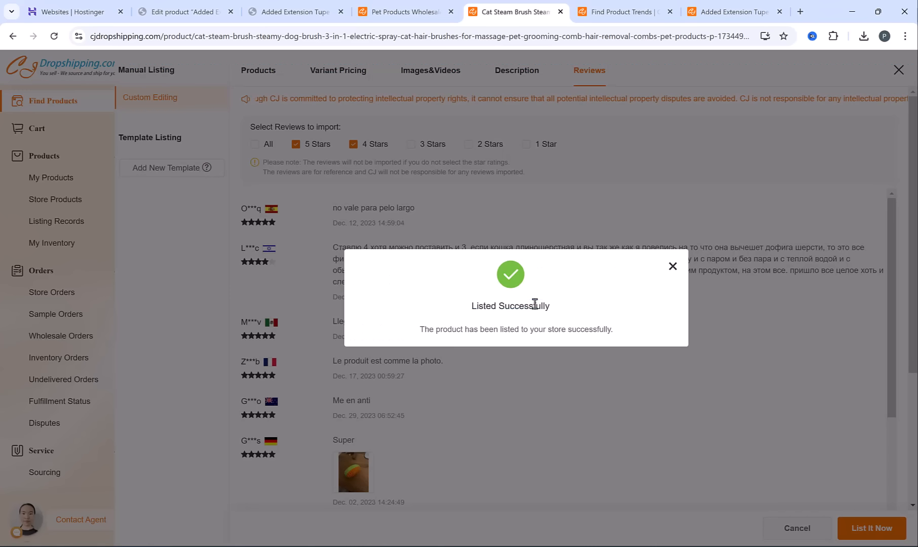
Switch to the WordPress admin, open the cat steam brush from the full product list and preview its store page
left_click(195, 11)
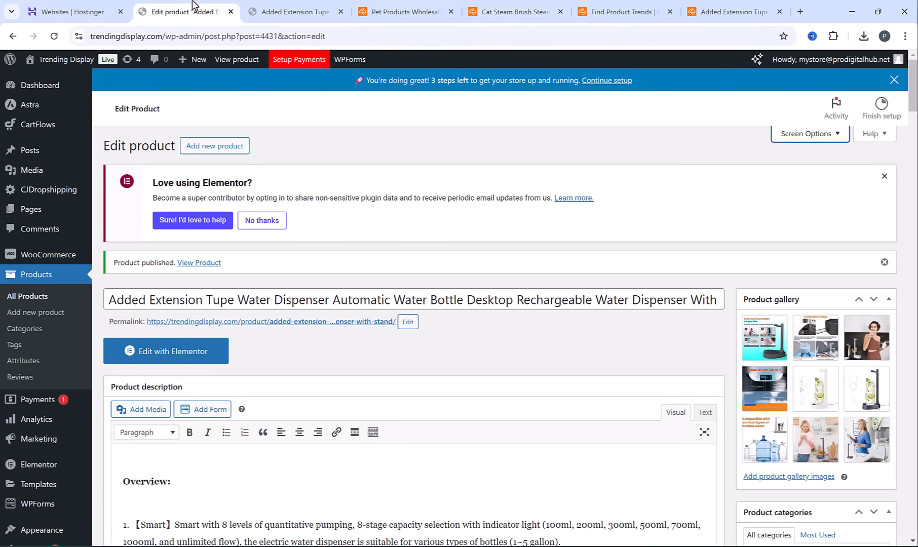
left_click(21, 298)
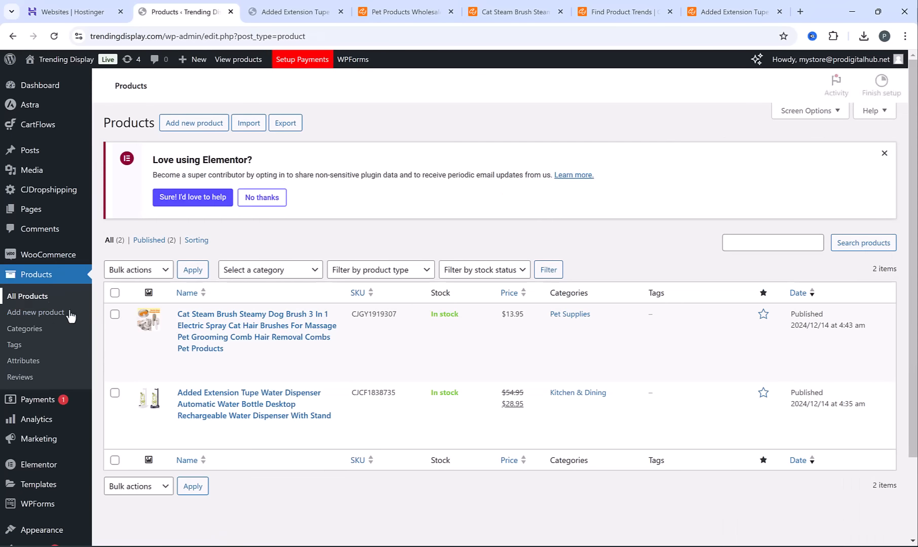
left_click(229, 357)
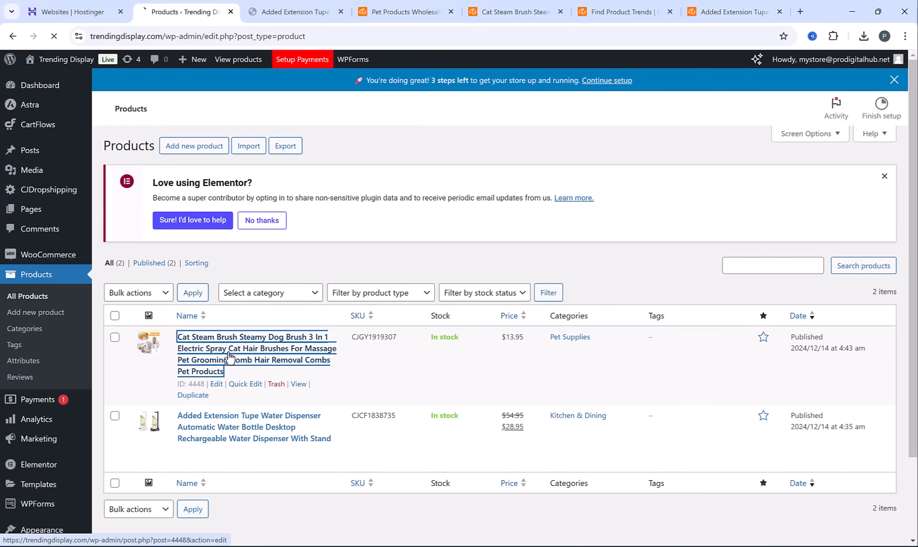
left_click(851, 294)
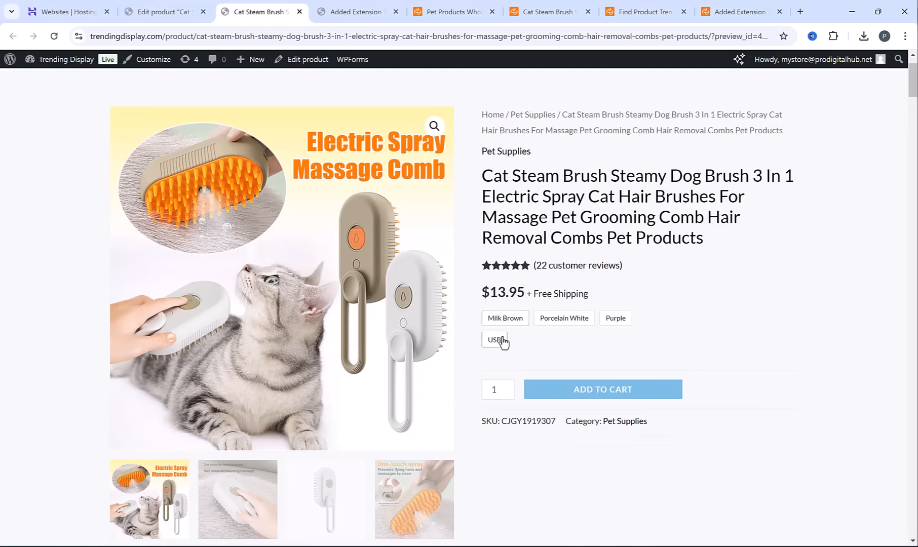
Try the Purple variant on the brush's store page and examine its description and imported customer reviews
left_click(614, 319)
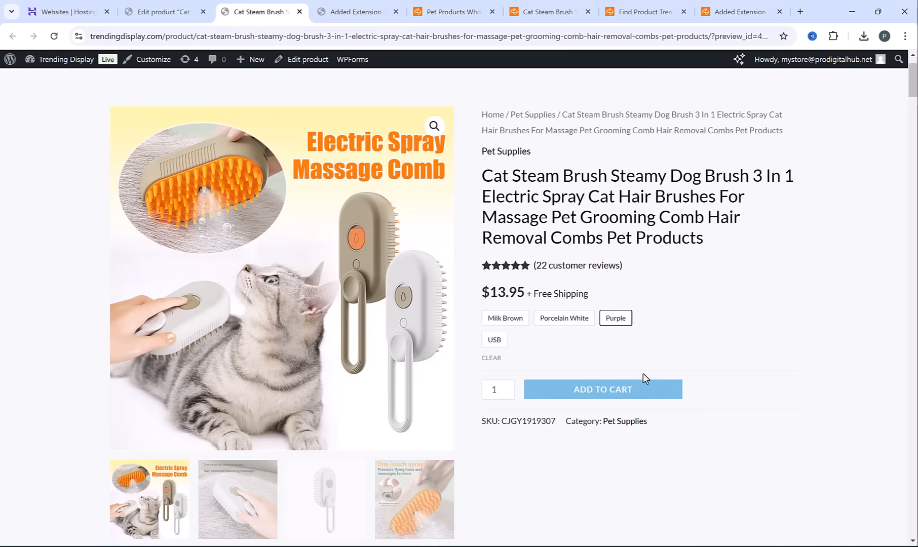
scroll(402, 268, "down", 10)
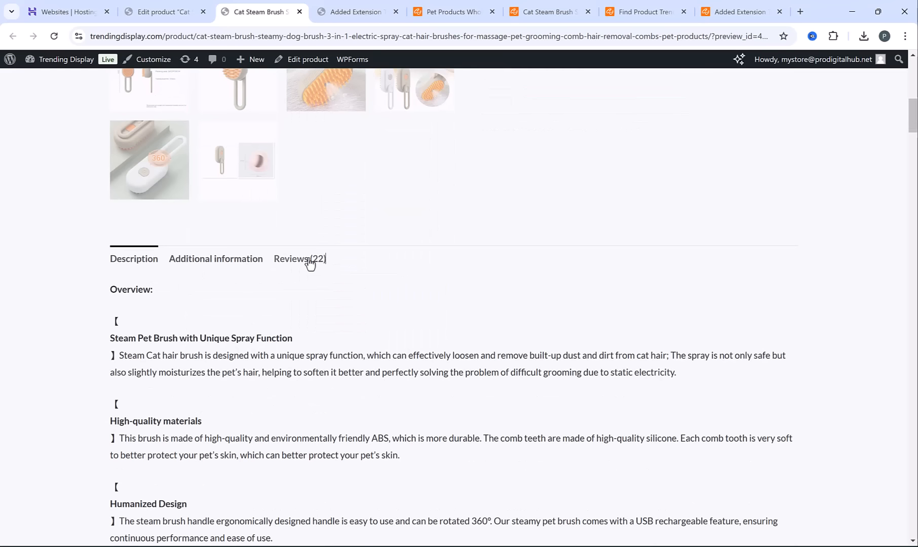
left_click(310, 260)
scroll(478, 349, "down", 9)
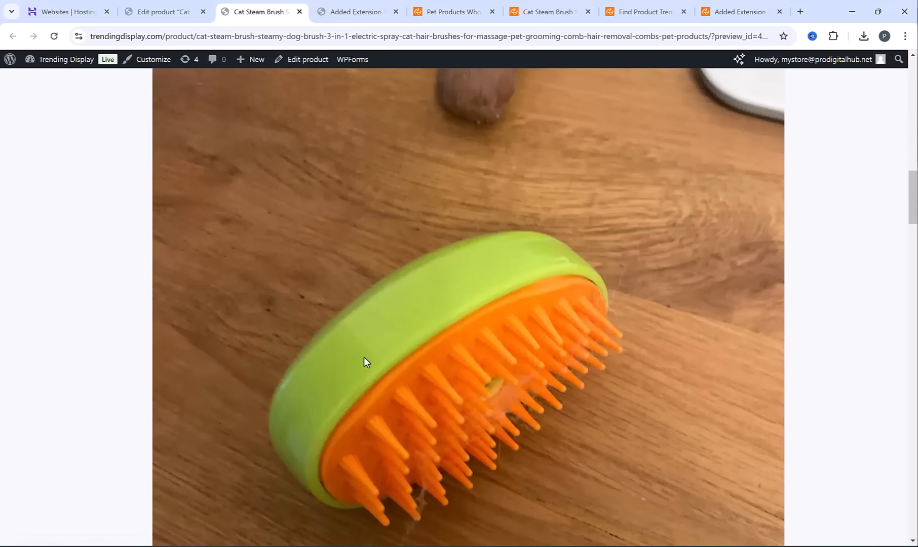
scroll(364, 361, "up", 6)
scroll(399, 379, "down", 18)
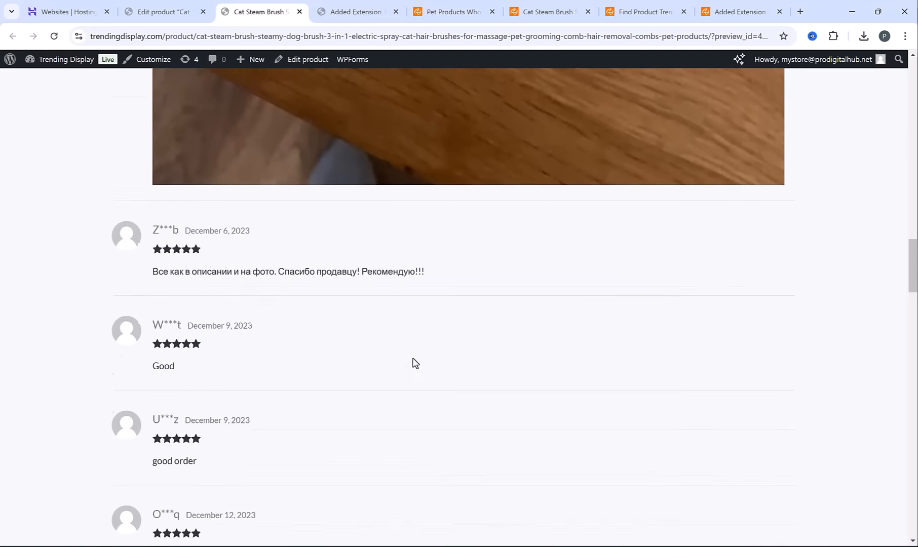
scroll(413, 362, "down", 2)
scroll(412, 362, "up", 17)
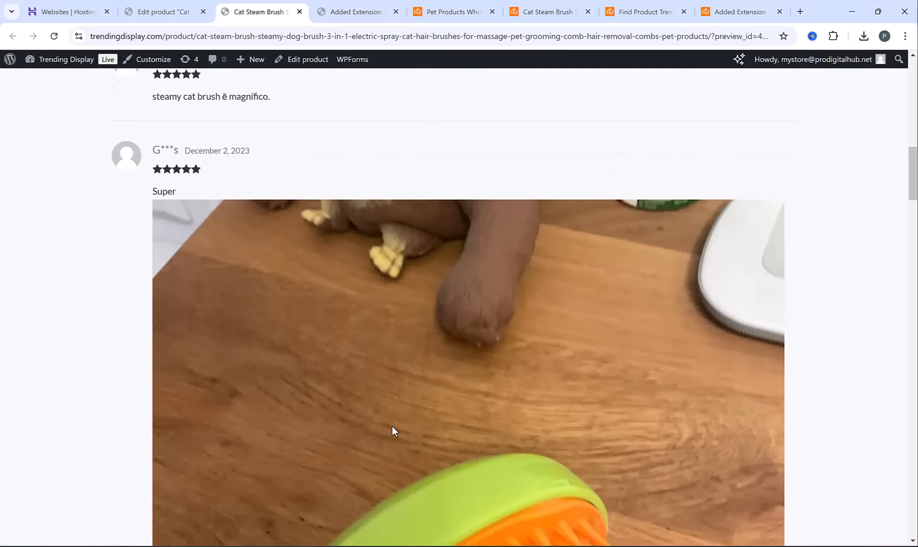
scroll(392, 431, "up", 18)
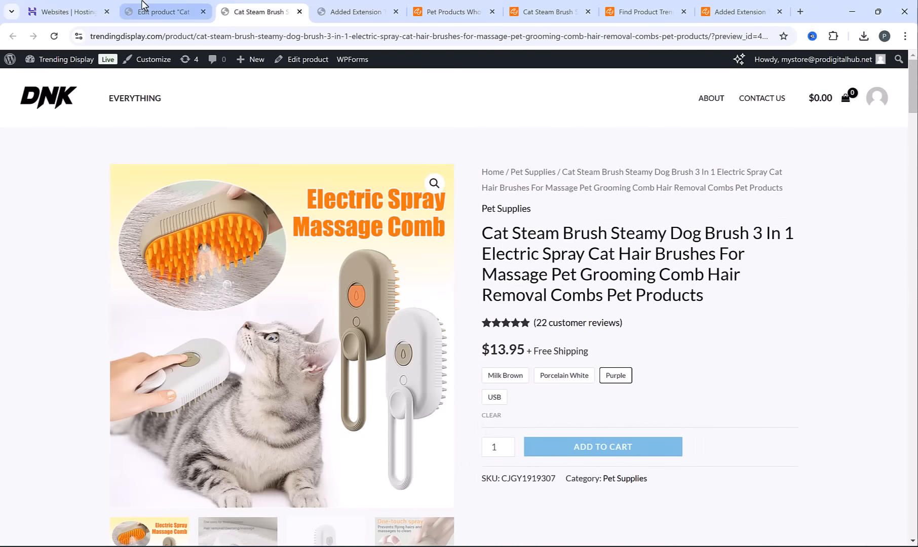
Return to the cat steam brush's product editor and view its color variations in the product data
left_click(152, 10)
left_click_drag(910, 89, 912, 480)
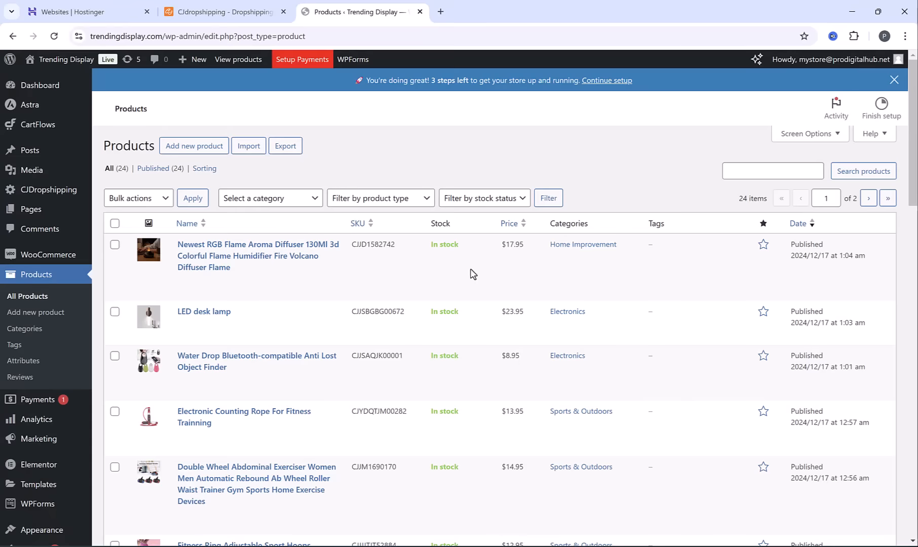
Look through the store's full product list, checking the names, prices and assigned categories
scroll(463, 149, "down", 5)
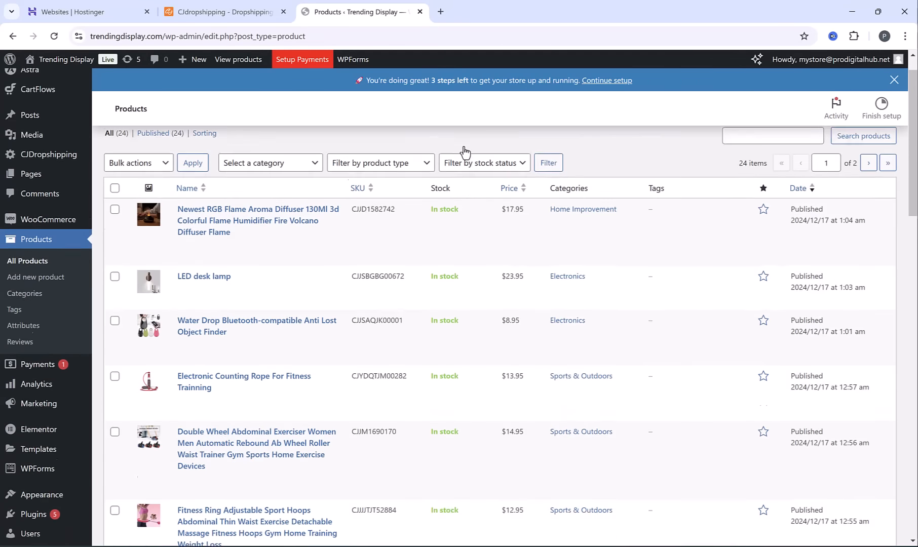
scroll(465, 151, "down", 10)
scroll(465, 150, "up", 10)
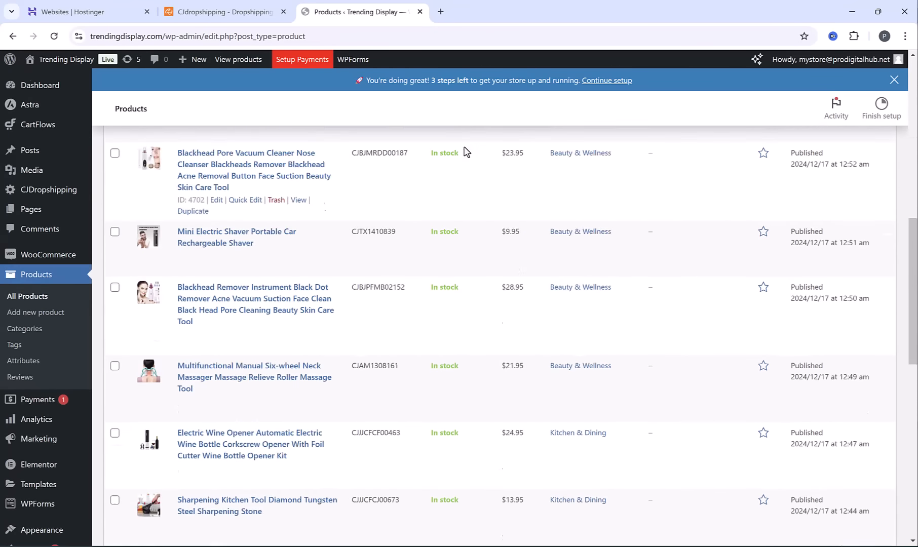
scroll(466, 151, "up", 5)
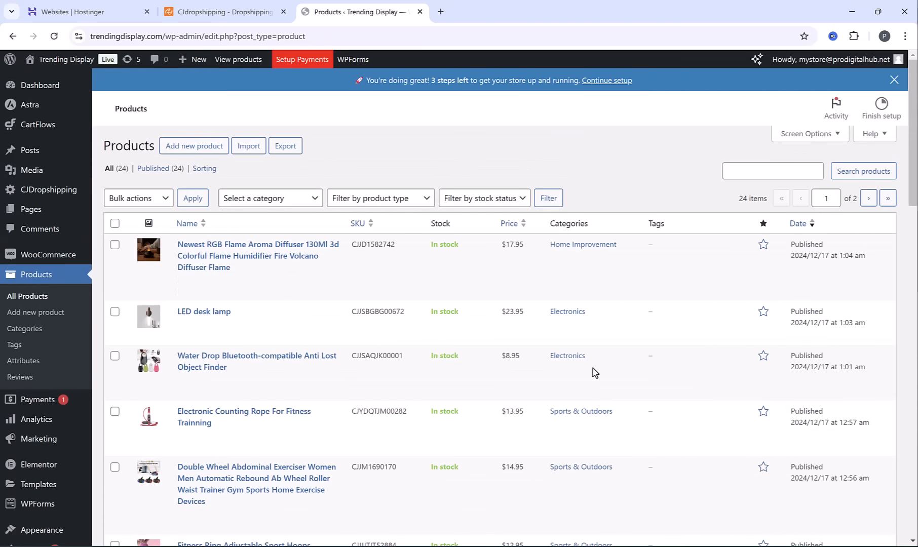
Switch to the Excel workbook and review the store category list from Kitchen & Dining to Pet Supplies
key("alt+Tab")
left_click_drag(114, 173, 118, 272)
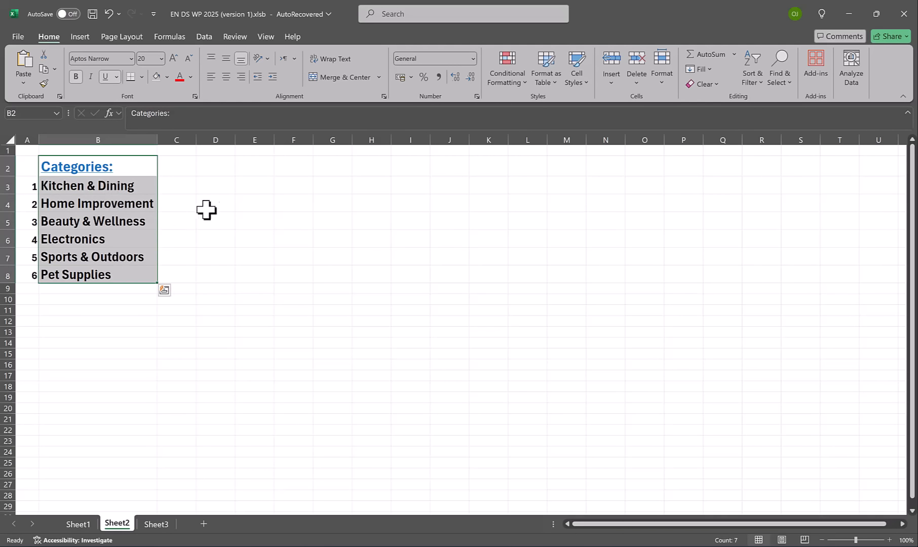
left_click(223, 169)
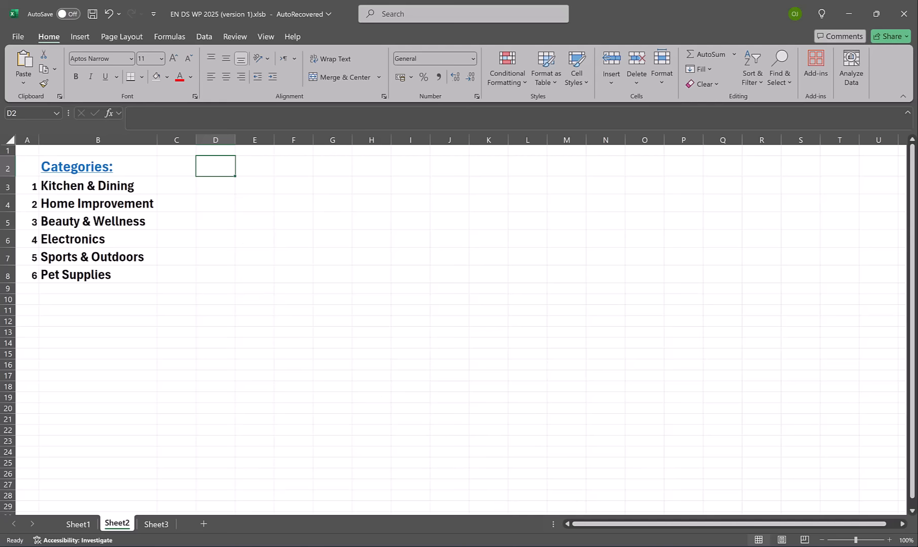
Go to the WordPress dashboard and bring up the links for visiting the Trending Display site
left_click(485, 494)
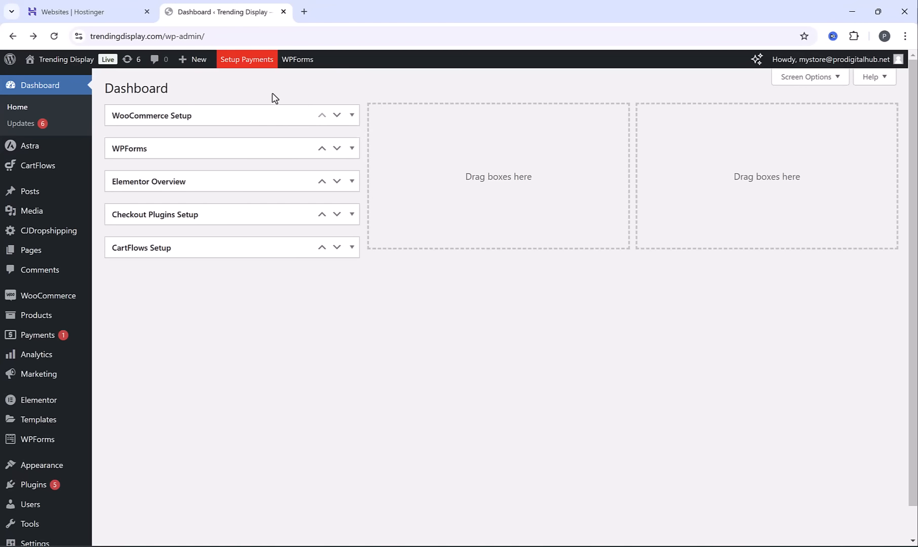
mouse_move(64, 62)
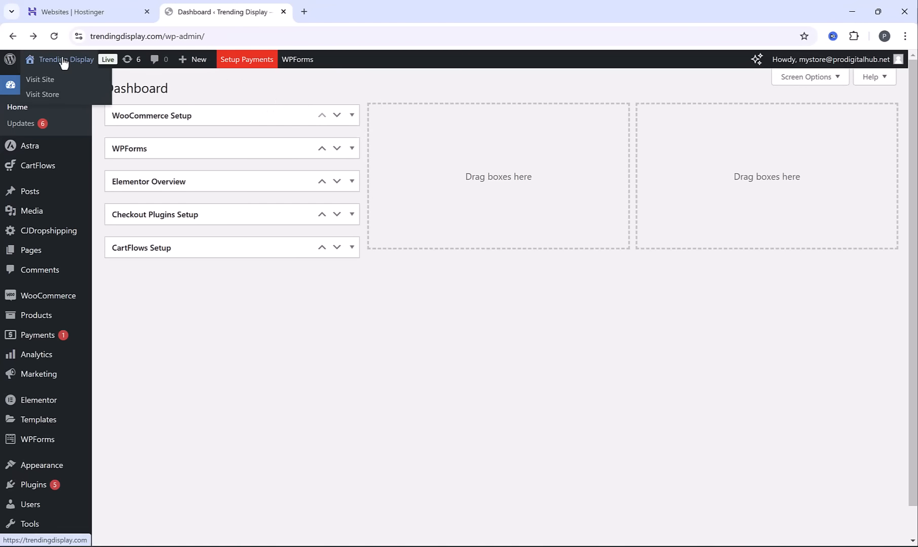
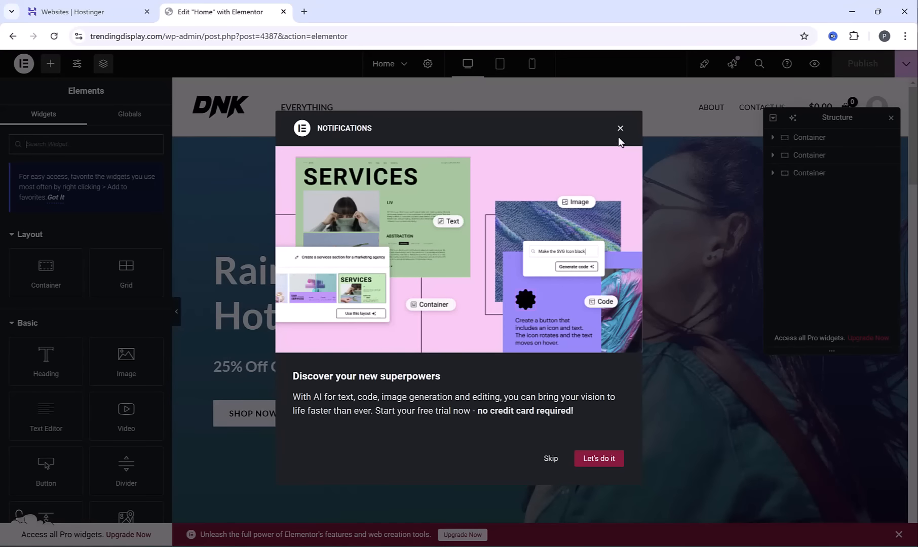
Open the home page in Elementor, hide its structure outline and look through the page's sections
left_click(619, 129)
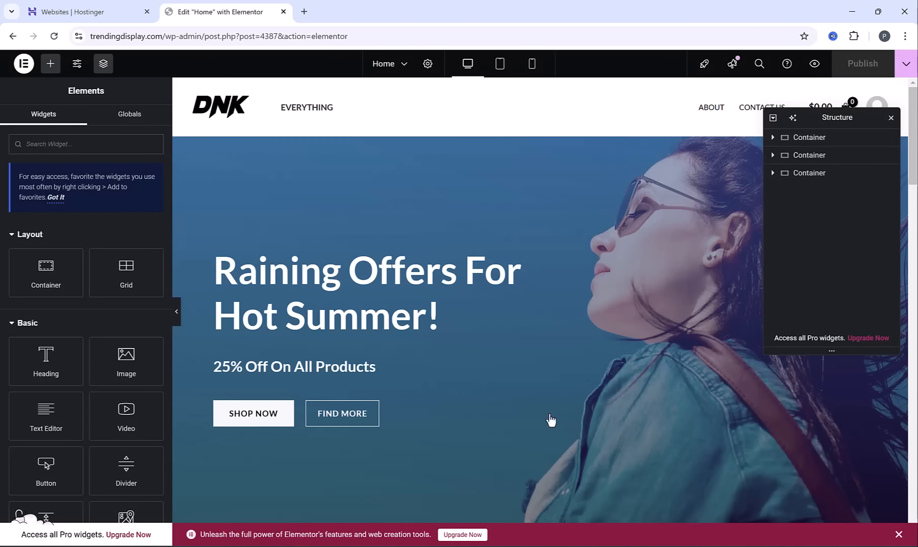
key("ctrl+i")
scroll(535, 183, "down", 14)
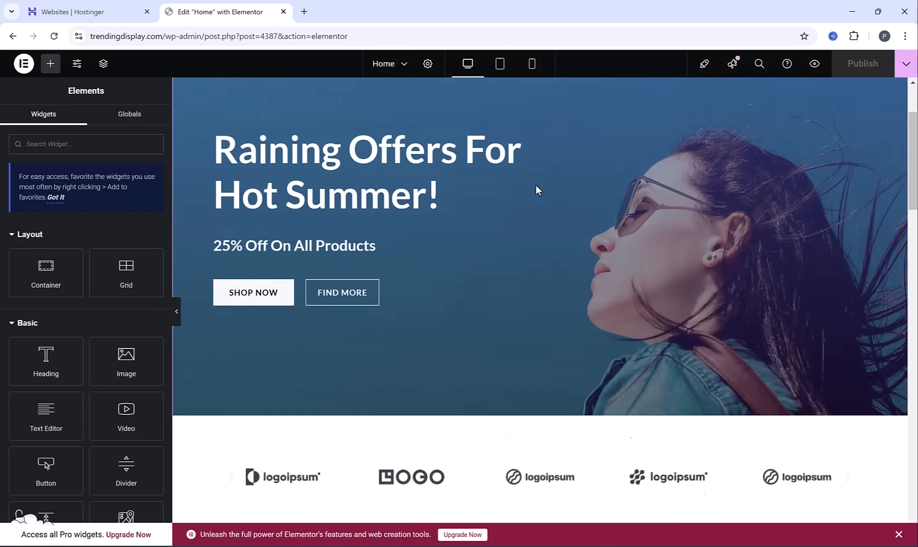
scroll(540, 321, "down", 7)
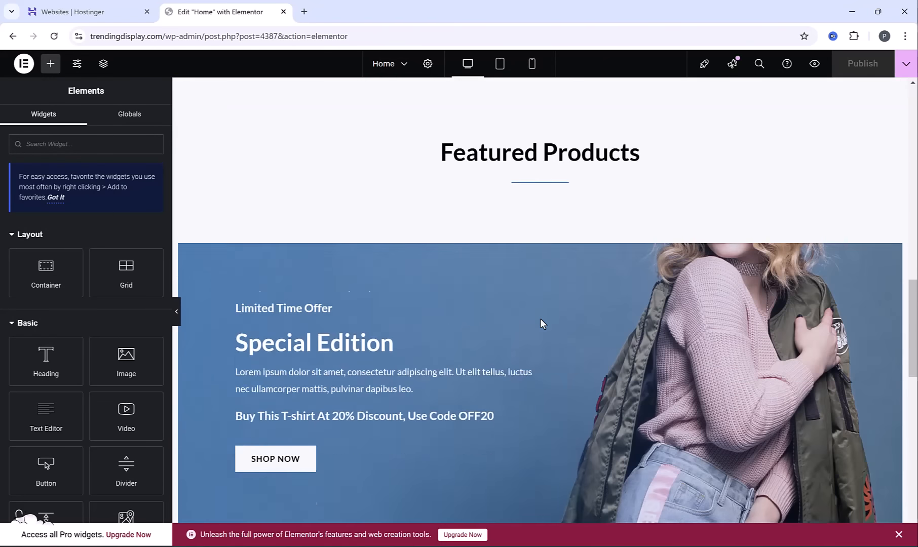
scroll(508, 250, "up", 8)
scroll(508, 279, "up", 10)
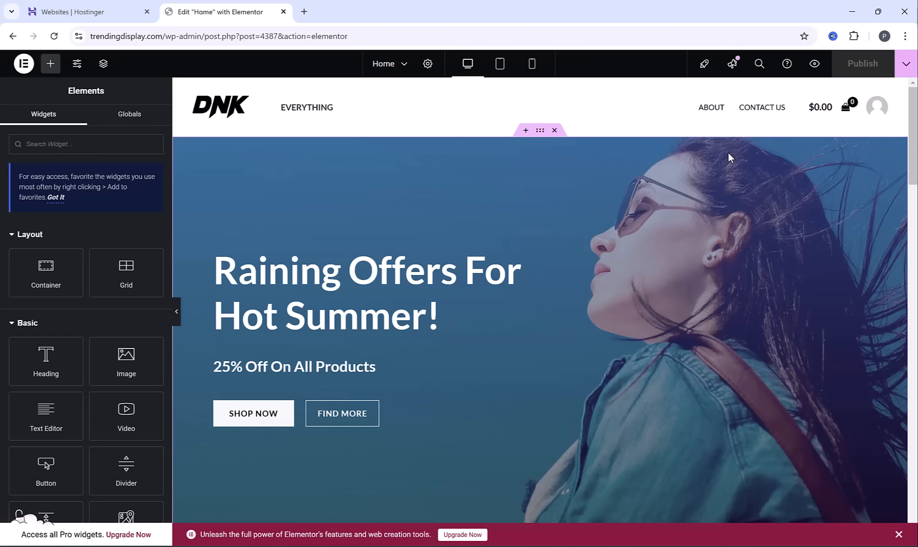
Open the style settings of the home page's hero container
left_click(539, 133)
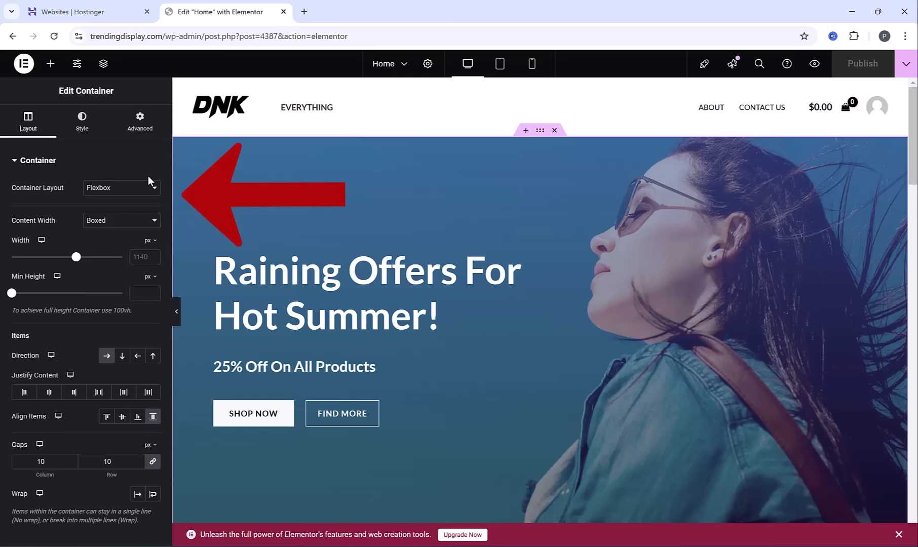
left_click(79, 123)
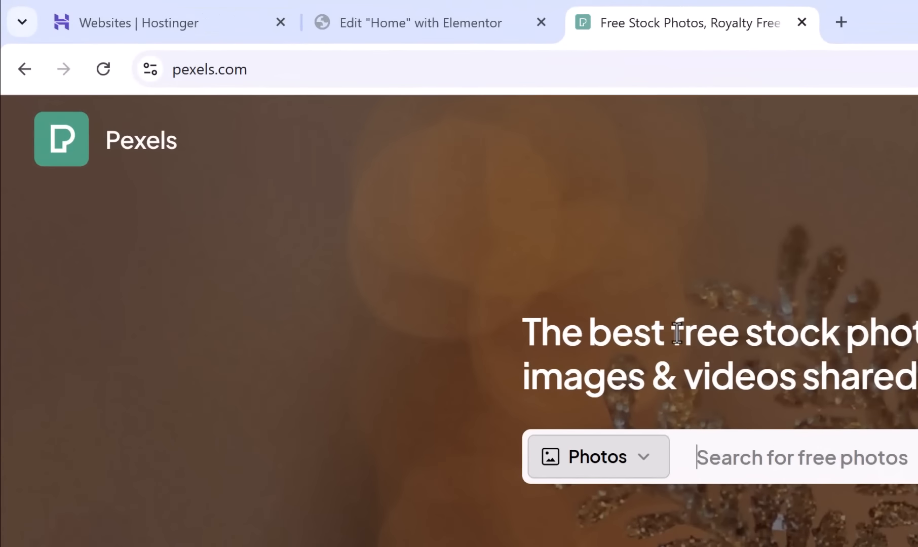
On Pexels, search for "shopping" photos and filter them to horizontal orientation
left_click_drag(355, 174, 510, 175)
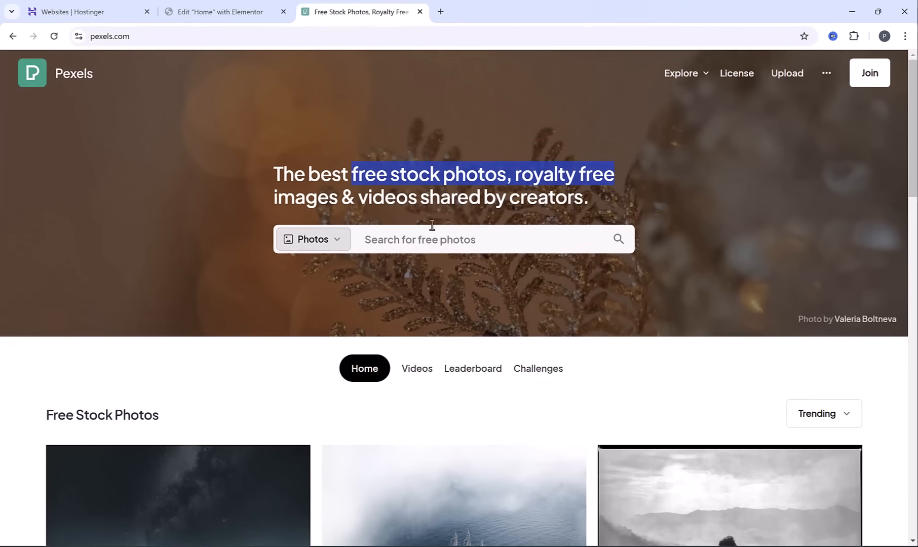
left_click(638, 492)
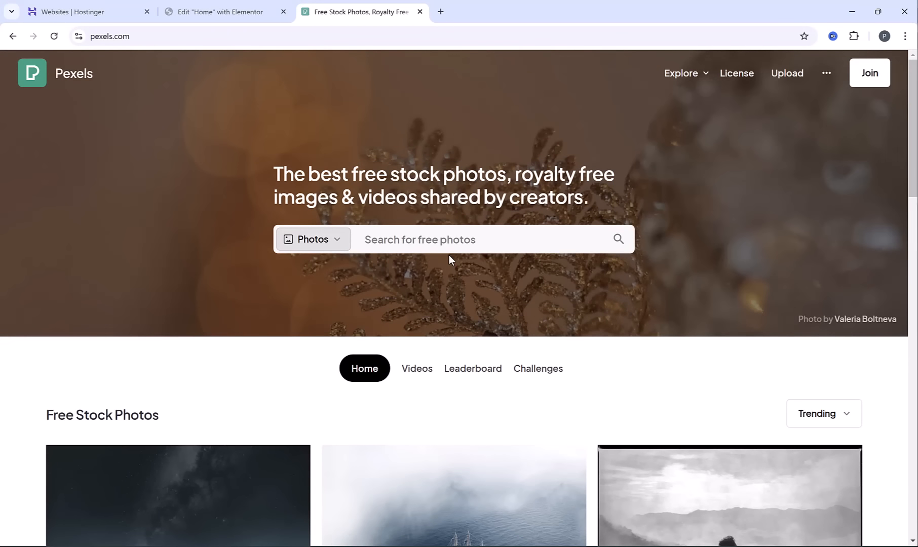
left_click(462, 245)
type("shopping")
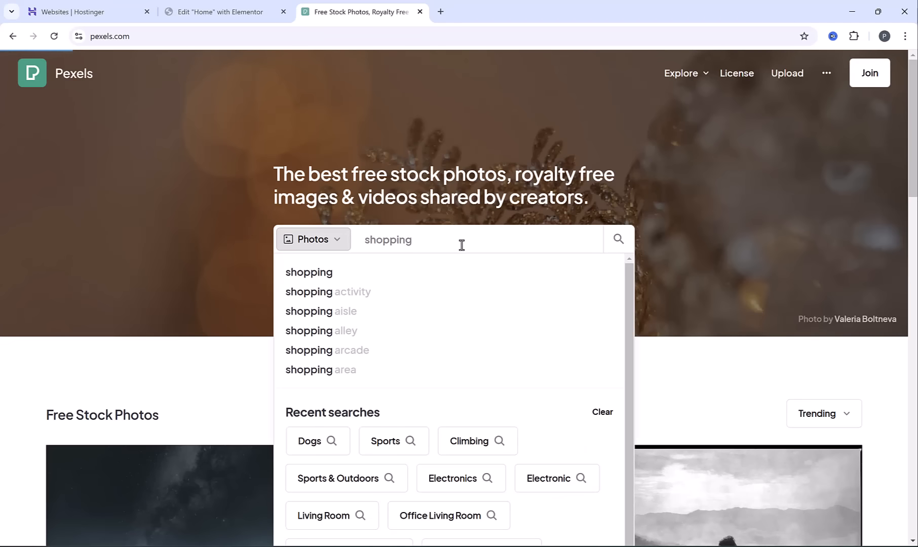
key("Return")
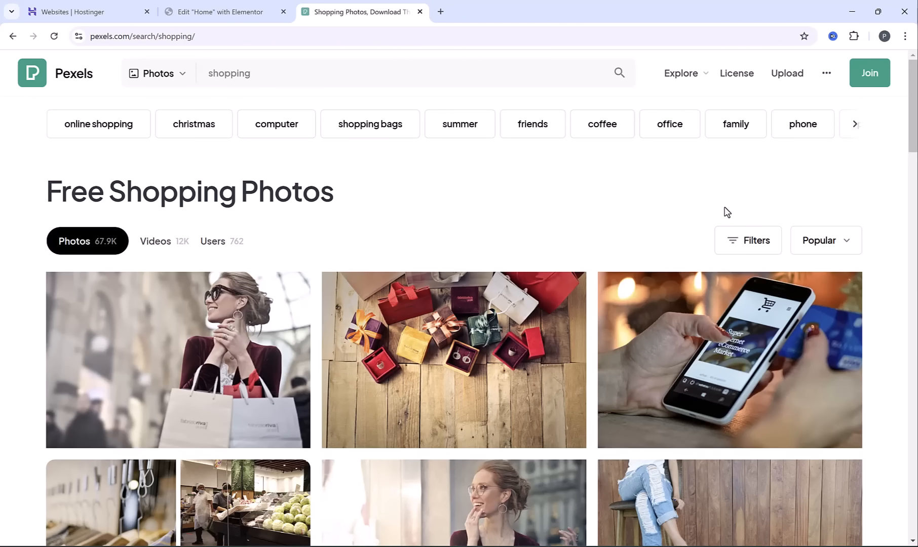
left_click(741, 240)
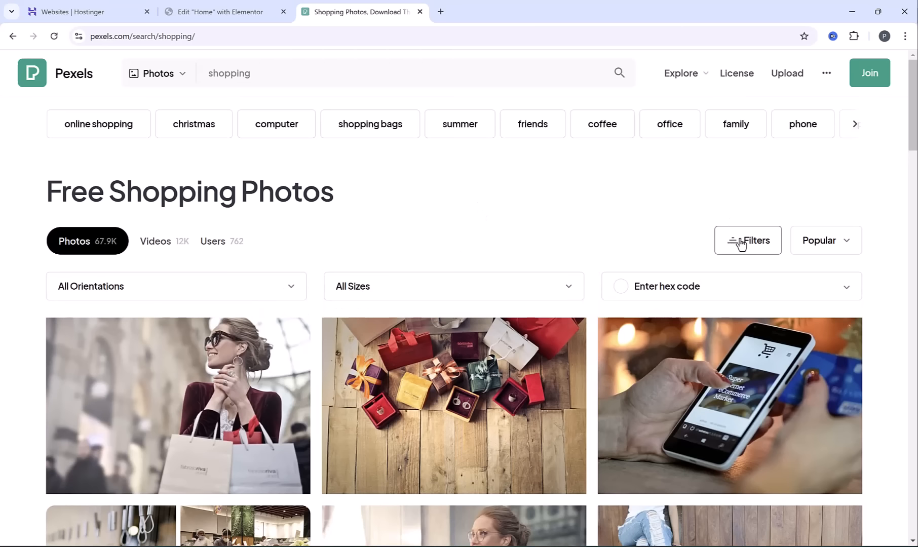
left_click(124, 299)
left_click(131, 355)
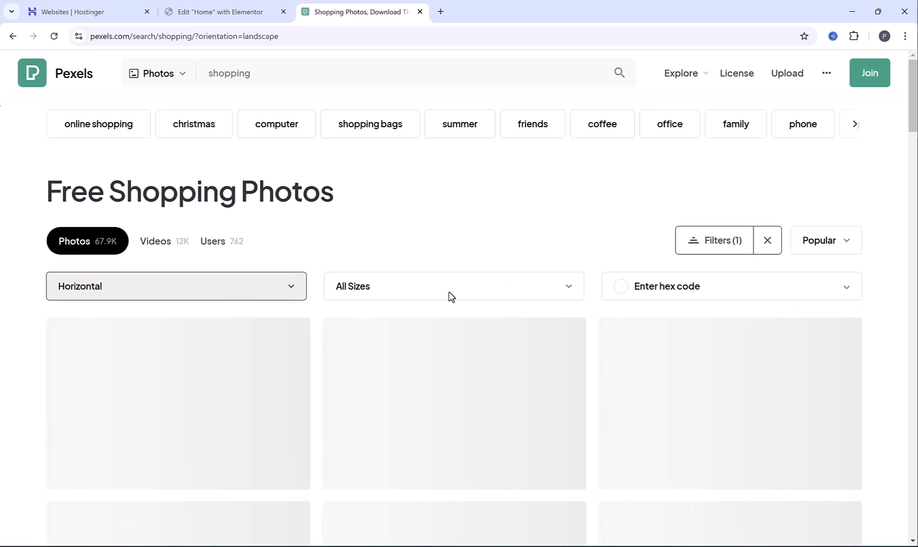
Browse the shopping photos and download the one of a woman holding shopping bags at 1920 by 1280 pixels
scroll(479, 233, "down", 5)
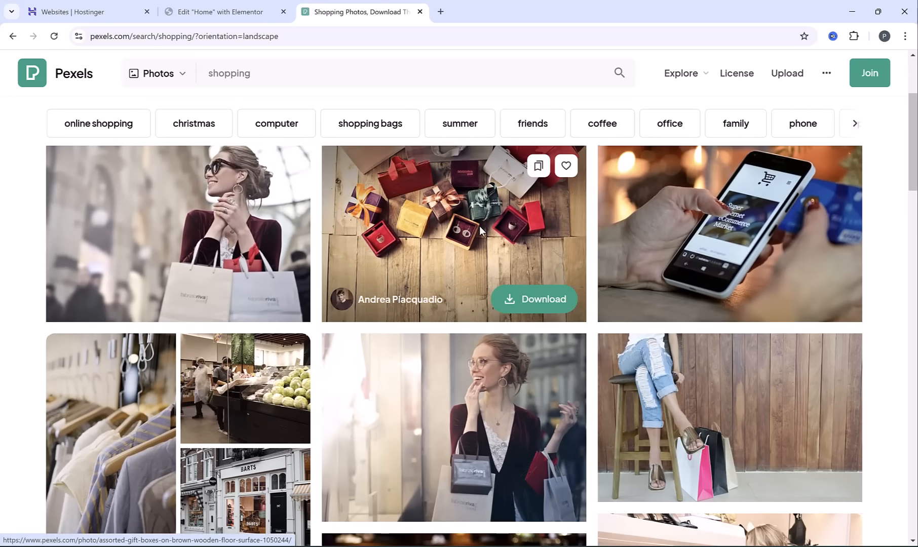
scroll(482, 235, "down", 4)
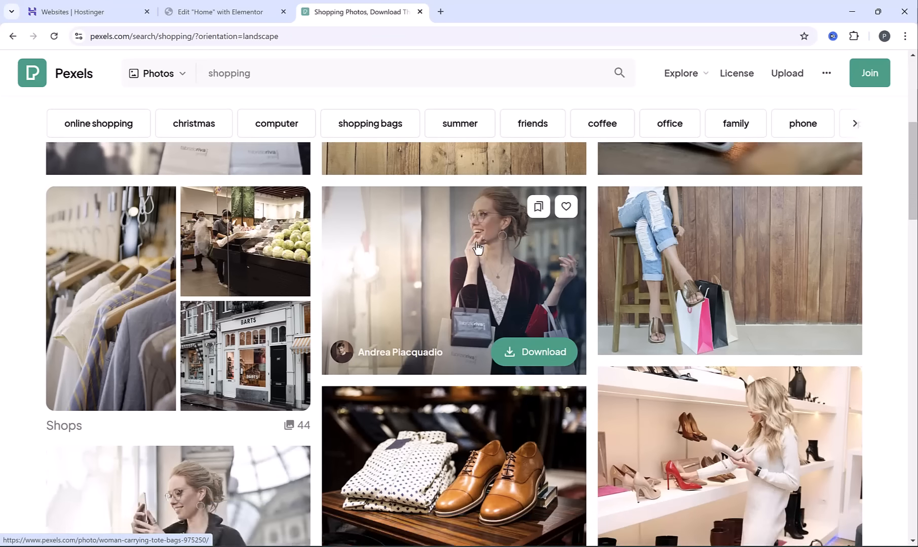
scroll(480, 241, "down", 8)
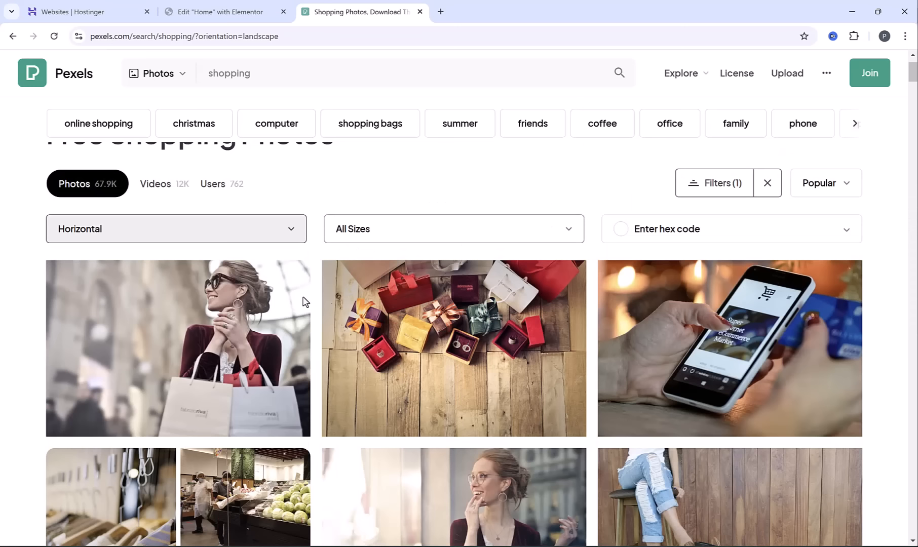
left_click(197, 328)
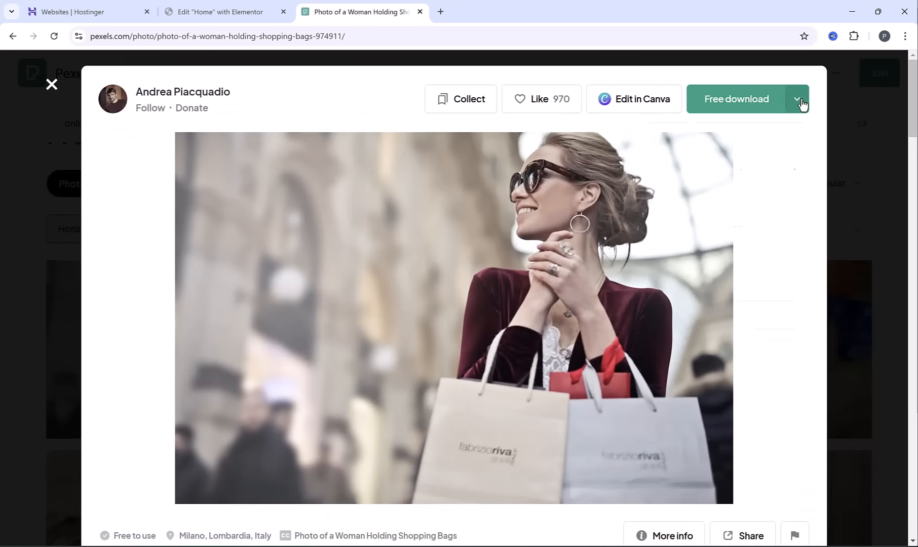
left_click(797, 106)
left_click(693, 204)
left_click(723, 371)
Back in Elementor, upload the downloaded shopping photo and set it as the hero container's background image
left_click(234, 6)
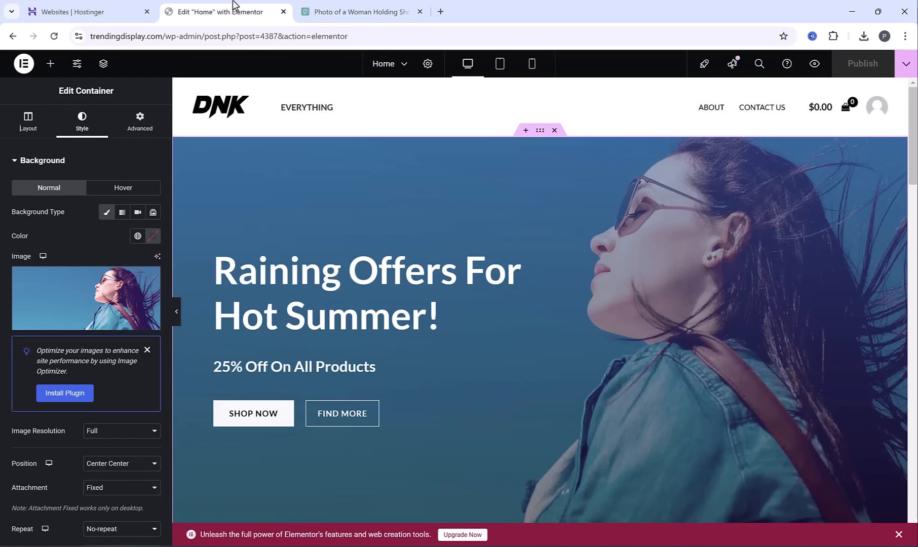
mouse_move(54, 278)
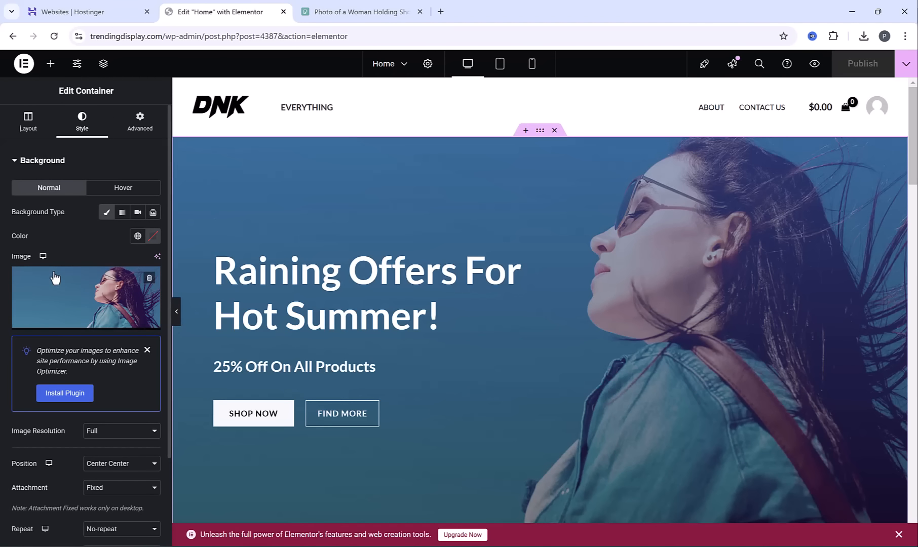
left_click(80, 285)
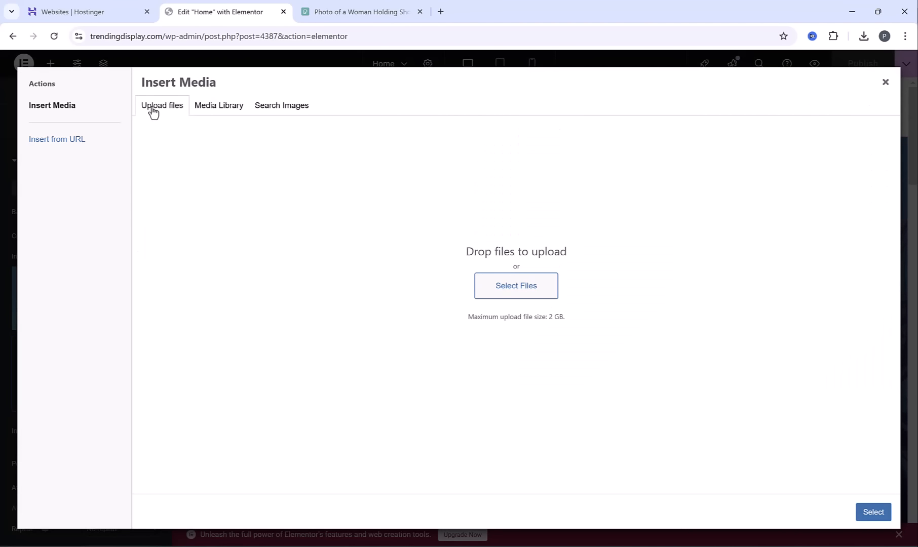
left_click(508, 289)
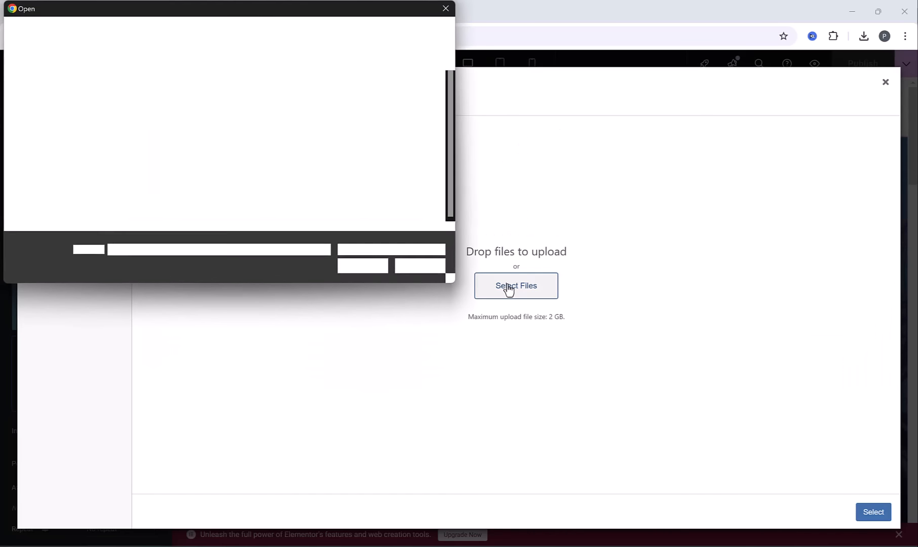
double_click(196, 187)
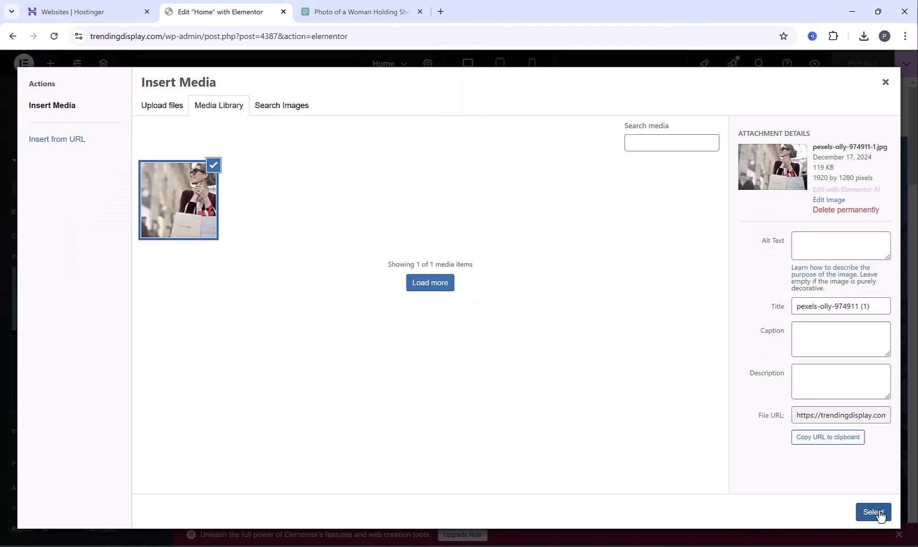
left_click(874, 512)
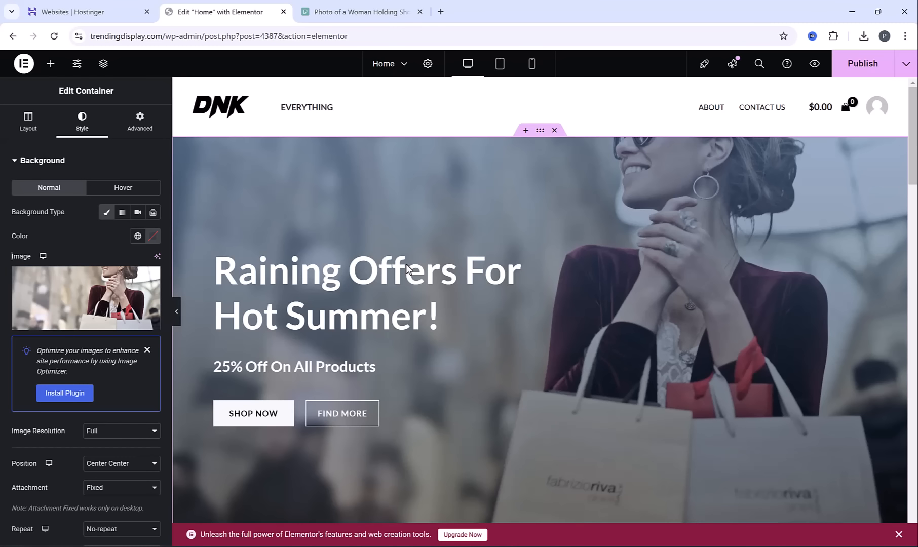
Change the hero container's background overlay to a classic black fill with an opacity of 0.48
scroll(137, 279, "down", 4)
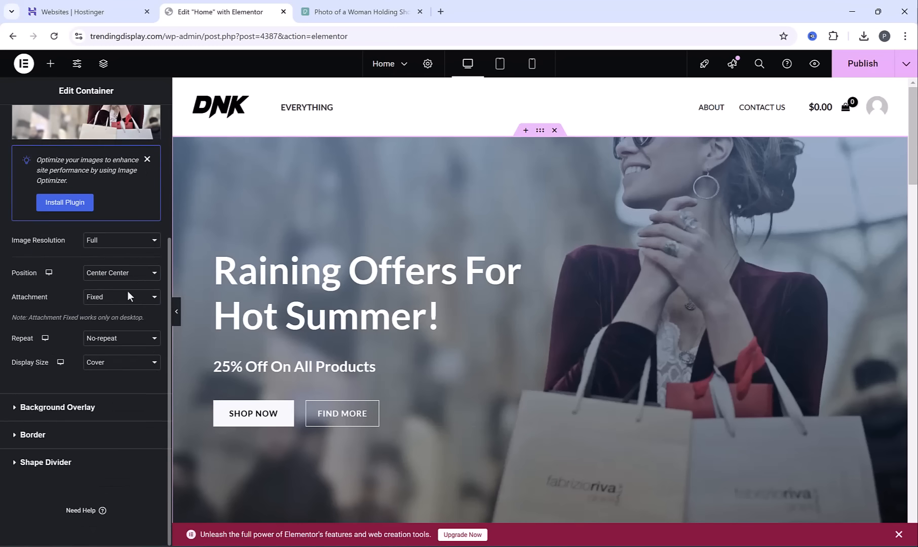
left_click(68, 410)
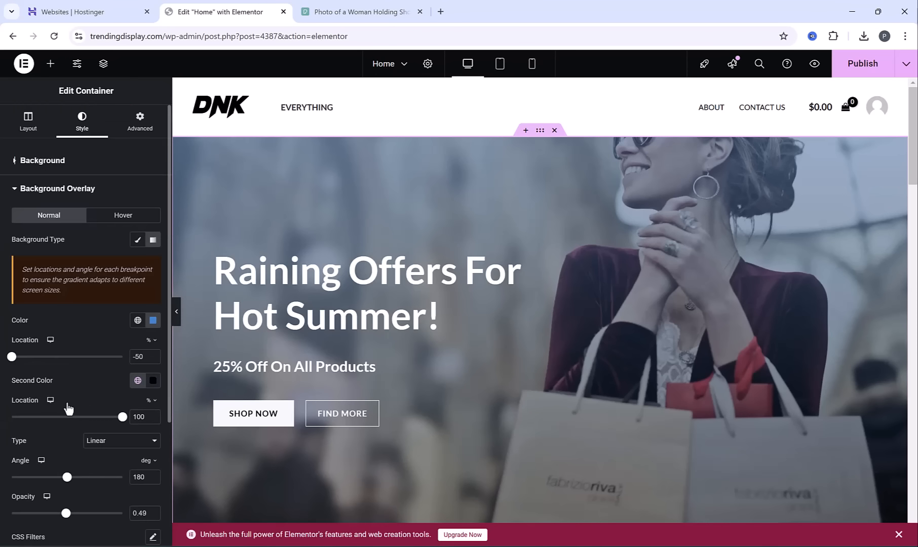
left_click(138, 240)
left_click(153, 263)
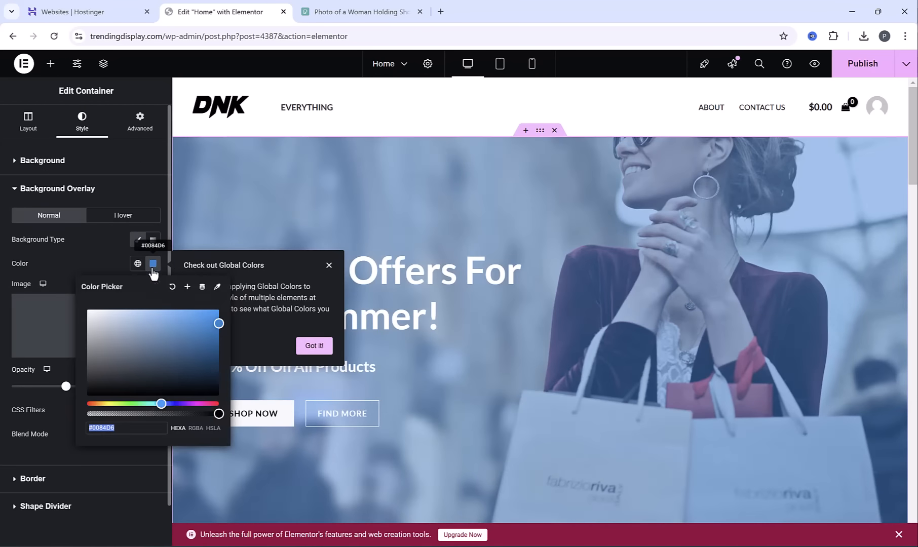
left_click_drag(176, 375, 73, 394)
left_click(69, 408)
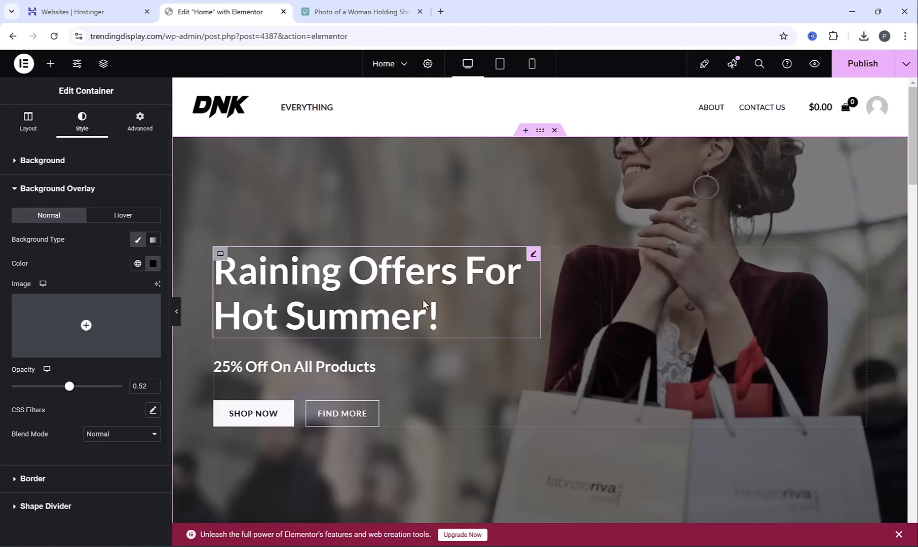
left_click_drag(70, 387, 65, 387)
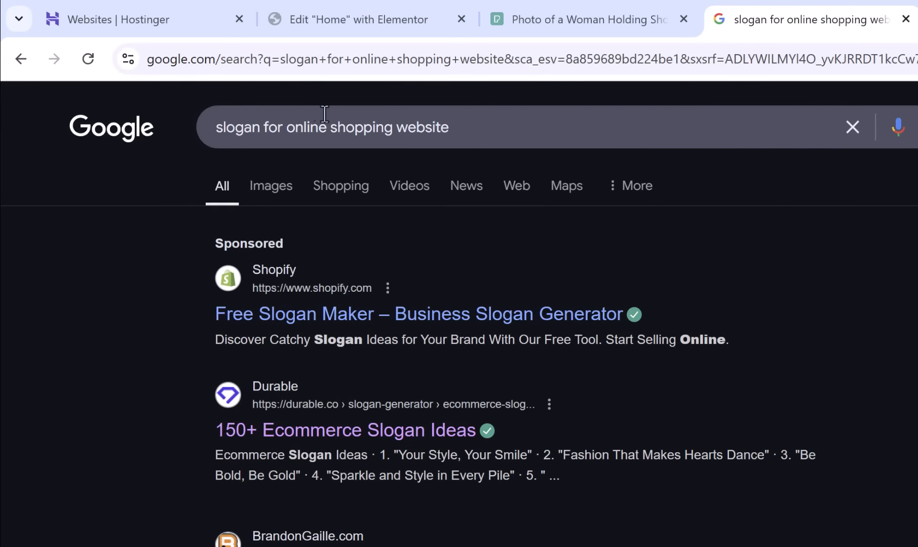
From the Google results, open the list of 125 catchy shopping slogans and copy "Favorite brands and hottest trends"
scroll(737, 348, "down", 2)
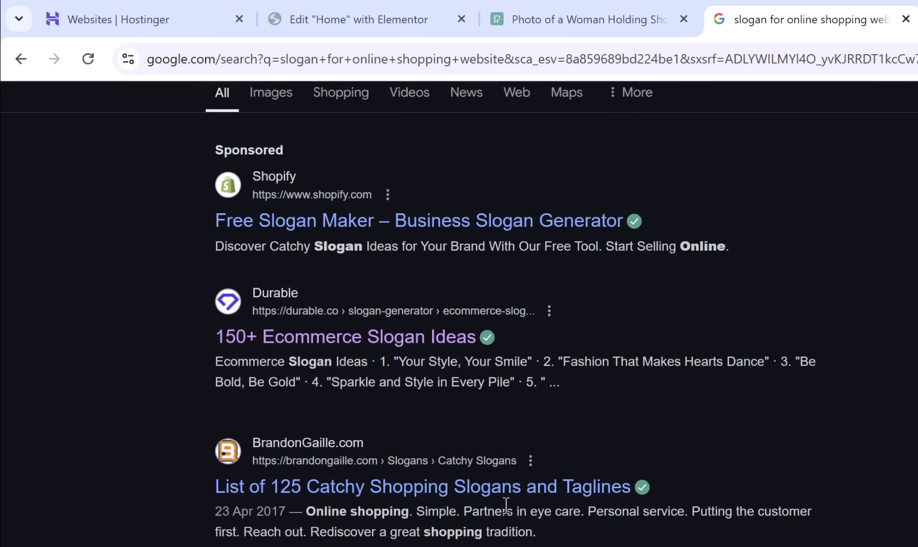
left_click(471, 491)
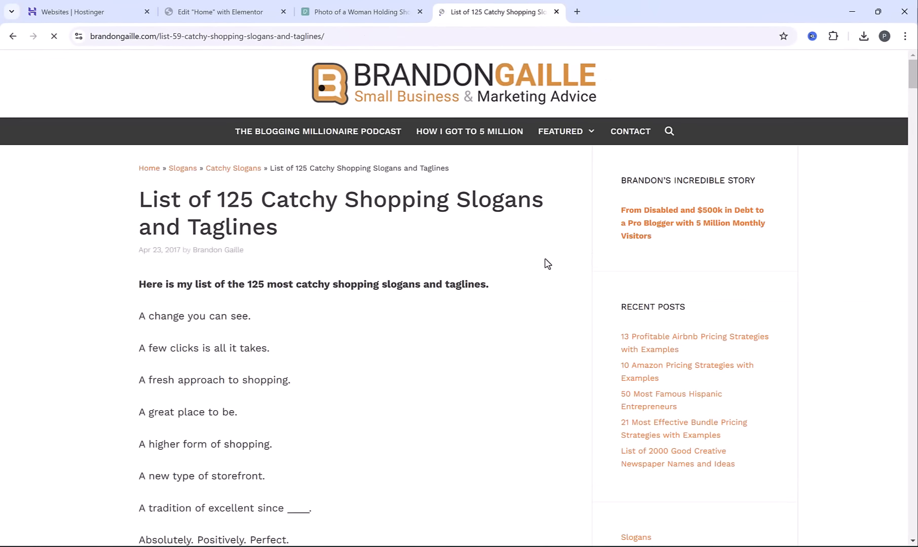
scroll(141, 230, "down", 15)
left_click_drag(138, 230, 316, 230)
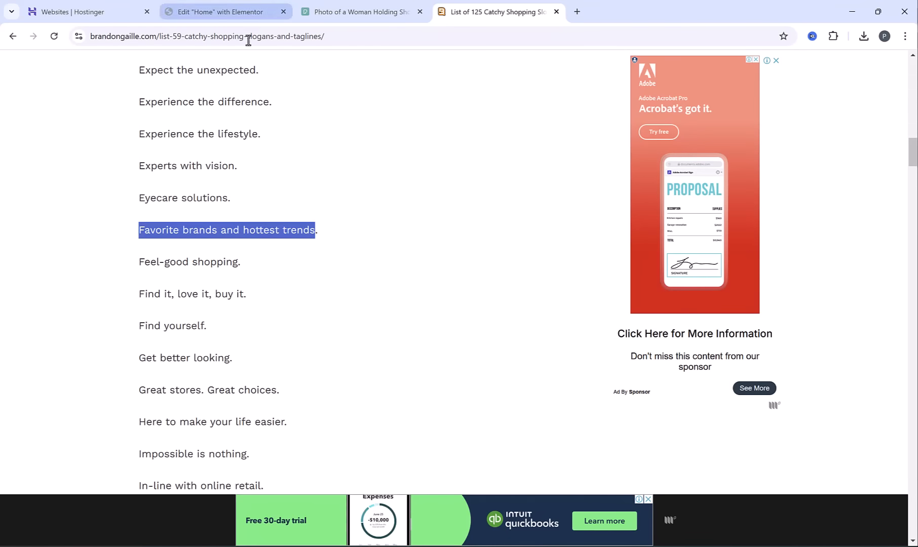
Return to Elementor and replace the hero heading's text with "Favorite Brands & Hottest Trends!"
left_click(205, 10)
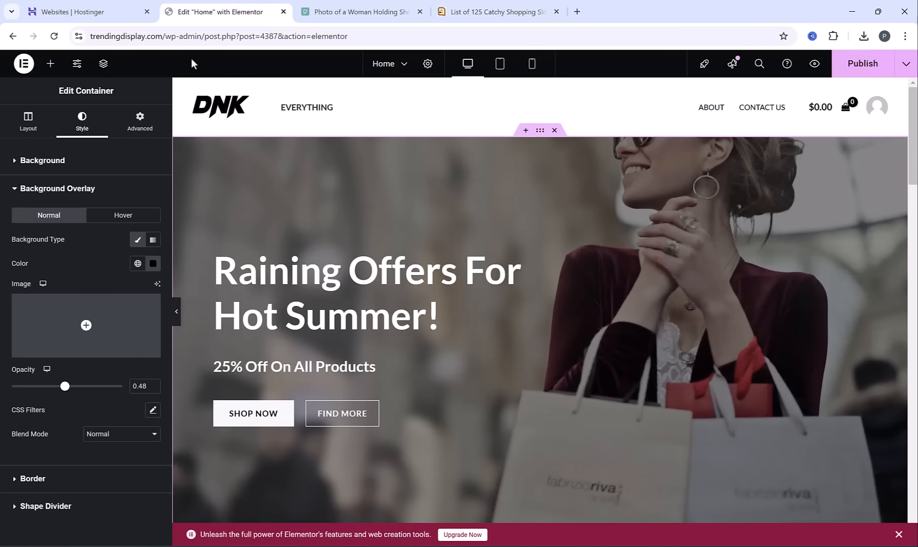
left_click(395, 283)
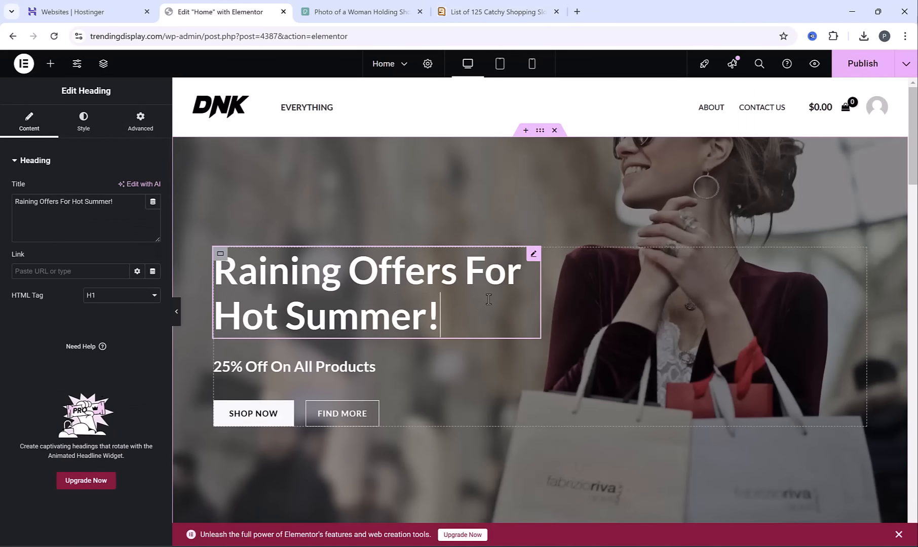
key("BackSpace")
left_click_drag(145, 206, 1, 228)
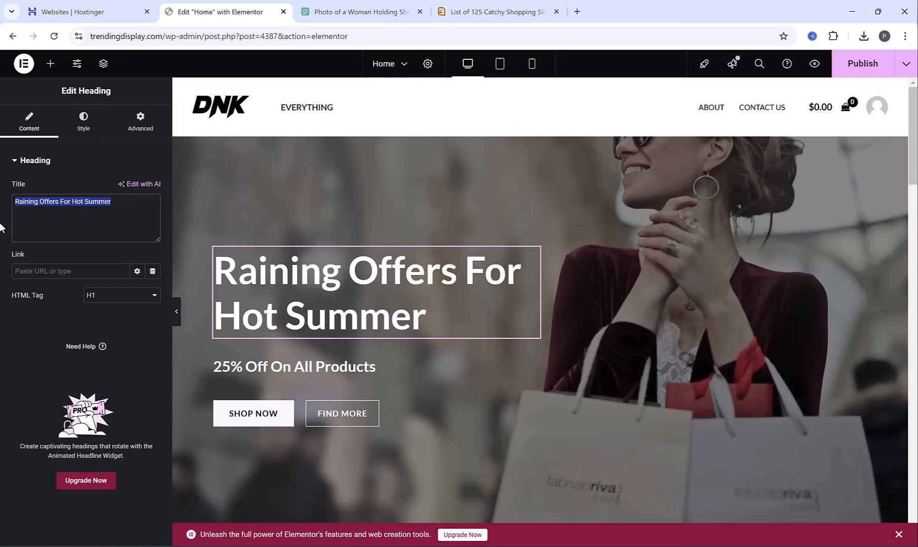
key("BackSpace")
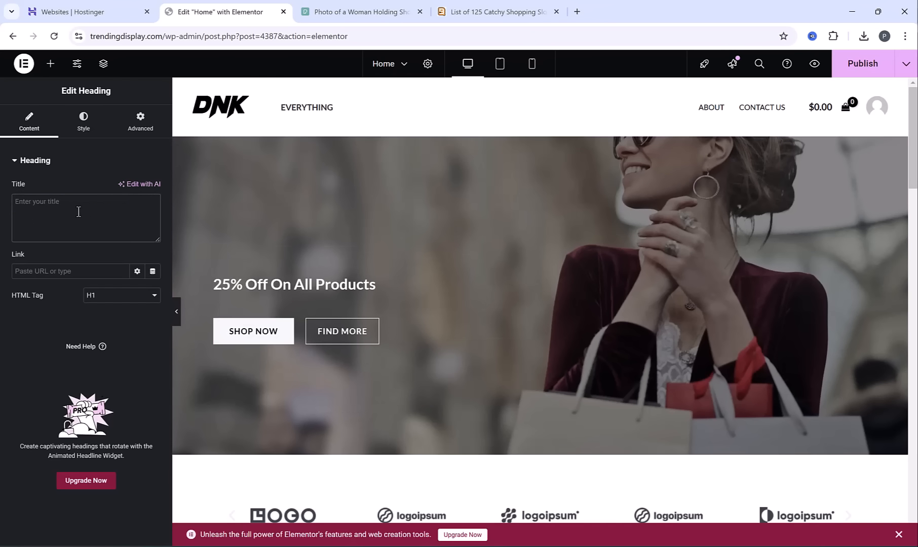
type("Favorite Brands & Hottest Trends!")
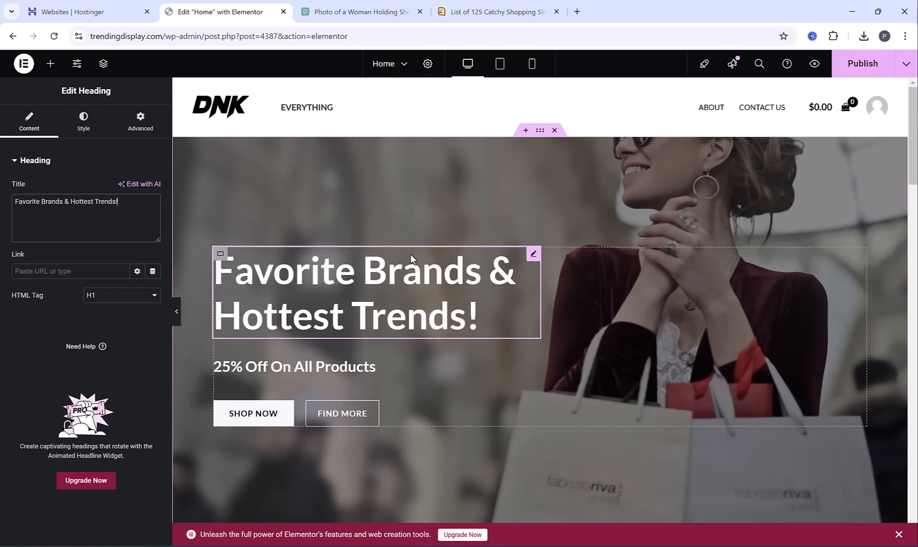
Replace the hero subheading's text with "Exclusive Discounts On All Products"
left_click(262, 369)
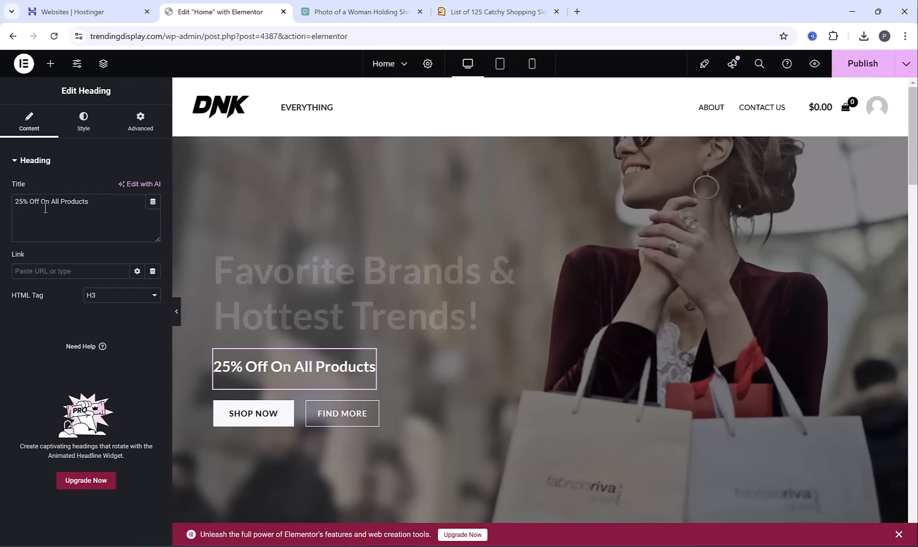
left_click_drag(29, 208, 2, 209)
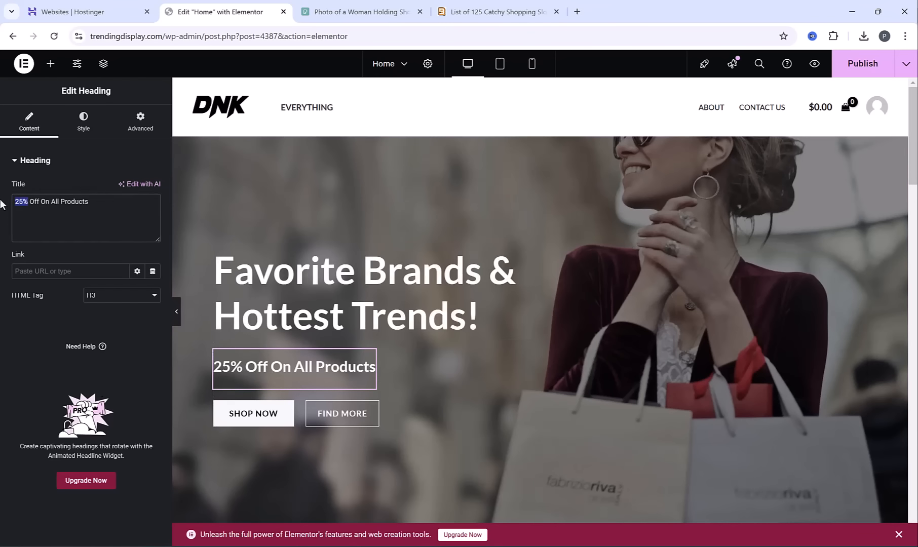
type("Exlusive")
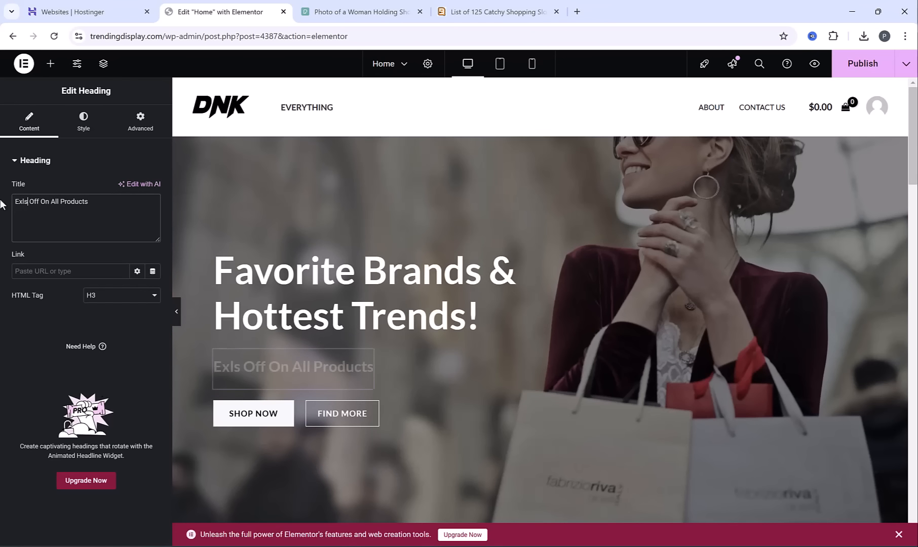
key("BackSpace")
key("BackSpace")
key("BackSpace")
key("BackSpace")
key("BackSpace")
key("BackSpace")
type("clusive Disocunts")
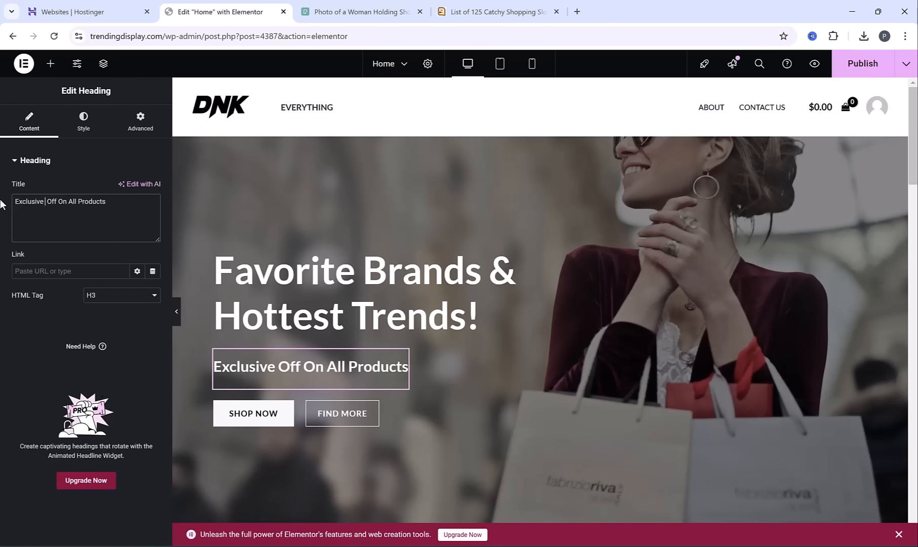
right_click(49, 201)
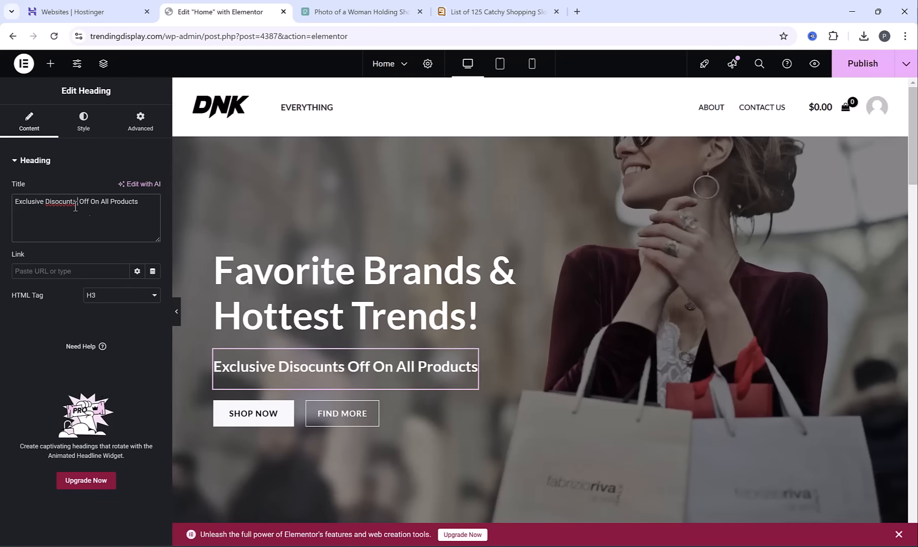
left_click(76, 205)
double_click(83, 201)
key("BackSpace")
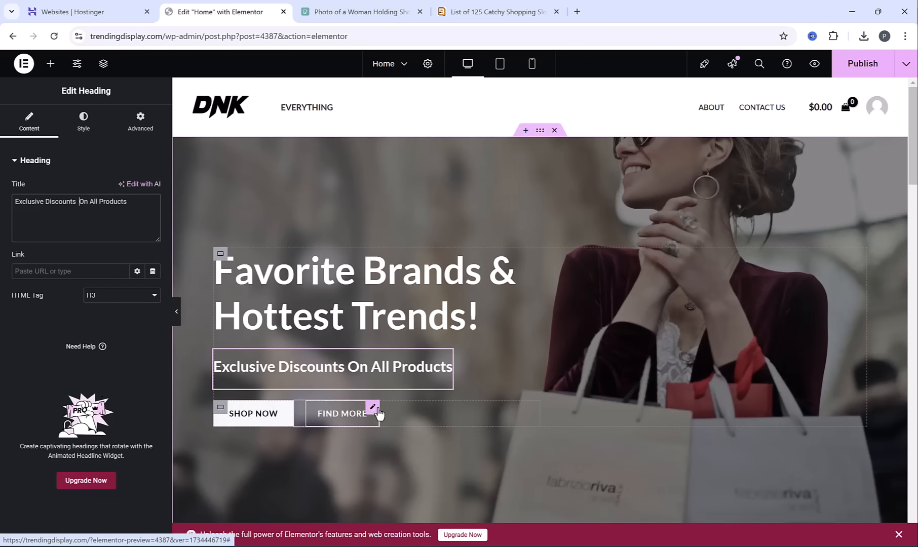
Delete the "Find More" button from the hero section
left_click(339, 424)
right_click(335, 420)
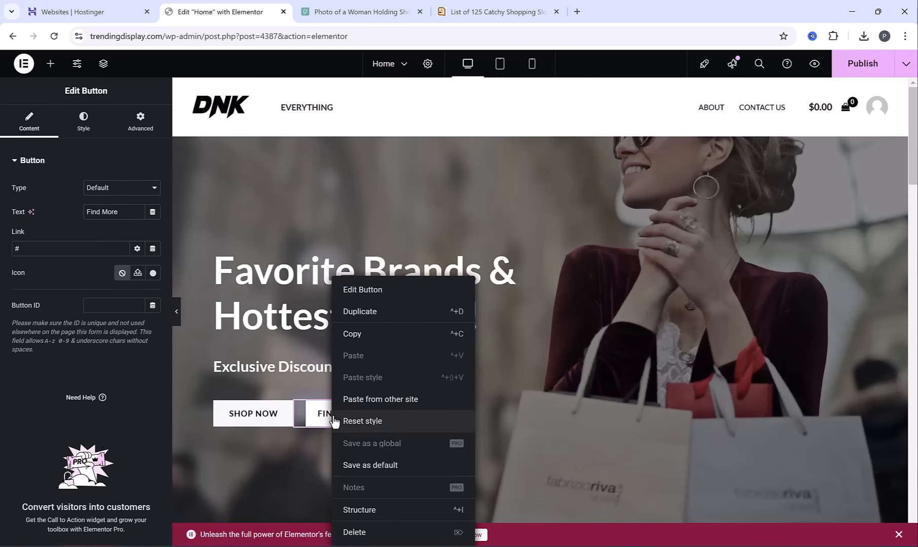
left_click(381, 532)
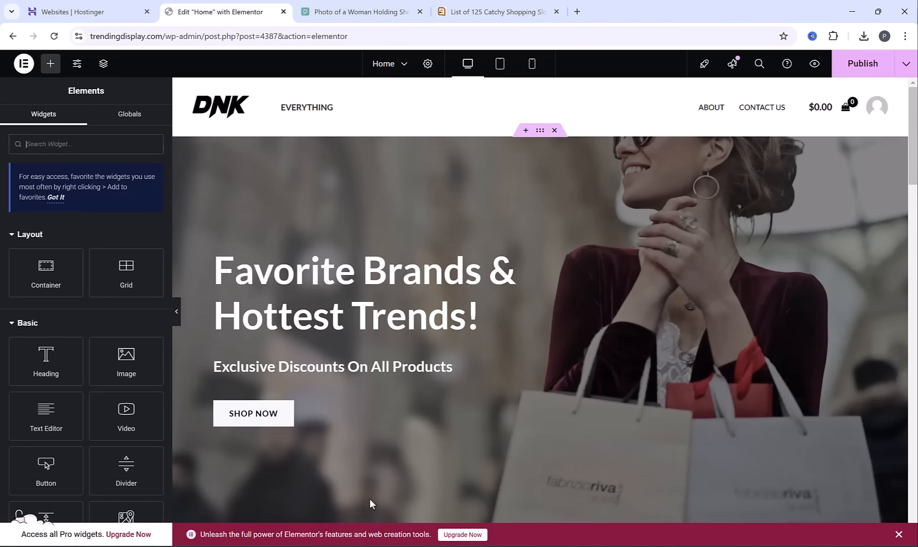
Open the hero's "Shop Now" button for editing and review its text setting
left_click(247, 414)
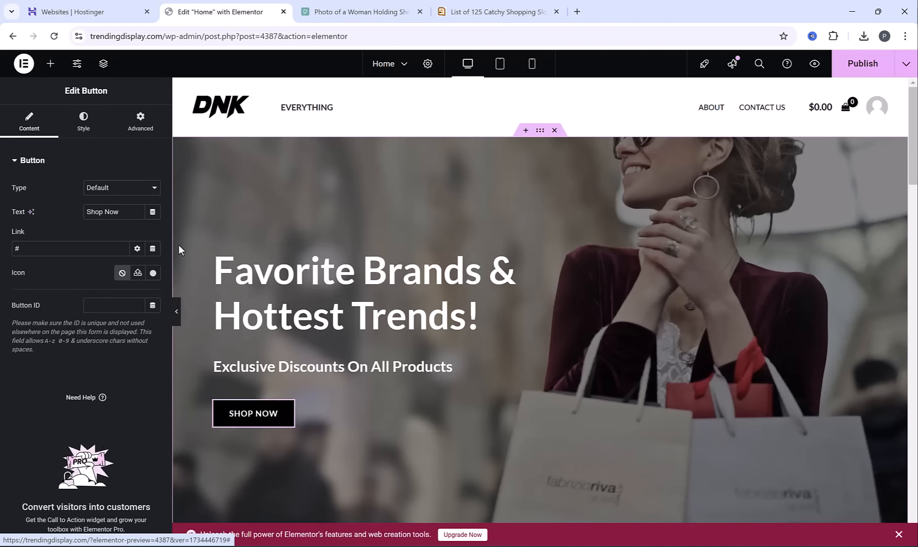
left_click_drag(118, 211, 86, 208)
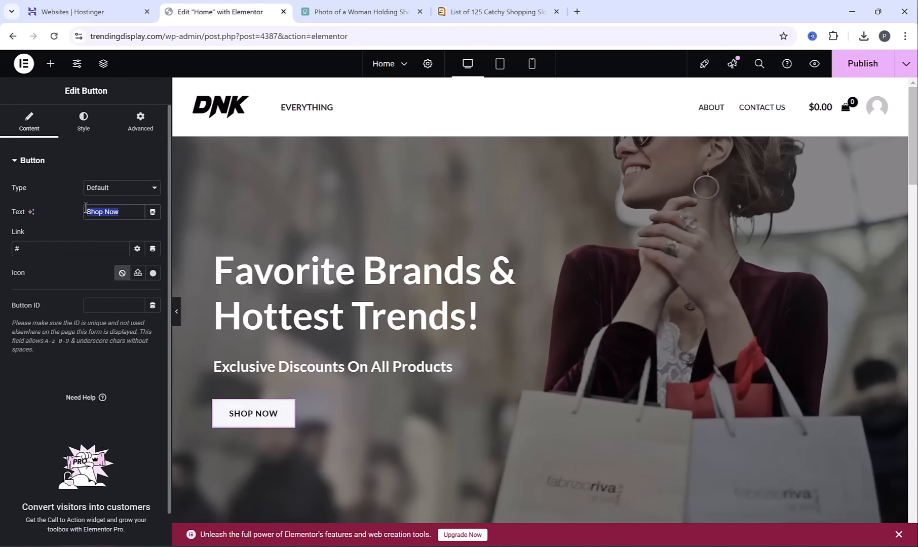
left_click(245, 415)
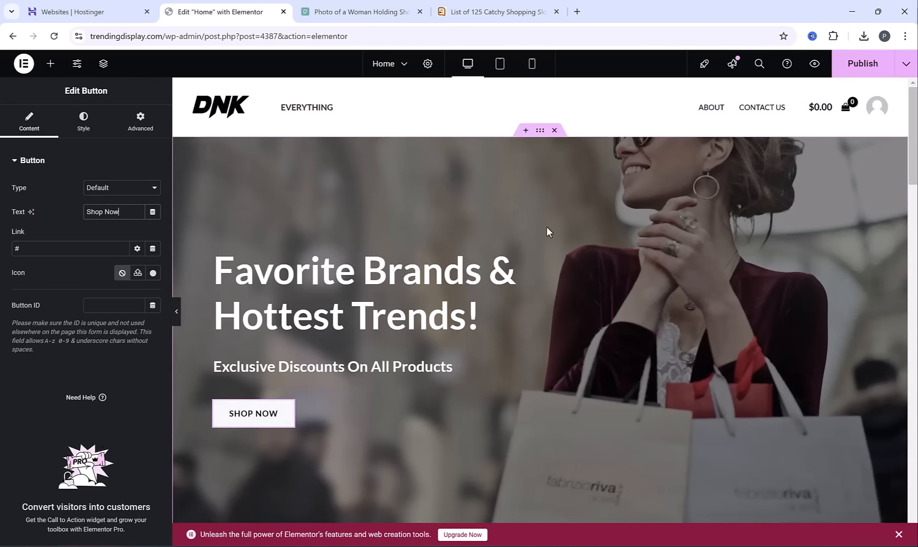
scroll(543, 231, "down", 1)
scroll(533, 229, "up", 1)
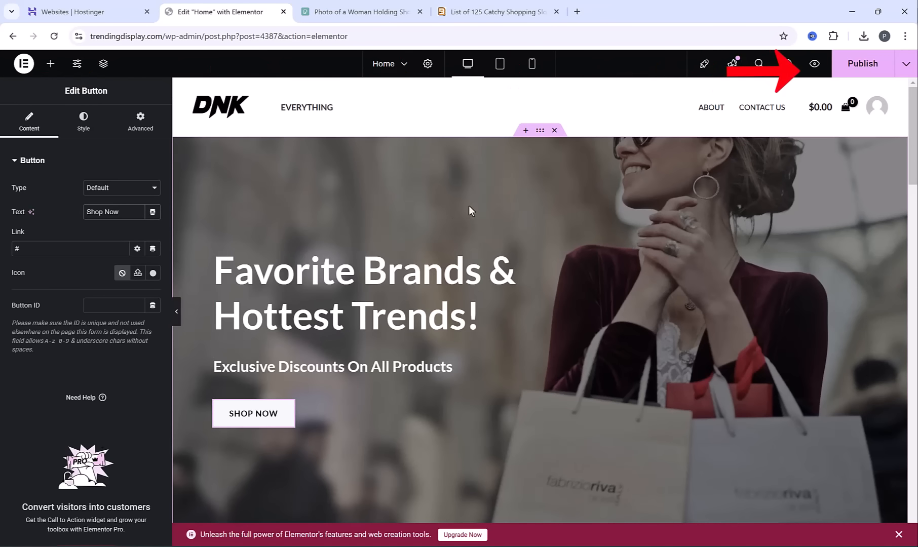
Publish the home page and preview the hero section on the site
left_click(852, 71)
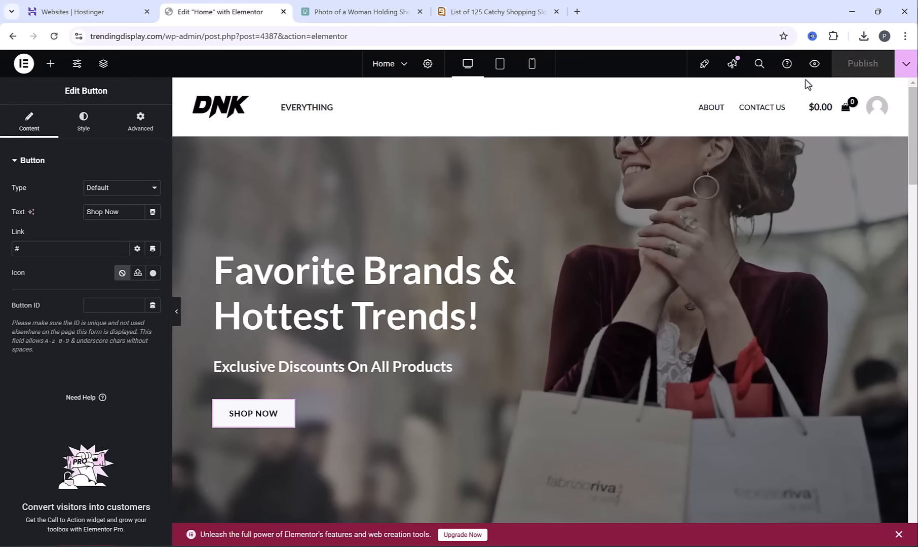
left_click(815, 65)
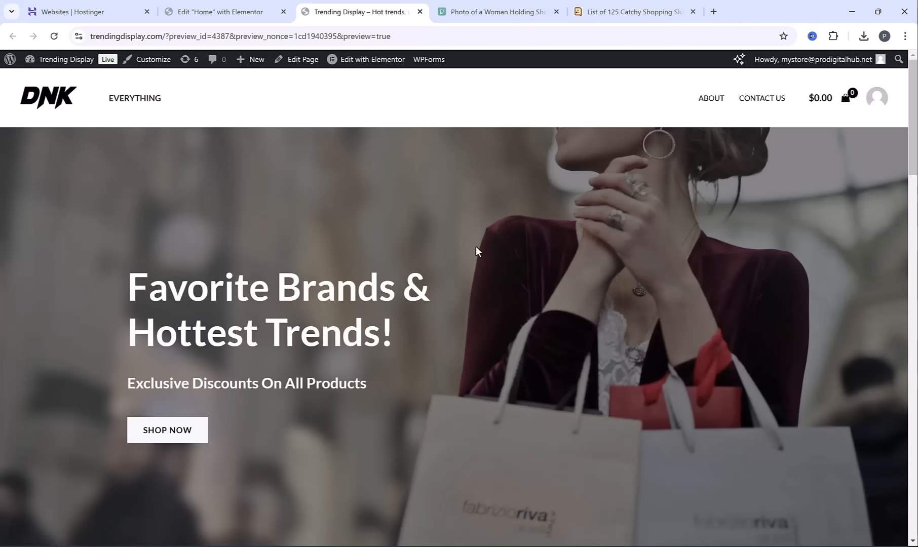
scroll(476, 246, "down", 3)
scroll(477, 246, "up", 3)
Return to Elementor and set the hero container's background image position to Top Center
left_click(207, 9)
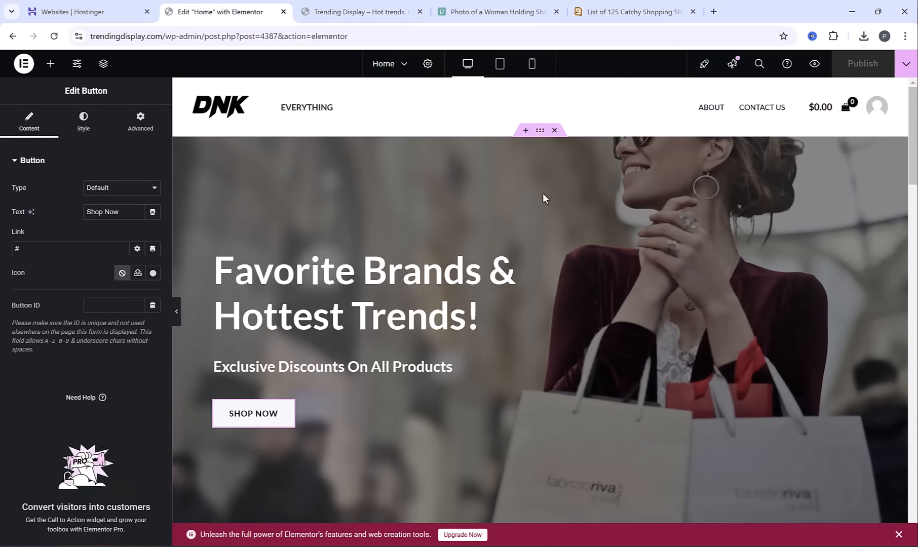
left_click(540, 130)
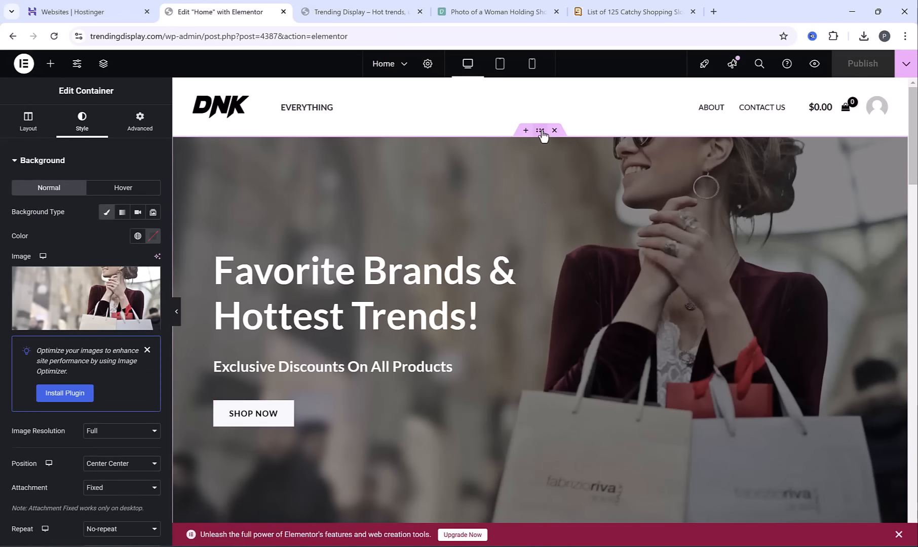
scroll(107, 287, "down", 2)
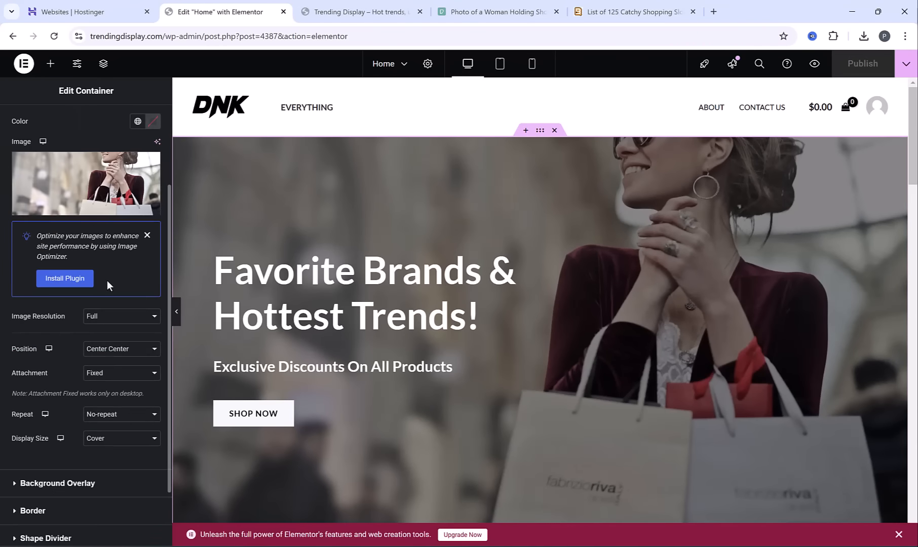
left_click(145, 354)
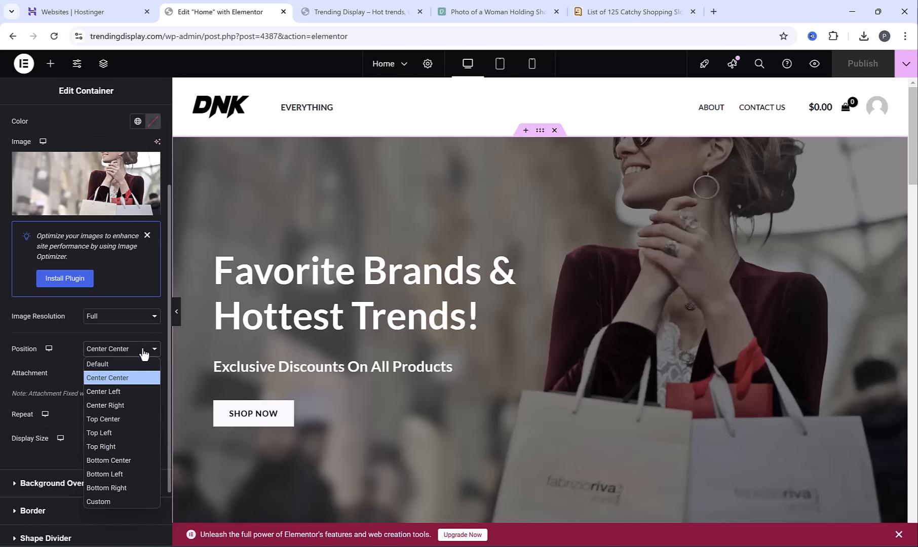
left_click(129, 416)
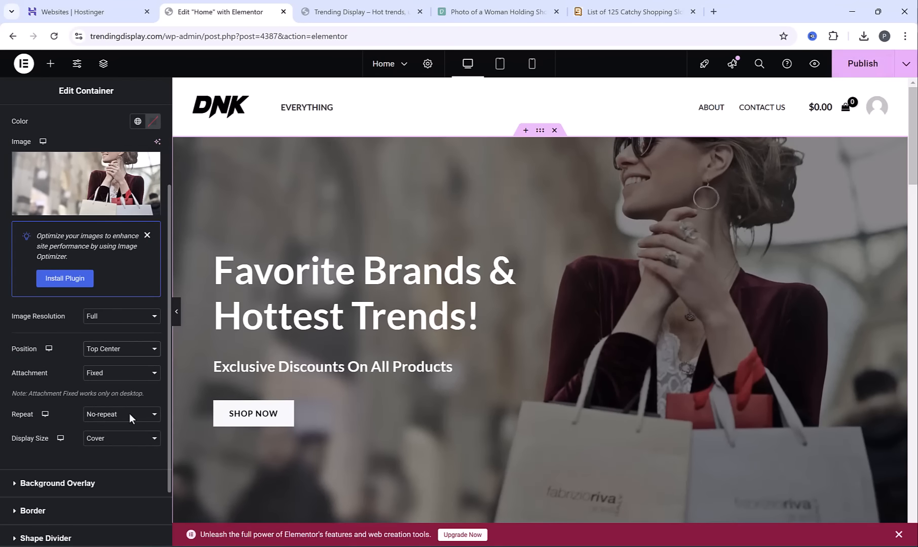
Publish the repositioned hero background and check it in the page preview
left_click(863, 64)
left_click(814, 63)
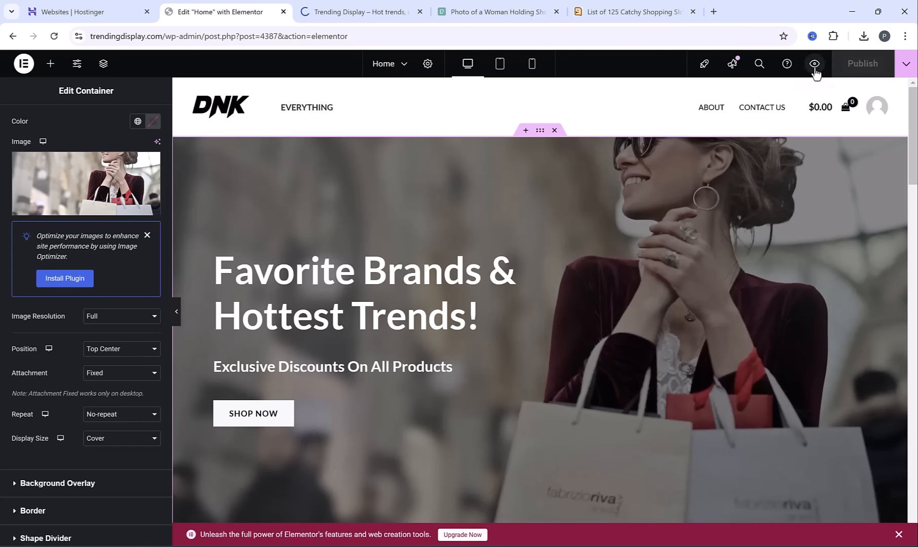
scroll(502, 242, "down", 3)
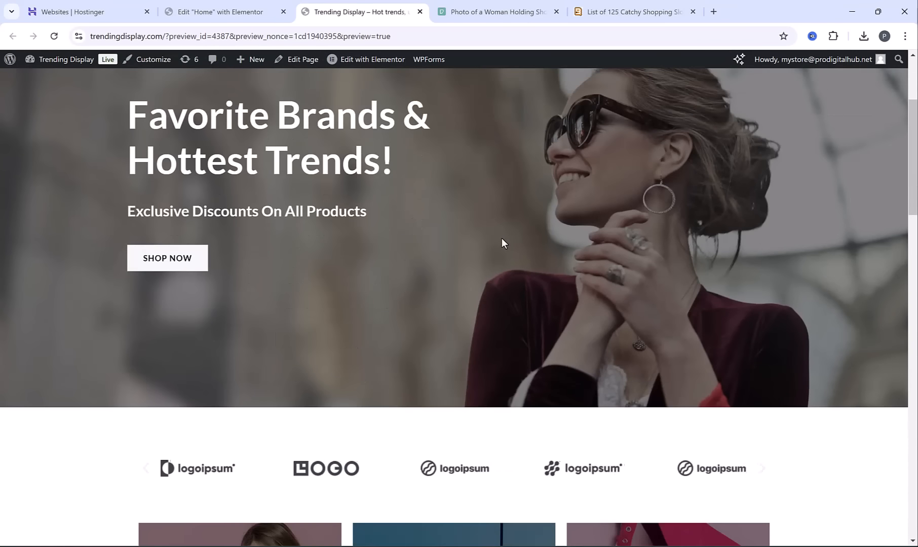
scroll(501, 238, "up", 4)
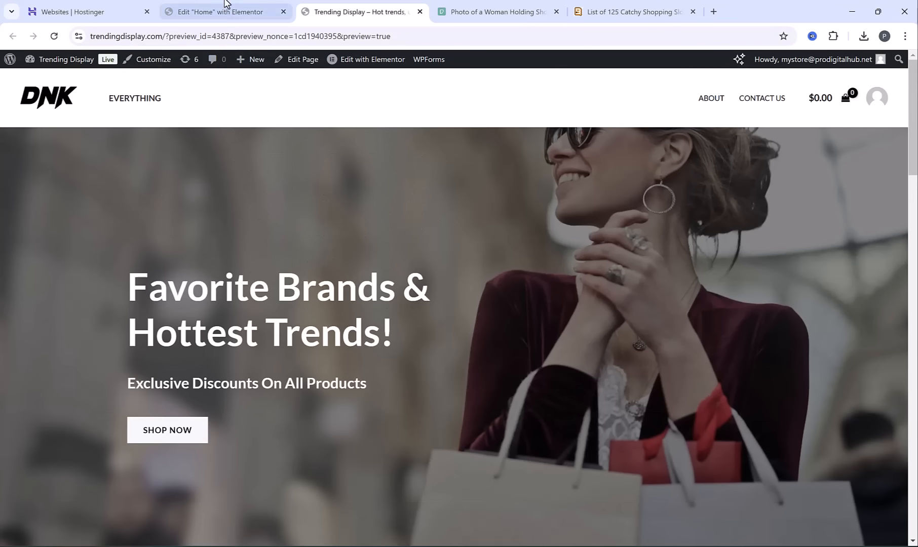
Back in Elementor, delete the brand logo and promotional card sections between the hero and Featured Products
left_click(224, 11)
scroll(608, 215, "down", 5)
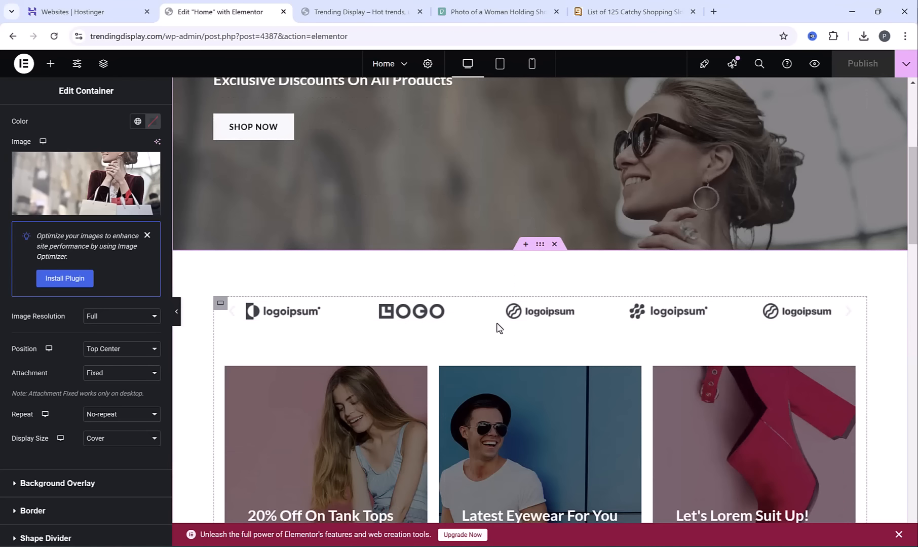
left_click(555, 245)
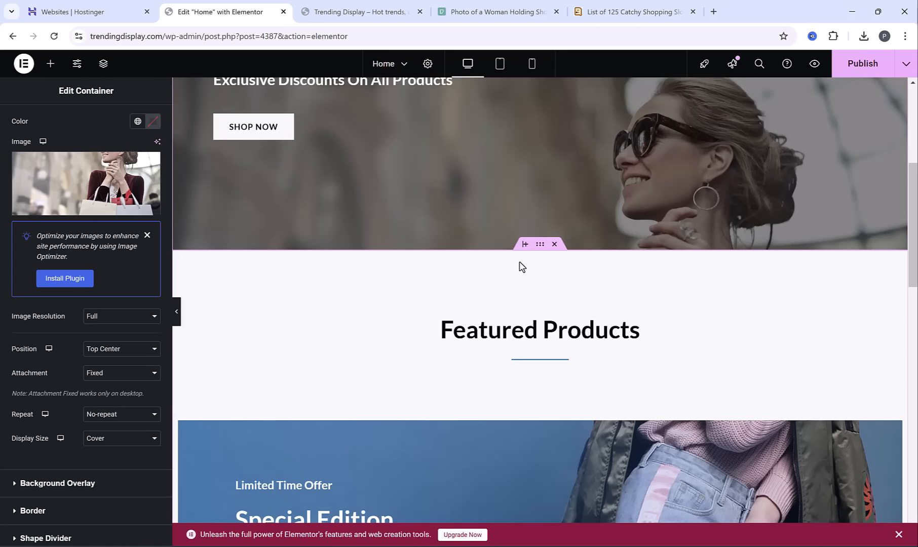
Add a two-column Flexbox container below the hero and duplicate its second column to make three columns
left_click(525, 246)
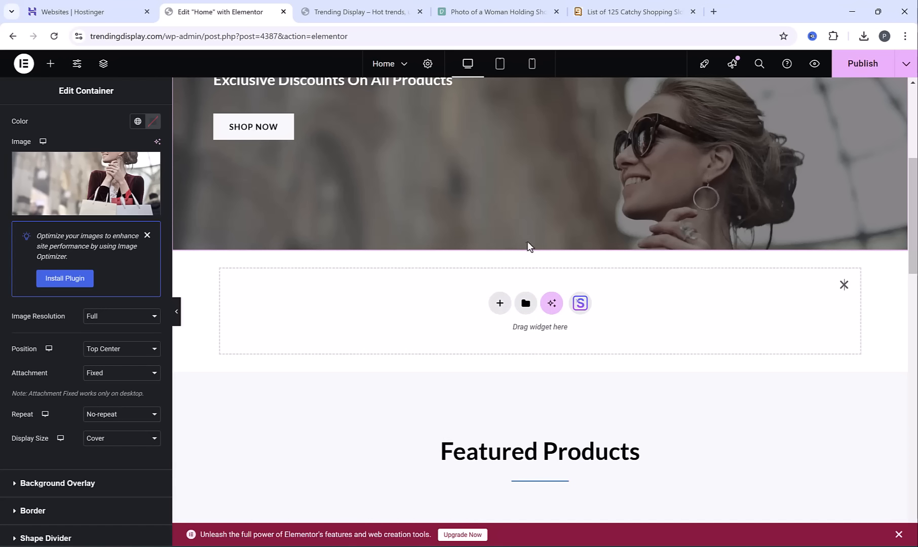
left_click(500, 305)
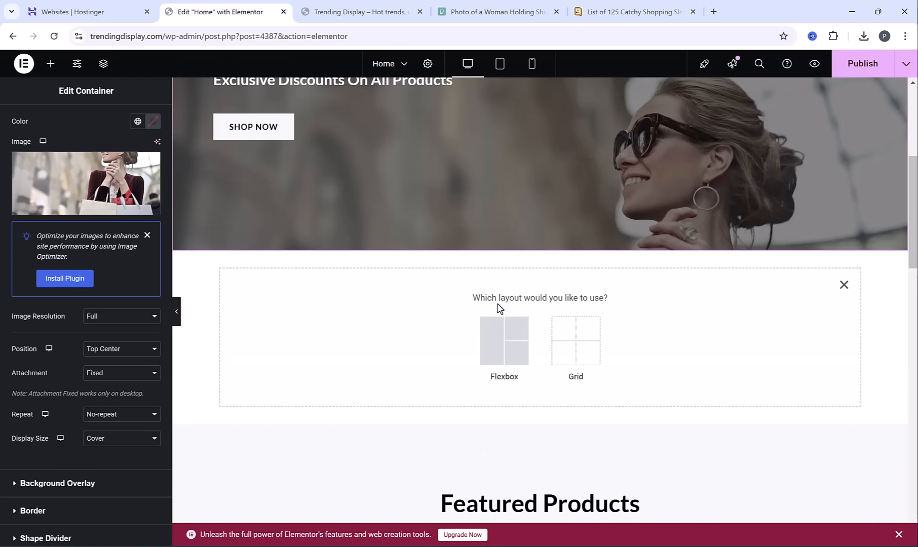
left_click(508, 347)
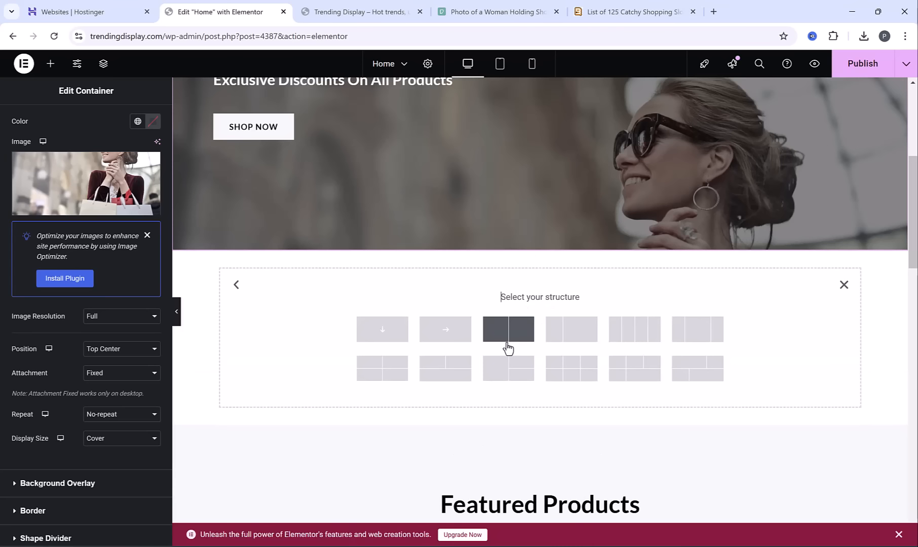
left_click(504, 334)
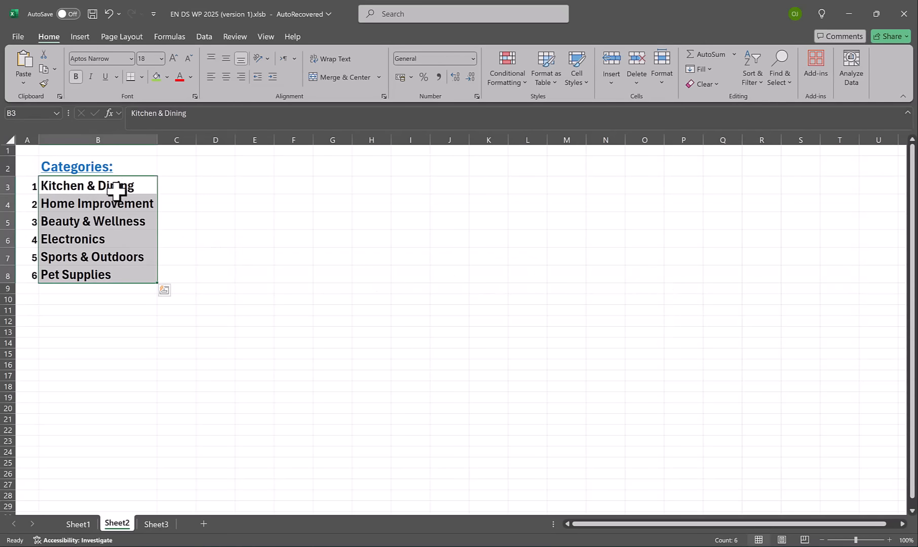
left_click_drag(117, 188, 117, 287)
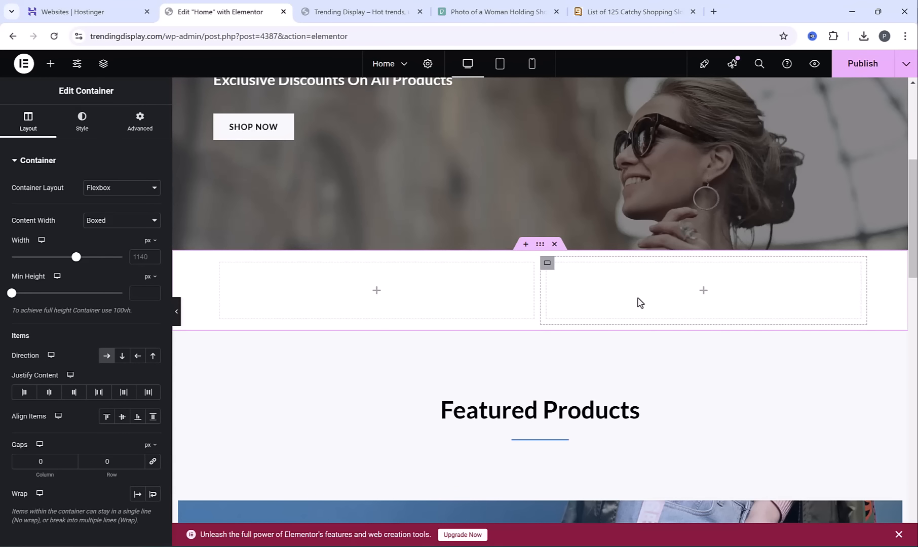
right_click(548, 267)
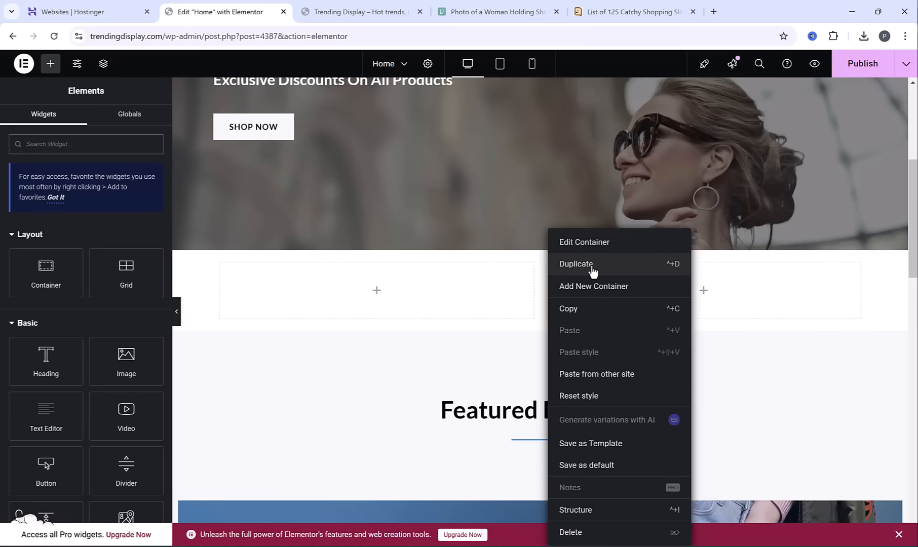
left_click(576, 264)
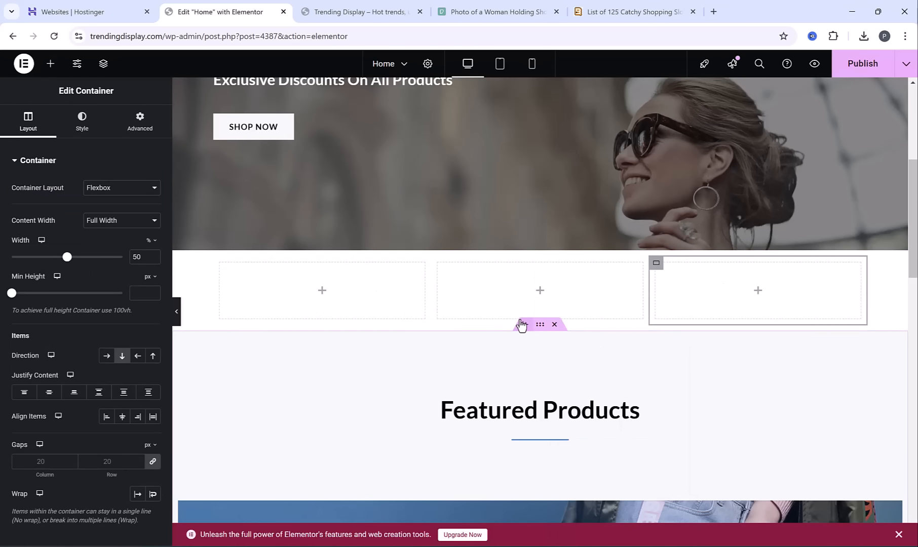
Add another two-column Flexbox container under the three-column row and duplicate its second column for a matching three-column row
left_click(522, 325)
left_click(498, 381)
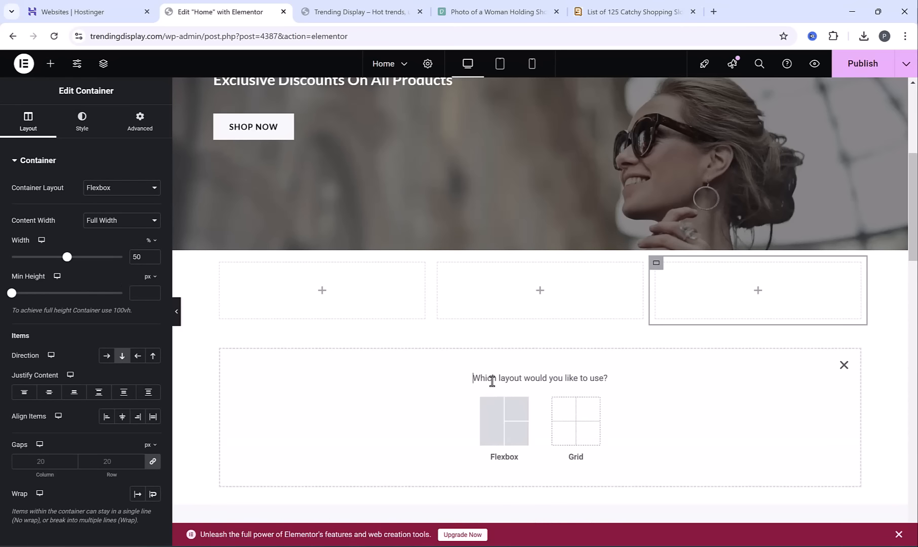
left_click(498, 418)
left_click(520, 412)
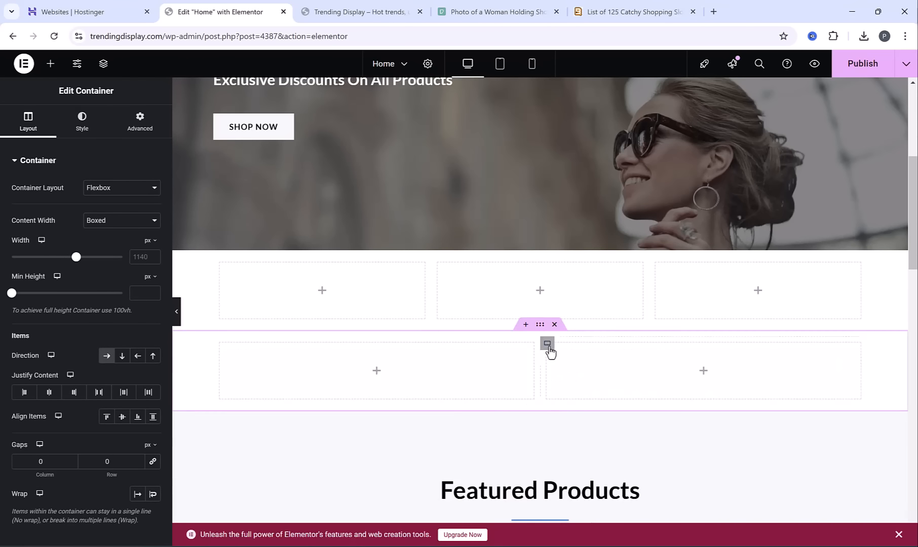
right_click(550, 354)
left_click(591, 271)
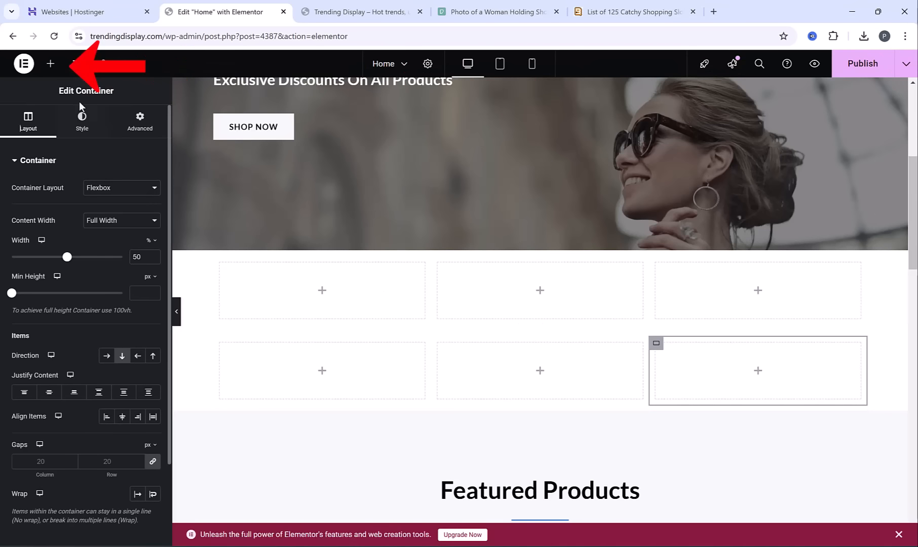
Add an Image widget with a Heading widget below it to the first column of the upper three-column row
left_click(50, 64)
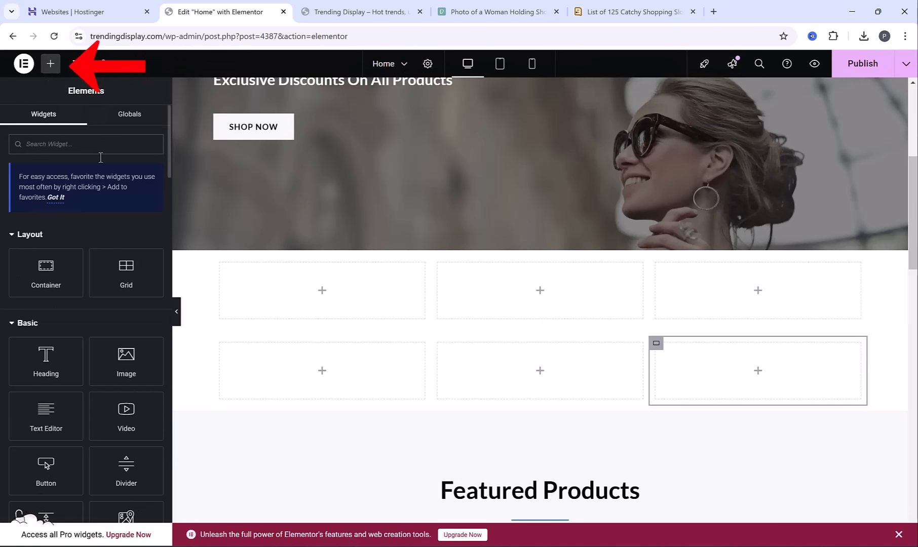
scroll(97, 272, "down", 1)
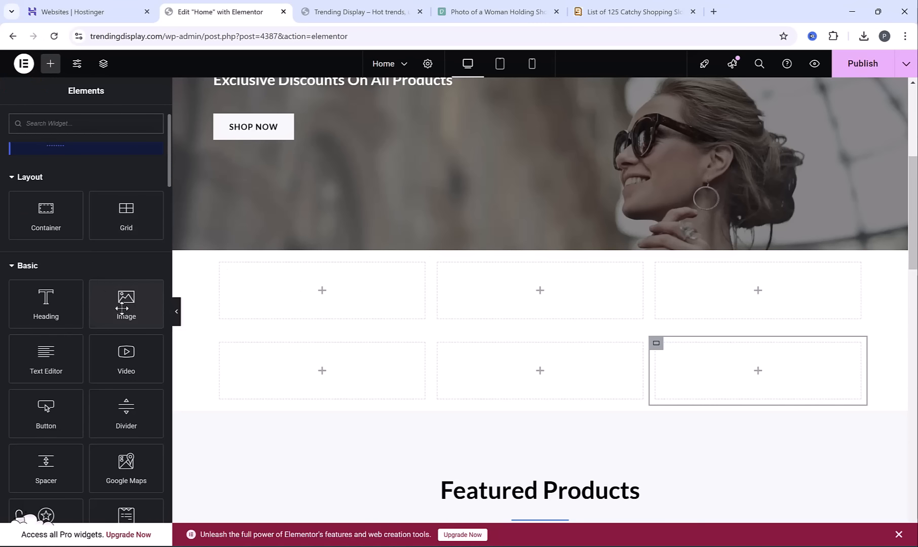
left_click_drag(132, 309, 302, 287)
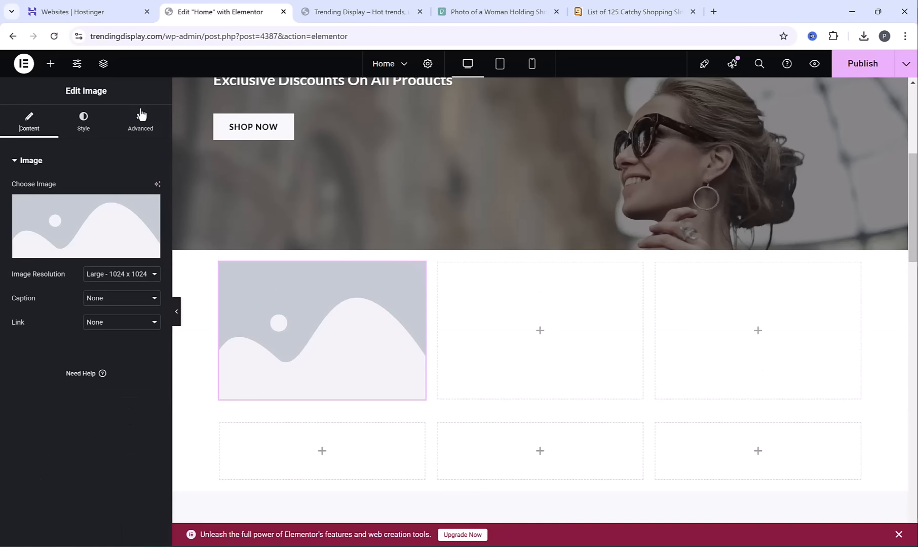
left_click(50, 63)
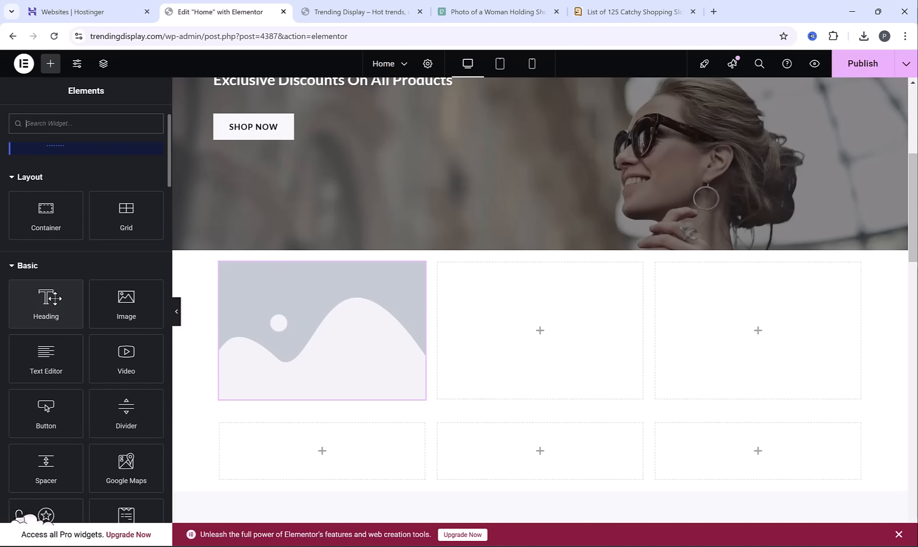
left_click_drag(49, 298, 306, 392)
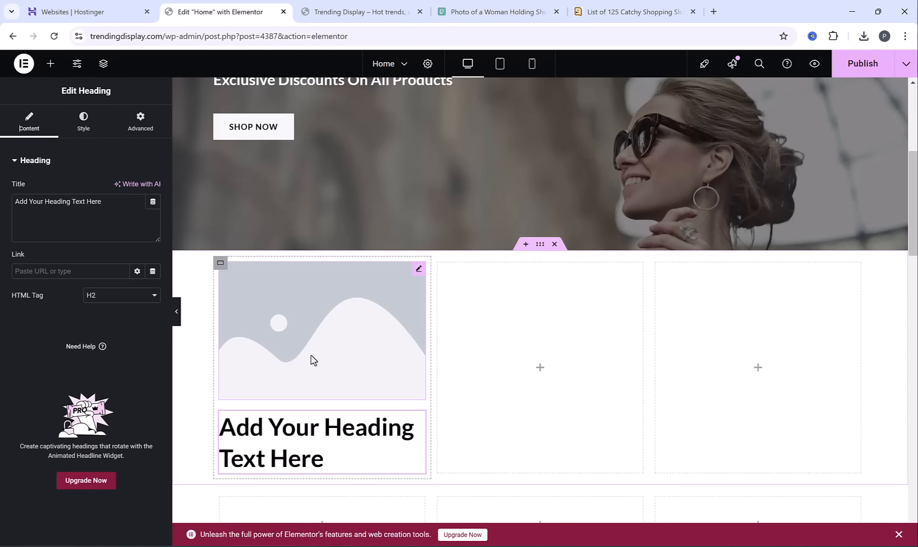
Copy the category name Kitchen & Dining from the Excel list and paste it over the new heading's placeholder text in Elementor
key("alt+Tab")
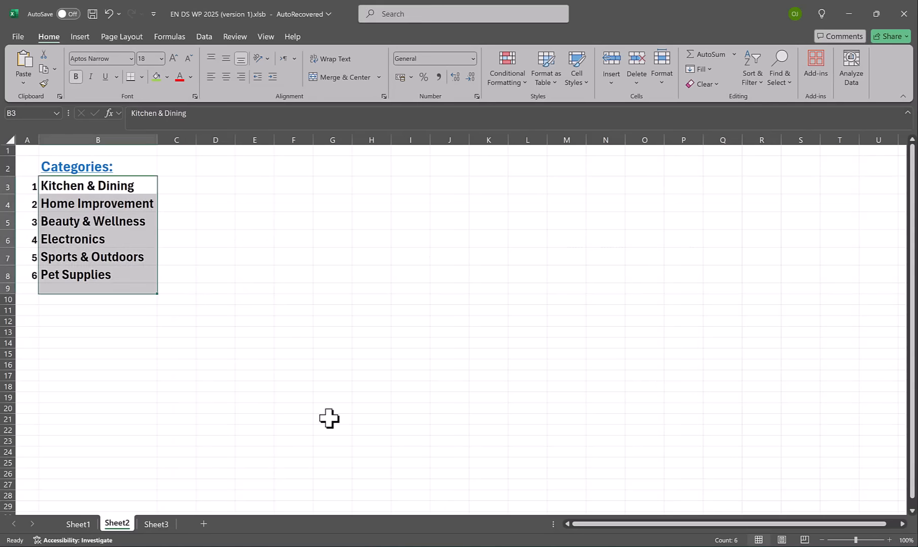
left_click(76, 186)
double_click(76, 186)
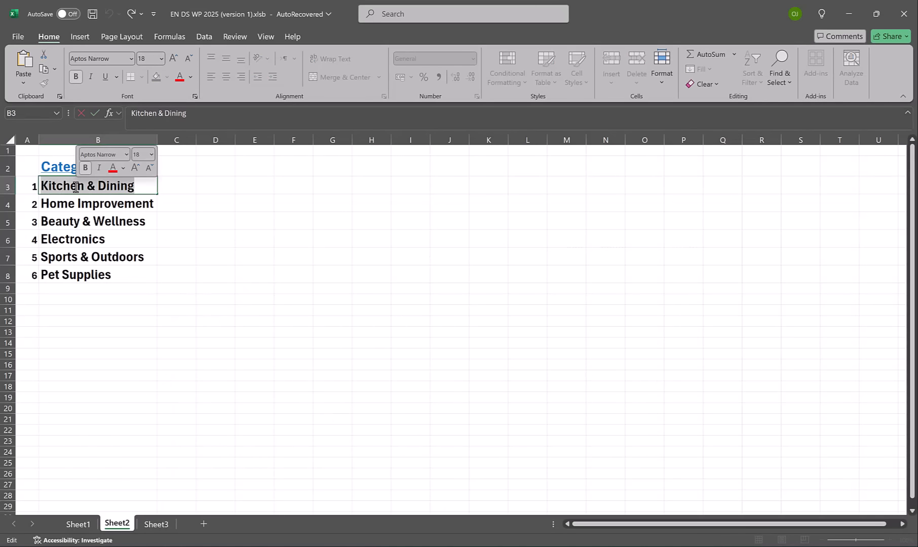
key("alt+Tab")
triple_click(333, 441)
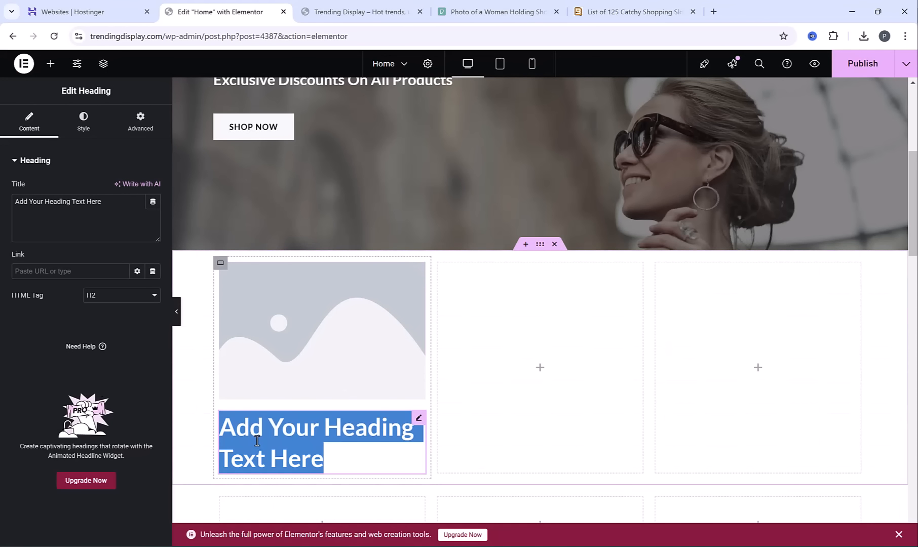
type("Kitchen & Dining")
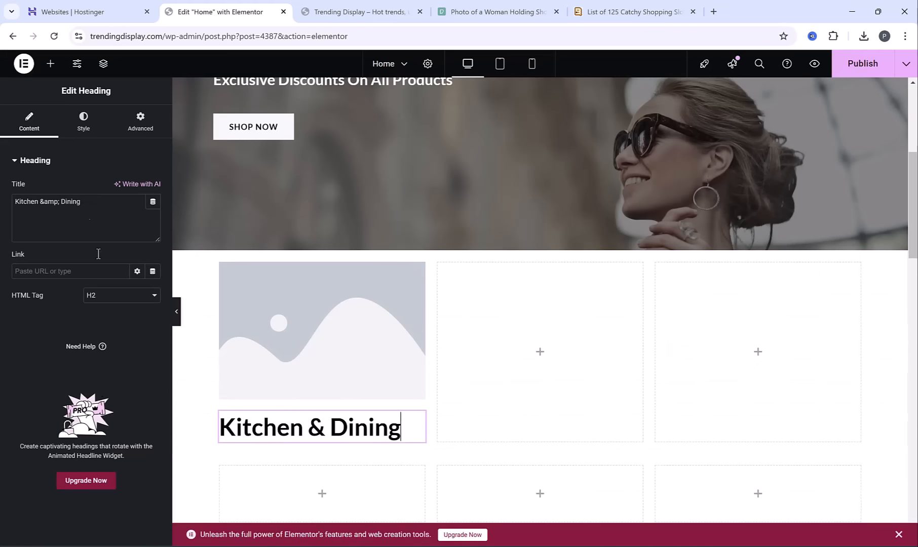
Center the Kitchen & Dining heading and set its font size to 28 px
left_click(84, 130)
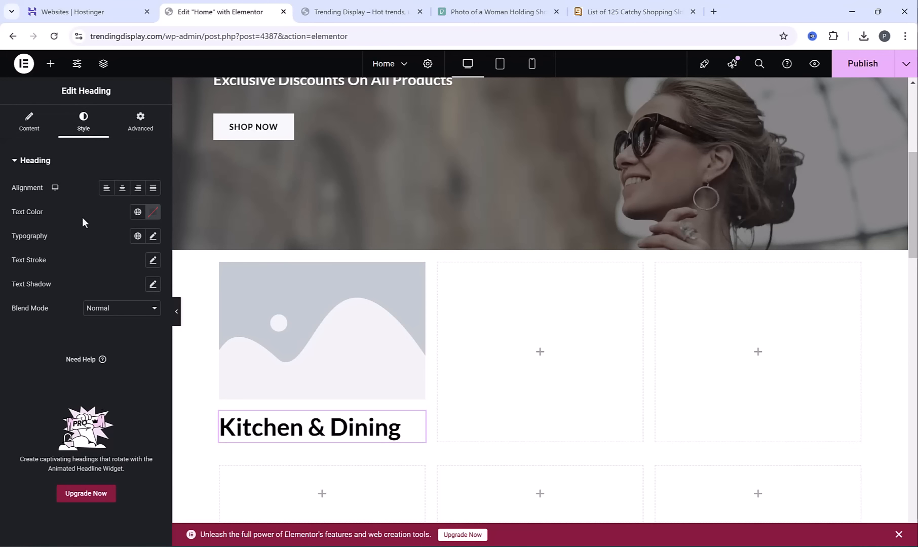
left_click(122, 190)
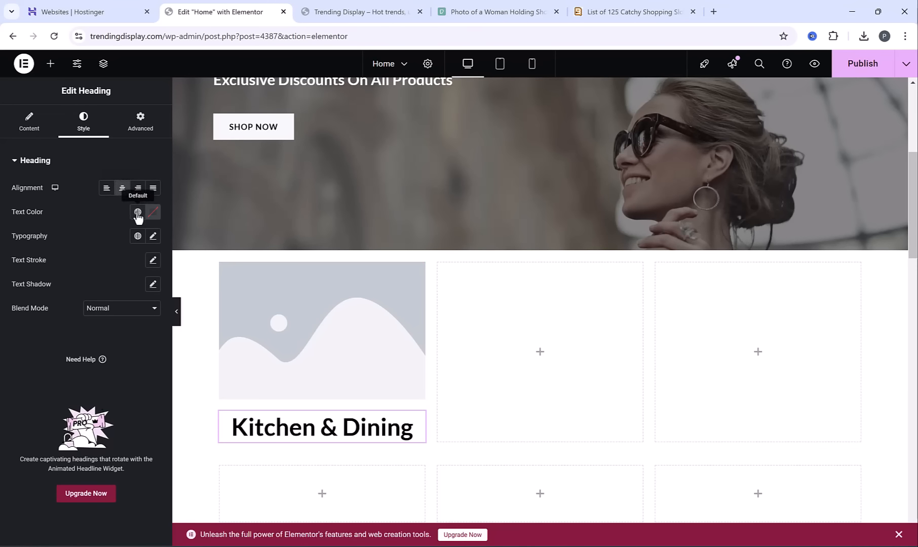
left_click(152, 236)
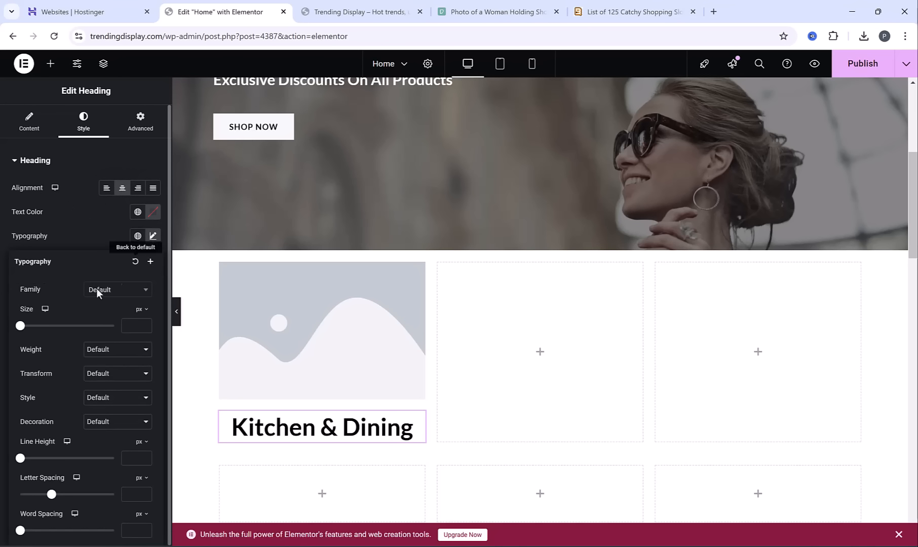
left_click_drag(21, 327, 30, 341)
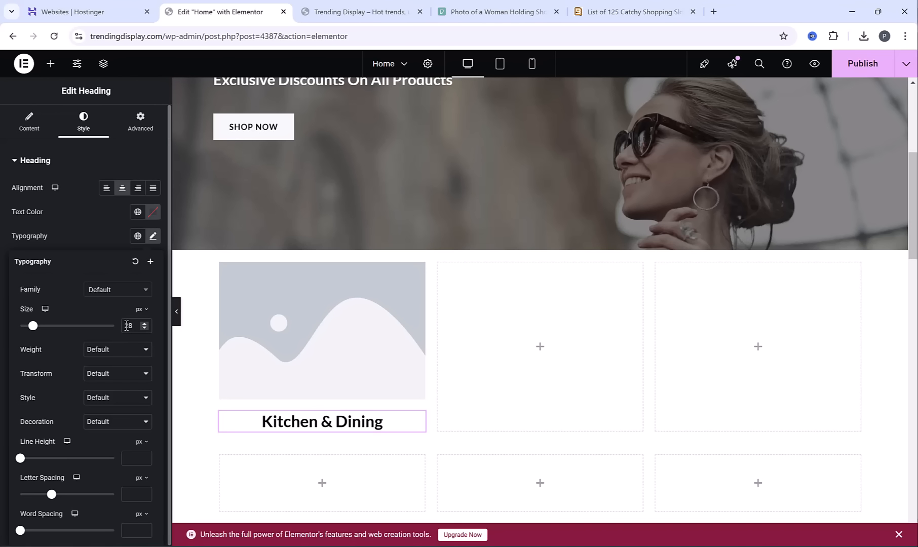
Search Pexels for kitchen and download the photo of the white kitchen with an island and two stools at a custom size
left_click(291, 336)
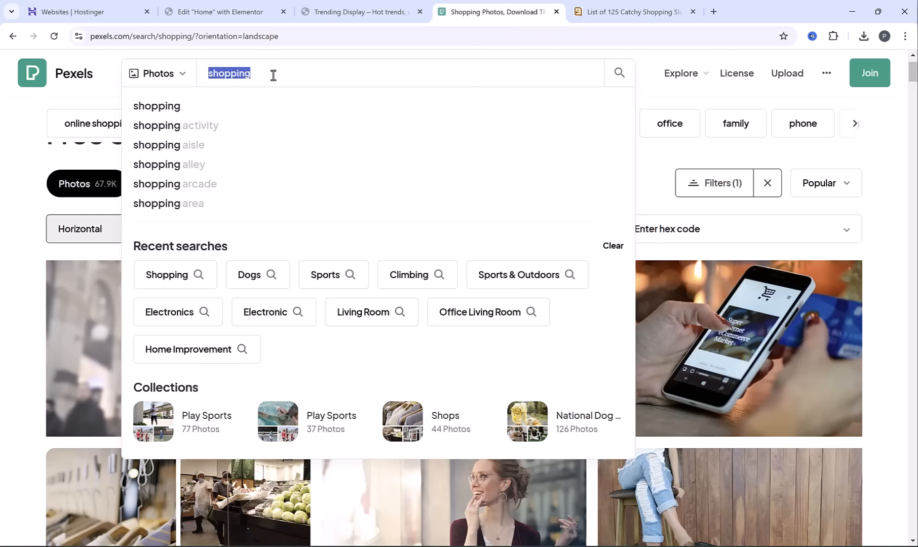
type("kitchen")
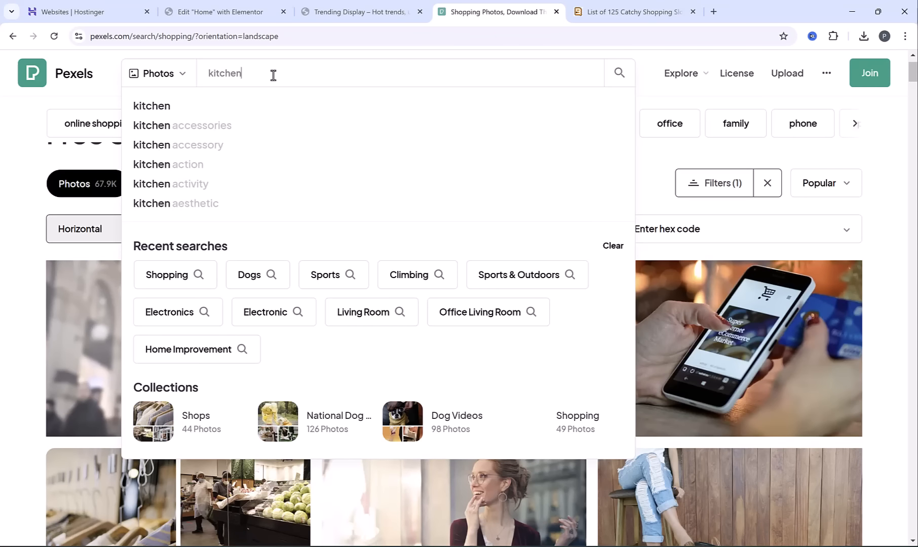
key("Return")
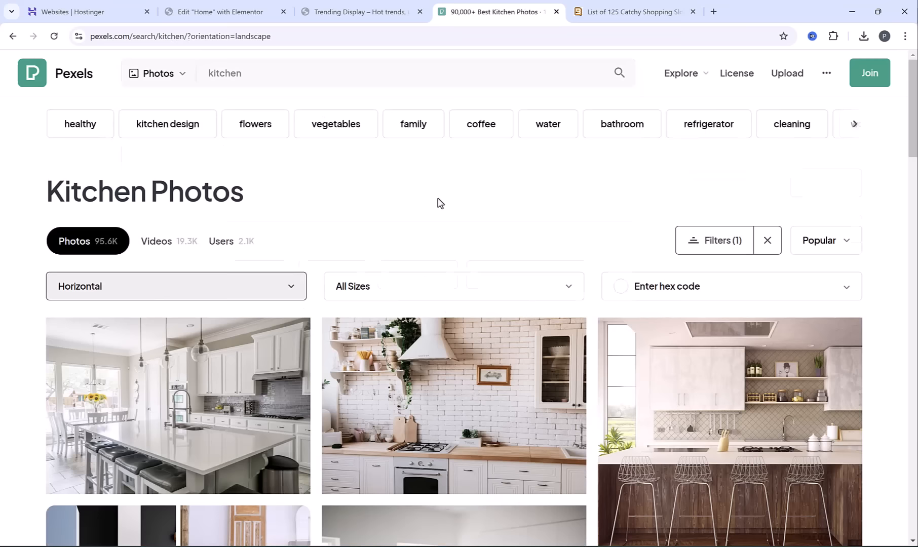
scroll(437, 203, "down", 8)
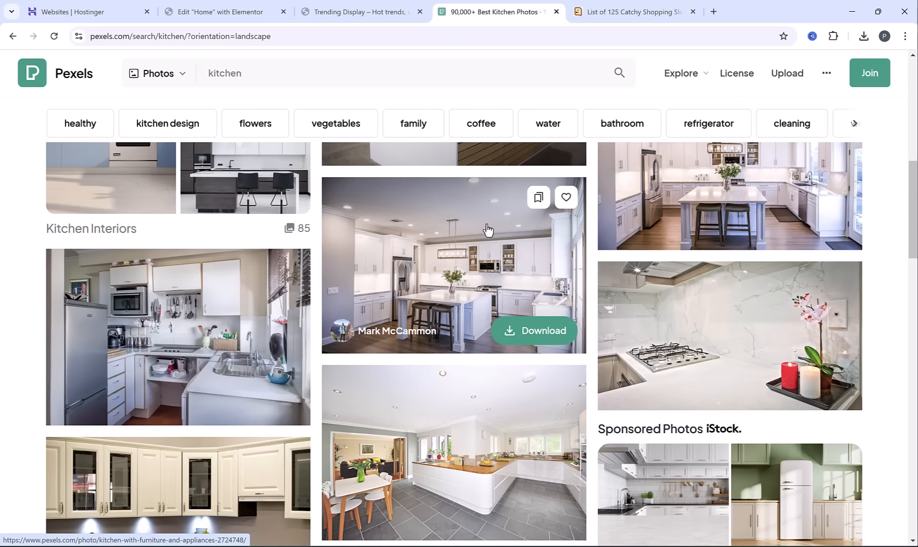
left_click(484, 229)
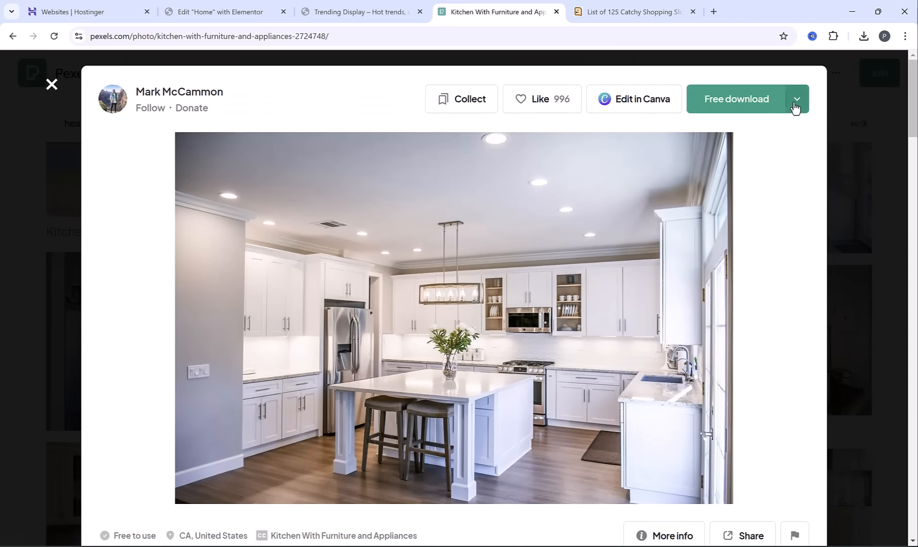
left_click(795, 107)
left_click(694, 317)
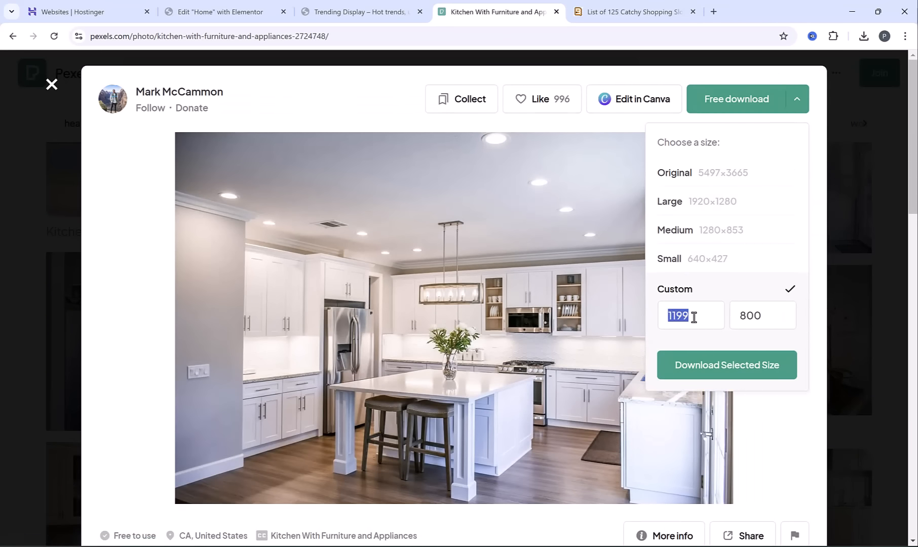
type("1200")
left_click(738, 372)
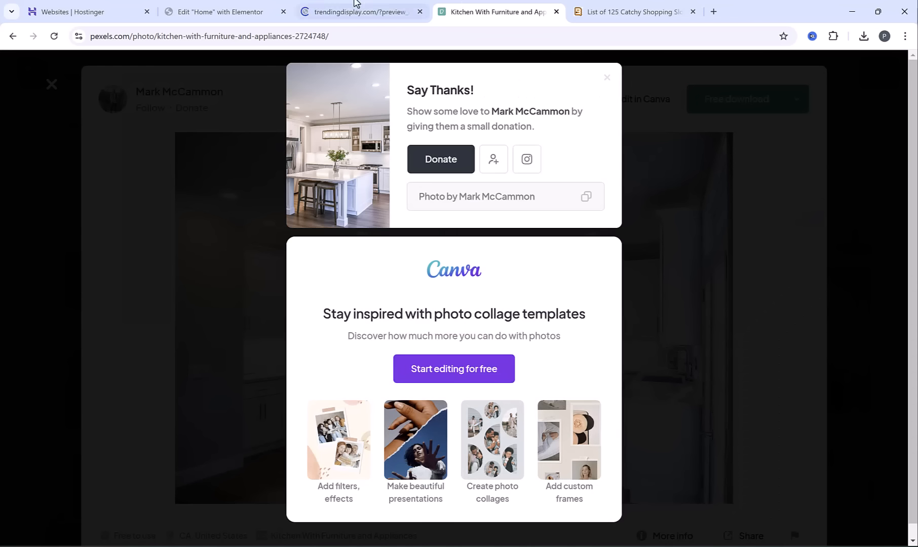
In Elementor, upload the downloaded kitchen photo pexels-falling4utah-2724748.jpg and insert it as the image above Kitchen & Dining
left_click(240, 9)
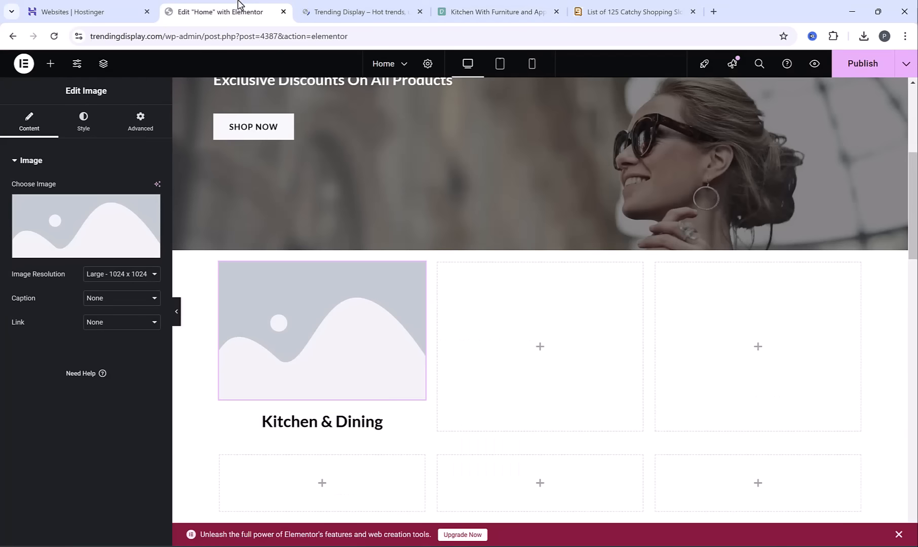
left_click(65, 222)
left_click(166, 108)
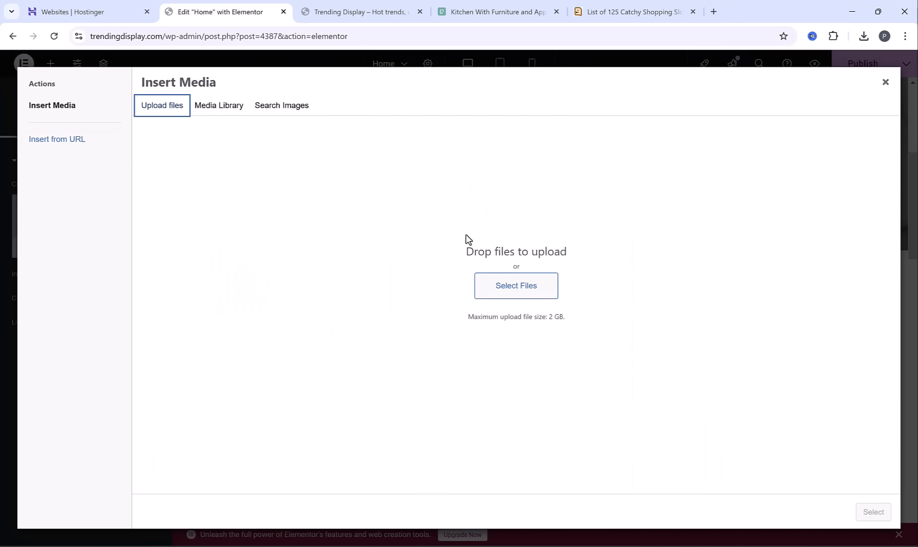
left_click(516, 285)
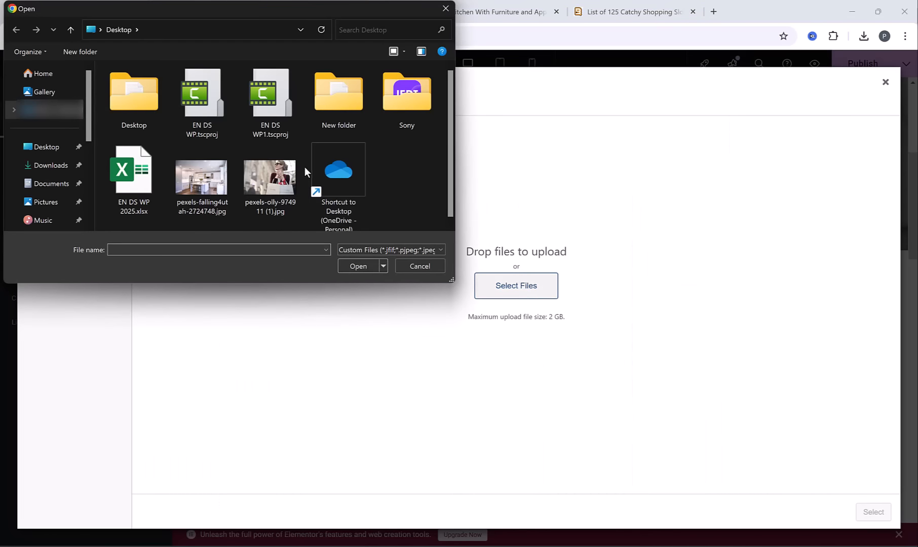
double_click(207, 186)
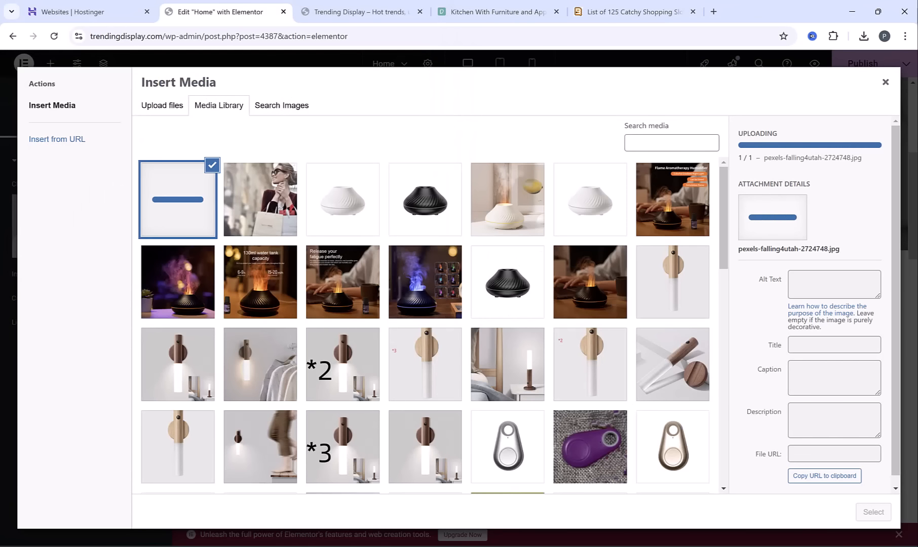
left_click(875, 511)
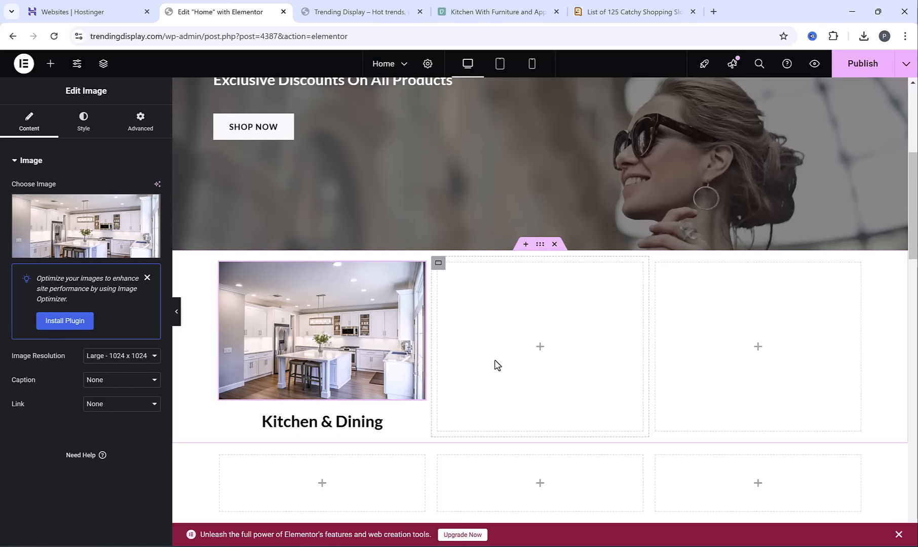
Add an Image widget with a Heading widget below it to the second column of the upper row
left_click(50, 64)
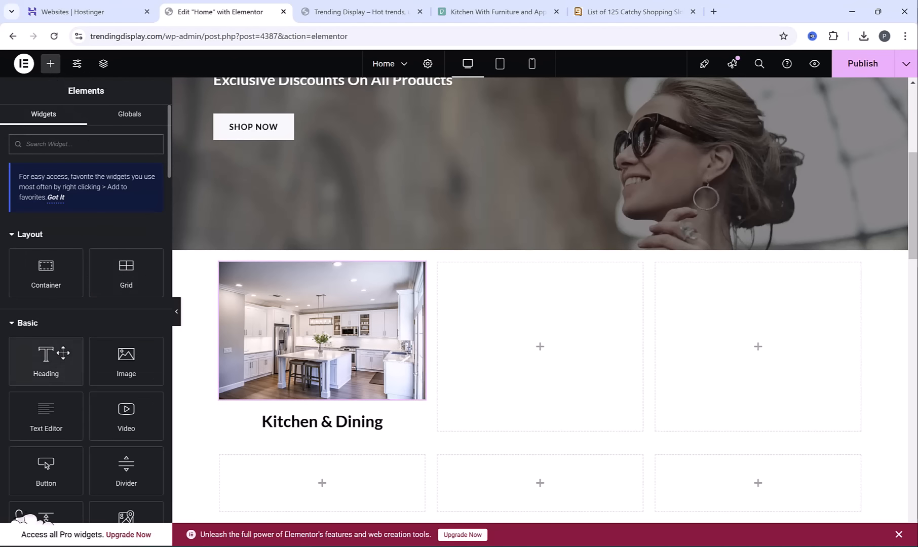
left_click_drag(111, 360, 511, 328)
left_click(50, 64)
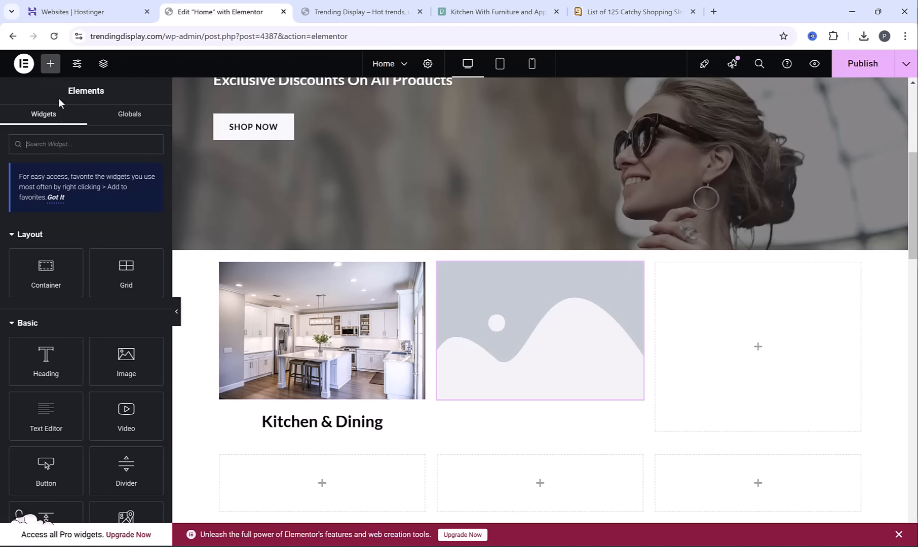
left_click_drag(46, 357, 532, 393)
Copy the category name Home Improvement from the Excel list and paste it over the second column's heading placeholder in Elementor
key("alt+Tab")
triple_click(107, 203)
key("ctrl+c")
key("alt+Tab")
triple_click(539, 431)
key("ctrl+v")
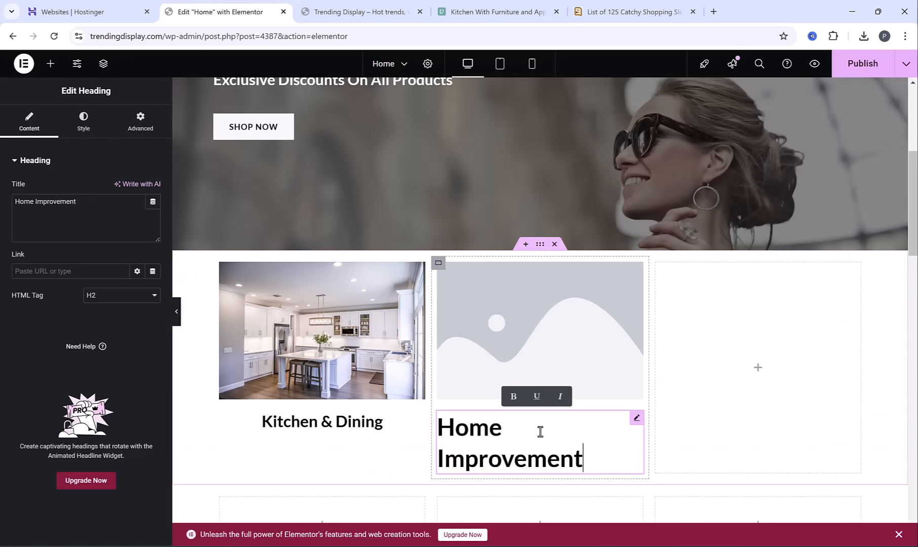
Center the Home Improvement heading and set its font size to 28 px
left_click(83, 133)
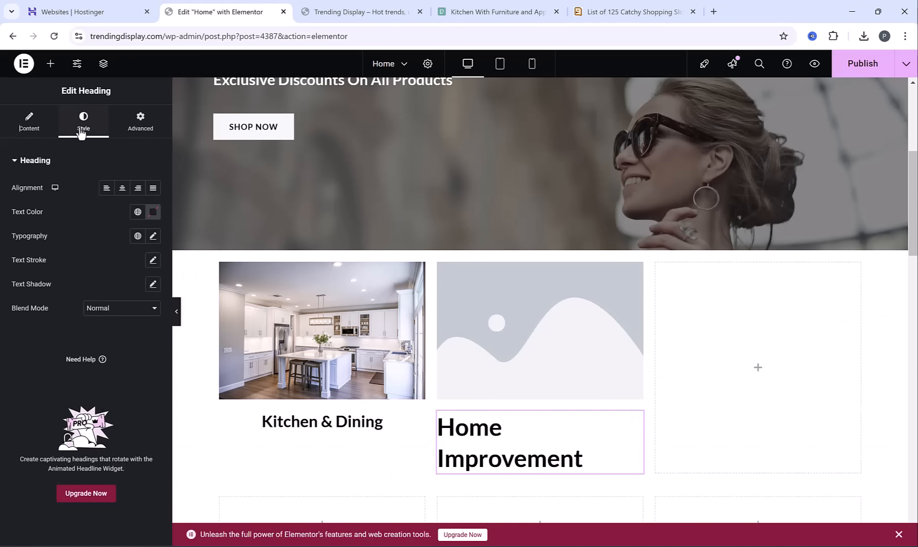
left_click(122, 188)
left_click(153, 236)
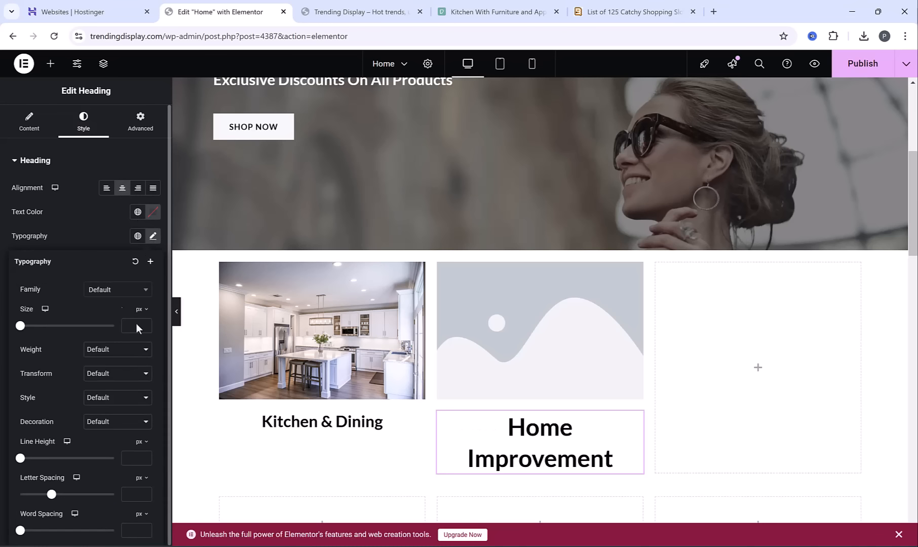
left_click(130, 326)
type("28")
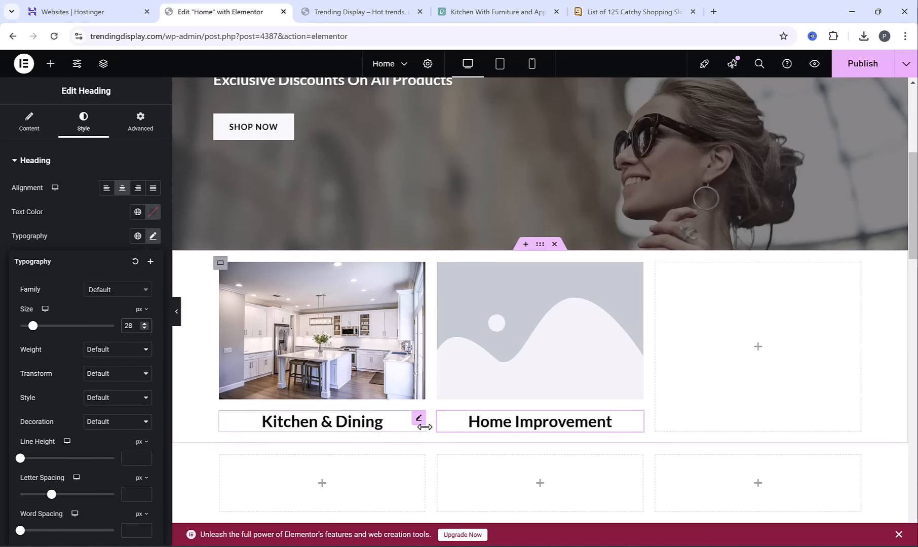
Search Pexels for home and download the photo of a sofa with three pillows at the custom size 1200 × 800
left_click(496, 11)
type("home")
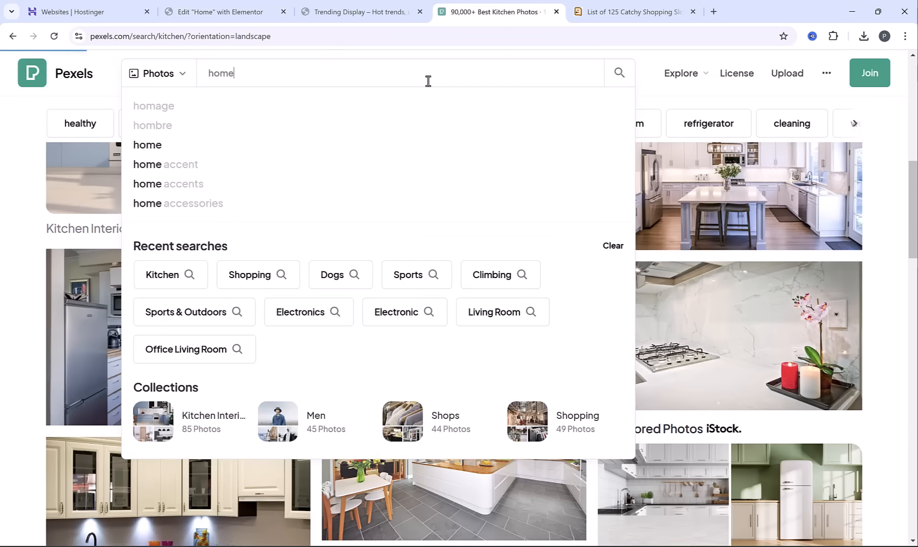
key("Return")
left_click(442, 273)
left_click(797, 98)
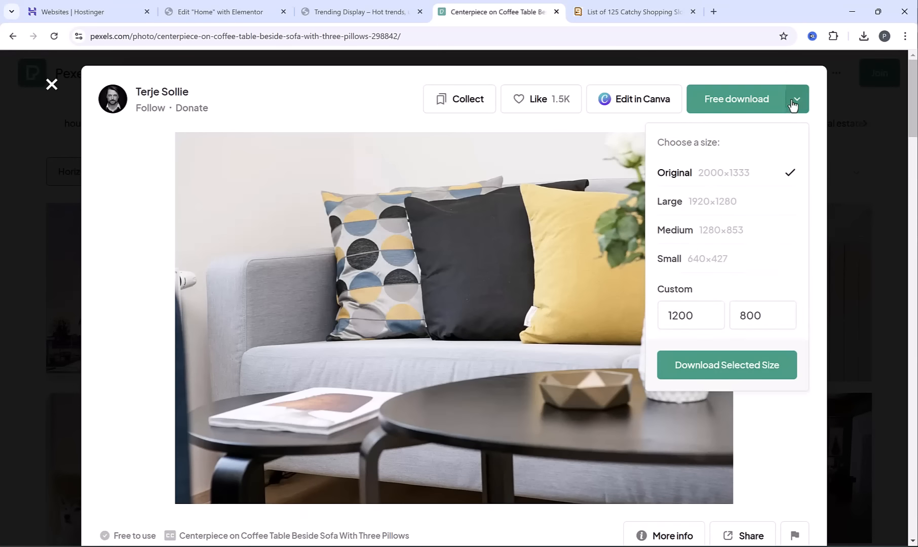
left_click(674, 314)
left_click(711, 367)
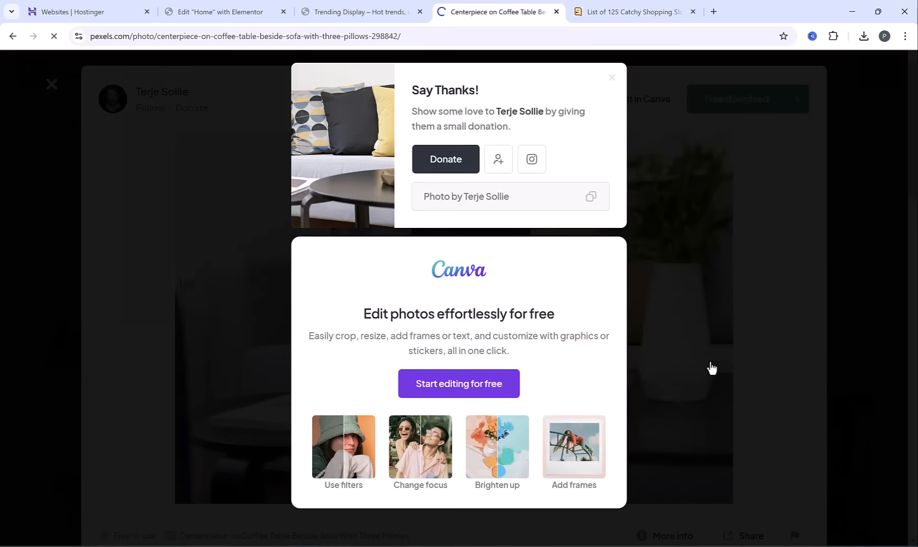
Upload the downloaded sofa photo in Elementor and insert it as the image above the Home Improvement heading
left_click(222, 11)
left_click(538, 366)
left_click(163, 106)
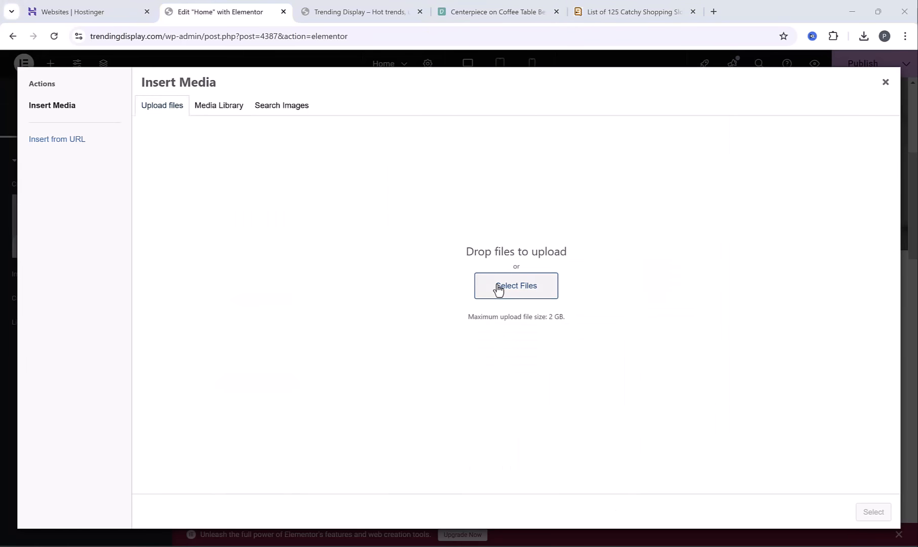
left_click(498, 289)
double_click(343, 191)
left_click(873, 512)
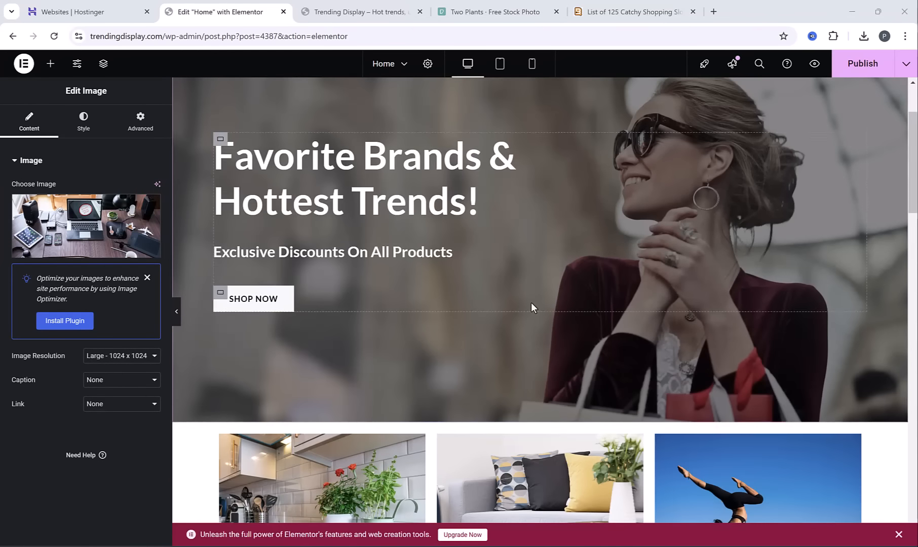
Insert a new section between the hero and the upper category row and place a Heading widget in it
scroll(529, 302, "down", 3)
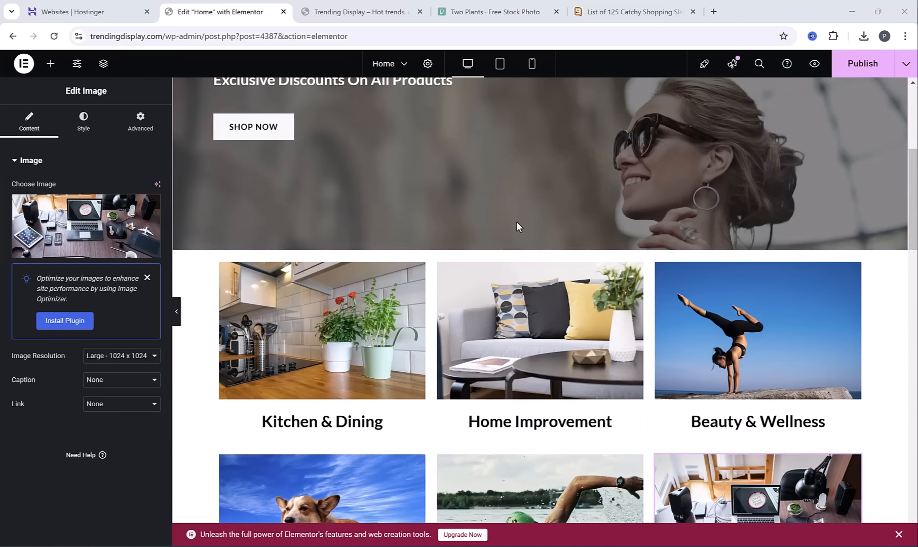
scroll(516, 221, "down", 3)
scroll(511, 320, "up", 1)
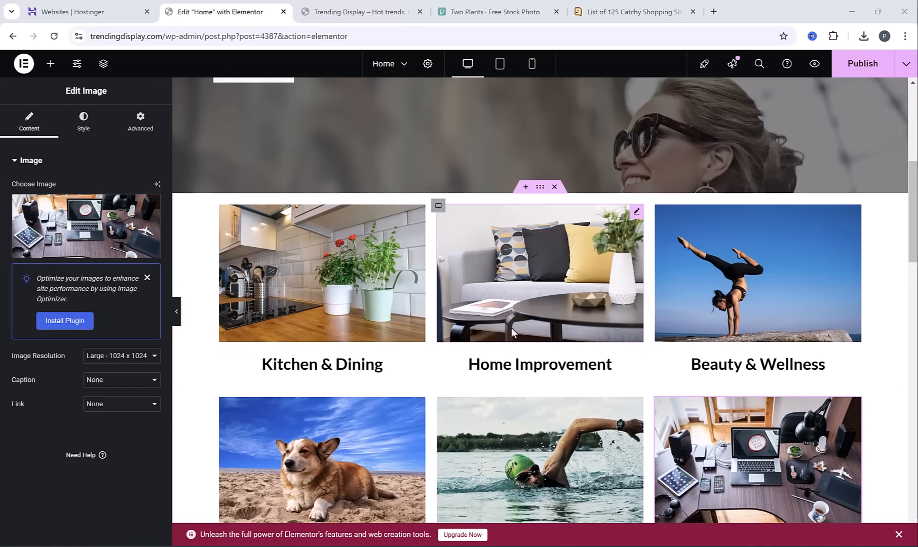
left_click(527, 187)
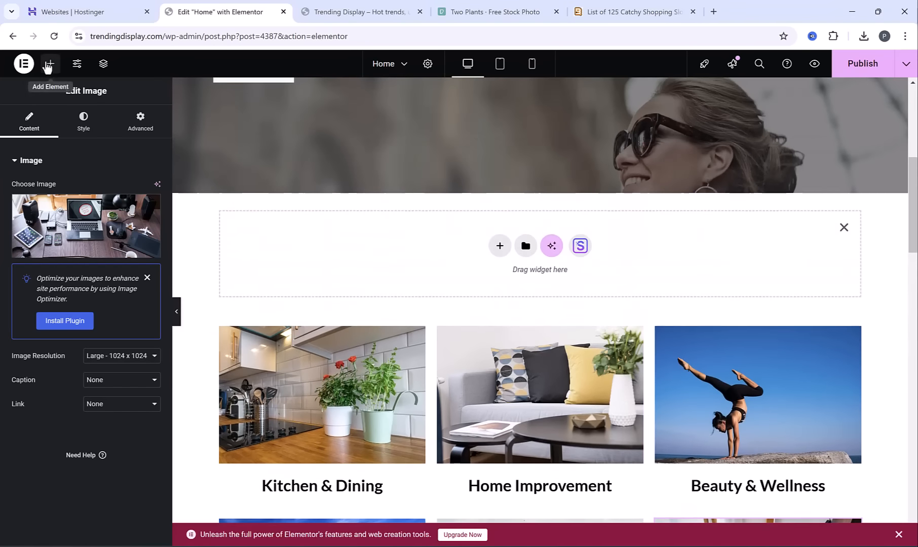
left_click(48, 64)
left_click_drag(51, 355, 537, 254)
Change the new heading's text to Our Collections and center it
triple_click(467, 215)
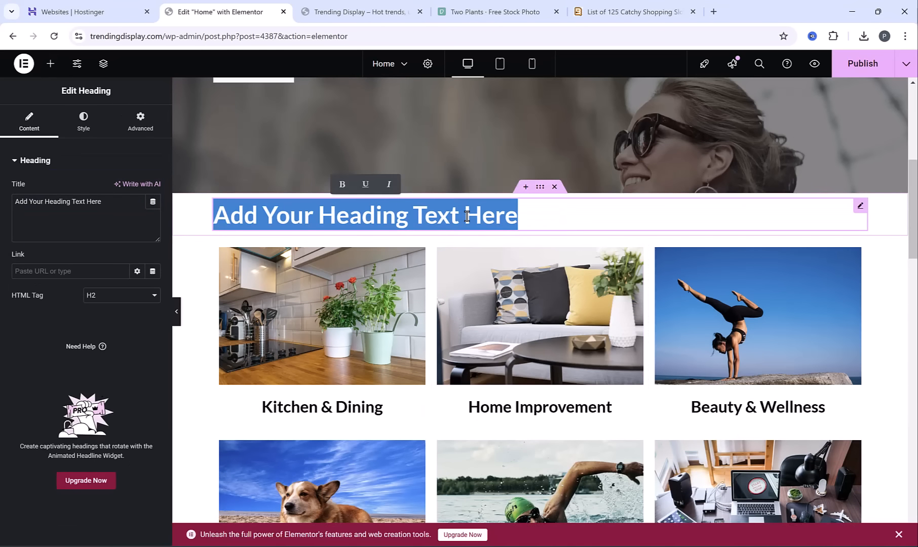
type("Our Collec")
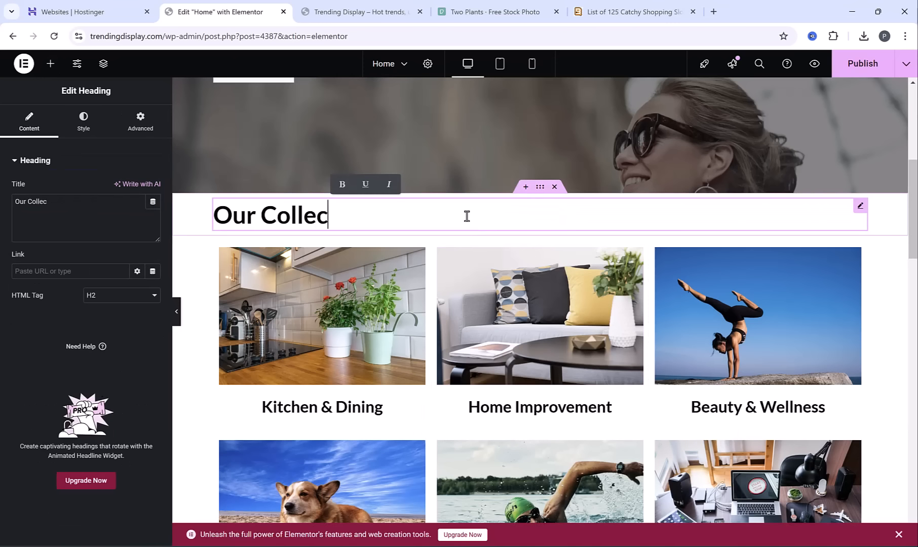
type("ns")
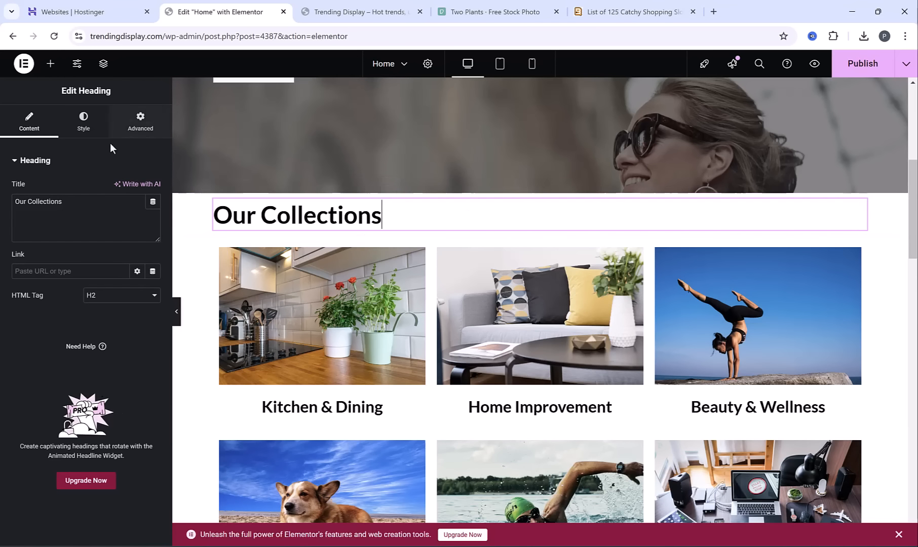
left_click(84, 125)
left_click(122, 187)
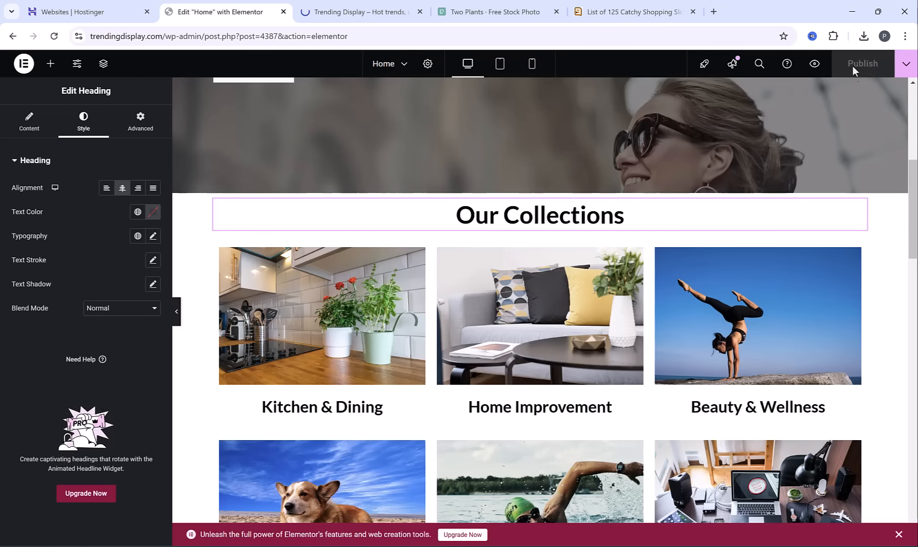
Publish the home page and preview the Our Collections heading with the two category rows
left_click(815, 63)
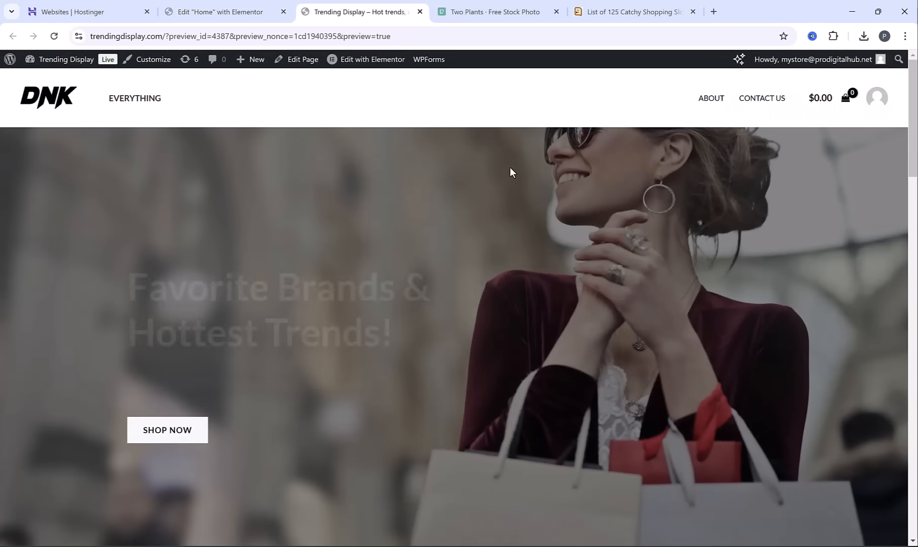
scroll(510, 164, "down", 5)
scroll(499, 185, "down", 2)
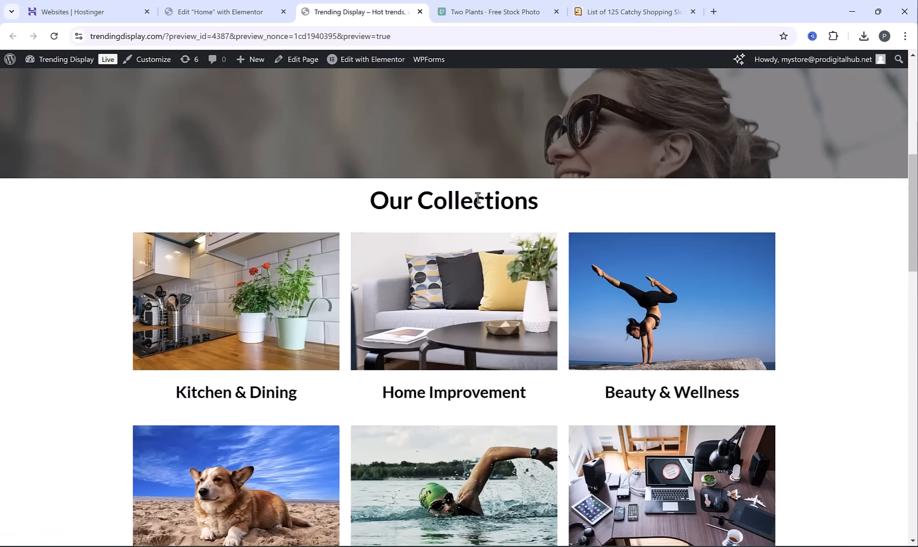
scroll(509, 221, "down", 2)
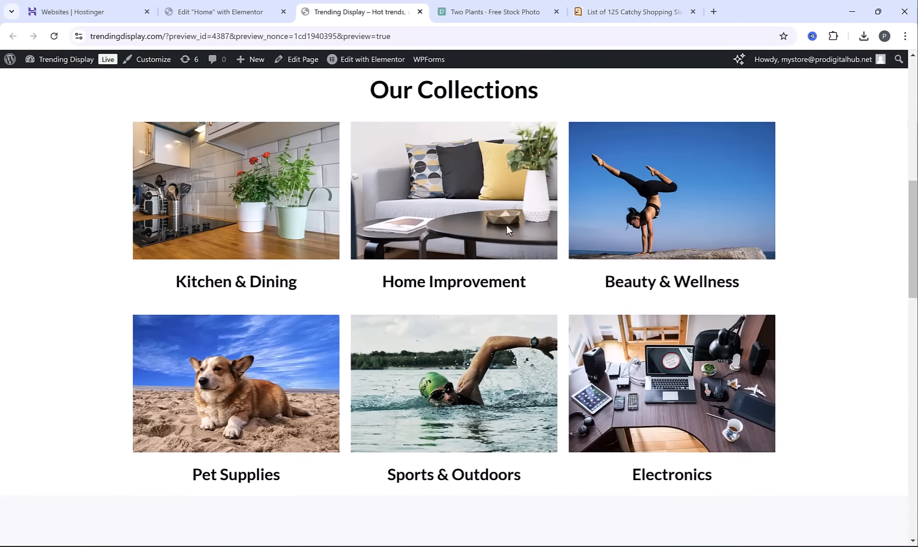
scroll(506, 225, "up", 3)
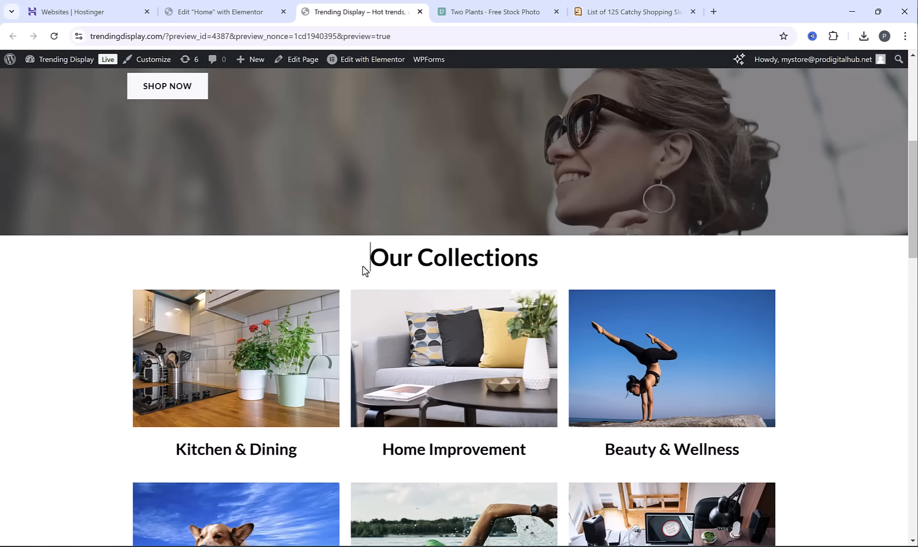
left_click_drag(363, 266, 522, 240)
Add a Spacer widget above the Our Collections heading in Elementor and set its space to 41 px
left_click(216, 7)
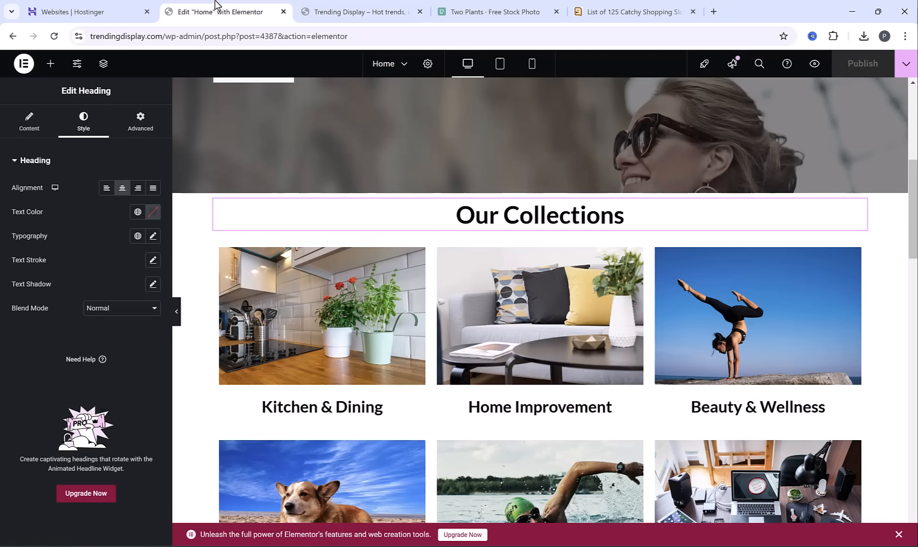
left_click(524, 188)
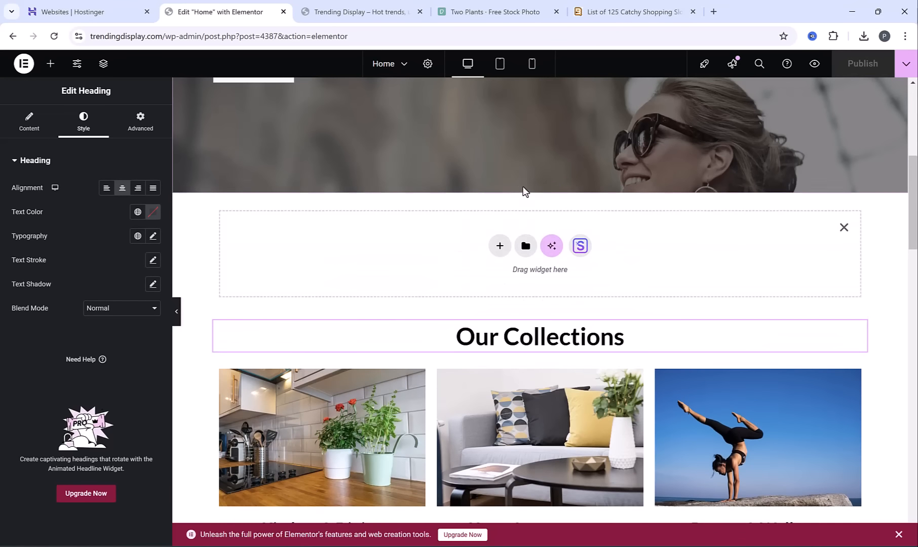
left_click(50, 64)
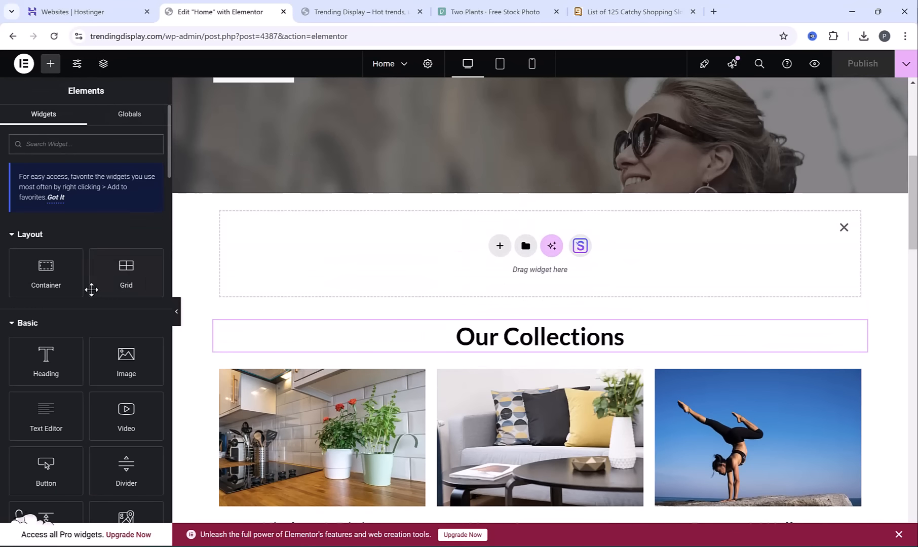
scroll(89, 293, "down", 2)
left_click_drag(46, 408, 542, 260)
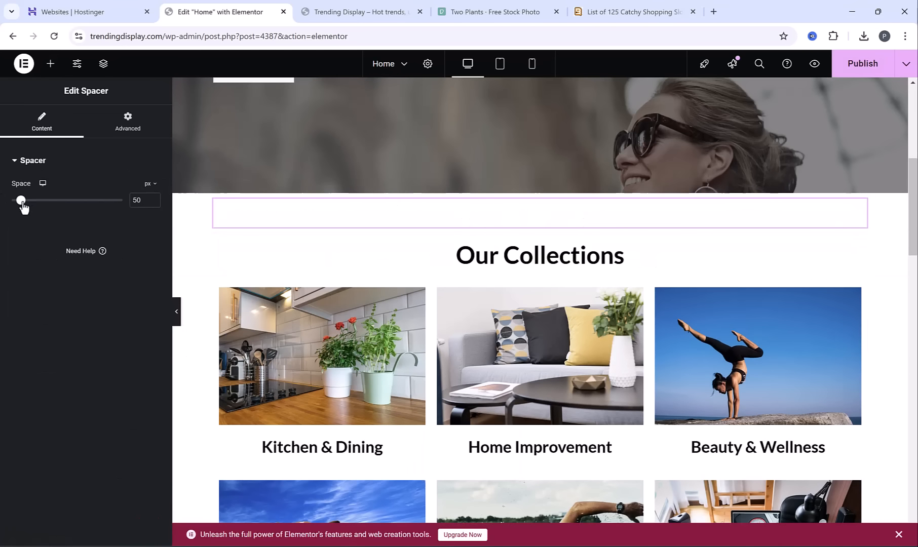
mouse_move(23, 205)
left_mouse_down()
mouse_move(33, 204)
mouse_move(21, 212)
left_mouse_up()
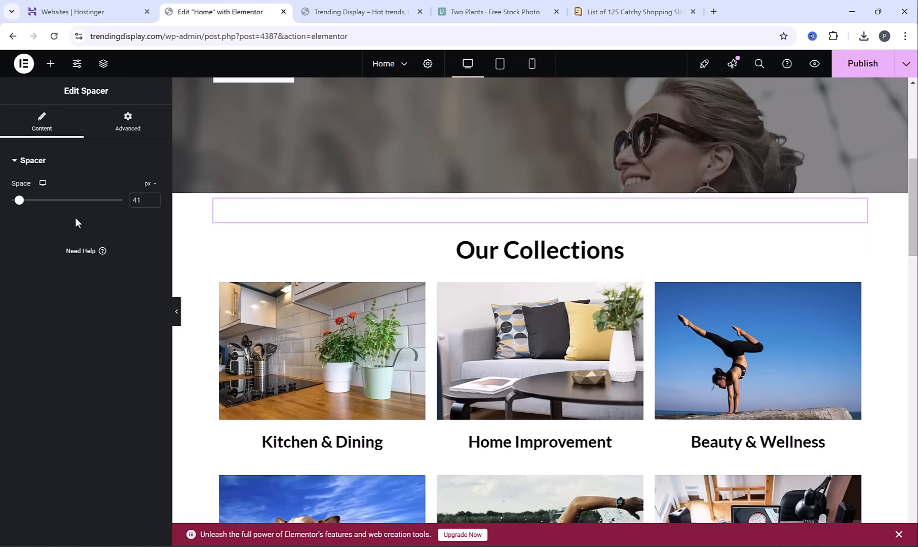
Publish the home page again and preview the spacing between the hero and the Our Collections heading
left_click(862, 63)
left_click(815, 65)
scroll(450, 272, "down", 5)
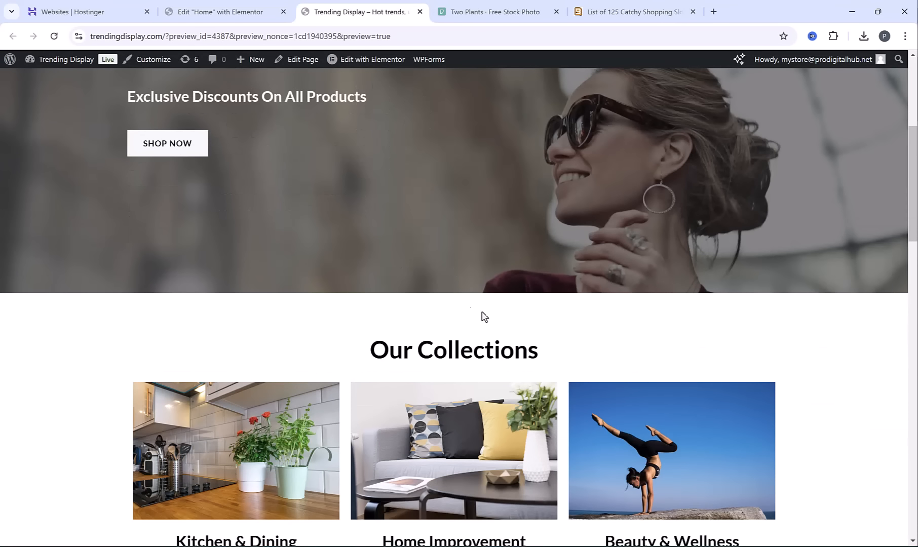
scroll(456, 314, "up", 5)
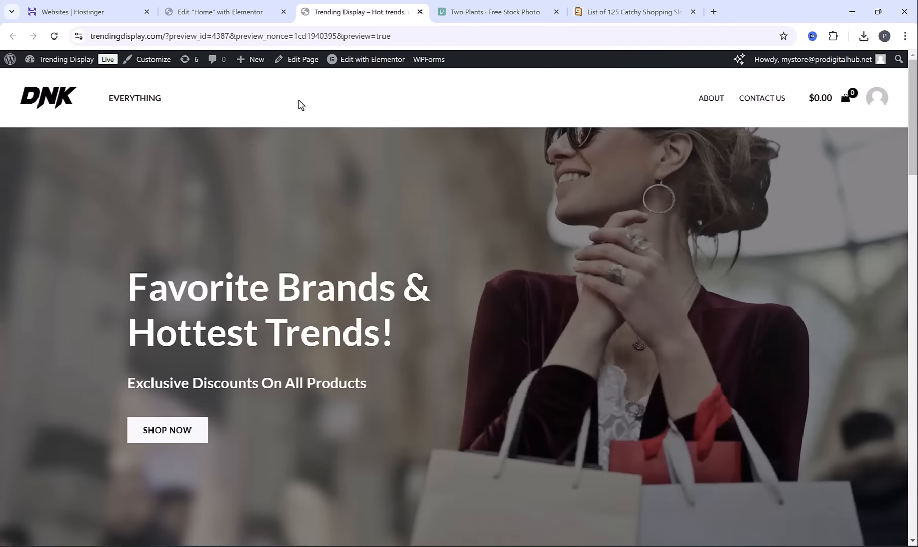
Open the Shortcode widget under Featured Products in Elementor and examine its columns and limit settings
left_click(178, 9)
scroll(540, 219, "down", 3)
scroll(538, 217, "down", 3)
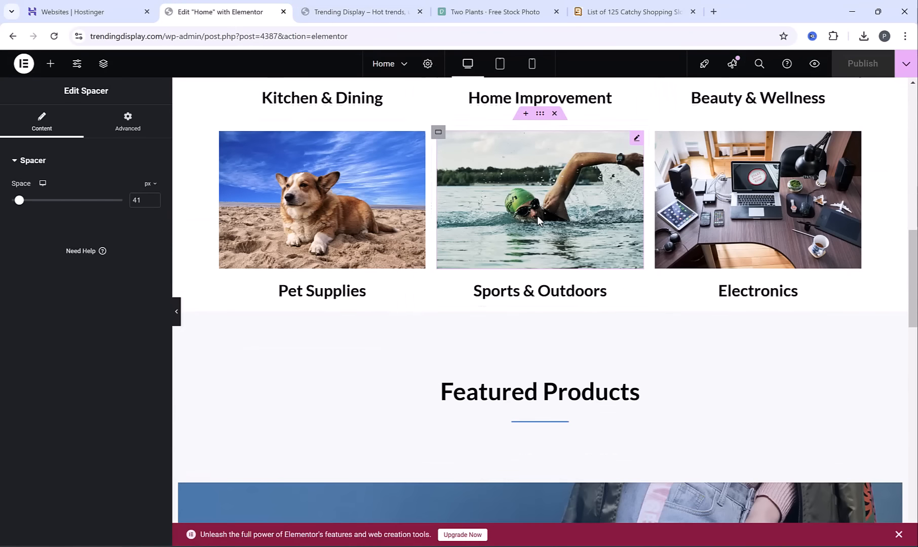
scroll(530, 221, "down", 1)
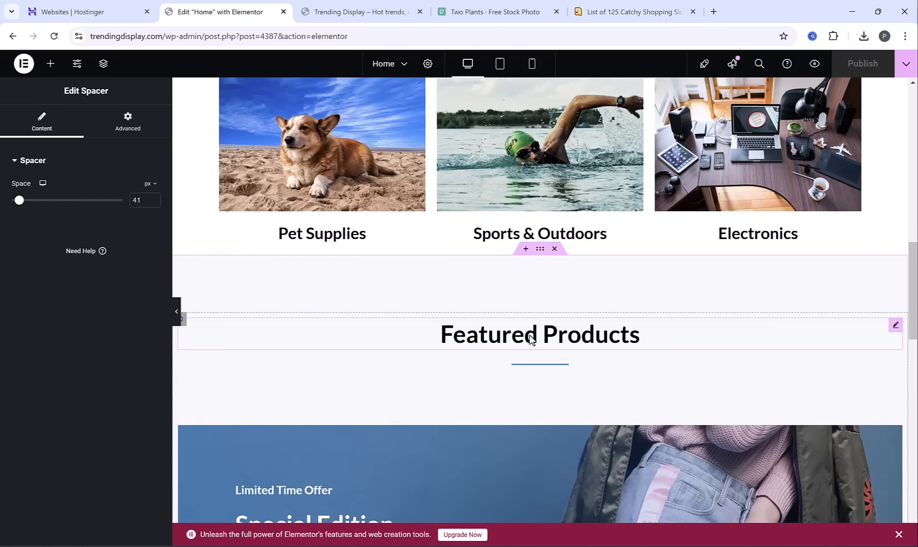
left_click(529, 389)
left_click_drag(52, 230, 116, 231)
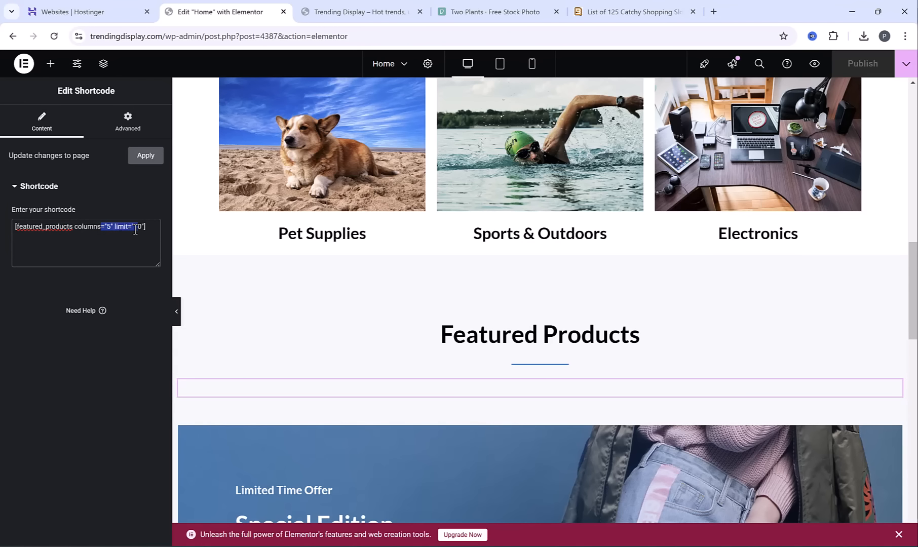
left_click_drag(136, 230, 138, 230)
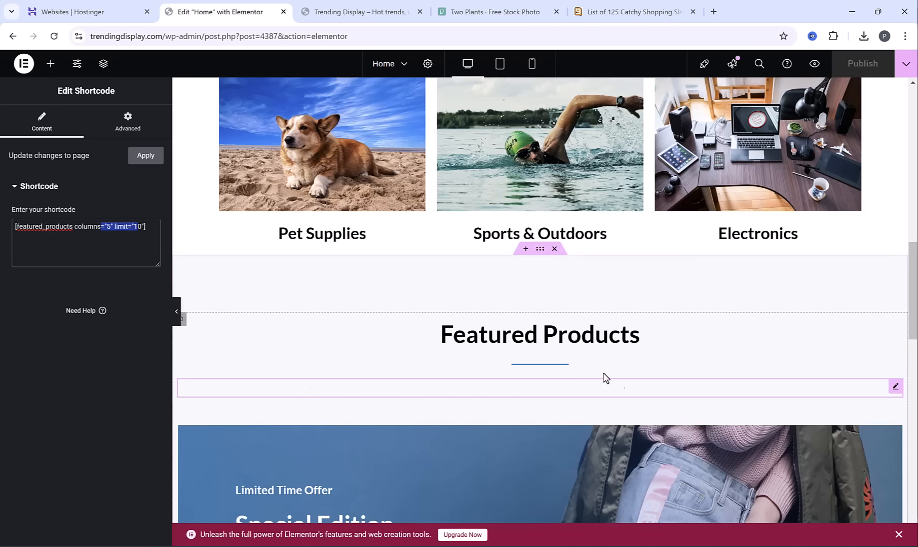
left_click(63, 227)
Open the store's product list in the WordPress dashboard and mark Creative Salad Cutter Fruit and Vegetable Cutter as featured
left_click(365, 9)
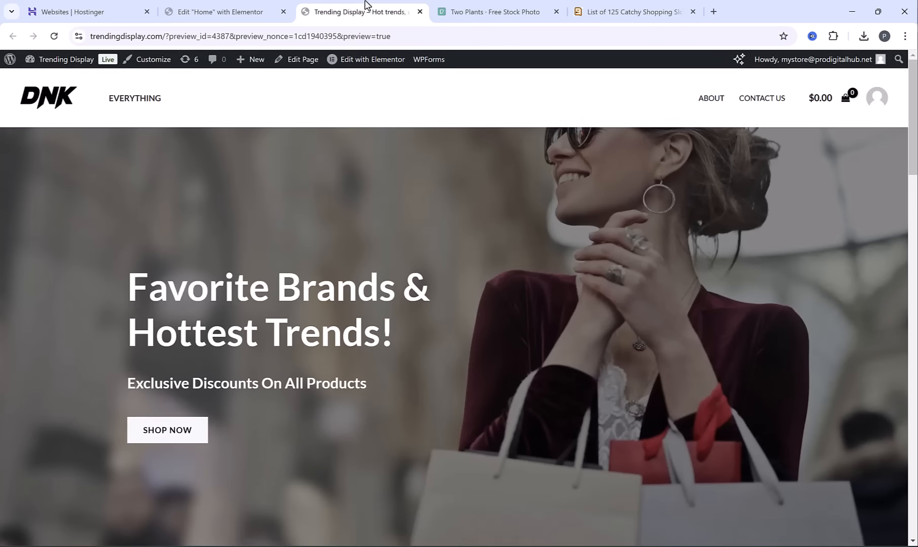
mouse_move(56, 61)
left_click(40, 77)
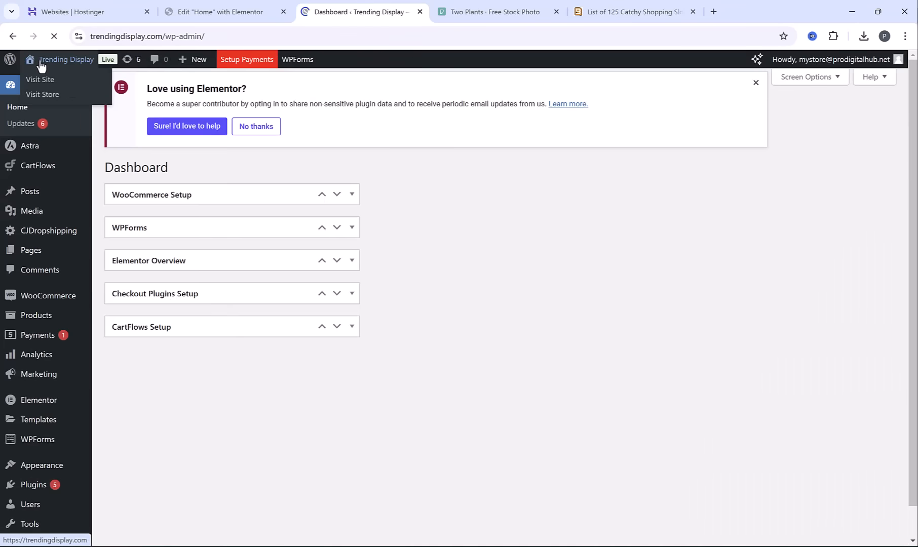
left_click(33, 322)
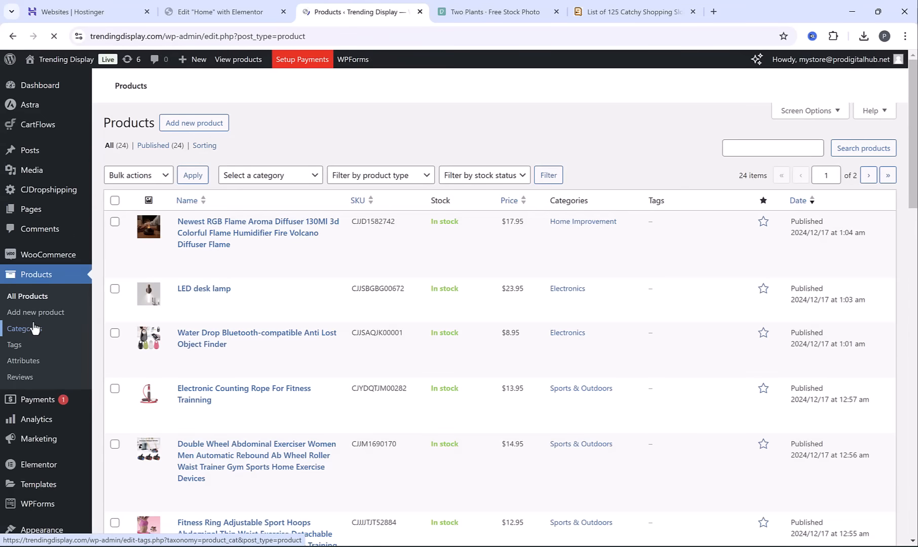
left_click_drag(914, 158, 913, 429)
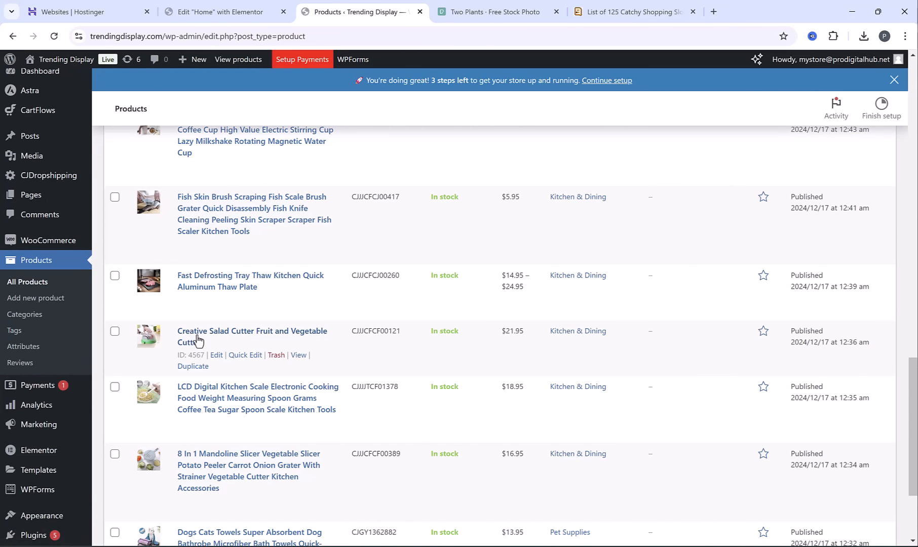
left_click(762, 332)
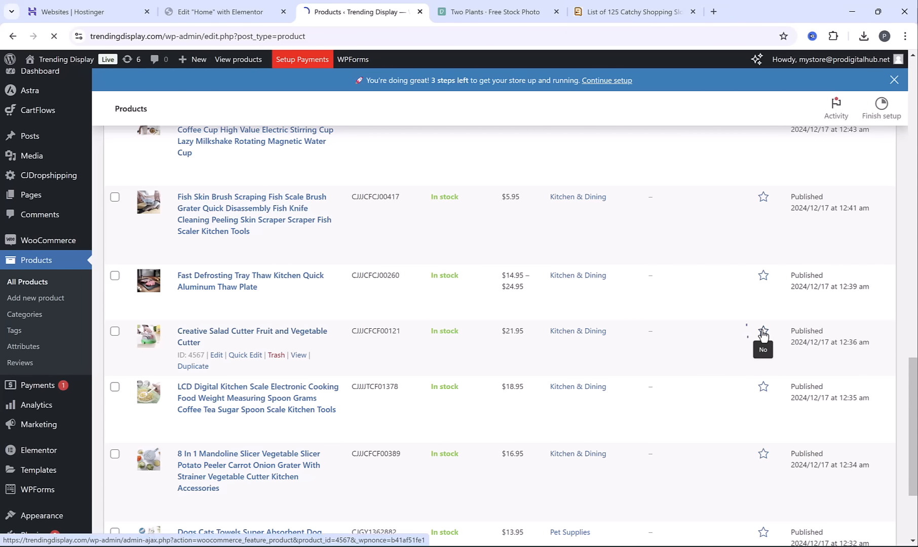
scroll(671, 347, "down", 15)
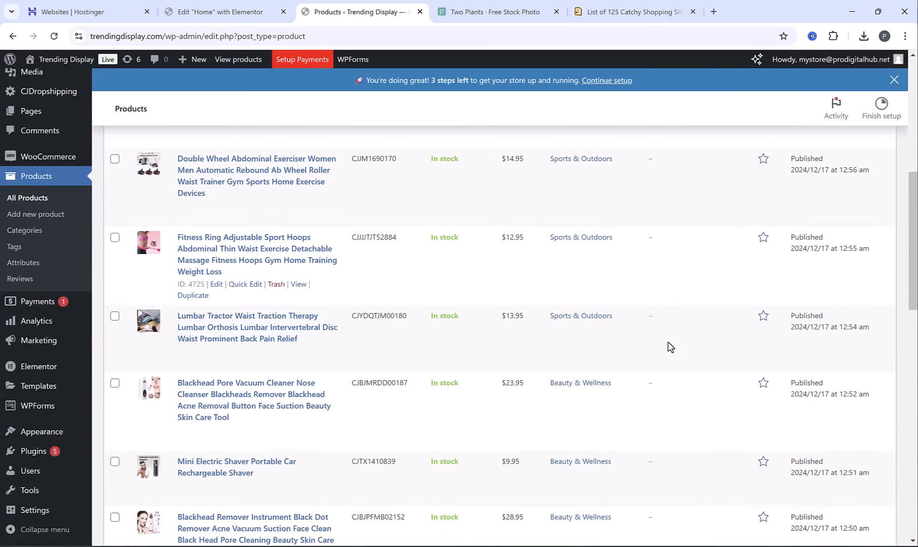
scroll(671, 344, "down", 5)
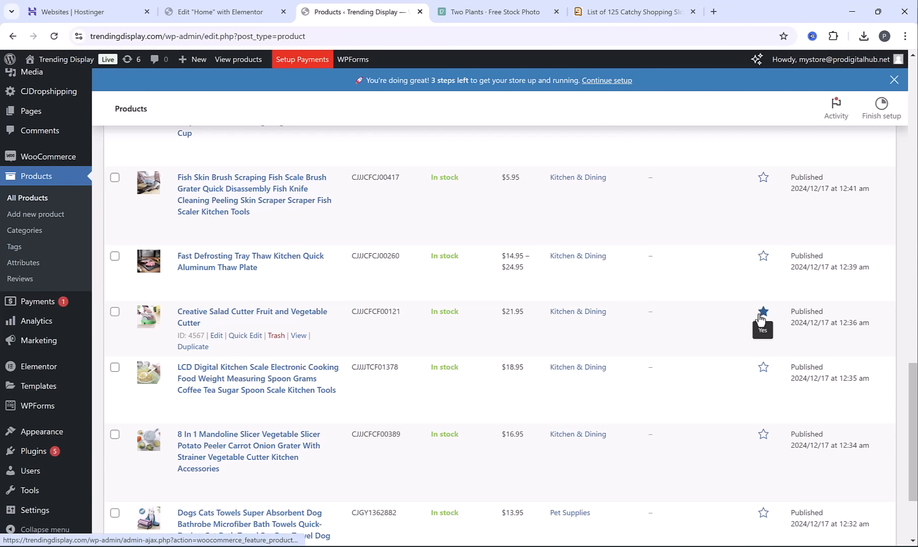
Return to Elementor, reapply the featured products shortcode and check the Featured Products section
left_click(212, 7)
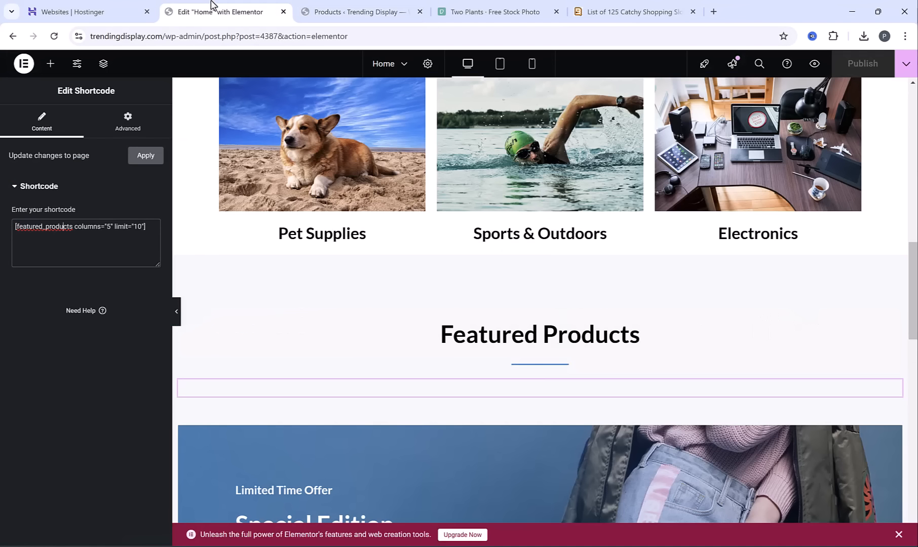
left_click(144, 157)
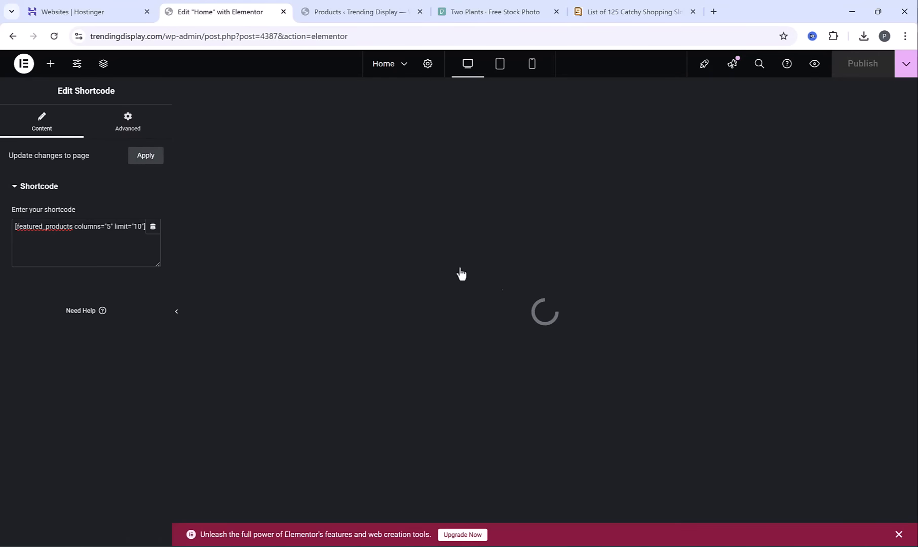
scroll(545, 274, "down", 12)
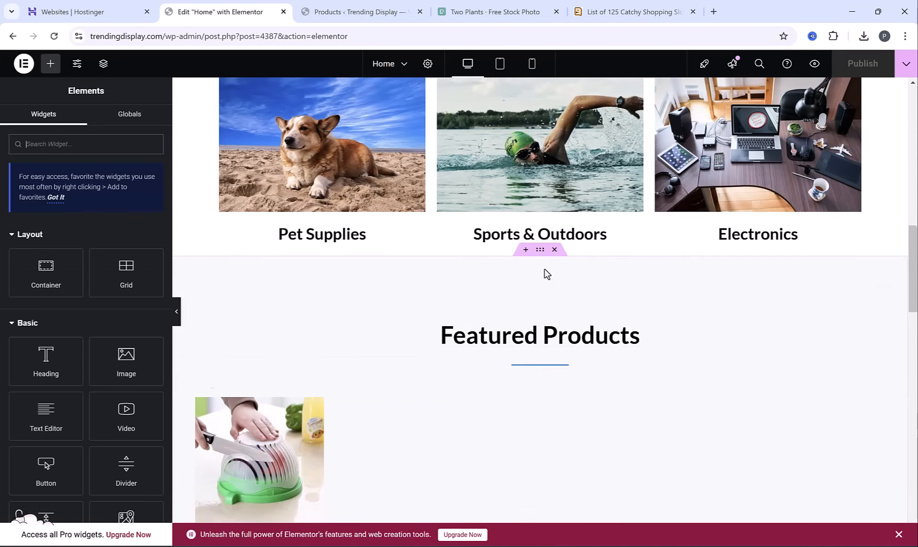
scroll(507, 291, "down", 3)
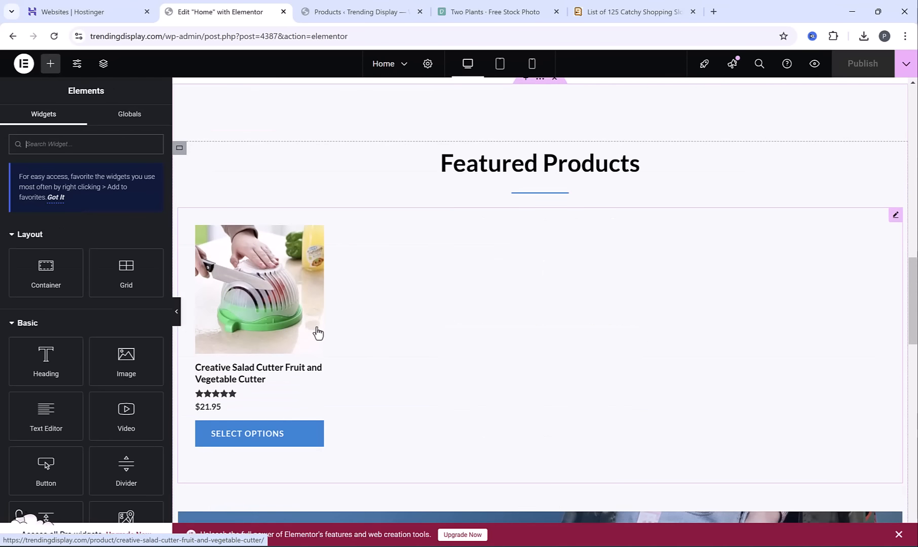
Go back to the store's product list, dismiss the Elementor contributor notice and review which products are starred as featured
key("ctrl+Tab")
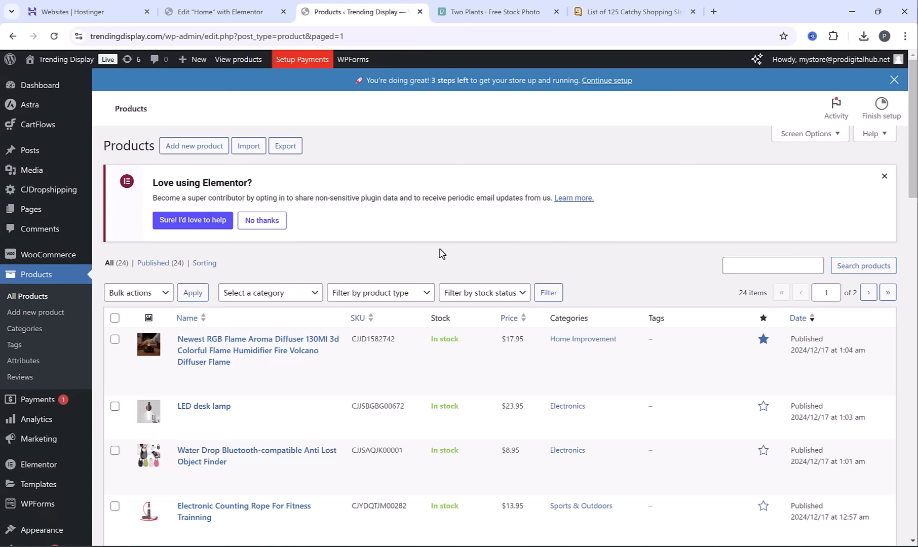
left_click(875, 172)
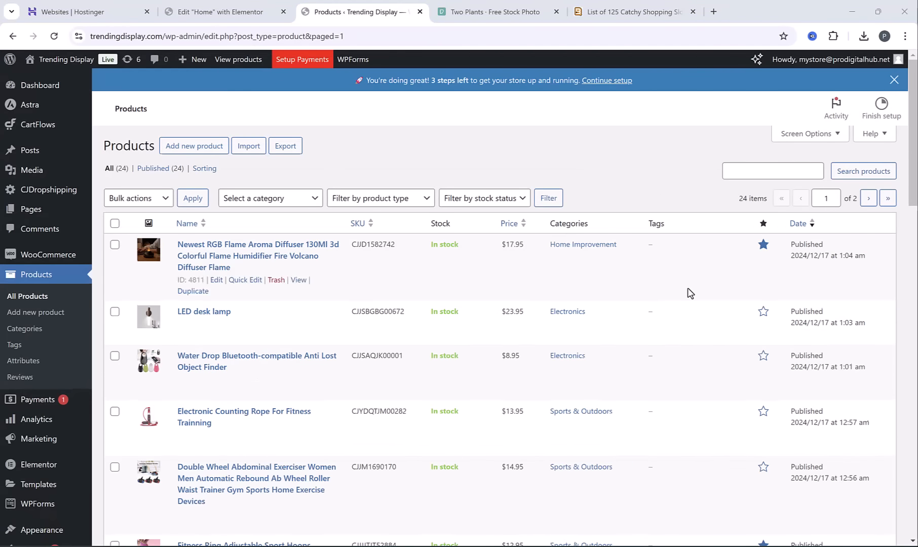
scroll(700, 286, "down", 15)
scroll(710, 282, "up", 5)
scroll(711, 283, "up", 10)
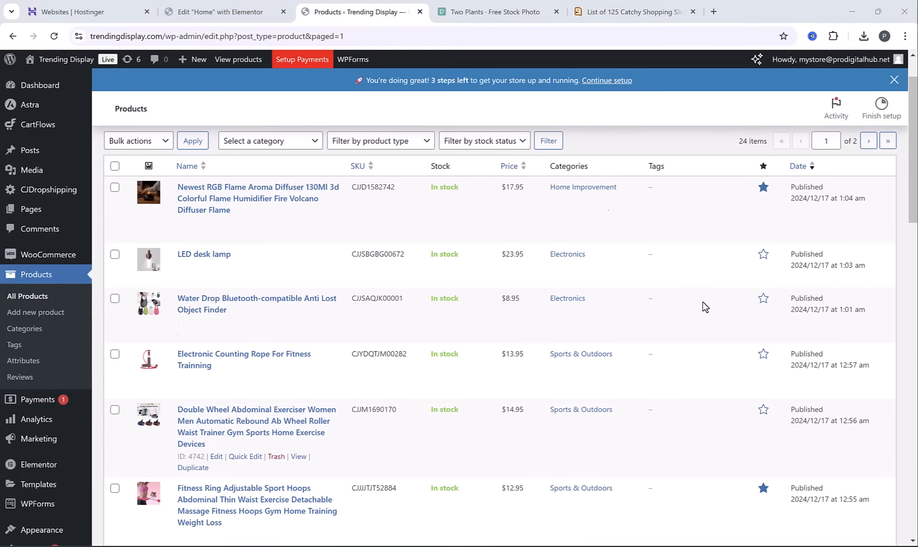
Reapply the featured products shortcode with 5 columns and limit 10 in Elementor to load the newly featured items, and check both rows
left_click(213, 7)
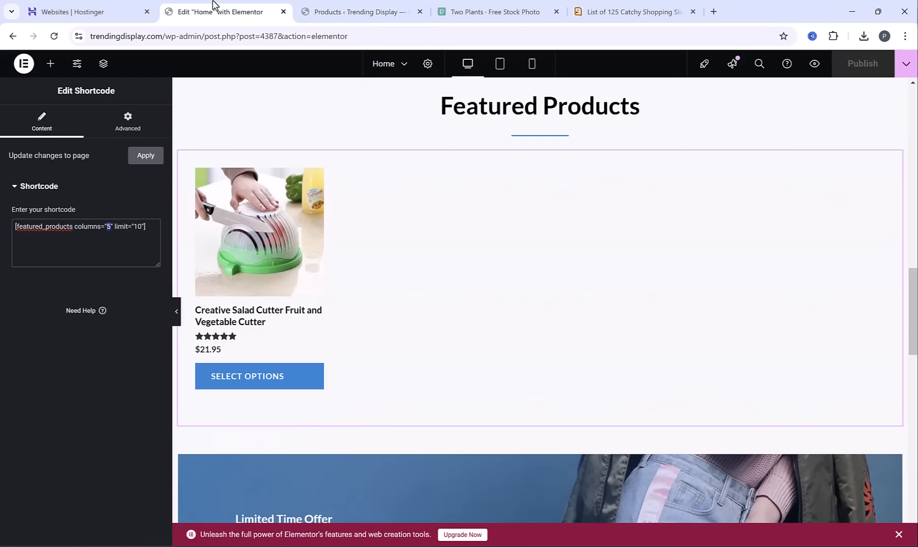
left_click(145, 157)
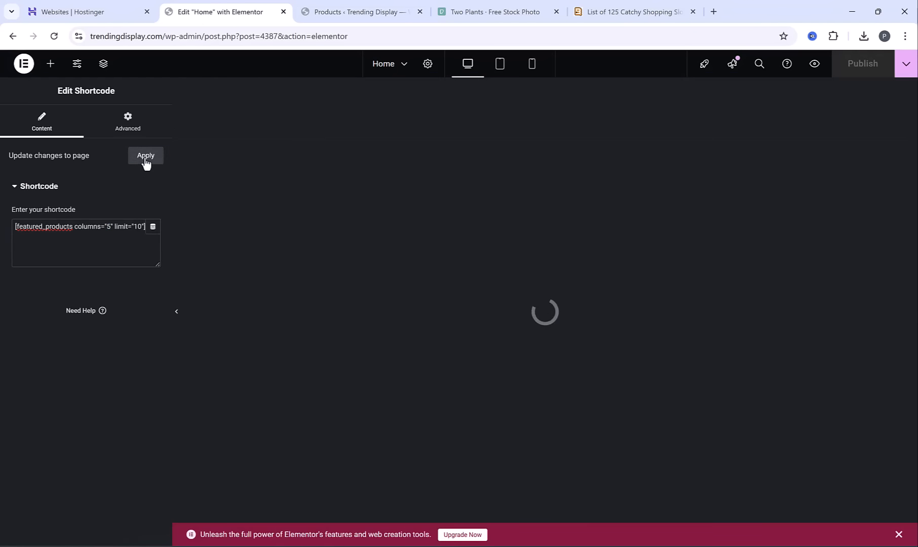
scroll(603, 218, "down", 15)
scroll(600, 202, "down", 5)
scroll(604, 228, "down", 3)
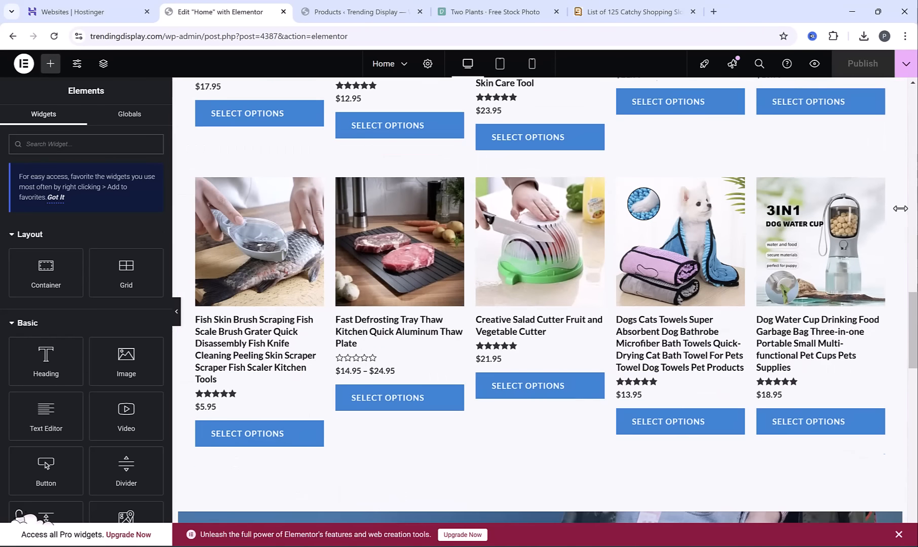
scroll(638, 314, "up", 7)
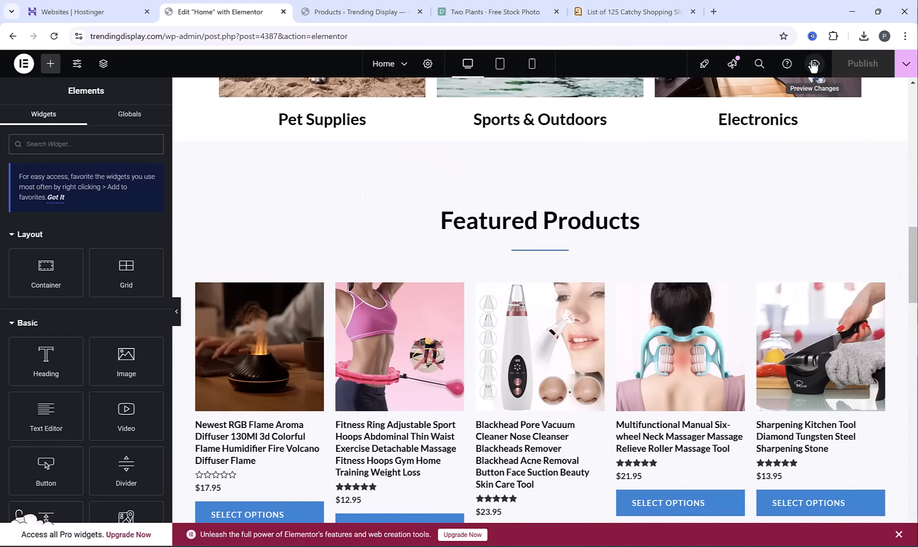
Preview the home page and examine the hero, Our Collections and Featured Products sections down to the Special Edition banner
left_click(814, 64)
scroll(450, 230, "down", 17)
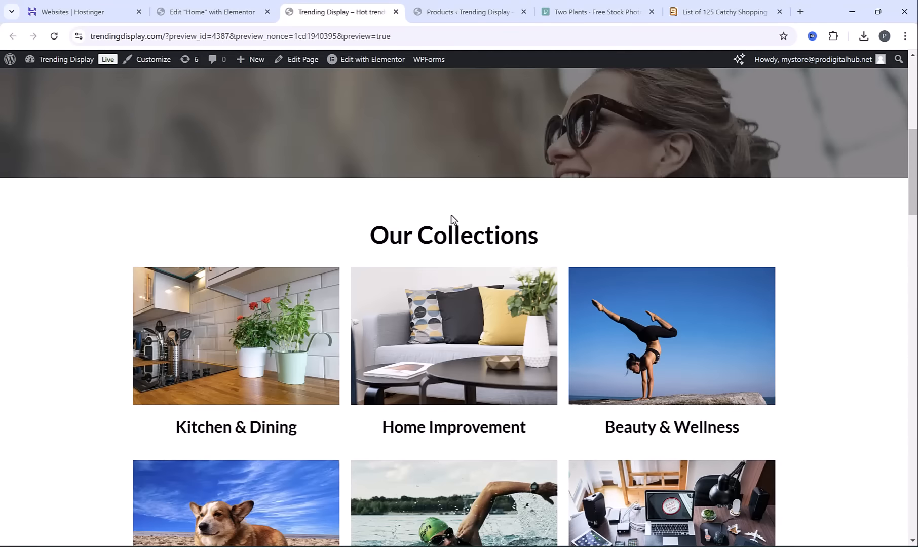
scroll(444, 217, "down", 2)
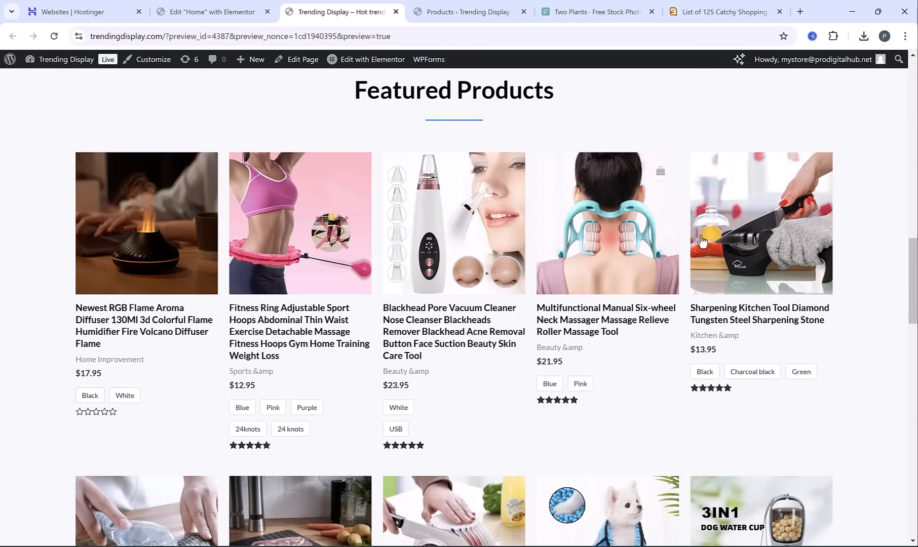
scroll(877, 214, "down", 3)
scroll(877, 213, "down", 4)
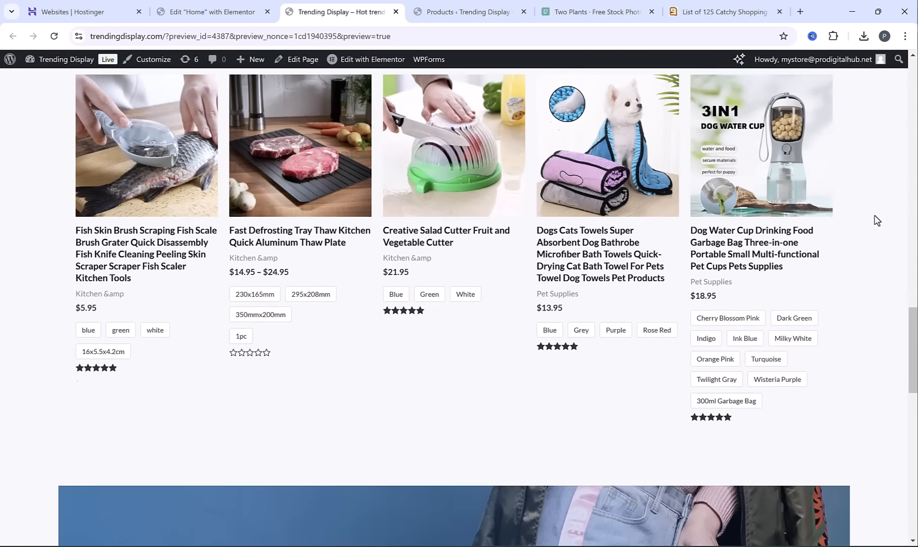
scroll(872, 219, "up", 7)
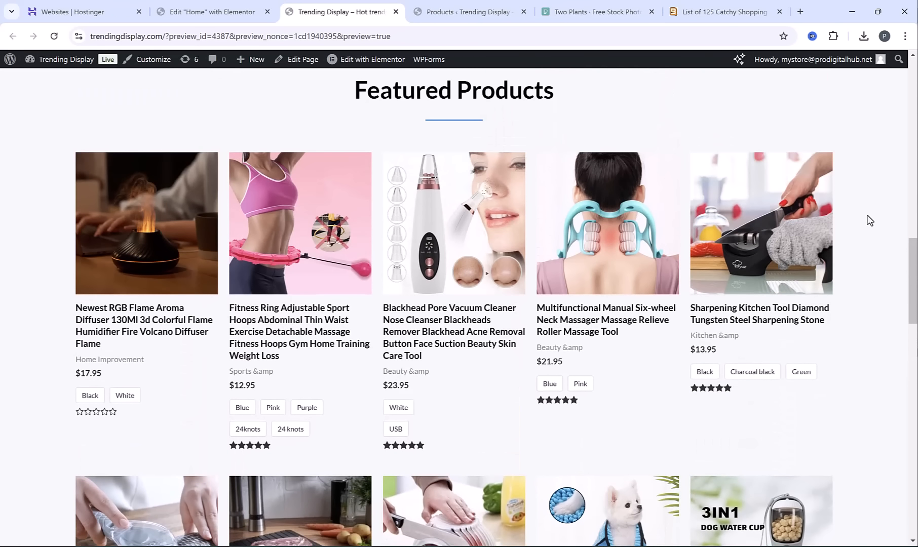
scroll(870, 220, "up", 2)
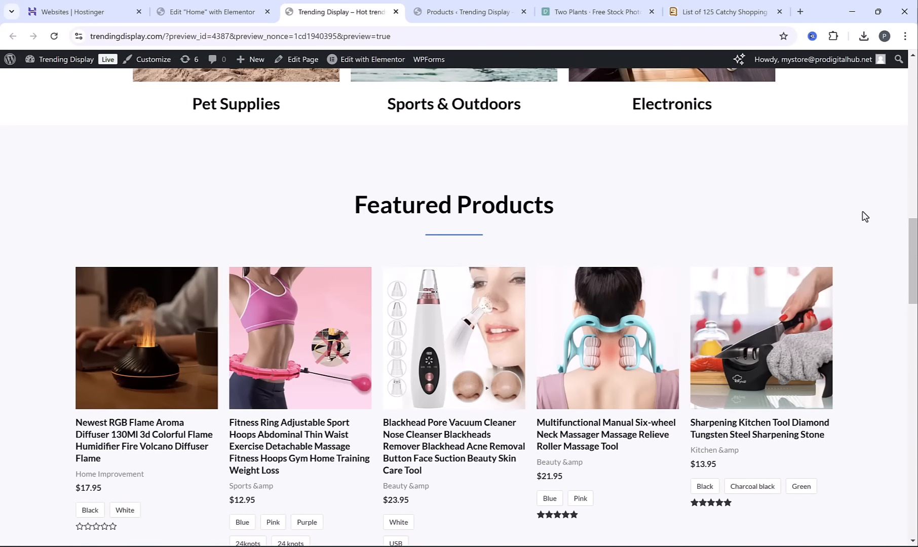
scroll(865, 217, "up", 15)
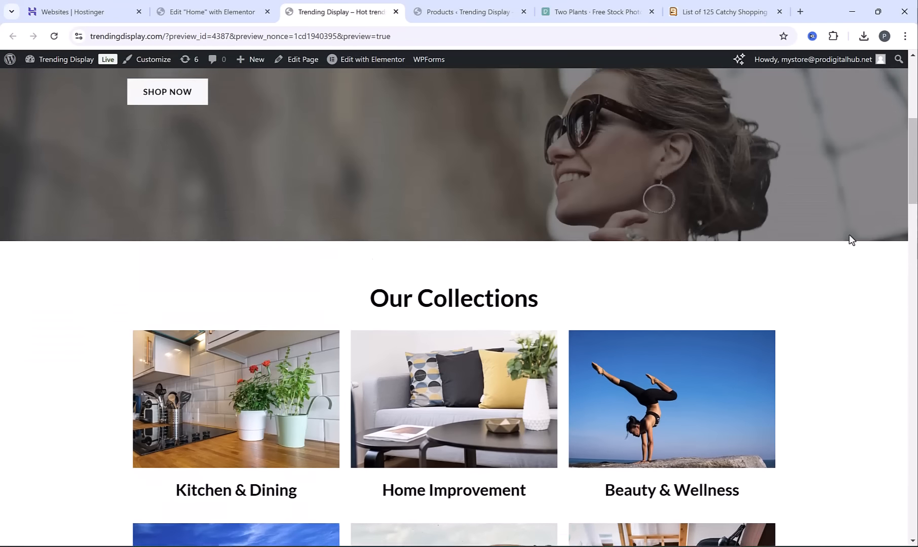
scroll(760, 240, "up", 3)
scroll(704, 230, "down", 3)
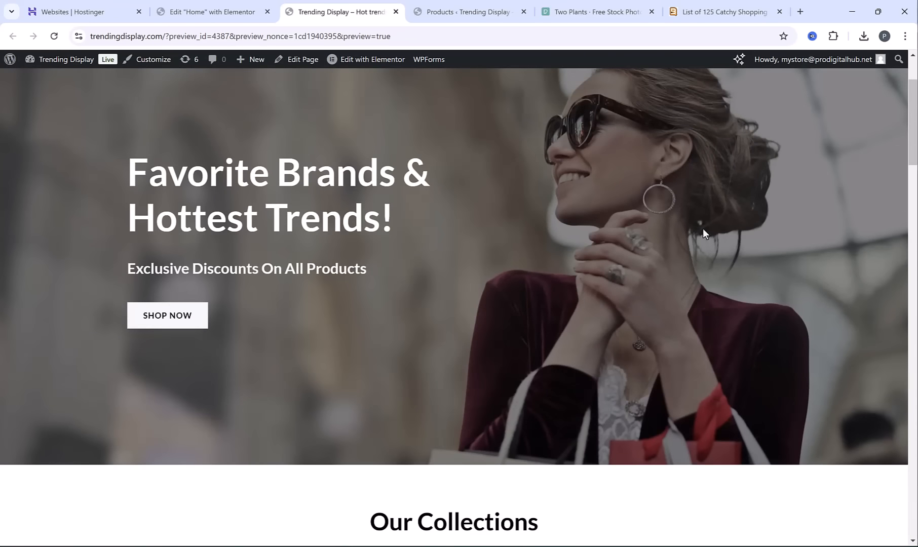
scroll(706, 224, "down", 16)
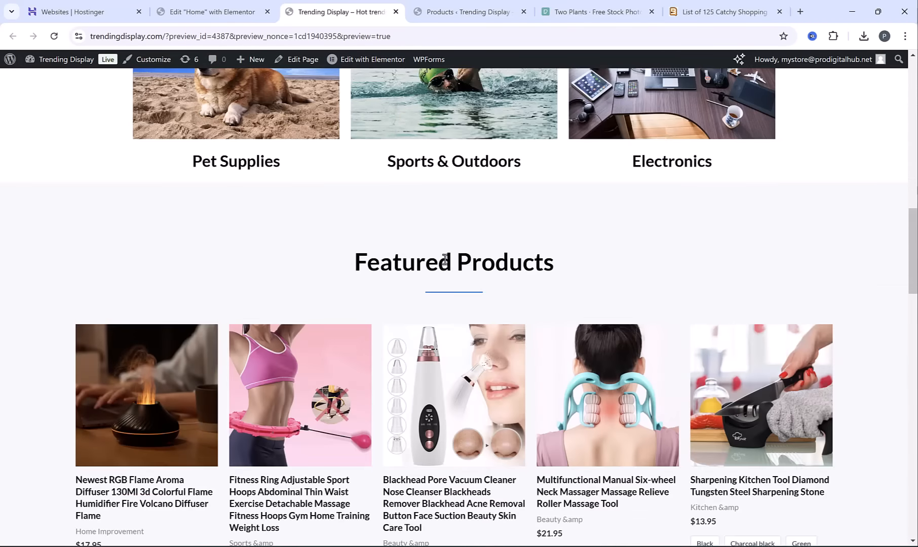
scroll(854, 180, "down", 8)
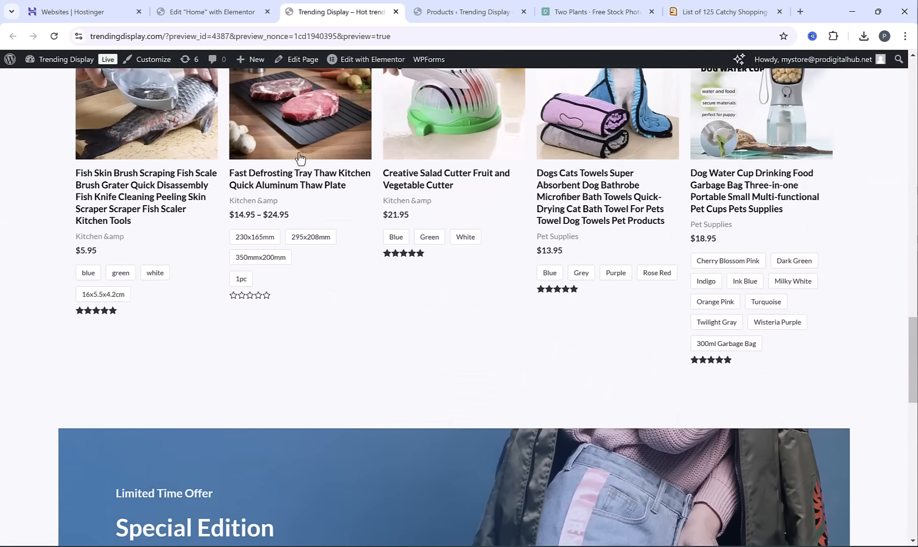
Delete the Special Edition limited-time offer banner container below Featured Products in the Elementor editor
left_click(205, 7)
scroll(456, 253, "down", 7)
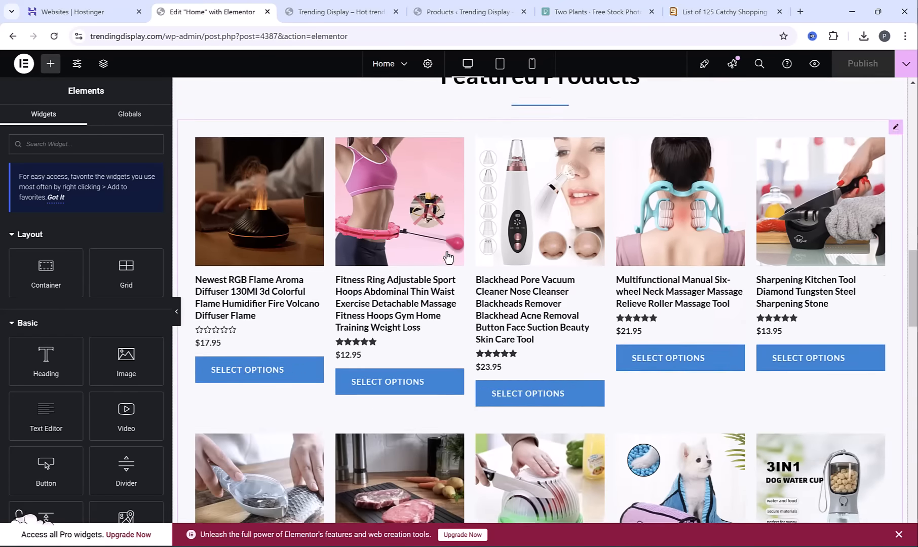
scroll(448, 250, "down", 7)
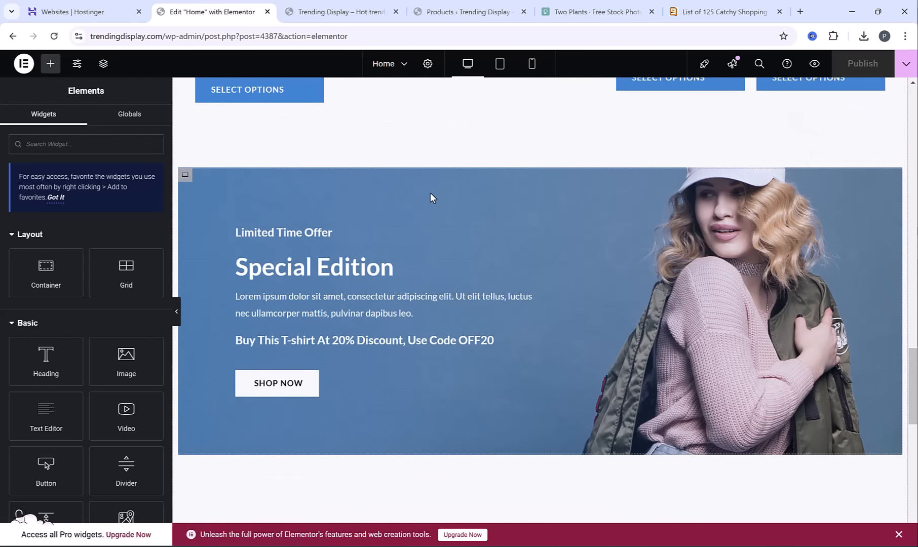
scroll(562, 189, "up", 2)
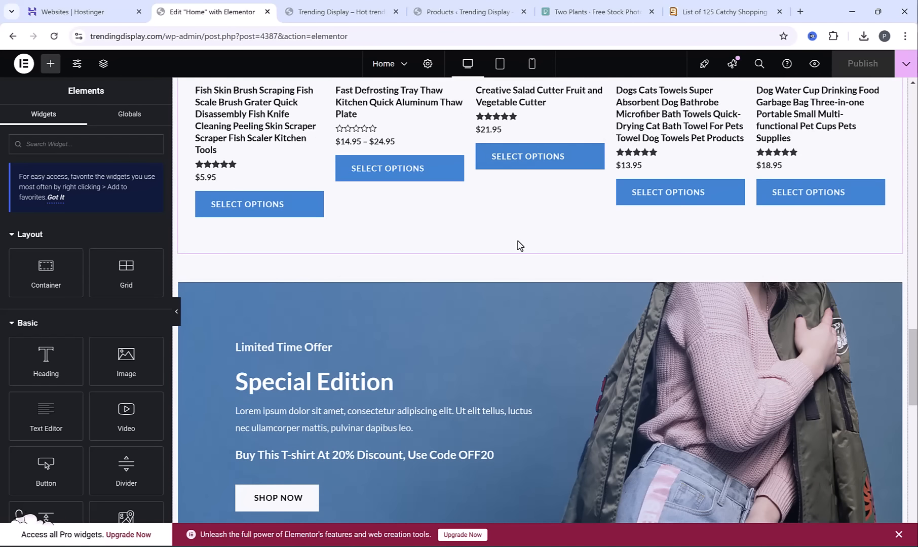
right_click(520, 313)
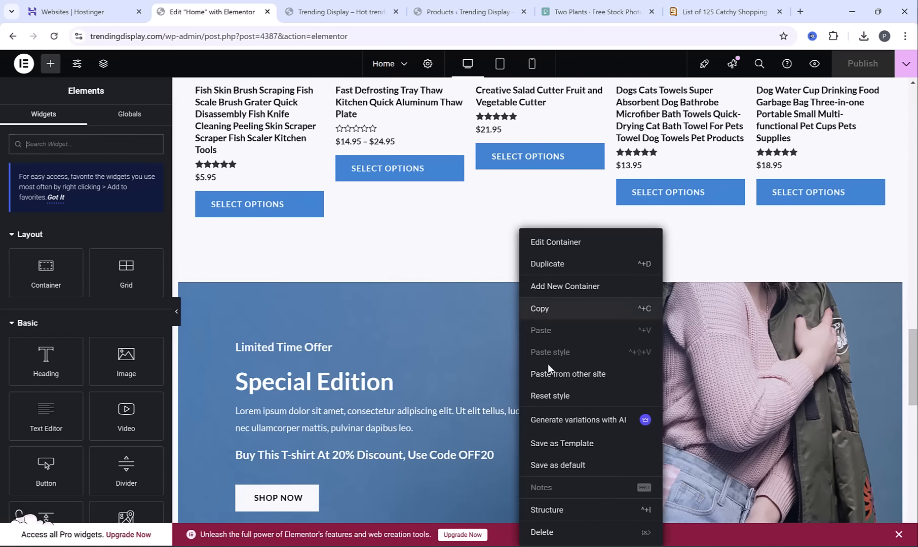
left_click(577, 533)
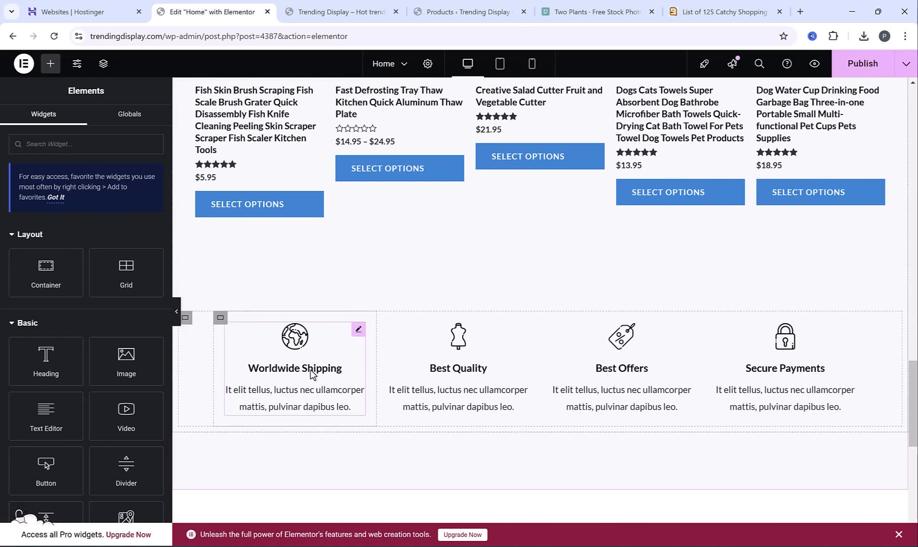
Clear the placeholder descriptions under Worldwide Shipping, Best Quality, Best Offers and Secure Payments
triple_click(306, 394)
key("BackSpace")
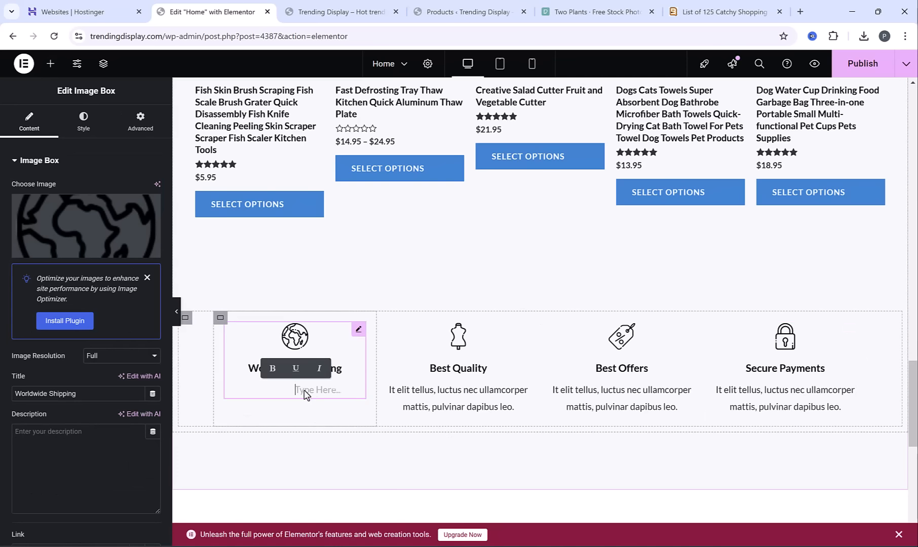
triple_click(425, 397)
key("BackSpace")
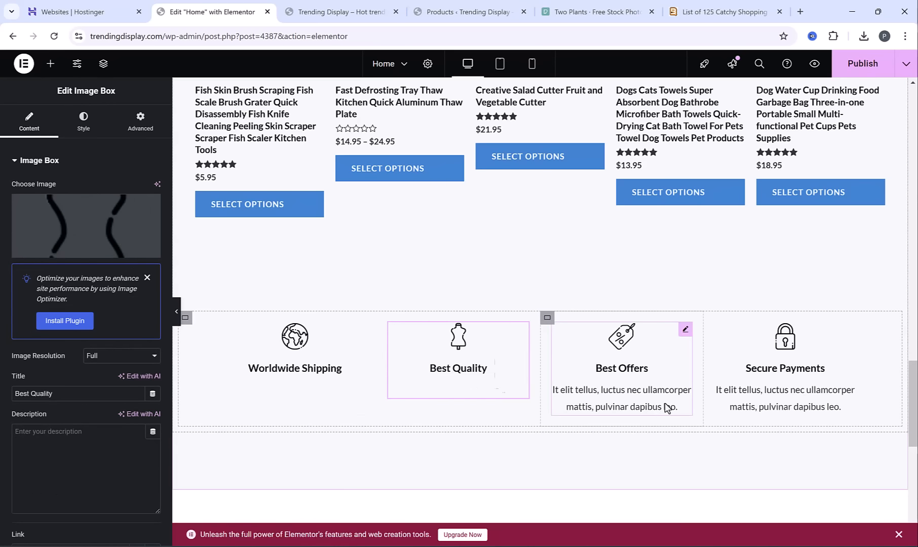
triple_click(665, 404)
key("BackSpace")
left_click(765, 393)
triple_click(765, 393)
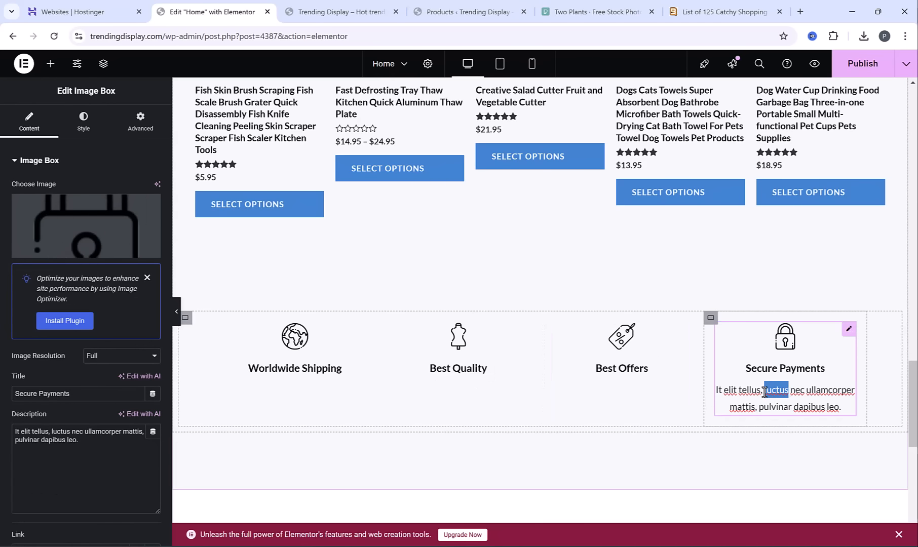
key("BackSpace")
Select the Kitchen & Dining image in the Our Collections section for editing
left_click_drag(914, 384, 915, 195)
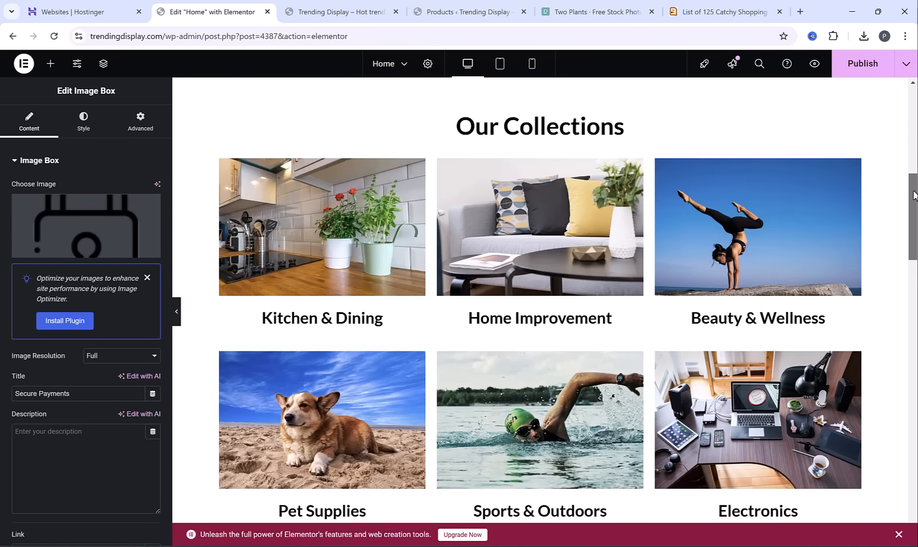
left_click_drag(915, 195, 915, 130)
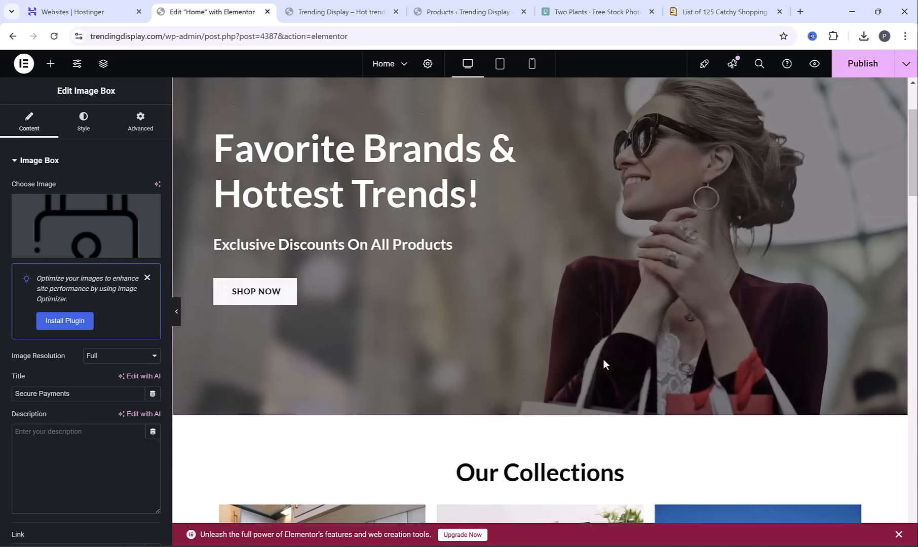
scroll(603, 359, "down", 8)
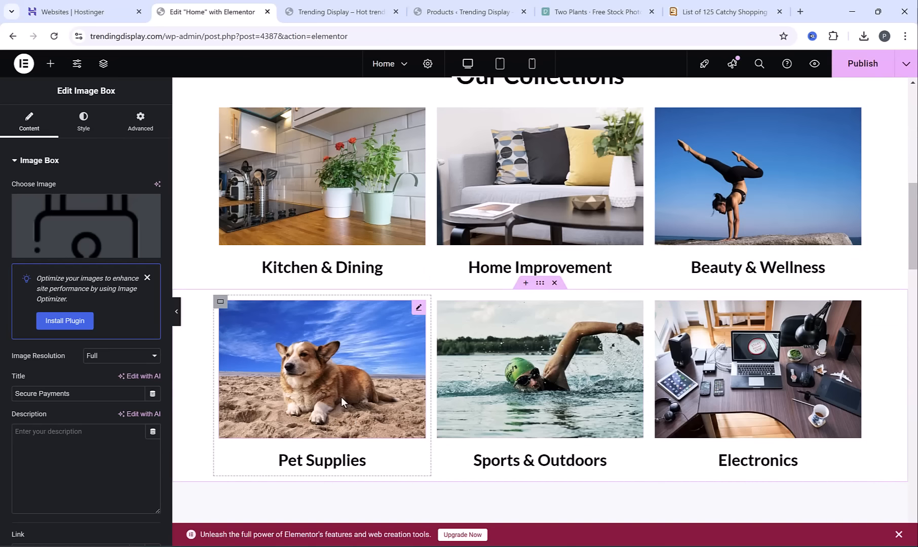
scroll(340, 397, "up", 1)
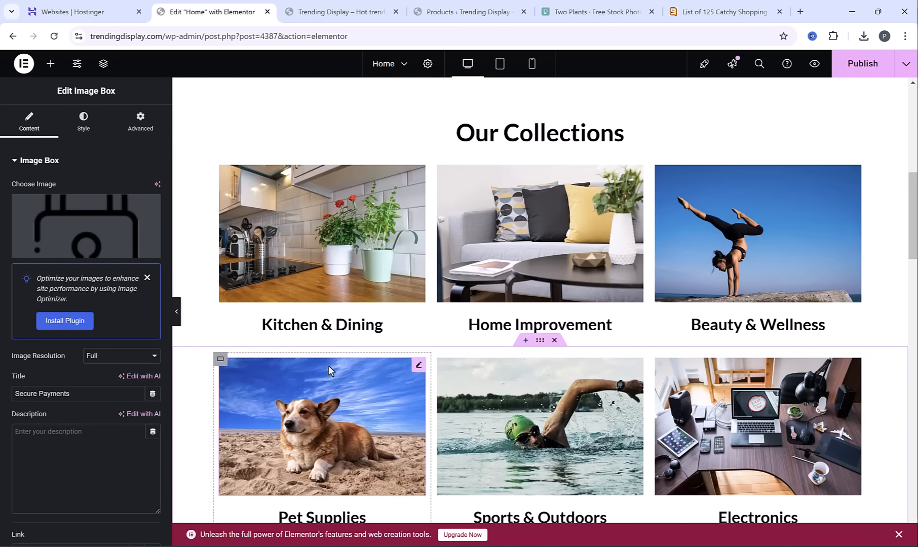
left_click(294, 229)
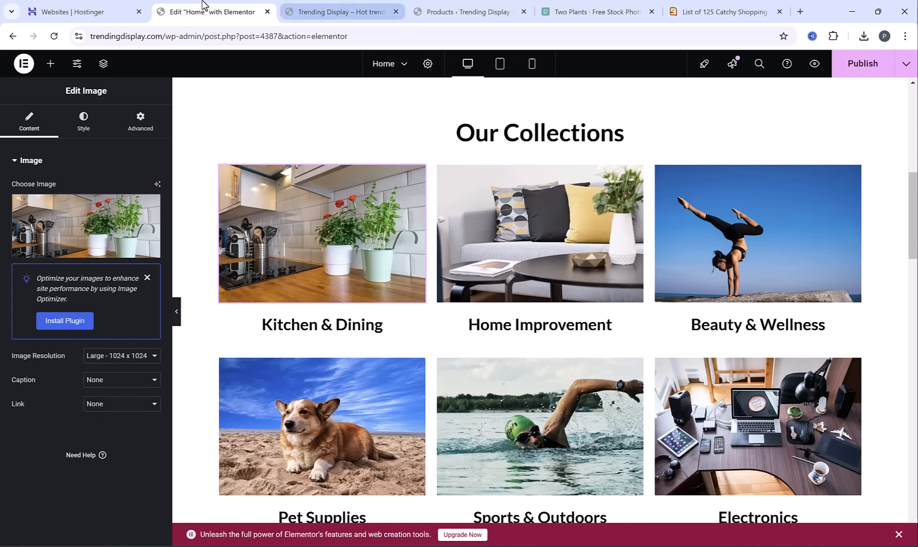
Open the Kitchen & Dining category's store page from the WordPress product categories and copy its URL
left_click(453, 6)
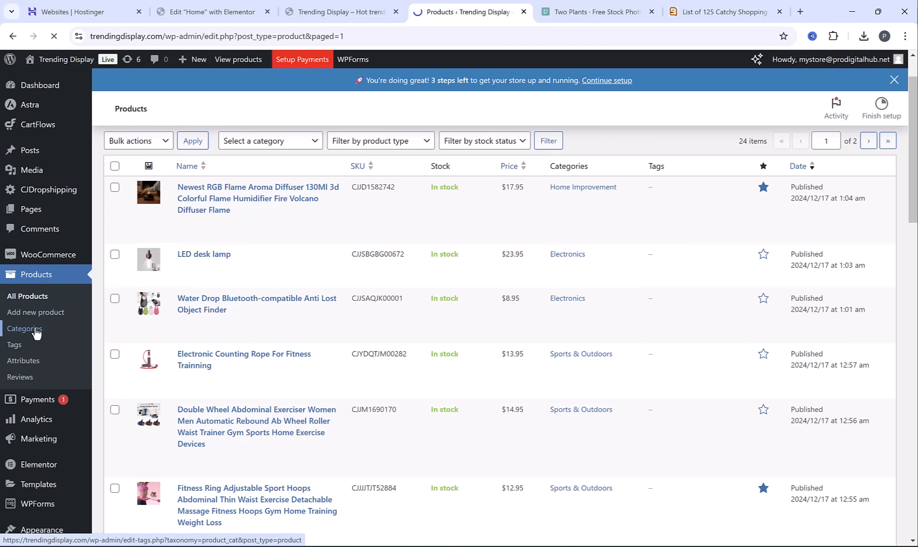
scroll(572, 269, "down", 3)
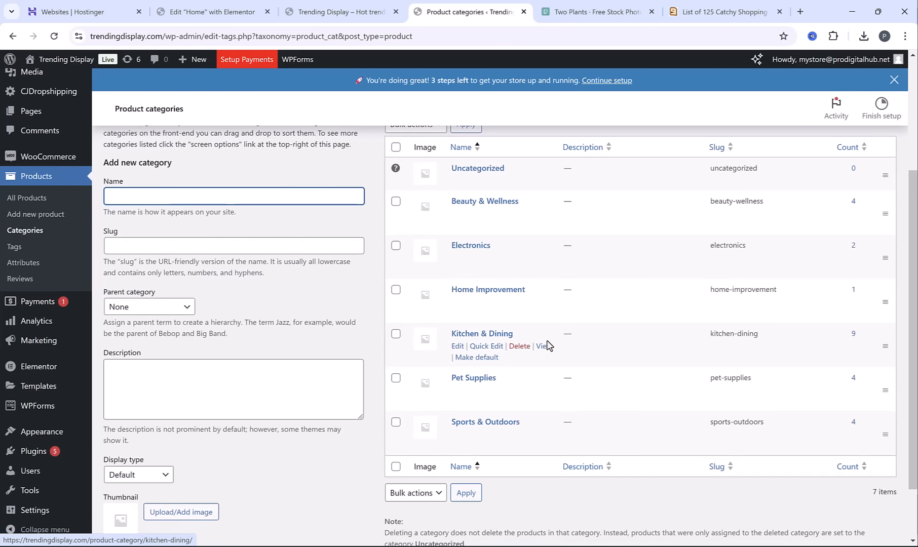
left_click(545, 347)
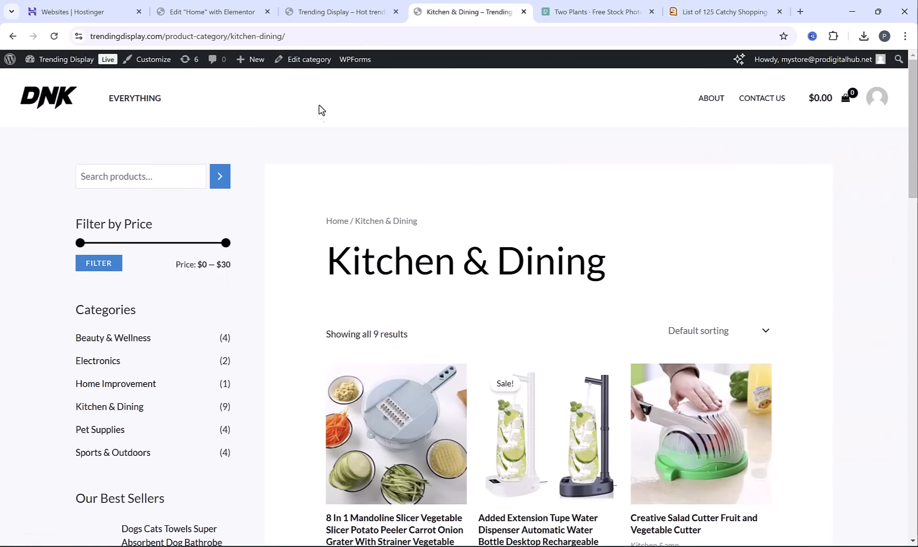
left_click(311, 34)
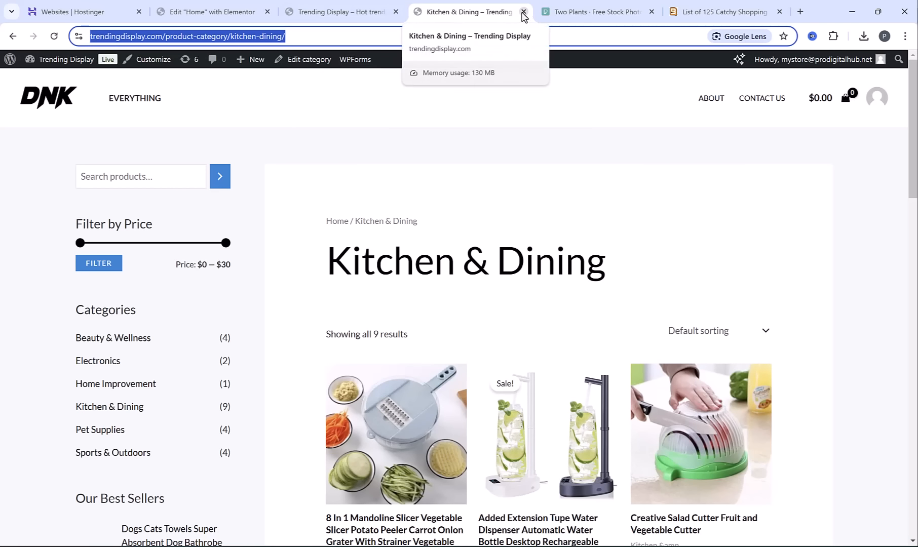
left_click(313, 36)
Link the Kitchen & Dining image in the Elementor editor to the copied category page as a custom URL
left_click(239, 10)
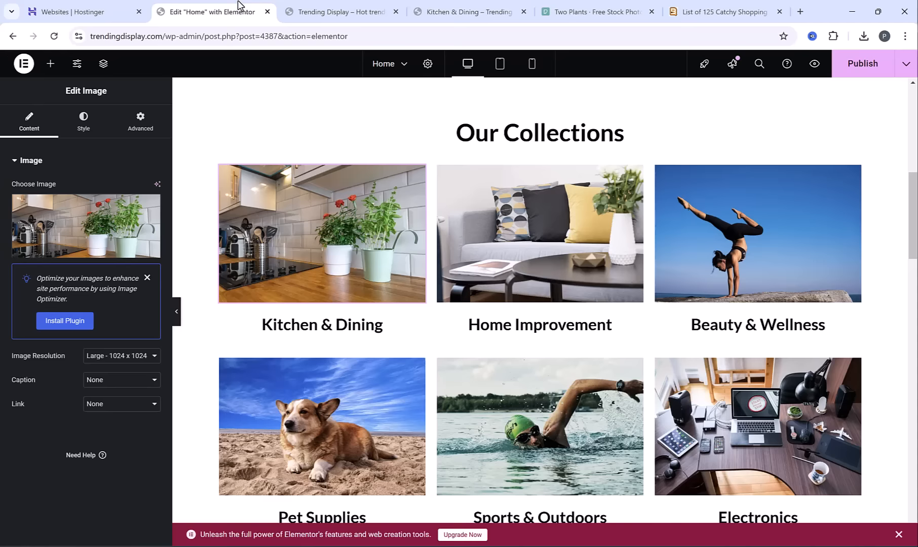
left_click(102, 408)
left_click(116, 445)
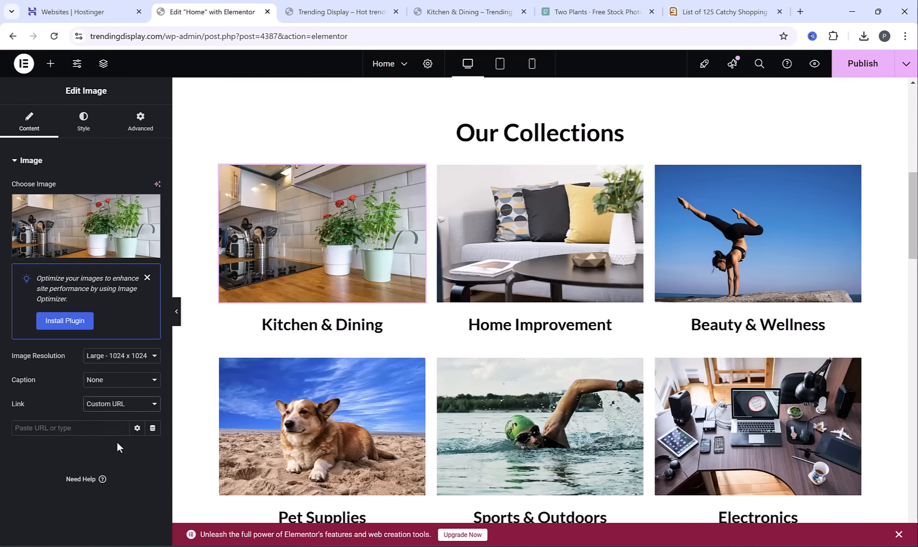
left_click(80, 429)
key("ctrl+v")
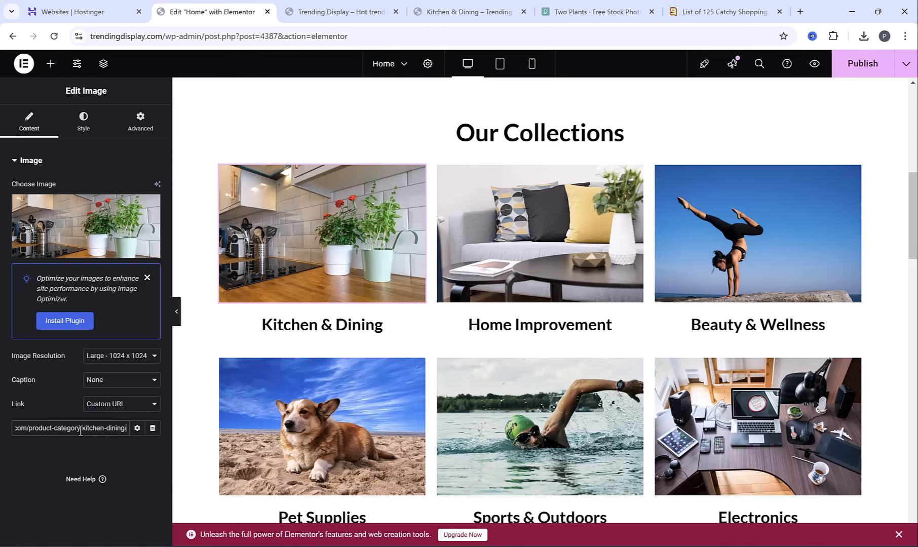
Link the Kitchen & Dining heading below the image to the same copied category URL
left_click(313, 330)
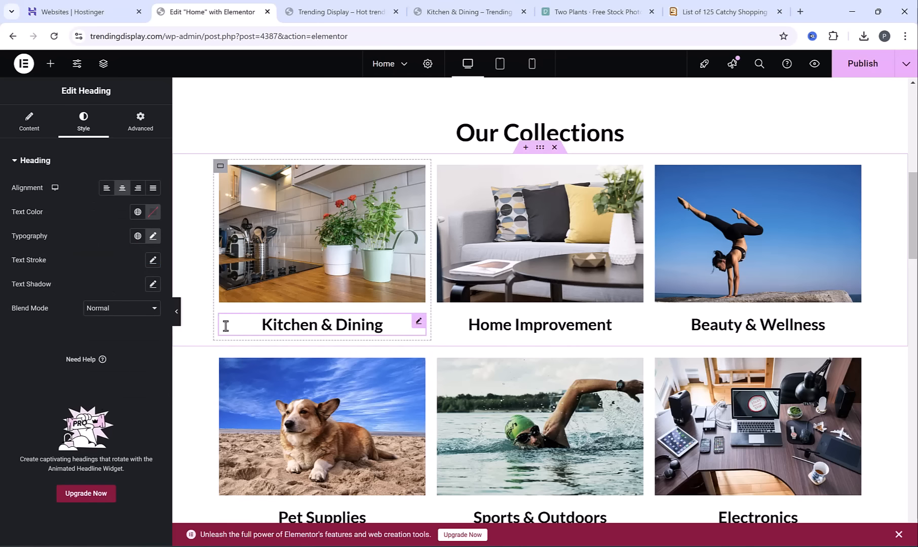
left_click(27, 126)
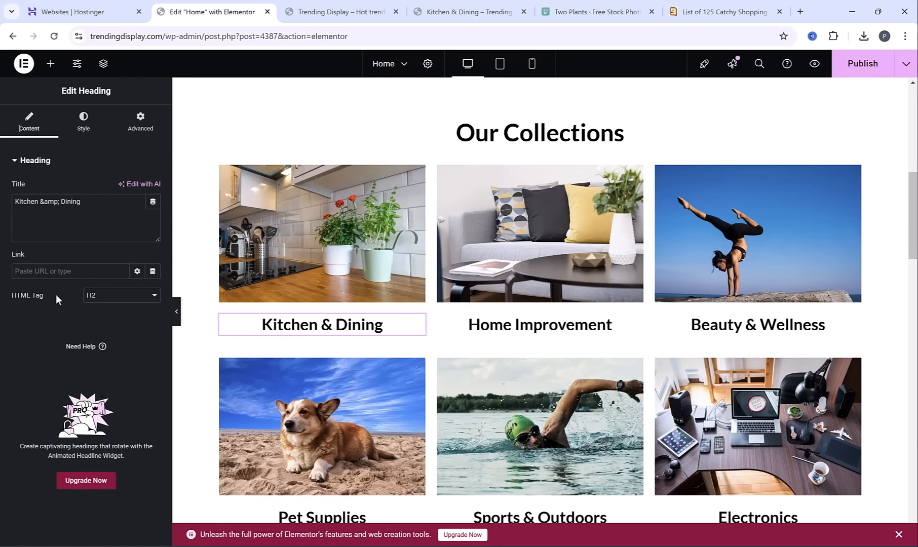
key("ctrl+v")
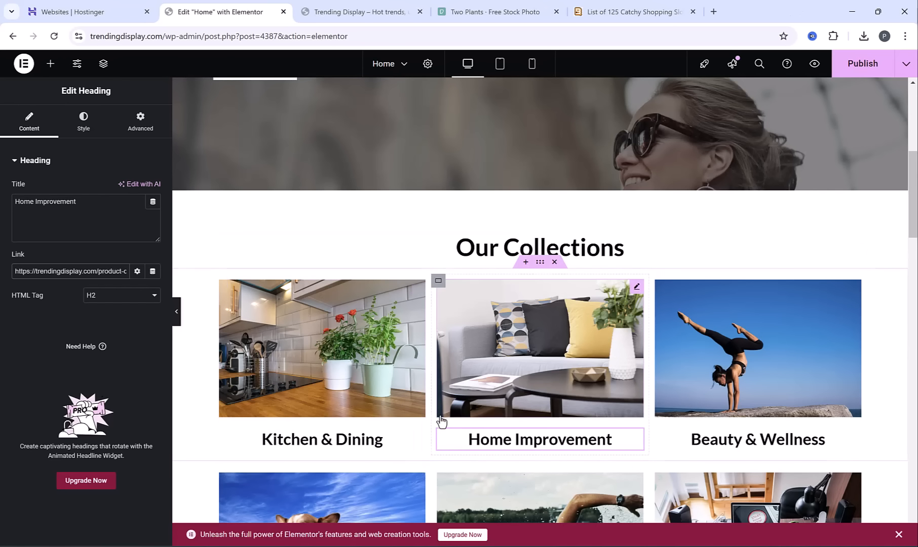
scroll(423, 397, "up", 5)
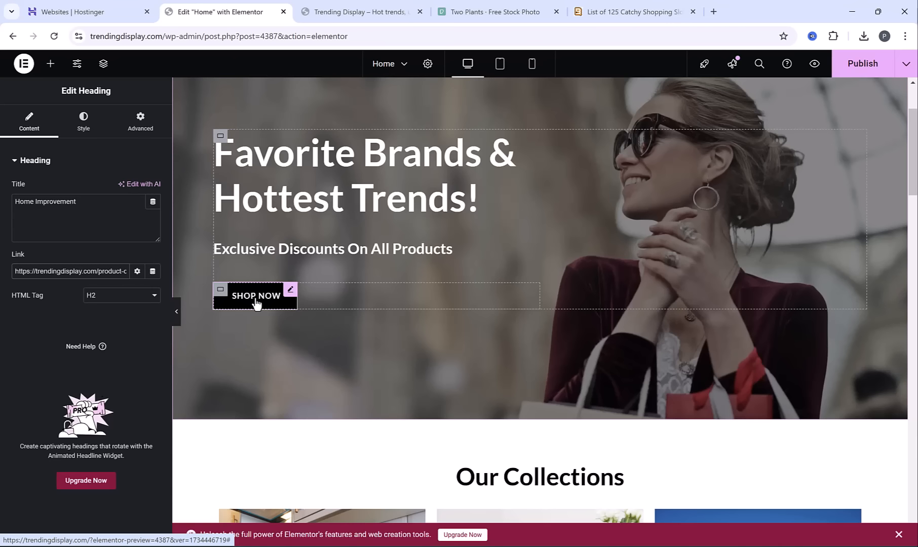
left_click(256, 299)
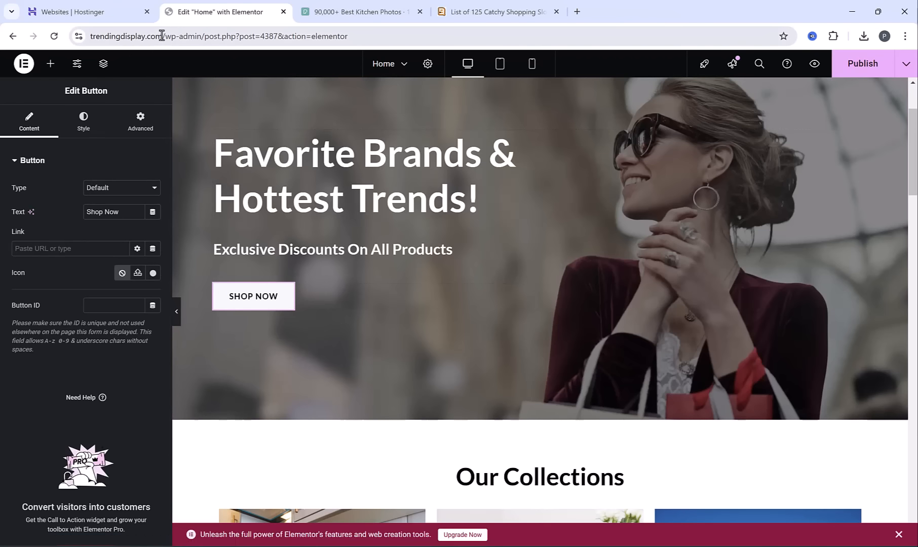
left_click_drag(162, 36, 54, 38)
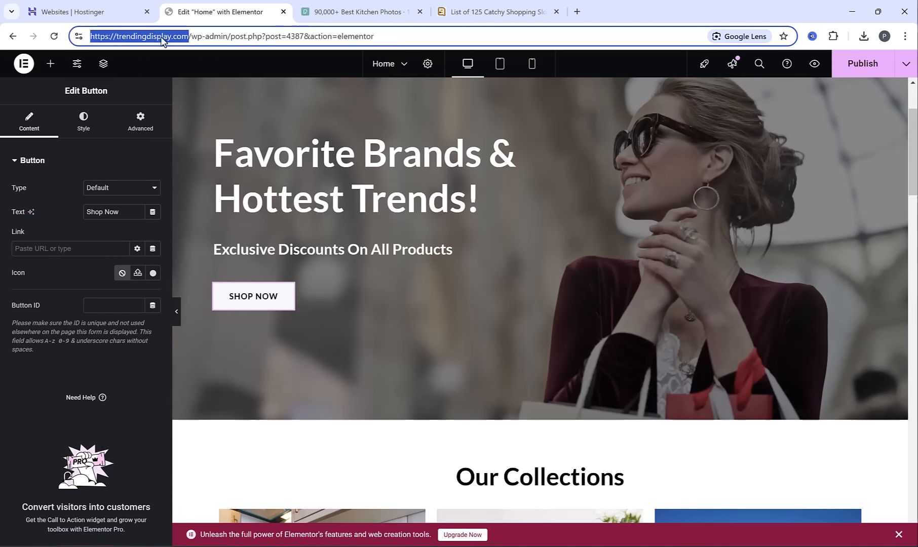
key("ctrl+c")
left_click(55, 249)
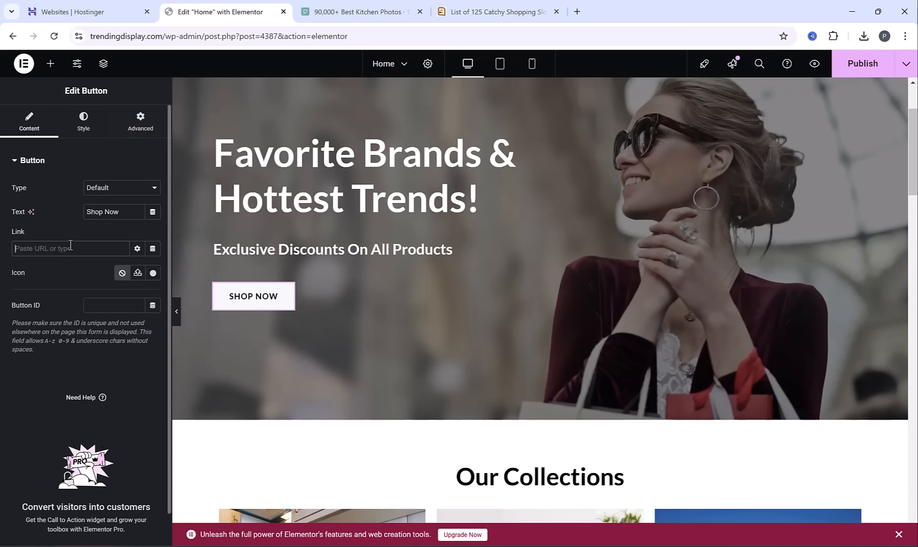
key("ctrl+v")
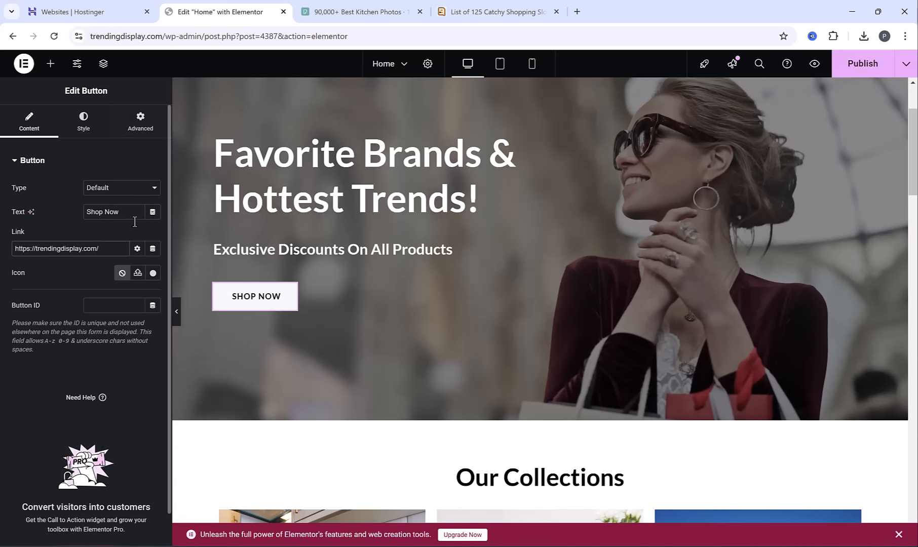
type("/store")
left_click(870, 76)
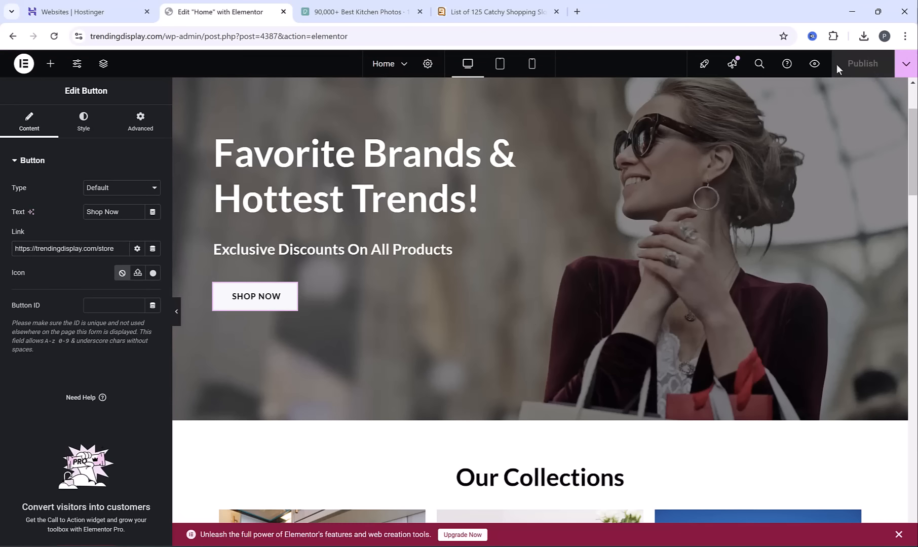
Preview the Home page, follow the Shop Now link to examine the store's product listing, and return to the preview
left_click(814, 65)
left_click(173, 375)
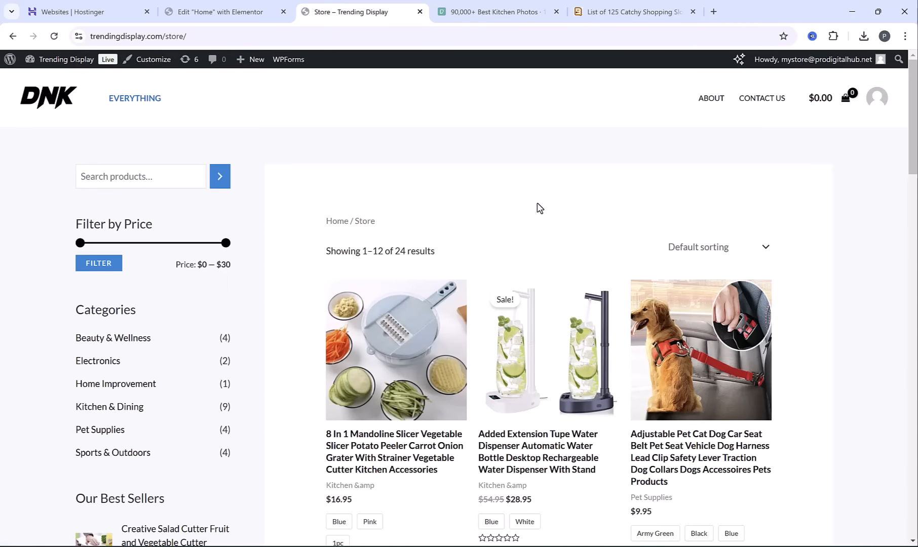
scroll(544, 208, "down", 8)
scroll(530, 250, "up", 8)
scroll(530, 250, "down", 18)
scroll(522, 235, "up", 11)
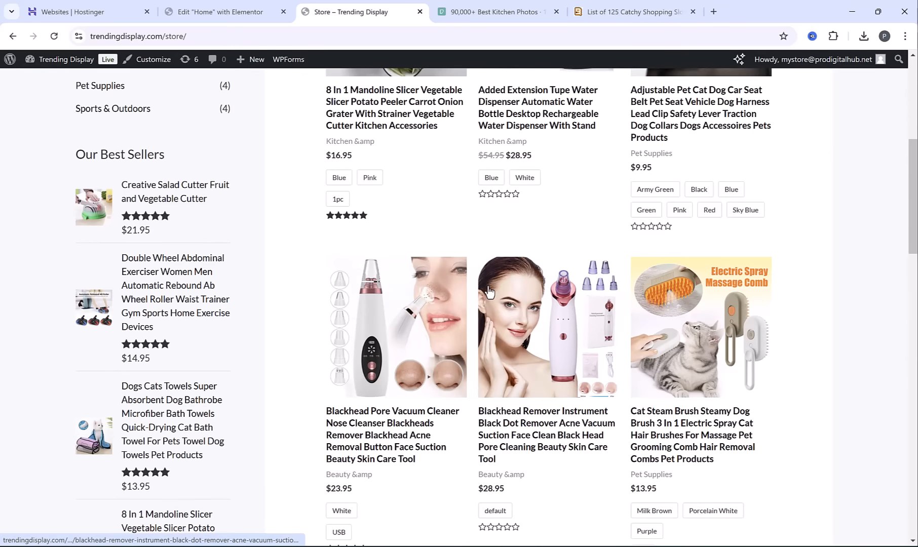
scroll(489, 293, "up", 7)
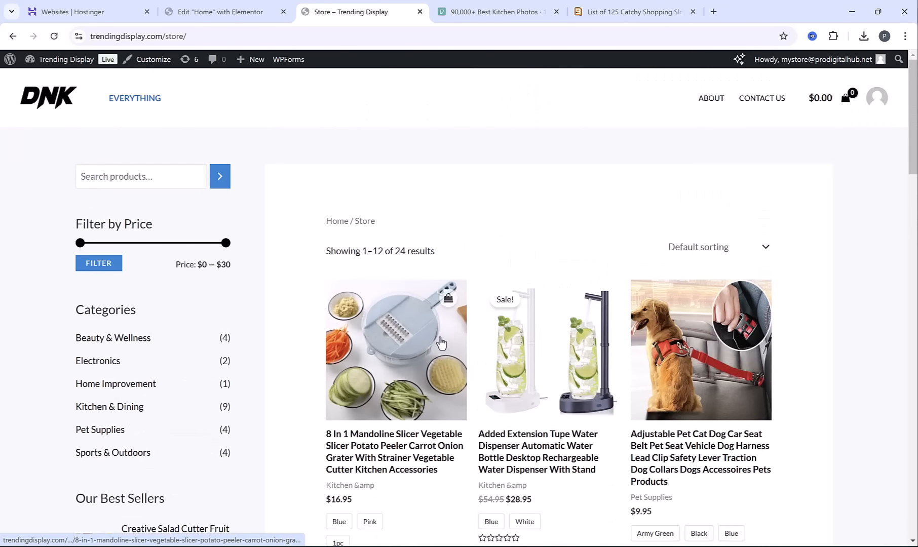
key("alt+Left")
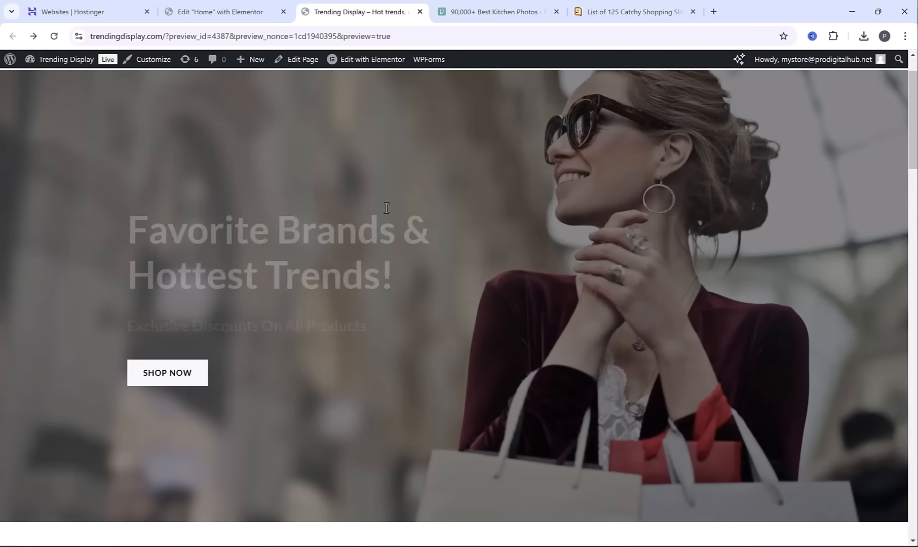
Test the Kitchen & Dining image link in the preview, check its category products, and return to review the home page
scroll(400, 208, "down", 8)
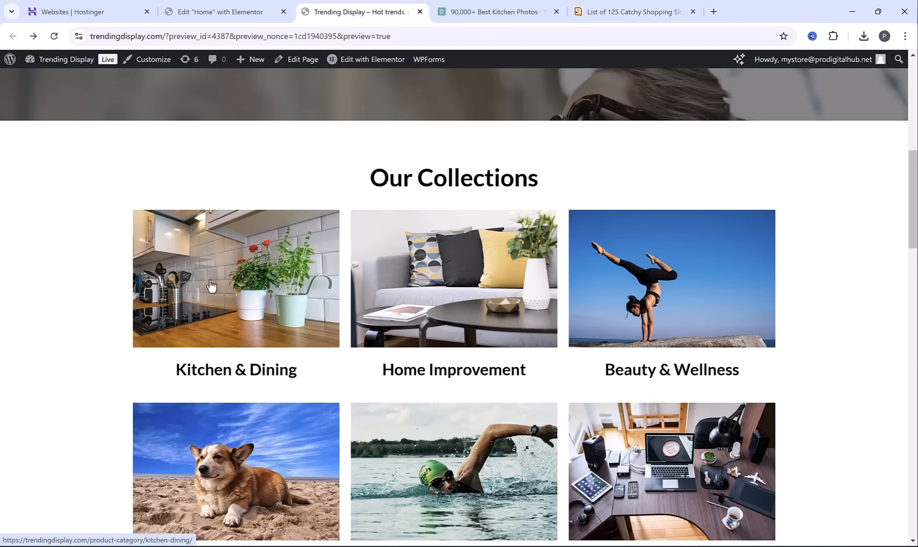
left_click(255, 285)
scroll(547, 284, "down", 8)
scroll(543, 279, "up", 7)
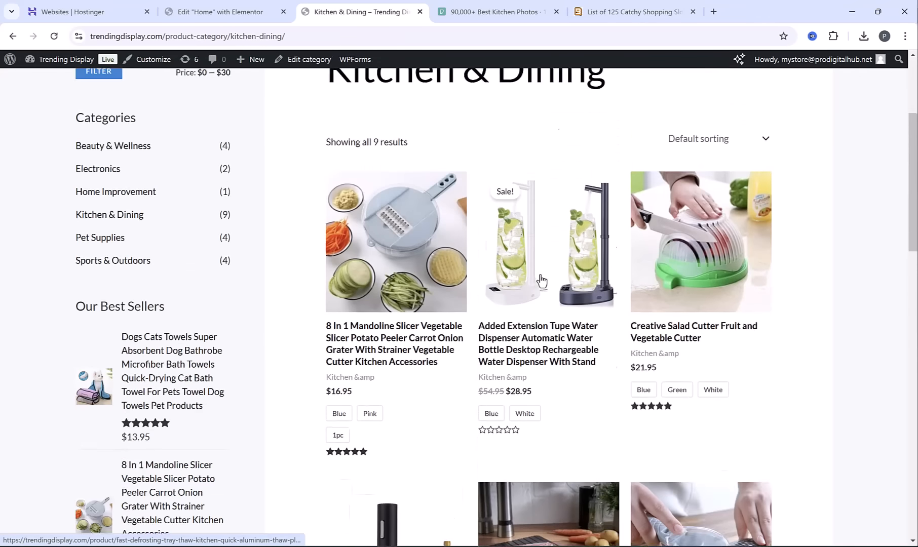
scroll(541, 280, "up", 3)
left_click(12, 36)
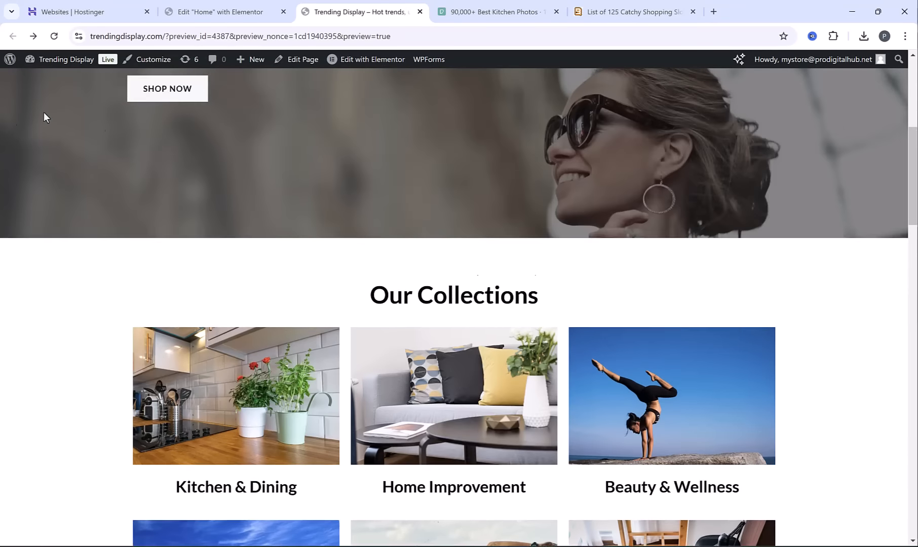
scroll(419, 340, "up", 8)
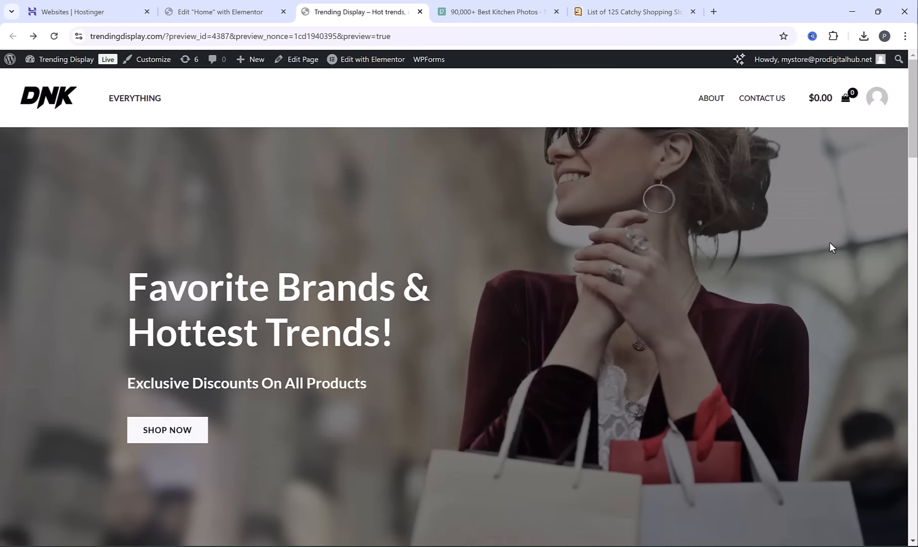
left_click_drag(916, 116, 915, 390)
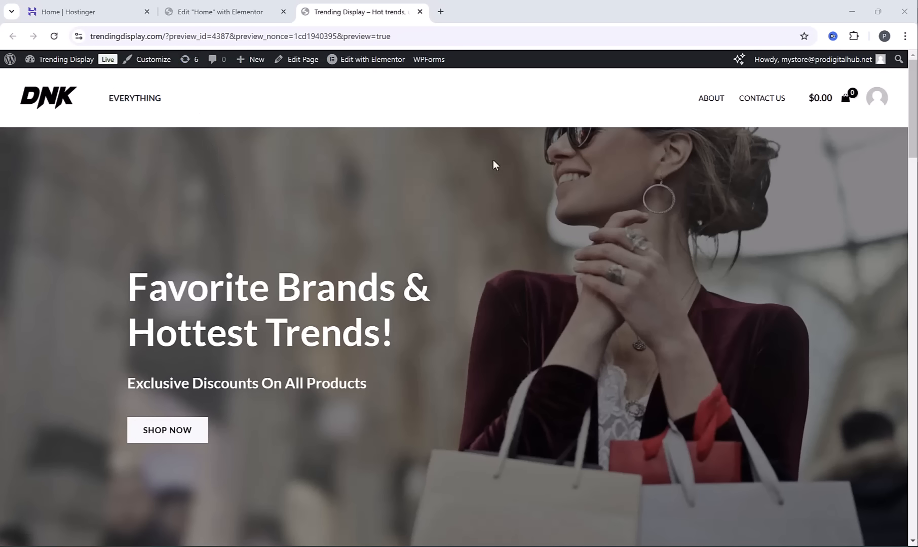
Switch to Hostinger and set up the free email service for trendingdisplay.com with the Hostinger Free plan
left_click(71, 7)
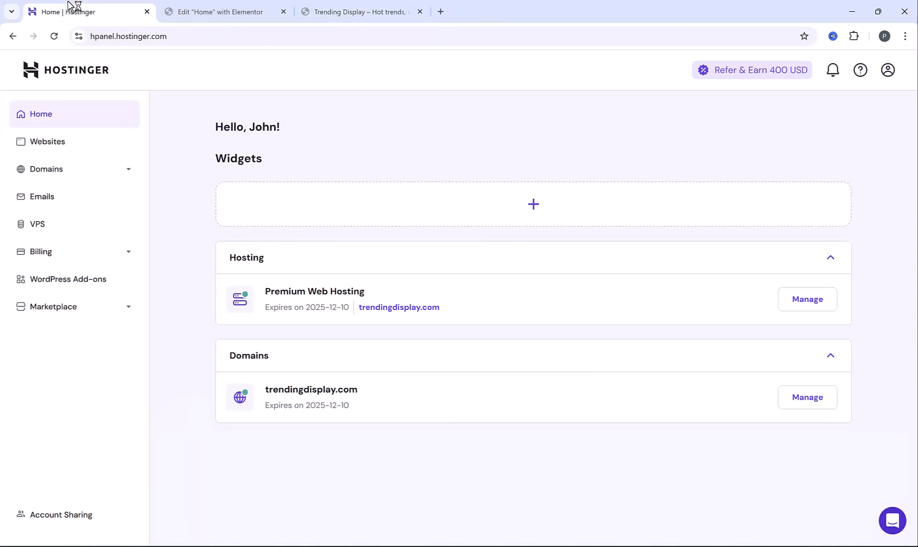
left_click(57, 199)
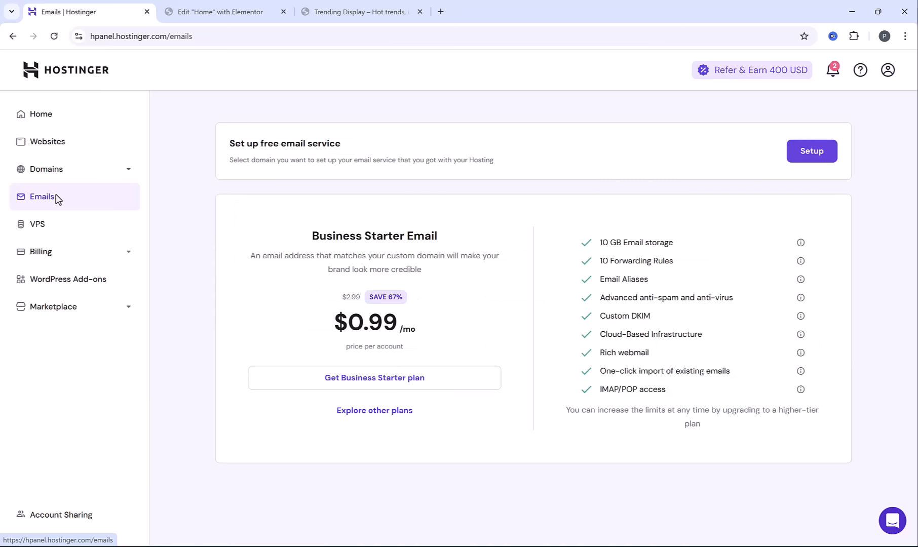
left_click(811, 151)
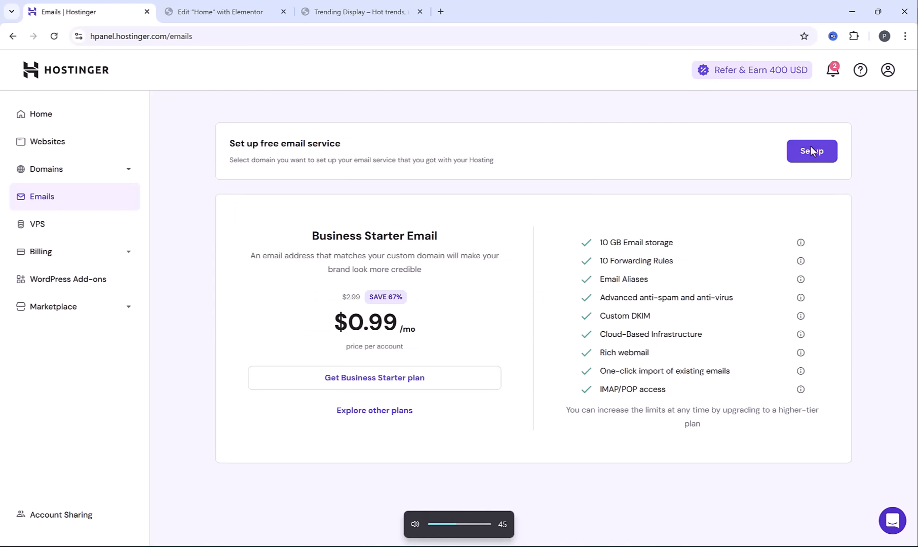
left_click(811, 152)
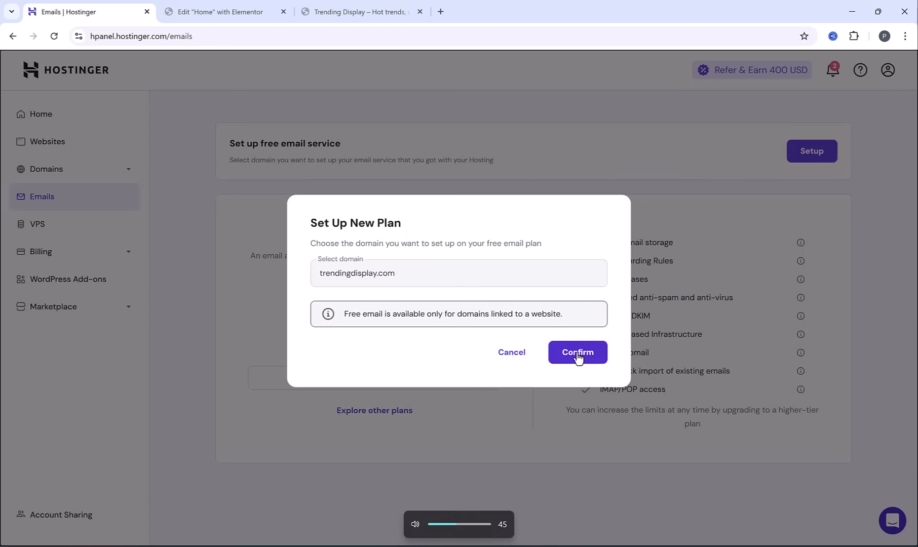
left_click(578, 354)
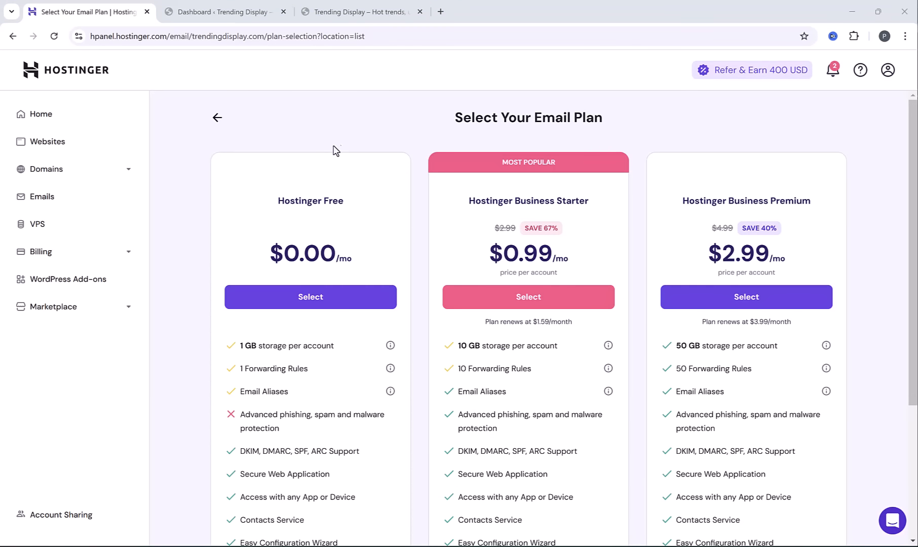
left_click(293, 293)
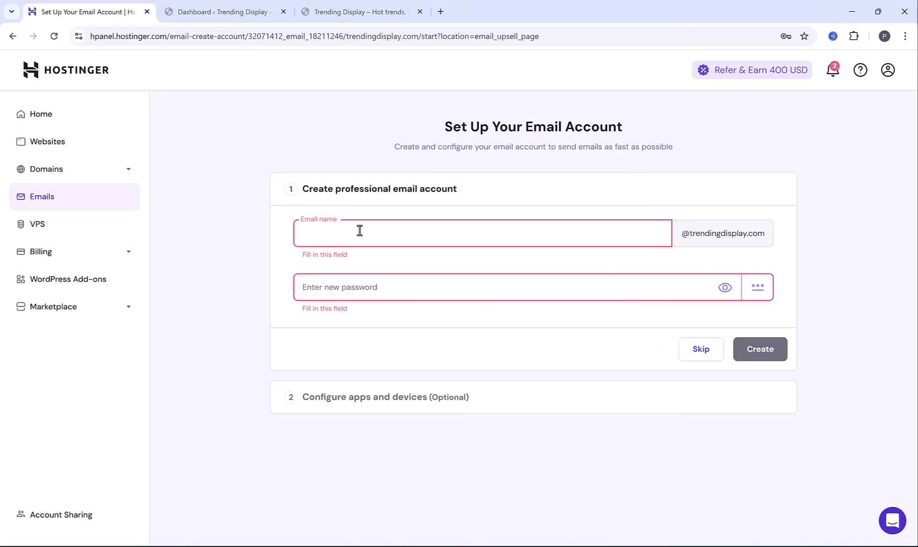
Create the mailbox named Support with a new account password, and skip the optional apps and devices configuration
type("Support")
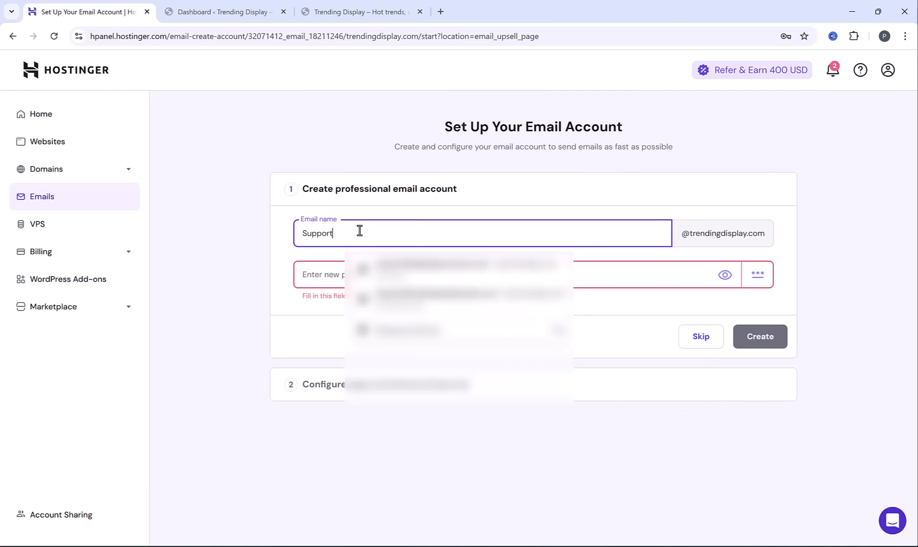
left_click(278, 274)
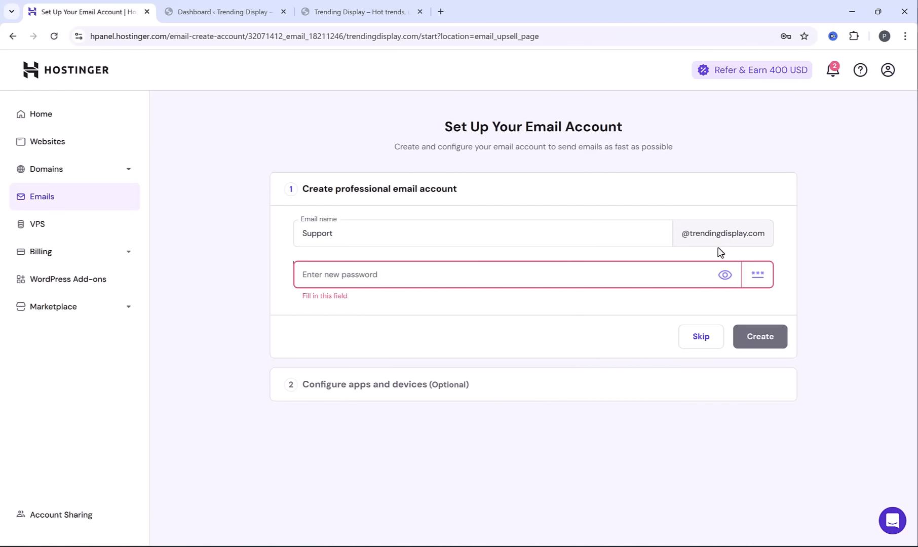
left_click(549, 276)
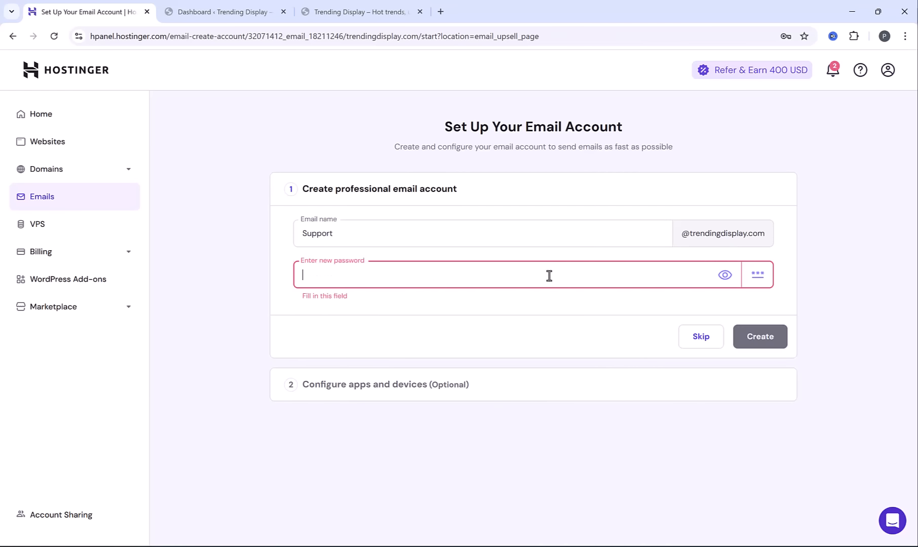
type("••••")
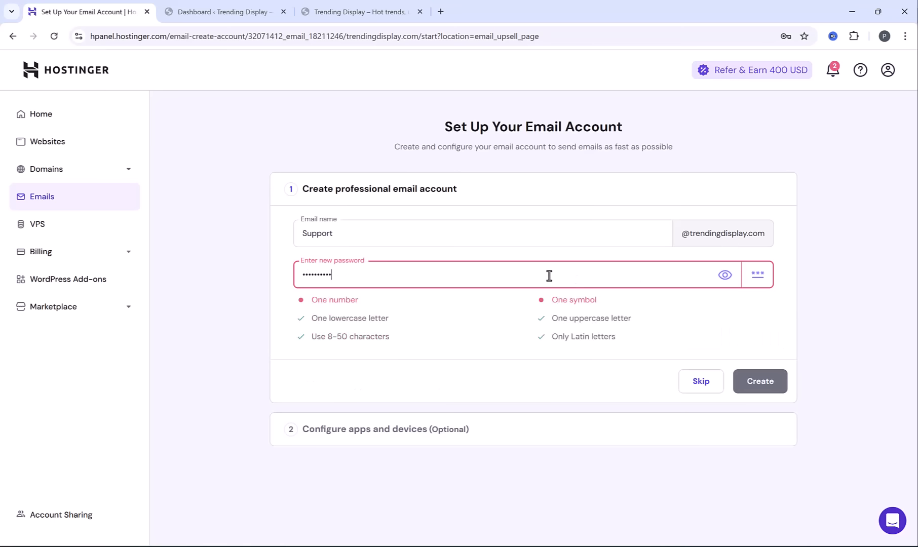
type("•••••••••••")
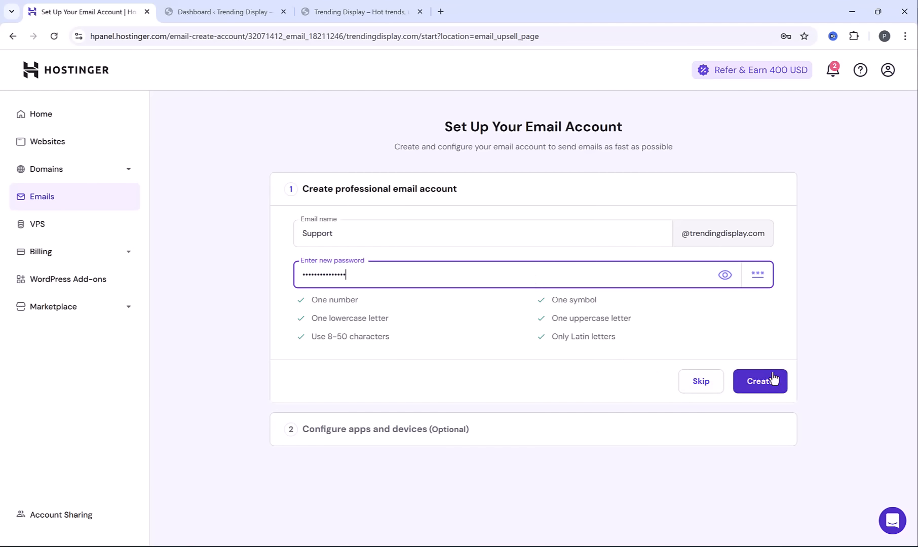
left_click(753, 386)
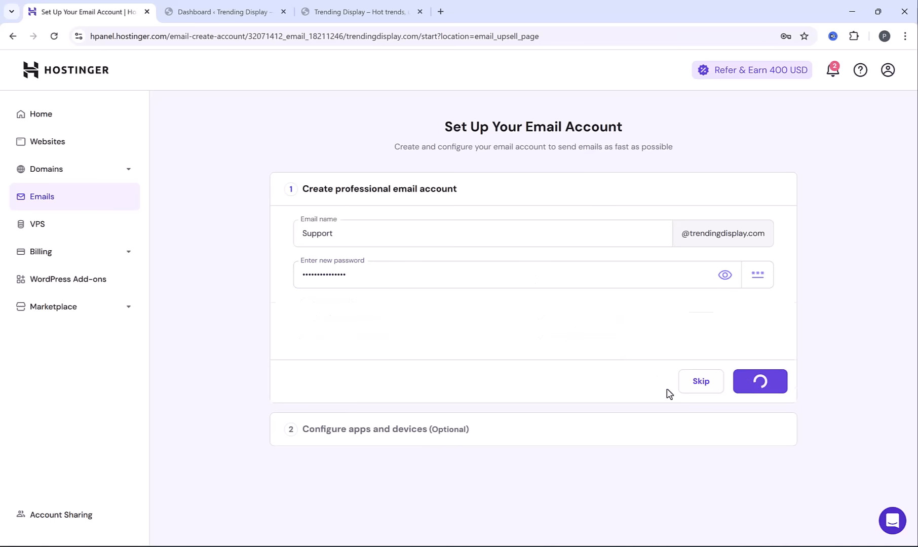
left_click(756, 396)
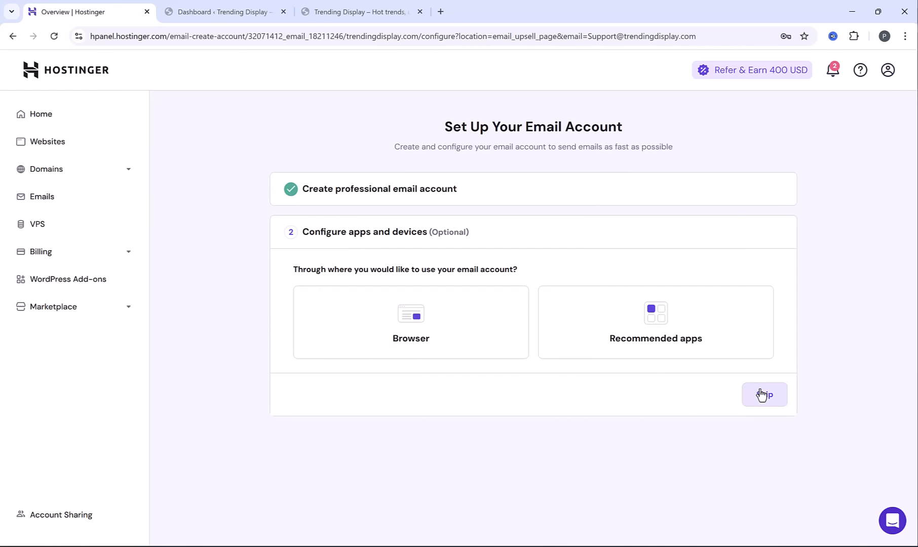
scroll(218, 329, "down", 3)
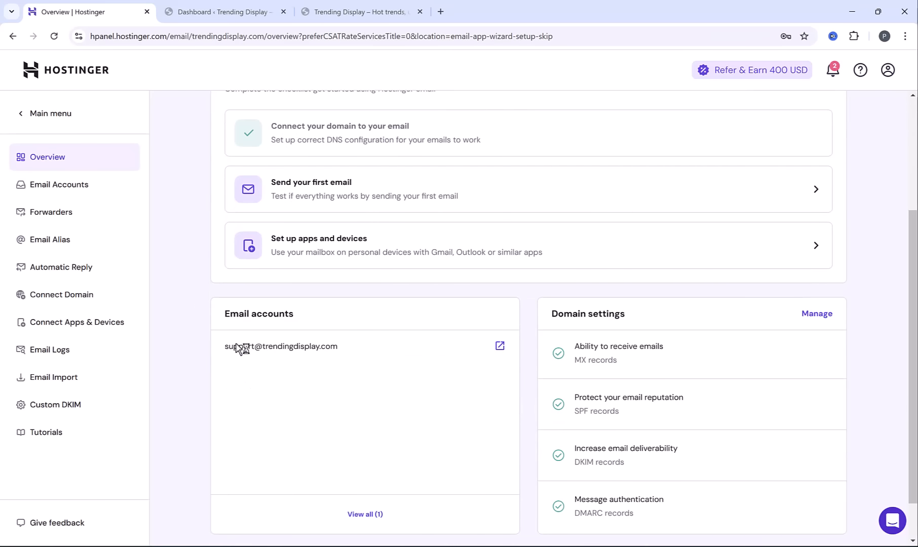
Open the support mailbox's webmail from the email accounts, log in with the account password, and decline saving the password
left_click(58, 189)
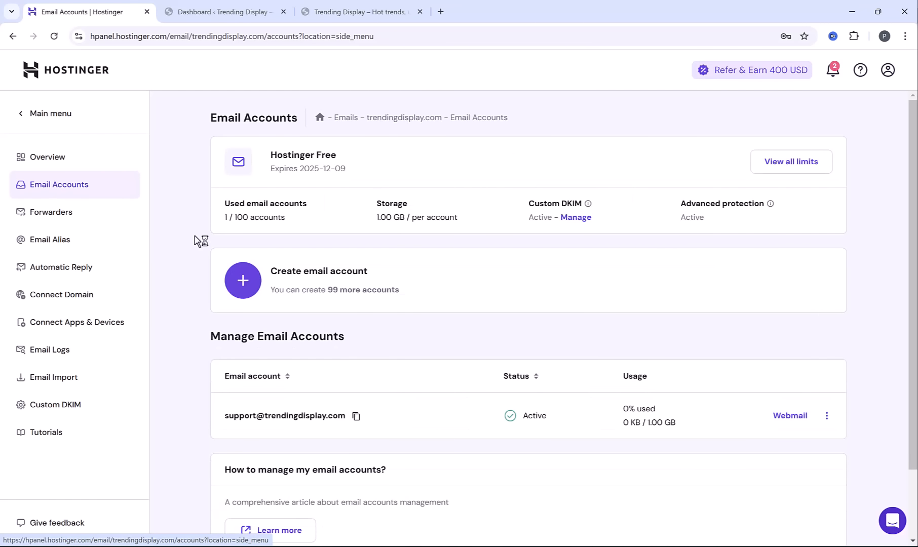
left_click(787, 418)
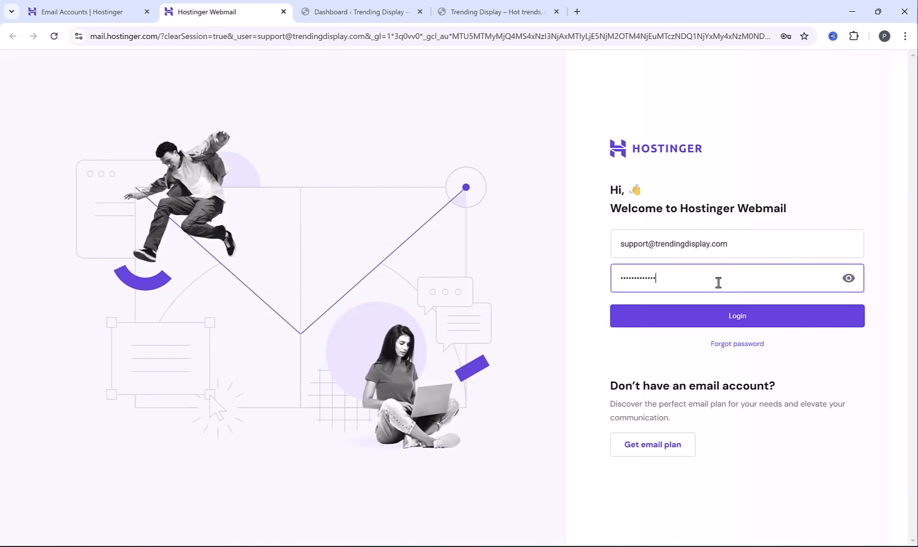
left_click(703, 324)
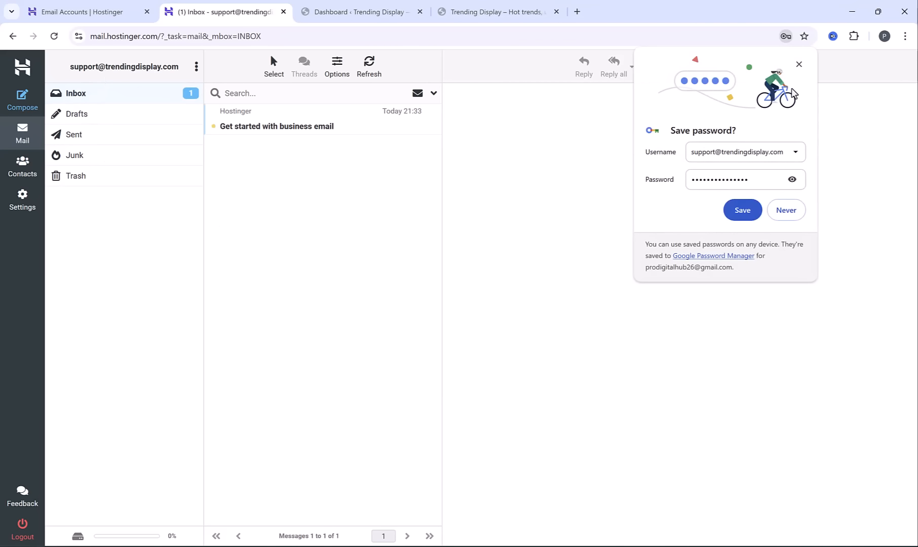
left_click(799, 64)
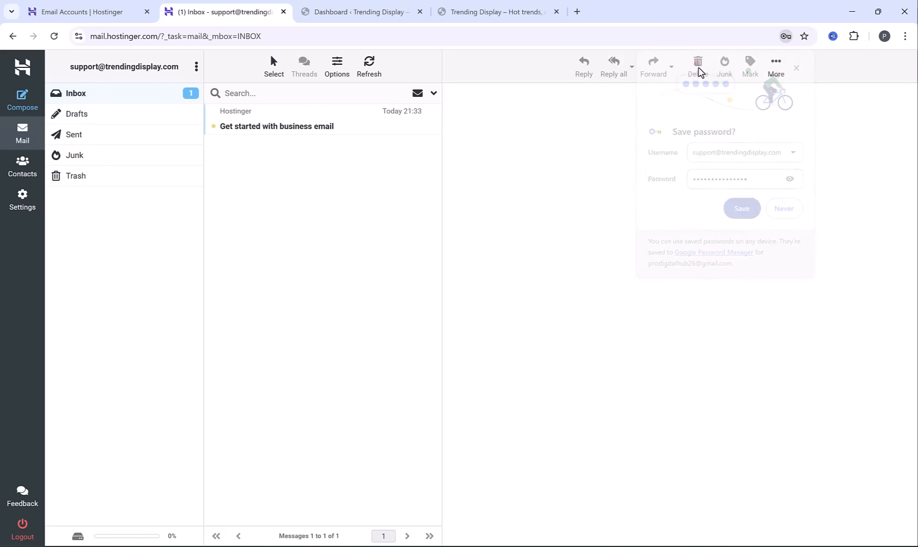
Read the "Get started with business email" message in the support mailbox's inbox
left_click(245, 126)
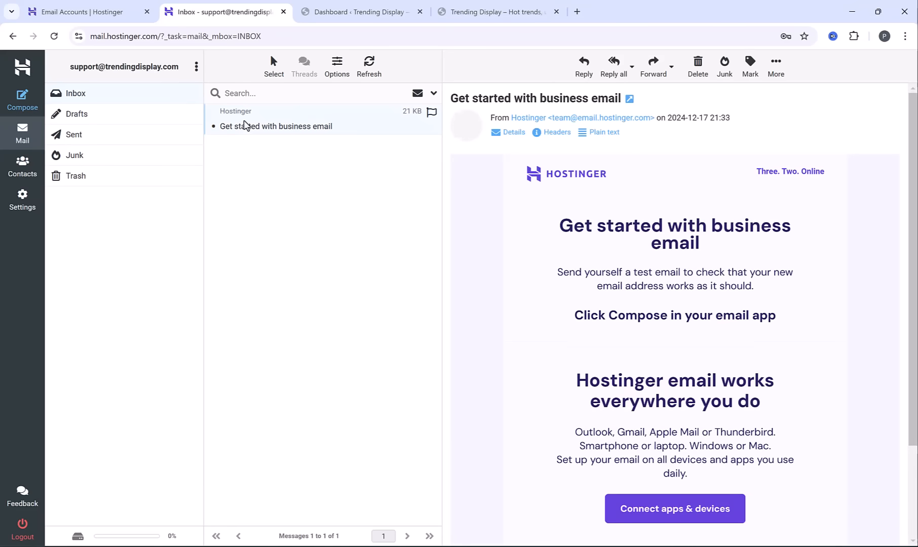
left_click(96, 95)
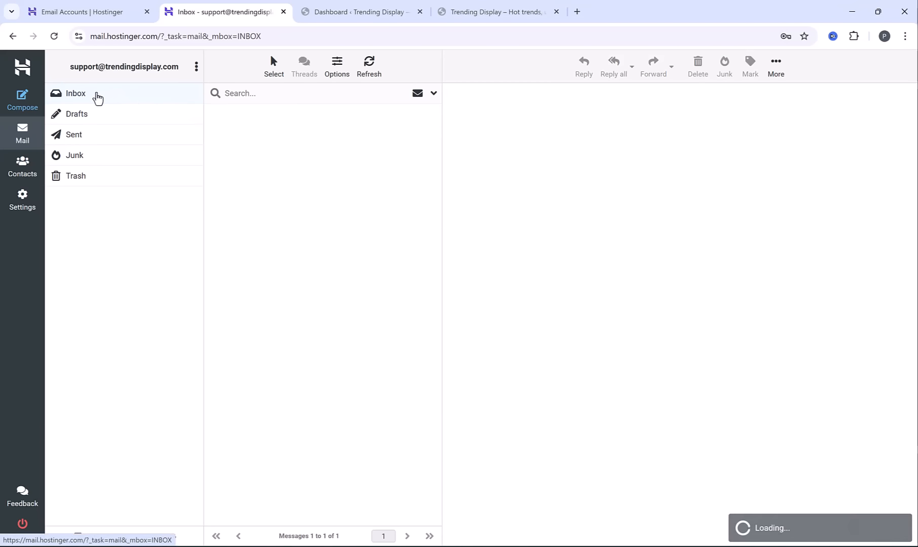
left_click(265, 127)
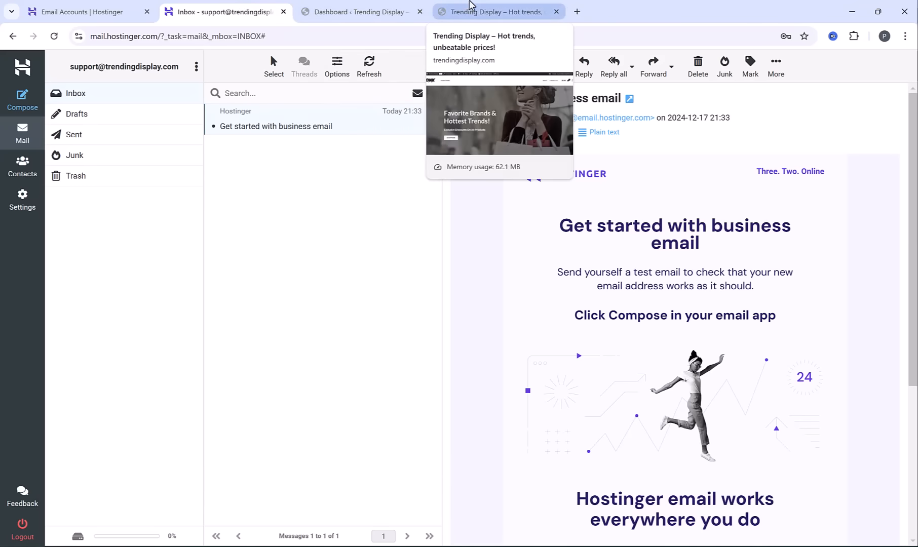
Return to the store site, go to its About page, and open that page for editing with Elementor
left_click(487, 12)
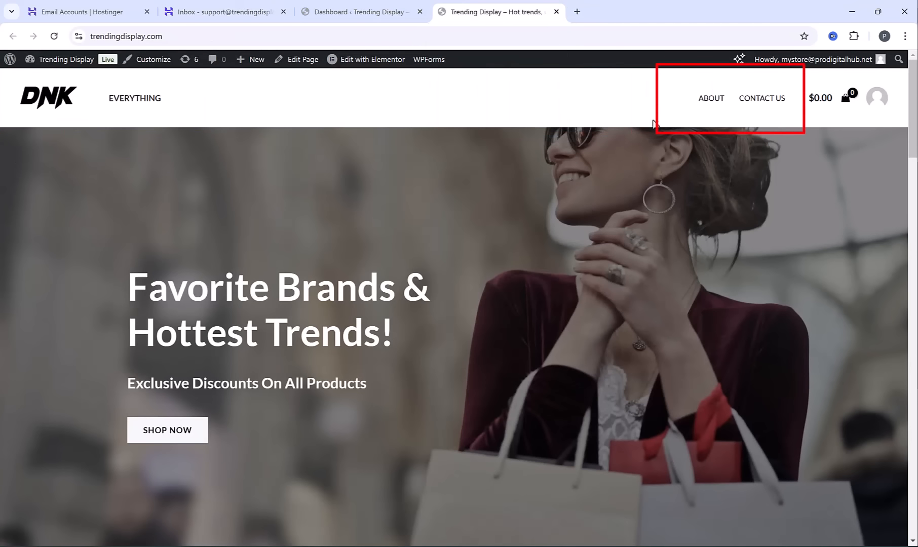
left_click(712, 98)
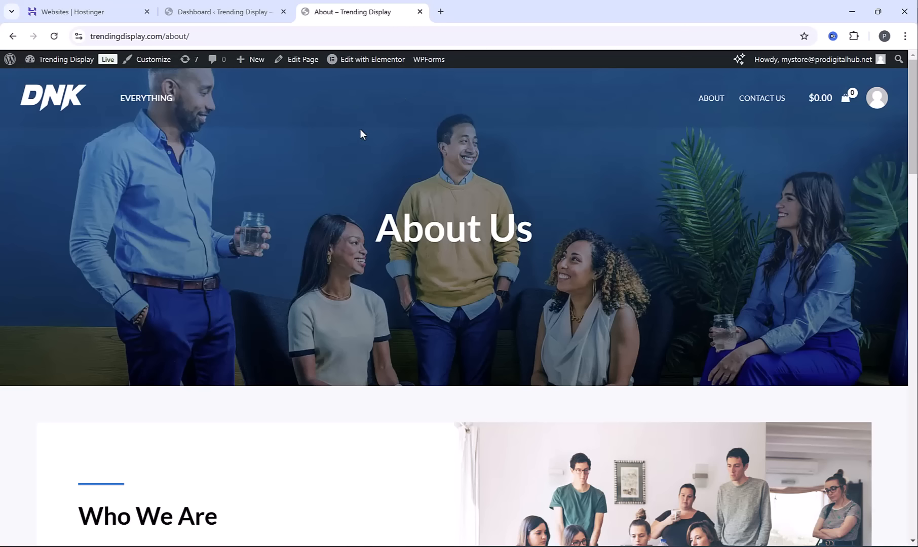
left_click(362, 61)
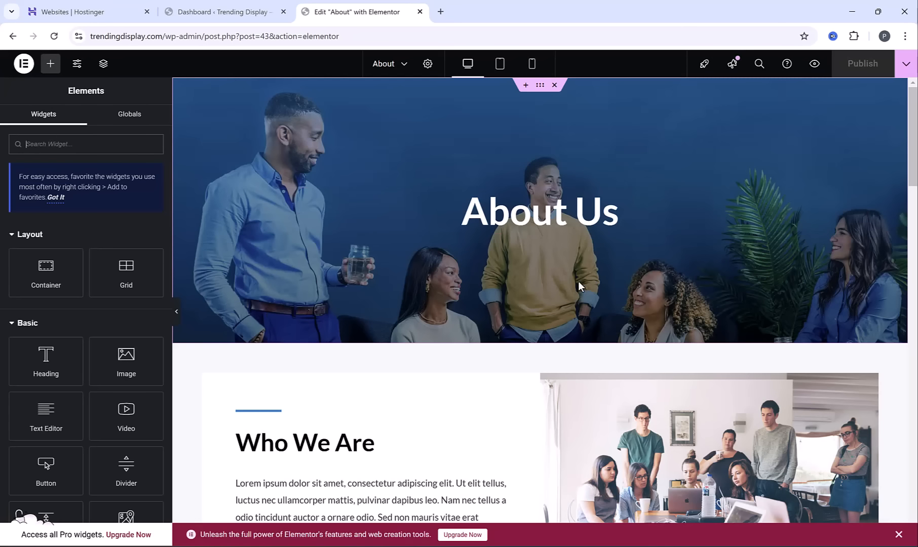
Examine the About Us banner's background and heading settings, and the Who We Are section's text and image settings
left_click(541, 85)
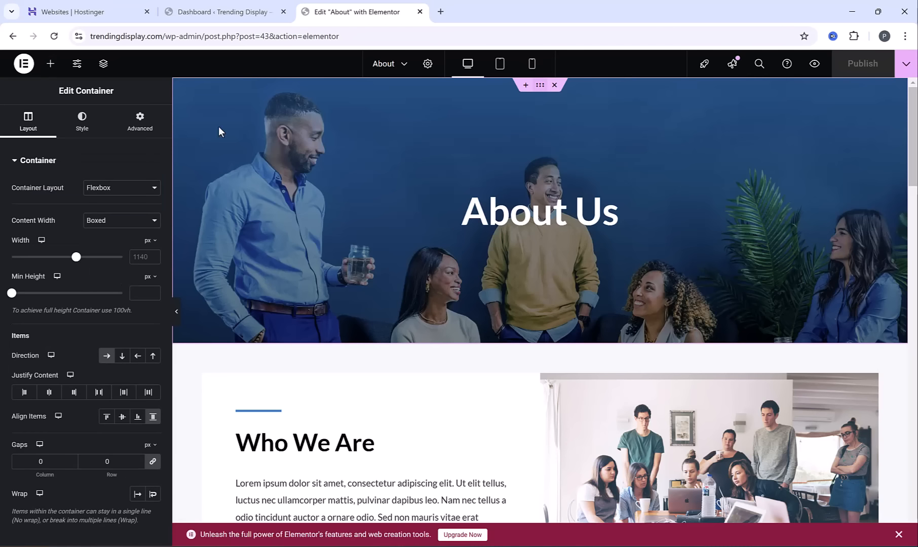
left_click(81, 122)
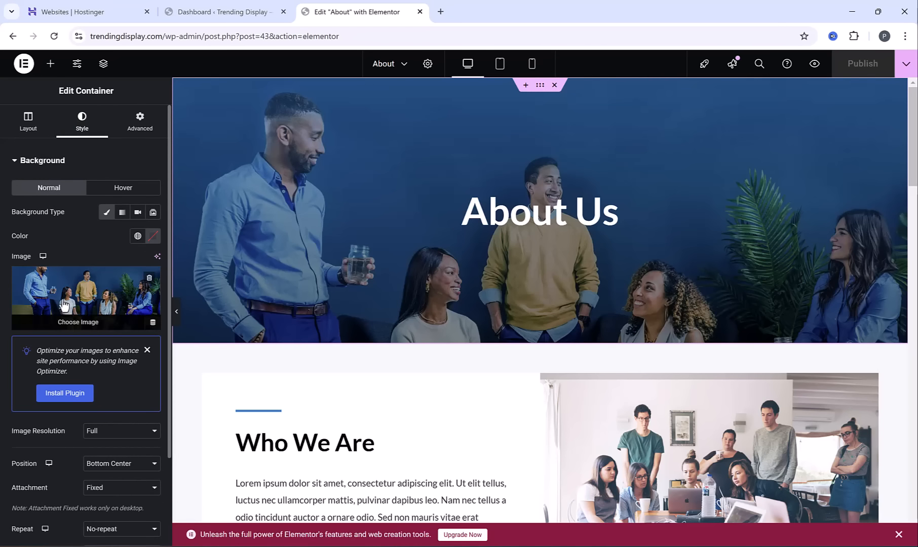
left_click(556, 218)
scroll(449, 240, "down", 3)
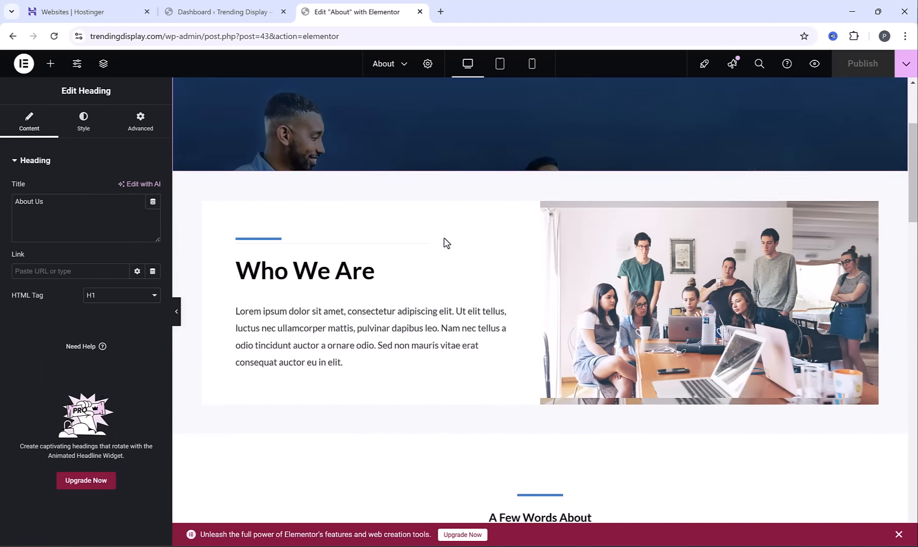
left_click(302, 275)
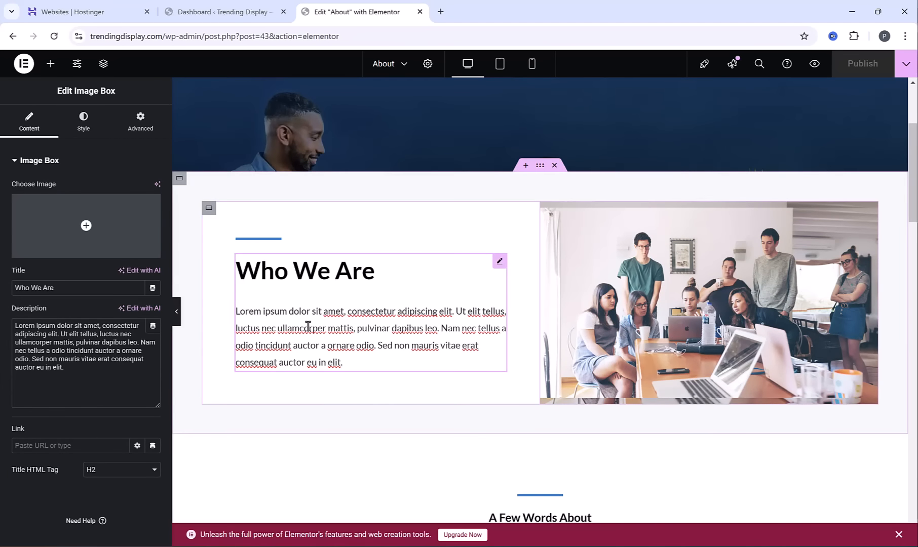
left_click(734, 338)
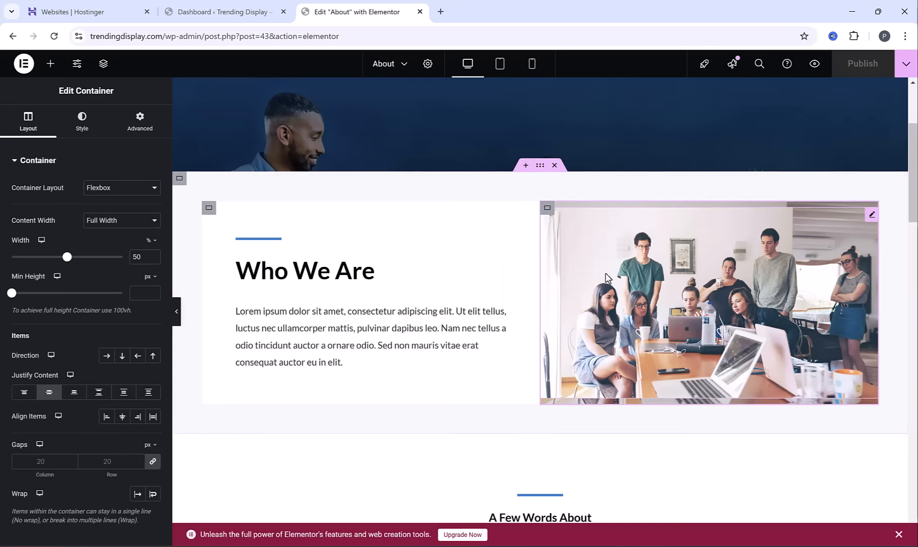
left_click(873, 217)
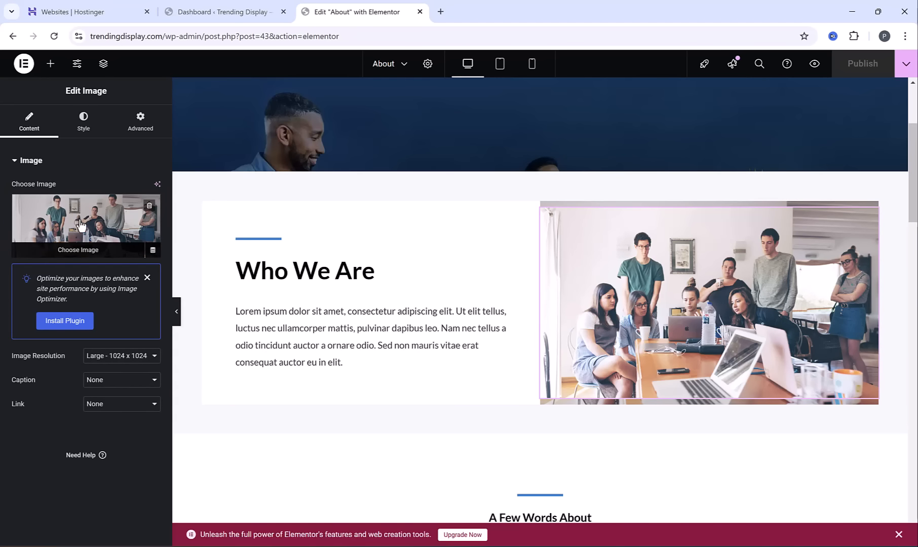
scroll(362, 288, "down", 1)
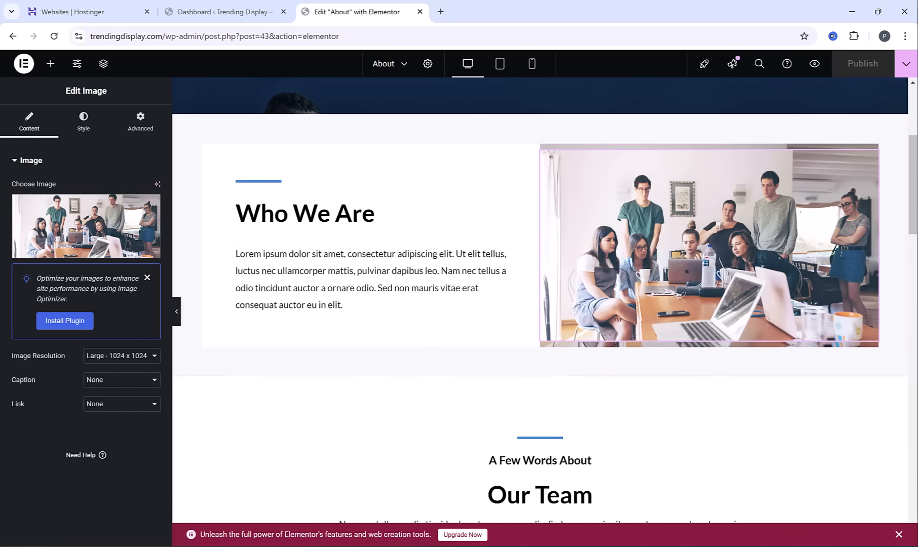
In the Word document about-us-Script.docx, replace both [SHOP NAME] placeholders with Trending Display, remove the blank line between paragraphs, and copy the text
left_click(574, 545)
left_click_drag(353, 179, 416, 179)
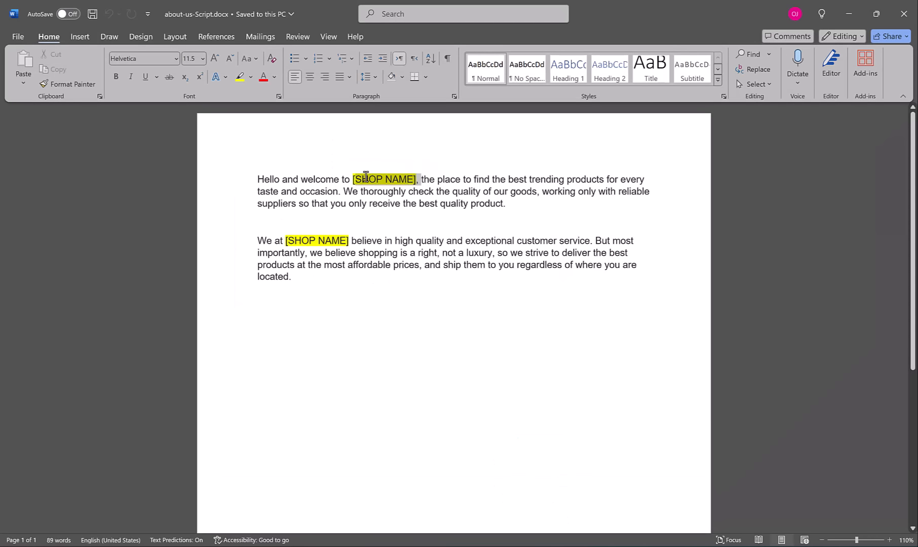
type("Trending Display")
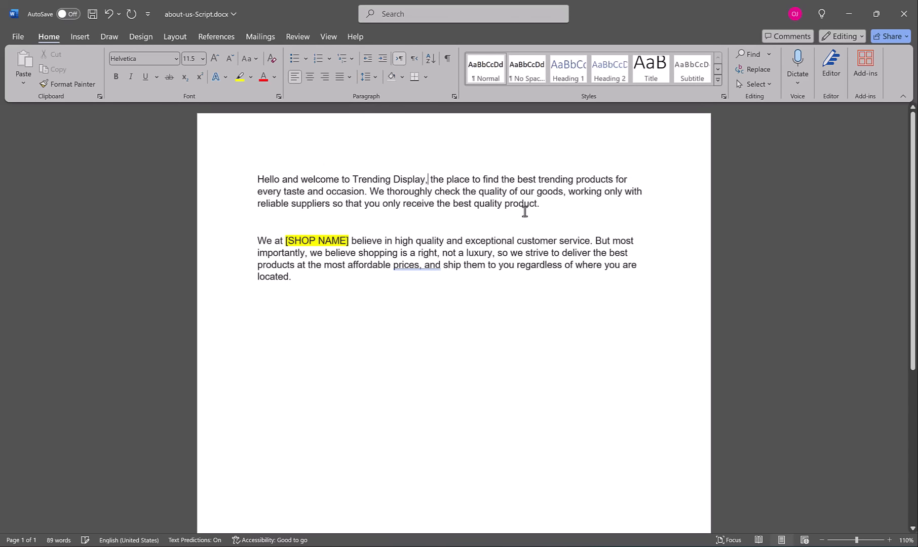
left_click_drag(348, 241, 243, 179)
type("Trending Display")
left_click(286, 223)
key("BackSpace")
key("ctrl+c")
Switch back to Elementor and replace the Who We Are description with the copied Trending Display text
left_click(551, 545)
left_click(440, 230)
left_click(136, 343)
key("ctrl+a")
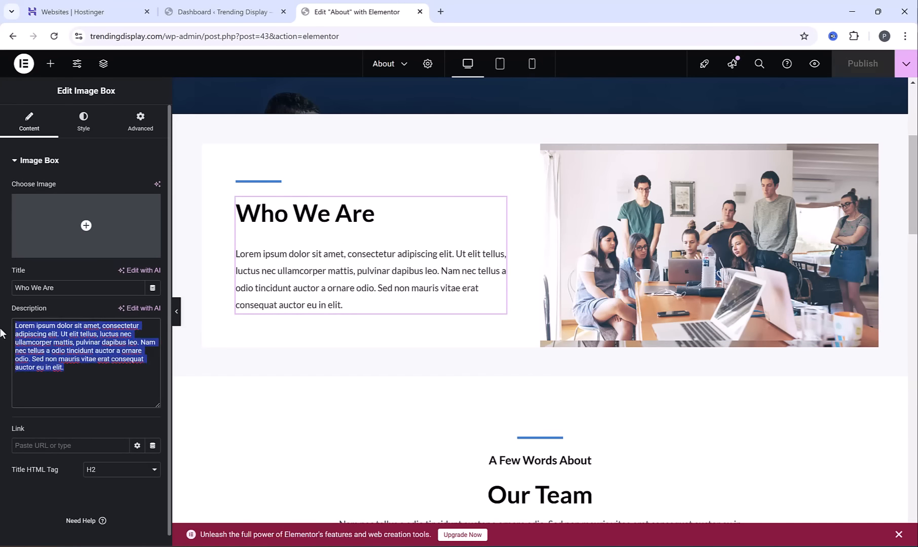
key("BackSpace")
key("ctrl+v")
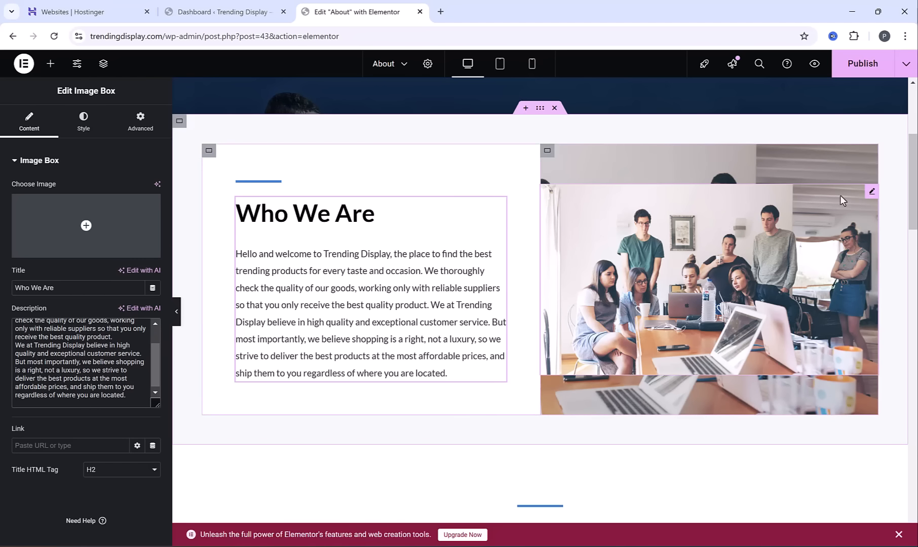
Delete the foreground team image beside Who We Are and check its container's background image selection without changing it
right_click(864, 202)
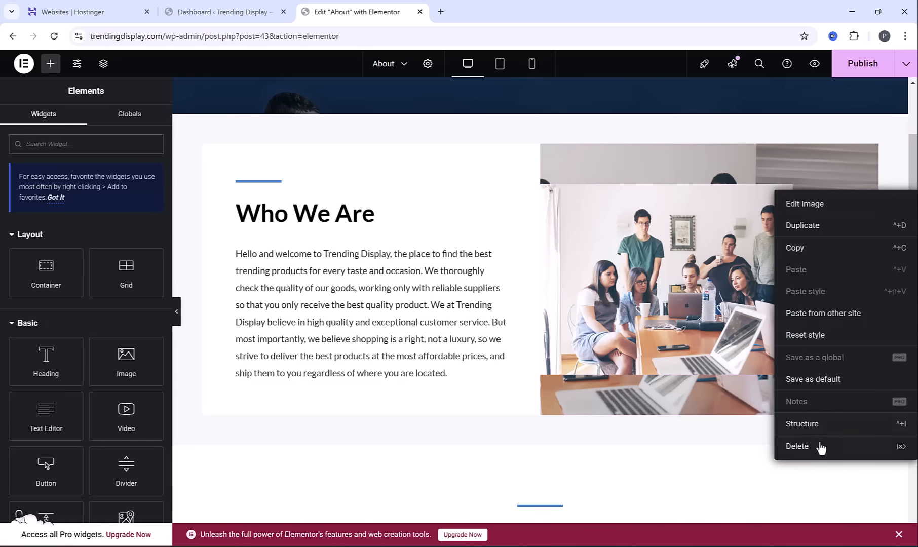
left_click(818, 445)
left_click(548, 151)
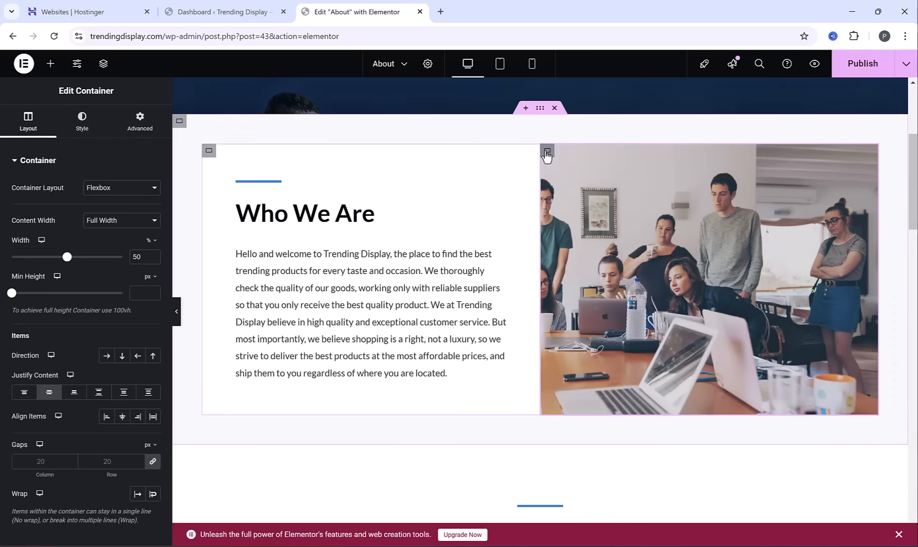
left_click(82, 122)
left_click(87, 300)
left_click(885, 83)
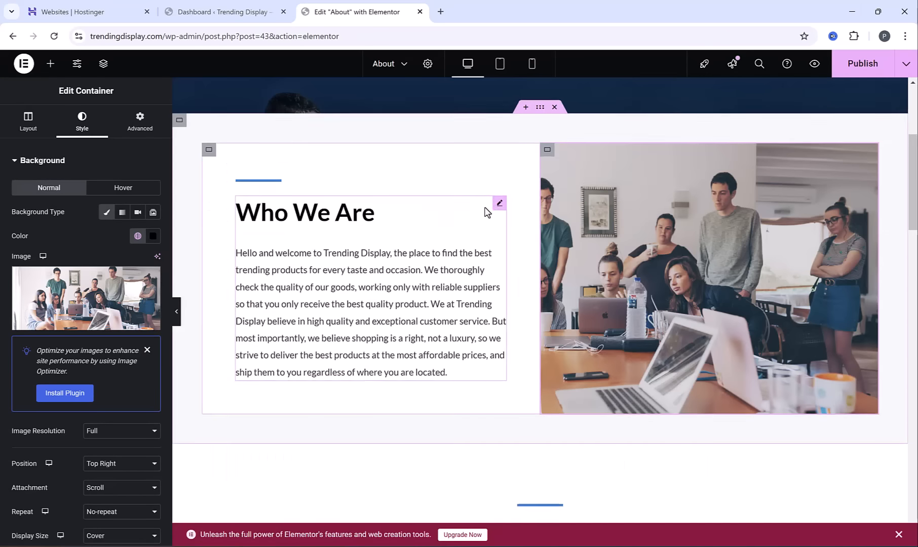
Delete the entire Our Team section from the About page
scroll(487, 218, "down", 7)
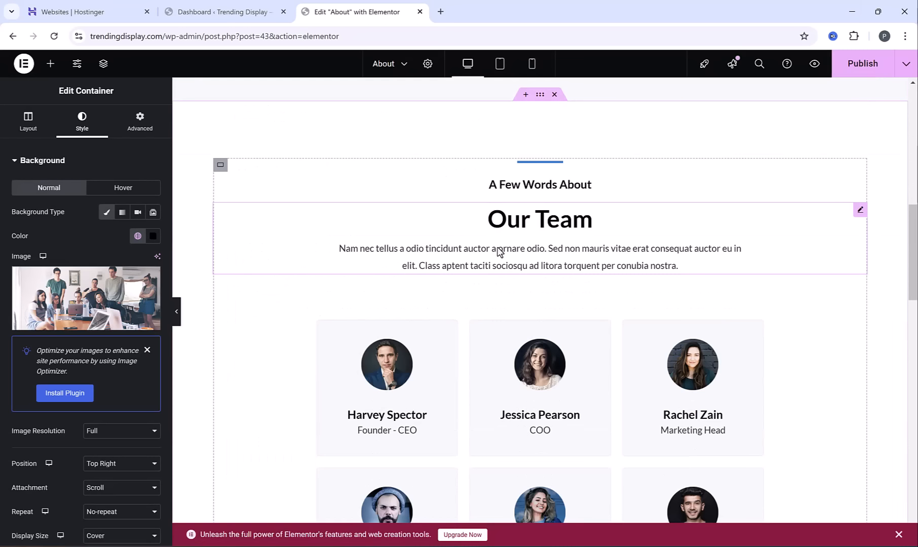
scroll(502, 253, "up", 1)
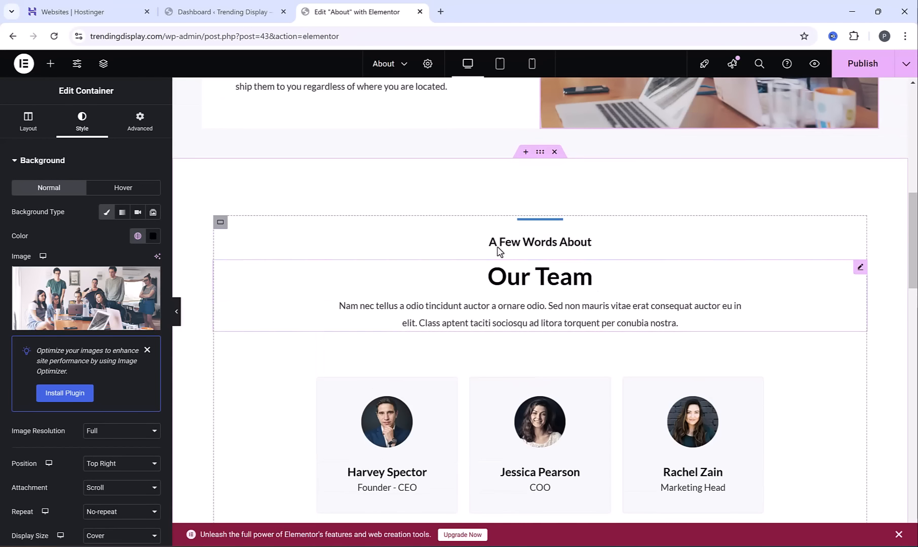
left_click(555, 152)
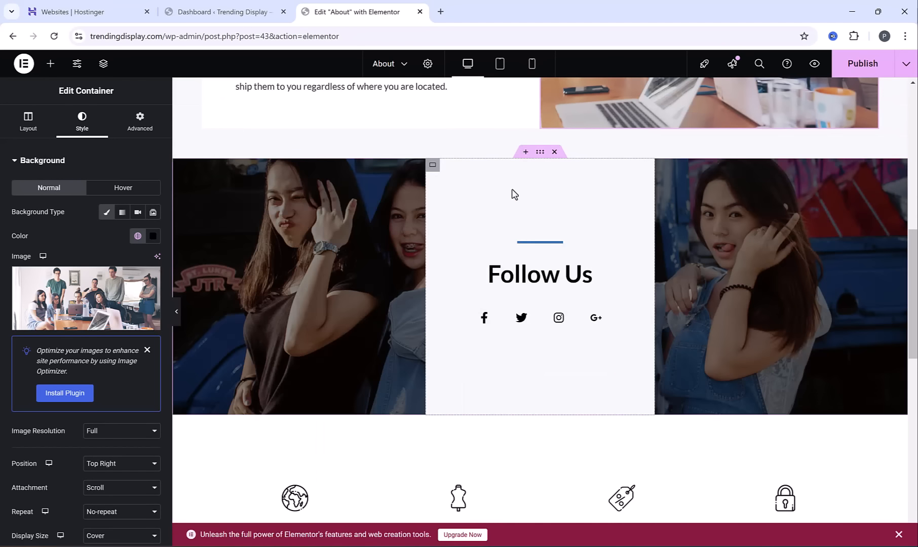
Remove the Twitter, Google Plus and Instagram icons from the Follow Us section, and open the Facebook icon's link settings
left_click(541, 152)
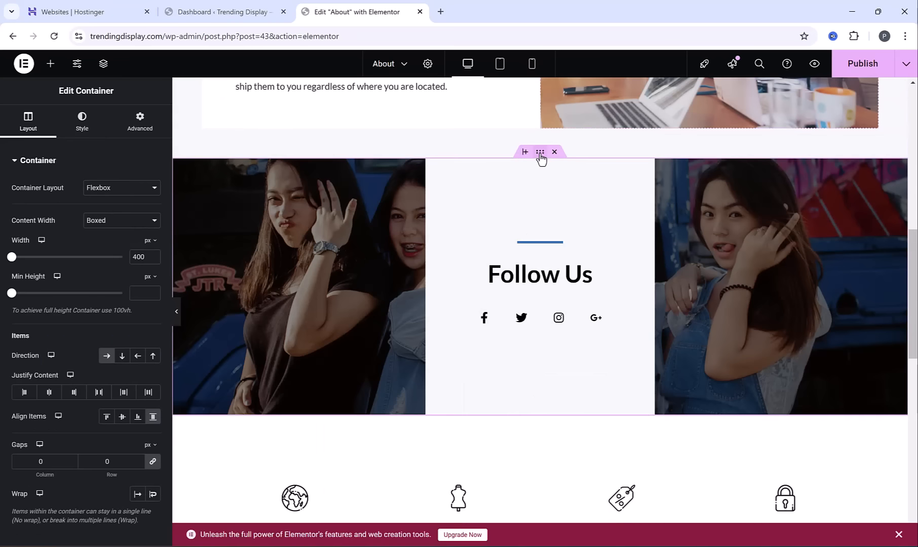
left_click(82, 121)
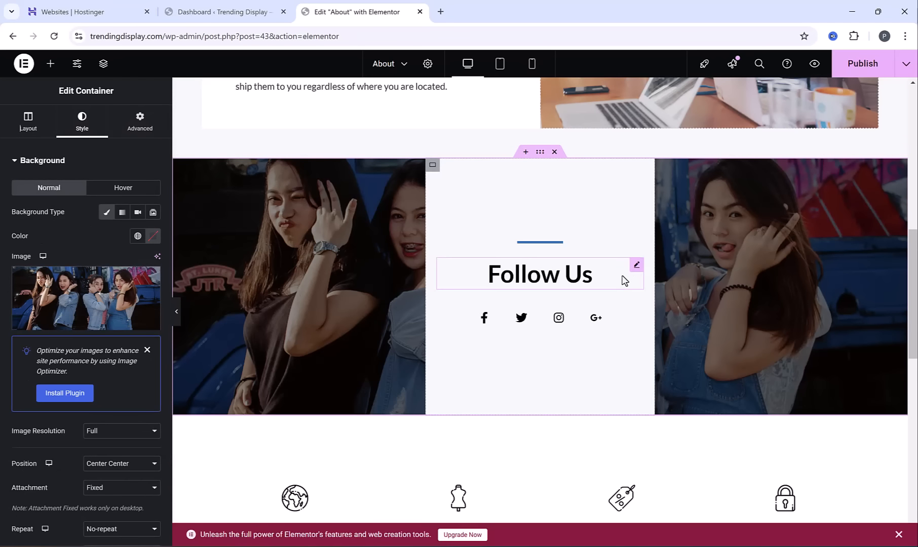
left_click(638, 310)
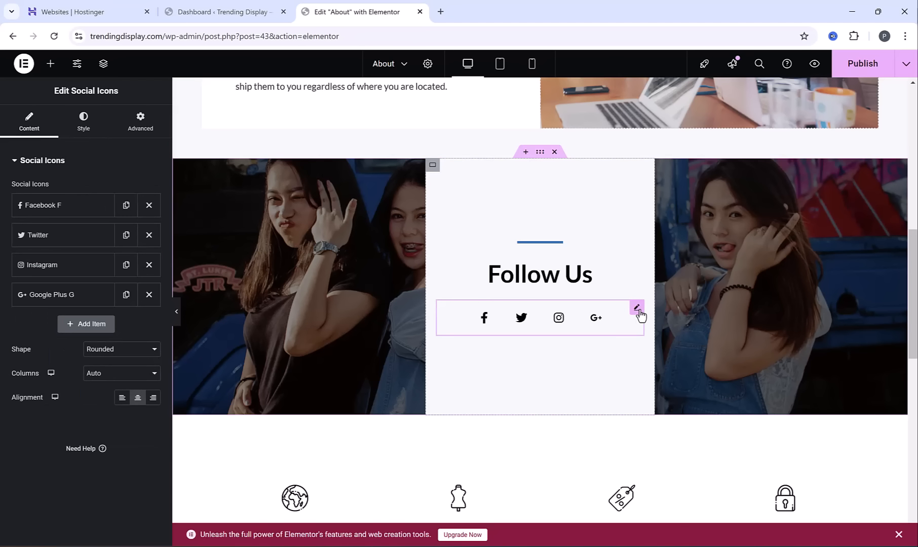
left_click(150, 235)
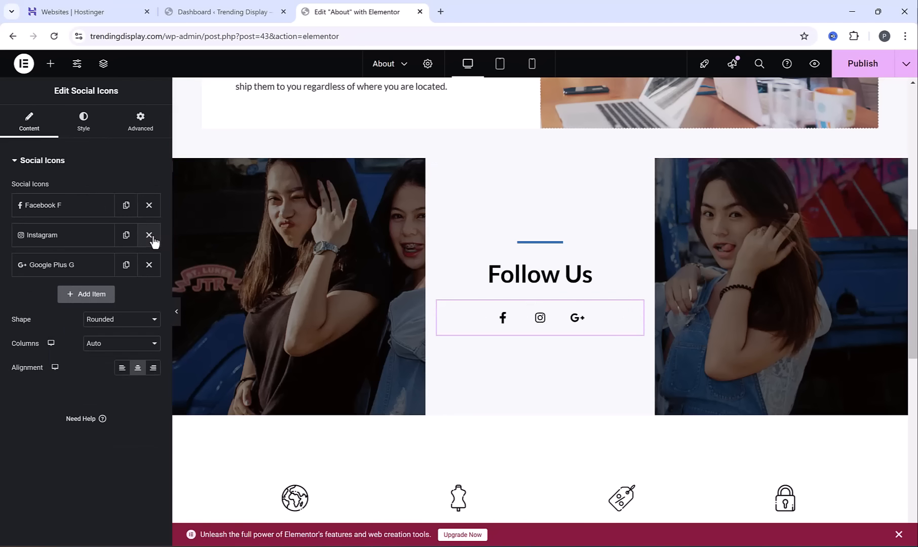
left_click(149, 263)
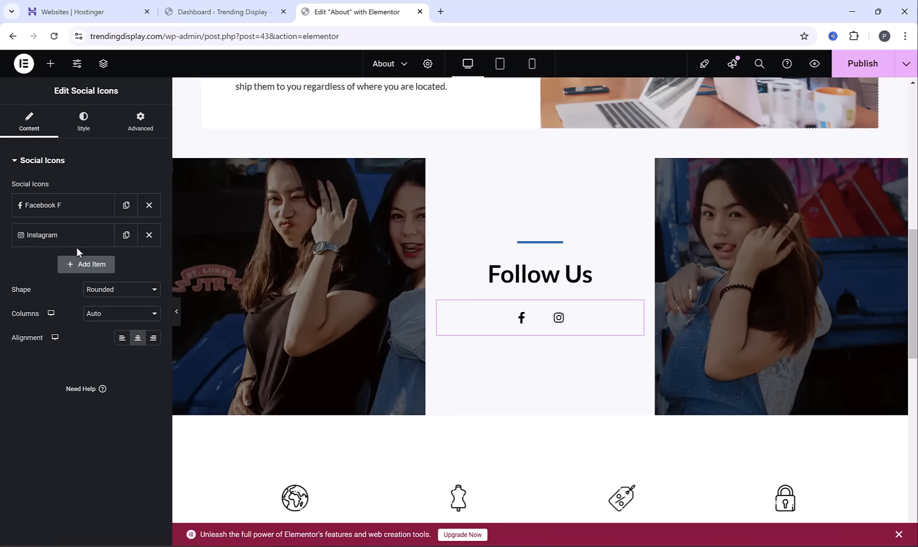
left_click(74, 217)
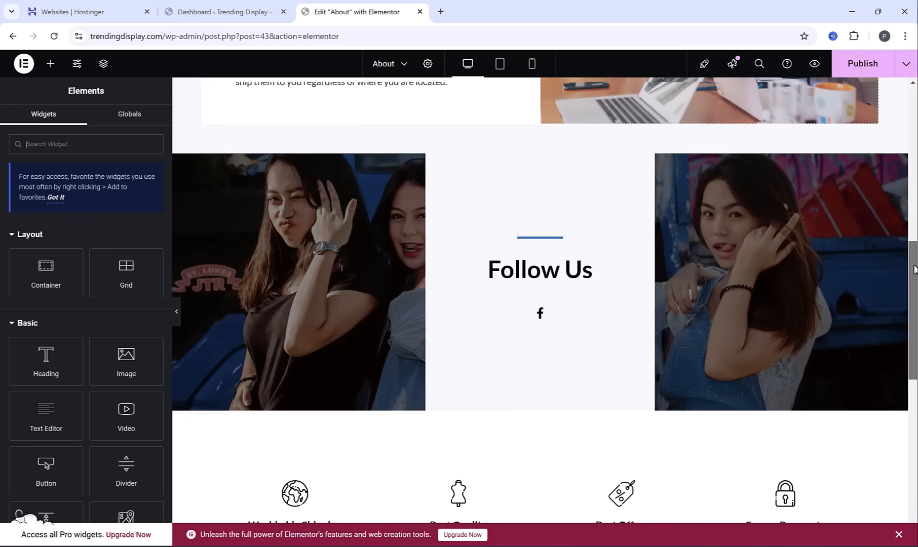
Delete the placeholder descriptions under Worldwide Shipping, Best Quality, Best Offers and Secure Payments on the About page
left_click_drag(913, 266, 916, 284)
triple_click(311, 483)
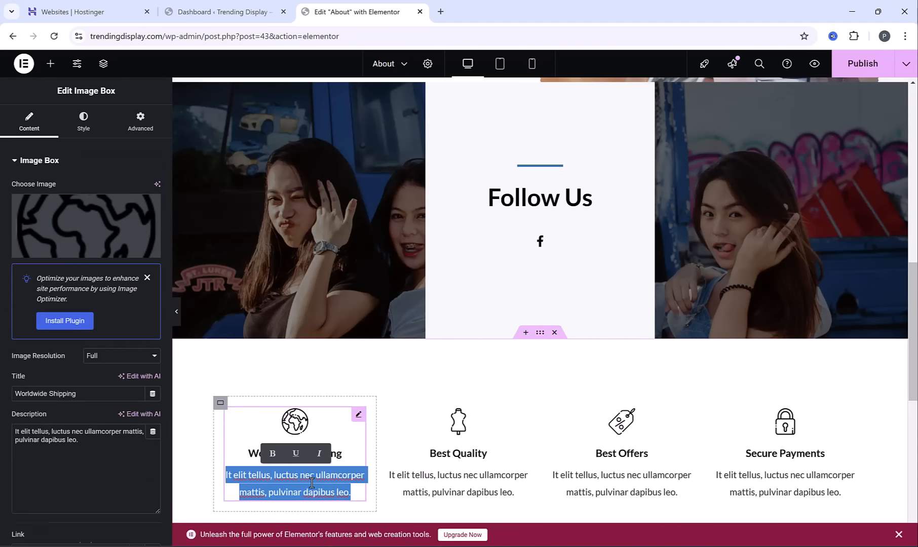
key("Delete")
left_click(484, 492)
triple_click(484, 492)
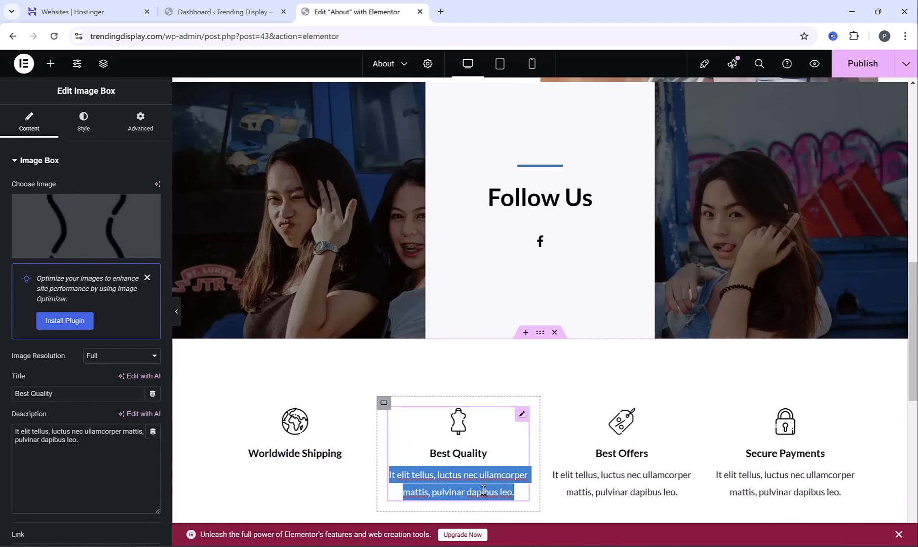
key("Delete")
triple_click(620, 492)
key("Delete")
triple_click(759, 487)
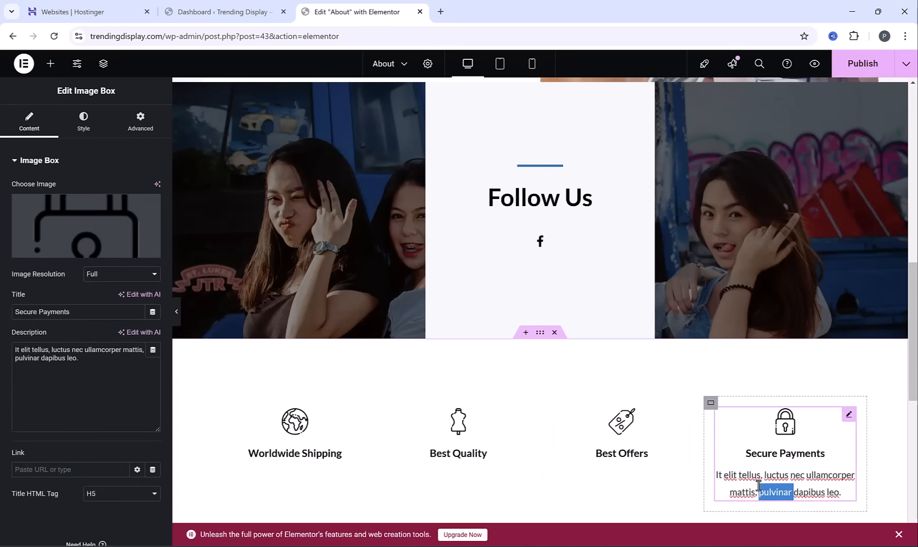
key("Delete")
Select the Follow Us social icons, publish the About page changes, and review the page in a preview
scroll(538, 287, "up", 2)
left_click(540, 314)
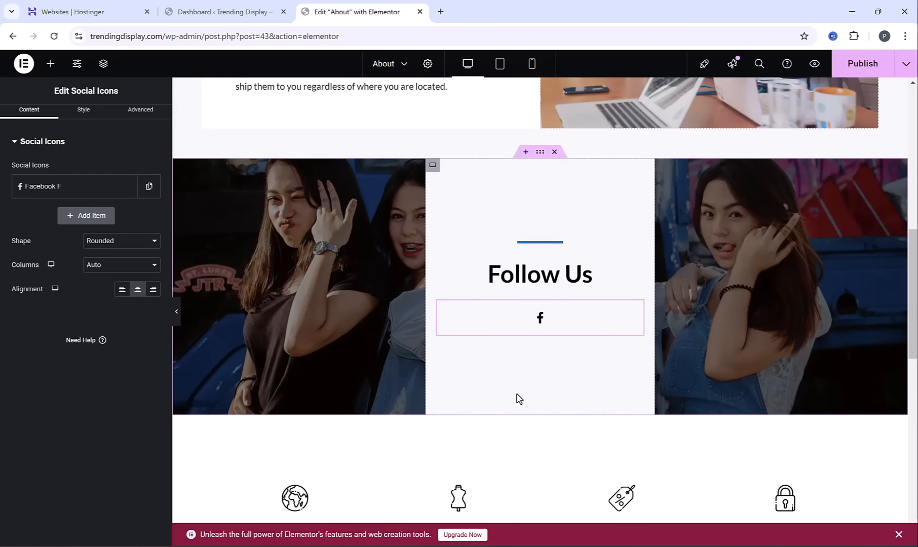
left_click(862, 63)
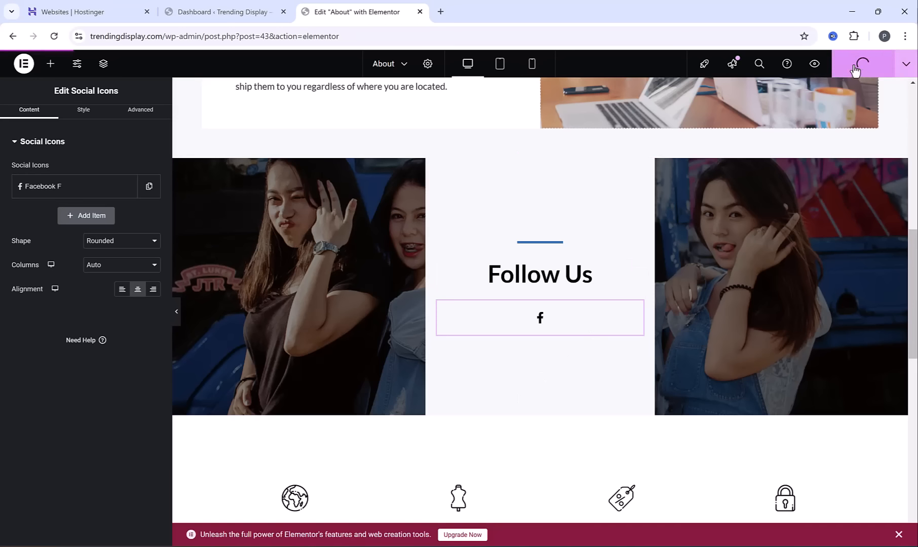
left_click(814, 63)
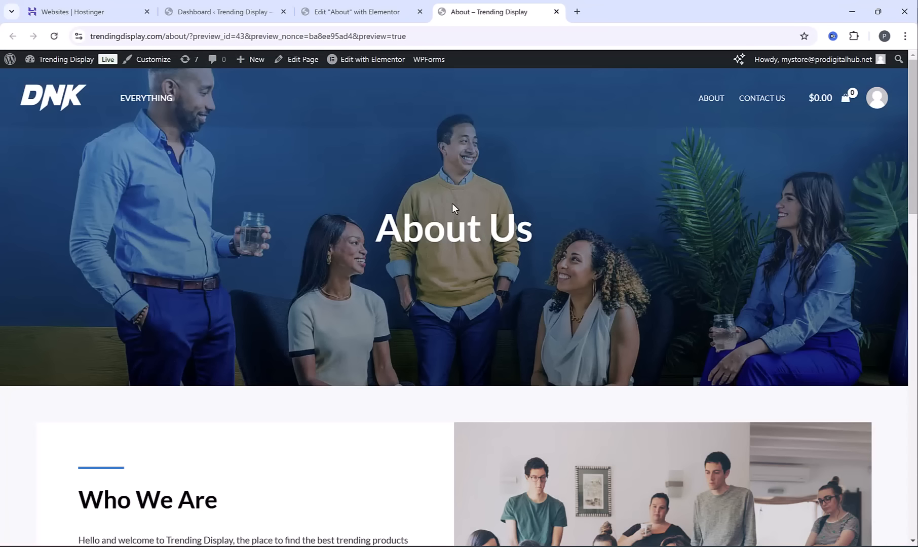
scroll(450, 198, "down", 8)
scroll(451, 202, "up", 8)
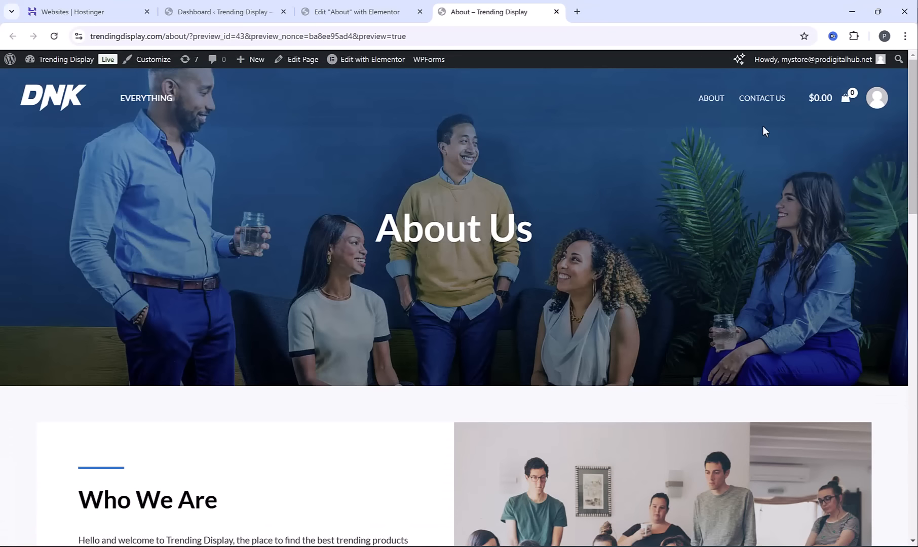
Open the site's Contact Us page in Elementor and check the hero container's background style and the heading's settings
left_click(762, 97)
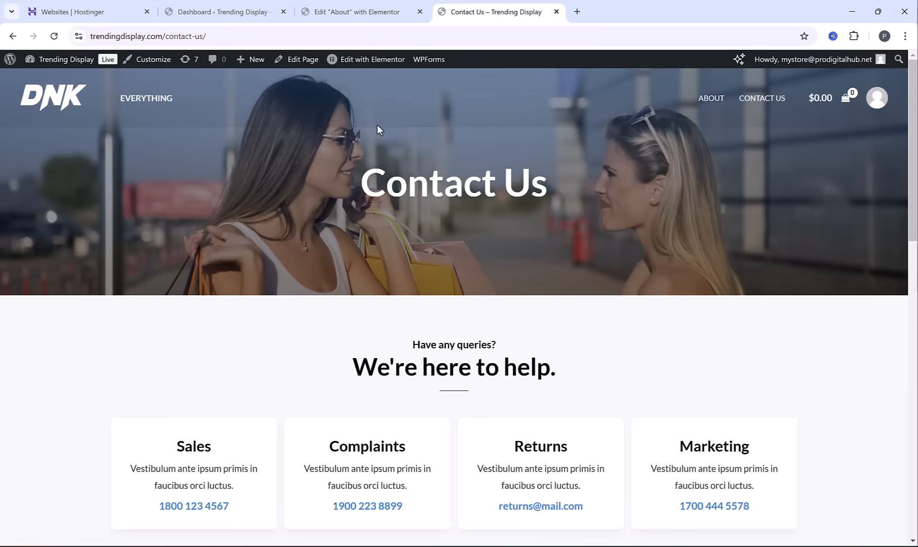
mouse_move(371, 71)
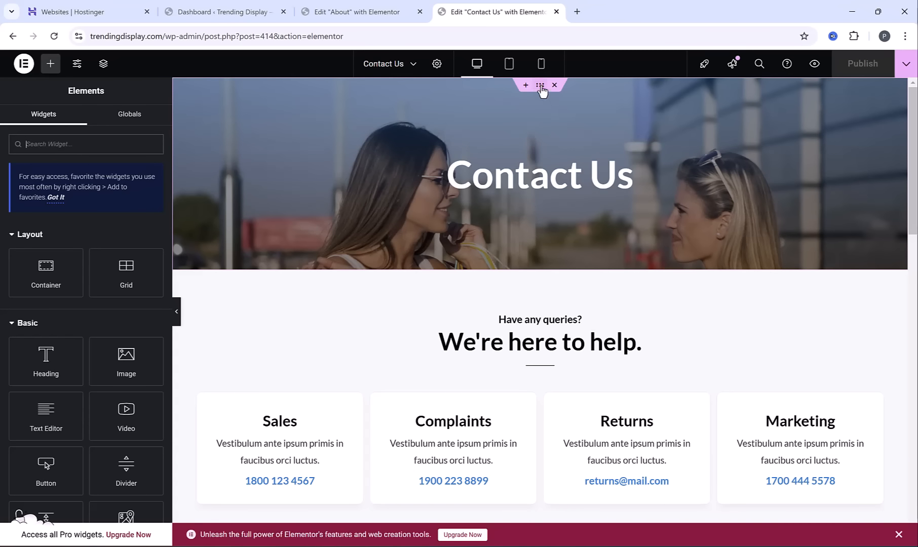
left_click(540, 86)
left_click(84, 133)
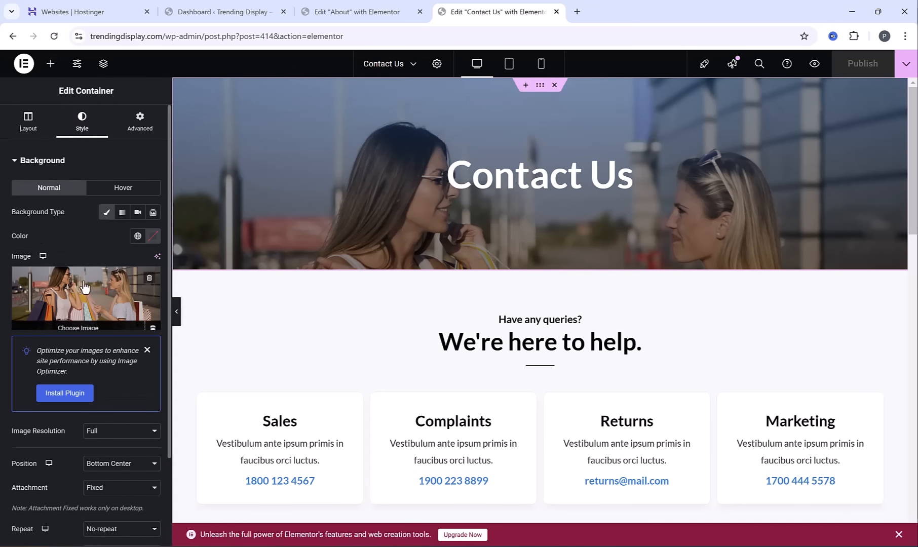
left_click(566, 174)
Delete the "We're here to help." section with the Sales, Complaints, Returns and Marketing cards from the Contact Us page
scroll(533, 190, "down", 3)
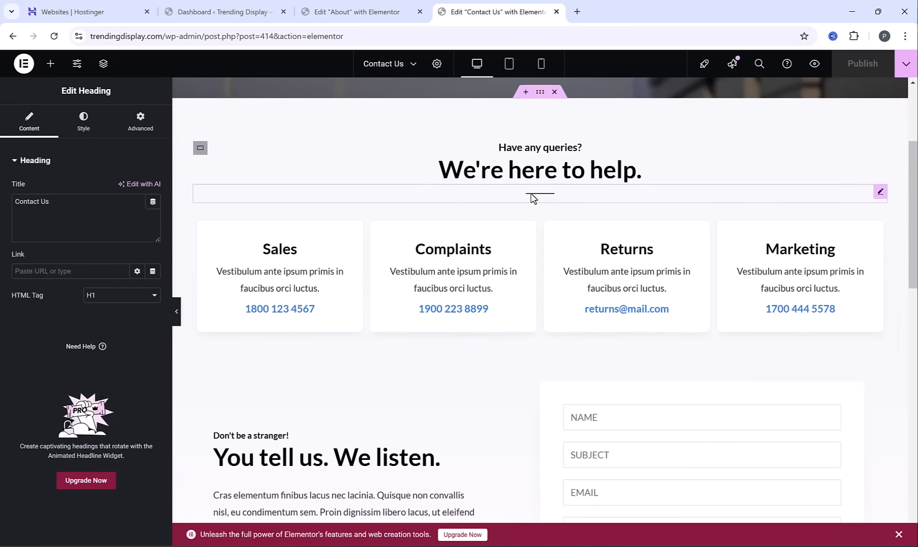
left_click(555, 92)
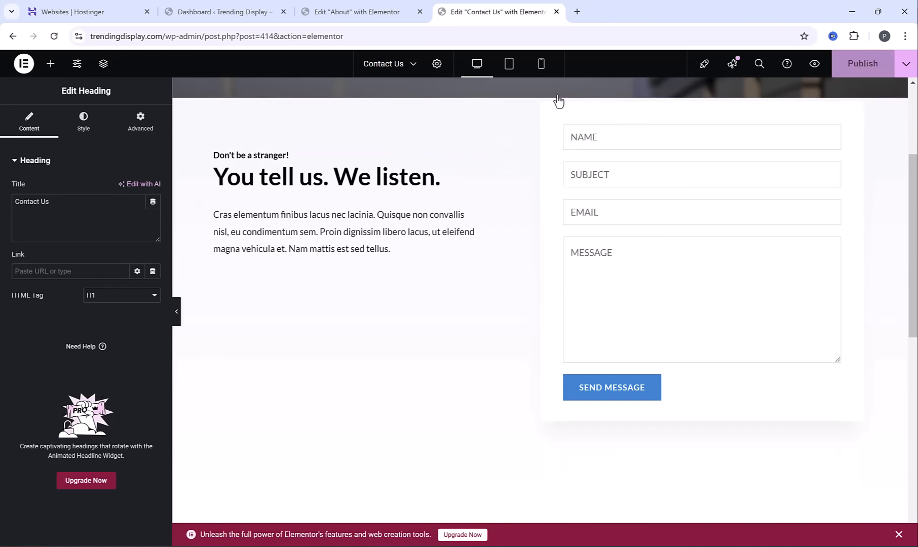
scroll(509, 240, "up", 2)
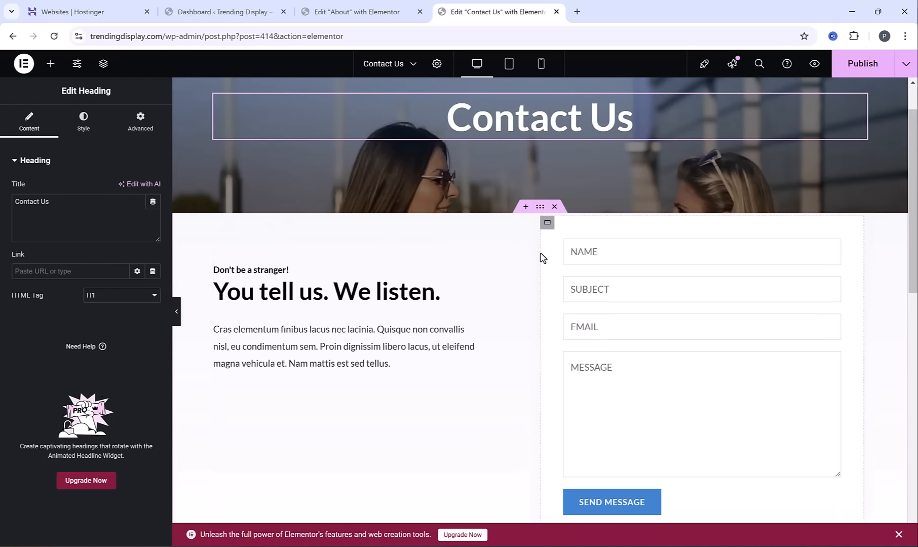
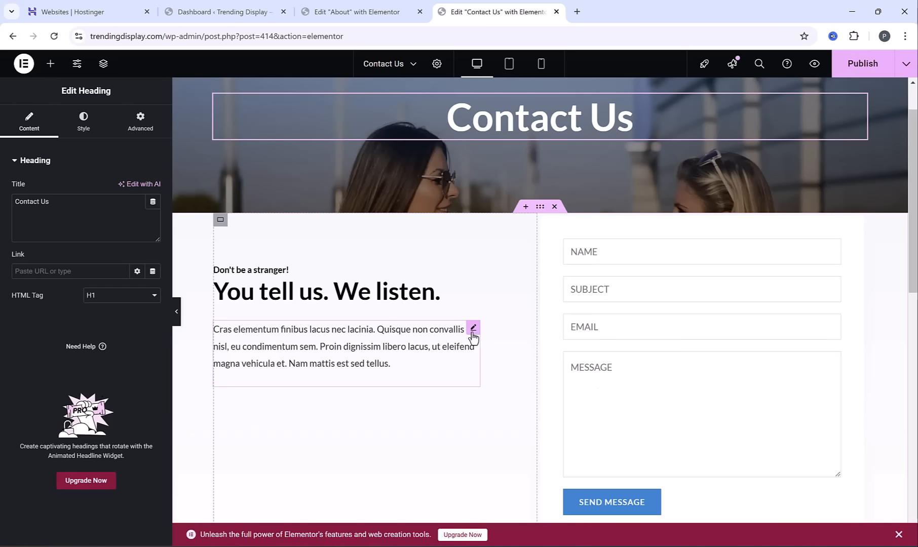
Delete the placeholder paragraph beneath the "You tell us. We listen." heading and preview the Contact Us page
right_click(473, 329)
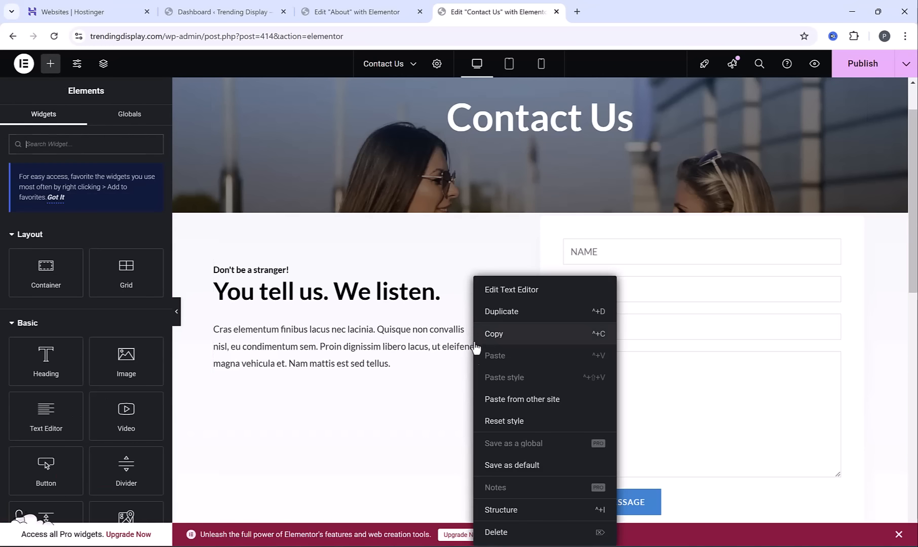
left_click(514, 530)
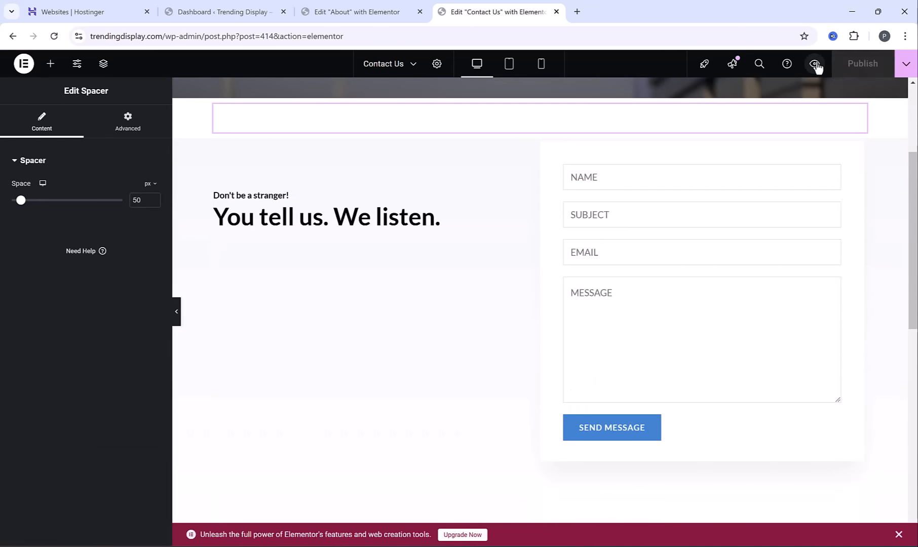
left_click(815, 63)
Open the Contact Us form from the WPForms list in the site dashboard and go to its notification settings
left_click(63, 59)
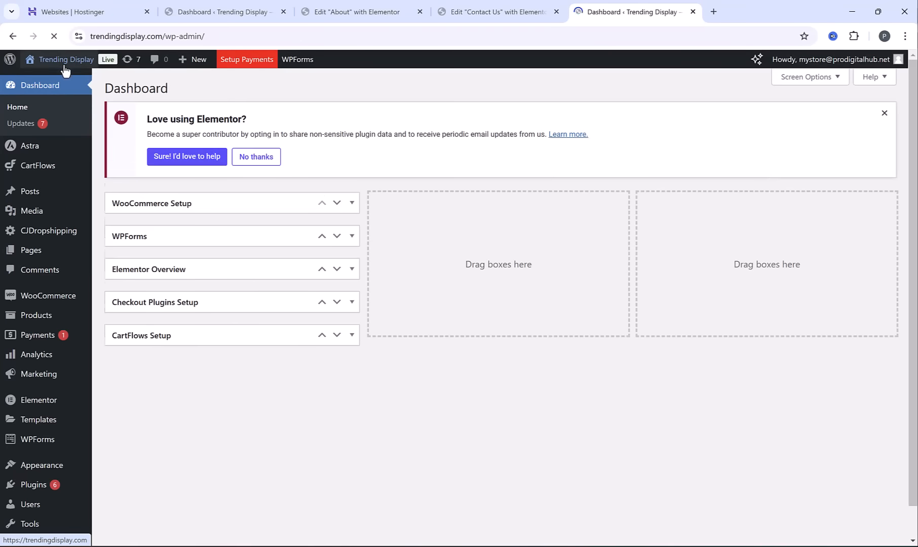
mouse_move(36, 442)
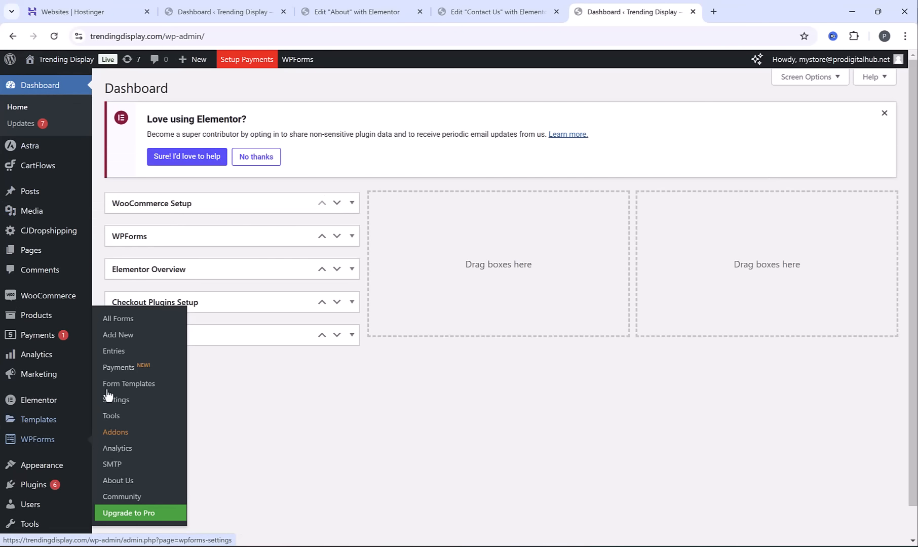
left_click(130, 323)
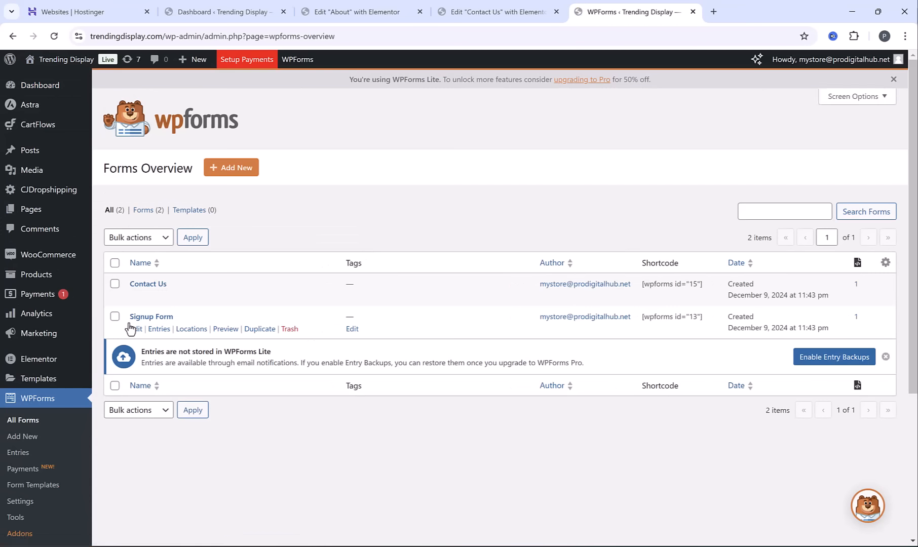
left_click(154, 286)
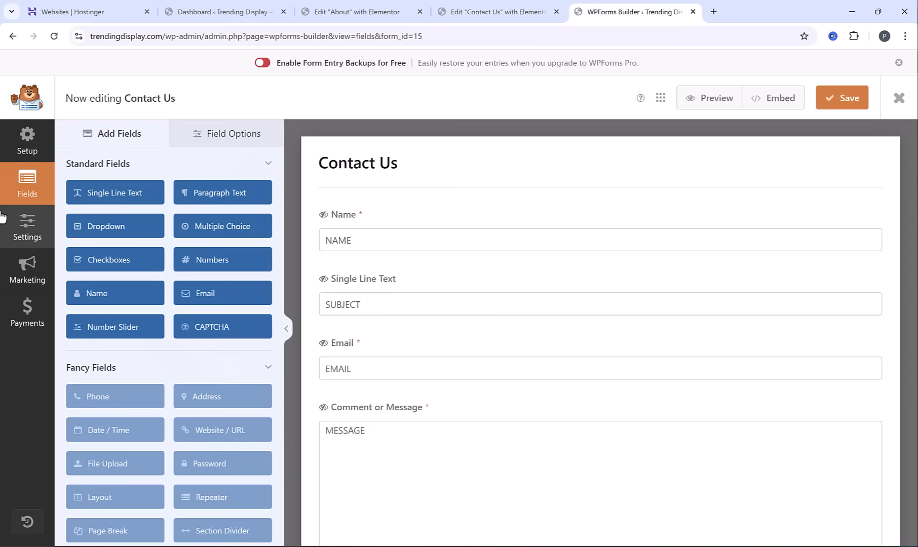
left_click(20, 230)
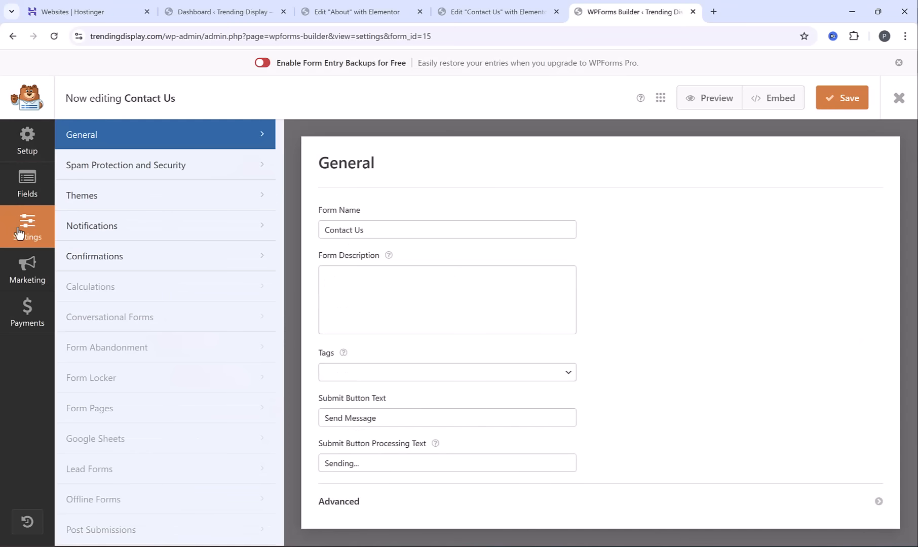
left_click(119, 231)
scroll(493, 310, "down", 2)
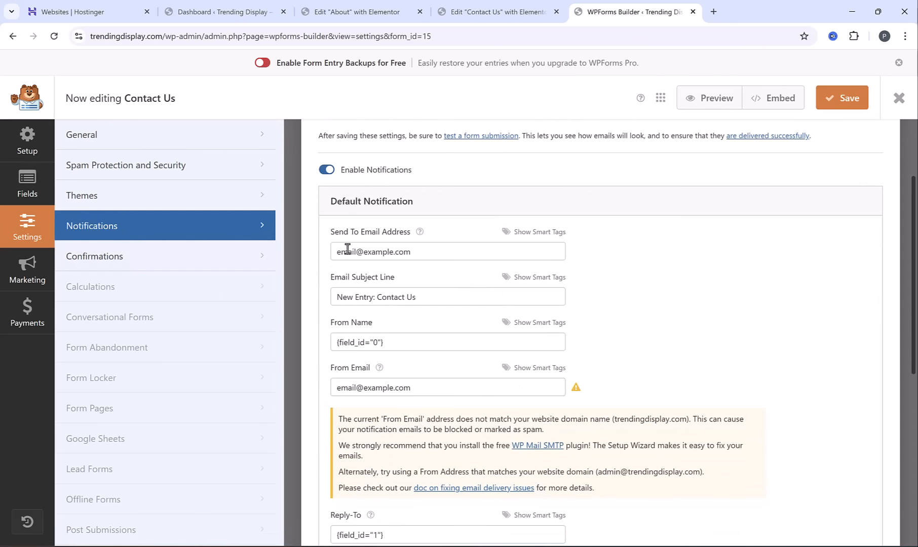
Set the default notification's Send To Email Address and From Email to the store's support e-mail, and save the form
left_click_drag(334, 256, 420, 259)
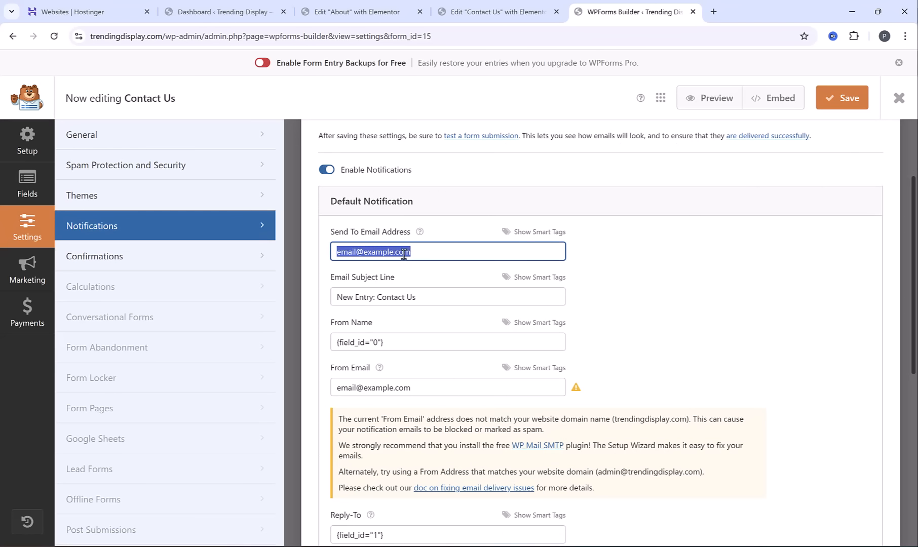
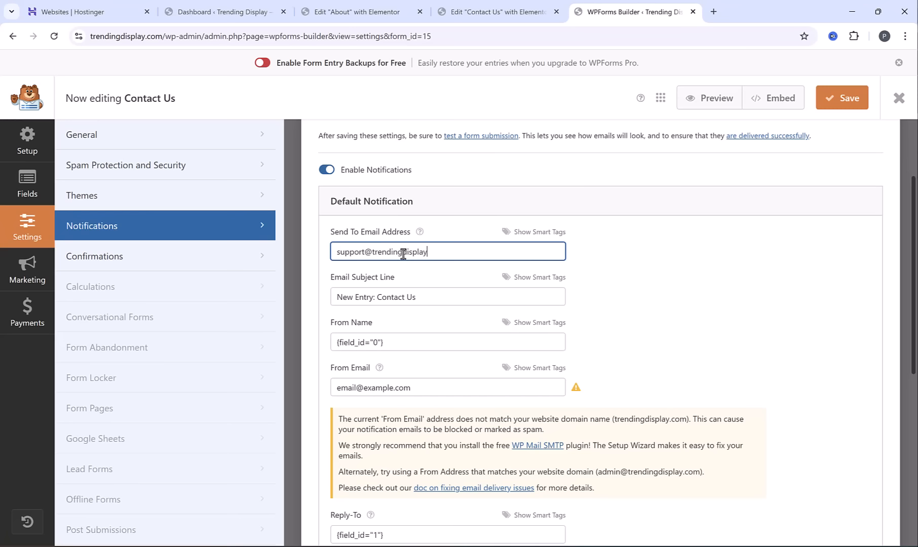
triple_click(433, 252)
key("ctrl+c")
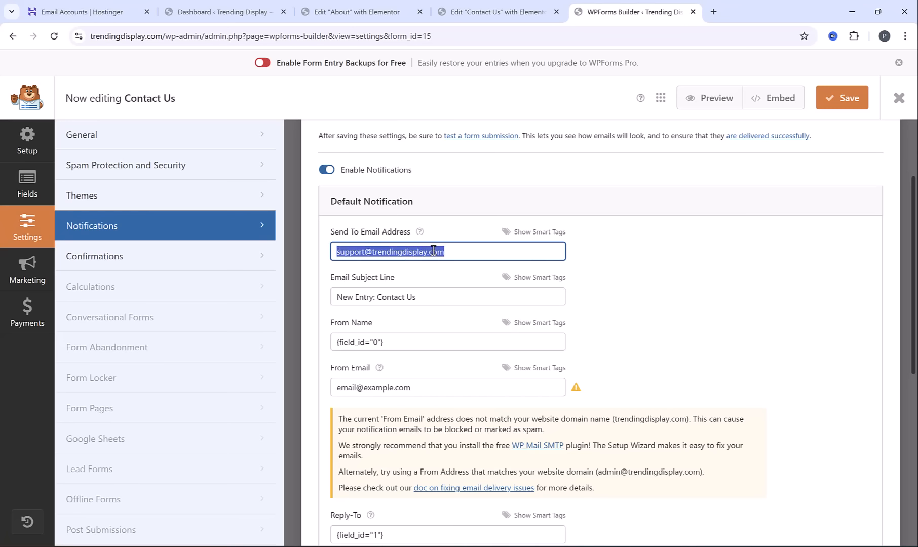
triple_click(426, 390)
key("ctrl+v")
scroll(474, 318, "up", 2)
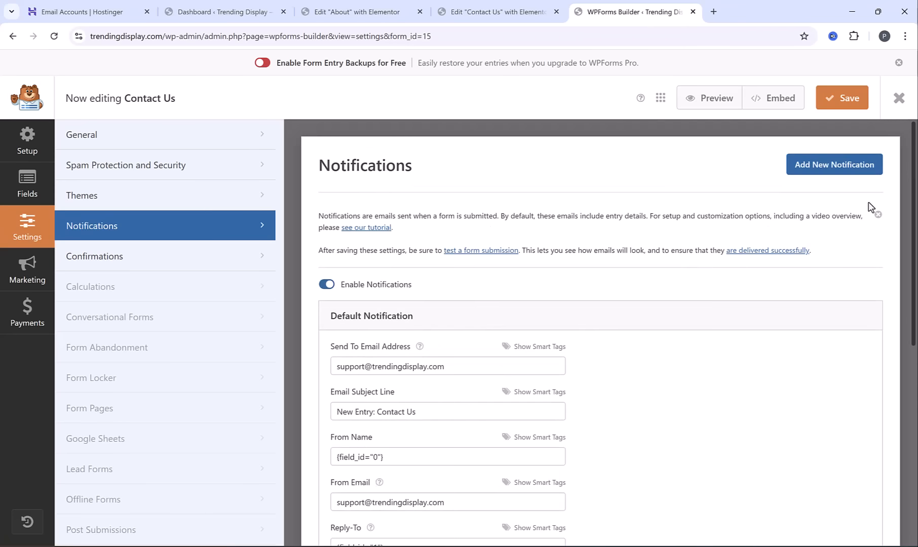
left_click(844, 105)
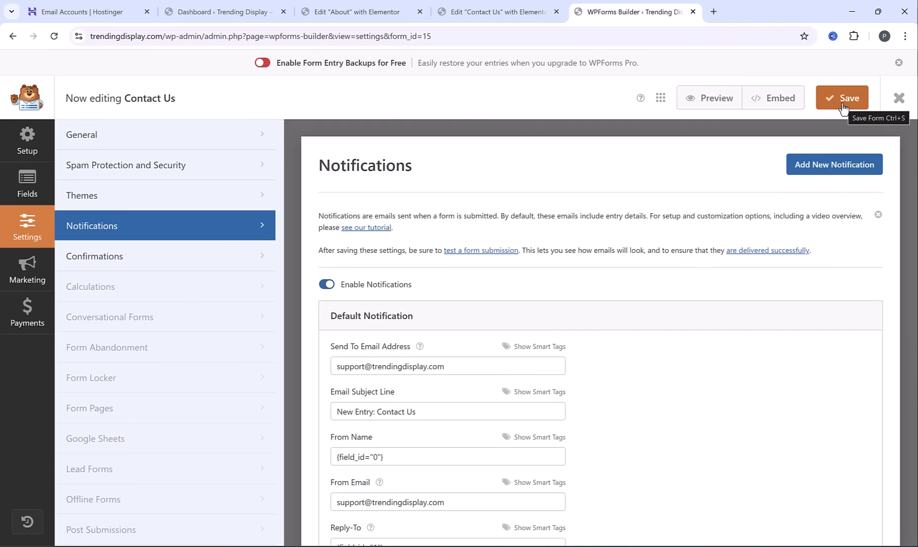
Review the hero and the contact section of the Contact Us page in the Elementor editor
left_click(505, 6)
scroll(348, 363, "up", 2)
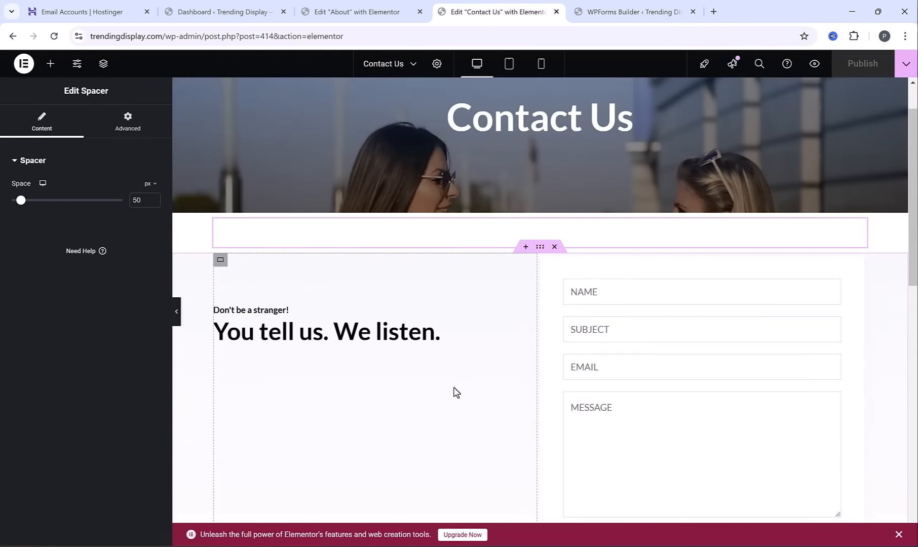
scroll(300, 395, "up", 1)
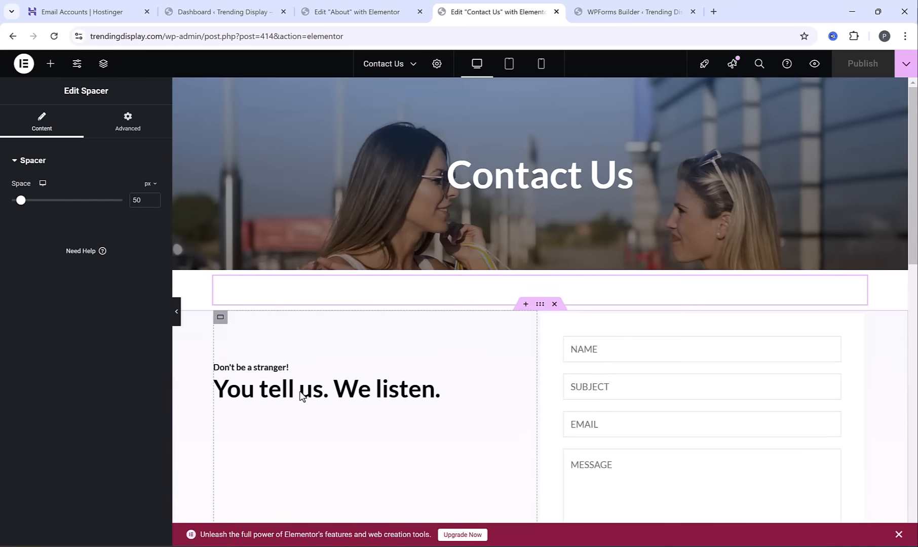
Leave the Contact Us form builder and create a new page titled "Terms of Service"
left_click(598, 6)
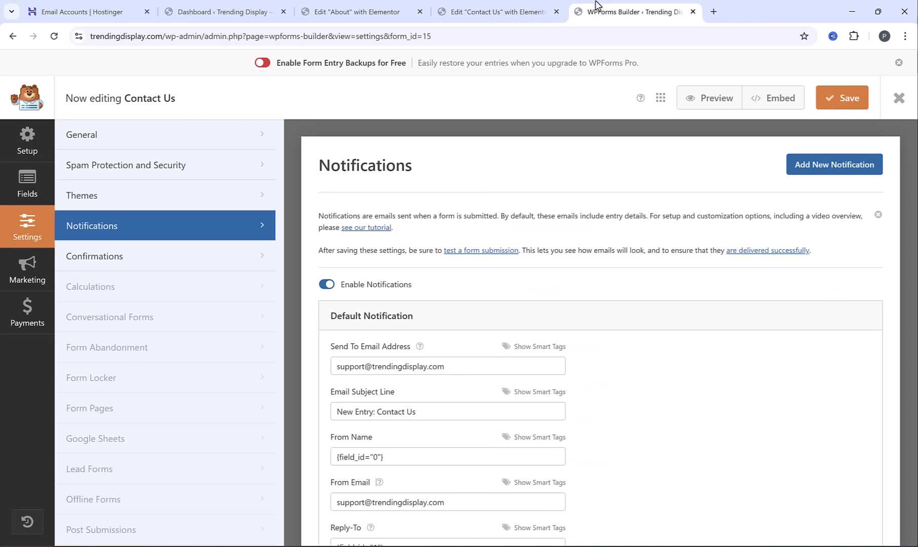
left_click(899, 97)
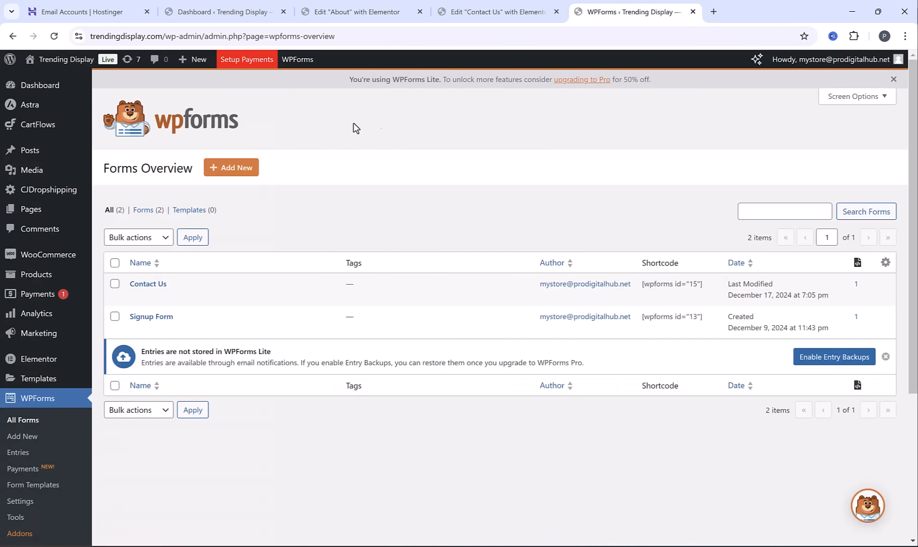
left_click(30, 209)
left_click(182, 89)
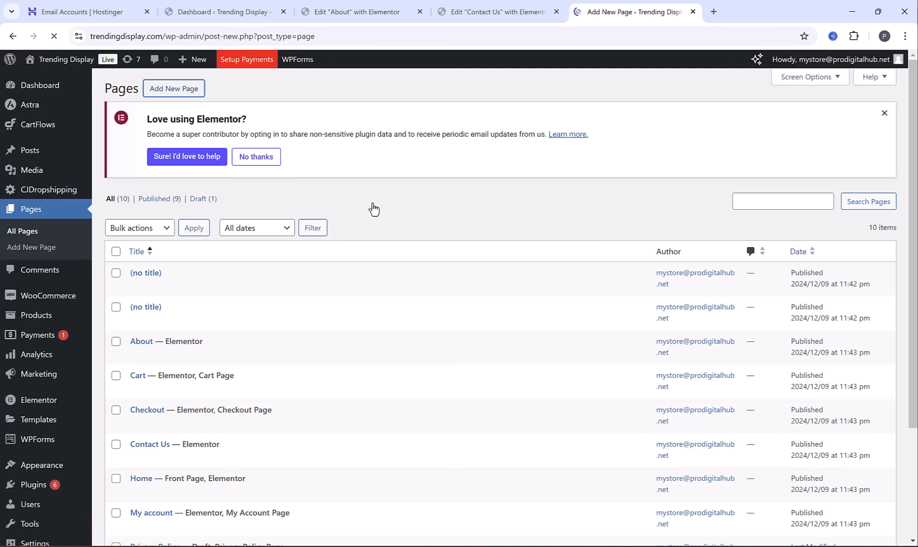
type("Terms of Service")
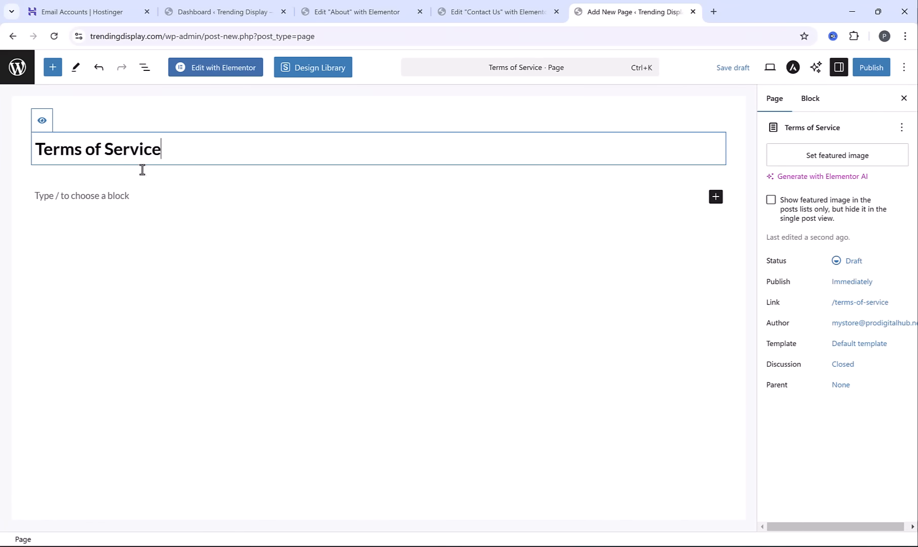
Set Transparent Header to Disabled in the new page's Astra advanced settings
left_click(793, 68)
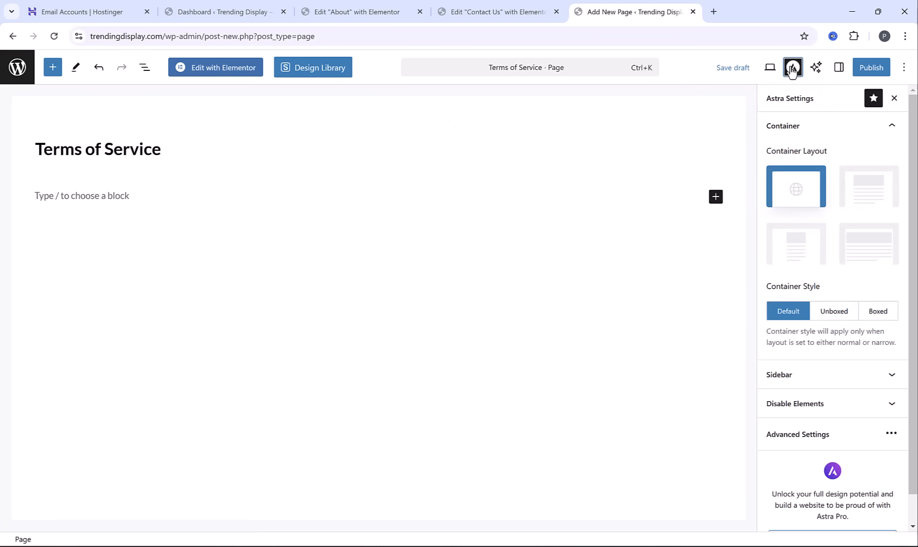
left_click(826, 435)
left_click(488, 345)
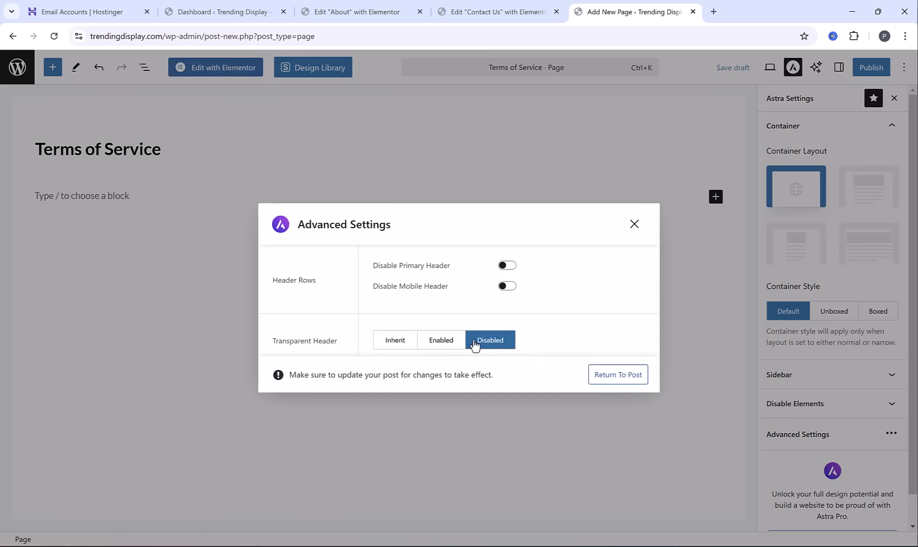
left_click(634, 224)
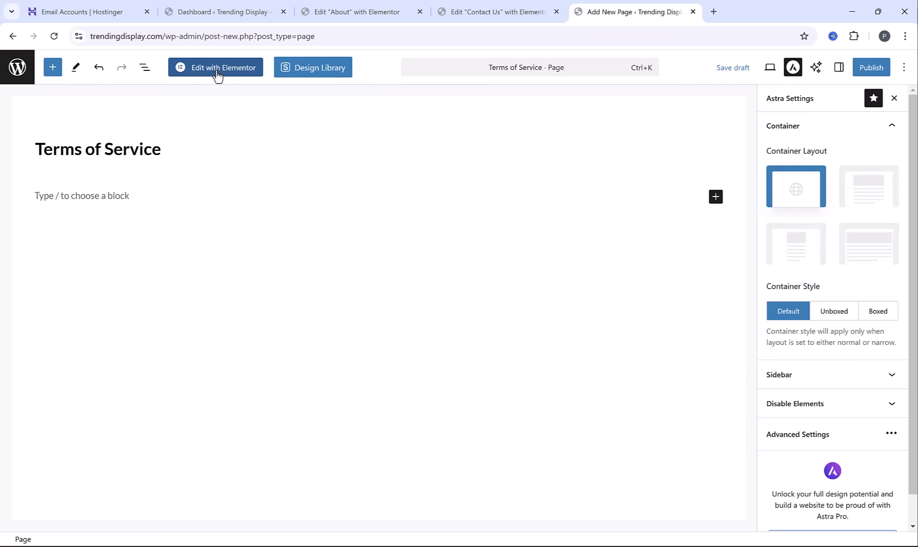
Open the new page in Elementor and add a heading widget reading "Terms of Service"
left_click(236, 75)
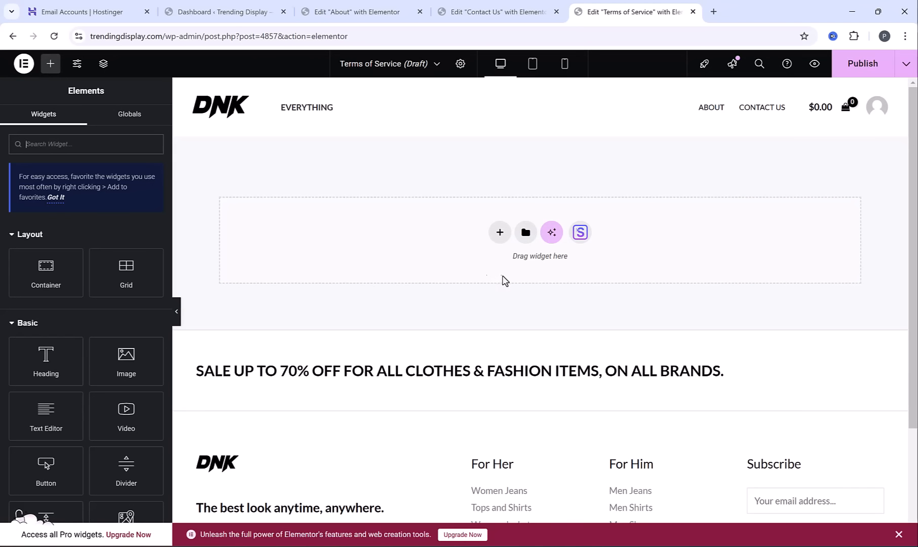
left_click_drag(40, 367, 376, 250)
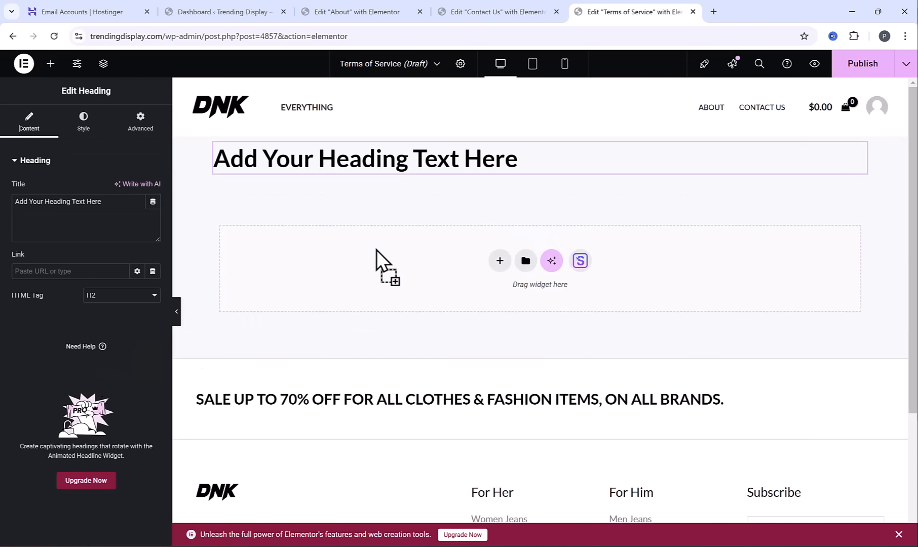
triple_click(419, 160)
type("Terms of Service")
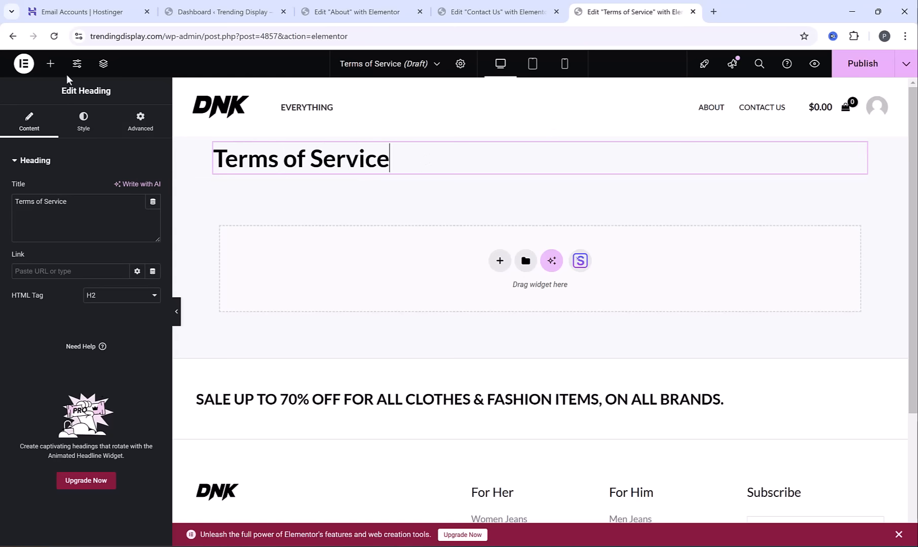
Add a Text Editor widget in a new container below the Terms of Service heading
left_click(51, 64)
scroll(82, 242, "down", 1)
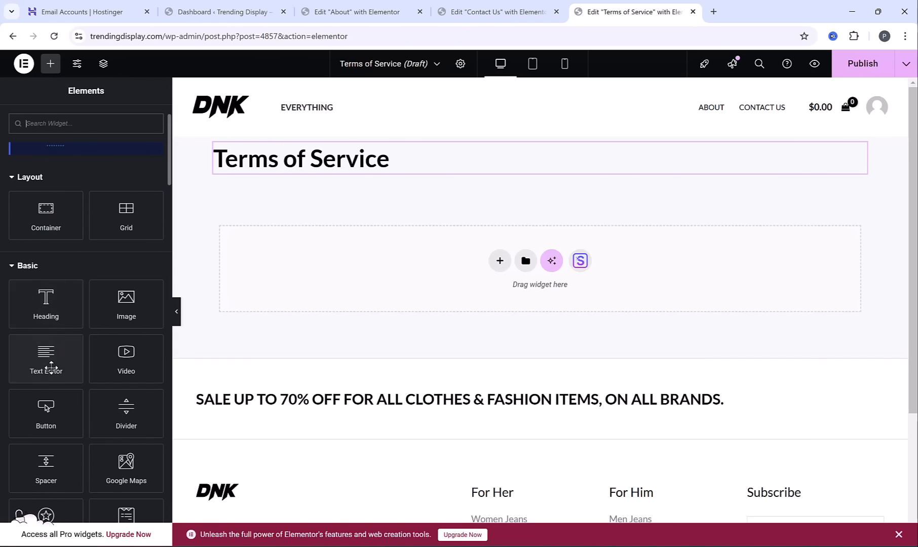
left_click_drag(49, 364, 460, 291)
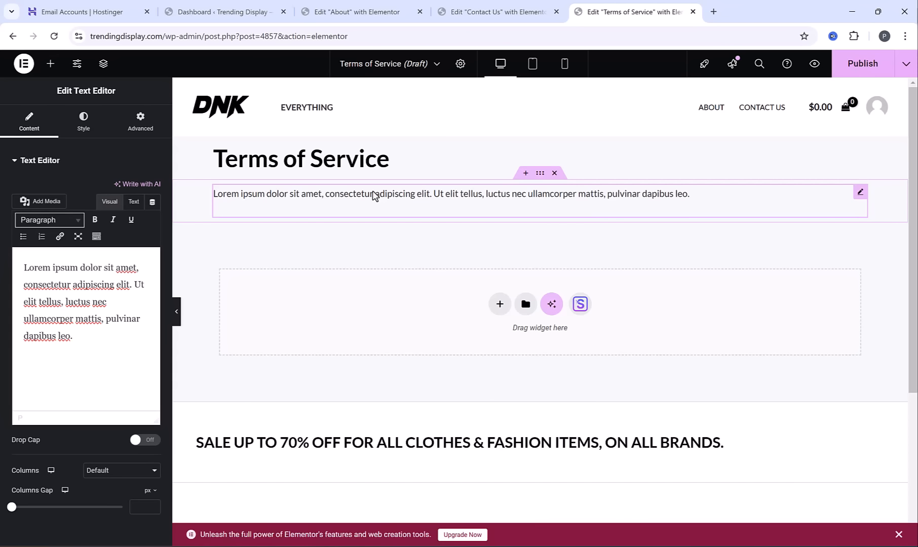
Switch to Word, look through the store-name mentions in Terms of Service.docx, and copy the document's entire text
key("alt+Tab")
left_click_drag(375, 201, 453, 200)
left_click(349, 211)
scroll(442, 249, "down", 20)
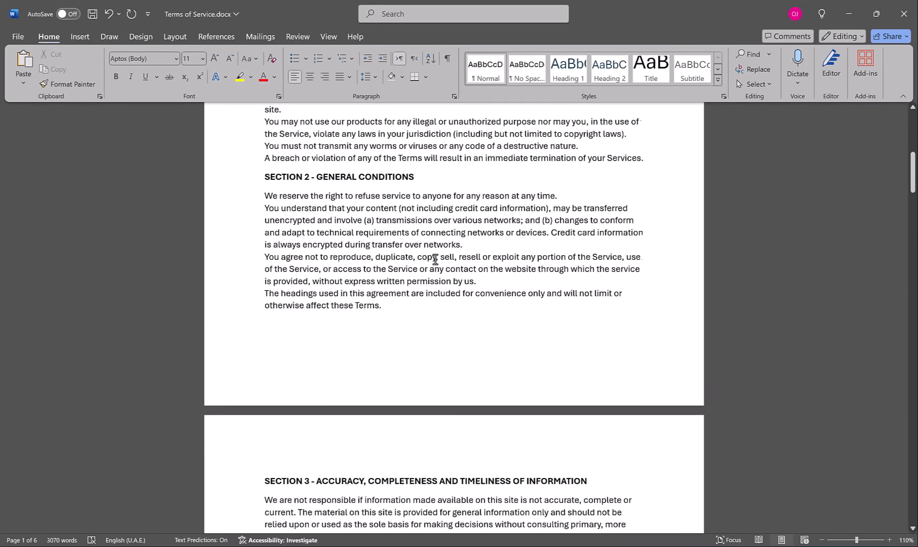
scroll(315, 282, "down", 5)
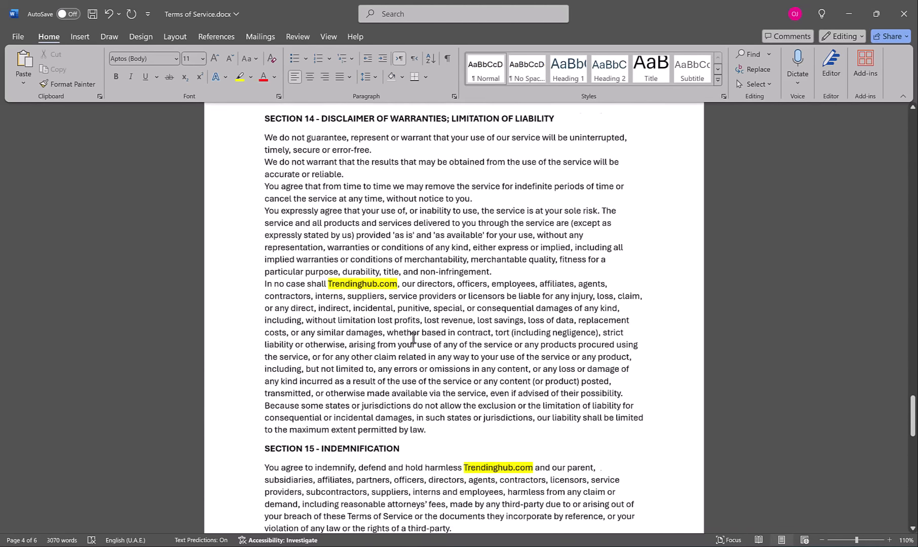
scroll(346, 168, "up", 20)
key("ctrl+a")
Switch back to Elementor and replace the text widget's placeholder with the copied terms of service
key("alt+Tab")
left_click_drag(80, 338, 24, 318)
key("ctrl+a")
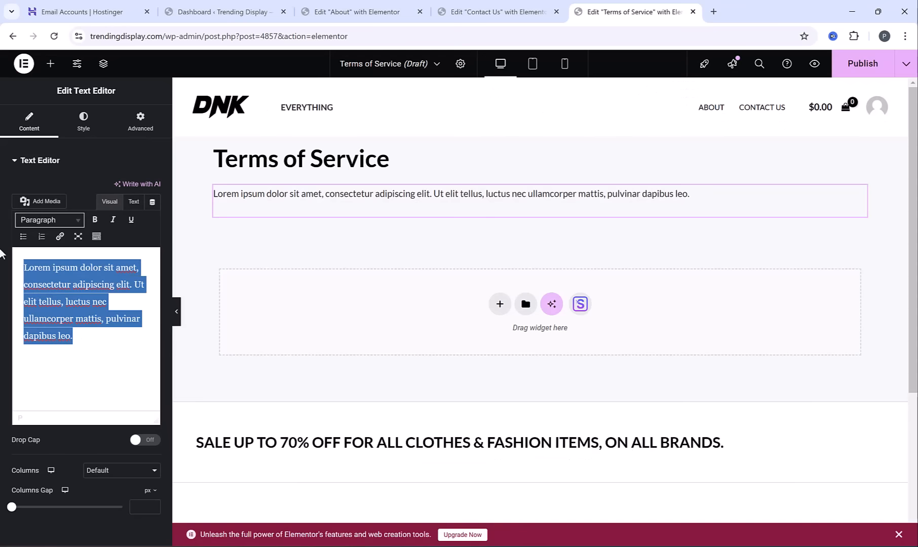
key("BackSpace")
key("ctrl+v")
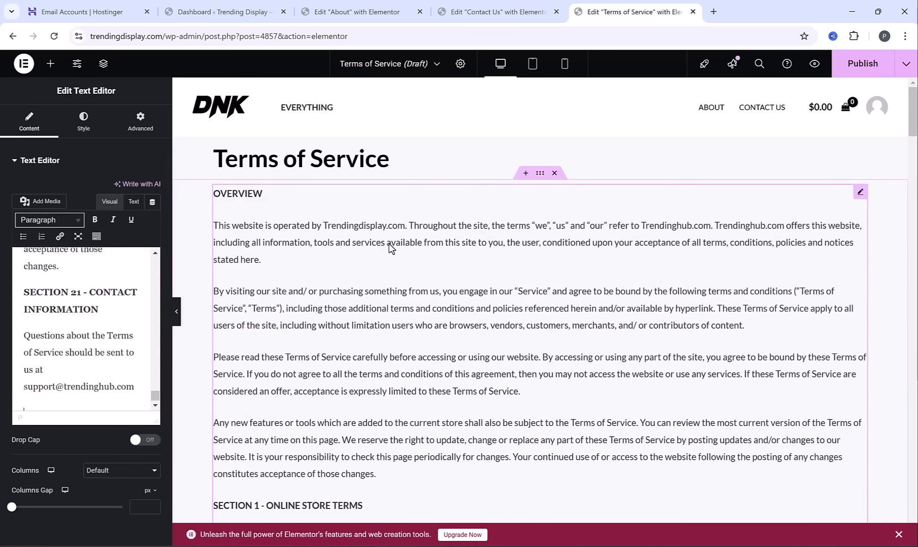
Look over the inserted terms, publish the Terms of Service page and open its preview
scroll(476, 312, "down", 20)
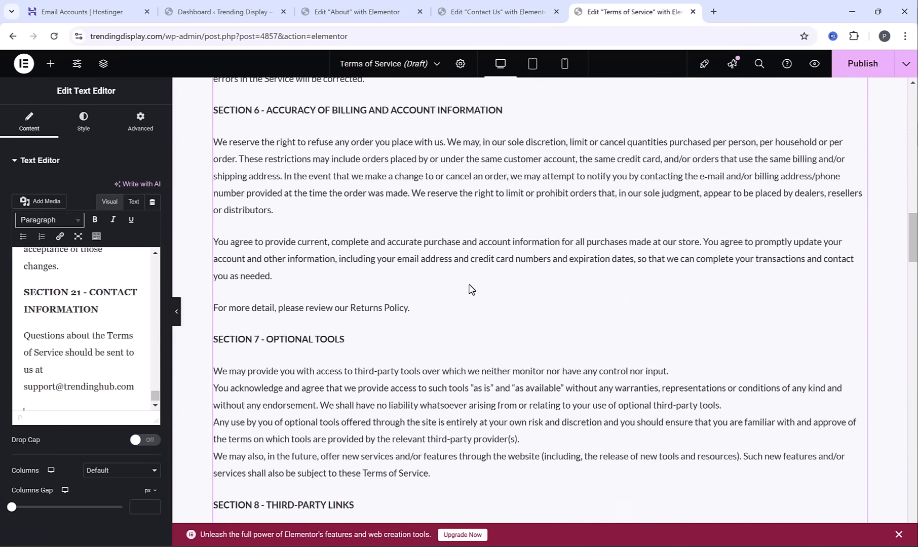
scroll(470, 289, "up", 20)
left_click(839, 68)
left_click(814, 63)
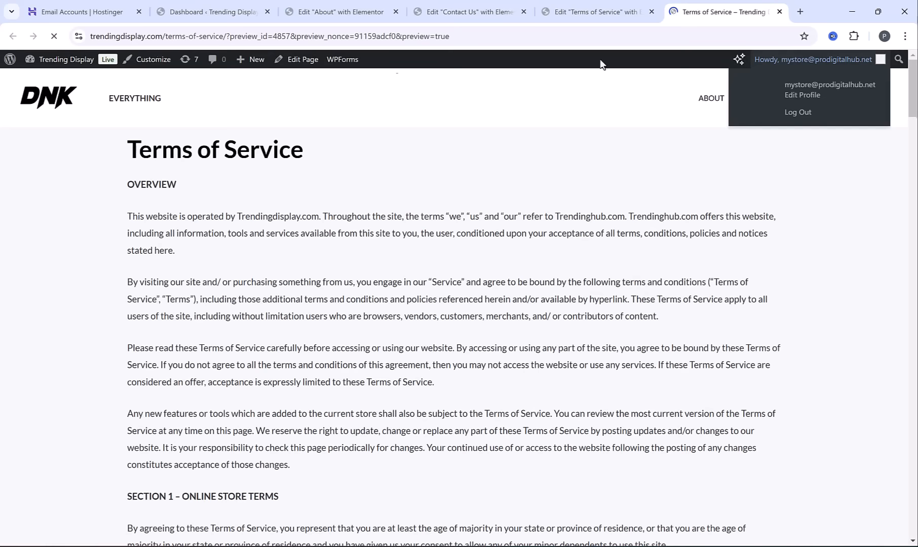
Open the Terms of Service page at its live address without the preview parameters and look over the content
left_click_drag(223, 35, 780, 36)
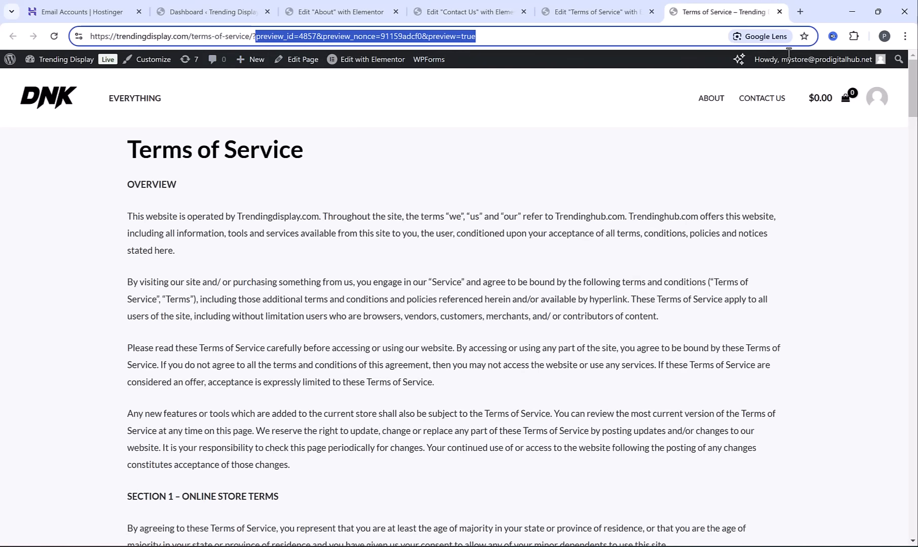
key("BackSpace")
key("BackSpace")
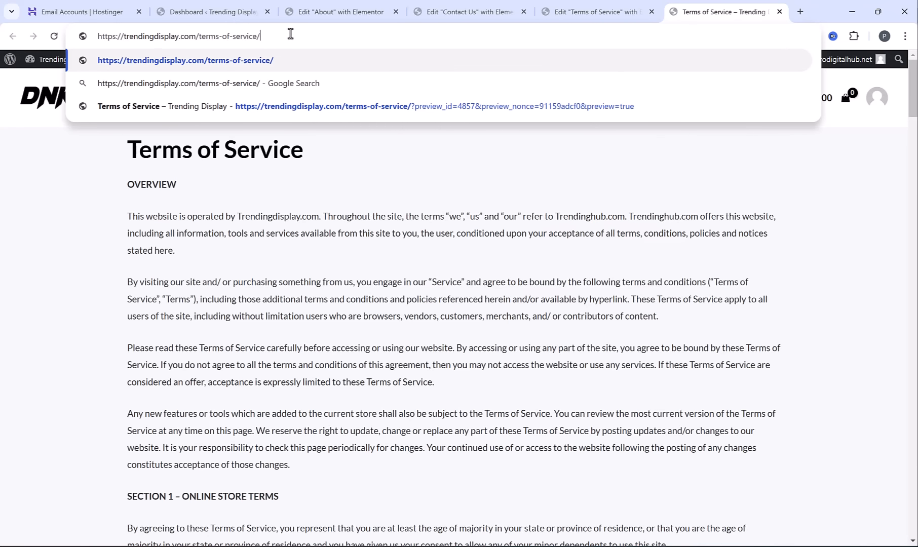
key("Return")
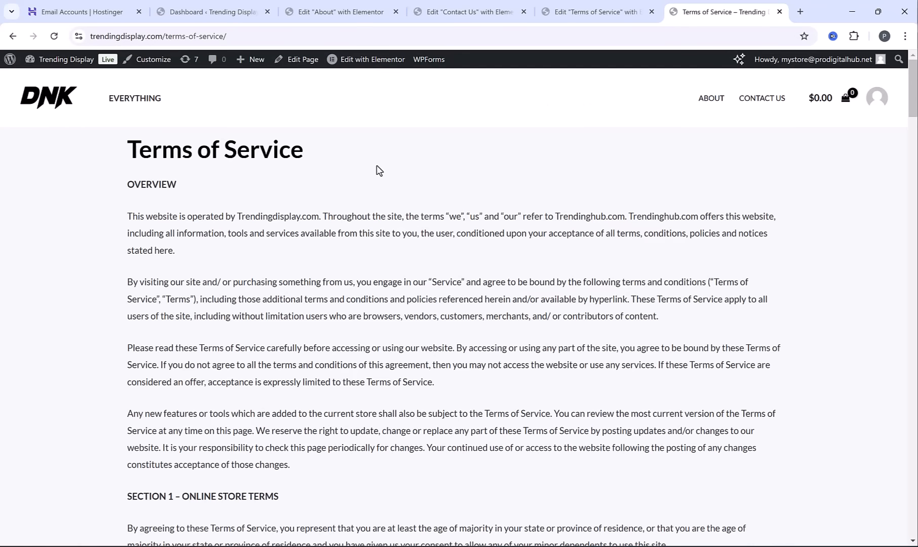
scroll(372, 203, "down", 18)
scroll(371, 207, "up", 15)
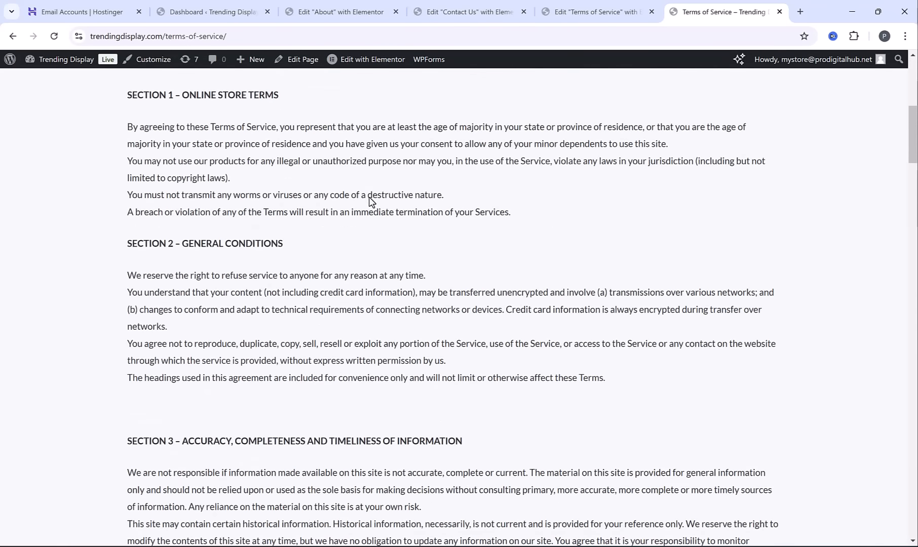
scroll(270, 187, "up", 4)
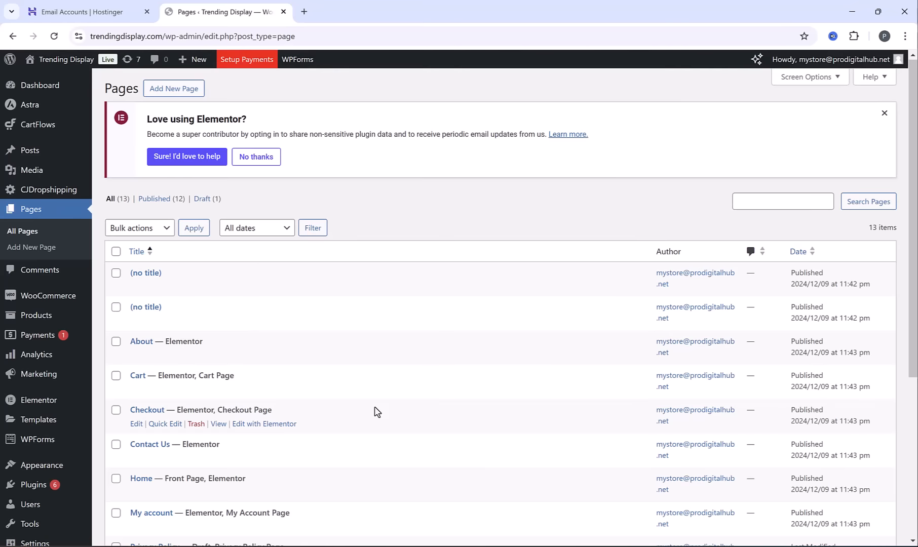
Open the About page from the WordPress page list, set its Astra Transparent Header to Disabled and save the page
scroll(359, 379, "down", 5)
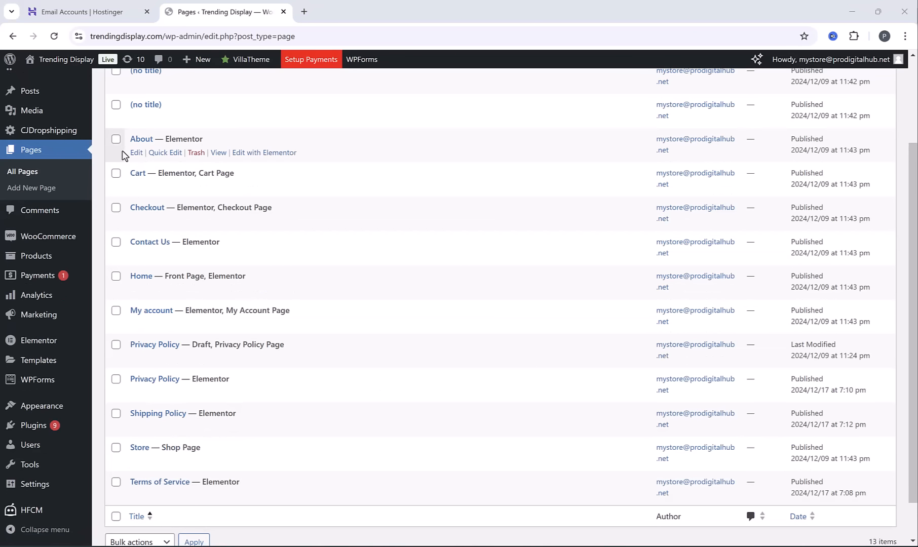
left_click(143, 140)
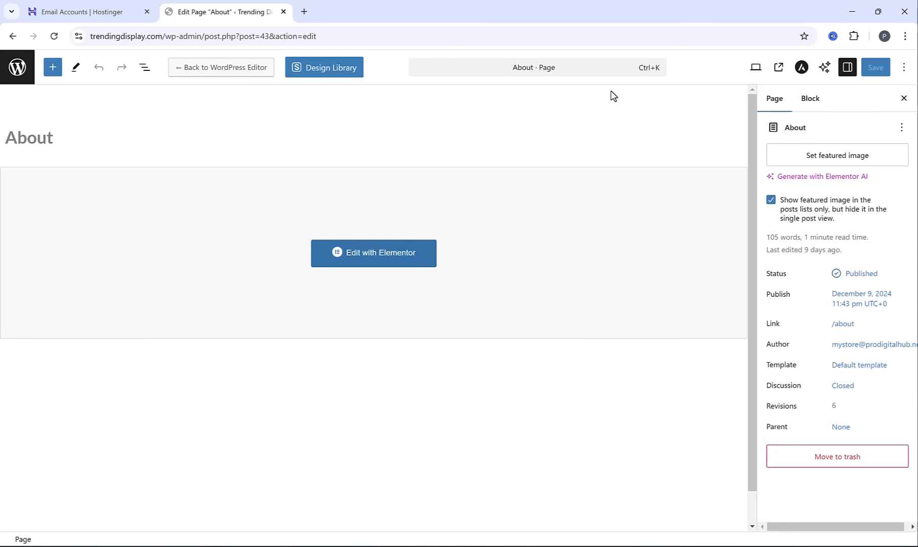
left_click(802, 68)
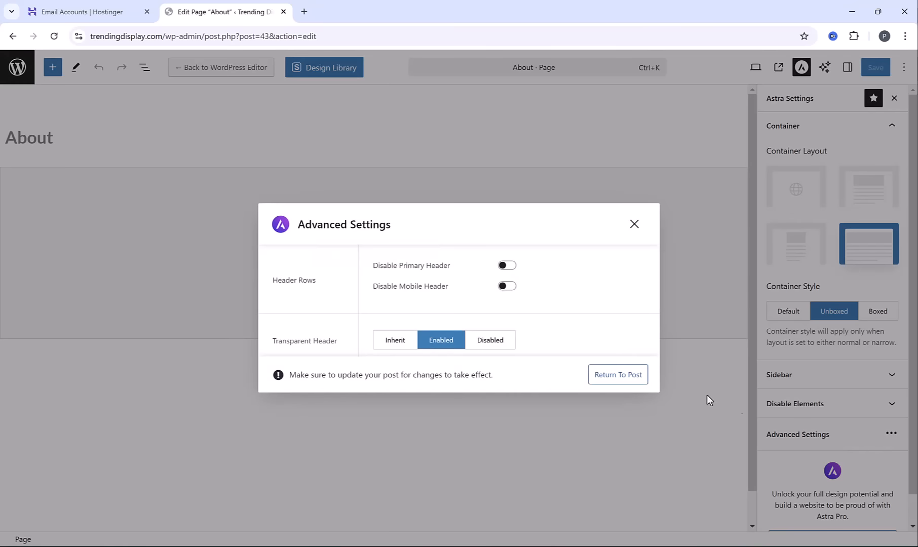
left_click(498, 343)
left_click(635, 225)
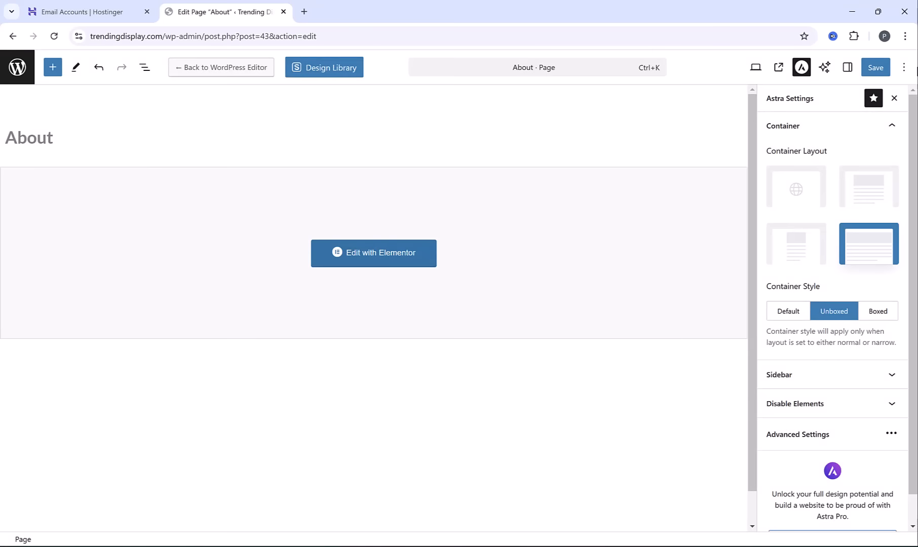
left_click(879, 71)
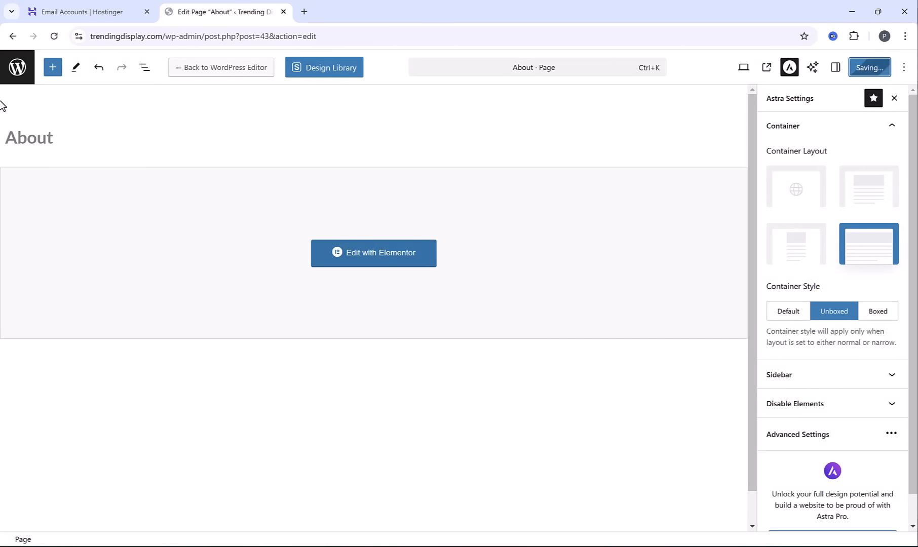
Return to the page list, set the Contact Us page's Astra Transparent Header to Disabled and save the page
left_click(13, 36)
left_click(151, 246)
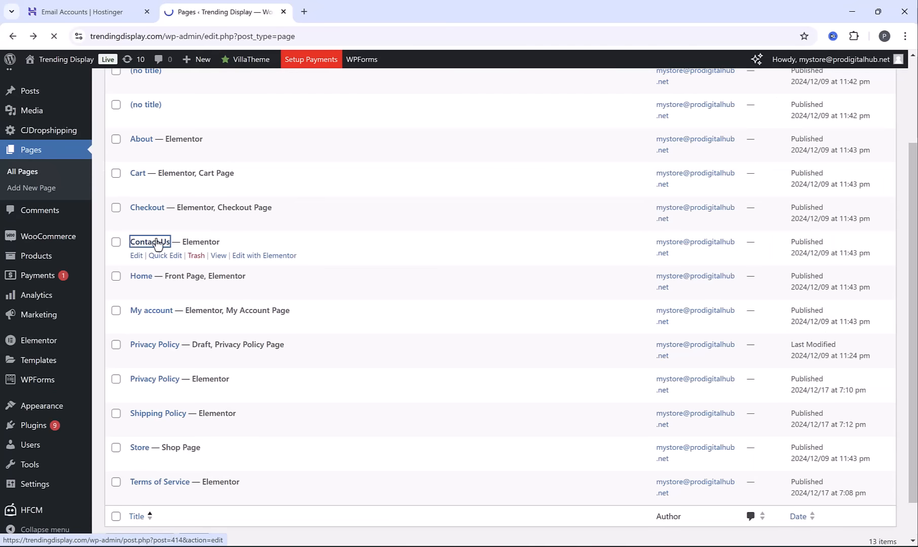
left_click(804, 68)
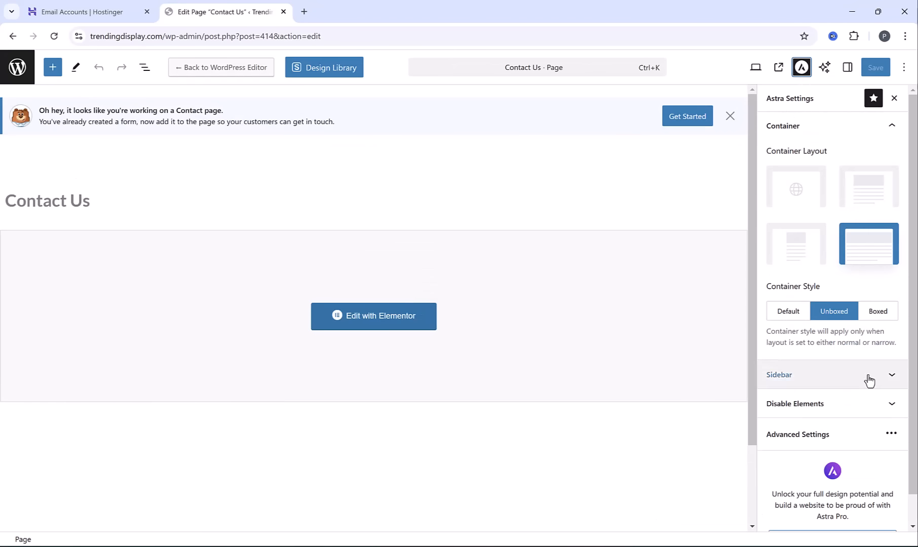
left_click(839, 434)
left_click(492, 344)
left_click(637, 222)
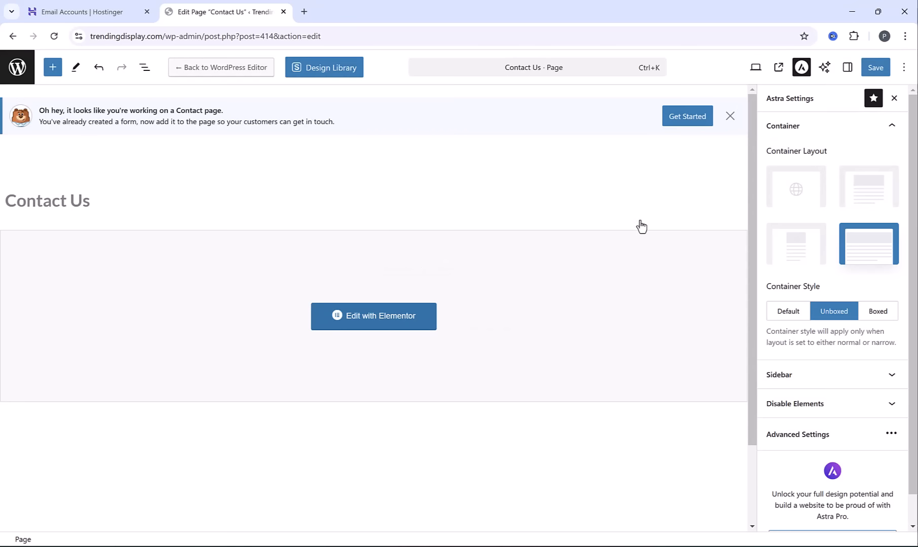
left_click(874, 71)
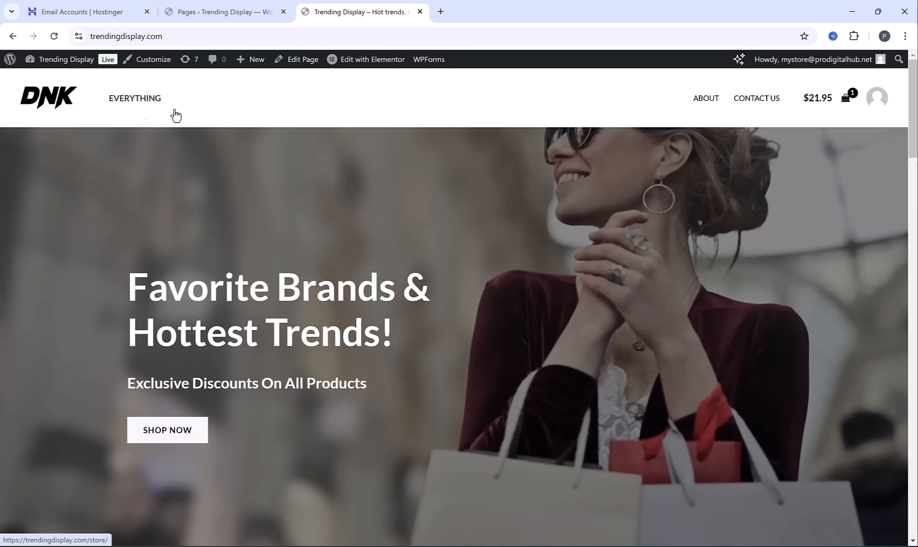
scroll(459, 304, "down", 15)
scroll(459, 304, "down", 10)
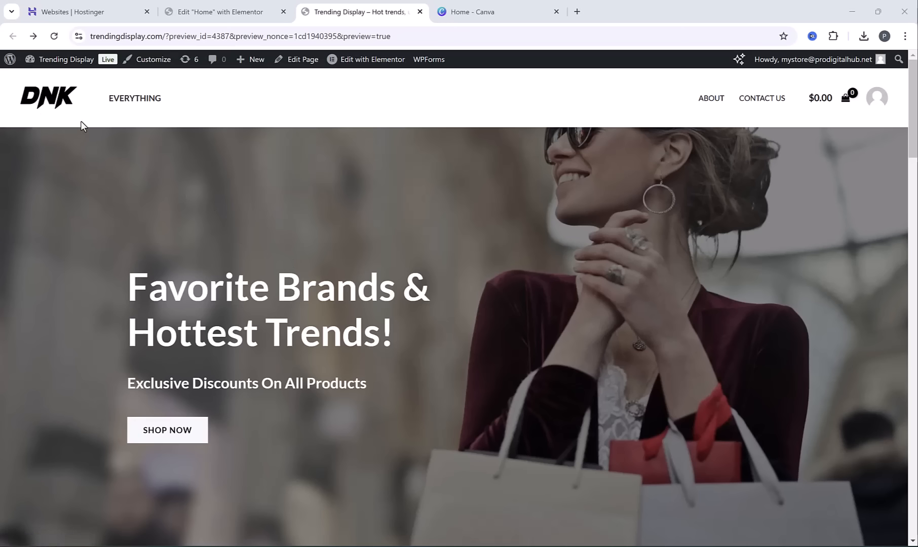
Switch to Canva and create a new custom-size design 360 px wide and 120 px high
left_click(487, 11)
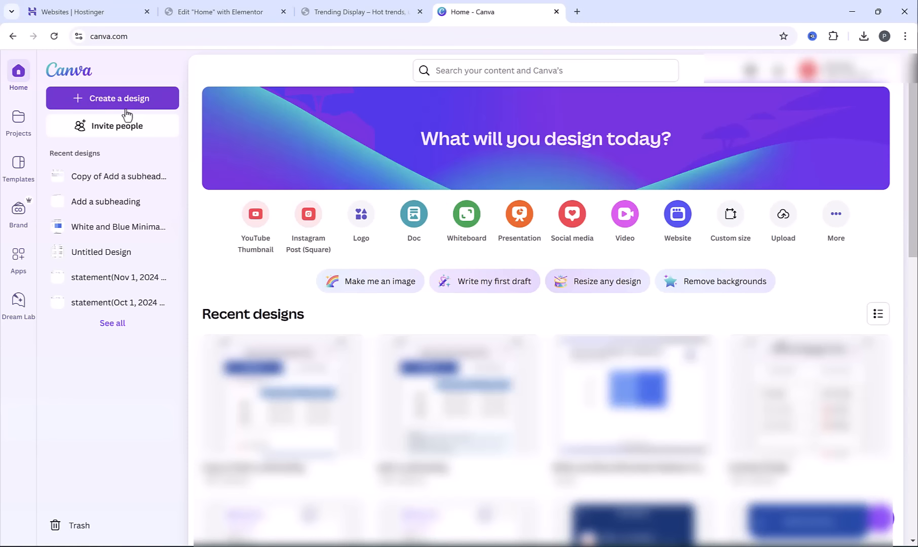
left_click(100, 103)
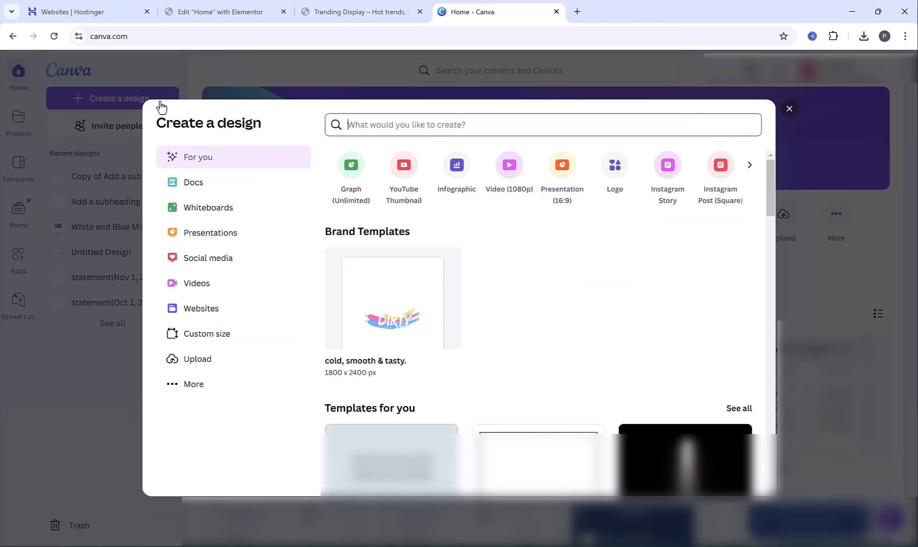
left_click(212, 335)
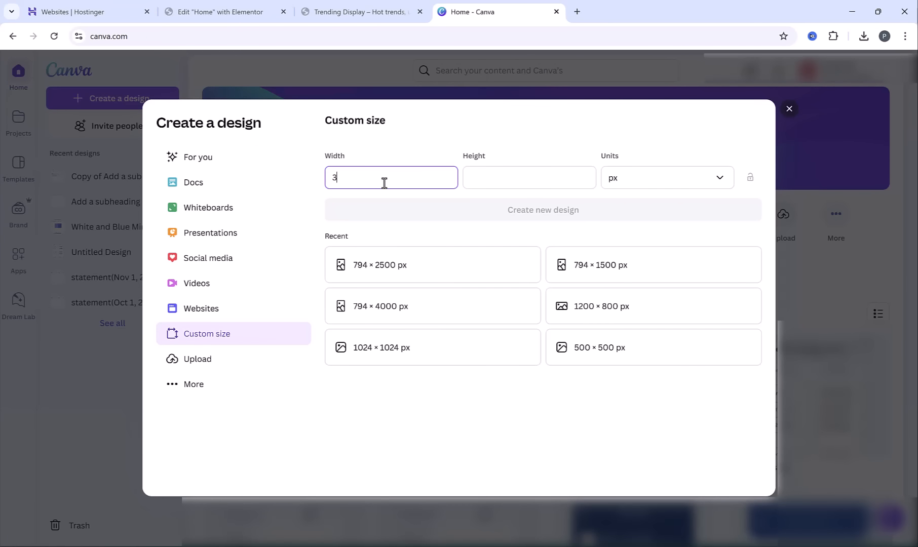
left_click(492, 177)
type("12")
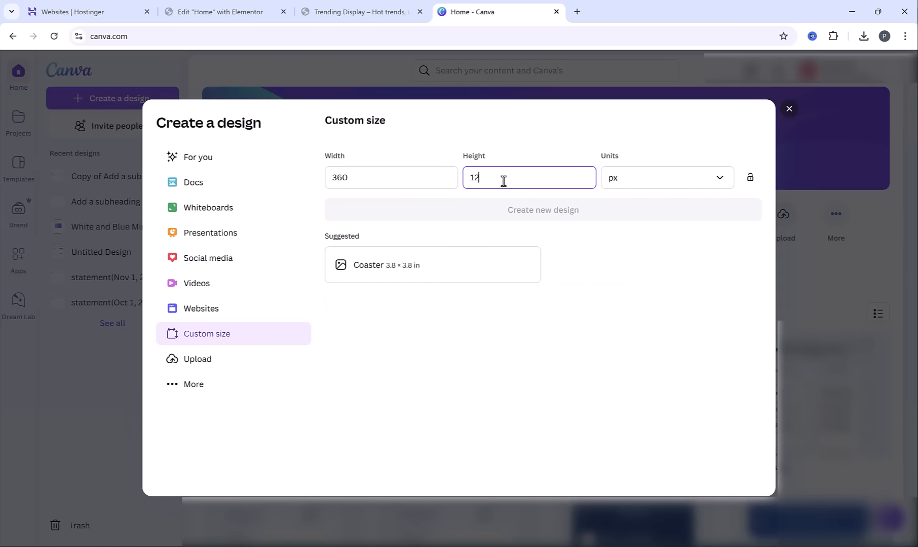
type("0")
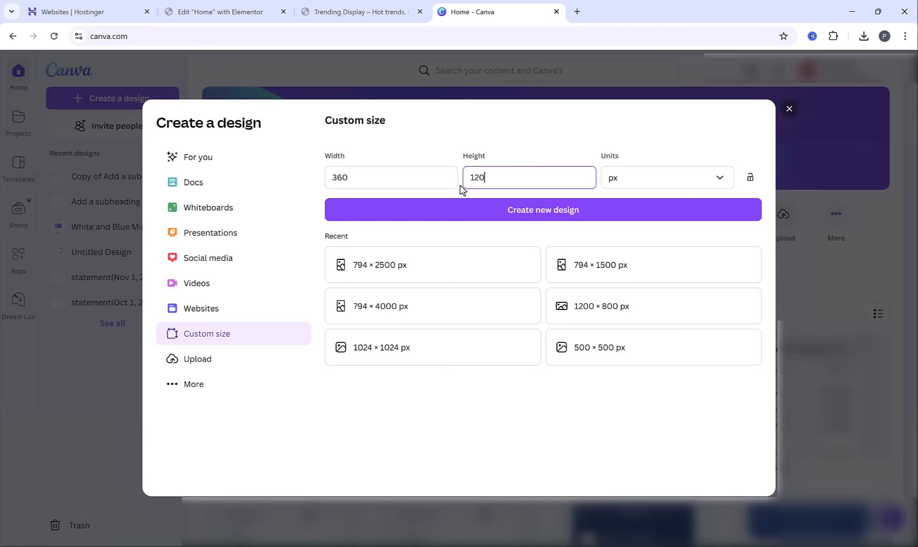
left_click(463, 212)
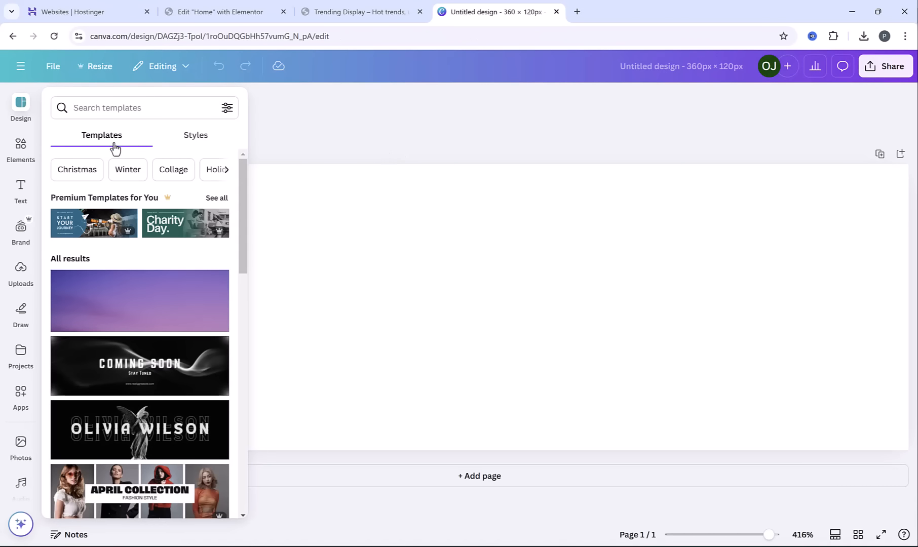
Add a heading reading "Trending", enlarge it to a font size of about 28.7 and place it in the design's upper right
left_click(12, 193)
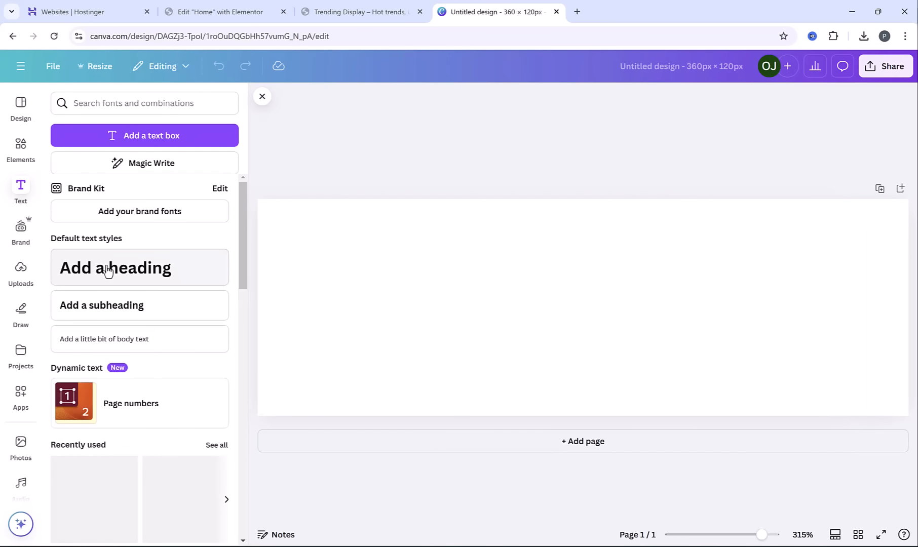
left_click(104, 270)
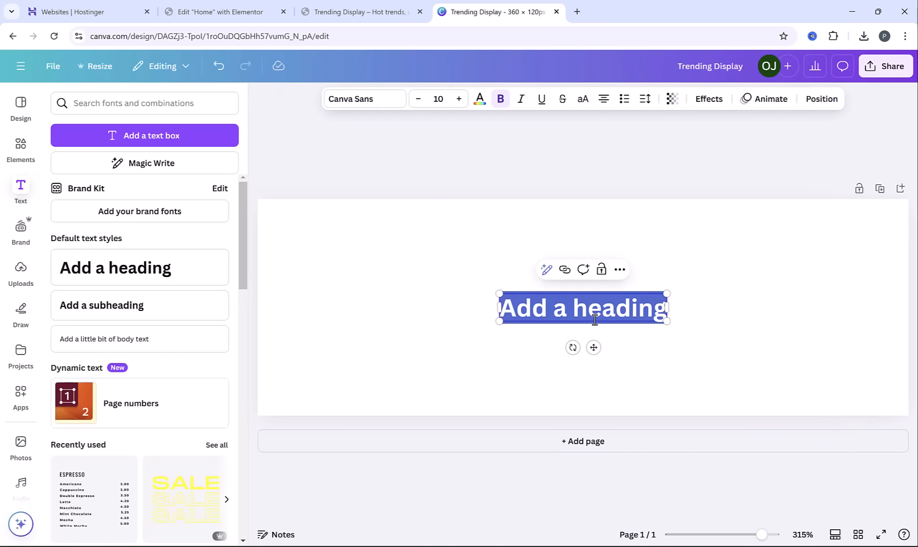
type("Trending")
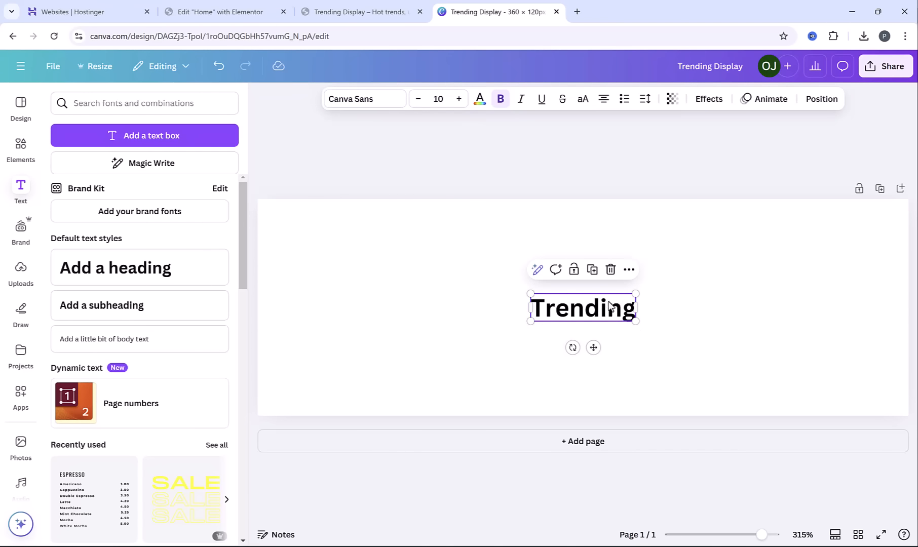
left_click_drag(636, 293, 831, 242)
left_click_drag(767, 293, 741, 266)
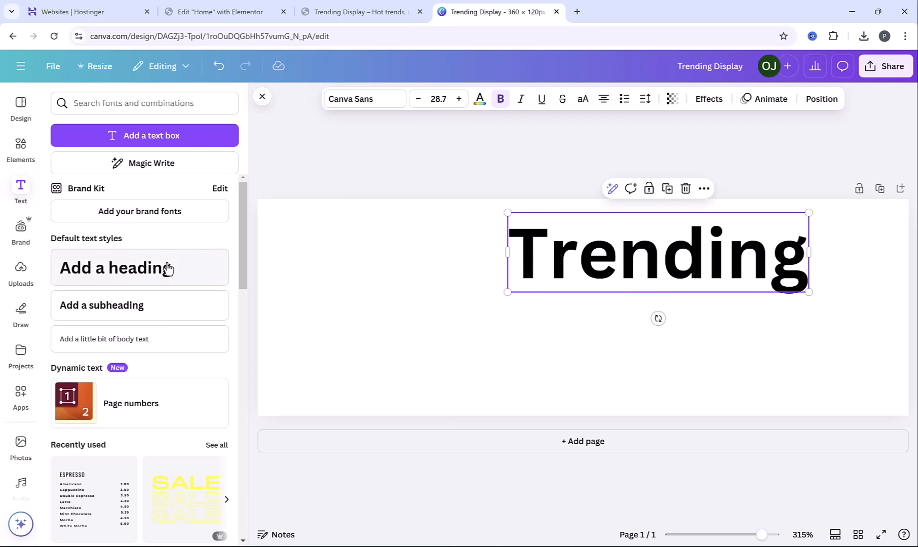
Add a second heading reading "Display" and place it enlarged below the "Trending" heading
left_click(109, 268)
type("D")
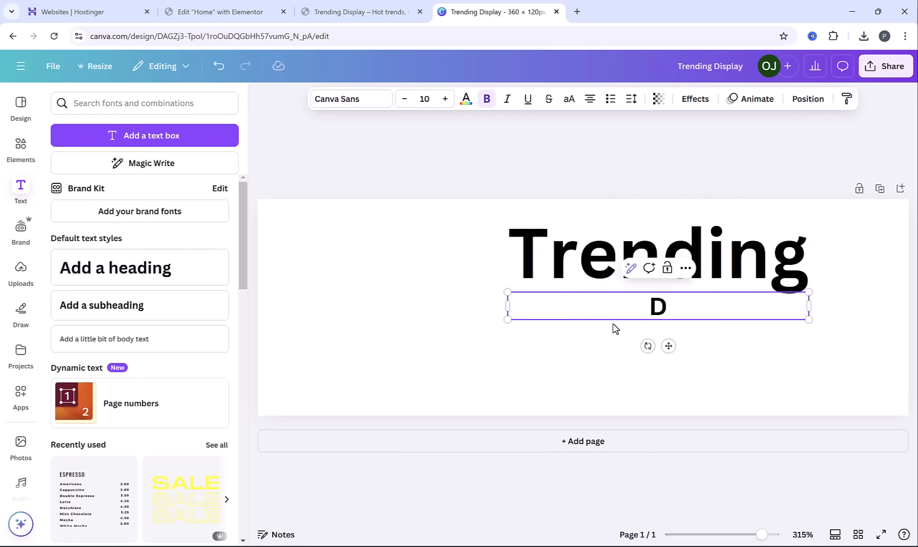
type("isplay")
left_click_drag(627, 324, 621, 329)
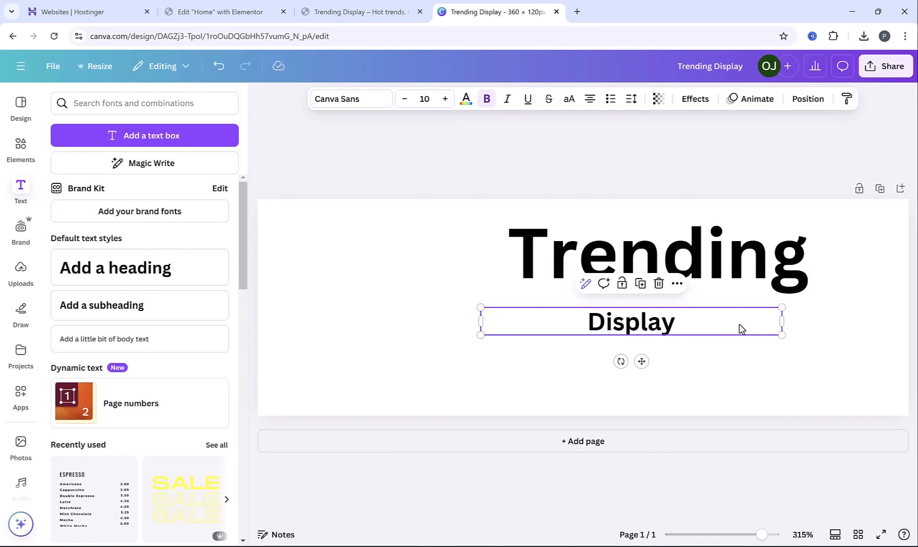
left_click_drag(782, 336, 916, 427)
left_click_drag(480, 349, 414, 368)
left_click_drag(681, 321, 738, 334)
Shift "Trending" toward the design's right edge and resize "Display" to a font size of about 22.6 beneath it
left_click(739, 259)
scroll(739, 259, "down", 3)
left_click_drag(631, 244, 682, 247)
left_click(583, 327)
left_click_drag(754, 312, 822, 304)
left_click_drag(408, 342, 363, 365)
left_click_drag(596, 332, 611, 330)
Remove the bold formatting from the "Display" text
left_click(487, 100)
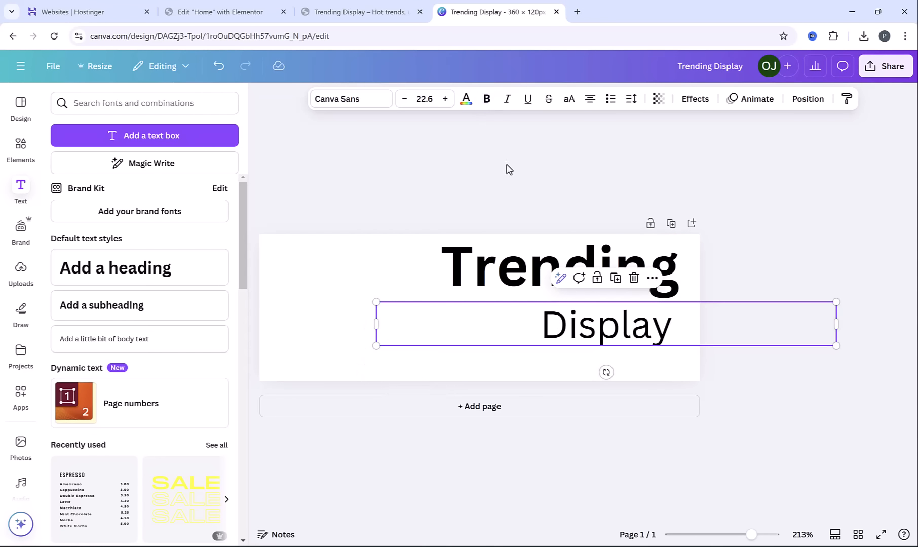
left_click(508, 168)
left_click(623, 346)
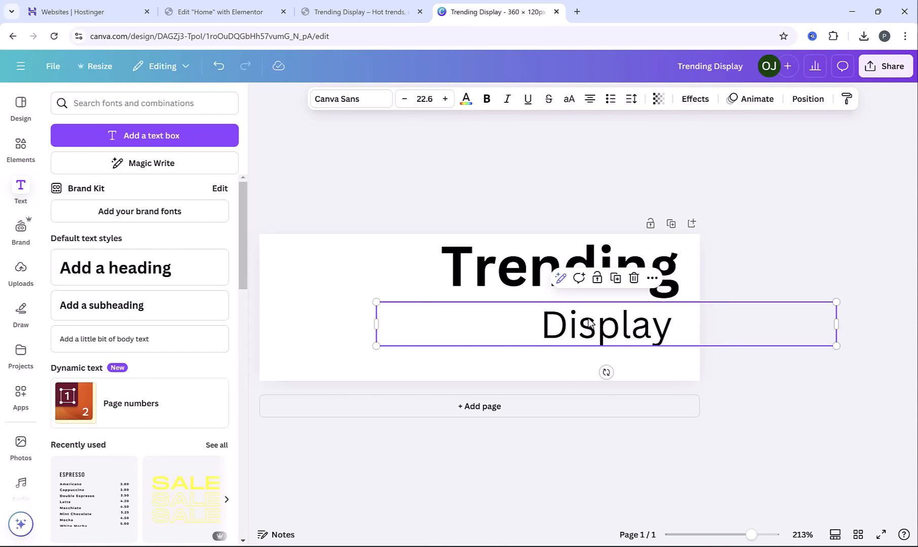
Search the elements for "shopping", browse the graphics and add the pink shopping bag with the yellow tag to the design
left_click(20, 148)
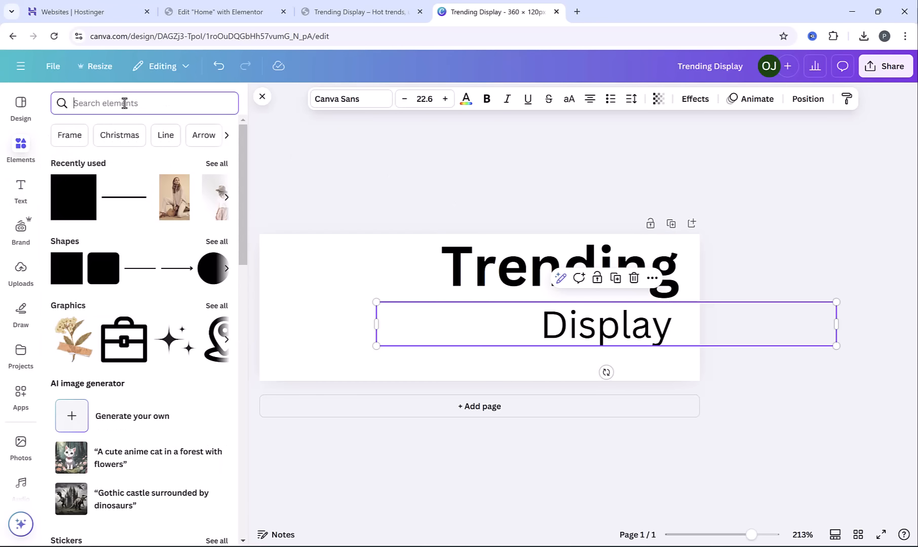
type("shoppin")
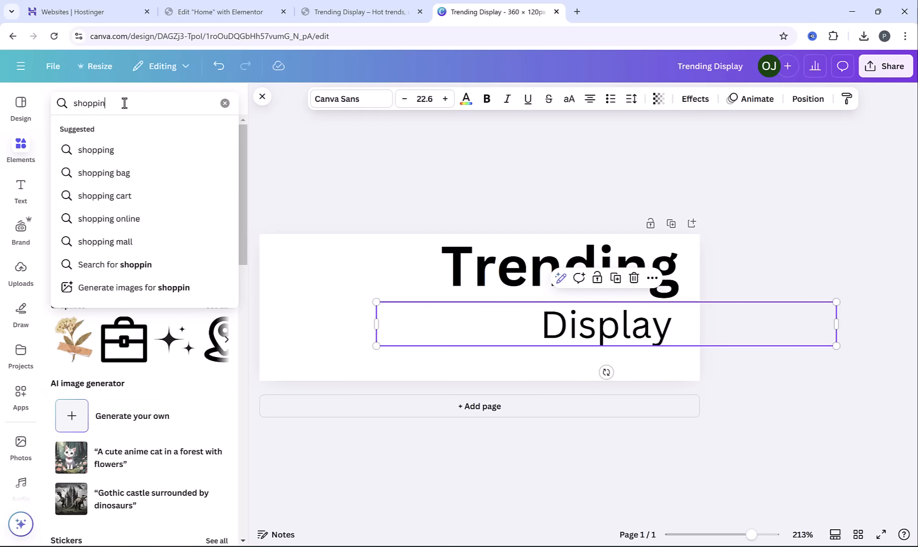
type("g")
key("Return")
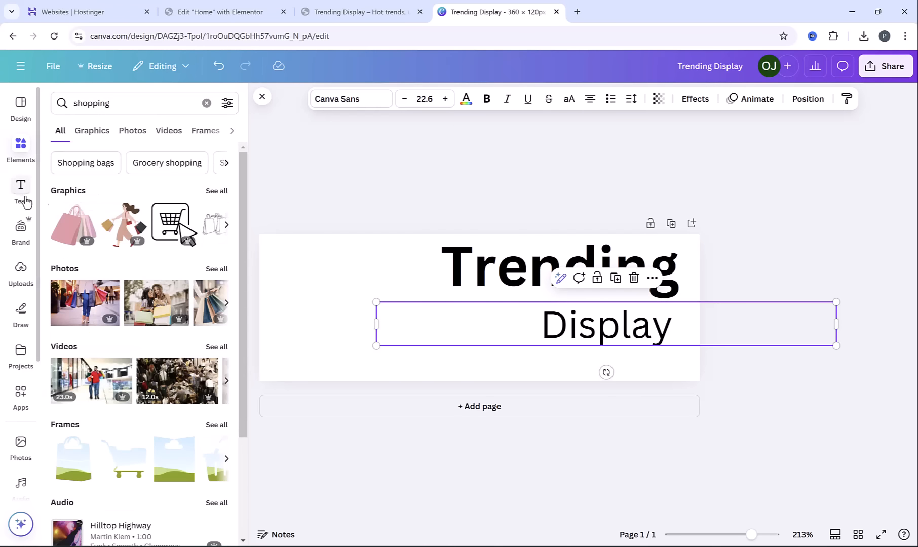
left_click(217, 191)
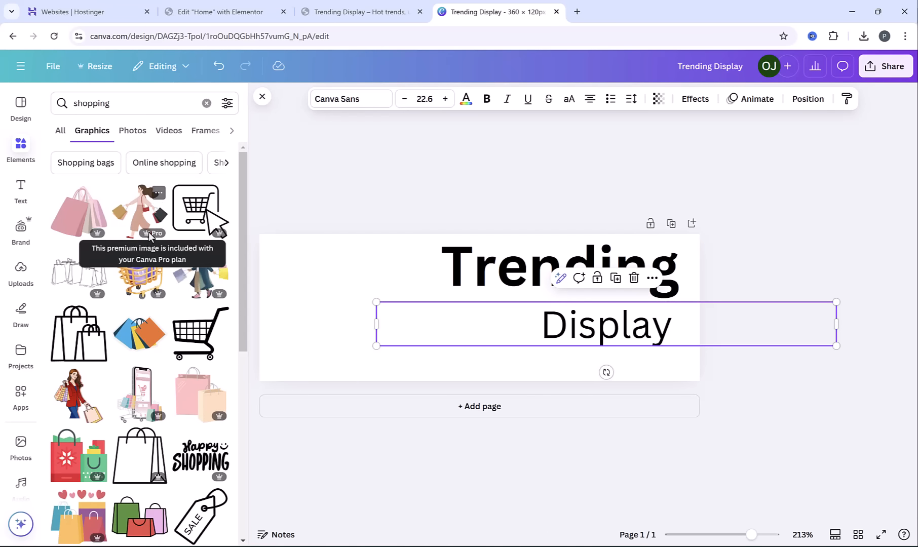
scroll(144, 236, "down", 3)
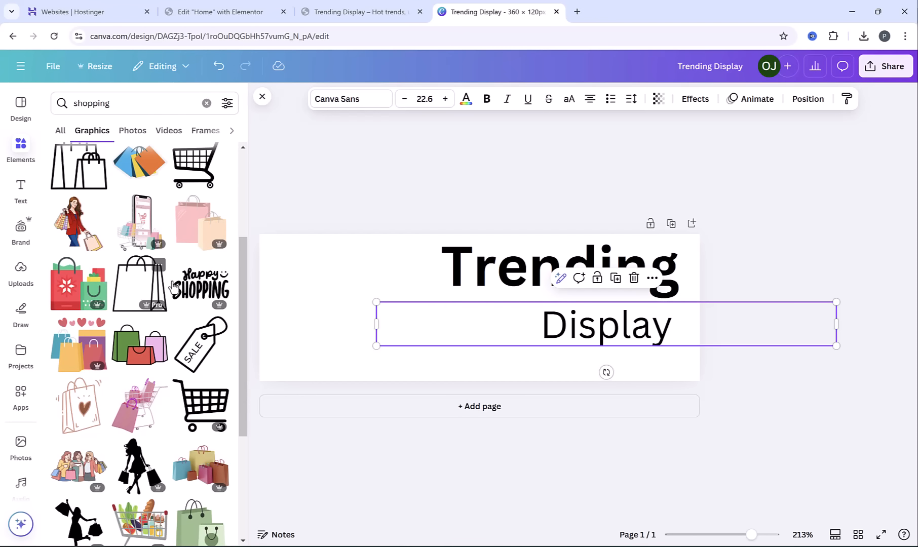
scroll(174, 287, "down", 7)
left_click(190, 445)
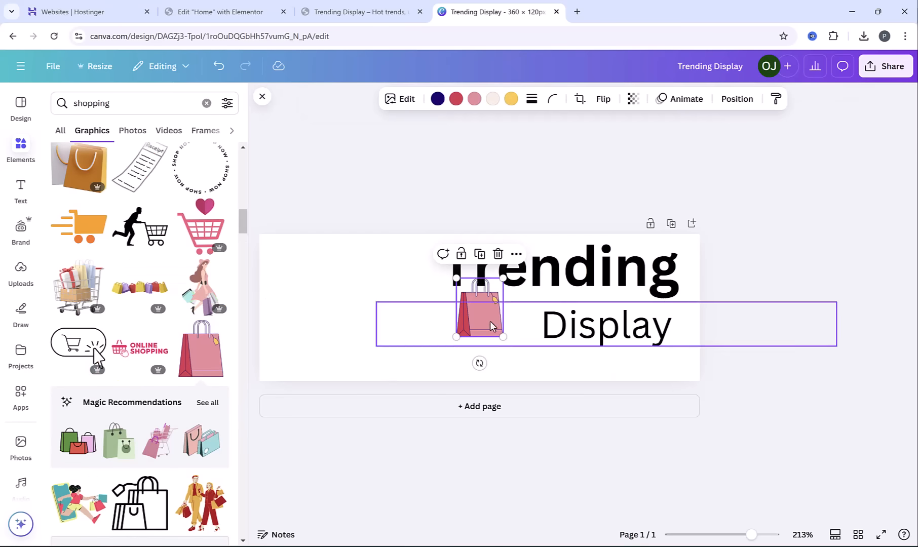
Enlarge the pink shopping bag beside the text and widen the "Trending" heading next to it
left_click_drag(457, 337, 406, 360)
left_click_drag(569, 269, 544, 269)
left_click_drag(654, 298, 685, 307)
Enlarge "Display" to a font size of about 26.3 and align it beneath the end of "Trending"
left_click_drag(643, 344, 630, 350)
left_click_drag(822, 351, 869, 370)
left_click_drag(364, 356, 334, 363)
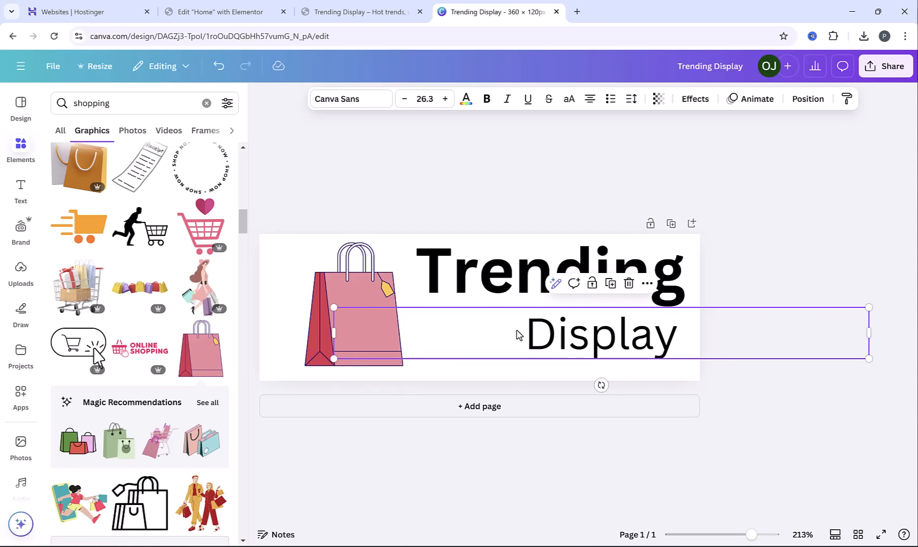
left_click(754, 220)
left_click_drag(640, 359, 642, 356)
left_click(851, 175)
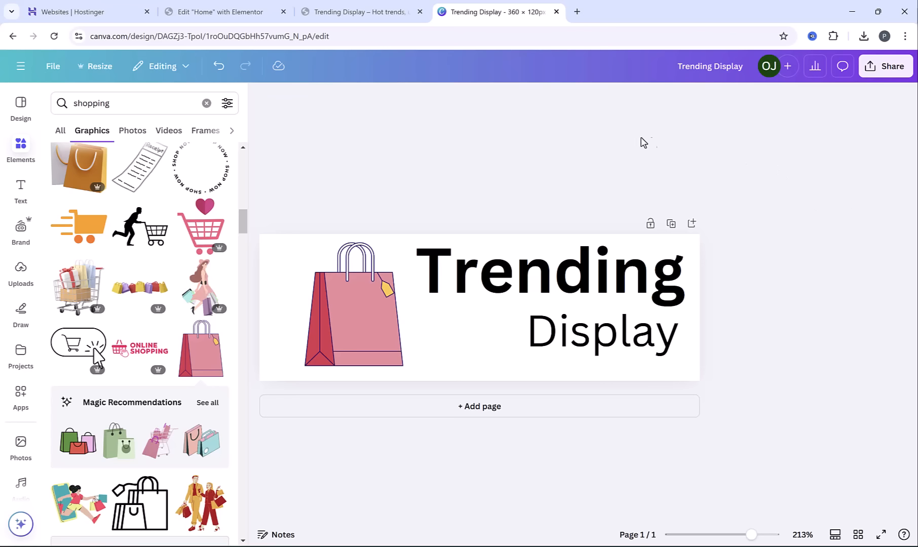
Download the logo design as a PNG at 360 × 120 px
left_click(882, 75)
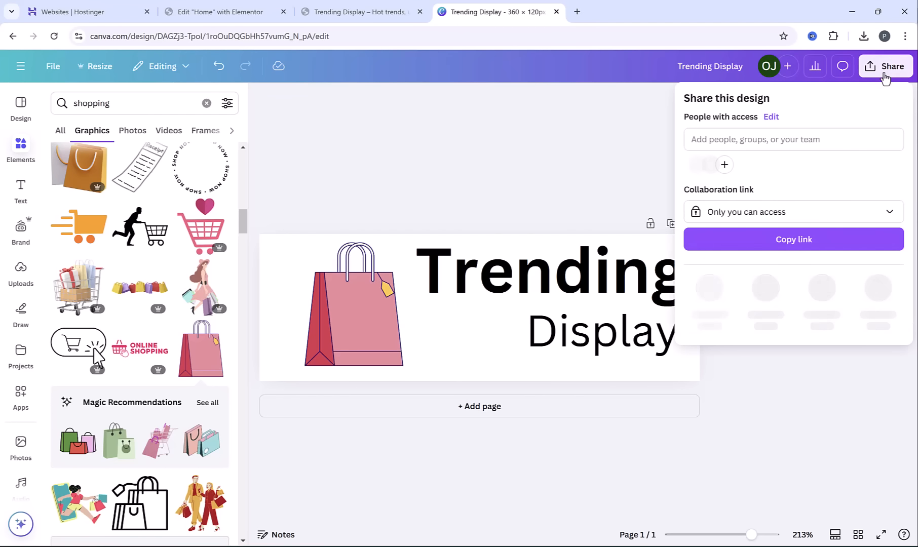
left_click(710, 290)
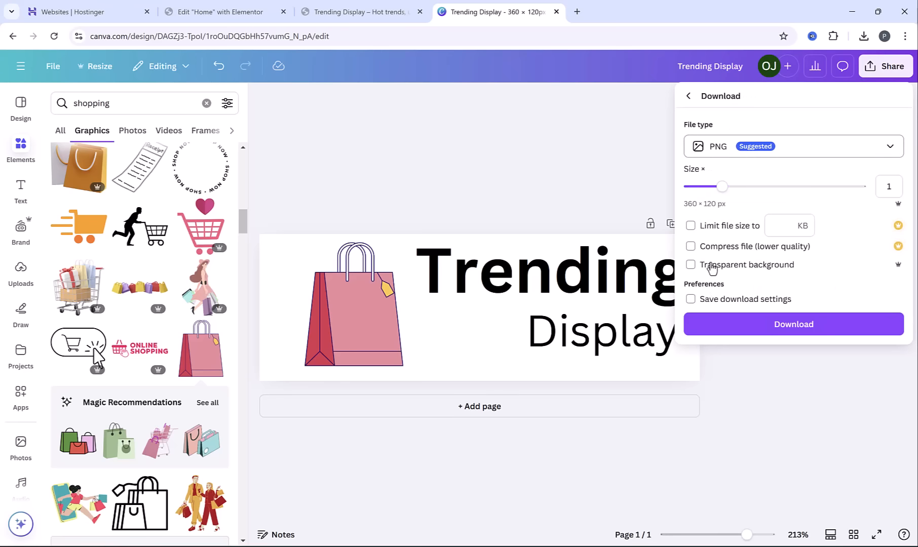
left_click(743, 328)
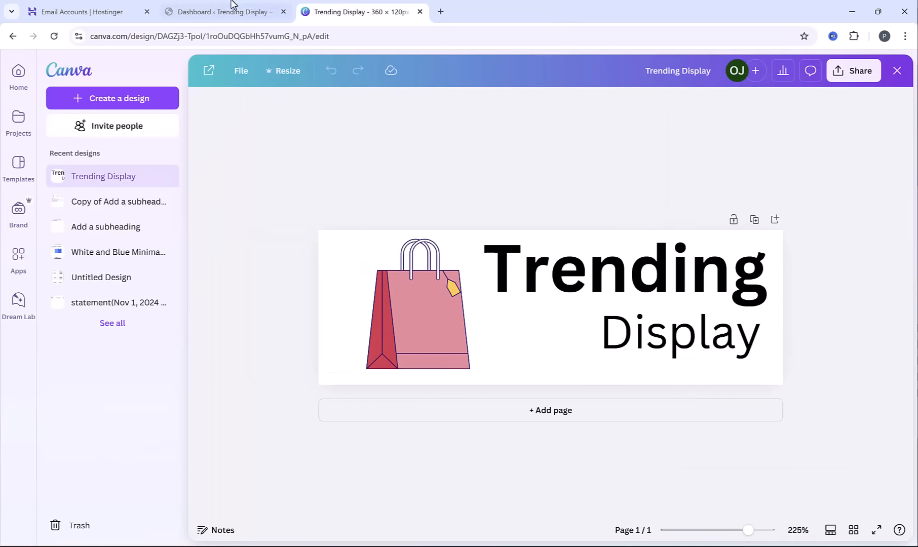
Switch to the WordPress site, customize its home page and open the site title and logo settings
left_click(231, 7)
mouse_move(58, 69)
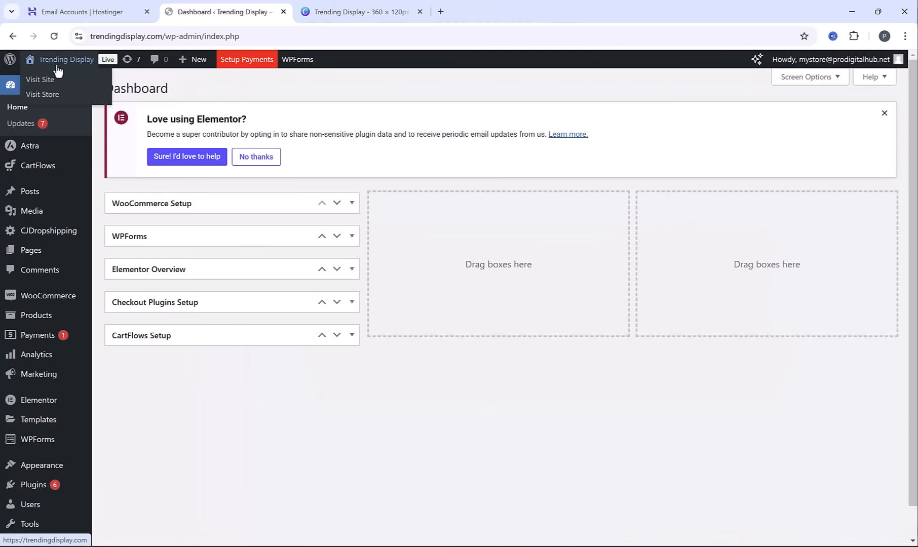
left_click(74, 80)
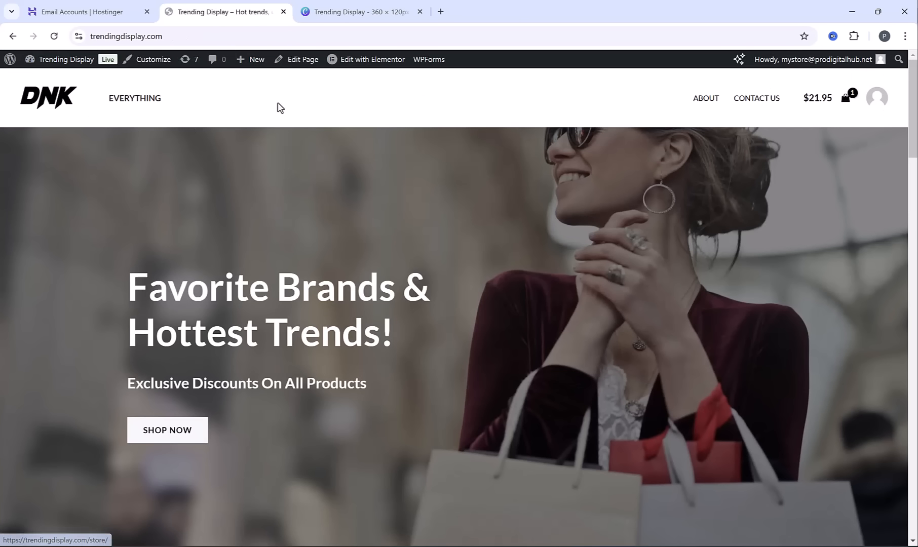
left_click(158, 70)
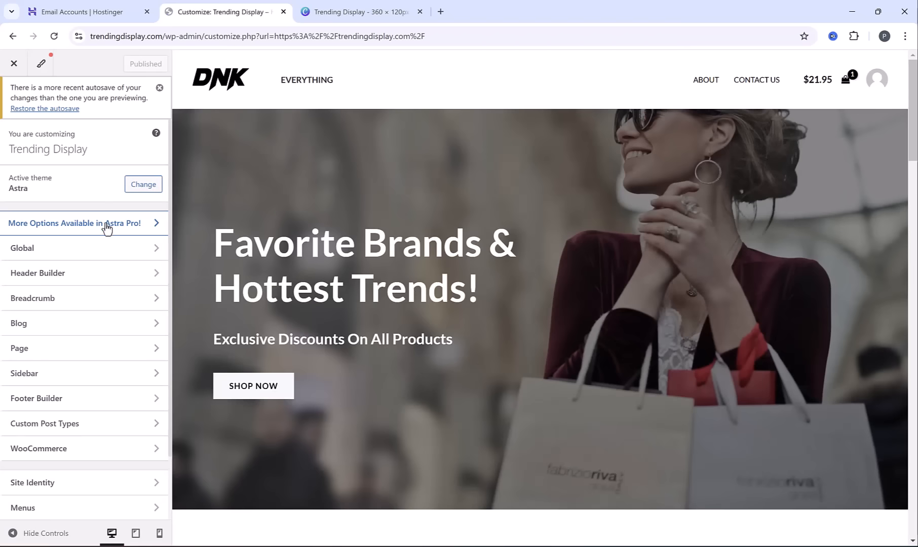
scroll(107, 237, "down", 1)
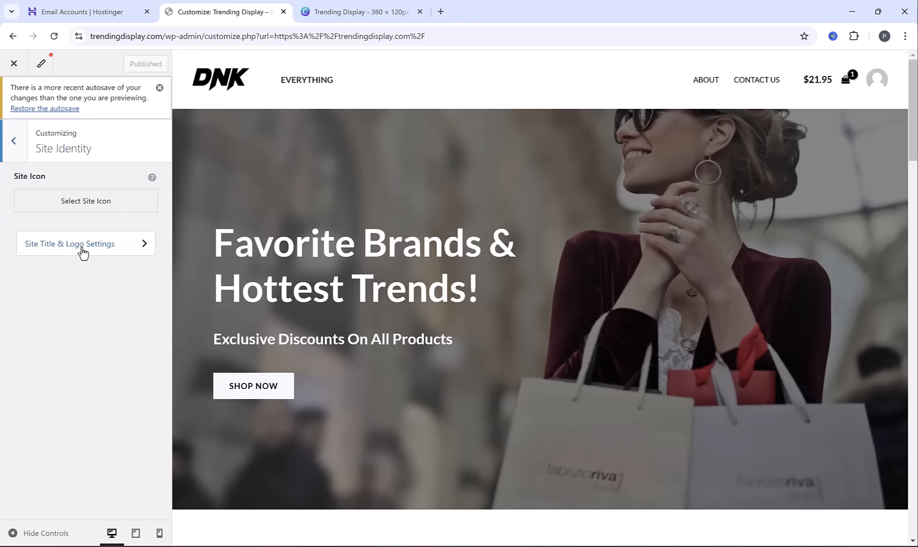
left_click(81, 248)
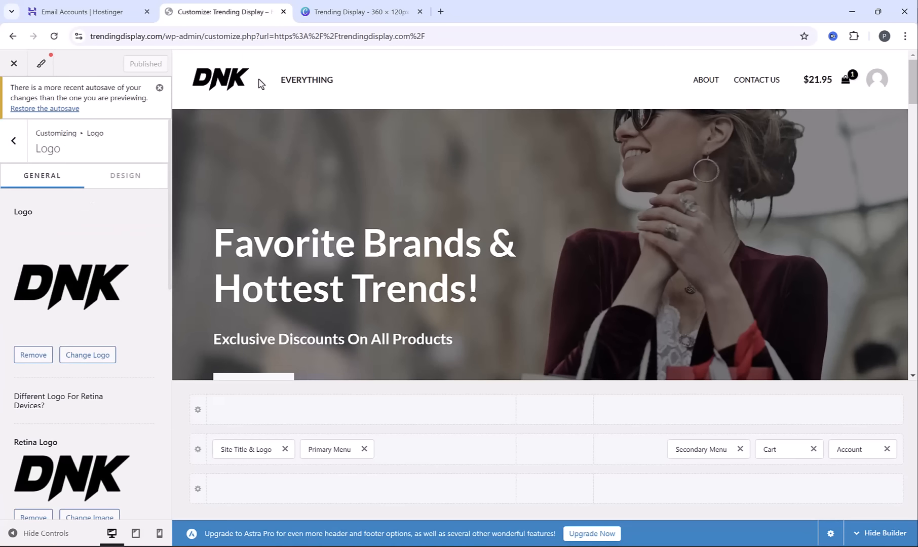
Upload Trending-Display.png to the media library as the replacement for the DNK site logo
left_click(89, 356)
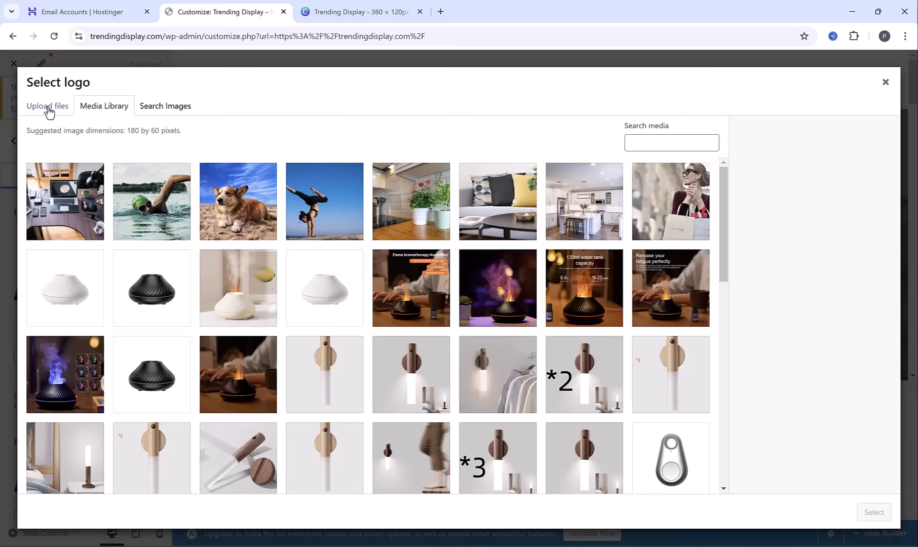
left_click(48, 107)
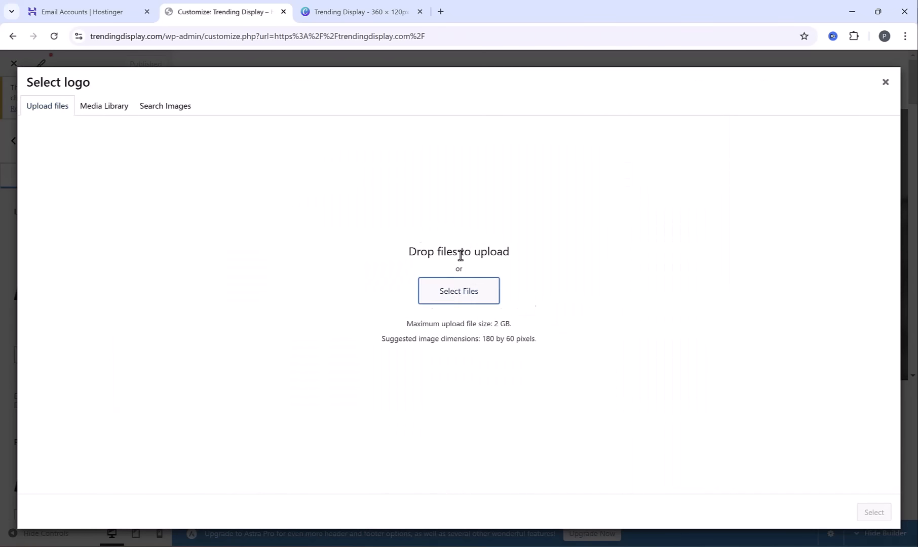
left_click(460, 291)
left_click(380, 192)
left_click(358, 266)
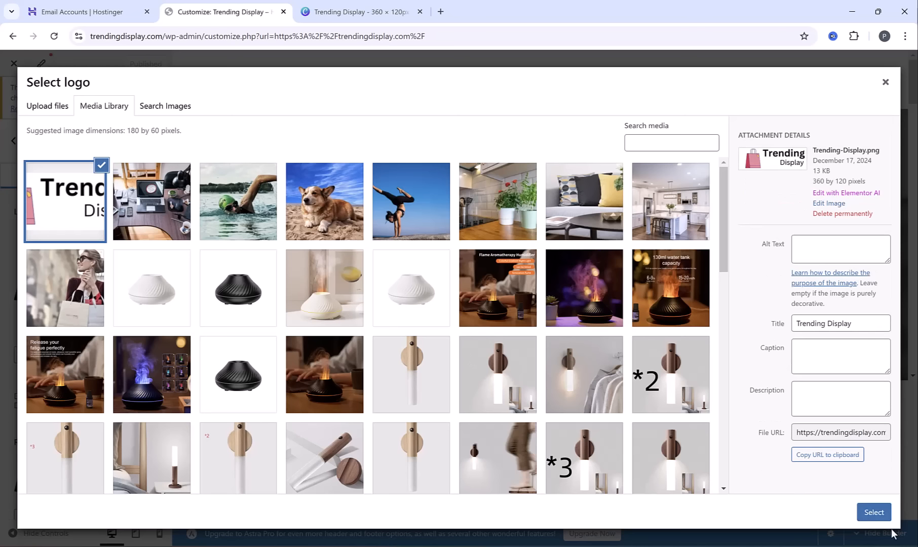
Use the uploaded image as the logo, cropping empty space beside the bag to about 341 × 120 px
left_click(868, 513)
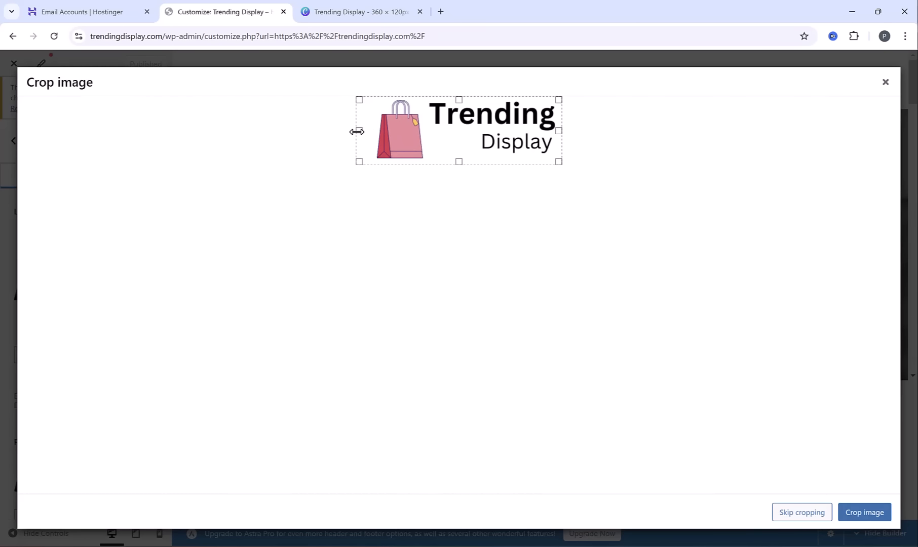
left_click_drag(357, 132, 366, 136)
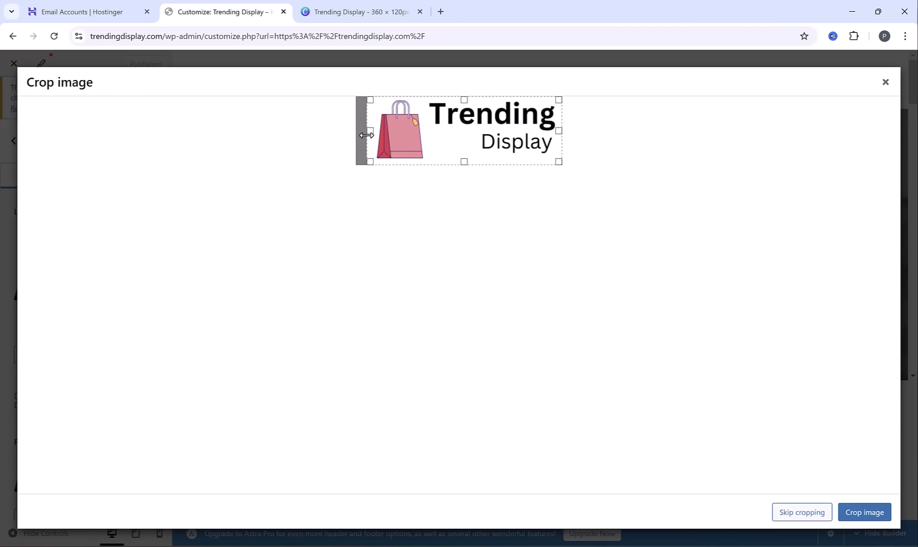
left_click(872, 515)
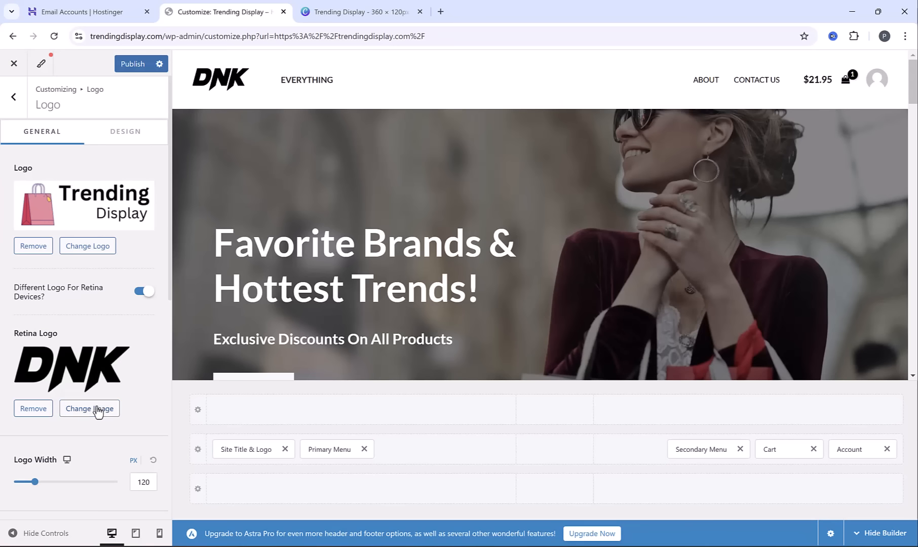
Replace the retina logo with cropped-Trending-Display.png and set the desktop logo width to 169 px
left_click(98, 411)
left_click(66, 212)
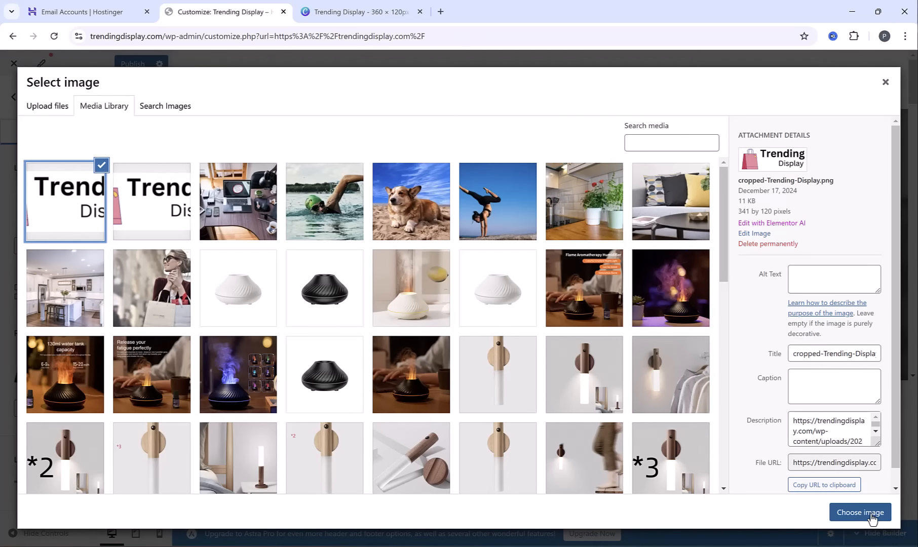
left_click(871, 516)
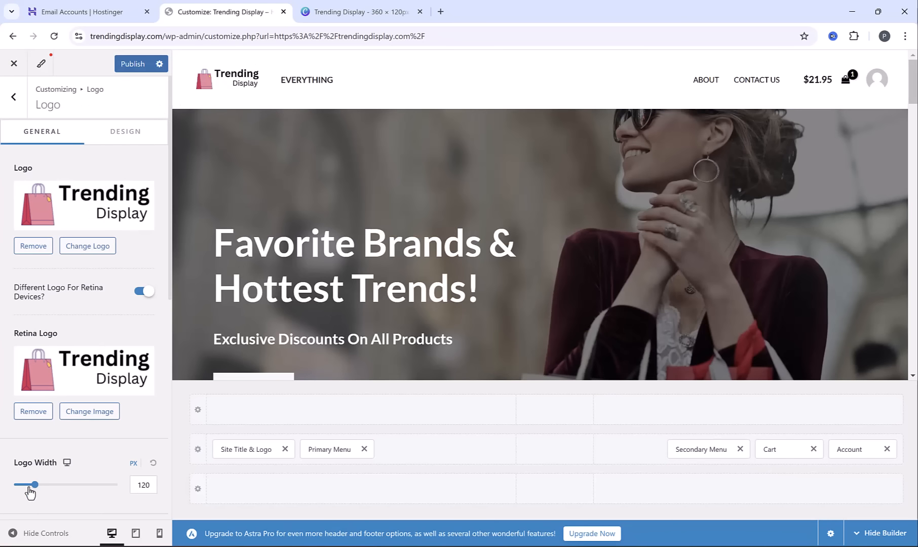
left_click_drag(34, 486, 46, 499)
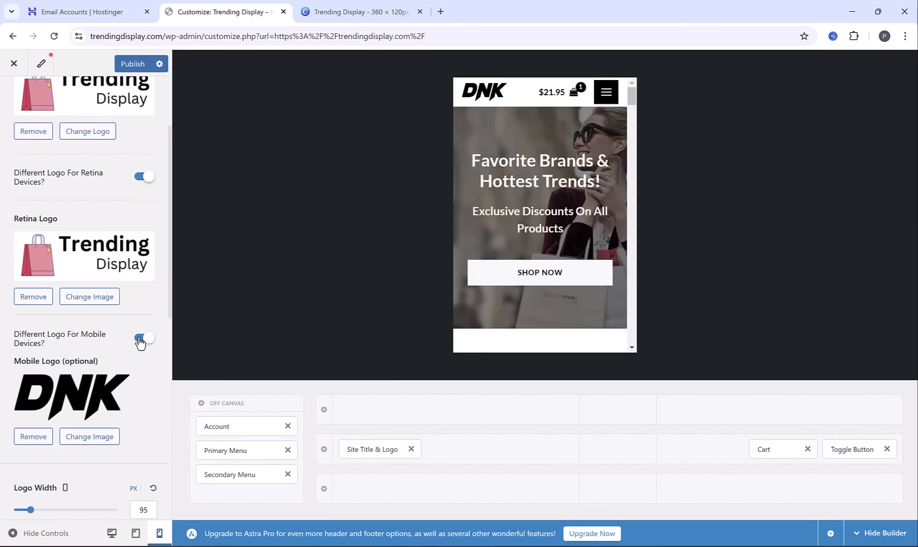
Disable the different logo for mobile devices and check the header in the tablet and desktop previews
left_click(75, 340)
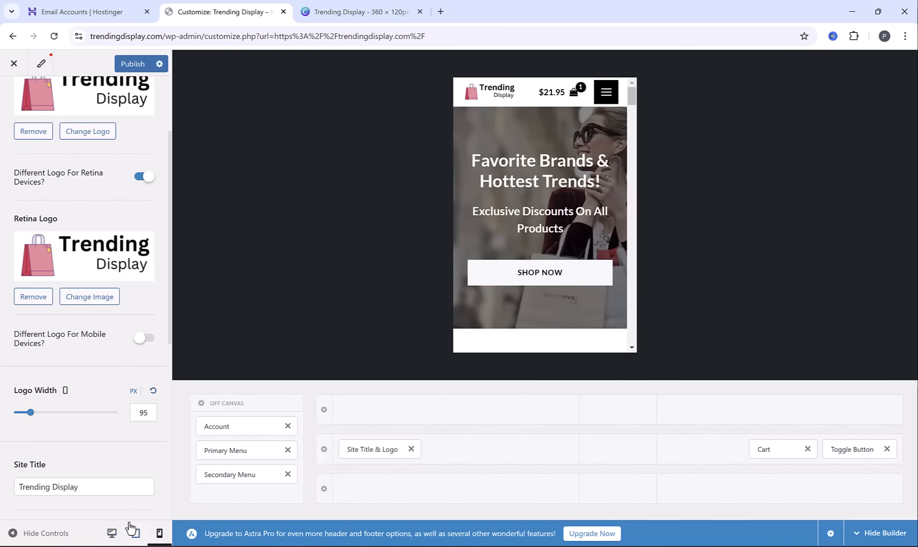
left_click(139, 534)
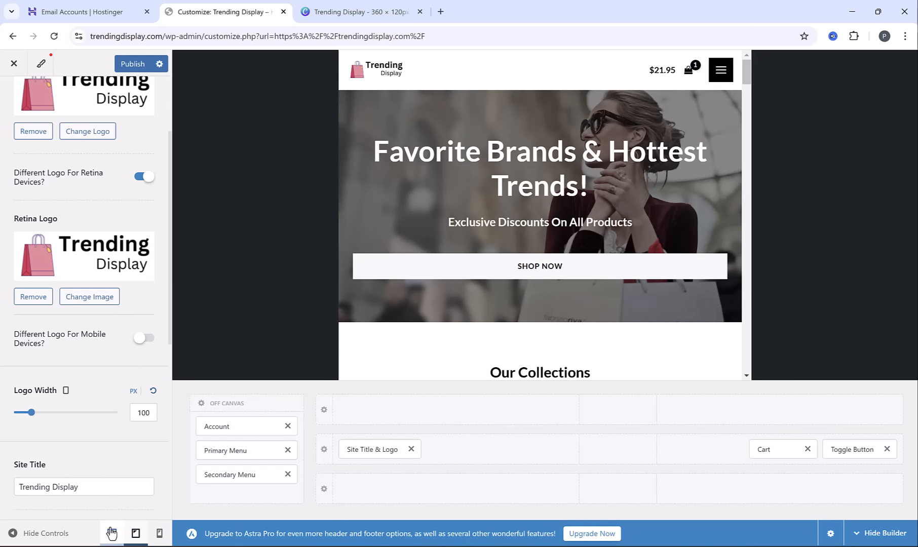
left_click(111, 533)
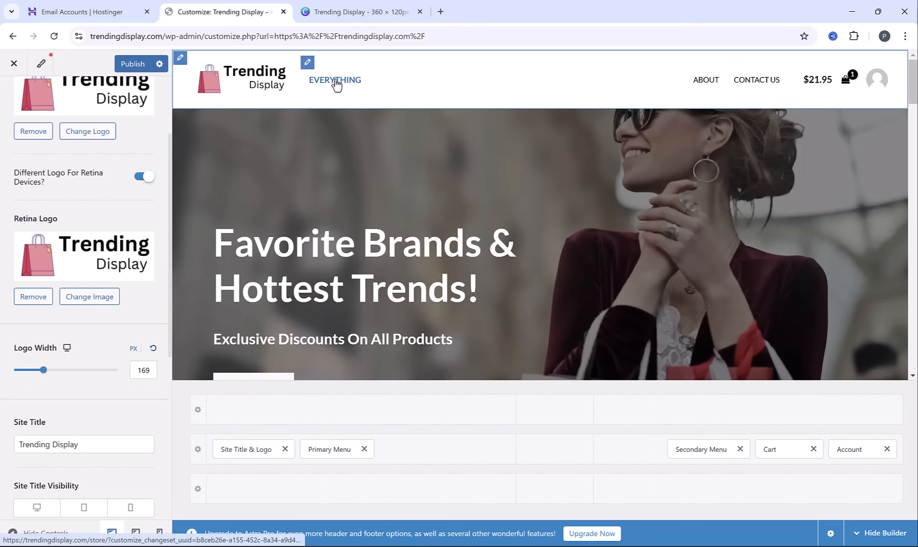
Remove the "Everything" item from the Main Menu
scroll(75, 178, "up", 3)
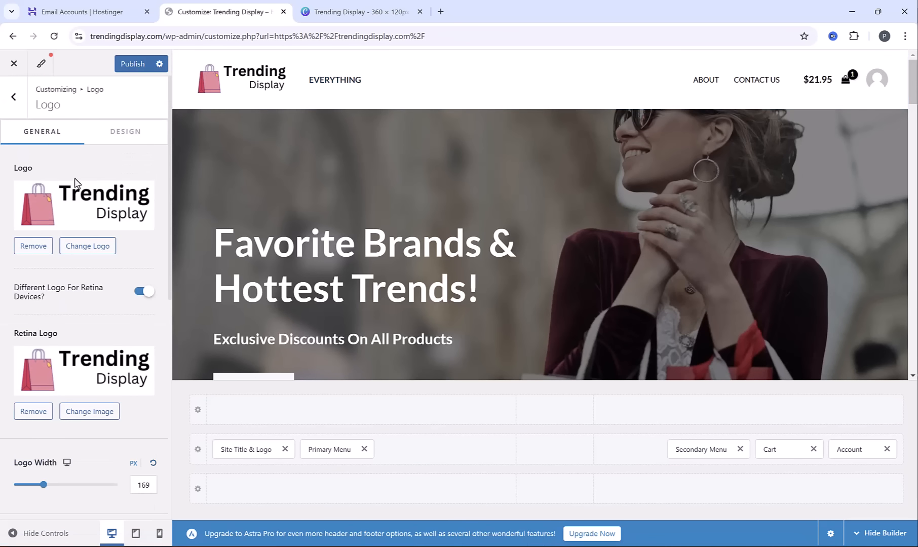
left_click(23, 100)
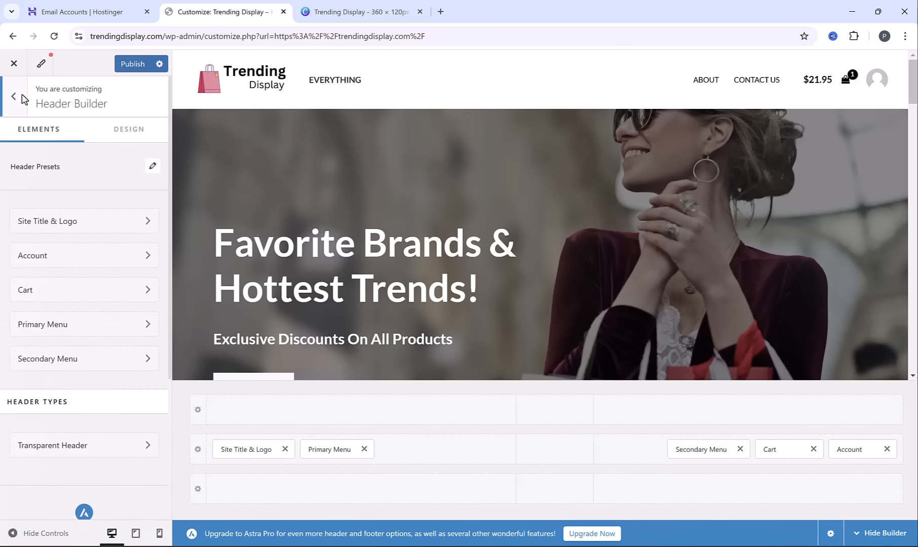
left_click(17, 99)
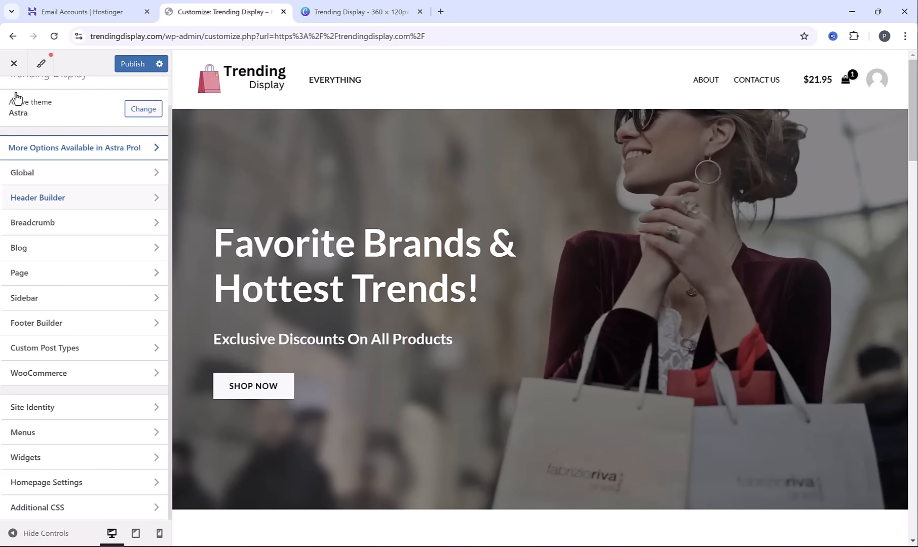
left_click(81, 432)
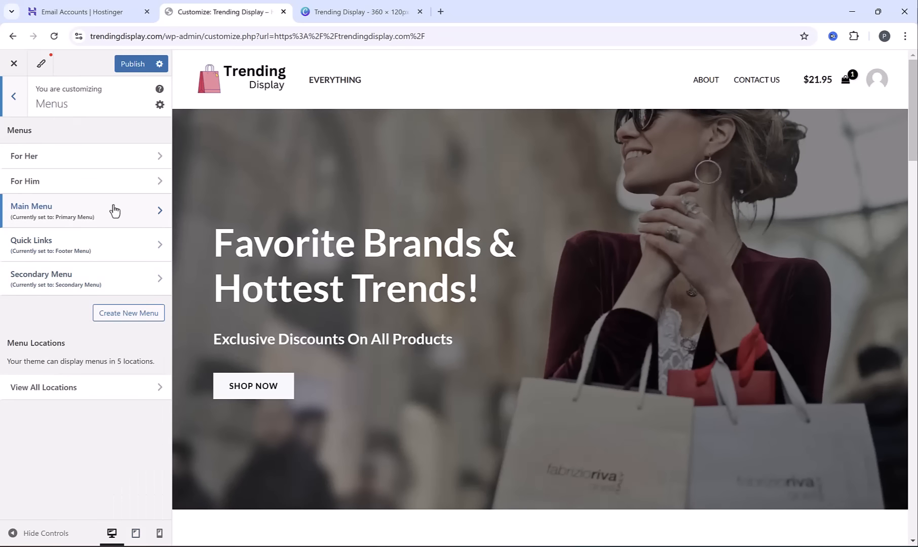
left_click(75, 215)
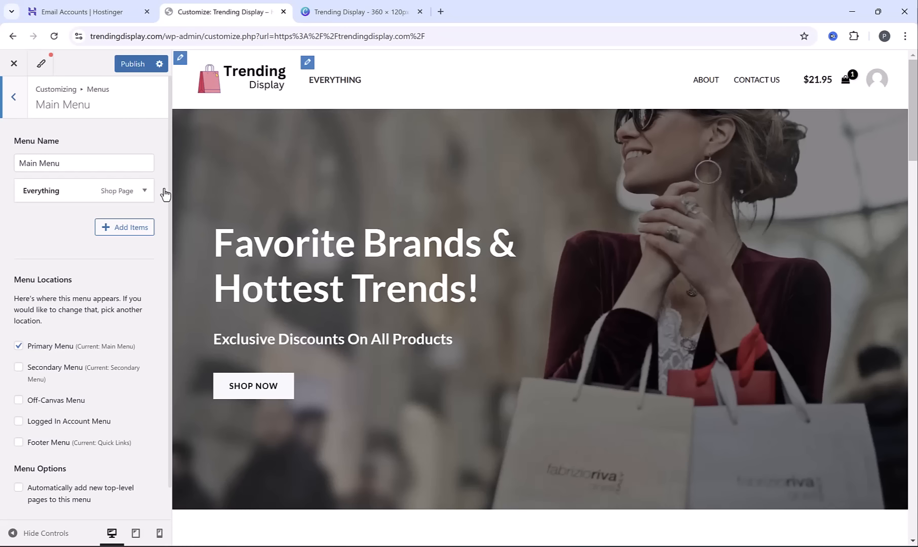
left_click(145, 193)
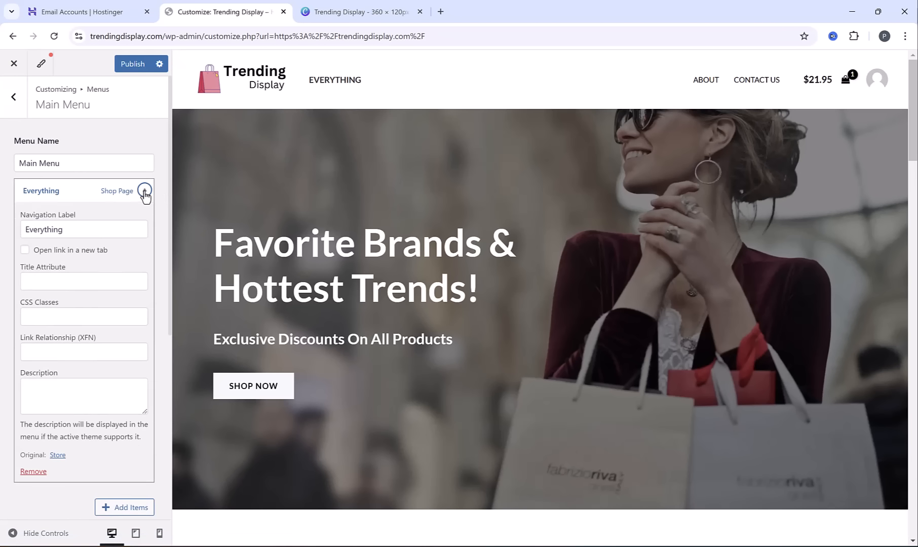
scroll(71, 342, "down", 2)
left_click(40, 359)
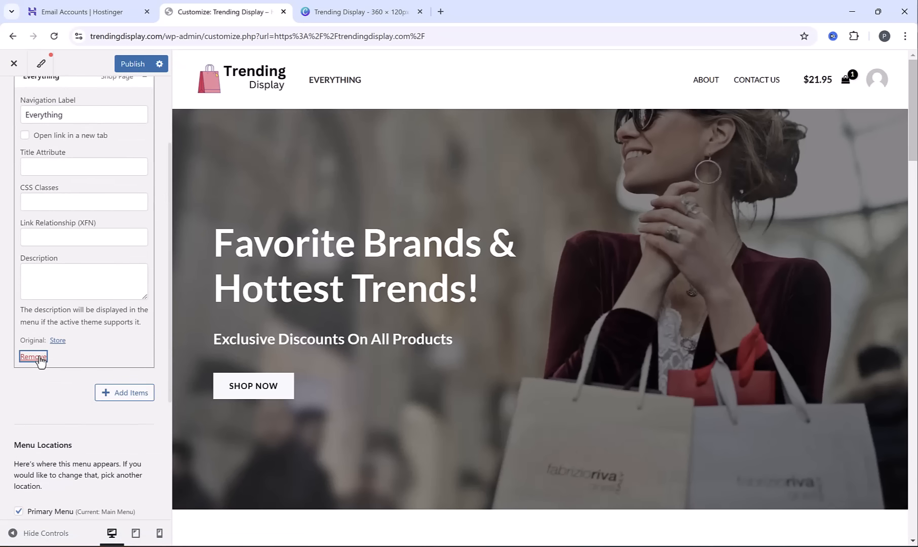
left_click(40, 359)
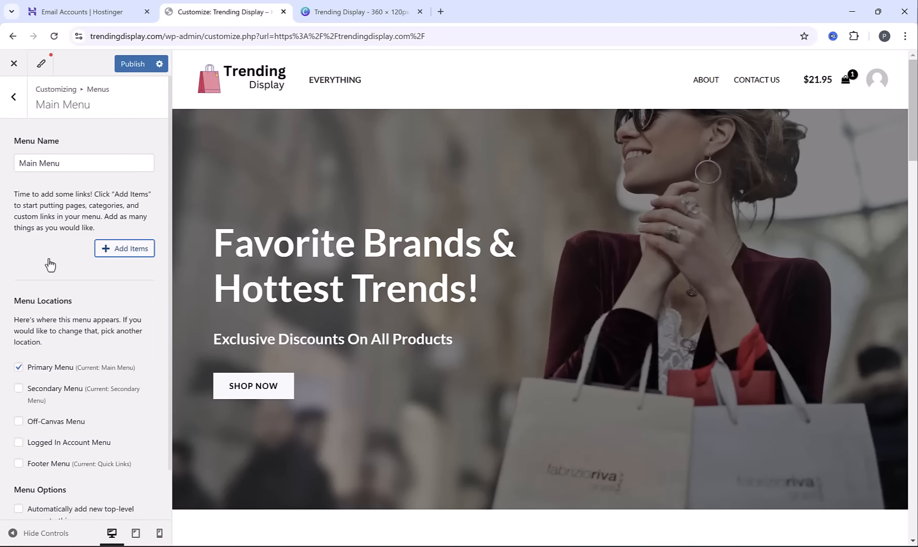
Remove the "About" and "Contact Us" items from the Secondary Menu
left_click(13, 97)
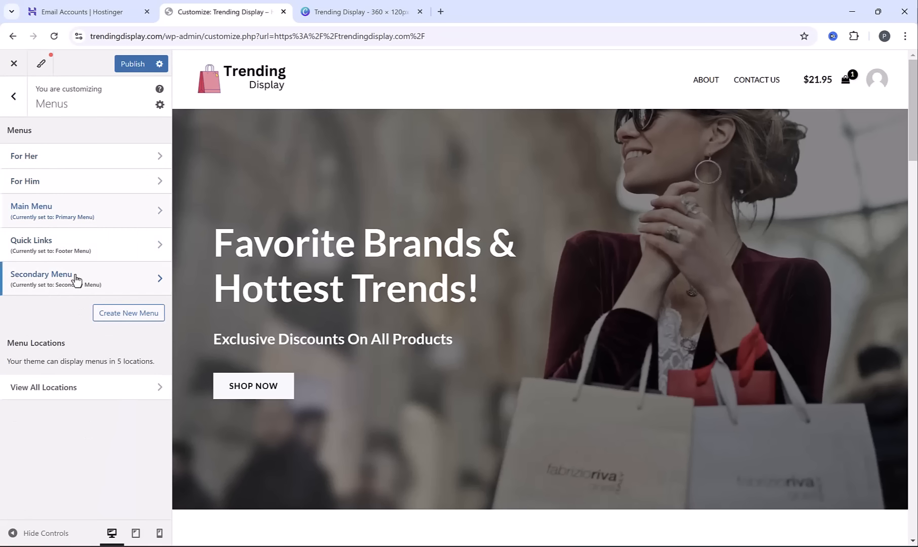
left_click(76, 279)
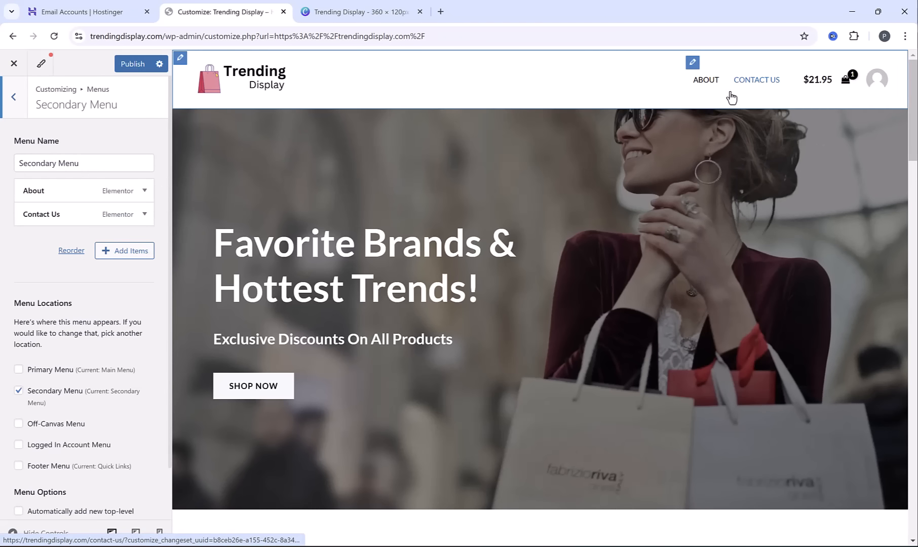
left_click(145, 191)
scroll(101, 304, "down", 2)
left_click(38, 358)
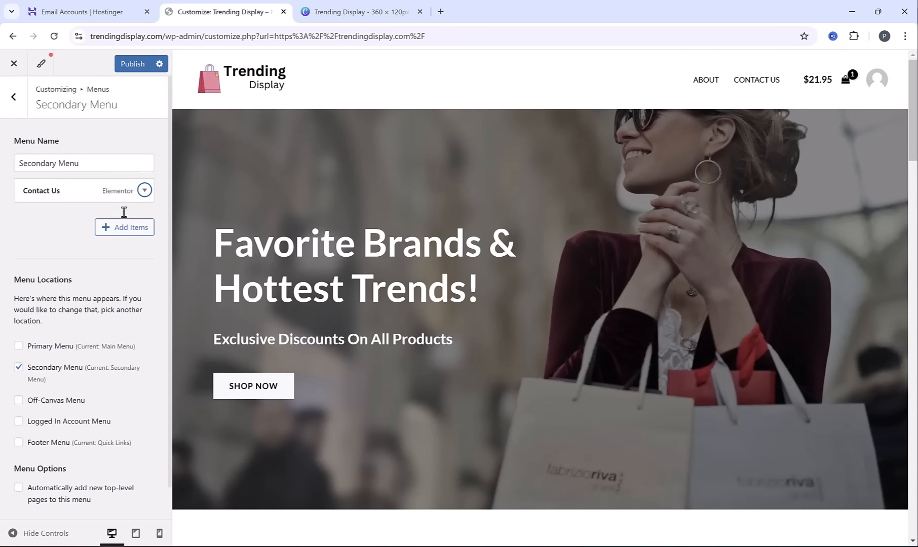
left_click(144, 190)
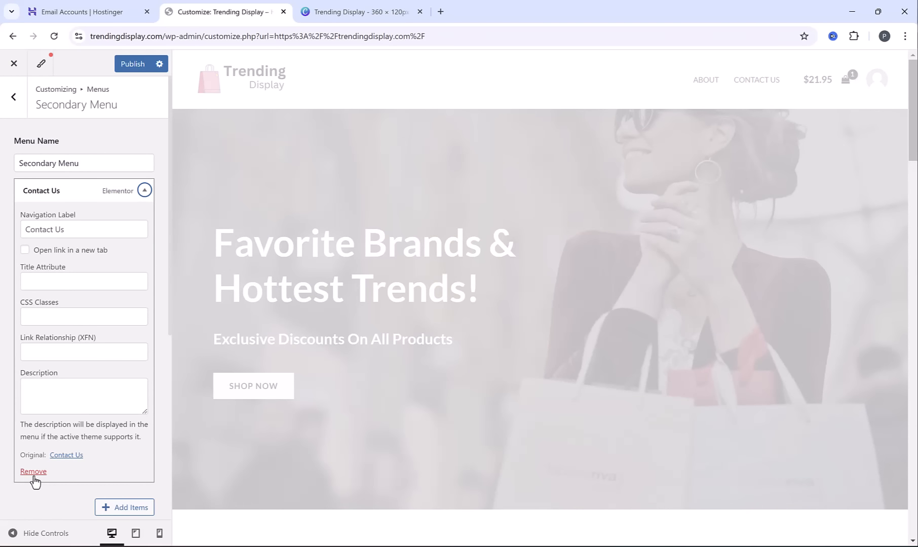
left_click(33, 473)
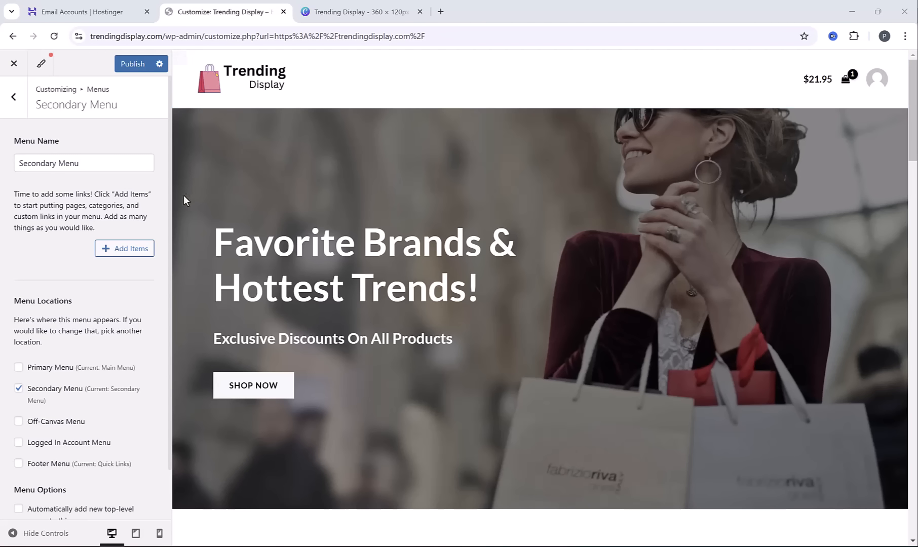
Add the Kitchen & Dining, Beauty & Wellness, Sports & Outdoors, Pet Supplies, Electronics and Home Improvement categories to the Secondary Menu and preview the full-width header
left_click(128, 249)
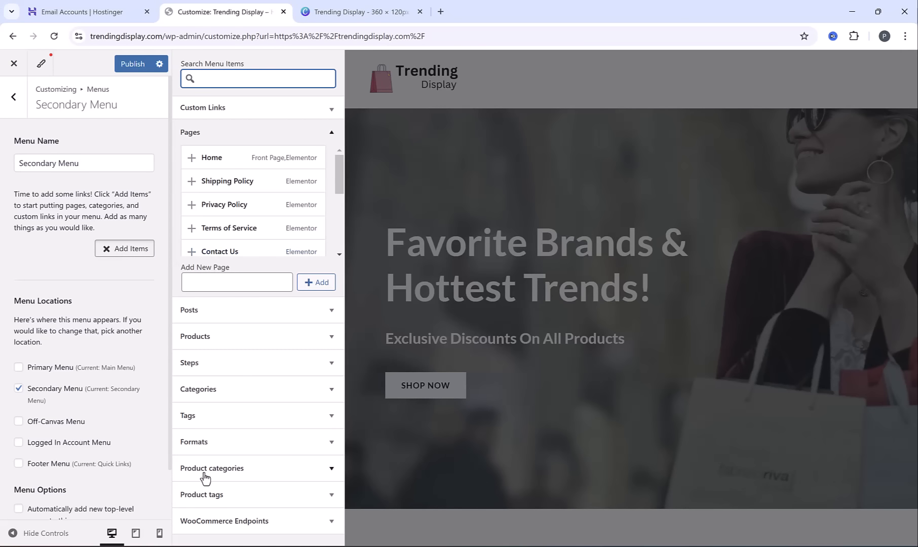
left_click(330, 470)
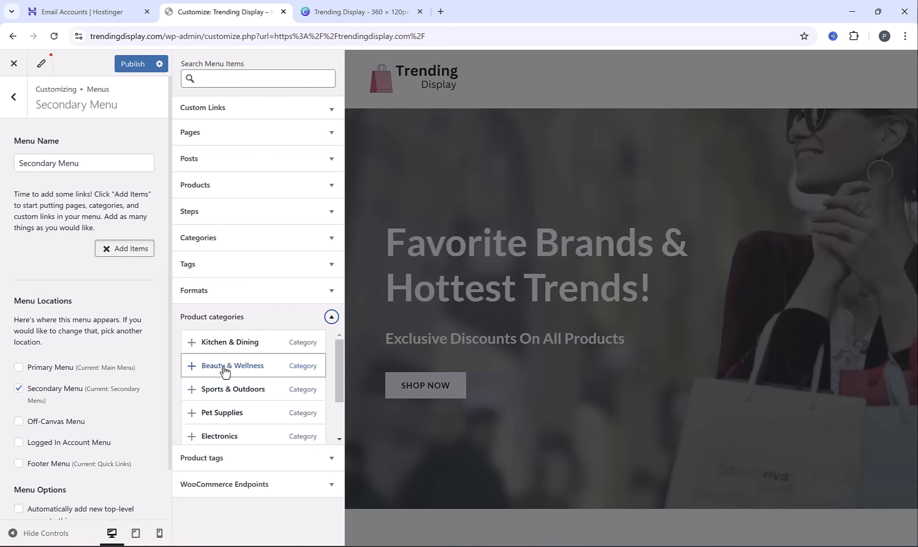
left_click(192, 343)
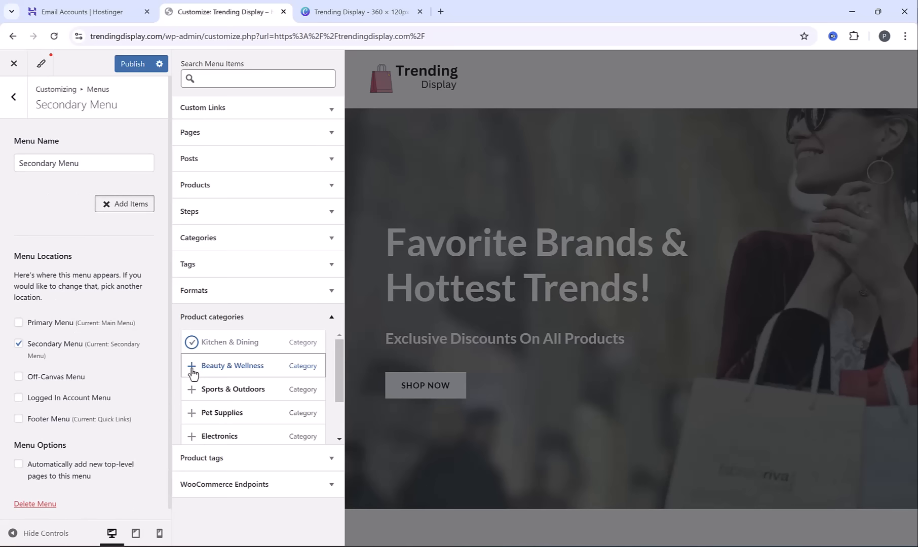
left_click(191, 366)
left_click(191, 389)
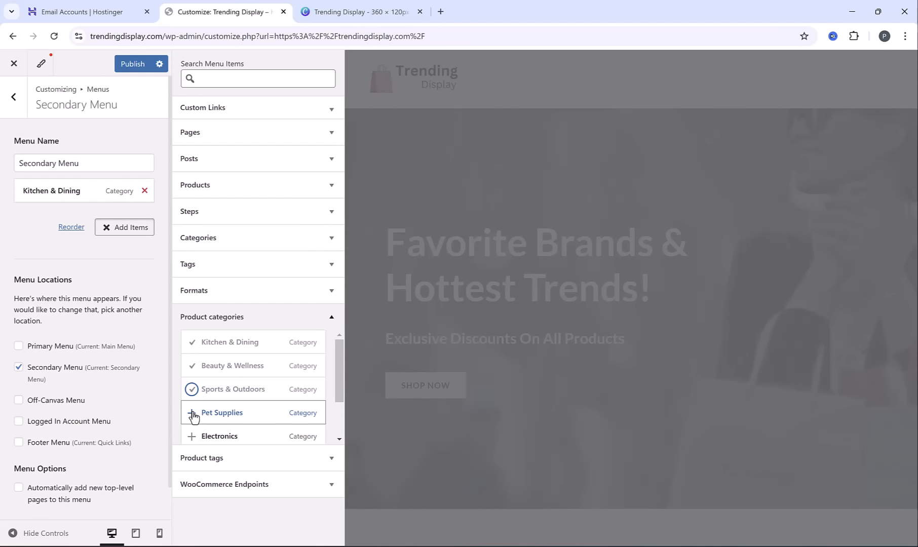
left_click(192, 414)
scroll(193, 406, "down", 1)
left_click(191, 378)
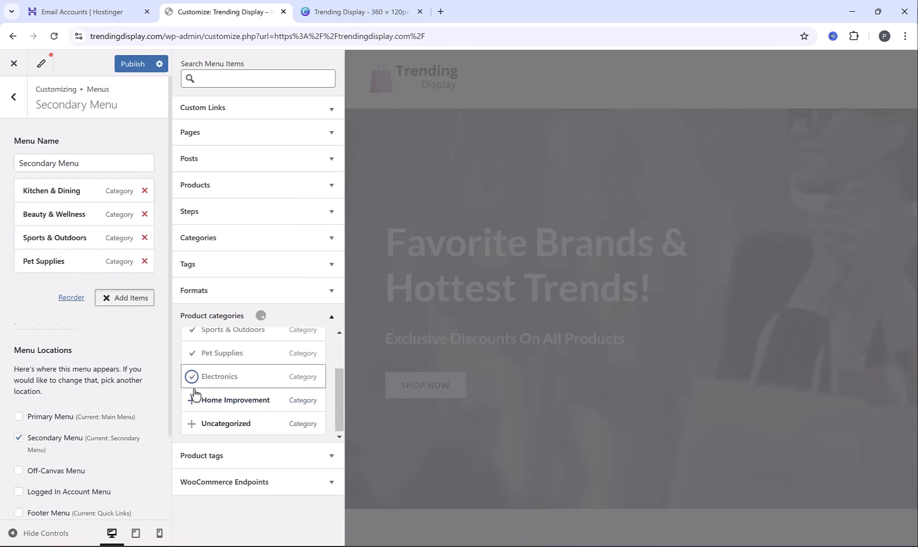
left_click(193, 402)
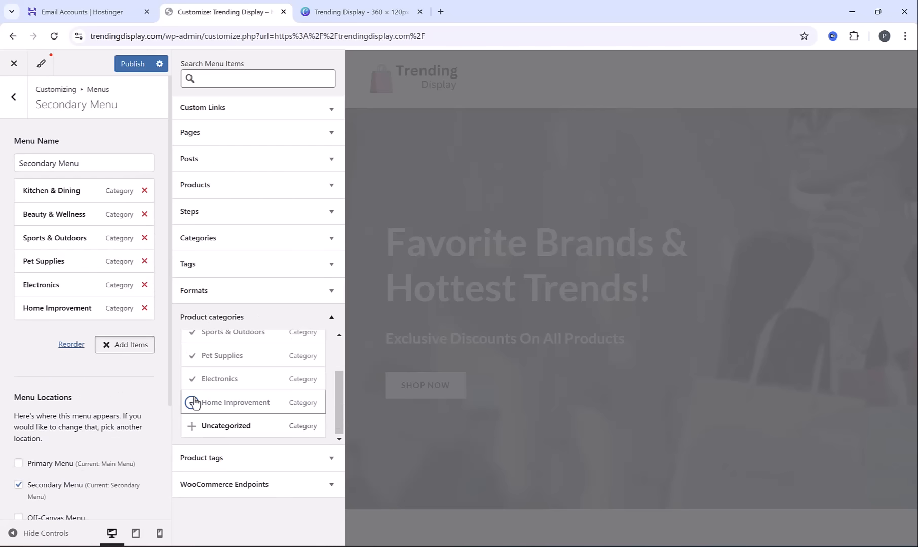
left_click(395, 218)
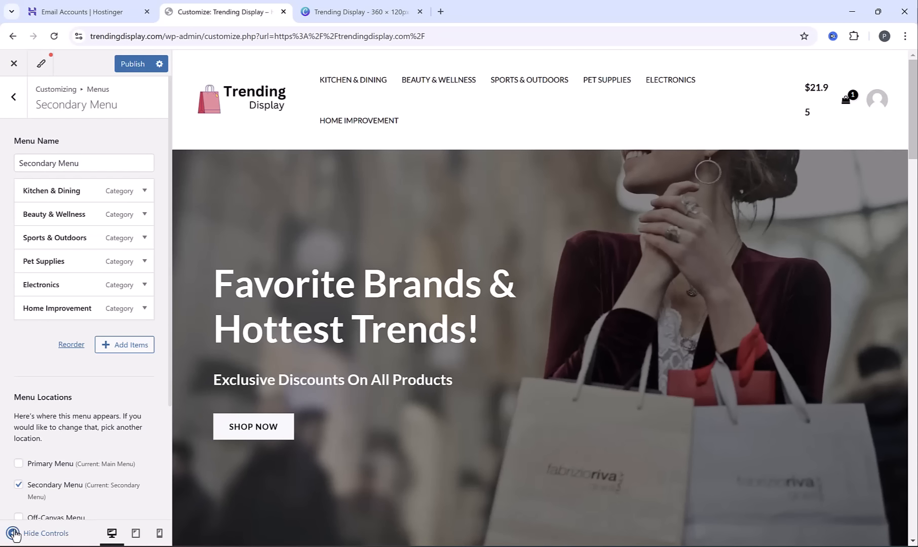
left_click(13, 533)
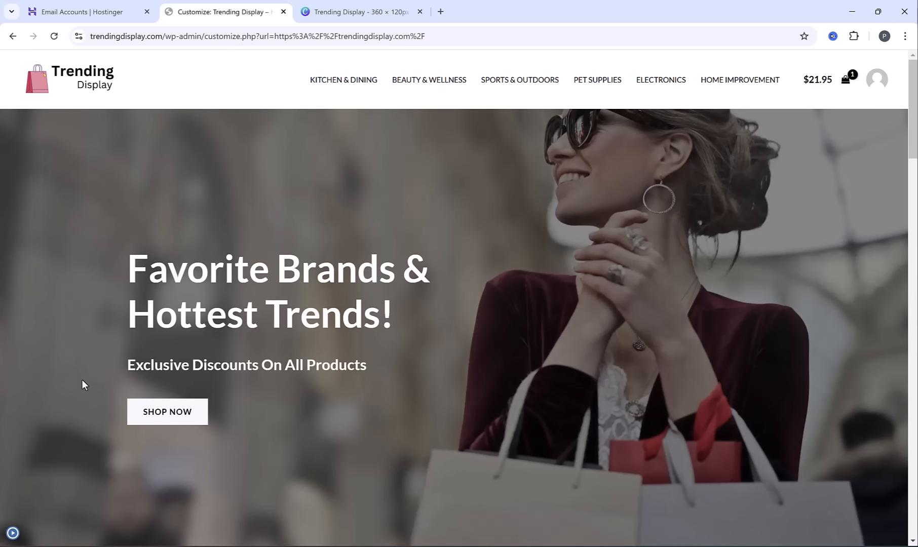
left_click(13, 535)
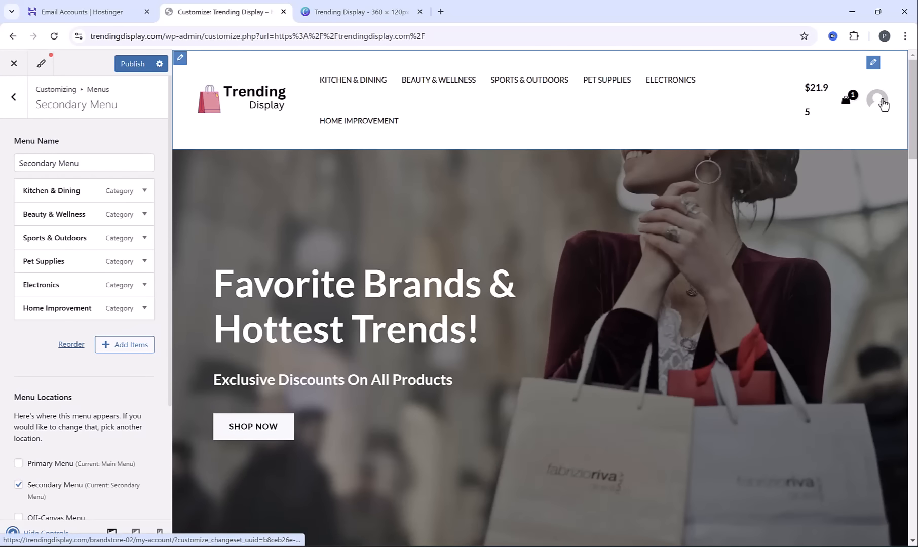
Set the header account element's logged-in profile type to Icon
left_click(877, 68)
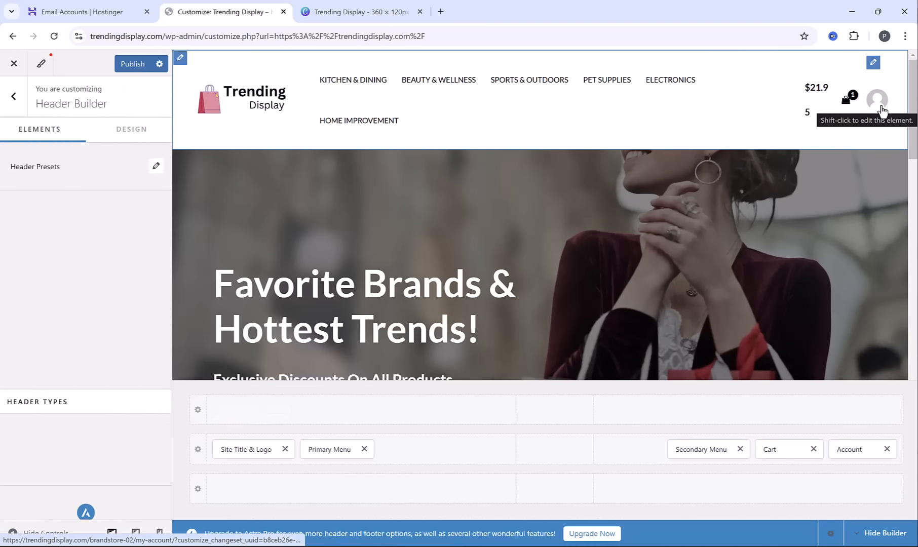
left_click(877, 101)
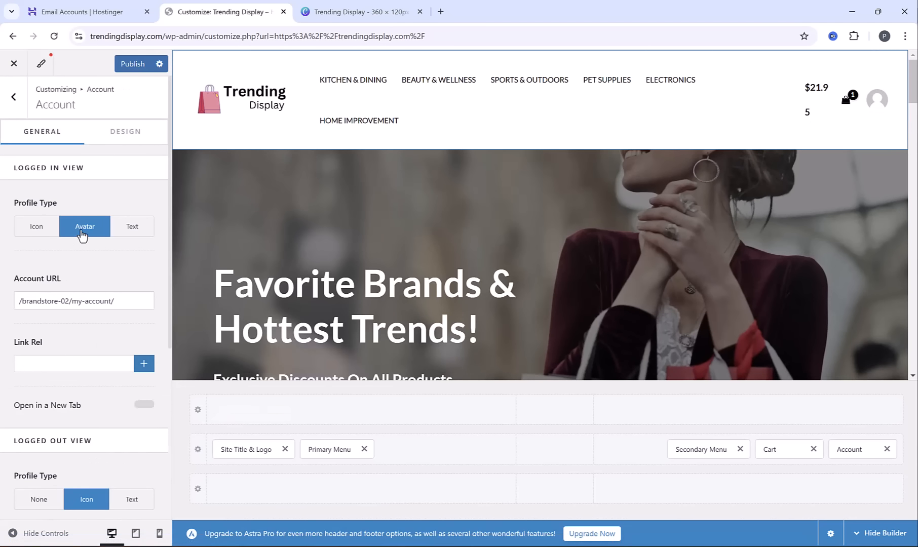
left_click(42, 233)
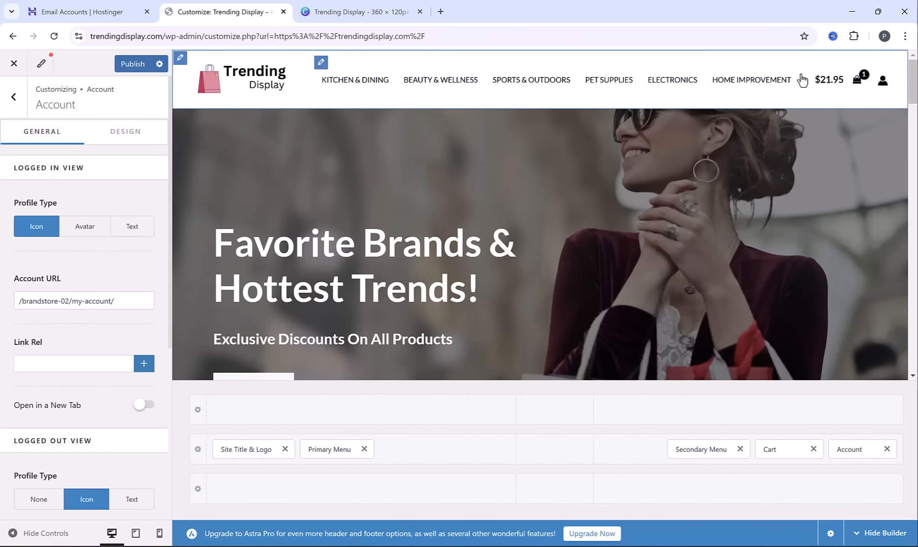
Remove the HTML 1 element holding the 70% off sale text from the above-footer row
scroll(515, 207, "down", 15)
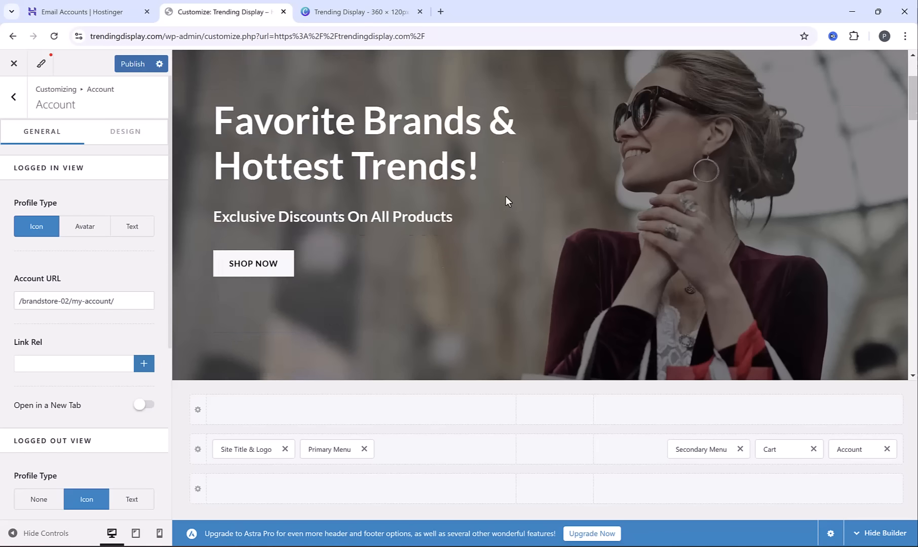
scroll(507, 208, "down", 10)
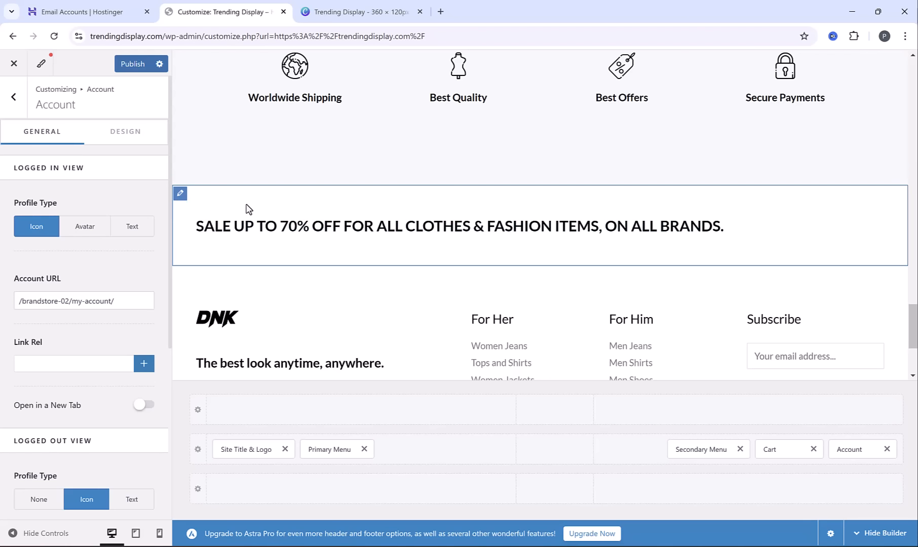
left_click(180, 193)
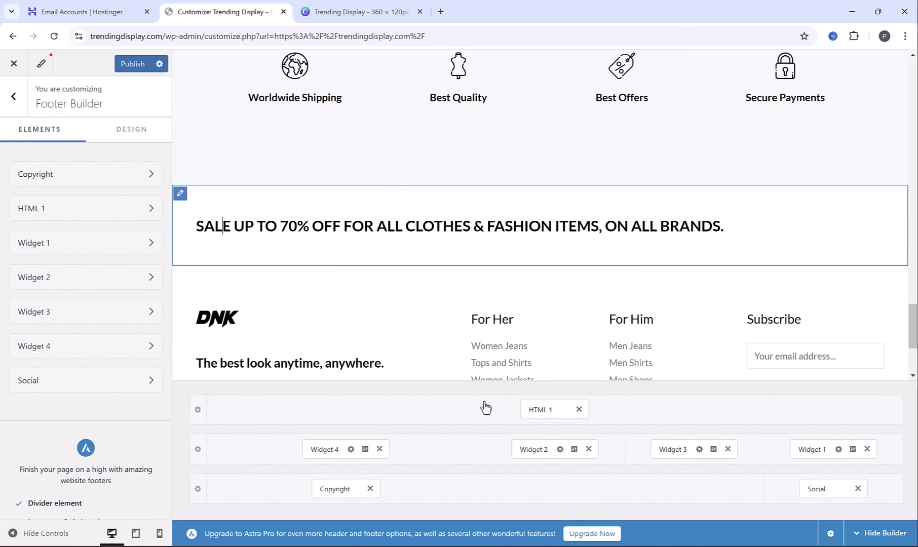
left_click(509, 405)
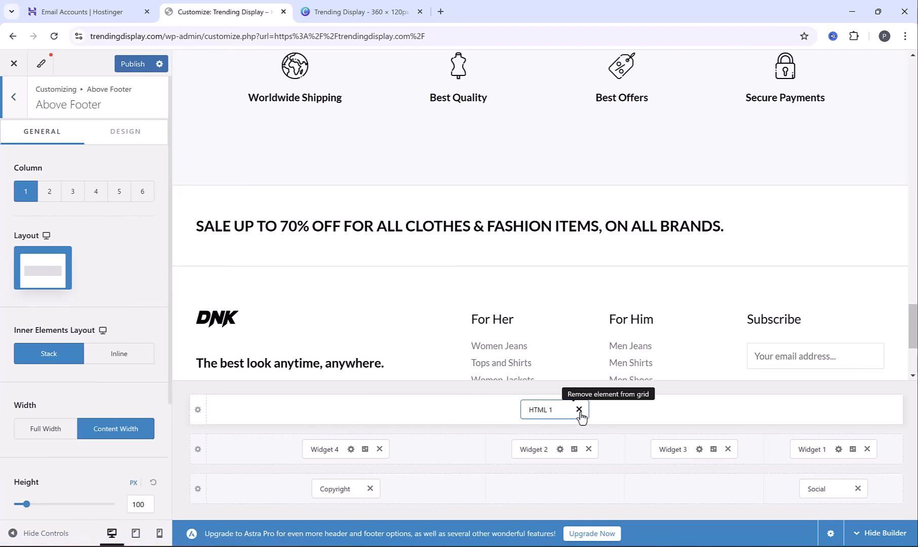
left_click(579, 411)
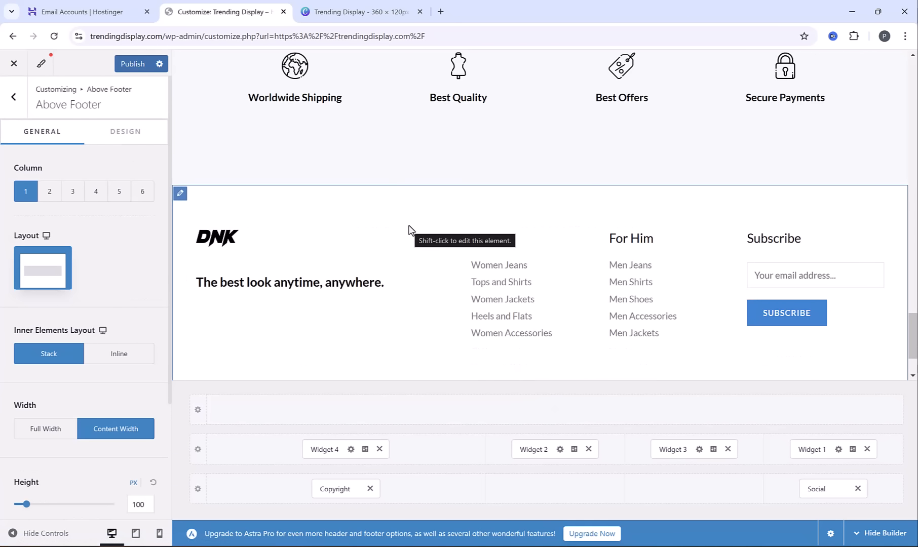
In footer Widget 4, replace the DNK logo with an enlarged Trending Display logo and delete the tagline "The best look anytime, anywhere."
left_click(326, 446)
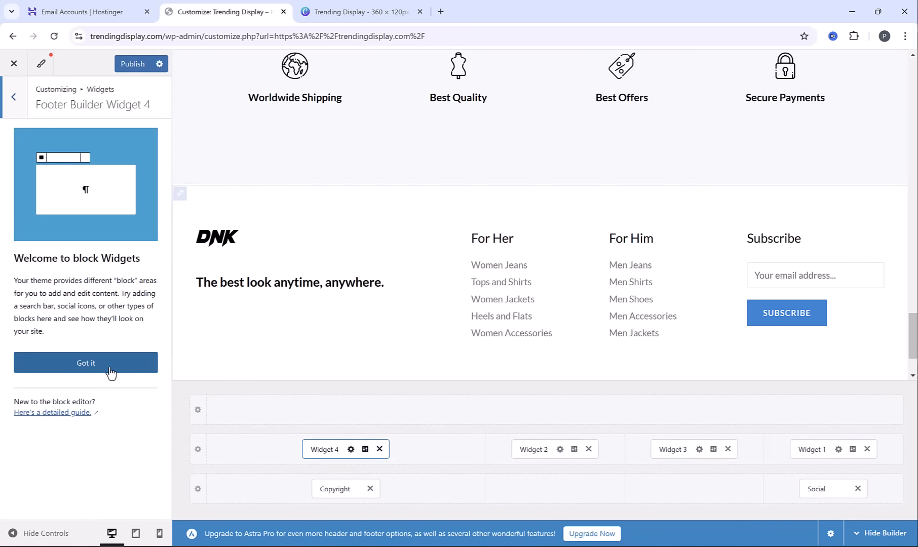
left_click(103, 372)
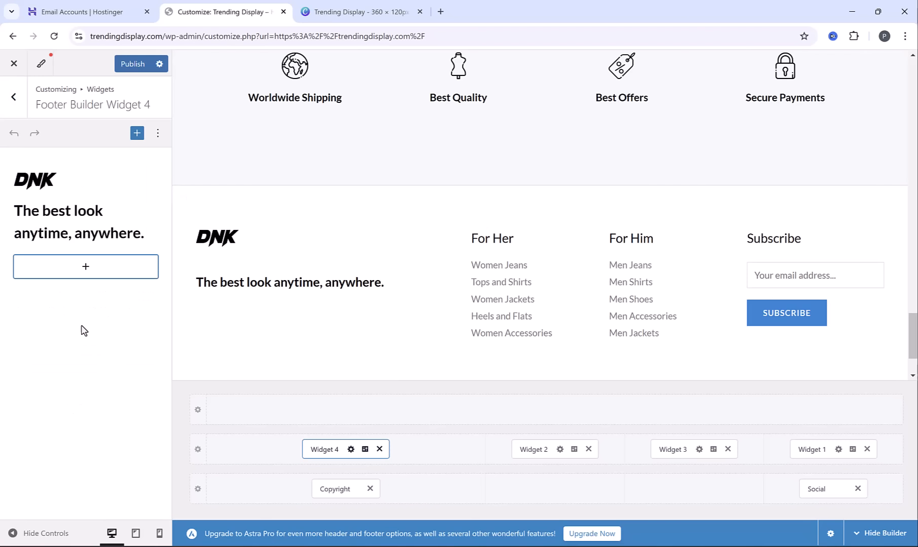
left_click(135, 178)
left_click(264, 156)
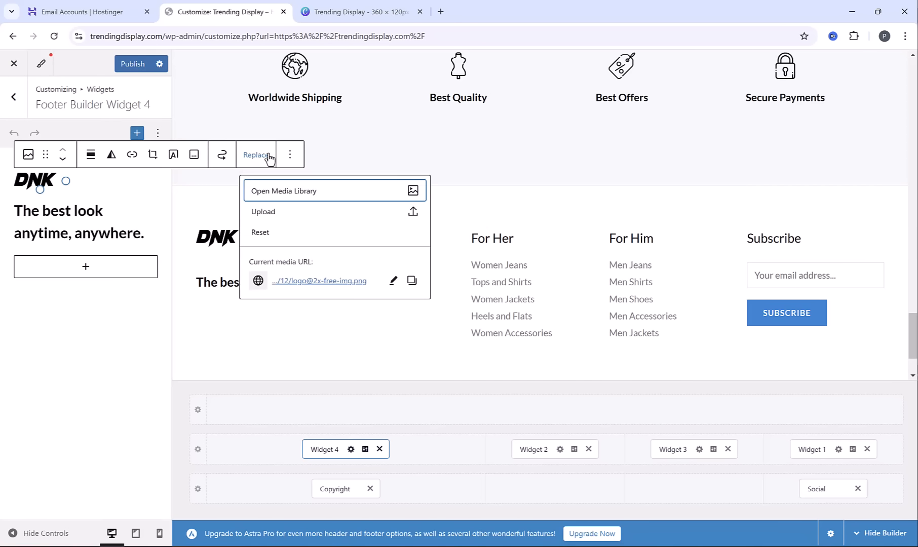
left_click(292, 215)
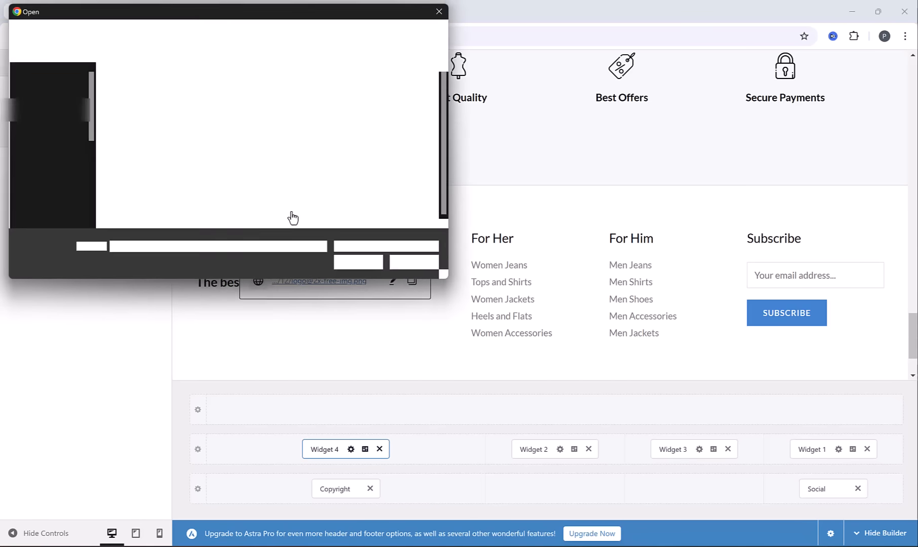
double_click(405, 188)
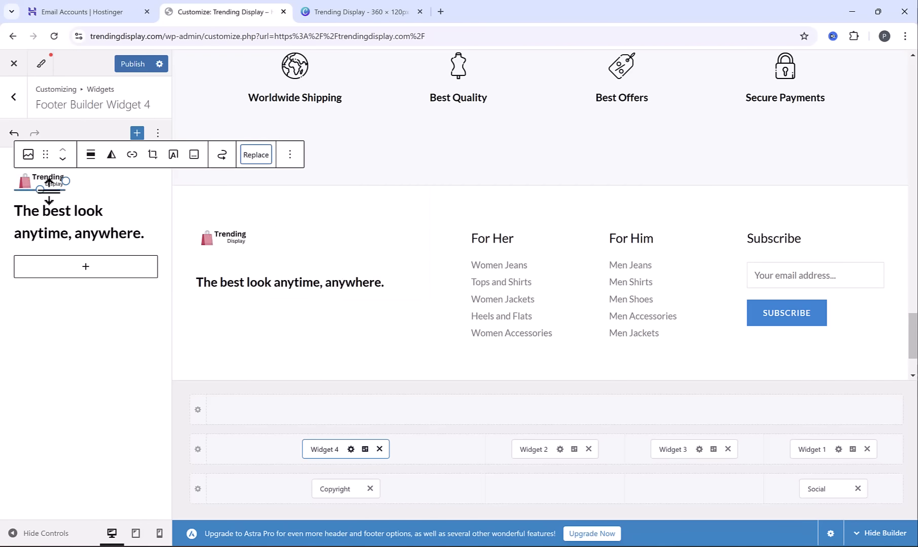
left_click_drag(83, 183, 117, 188)
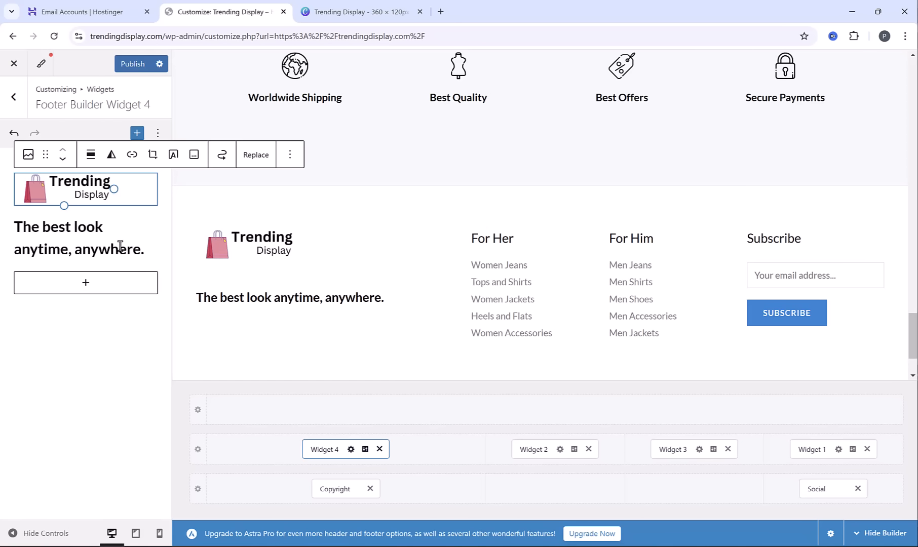
triple_click(120, 246)
Remove Widget 2, Widget 3 and Widget 1 from the main footer row and add the Footer Menu element to its second column
left_click(575, 451)
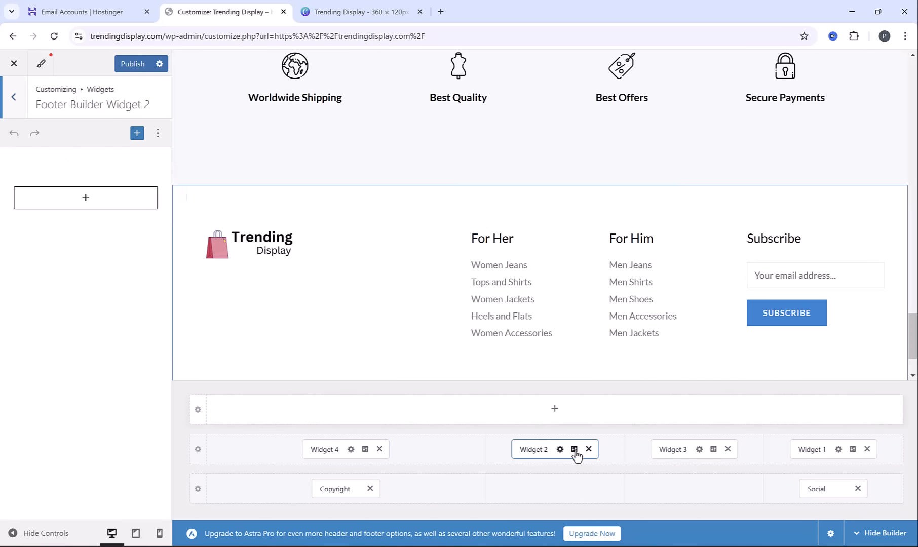
left_click(588, 449)
left_click(728, 450)
left_click(867, 450)
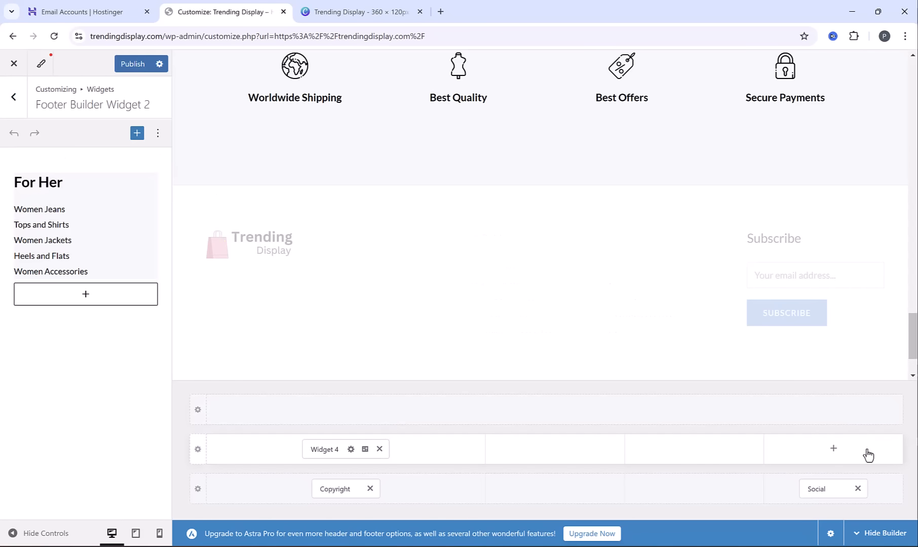
left_click(555, 450)
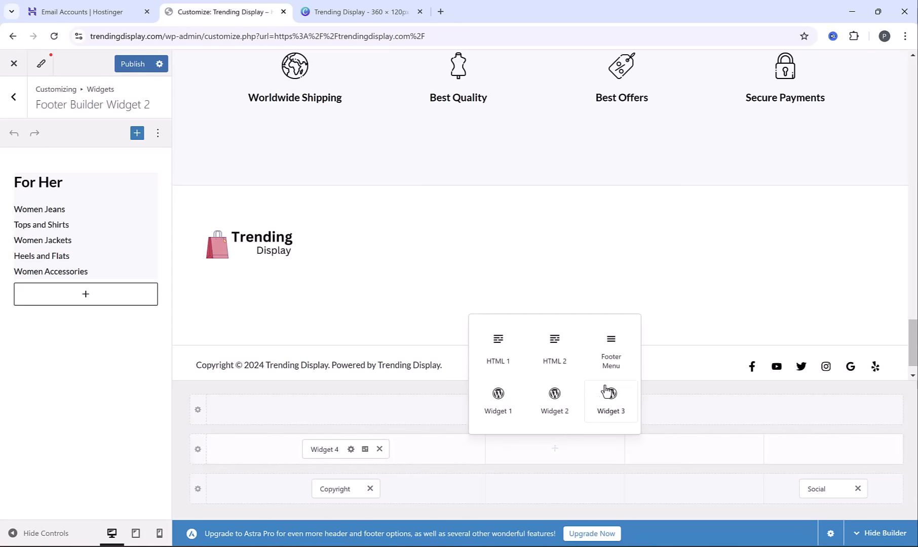
left_click(610, 352)
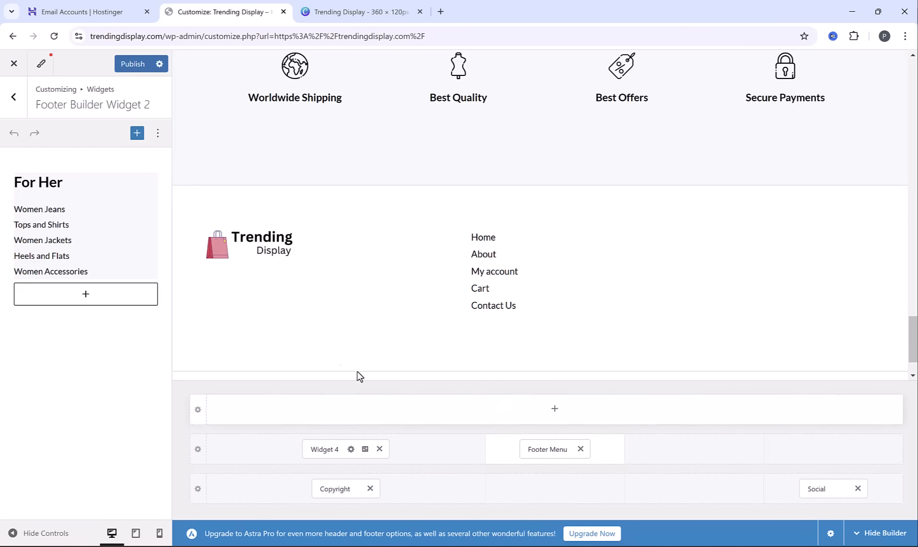
Remove the Home, My account and Cart items from the Quick Links menu used as the footer menu
left_click(12, 104)
left_click(13, 104)
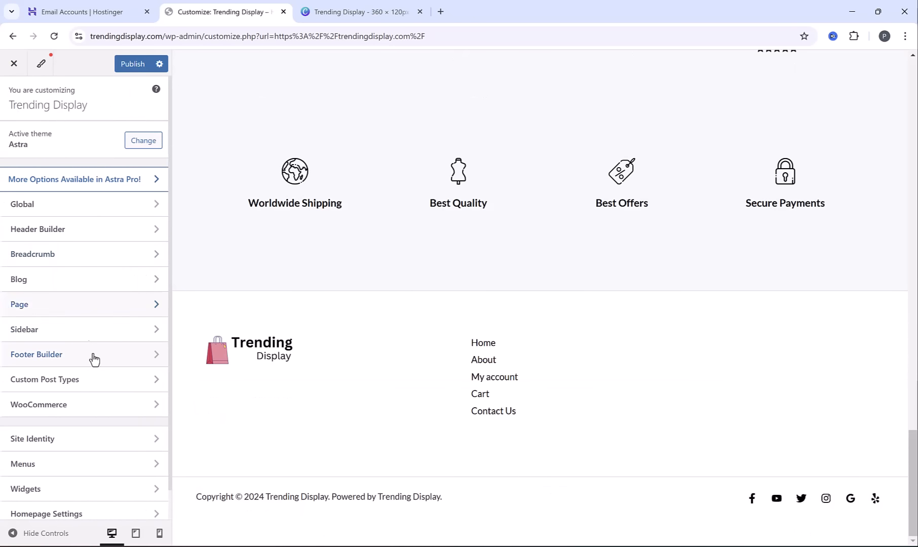
left_click(70, 474)
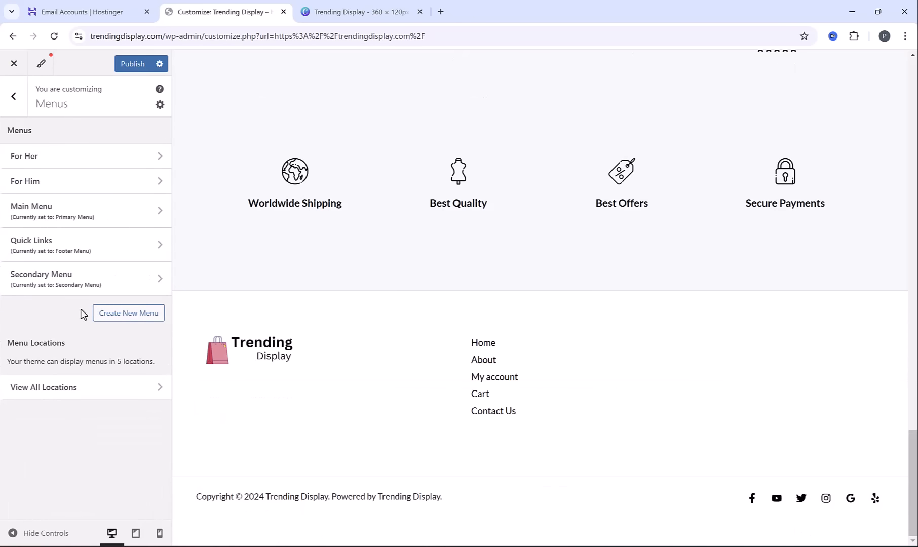
left_click(53, 245)
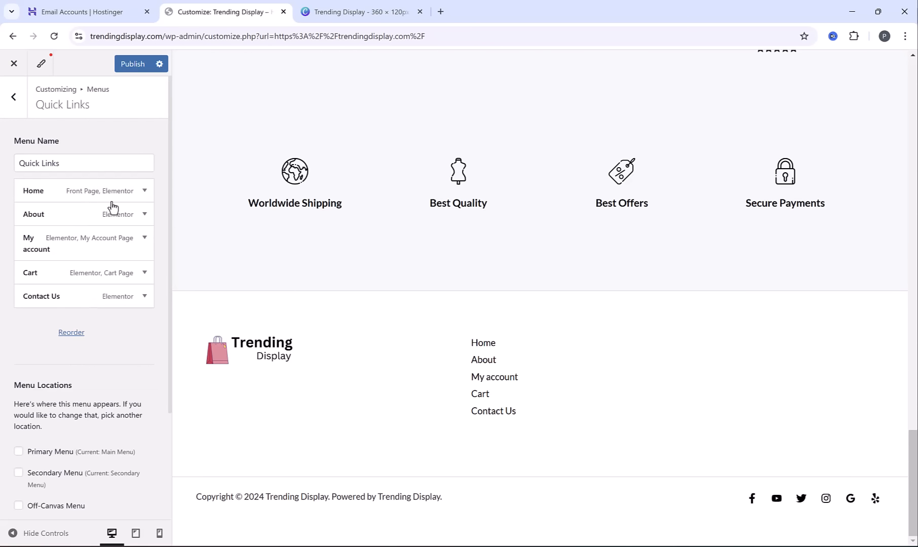
left_click(144, 193)
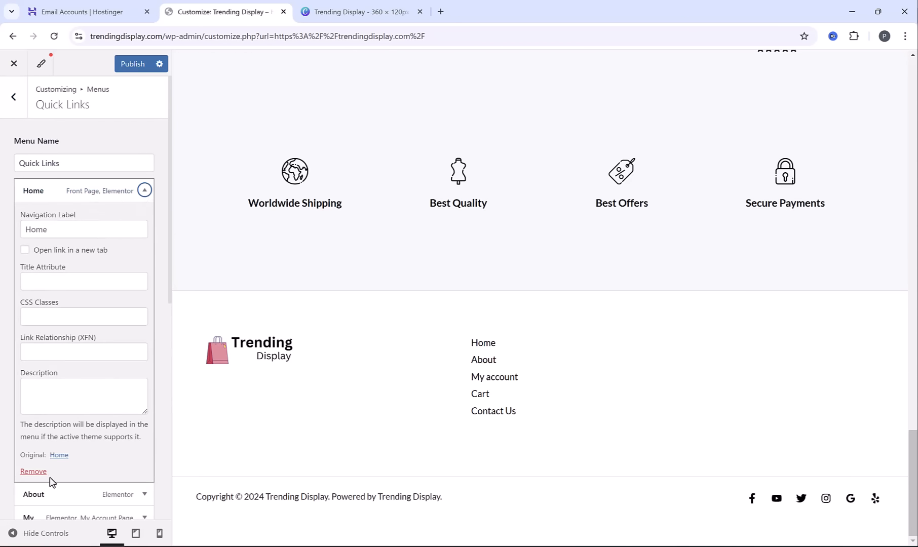
left_click(34, 473)
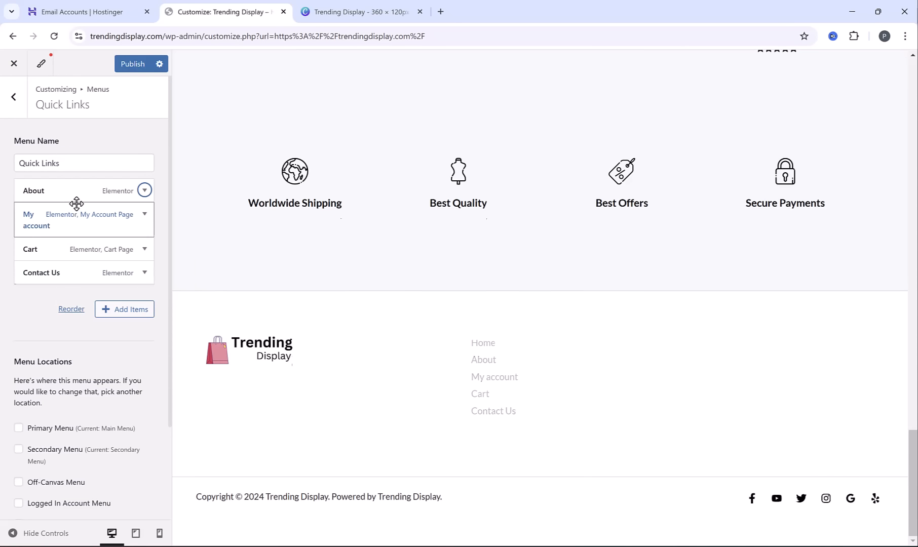
left_click(144, 214)
left_click(36, 451)
left_click(144, 157)
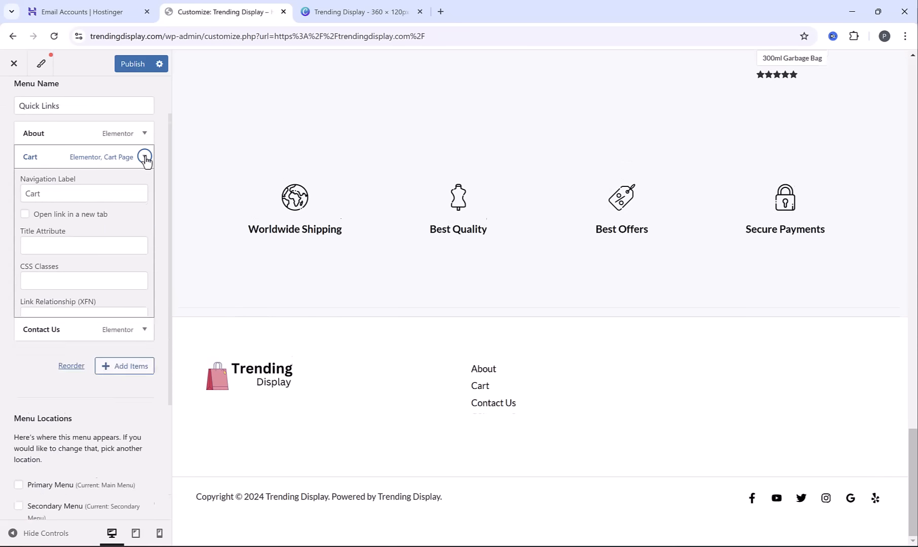
left_click(34, 437)
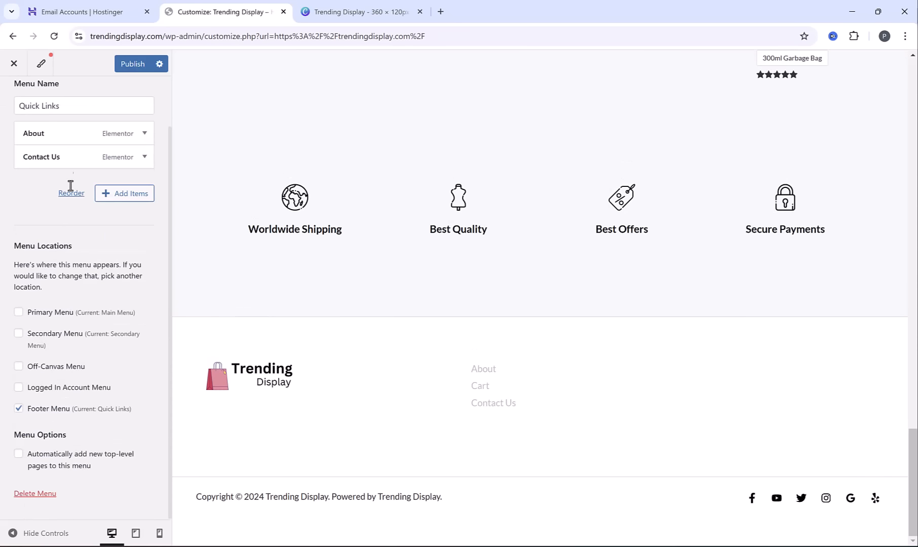
Add the Shipping Policy, Privacy Policy and Terms of Service pages to the Quick Links menu
left_click(108, 196)
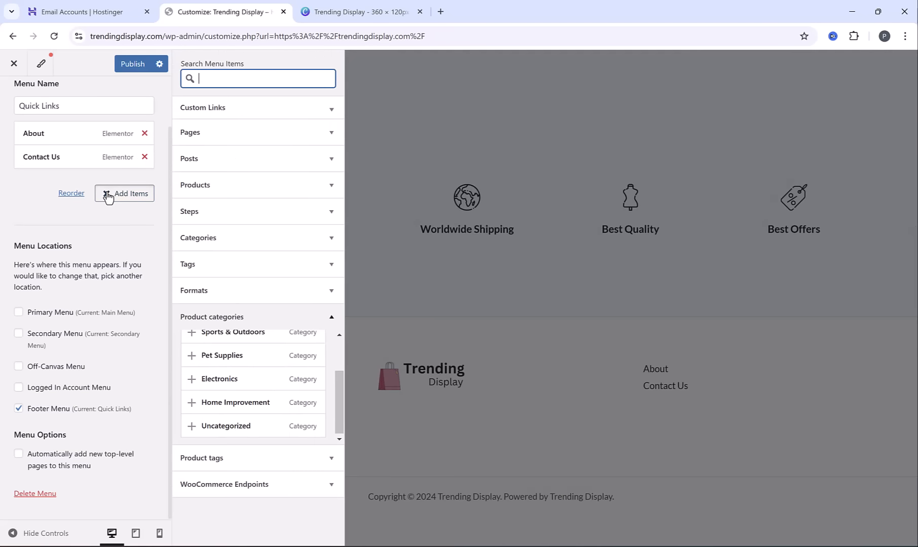
left_click(330, 133)
left_click(192, 181)
left_click(192, 205)
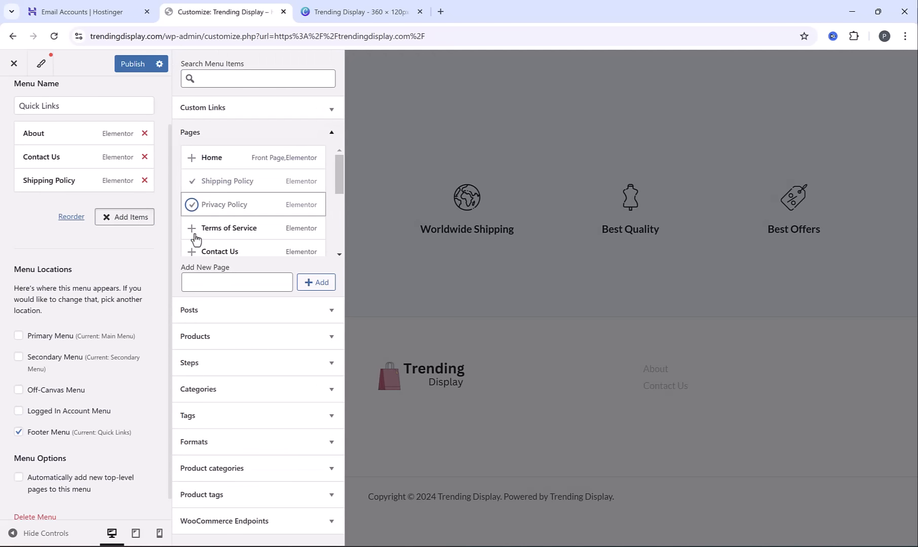
left_click(191, 228)
left_click(366, 264)
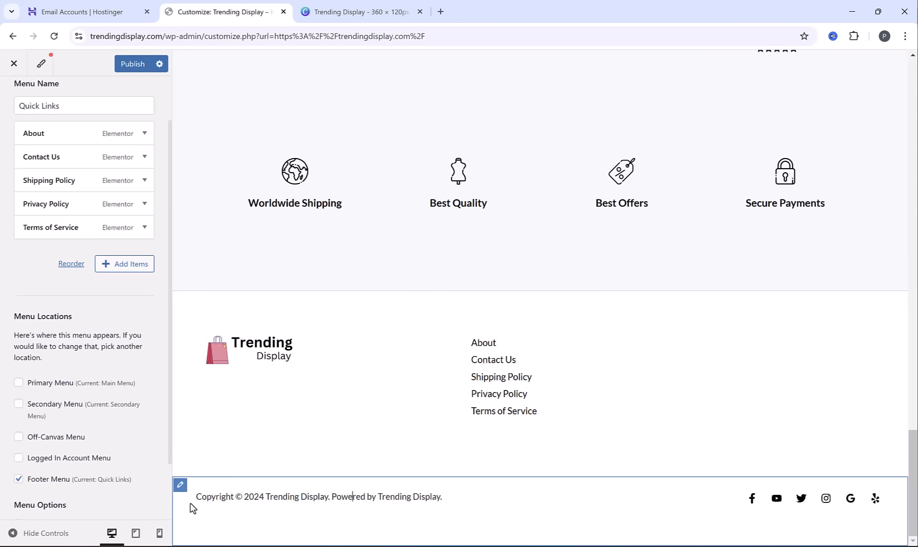
Open the footer's Copyright element and select its "Powered by [site_title]." text
left_click(180, 488)
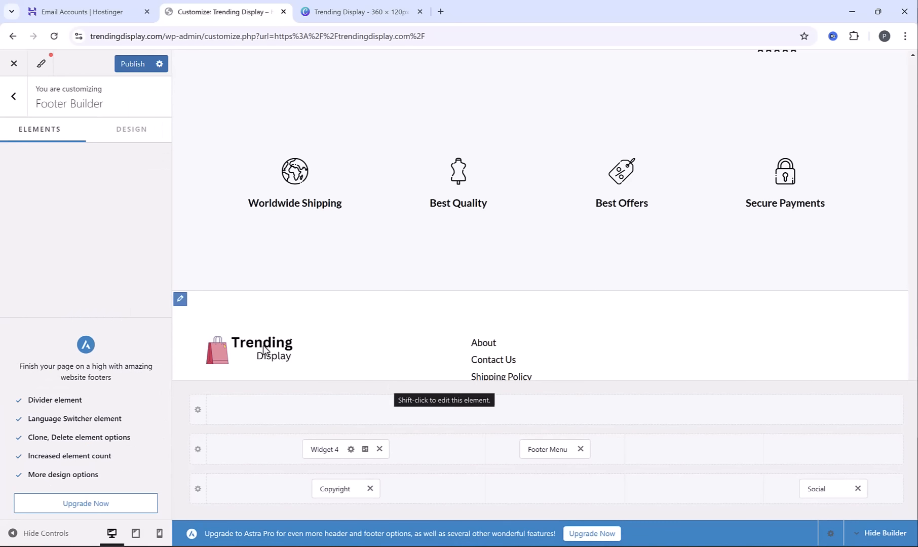
left_click(336, 489)
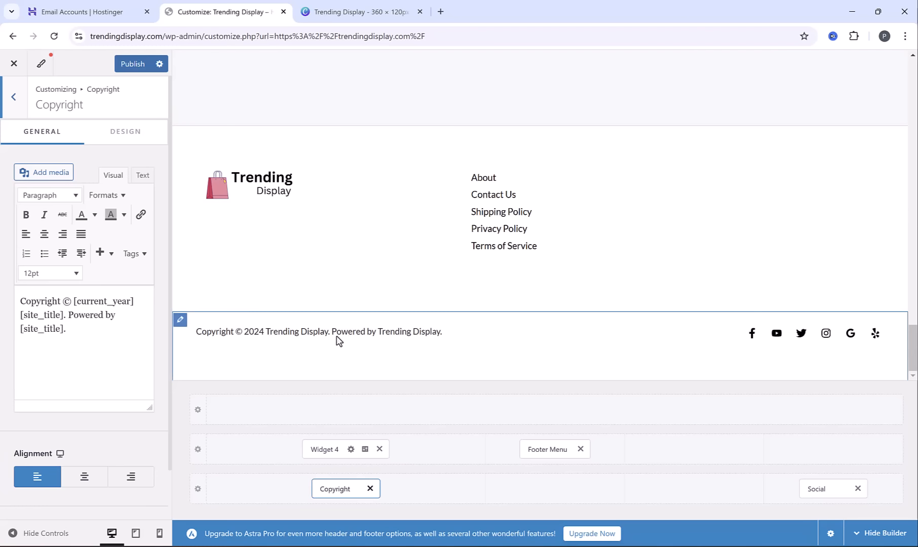
left_click_drag(68, 314, 76, 328)
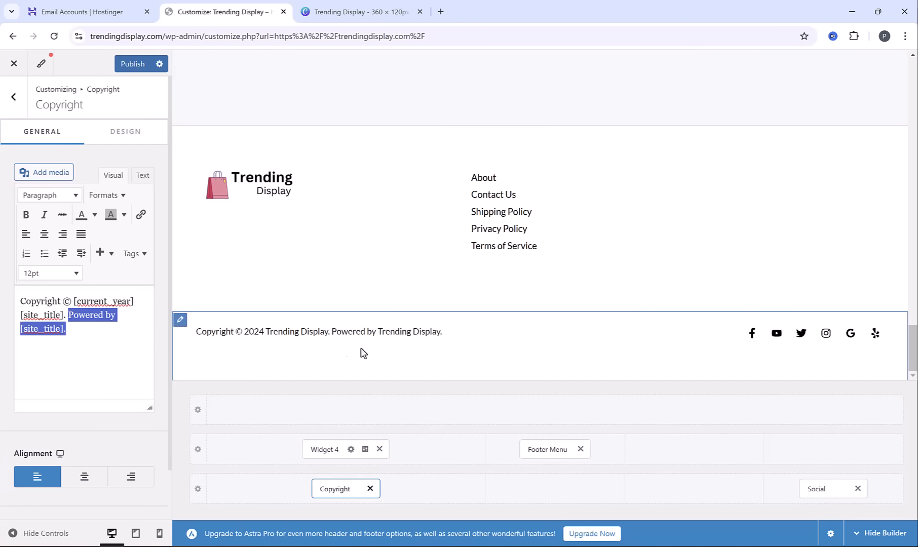
Remove the YouTube, Twitter, Google Reviews and Yelp entries from the footer's Social element
left_click(807, 488)
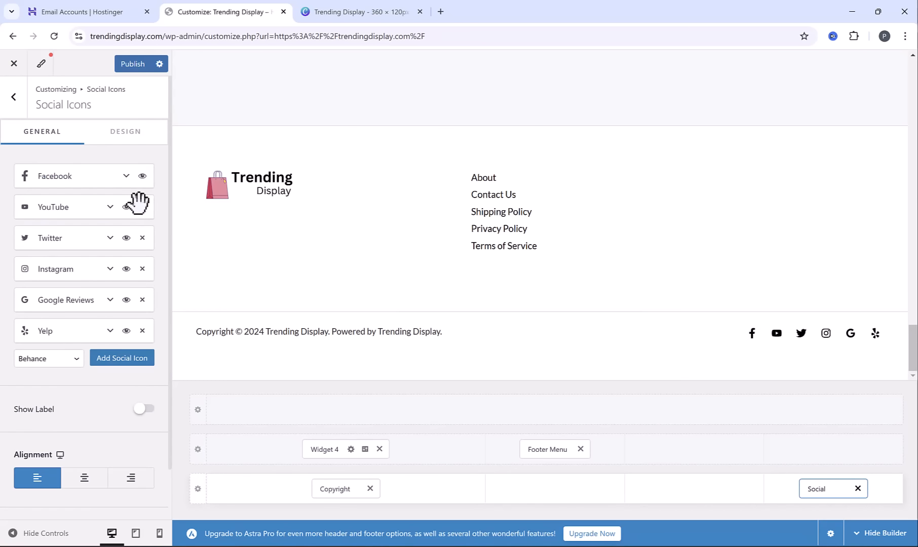
left_click(144, 208)
left_click(143, 209)
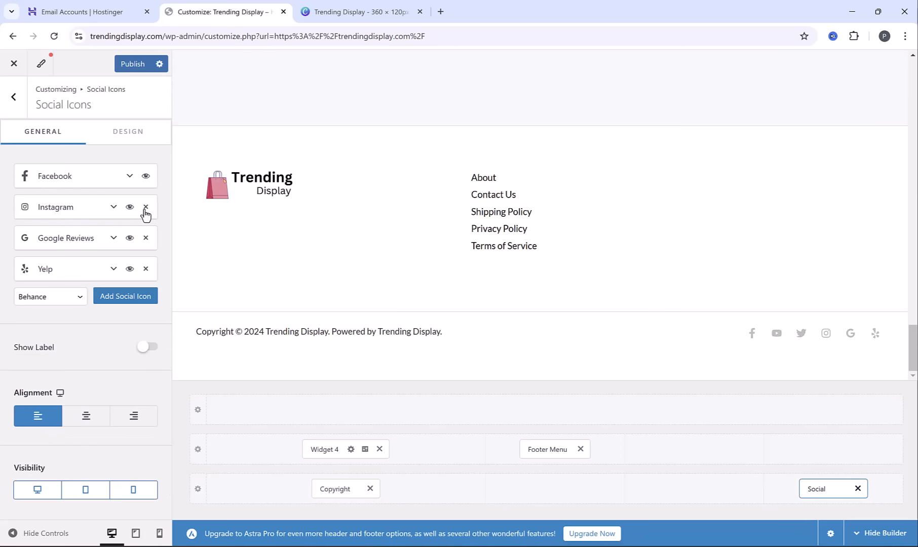
left_click(146, 238)
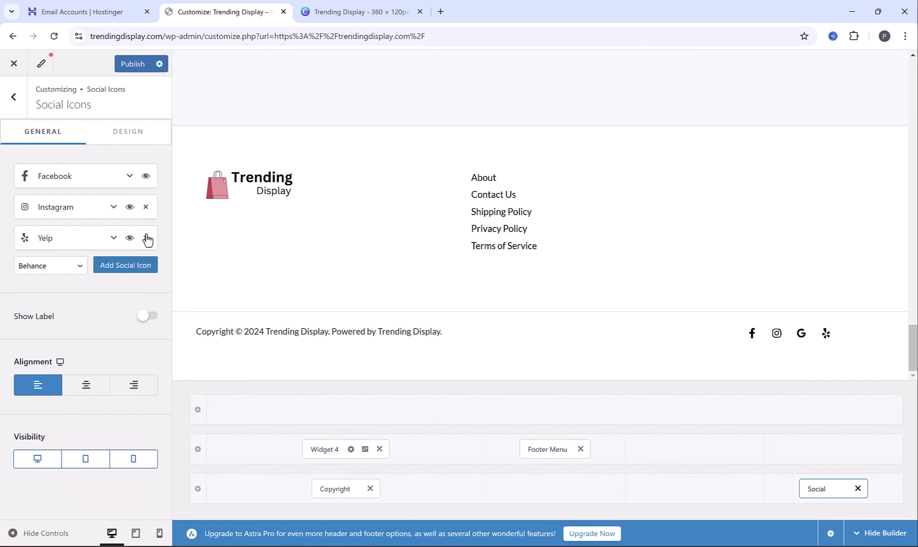
left_click(146, 238)
Expand the Facebook and Instagram social icon entries to view their URL settings
left_click(129, 175)
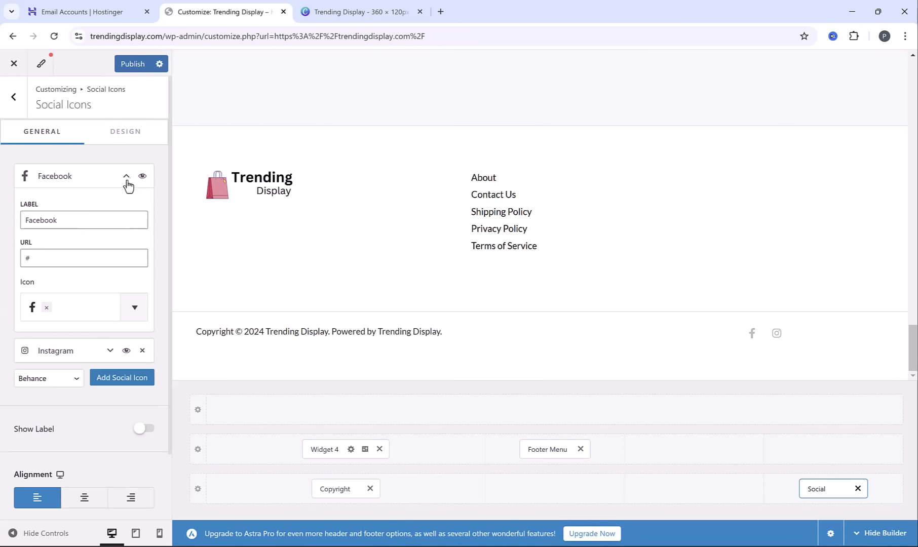
left_click_drag(43, 263, 26, 260)
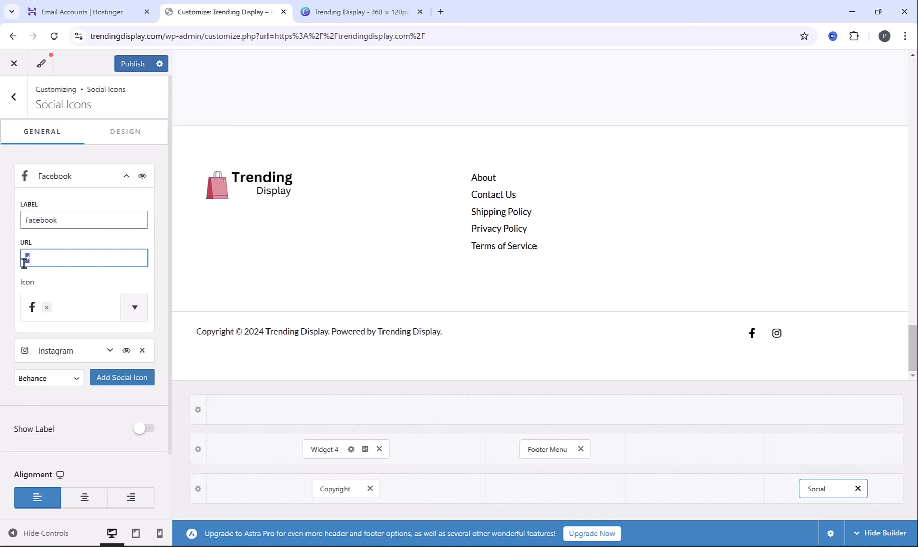
left_click(108, 351)
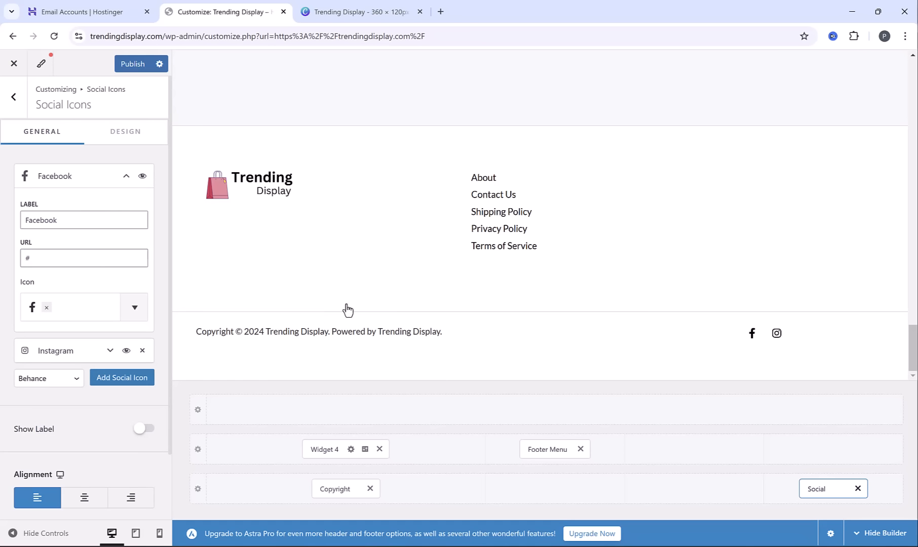
Publish the footer changes, leave the Customizer and review the live homepage down to its footer
mouse_move(912, 357)
left_mouse_down()
mouse_move(916, 81)
mouse_move(916, 345)
left_mouse_up()
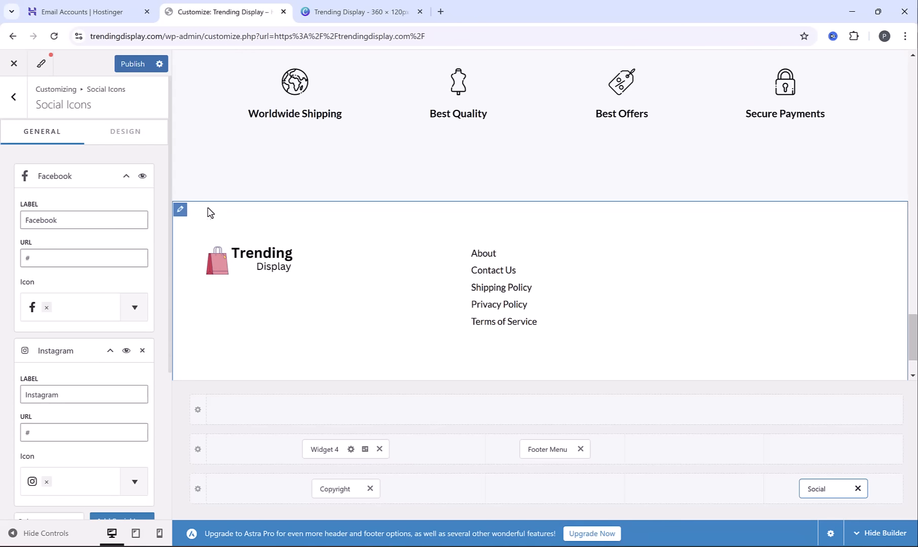
left_click(136, 66)
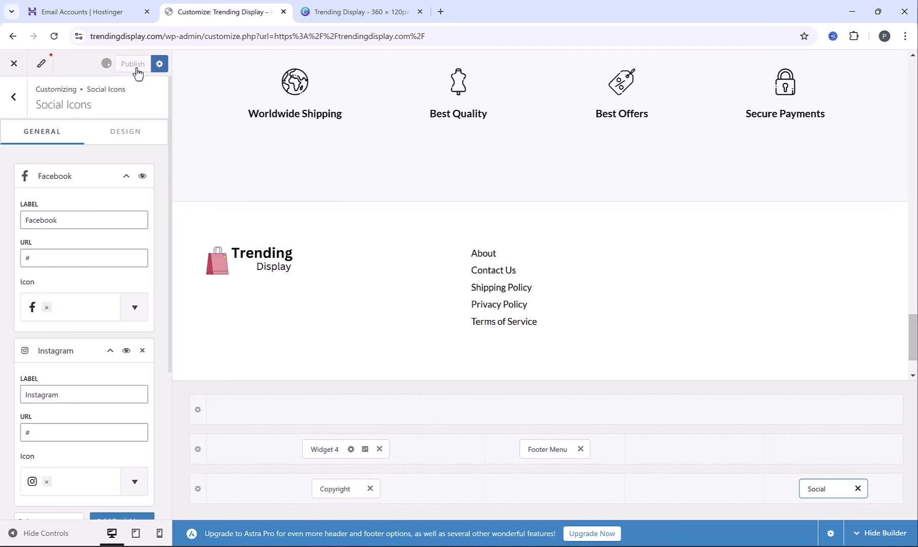
left_click(14, 64)
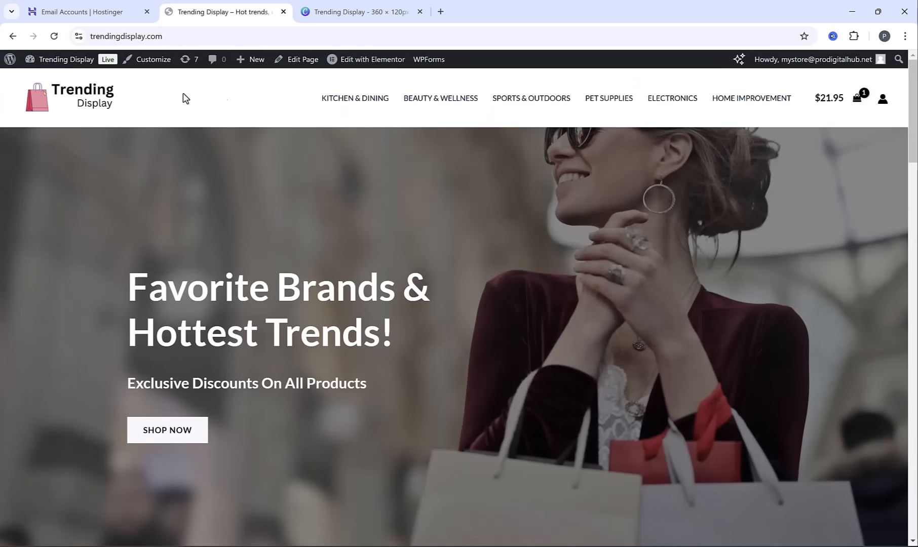
left_click_drag(913, 111, 903, 507)
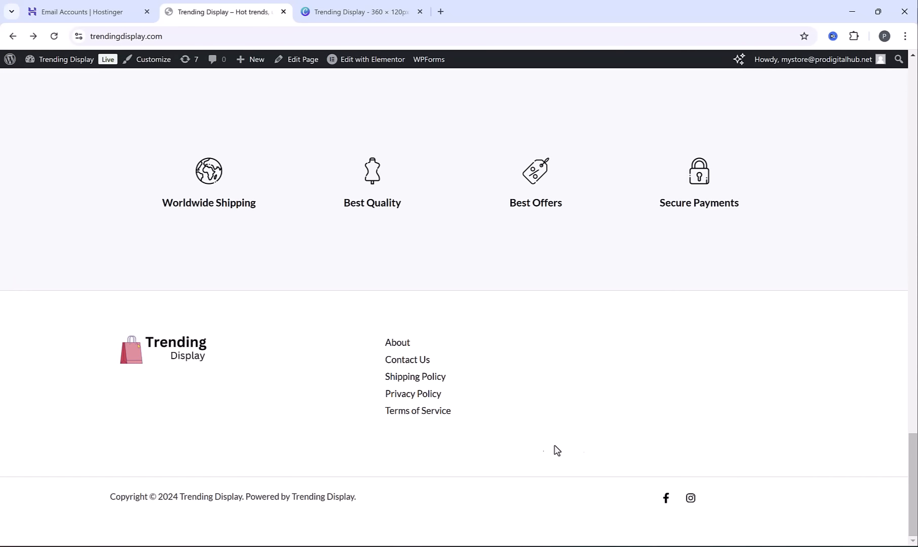
left_click_drag(917, 512, 916, 108)
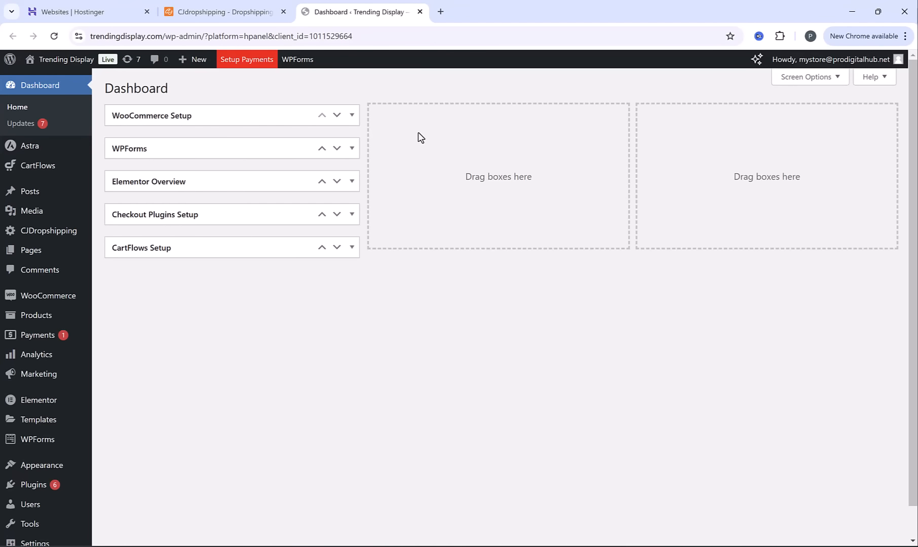
Open the WooCommerce settings and review the general store and currency options
mouse_move(42, 304)
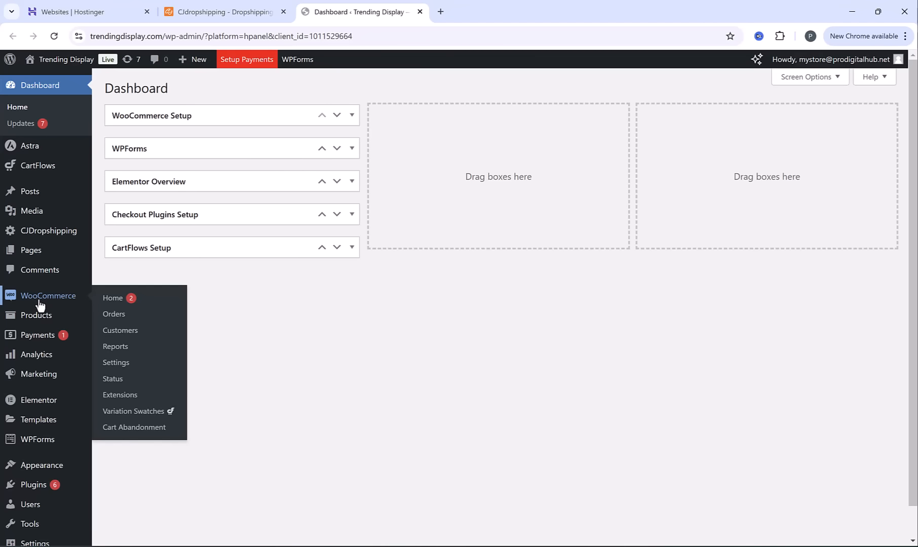
left_click(122, 373)
scroll(379, 261, "down", 10)
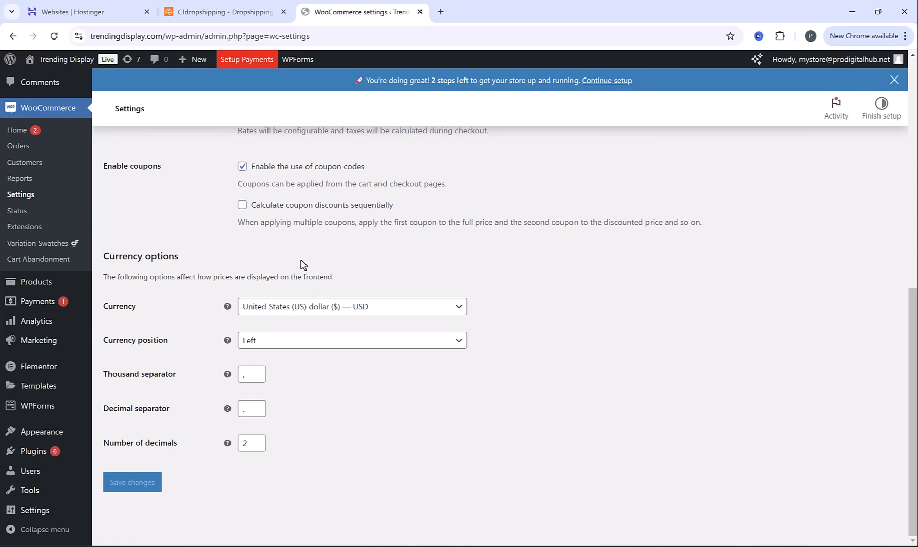
scroll(303, 265, "up", 10)
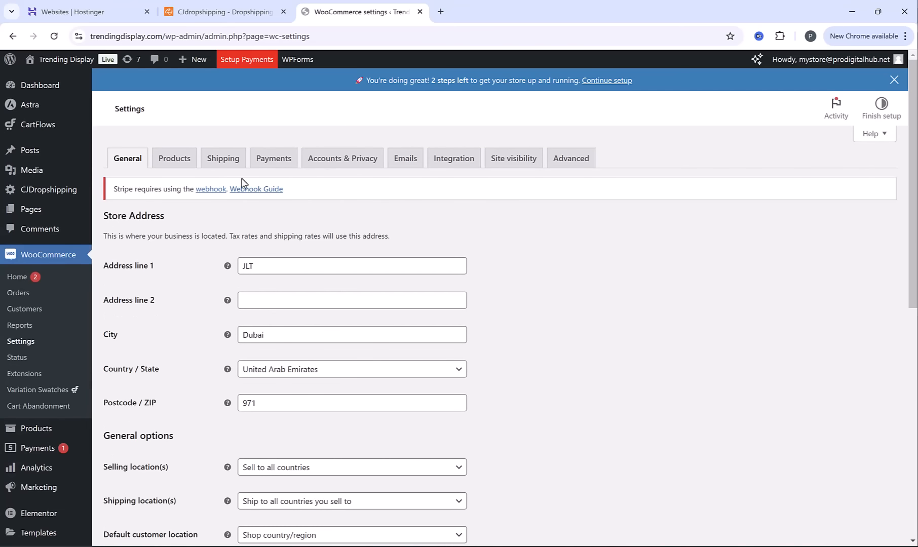
Add a shipping zone named "Global" with all countries selected as its regions
left_click(222, 158)
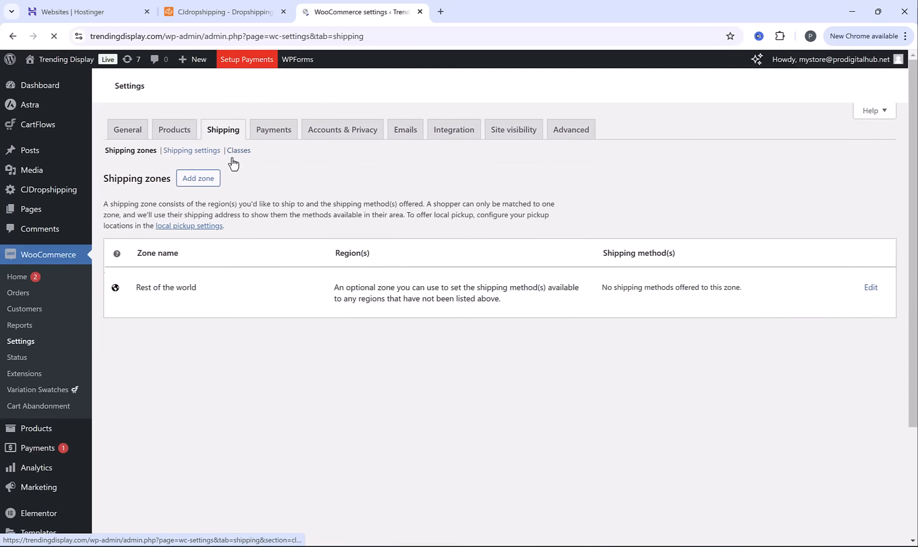
scroll(308, 368, "down", 1)
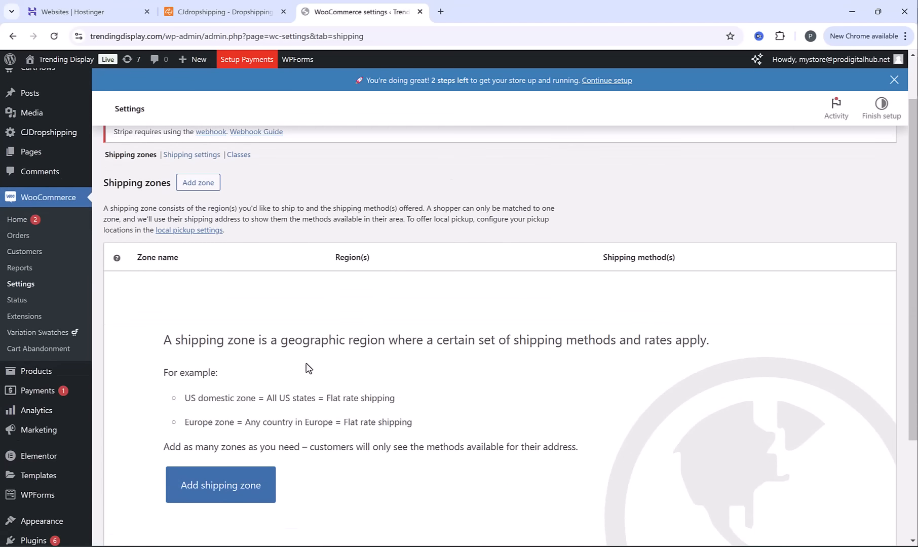
left_click_drag(227, 333, 610, 337)
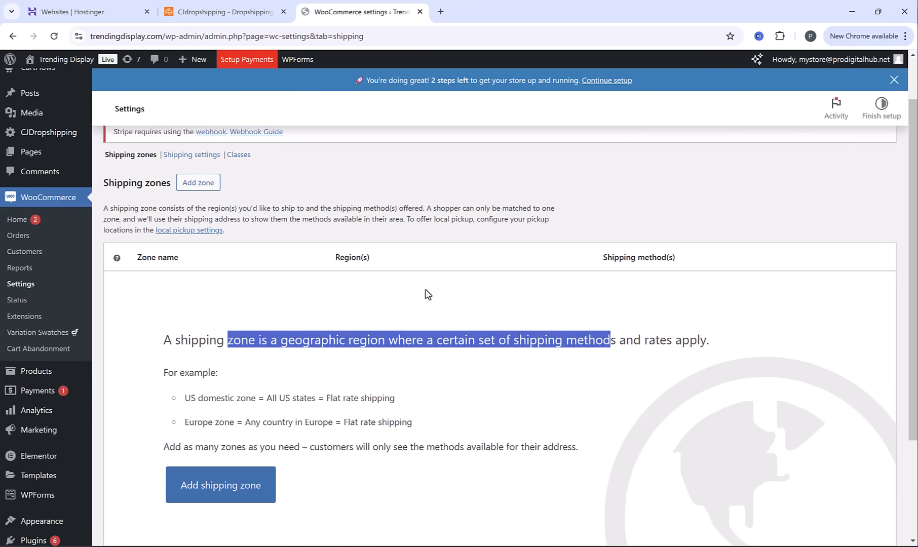
left_click(376, 299)
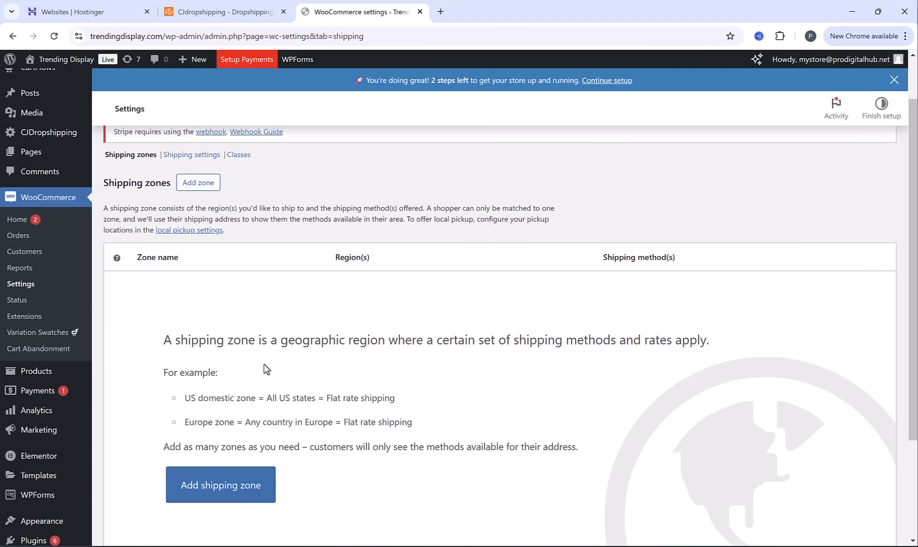
left_click(235, 500)
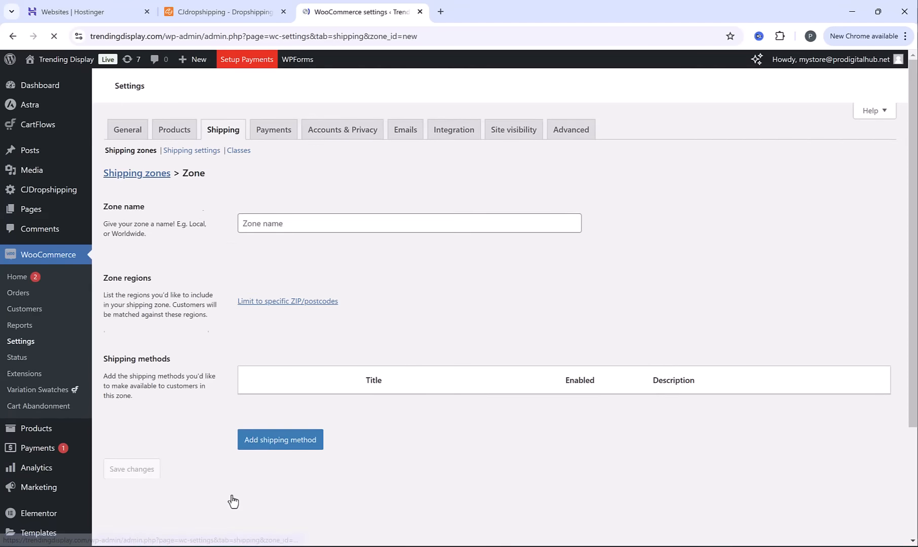
left_click(332, 286)
type("G")
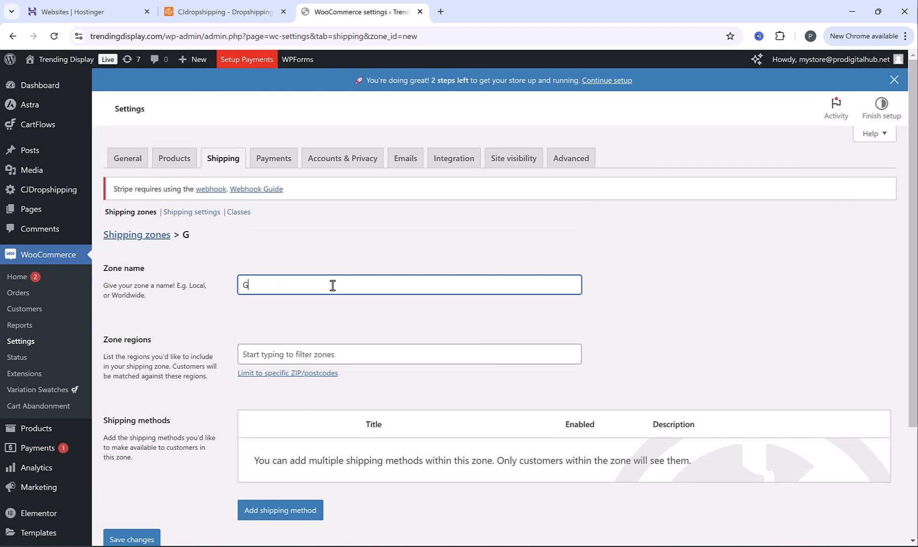
type("lobal")
left_click(315, 350)
left_click(257, 391)
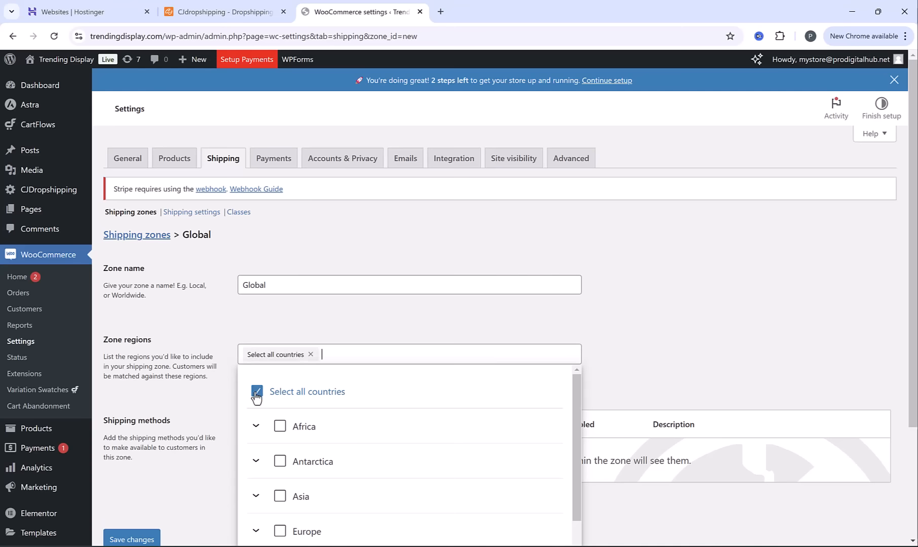
Add a flat rate shipping method to the Global zone and name it "Standard Shipping"
scroll(340, 429, "down", 1)
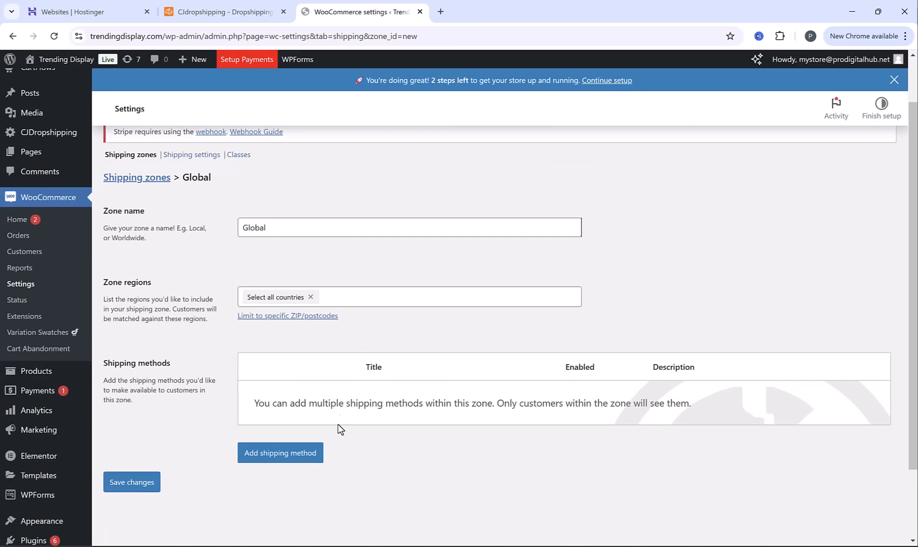
left_click(297, 454)
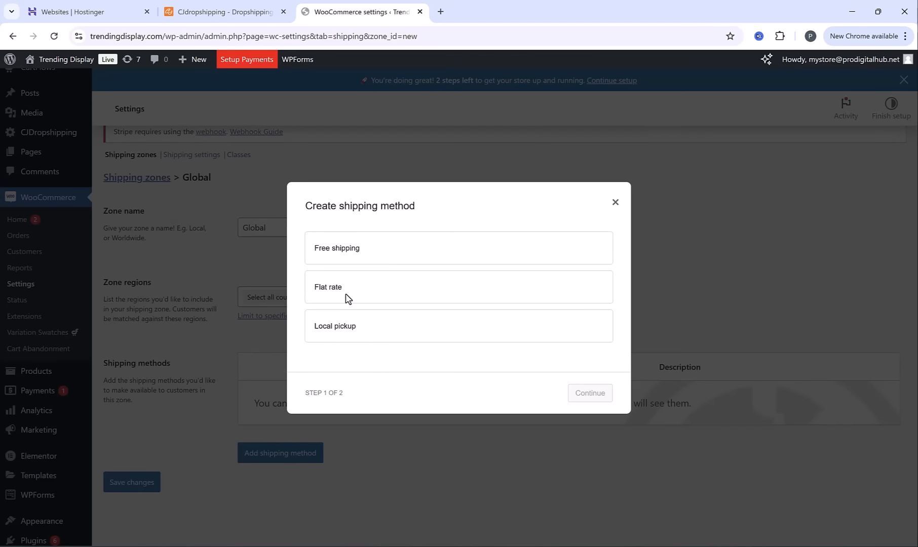
left_click(362, 295)
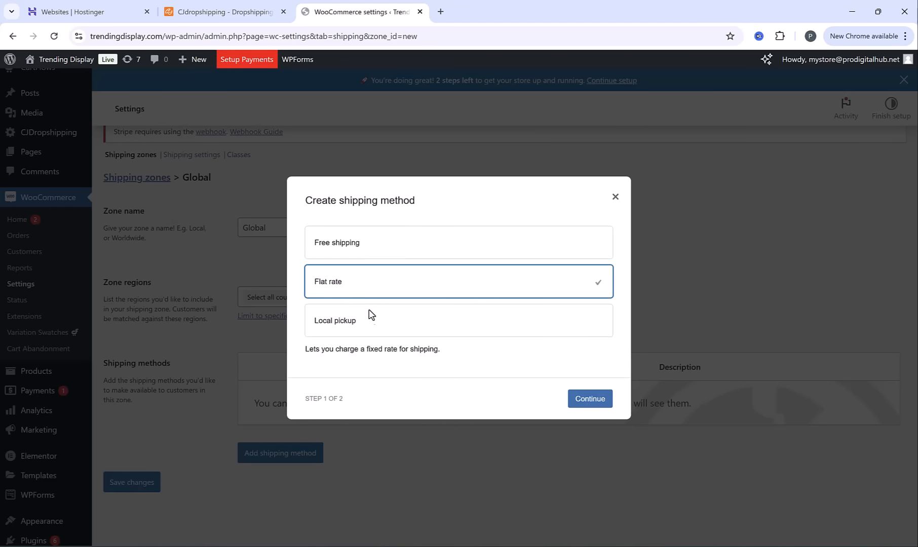
left_click(591, 399)
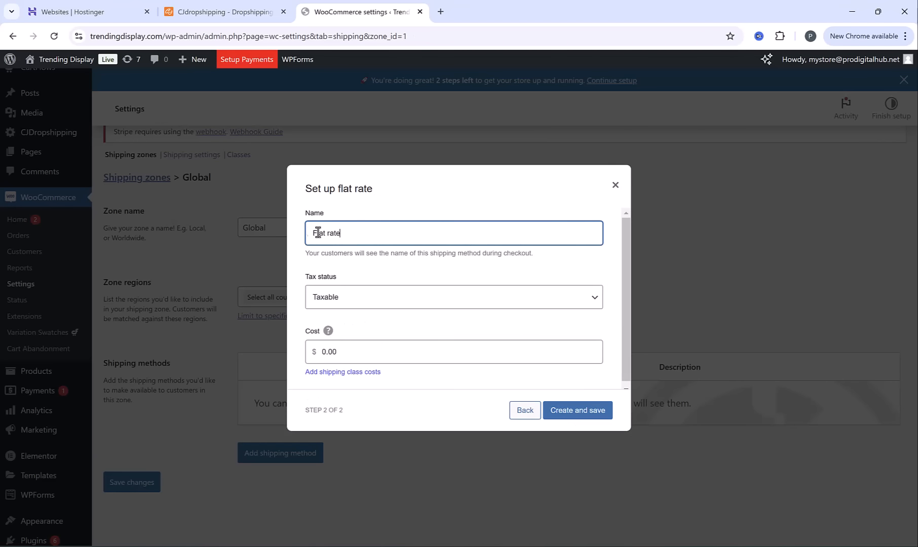
triple_click(347, 233)
type("Standard Shipping")
key("Tab")
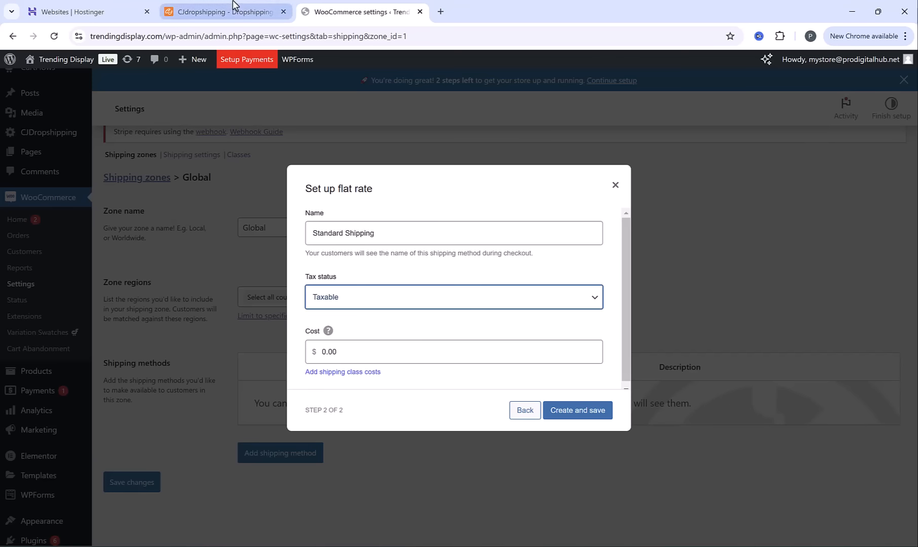
Switch to CJdropshipping, open the New Plush Slippers product and examine its shipping methods, fees and delivery times
left_click(245, 11)
scroll(473, 263, "down", 5)
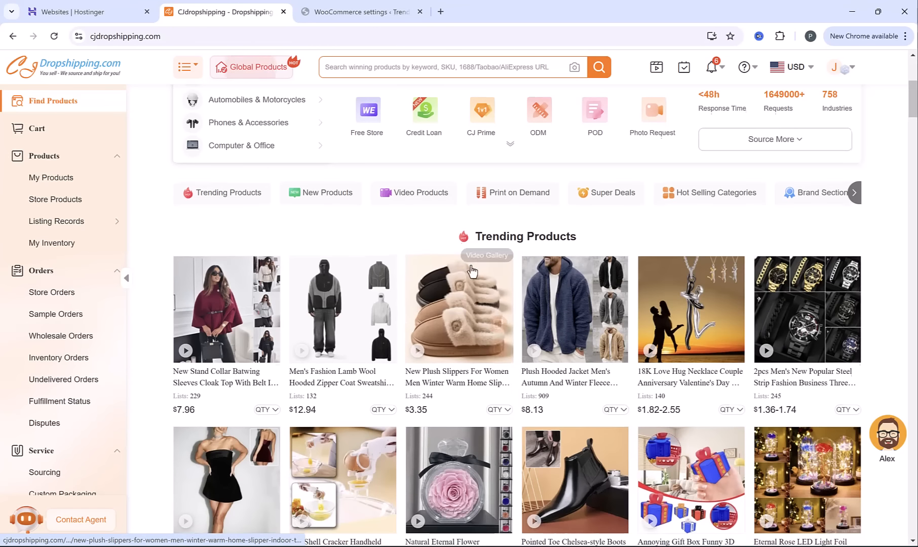
left_click(465, 303)
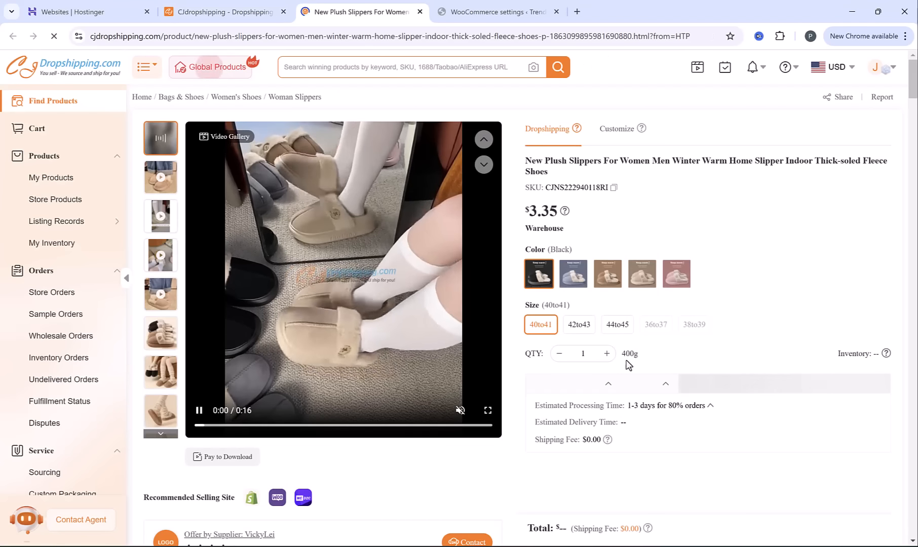
left_click(758, 387)
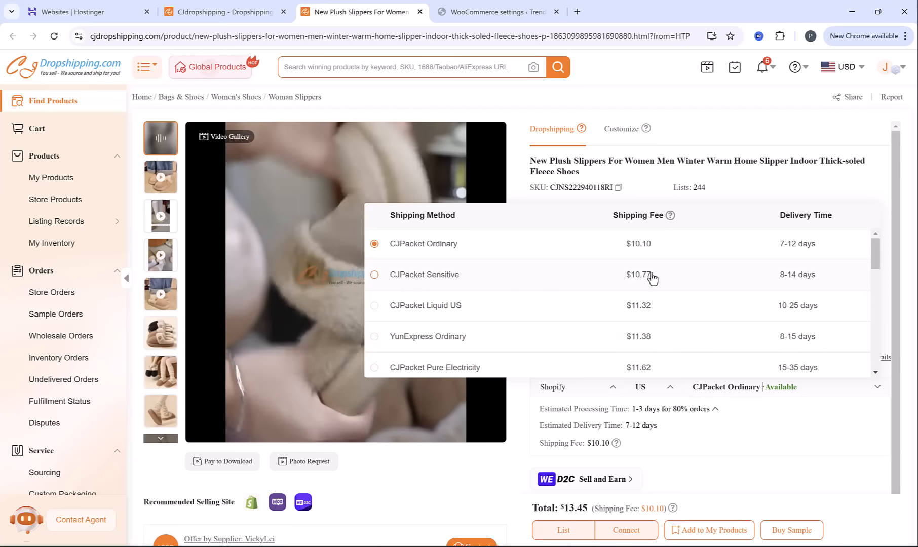
Set the slippers' shipping destination to GB and review the available shipping methods, fees and delivery times
left_click(642, 387)
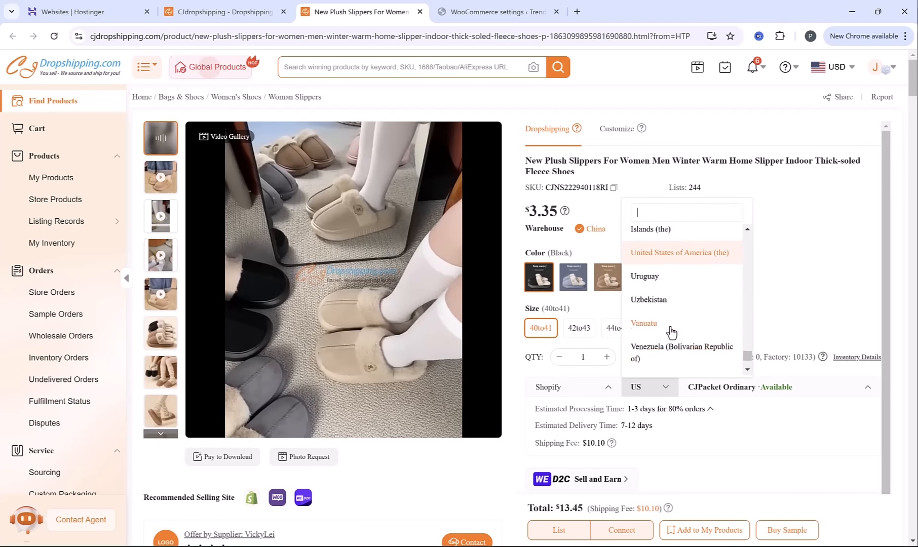
left_click(659, 290)
left_click(743, 388)
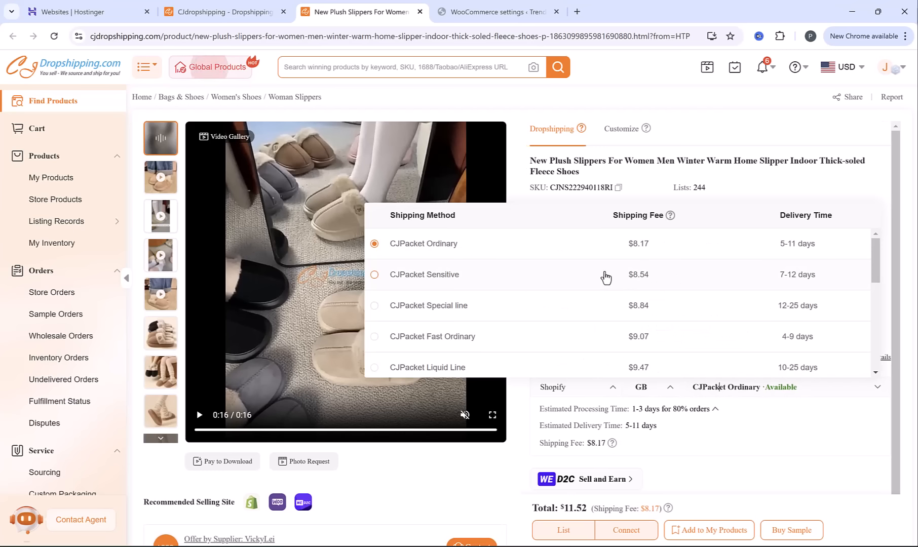
Return to the WooCommerce settings, set the Standard Shipping cost to $10 and save the shipping method
left_click(474, 13)
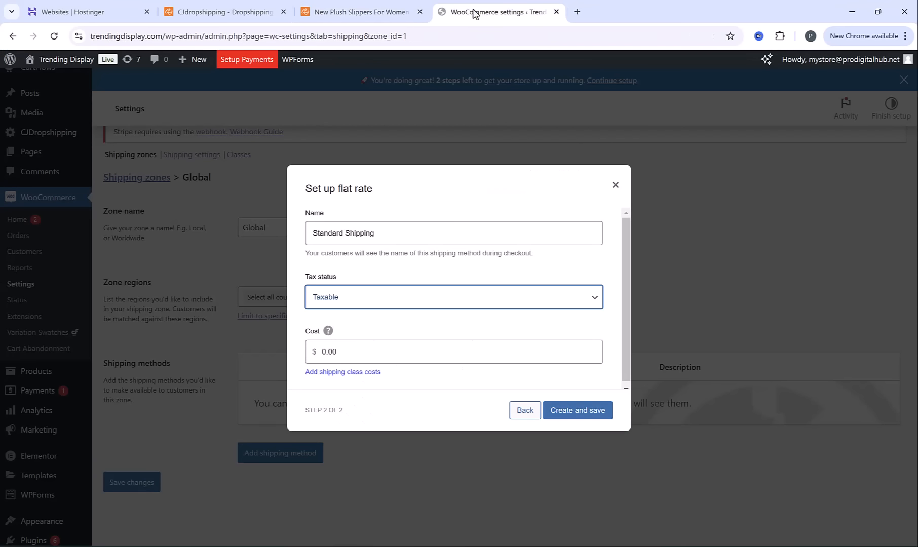
double_click(342, 352)
type("10")
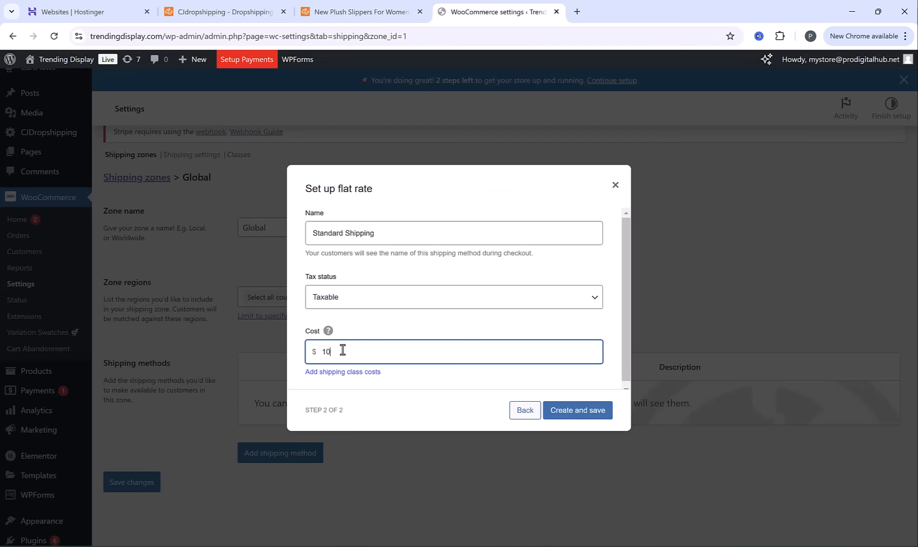
left_click(359, 338)
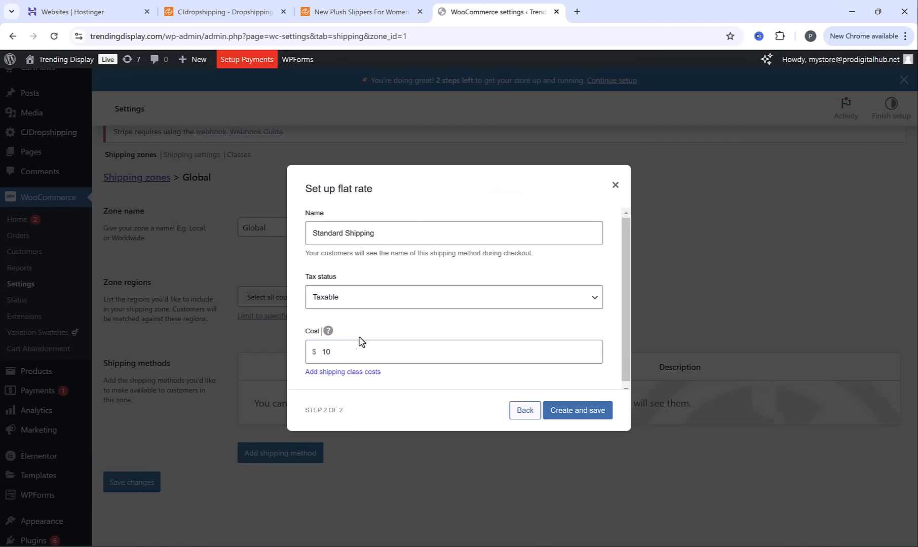
left_click(566, 418)
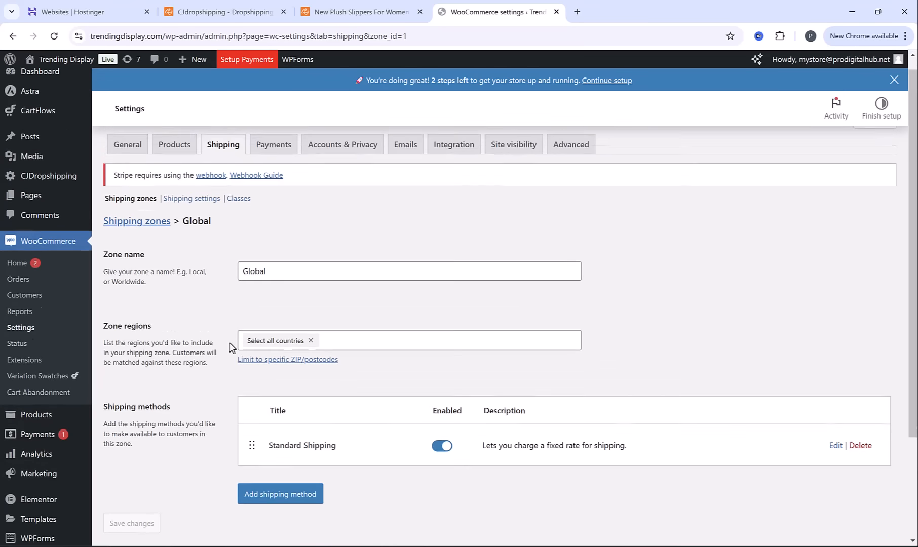
Return to the shipping zones list, then open the storefront cart and check the shipping charge in the cart totals
left_click(154, 235)
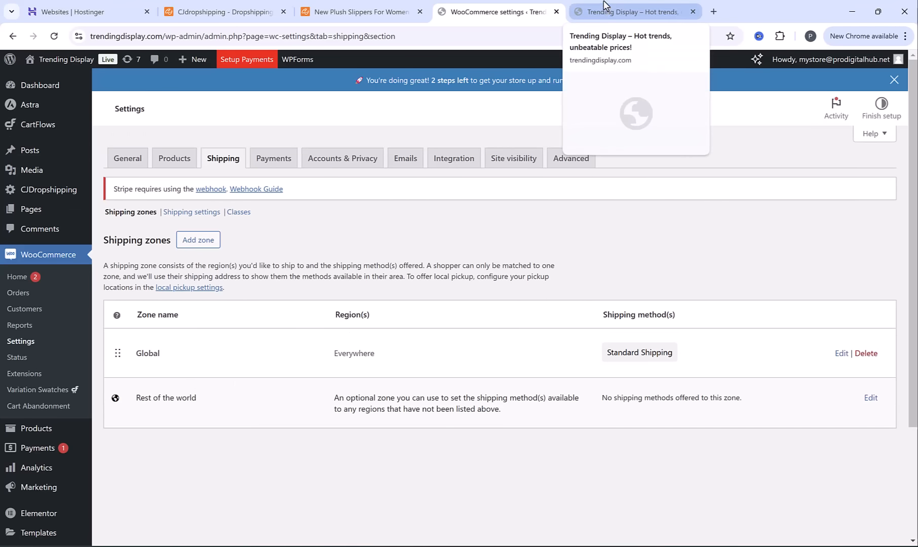
left_click(603, 8)
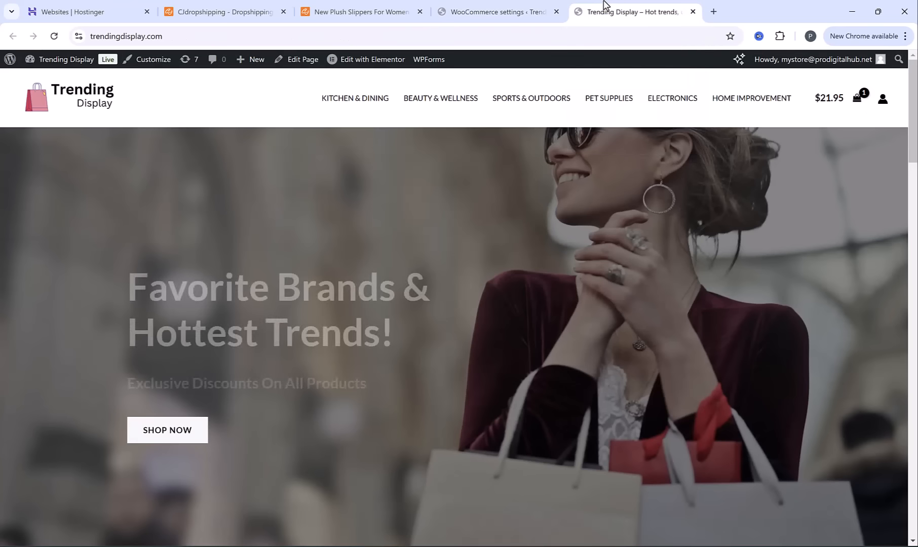
left_click(826, 104)
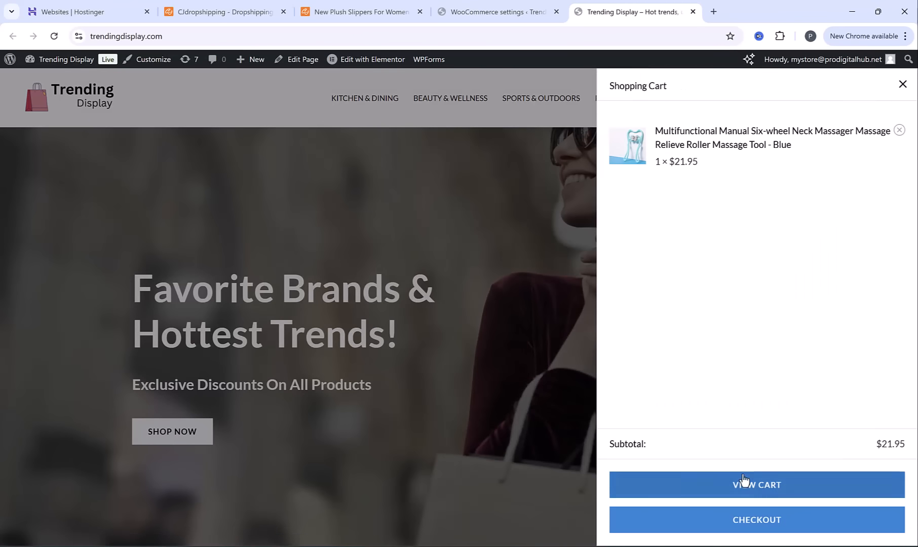
left_click(687, 484)
scroll(580, 338, "down", 2)
left_click_drag(614, 354, 721, 352)
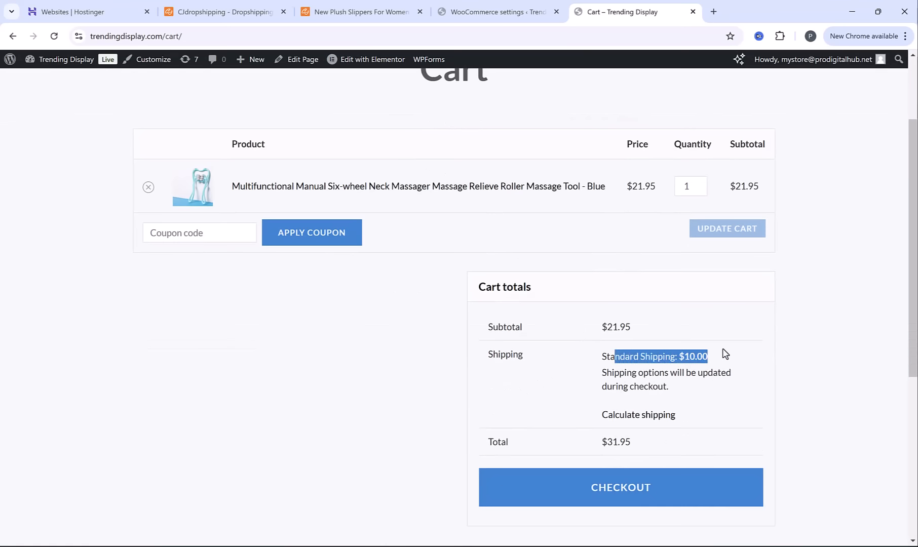
left_click(715, 356)
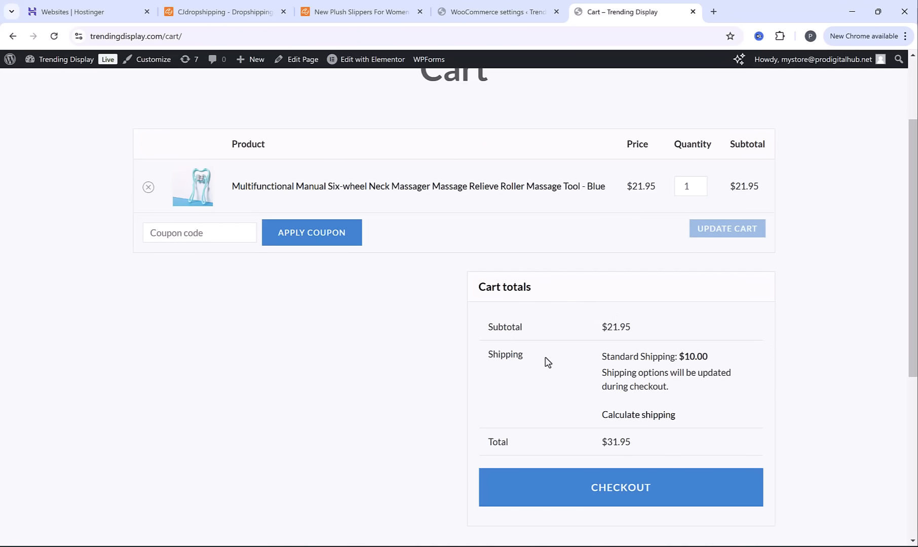
scroll(708, 56, "up", 2)
left_click(693, 11)
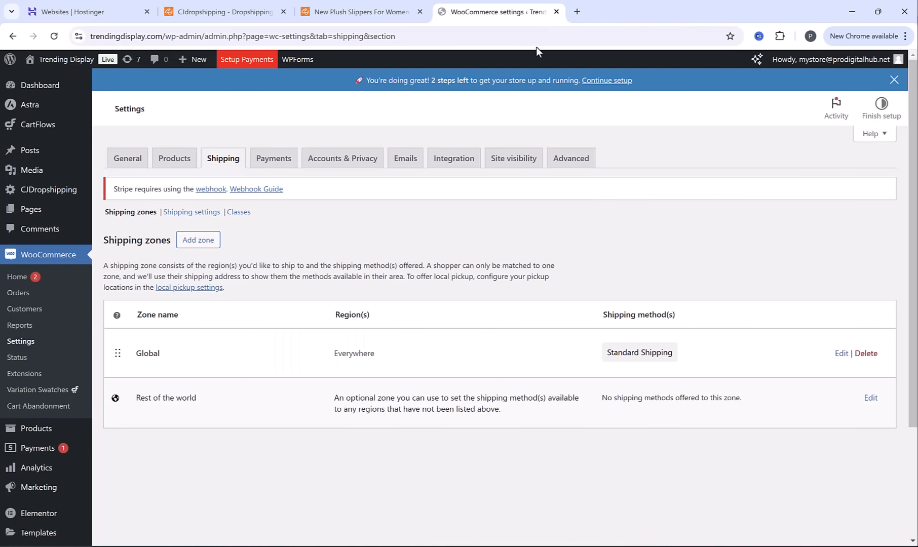
Open the WooCommerce payment settings and review the list of countries supported by WooPayments
left_click(282, 163)
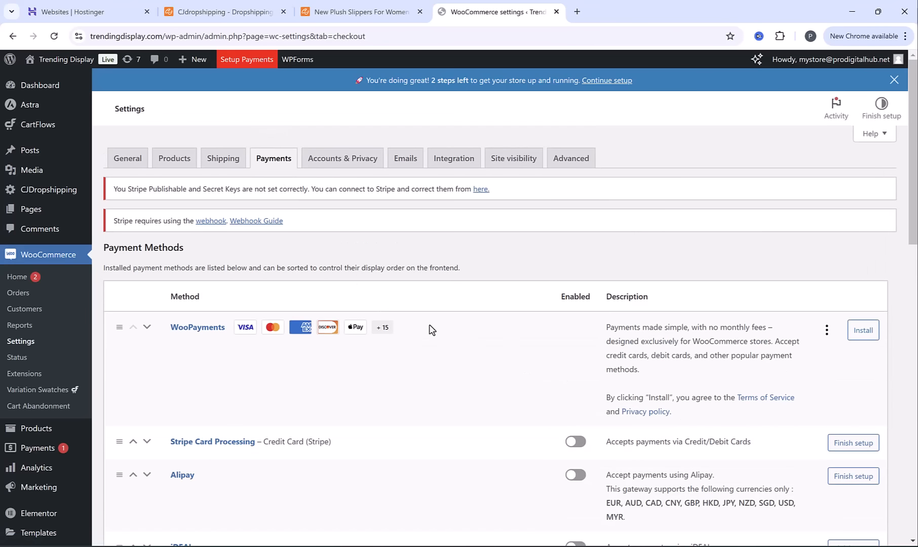
scroll(425, 329, "down", 1)
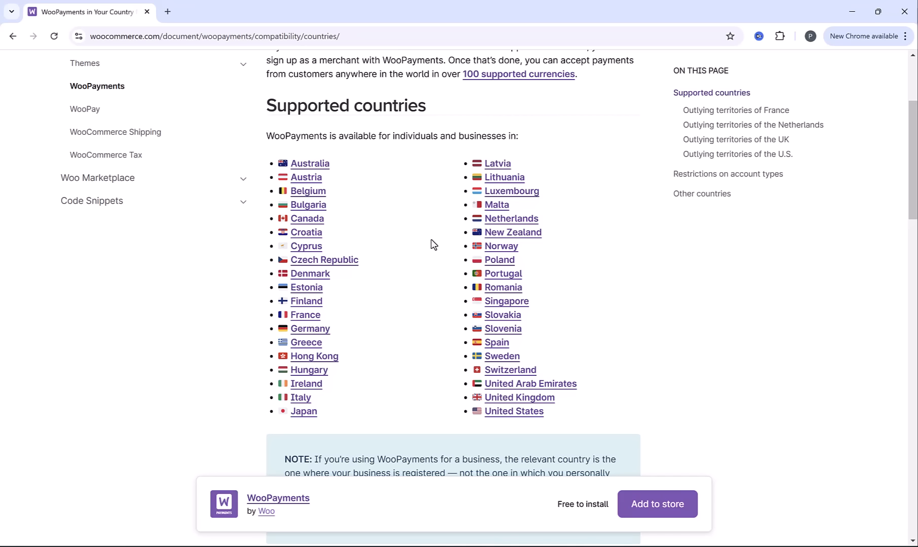
key("alt+Tab")
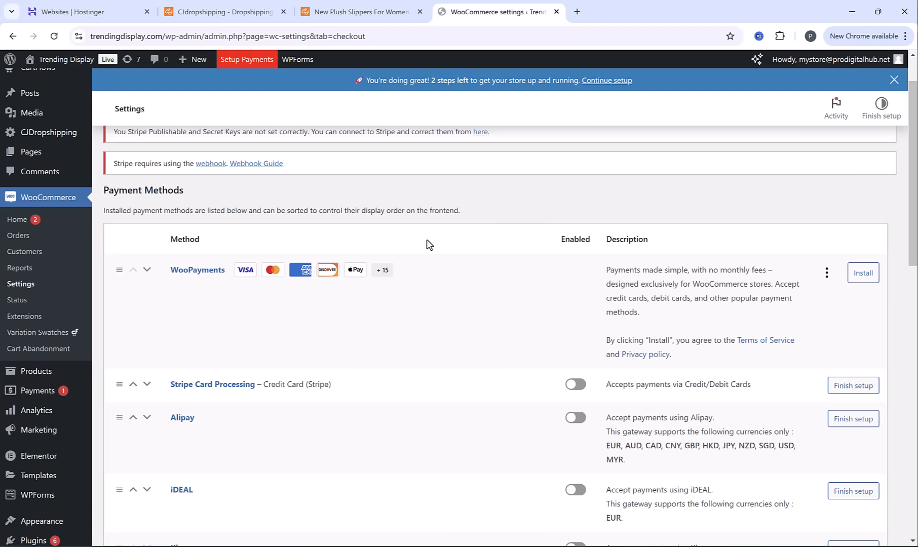
Install WooPayments and connect the store through the link in the "Connect to WooPayments" email
left_click(865, 276)
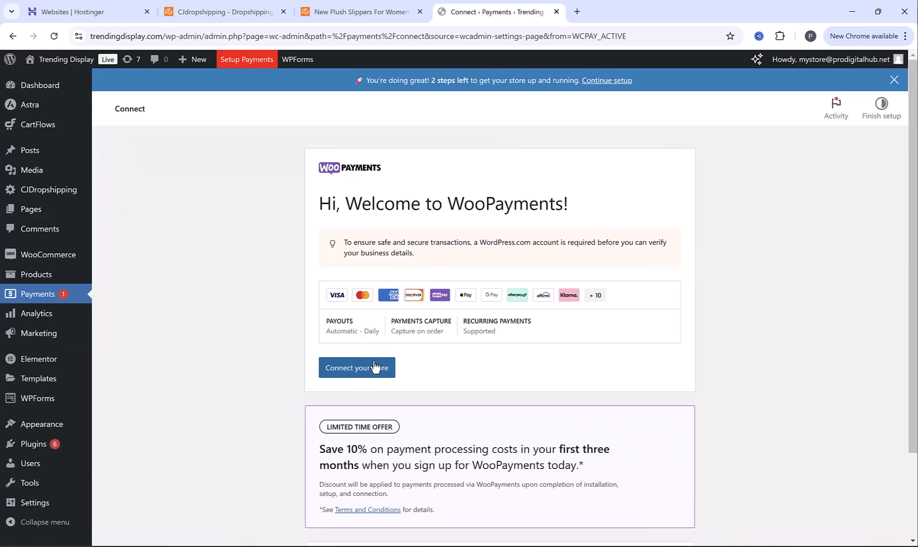
left_click(364, 370)
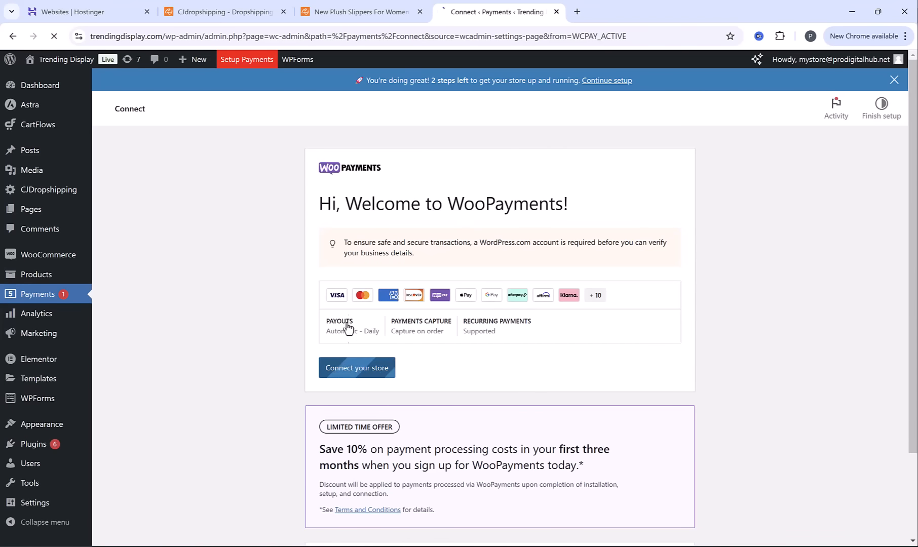
left_click(445, 308)
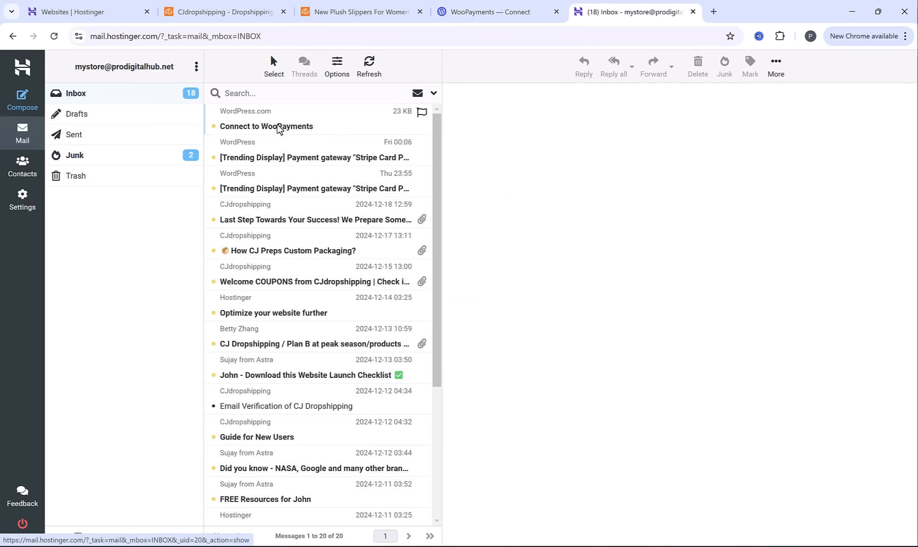
left_click(263, 131)
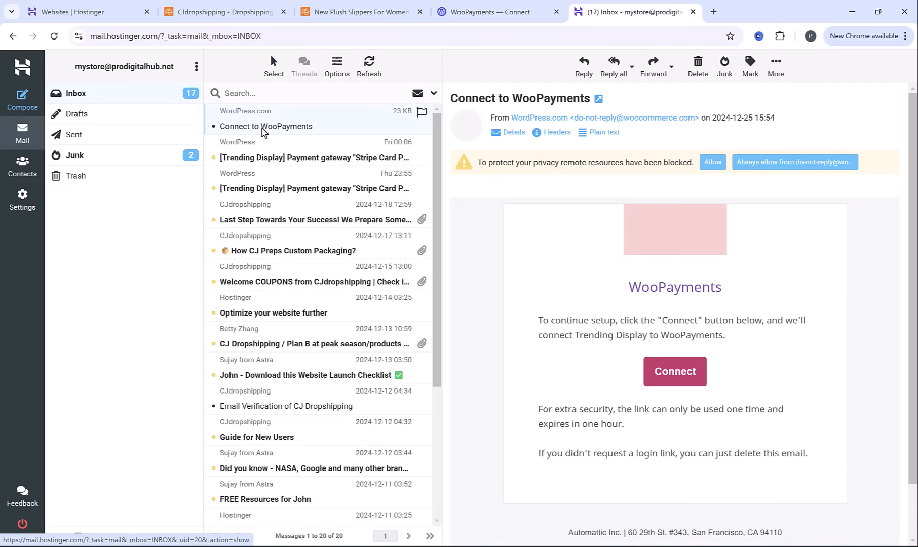
left_click(676, 372)
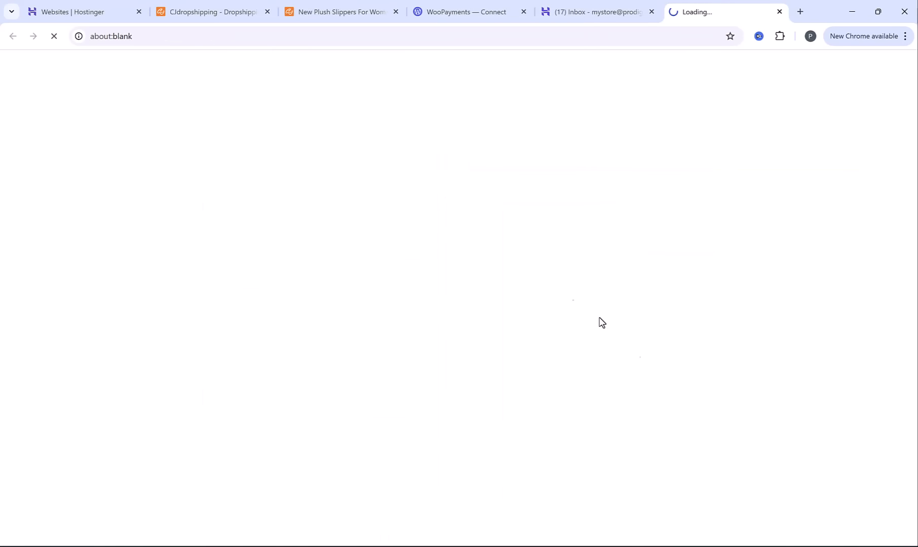
Submit the business details with Company as legal entity, LLC as category, and Clothing and accessories as the goods sold
left_click(416, 278)
left_click(392, 299)
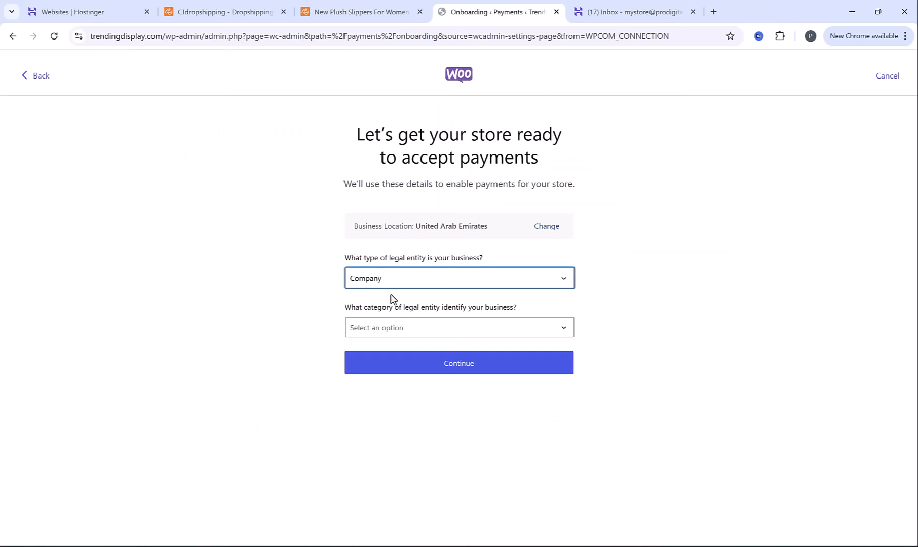
left_click(409, 328)
left_click(400, 351)
left_click(423, 378)
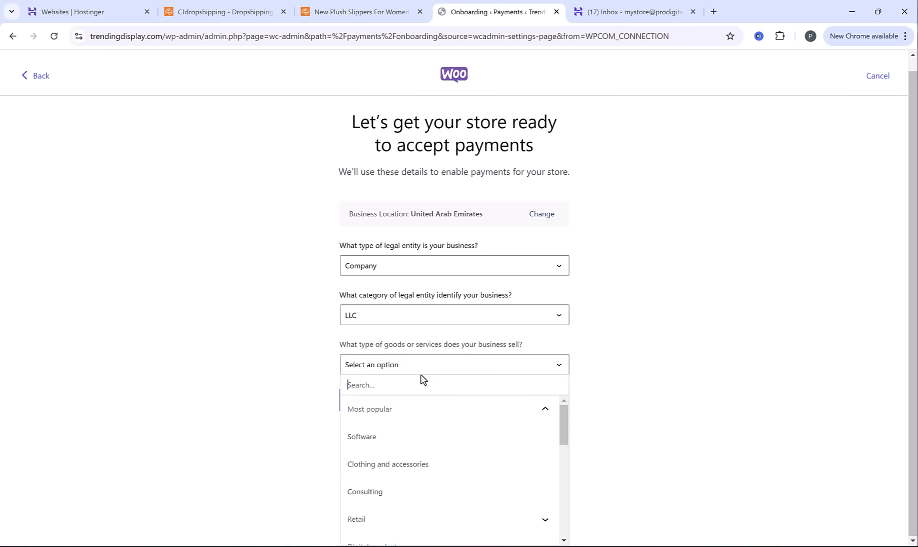
scroll(426, 459, "down", 1)
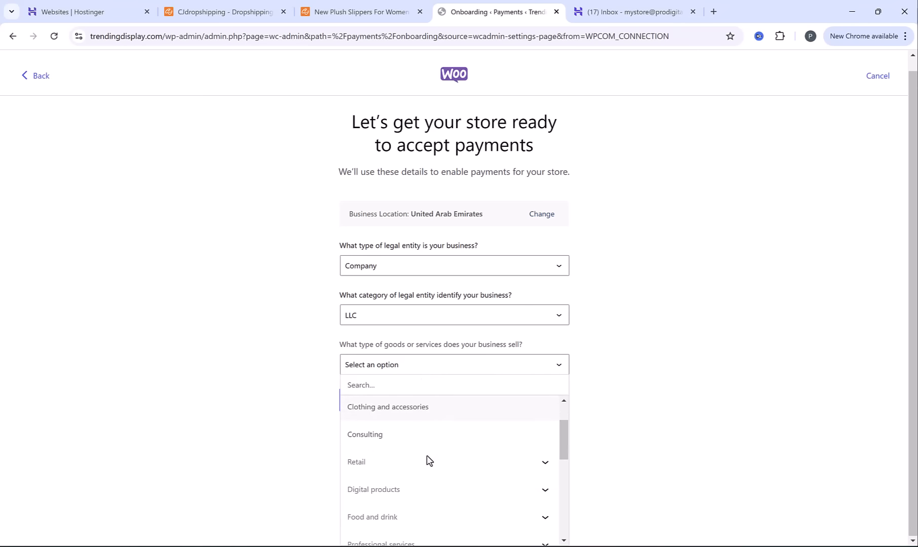
scroll(402, 459, "up", 1)
left_click(400, 466)
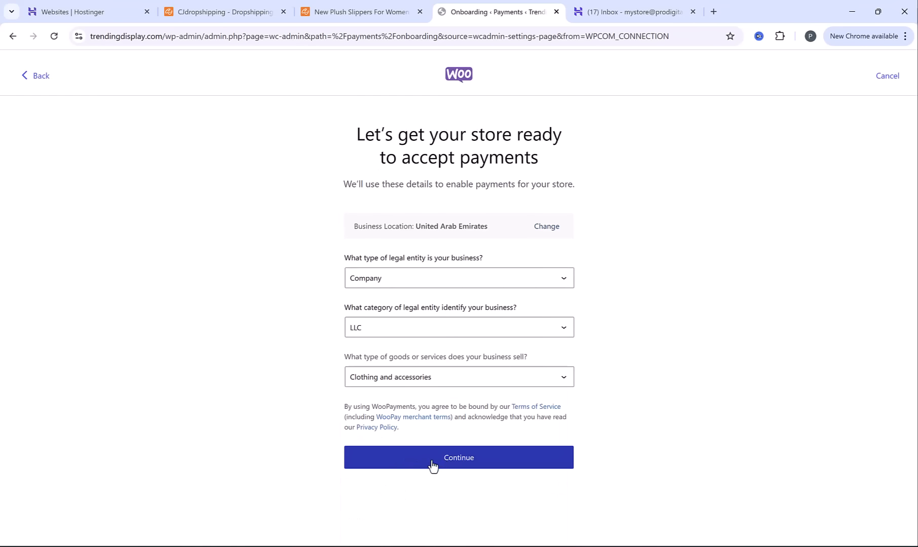
left_click(431, 462)
Submit annual revenue as "Less than $250k" and timeline as "My store is already live", and proceed to adding the payment account information
left_click(445, 218)
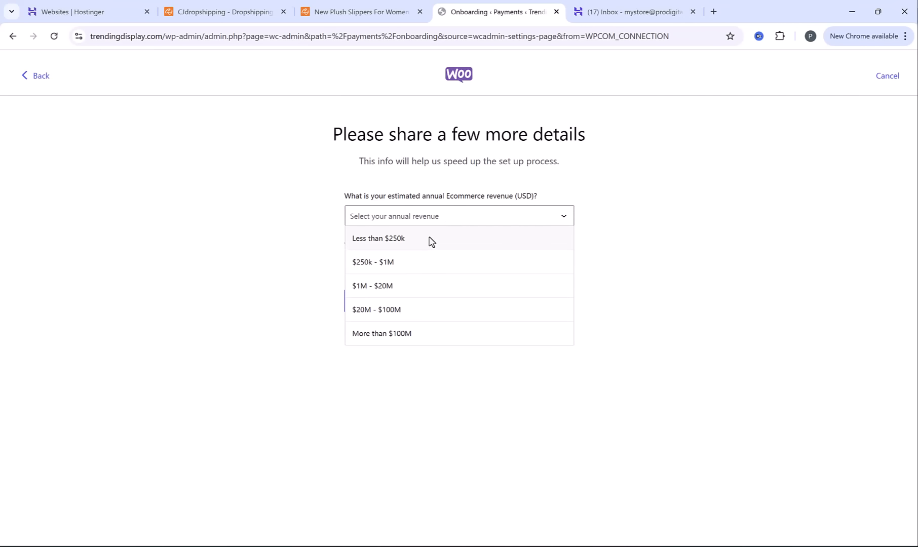
left_click(429, 239)
left_click(423, 266)
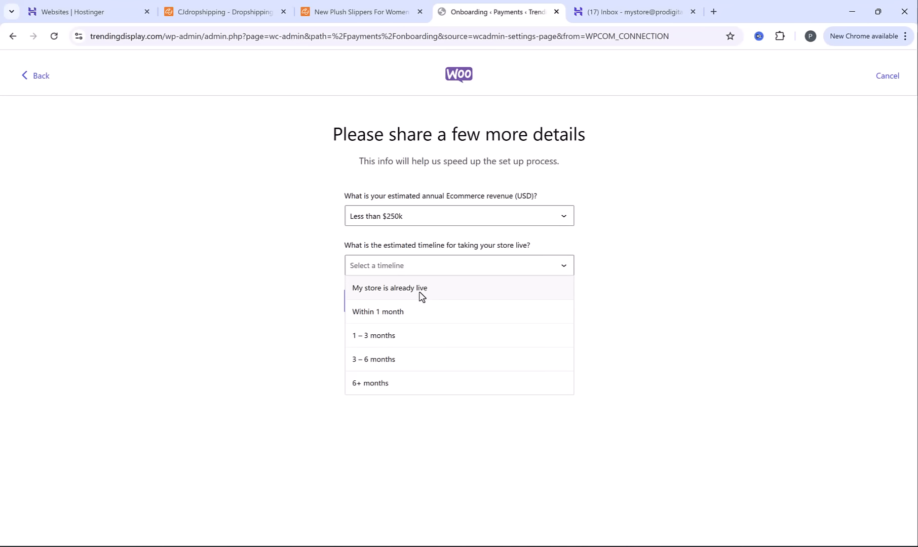
left_click(407, 290)
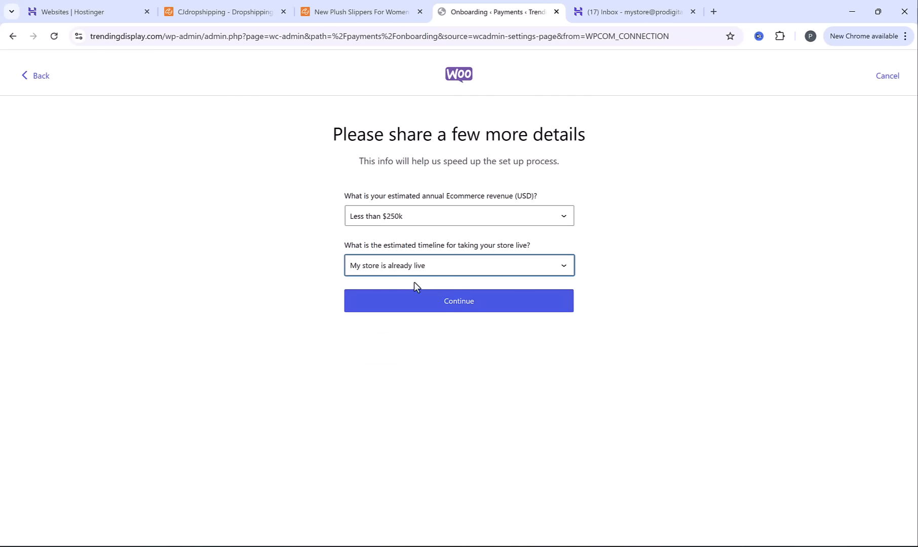
left_click(424, 306)
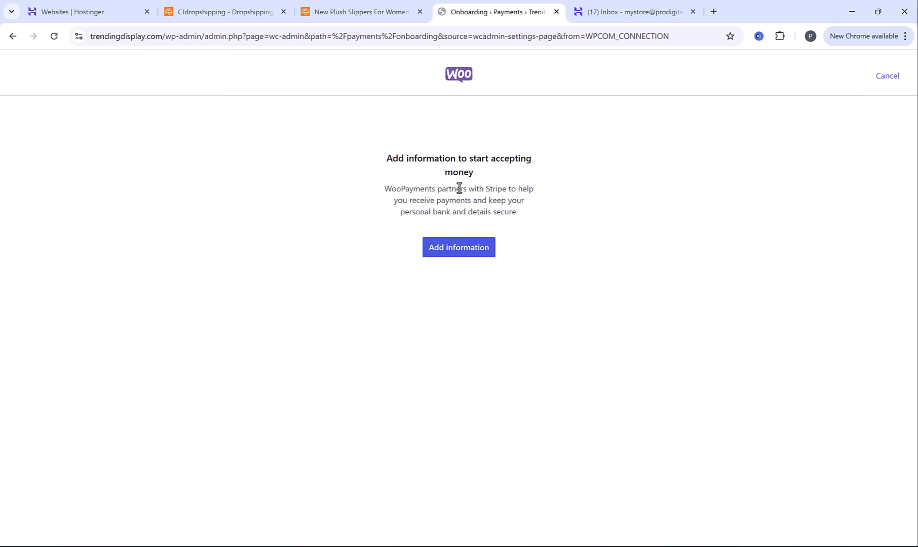
left_click(460, 247)
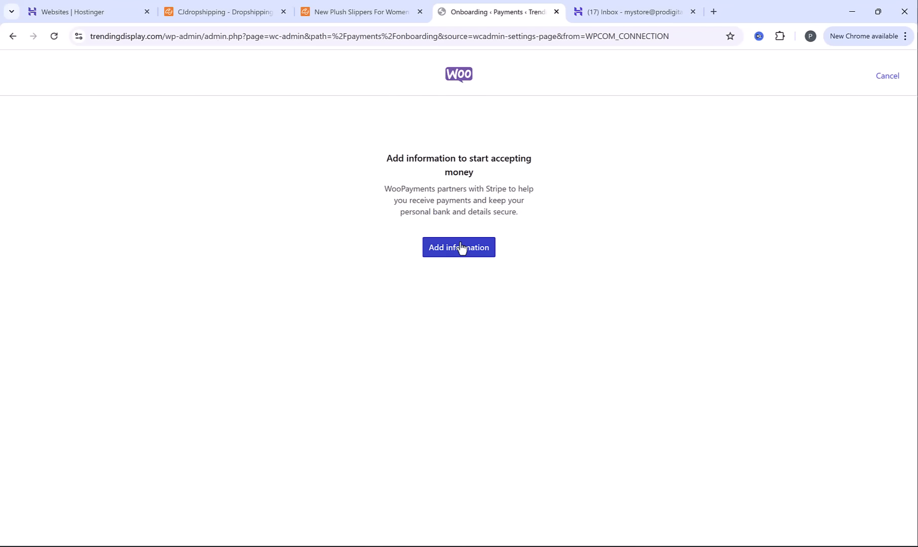
Go to adding a new WordPress plugin and search for "payment plugins for paypal woocommerce"
scroll(127, 257, "down", 3)
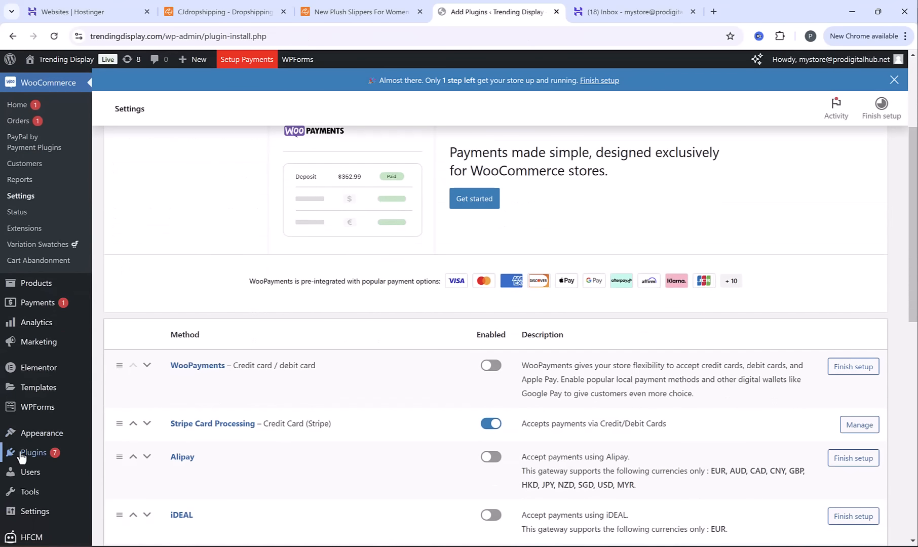
mouse_move(23, 452)
left_click(137, 476)
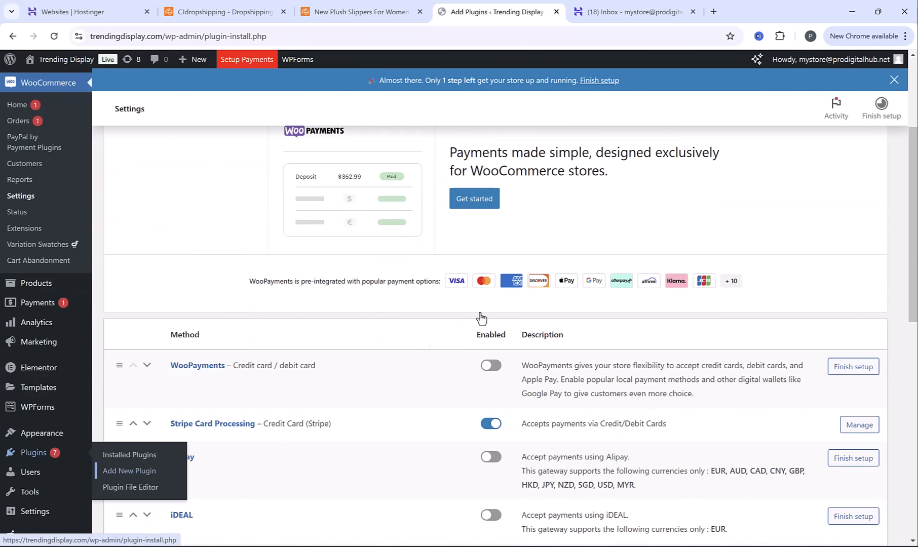
left_click(707, 205)
type("payment plugins for paypal woocommerce")
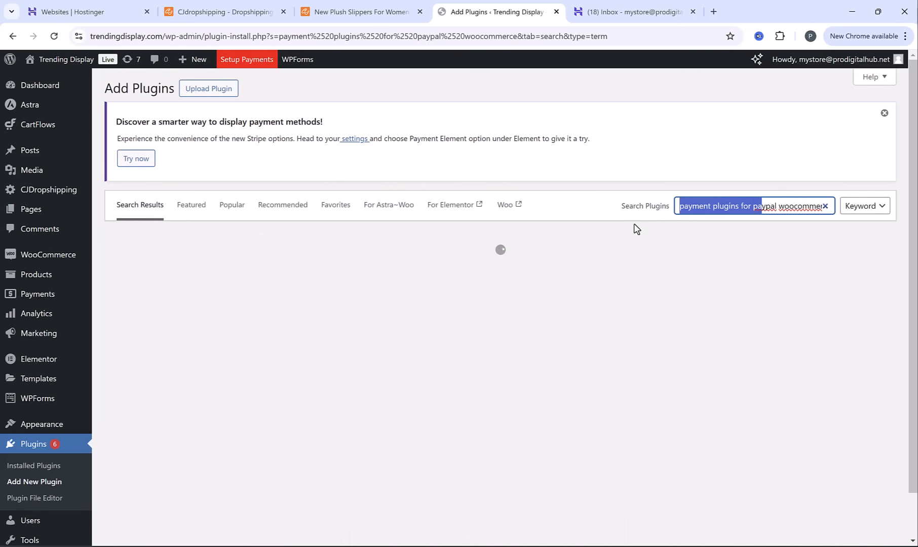
left_click_drag(761, 207, 837, 223)
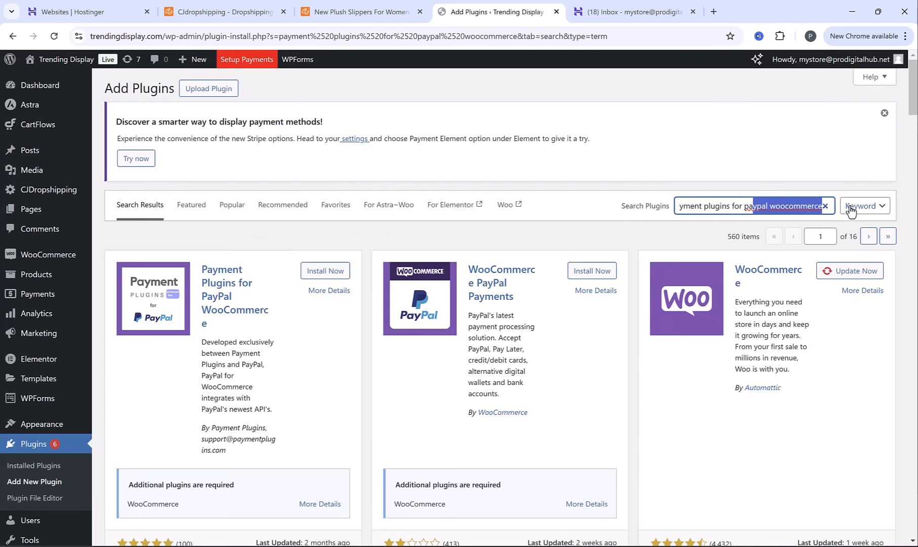
Install and activate the Payment Plugins for PayPal WooCommerce plugin
scroll(659, 284, "down", 1)
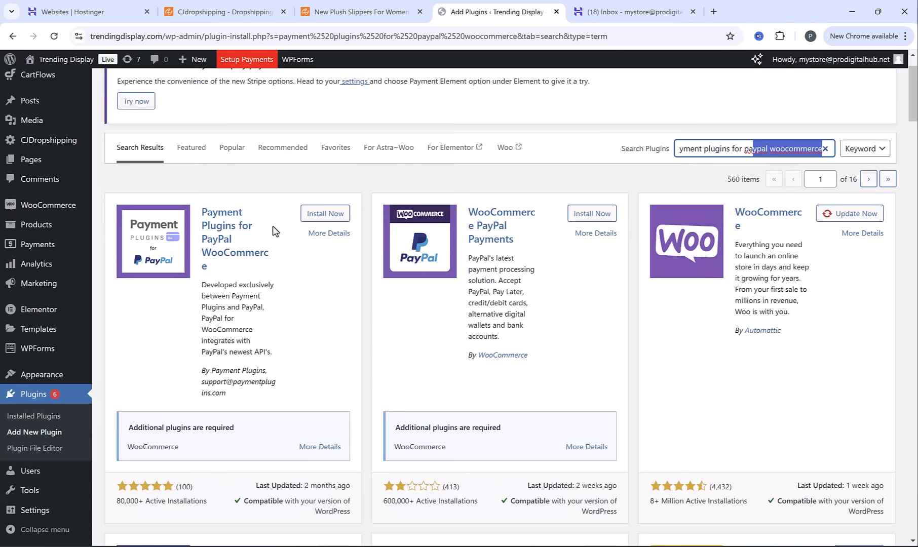
left_click(321, 215)
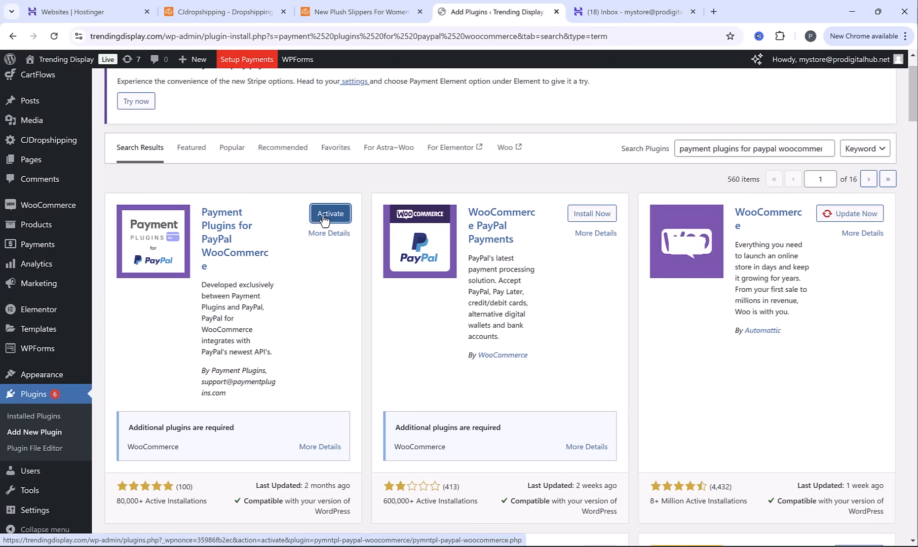
left_click(324, 218)
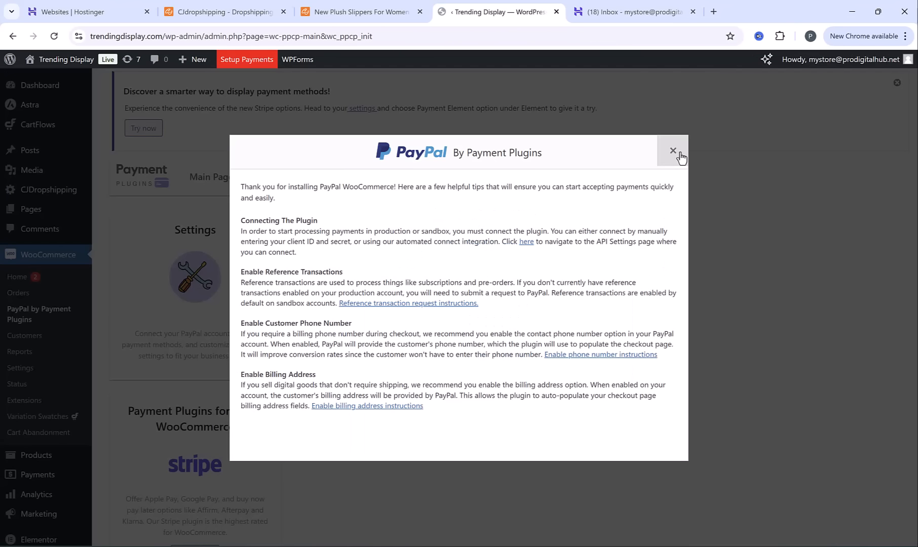
Dismiss the PayPal welcome message and enable PayPal Gateway By Payment Plugins in the WooCommerce payment settings
left_click(673, 151)
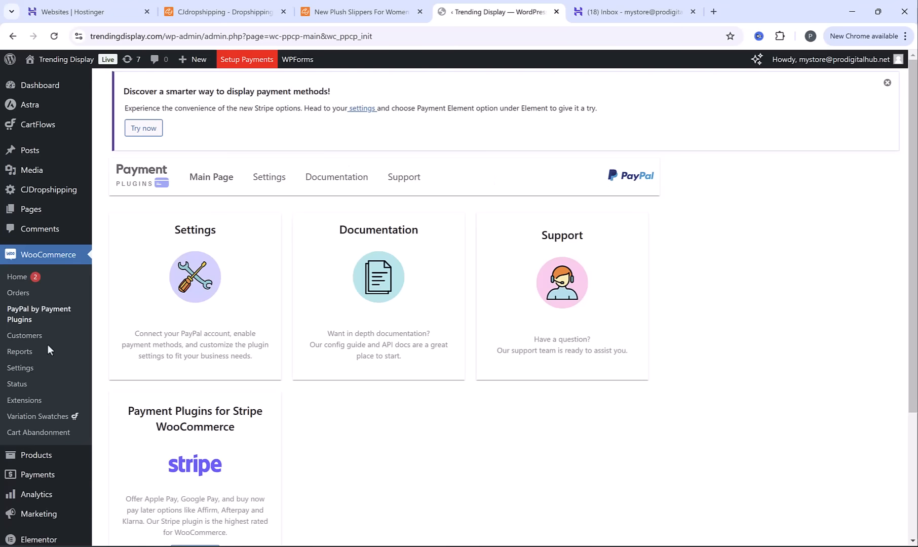
left_click(22, 369)
left_click(274, 136)
scroll(413, 220, "down", 4)
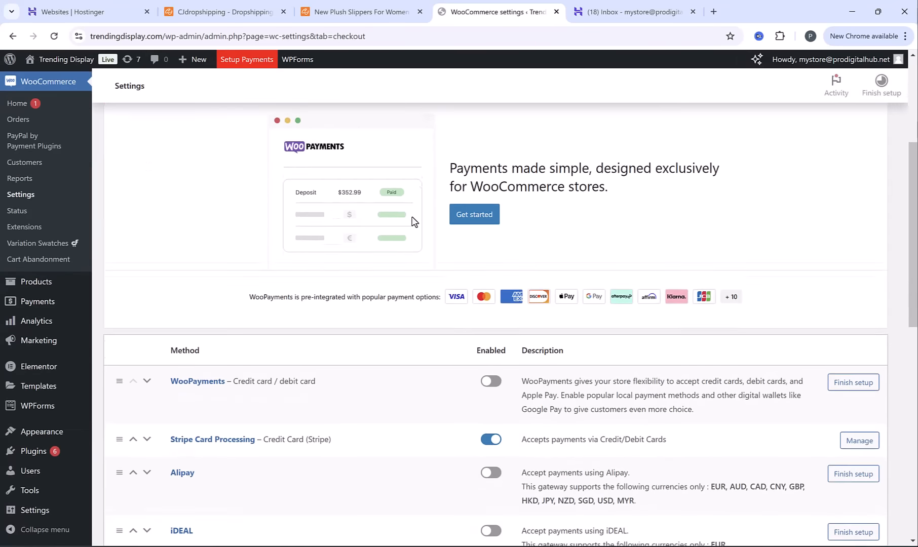
scroll(413, 221, "down", 8)
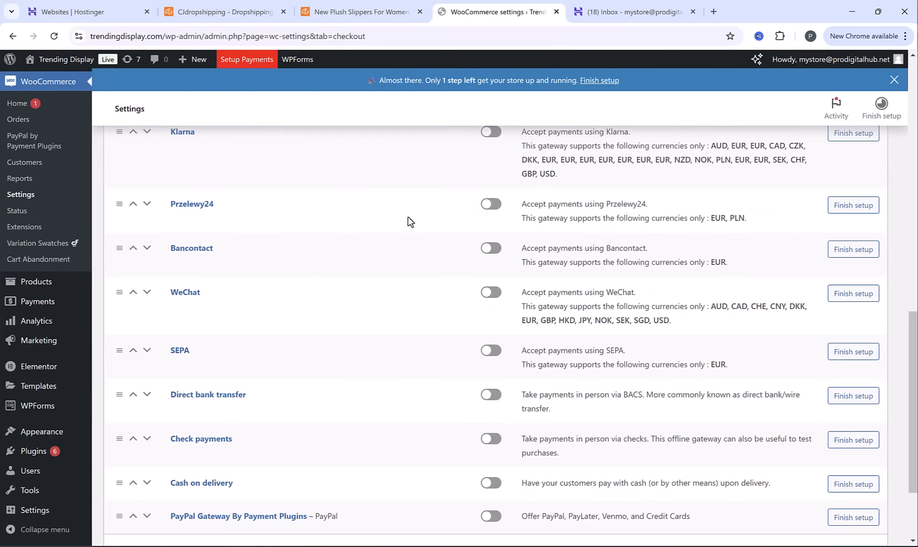
scroll(413, 218, "down", 3)
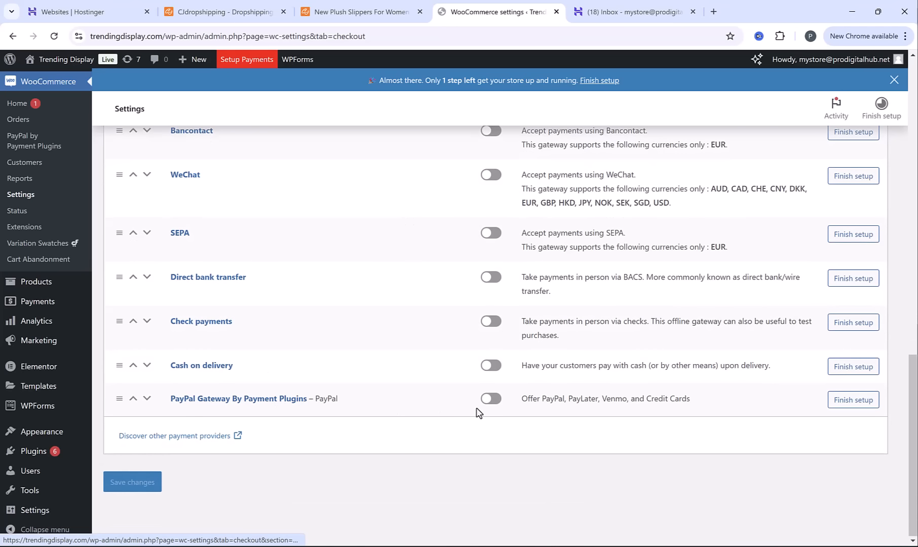
left_click(493, 401)
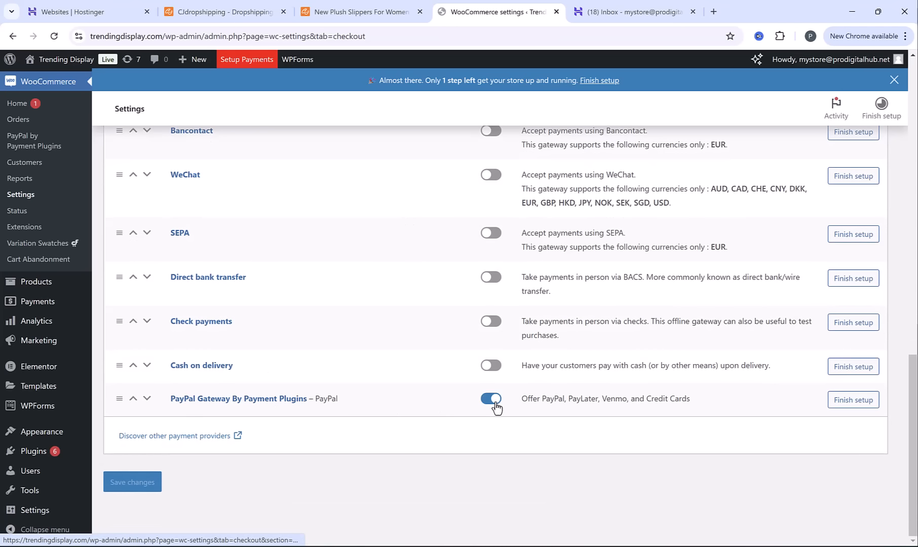
Start connecting PayPal from the gateway's API settings in the production environment, submitting the account e-mail with United States as country
left_click(853, 404)
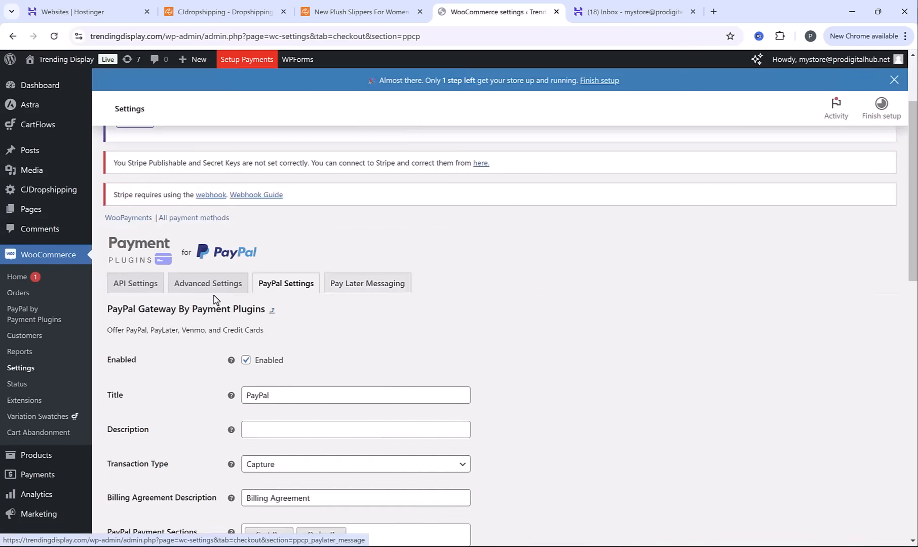
left_click(124, 286)
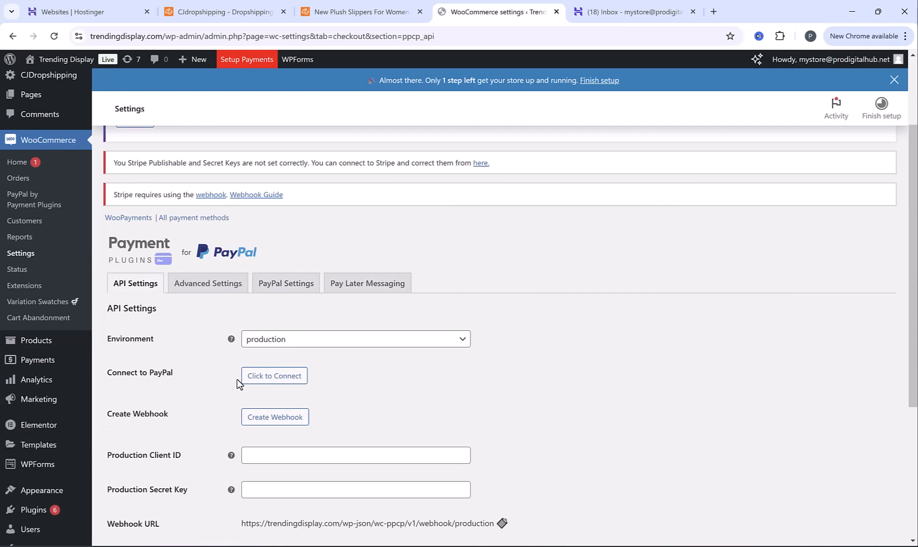
left_click(267, 376)
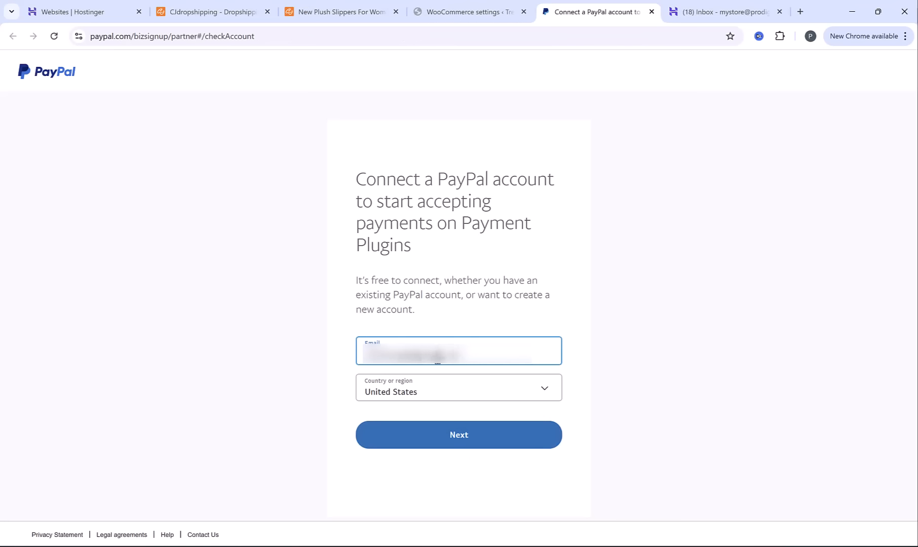
left_click(444, 444)
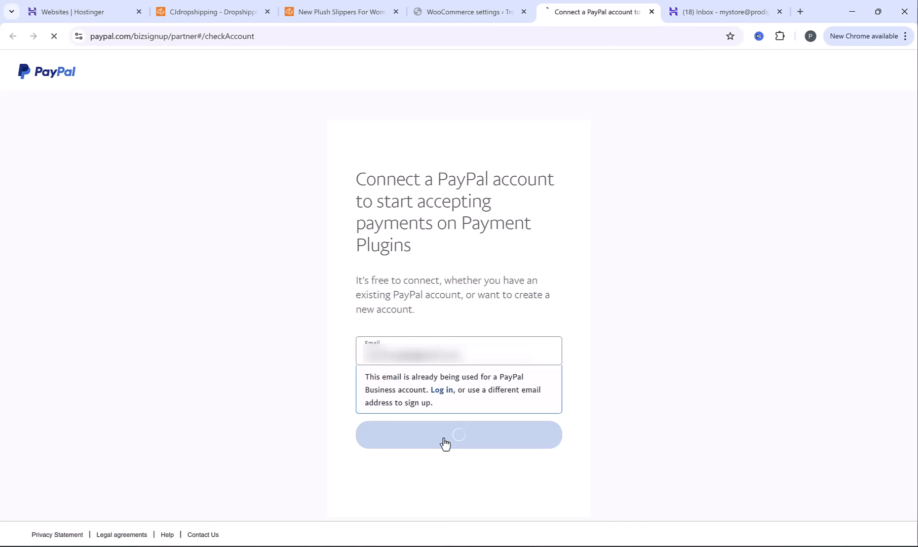
Log in to PayPal with the account password and return to Payment Plugins to complete the connection
left_click(395, 219)
left_click(419, 245)
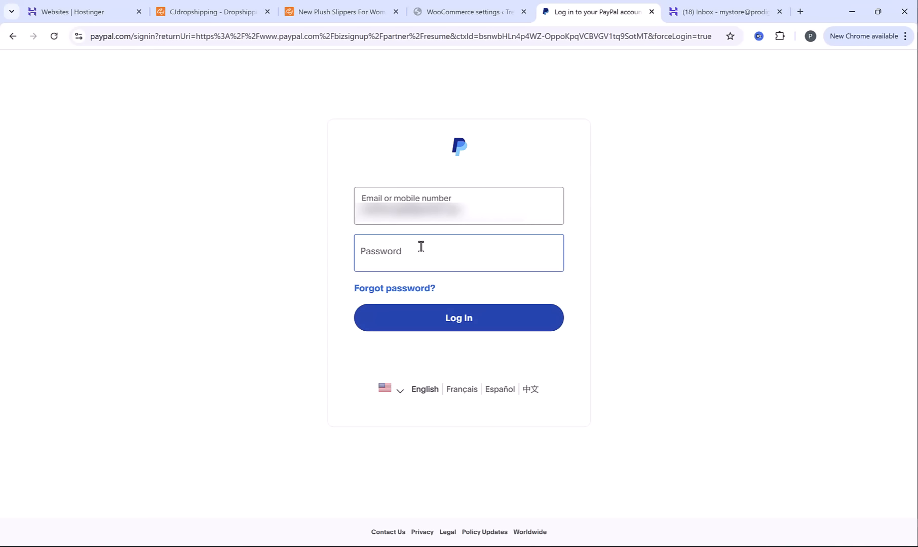
type("•••••••••••••••")
left_click(428, 321)
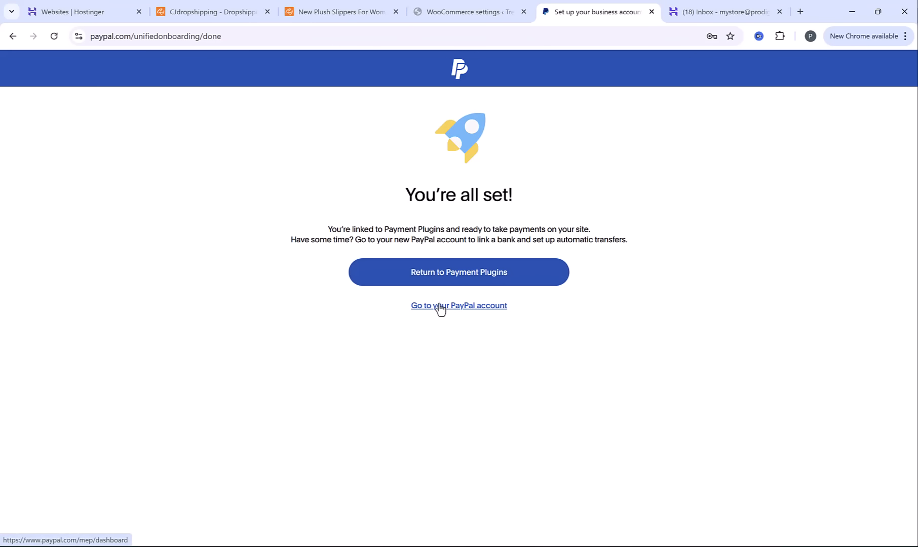
left_click(446, 277)
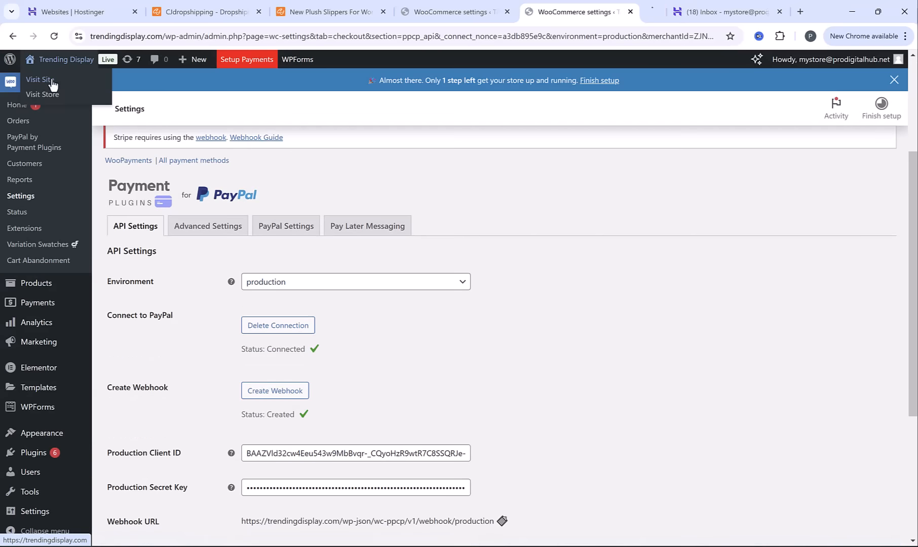
Open the storefront and go through the cart to the checkout page to check for the PayPal payment option
left_click(52, 82, "ctrl")
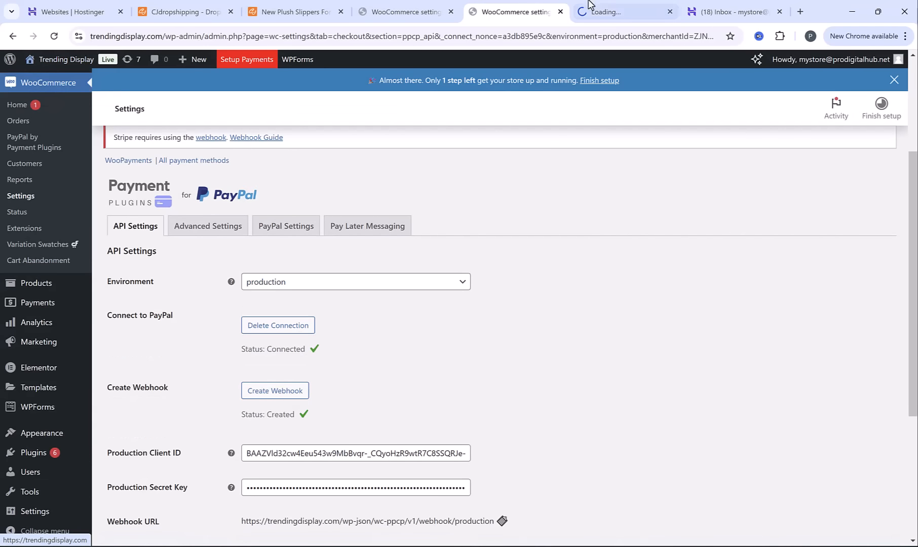
left_click(611, 4)
left_click(857, 97)
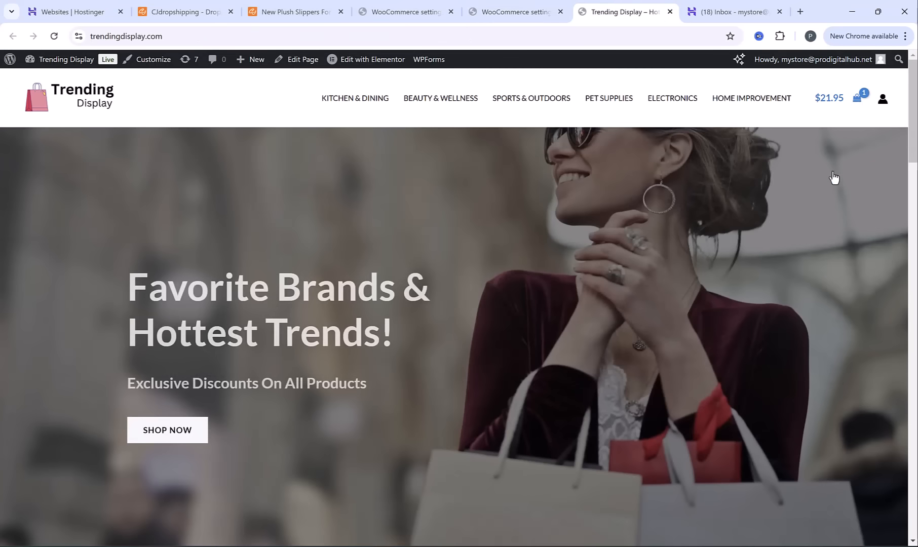
scroll(580, 337, "down", 2)
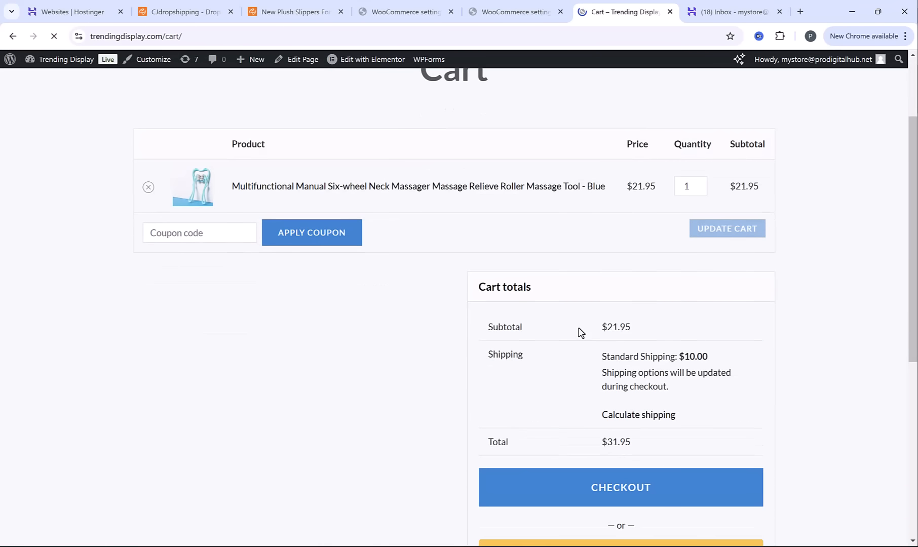
scroll(580, 332, "down", 3)
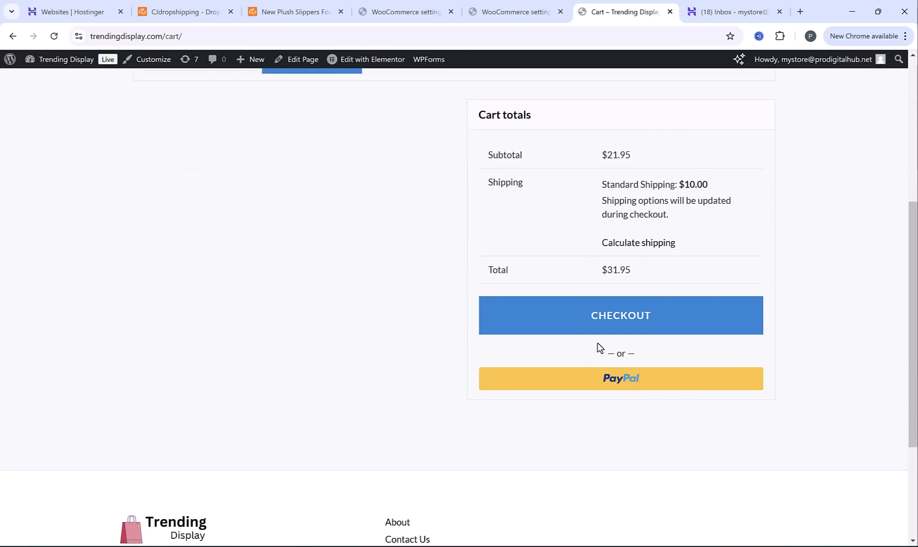
left_click(592, 323)
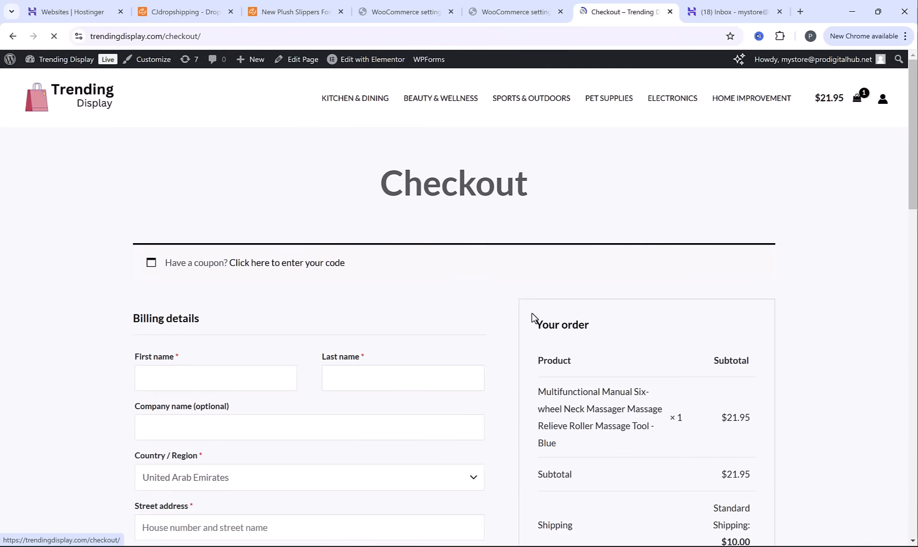
scroll(527, 309, "down", 2)
scroll(523, 298, "down", 4)
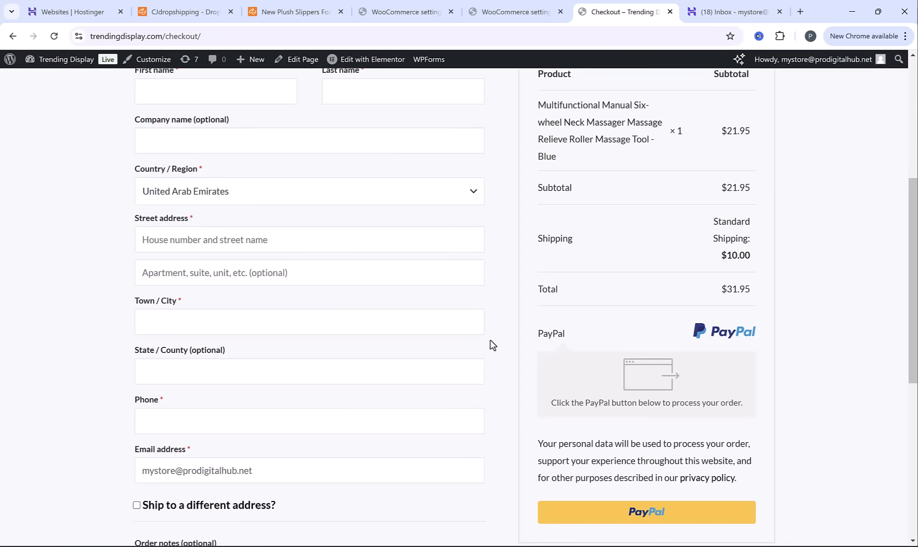
scroll(471, 355, "up", 2)
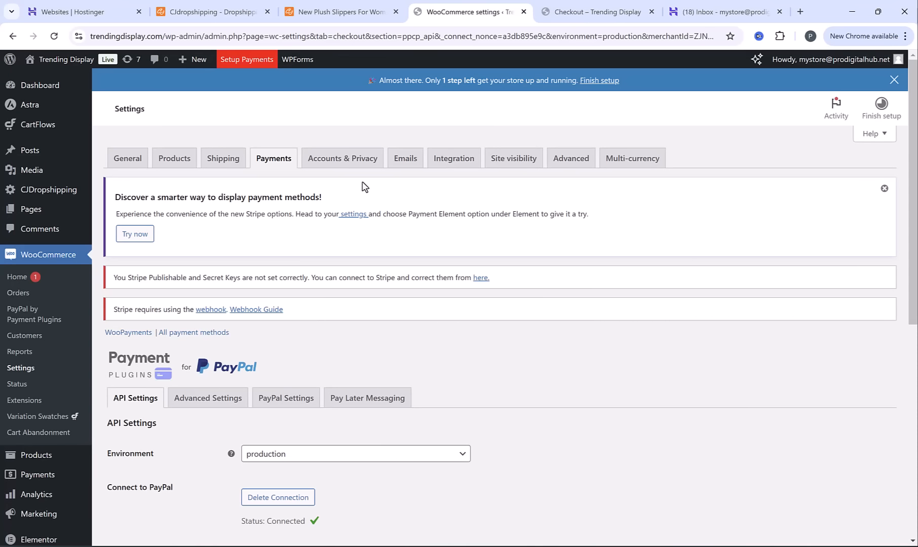
Set the "From" address in the WooCommerce email sender options to the store's support e-mail address and save the changes
left_click(407, 158)
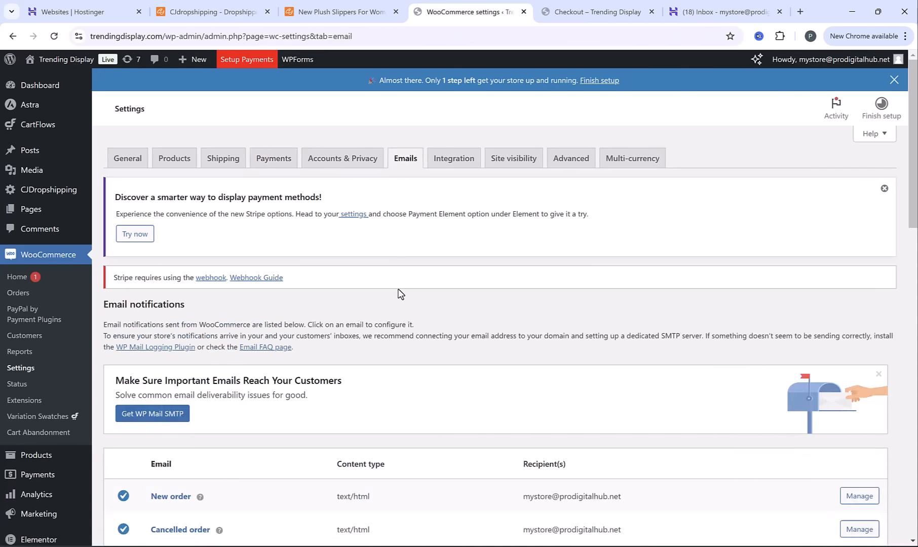
scroll(402, 293, "down", 12)
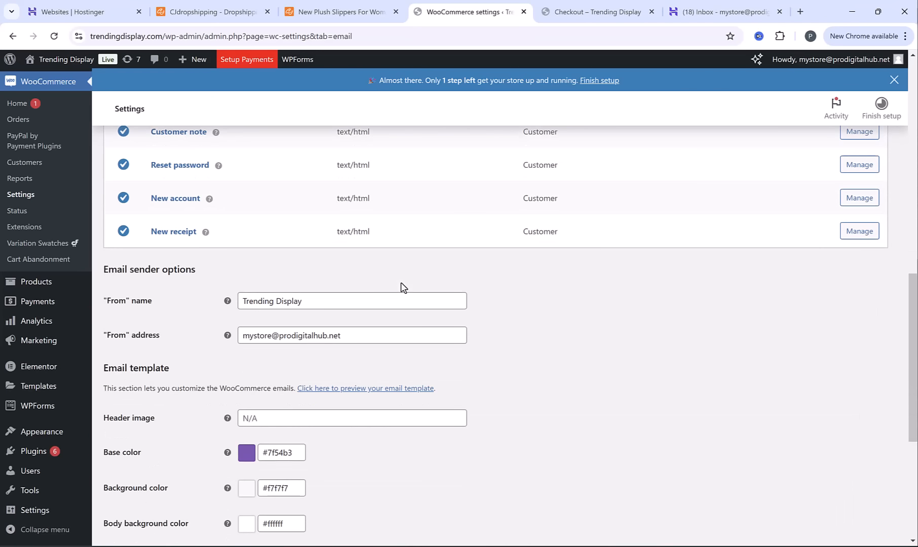
triple_click(351, 338)
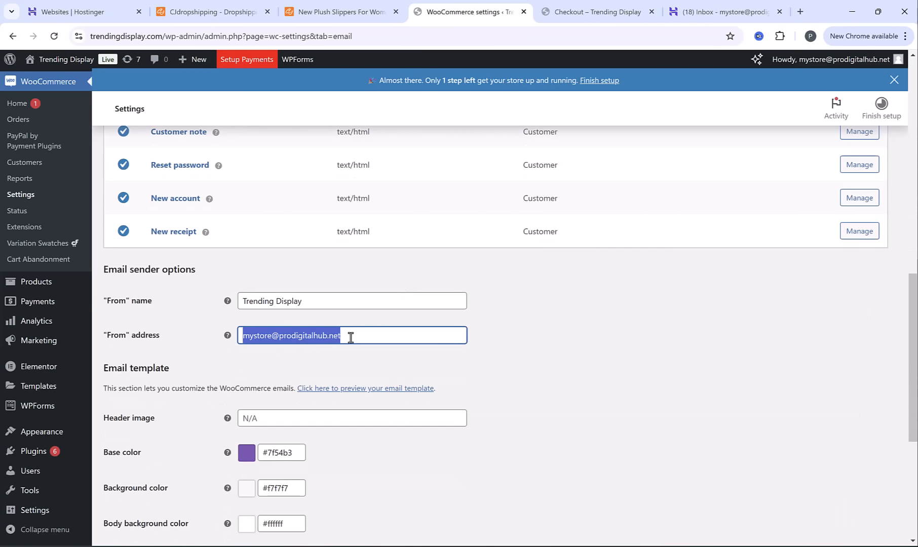
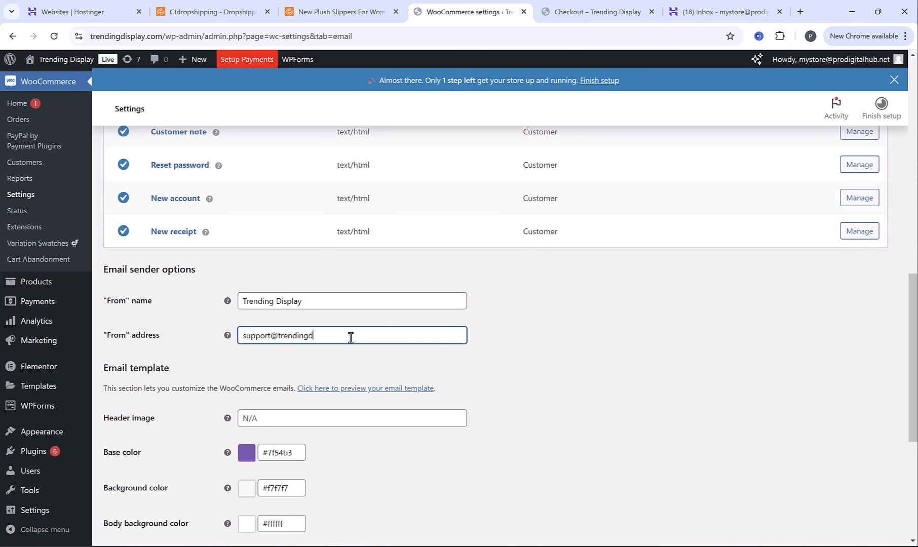
left_click(311, 272)
scroll(306, 268, "down", 1)
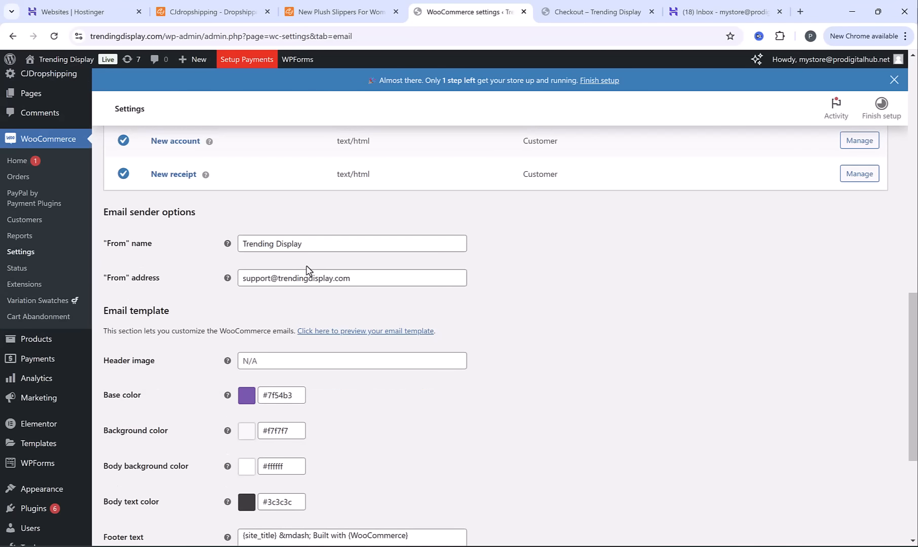
scroll(311, 272, "down", 4)
left_click(141, 488)
Copy the file URL of the Trending-Display-1.png logo from the Media Library
scroll(435, 301, "down", 7)
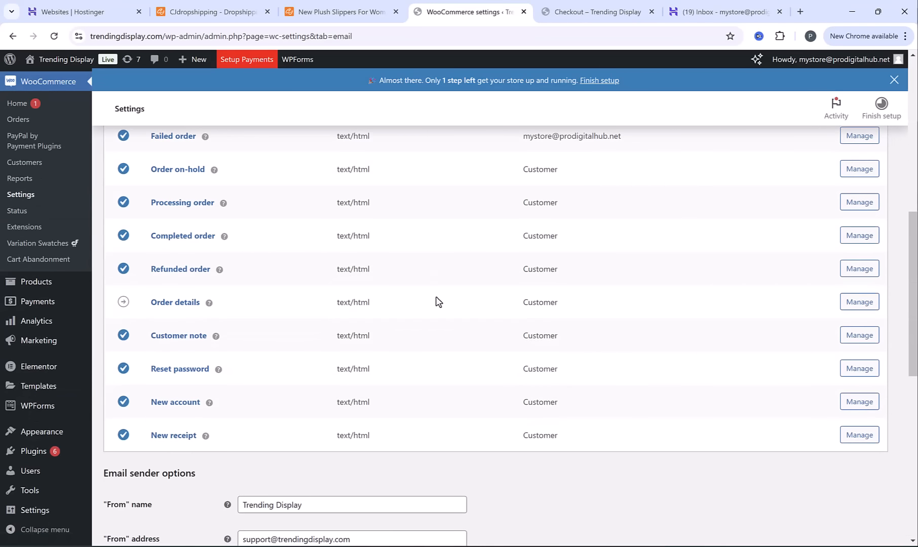
scroll(437, 301, "down", 2)
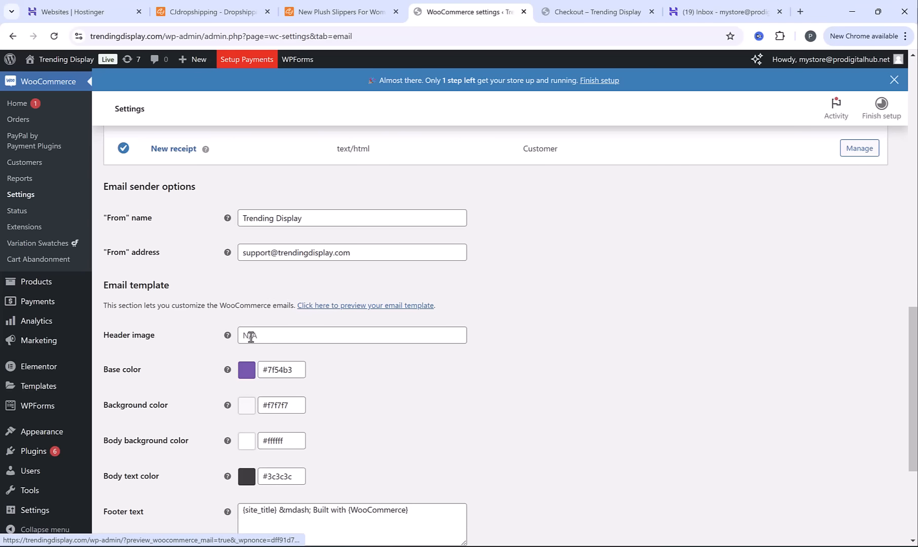
scroll(134, 249, "up", 3)
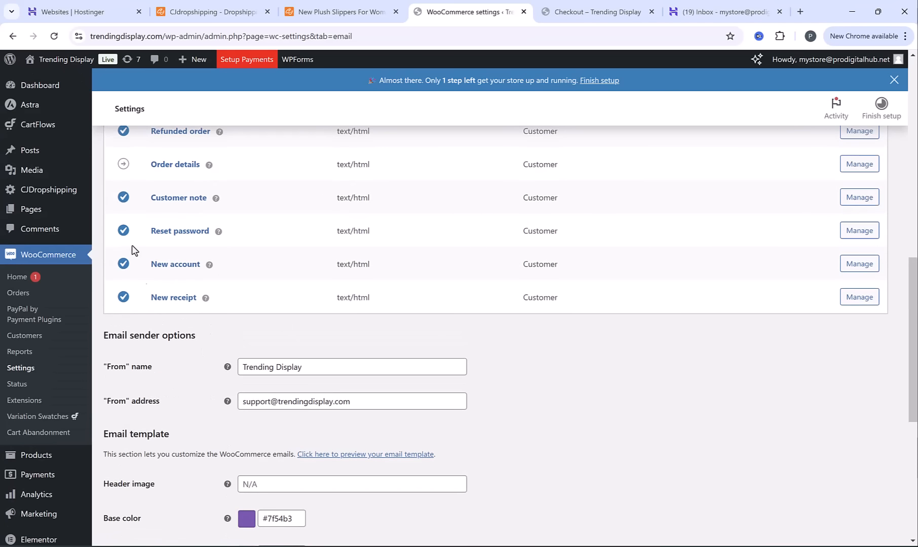
left_click(41, 172)
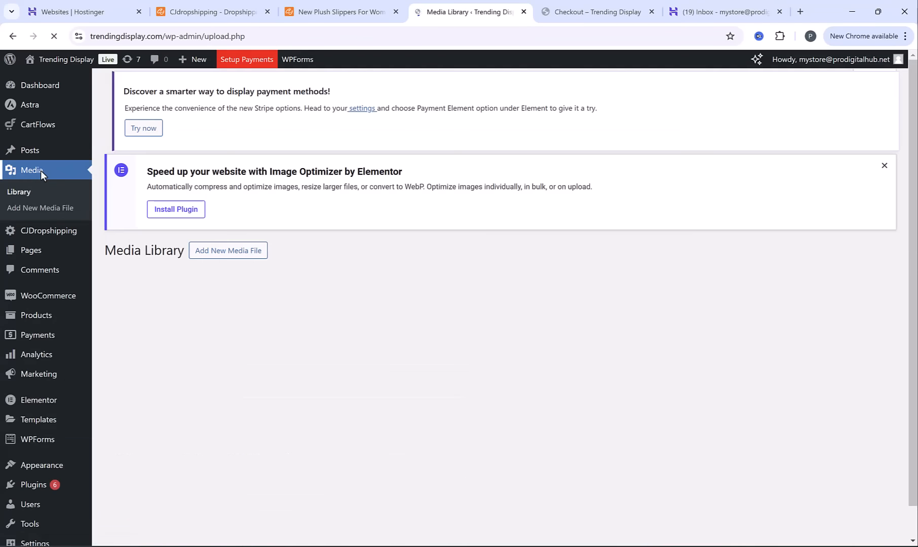
scroll(293, 210, "down", 2)
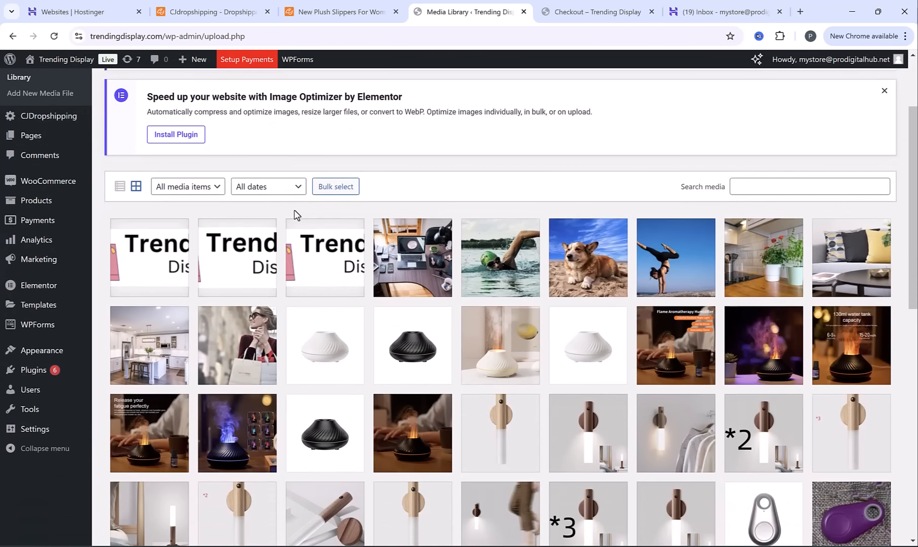
left_click(157, 253)
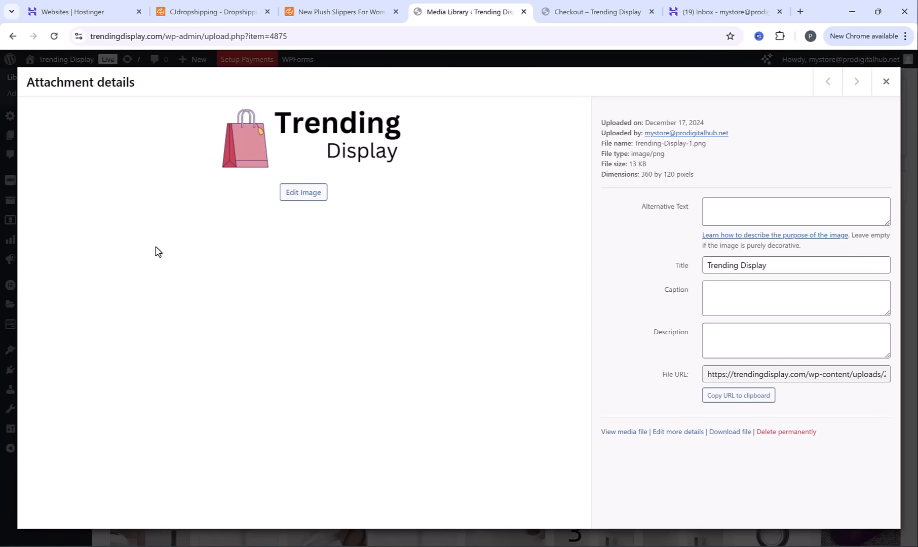
left_click(743, 401)
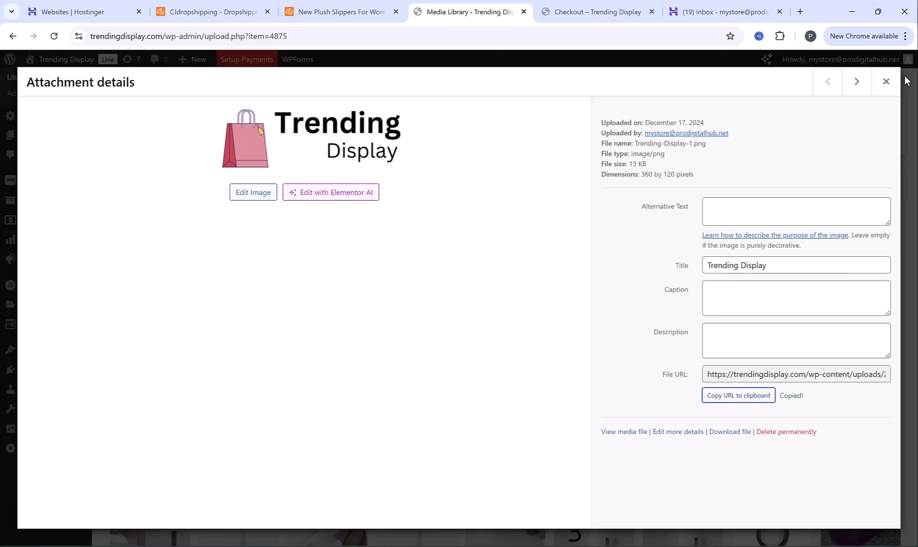
left_click(884, 82)
Paste the copied logo URL as the header image of the WooCommerce email template
mouse_move(58, 179)
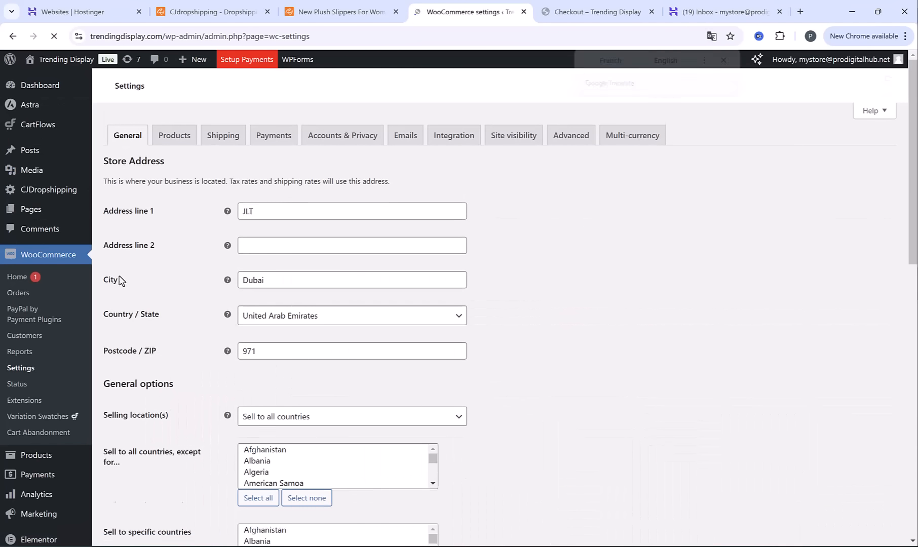
left_click(411, 144)
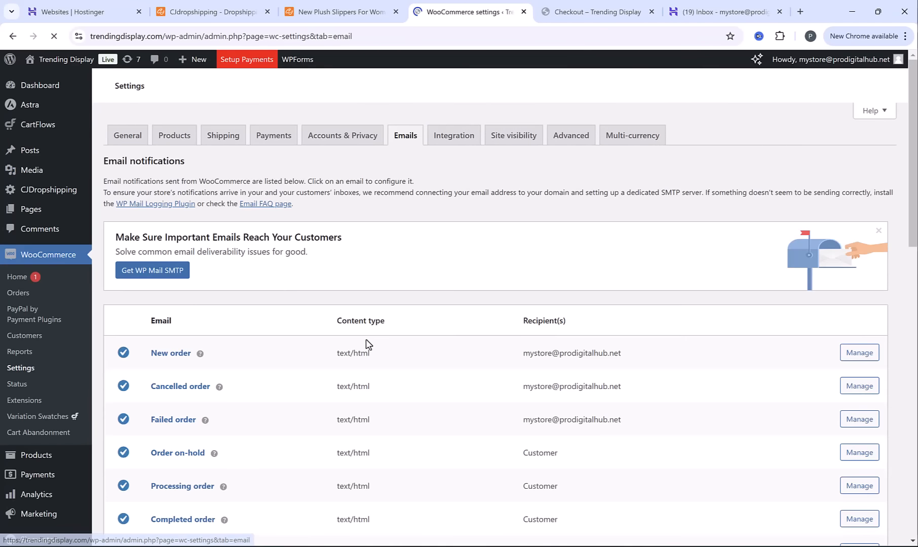
scroll(363, 340, "down", 6)
scroll(363, 339, "down", 5)
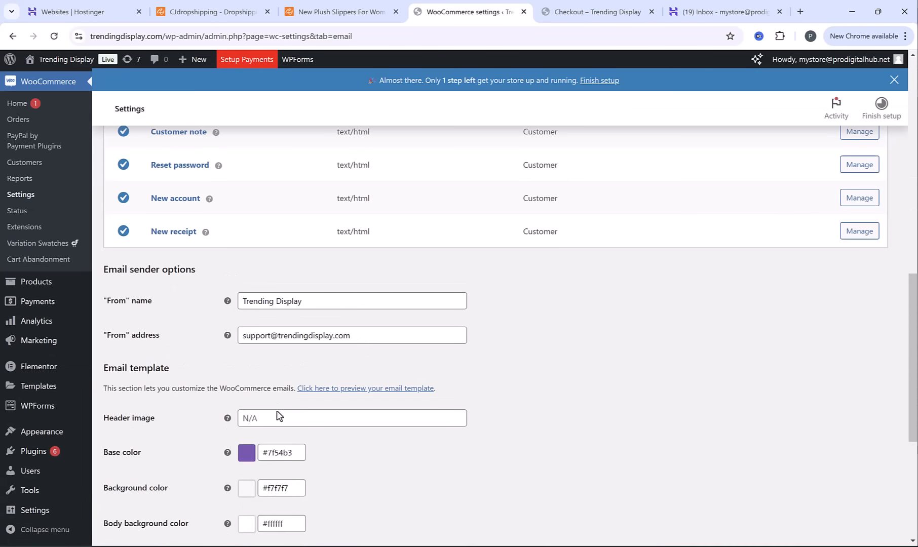
left_click(268, 418)
key("ctrl+v")
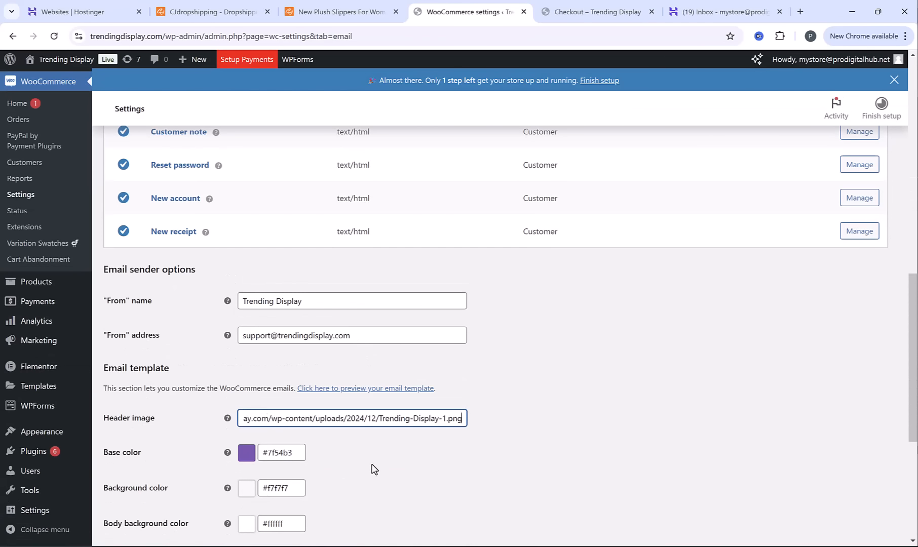
Save the changes made to the WooCommerce email template settings
scroll(344, 454, "down", 5)
left_click(140, 532)
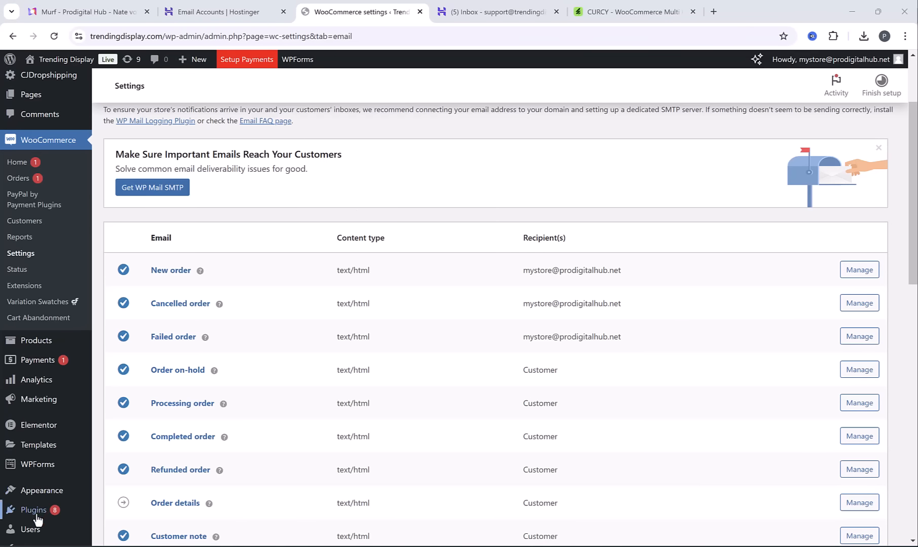
Find the CURCY – Multi Currency for WooCommerce plugin by searching "multi currency", then install and activate it
mouse_move(38, 516)
left_click(145, 499)
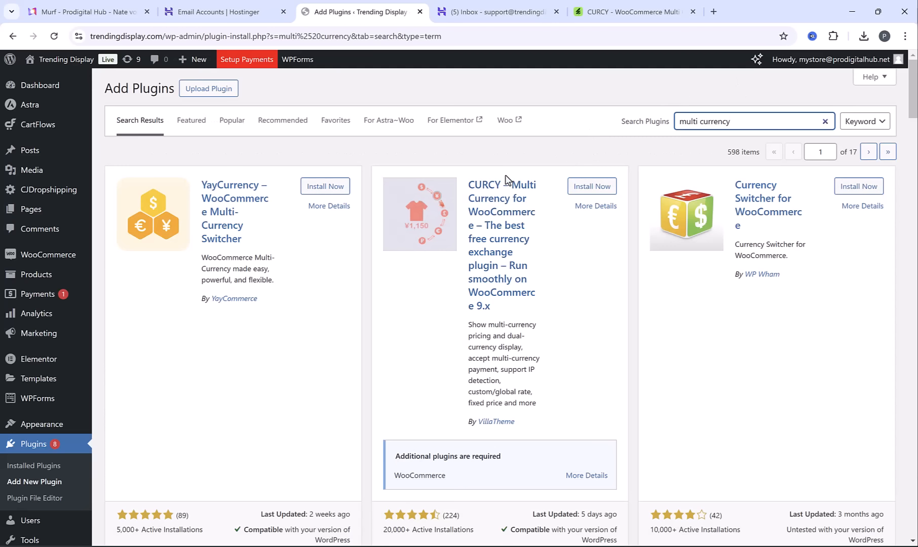
left_click(588, 189)
left_click(599, 187)
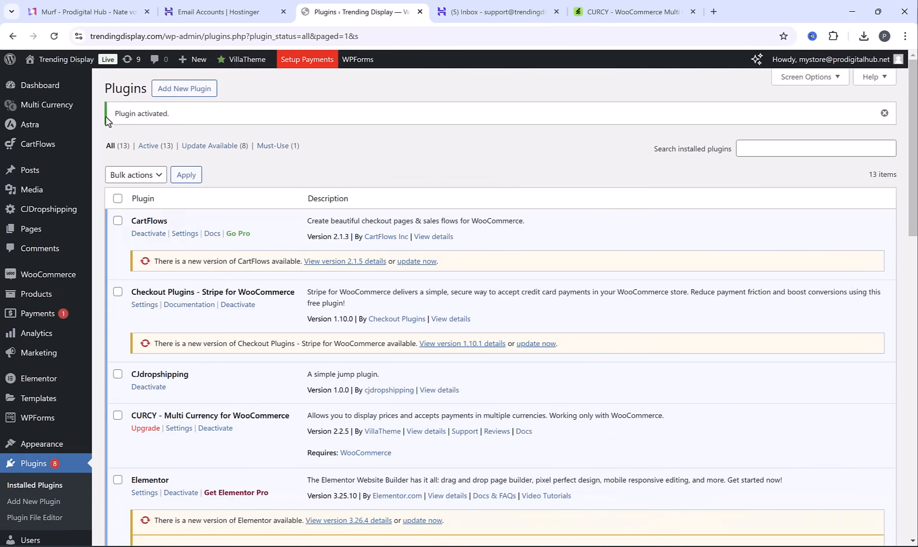
Enable the multi-currency feature in the general settings and review the currency limit note under Currency Options
mouse_move(40, 110)
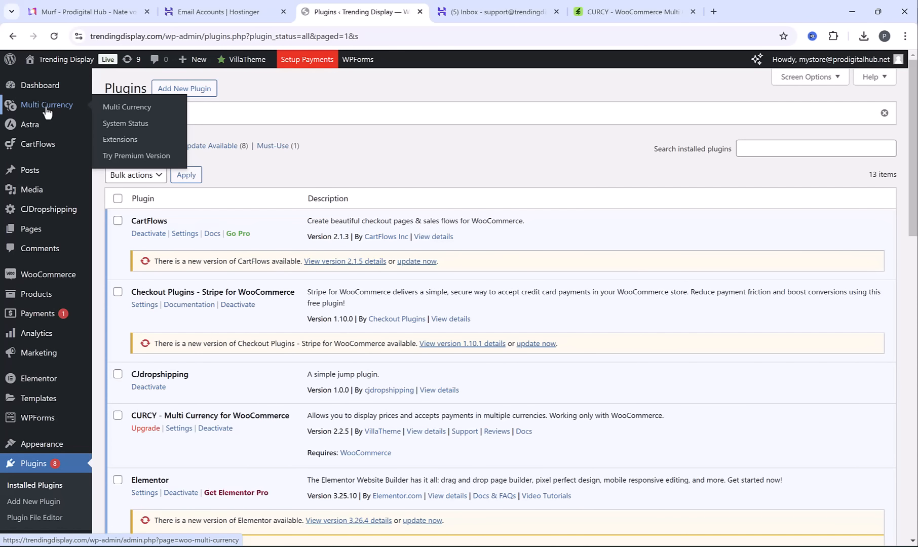
left_click(46, 111)
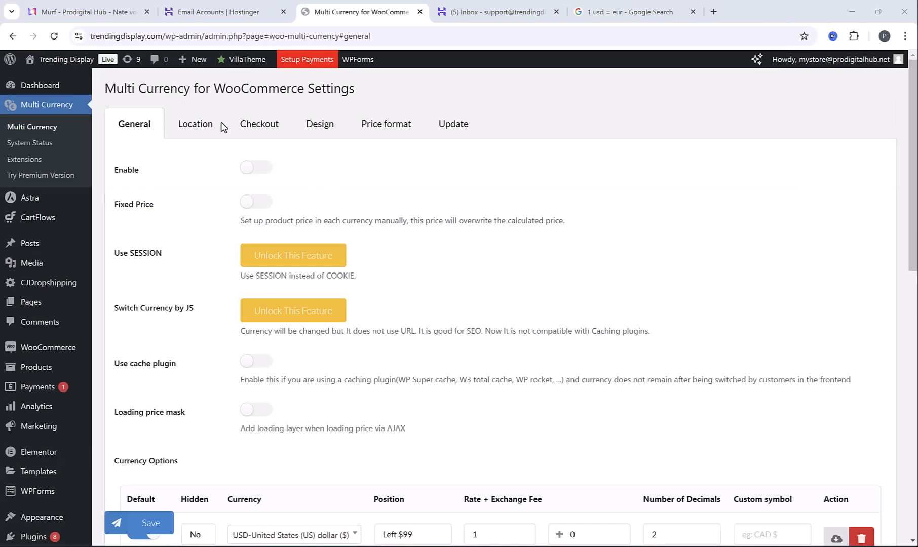
left_click(253, 170)
scroll(219, 266, "down", 3)
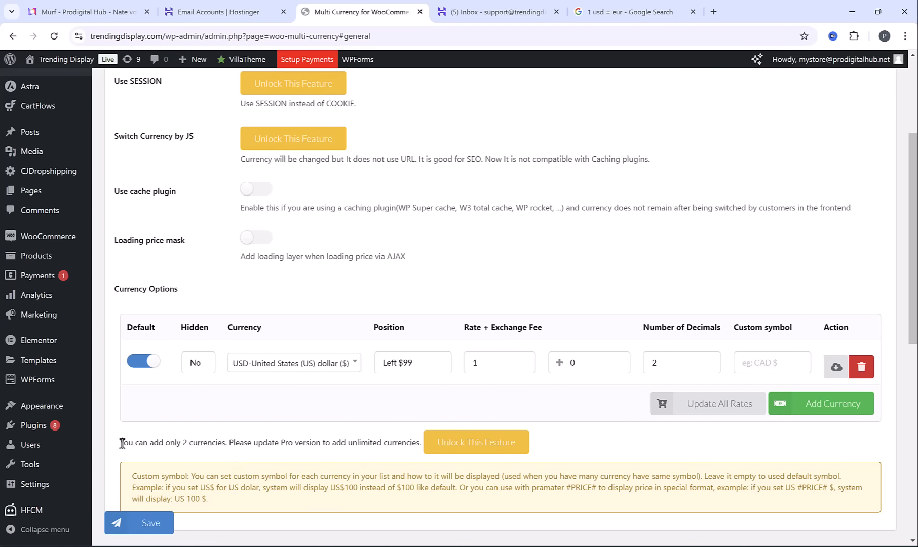
left_click_drag(119, 443, 228, 445)
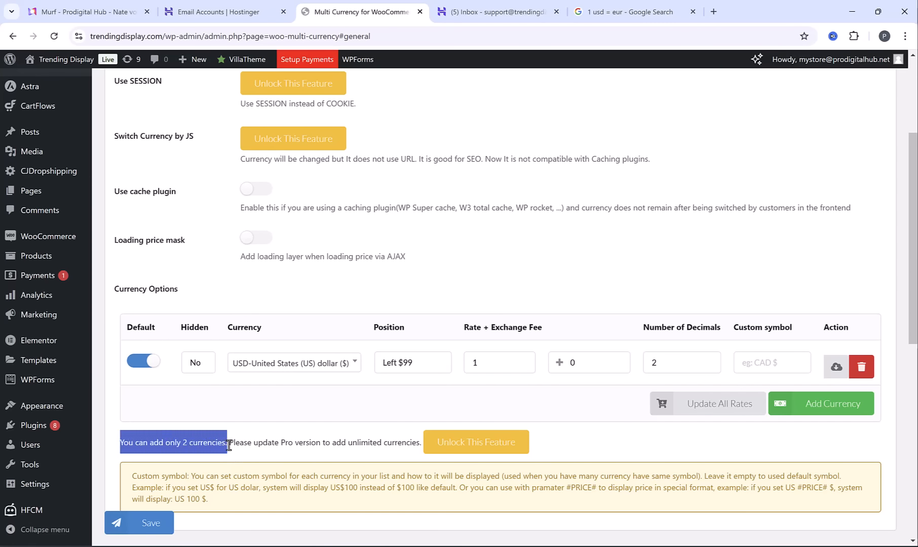
left_click(233, 446)
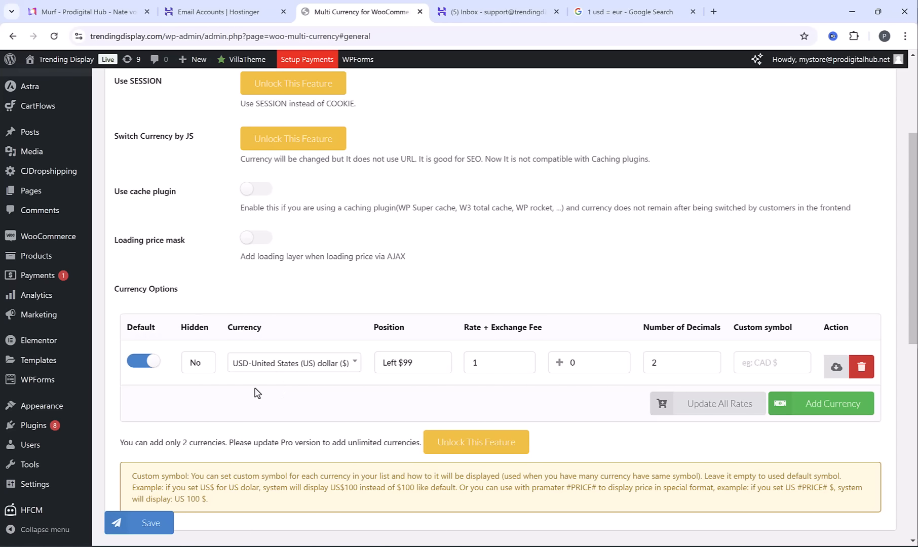
Add EUR-Euro (€) as a second currency and set its rate to 0.97, taken from the Google USD-to-EUR conversion
left_click(835, 407)
left_click(289, 411)
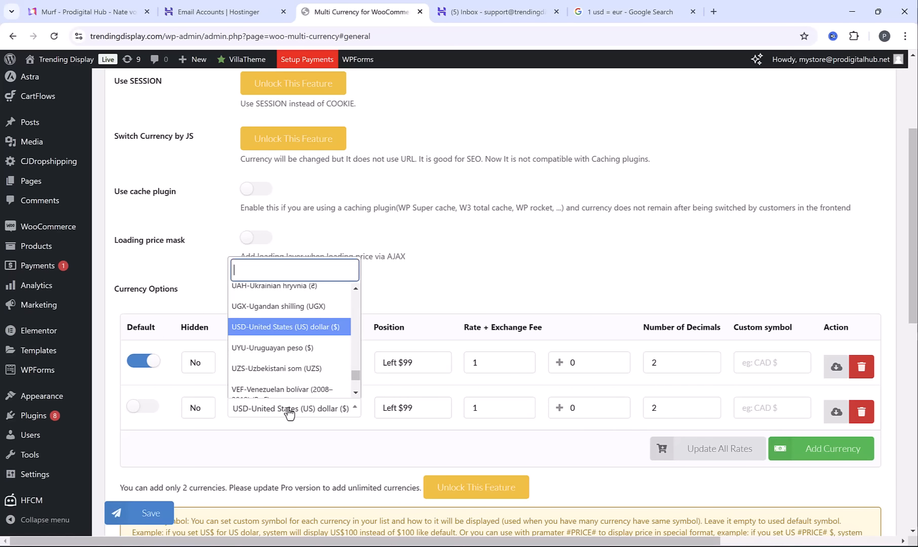
type("eur")
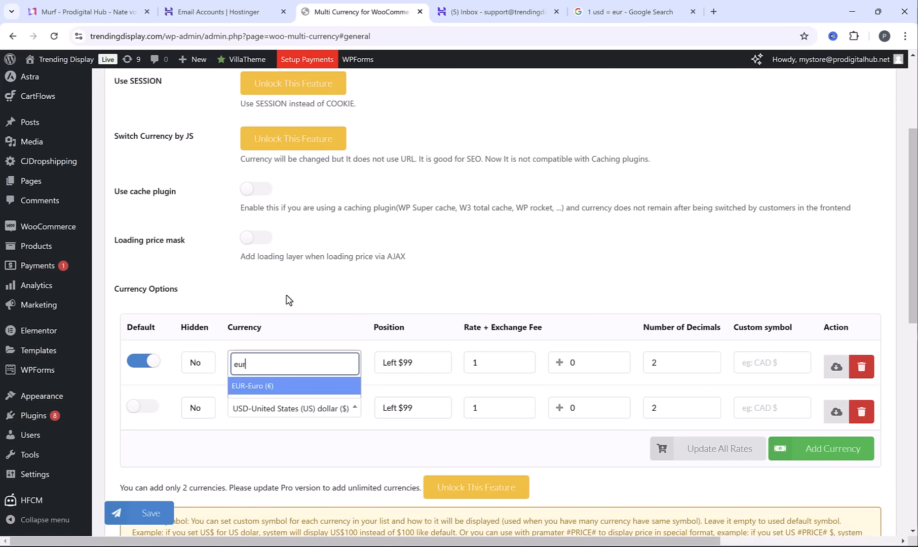
left_click(287, 392)
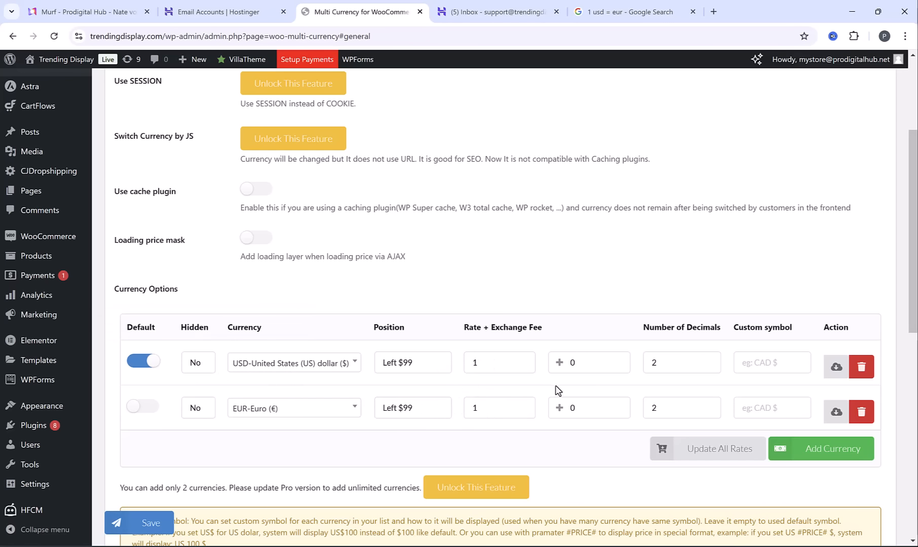
left_click(583, 6)
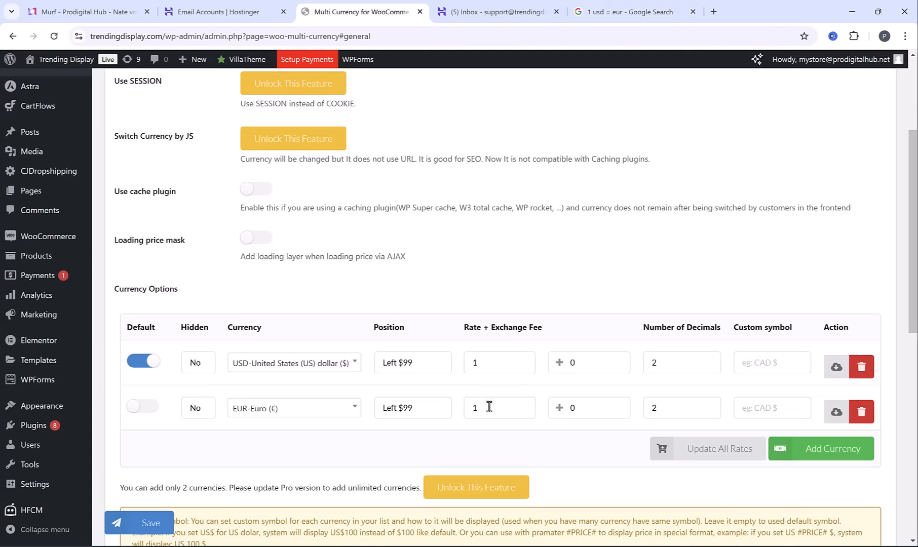
double_click(489, 409)
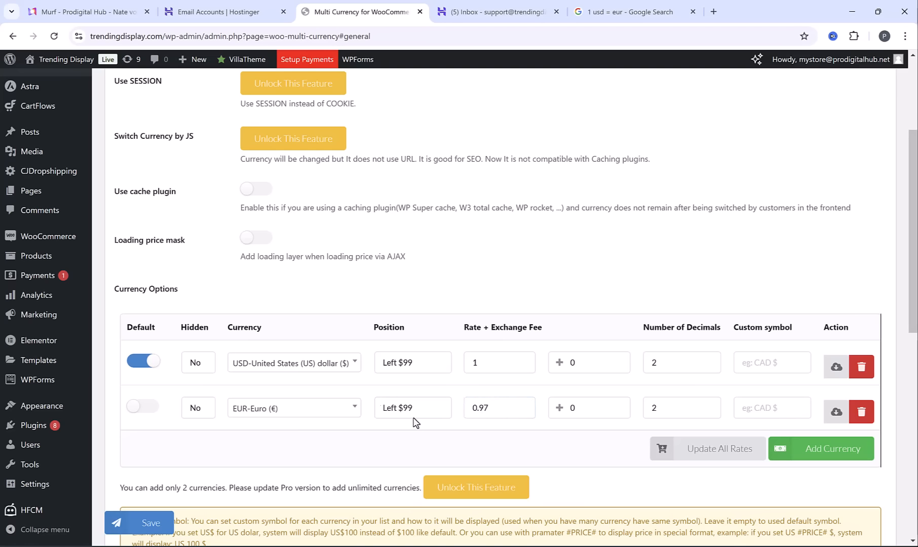
Switch the default currency to Euro and back to US dollar, and save the multi-currency settings
left_click(140, 407)
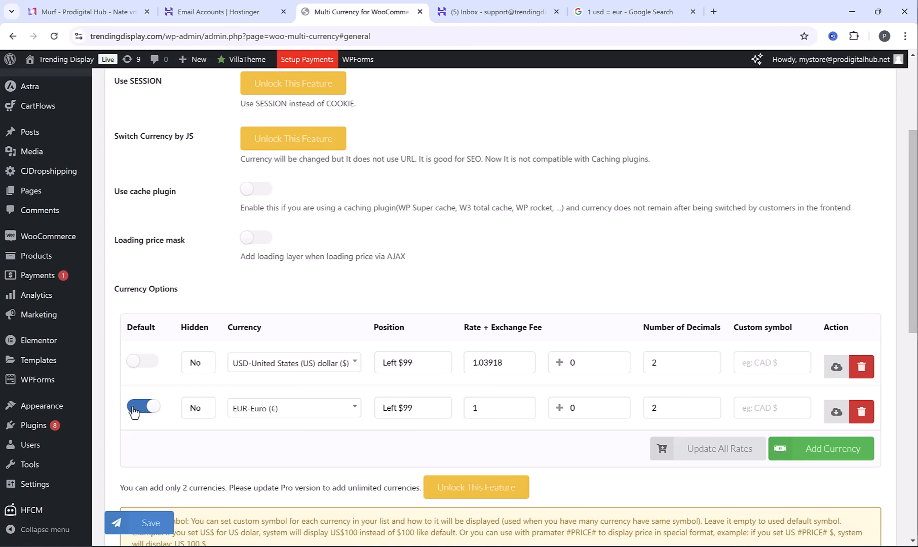
left_click(140, 363)
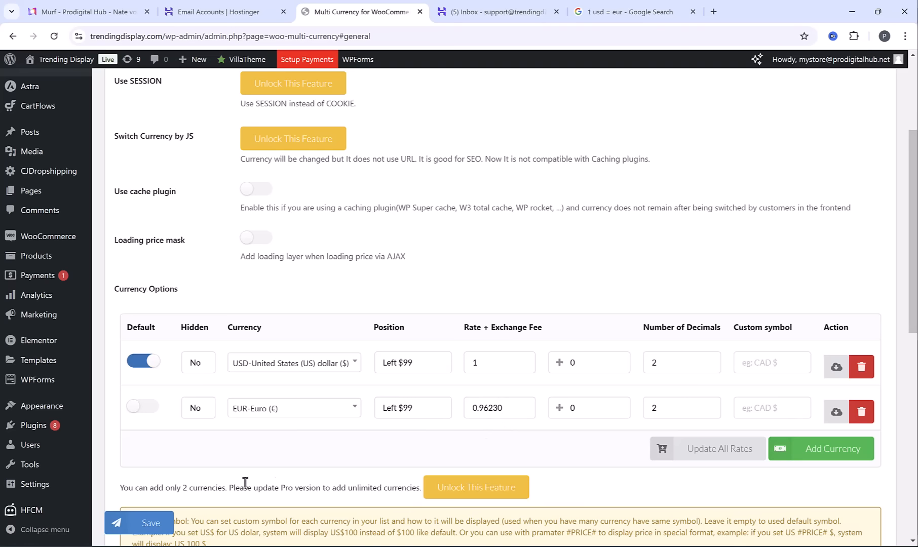
left_click(147, 527)
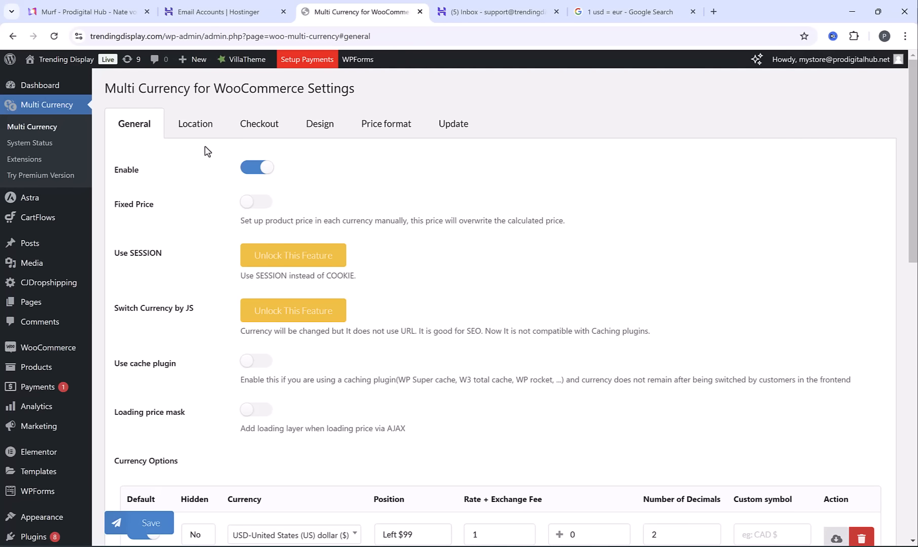
Set Auto Detect to "Auto select currency" in the multi-currency location settings
left_click(201, 130)
left_click(324, 174)
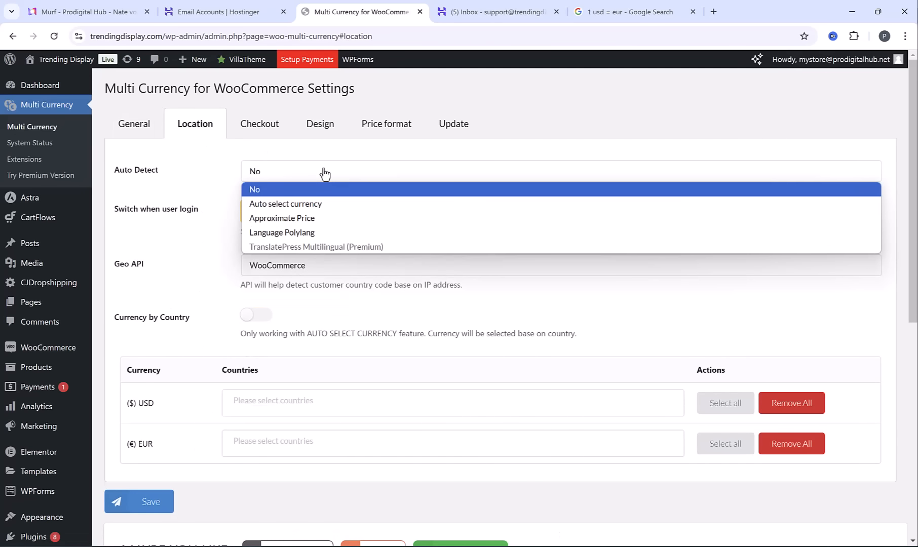
left_click(325, 204)
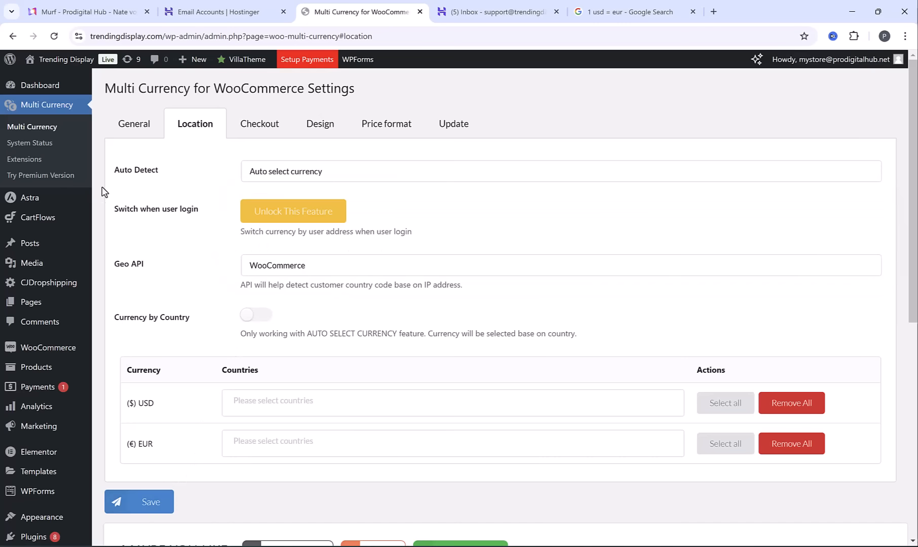
Open the storefront, switch its currency to Euro, and compare the featured product prices
mouse_move(61, 59)
left_click(55, 80)
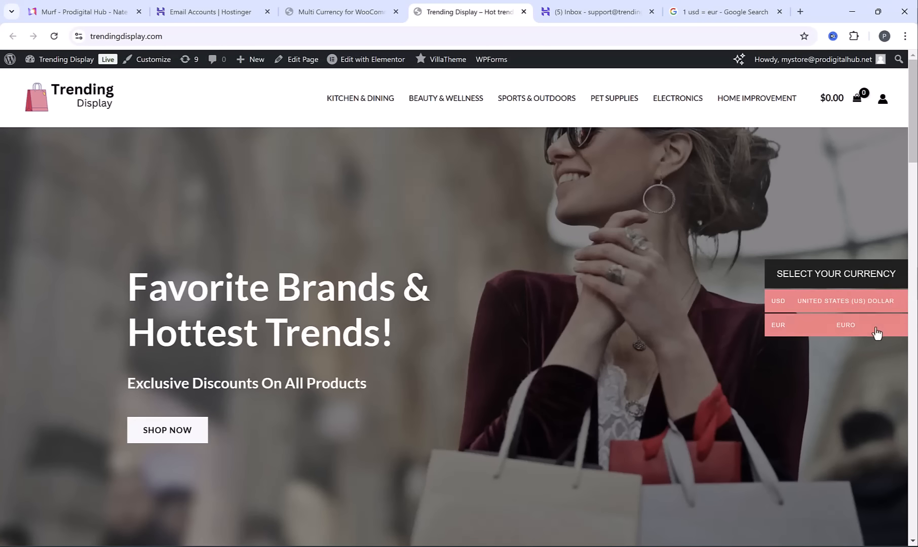
scroll(702, 410, "down", 15)
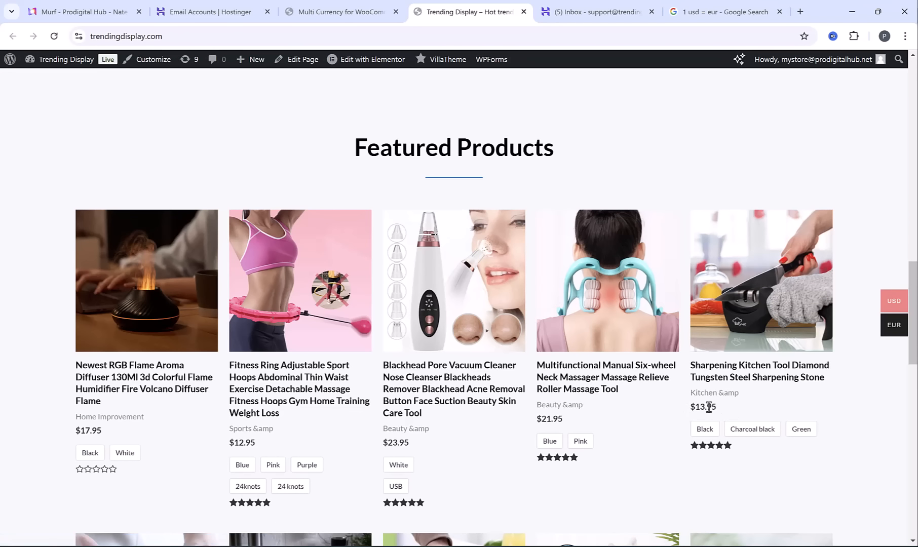
left_click(843, 327)
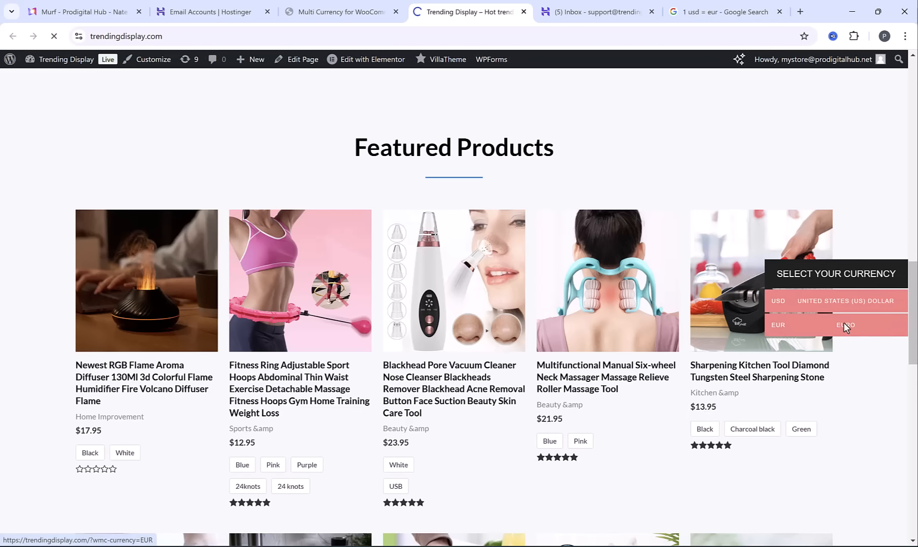
scroll(767, 398, "down", 12)
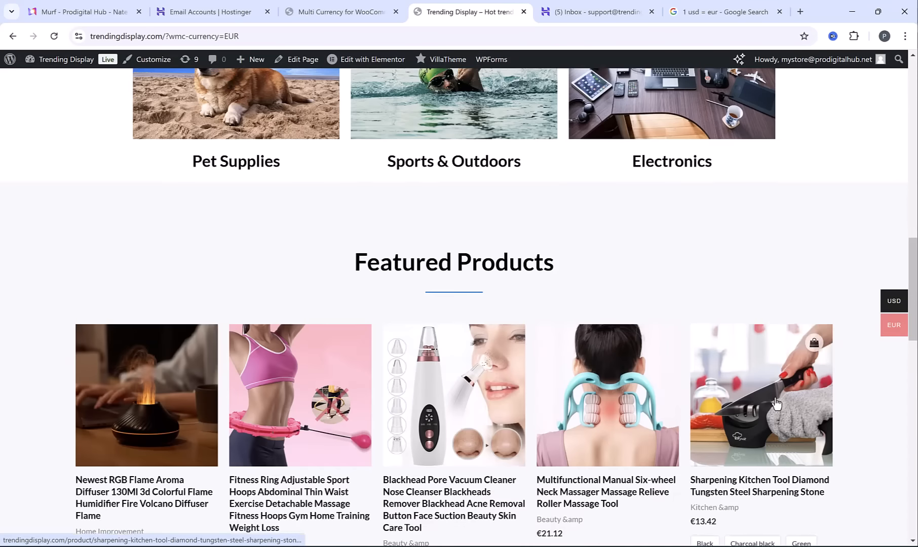
scroll(776, 404, "down", 5)
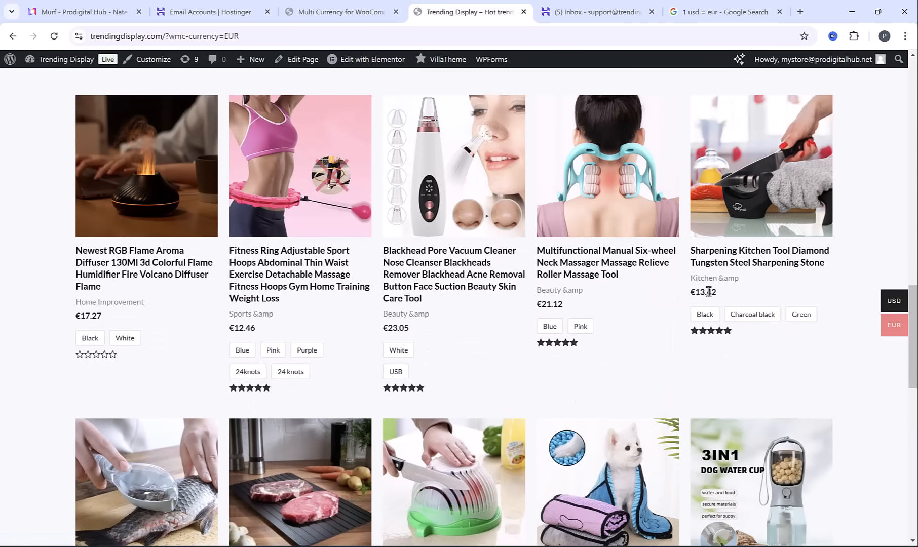
Open the Sharpening Kitchen Tool Diamond Tungsten Steel Sharpening Stone product page and check the shipping text beside its price
left_click(722, 280)
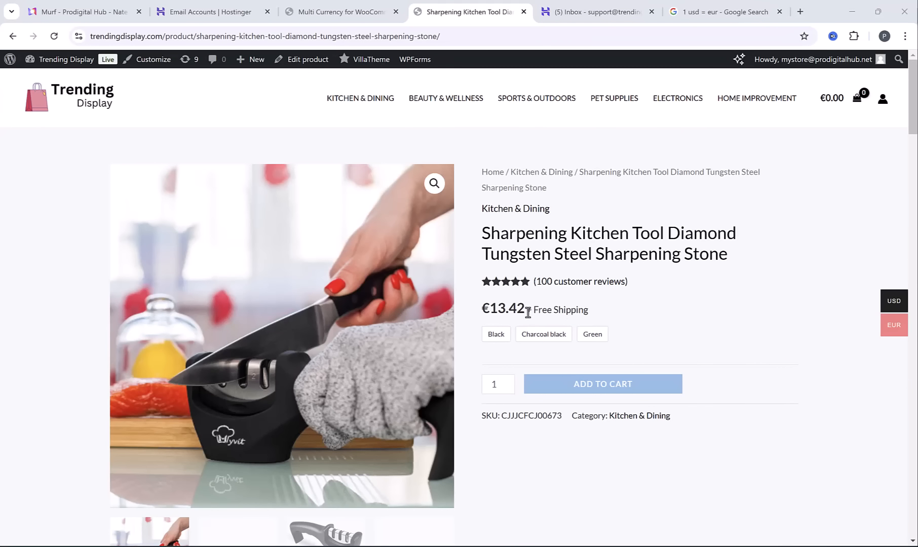
left_click_drag(528, 312, 627, 323)
left_click(624, 316)
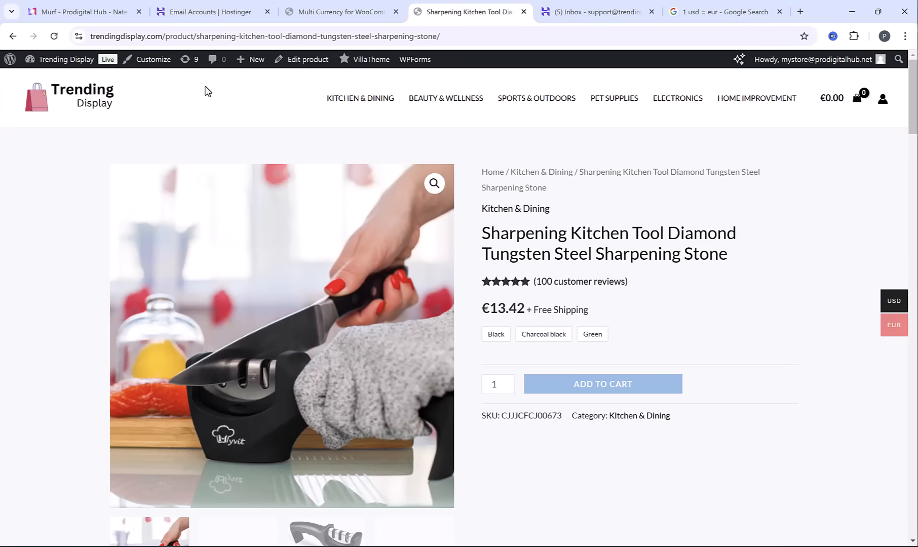
Clear the "+ Free Shipping" shipping text in the Customizer's WooCommerce Single Product options and publish the change
left_click(151, 60)
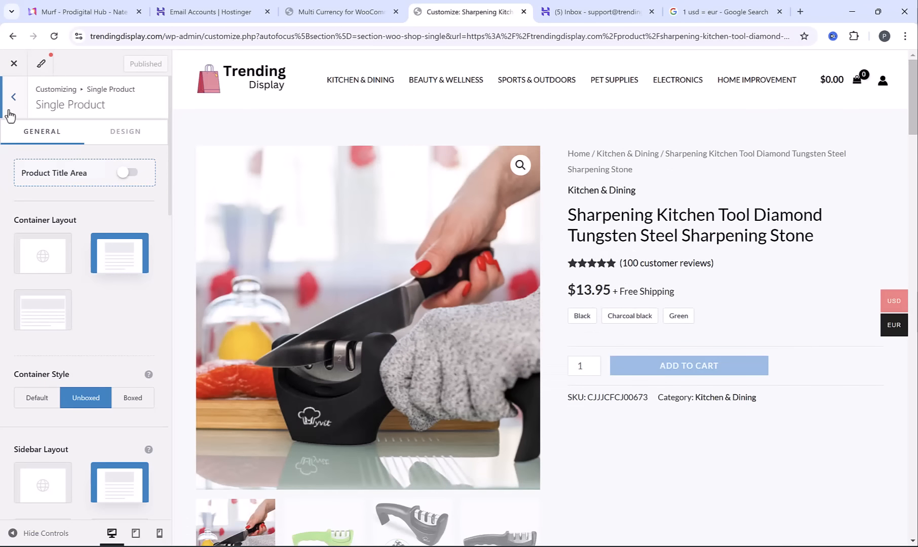
left_click(14, 97)
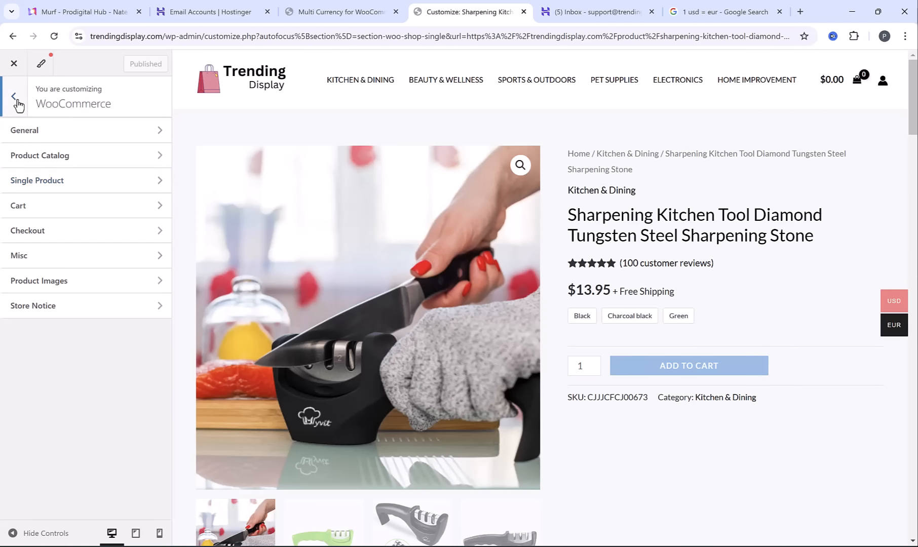
left_click(17, 101)
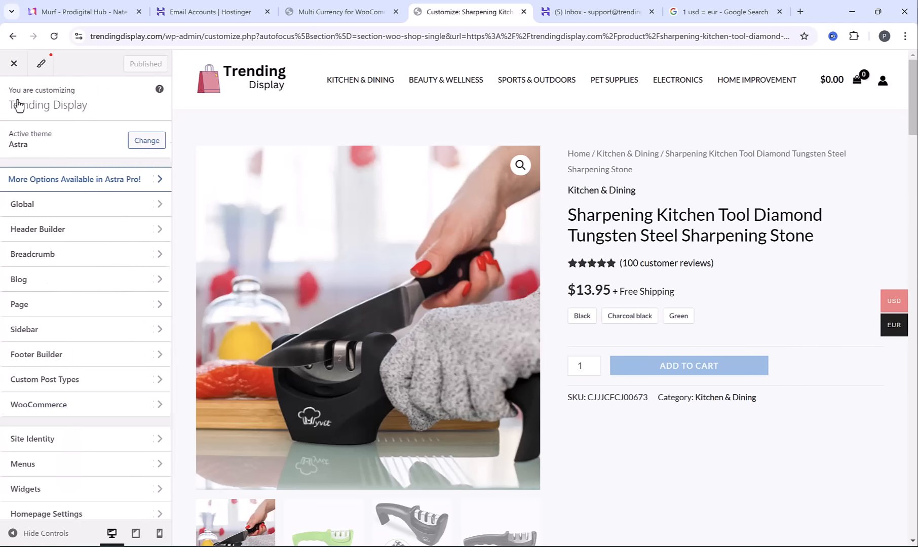
left_click(70, 404)
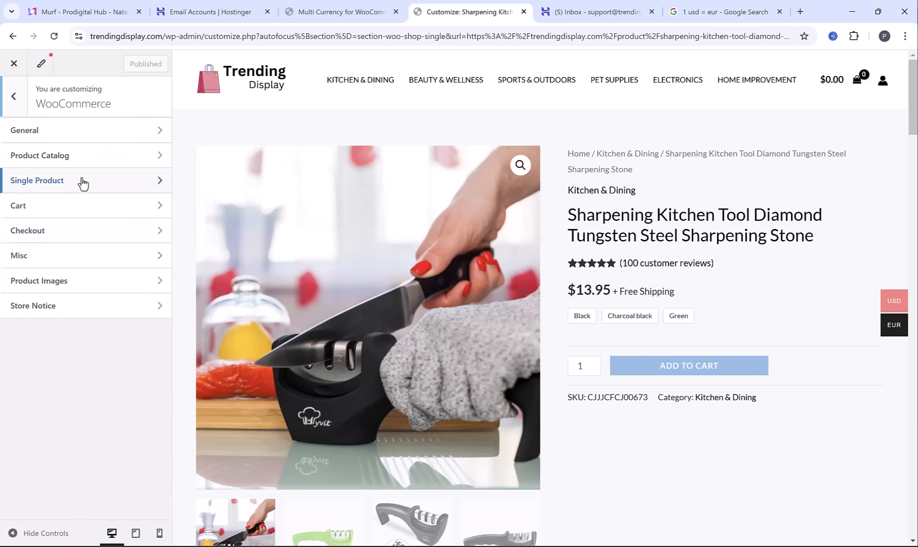
left_click(82, 182)
scroll(82, 184, "down", 6)
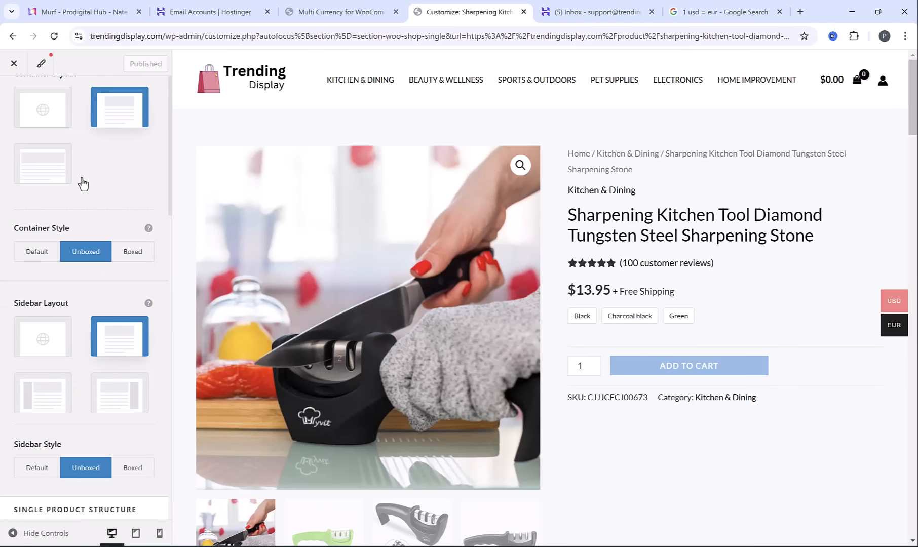
scroll(82, 178, "down", 7)
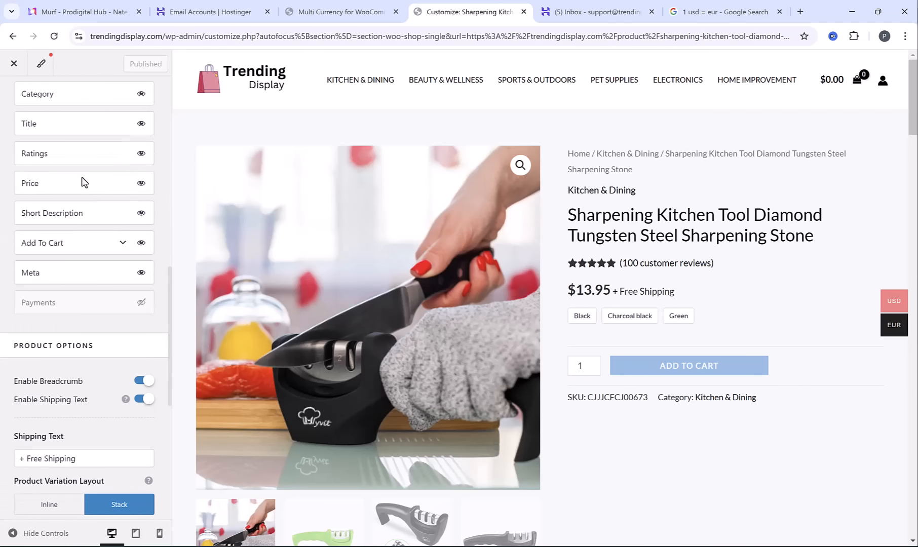
scroll(81, 177, "down", 4)
triple_click(65, 231)
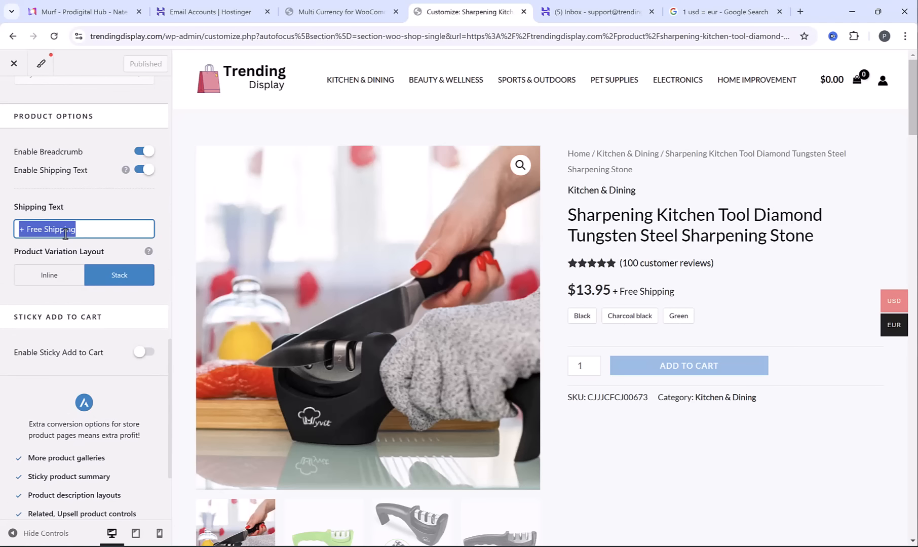
key("BackSpace")
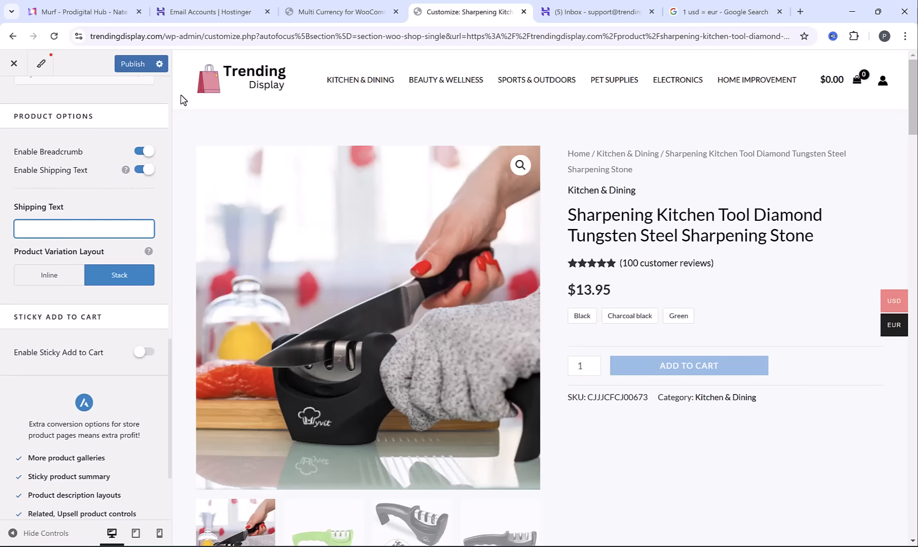
left_click(126, 66)
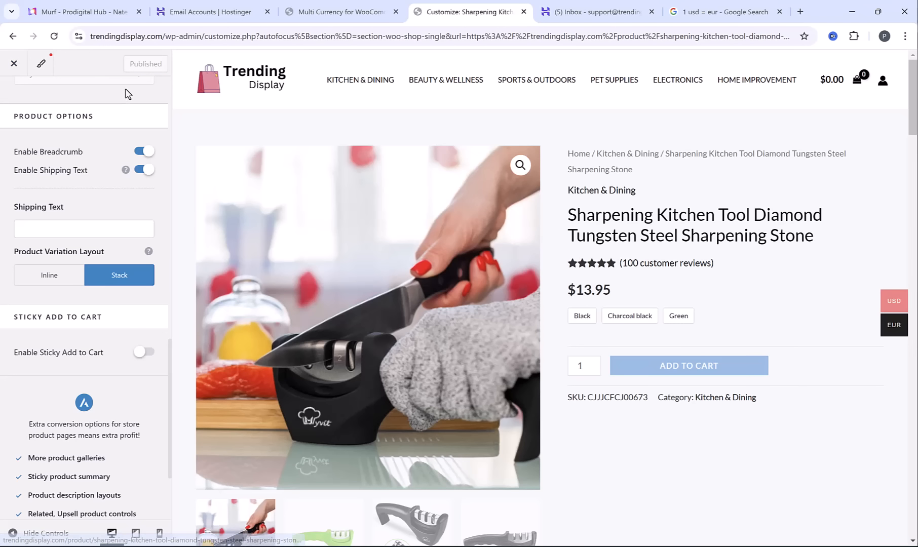
Close the Customizer and return to the store's homepage
left_click(13, 66)
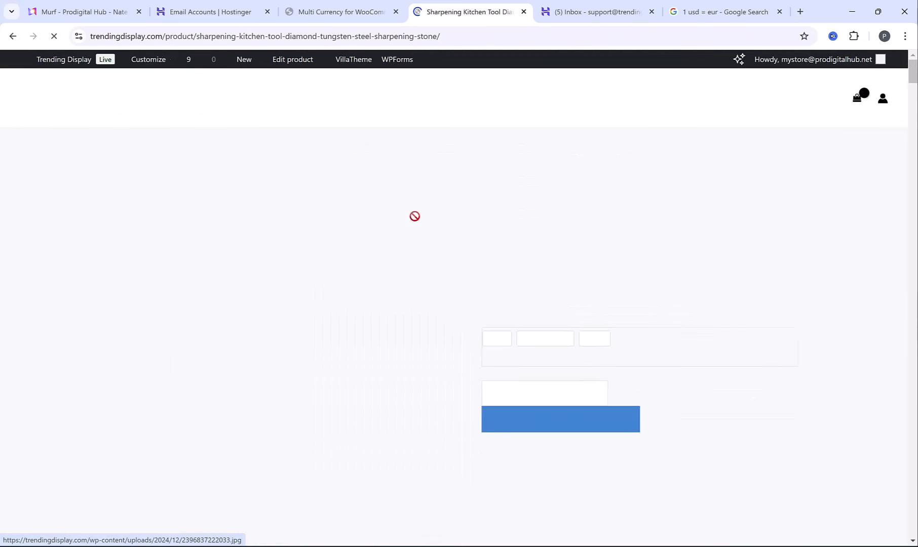
left_click(100, 98)
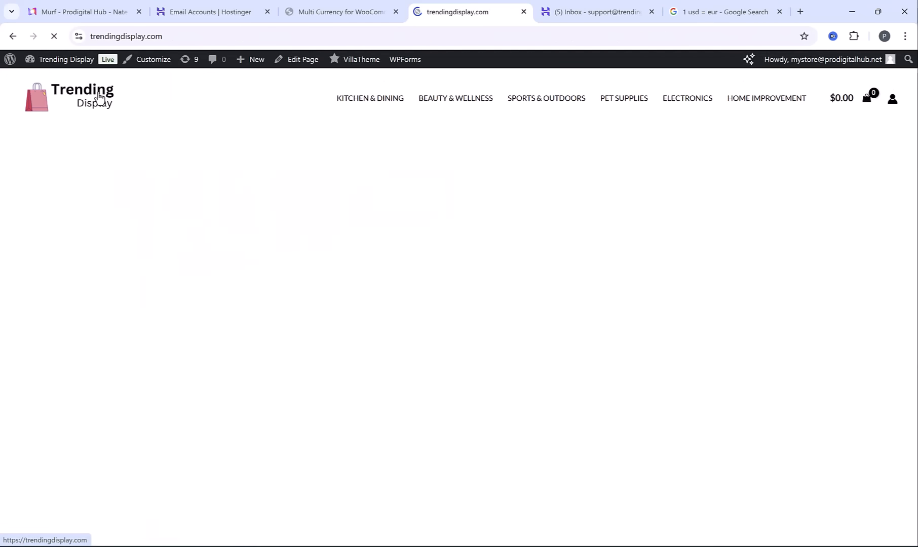
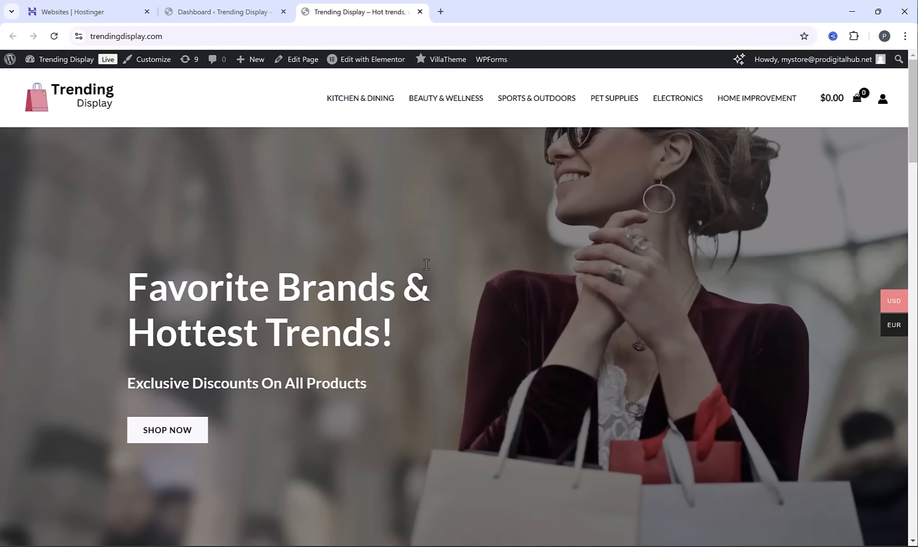
Open the home page in the Elementor editor with the mobile preview active
left_click(367, 59)
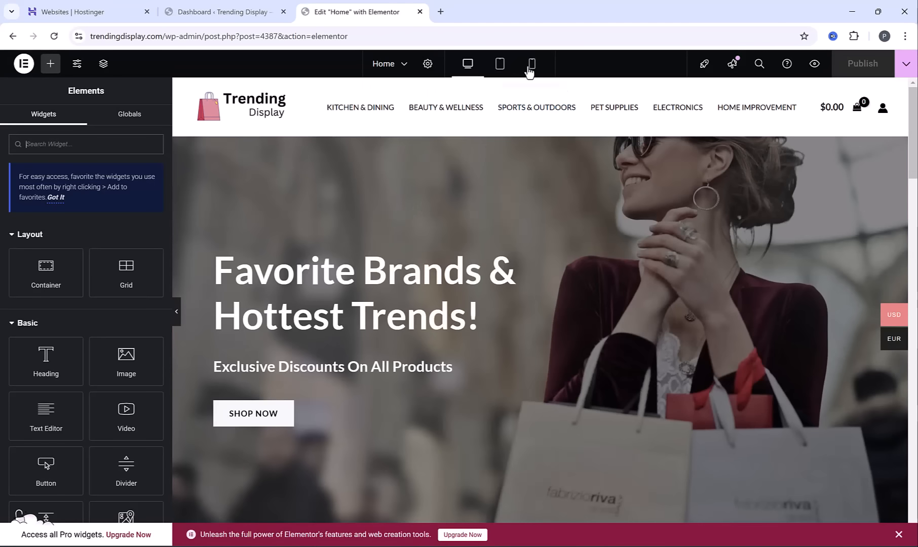
left_click(531, 64)
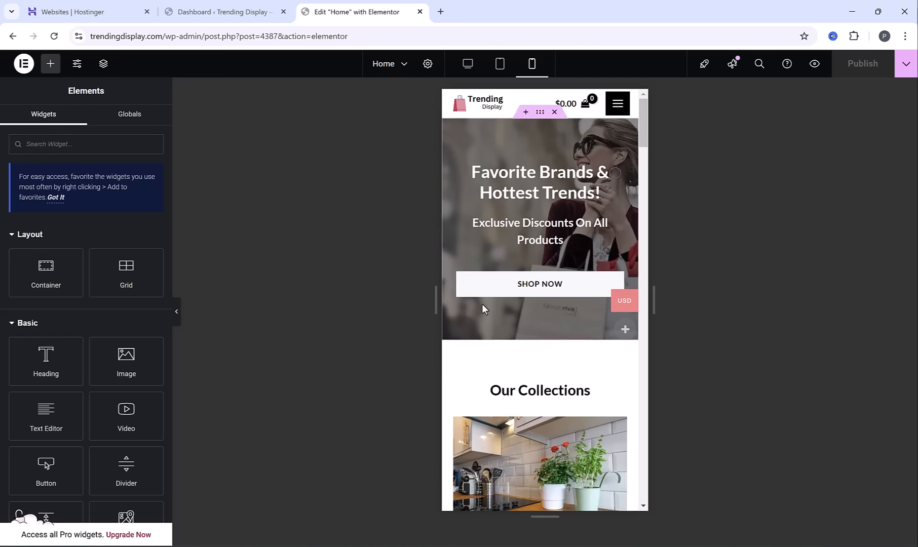
Examine the home page's mobile layout from the hero banner through the collections to the featured products
scroll(482, 303, "down", 4)
scroll(497, 304, "down", 6)
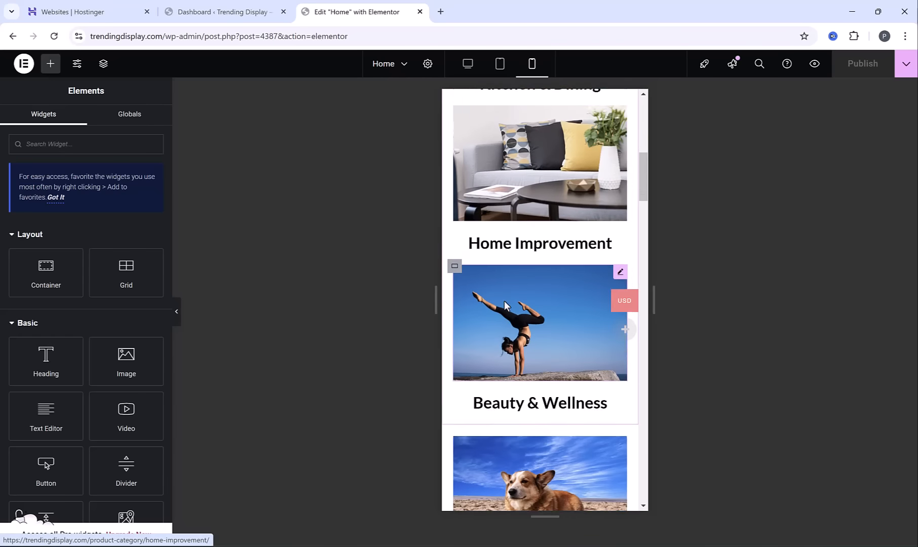
scroll(505, 304, "down", 10)
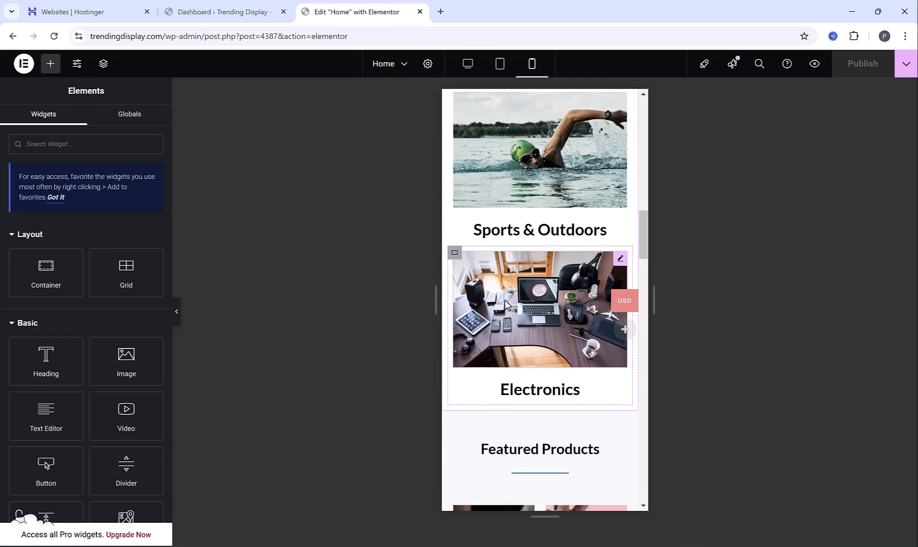
scroll(505, 304, "down", 6)
scroll(506, 307, "down", 5)
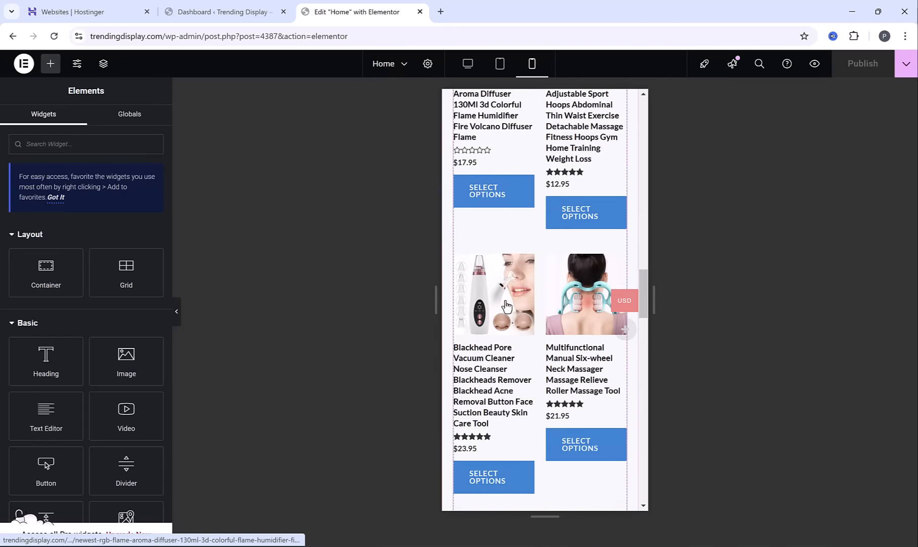
scroll(506, 304, "down", 10)
scroll(505, 304, "up", 9)
scroll(504, 304, "up", 20)
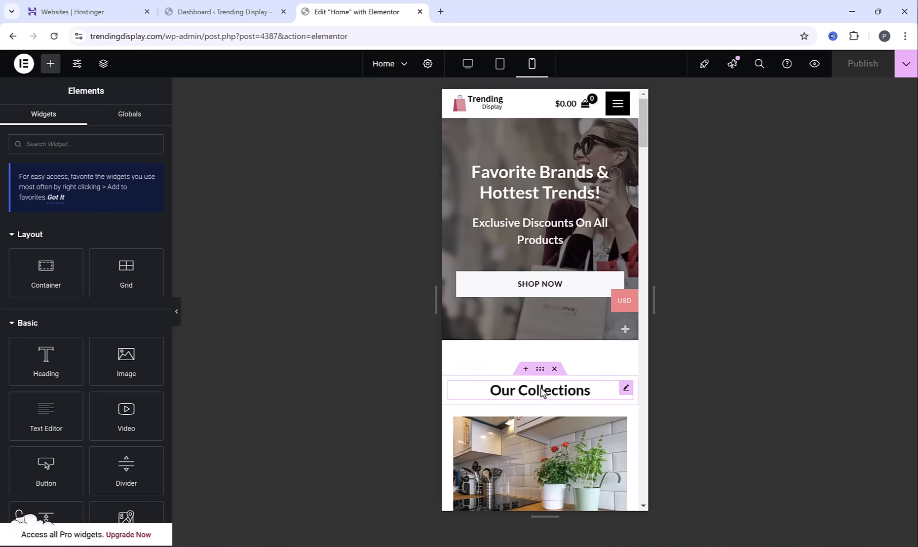
Set the "Our Collections" heading's mobile typography size to 29 px
left_click(626, 390)
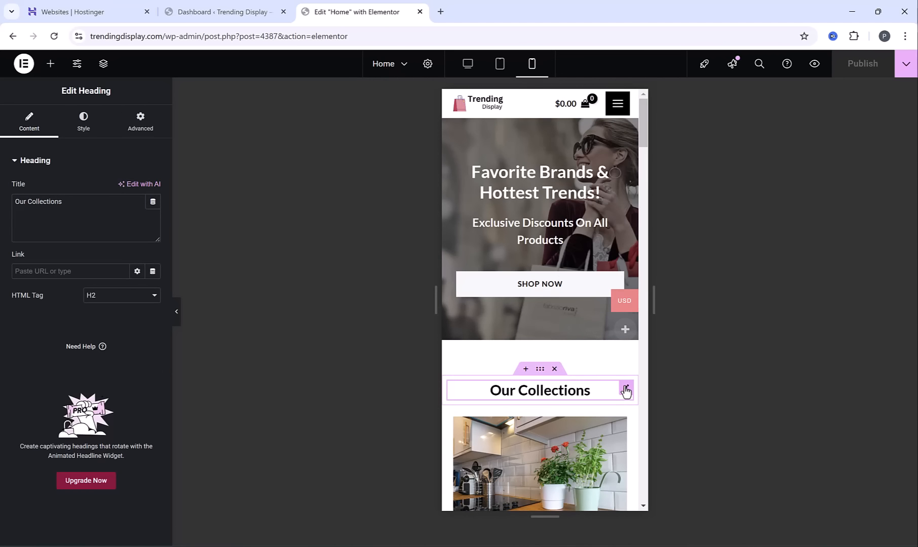
left_click(78, 122)
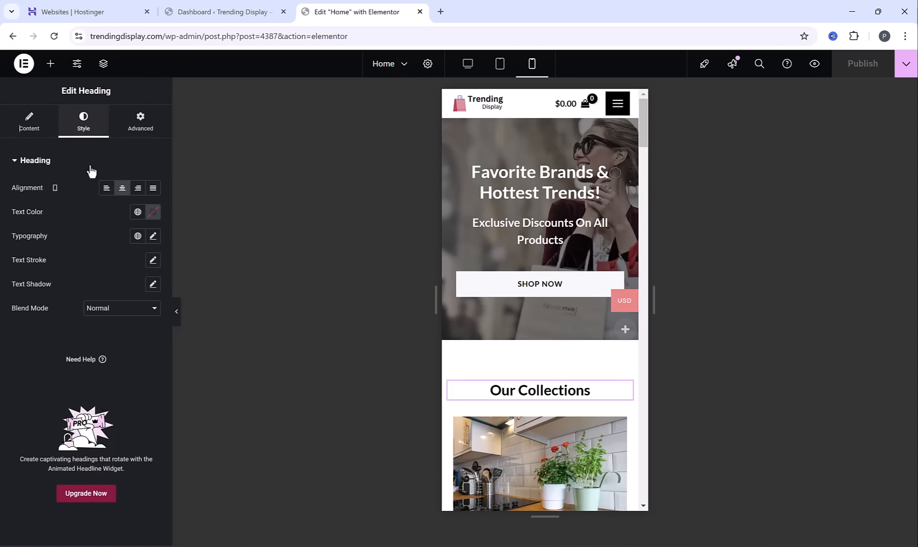
left_click(153, 236)
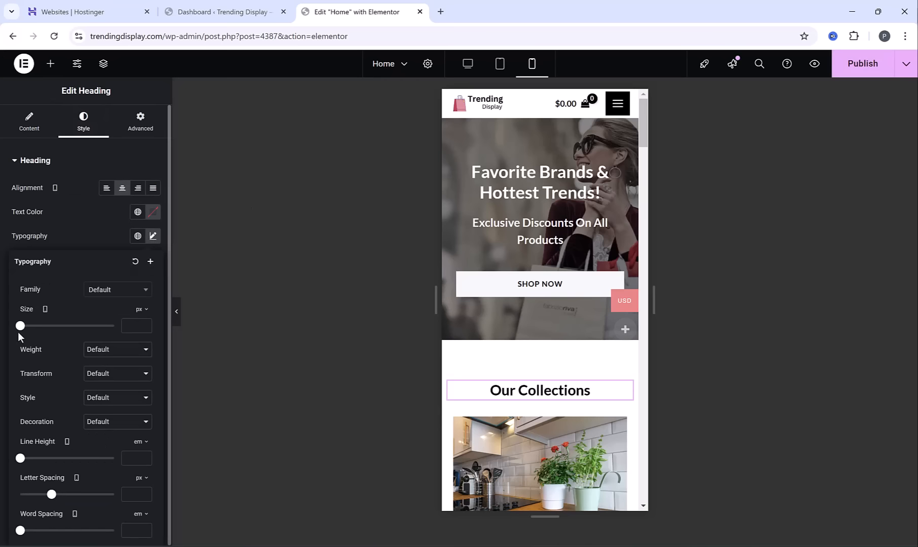
left_click_drag(21, 329, 34, 337)
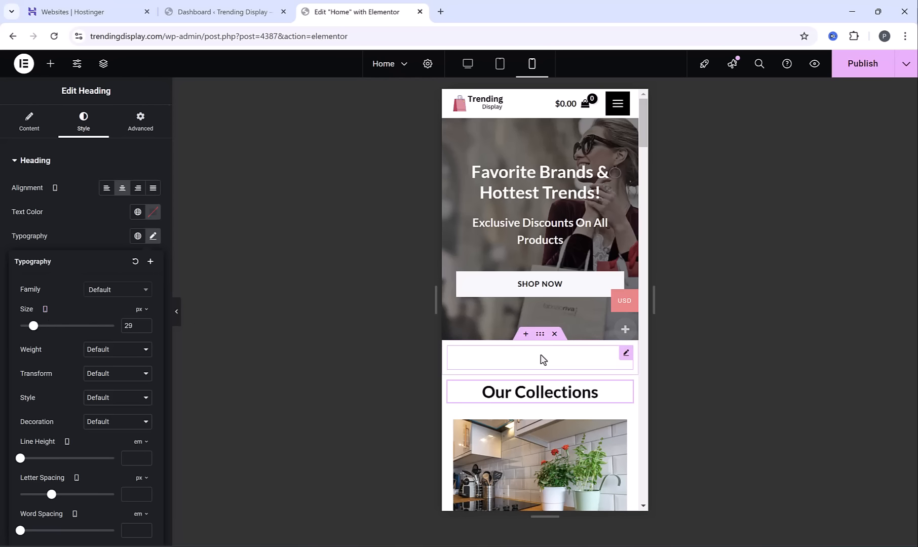
Review the home page's layout in the tablet preview and publish the page changes
left_click(502, 63)
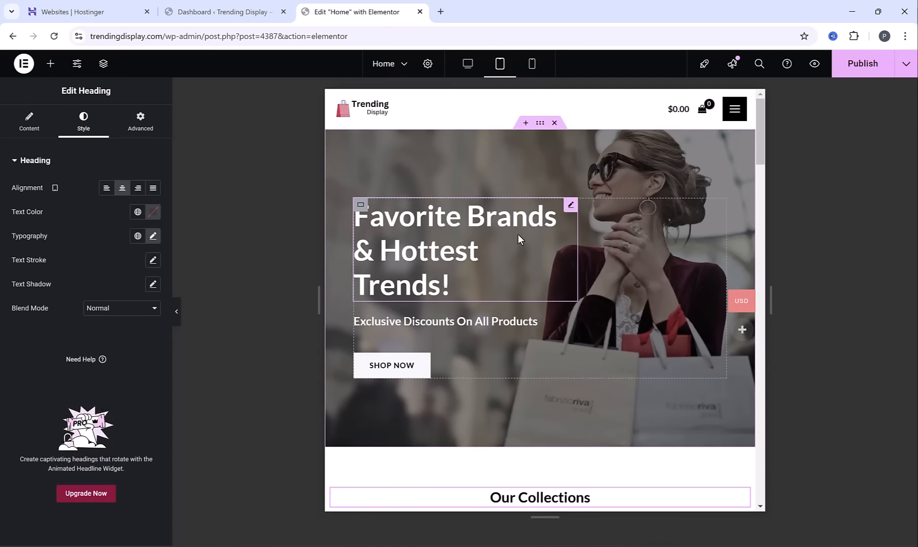
scroll(518, 235, "down", 1)
scroll(518, 238, "down", 6)
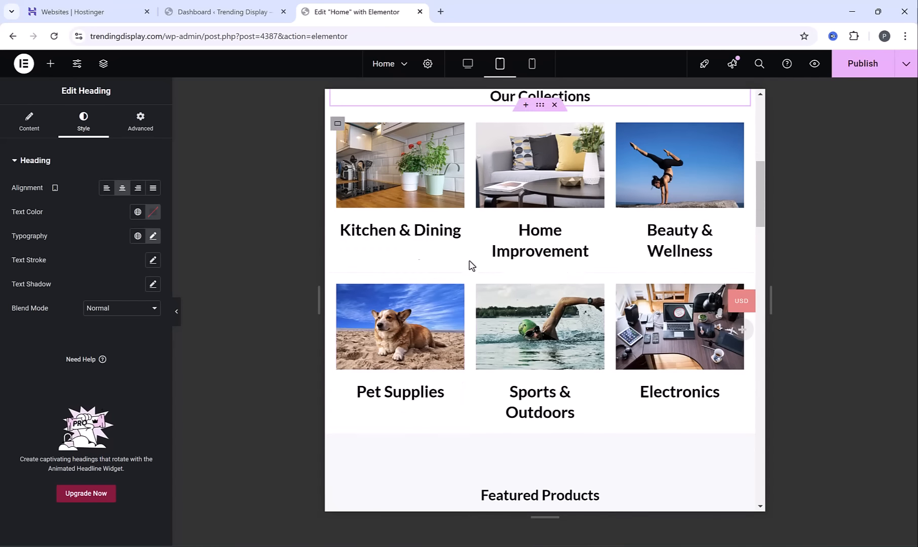
scroll(469, 264, "down", 2)
scroll(529, 319, "up", 7)
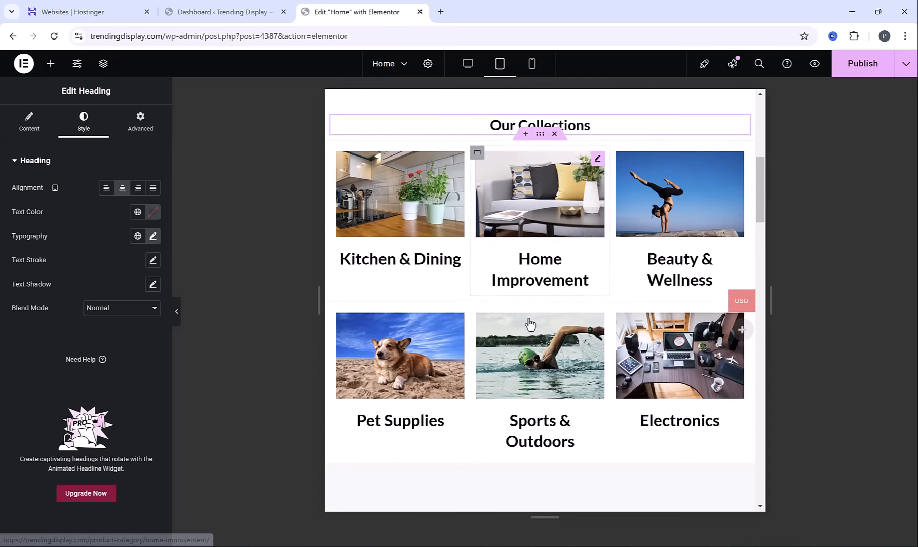
scroll(539, 278, "up", 2)
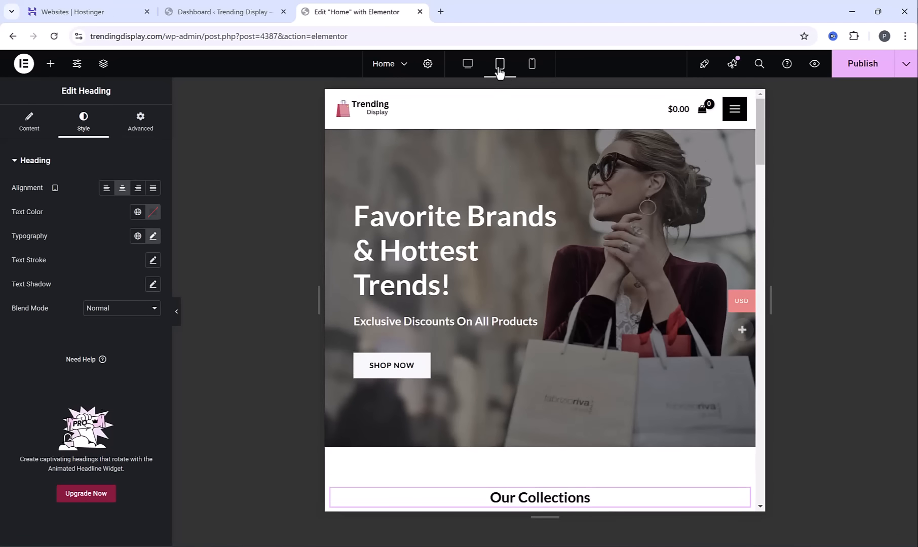
left_click(863, 65)
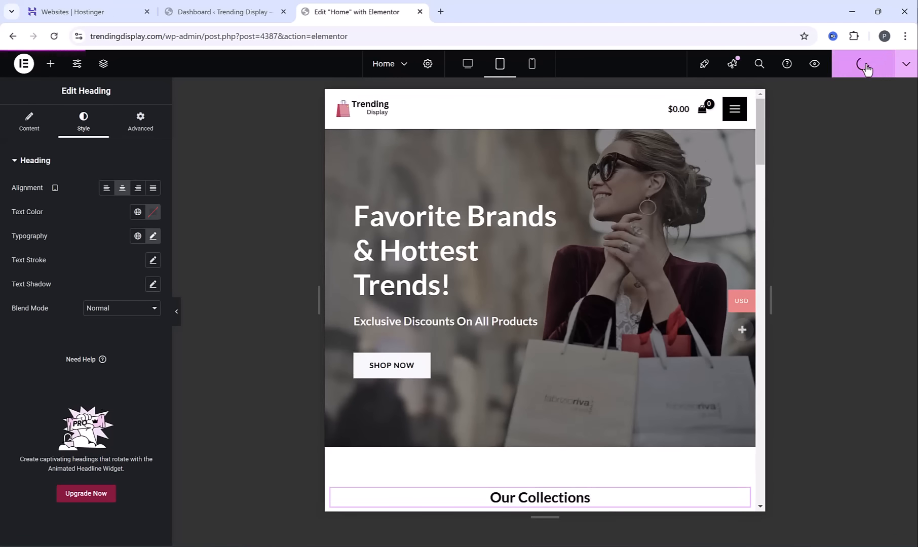
Preview the page in a new browser tab and go to the site's WordPress dashboard
left_click(815, 65)
left_click(59, 53)
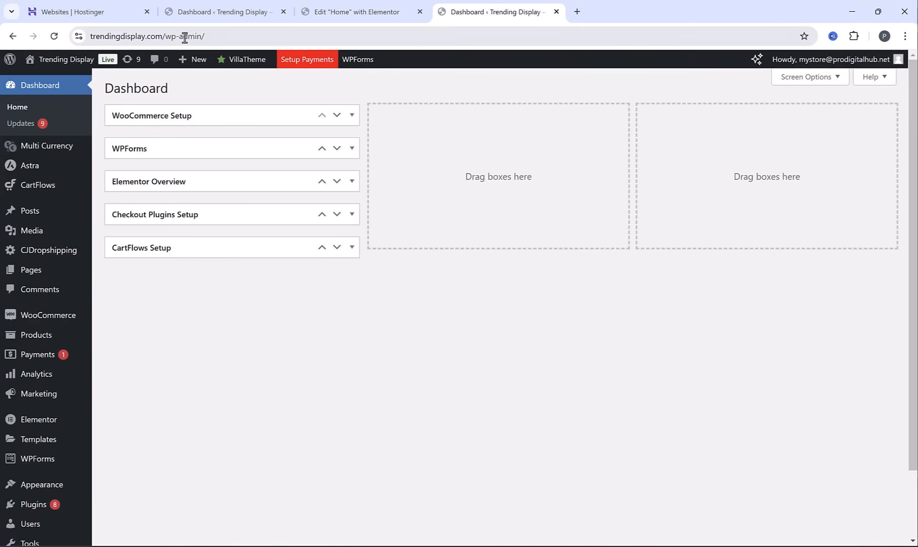
left_click(108, 8)
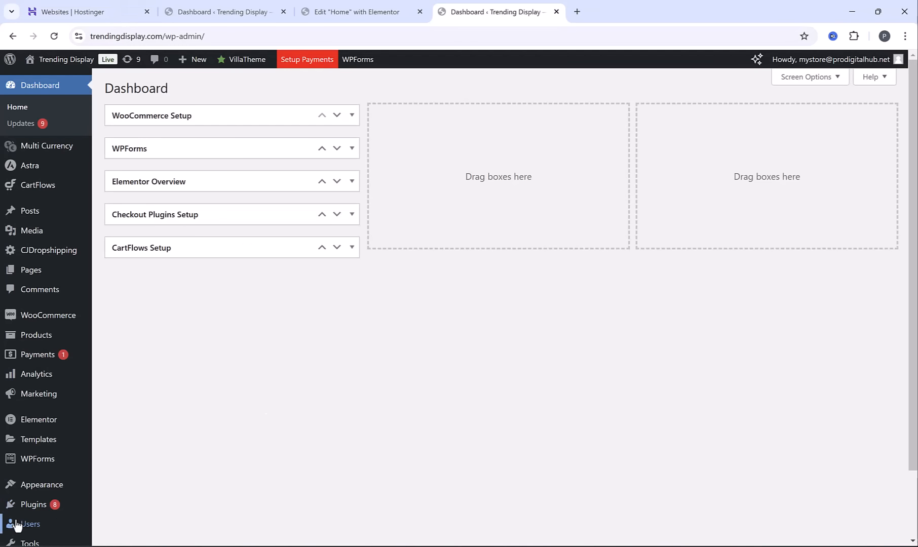
Open the administrator's user profile and look through its name, contact info and account management settings
left_click(18, 525)
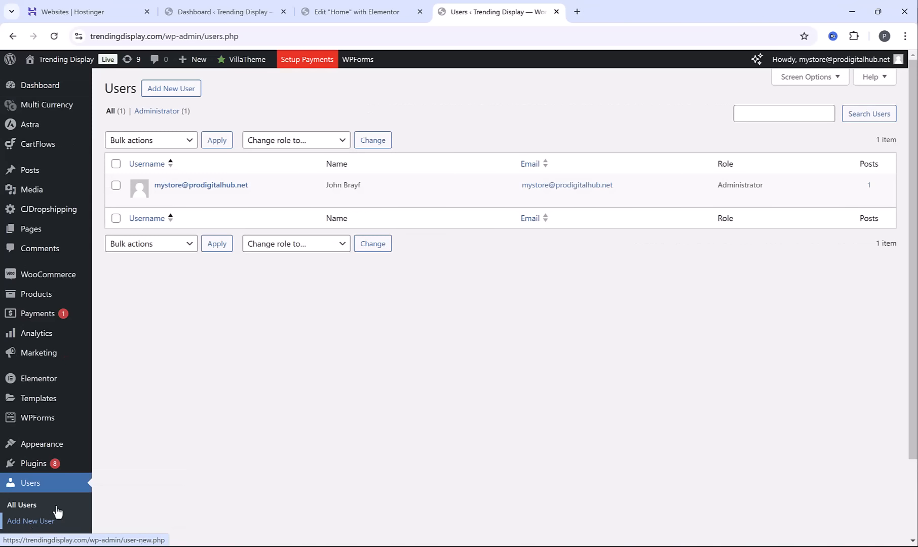
left_click(200, 191)
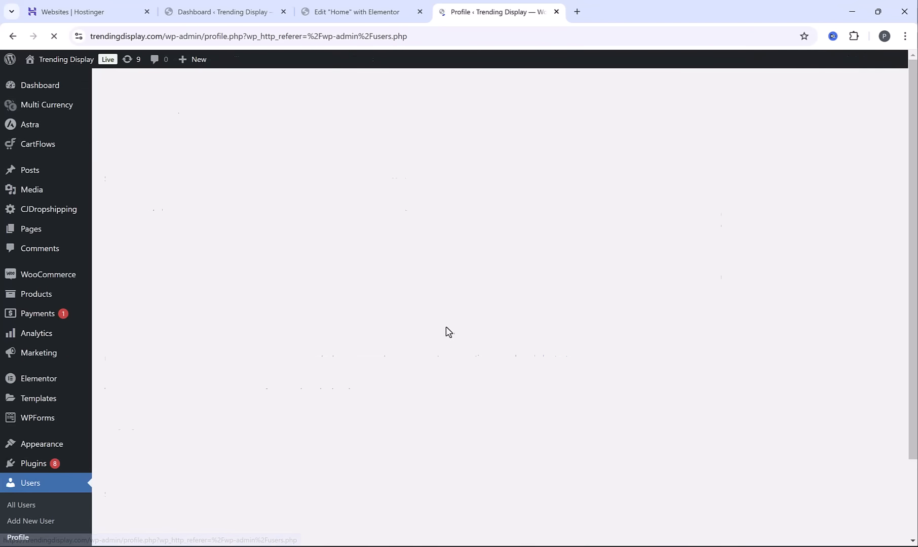
scroll(455, 343, "down", 5)
scroll(450, 335, "down", 8)
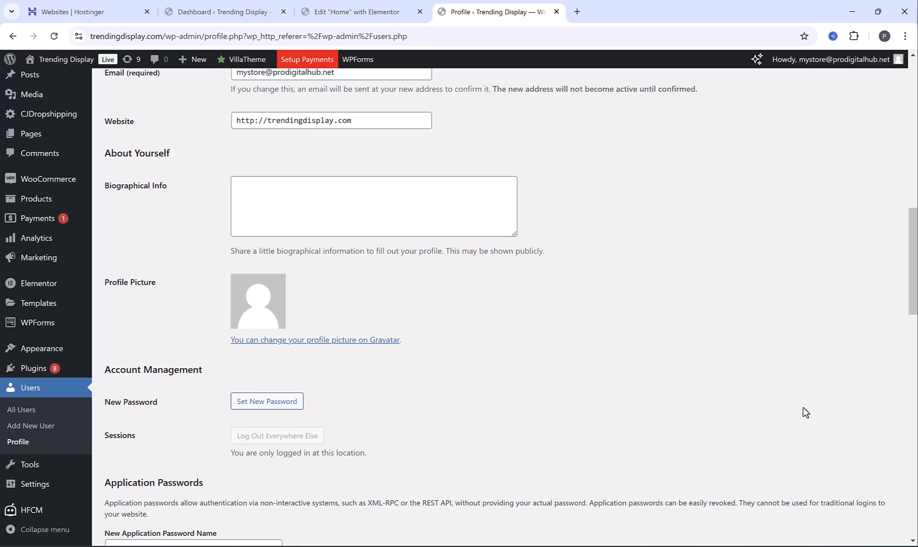
scroll(805, 412, "up", 10)
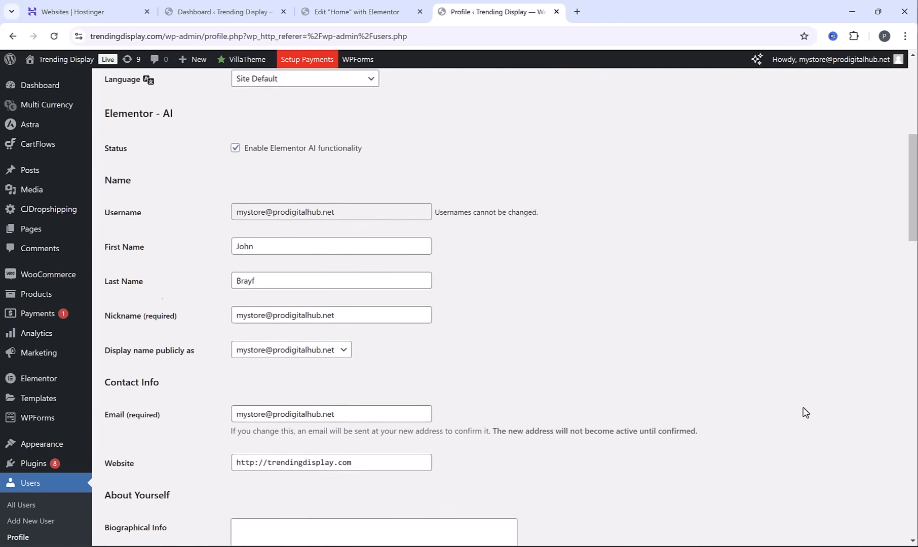
Log out of WordPress and load the login page at trendingdisplay.com/wp-admin
mouse_move(831, 59)
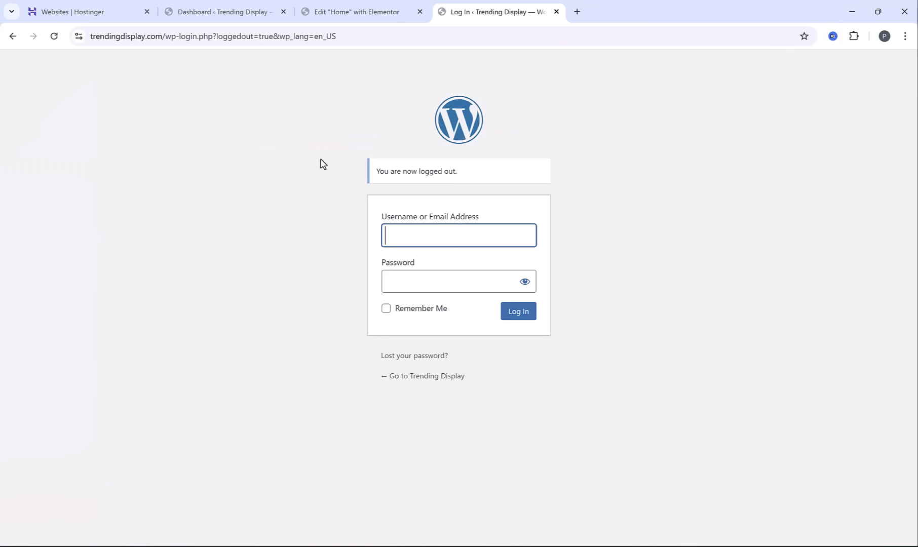
left_click_drag(165, 36, 546, 32)
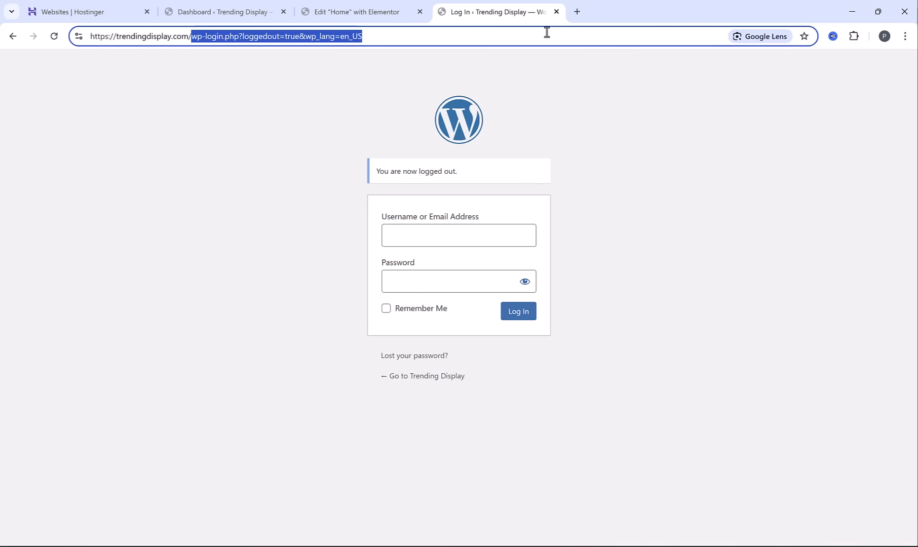
key("BackSpace")
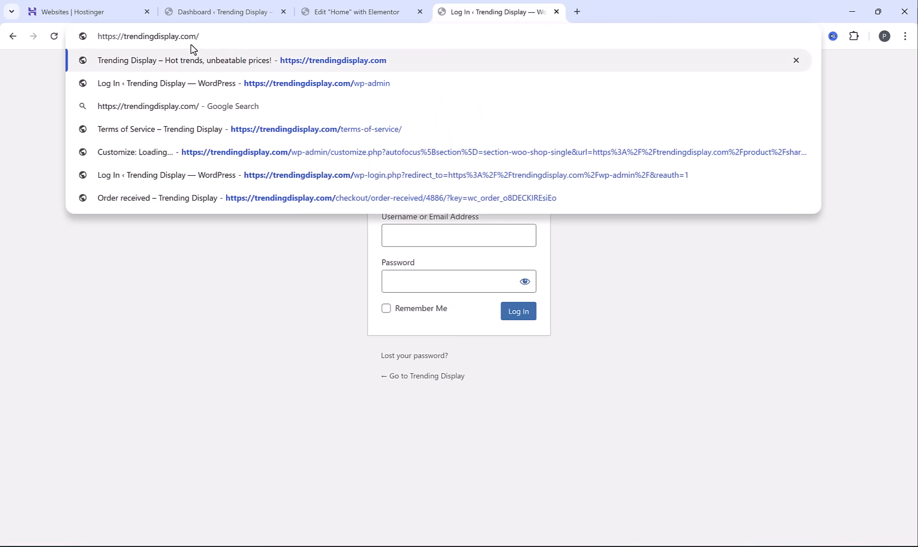
type("wp-admin")
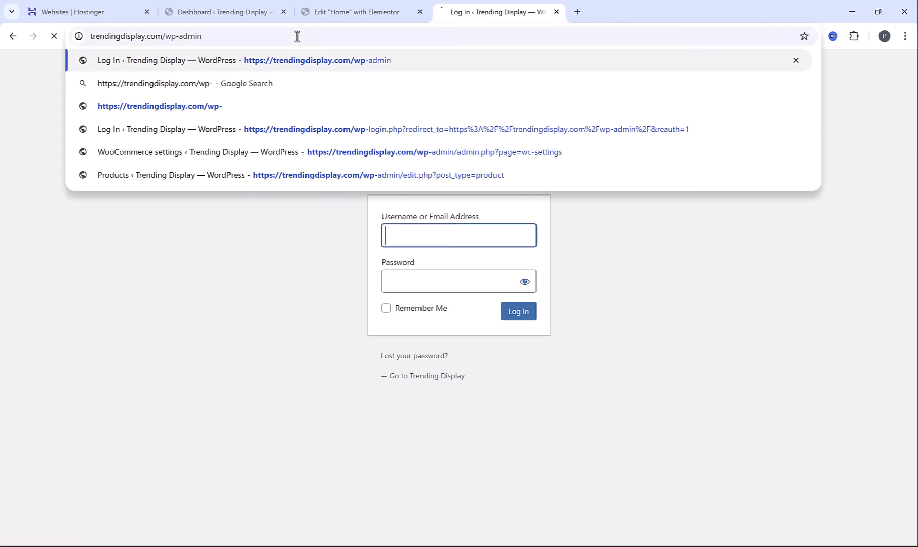
key("Return")
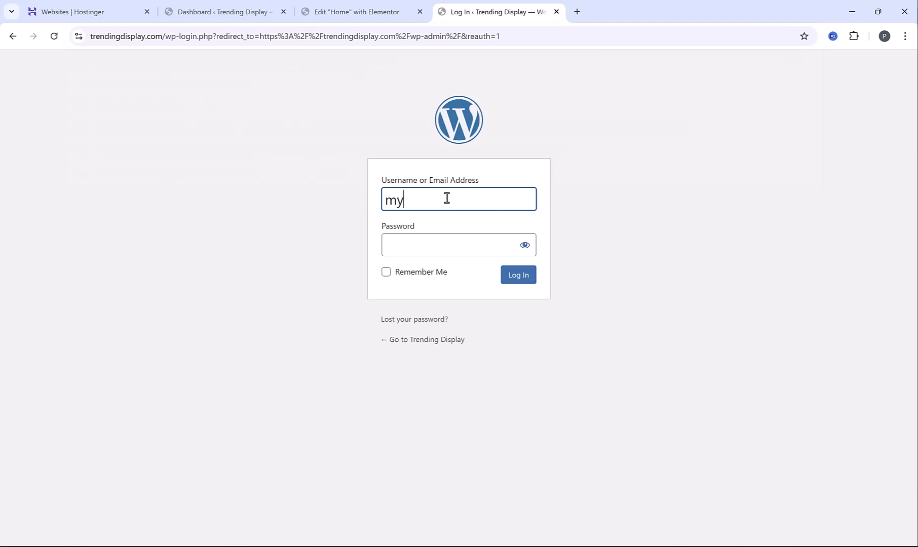
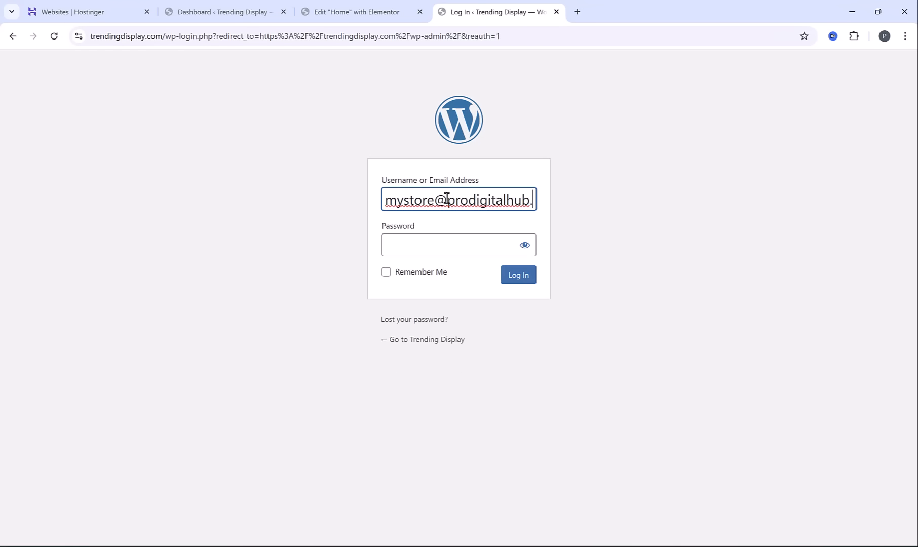
Log in with the account's e-mail address and password, and dismiss the browser's offer to save the password
key("Tab")
type("•••••••••••••••")
left_click(518, 276)
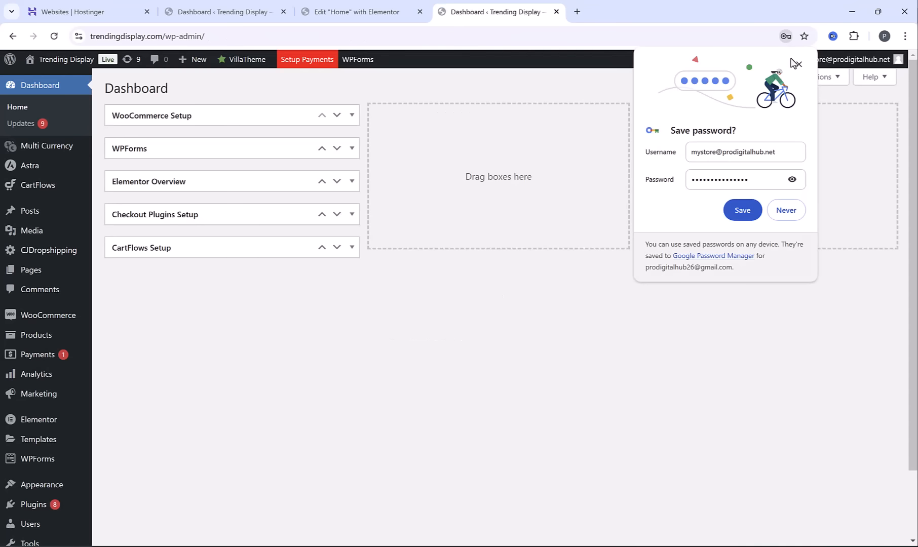
left_click(796, 64)
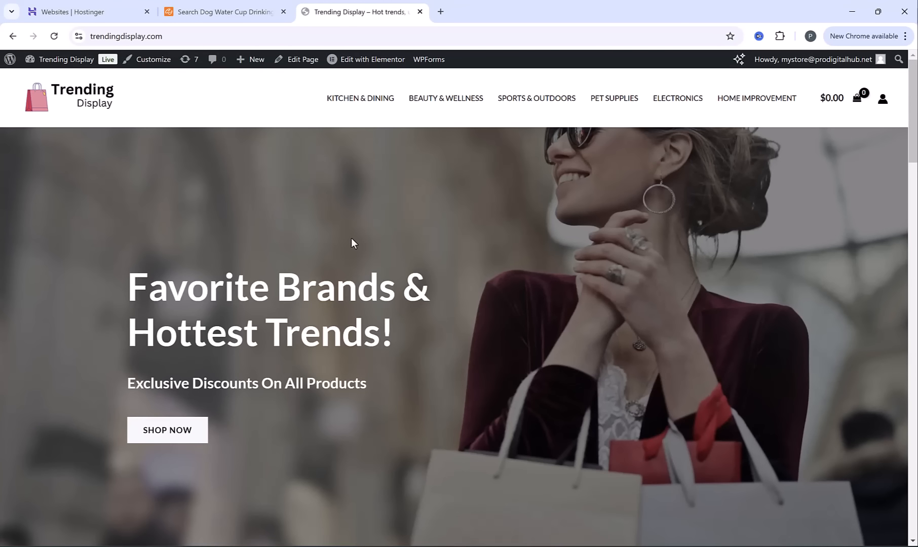
Open the Dog Water Cup product from the storefront and add the Cherry Blossom Pink, 300ml Garbage Bag variation to the cart
scroll(469, 273, "down", 20)
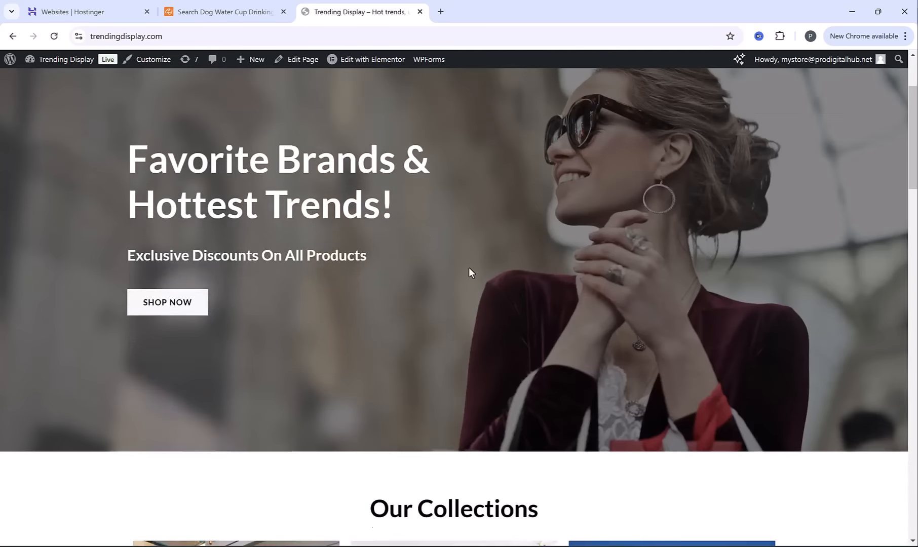
scroll(479, 269, "down", 7)
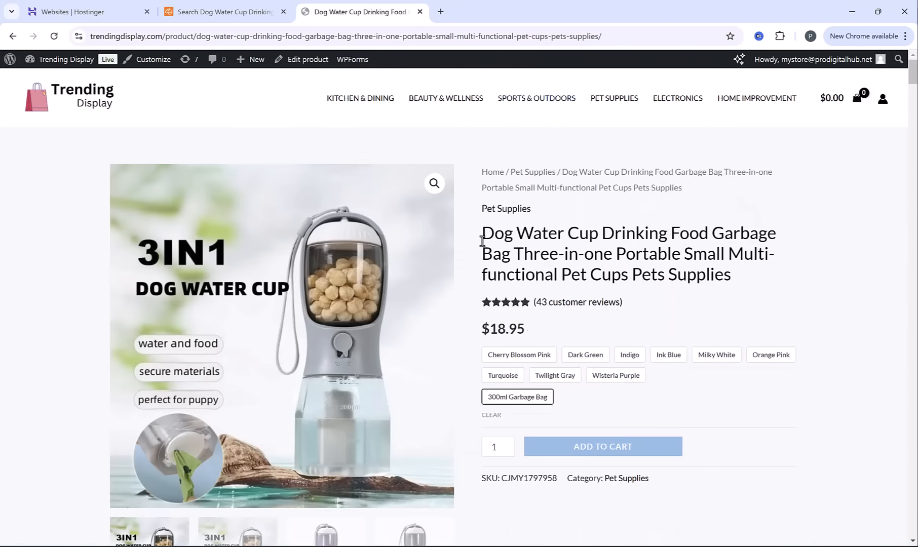
left_click(517, 353)
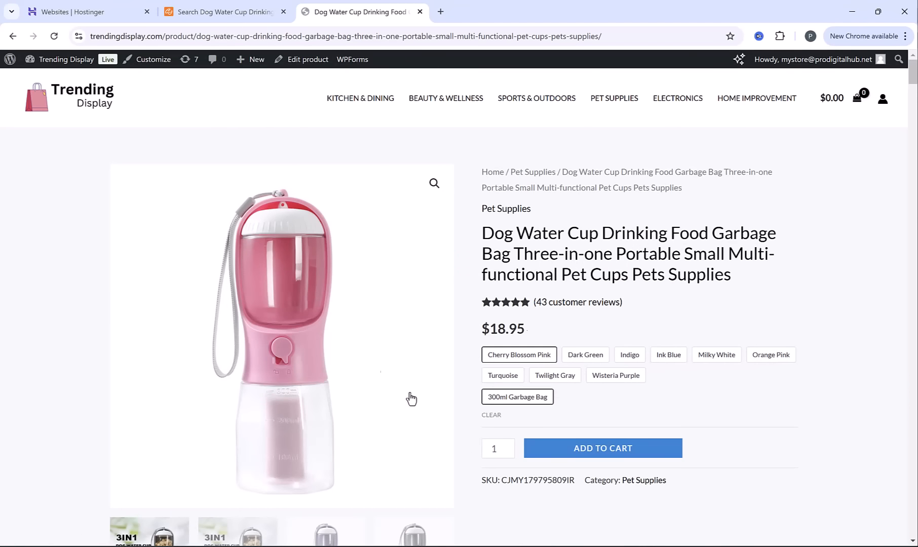
left_click(609, 451)
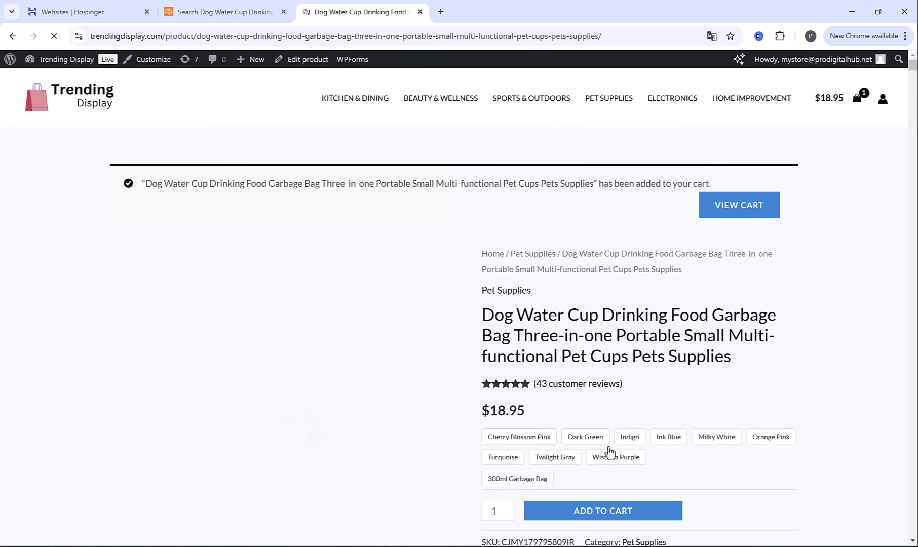
Open the cart and check the order total including shipping
left_click(759, 207)
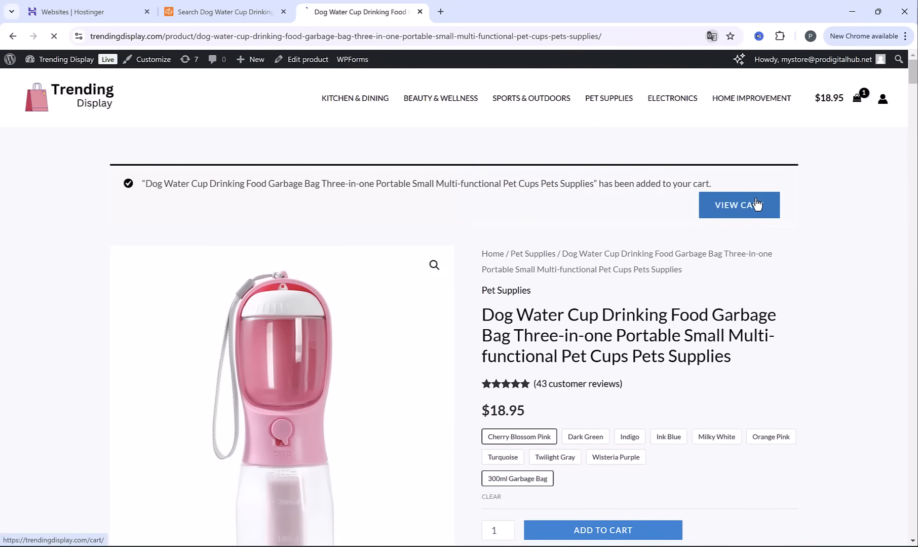
scroll(596, 449, "down", 2)
double_click(614, 445)
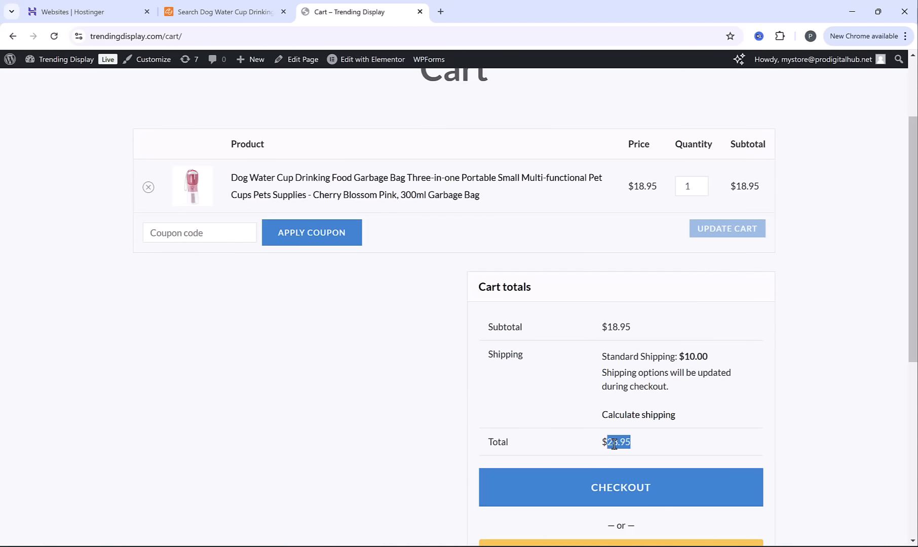
Check the cart's subtotal and shipping cost, then proceed to checkout and fill in the customer's billing details
double_click(616, 327)
left_click(693, 351)
scroll(610, 401, "down", 1)
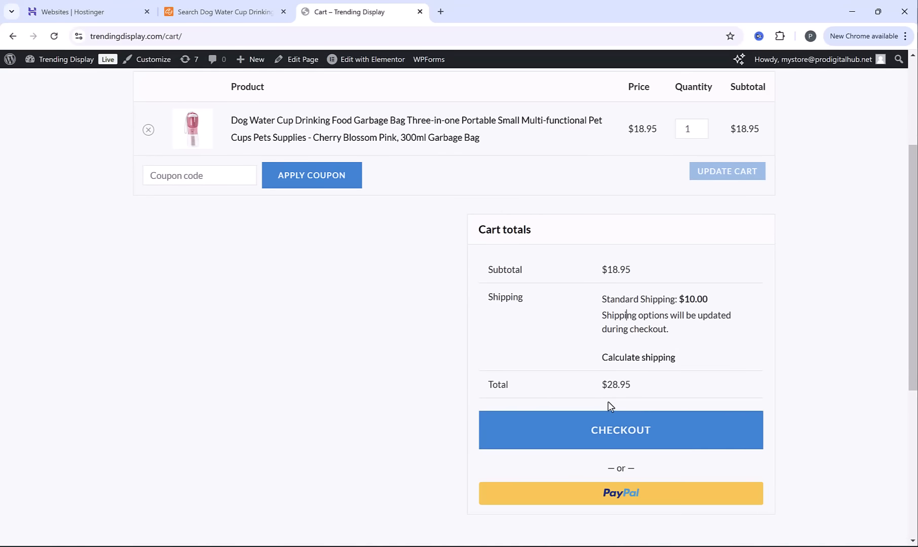
left_click(608, 427)
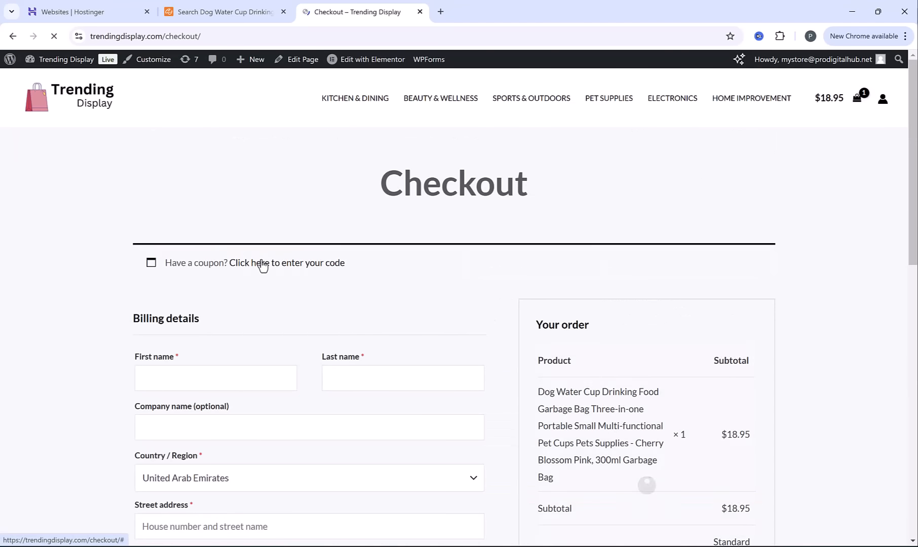
scroll(236, 289, "down", 2)
left_click(249, 269)
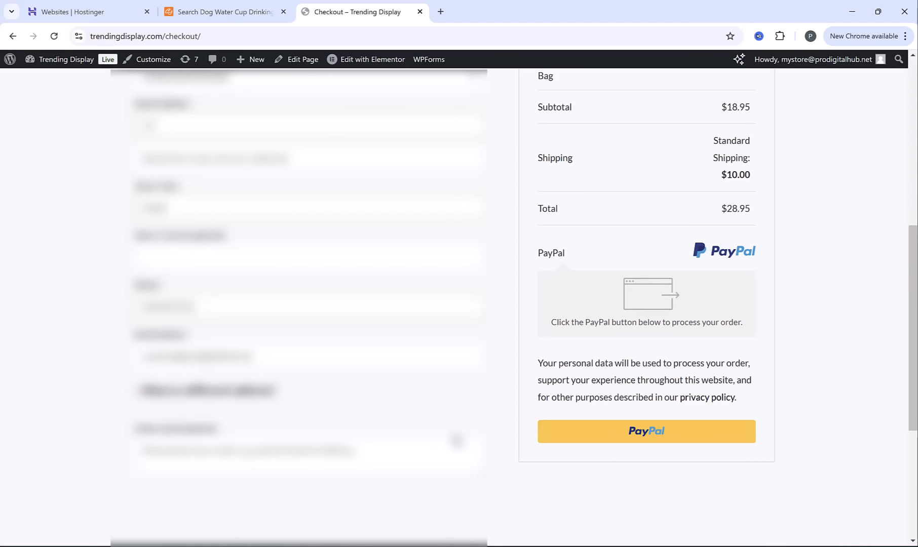
Pay for the order through PayPal using the PayPal Balance, and check the order confirmation on the store page
left_click(630, 435)
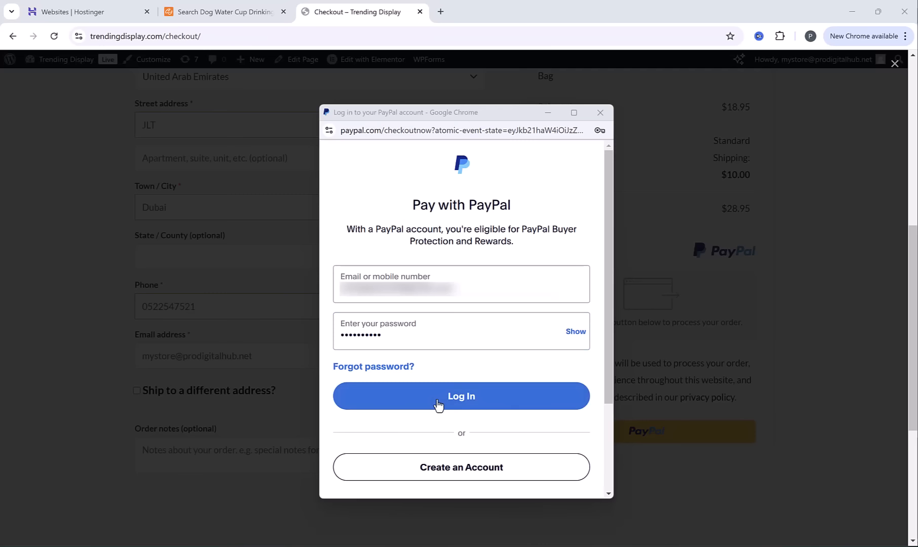
left_click(455, 398)
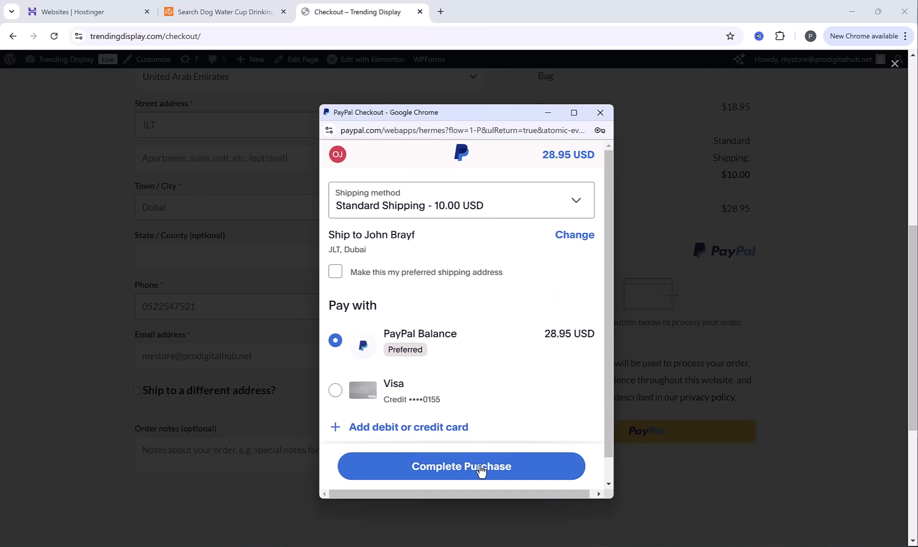
left_click(499, 469)
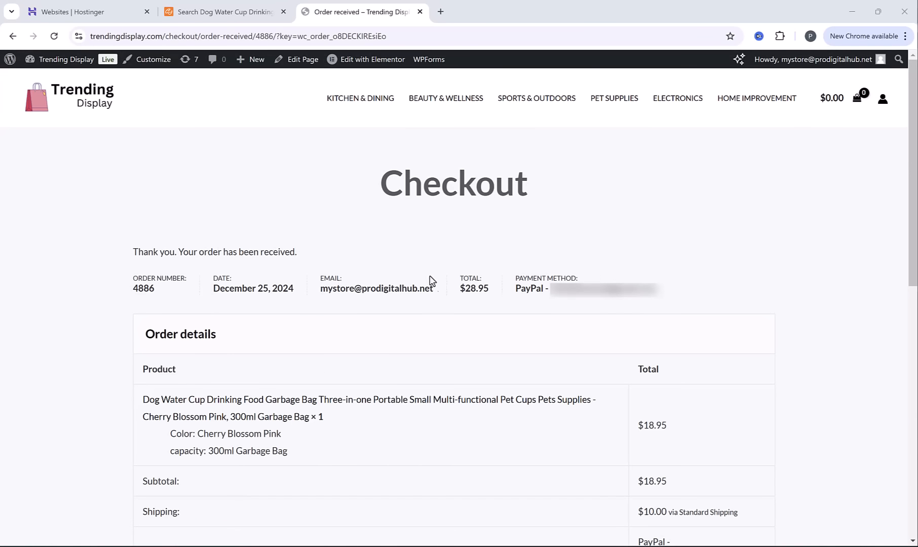
left_click_drag(136, 253, 311, 258)
left_click(311, 258)
In the Hostinger mailbox, read the customer's order-received email with remote resources allowed, and the store's new-order notification
left_click(269, 126)
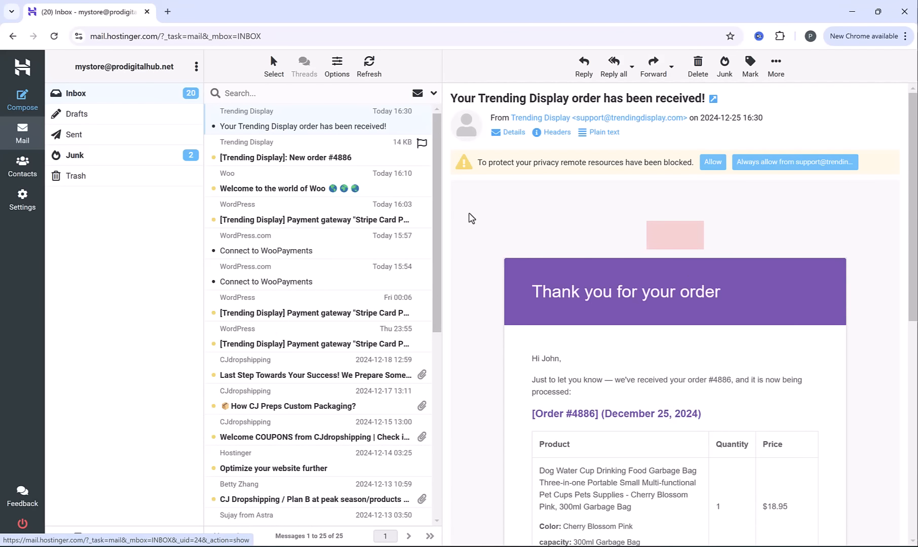
left_click(713, 162)
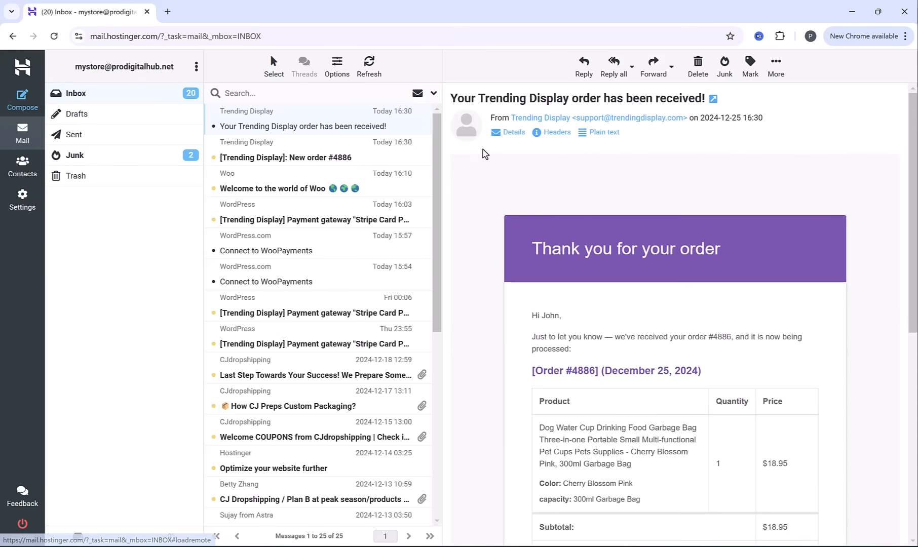
scroll(632, 262, "down", 2)
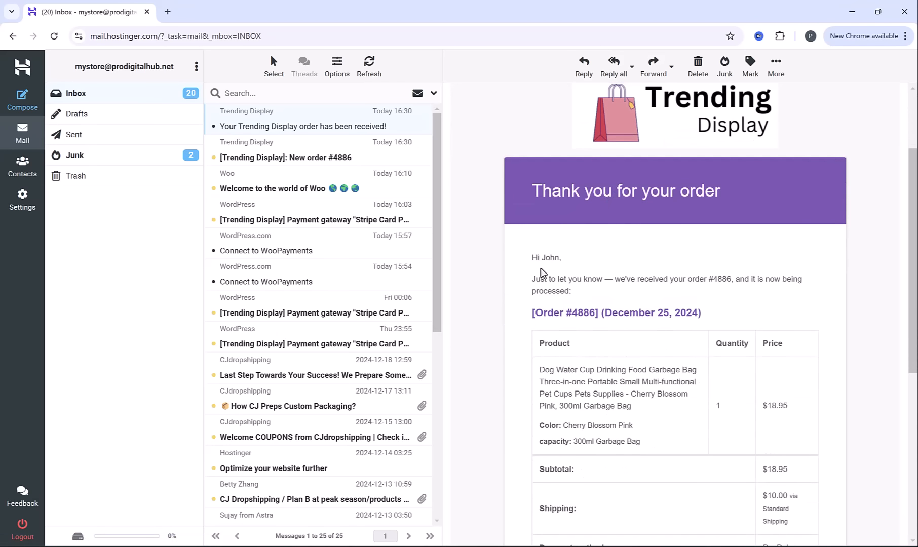
left_click(334, 155)
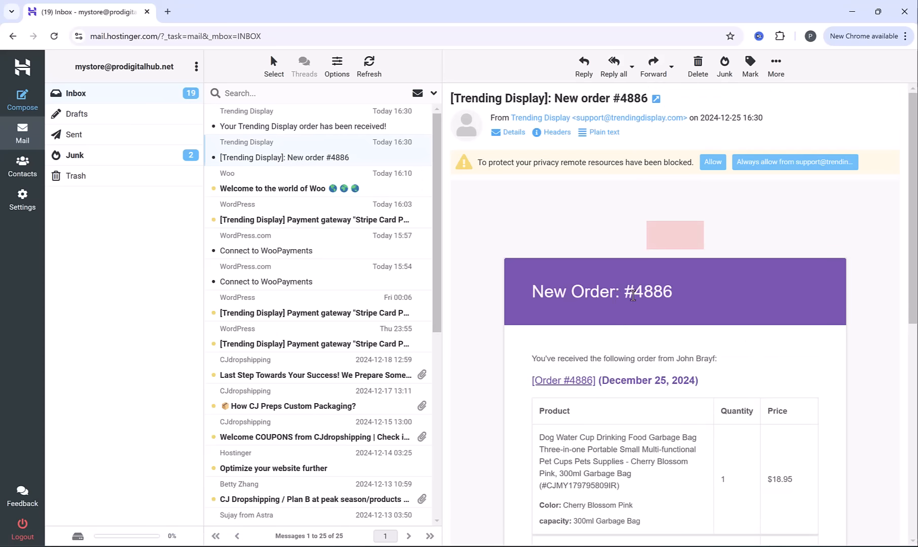
left_click_drag(562, 359, 718, 358)
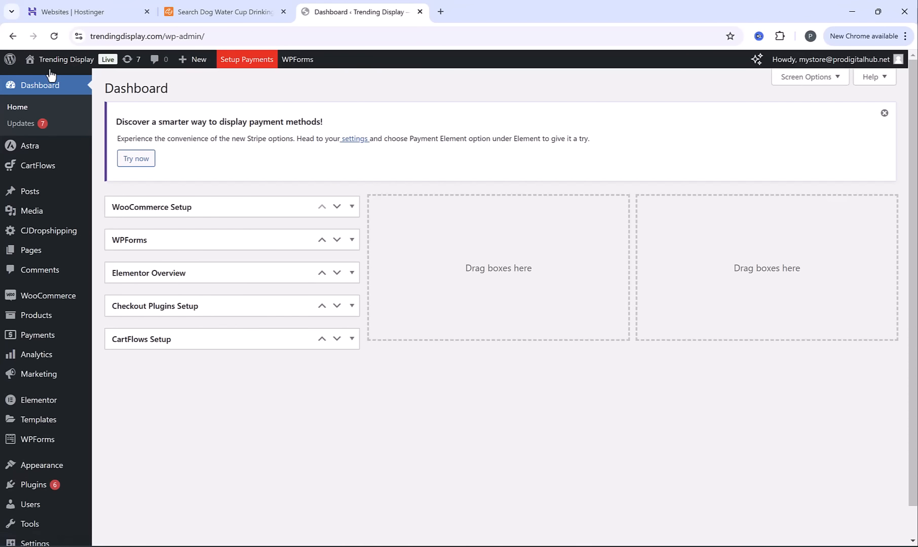
View the new order in the WooCommerce orders list, and switch to CJdropshipping to open its Store Orders
mouse_move(35, 296)
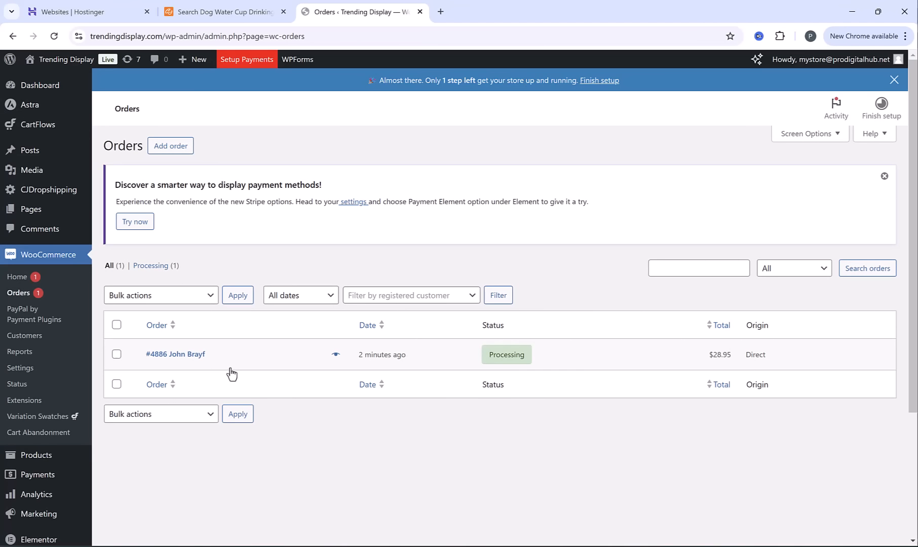
left_click(244, 10)
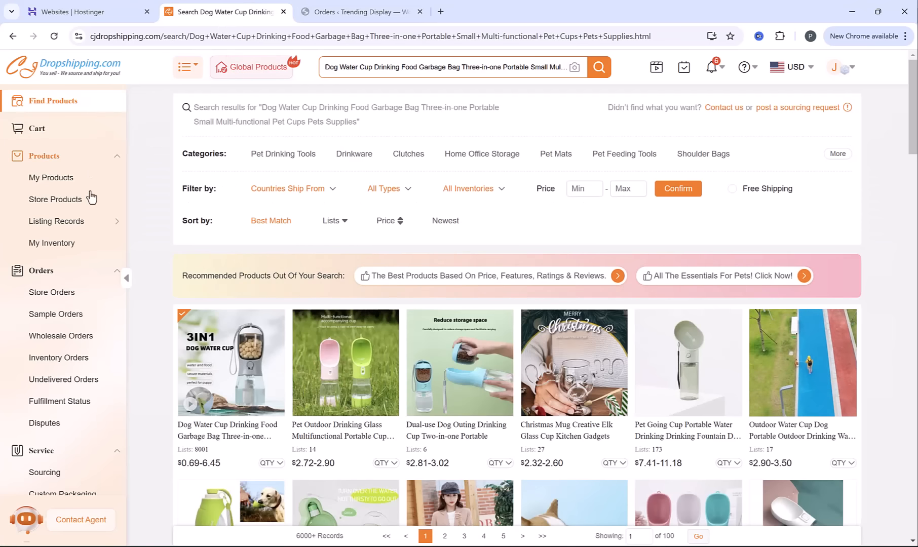
left_click(55, 295)
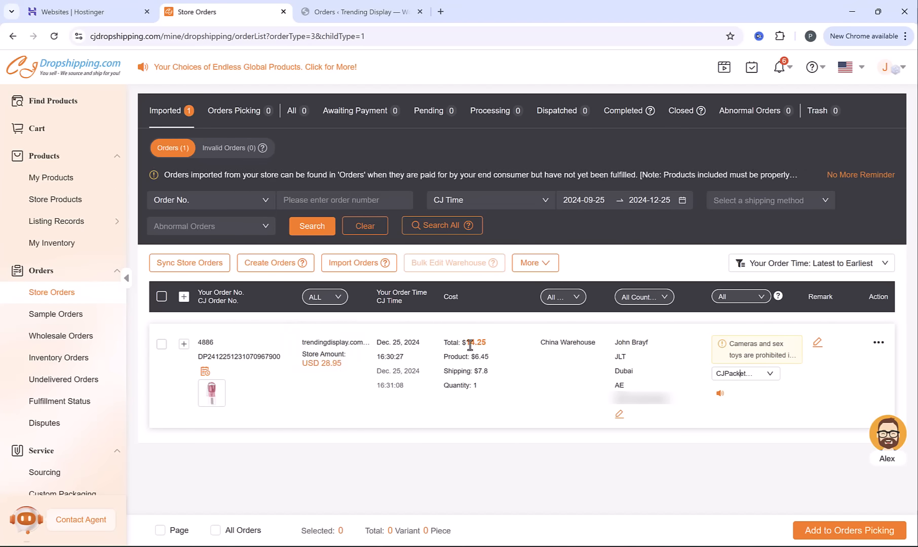
Review the imported order's product and shipping costs, and compare the shipping methods available for it
left_click_drag(473, 356, 492, 367)
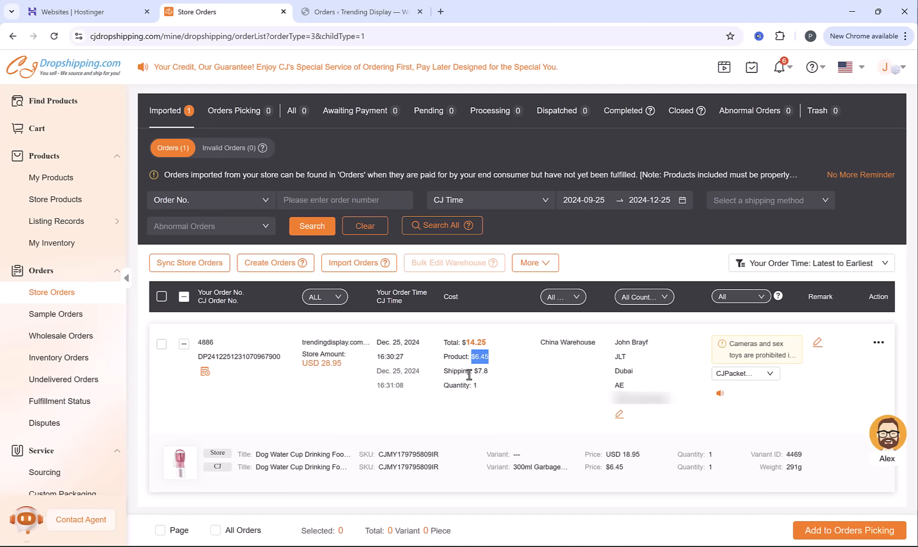
left_click_drag(474, 373, 490, 374)
left_click(489, 373)
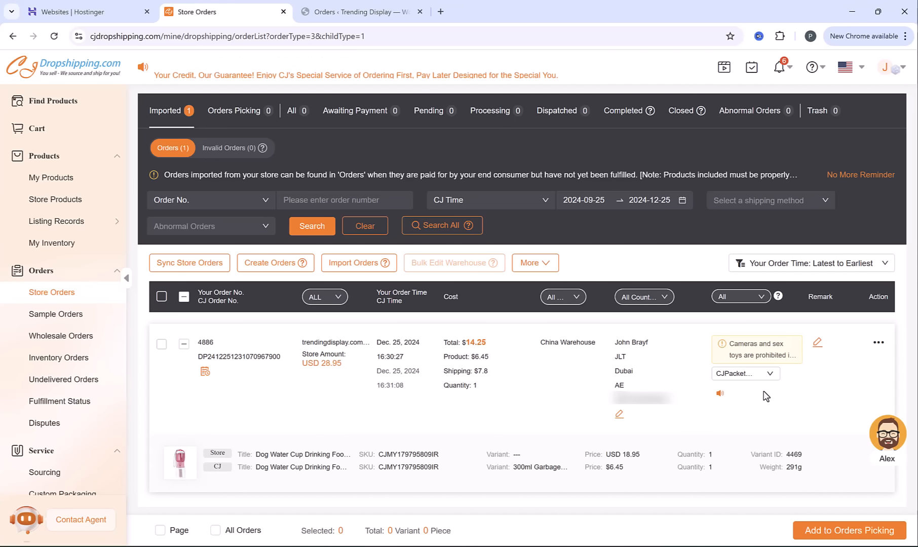
left_click(749, 379)
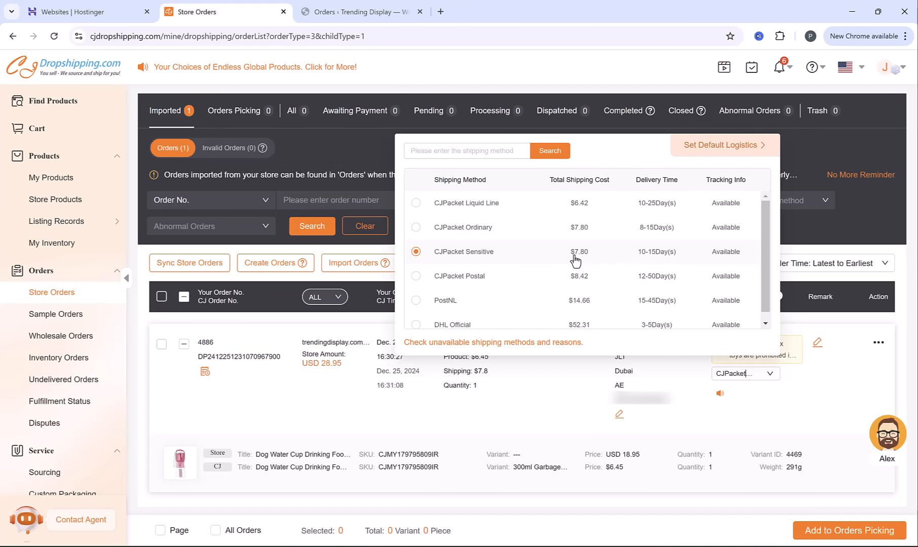
left_click(535, 426)
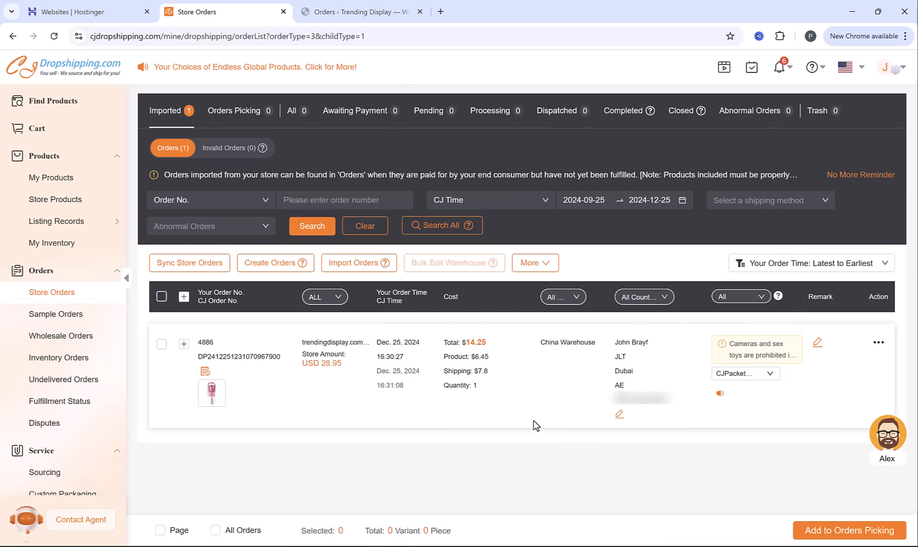
Add the imported Dog Water Cup order to Orders Picking and submit it from there
left_click(160, 345)
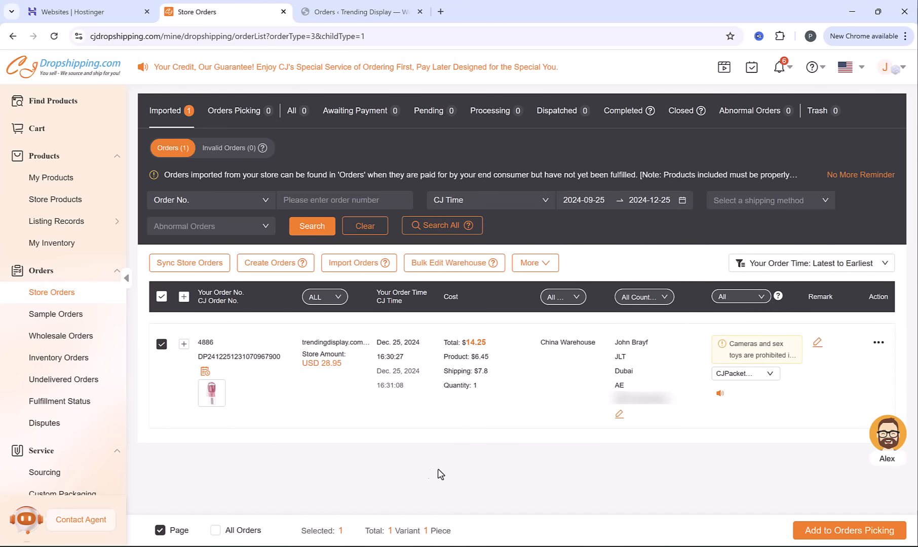
left_click(860, 536)
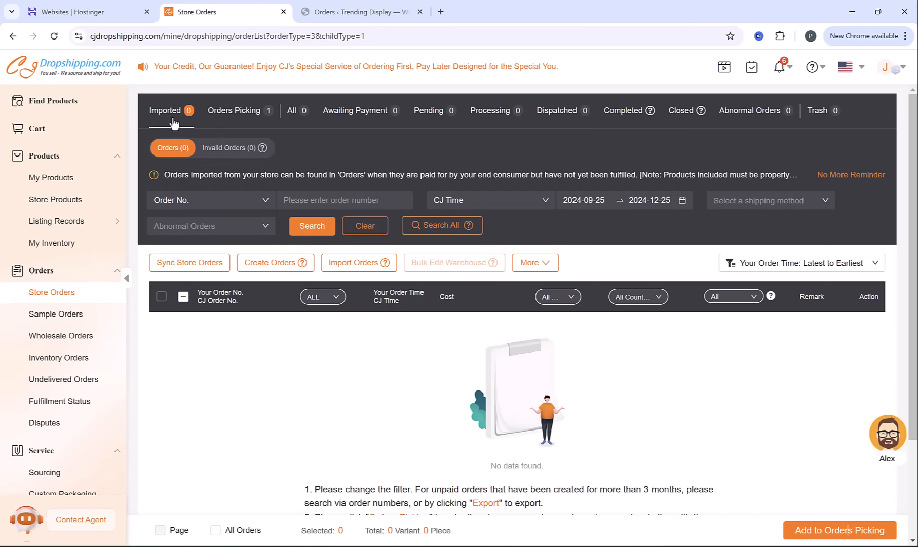
left_click(234, 116)
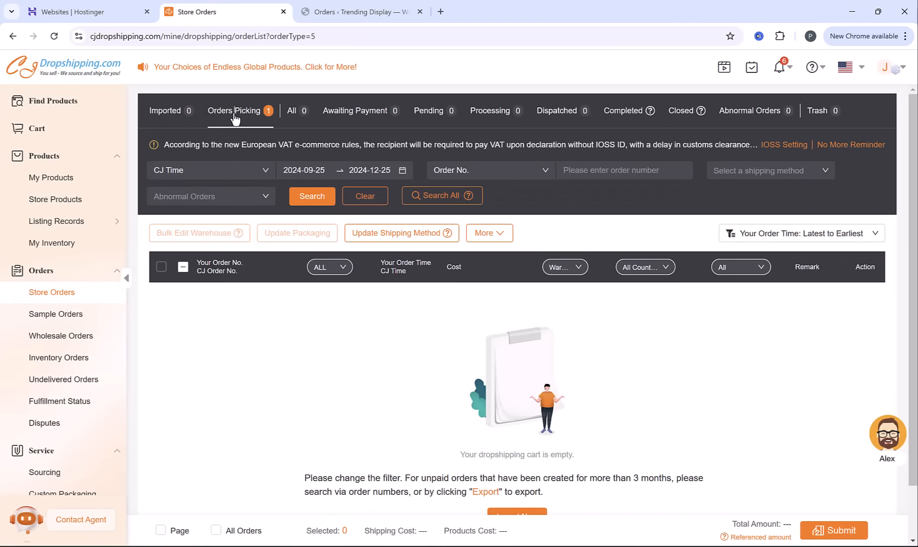
left_click(163, 317)
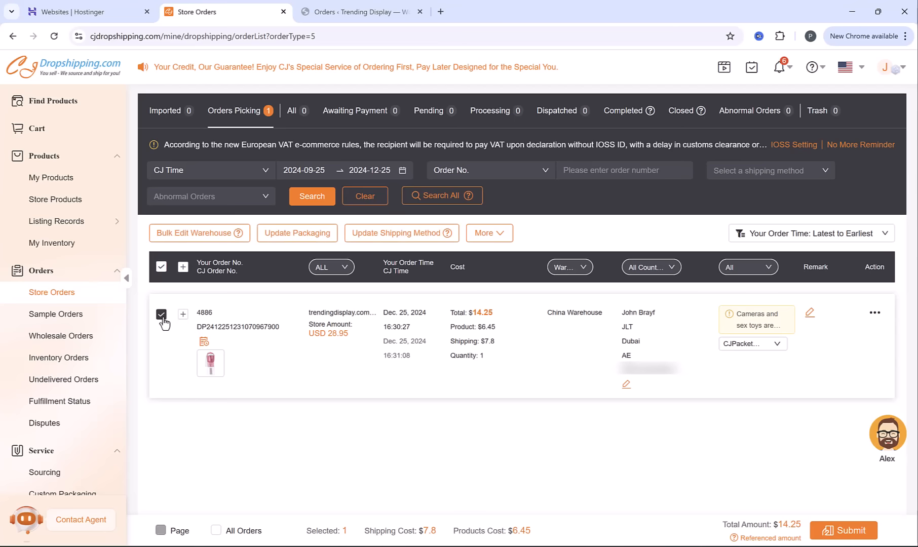
left_click(849, 532)
Review the order confirmation details for the Dog Water Cup and submit the order for payment
left_click_drag(79, 137, 176, 139)
left_click(222, 171)
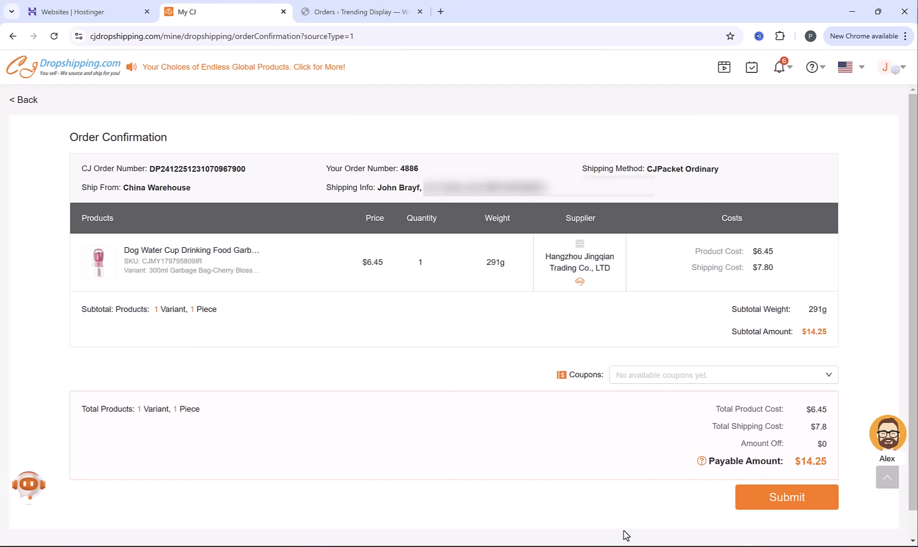
left_click(790, 498)
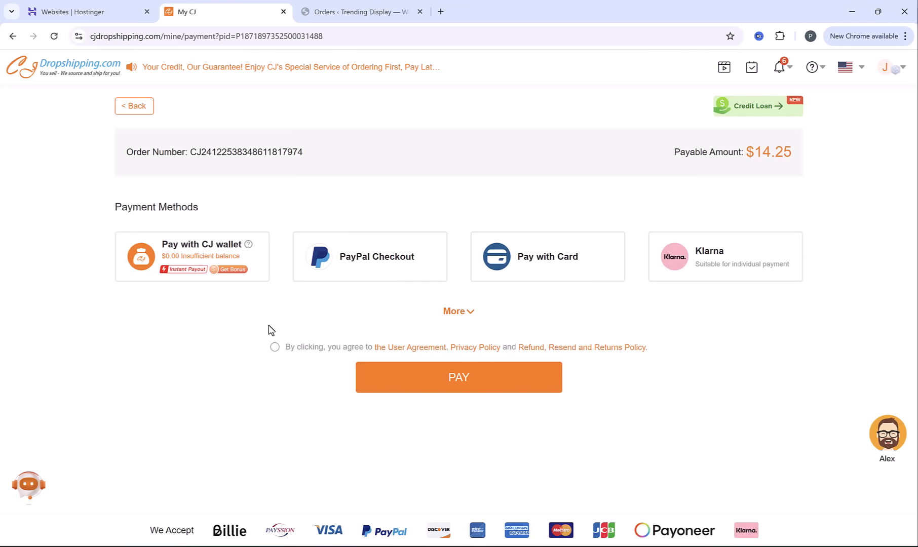
Pay for the supplier order with PayPal Checkout, agreeing to the terms and completing the purchase from the PayPal Balance (USD)
left_click(380, 278)
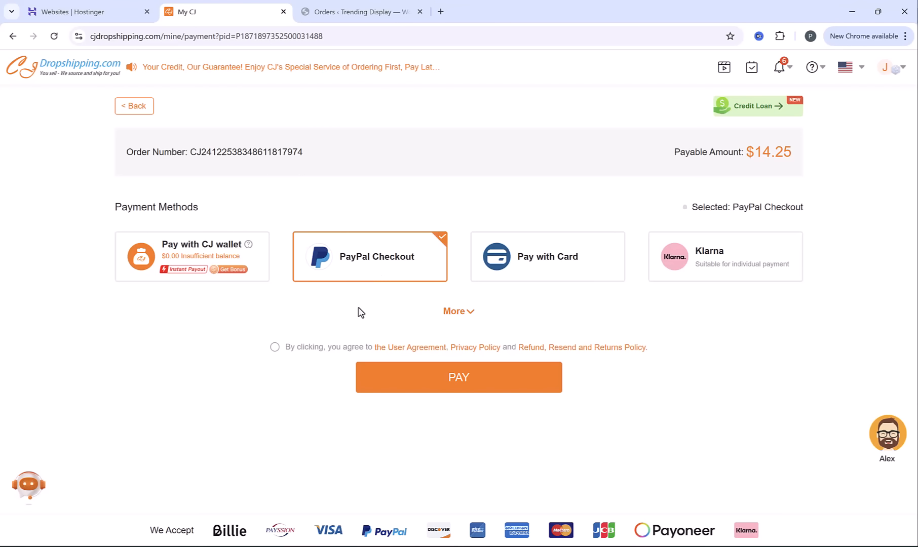
left_click(274, 348)
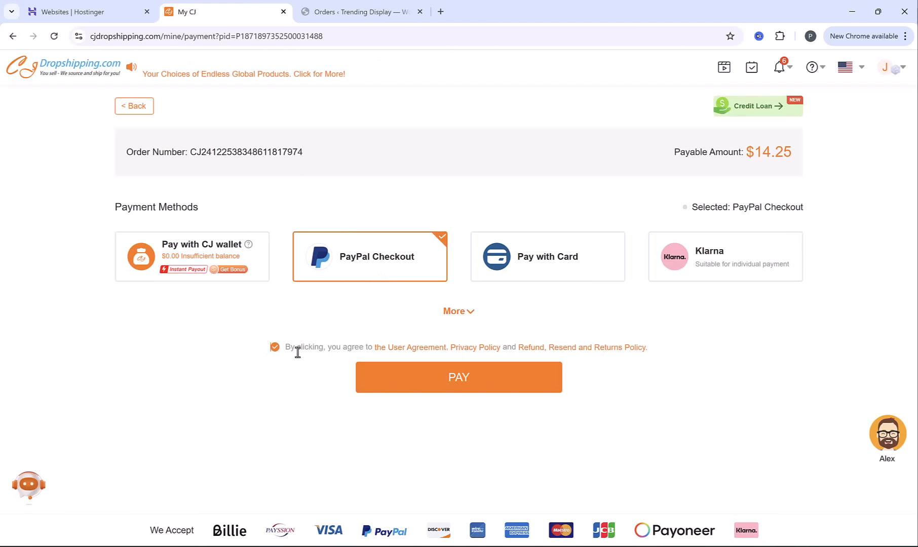
left_click(478, 385)
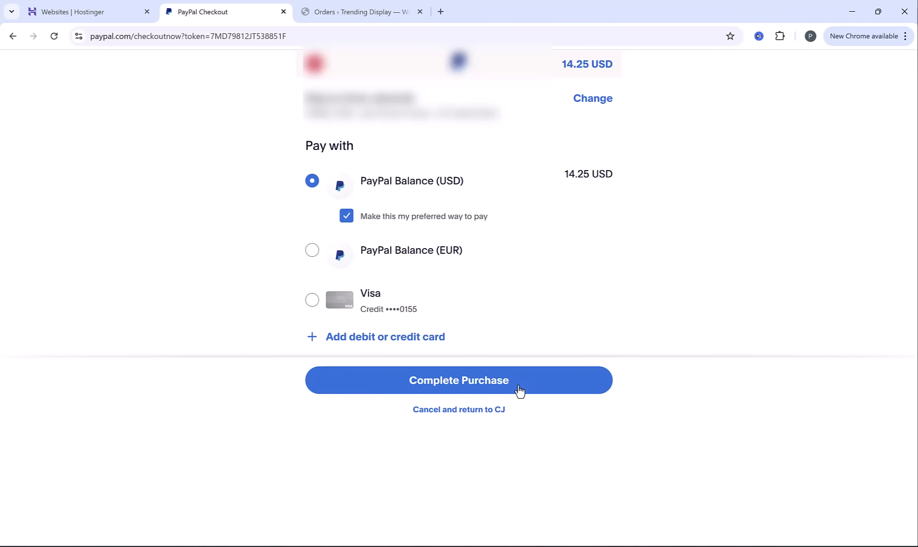
left_click(510, 388)
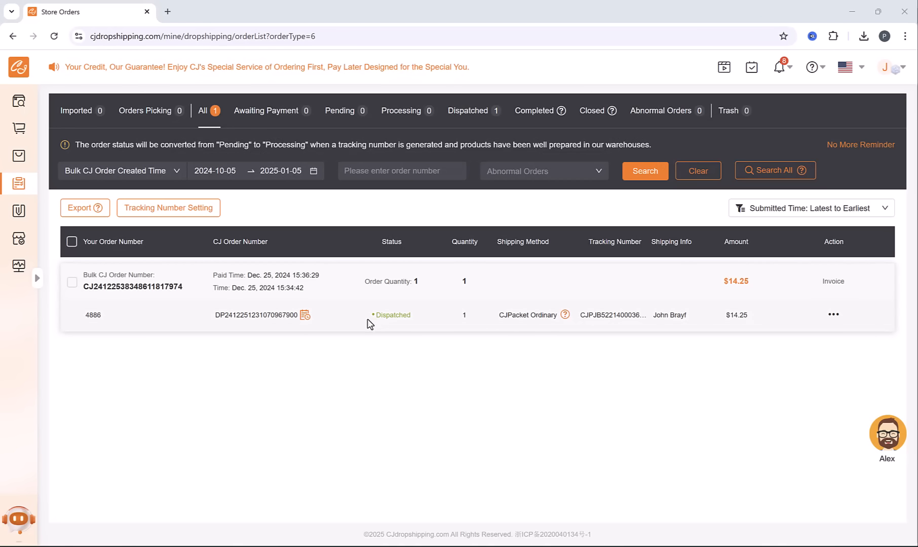
Check the supplier order's status and read through its order logs
left_click_drag(375, 315, 424, 318)
left_click(401, 342)
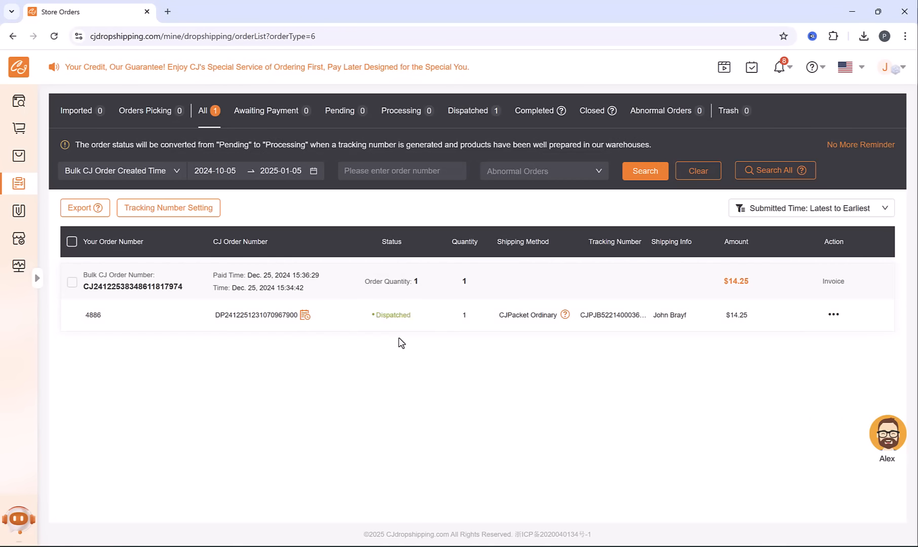
left_click(304, 317)
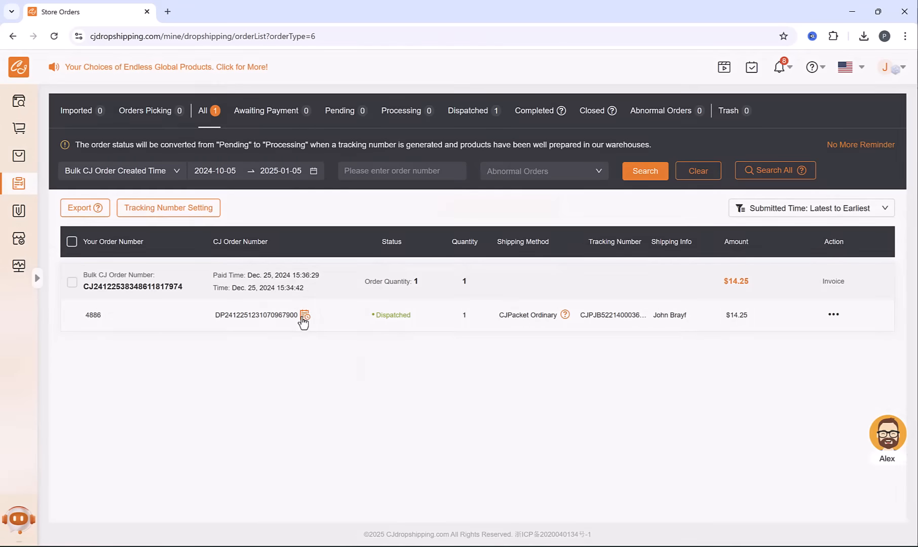
scroll(425, 347, "down", 3)
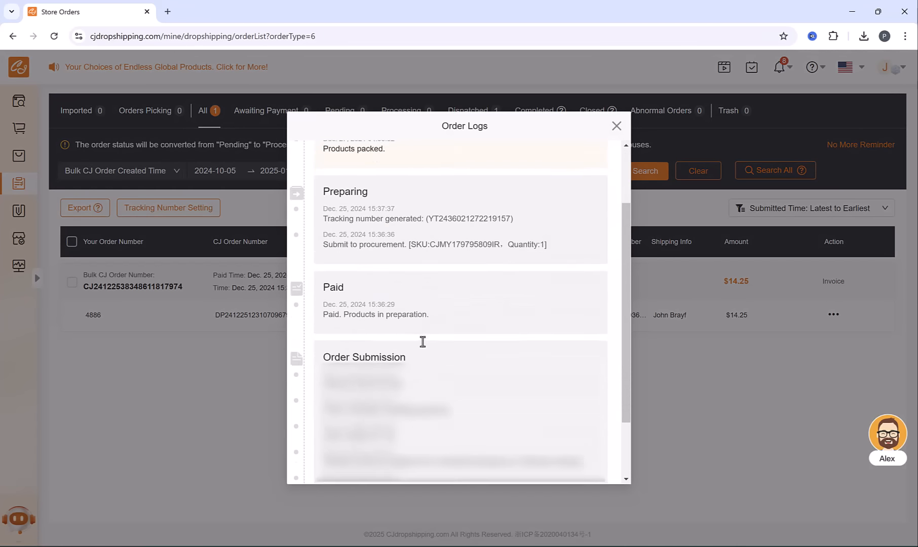
scroll(425, 347, "up", 3)
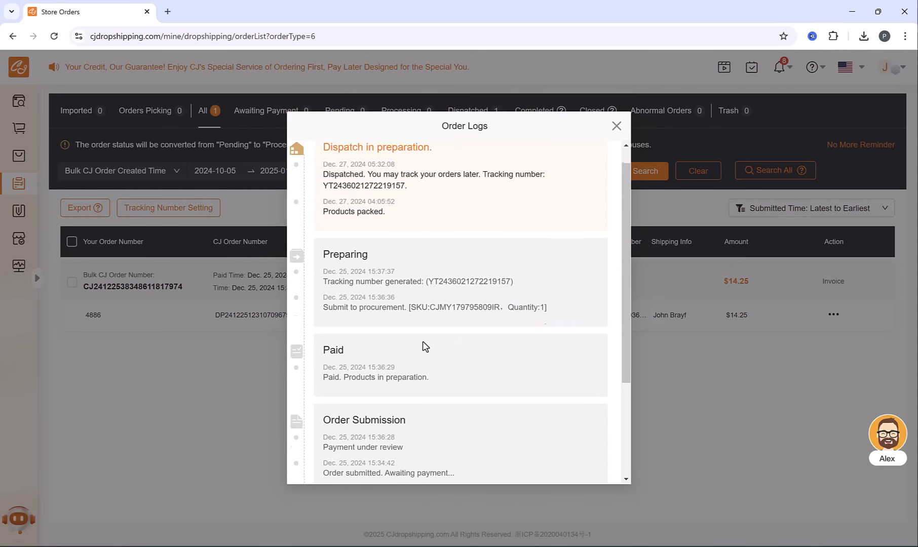
left_click(617, 126)
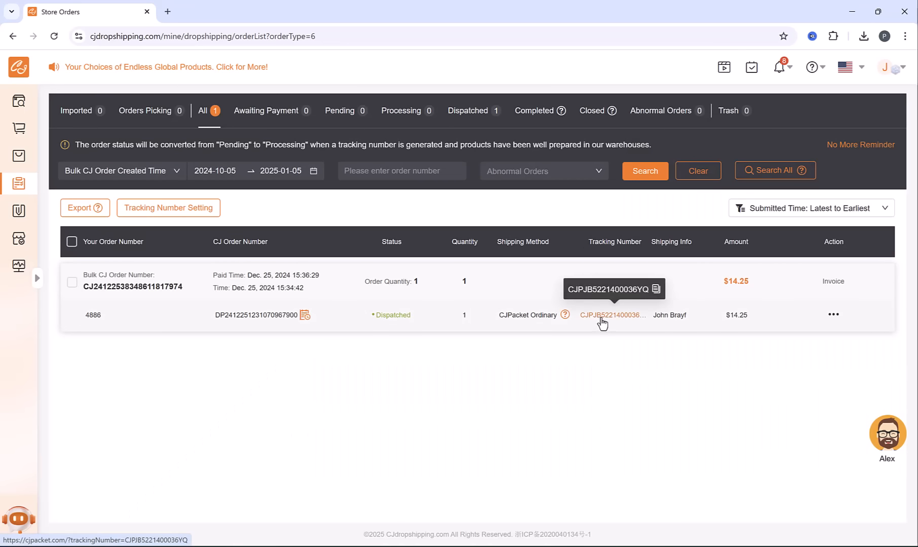
Open the order's shipment tracking on CJPacket, examine the expanded delivery history, and return to Store Orders
left_click(602, 319)
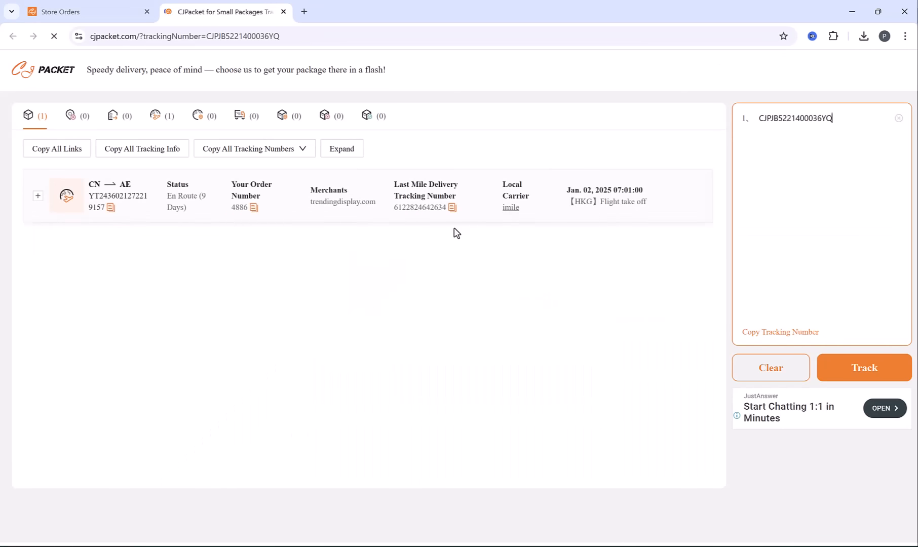
left_click(38, 197)
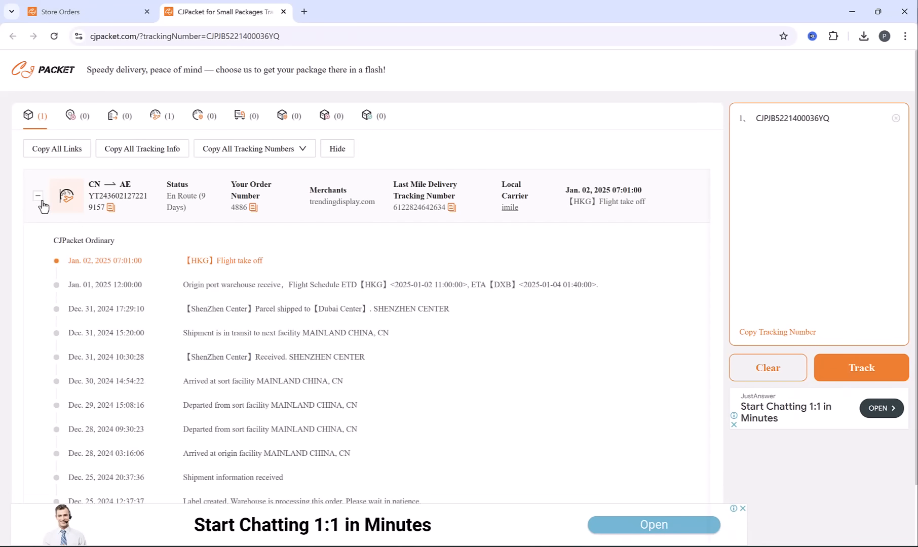
scroll(248, 318, "down", 1)
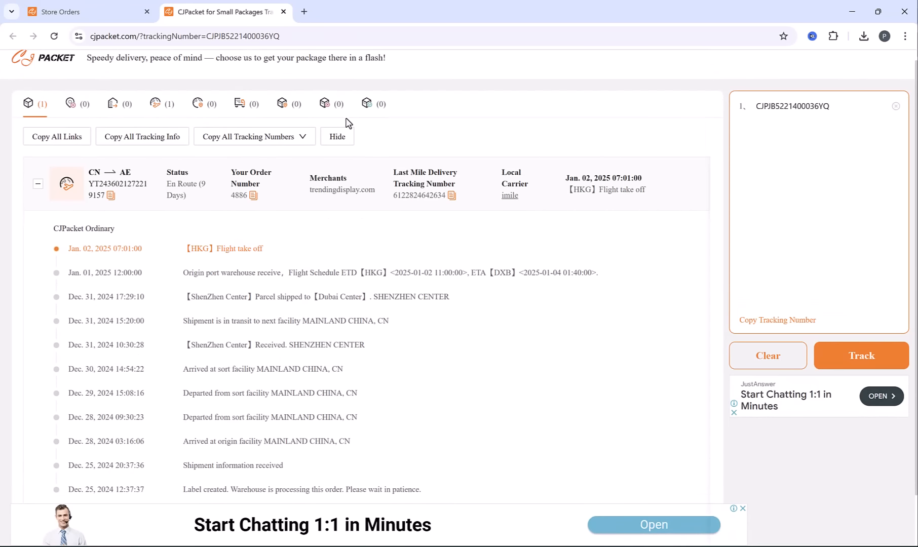
key("ctrl+w")
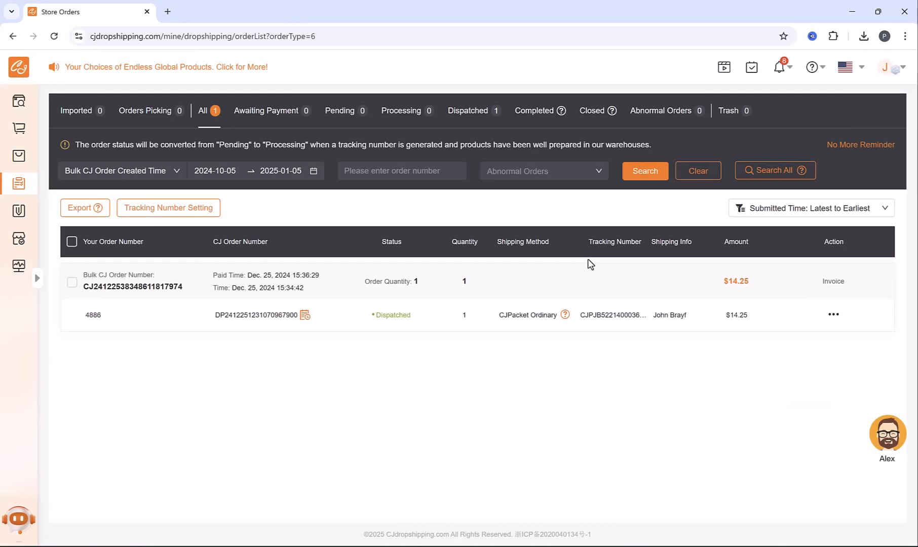
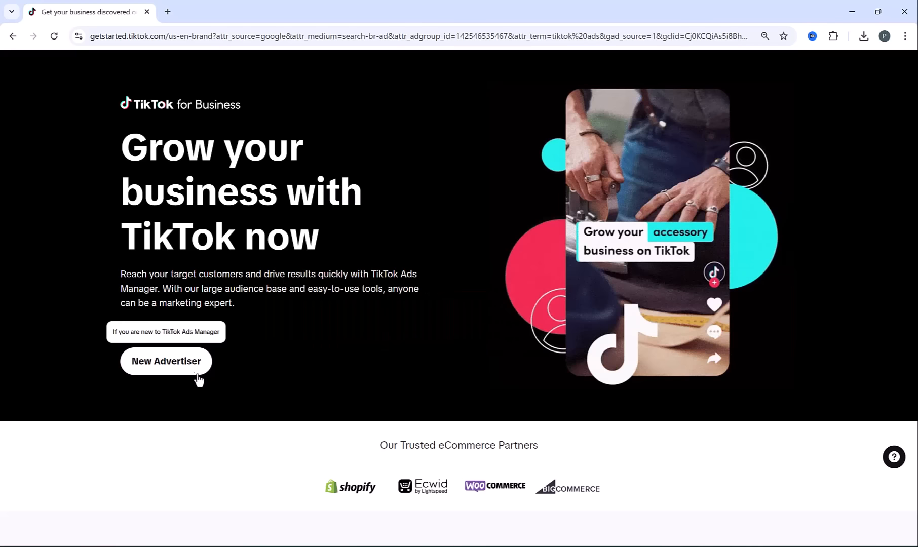
Sign up as a new TikTok advertiser with the business email and account password, agreeing to the Commercial Terms of Service
left_click(167, 362)
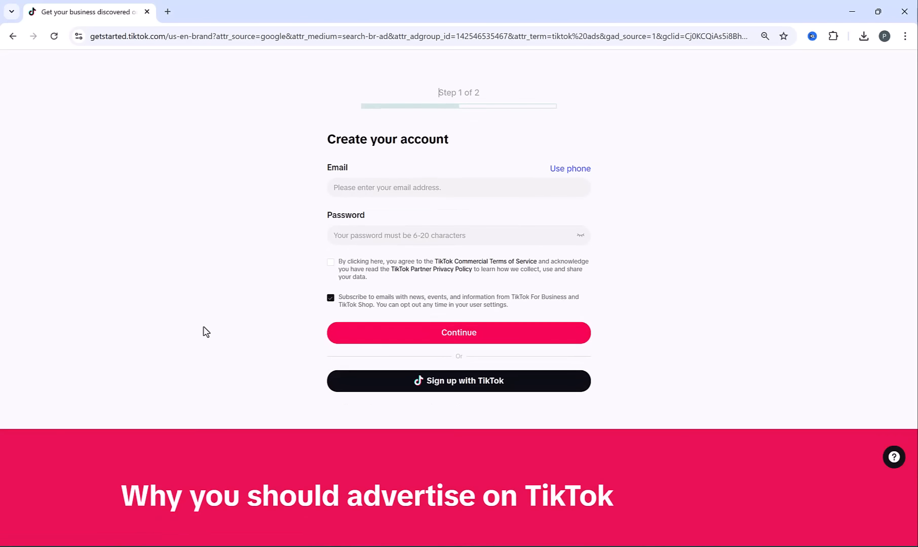
left_click(380, 188)
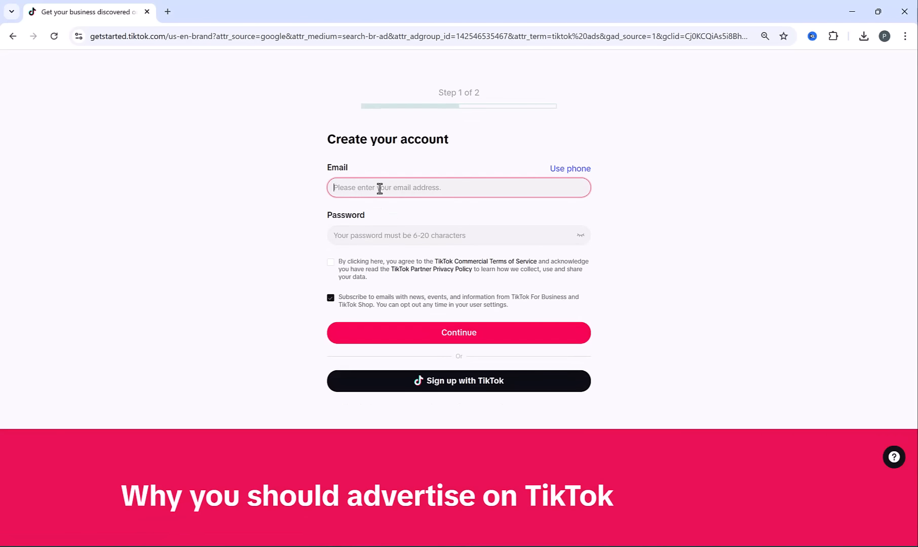
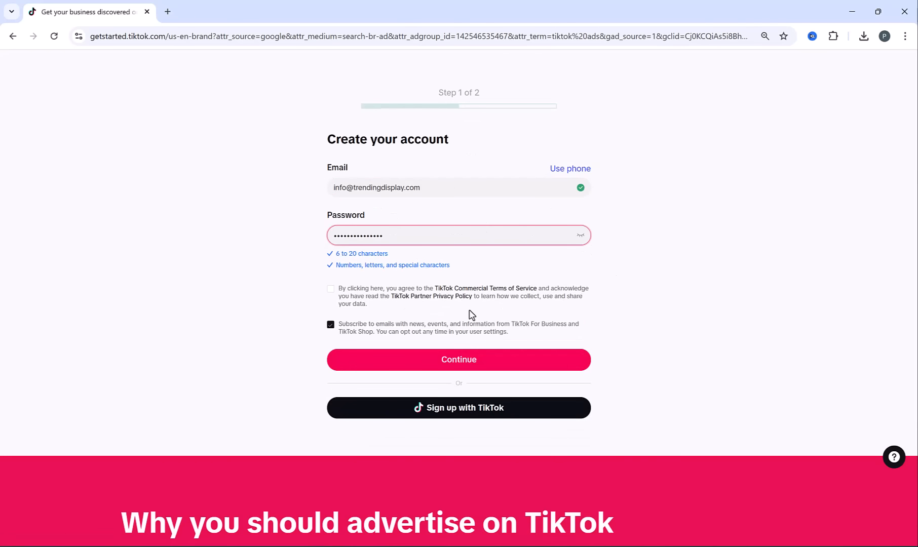
left_click(330, 272)
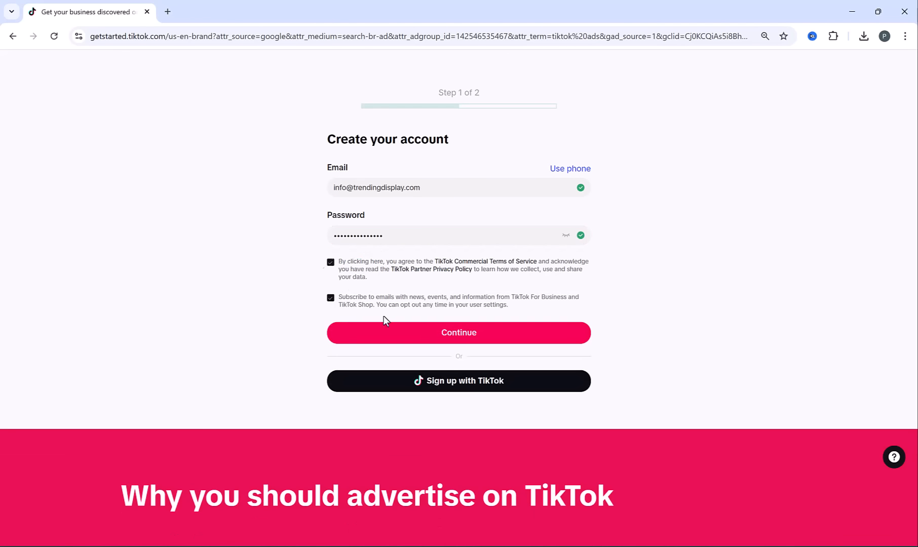
left_click(414, 338)
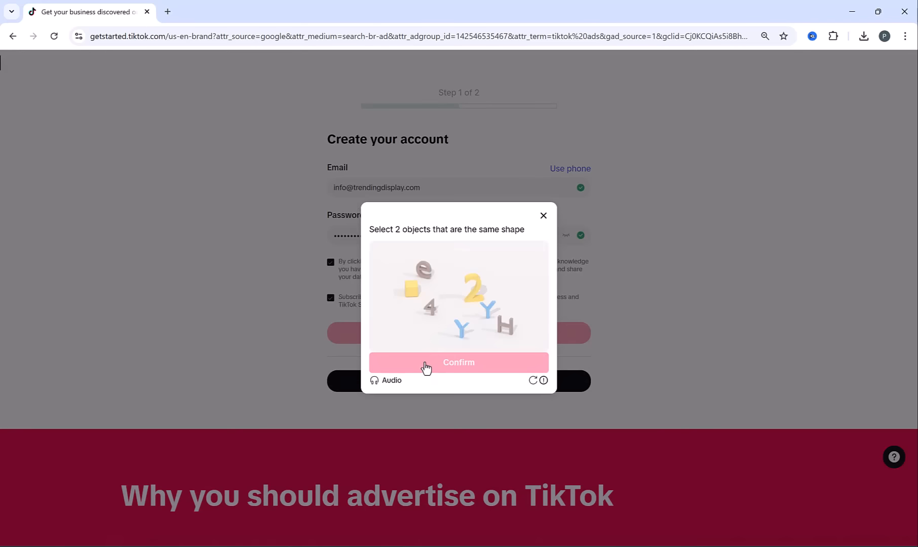
Solve the sign-up puzzle by selecting the two matching Y shapes and confirming them
left_click(462, 329)
left_click(487, 310)
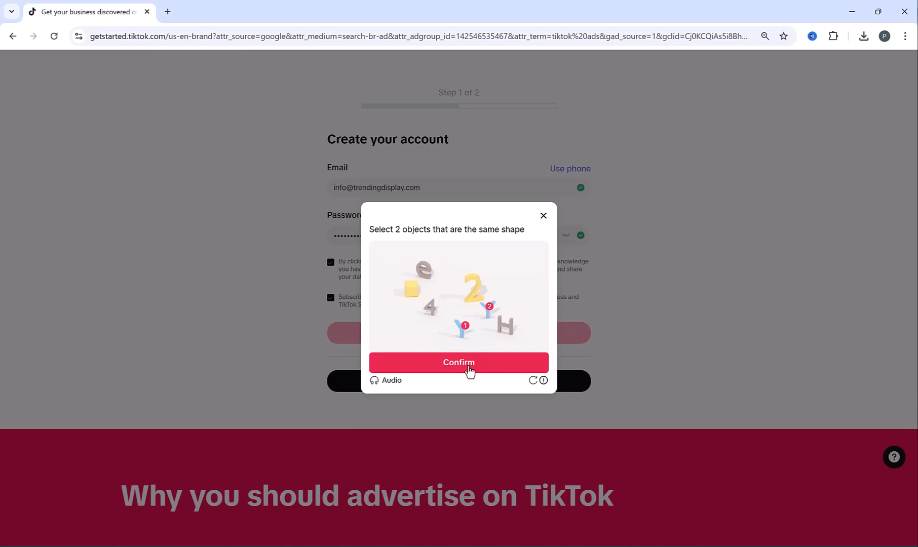
left_click(468, 368)
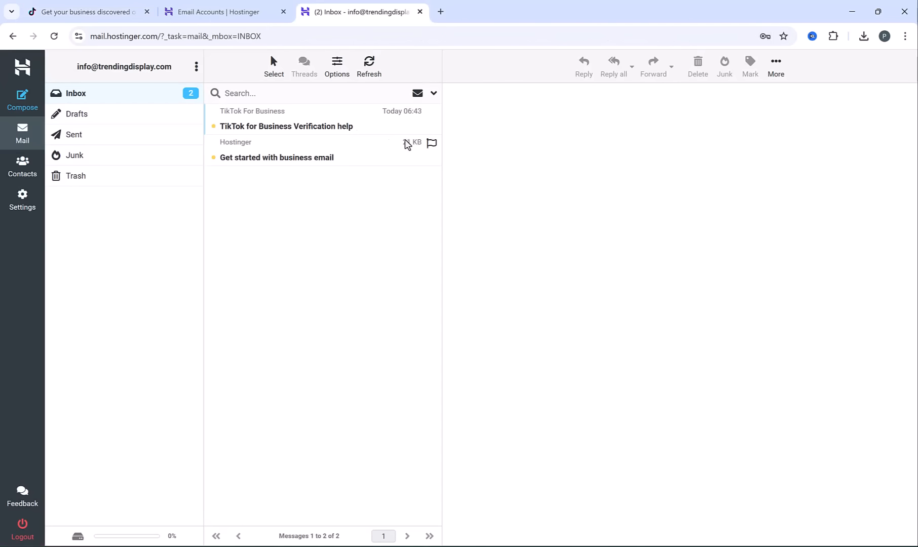
Copy the verification code from the TikTok For Business email in the Hostinger inbox and paste it into the email confirmation
left_click(313, 128)
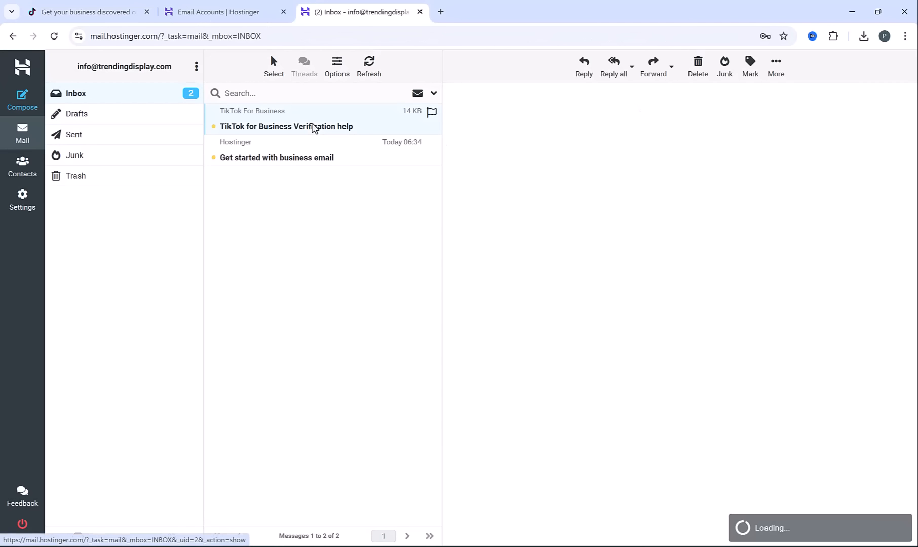
double_click(559, 307)
key("ctrl+c")
left_click(127, 5)
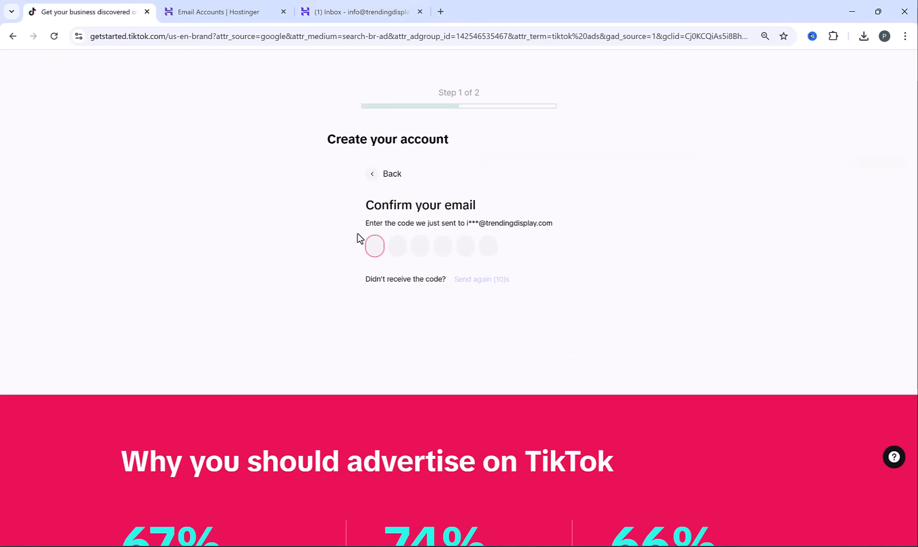
key("ctrl+v")
Set the business industry to Clothing & Shoes within the E-commerce category
left_click(328, 206)
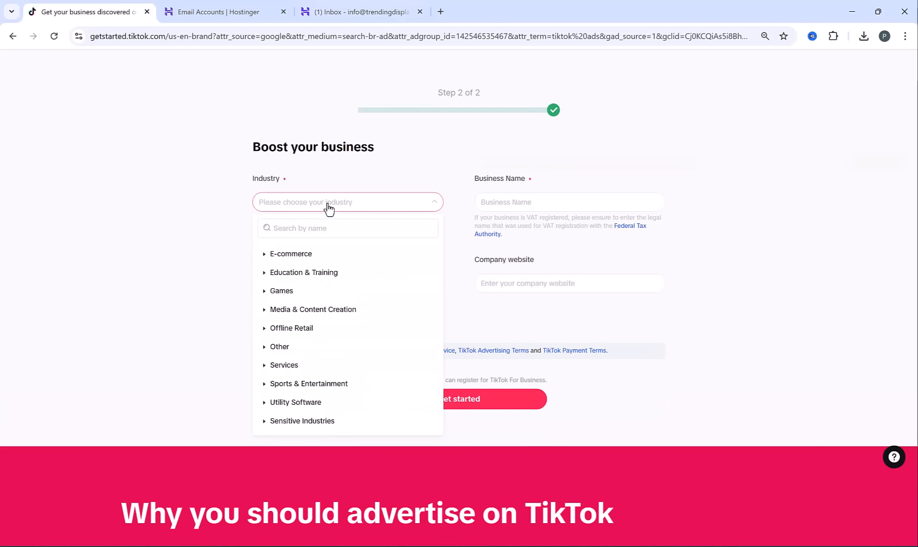
left_click(264, 257)
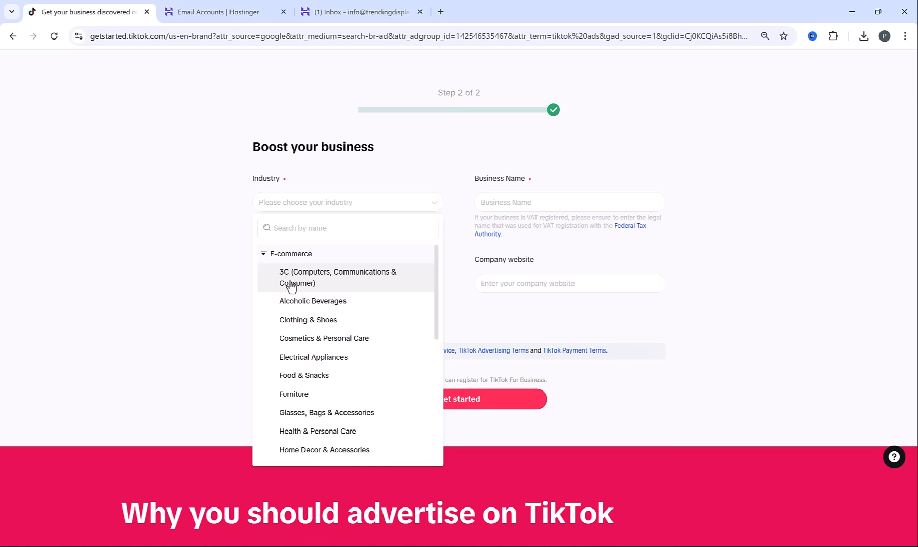
left_click(320, 325)
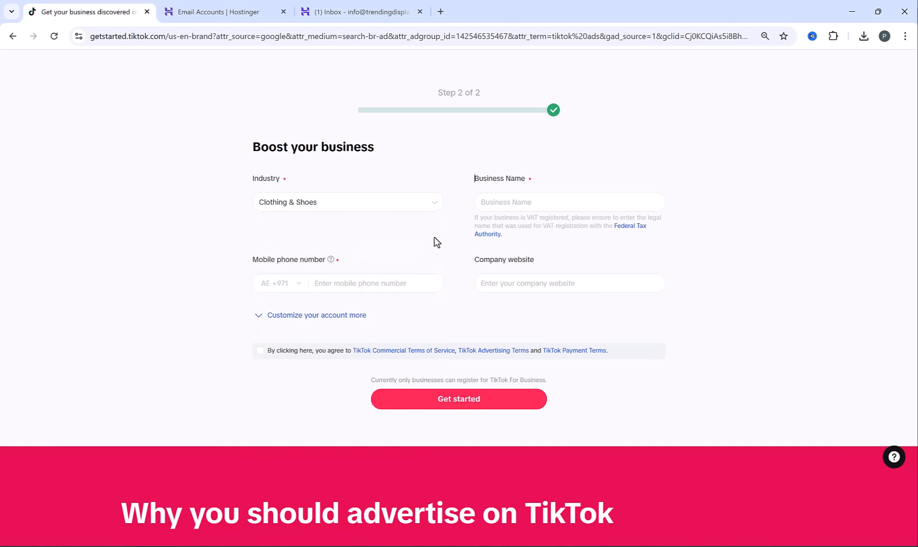
Enter TrendingDisplay as the business name, fill in the mobile phone number, and submit the registration with the terms accepted
left_click(506, 206)
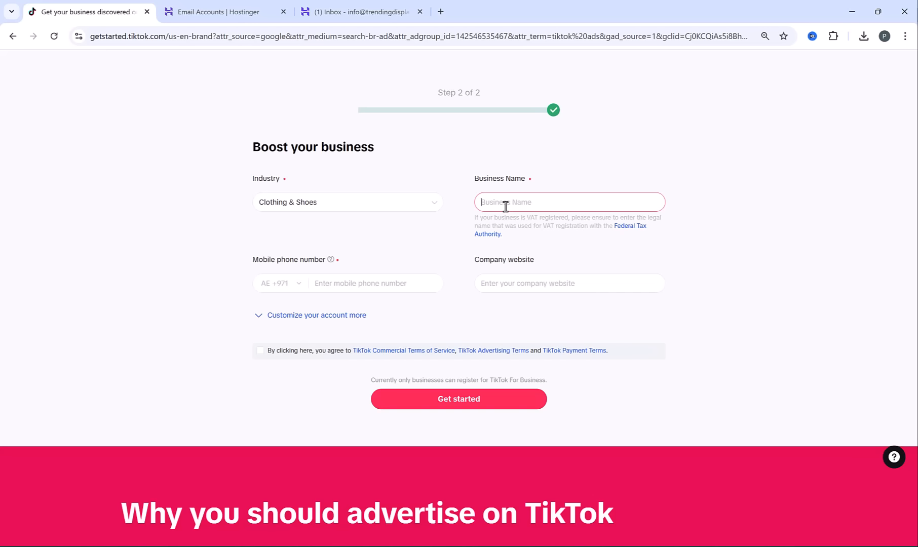
type("TrendingDisplay")
left_click(349, 279)
type("5")
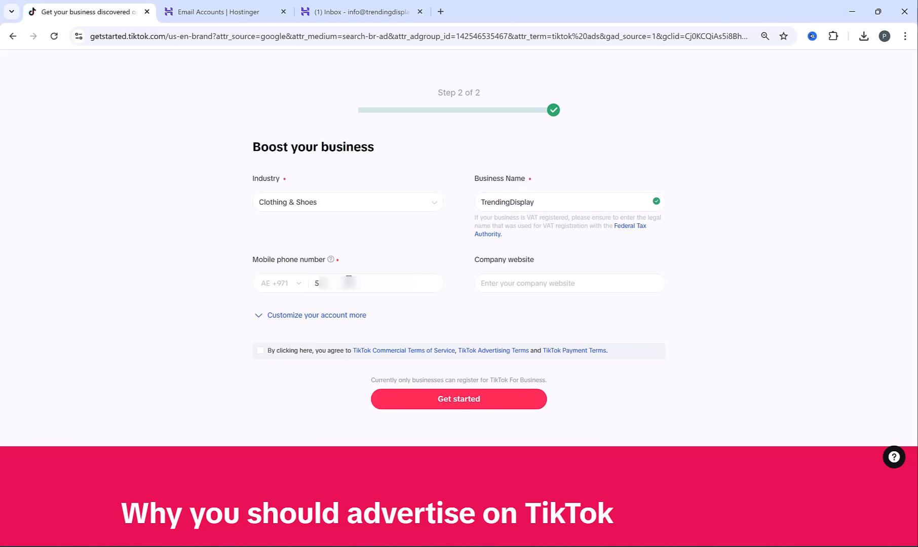
left_click(260, 350)
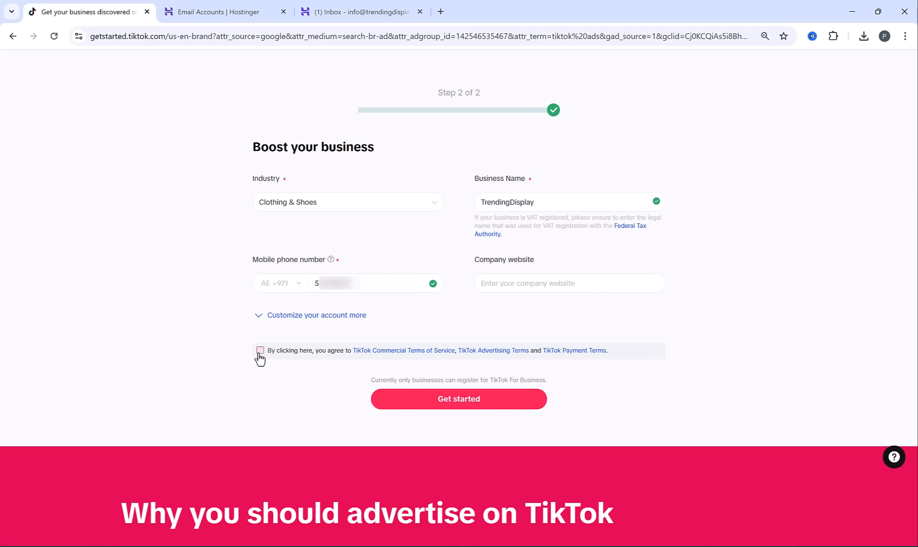
left_click(440, 400)
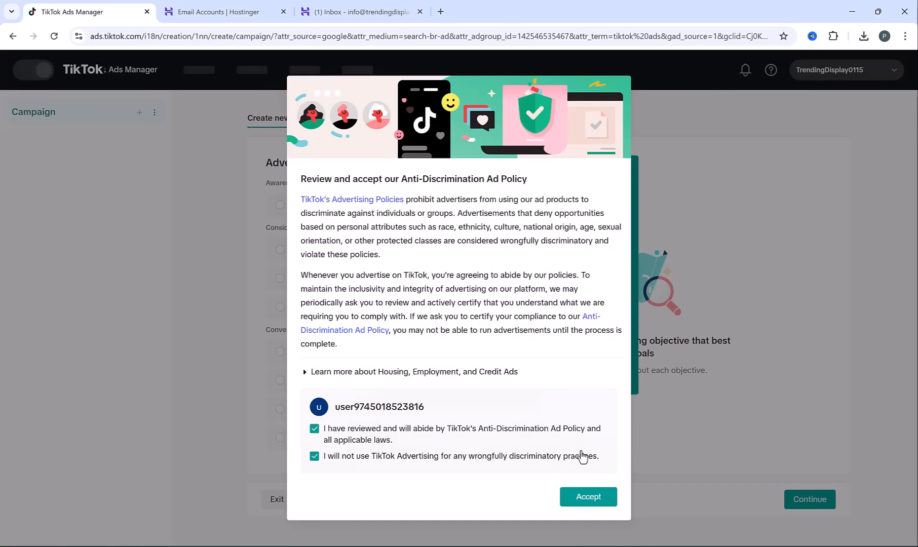
Accept TikTok's Anti-Discrimination Ad Policy and skip the introduction to the business products menu
left_click(584, 500)
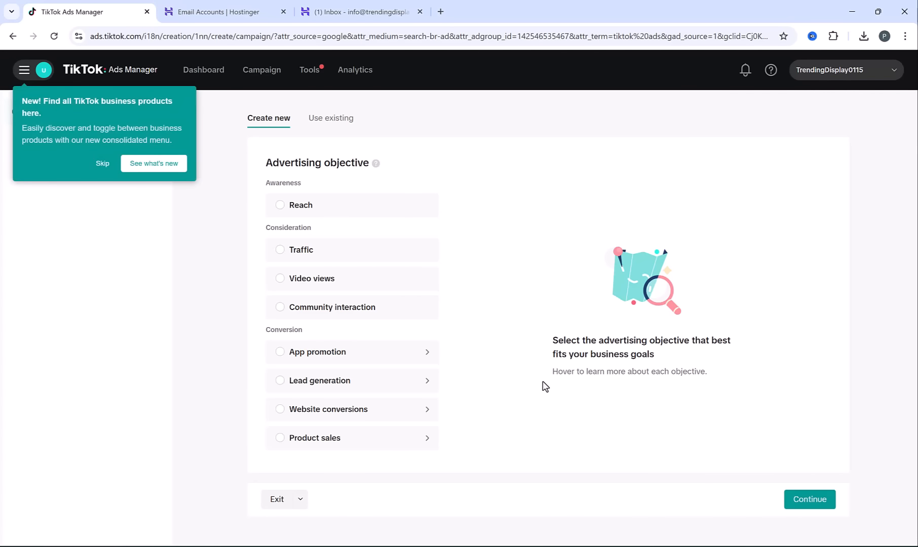
left_click(103, 163)
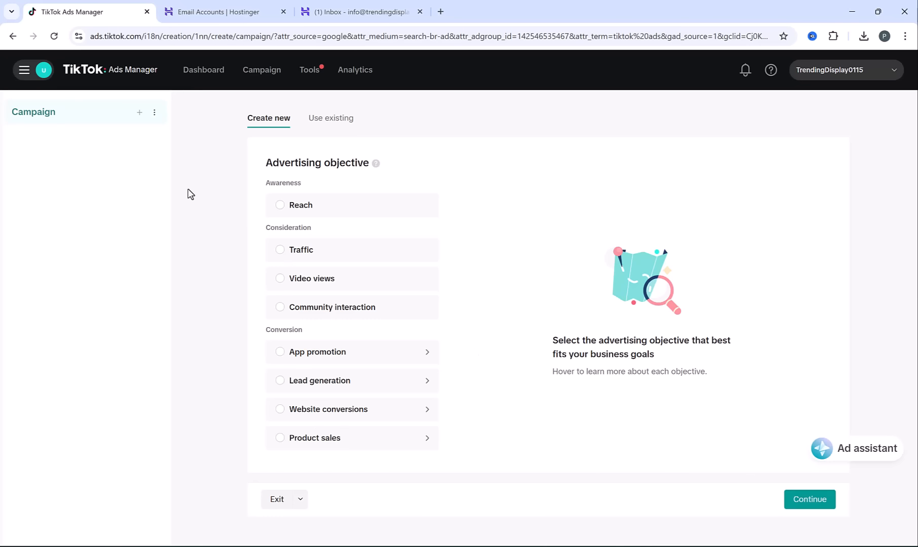
Exit campaign creation to open Events, and request and enter the phone verification code for the identity check
mouse_move(311, 74)
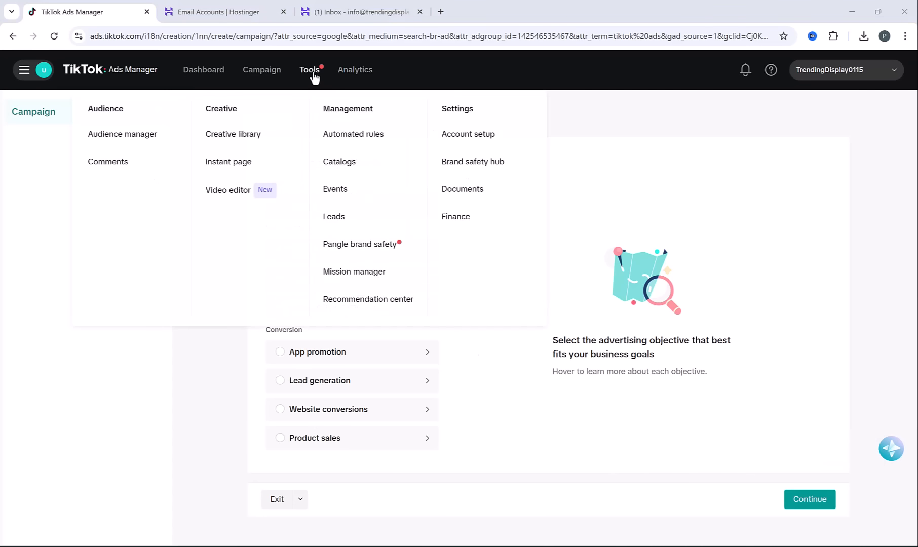
left_click(343, 195)
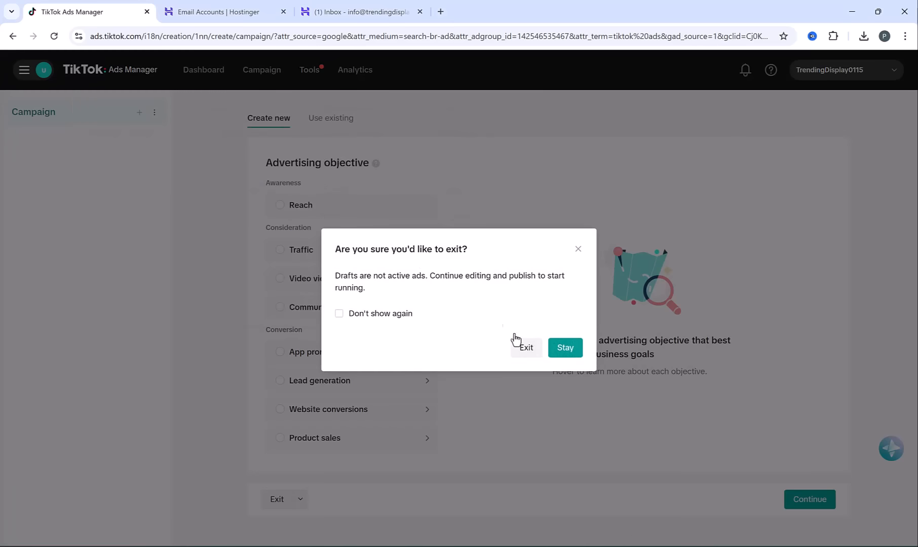
left_click(527, 349)
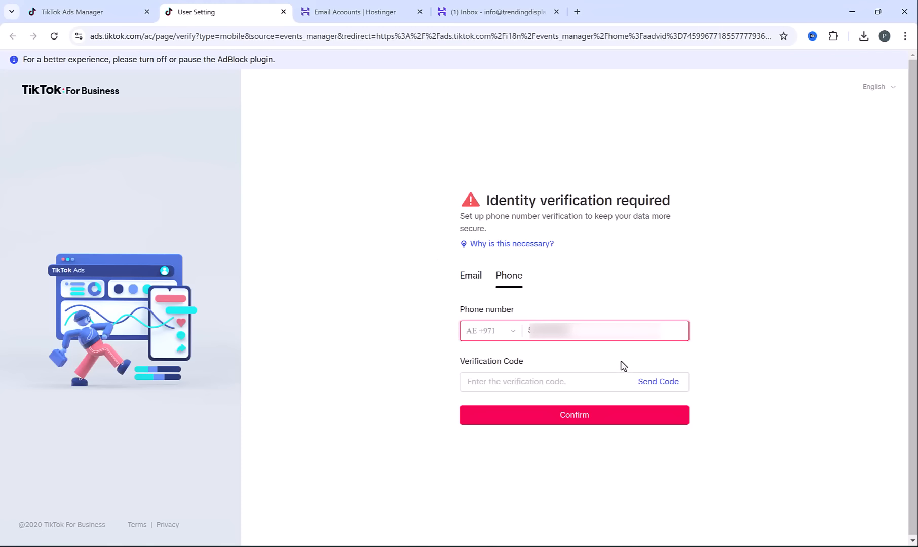
left_click(668, 385)
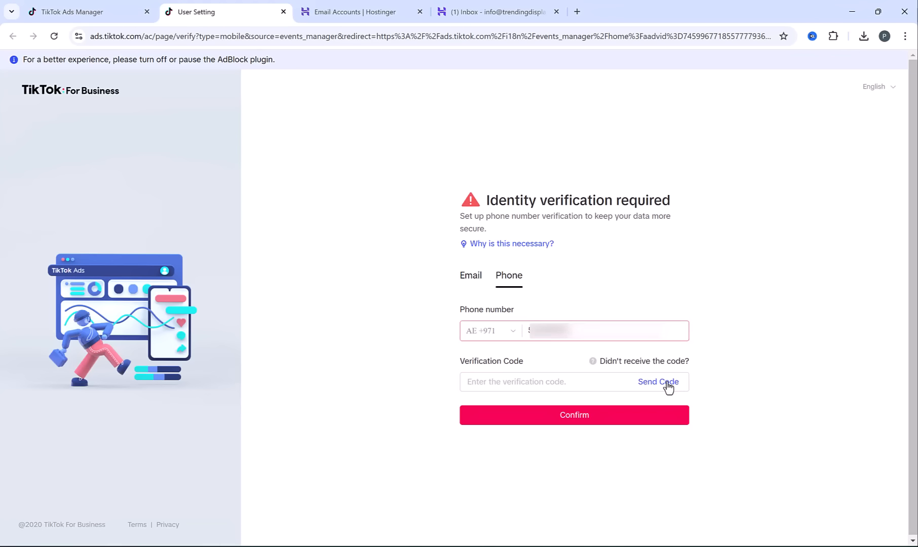
left_click(576, 384)
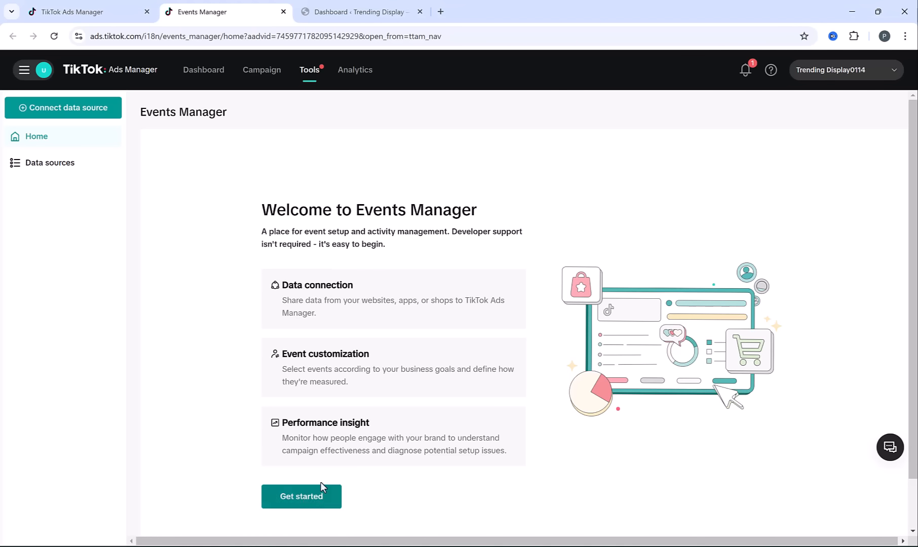
Start connecting a Web data source in Events Manager and add the store's website address
left_click(306, 505)
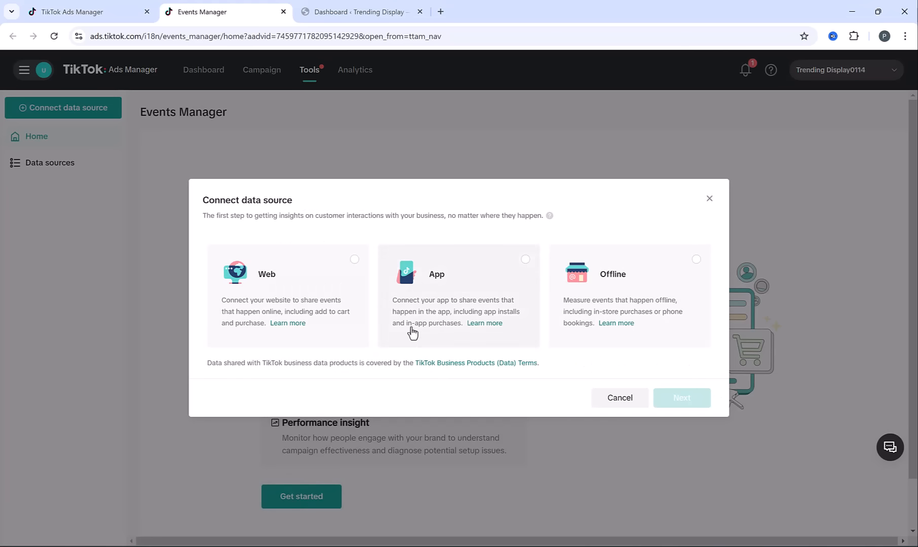
left_click(354, 260)
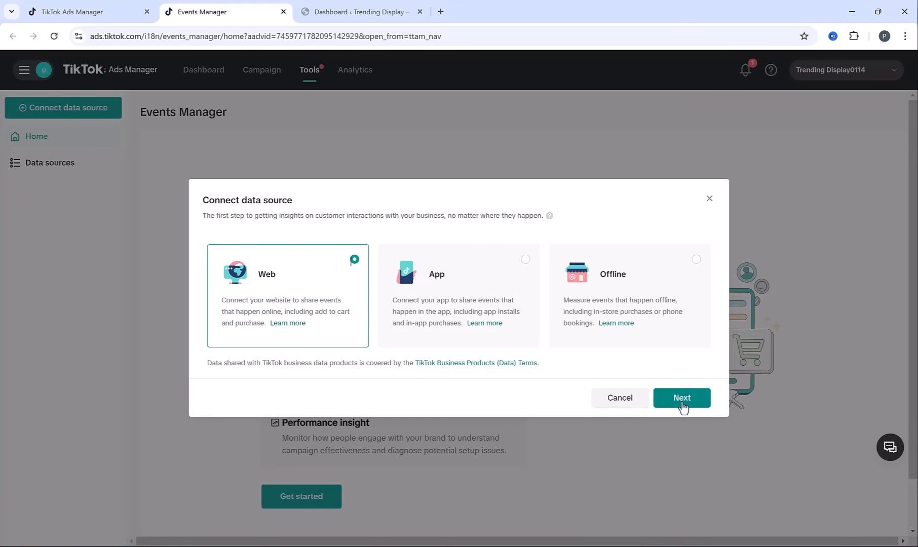
left_click(683, 406)
left_click(427, 268)
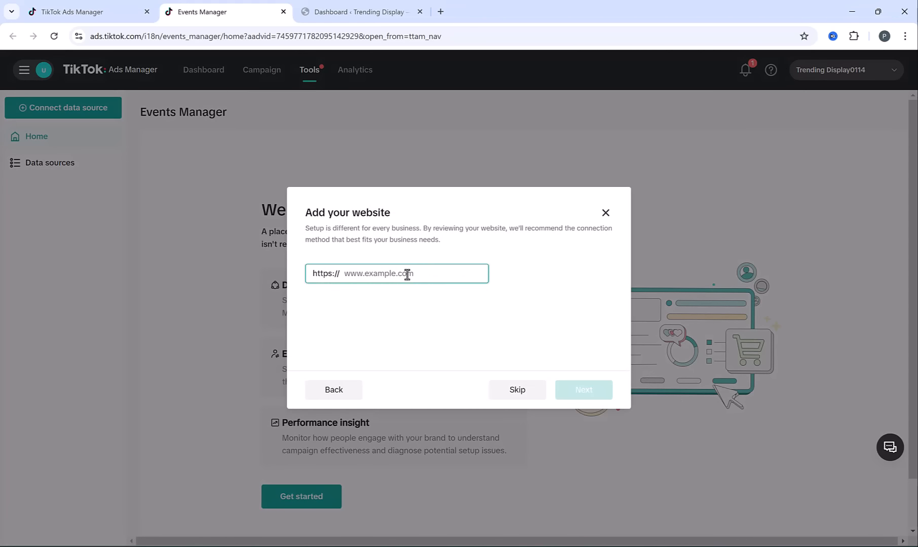
type("trendingdisplay.com/")
left_click(594, 390)
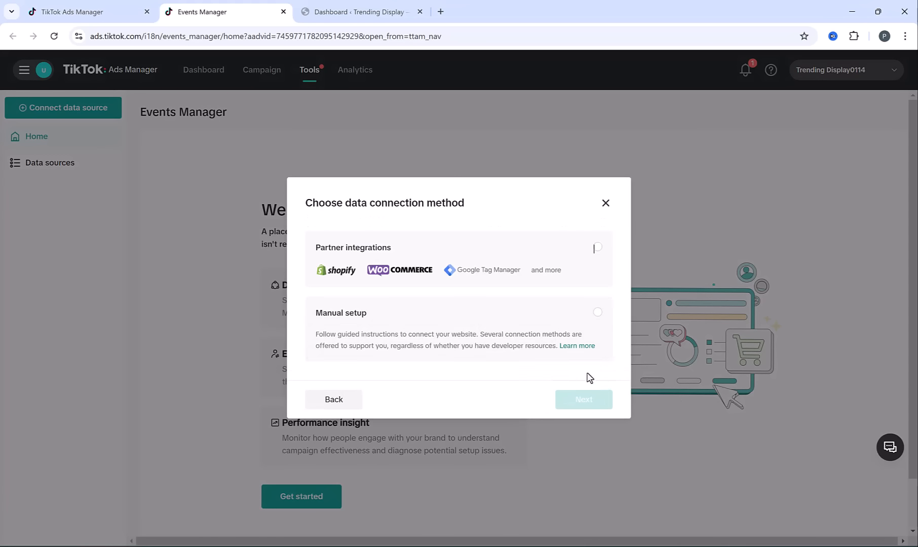
Choose Manual setup as the data connection method with TikTok Pixel as the manual connection
left_click(361, 329)
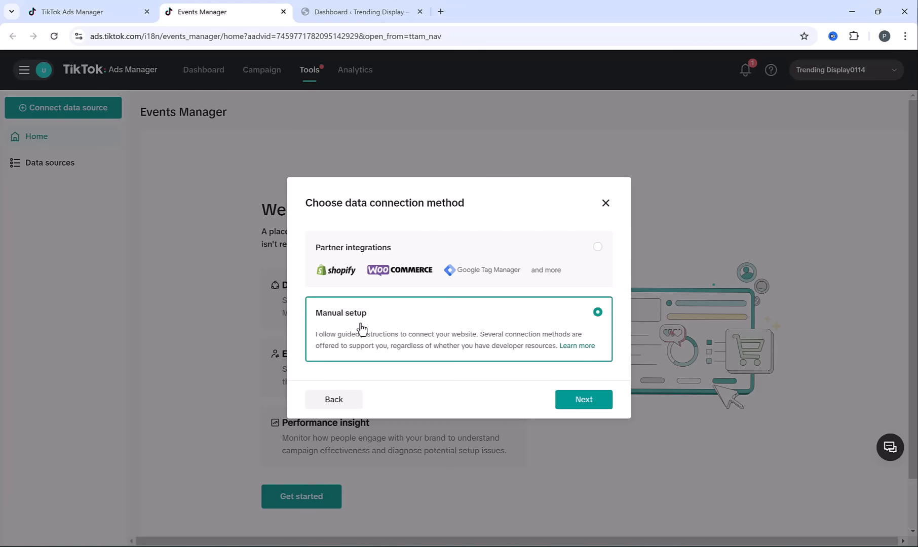
left_click(590, 400)
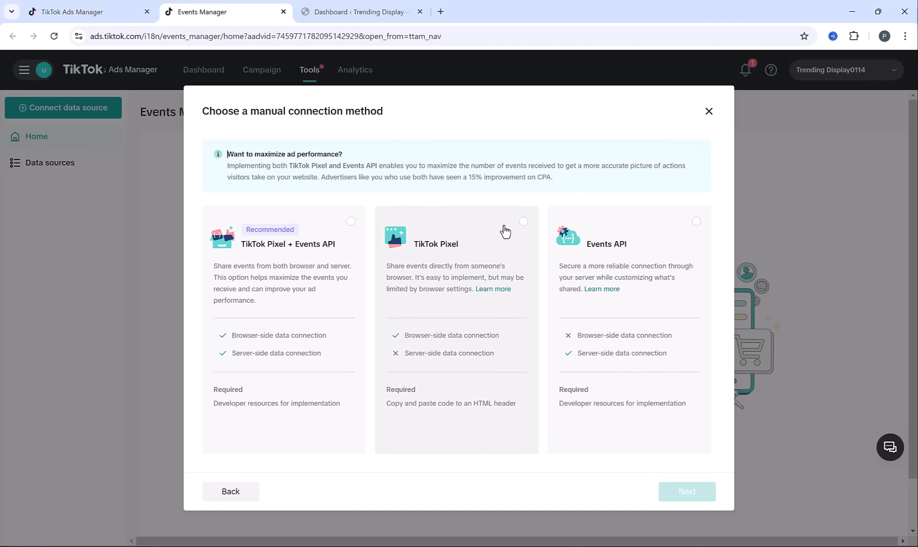
left_click(522, 226)
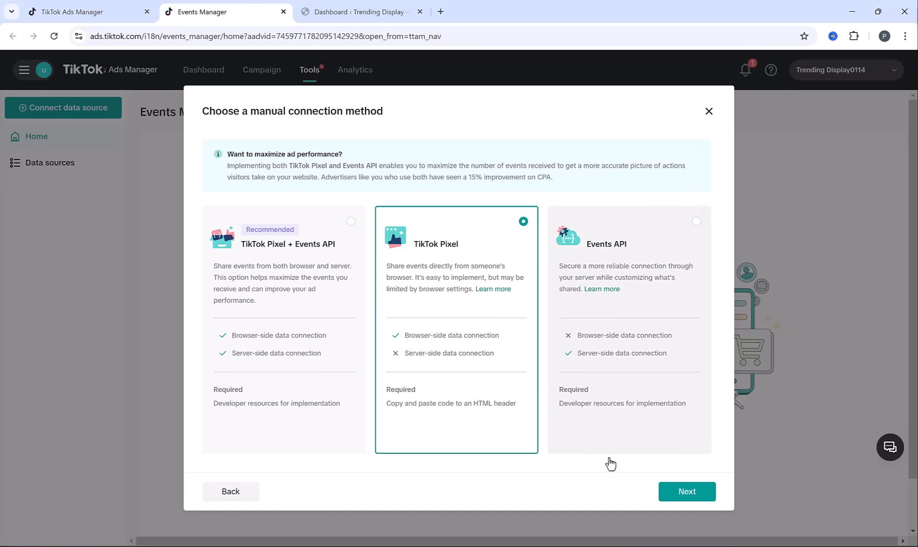
left_click(689, 492)
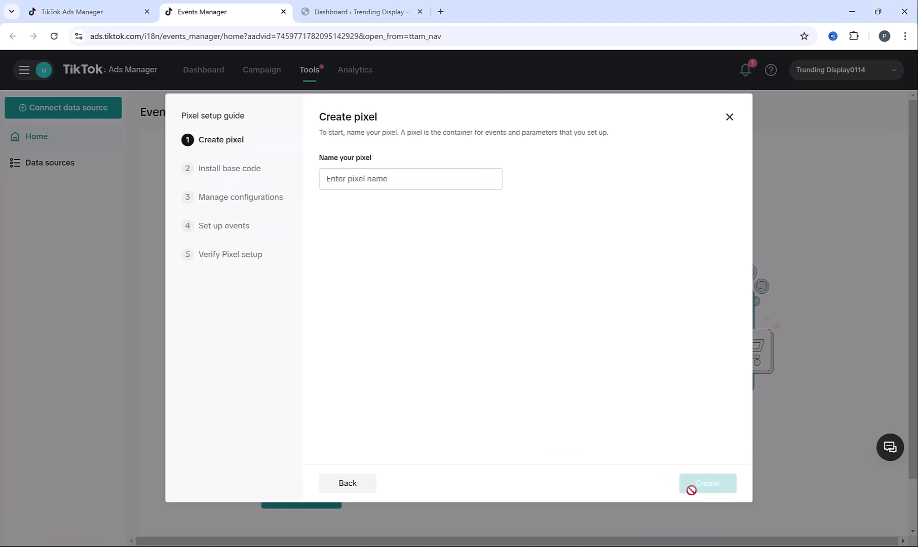
Name the pixel Trending Display and create it
left_click(378, 178)
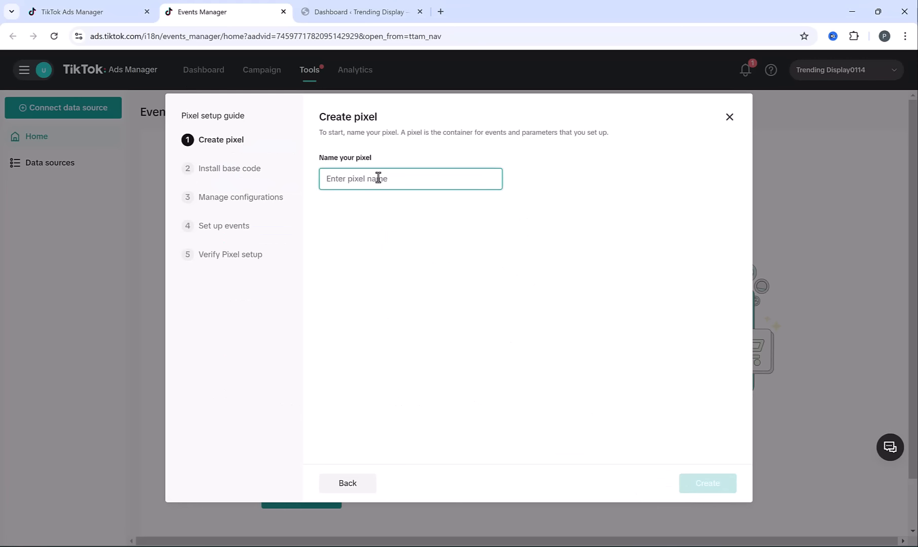
type("Tr")
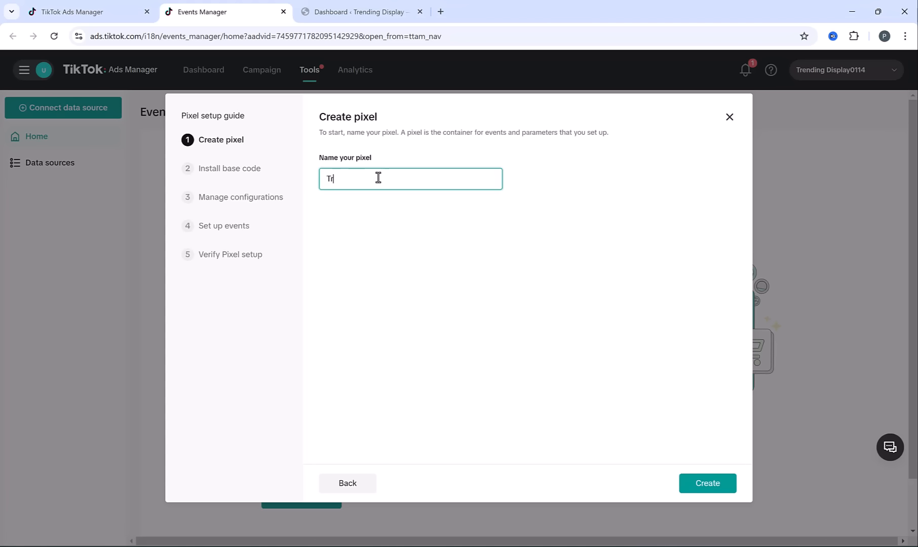
type("ending Display")
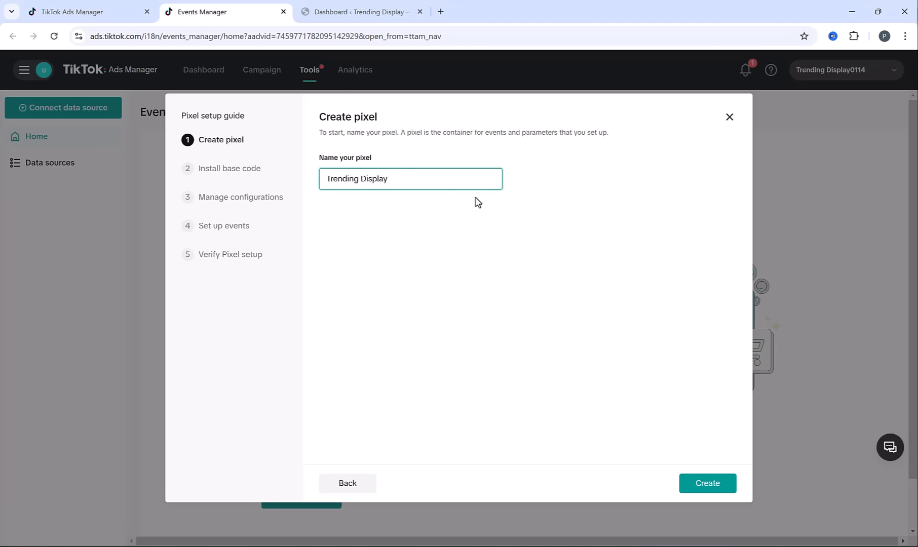
left_click(709, 490)
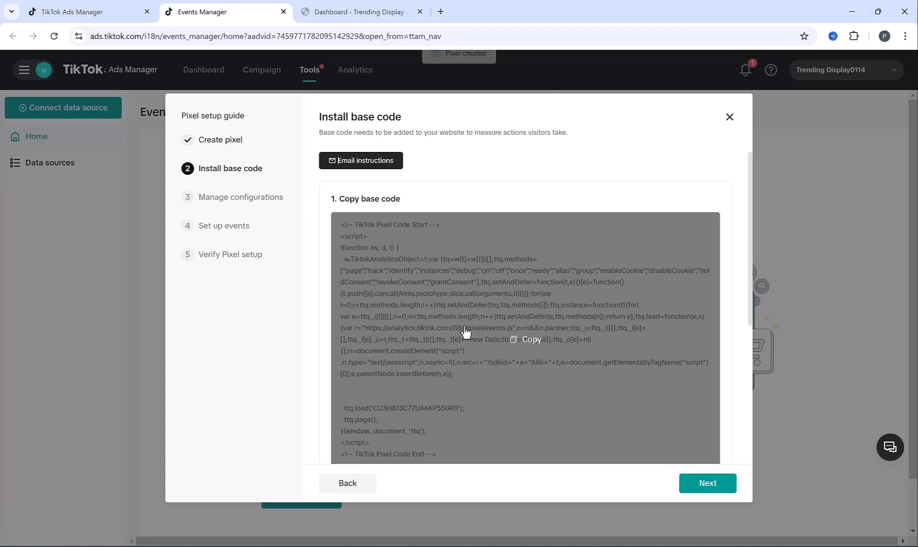
Copy the TikTok Pixel base code and start a new HFCM snippet in the store's WordPress admin
left_click(521, 344)
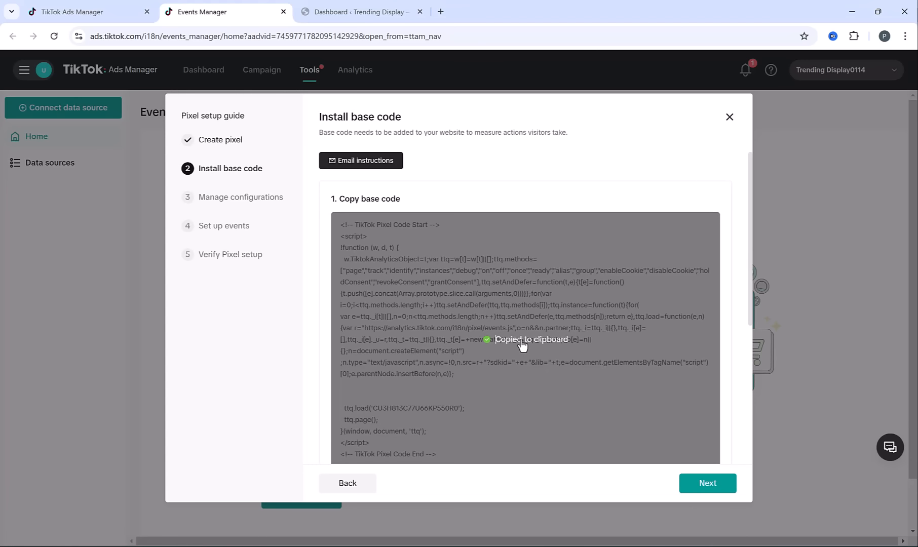
left_click(357, 11)
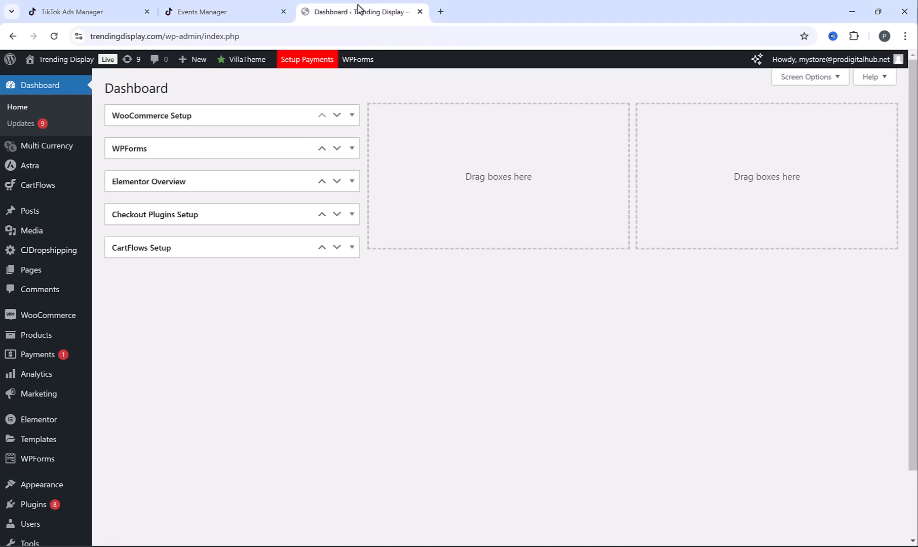
scroll(18, 345, "down", 2)
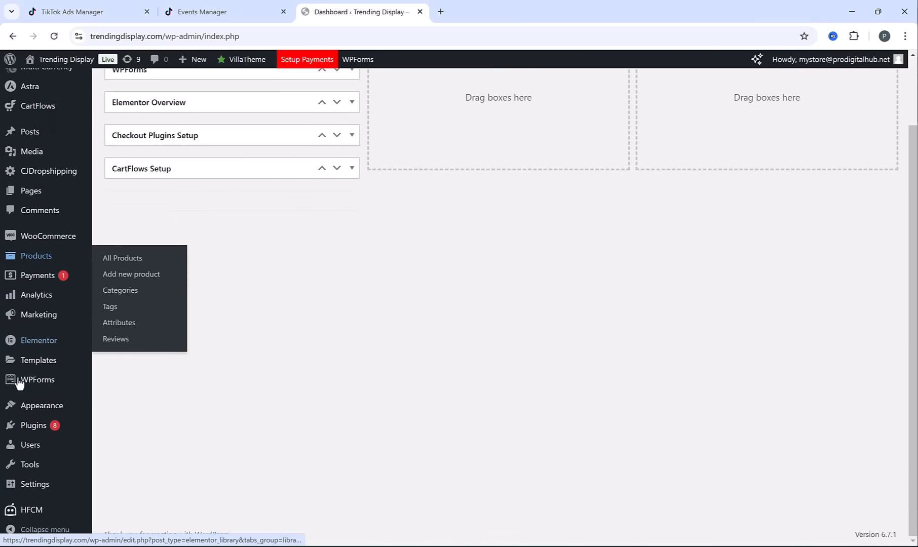
mouse_move(38, 513)
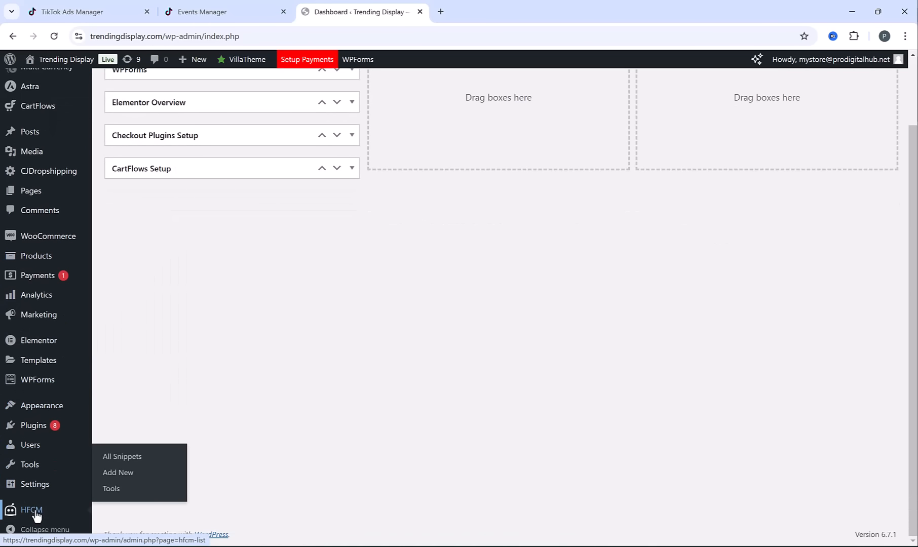
left_click(36, 514)
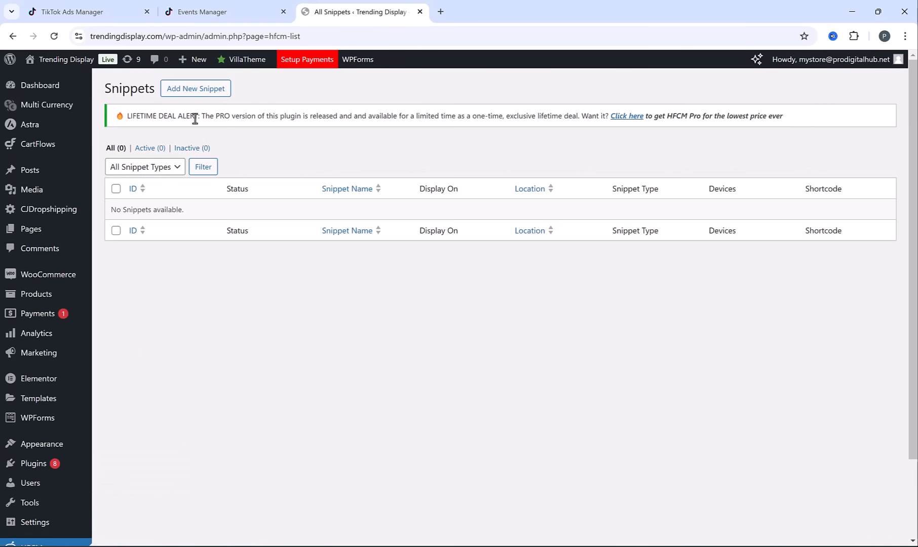
left_click(195, 96)
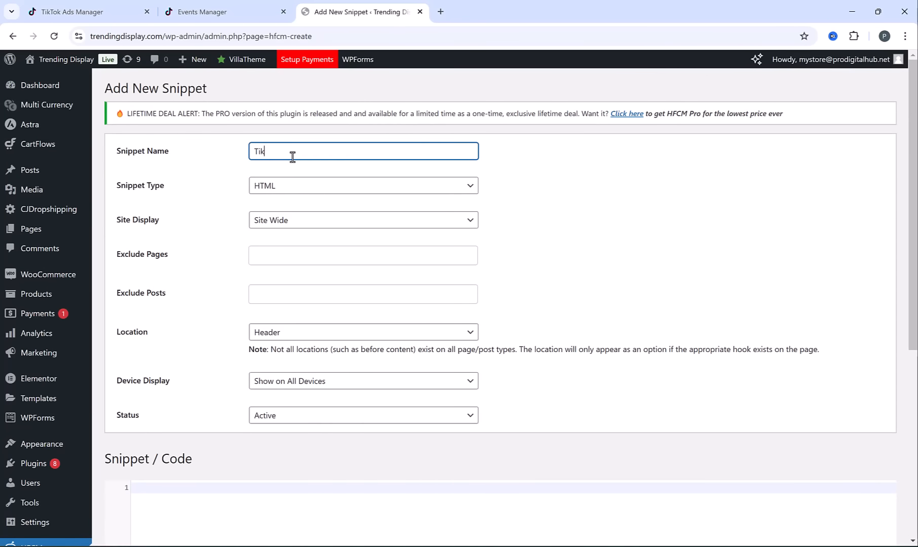
Insert the copied TikTok Pixel base code into the new site-wide header snippet and save it
scroll(318, 229, "down", 3)
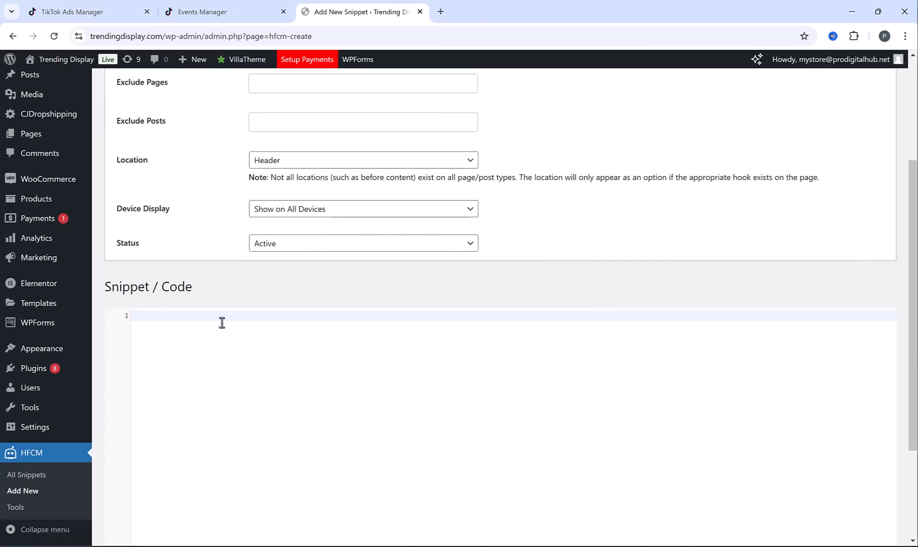
left_click(217, 315)
key("ctrl+v")
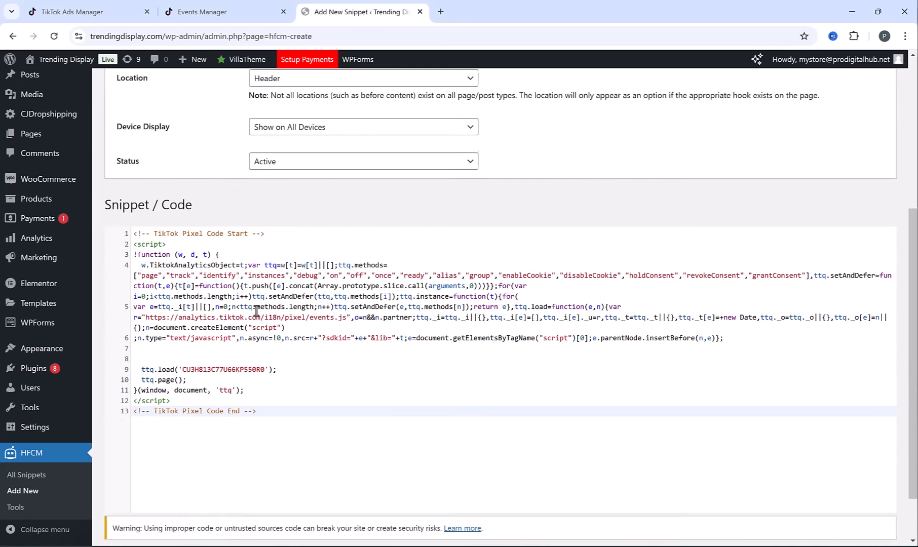
scroll(184, 428, "down", 3)
left_click(116, 505)
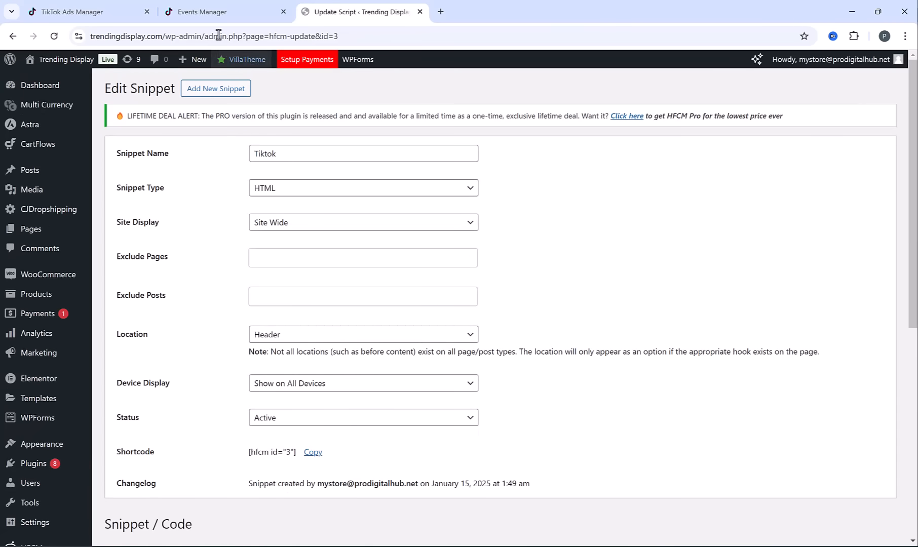
Return to the pixel setup guide in Events Manager, enable Automatic Advanced Matching and continue to event setup
left_click(225, 8)
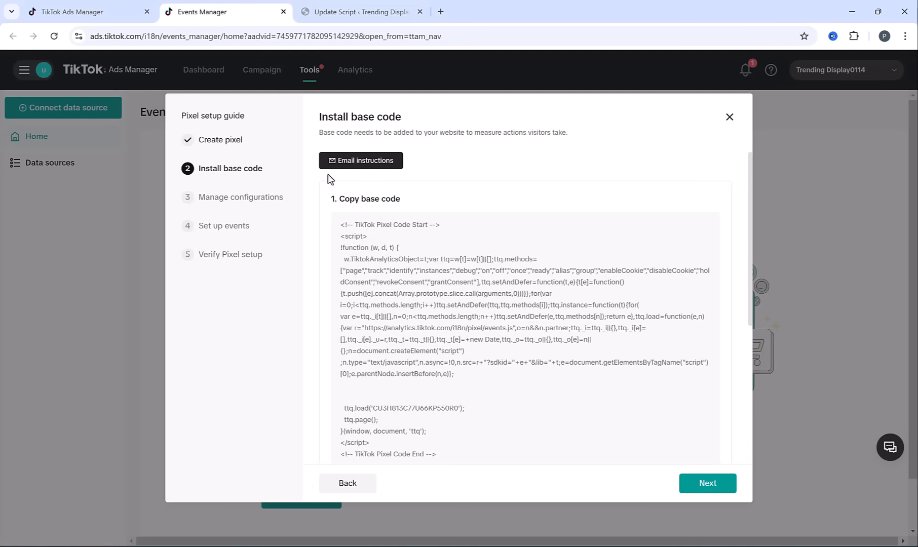
left_click(730, 489)
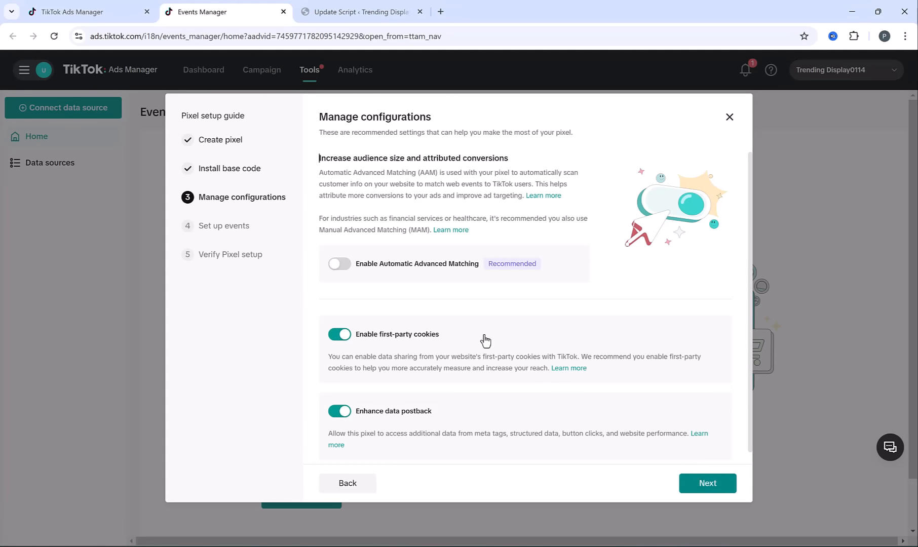
left_click(343, 264)
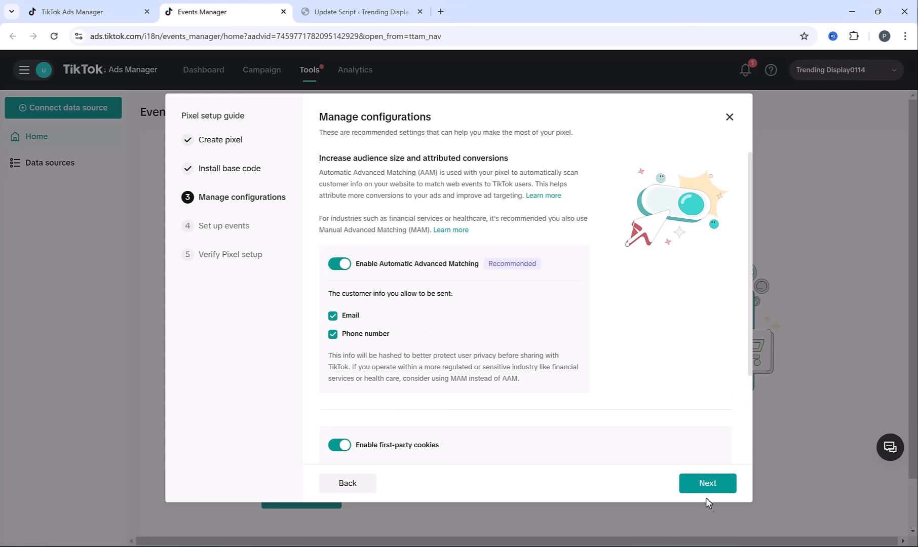
left_click(707, 484)
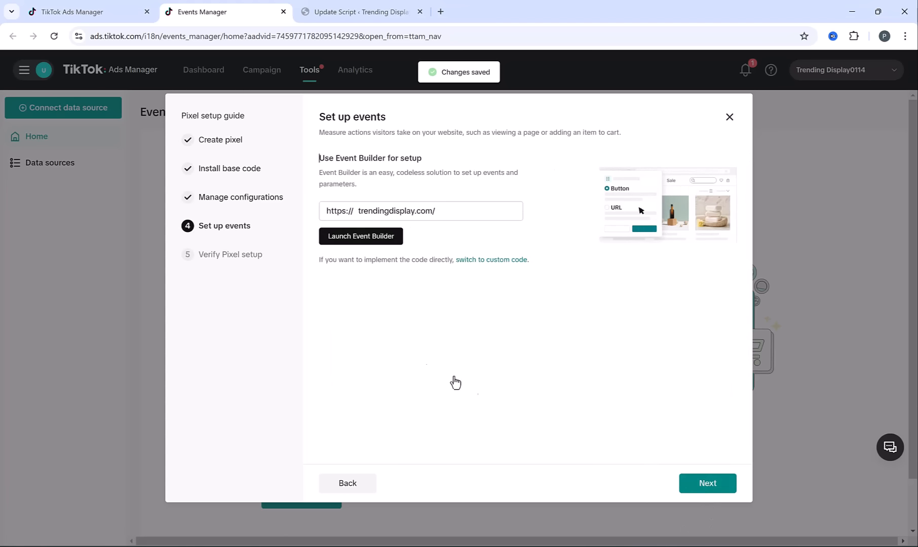
Launch Event Builder for trendingdisplay.com and open the Newest RGB Flame Aroma Diffuser product page from Featured Products
left_click(358, 242)
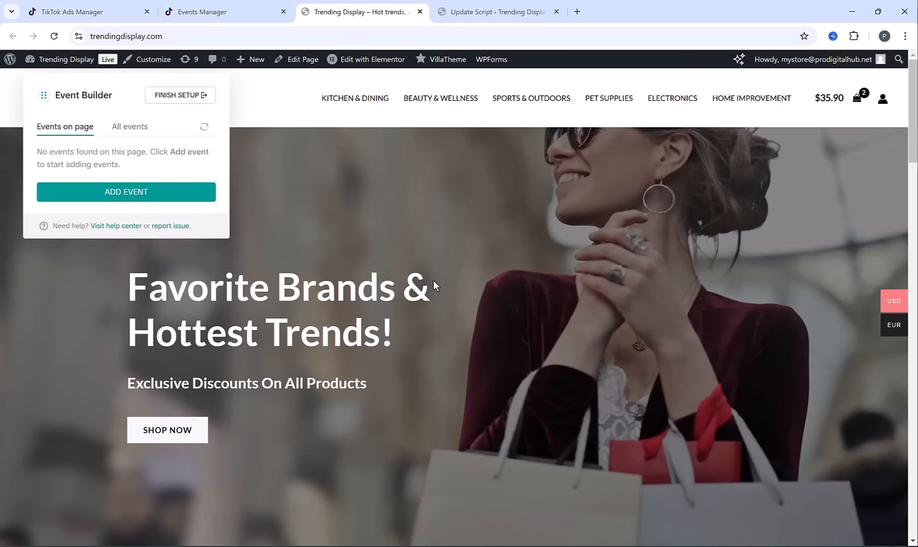
scroll(434, 281, "down", 10)
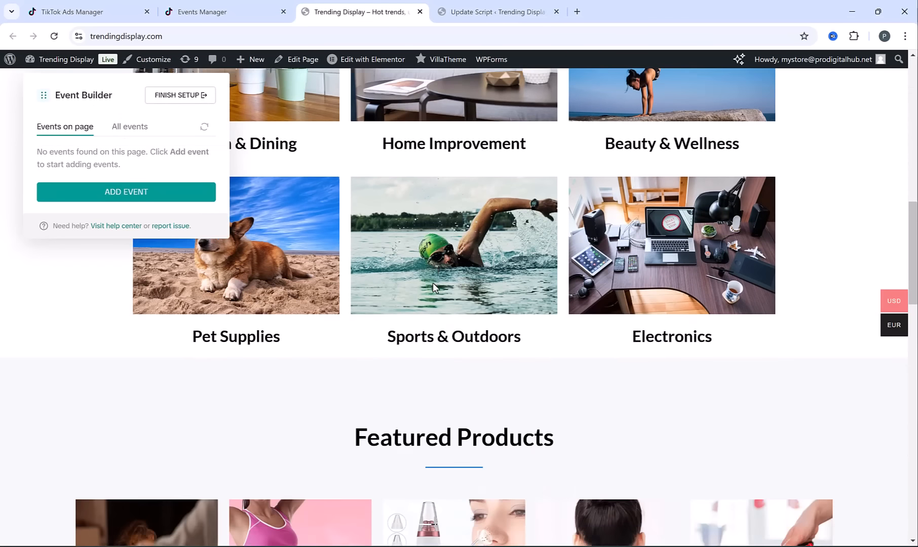
scroll(433, 287, "down", 3)
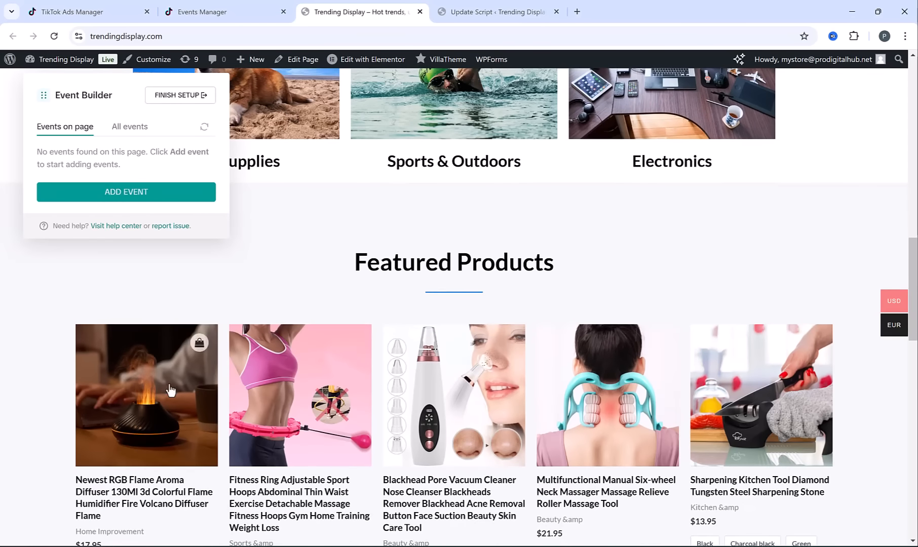
left_click(129, 374)
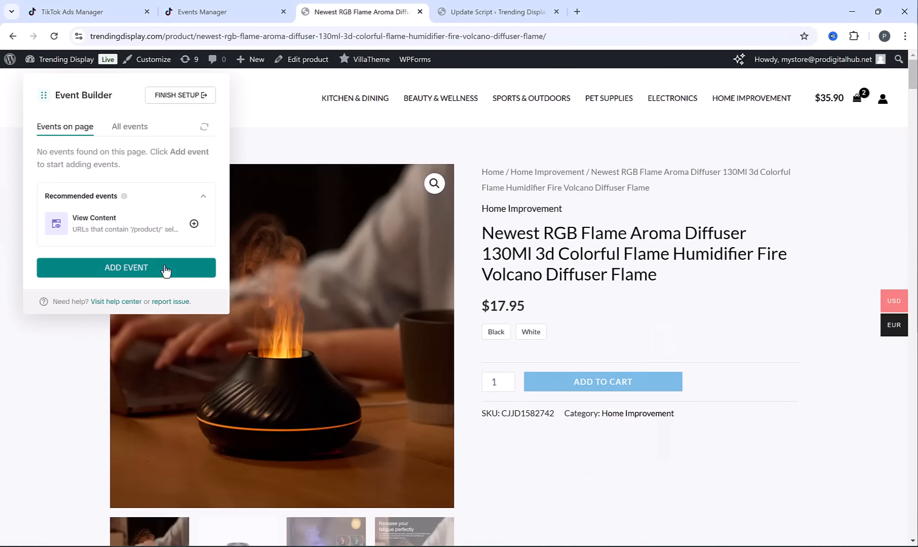
Create a View Content event using URL Visits tracking for URLs that contain "product"
left_click(165, 268)
left_click(42, 210)
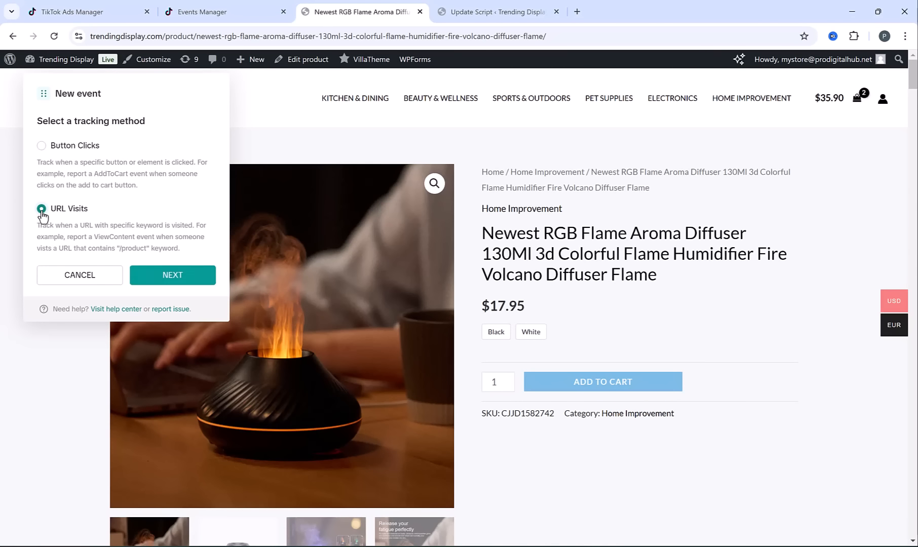
left_click(165, 278)
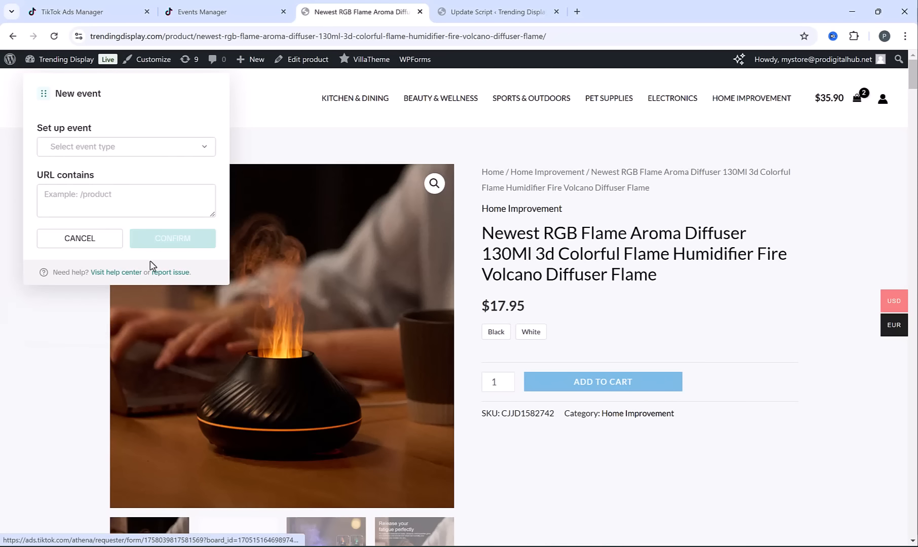
left_click(87, 148)
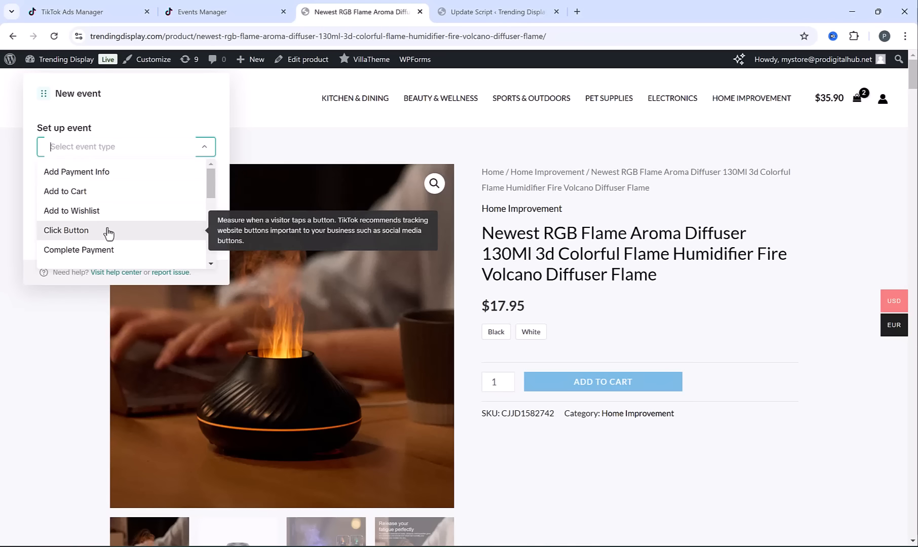
scroll(107, 232, "down", 1)
scroll(108, 232, "down", 3)
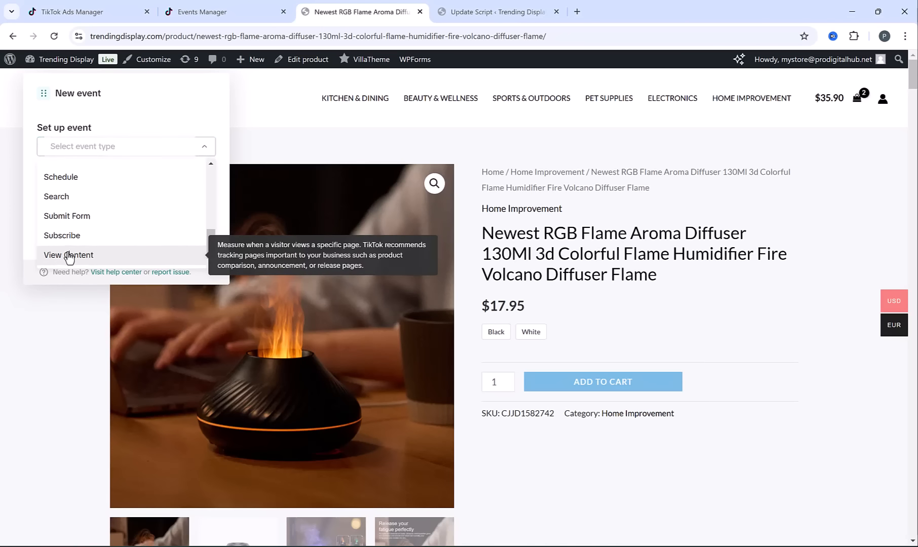
left_click(68, 255)
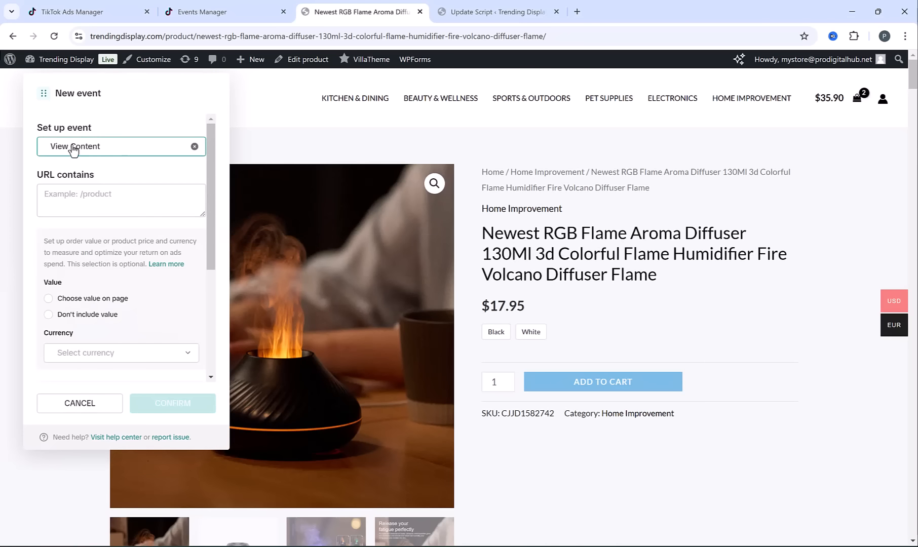
double_click(184, 36)
key("ctrl+c")
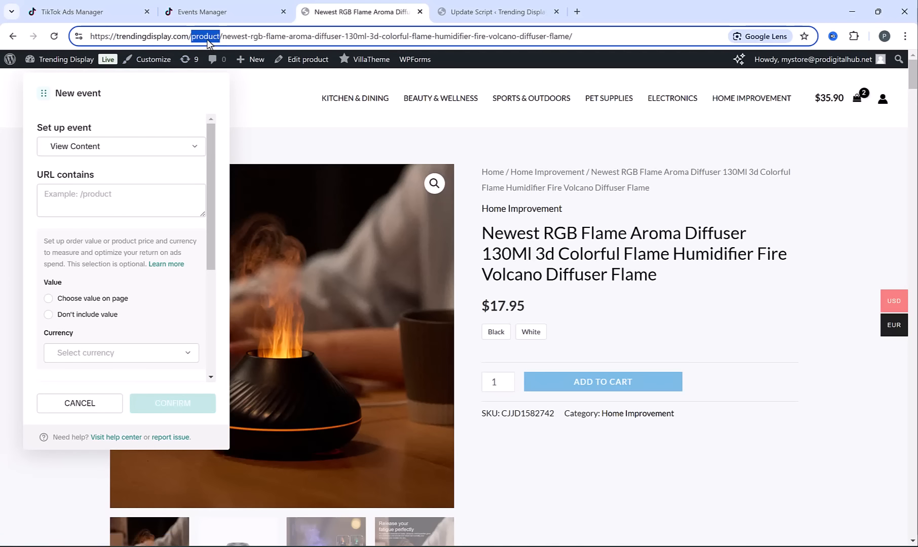
left_click(51, 195)
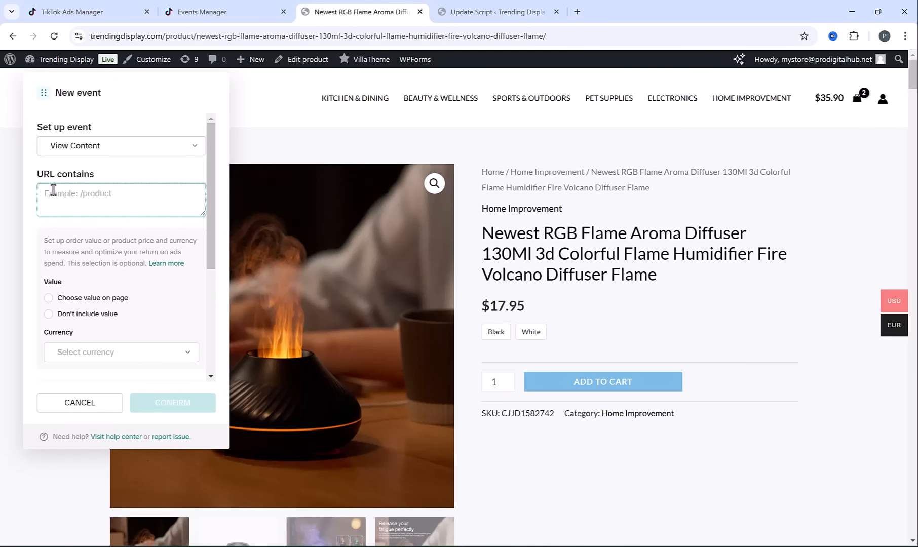
key("ctrl+v")
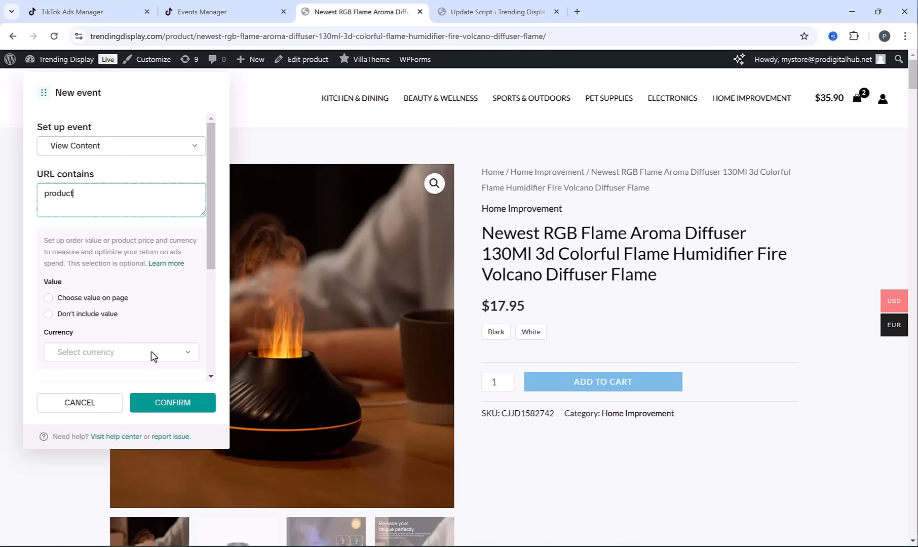
left_click(159, 403)
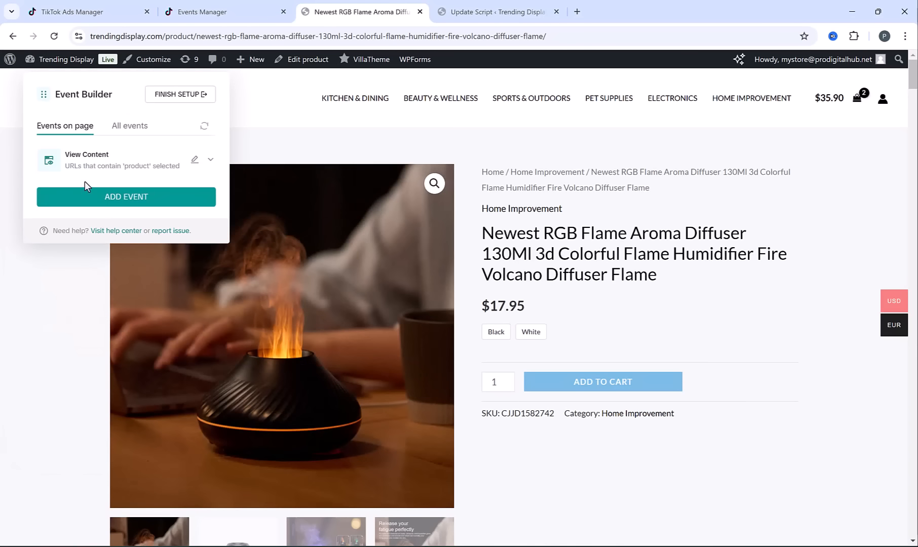
Add the Black diffuser to the cart and create an Add to Cart event using URL Visits for URLs containing "cart"
left_click(497, 333)
left_click(570, 386)
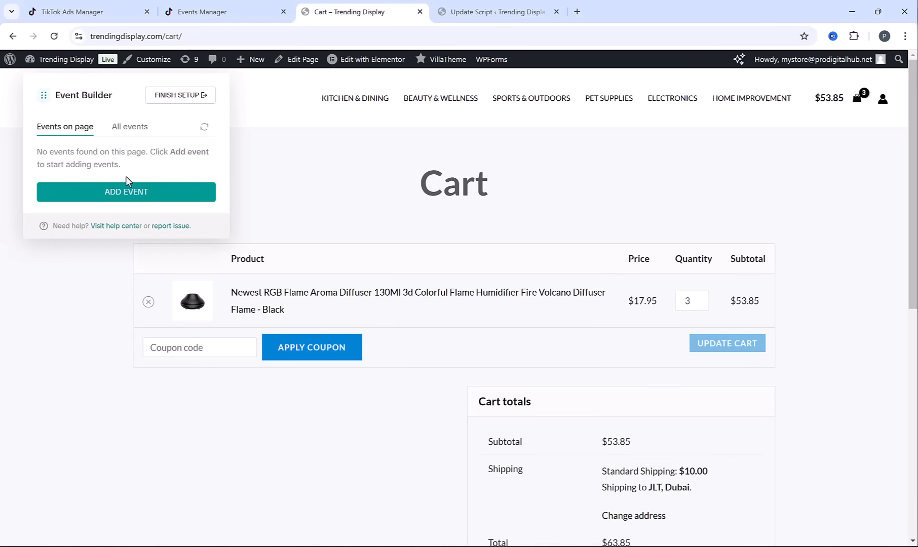
left_click(127, 190)
left_click(41, 209)
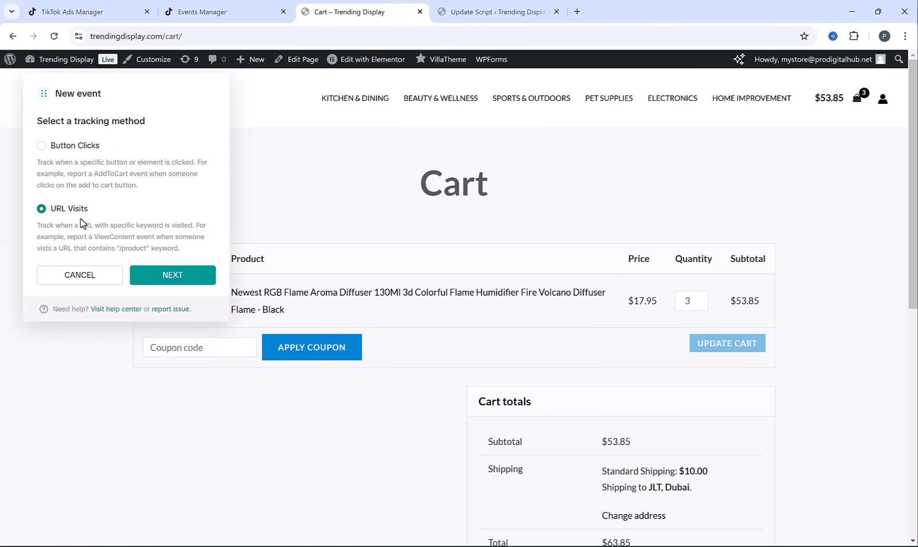
left_click(172, 277)
left_click(99, 152)
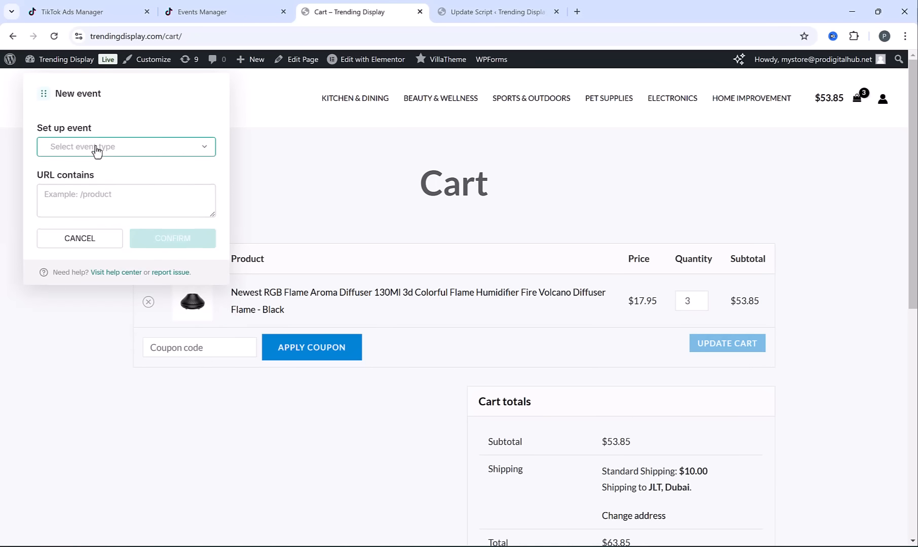
left_click(85, 197)
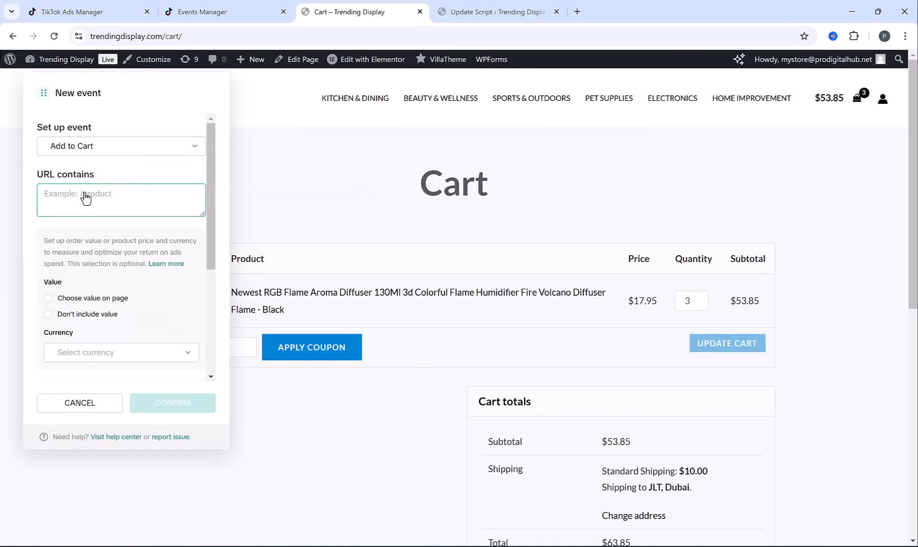
double_click(176, 40)
key("ctrl+c")
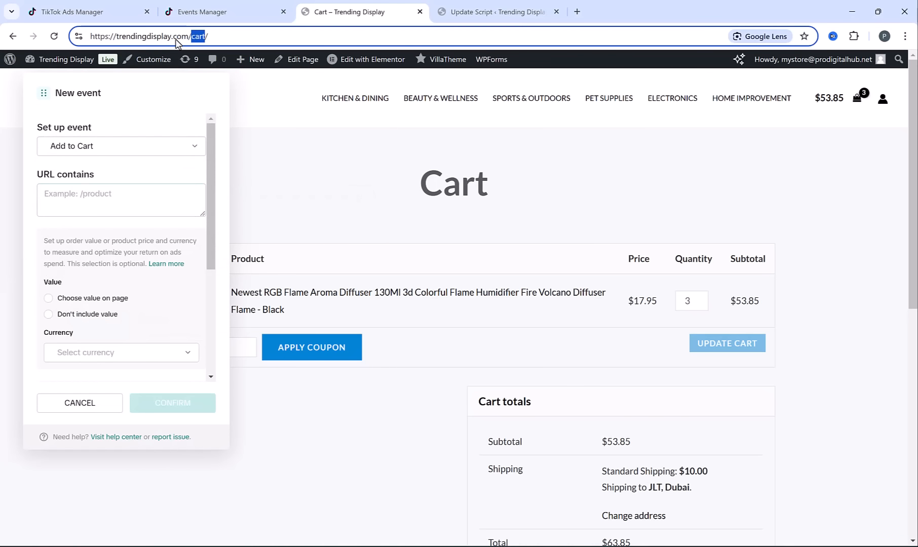
left_click(94, 193)
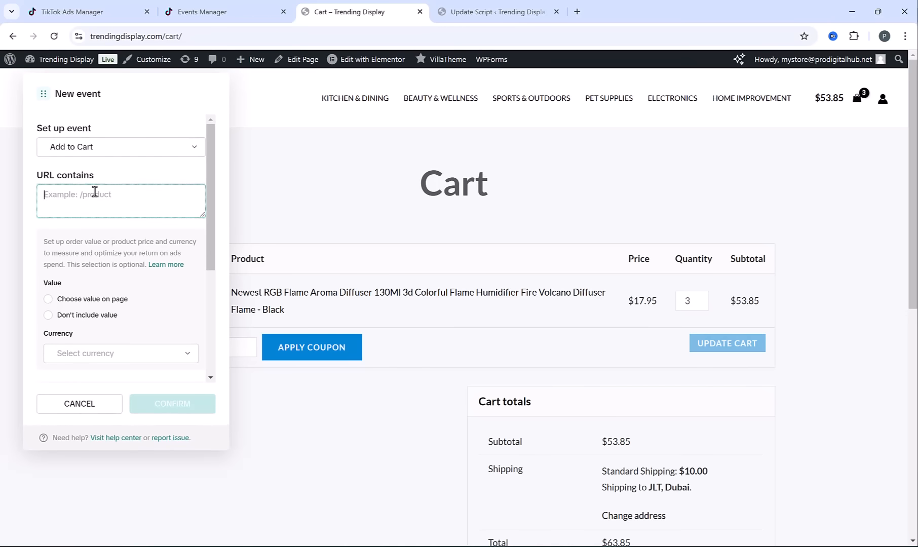
key("ctrl+v")
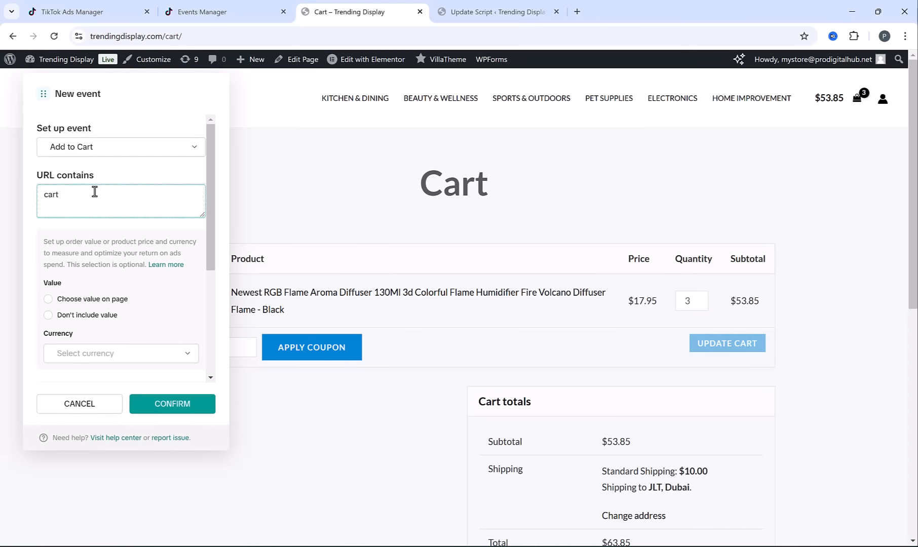
left_click(169, 407)
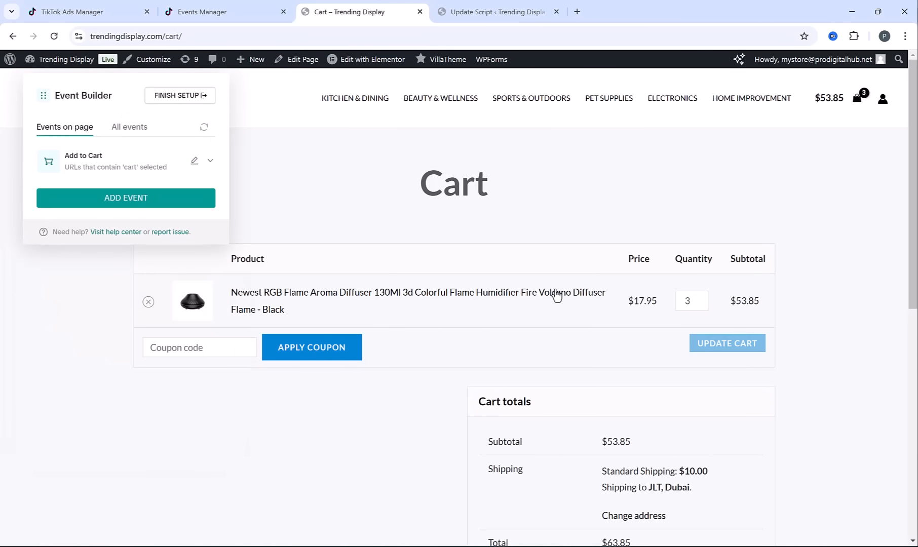
Proceed from the cart to checkout and create an Initiate Checkout event using URL Visits for URLs containing "checkout"
scroll(456, 302, "down", 3)
left_click(651, 414)
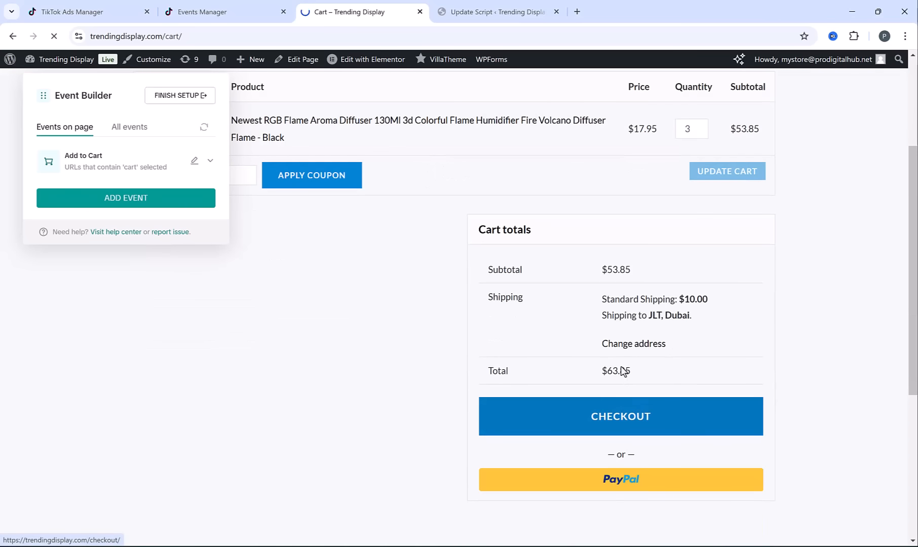
left_click(139, 193)
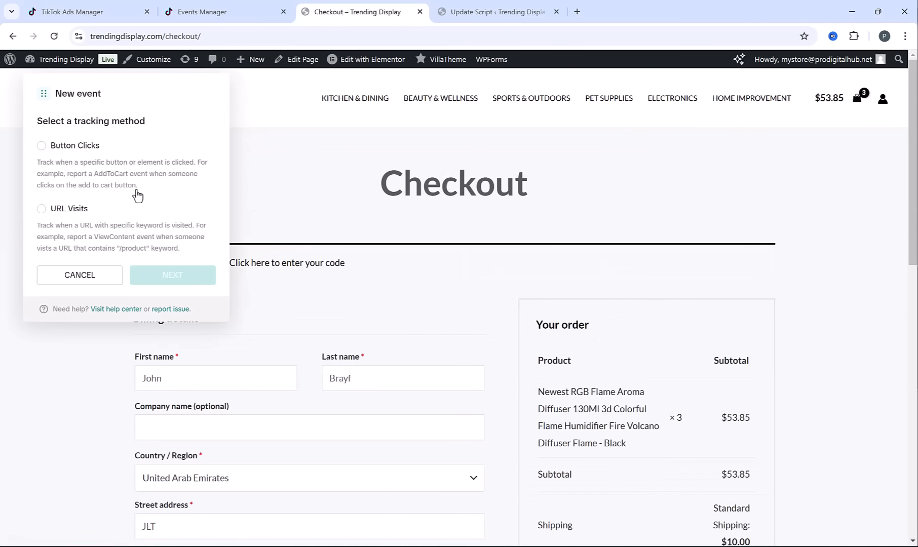
left_click(41, 211)
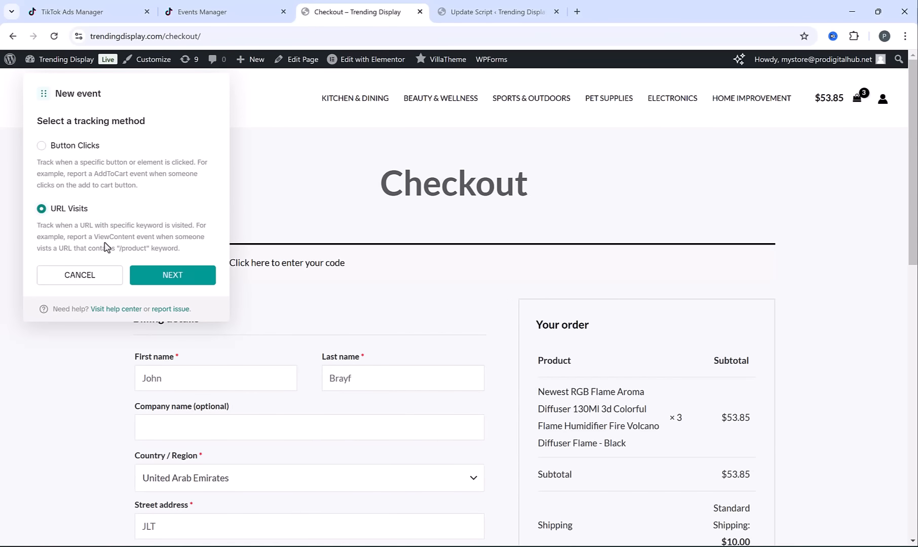
left_click(186, 285)
left_click(128, 146)
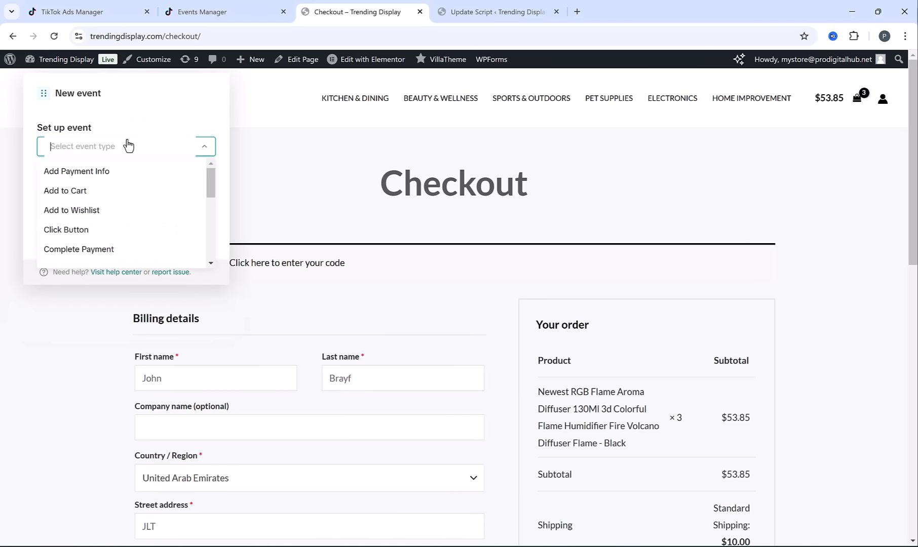
scroll(130, 229, "down", 3)
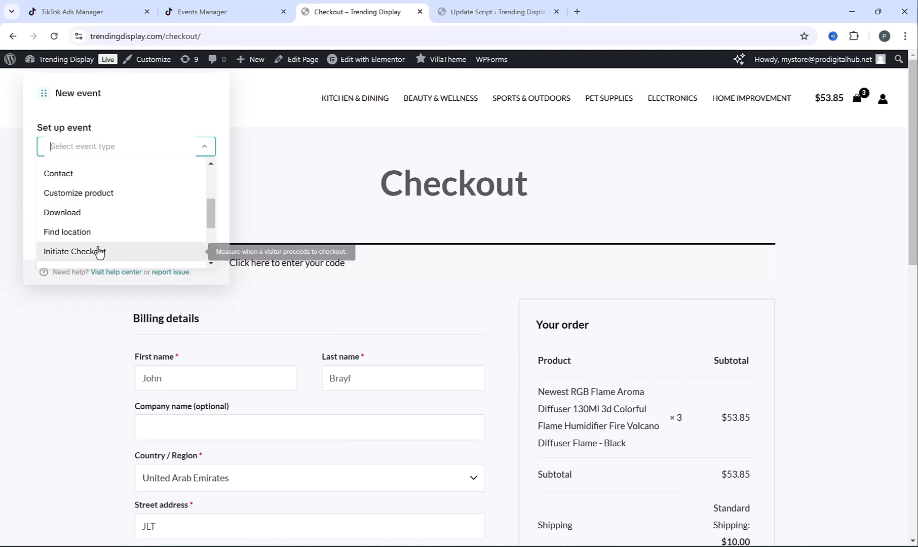
left_click(72, 251)
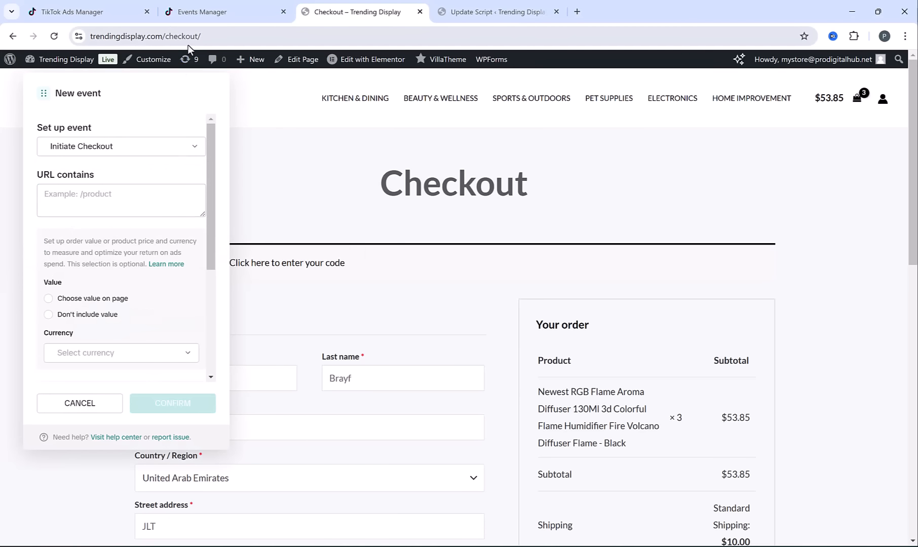
double_click(192, 36)
key("ctrl+c")
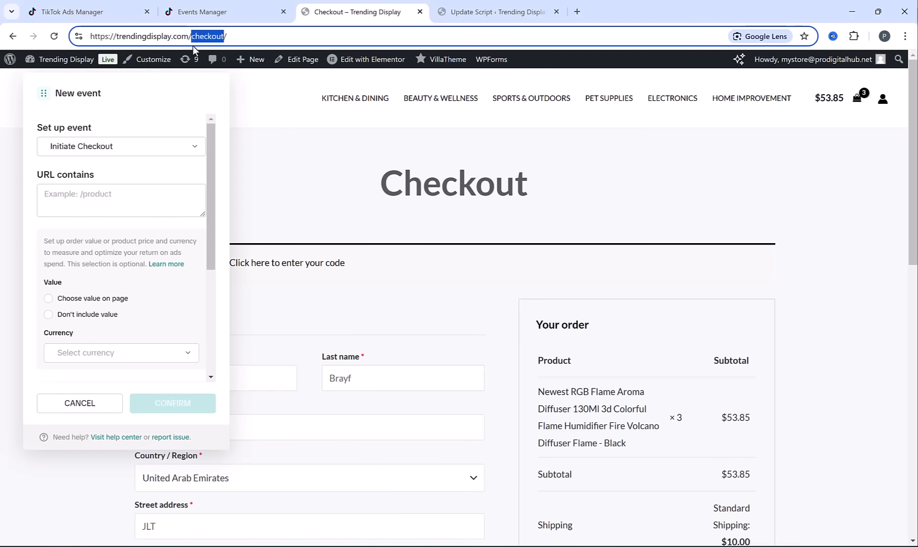
left_click(77, 205)
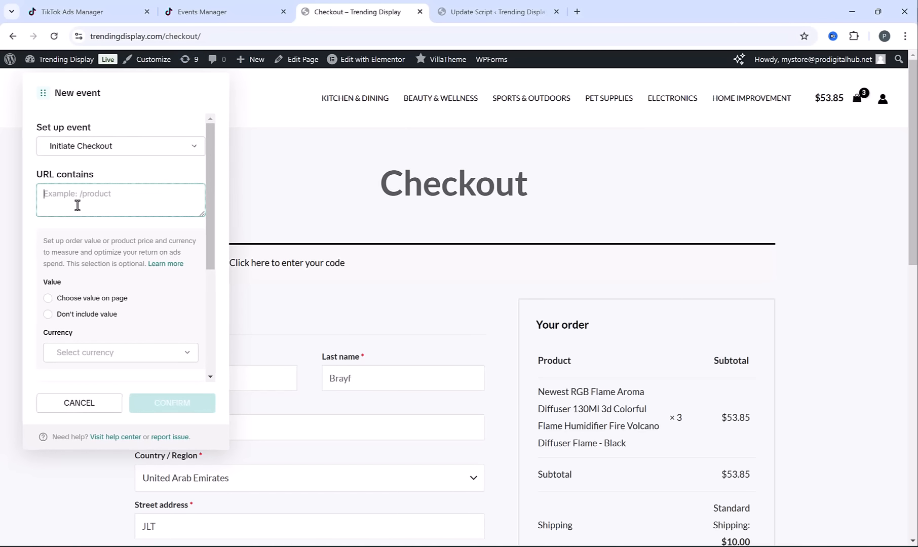
key("ctrl+v")
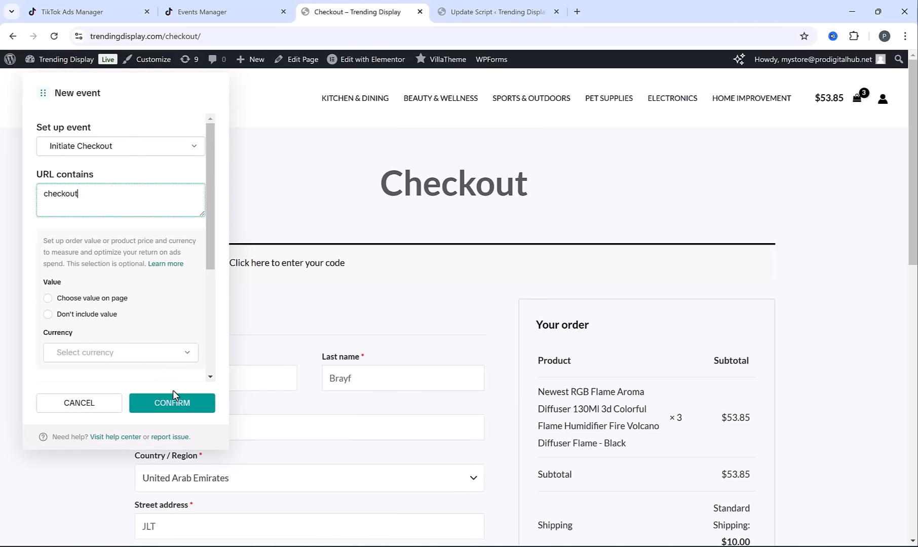
left_click(170, 403)
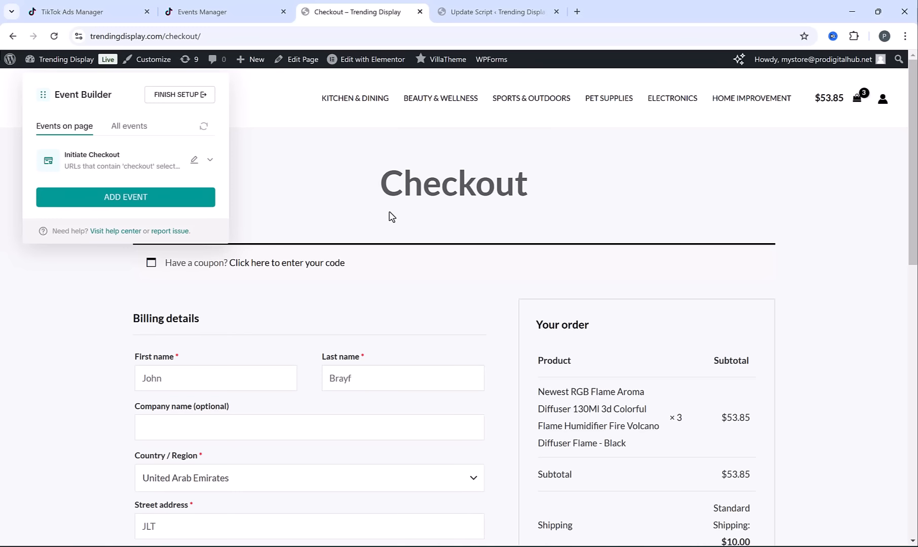
Open the store's existing Order received page from the browsing history suggestions for "order"
left_click(299, 41)
type("order")
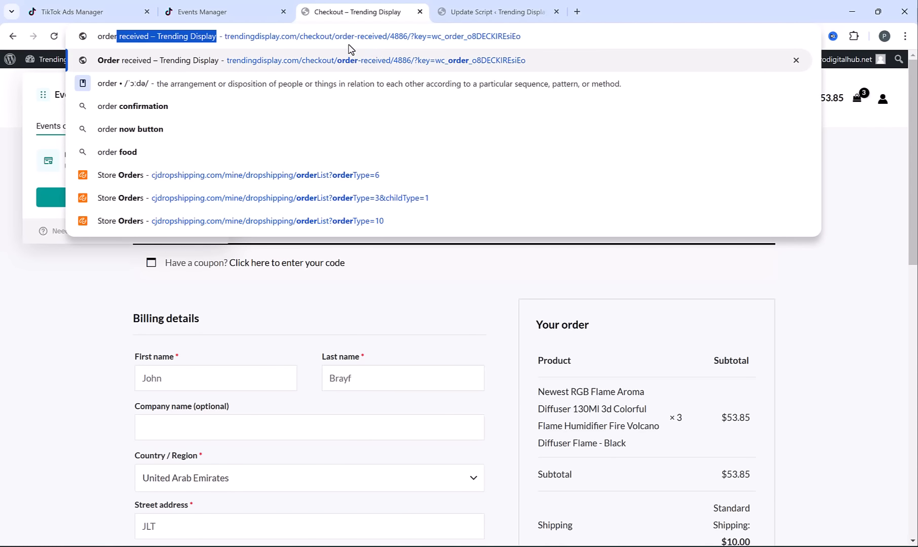
key("Return")
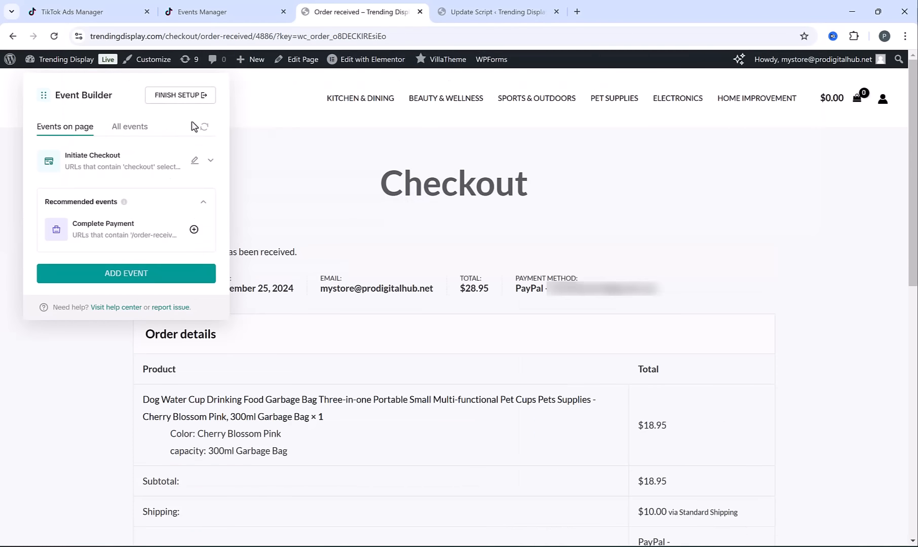
Create a Complete Payment event using URL Visits tracking for URLs containing "order-received"
left_click(111, 282)
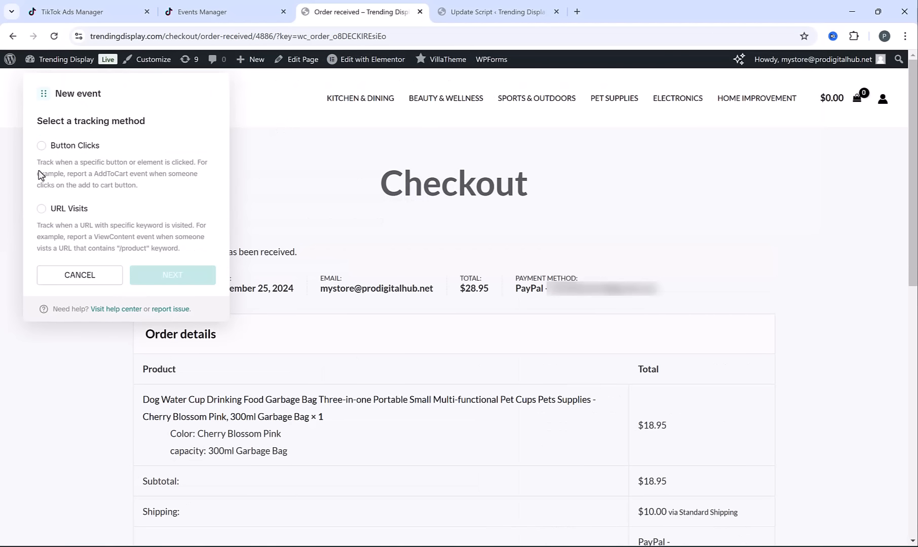
left_click(42, 210)
left_click(178, 270)
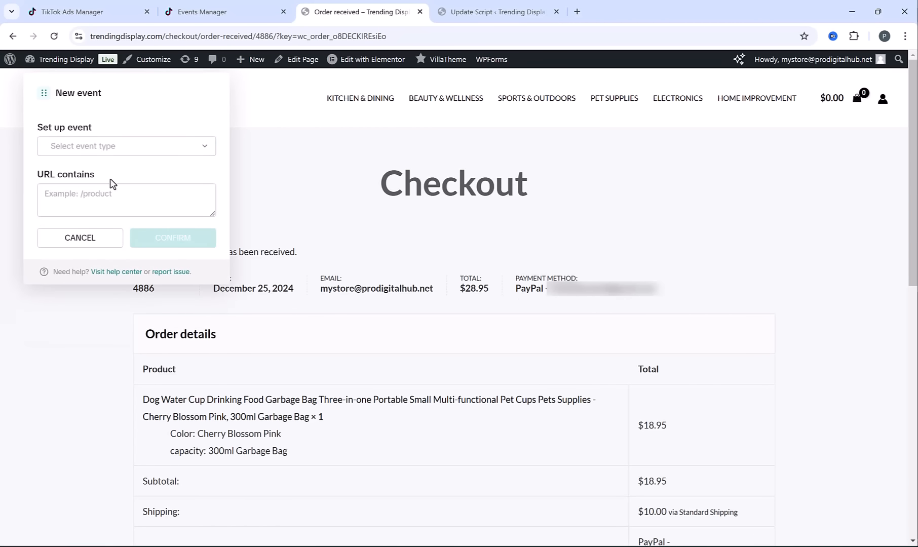
left_click(112, 147)
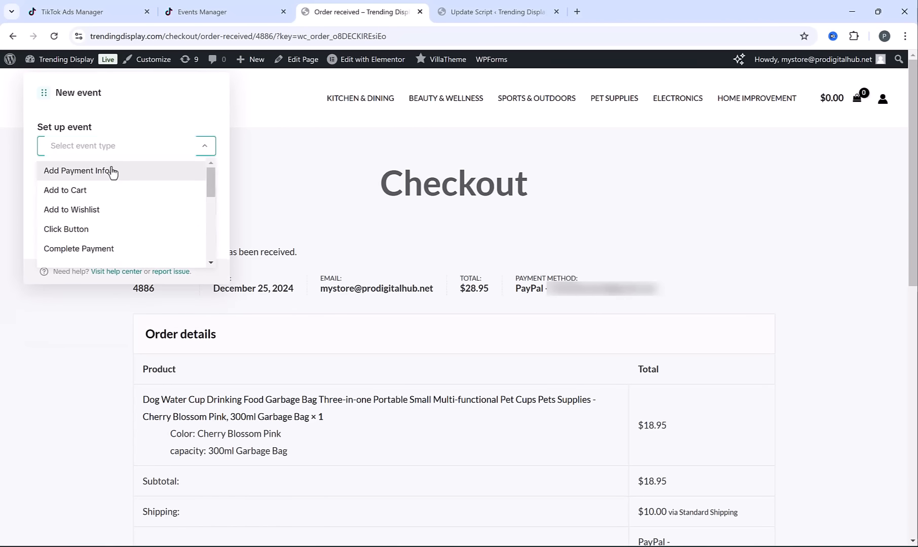
left_click(103, 250)
left_click_drag(255, 35, 211, 21)
key("ctrl+c")
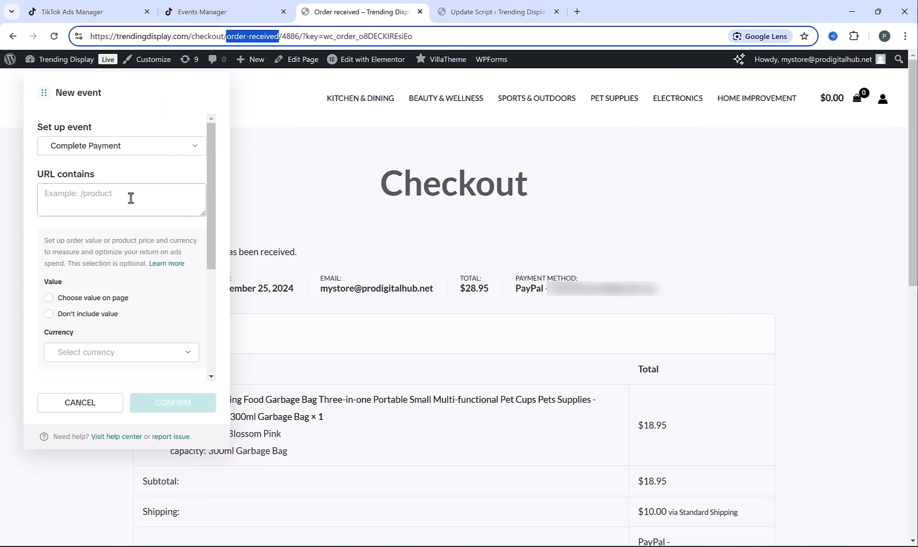
left_click(113, 194)
key("ctrl+v")
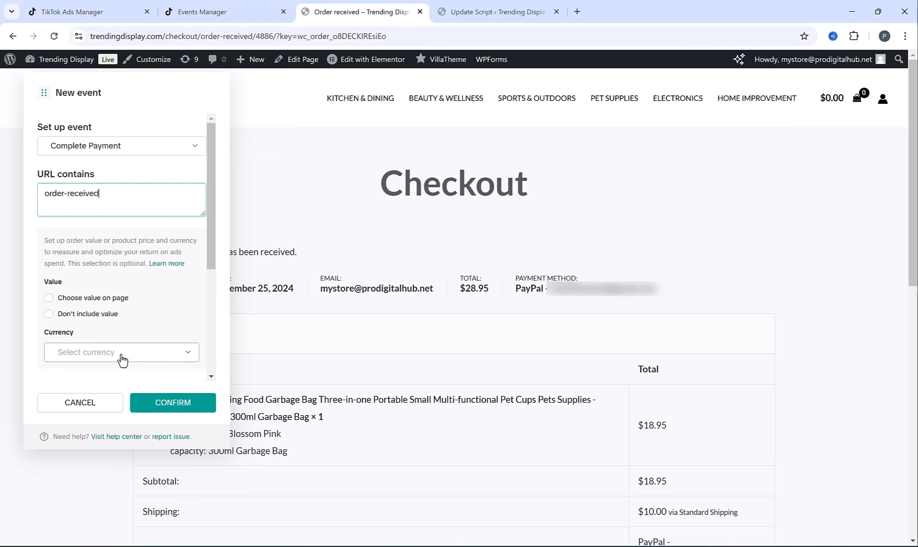
left_click(162, 404)
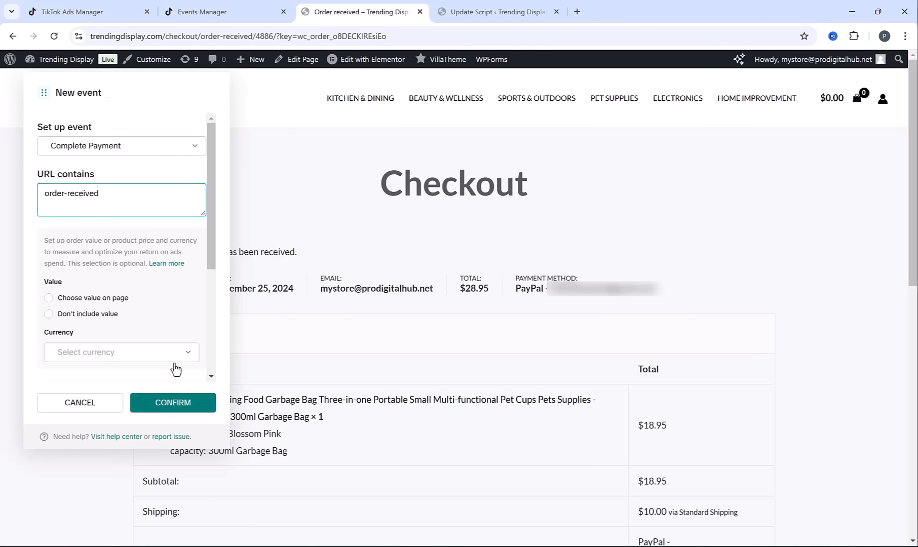
Finish the event setup, exit Event Builder and complete the pixel setup guide in Events Manager
left_click(182, 96)
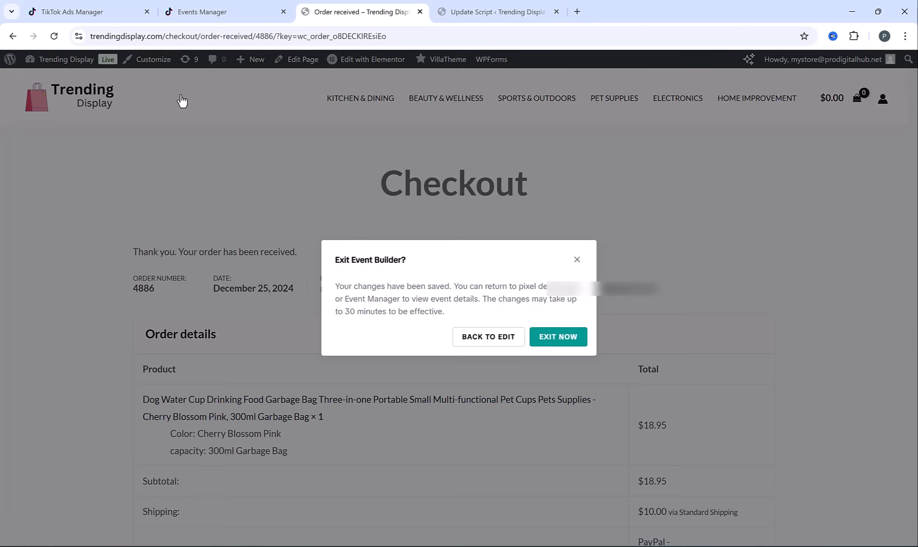
left_click(557, 336)
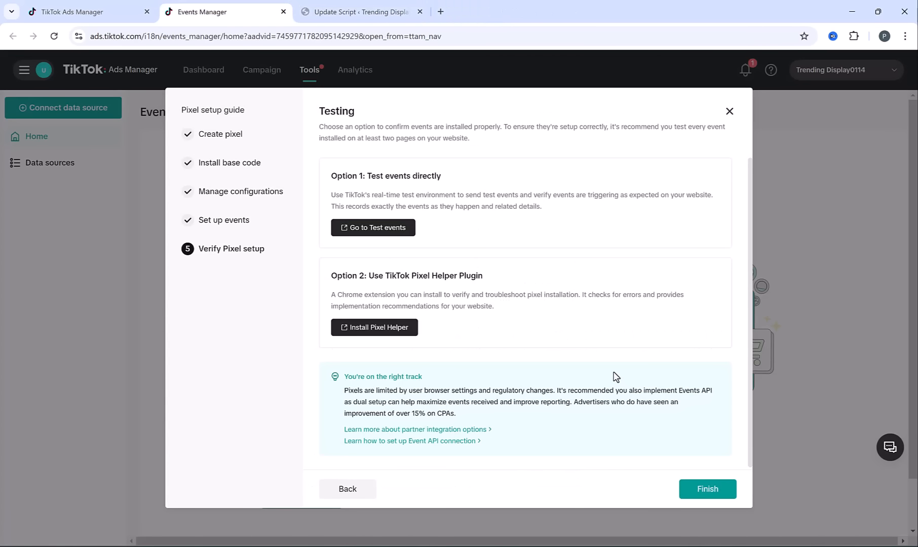
left_click(696, 490)
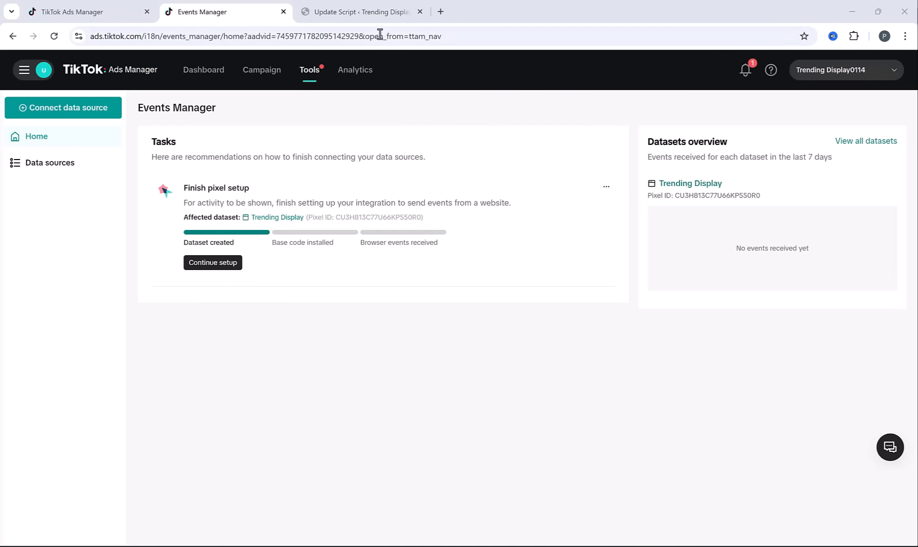
Open the Trending Display storefront in a new tab from the WordPress dashboard and browse it to trigger pixel events
left_click(352, 8)
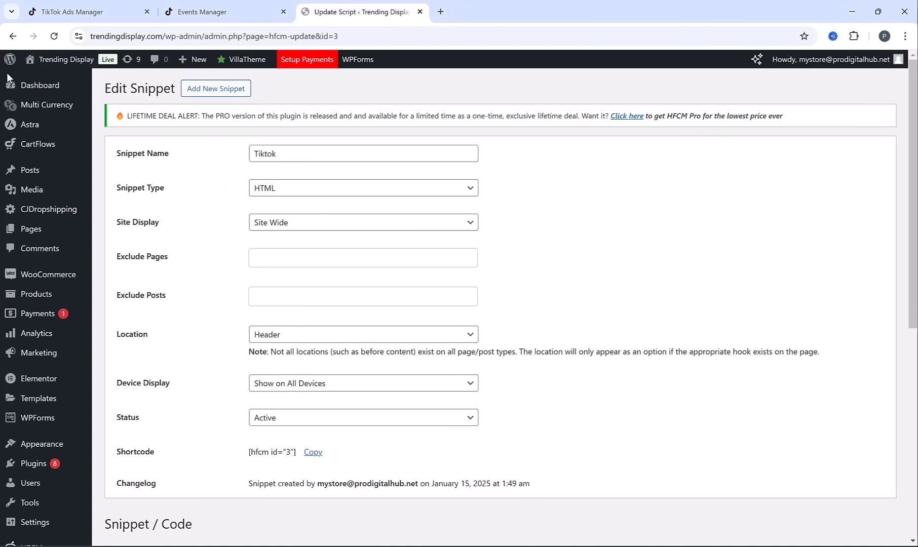
middle_click(51, 68)
left_click(507, 12)
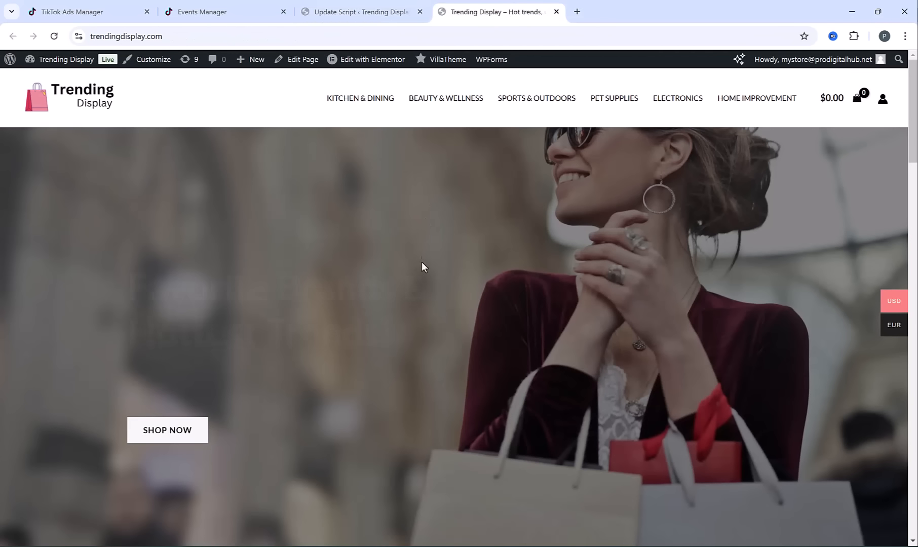
scroll(424, 273, "down", 10)
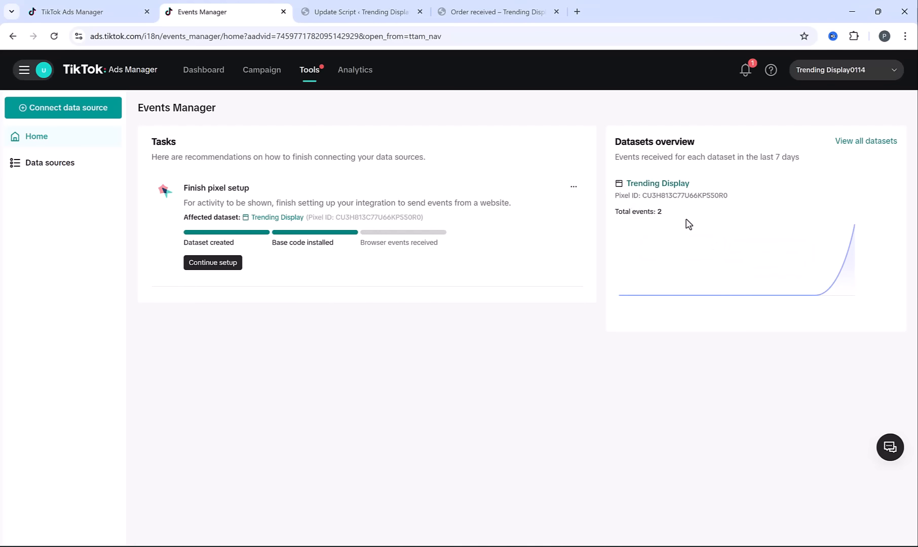
Open the Trending Display dataset from Events Manager and check the status of its configured events
left_click(670, 186)
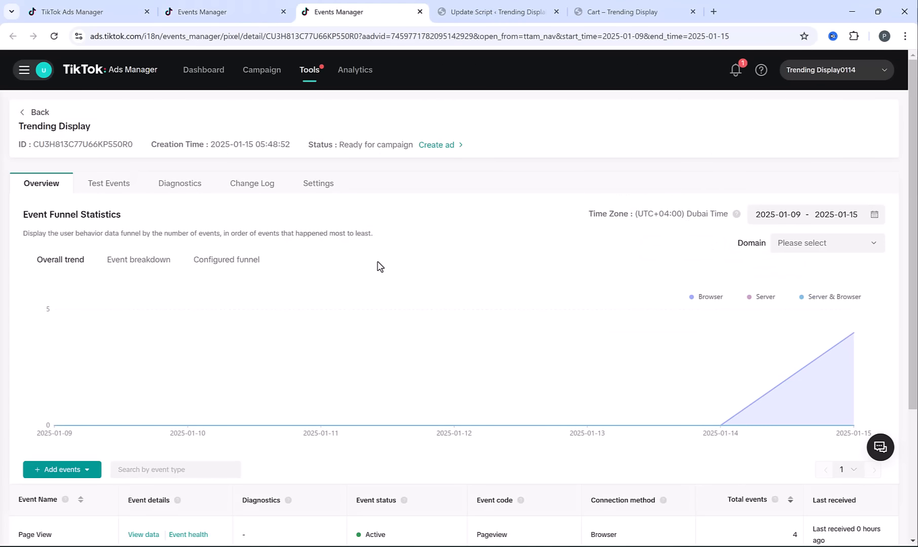
scroll(377, 265, "down", 4)
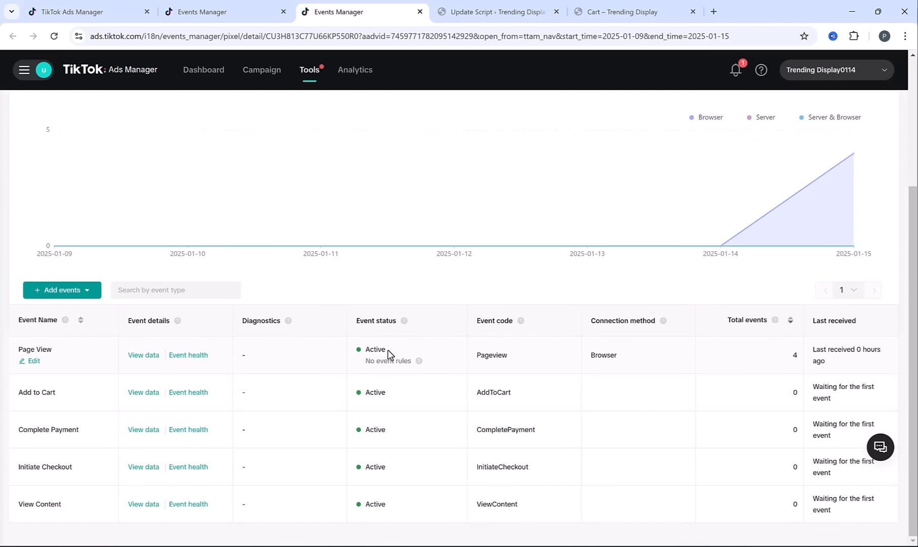
scroll(388, 352, "up", 5)
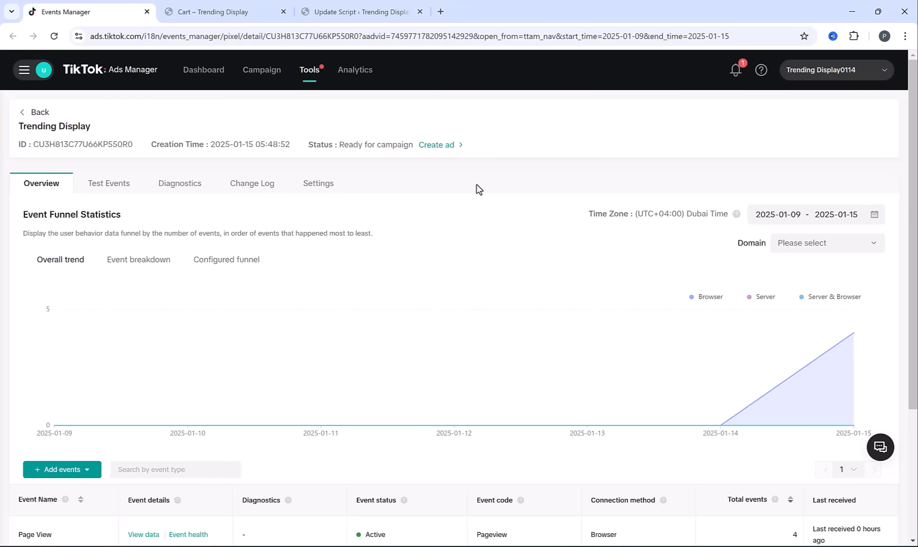
Create a new campaign with the Website conversions objective, turn off Smart+ campaign and go to the campaign settings
left_click(263, 73)
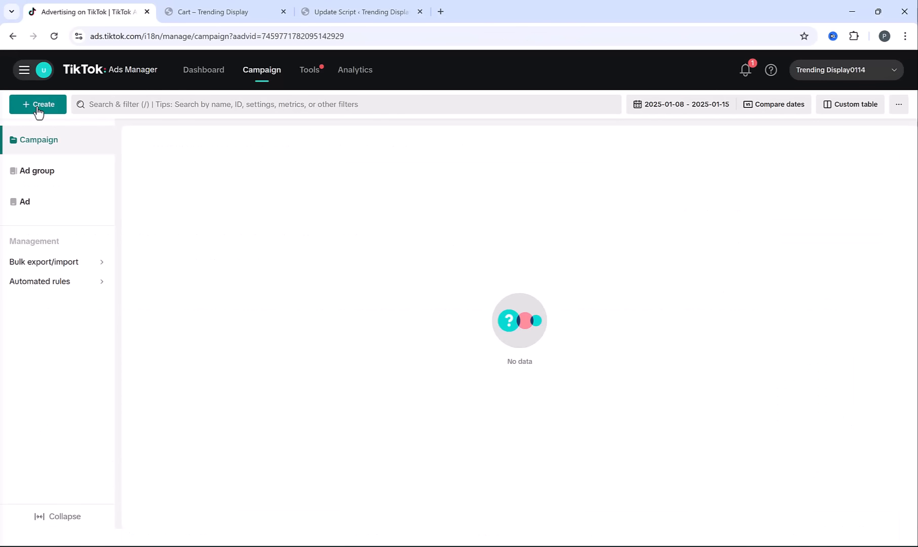
left_click(38, 107)
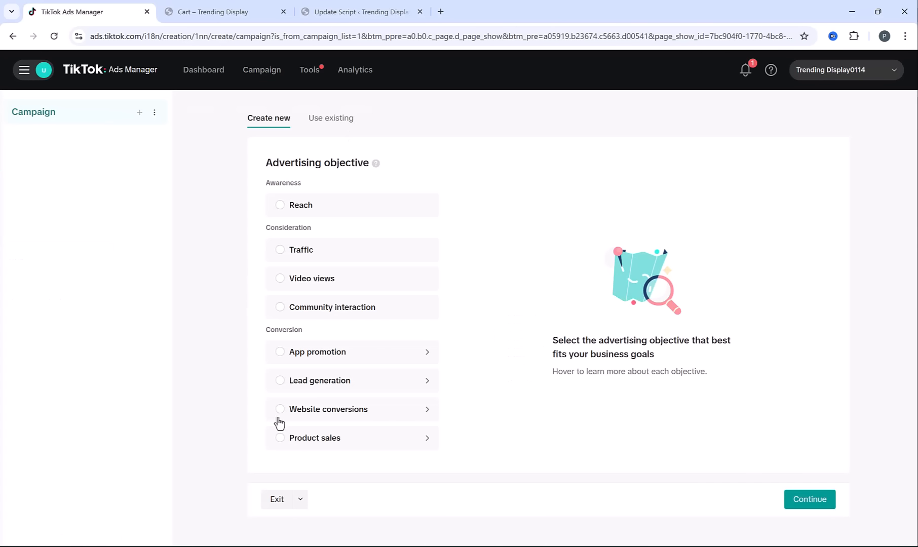
mouse_move(282, 412)
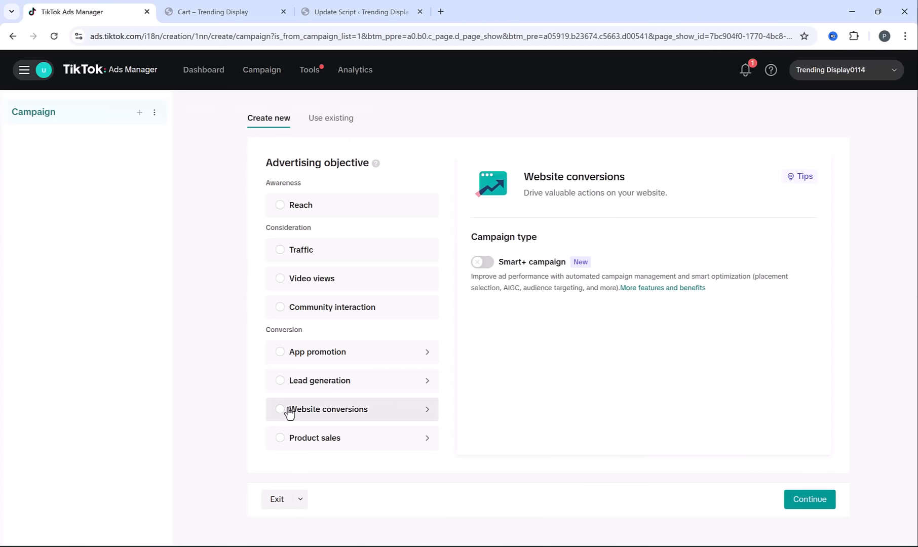
left_click(289, 411)
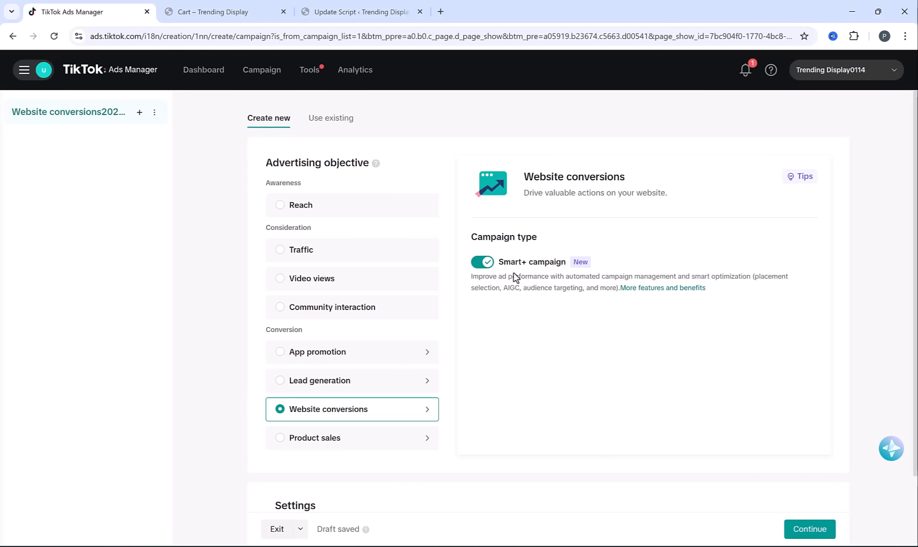
left_click(478, 263)
scroll(507, 309, "down", 2)
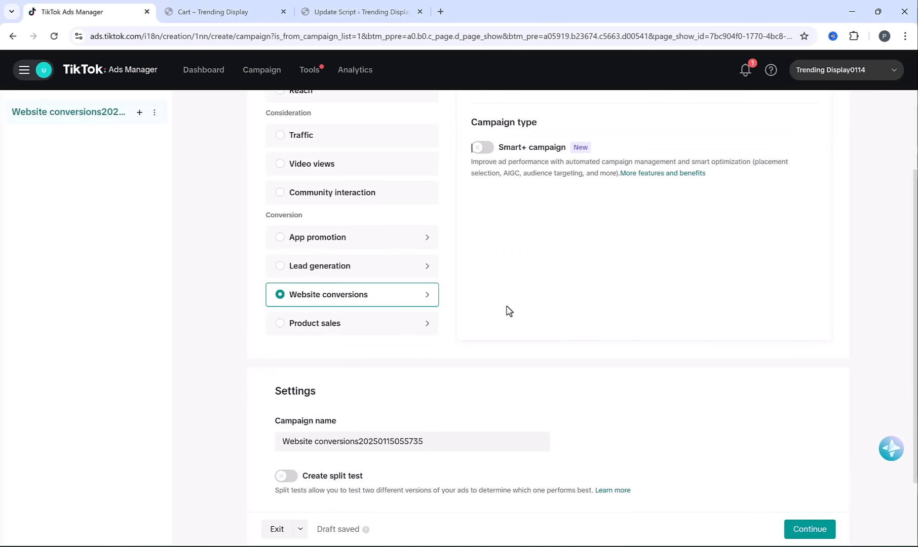
scroll(507, 312, "down", 1)
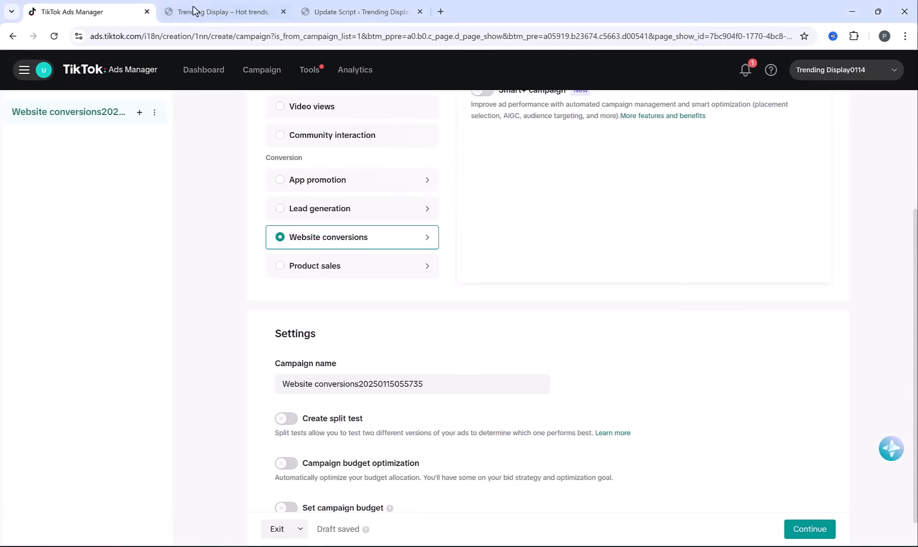
Open the Creative Salad Cutter product page on the Trending Display storefront and copy "Fruit and Vegetable Cutter" from its title
left_click(193, 12)
scroll(467, 294, "down", 15)
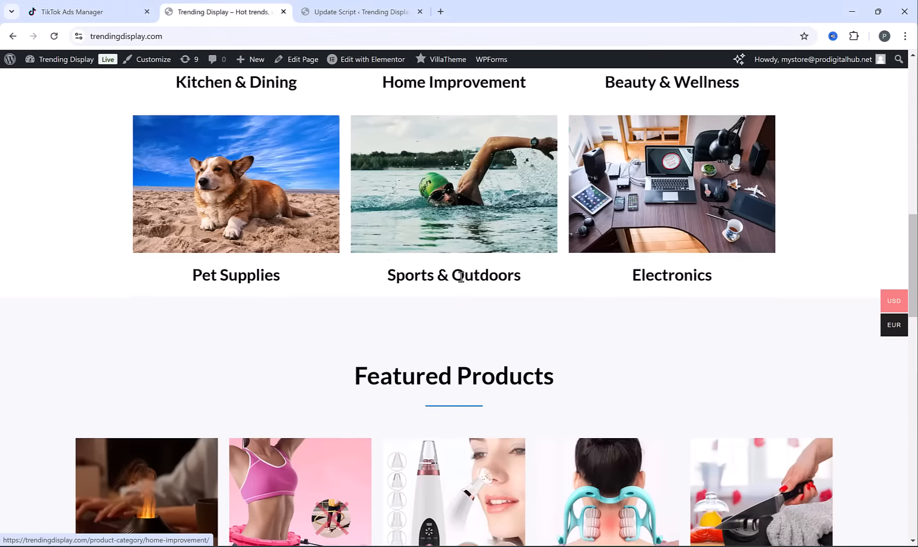
scroll(461, 279, "down", 1)
scroll(482, 372, "down", 1)
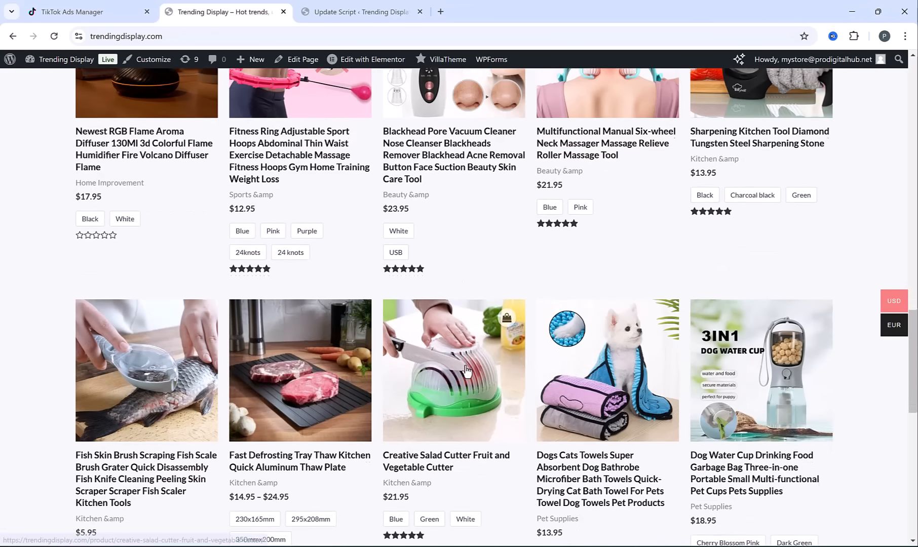
left_click(450, 376)
left_click_drag(650, 216, 662, 242)
key("ctrl+c")
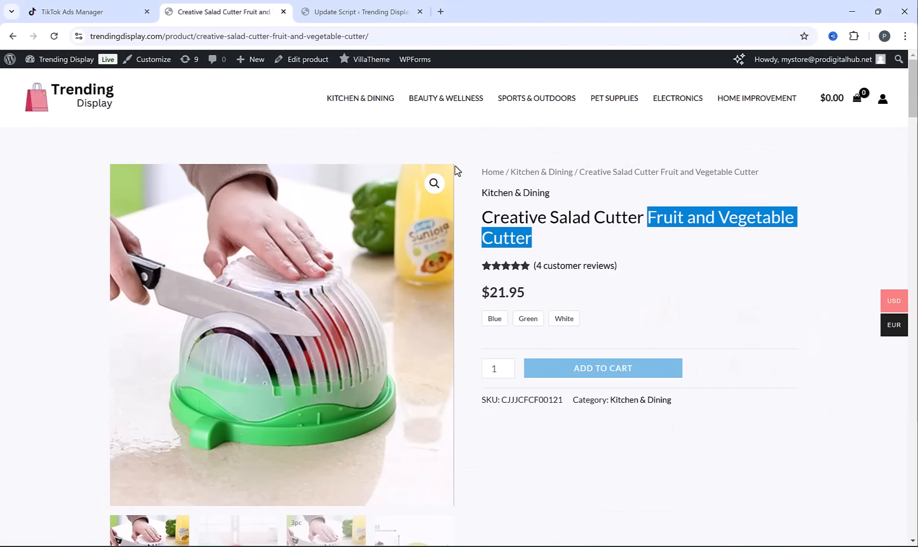
Back in TikTok Ads Manager, name the campaign "Fruit and Vegetable Cutter" and continue to the ad group settings
left_click(41, 4)
left_click(381, 384)
key("ctrl+a")
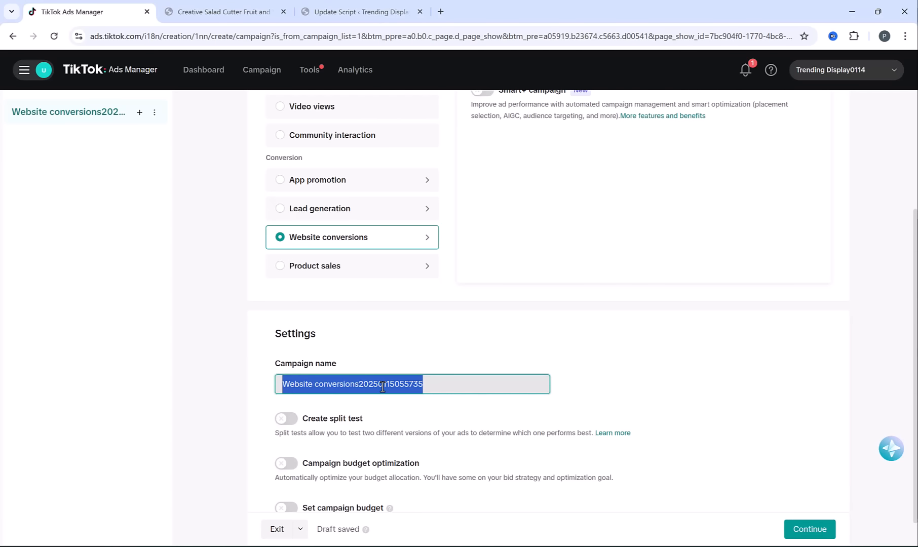
key("ctrl+v")
left_click(258, 376)
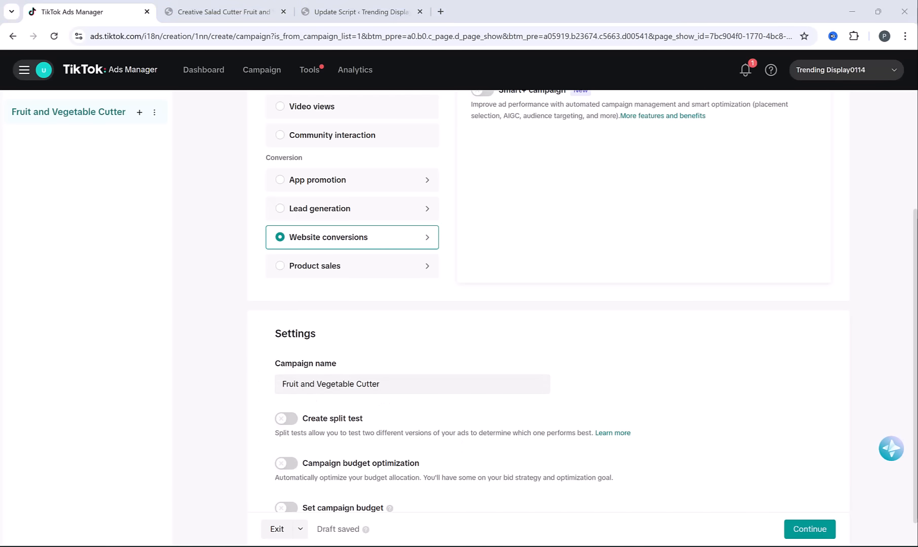
scroll(502, 506, "down", 1)
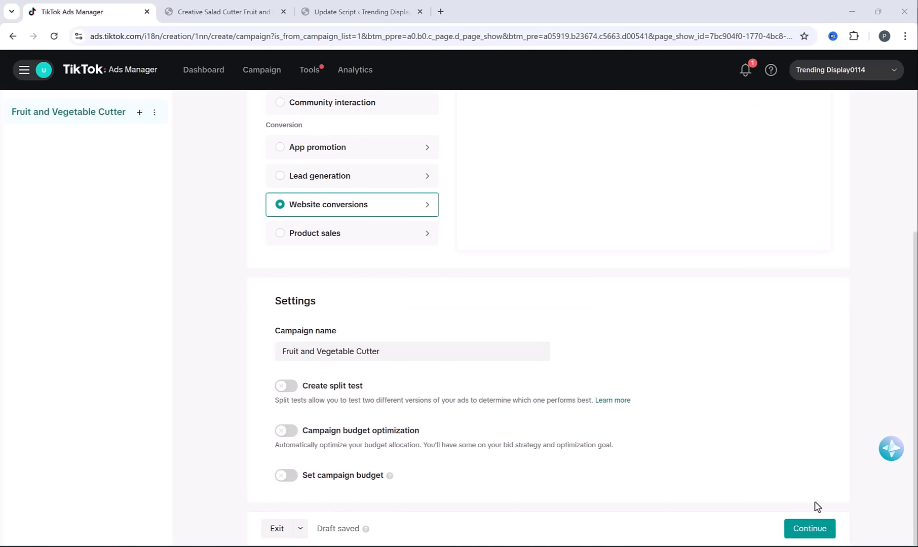
left_click(810, 528)
left_click(338, 354)
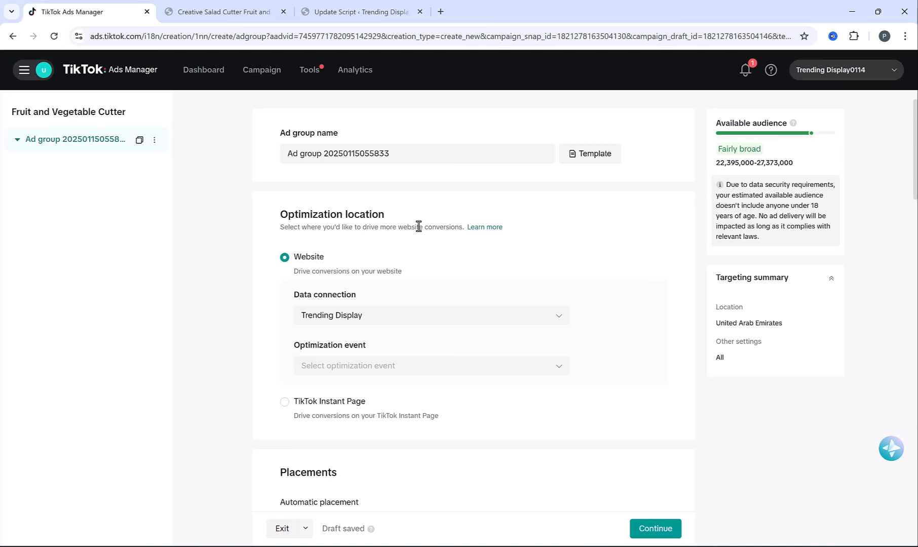
Set the ad group's optimization event to Complete Payment for the Trending Display data connection
scroll(417, 228, "down", 2)
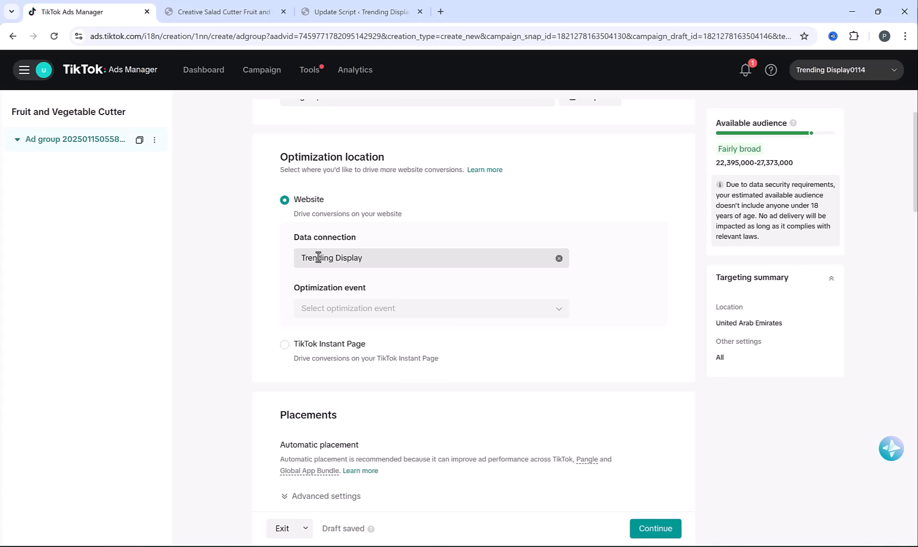
left_click(405, 318)
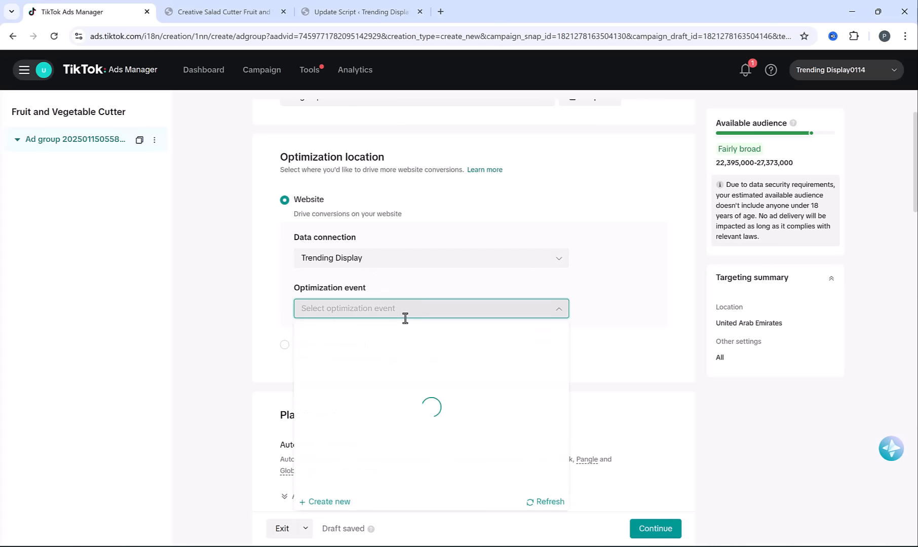
scroll(361, 394, "down", 1)
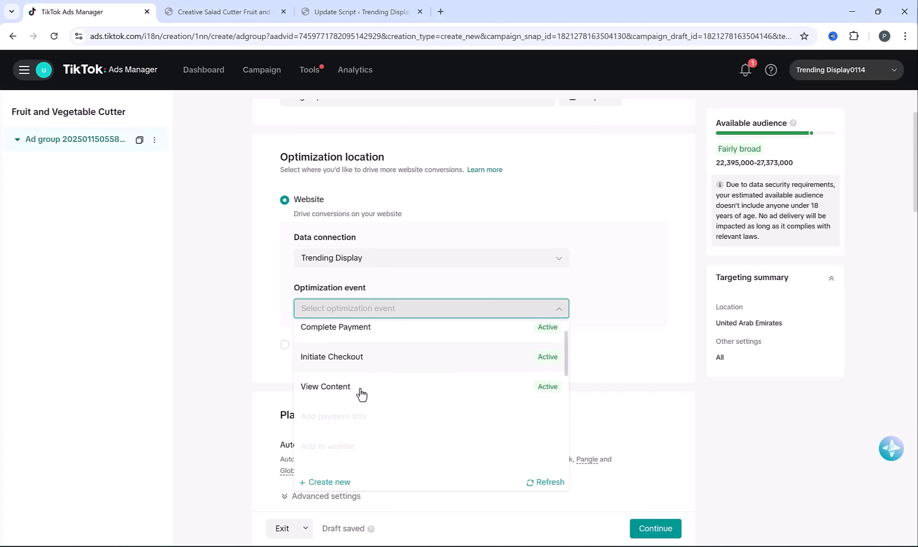
scroll(346, 381, "up", 2)
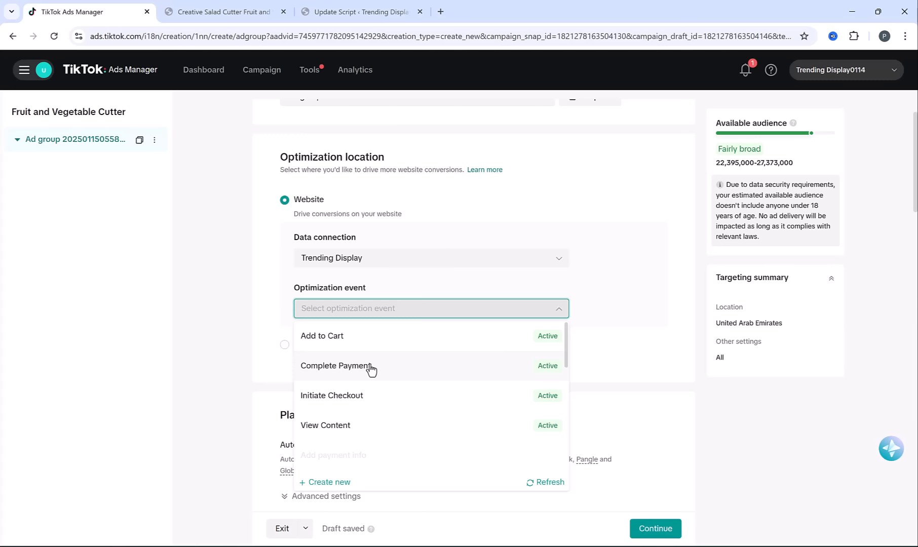
left_click(370, 366)
Switch the ad group to manual placement and exclude Global App Bundle and Pangle, keeping only TikTok selected
scroll(264, 287, "down", 3)
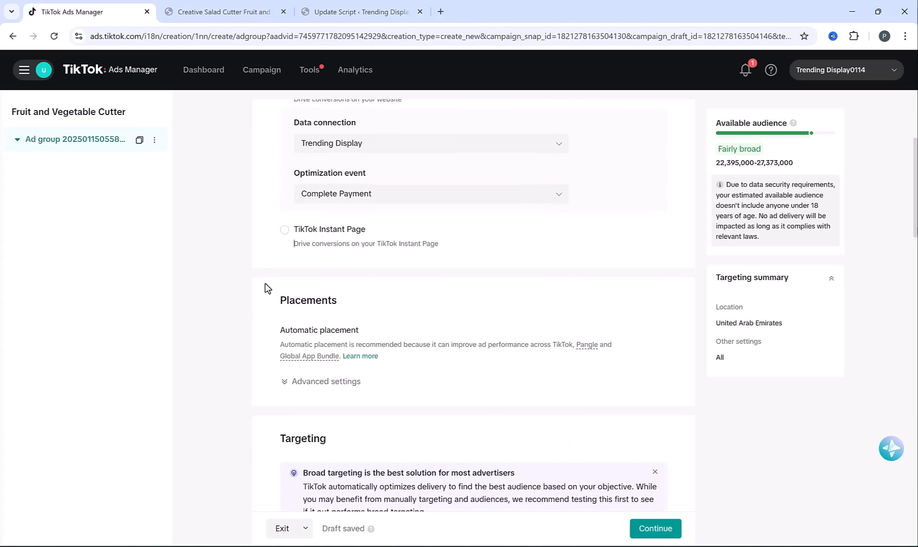
scroll(300, 254, "down", 1)
left_click(315, 267)
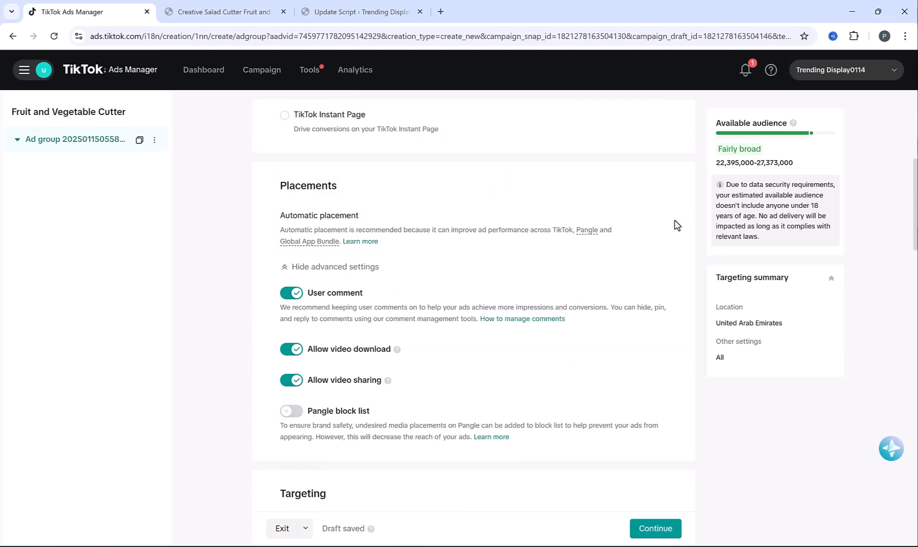
left_click(658, 222)
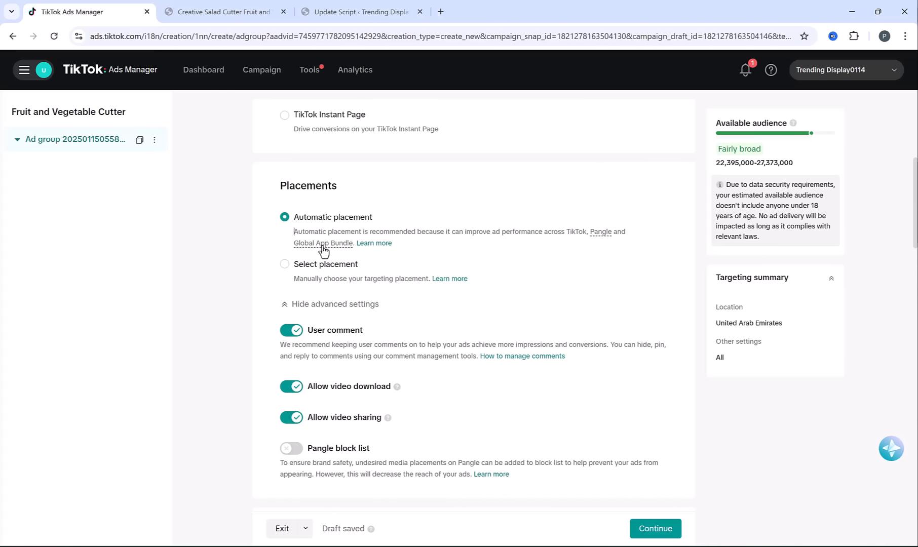
left_click(282, 265)
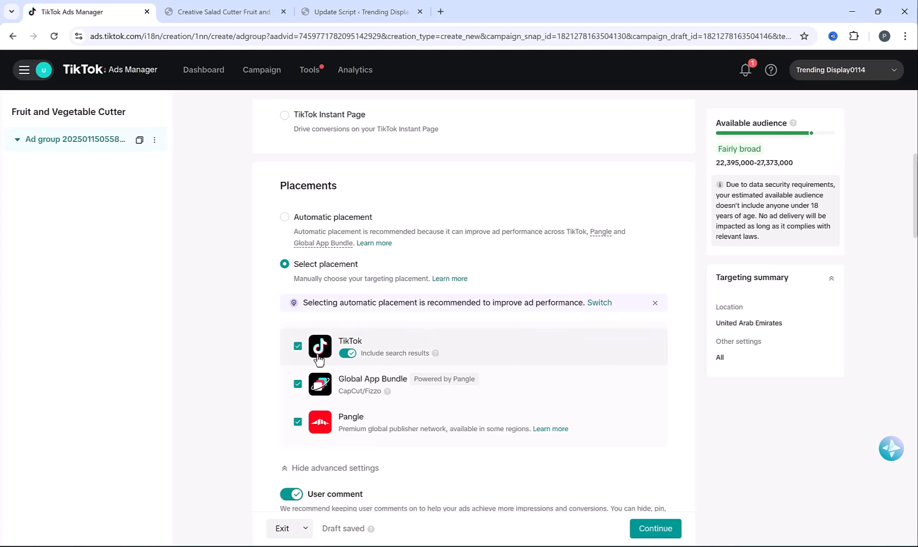
left_click(297, 385)
left_click(297, 421)
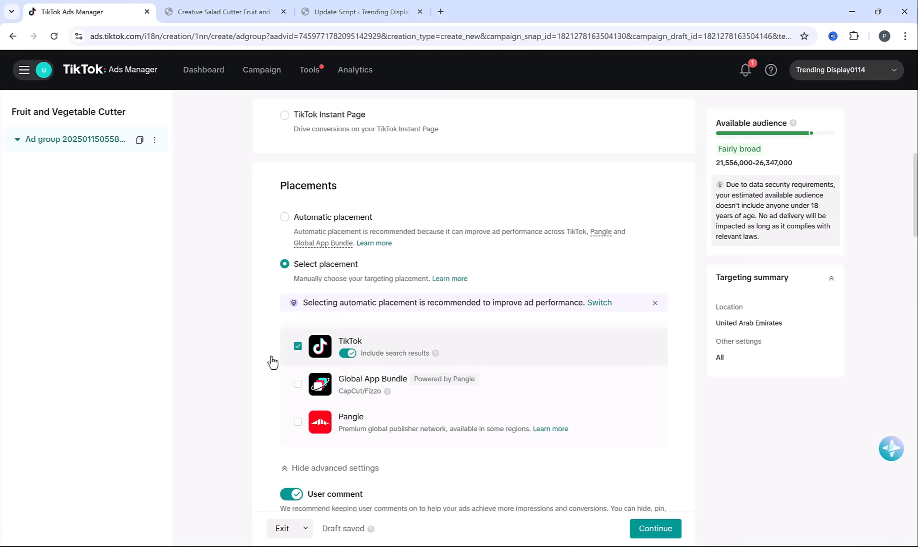
Replace the country-wide United Arab Emirates location target with Dubai only
scroll(253, 349, "down", 3)
scroll(249, 337, "down", 6)
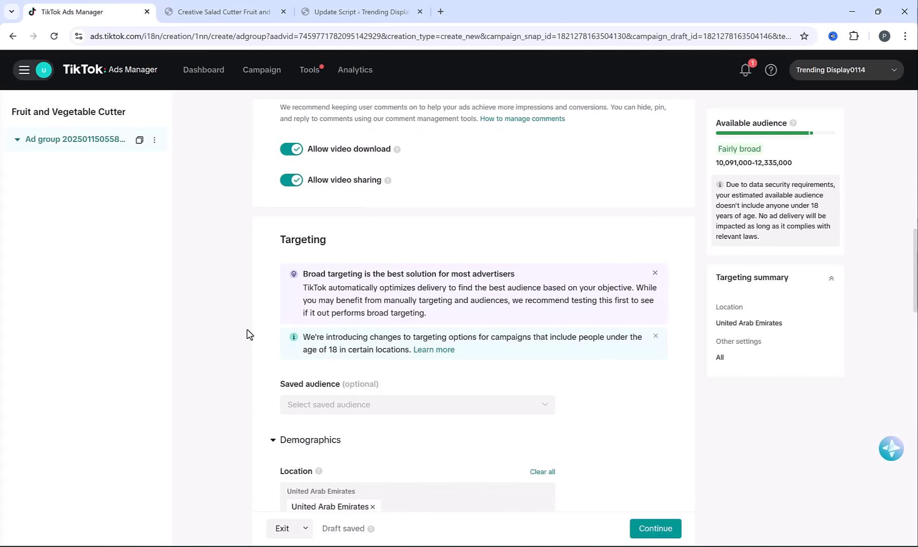
scroll(249, 335, "down", 4)
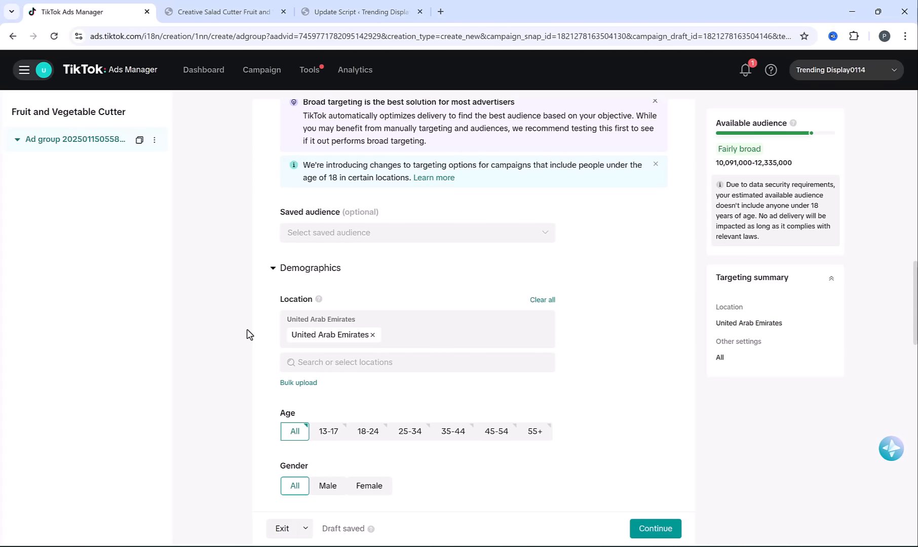
left_click(372, 335)
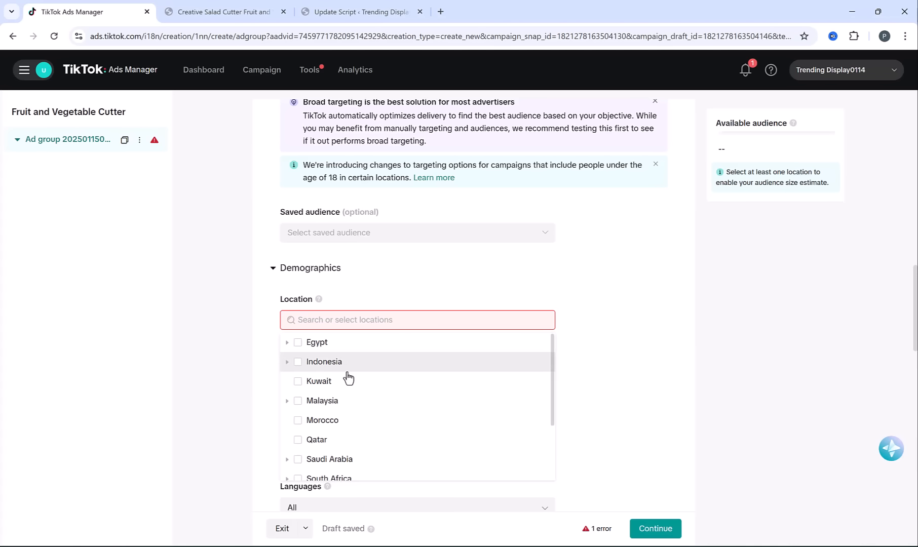
scroll(348, 378, "down", 3)
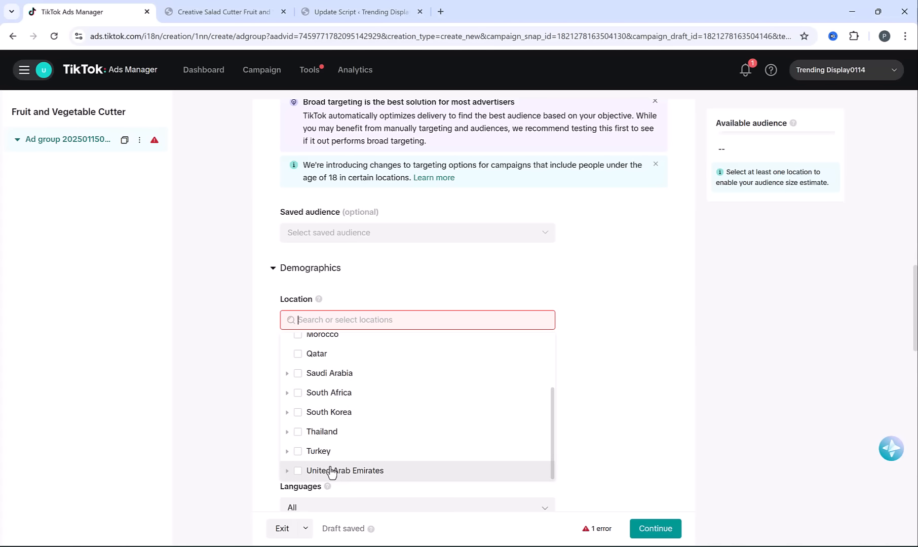
left_click(287, 470)
left_click(310, 416)
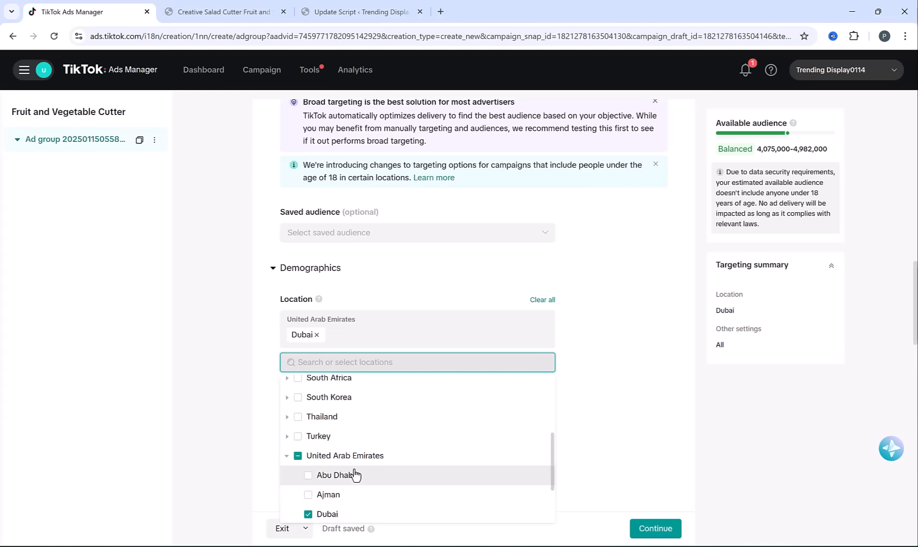
Add South Africa, Thailand and Malaysia to the ad group's target locations
scroll(354, 474, "up", 2)
left_click(315, 435)
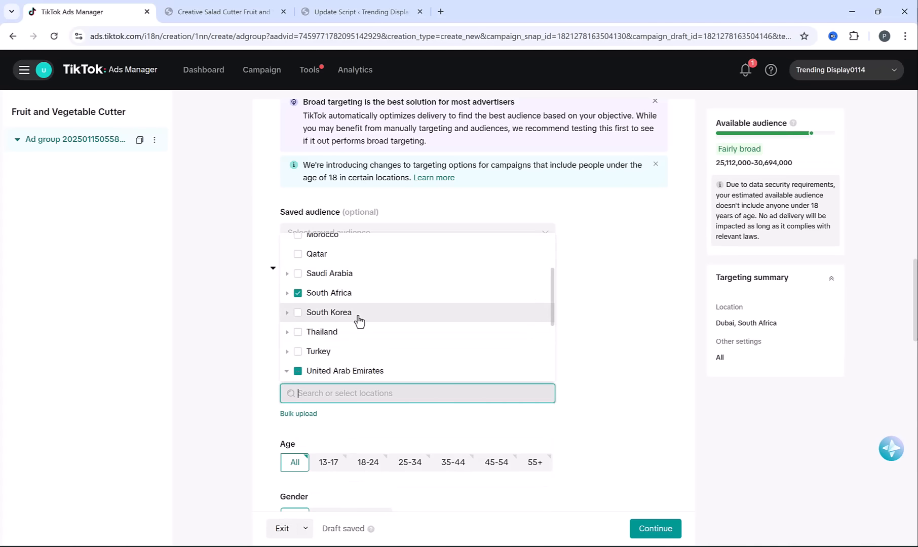
left_click(299, 334)
scroll(311, 312, "up", 2)
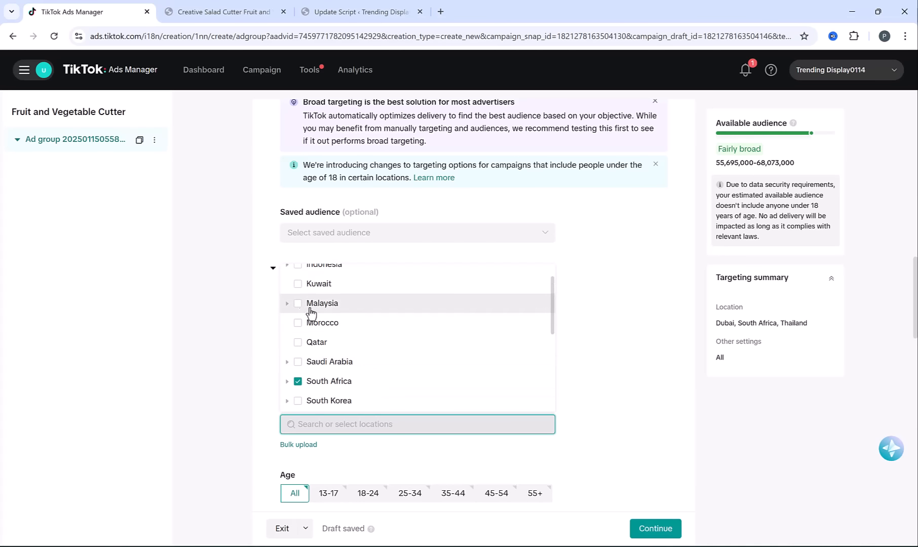
left_click(311, 307)
scroll(398, 400, "up", 1)
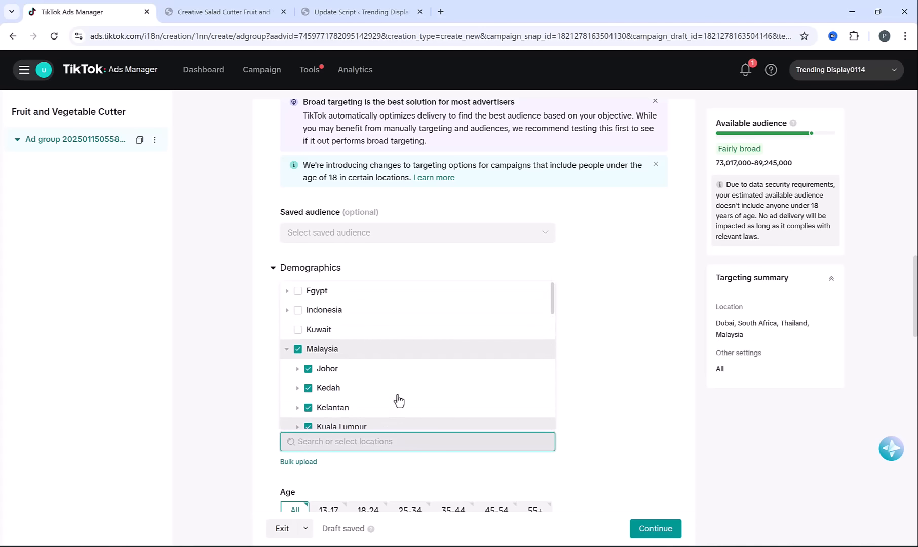
left_click(240, 332)
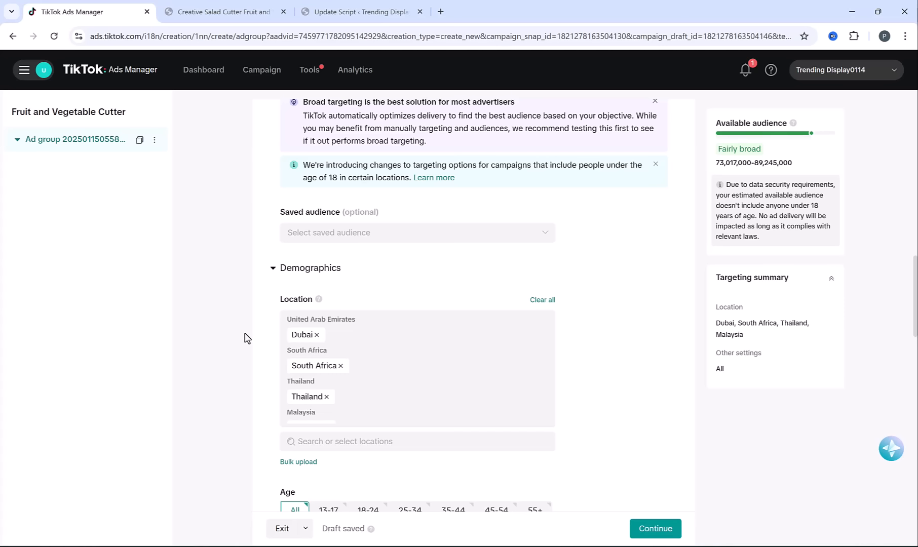
Limit the target age to the 25-34, 35-44, 45-54 and 55+ groups
scroll(244, 338, "down", 3)
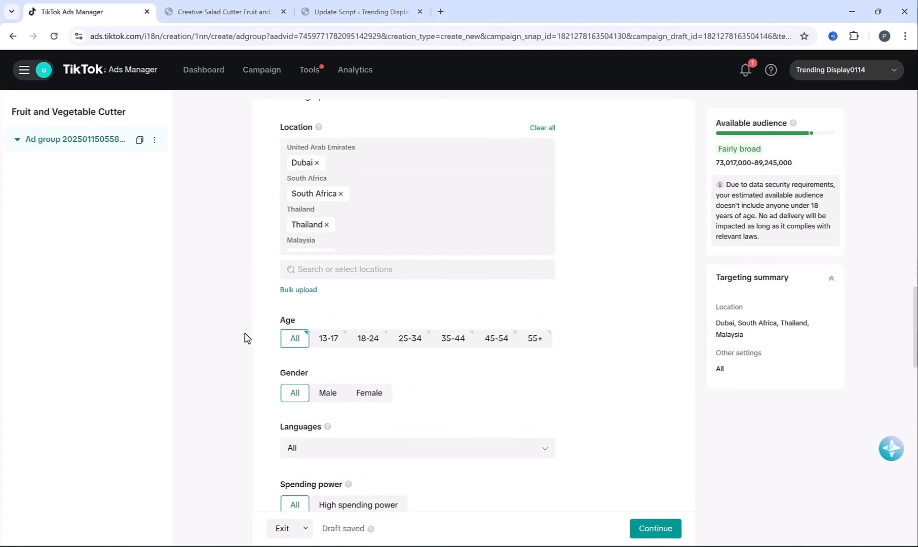
left_click(410, 338)
left_click(453, 338)
left_click(496, 338)
left_click(535, 337)
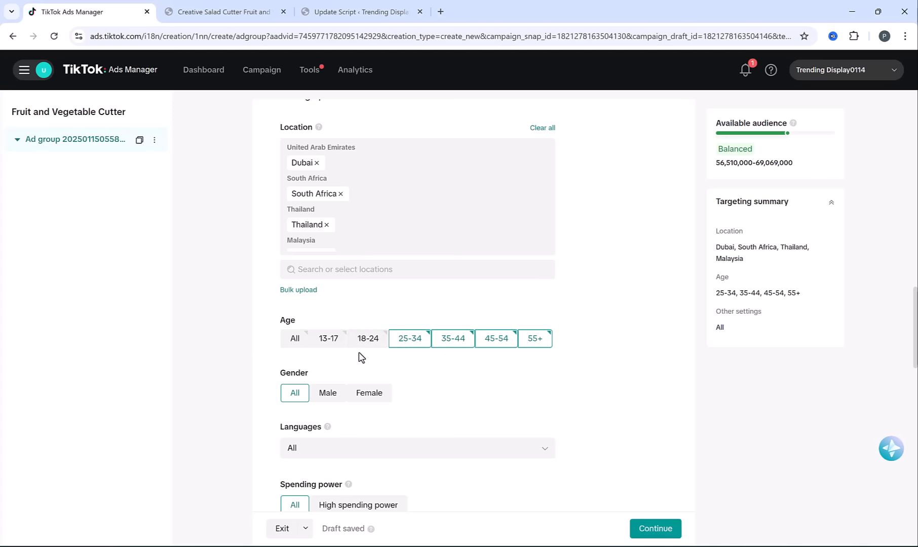
Check the product on the store page and add the Kitchen Accessories interest to the ad group's interests and behaviors targeting
scroll(245, 350, "down", 4)
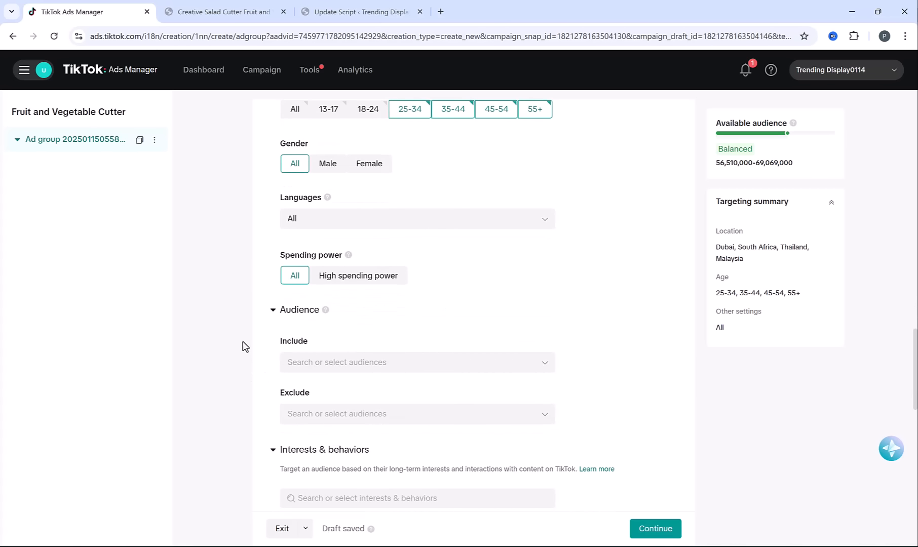
scroll(245, 347, "down", 3)
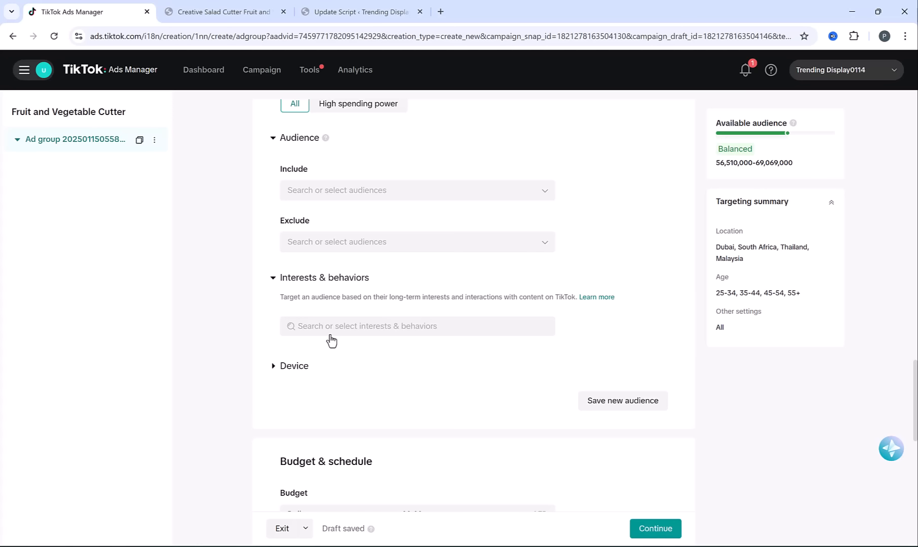
left_click(205, 7)
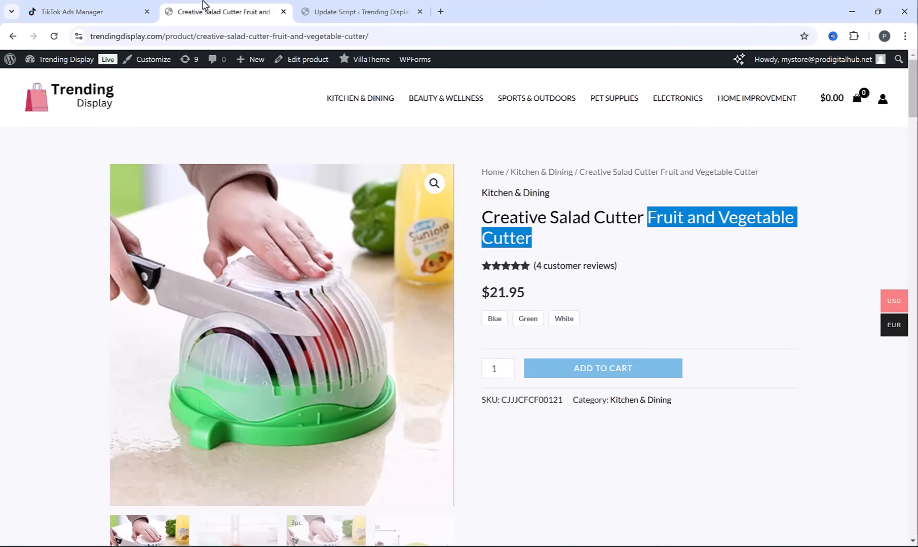
left_click(106, 7)
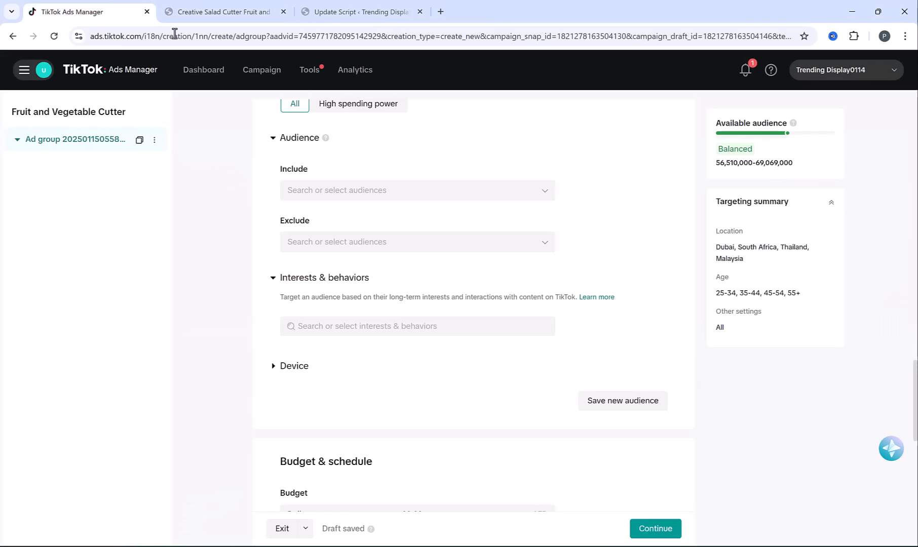
left_click(392, 332)
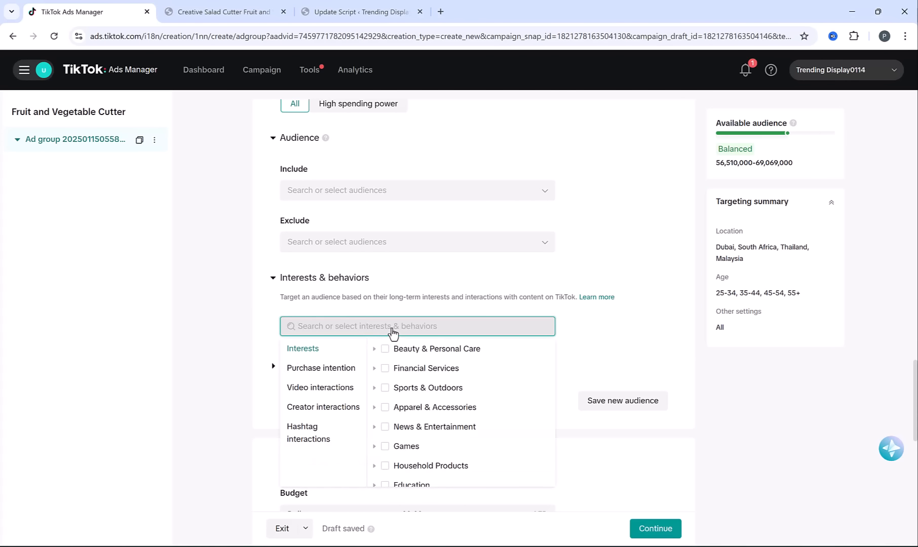
type("kitchen")
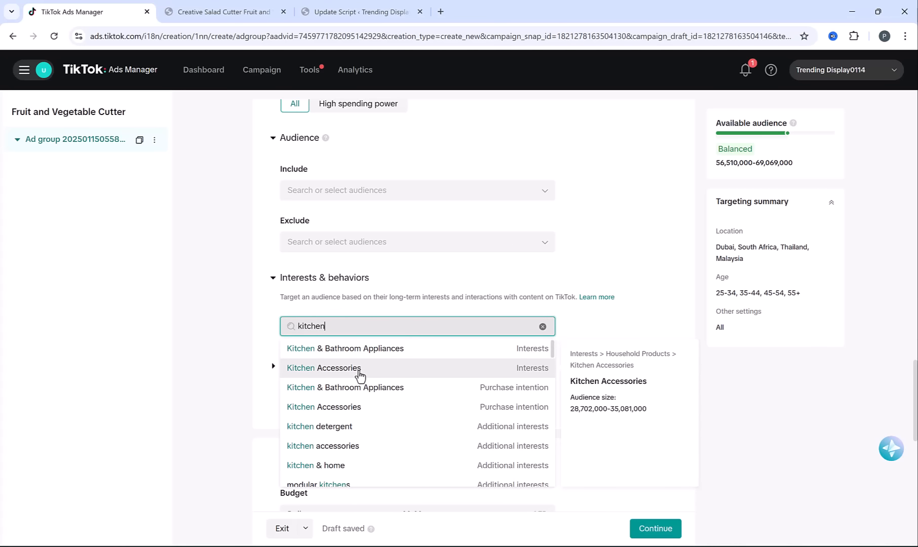
scroll(360, 375, "down", 1)
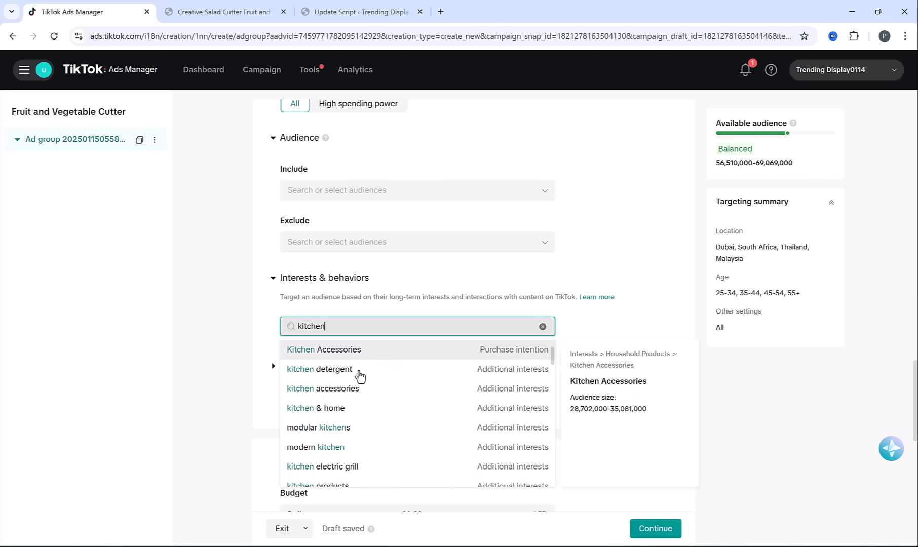
scroll(359, 377, "up", 1)
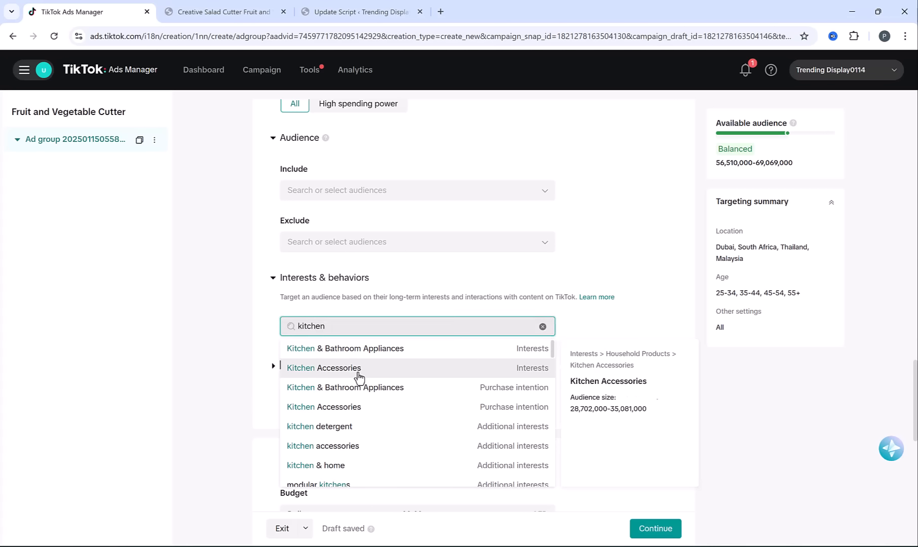
left_click(358, 377)
left_click(231, 360)
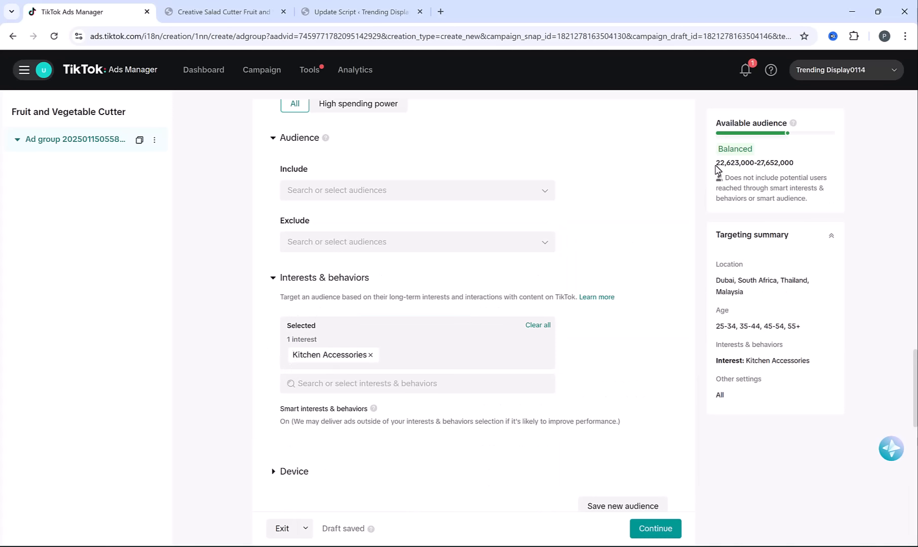
left_click_drag(716, 165, 813, 159)
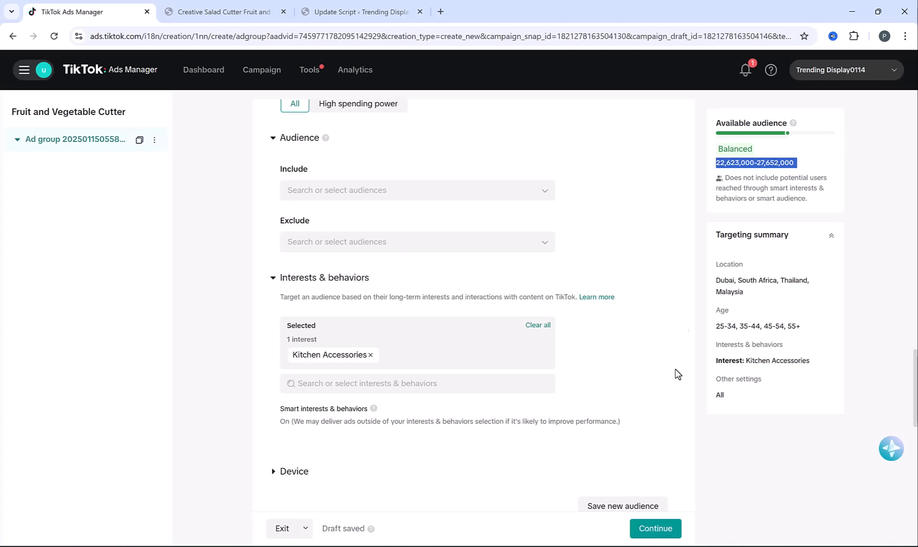
left_click(229, 341)
Set the ad group's daily budget to 20 AED
scroll(255, 336, "down", 7)
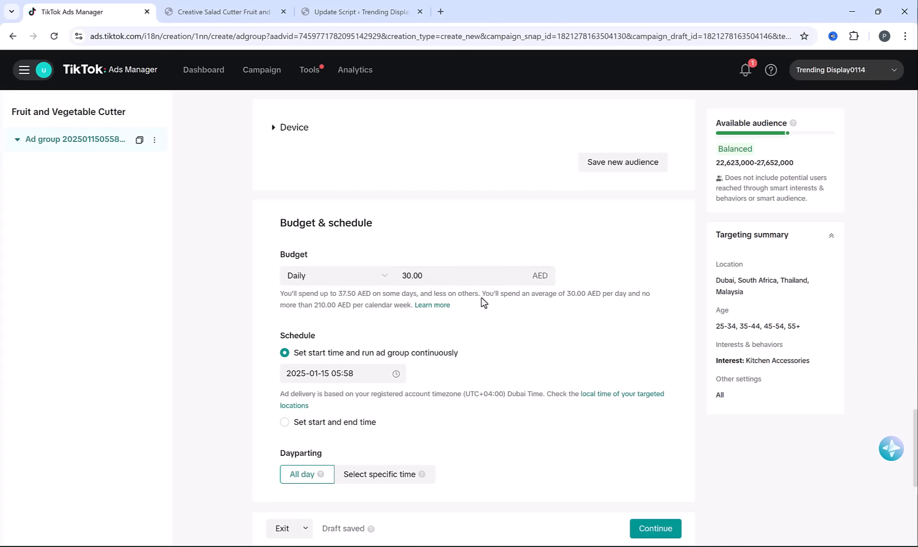
left_click(463, 277)
double_click(451, 273)
type("10")
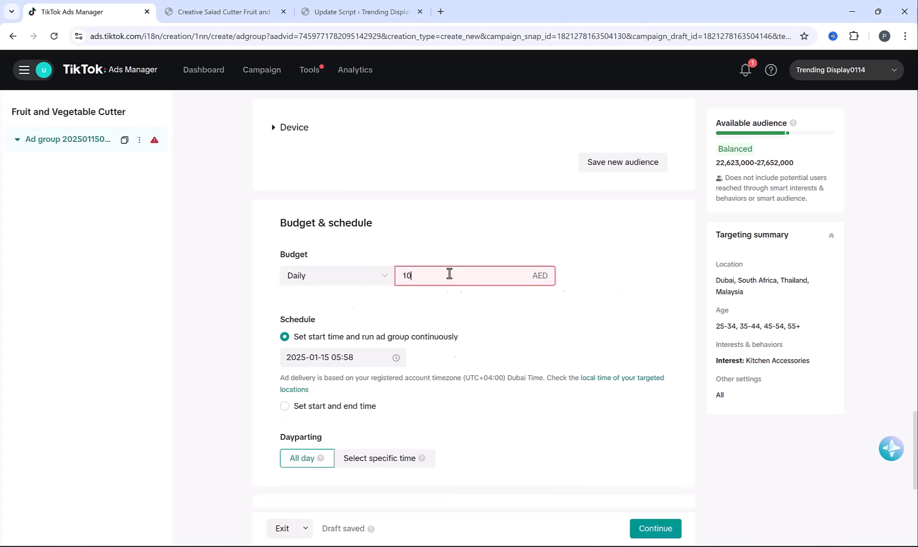
type("20")
left_click(469, 234)
scroll(246, 359, "down", 1)
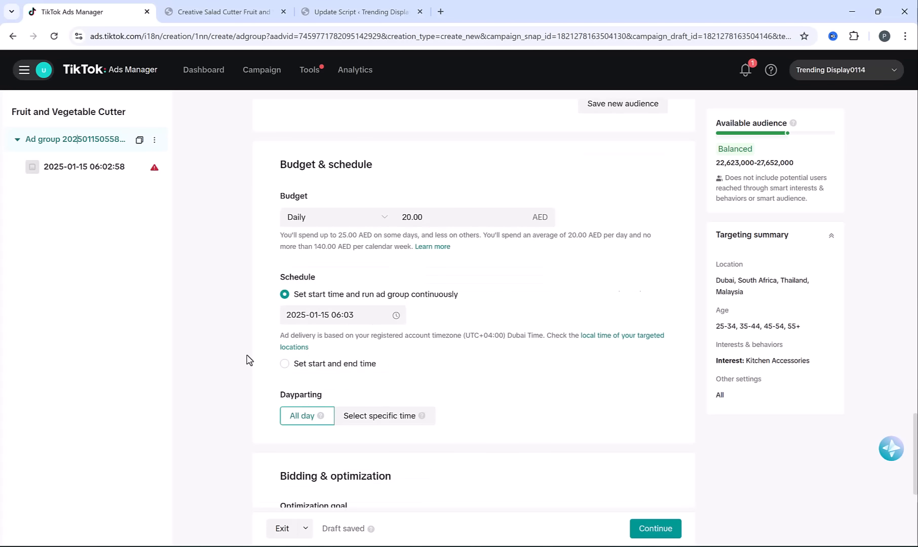
Rename the ad group to Kitchen Accessories and continue to the ad creation page
scroll(247, 360, "up", 10)
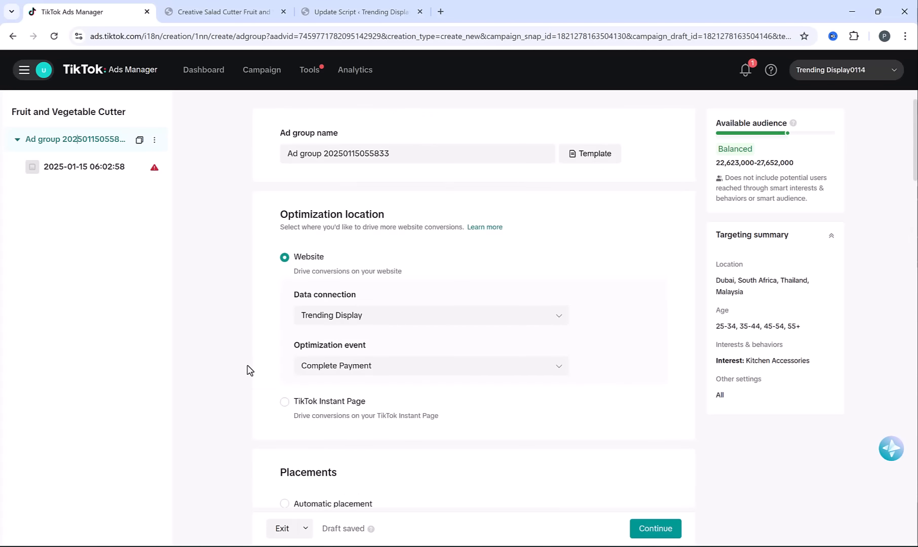
left_click(493, 150)
triple_click(493, 150)
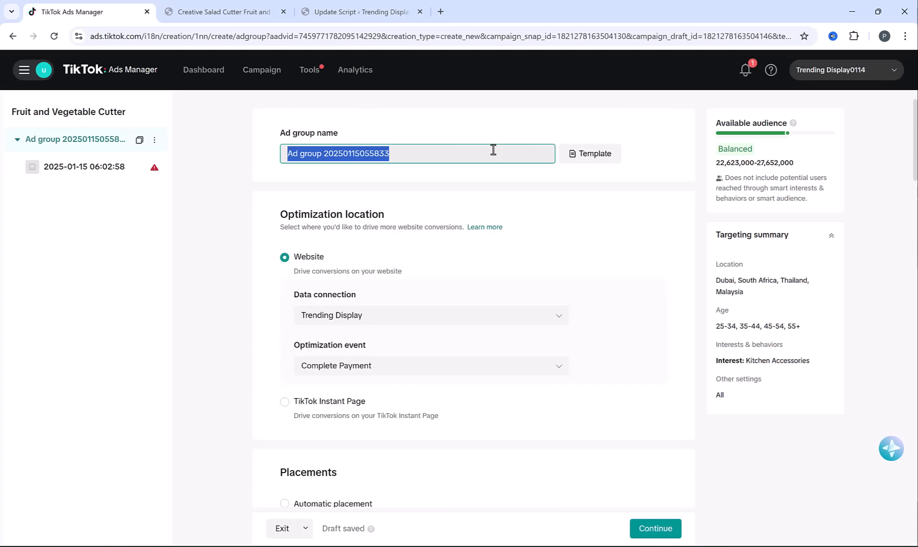
type("Kit")
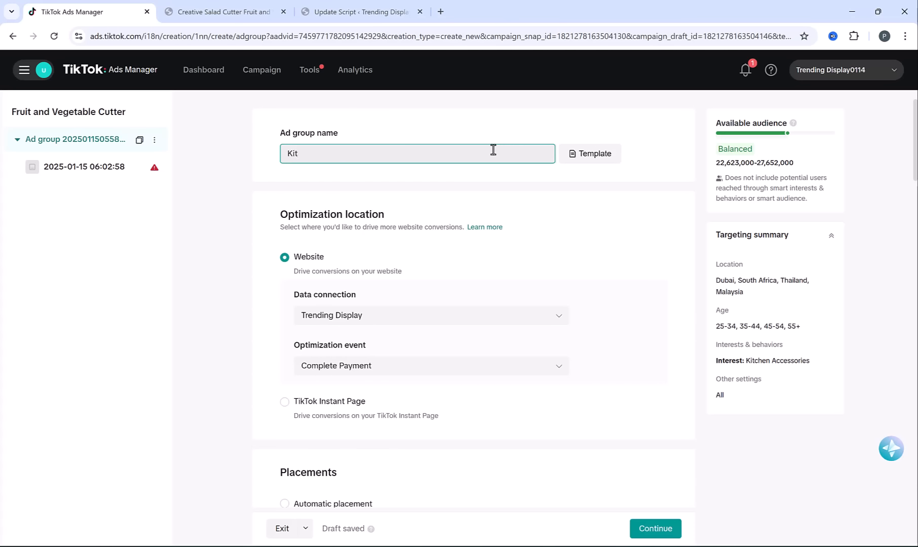
type("chen Ac")
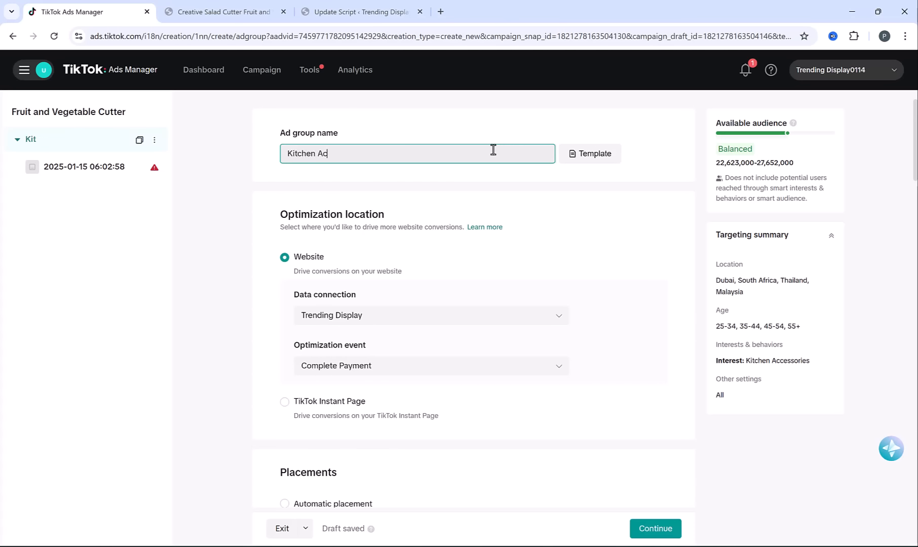
type("cessories")
left_click(251, 209)
scroll(907, 196, "down", 20)
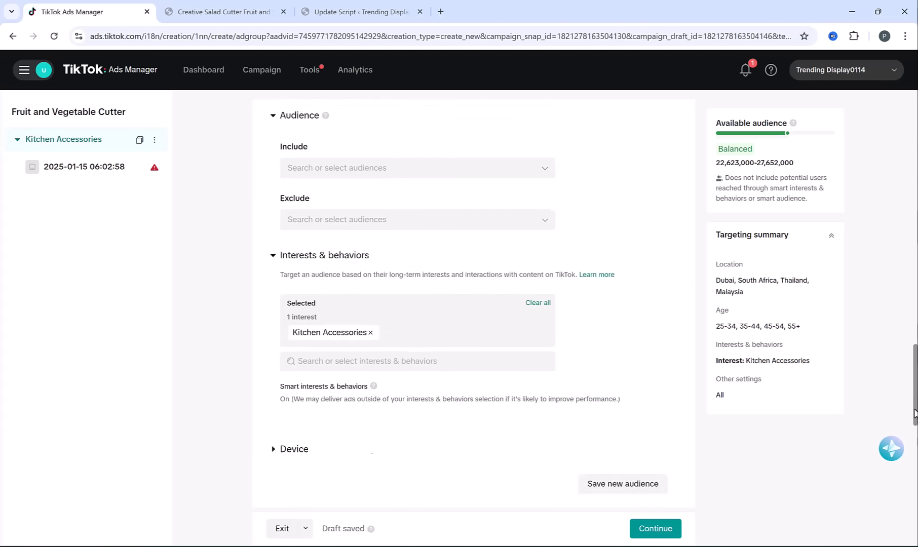
left_click(655, 528)
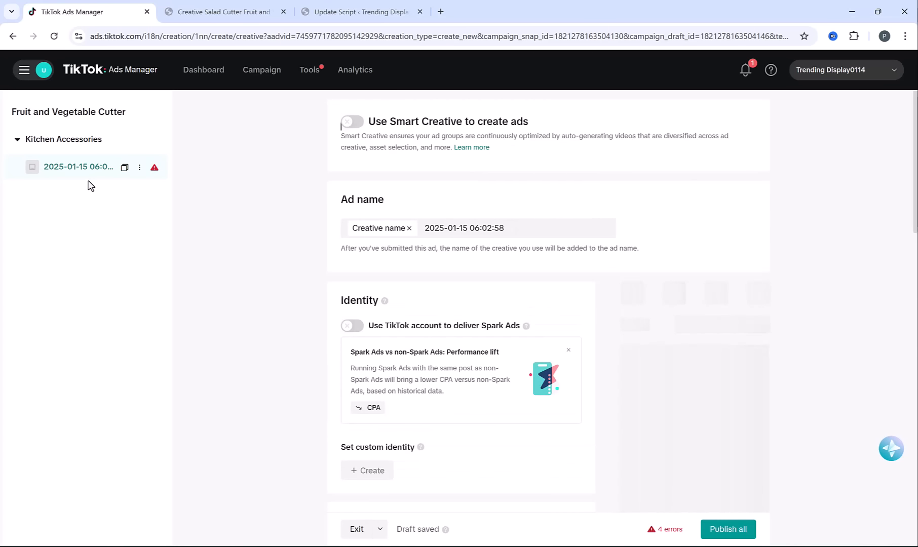
Replace the default date-and-time ad name with Ad1
scroll(332, 278, "up", 2)
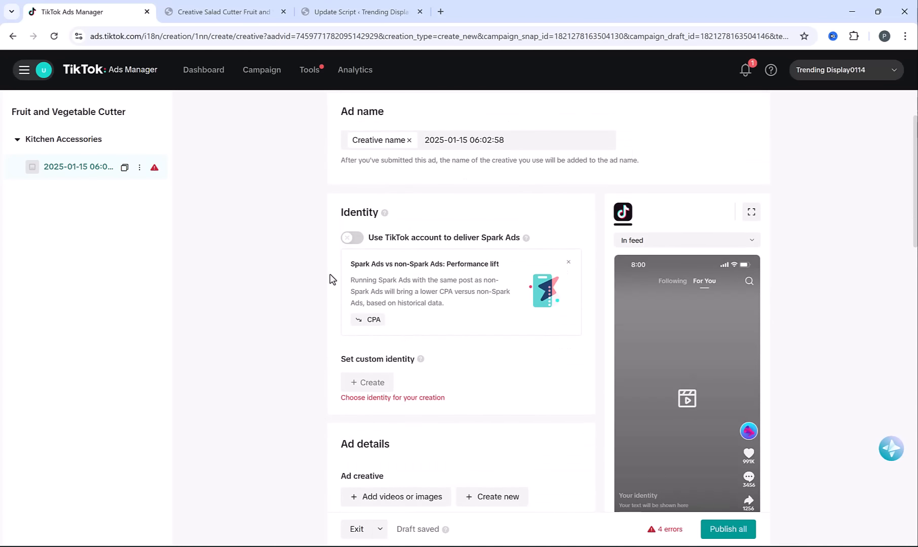
left_click_drag(425, 196, 523, 188)
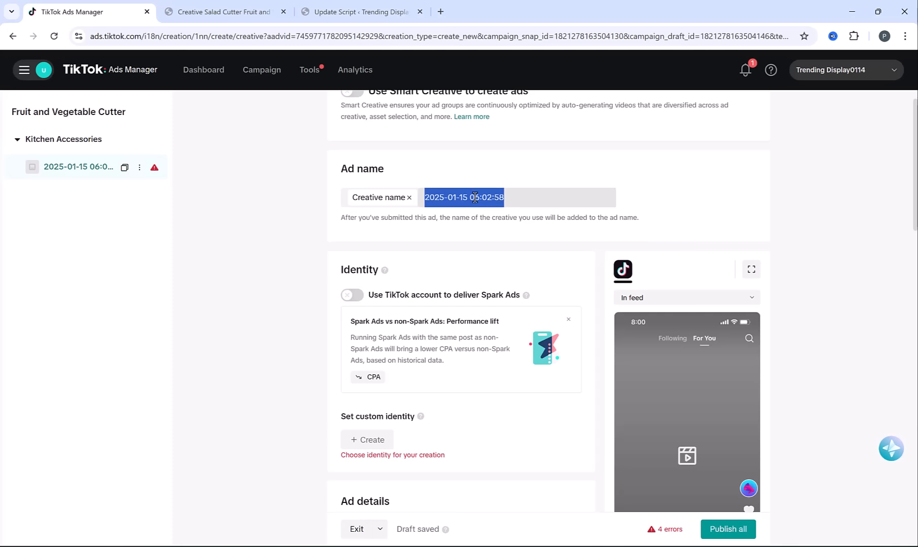
type("Ad1")
Create a custom identity with the display name "trending display" for the ad
scroll(280, 255, "down", 2)
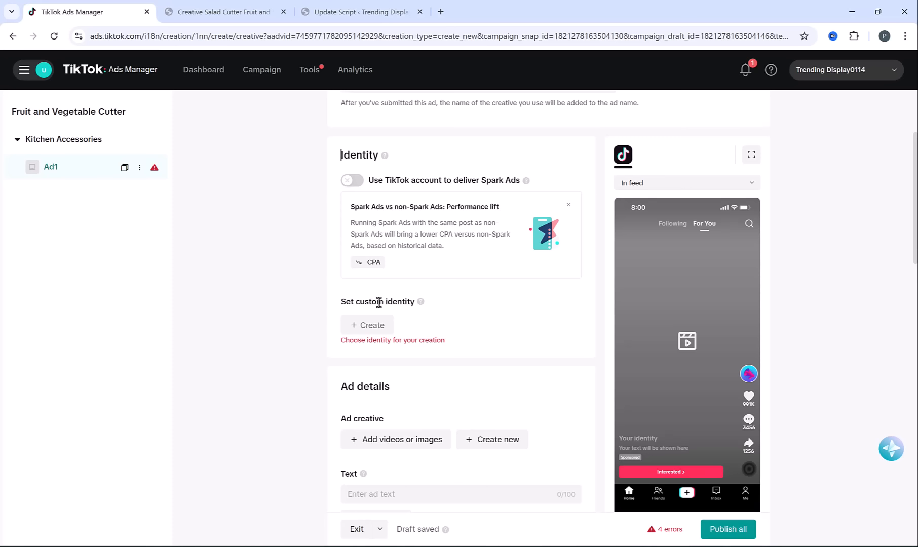
left_click(373, 324)
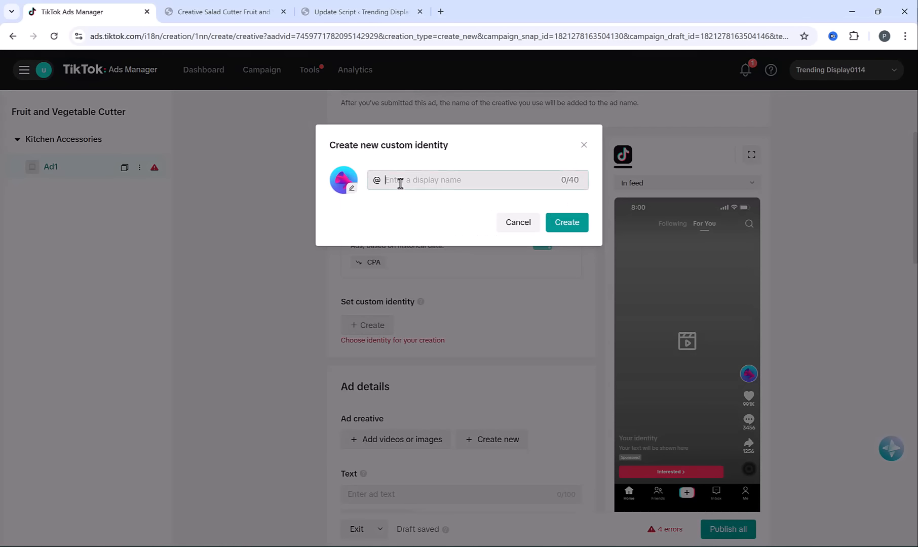
type("trending display")
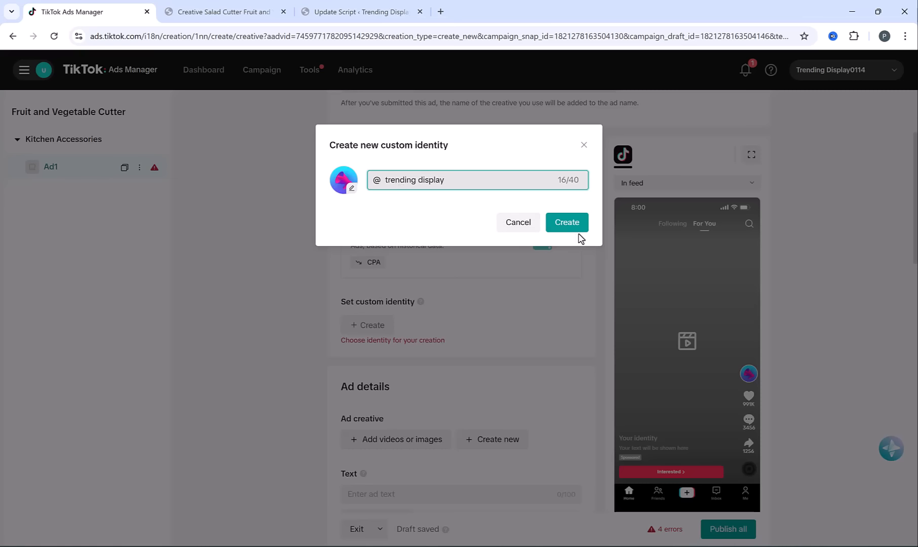
left_click(566, 224)
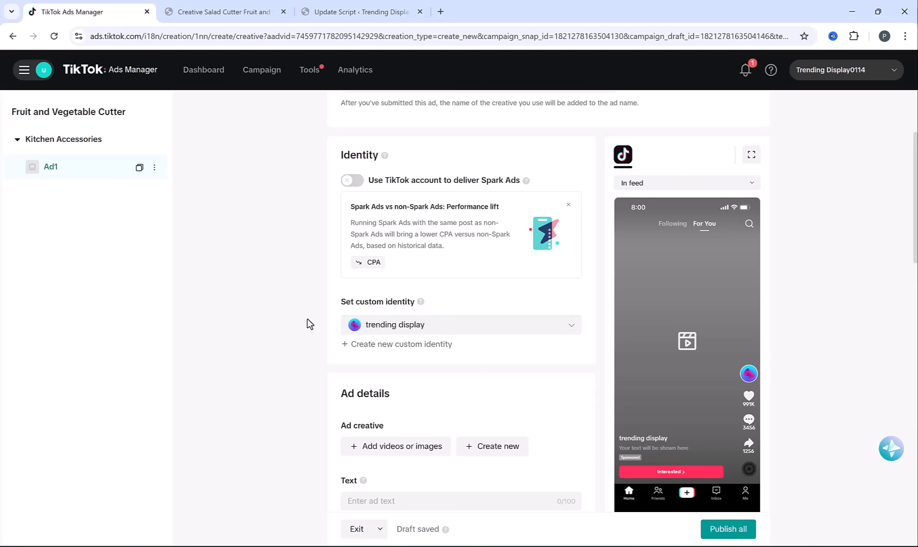
Open the ad's creative library, switch to CJdropshipping and download the Creative Salad Cutter Fruit and Vegetable Cutter video from the connected store product
scroll(308, 322, "down", 2)
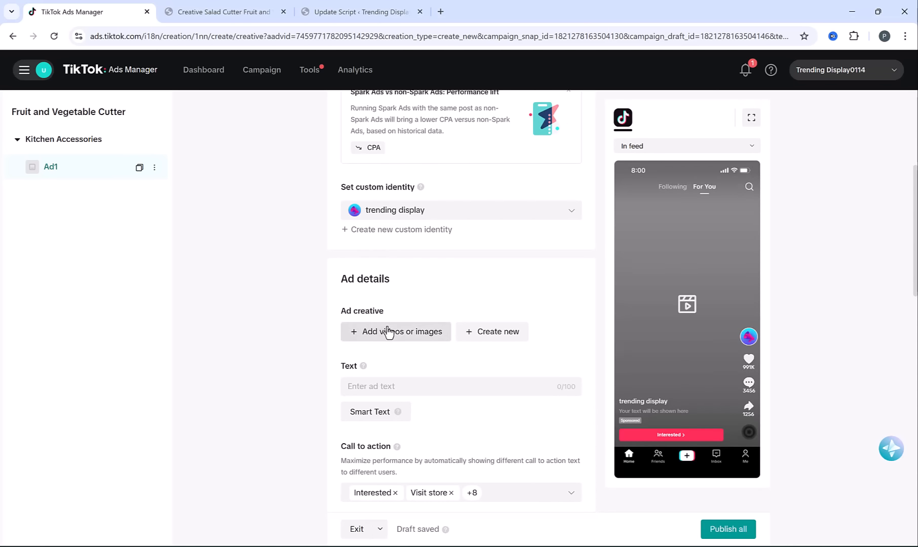
left_click(388, 333)
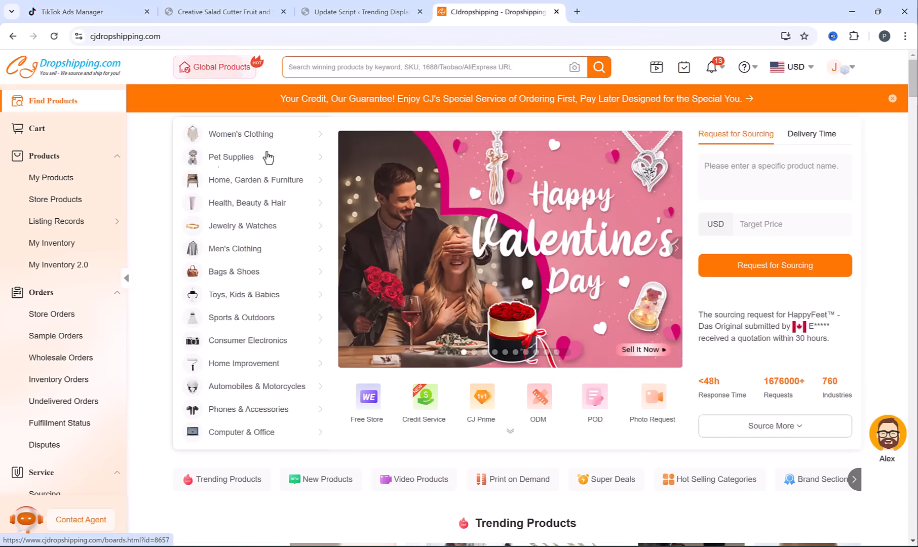
left_click(55, 199)
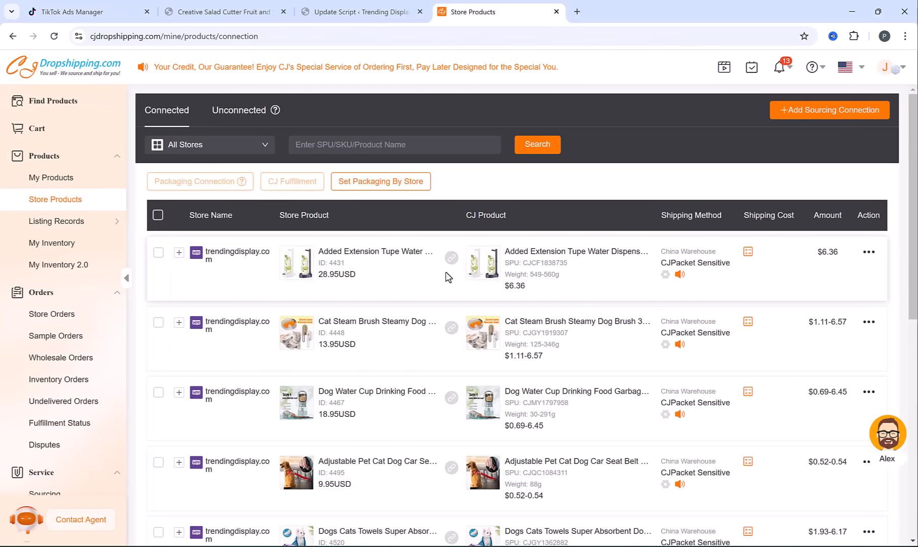
scroll(443, 280, "down", 1)
scroll(444, 280, "down", 5)
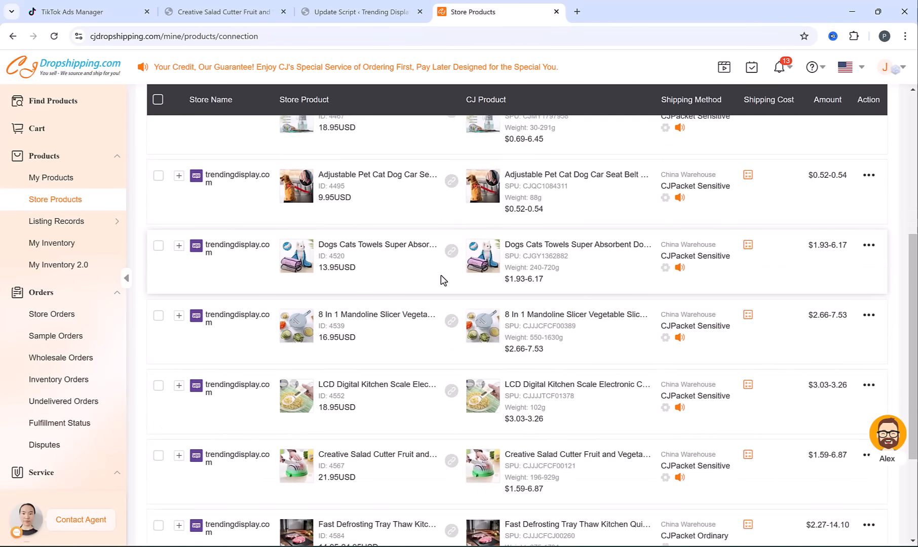
scroll(443, 280, "down", 3)
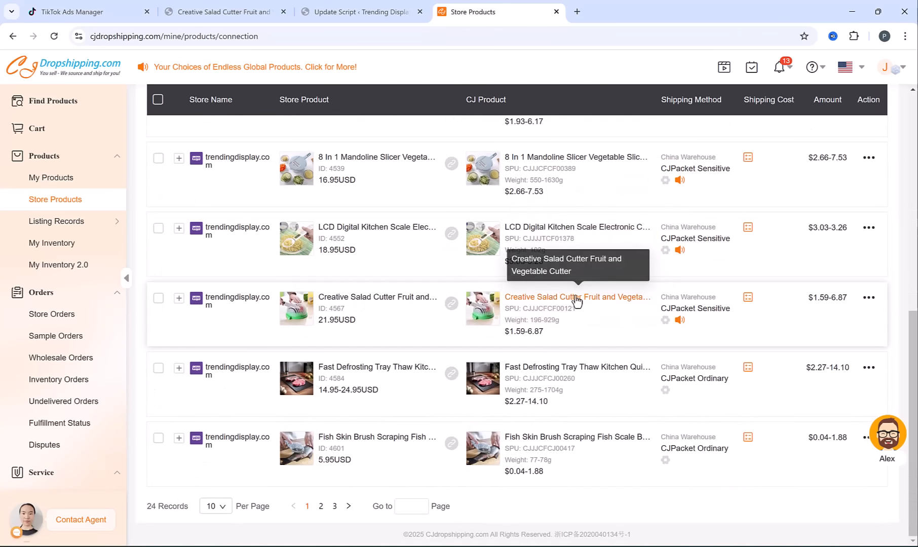
left_click(546, 300)
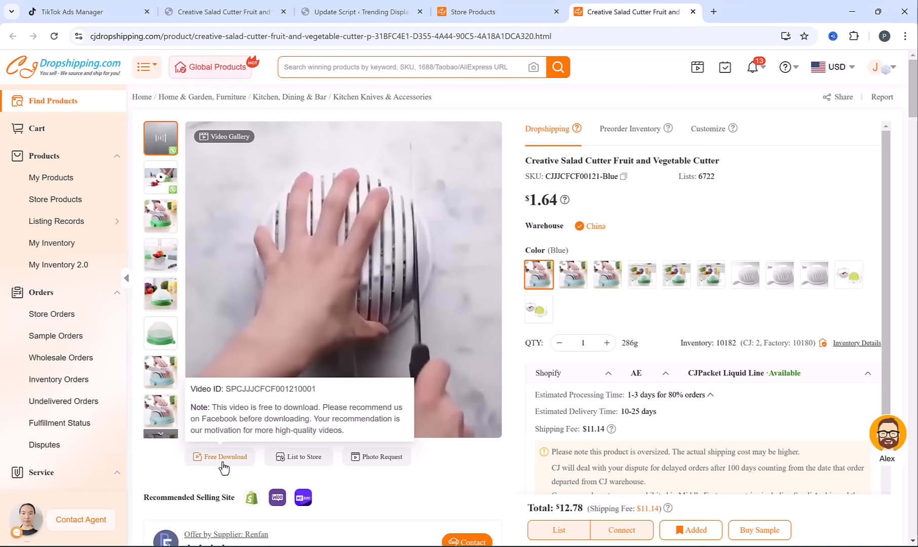
left_click(222, 461)
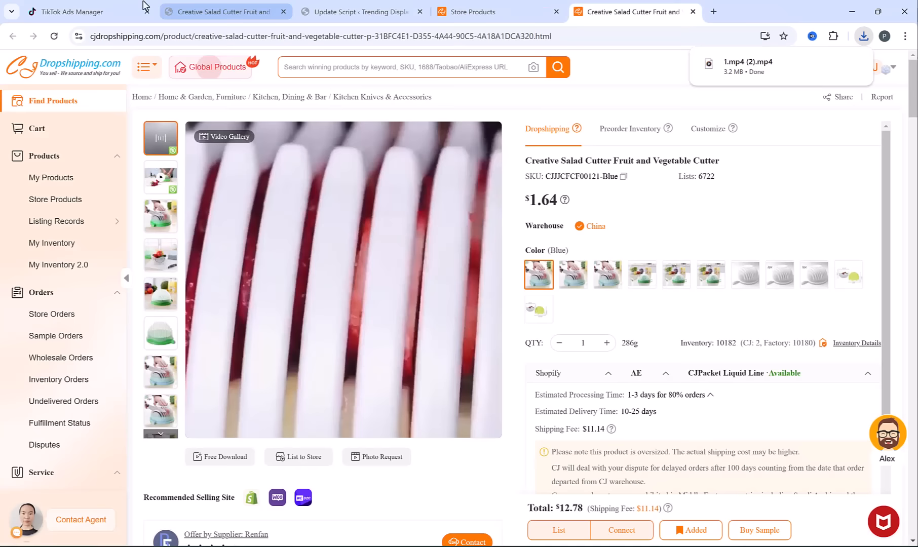
Switch back to TikTok Ads Manager, upload the video 1.mp4 (1).mp4 from the Desktop and confirm it as the ad's creative
left_click(122, 8)
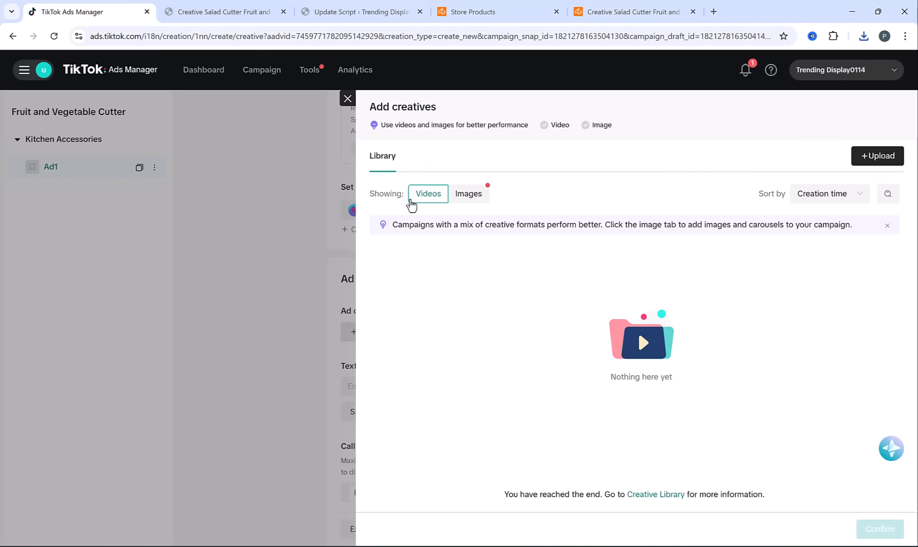
left_click(871, 156)
left_click(604, 199)
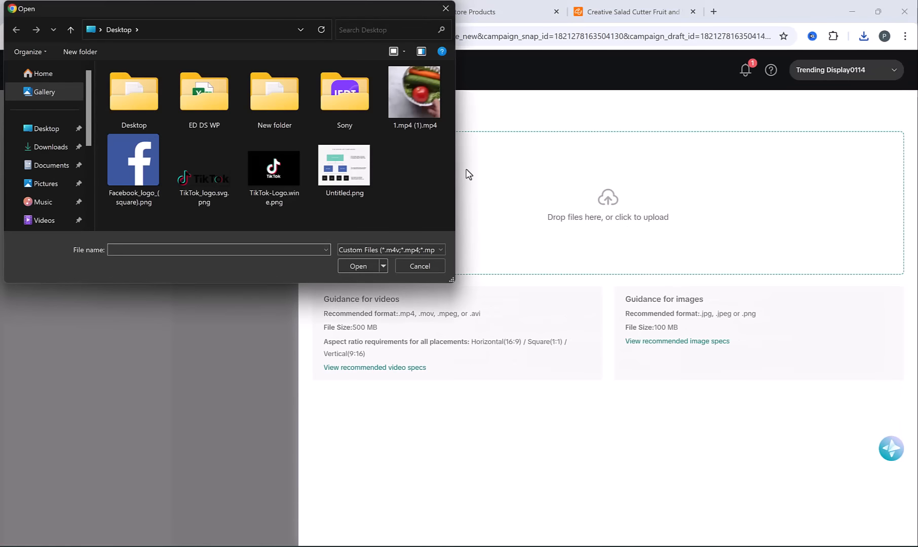
double_click(415, 96)
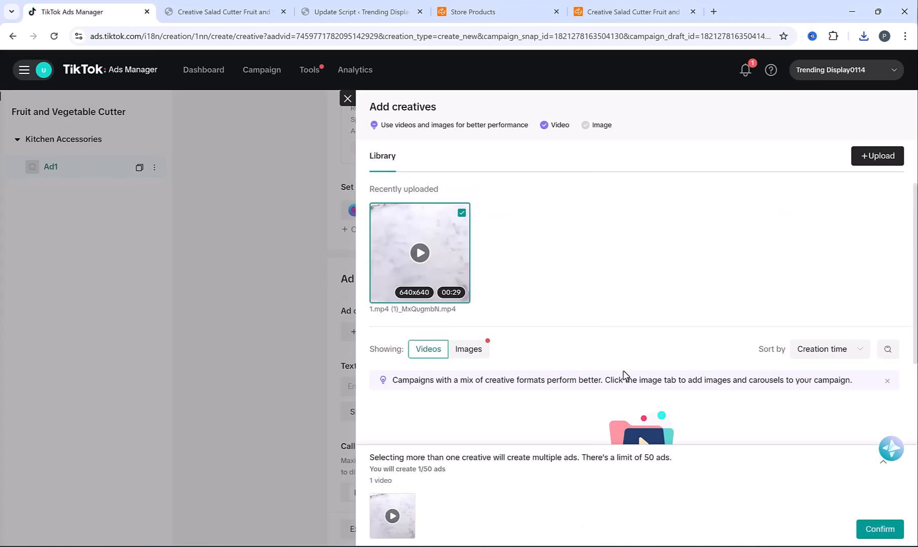
left_click(862, 529)
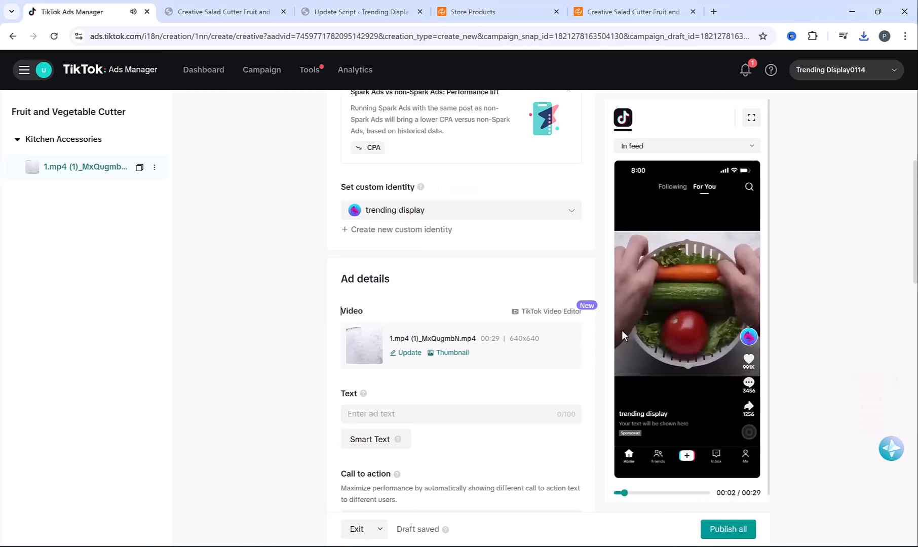
Pause the ad preview, copy the salad cutter's full product title from the store page and paste it as the ad text
left_click(681, 327)
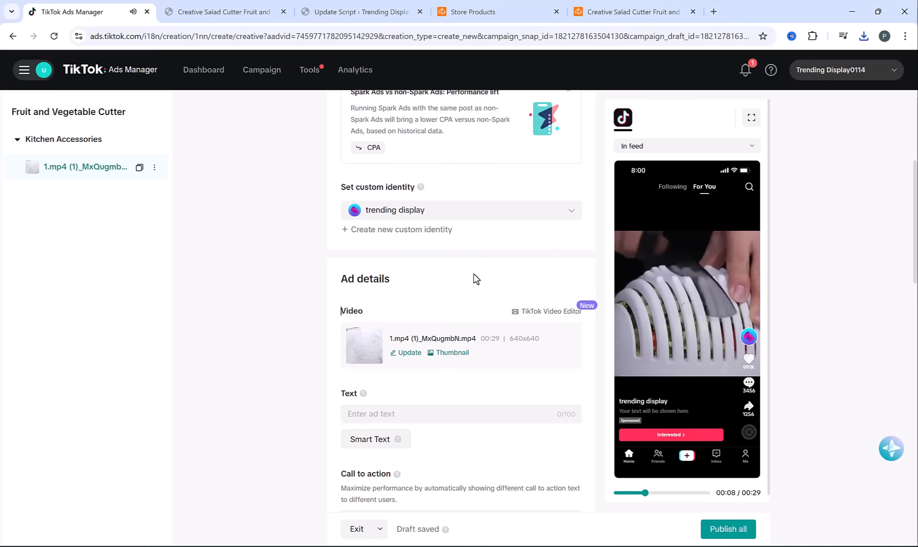
scroll(475, 278, "down", 1)
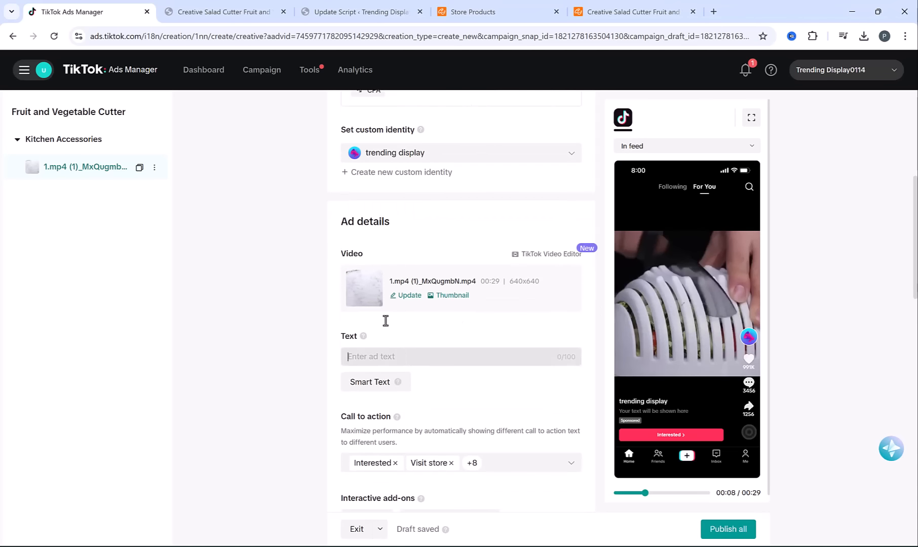
left_click(211, 7)
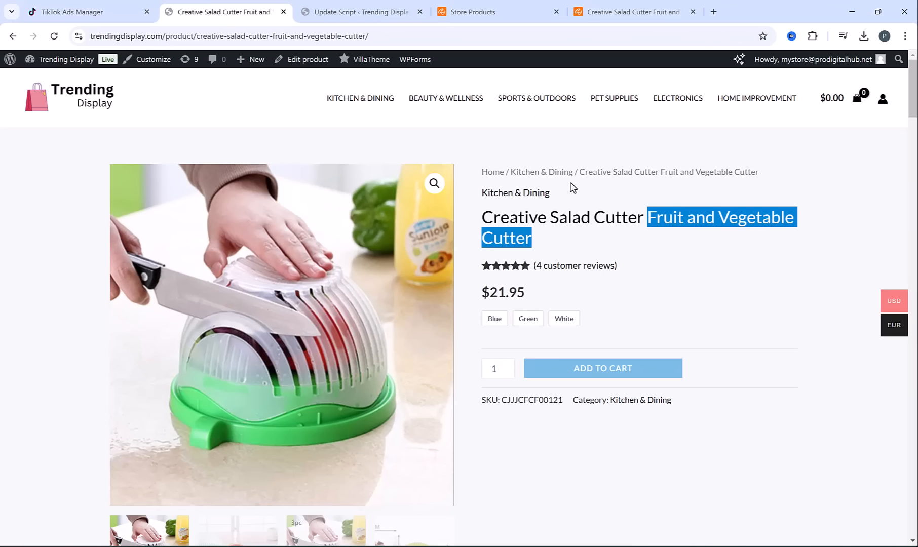
triple_click(554, 213)
key("ctrl+c")
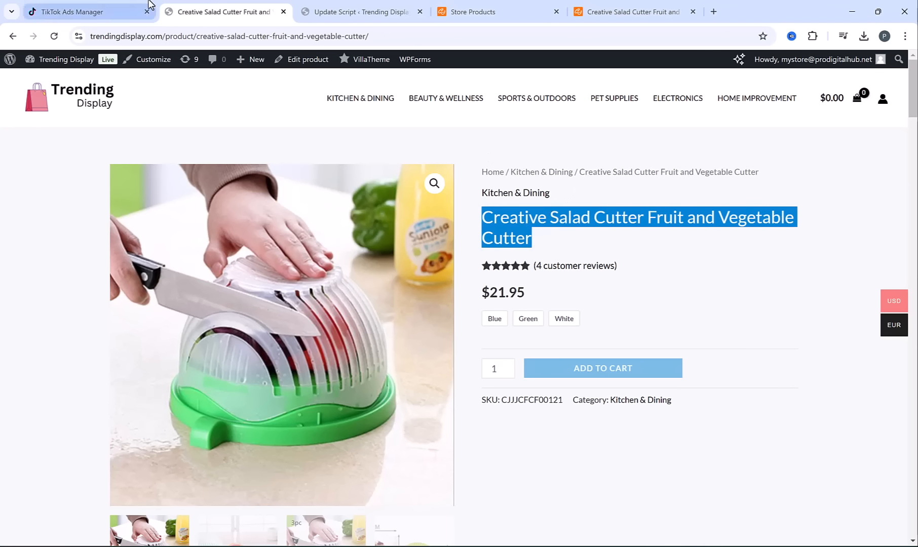
left_click(104, 7)
left_click(358, 358)
key("ctrl+v")
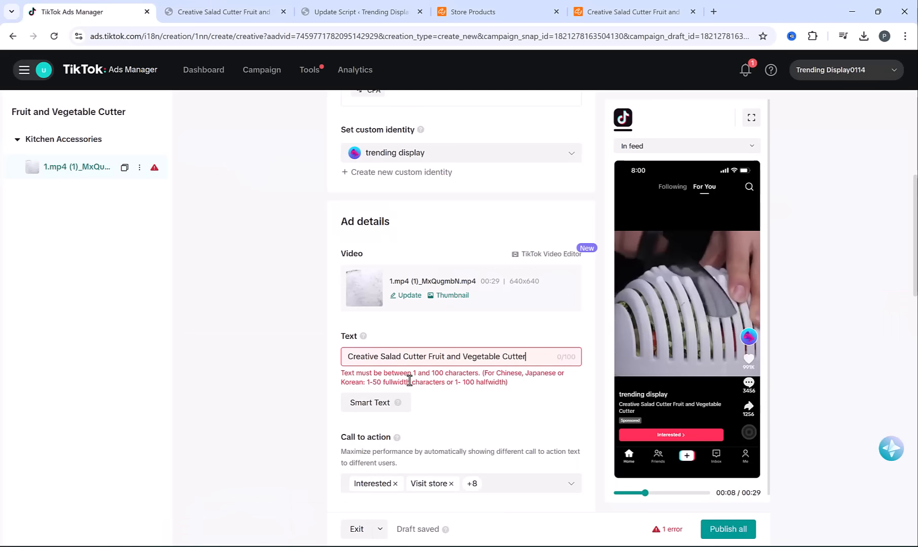
Reword the ad text to "Shop amazing Fruit and Vegetable Cutter and enjoy 50% discount"
left_click(346, 358)
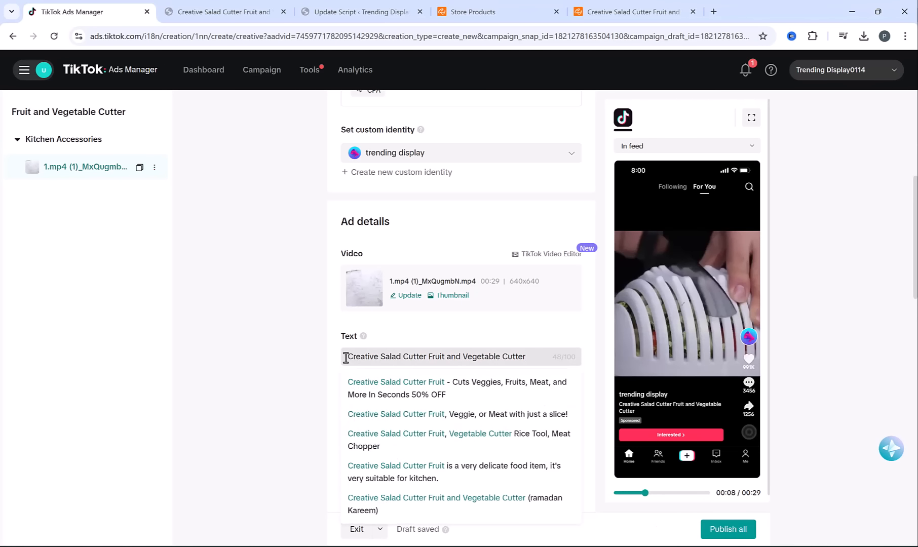
type("Shop amazing")
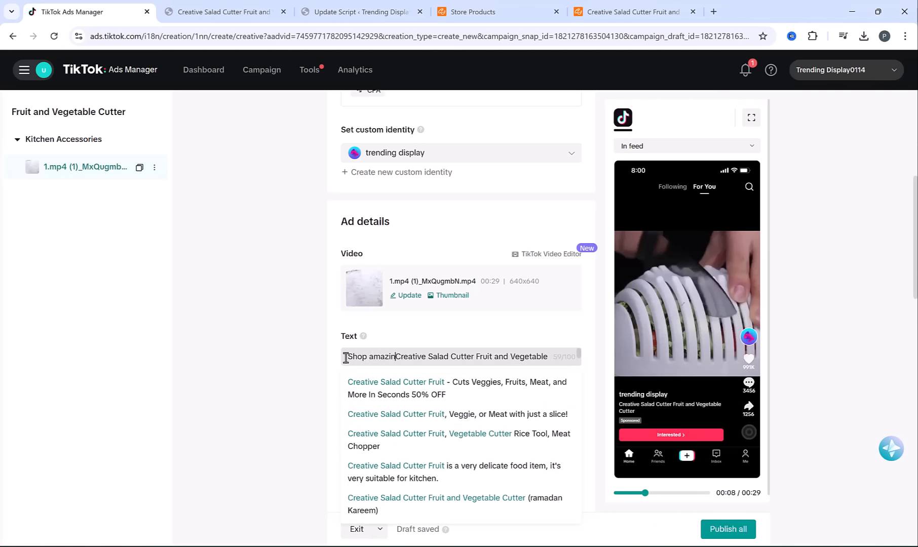
key("Delete")
key("Delete")
key("Delete")
key("Delete")
key("Delete")
key("Delete")
key("Delete")
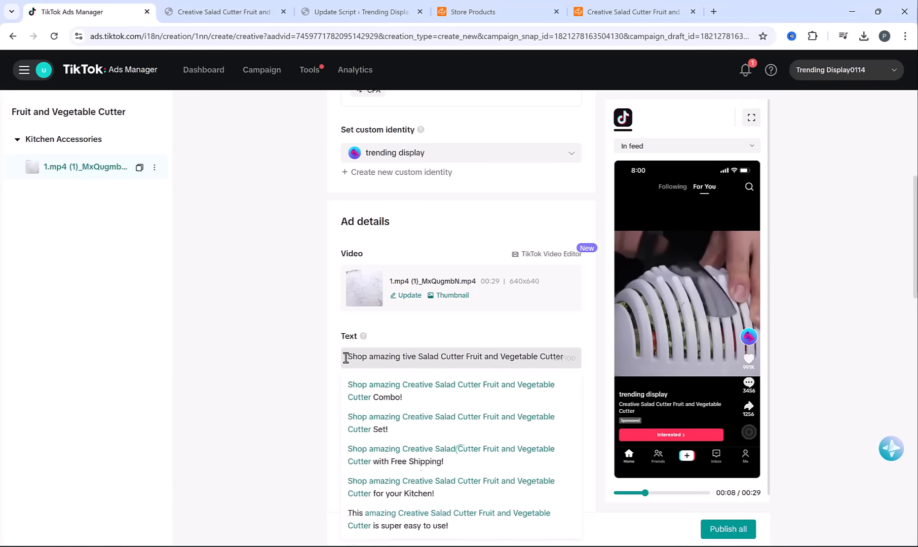
key("Delete")
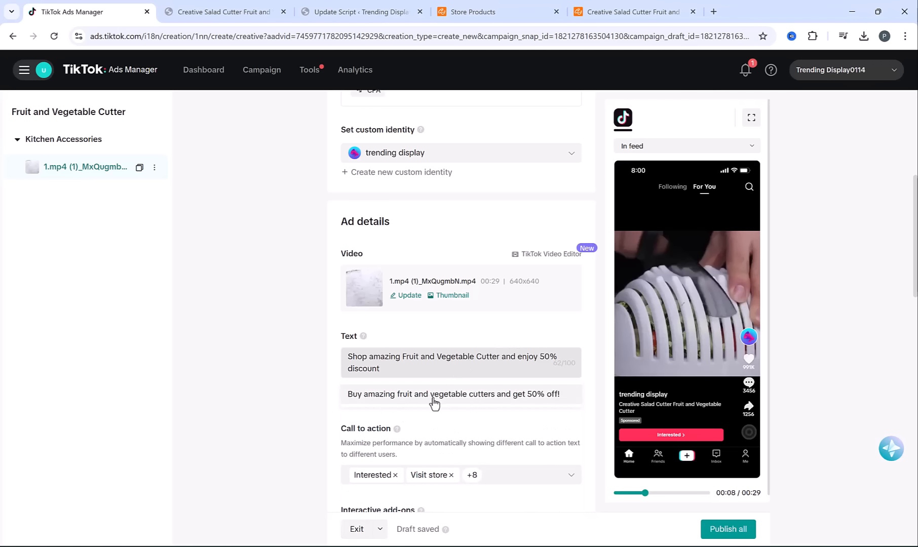
left_click(297, 376)
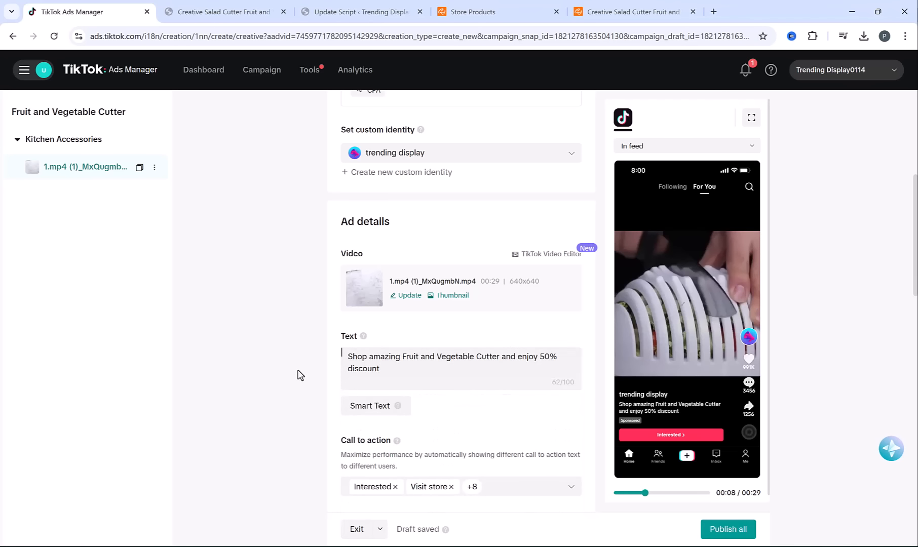
Clear the ad's default calls to action and select only Shop now
scroll(318, 358, "down", 1)
scroll(318, 358, "down", 5)
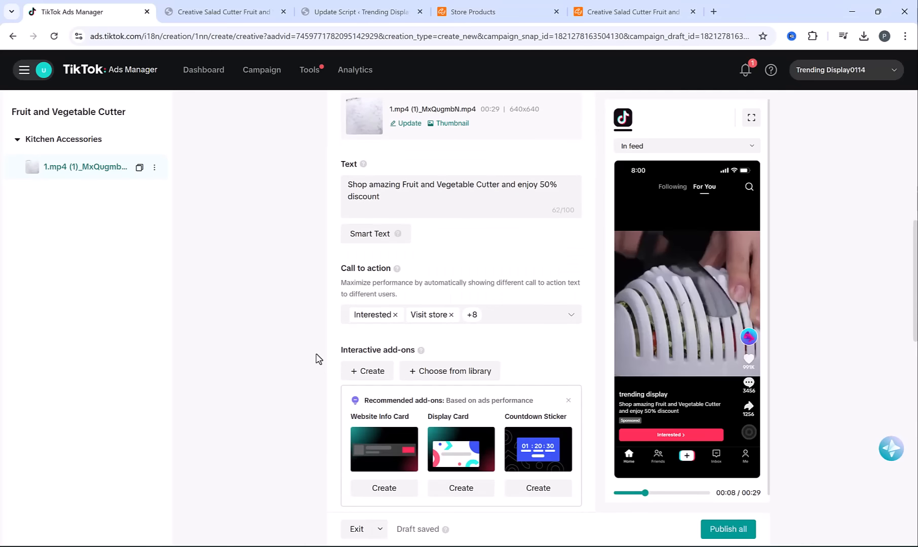
left_click(571, 315)
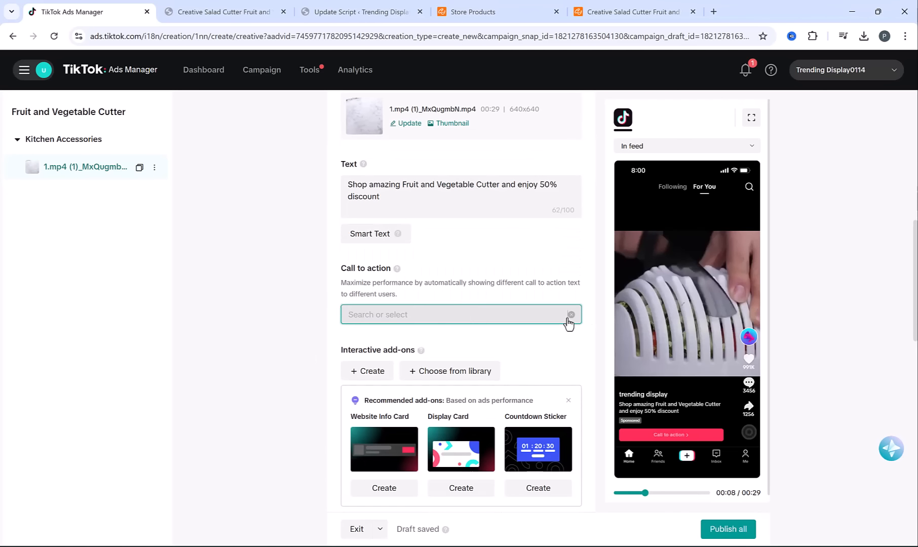
left_click(535, 315)
scroll(377, 390, "down", 1)
left_click(355, 452)
left_click(304, 318)
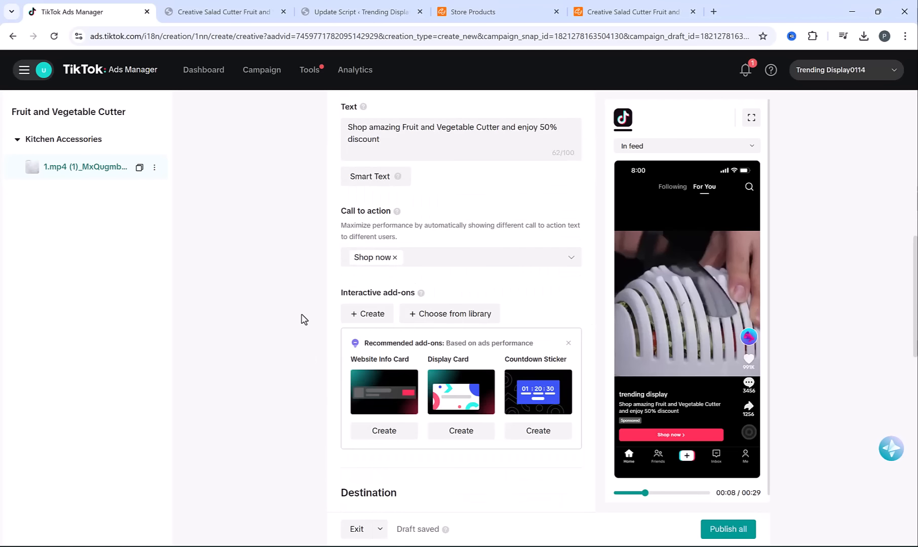
Copy the salad cutter's product page address from the store and paste it as the ad's website destination URL
scroll(303, 318, "down", 3)
scroll(304, 318, "down", 3)
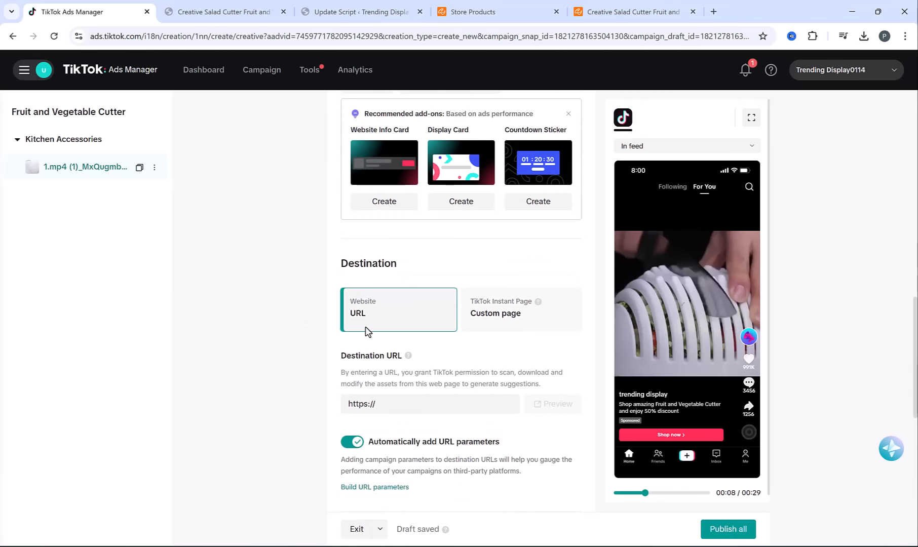
left_click(228, 11)
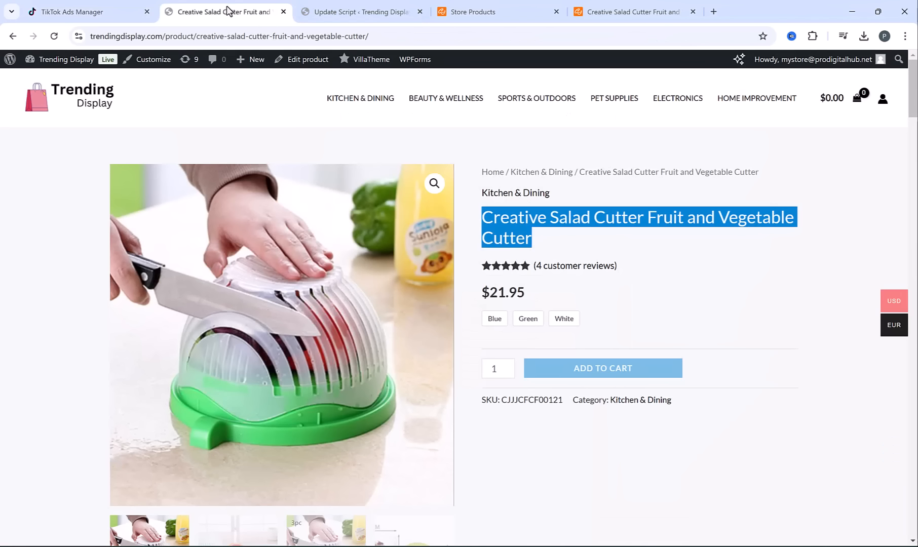
left_click(203, 37)
key("ctrl+c")
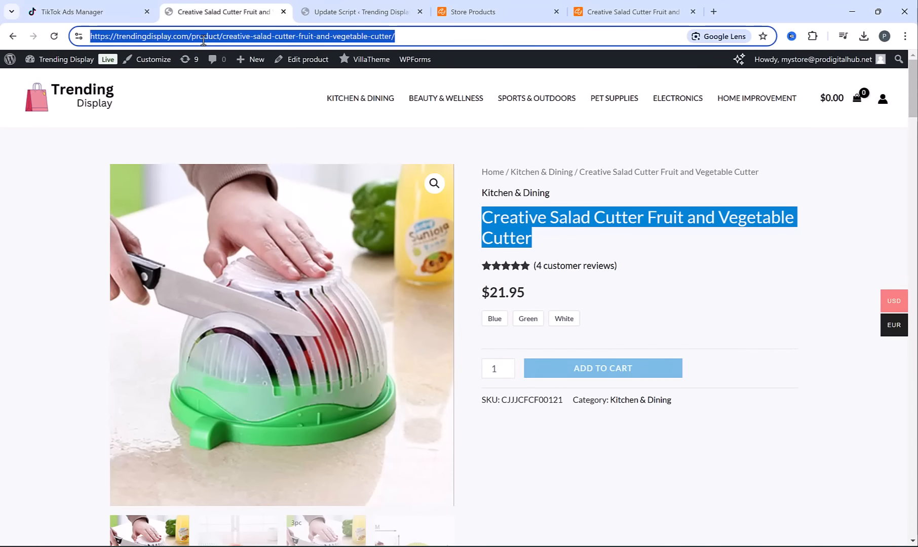
left_click(94, 11)
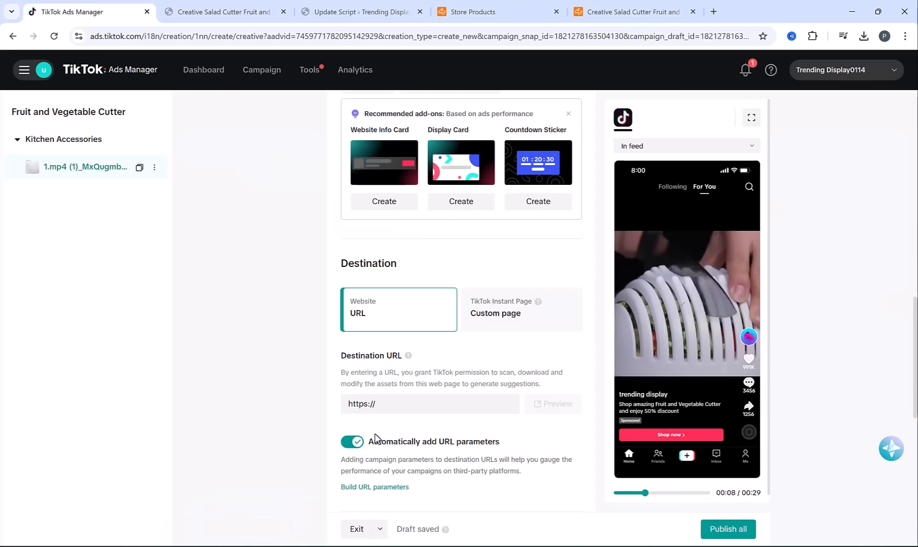
triple_click(378, 405)
key("ctrl+v")
left_click(263, 417)
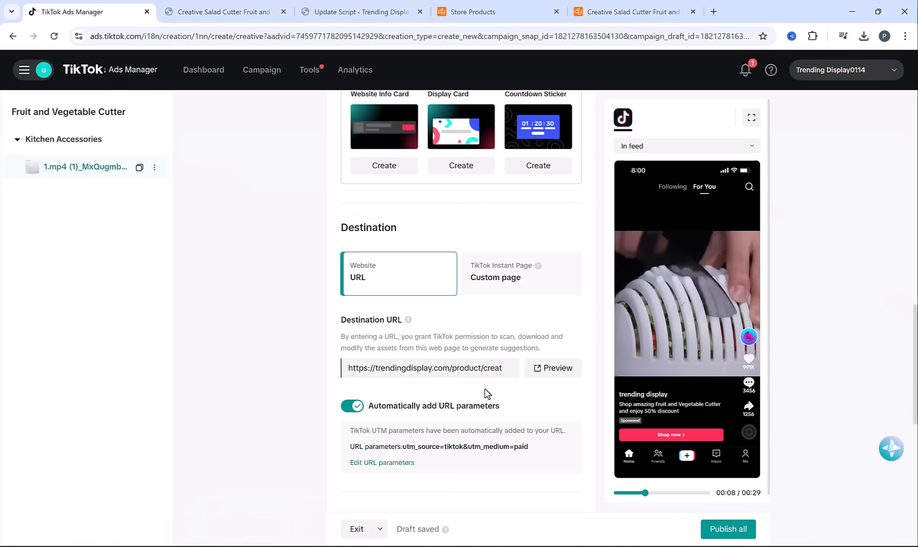
Play the finished ad's video preview and publish the whole campaign
mouse_move(708, 287)
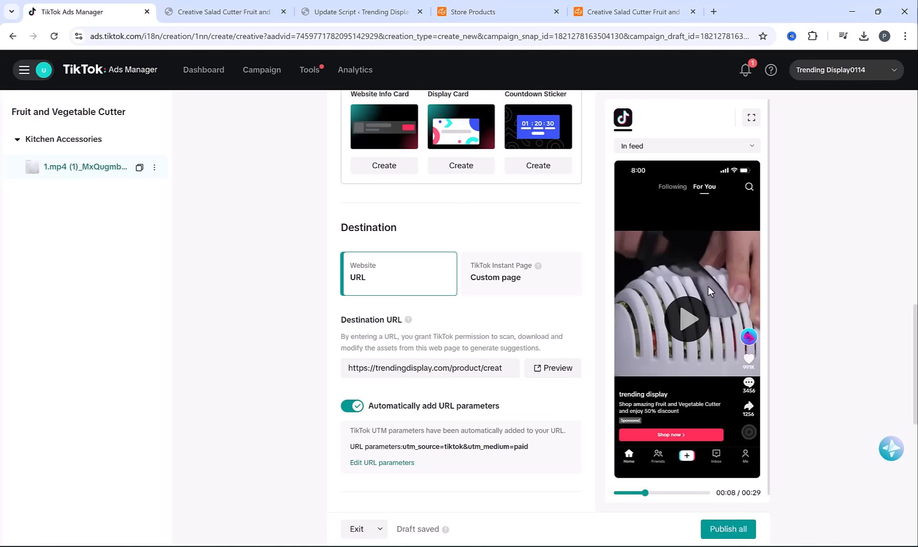
left_click(689, 319)
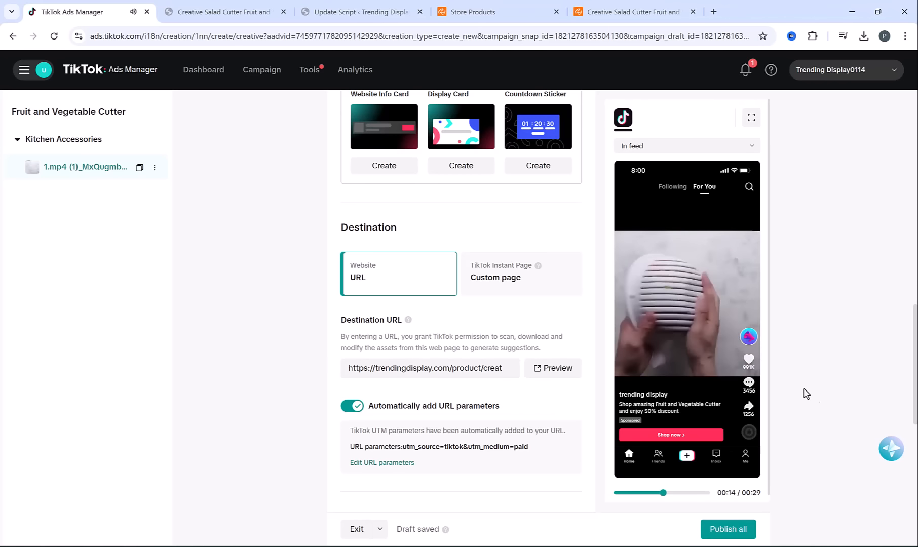
left_click(740, 532)
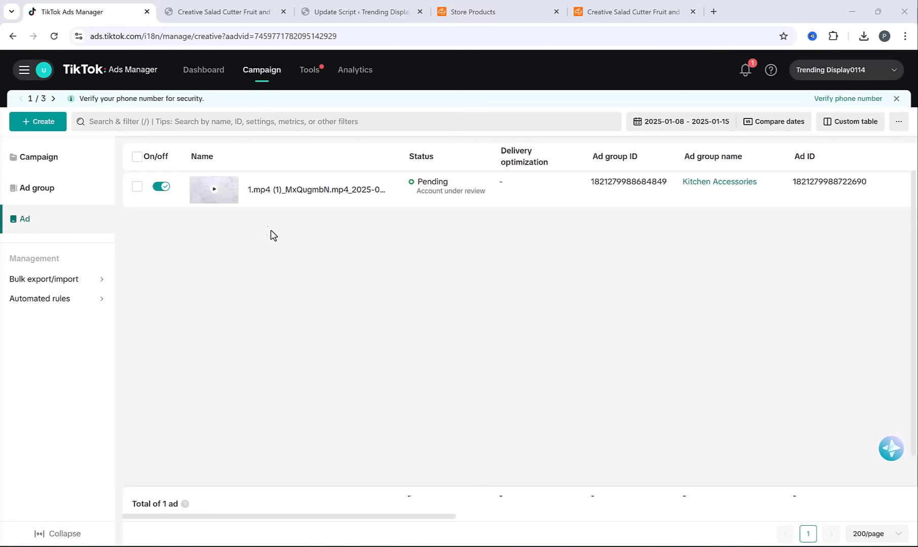
Open the Fruit and Vegetable Cutter campaign's ad groups and make one copy of Kitchen Accessories, including its ads, in the same campaign
left_click(52, 193)
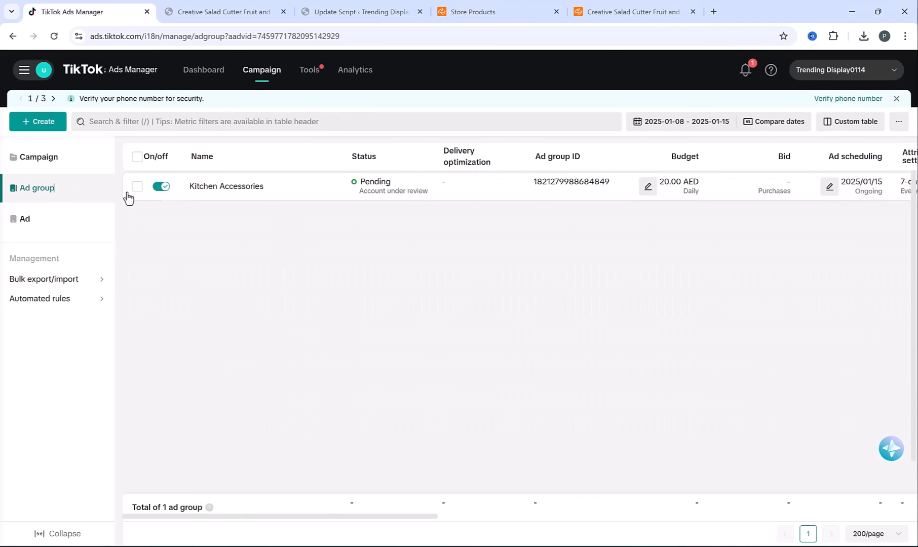
left_click(53, 163)
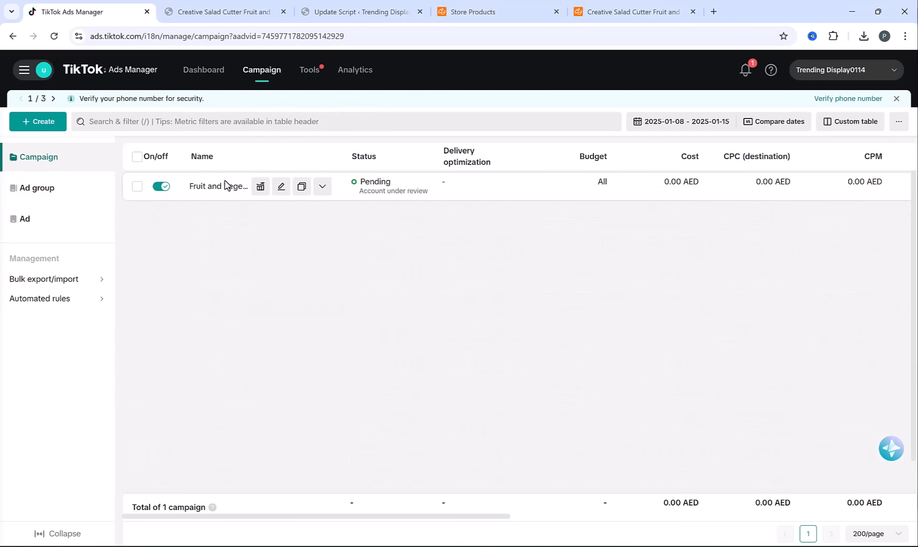
left_click(224, 187)
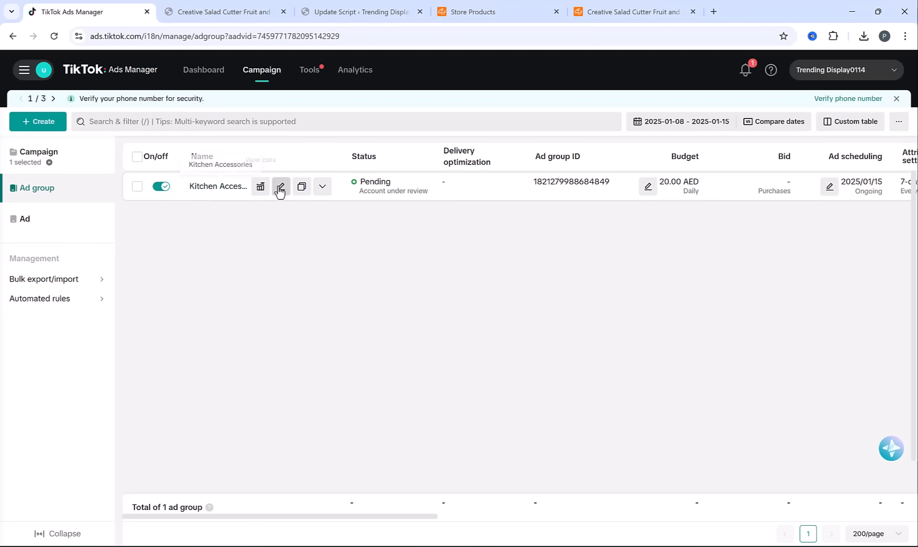
left_click(301, 187)
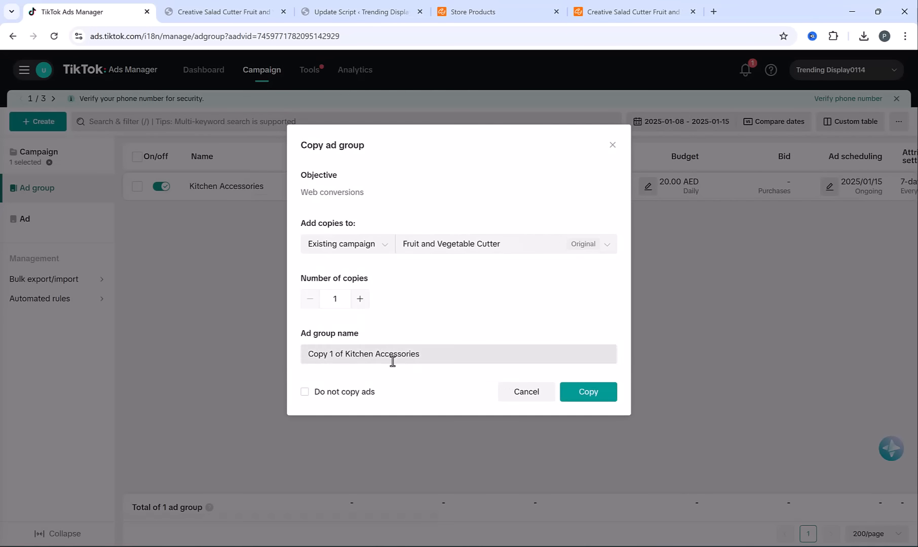
left_click(589, 392)
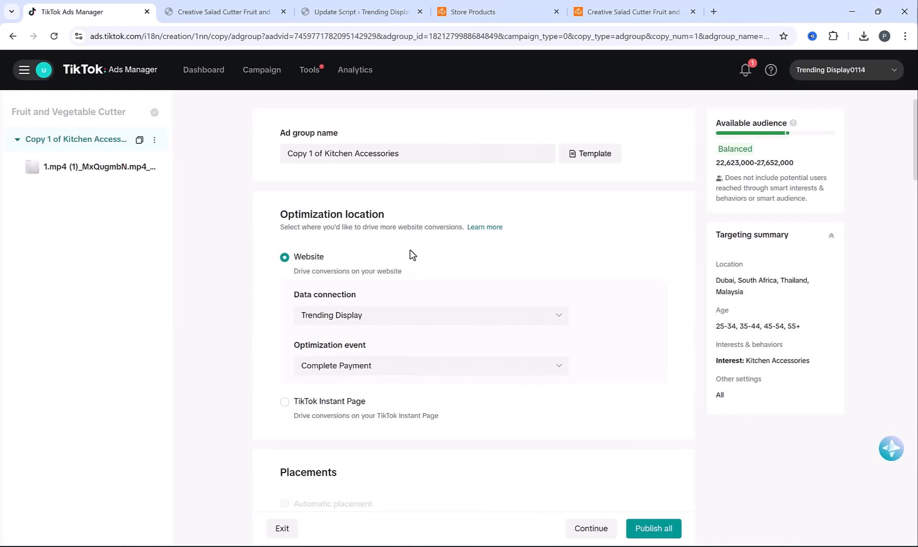
Replace the copied ad group's Kitchen Accessories interest with Home Improvement
scroll(409, 251, "down", 5)
scroll(410, 247, "down", 14)
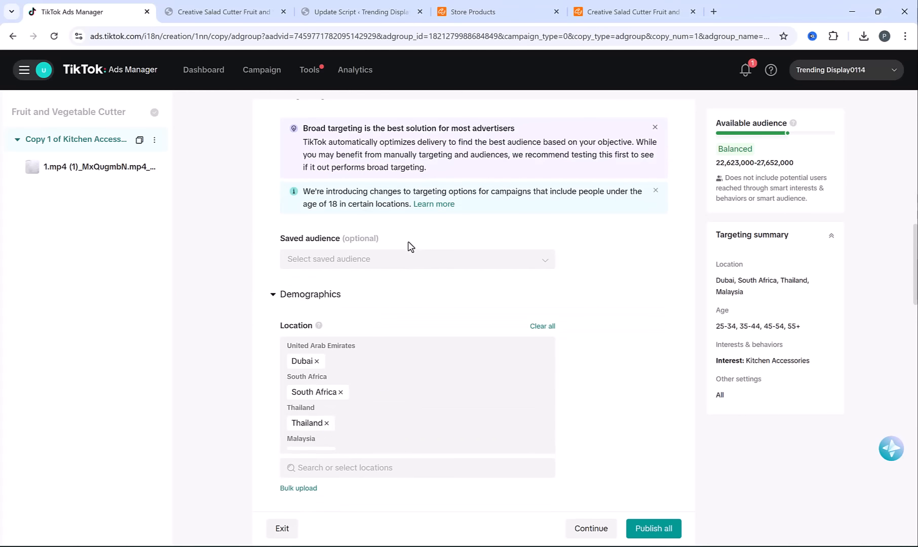
scroll(410, 244, "down", 7)
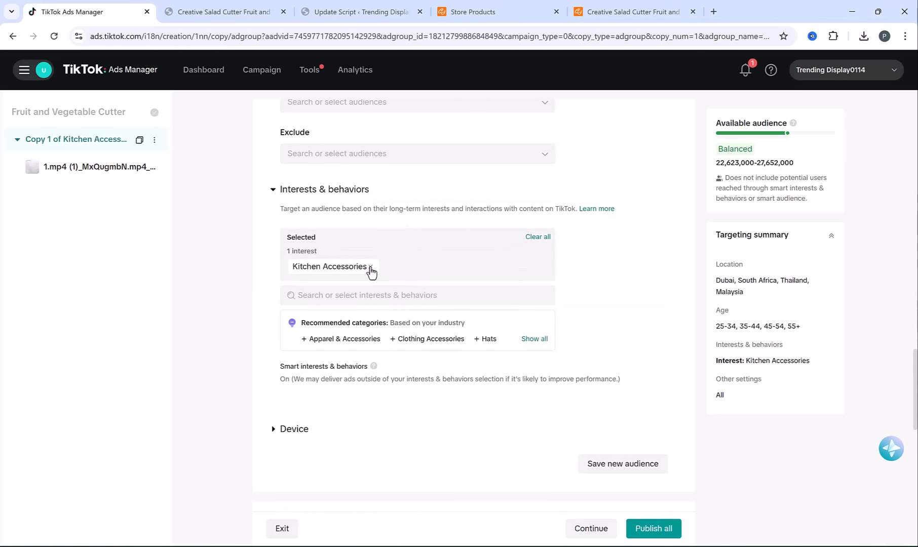
left_click(370, 267)
left_click(362, 241)
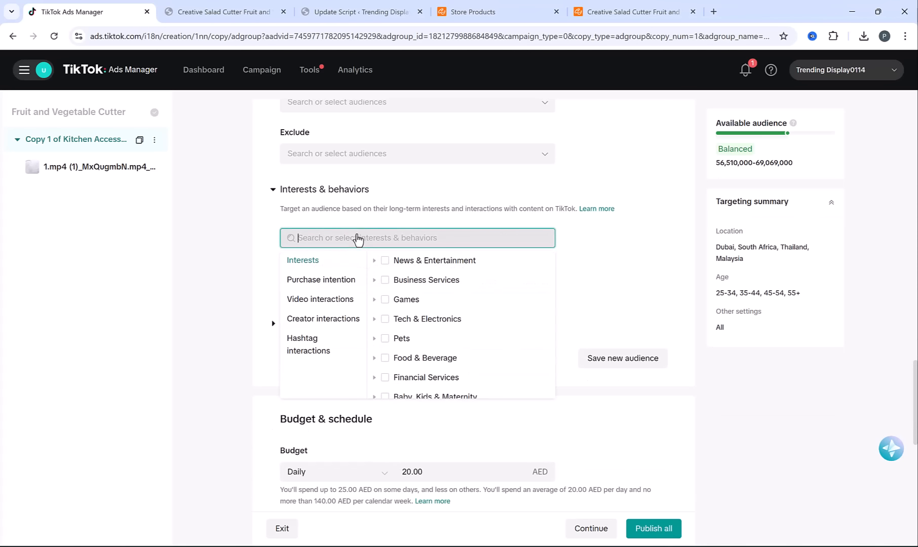
type("home")
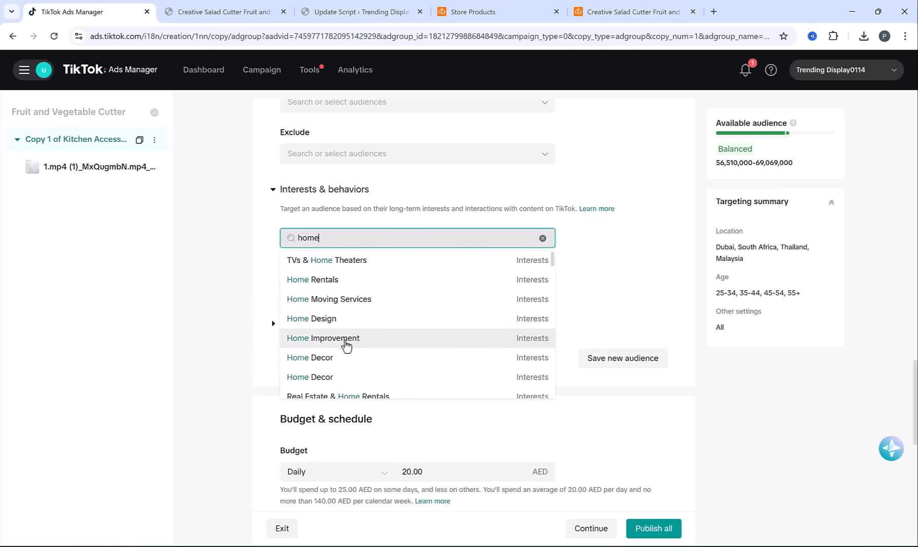
left_click(357, 339)
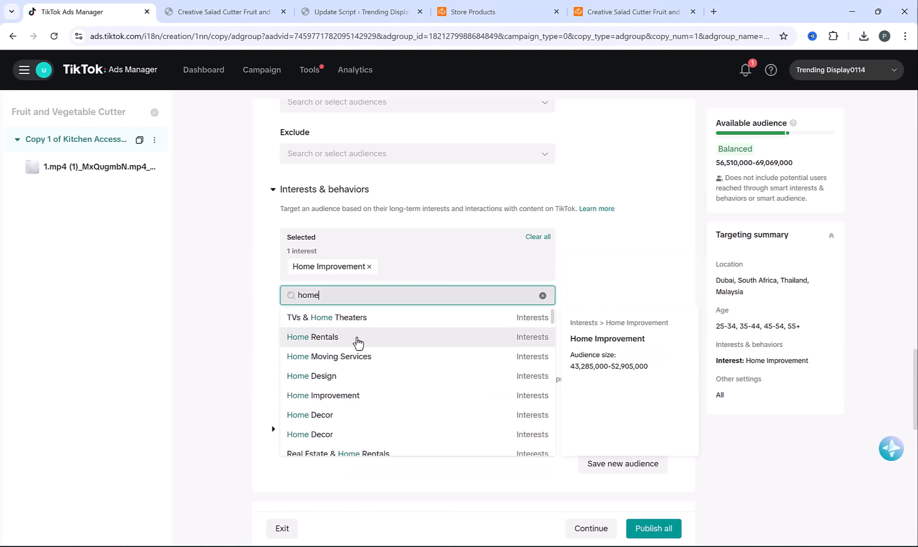
left_click(256, 295)
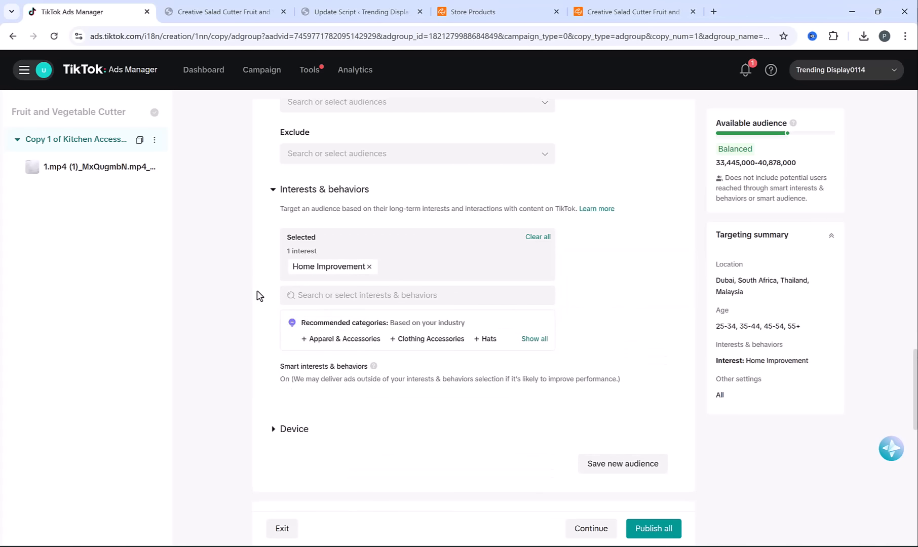
Rename the copied ad group as Home improvement
scroll(263, 251, "up", 10)
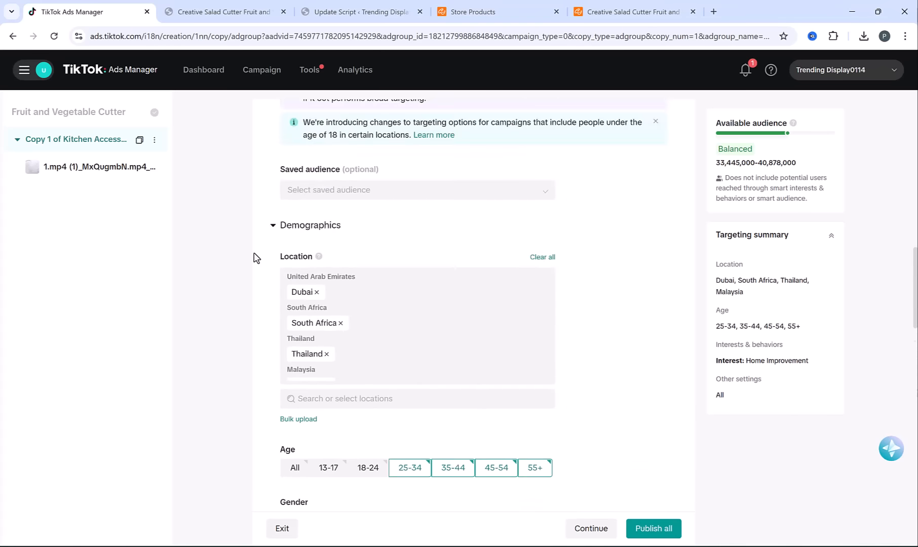
scroll(253, 258, "up", 10)
triple_click(377, 150)
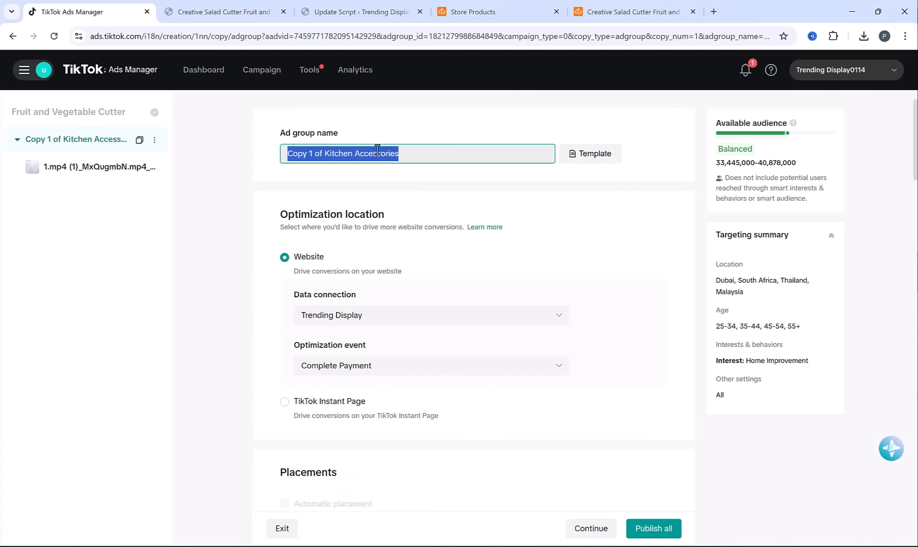
type("Home improvement")
left_click(245, 185)
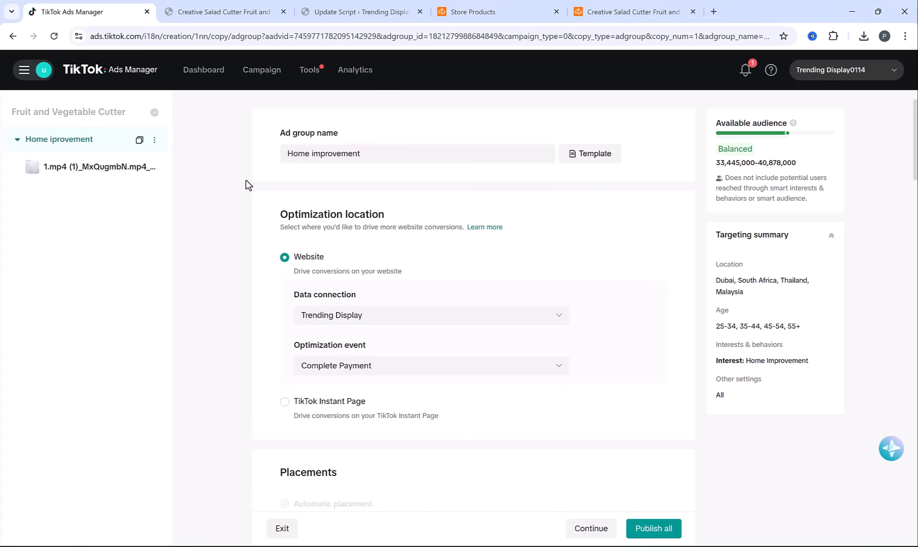
Publish the copied Home improvement ad group and return to the campaign's ad group list
left_click(654, 528)
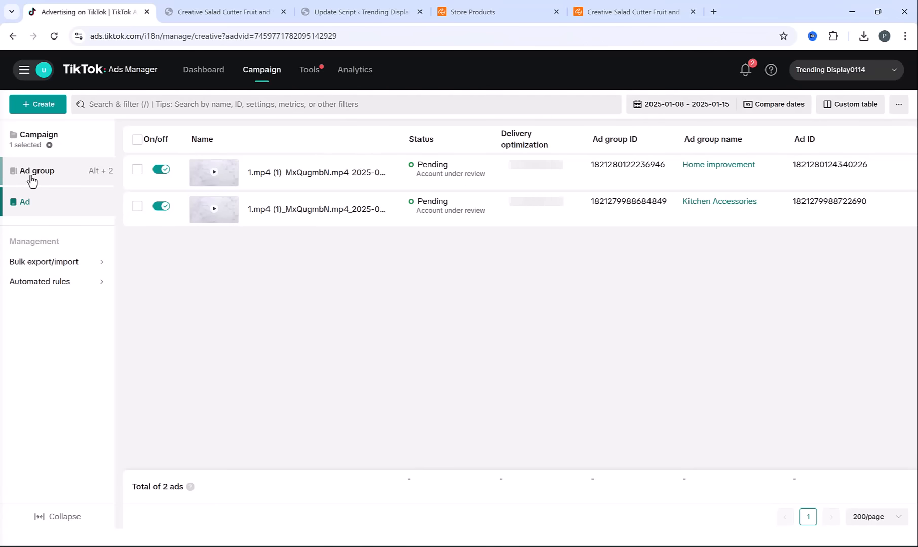
left_click(32, 181)
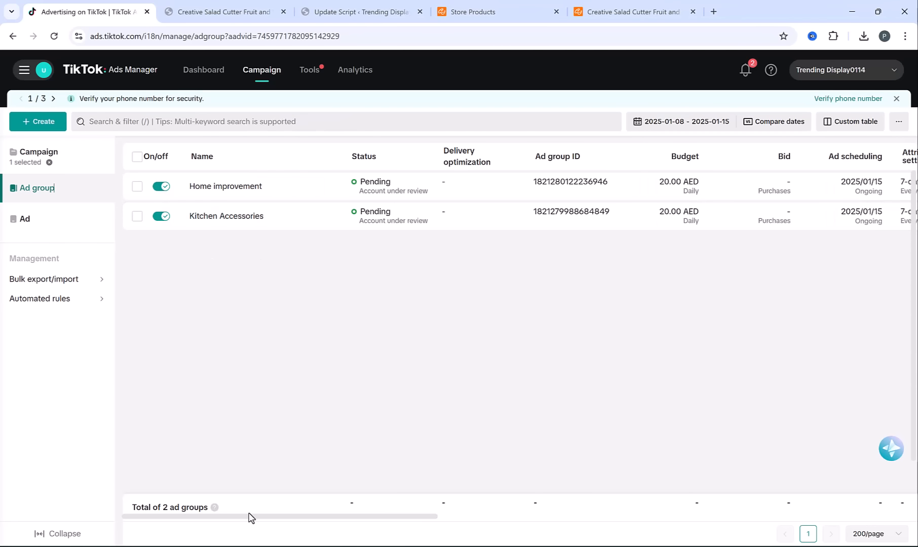
Review the ad groups' performance columns and the daily budget editor of Home improvement, without changing the budget
left_click_drag(406, 518, 916, 516)
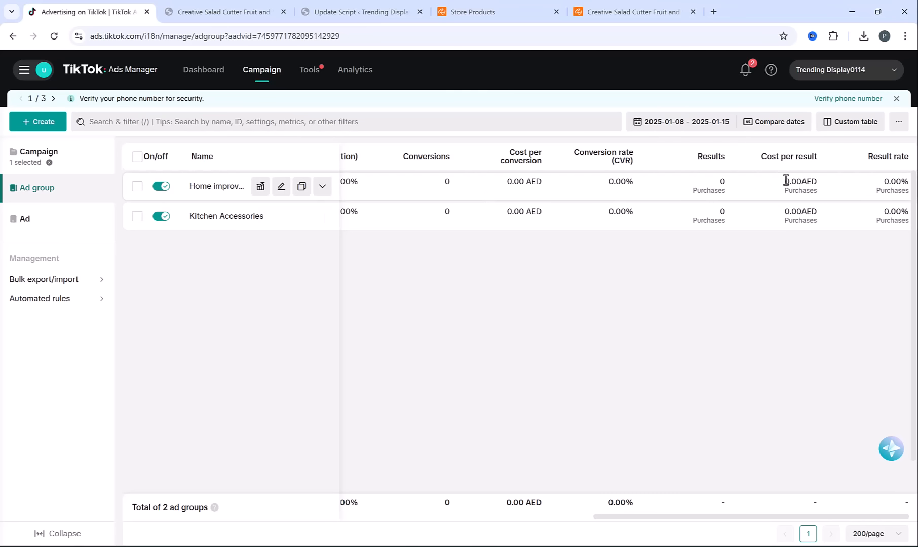
scroll(553, 363, "left", 10)
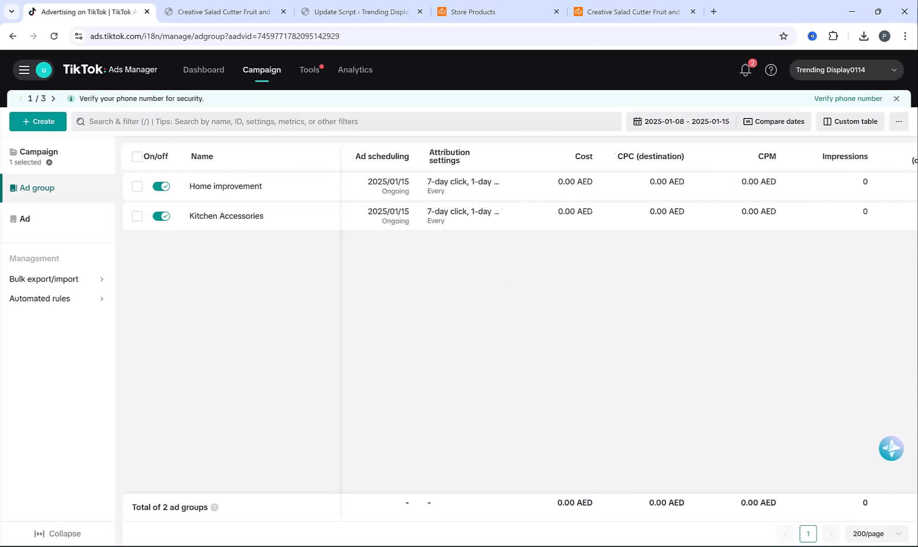
scroll(553, 363, "left", 5)
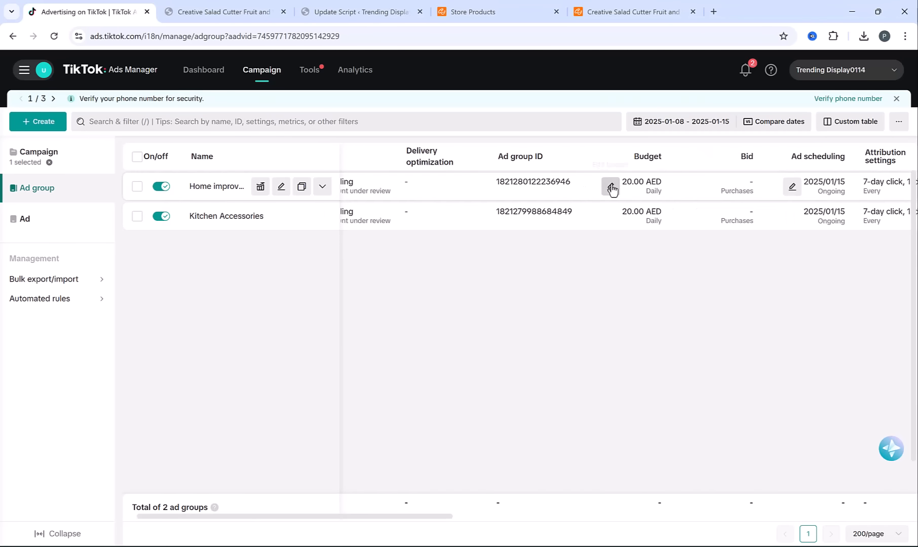
left_click(611, 187)
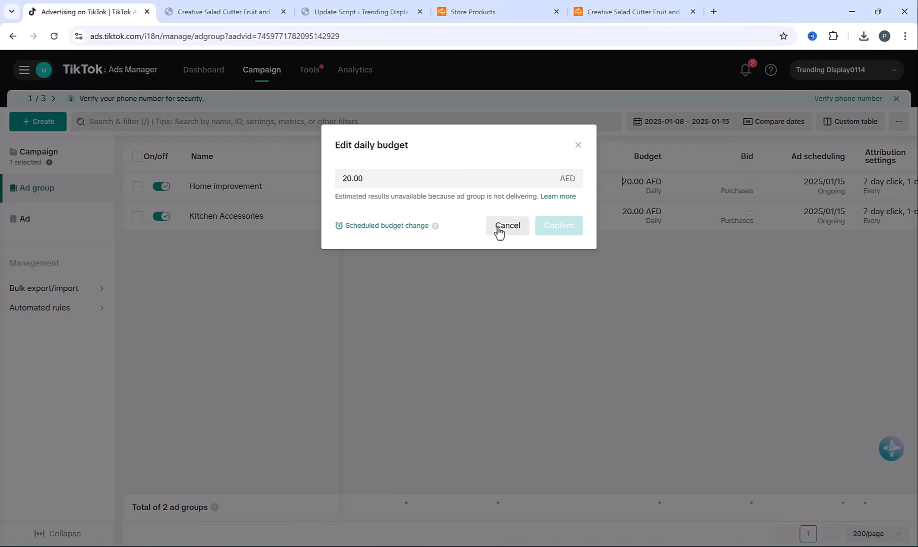
left_click(500, 231)
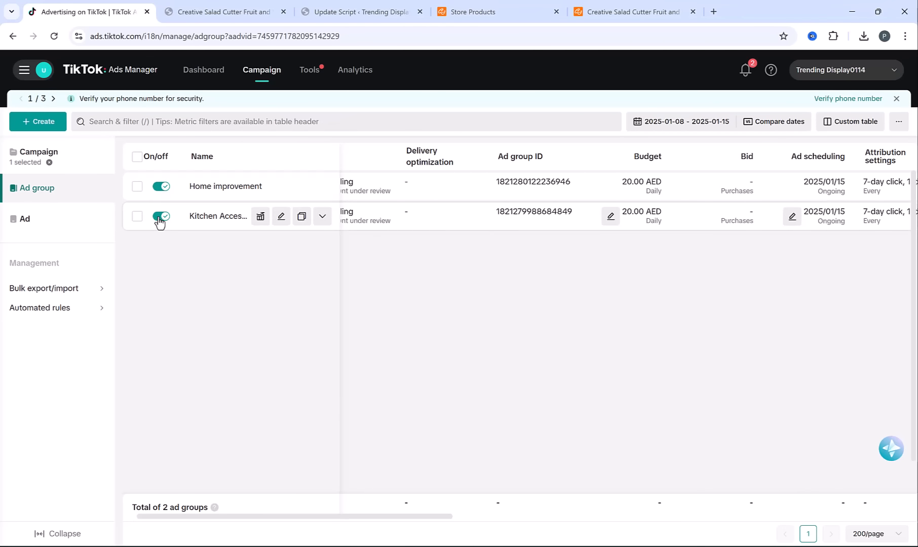
Turn off the Kitchen Accessories ad group and the whole Fruit and Vegetable Cutter campaign
left_click(161, 220)
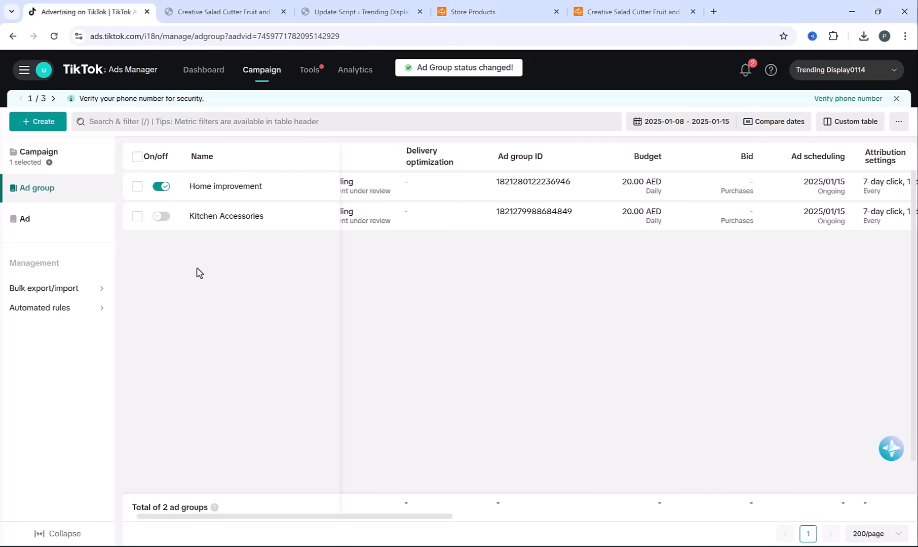
left_click(62, 155)
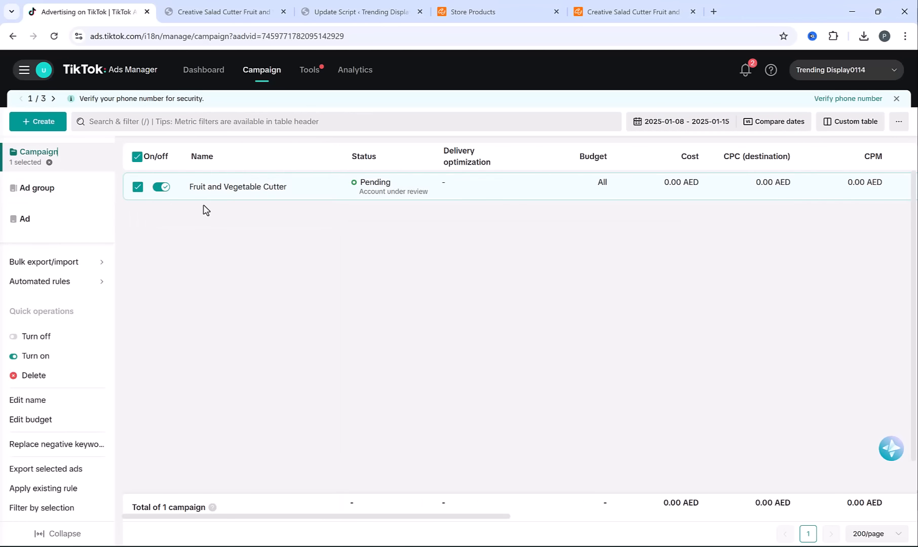
left_click(161, 192)
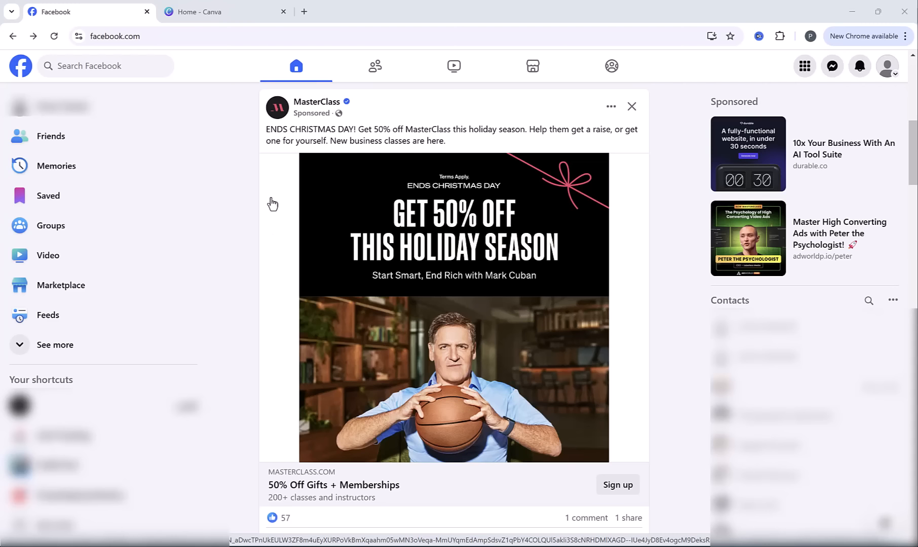
Switch to Facebook, search for "pages" and open the Pages section
left_click(148, 66)
type("pages")
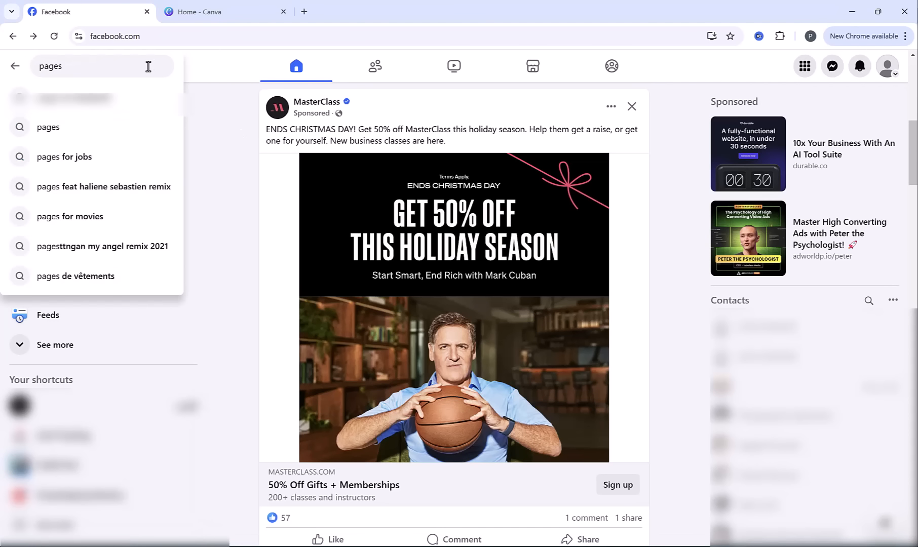
left_click(78, 130)
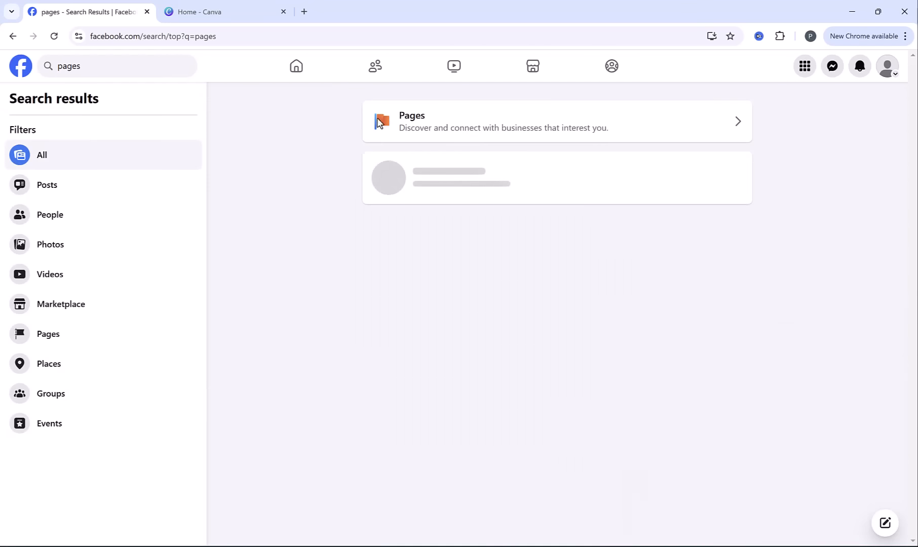
left_click(394, 127)
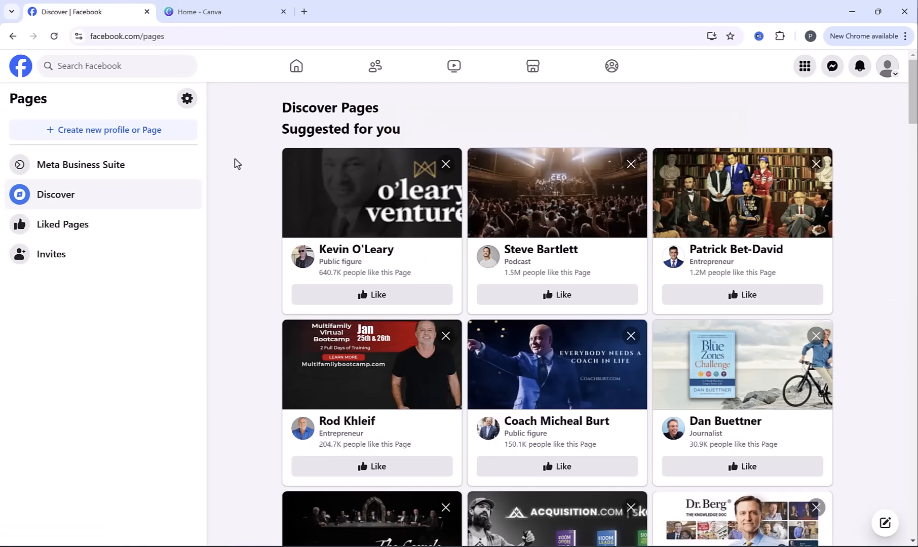
Start creating a new Public Page and get to its details form
left_click(141, 132)
left_click(557, 275)
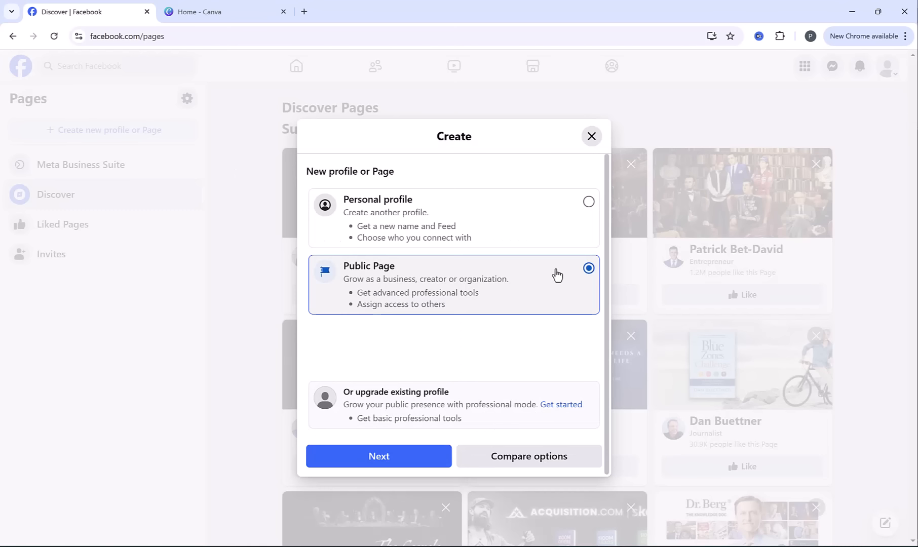
left_click(397, 463)
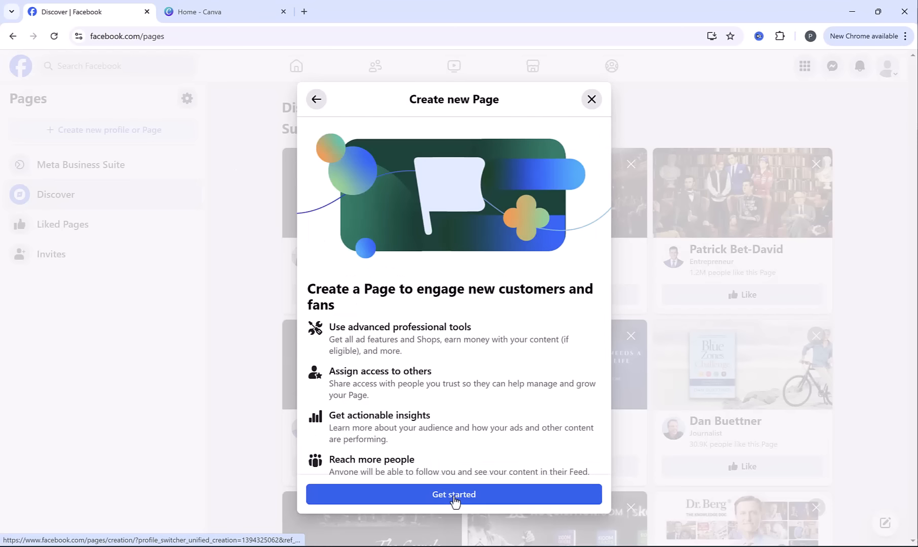
left_click(454, 497)
Name the Page Trending Display, choose Discount Store as its category and create the Page
type("Tren")
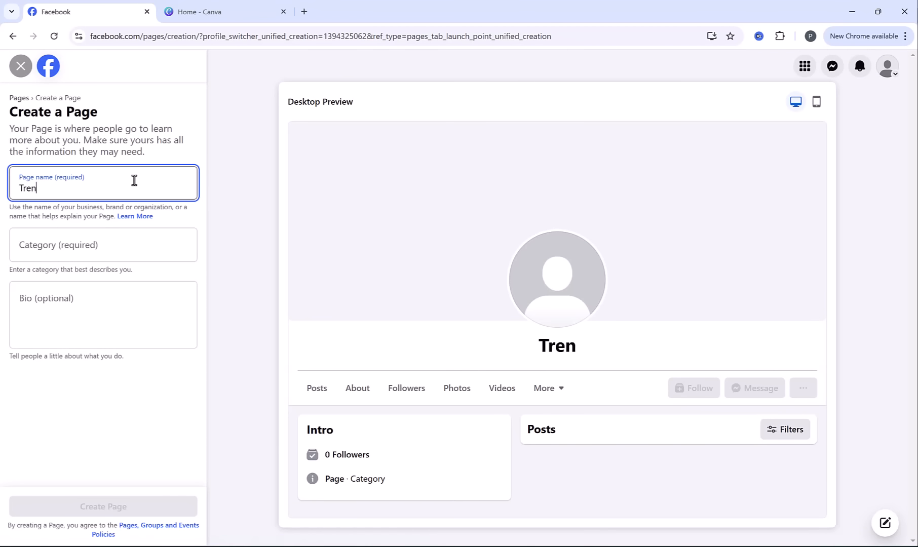
type("ding Display")
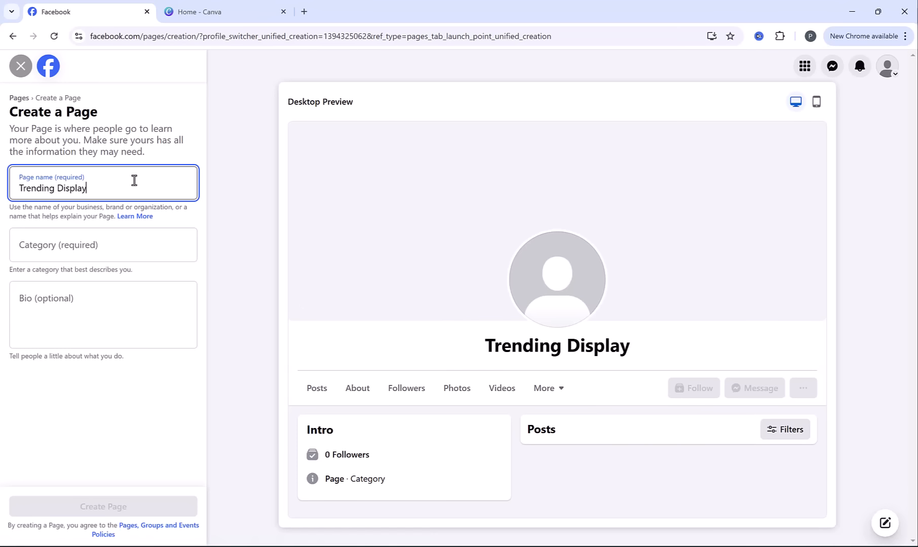
left_click(106, 247)
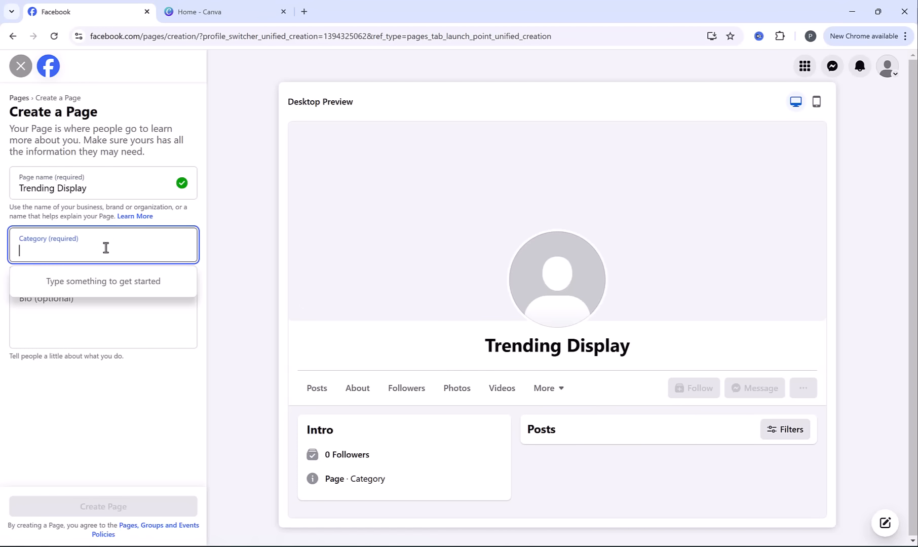
type("store")
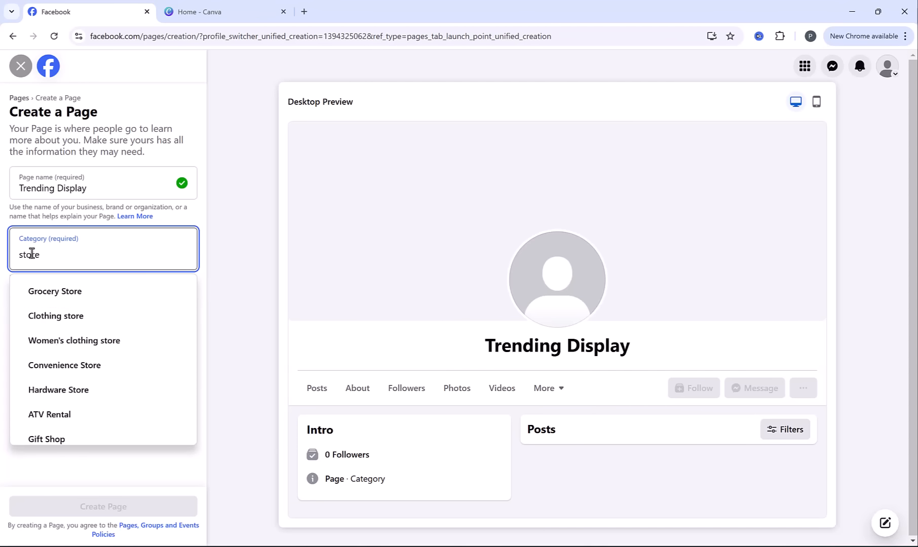
scroll(96, 402, "down", 1)
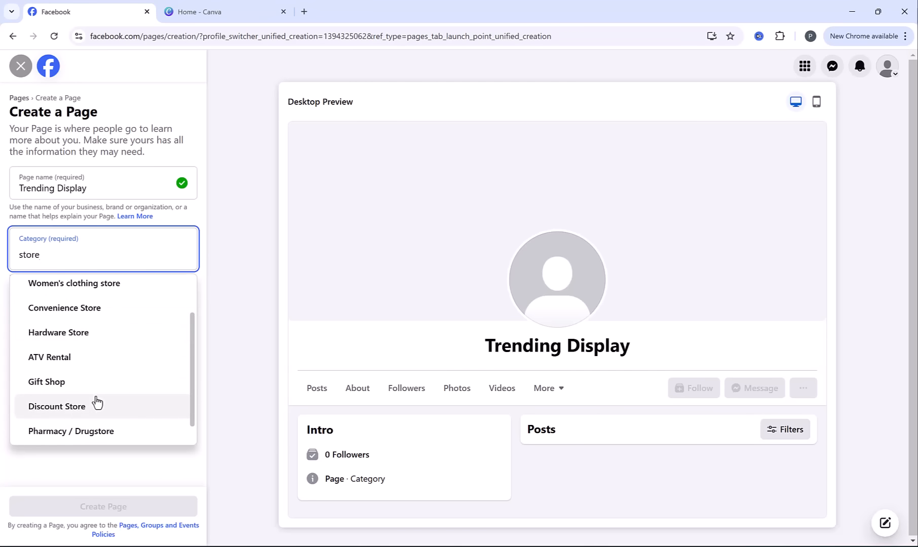
left_click(66, 411)
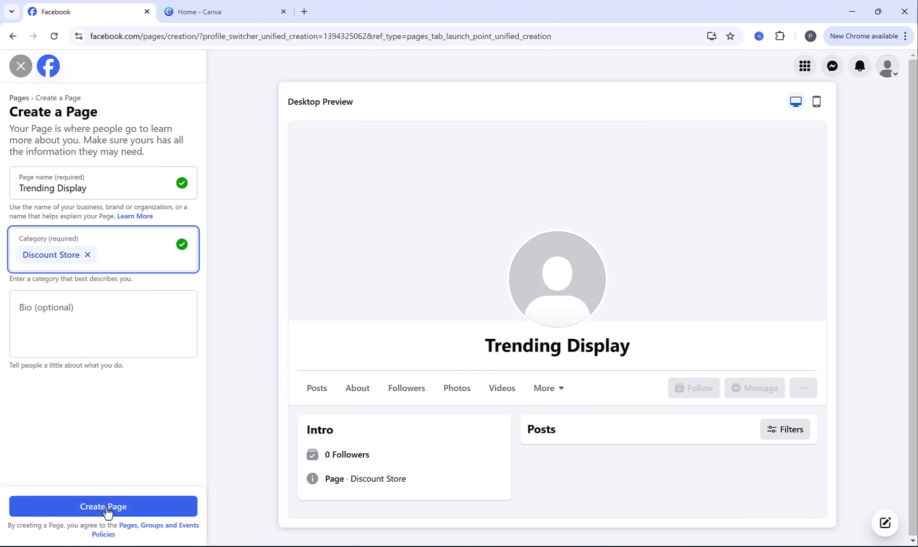
left_click(105, 506)
left_click(83, 223)
type("https://trendingdisplay.com/")
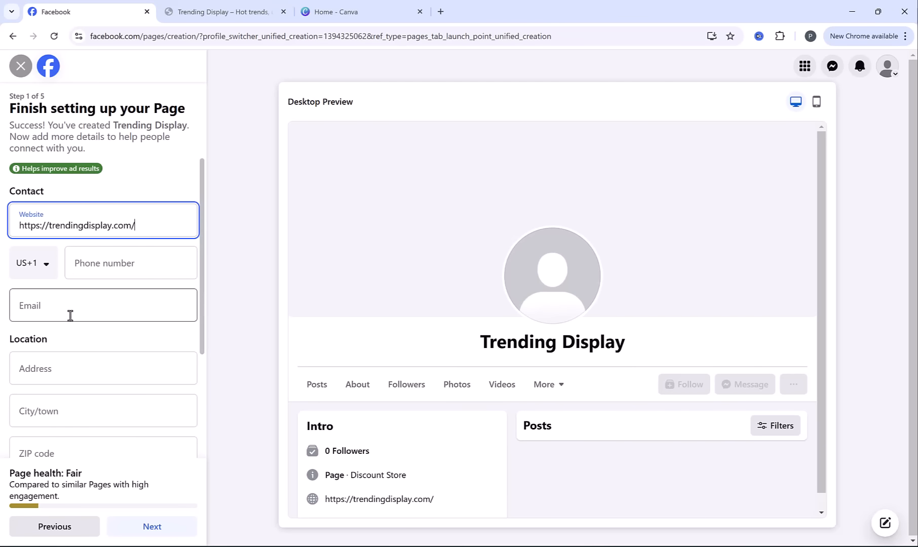
left_click(70, 314)
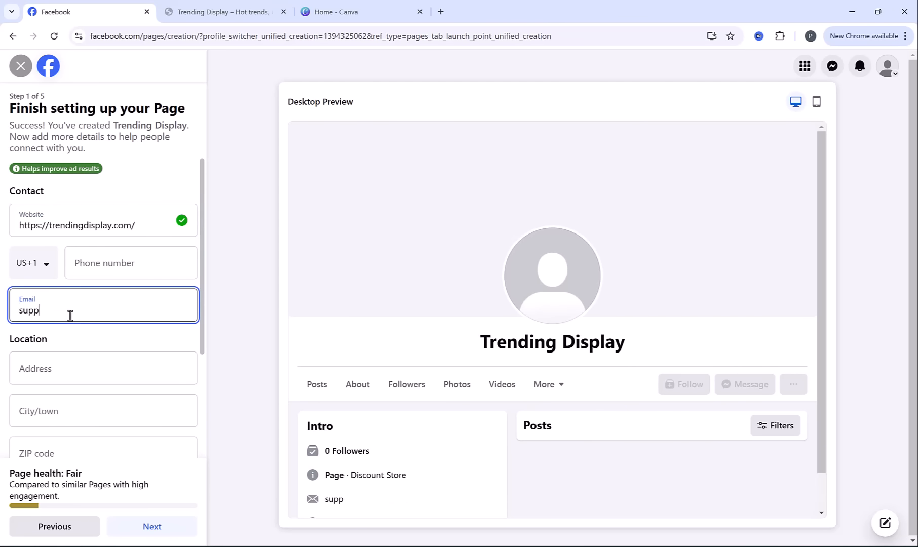
Leave the location blank, set the Page's hours to No hours available and continue to the next setup stage
scroll(110, 338, "down", 2)
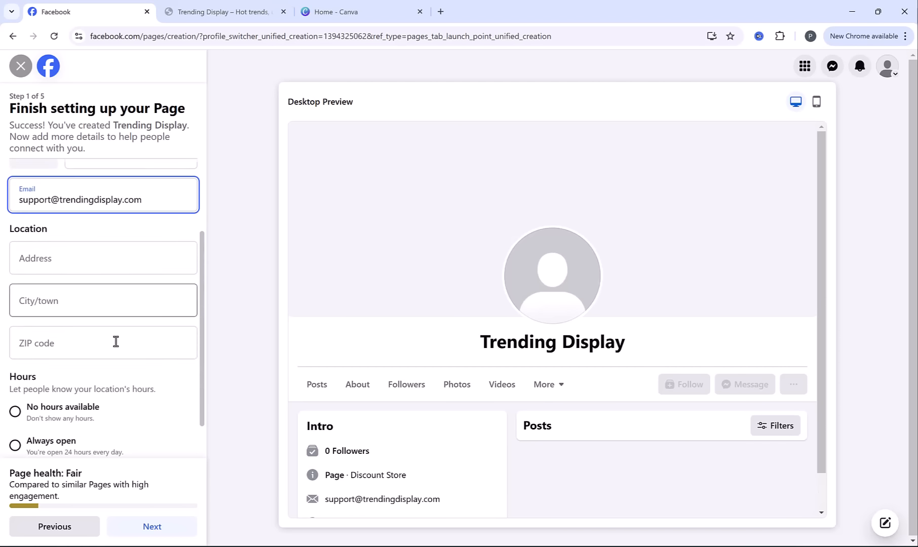
scroll(109, 338, "down", 1)
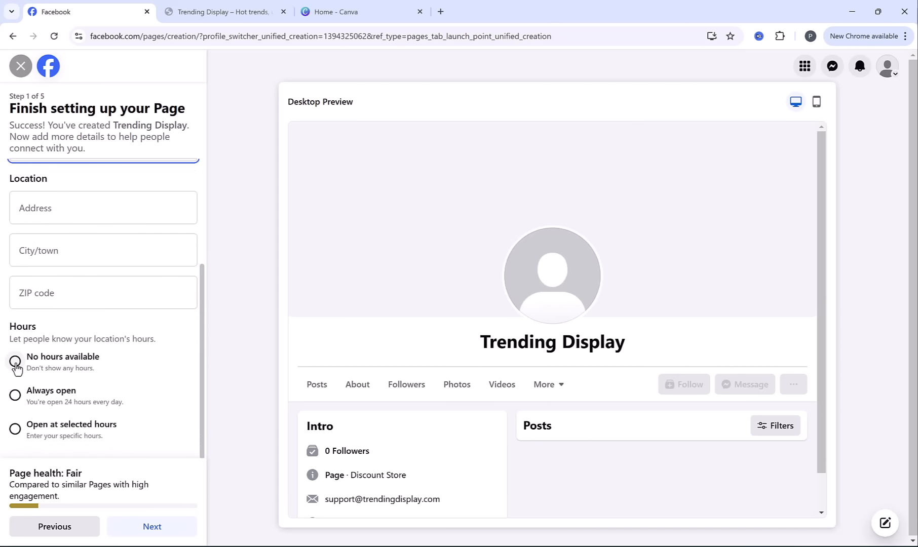
left_click(15, 361)
left_click(153, 527)
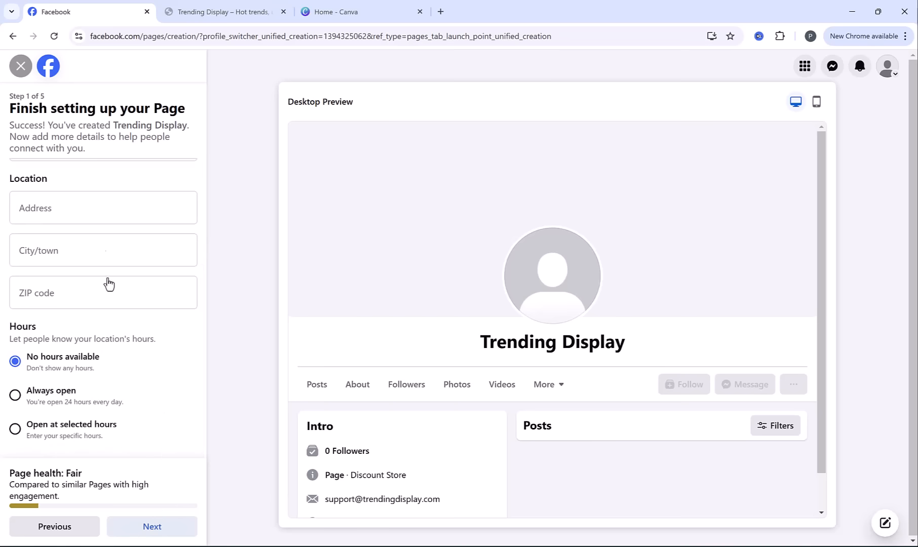
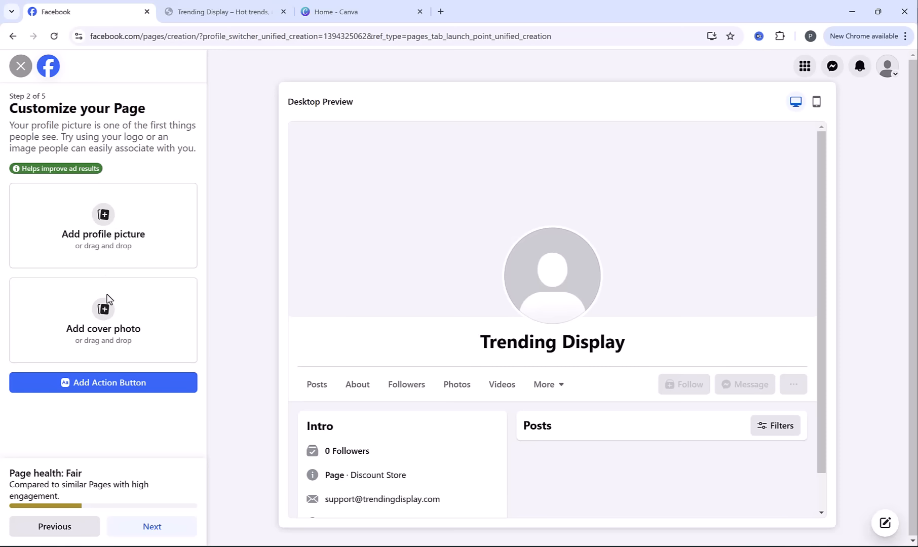
Switch to Canva, search for the Facebook Profile Picture format and create a blank design in it
key("ctrl+3")
left_click(494, 68)
type("face")
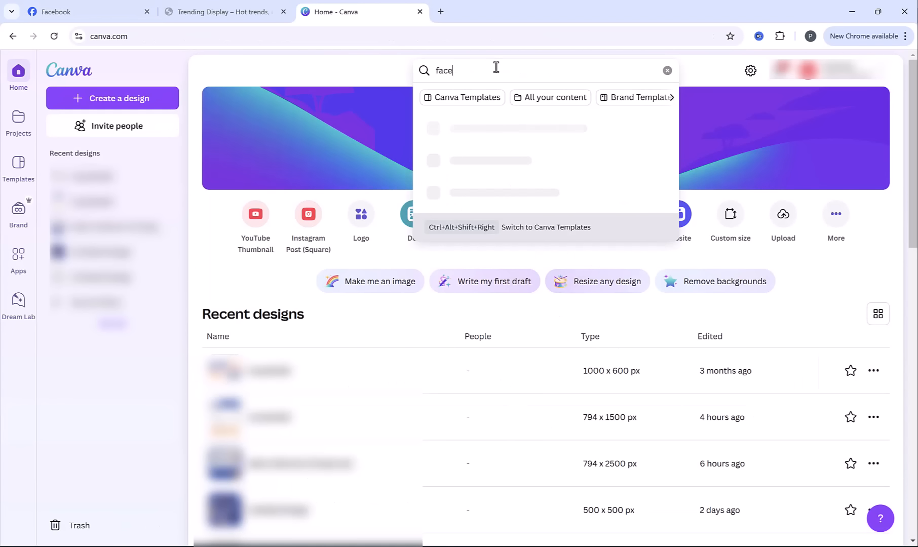
type("book profile")
left_click(517, 261)
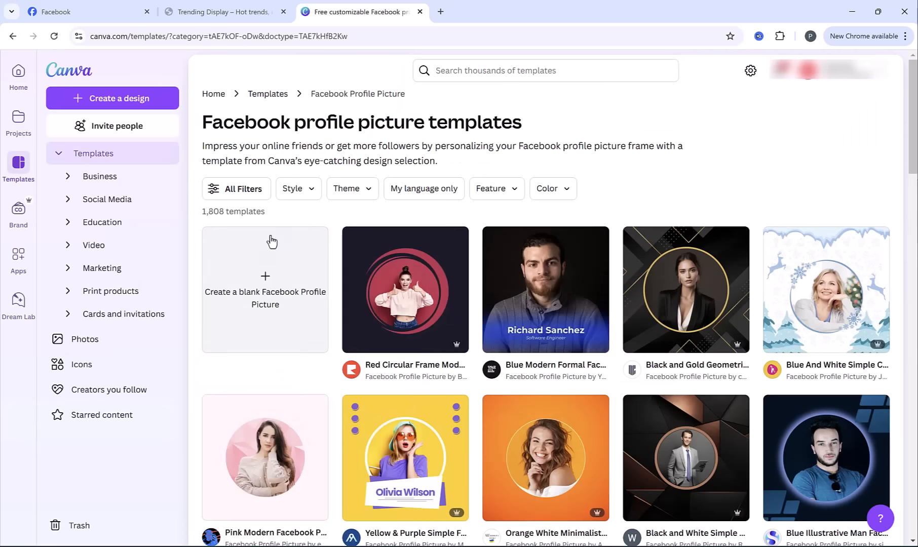
left_click(270, 283)
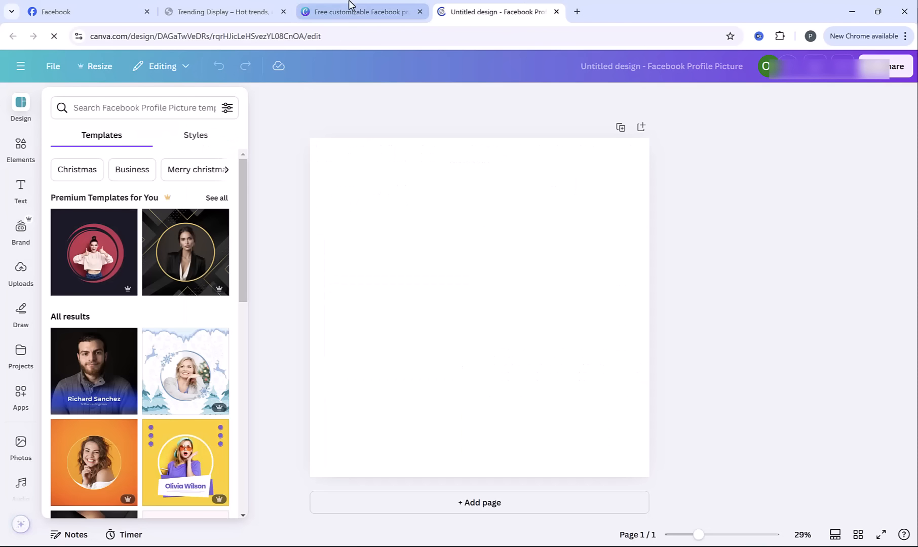
Copy the shopping bag from the Trending Display logo design into the blank profile picture, then enlarge and centre it
left_click(349, 9)
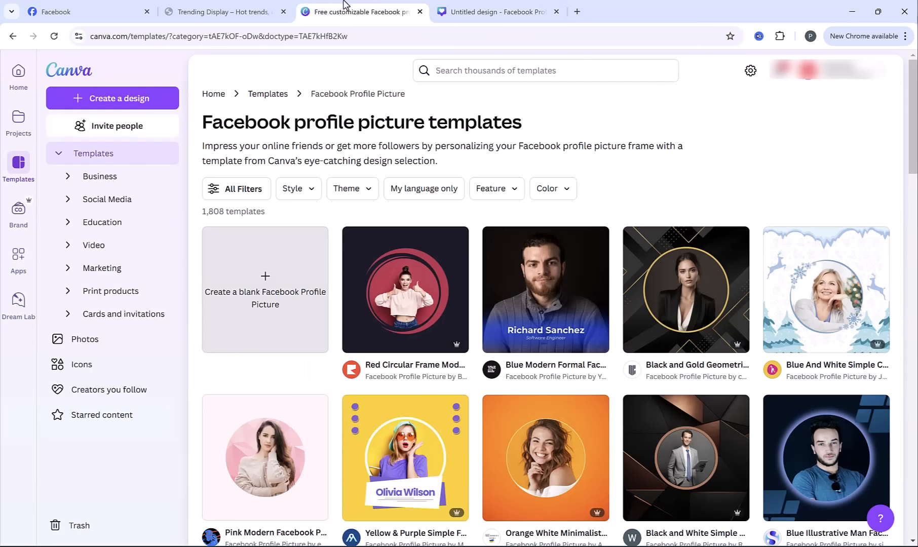
left_click(19, 73)
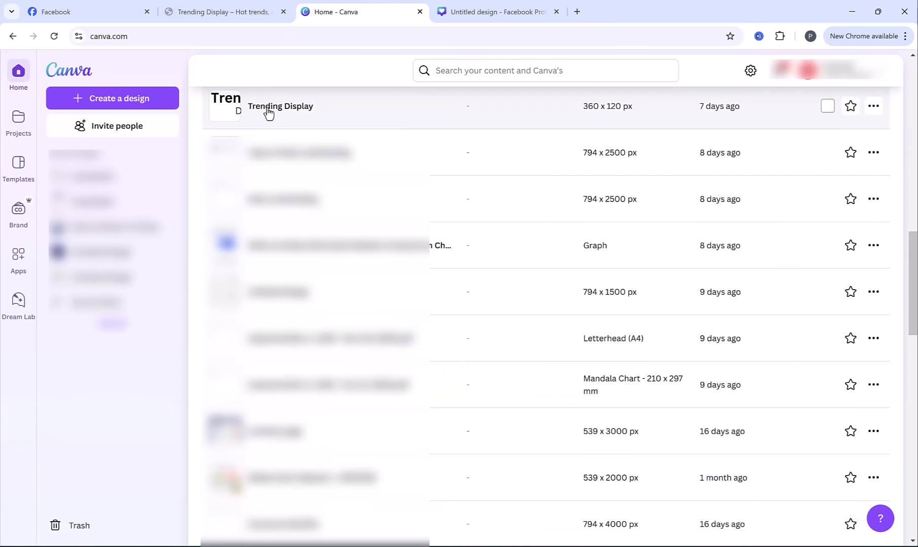
left_click(269, 109)
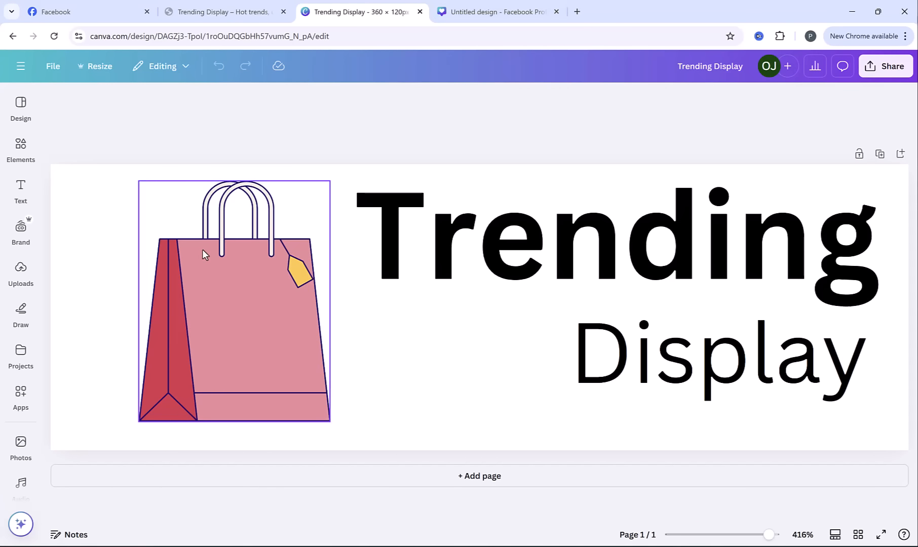
left_click(202, 250)
left_click(479, 7)
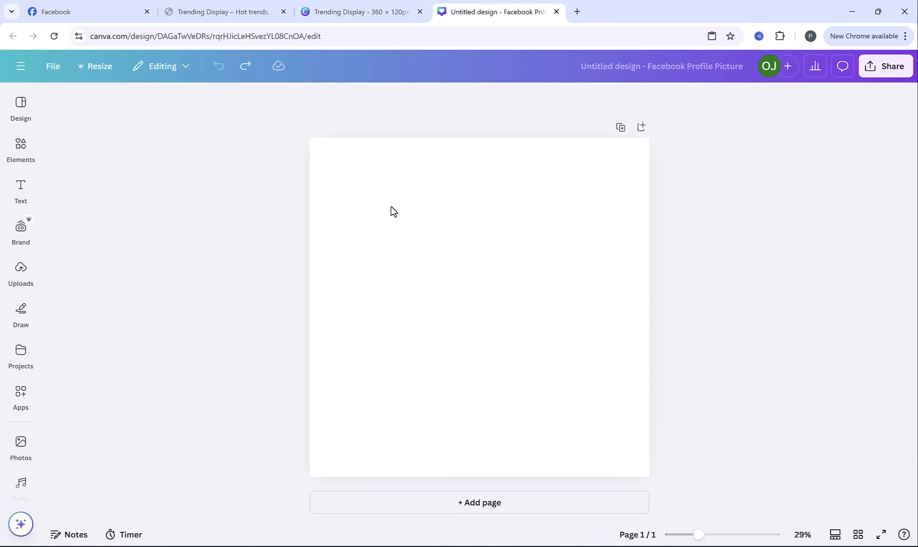
key("ctrl+v")
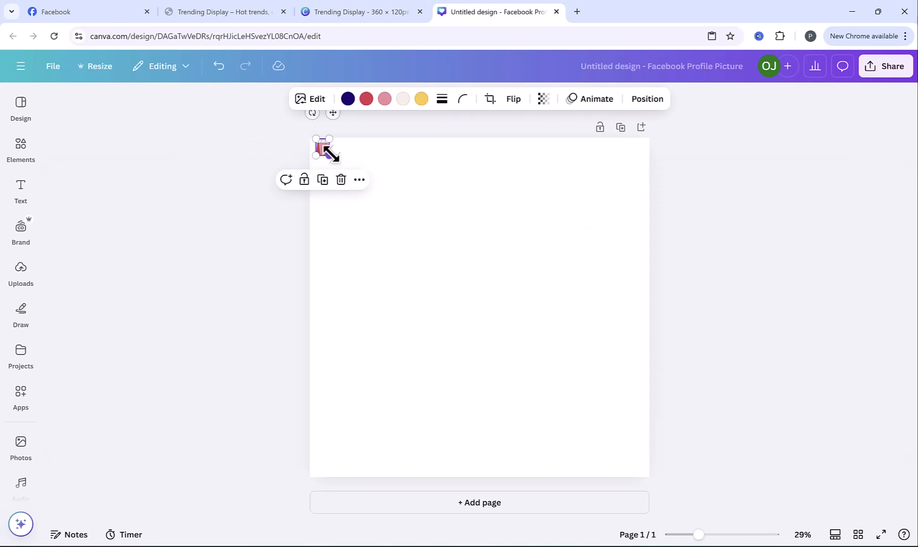
left_click_drag(327, 154, 576, 420)
left_click_drag(494, 394, 520, 389)
Fill the profile picture's background with the light green-to-blue gradient and enlarge the bag slightly
left_click(358, 173)
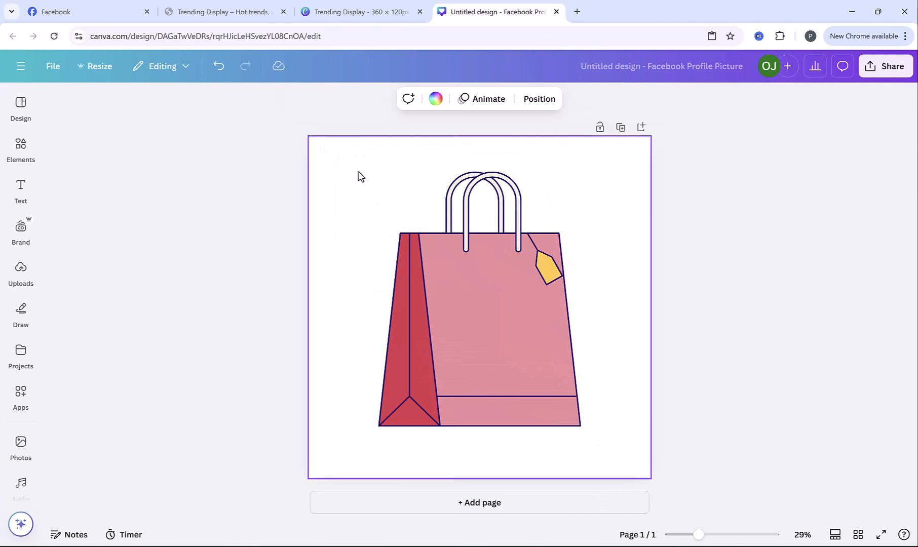
left_click(435, 99)
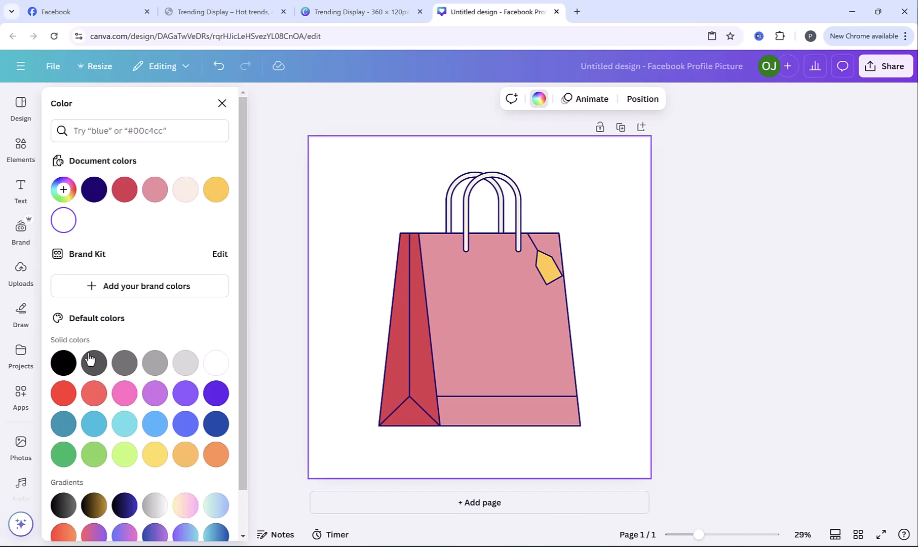
left_click(64, 363)
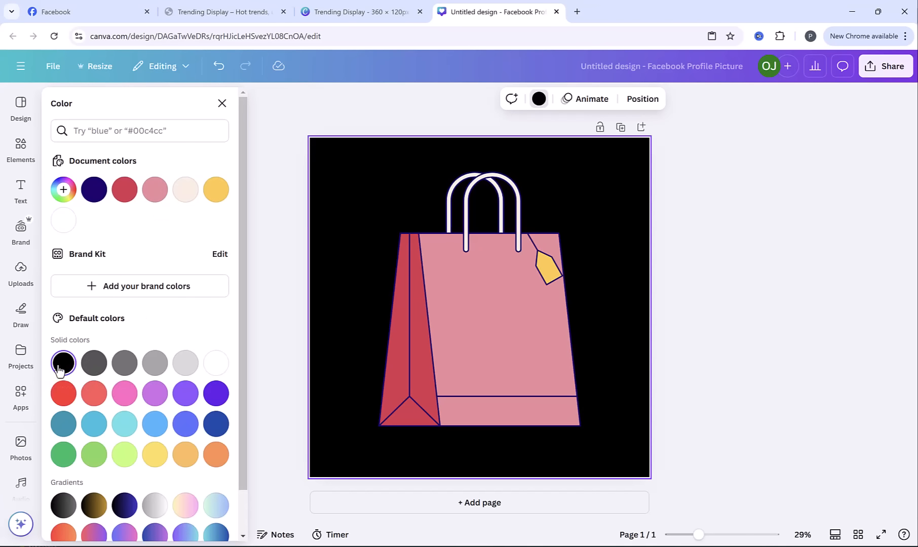
left_click(158, 516)
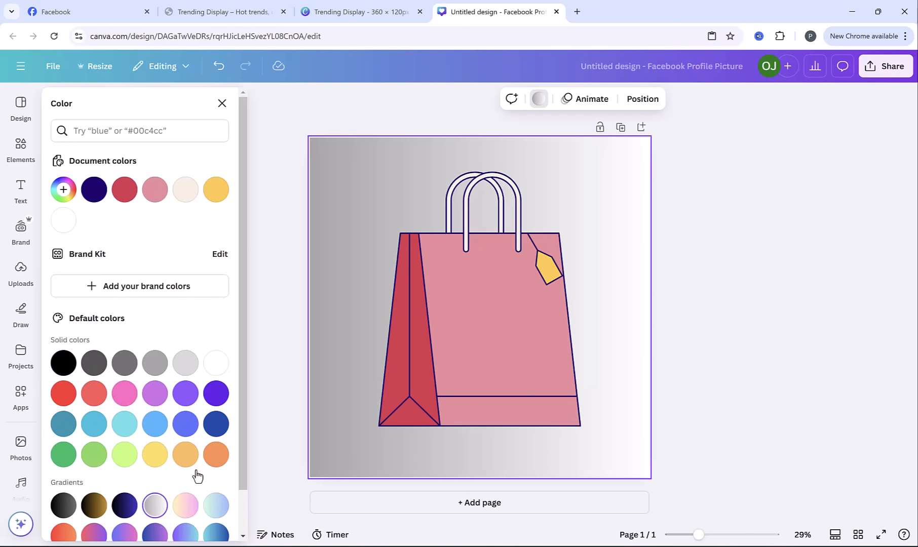
scroll(198, 475, "down", 1)
left_click(216, 457)
left_click(795, 279)
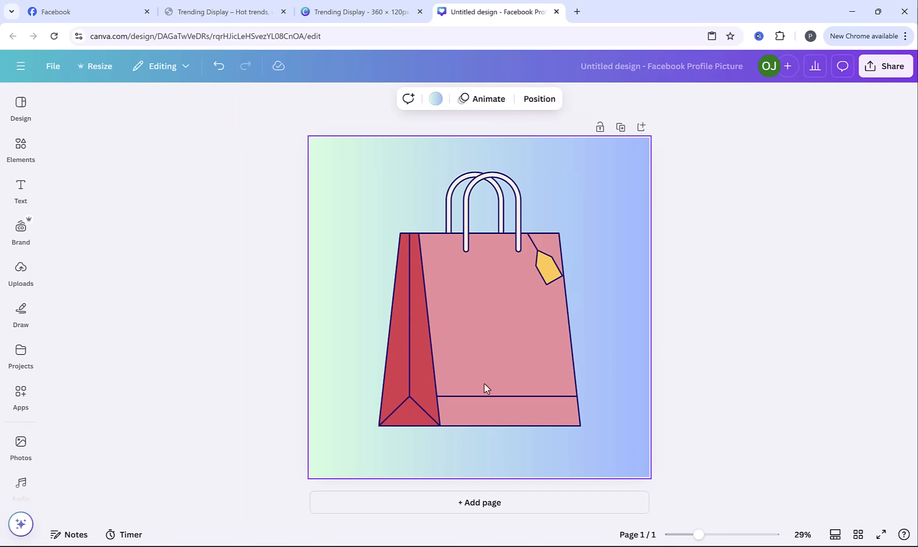
left_click(814, 269)
Download the profile picture design as a PNG
left_click(878, 71)
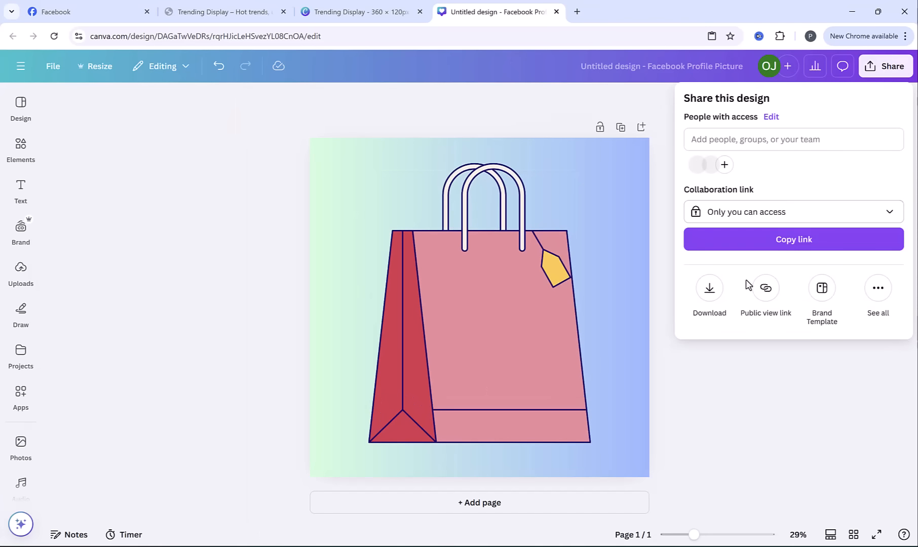
left_click(710, 304)
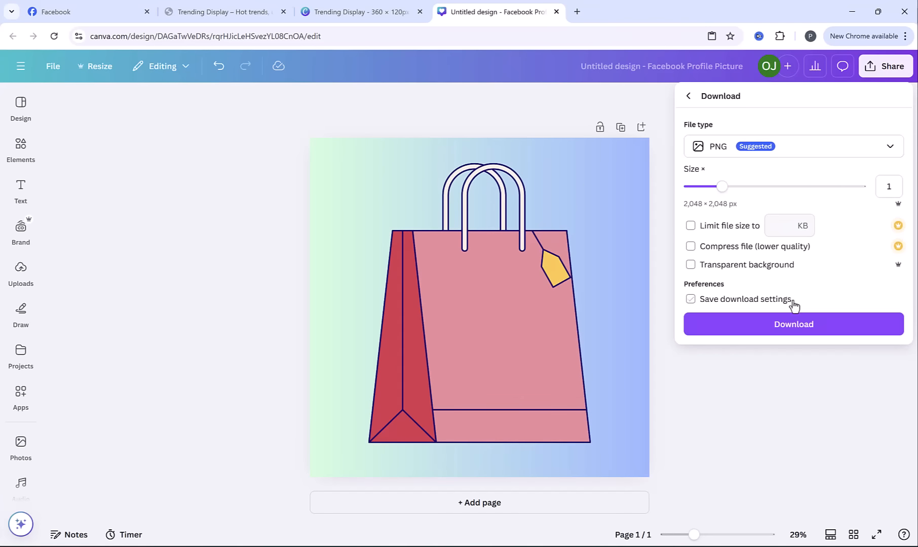
left_click(793, 324)
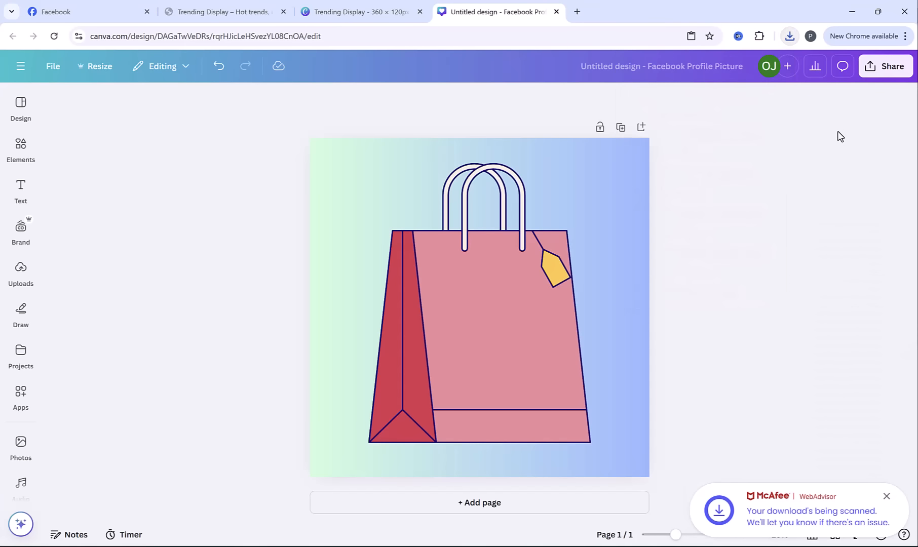
Search Canva for facebook cover and create a blank Facebook Cover design at 1640 × 924 px
left_click(401, 6)
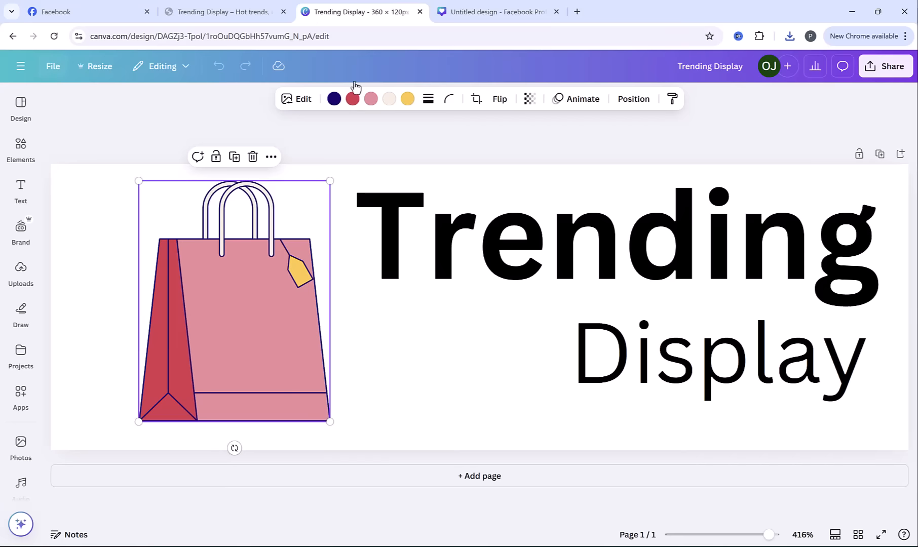
left_click(492, 69)
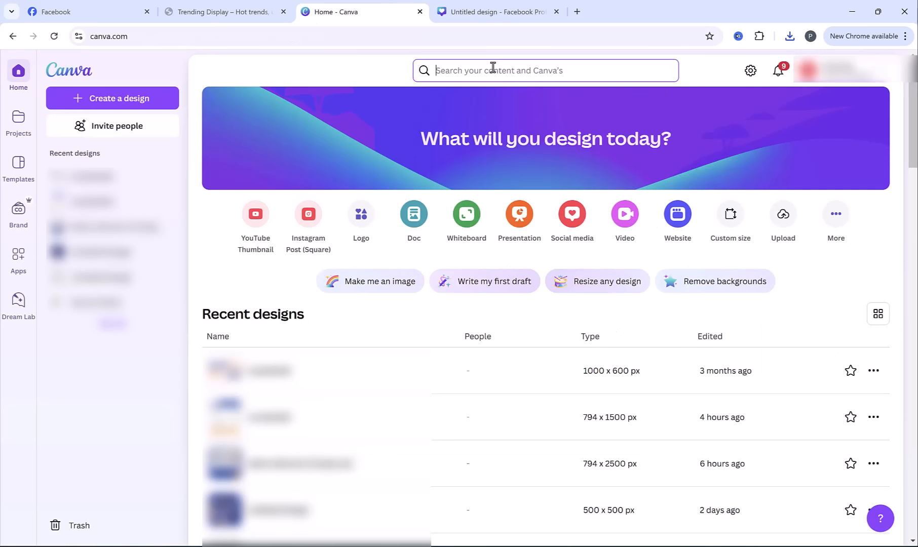
type("facebook cover")
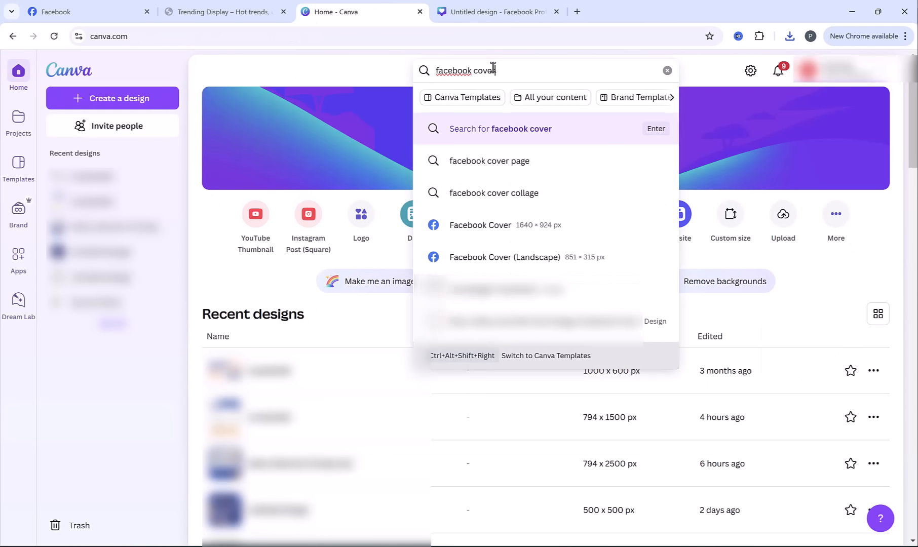
left_click(493, 232)
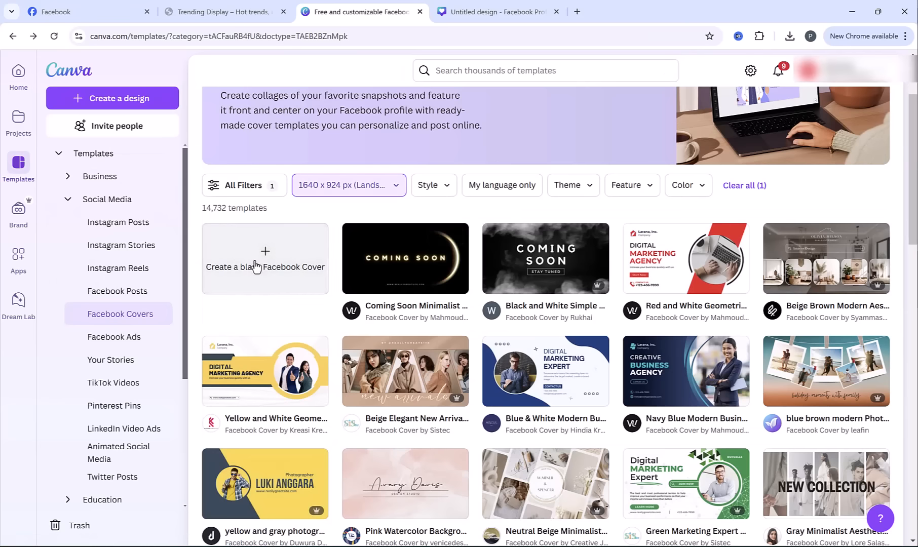
left_click(257, 267)
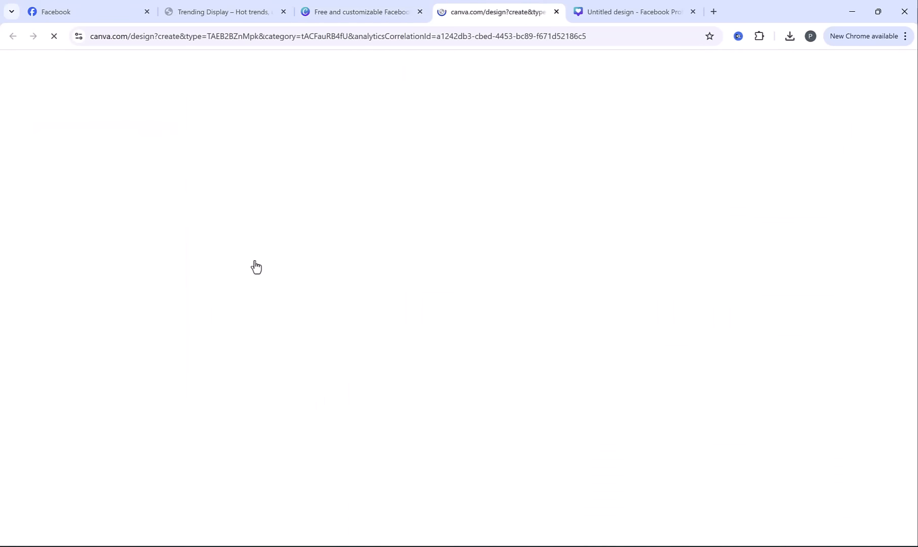
Search the design templates for shopping and apply the blue SALE template with the row of pastel shopping bags
key("BackSpace")
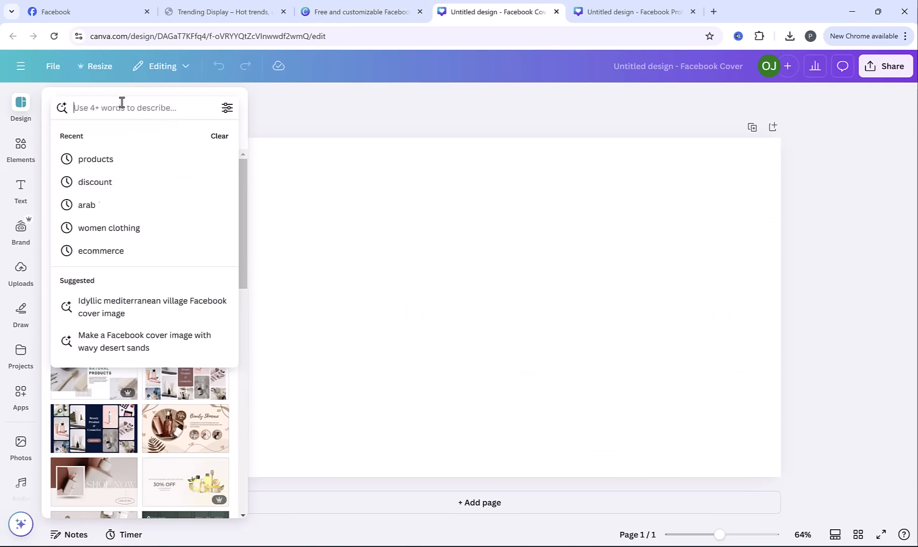
type("shopping")
key("Return")
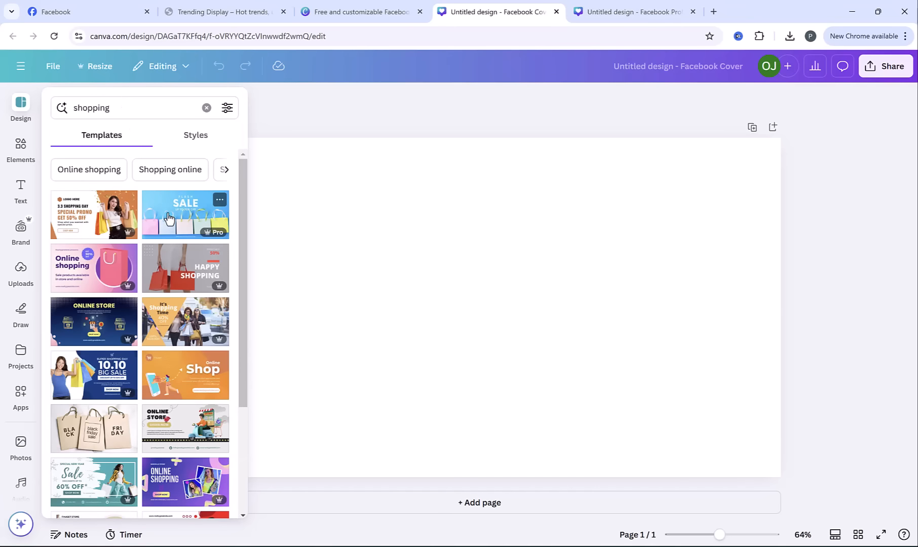
left_click(169, 219)
Replace the cover's small top line with TRENDING and the large SALE heading with PRODUCTS
double_click(479, 181)
type("TRE")
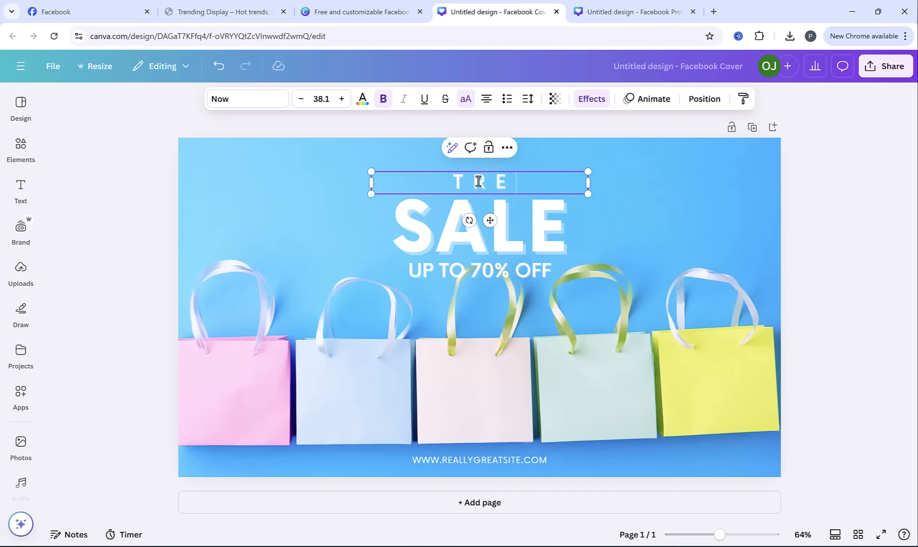
type("NDING")
left_click(520, 224)
double_click(520, 224)
type("PRODUCT")
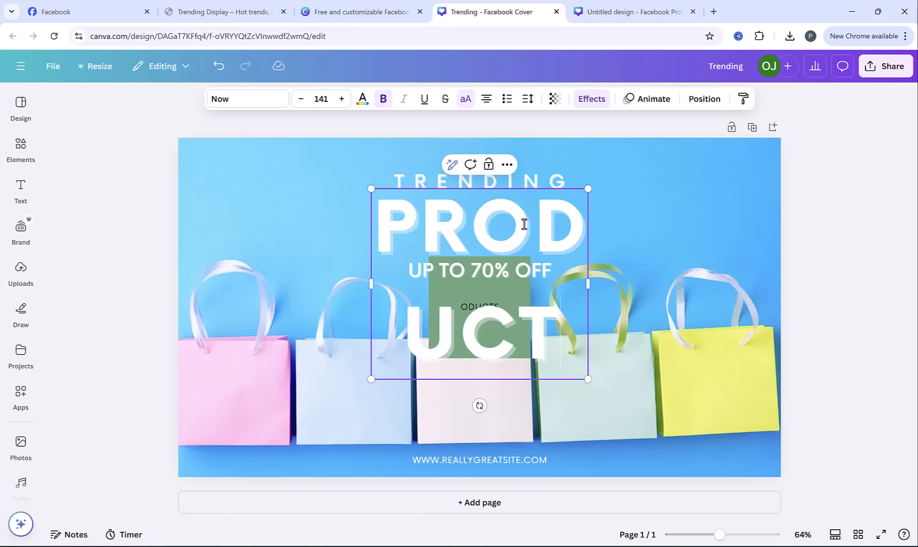
type("S")
Fit the PRODUCTS heading on one line with a smaller font size and wider text box, and centre it under TRENDING
left_click_drag(588, 284, 756, 260)
key("ctrl+z")
left_click(321, 99)
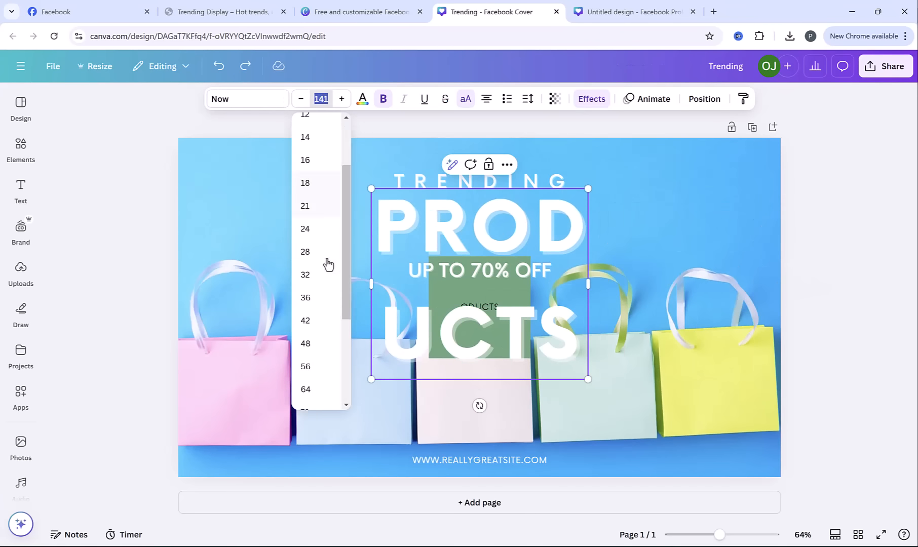
scroll(329, 264, "down", 3)
left_click(329, 276)
left_click_drag(371, 243, 343, 247)
left_click_drag(463, 250, 476, 250)
Change the cover's discount line to read UP TO 50% OFF
left_click(461, 265)
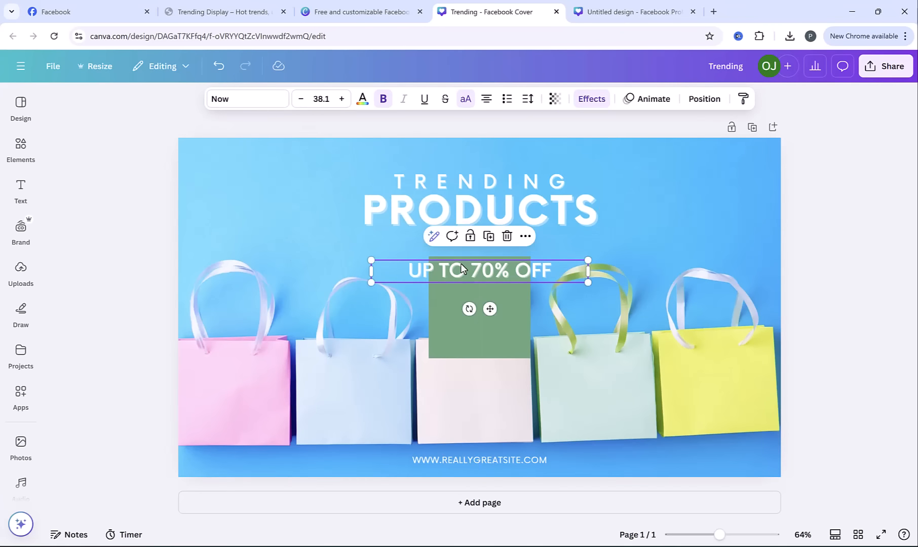
double_click(476, 267)
left_click(479, 270)
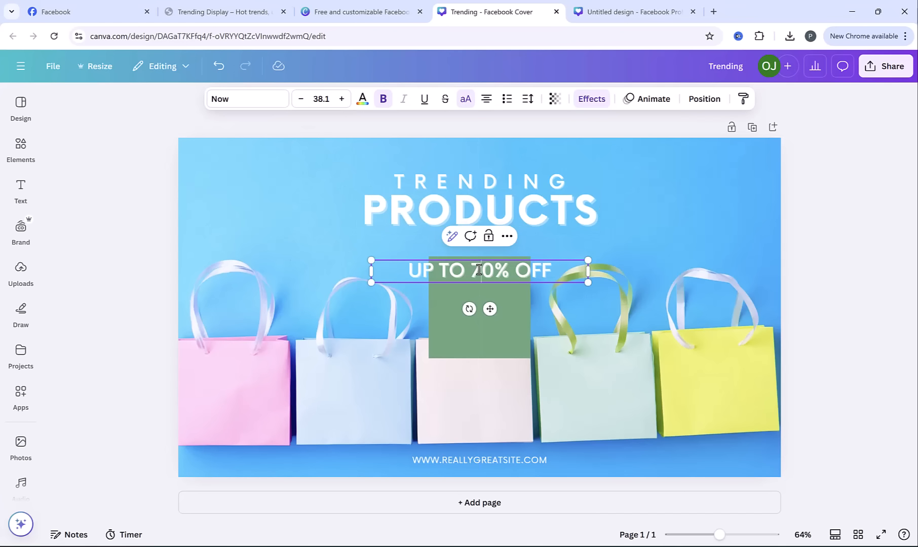
key("BackSpace")
type("5")
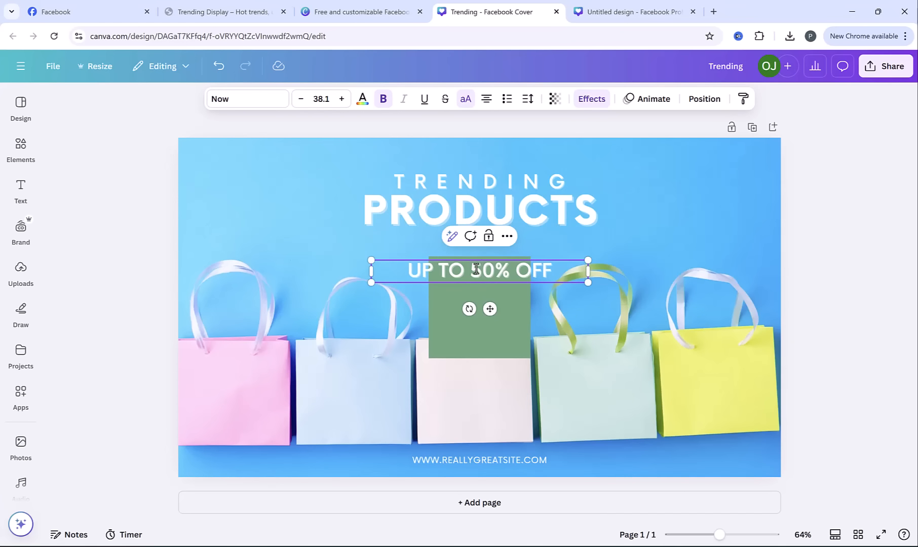
left_click(484, 316)
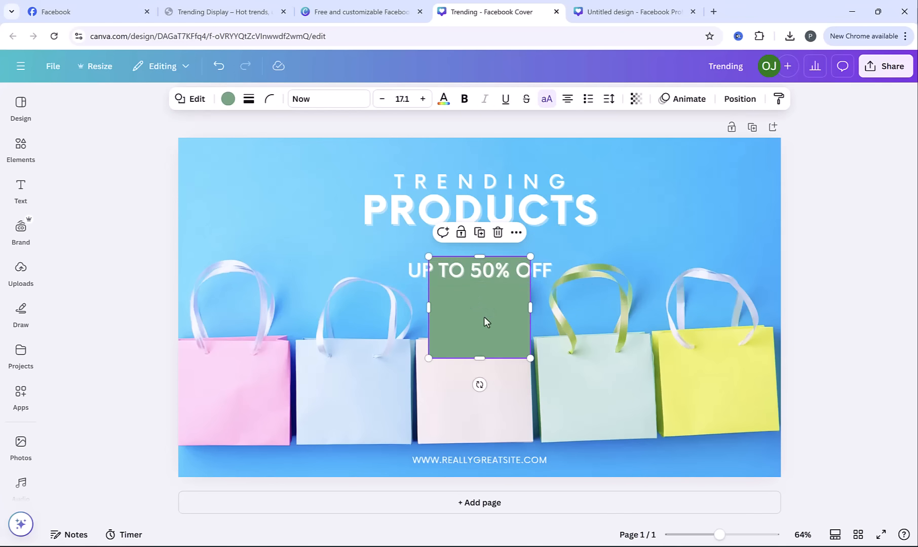
double_click(472, 462)
left_click_drag(441, 461, 552, 468)
type("TRENDINGDISPLA")
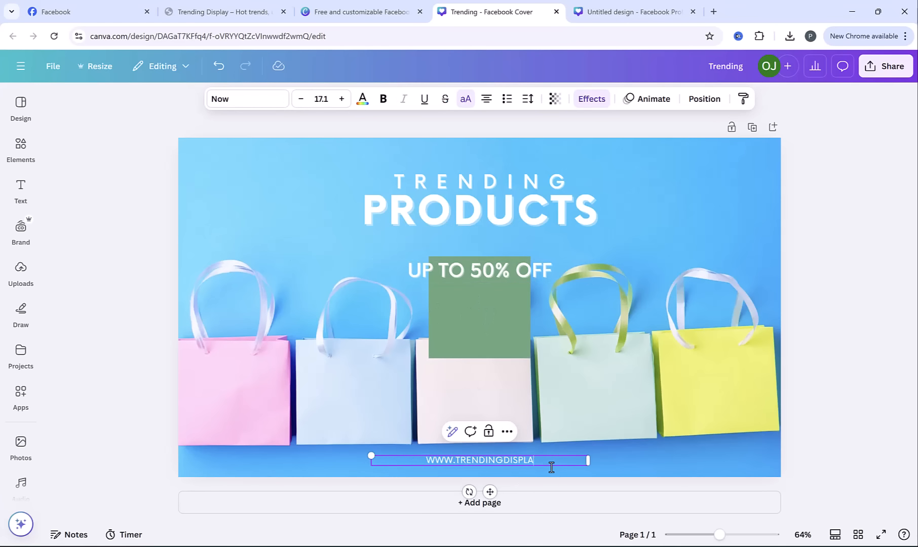
type("Y.COM")
left_click(824, 328)
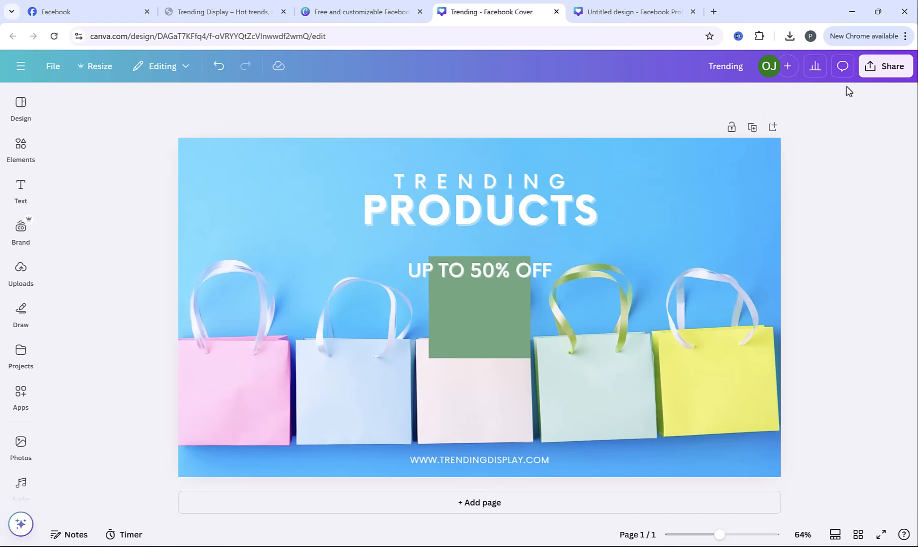
Download the cover design as a PNG and return to the Facebook Page setup
left_click(886, 66)
left_click(710, 293)
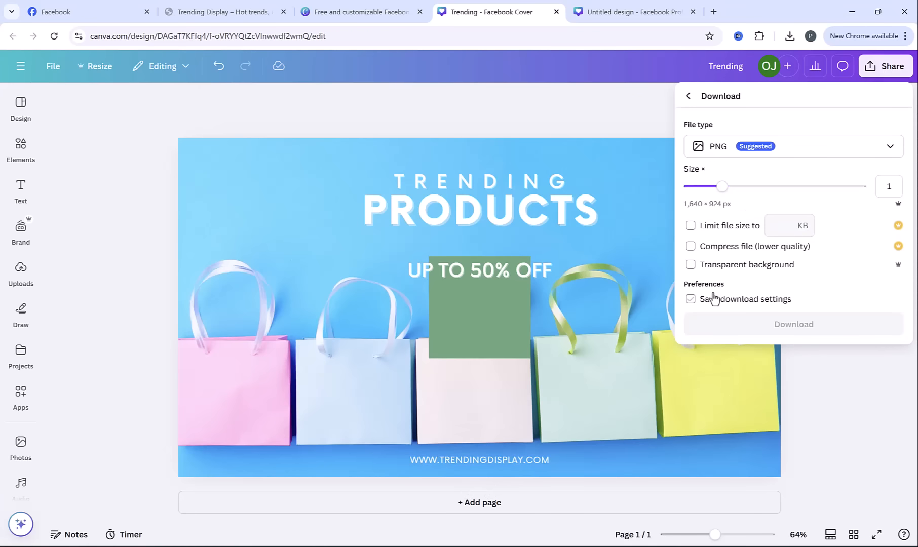
left_click(741, 325)
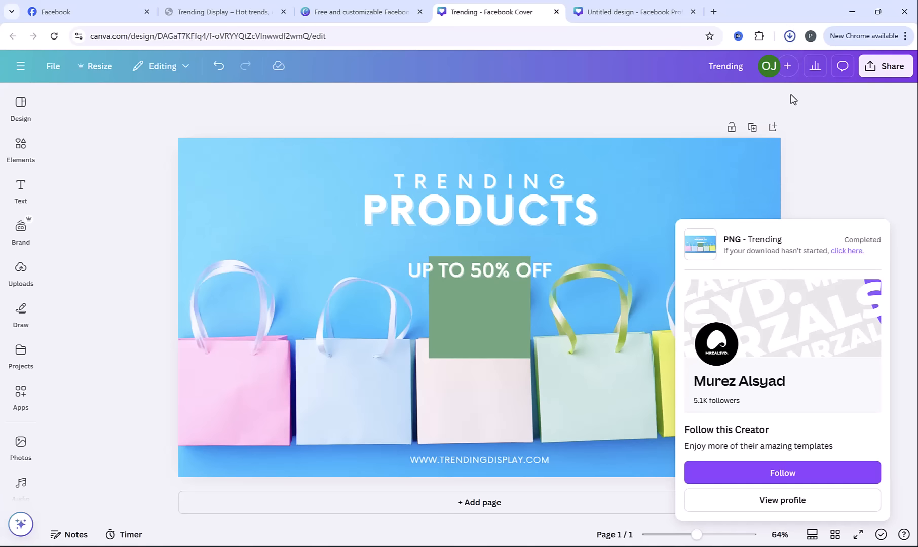
left_click(790, 36)
left_click(833, 134)
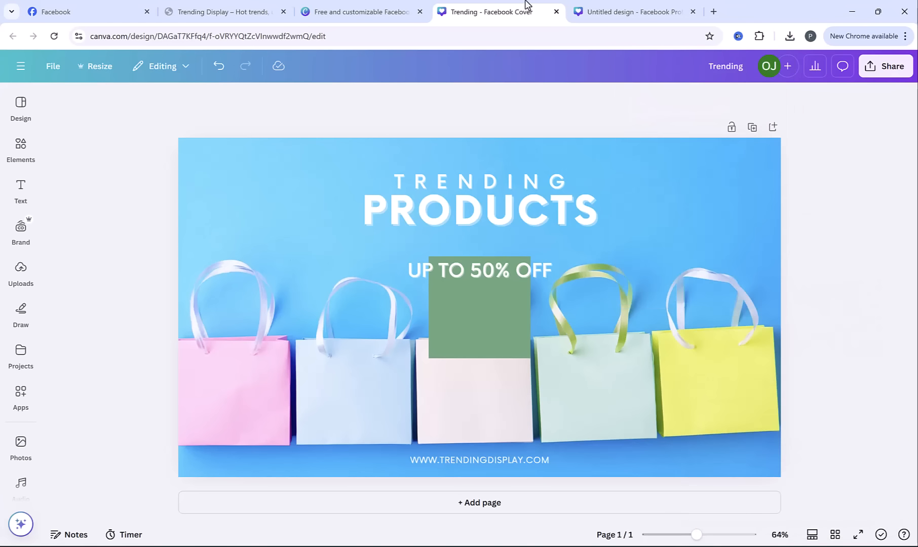
left_click(91, 12)
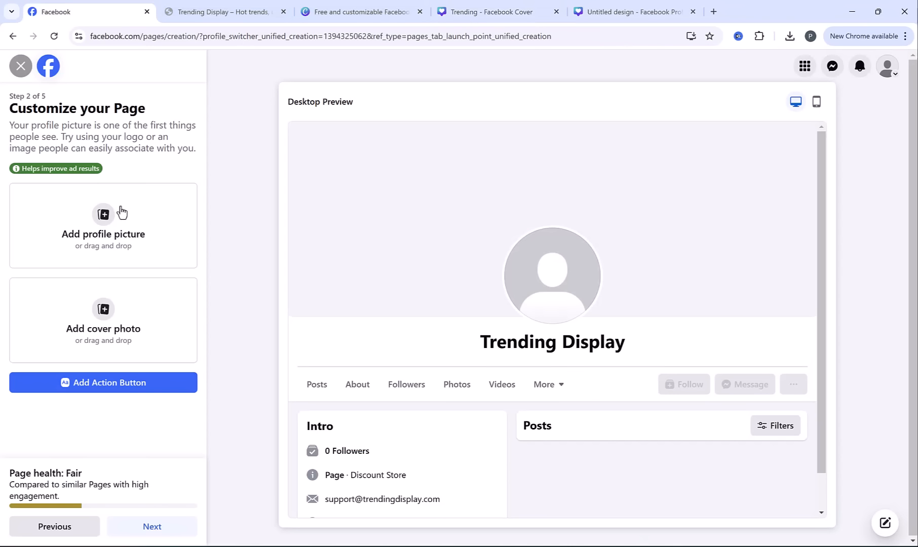
left_click(101, 216)
scroll(199, 194, "down", 2)
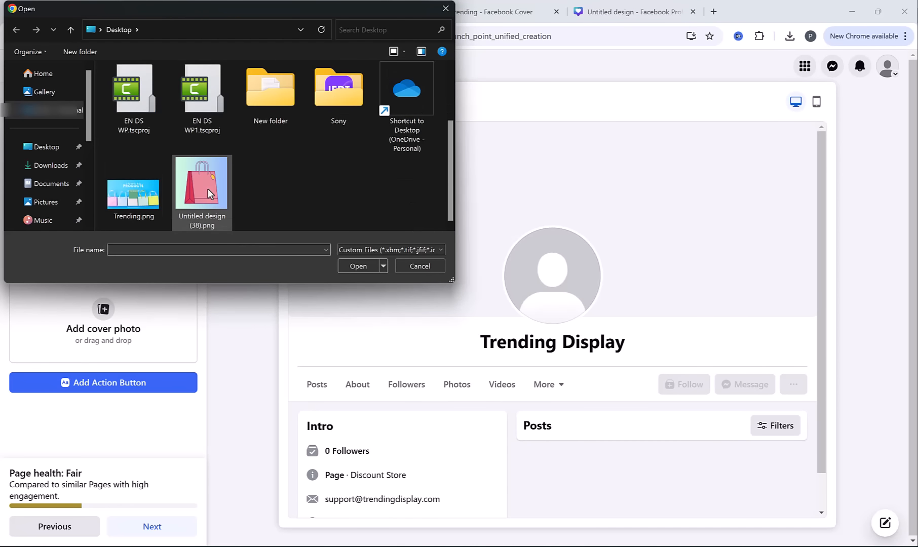
double_click(202, 183)
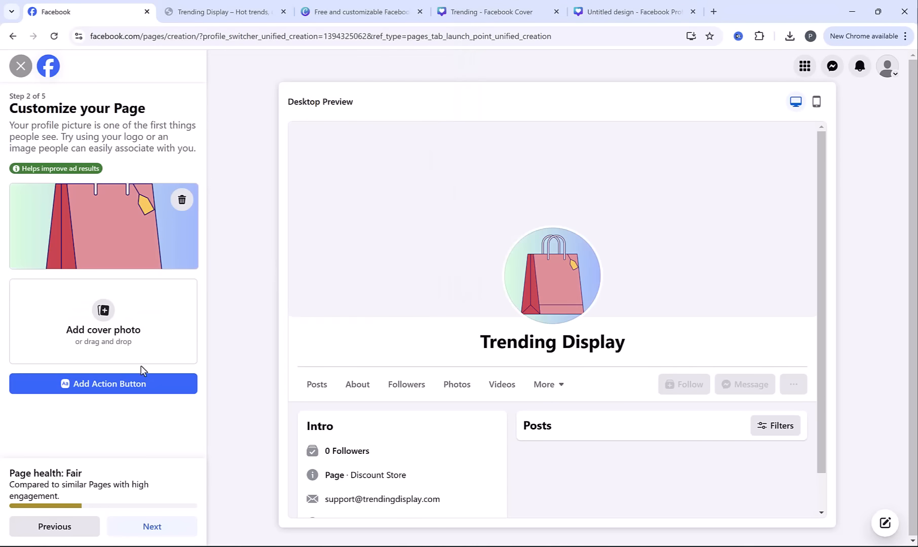
Upload Trending.png from the Desktop as the cover photo and reposition it to bring the TRENDING PRODUCTS heading into the frame
left_click(98, 330)
scroll(116, 214, "down", 2)
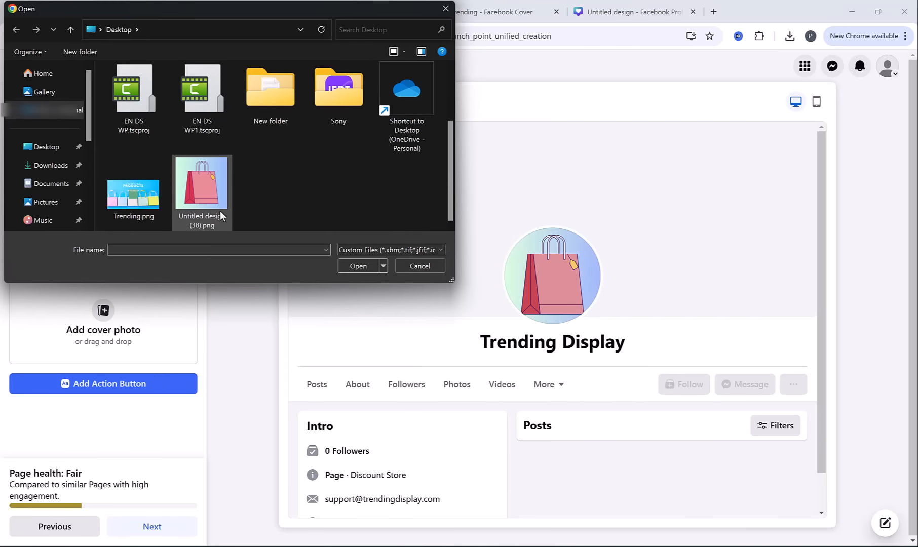
double_click(116, 214)
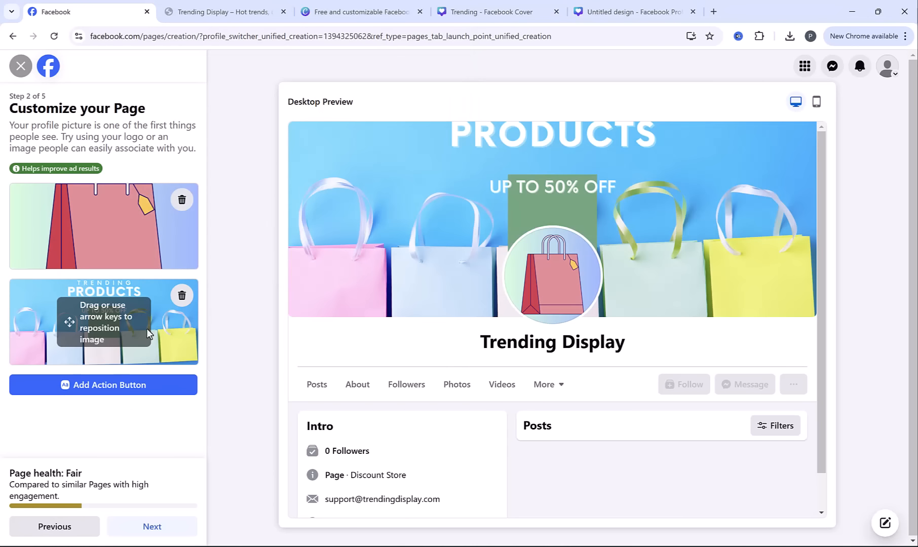
left_click_drag(147, 328, 252, 270)
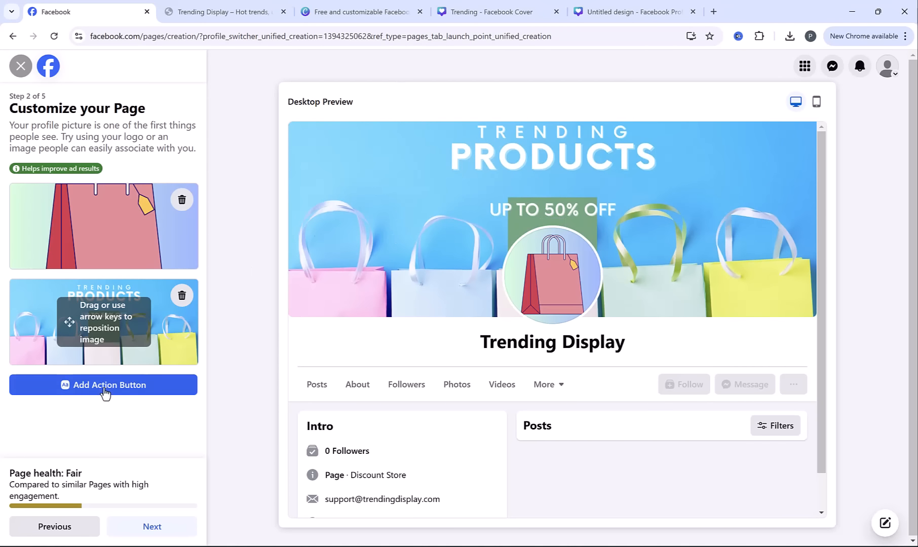
left_click(104, 390)
left_click(454, 395)
scroll(506, 304, "down", 3)
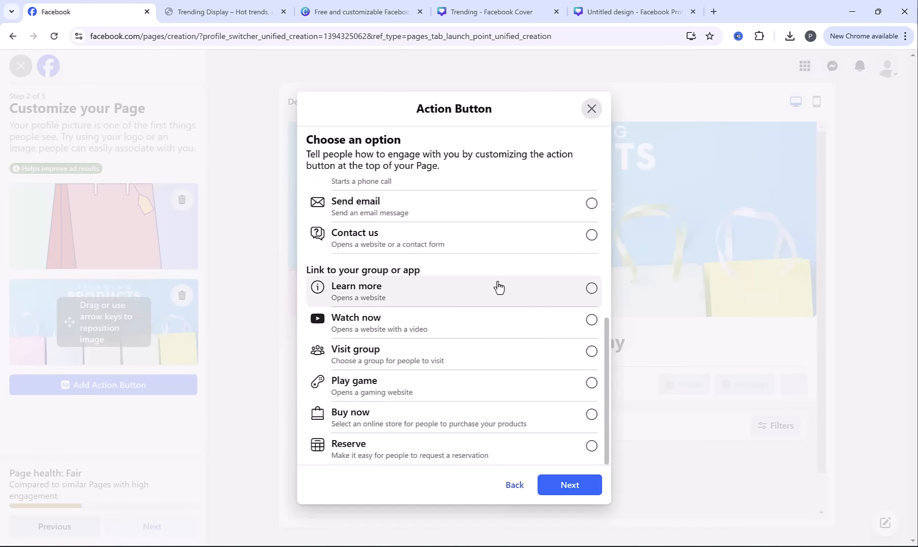
left_click(590, 487)
left_click(464, 269)
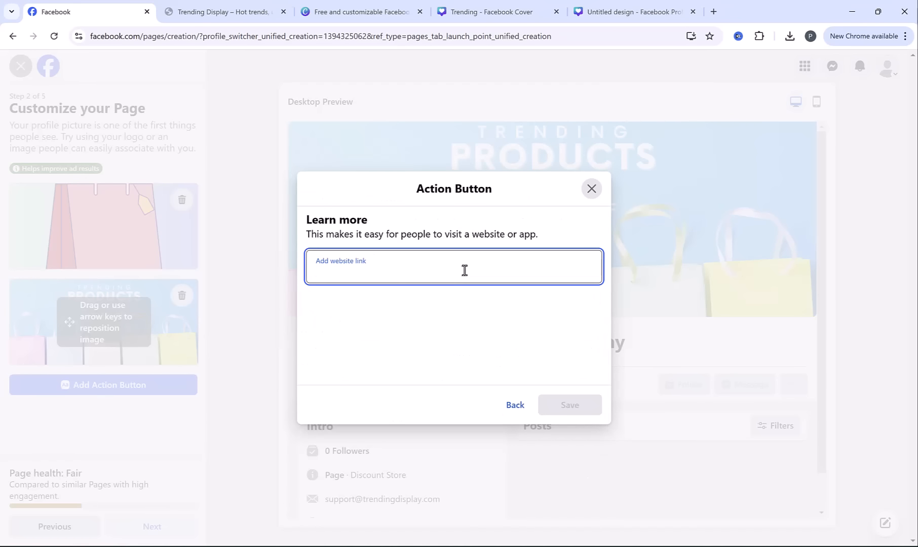
type("https://trendingdisplay.com/")
left_click(578, 410)
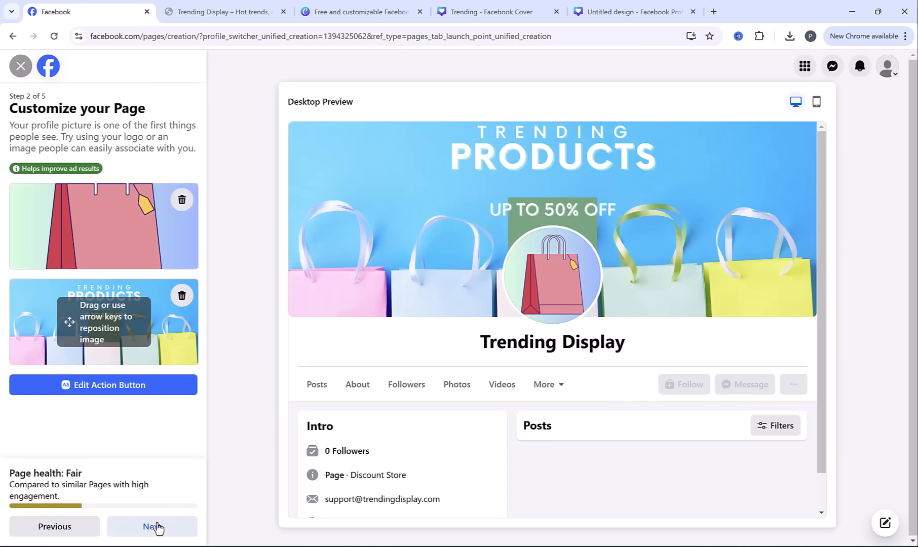
Complete the remaining Page setup steps without inviting friends, and skip the welcome suggestions on the finished Page
left_click(158, 527)
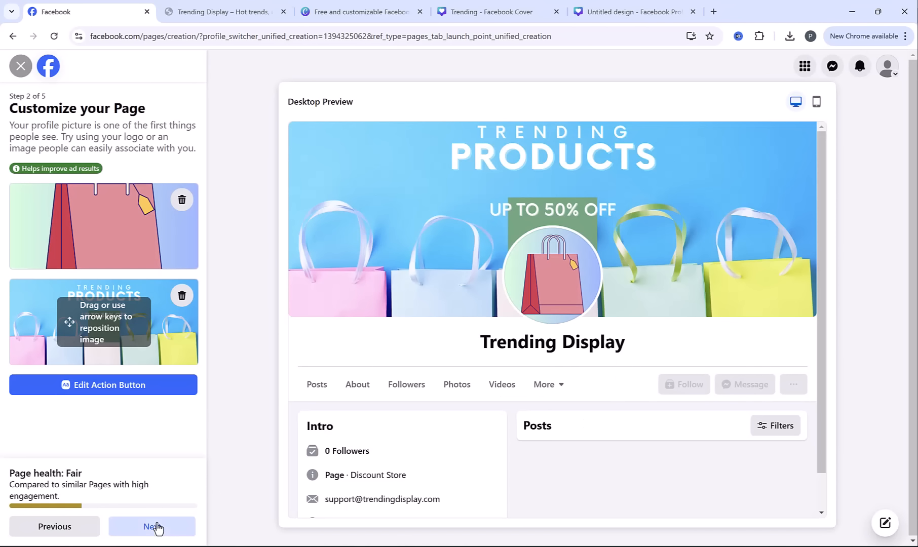
left_click(152, 527)
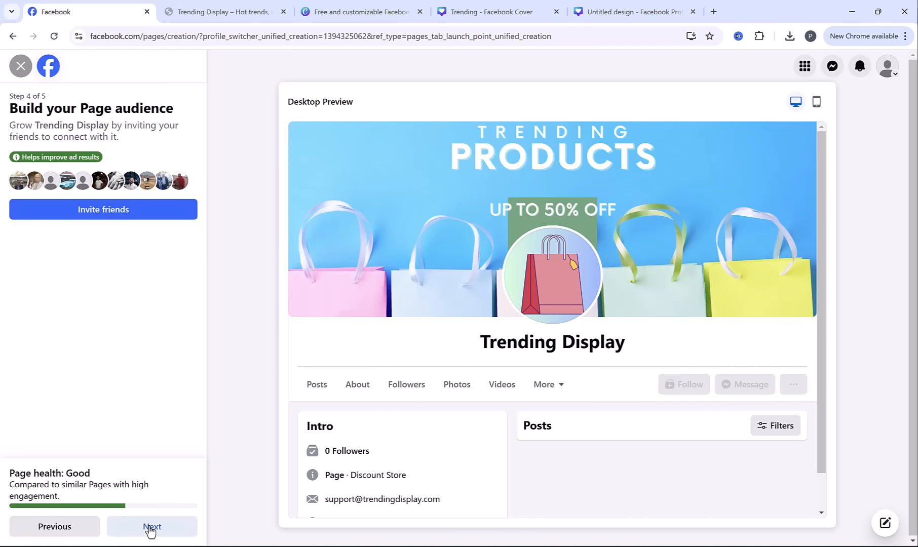
left_click(151, 529)
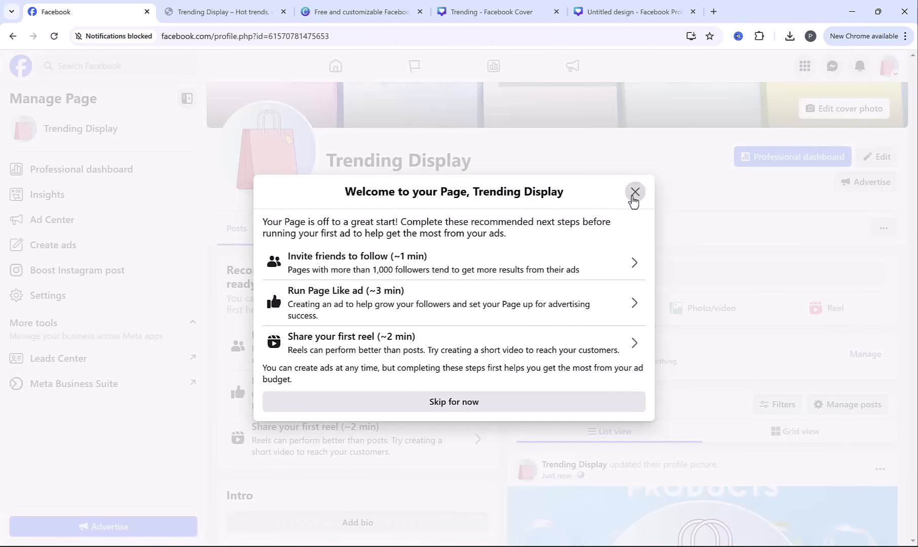
left_click(542, 405)
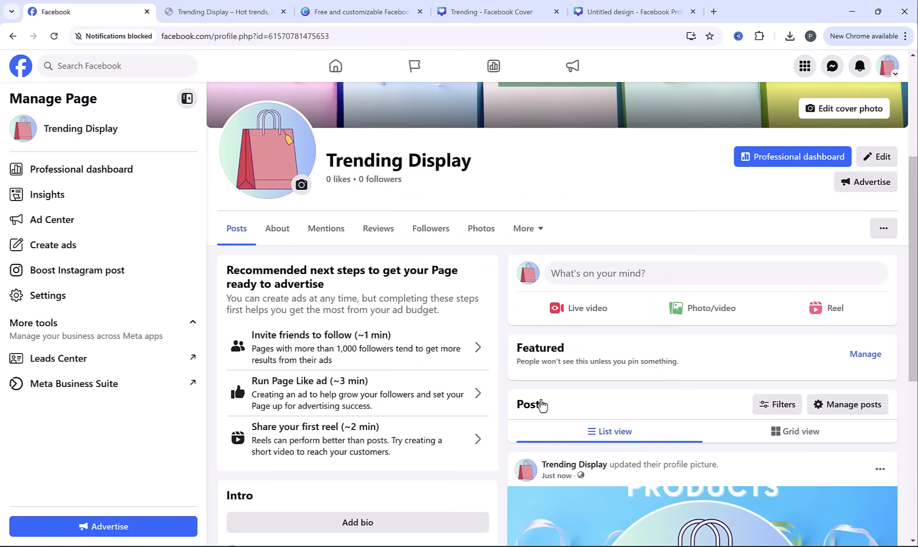
scroll(669, 240, "up", 4)
scroll(668, 239, "down", 3)
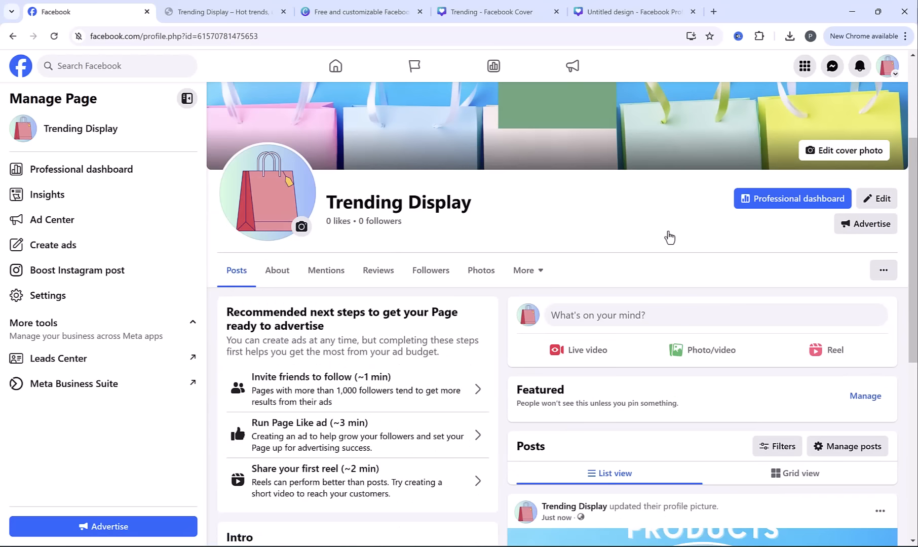
Switch to the Trending Display store and open the Creative Salad Cutter Fruit and Vegetable Cutter product from Featured Products
key("ctrl+Tab")
scroll(413, 213, "down", 8)
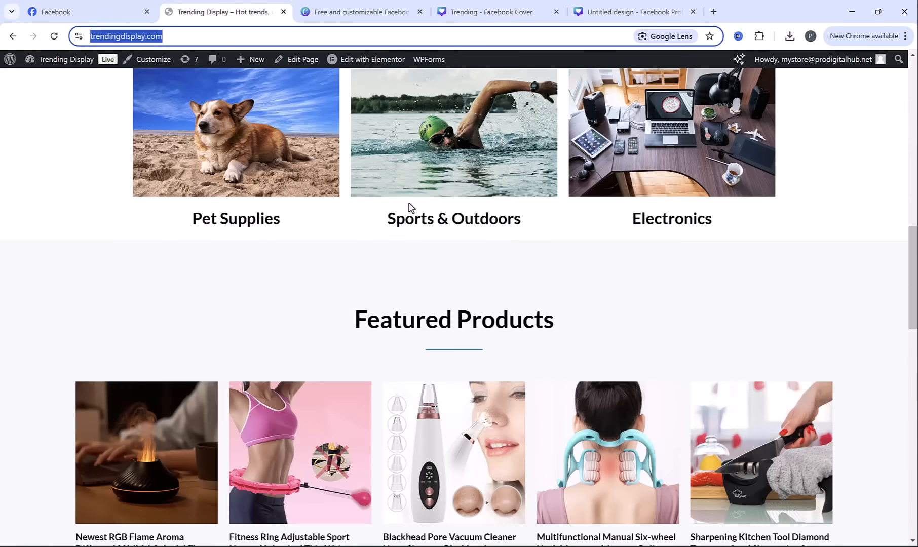
scroll(410, 205, "down", 8)
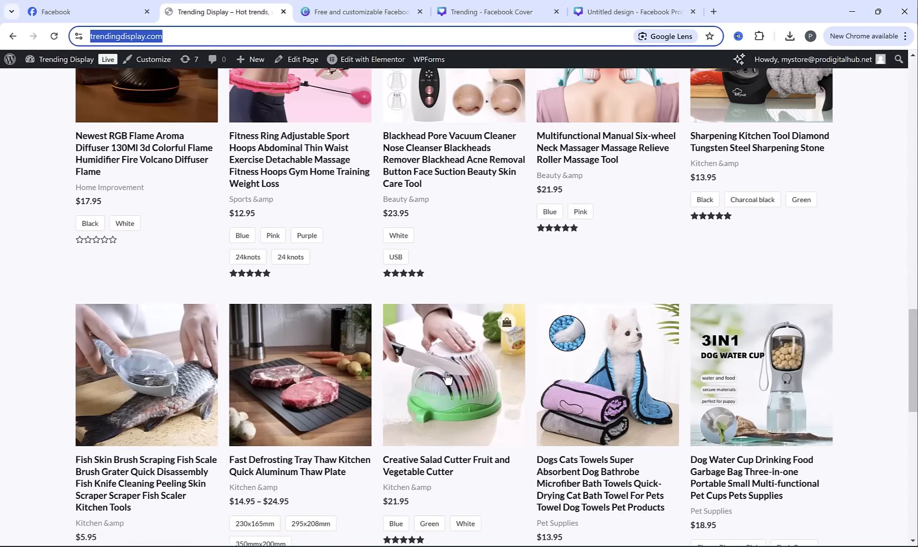
left_click(444, 378)
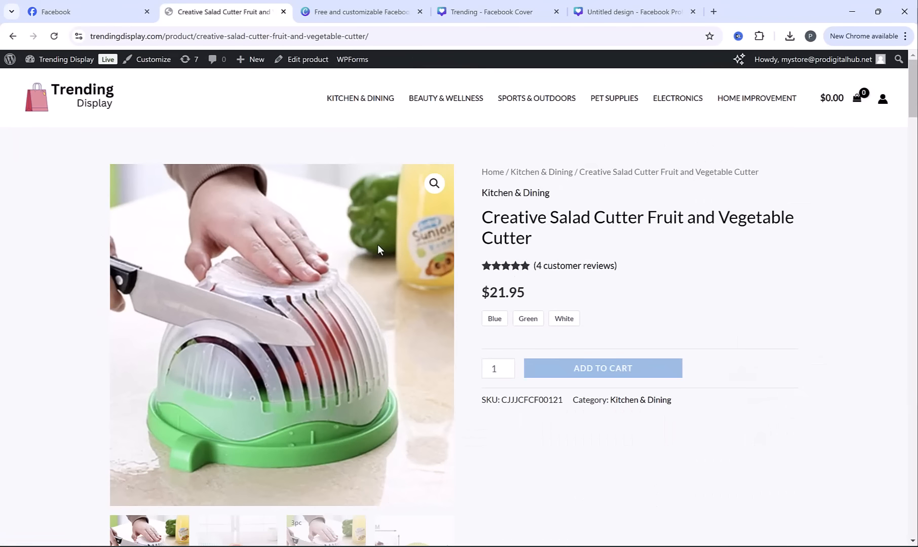
Save the salad cutter's main product image to the Desktop as 843419784295.jpg
right_click(363, 243)
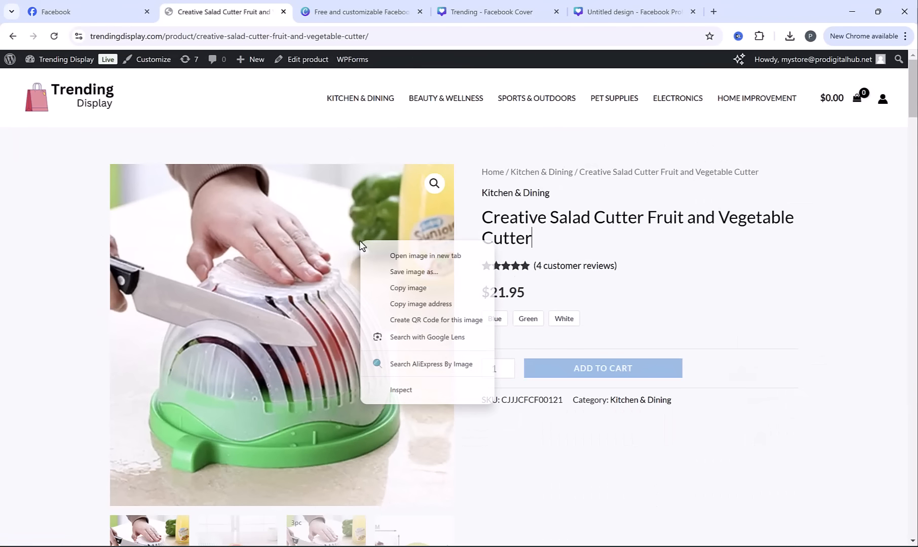
left_click(408, 273)
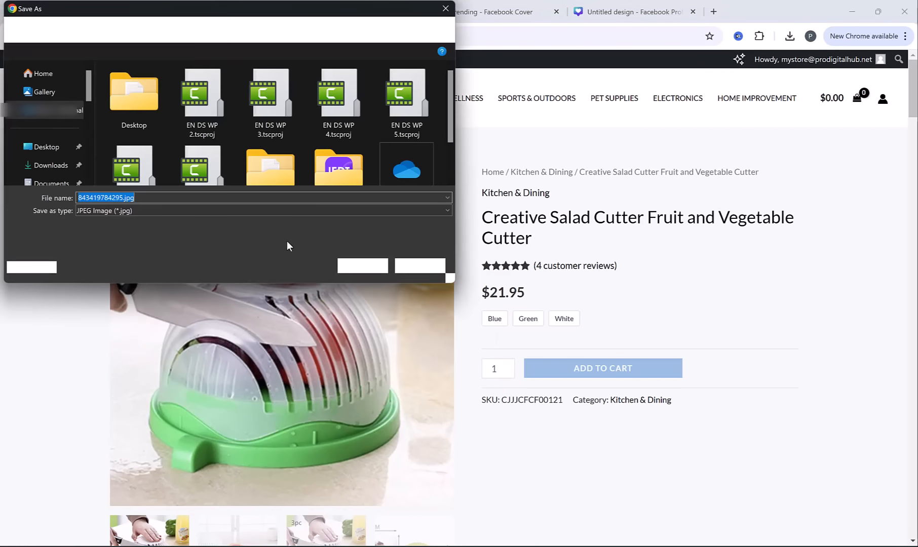
left_click(57, 152)
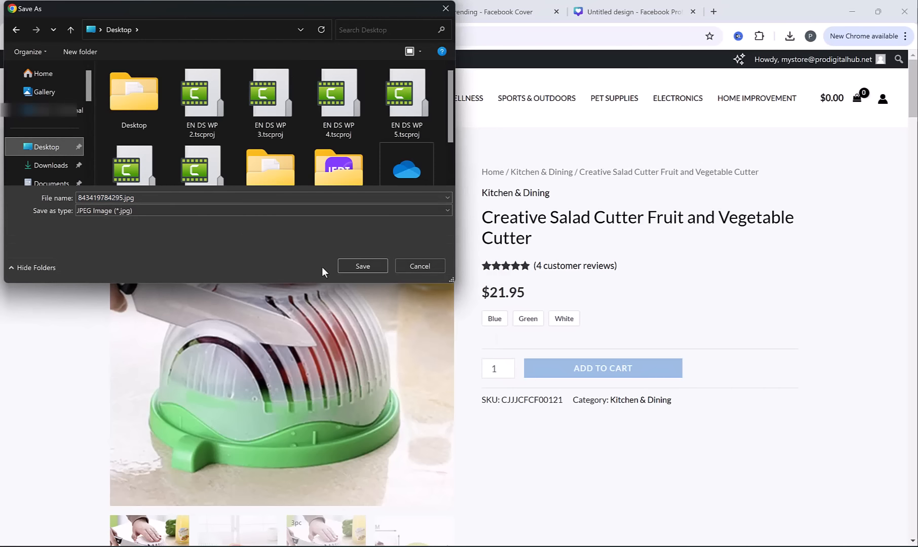
left_click(377, 264)
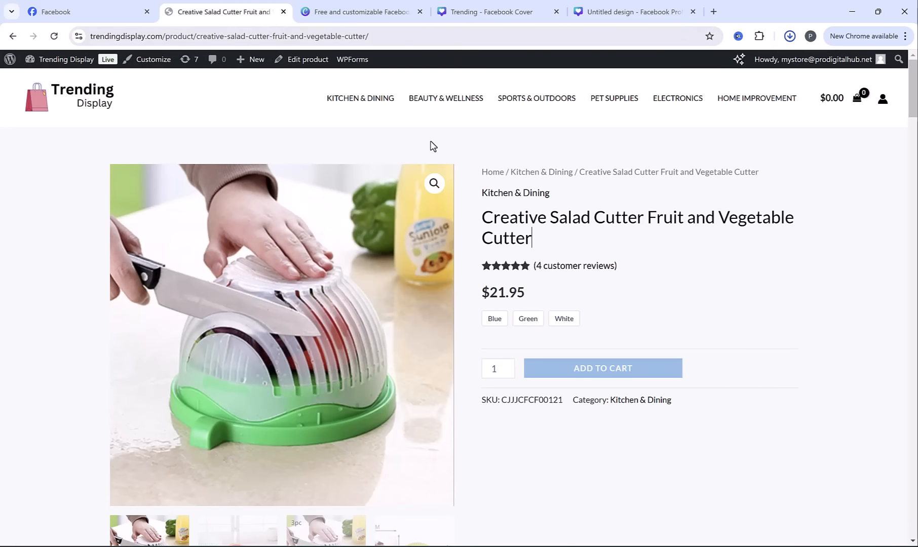
Create a Facebook Page post reading "Buy amazing Creative Salad Cutter Fruit and Vegetable Cutter at discounted Price", using the copied product title
triple_click(576, 221)
key("ctrl+c")
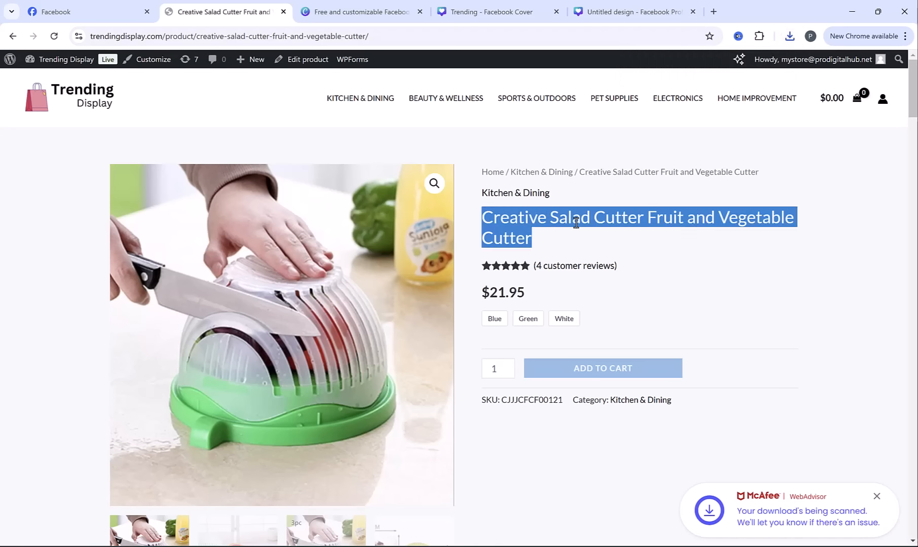
left_click(77, 11)
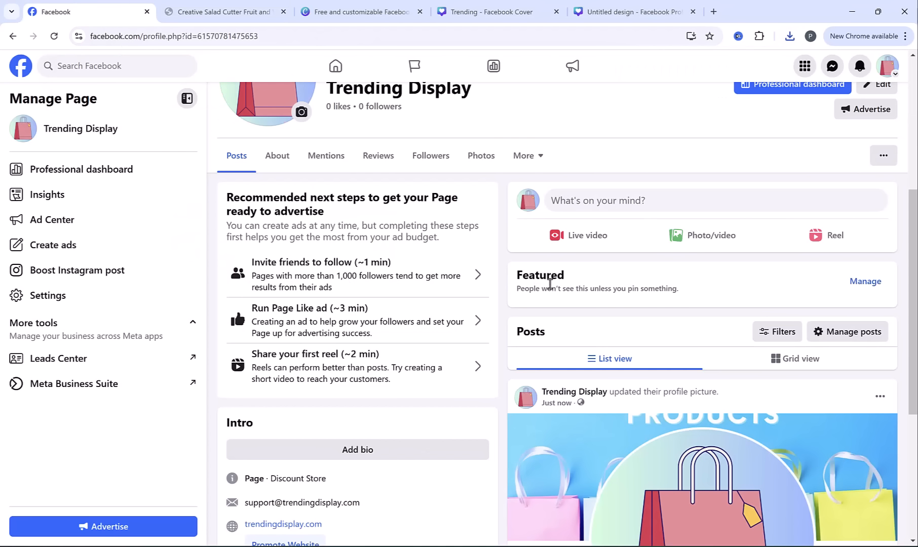
left_click(590, 200)
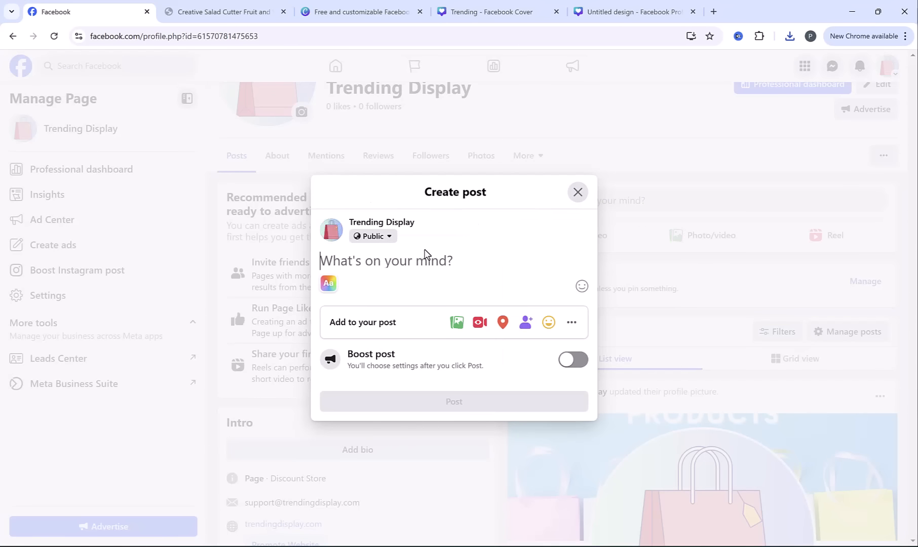
type("Buy amazin")
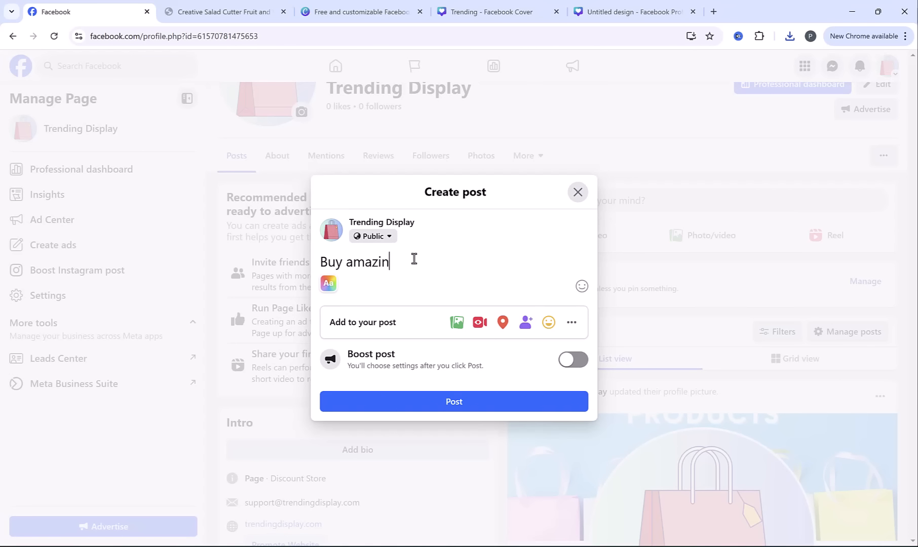
type("g")
key("ctrl+v")
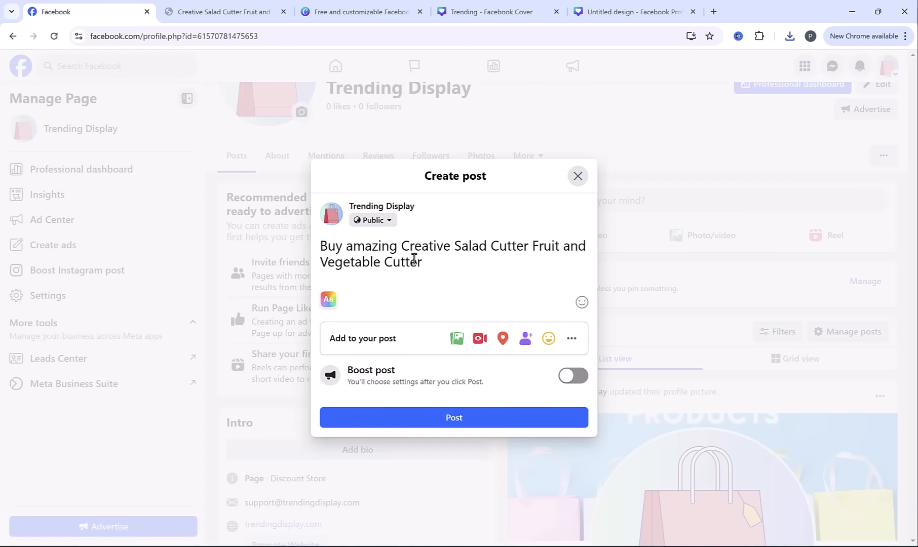
key("BackSpace")
type("at discou")
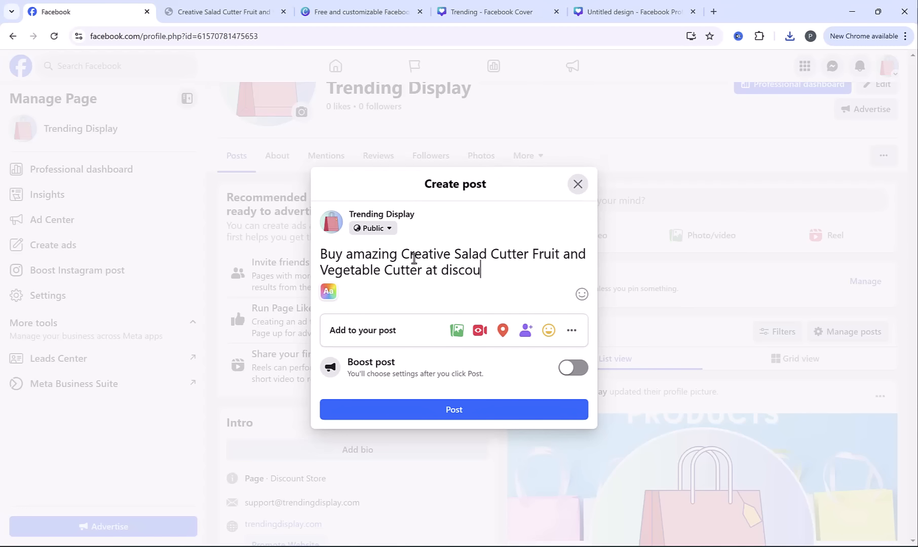
type("nted Price")
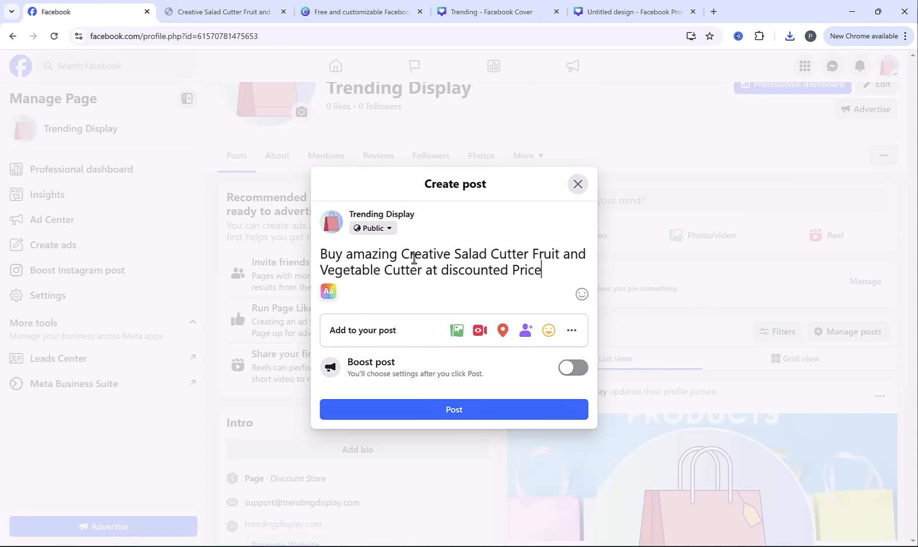
Below a blank line in the post, add "Shop Here" followed by the salad cutter's product page link copied from the store
key("Return")
key("Return")
type("Shop Here")
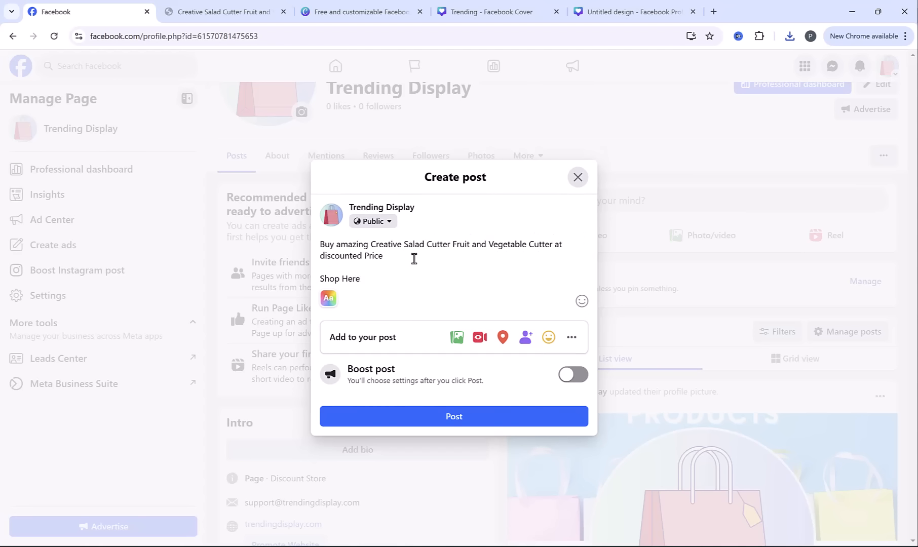
left_click(208, 10)
left_click(230, 38)
key("ctrl+c")
left_click(91, 12)
key("ctrl+v")
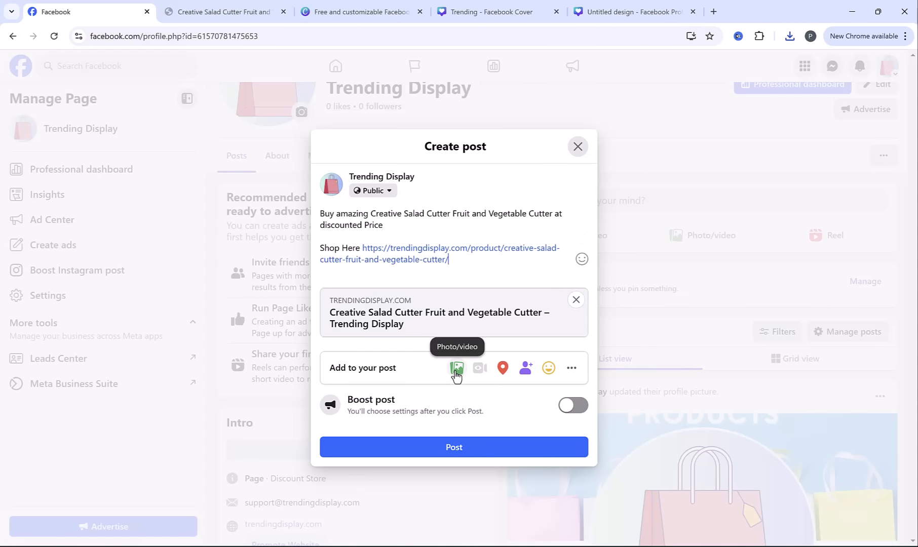
Attach the saved salad cutter image from the Desktop to the post
left_click(456, 369)
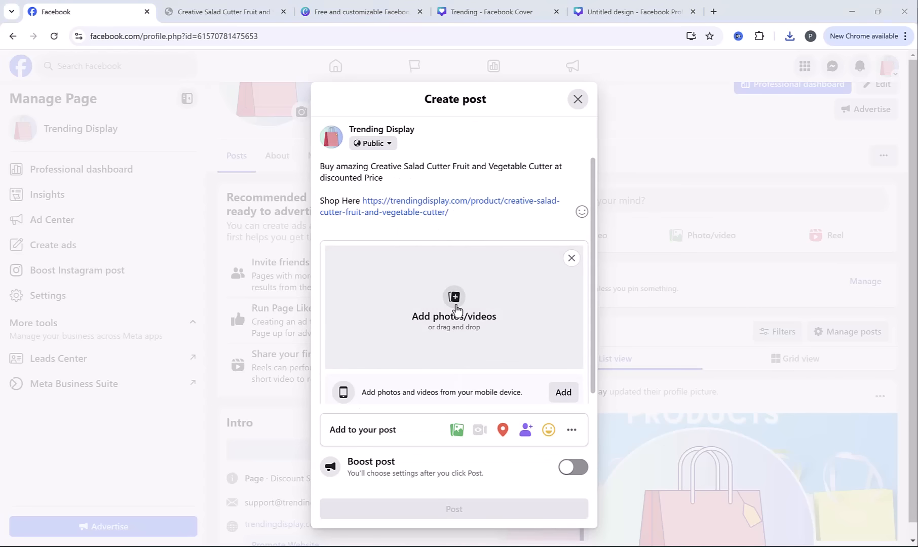
left_click(456, 309)
double_click(404, 183)
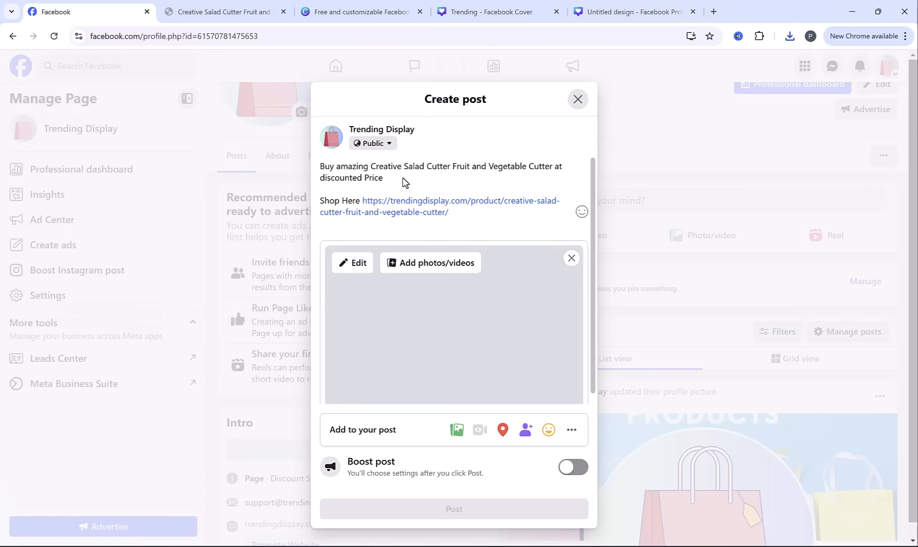
Find the Right Arrow emoji on Emojipedia, copy it, and insert it between "Shop Here" and the product link in the post
left_click(359, 197)
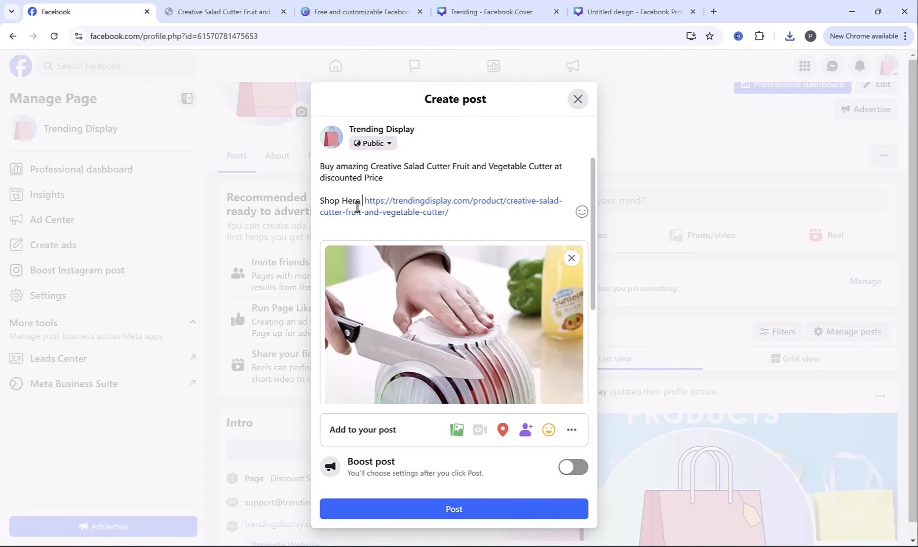
left_click(231, 12)
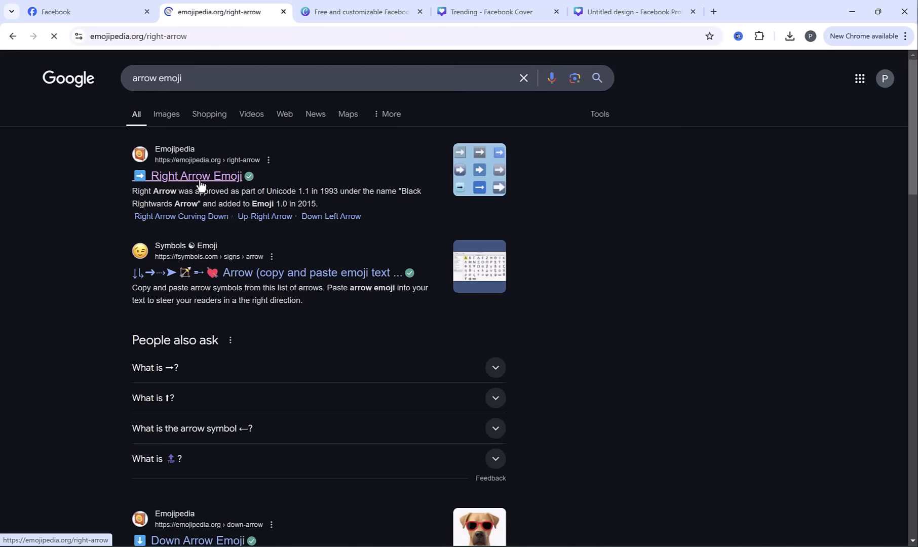
left_click(186, 276)
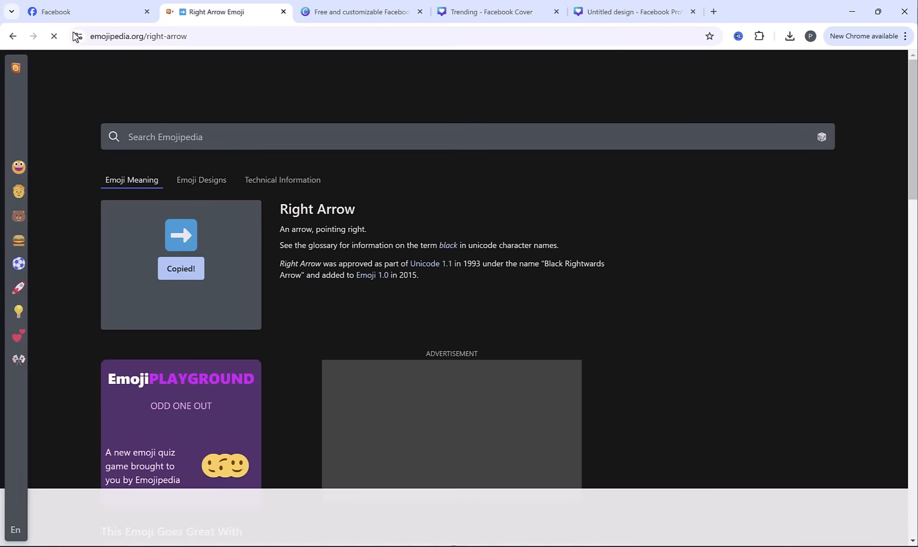
left_click(71, 13)
key("ctrl+v")
left_click(410, 186)
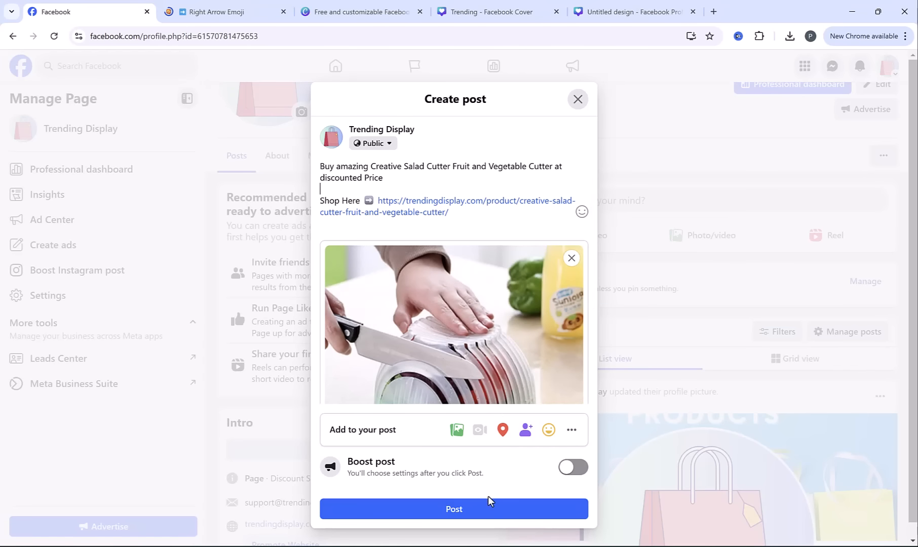
Publish the salad cutter image post on the Page and open its shop link to check the product page
left_click(482, 515)
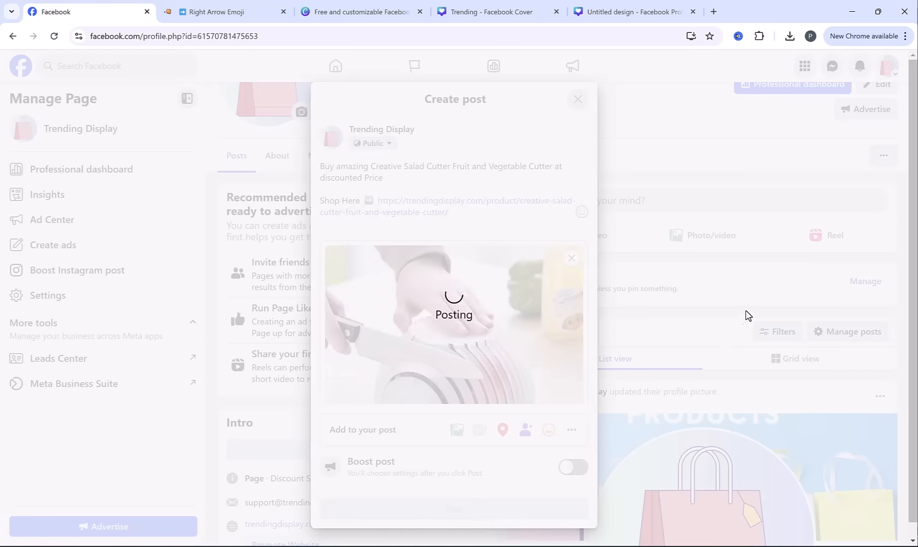
scroll(739, 188, "down", 4)
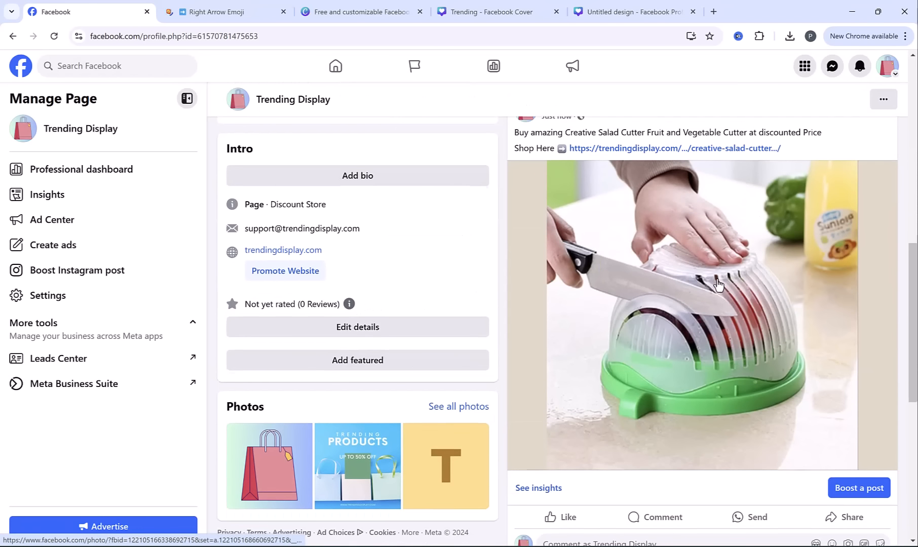
scroll(717, 286, "up", 4)
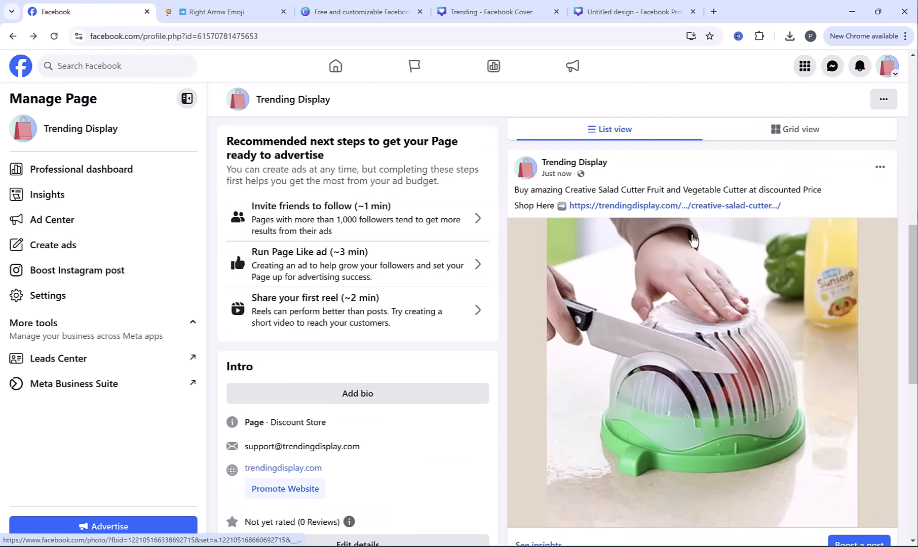
scroll(693, 241, "up", 2)
left_click(677, 270)
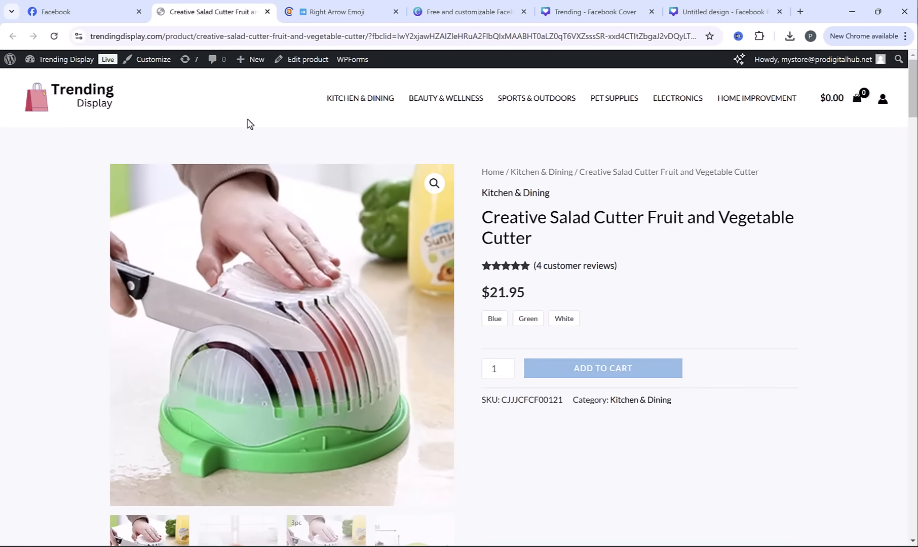
Switch to CJdropshipping and search for "Creative Salad Cutter Fruit and Vegetable Cutter"
left_click(325, 12)
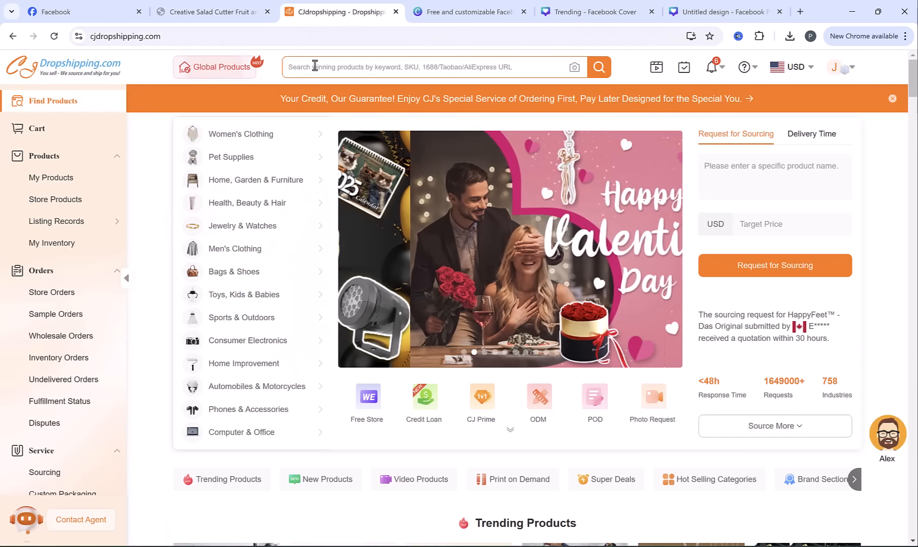
left_click(315, 66)
key("ctrl+v")
key("Return")
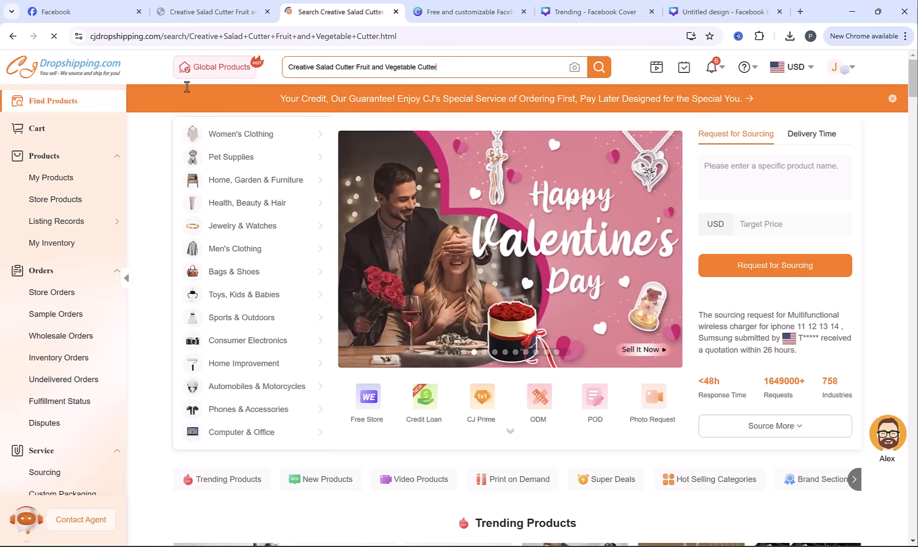
Open Creative Salad Cutter Fruit and Vegetable Cutter from My Products in CJdropshipping and download its free product video
left_click(48, 180)
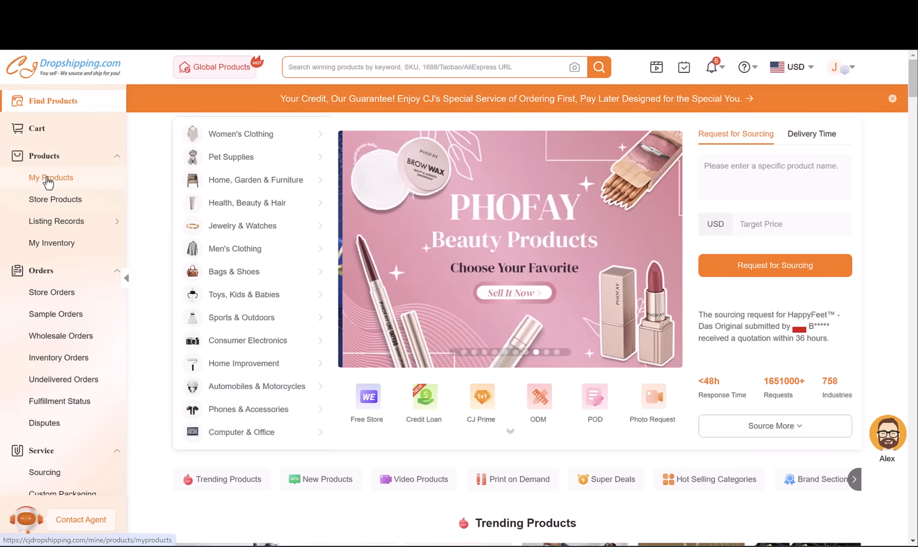
scroll(476, 249, "down", 1)
scroll(477, 249, "down", 9)
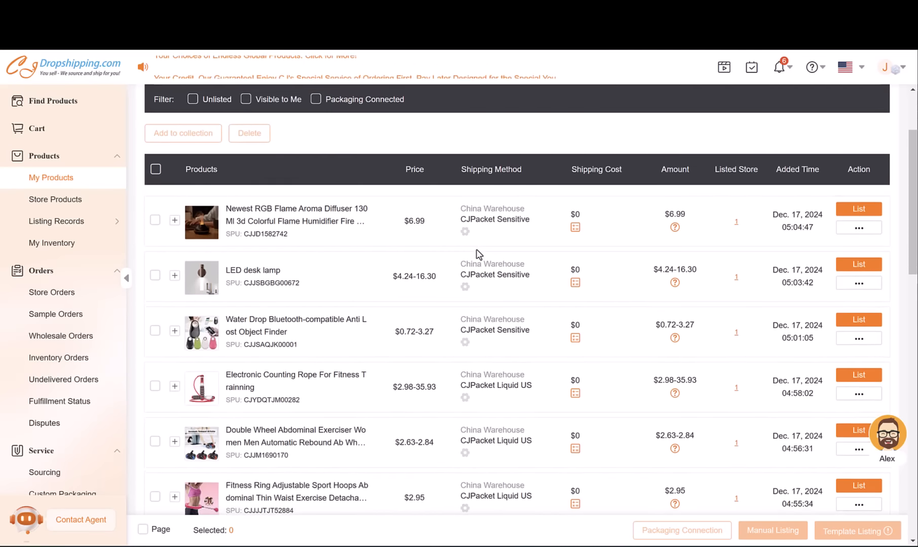
scroll(475, 244, "down", 7)
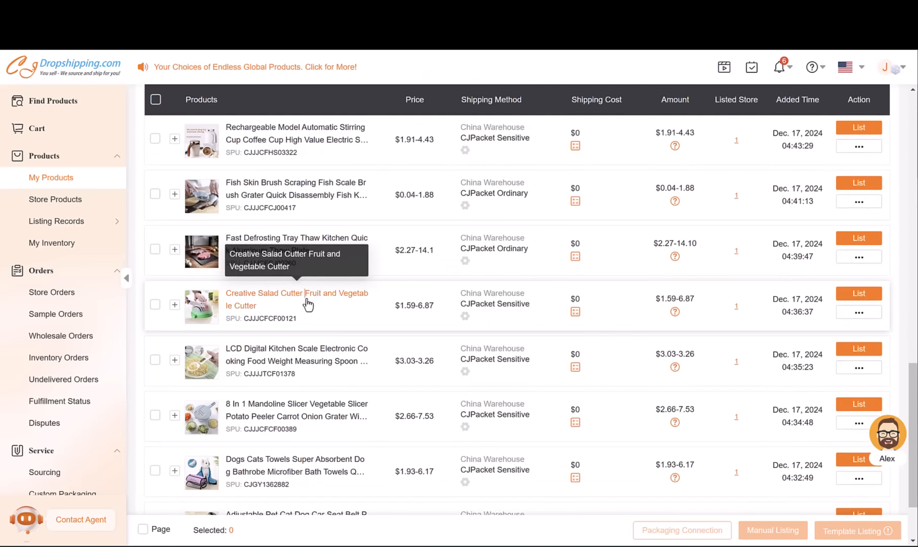
left_click(309, 306)
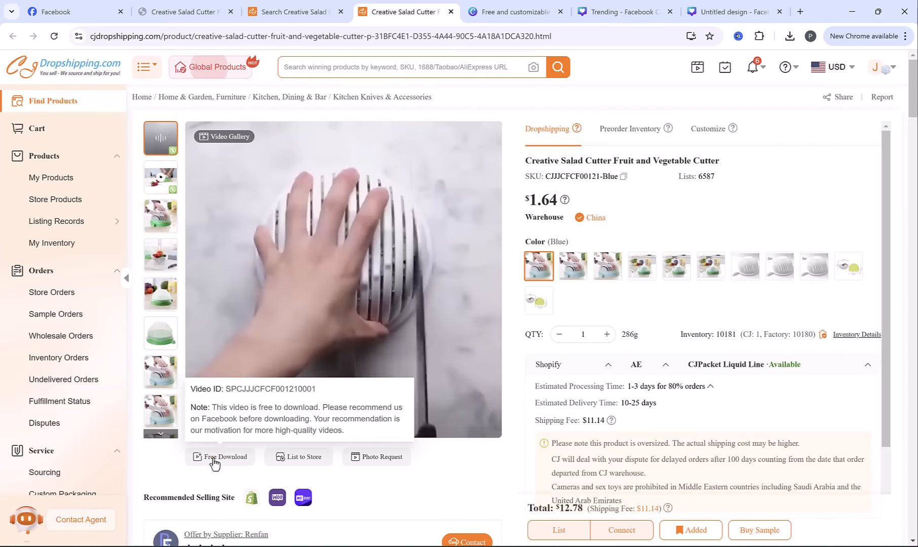
left_click(213, 463)
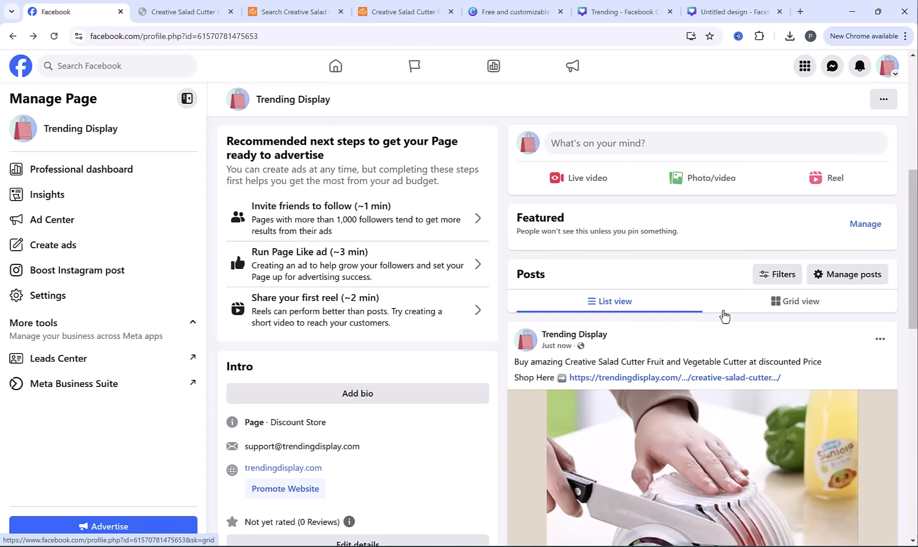
Start a new photo/video post on the Trending Display Facebook Page and attach the salad cutter video from the Desktop
scroll(724, 328, "up", 1)
left_click(712, 236)
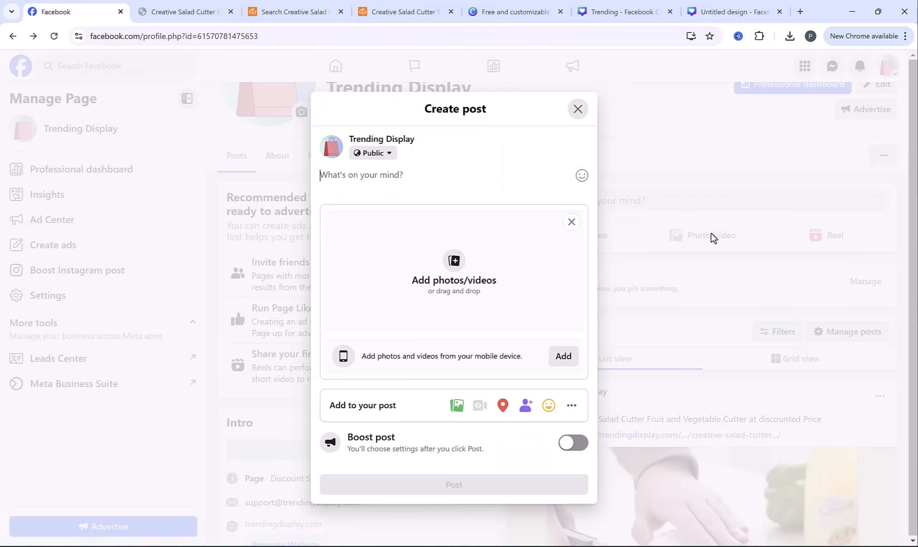
left_click(420, 271)
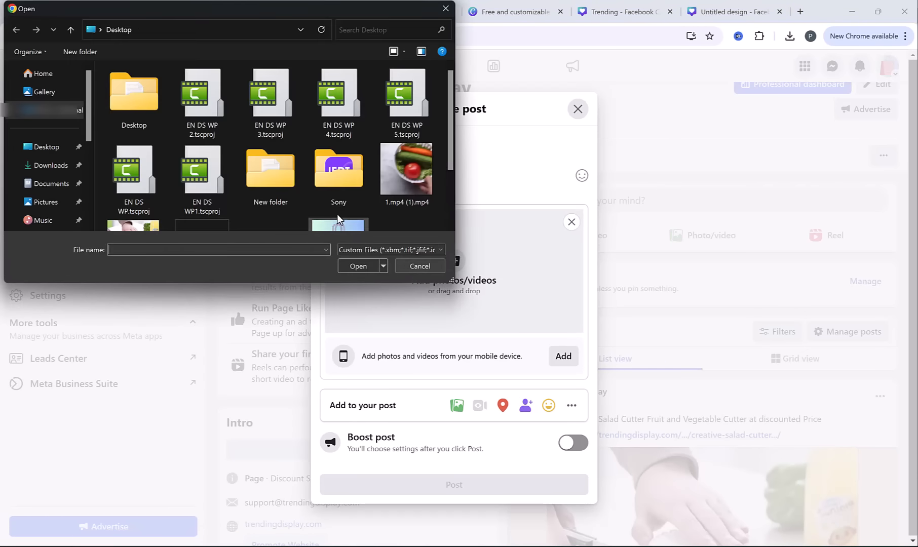
scroll(337, 214, "down", 1)
left_click(391, 87)
double_click(391, 88)
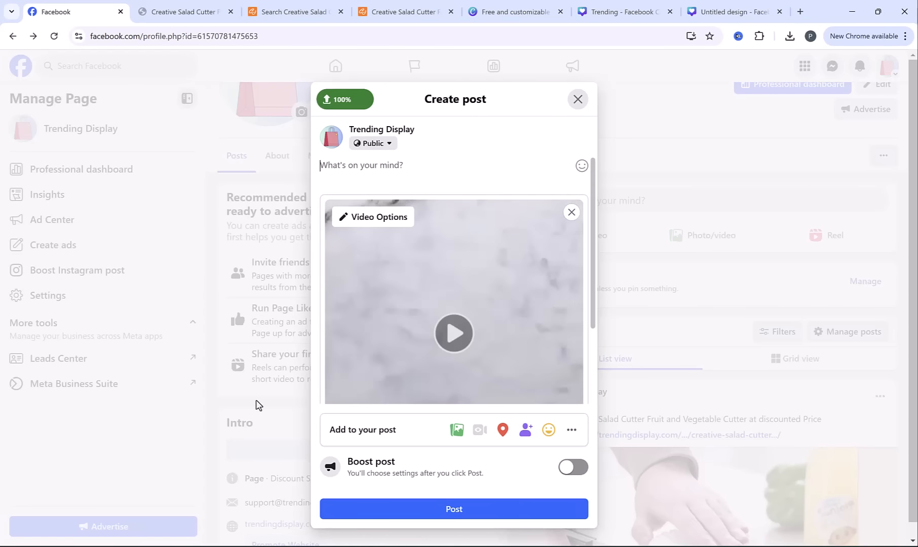
Copy "Quickly cut vegetables and fruits, also keep your hands safe." from the store's product description into the video post
key("ctrl+Tab")
triple_click(232, 444)
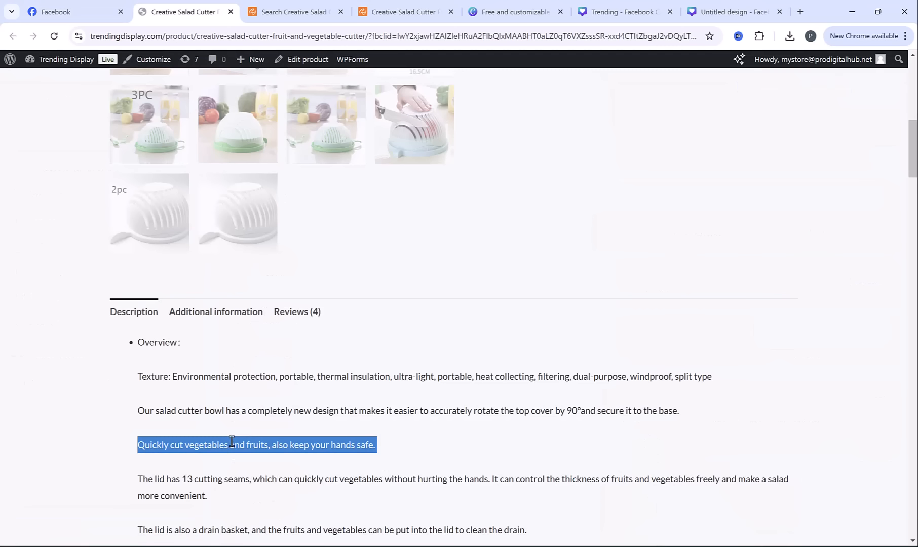
left_click(72, 10)
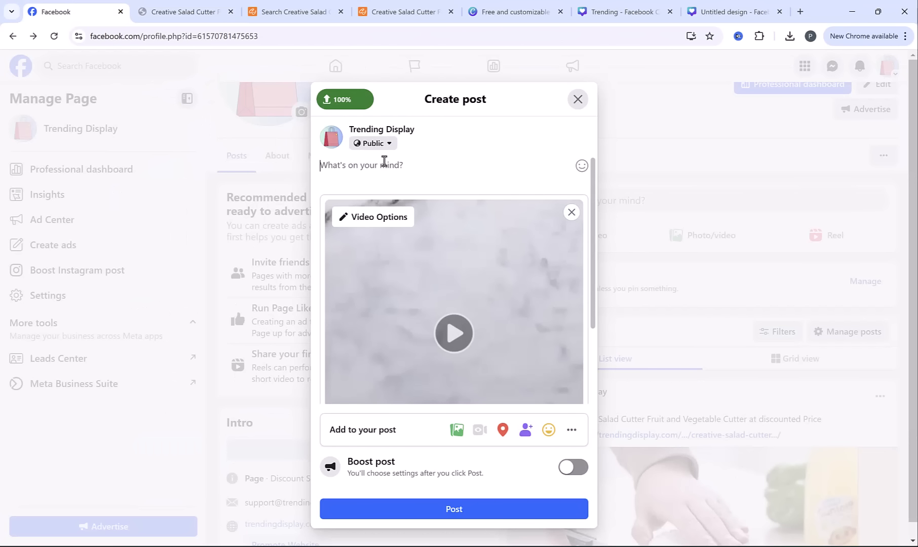
key("ctrl+v")
Below a blank line in the video post, add "Shop here" with the salad cutter's product page link, and publish the post
key("Return")
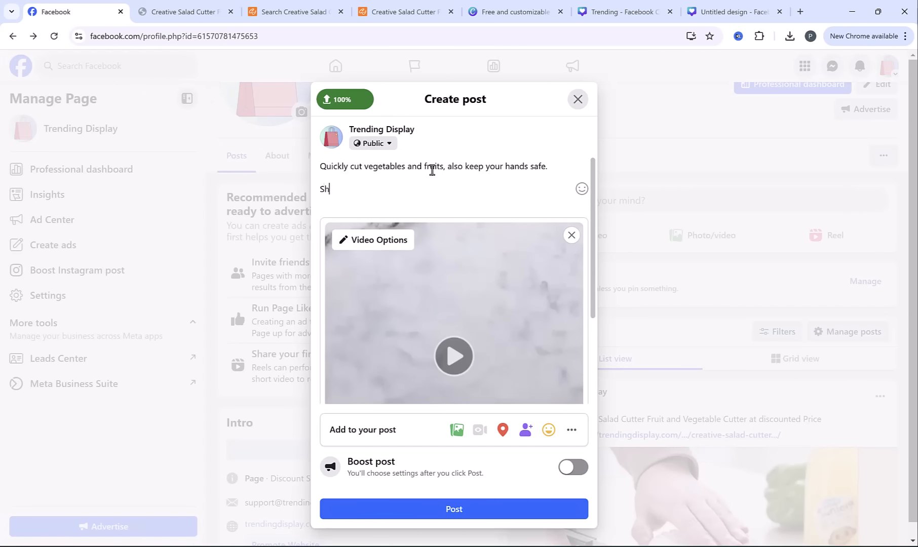
type("Shop here")
type("https://trendingdisplay.com/product/creative-salad-cutter-fruit-and-vegetable-cutter/")
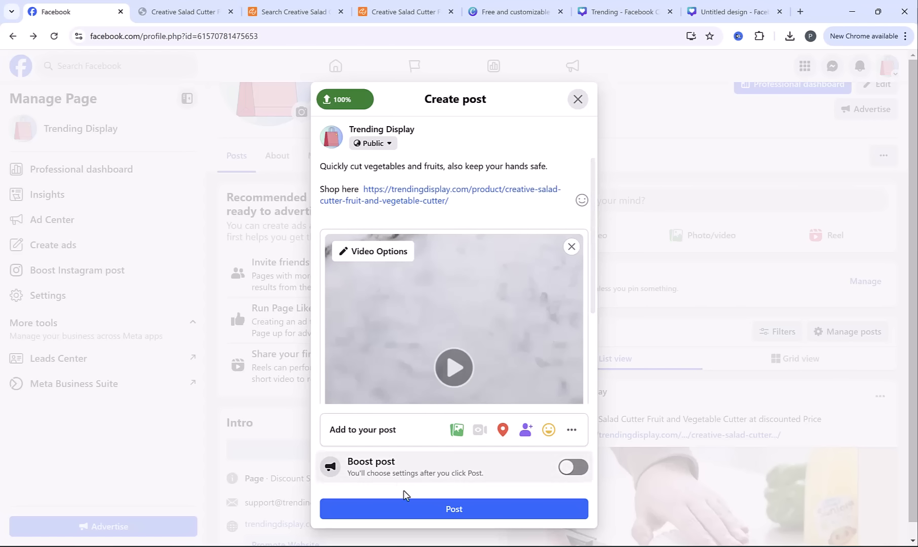
left_click(439, 509)
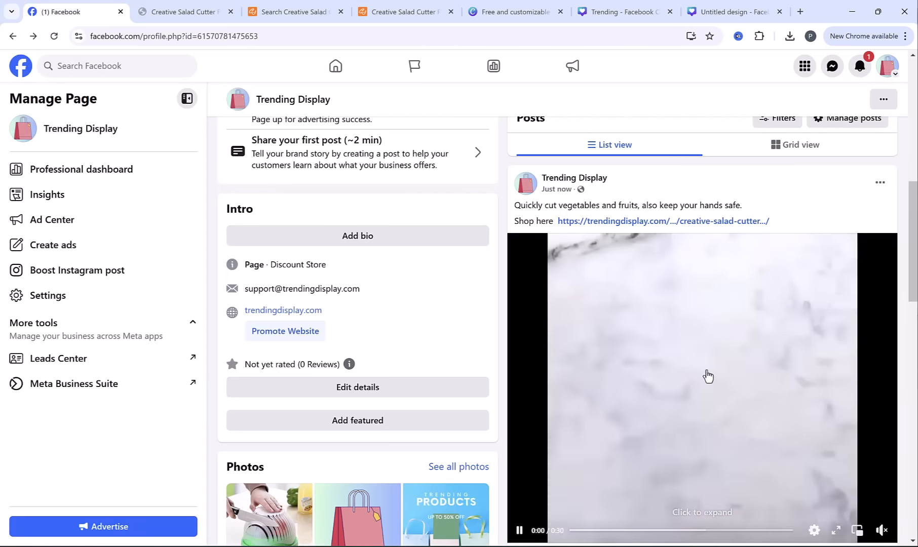
scroll(832, 292, "down", 5)
scroll(725, 442, "down", 3)
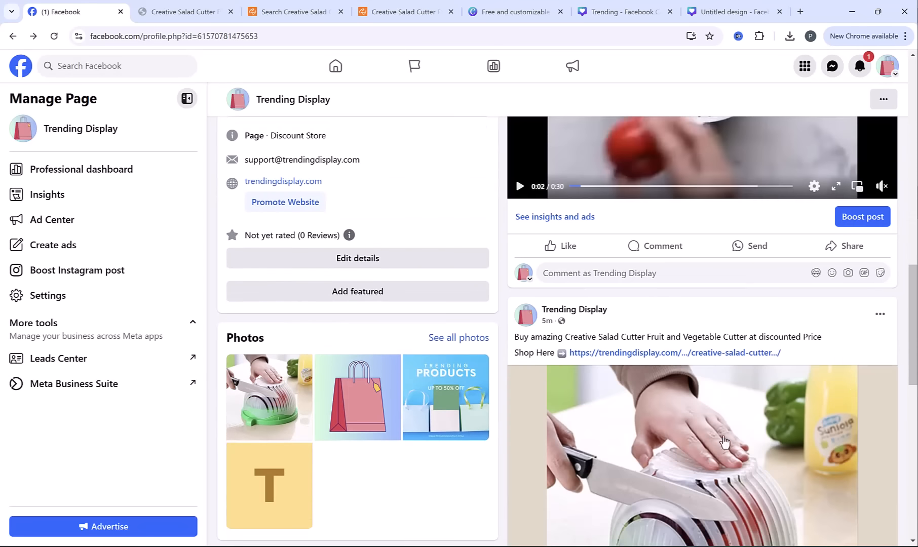
scroll(709, 417, "up", 8)
scroll(709, 416, "up", 1)
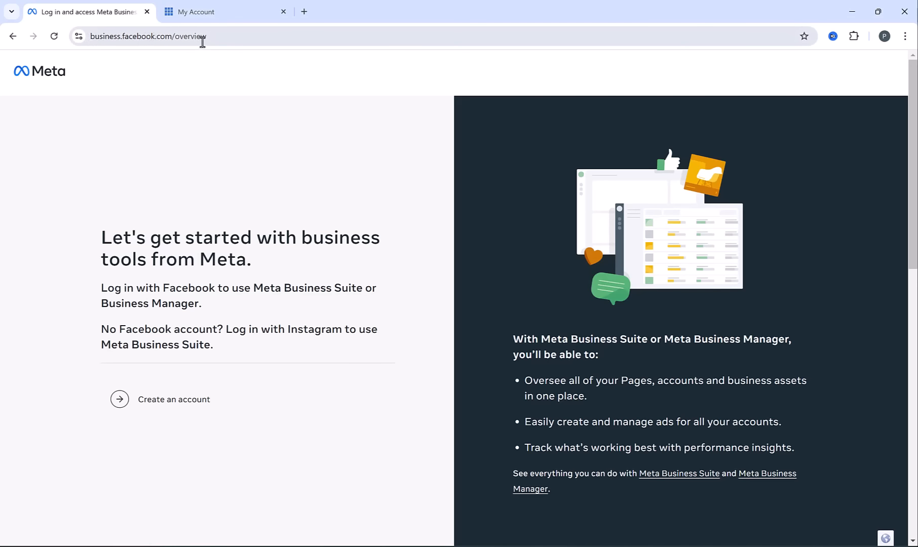
Create a business portfolio named Trending Display at business.facebook.com/overview, entering the owner's full name and the business email, and submit it
triple_click(230, 38)
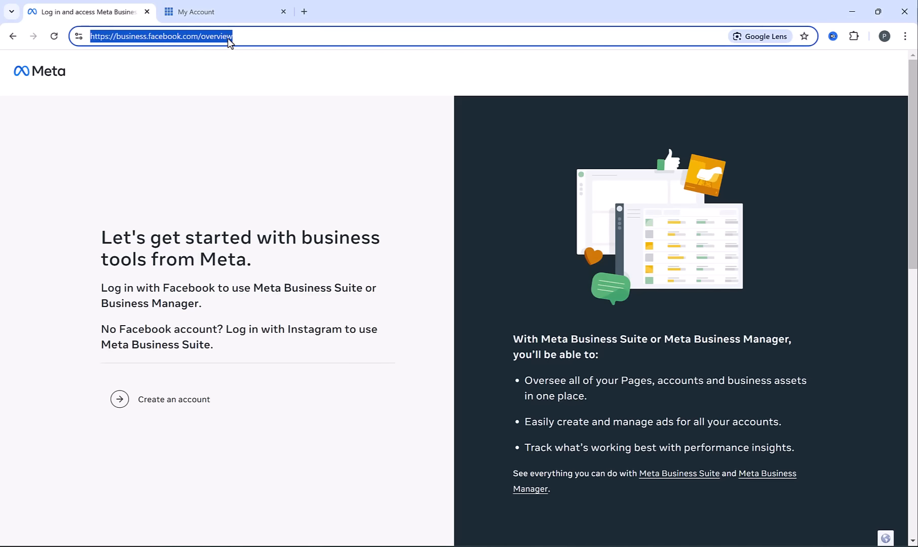
left_click(184, 79)
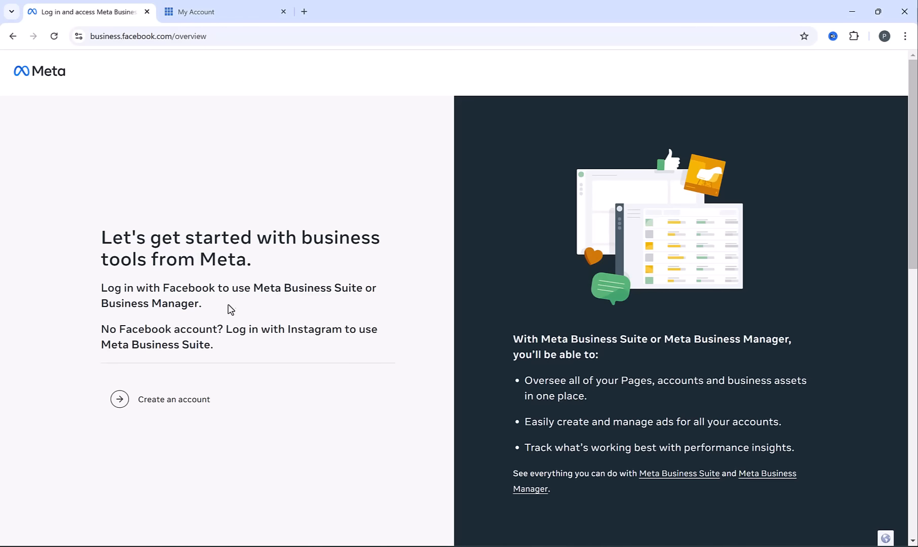
left_click(189, 410)
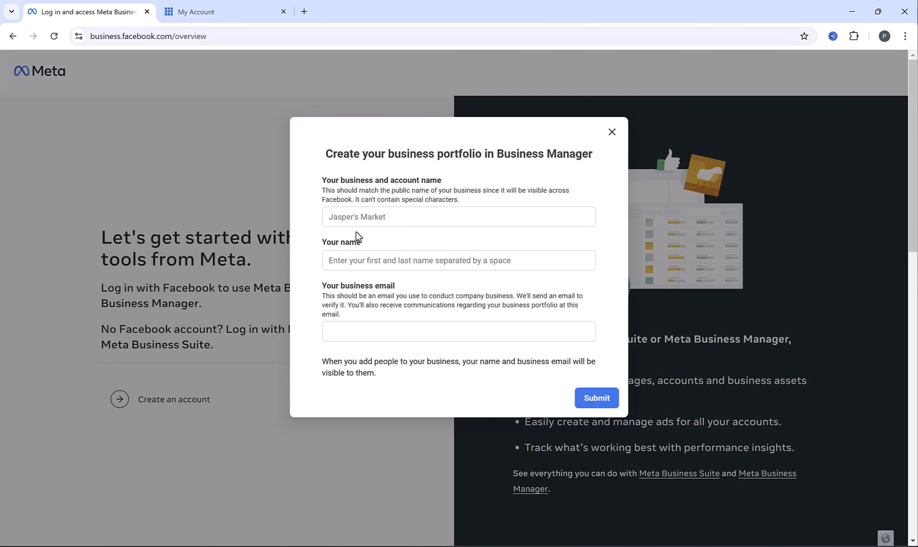
left_click(441, 216)
type("Trending Display")
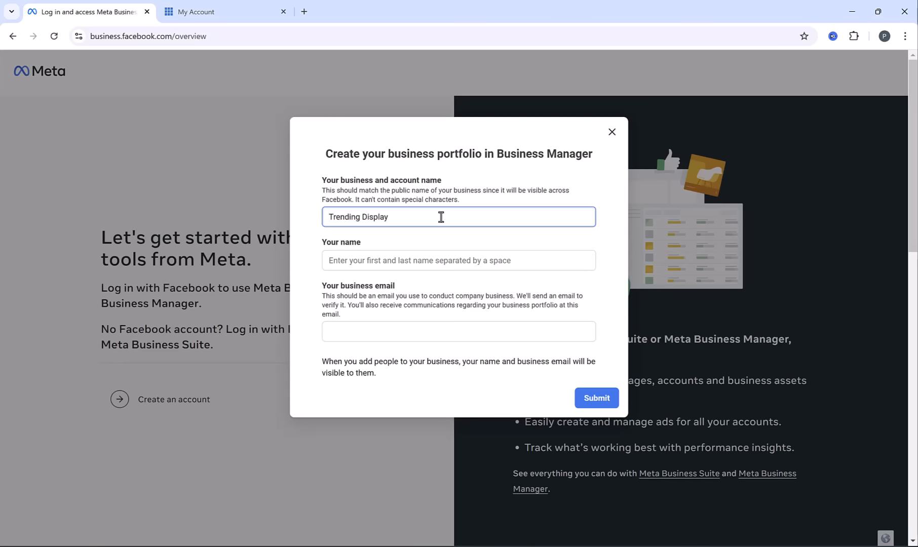
key("Tab")
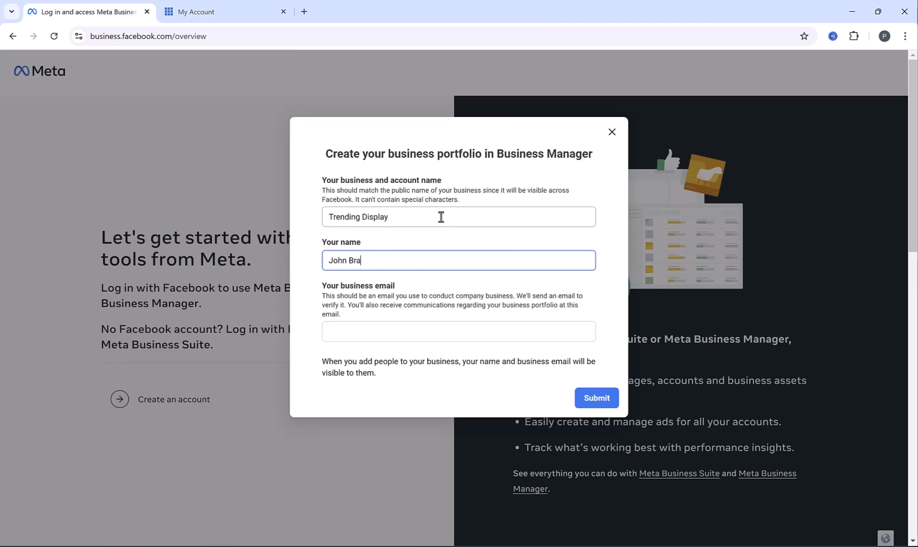
key("Tab")
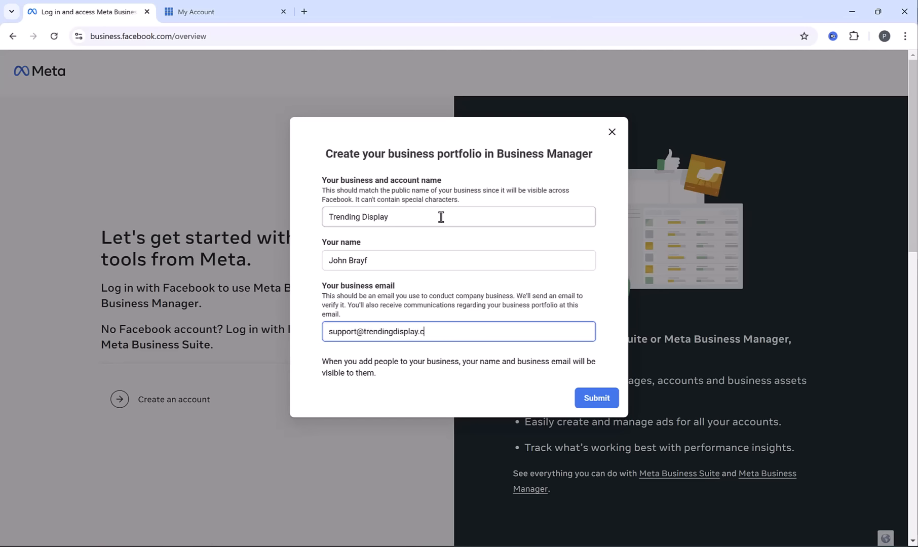
left_click(608, 400)
Dismiss the portfolio creation notice and confirm the business email through Facebook's "Confirm your business email" message in Roundcube webmail
left_click_drag(398, 201, 522, 197)
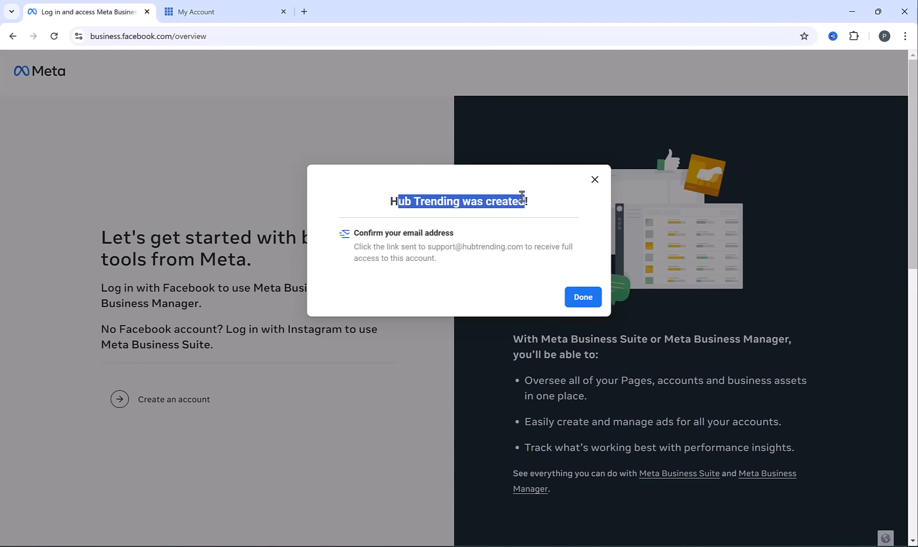
left_click_drag(376, 234, 501, 238)
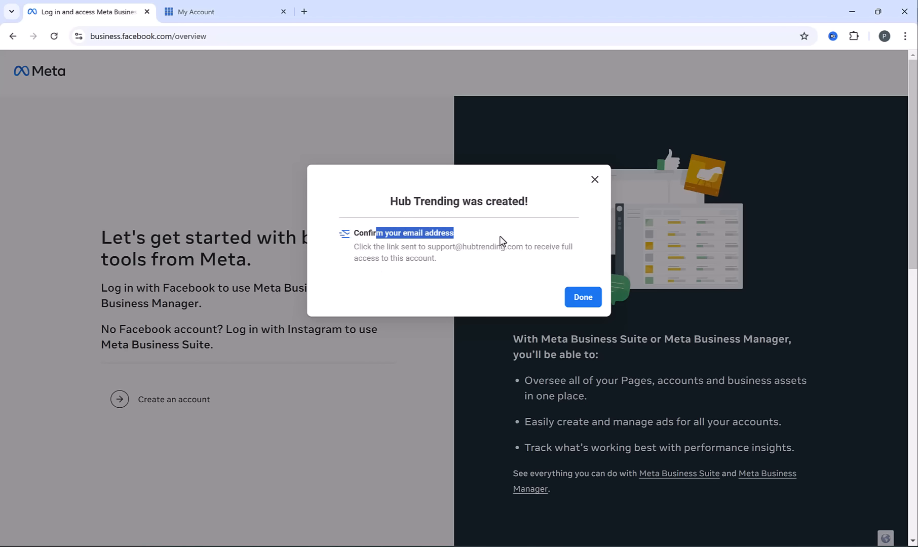
left_click(580, 299)
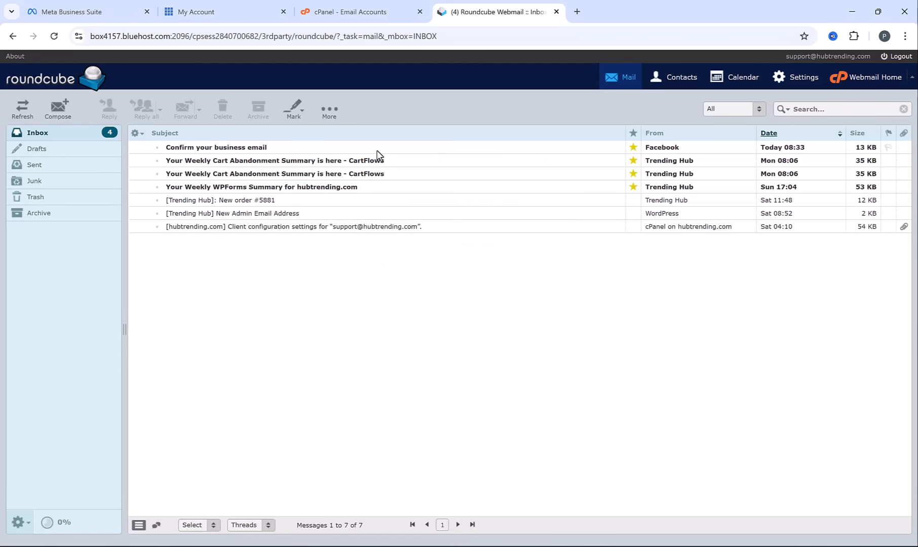
left_click(376, 150)
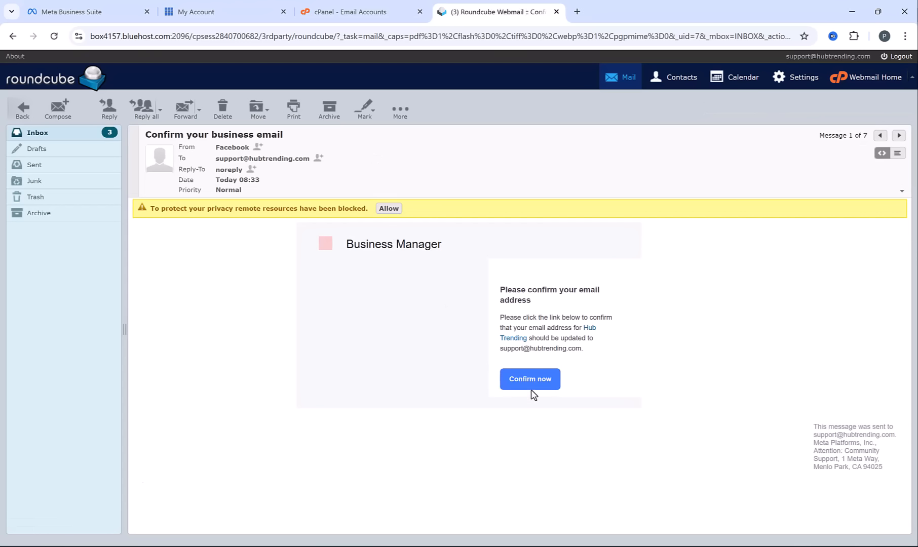
left_click(530, 387)
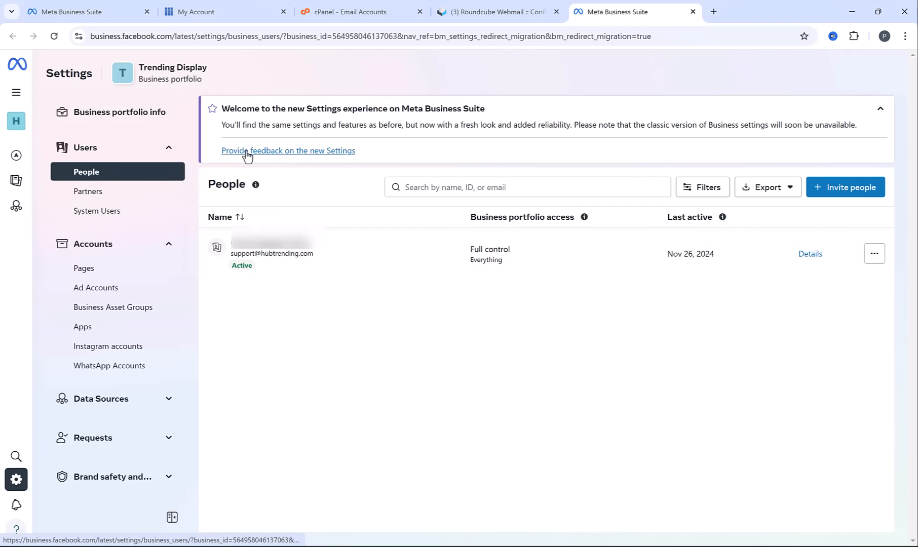
In the portfolio's Pages settings, start adding an existing Facebook Page and select Trending Display using the profile URL copied from its Page
left_click(96, 271)
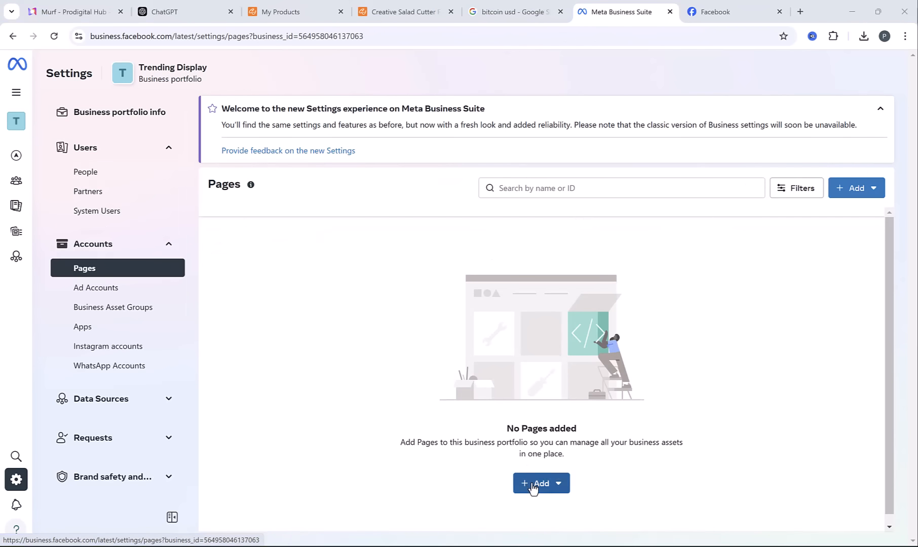
left_click(532, 487)
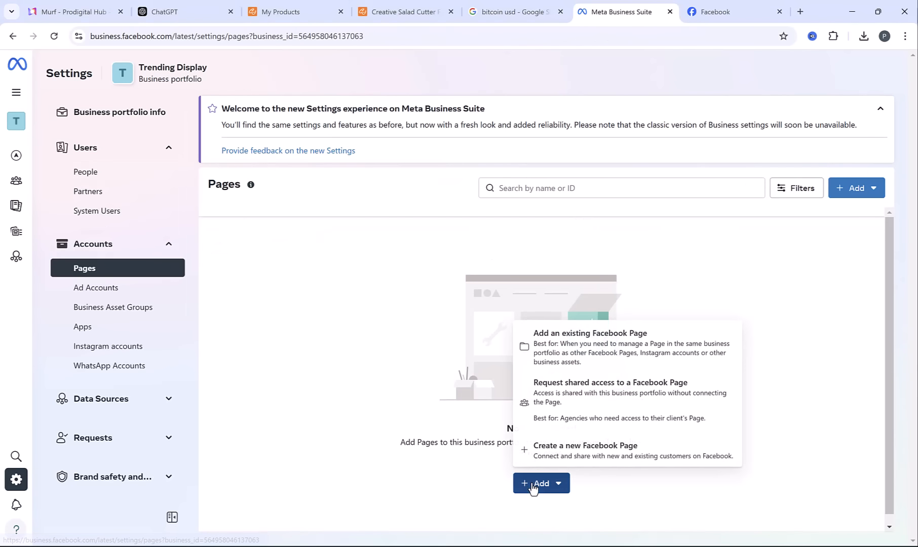
left_click(576, 341)
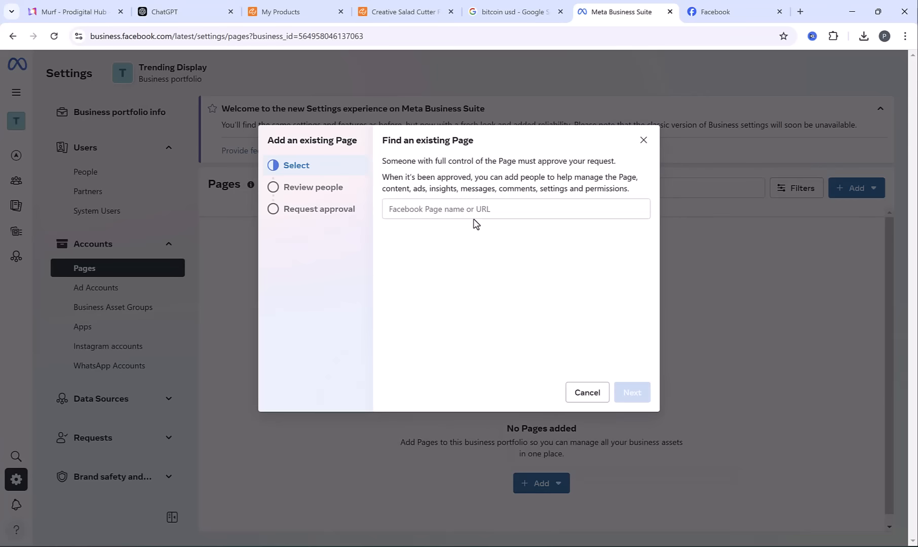
left_click(699, 8)
left_click(293, 35)
key("ctrl+c")
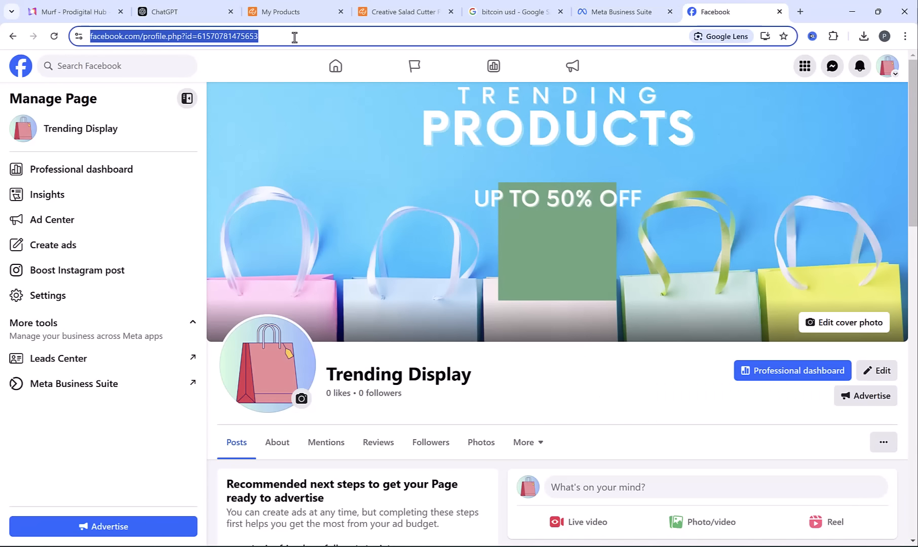
left_click(610, 7)
left_click(432, 213)
key("ctrl+v")
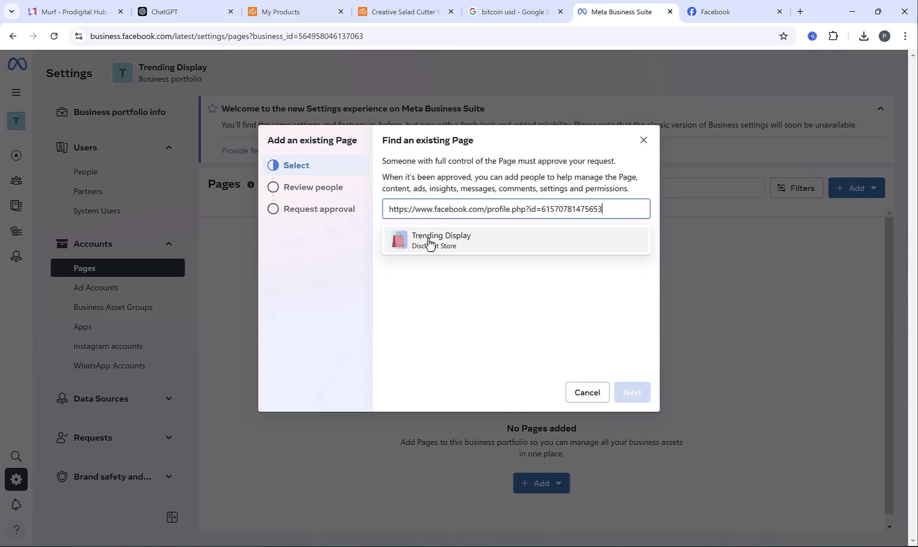
left_click(430, 241)
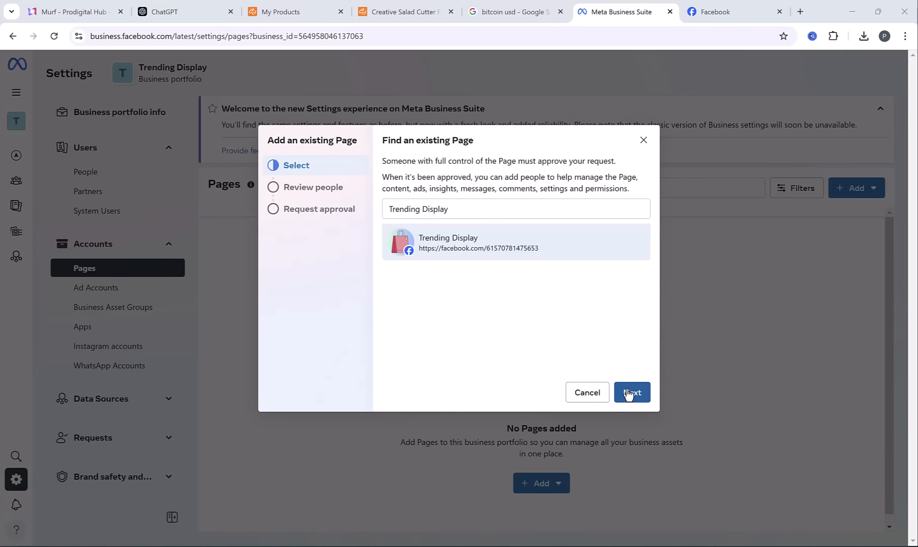
Review the Page request, agree to the Meta terms and Pages policies, and claim the Trending Display Page for the portfolio
left_click(628, 394)
left_click(631, 393)
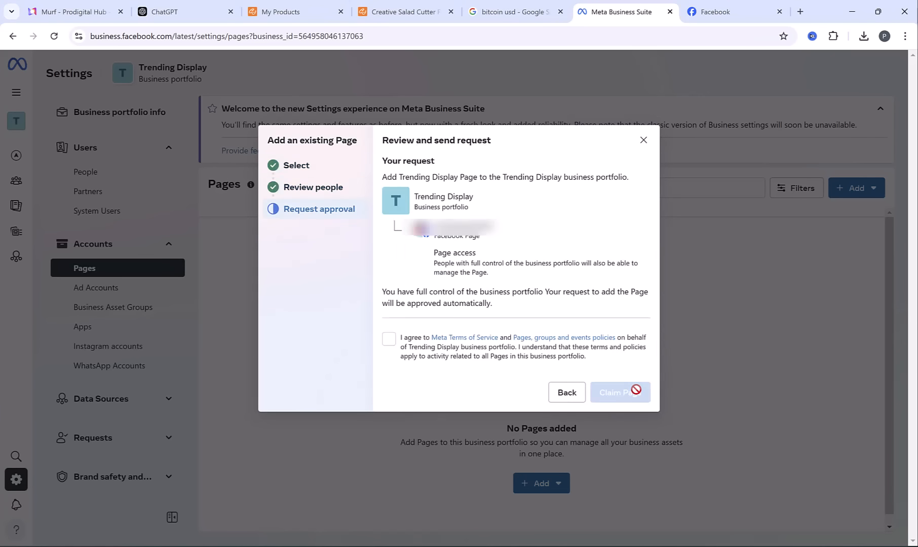
left_click(389, 339)
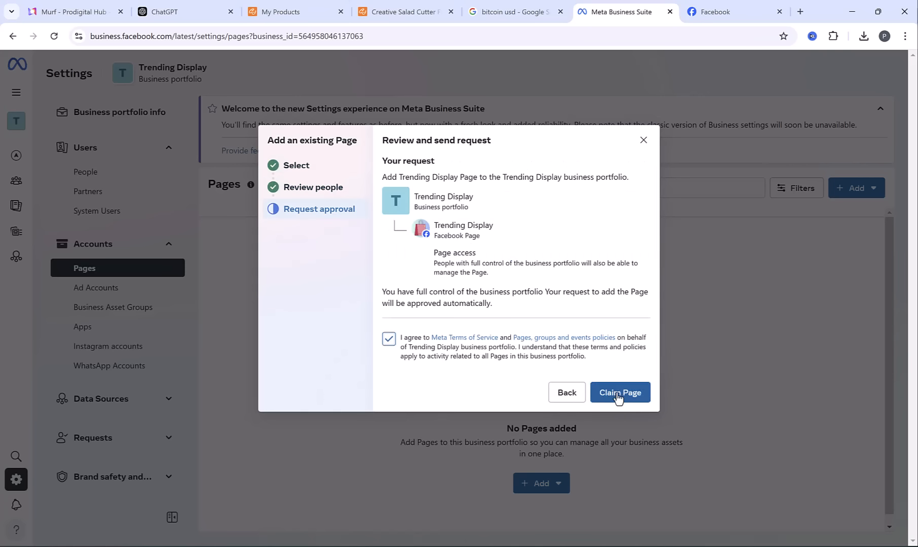
left_click(618, 398)
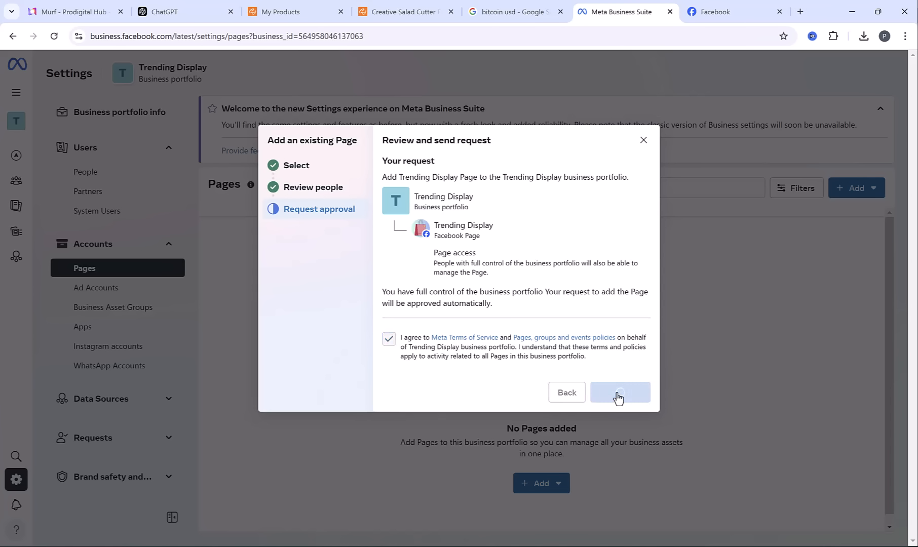
left_click(620, 396)
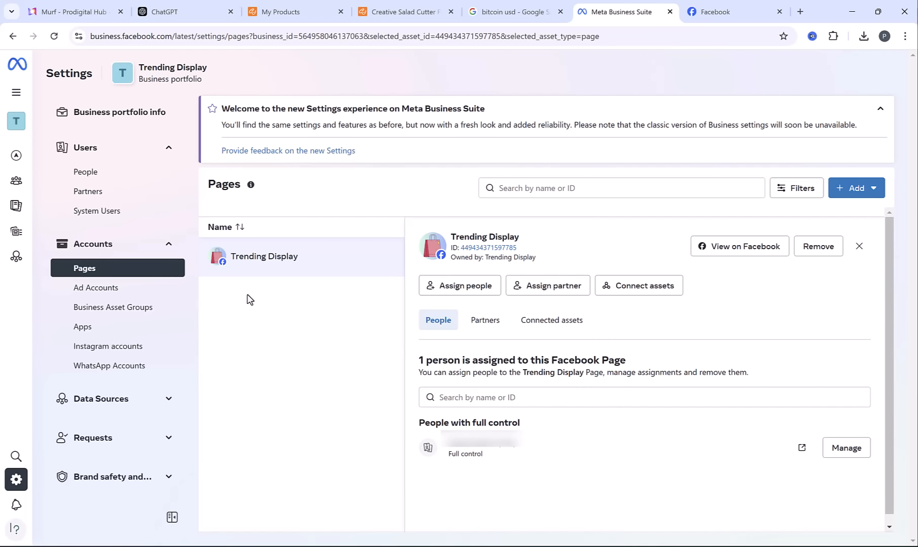
Create a new ad account named Hub Trending for the user's own business, keeping the Asia/Dubai time zone and US Dollars, and accepting the terms
left_click(156, 292)
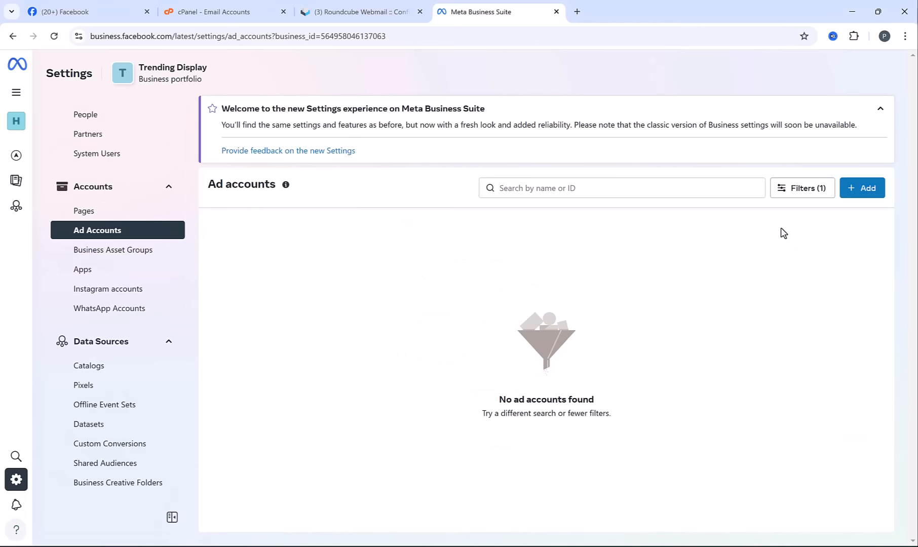
left_click(875, 190)
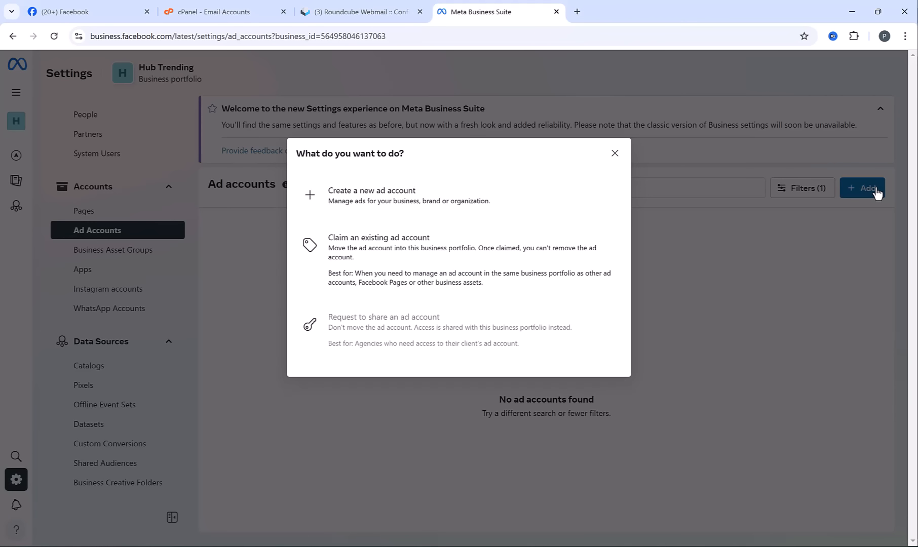
left_click(364, 205)
left_click(409, 187)
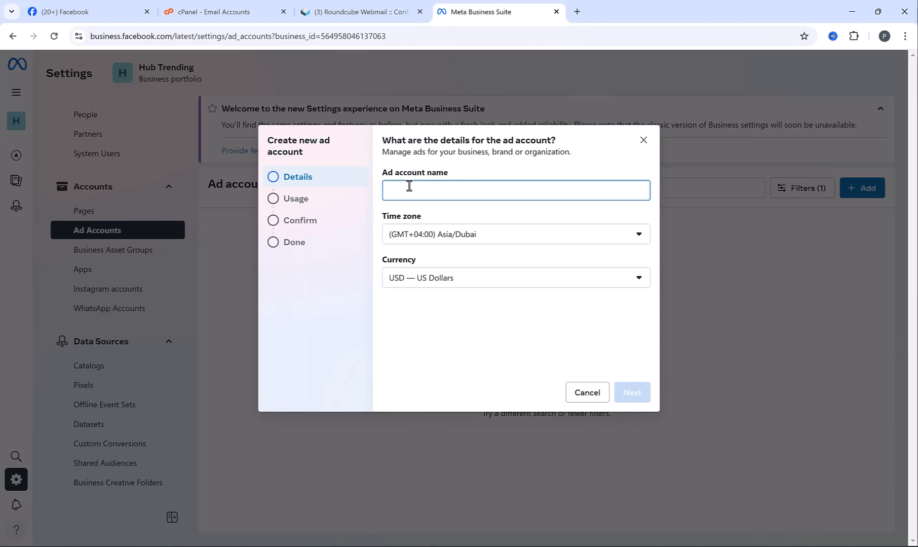
type("Hub Trending")
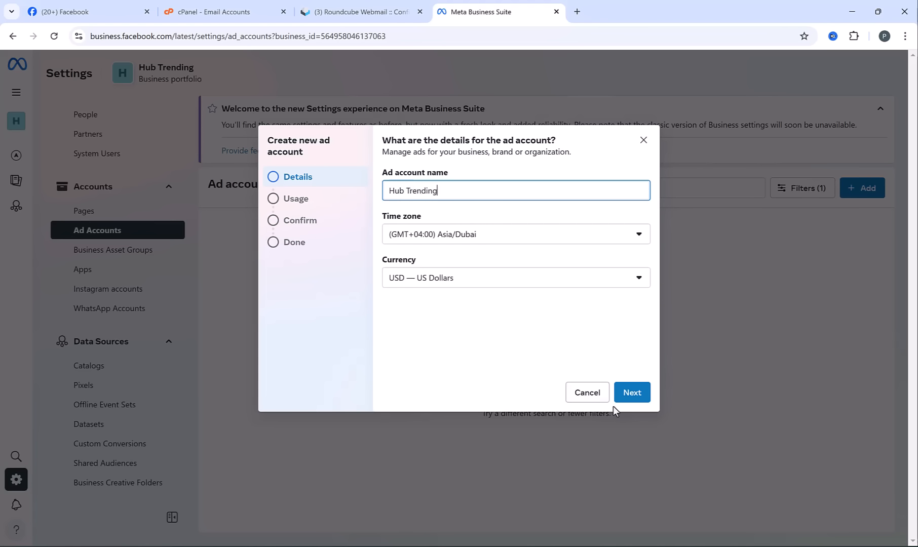
left_click(632, 393)
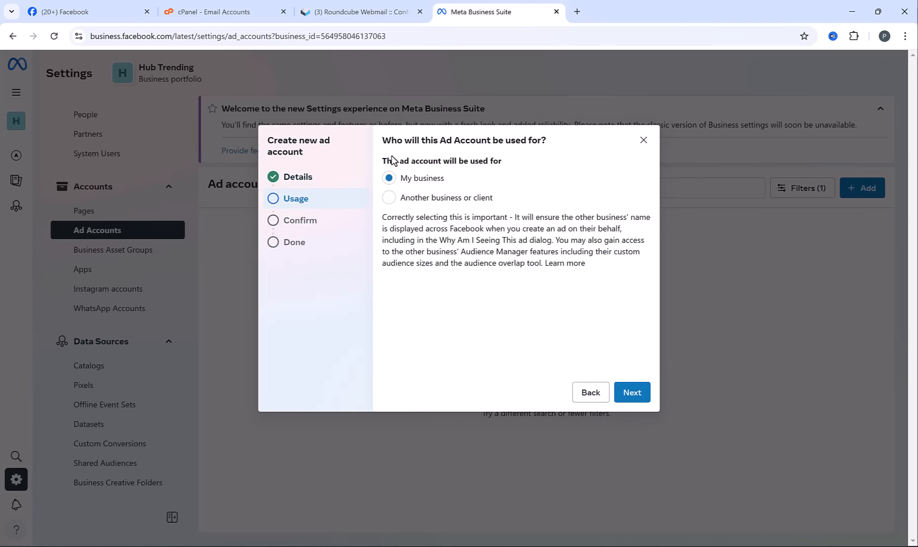
left_click(632, 393)
left_click(389, 325)
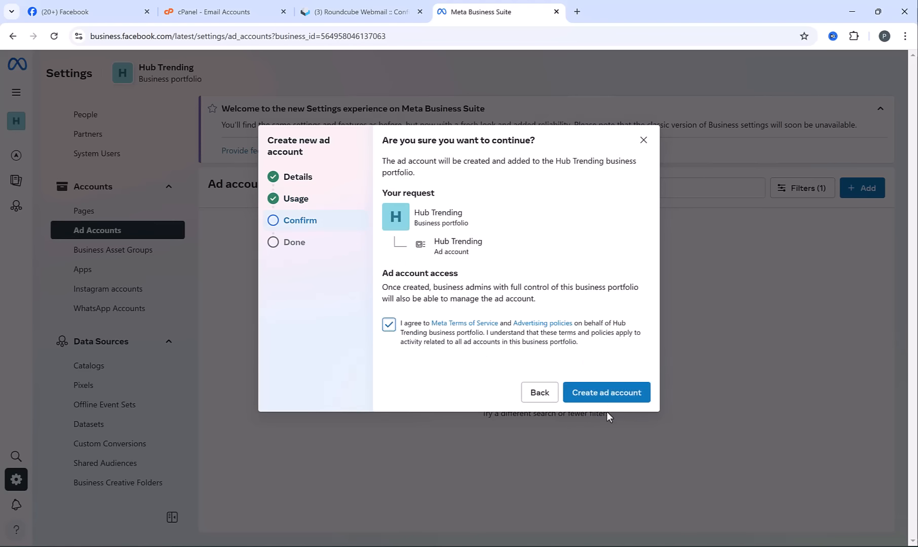
left_click(608, 395)
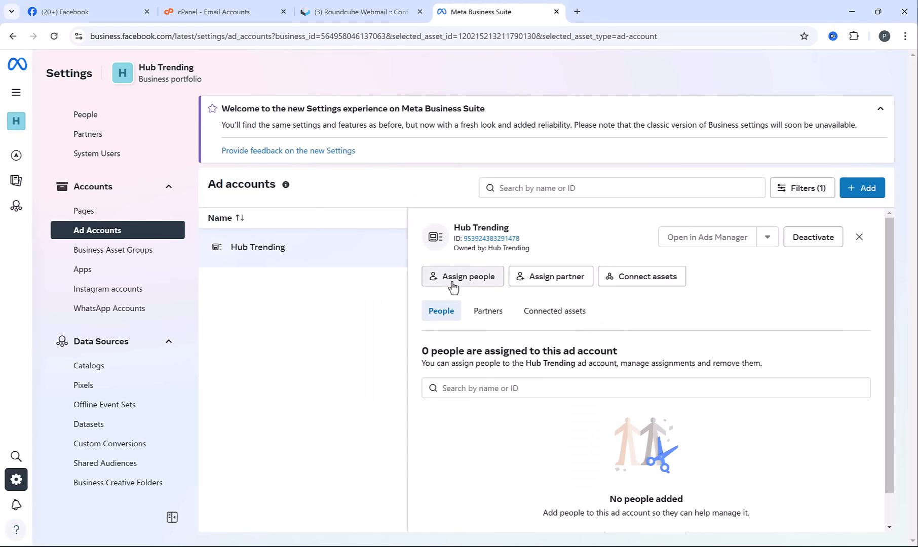
Assign the listed person to the Hub Trending ad account with full control to manage ad accounts
left_click(453, 285)
left_click(272, 234)
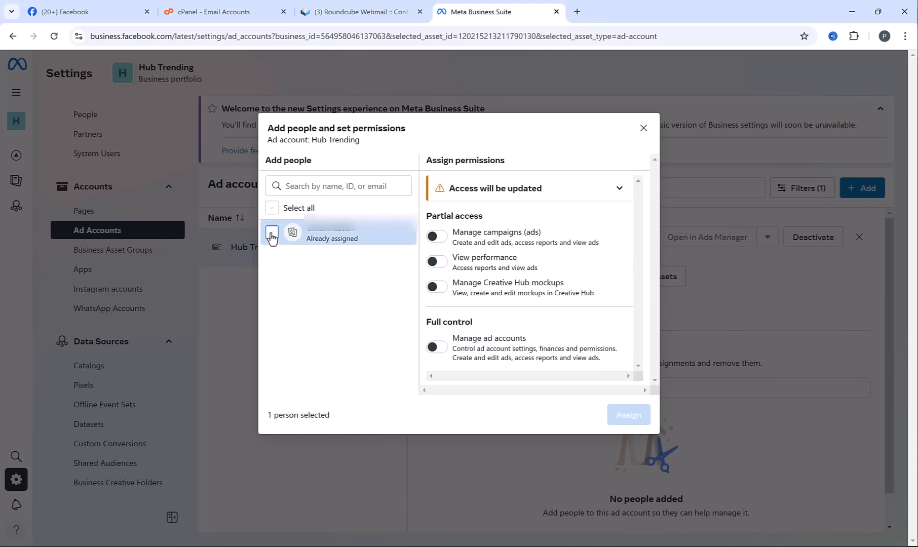
left_click(439, 348)
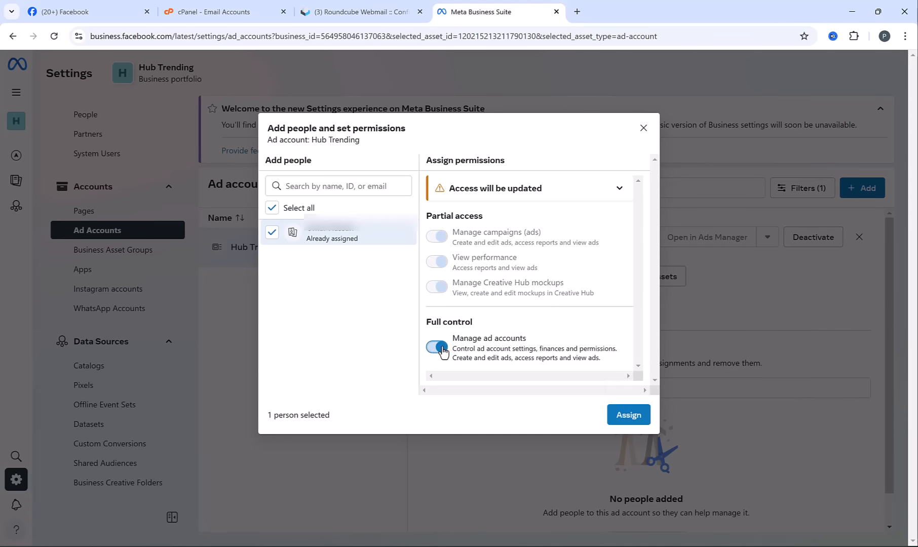
left_click(637, 424)
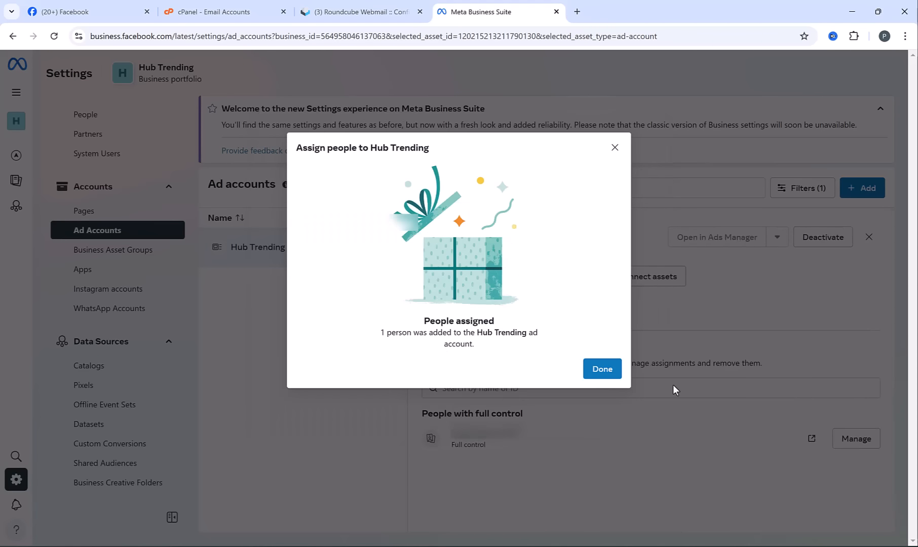
left_click(602, 369)
Create a new dataset named Hub Trending in the portfolio's data sources
scroll(125, 294, "down", 1)
left_click(94, 373)
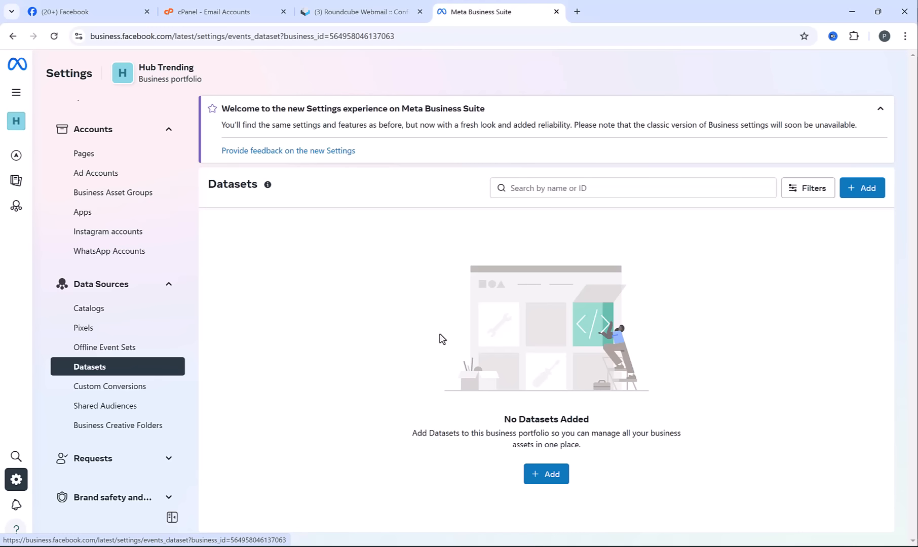
left_click(537, 481)
left_click(402, 233)
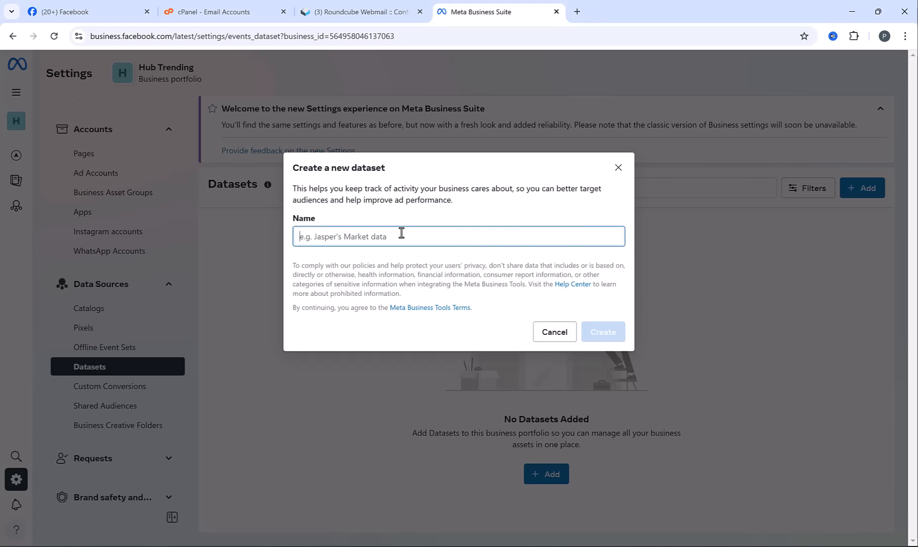
type("Hub Trending")
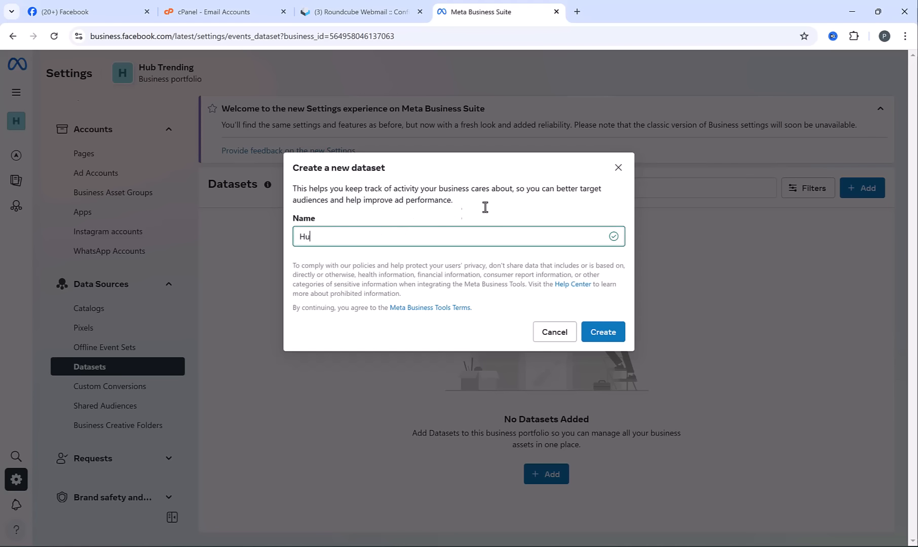
left_click(624, 332)
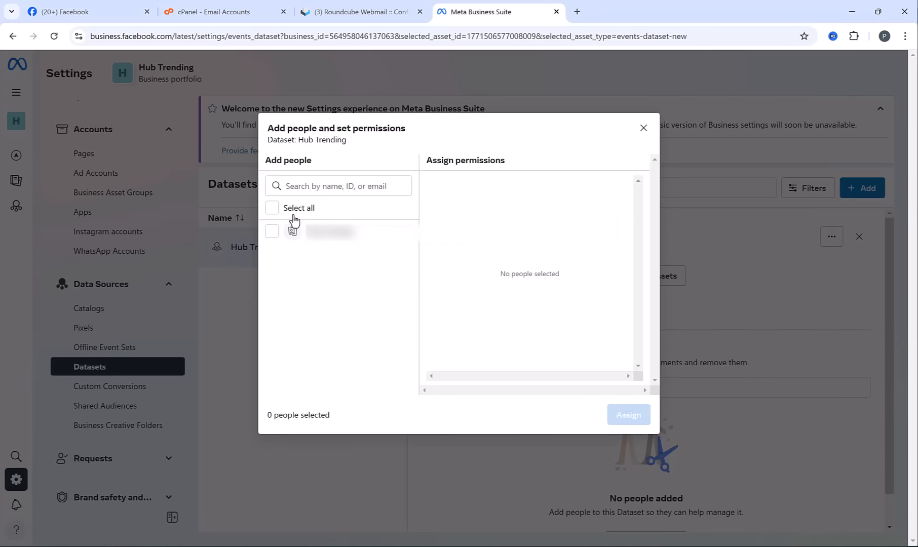
Assign the listed person to the Hub Trending dataset with full control to manage the events dataset
left_click(272, 231)
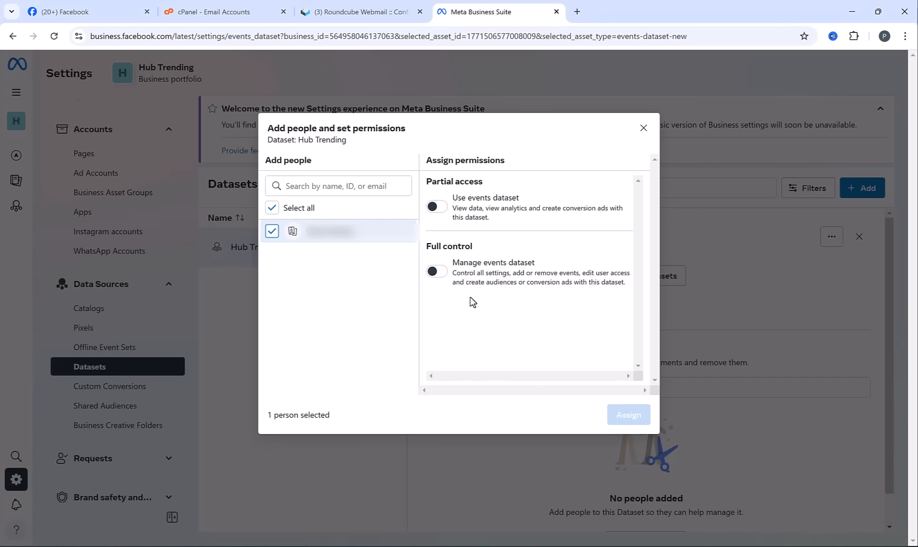
left_click(437, 272)
left_click(634, 422)
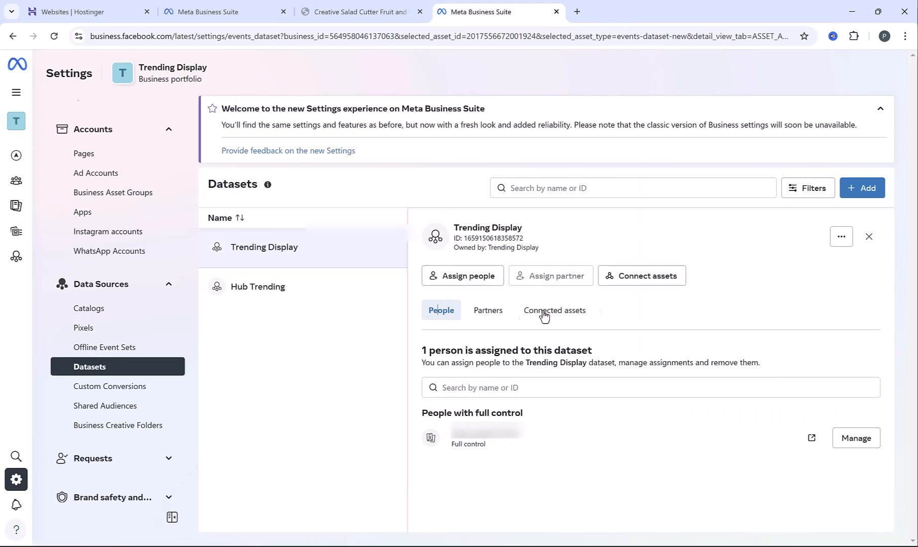
Connect the Trending Display ad account to the Trending Display dataset as an asset
left_click(648, 275)
left_click(482, 280)
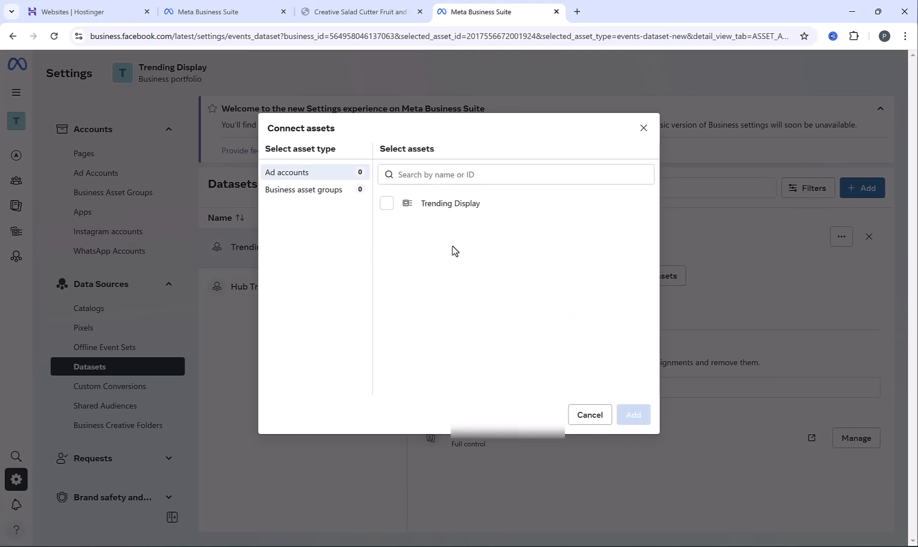
left_click(386, 204)
left_click(633, 415)
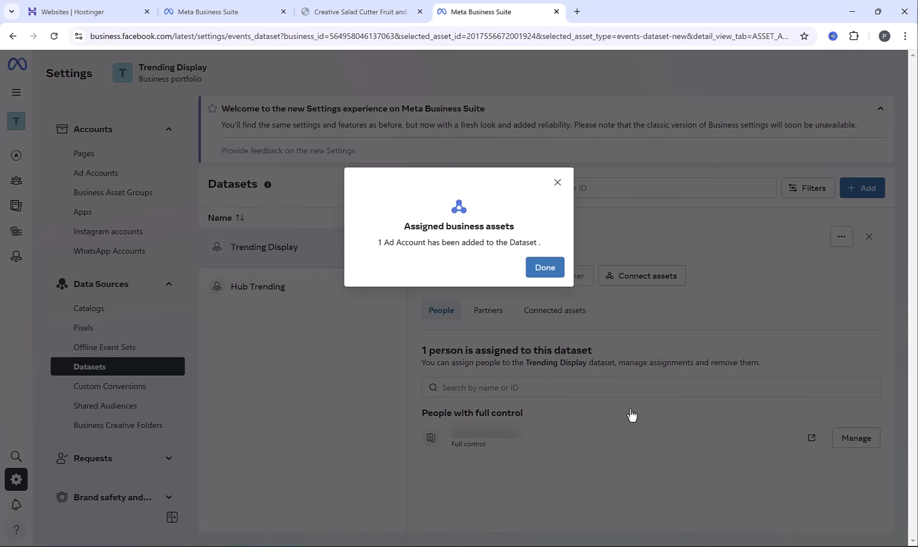
left_click(545, 269)
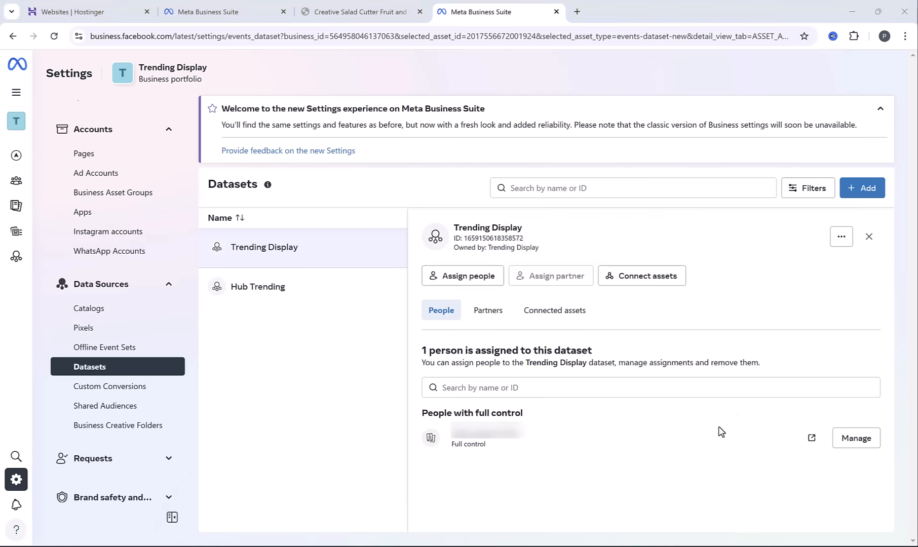
Open the Trending Display dataset in Events Manager, set up Meta Pixel with manual code installation, and copy the pixel base code
left_click(841, 236)
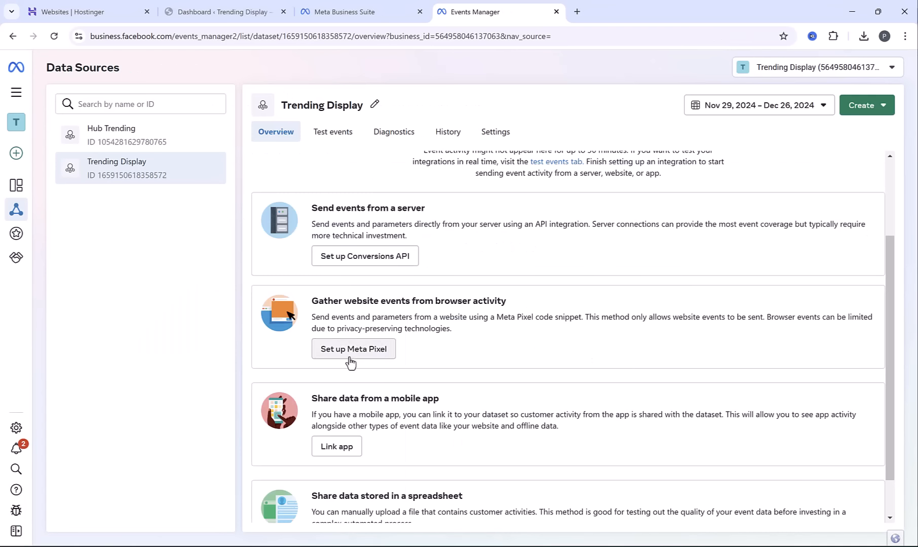
left_click(375, 355)
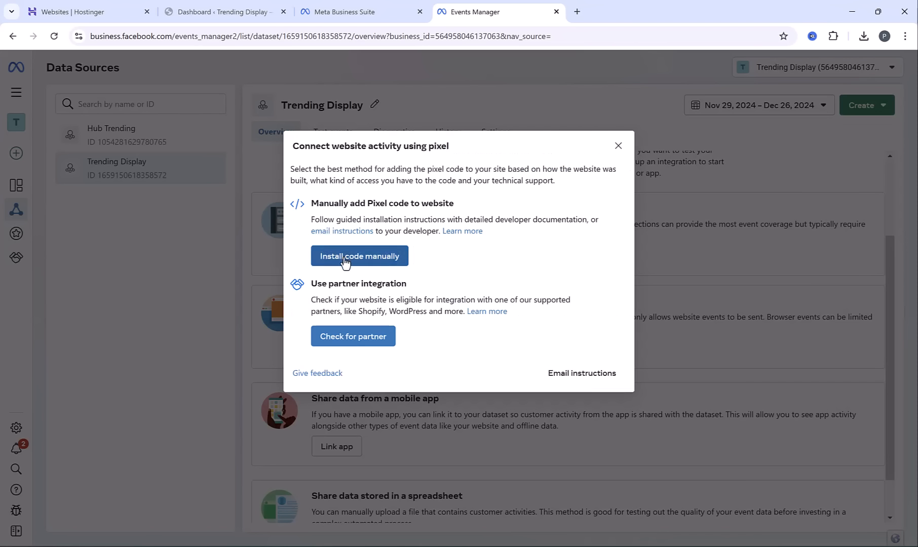
left_click(345, 259)
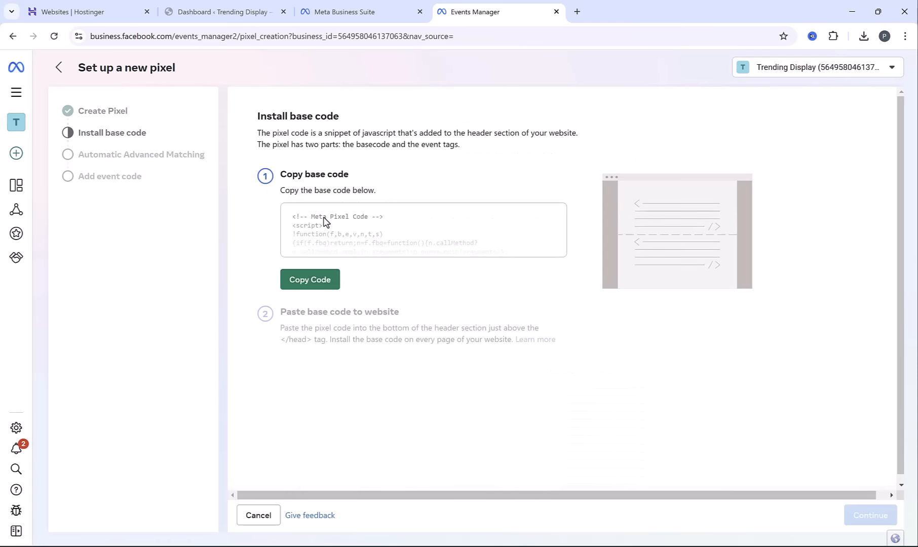
left_click(326, 284)
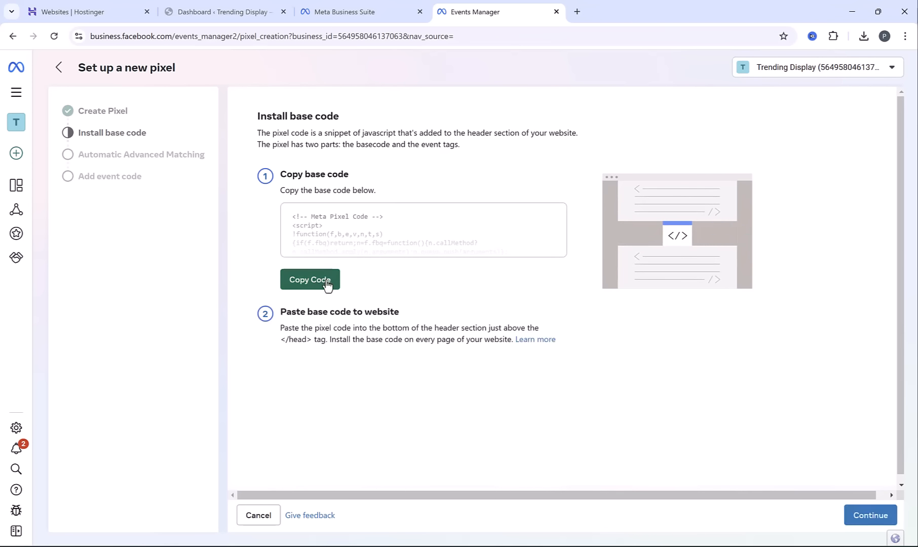
Switch to the Trending Display WordPress dashboard and start a new HFCM snippet named Facebook
left_click(221, 7)
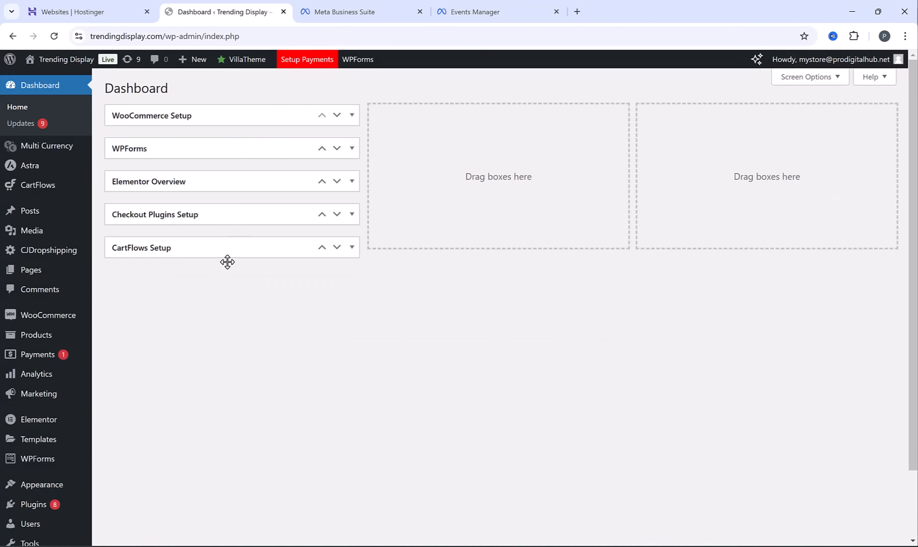
scroll(73, 337, "down", 2)
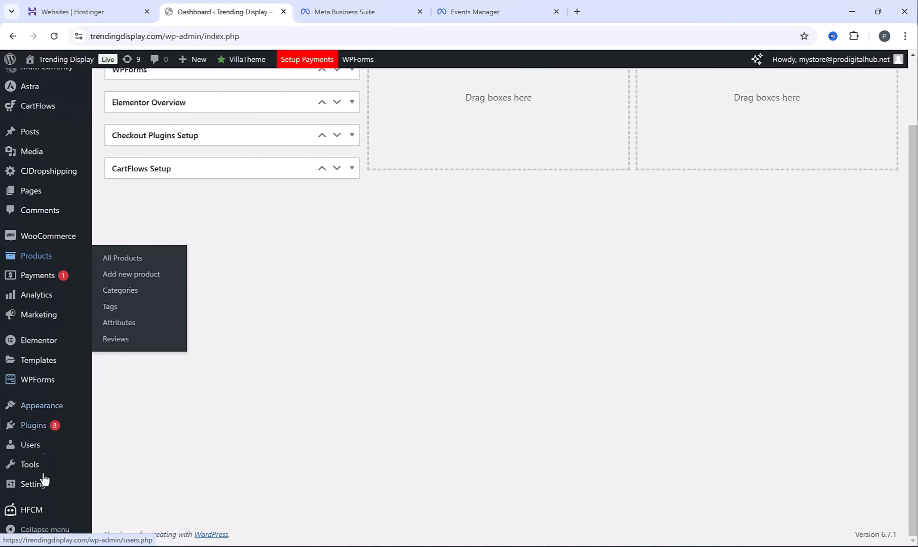
left_click(35, 516)
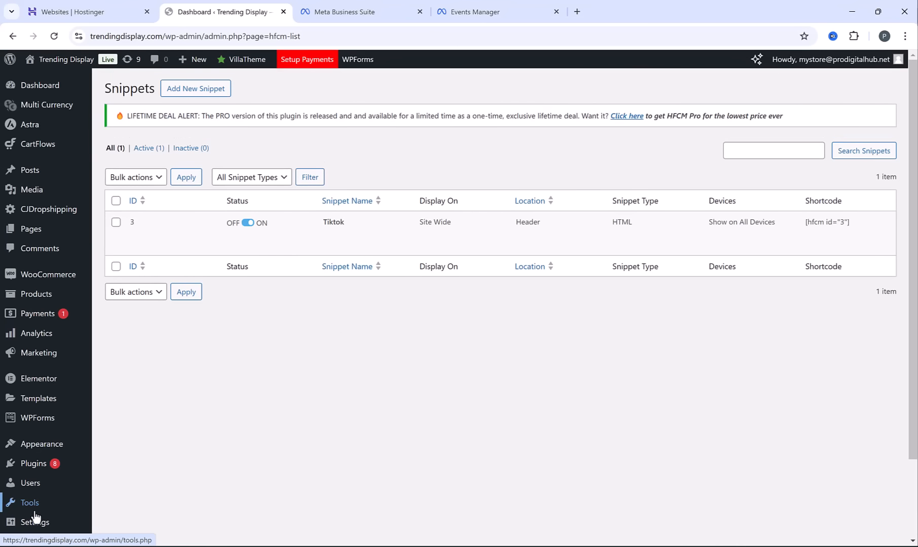
left_click(201, 86)
left_click(300, 149)
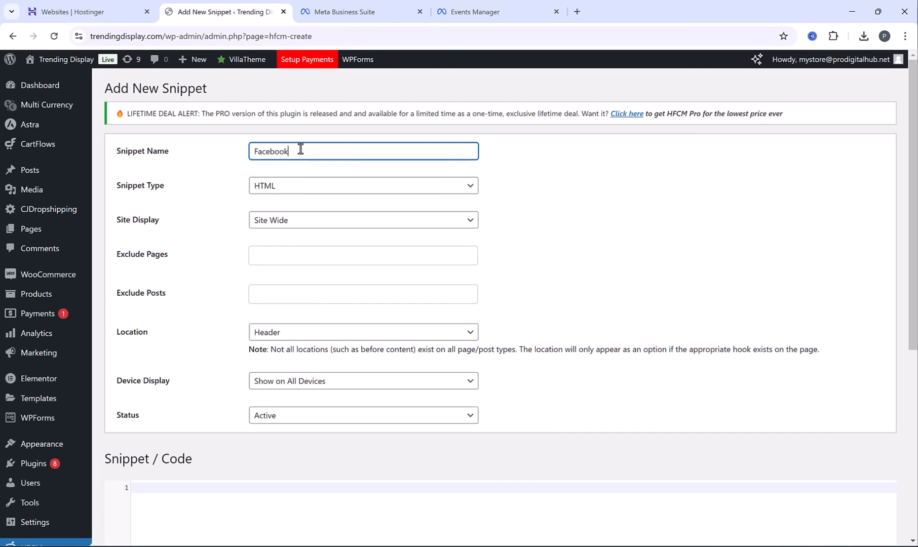
type("Facebook")
Paste the copied Meta Pixel base code into the Facebook snippet's code area and save the snippet
scroll(402, 299, "down", 2)
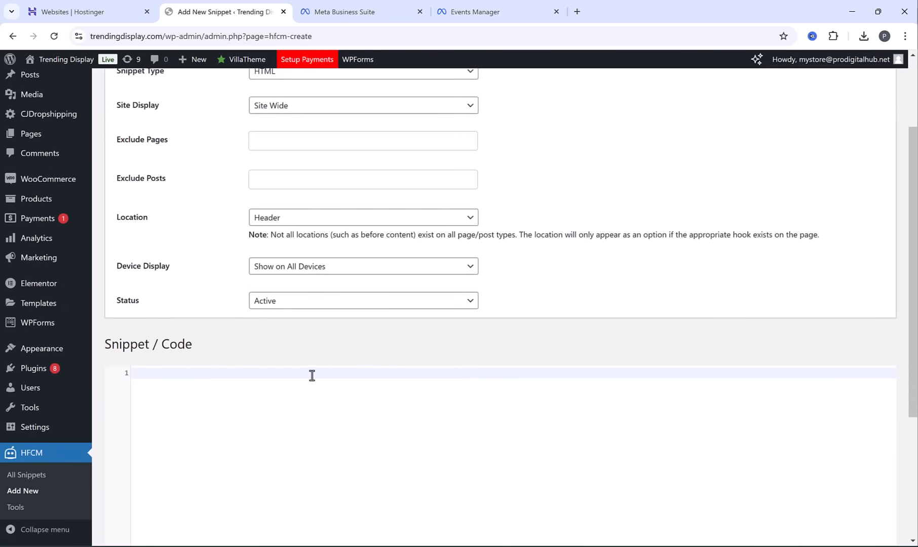
key("ctrl+v")
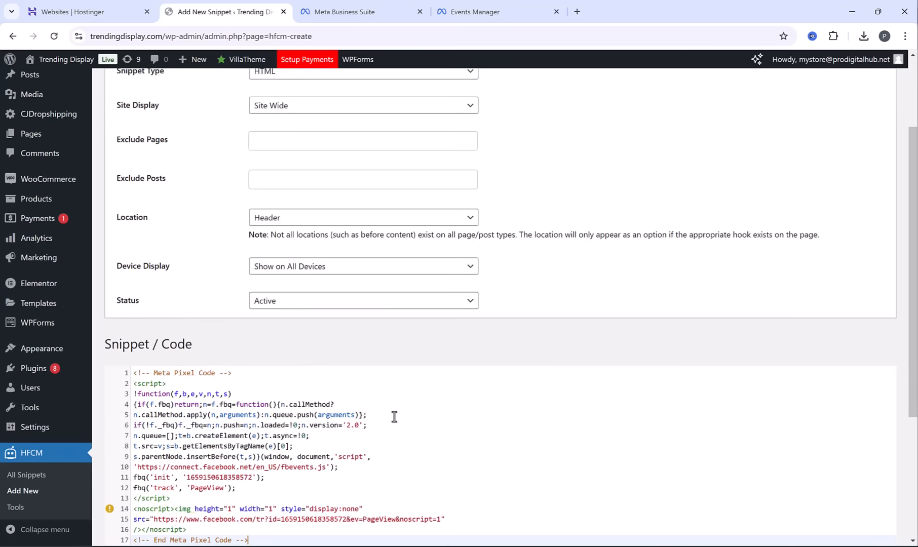
scroll(394, 417, "down", 4)
left_click(108, 501)
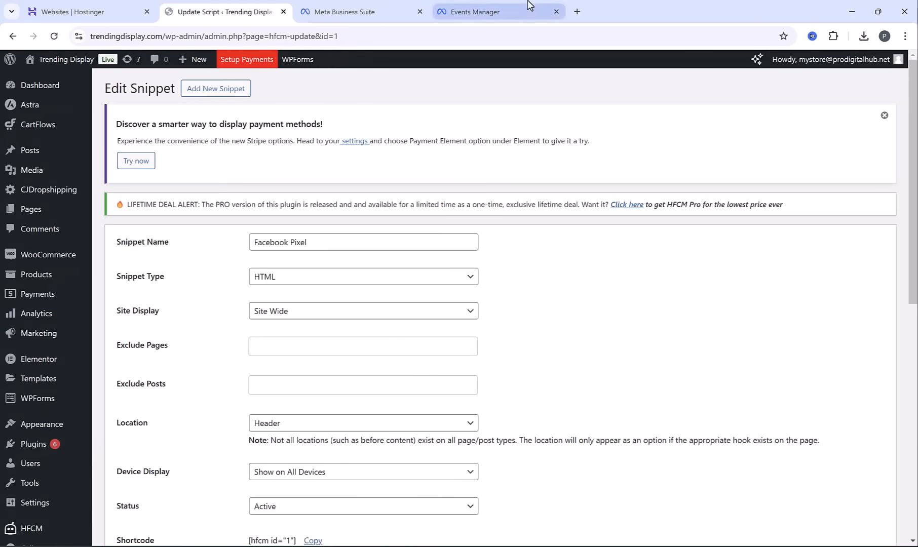
Return to the pixel setup in Events Manager, proceed past the base code, and turn on Automatic Advanced Matching
left_click(525, 5)
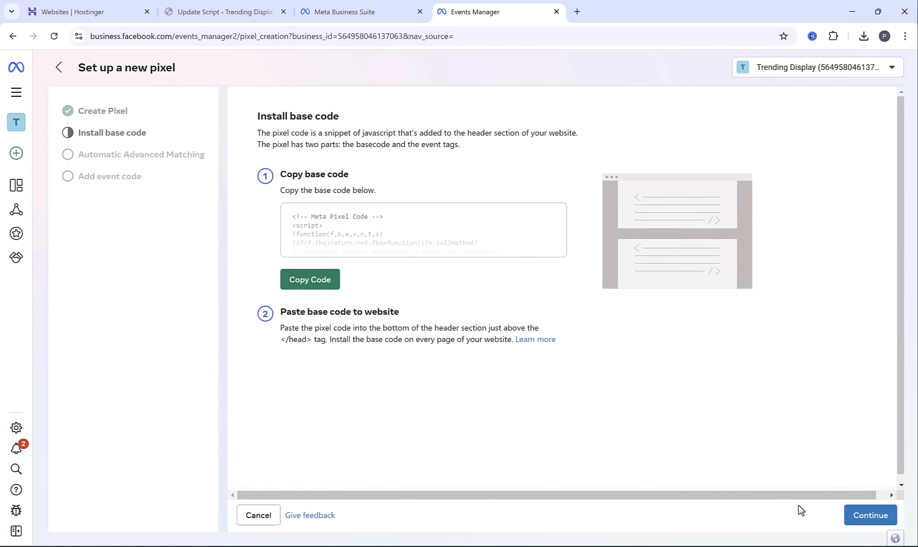
left_click(857, 517)
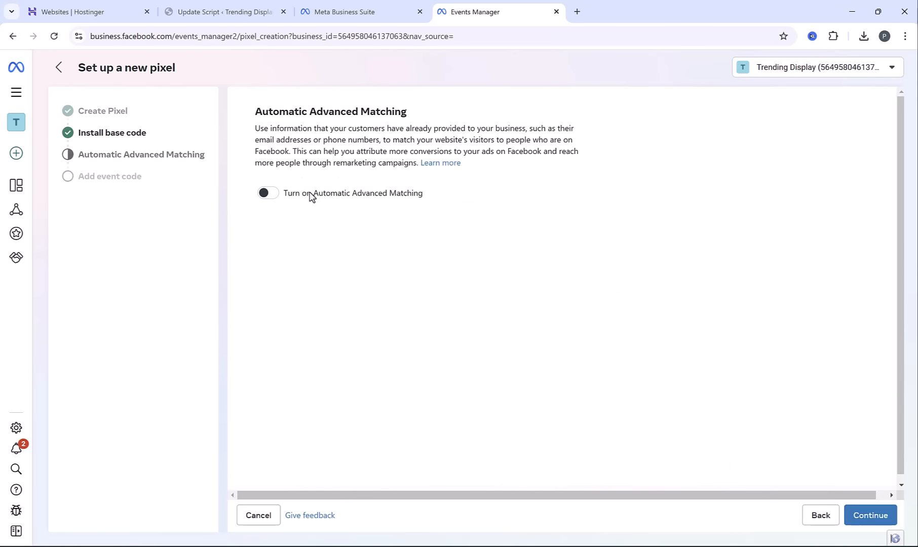
left_click(268, 197)
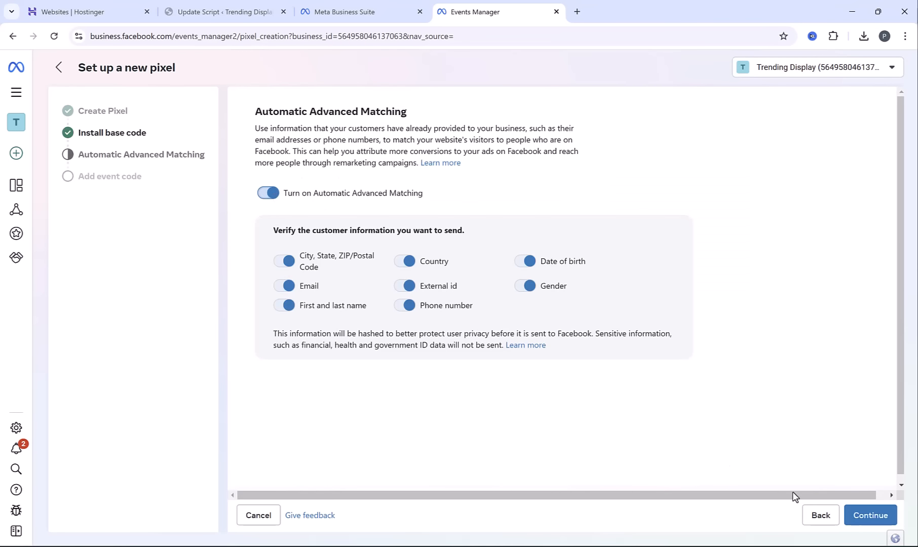
left_click(870, 519)
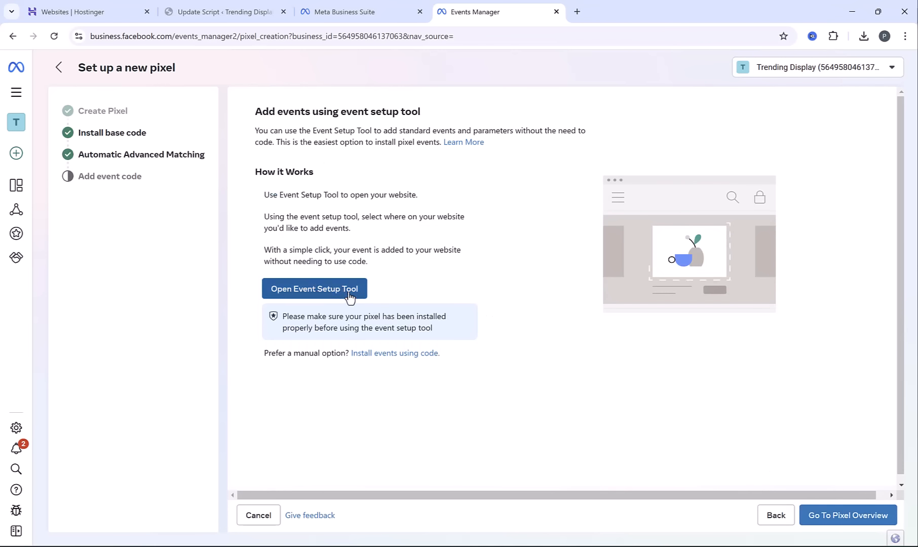
left_click(319, 294)
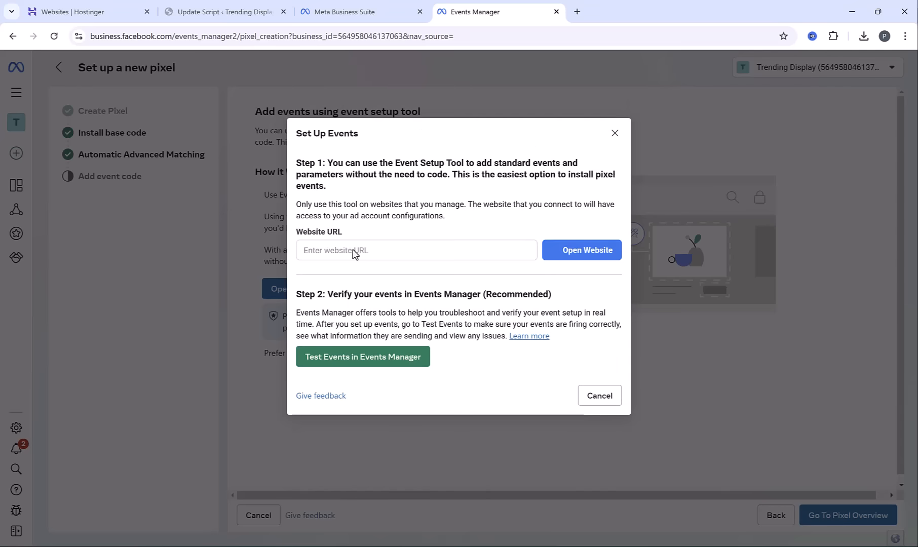
type("https://trendingdisplay.com/")
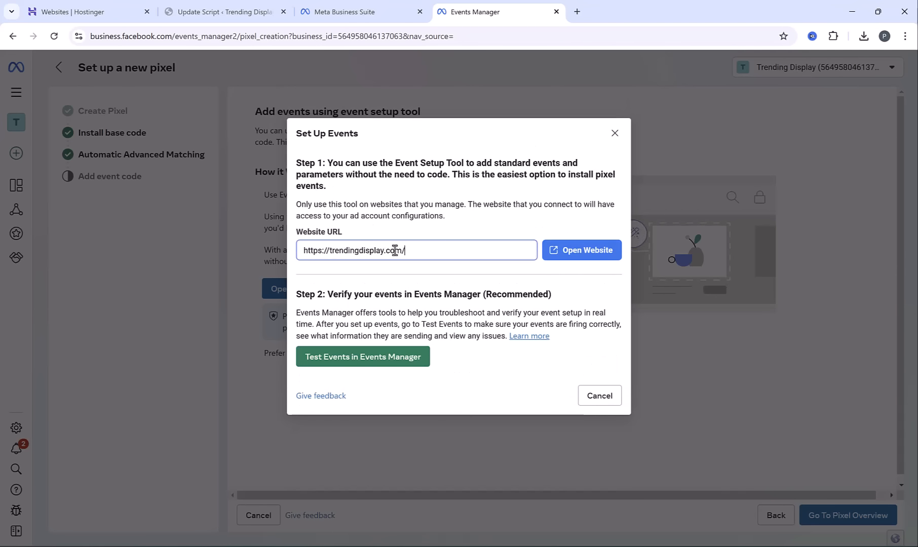
left_click(586, 256)
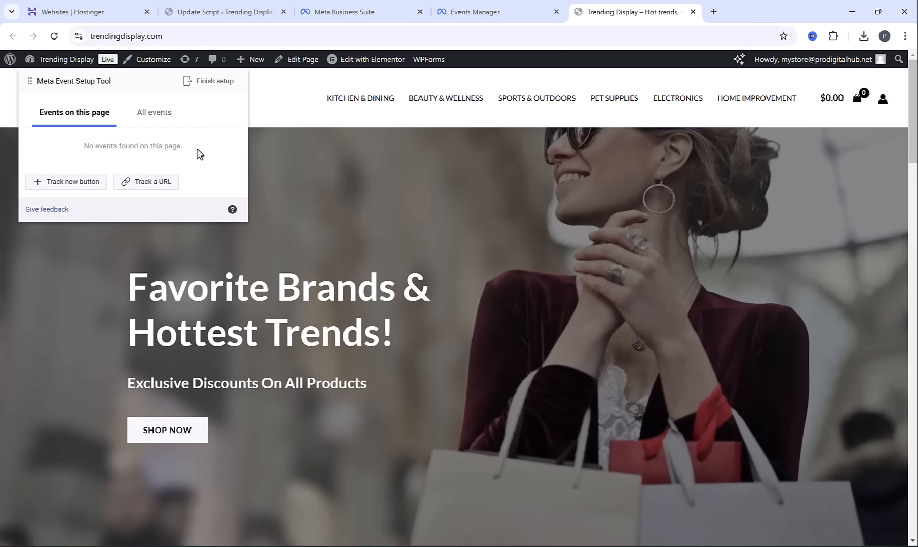
Open the six-wheel neck massager product from Featured Products and start a URL-tracked View Content event on its page
scroll(547, 219, "down", 9)
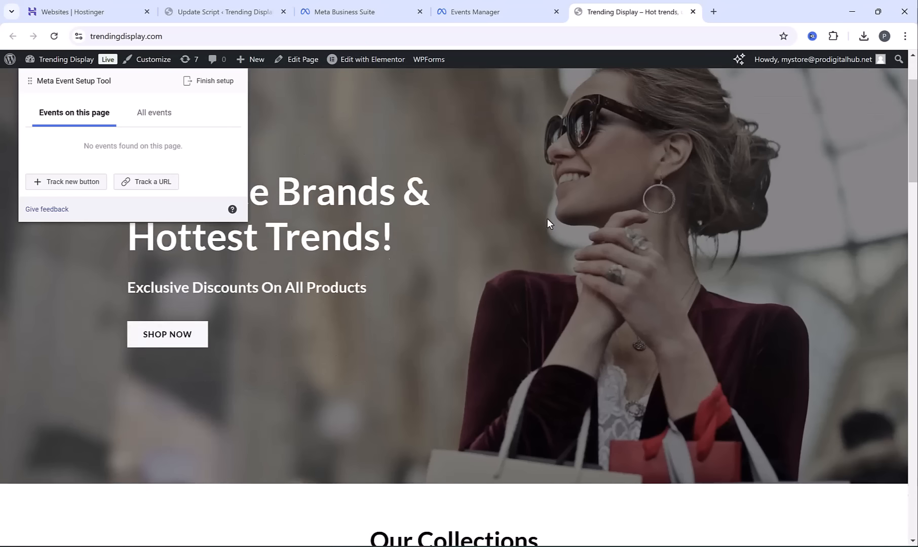
scroll(540, 222, "down", 10)
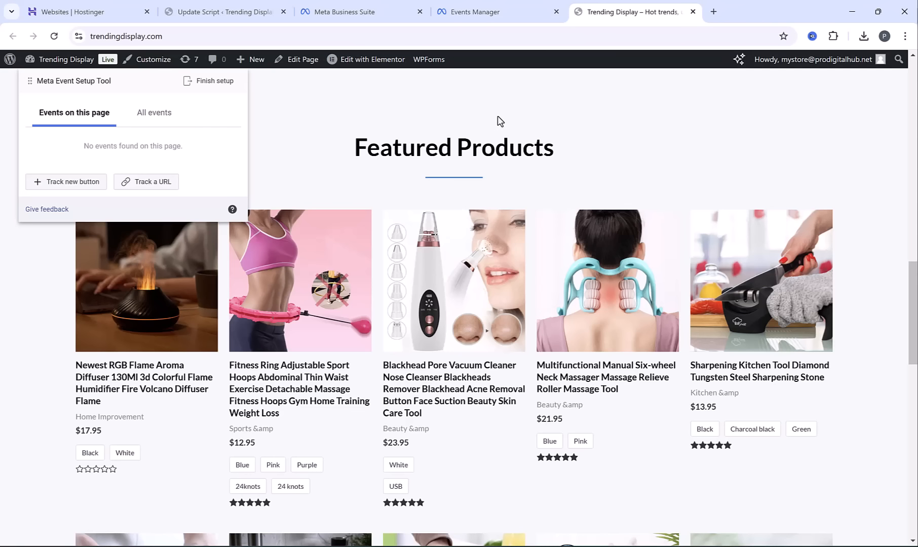
left_click(597, 282)
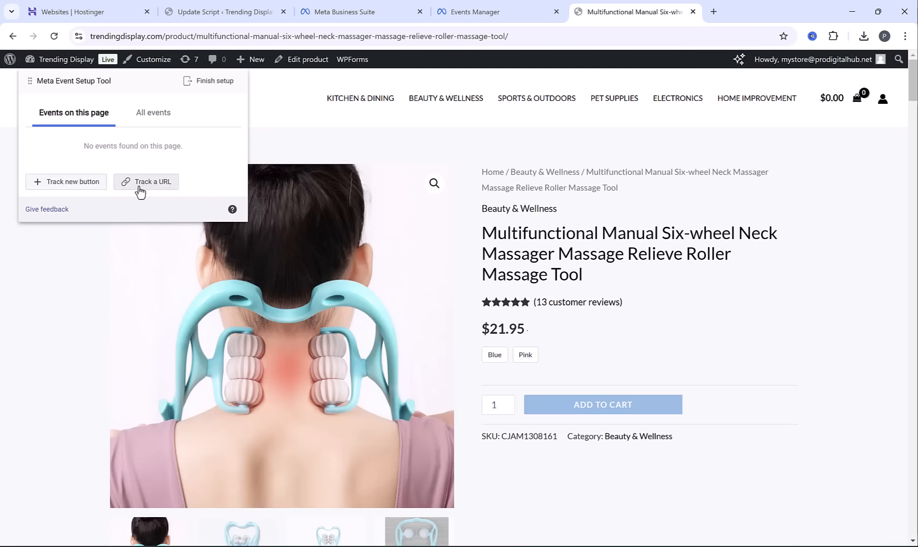
left_click(134, 183)
left_click(112, 110)
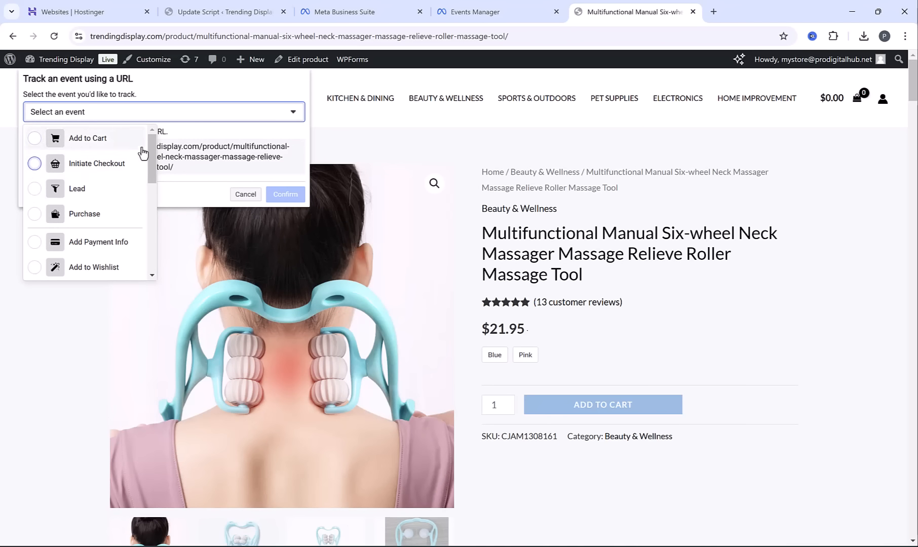
scroll(113, 212, "down", 5)
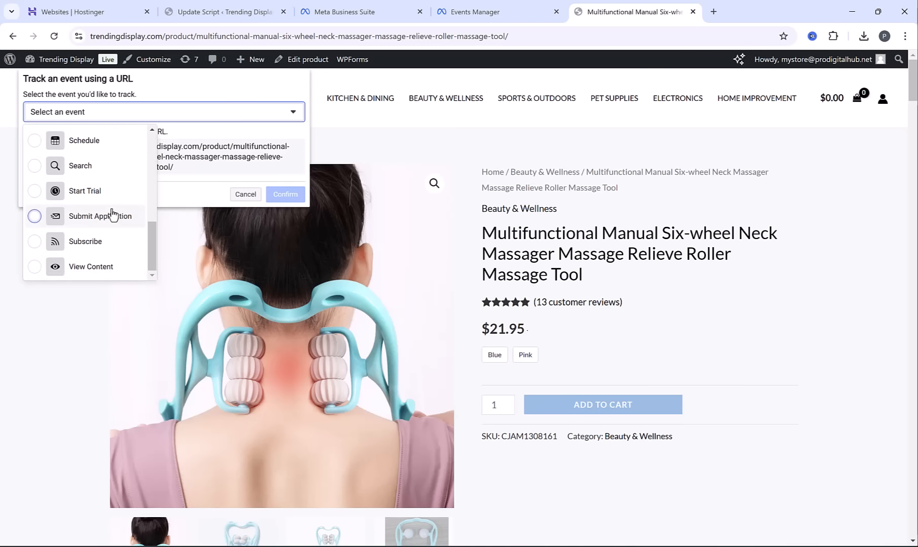
left_click(87, 267)
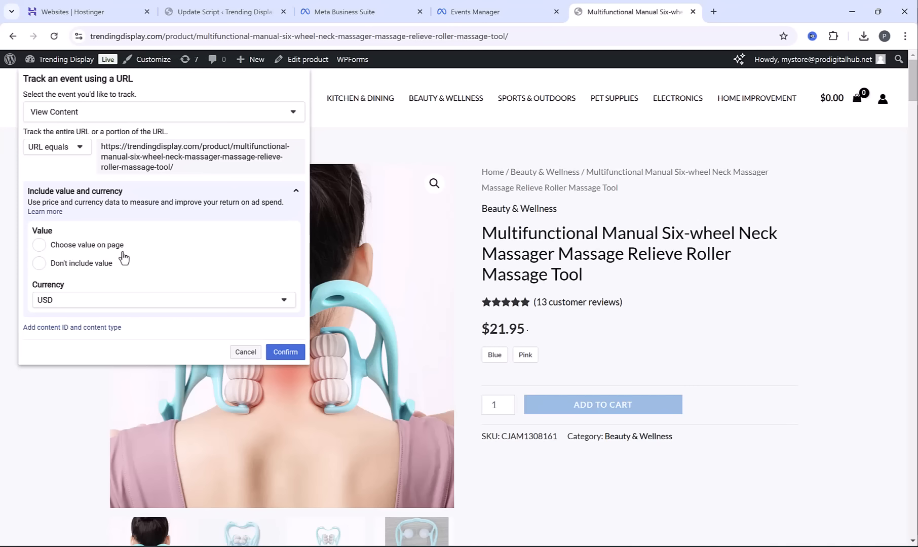
Set the View Content event to fire when the URL contains "product" and confirm the event
left_click(60, 148)
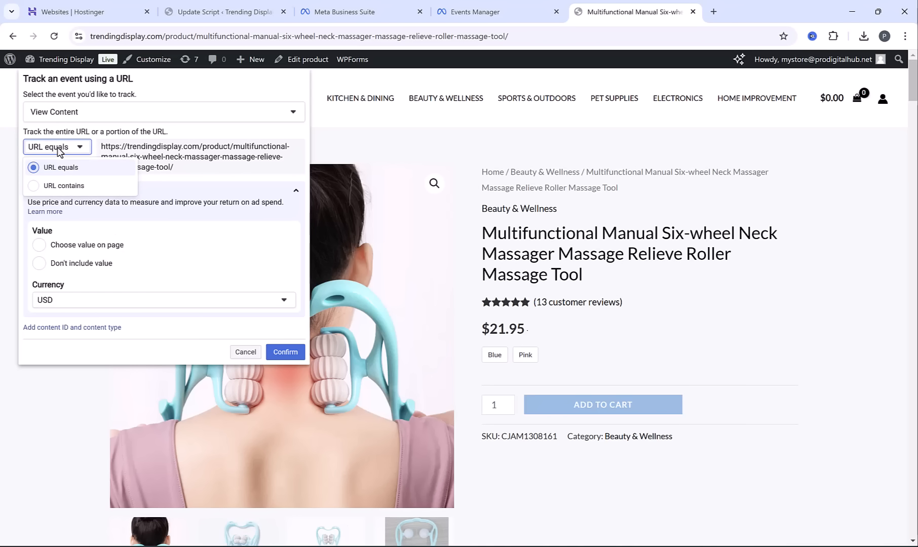
left_click(61, 186)
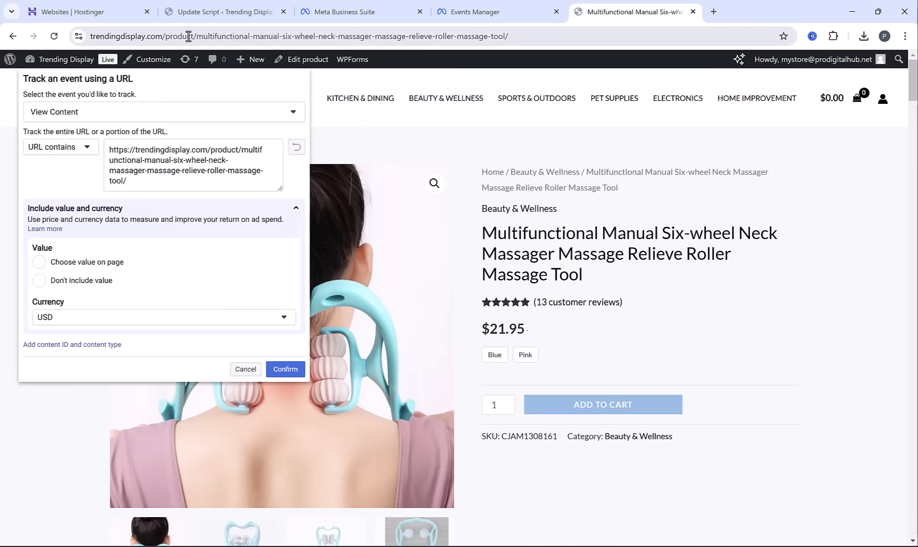
left_click(188, 36)
left_click(197, 36)
double_click(201, 36)
key("ctrl+c")
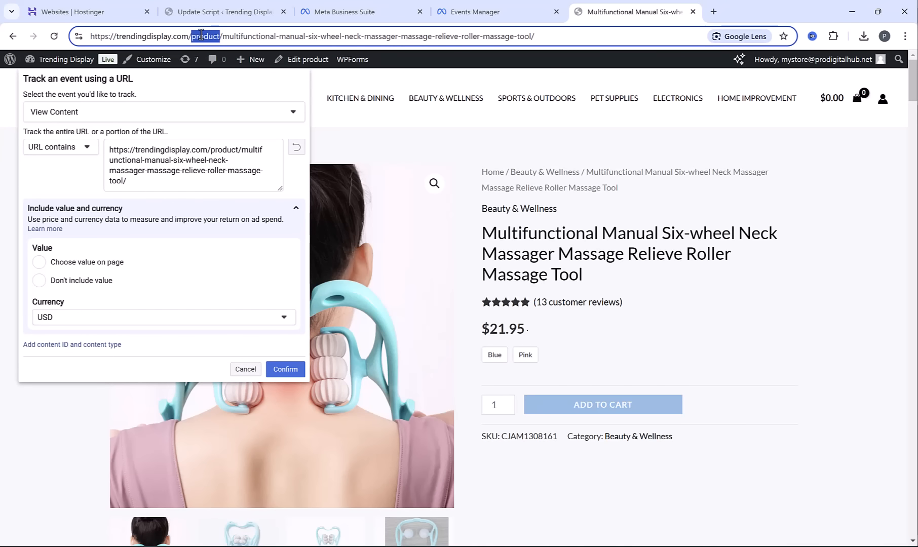
left_click(138, 182)
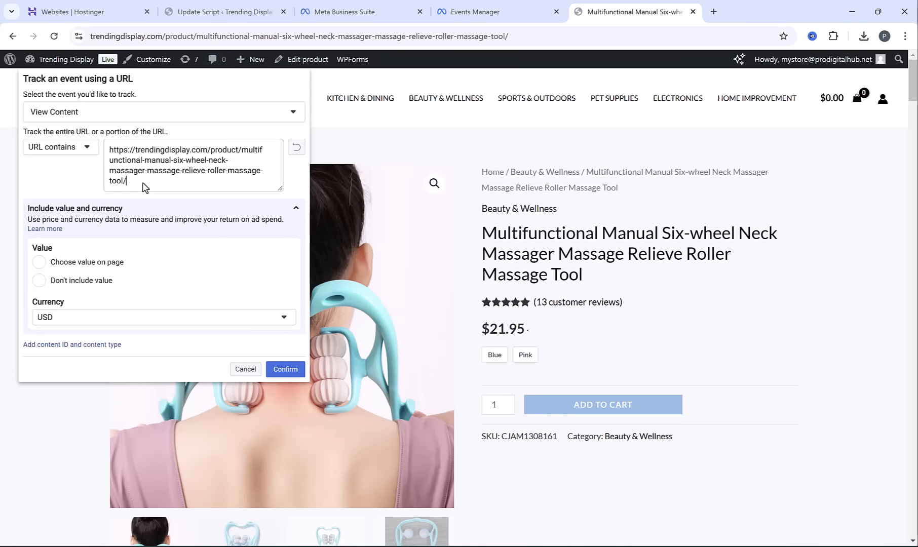
left_click_drag(137, 182, 106, 121)
key("ctrl+v")
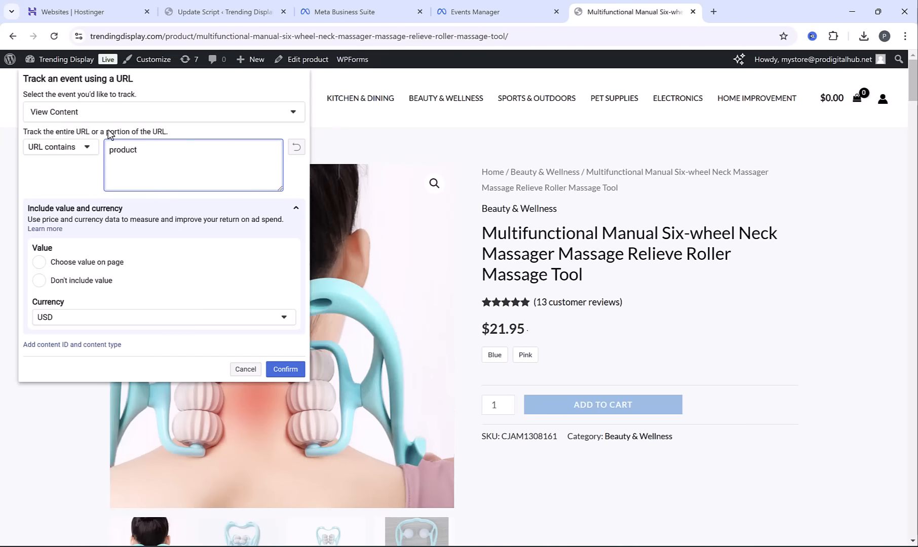
left_click(287, 370)
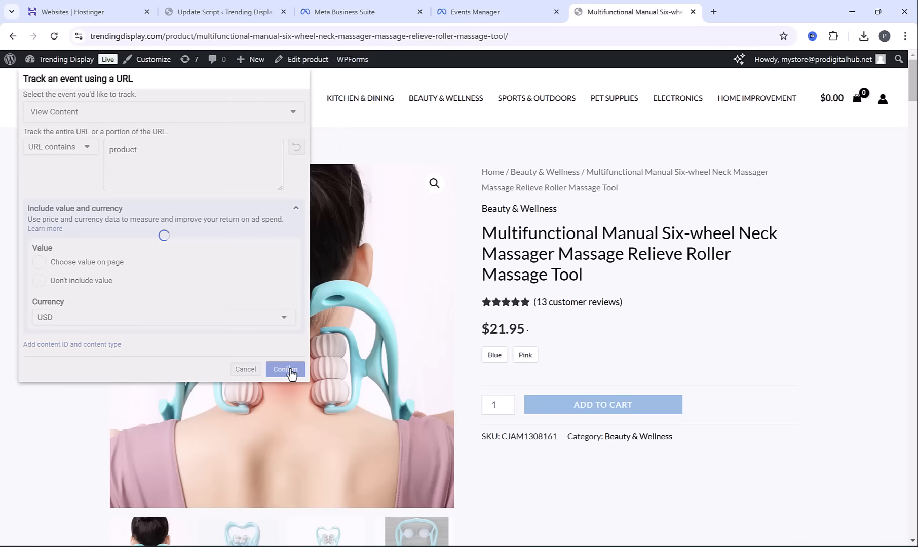
Add the Blue neck massager to the cart and start a URL-tracked Add to Cart event on the cart page
left_click(495, 355)
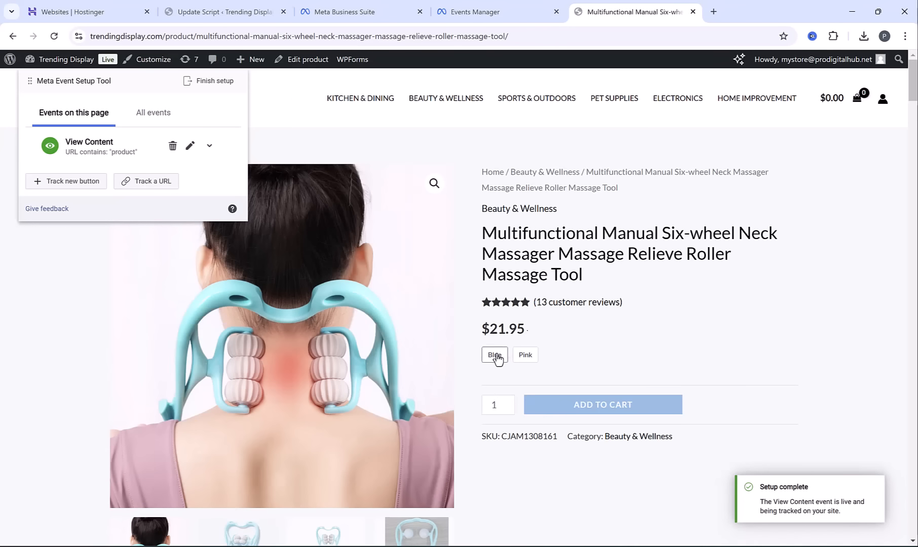
left_click(588, 412)
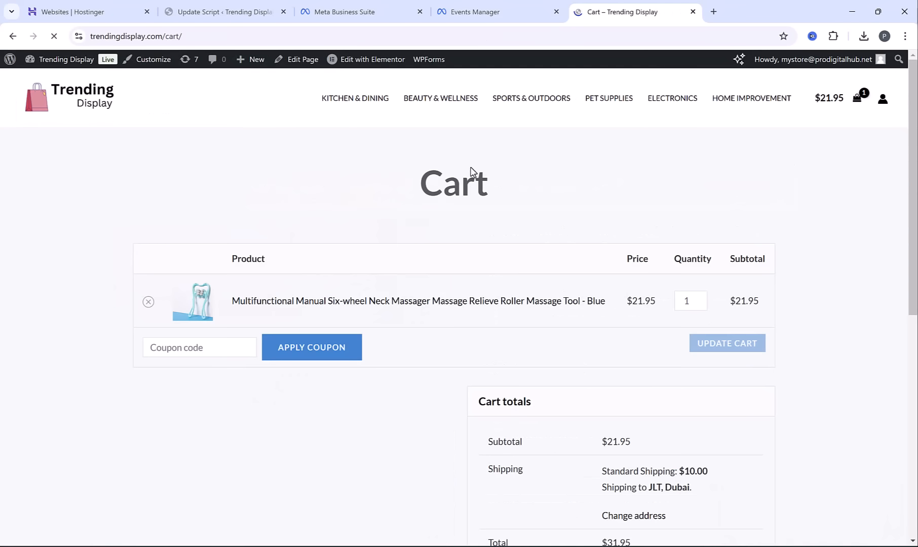
left_click(147, 185)
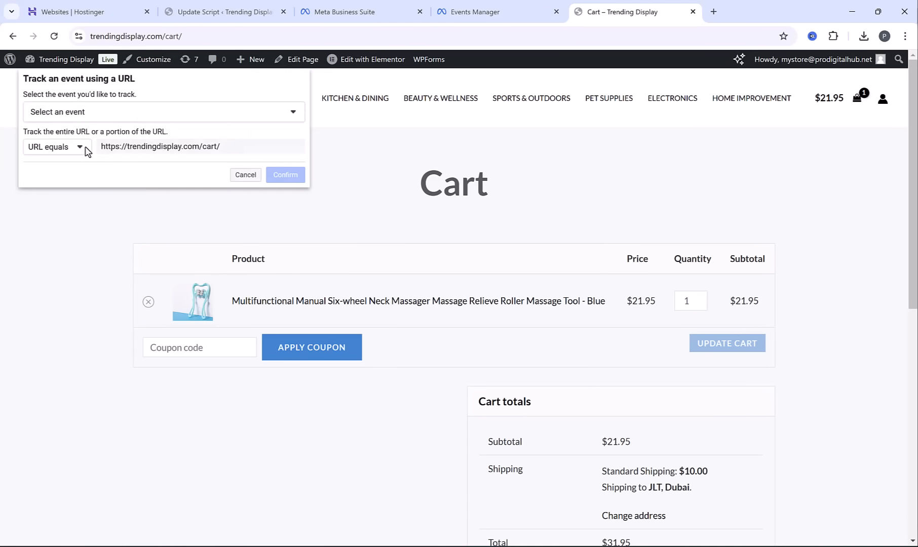
left_click(84, 115)
left_click(40, 139)
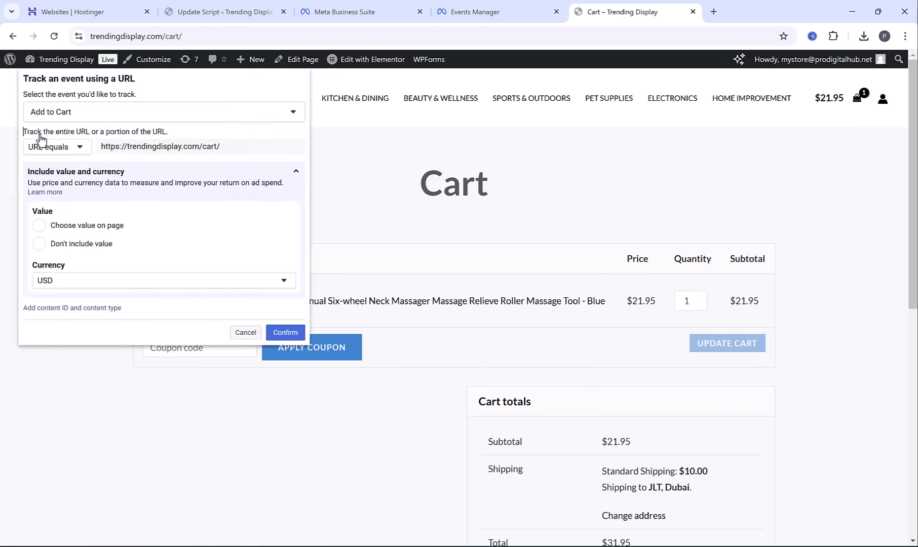
Set the Add to Cart event to fire when the URL contains "cart" and confirm the event
left_click(72, 152)
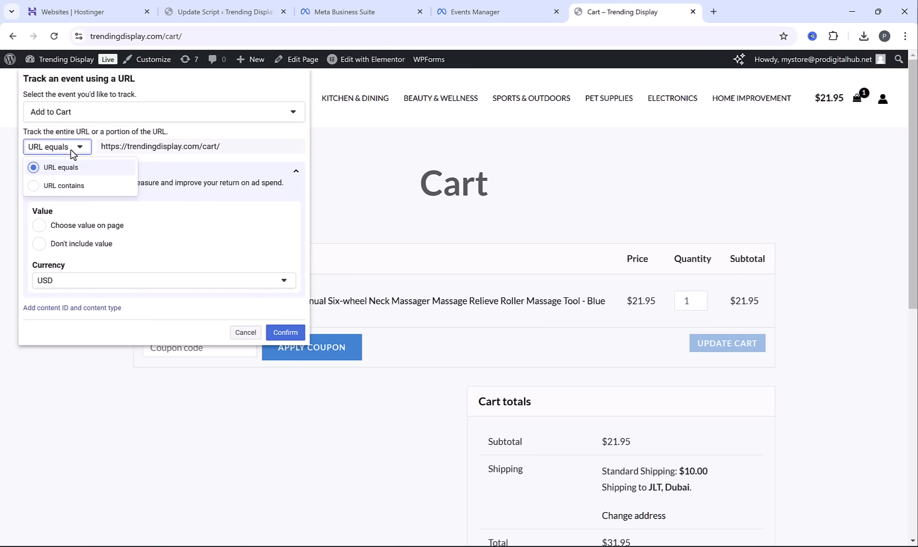
left_click(68, 186)
double_click(169, 36)
key("ctrl+c")
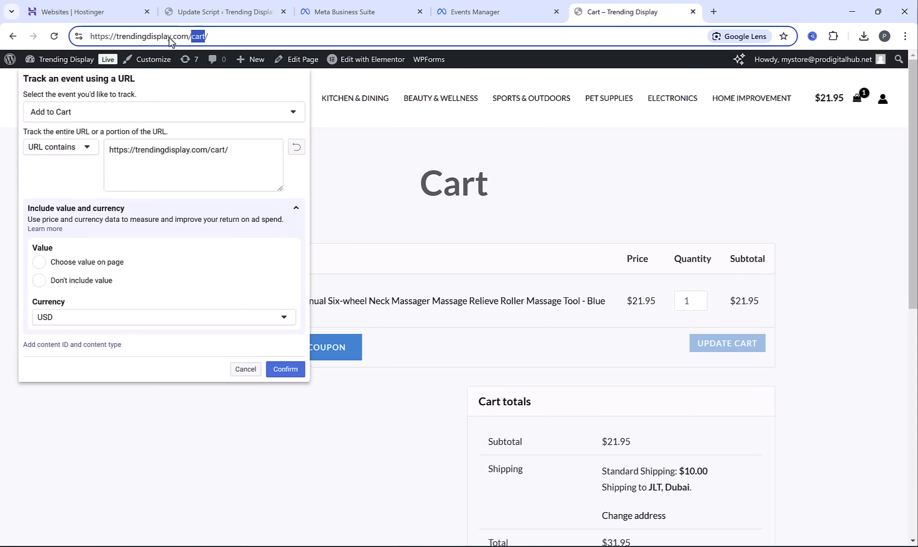
left_click(209, 152)
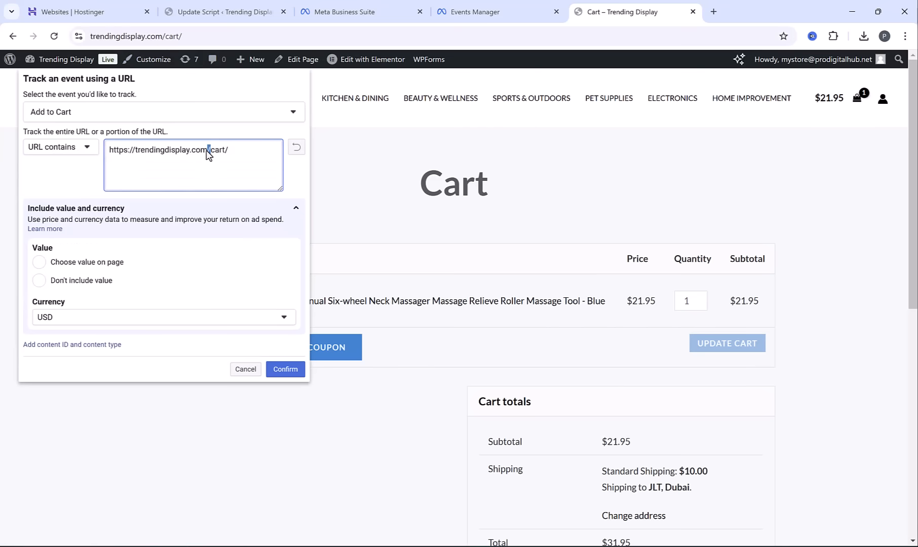
key("ctrl+a")
key("ctrl+v")
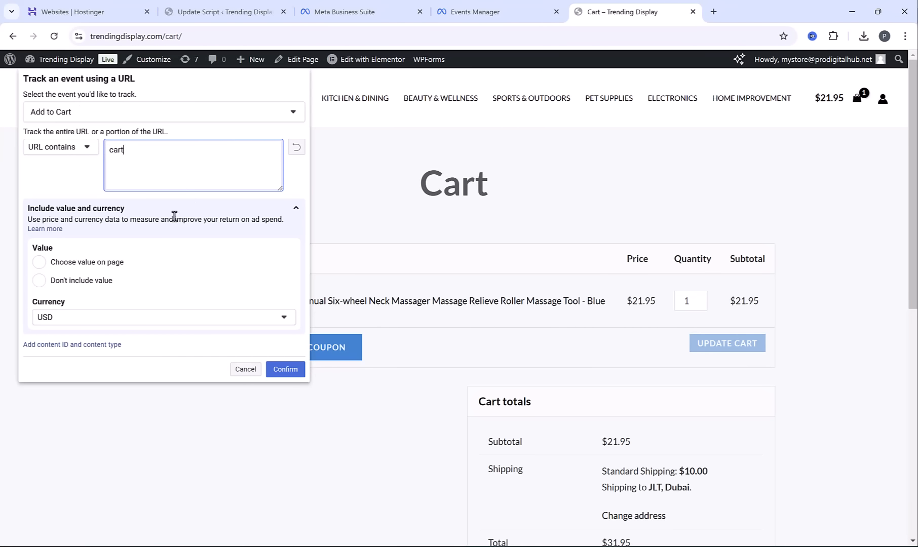
left_click(284, 370)
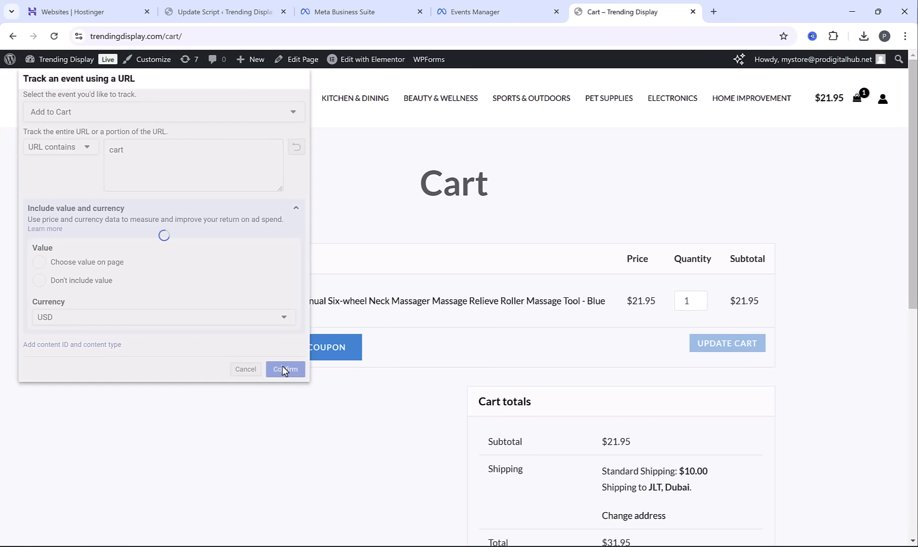
Proceed from the cart to checkout and start a URL-tracked Initiate Checkout event on the checkout page
scroll(654, 365, "down", 5)
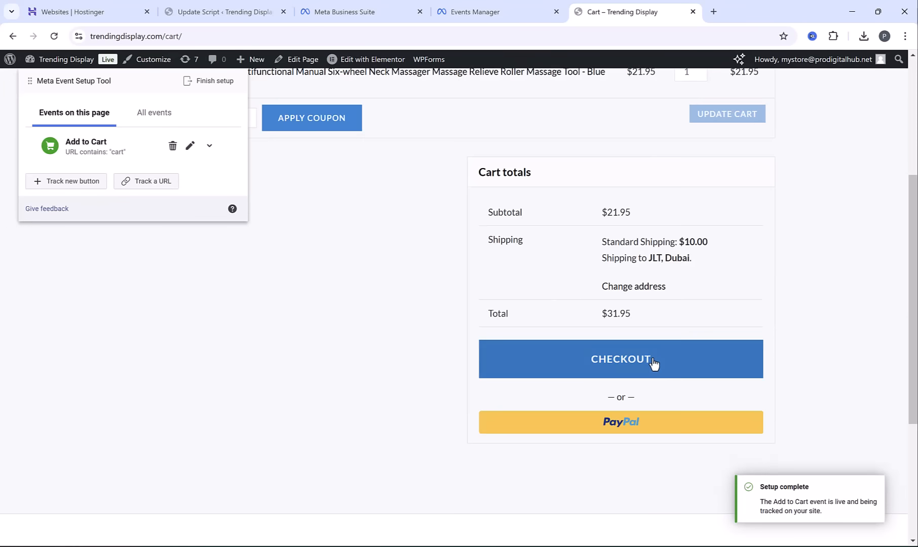
left_click(647, 359)
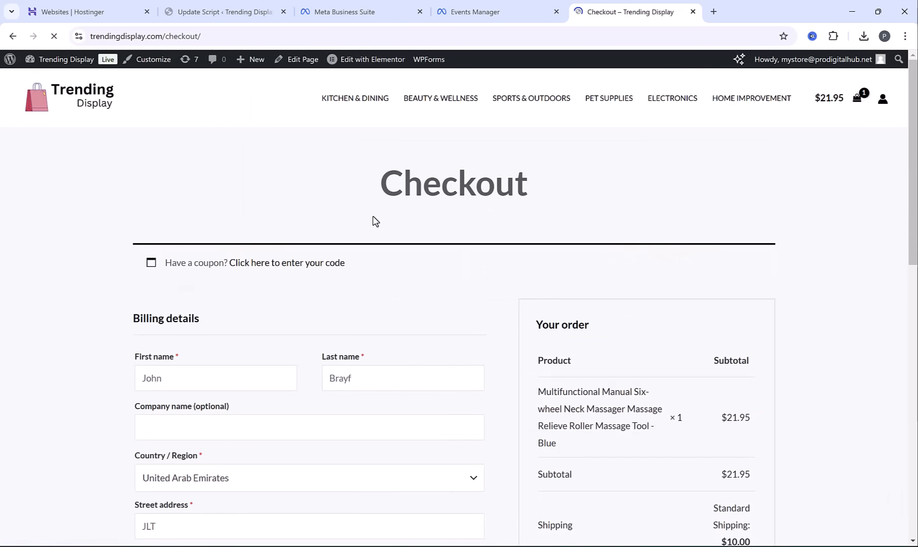
left_click(146, 181)
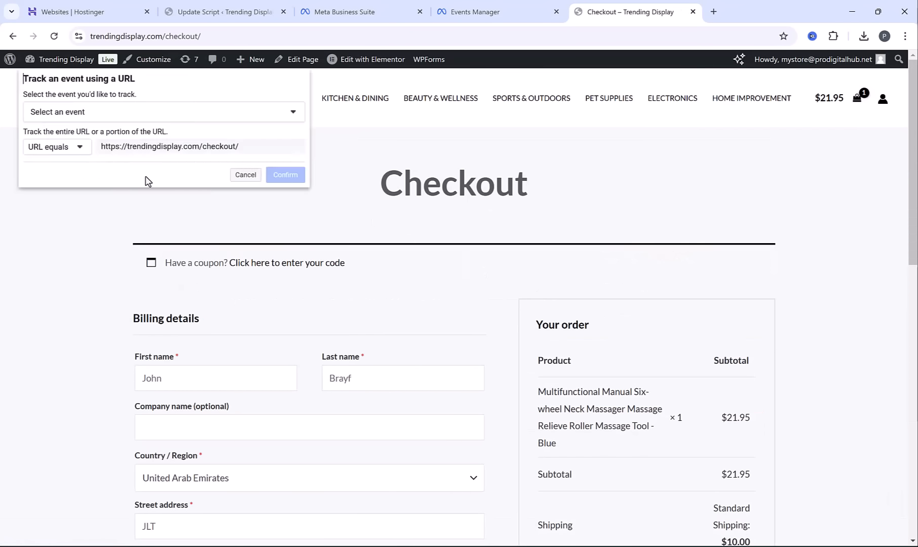
left_click(101, 115)
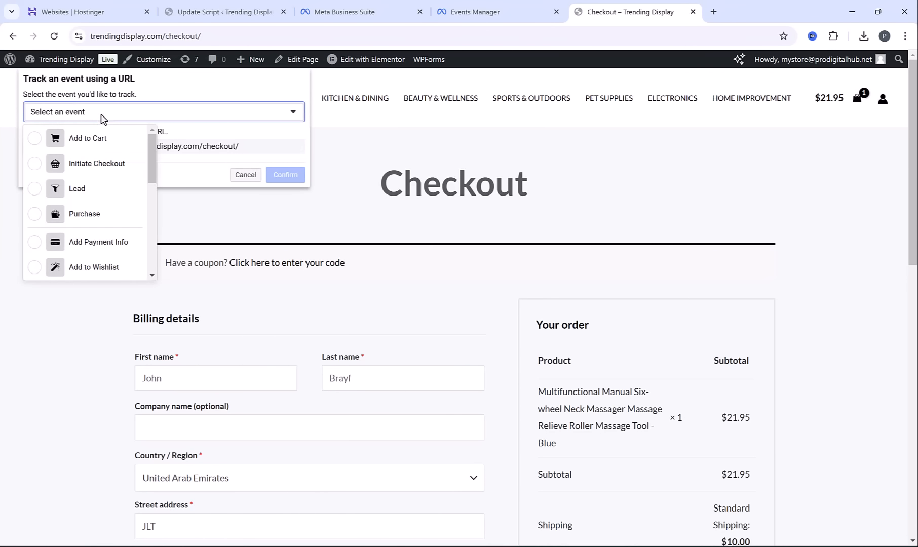
left_click(34, 163)
Set the Initiate Checkout event to fire when the URL contains "checkout" and confirm the event
left_click(64, 148)
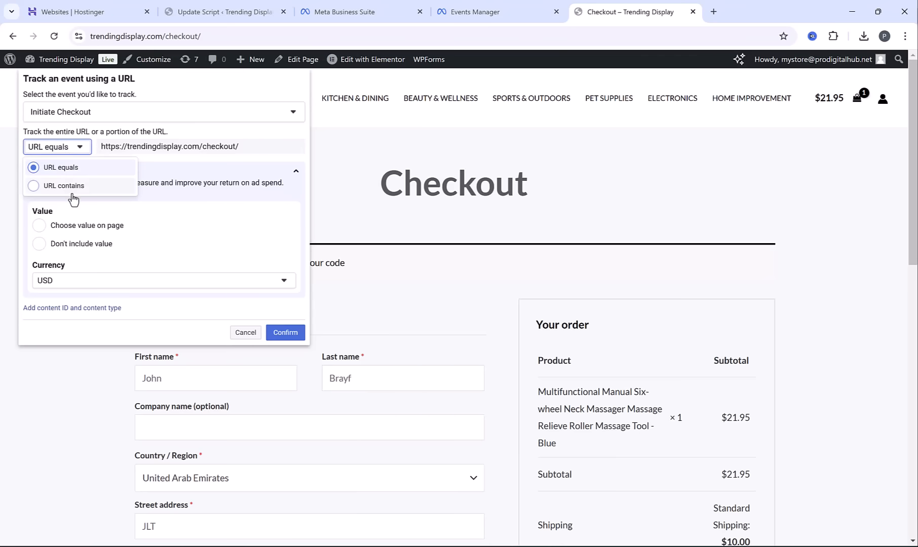
left_click(75, 185)
left_click(187, 34)
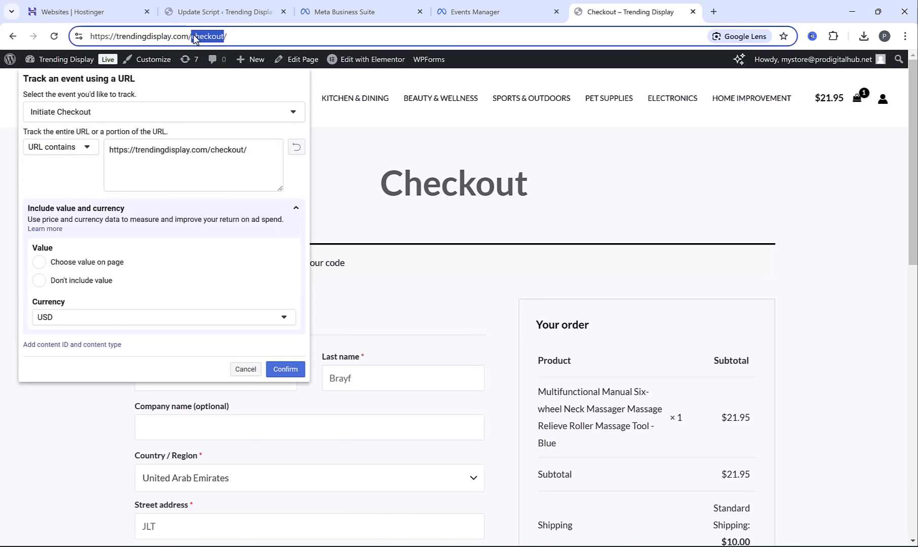
triple_click(205, 151)
type("checkout")
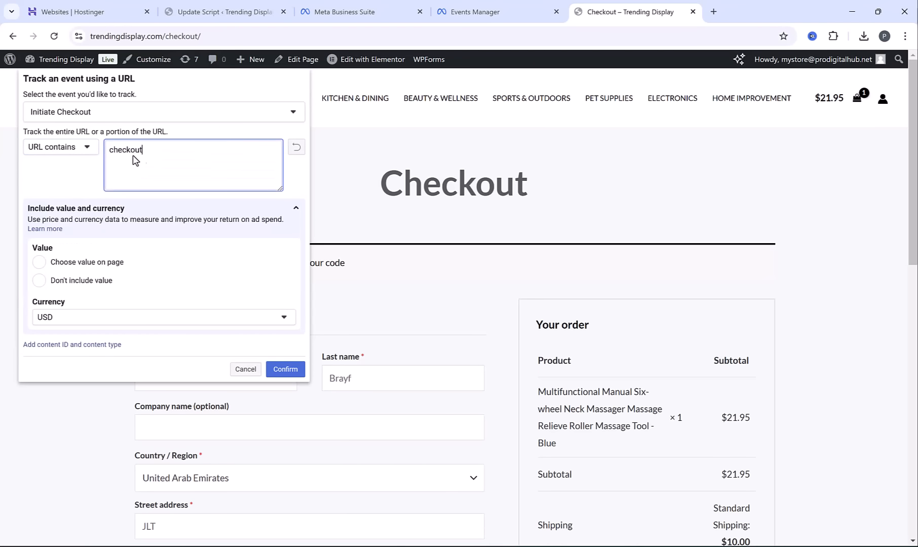
left_click(286, 369)
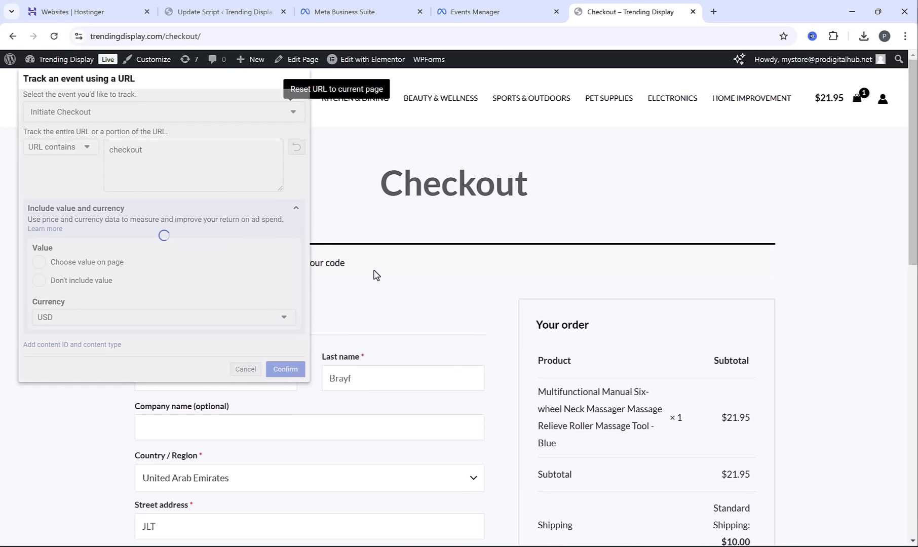
Look up "order received" in the browser history suggestions and open the Trending Display order received page
left_click(325, 34)
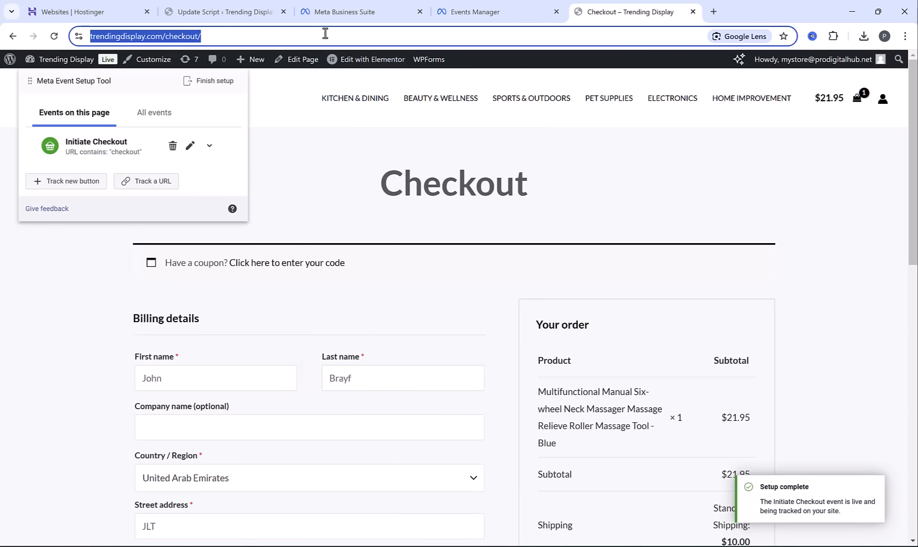
type("order")
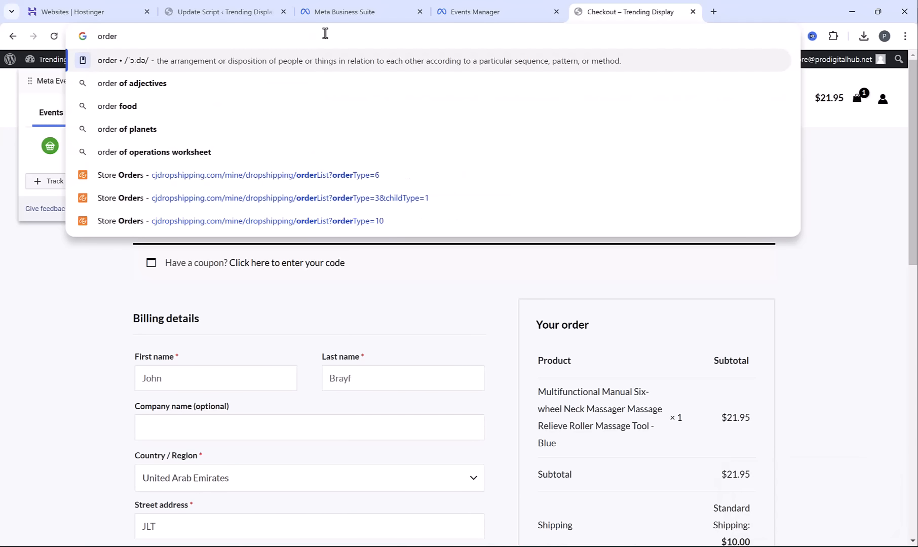
key("Escape")
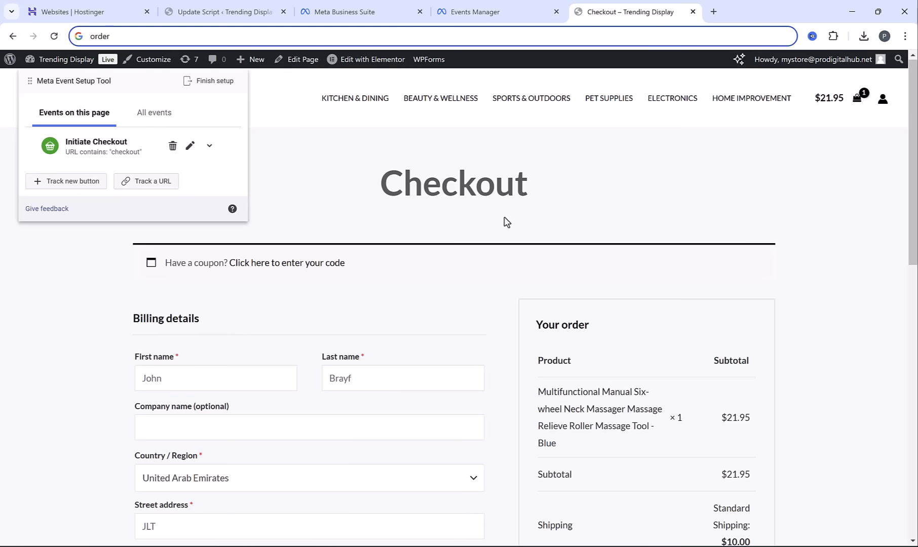
type("rec")
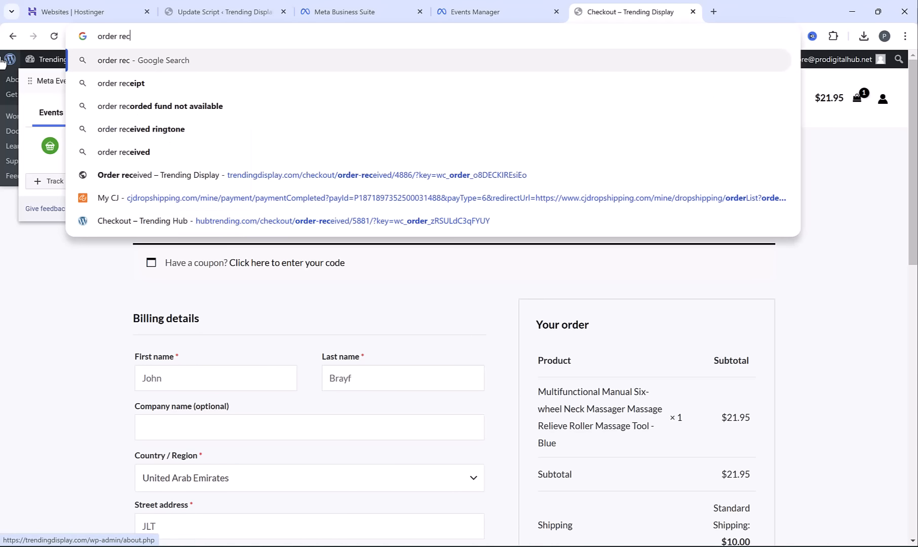
type("eived")
key("Up")
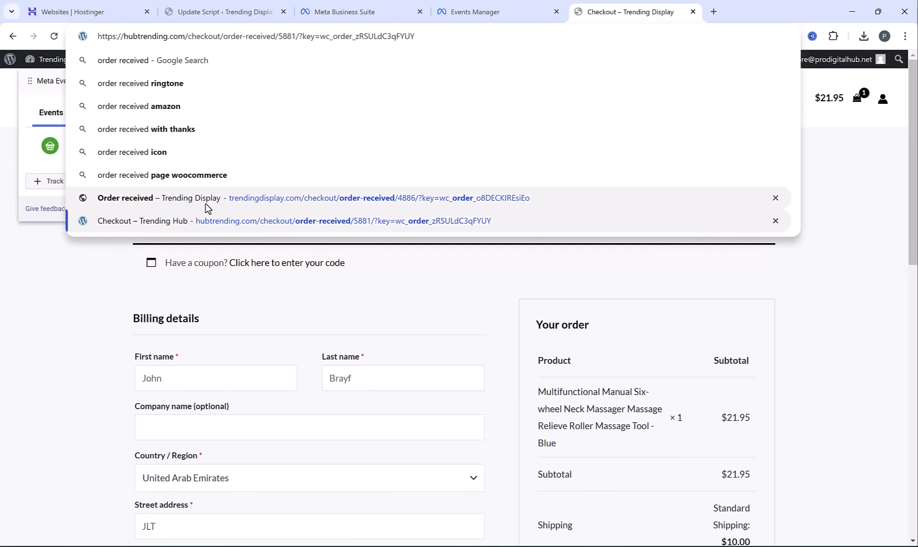
left_click(240, 203)
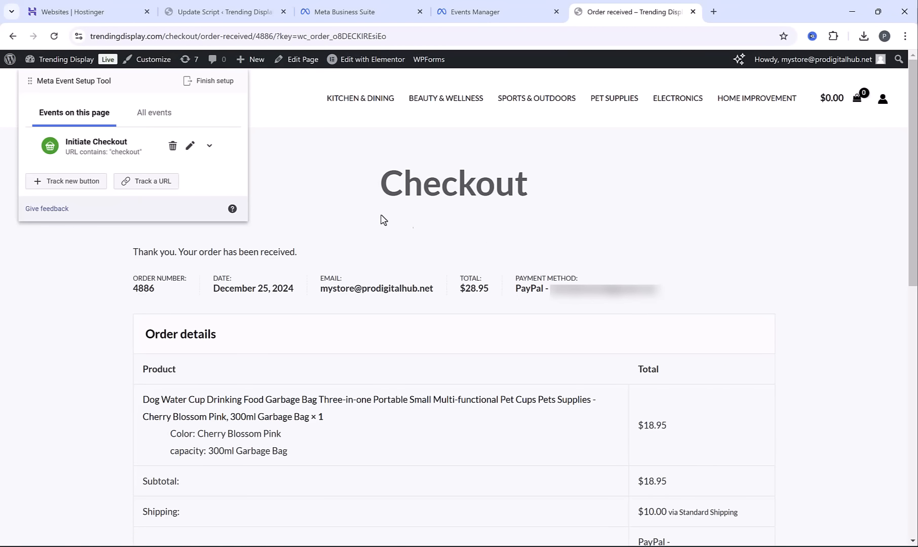
Start a URL-tracked Purchase event on the order received page using the "URL contains" condition
left_click(142, 183)
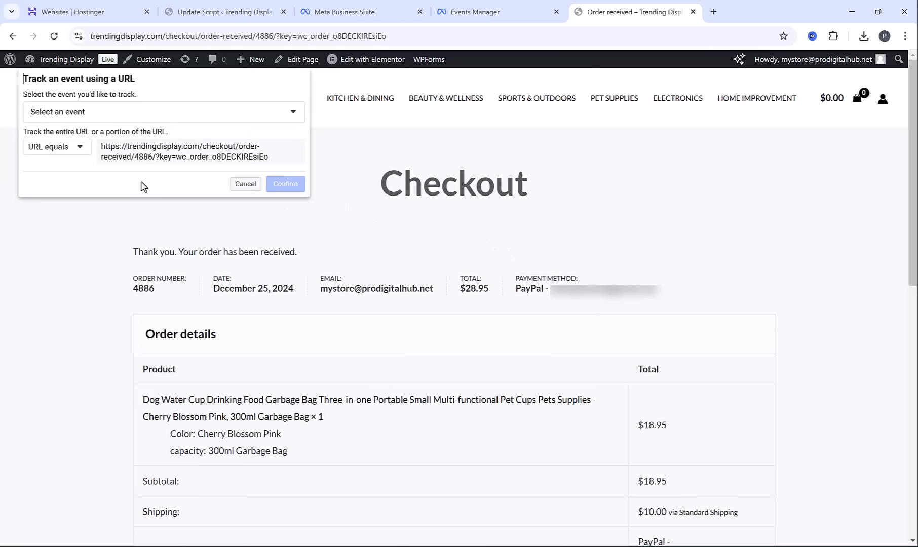
left_click(113, 121)
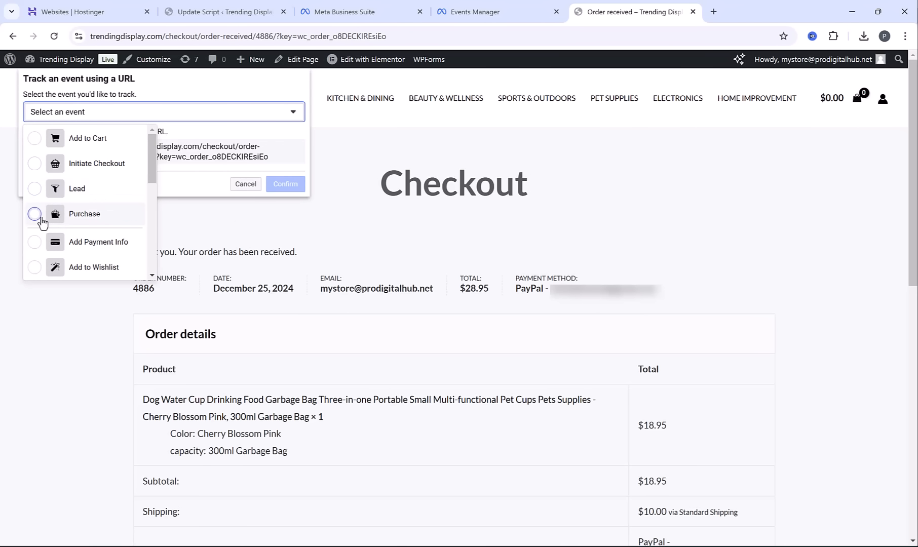
left_click(36, 215)
left_click(74, 148)
left_click(59, 182)
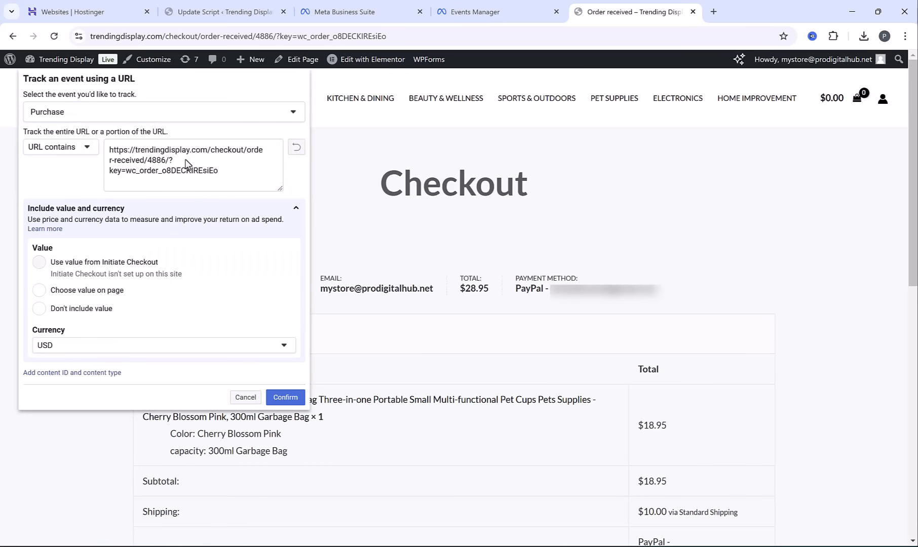
Set the Purchase event's URL text to "order-received" and confirm the event
left_click(257, 35)
left_click_drag(283, 35, 226, 36)
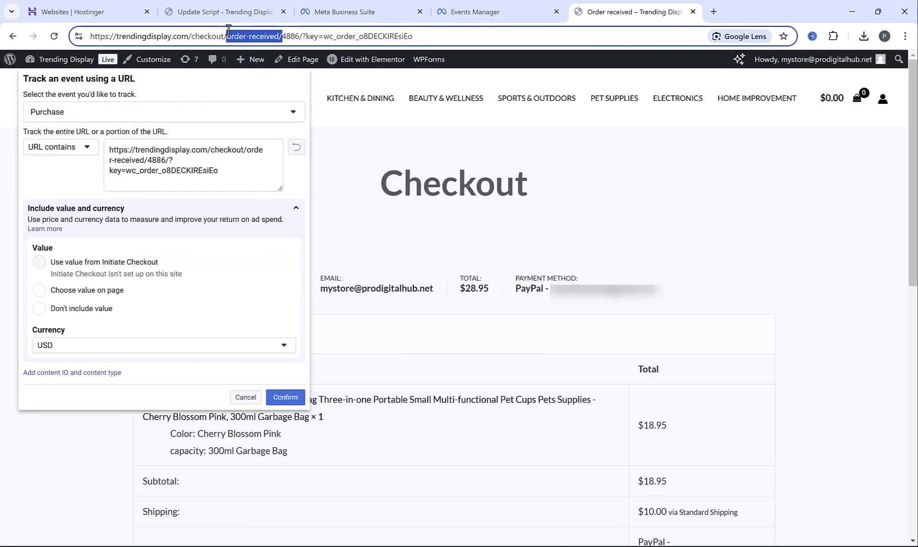
key("ctrl+c")
left_click(197, 167)
key("ctrl+a")
key("ctrl+v")
key("BackSpace")
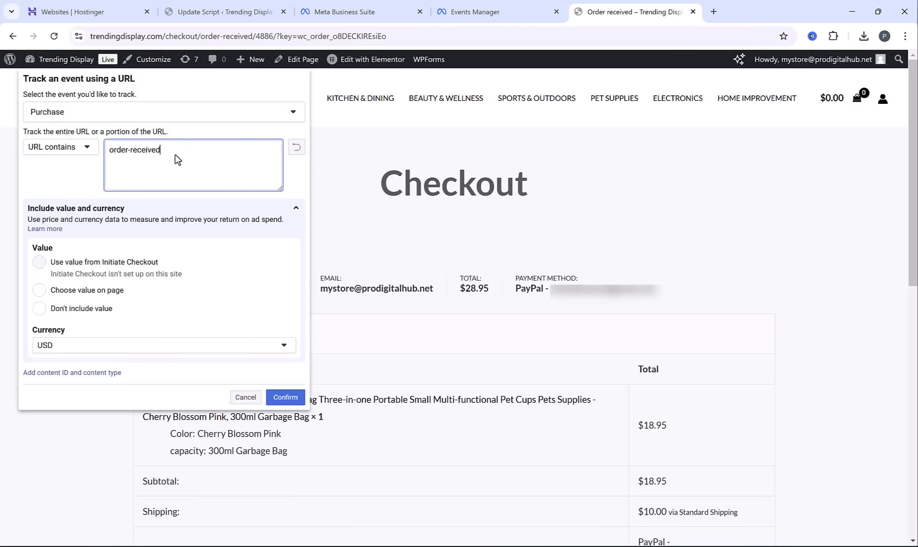
left_click(289, 397)
Finish the event setup, submit a "Yes" helpfulness rating with "Don't ask me again" enabled, and close the store page
left_click(204, 84)
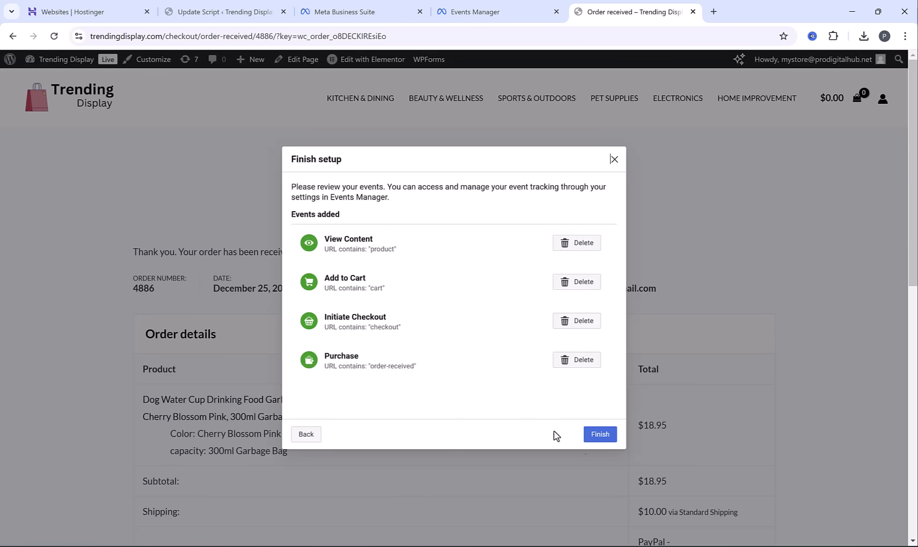
left_click(606, 436)
left_click(470, 342)
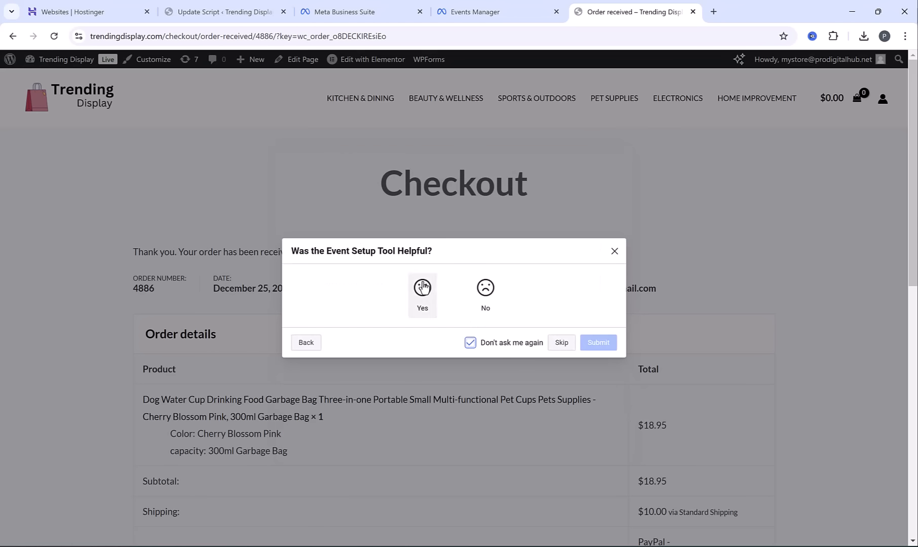
left_click(422, 286)
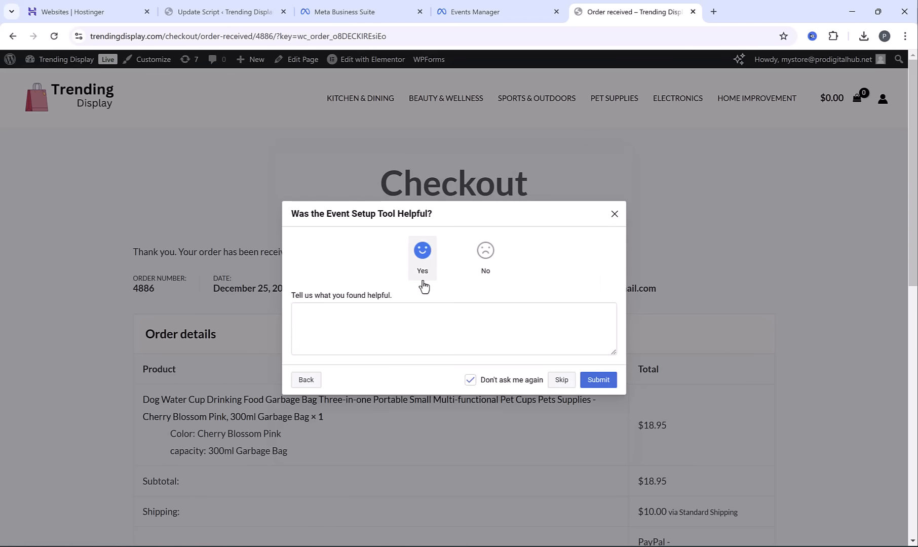
left_click(594, 381)
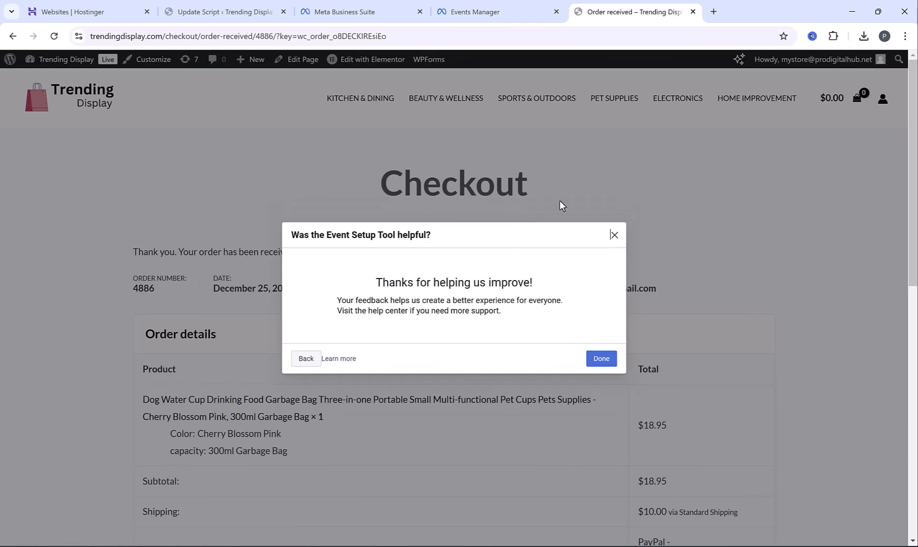
key("ctrl+w")
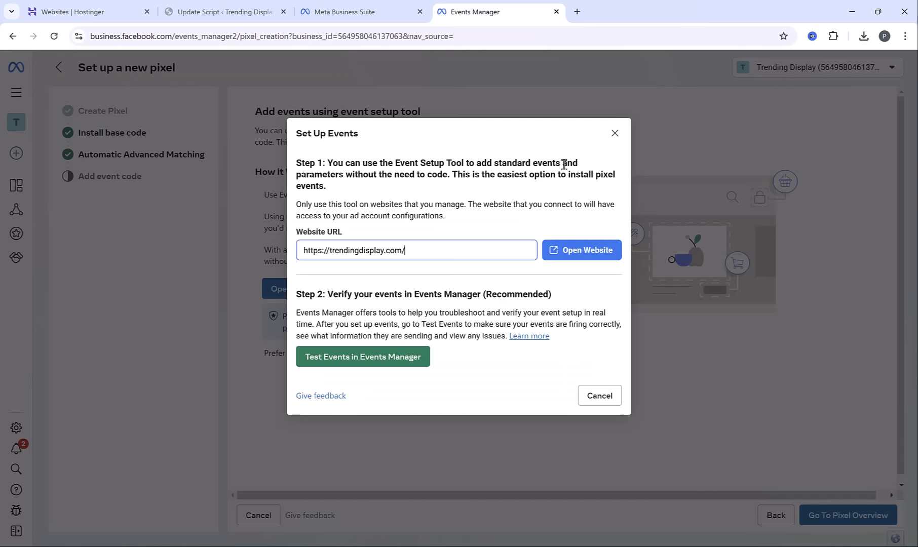
Open event testing in Events Manager, view the blackhead pore vacuum product on the store, and check the received events
left_click(395, 361)
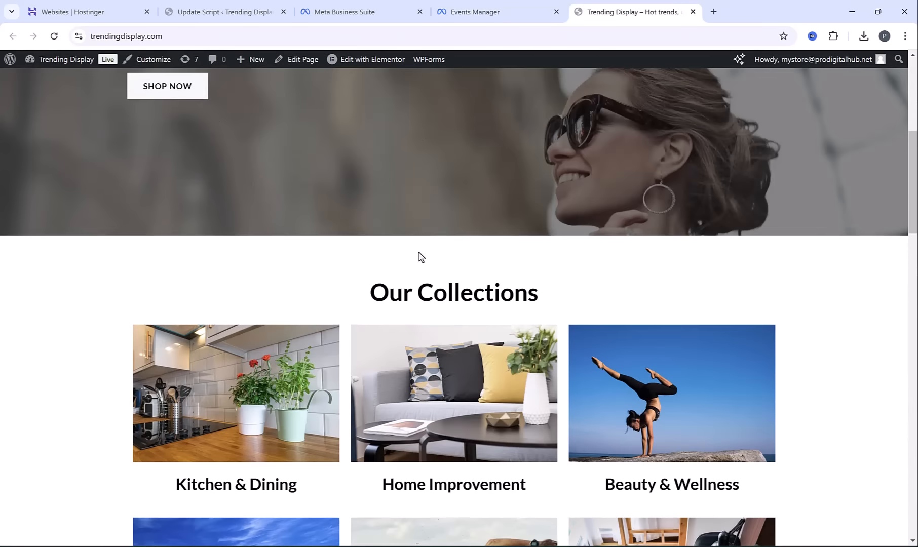
scroll(421, 259, "down", 5)
scroll(424, 299, "down", 5)
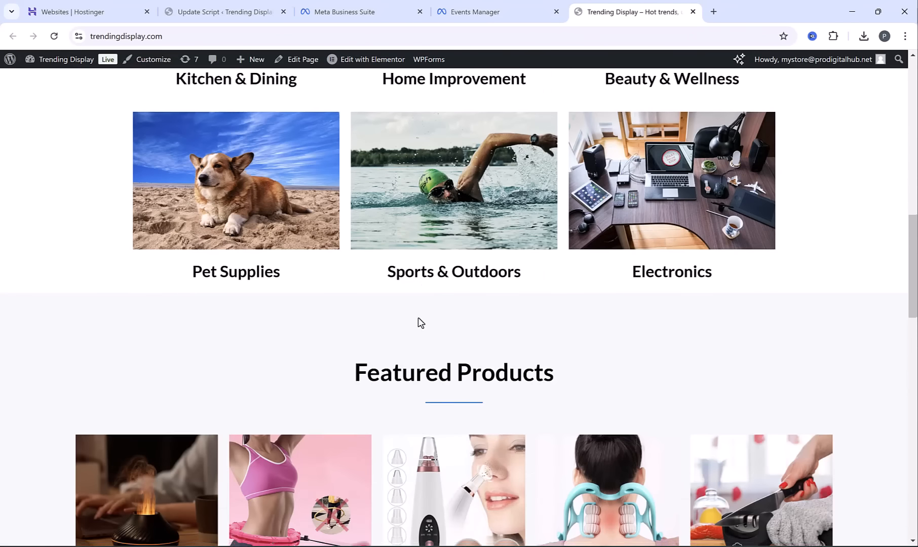
left_click(428, 284)
left_click(505, 7)
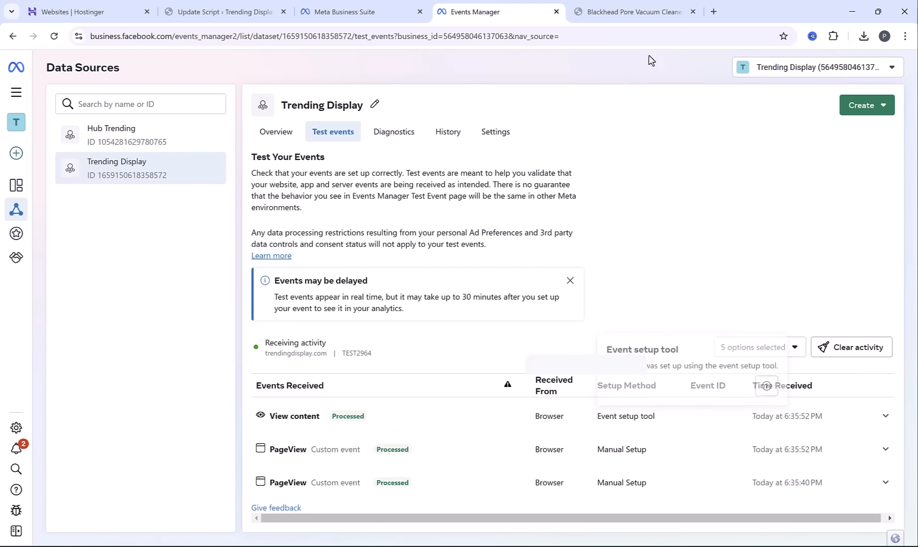
Add the White USB blackhead pore vacuum to the cart, view the cart, and check the received test events
left_click(628, 9)
left_click(494, 392)
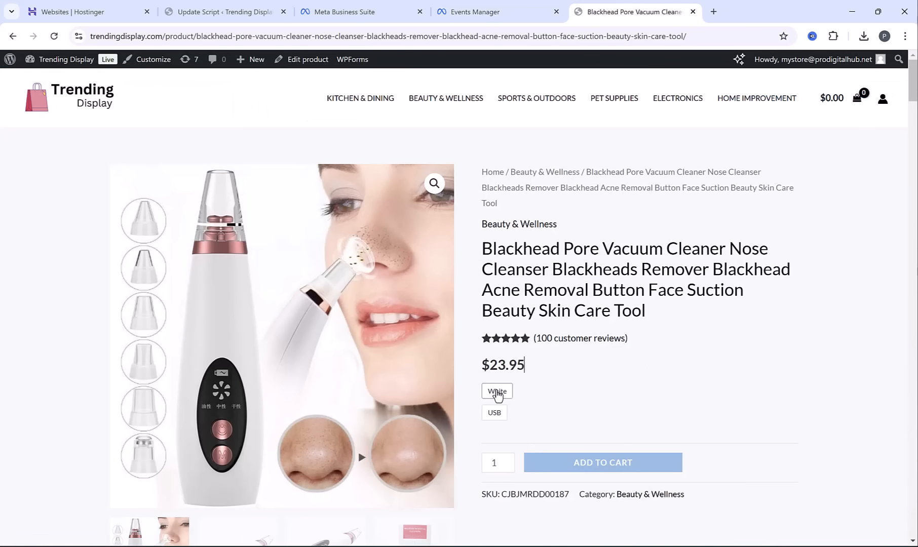
left_click(527, 465)
left_click(725, 204)
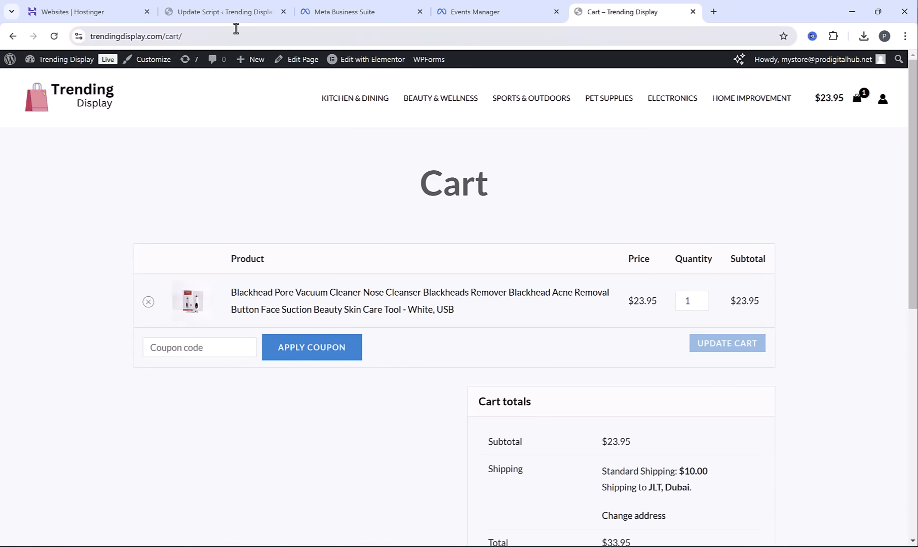
left_click(482, 7)
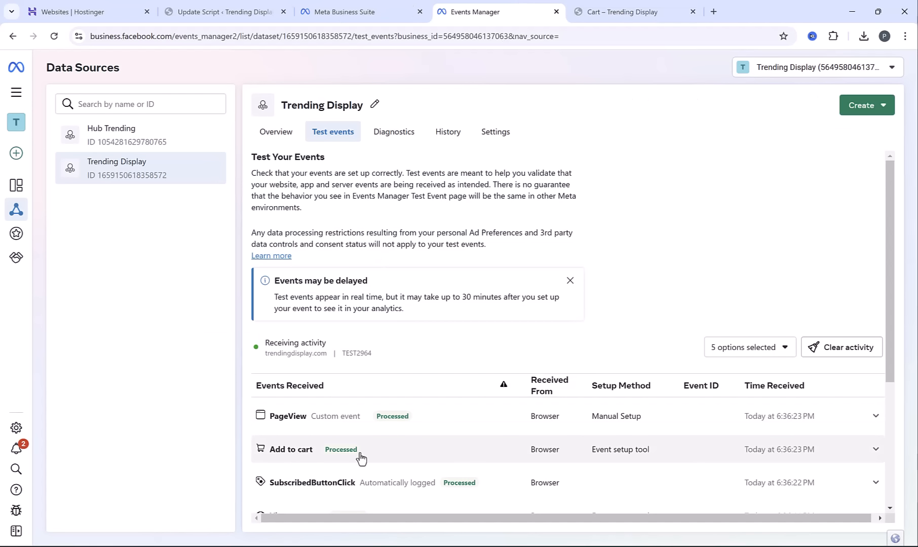
scroll(725, 278, "down", 5)
scroll(727, 256, "up", 5)
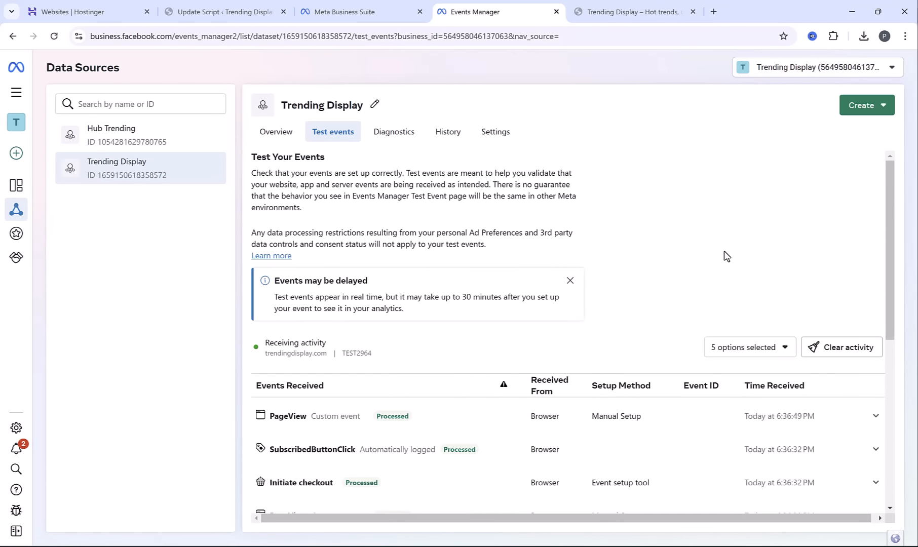
Go to the ad accounts in the business settings and open the Trending Display account in Ads Manager
mouse_move(41, 167)
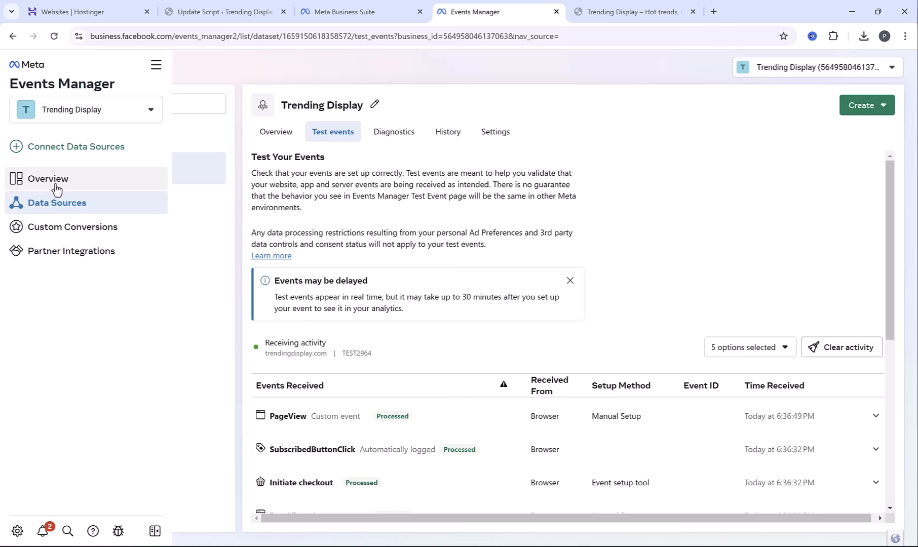
left_click(17, 533)
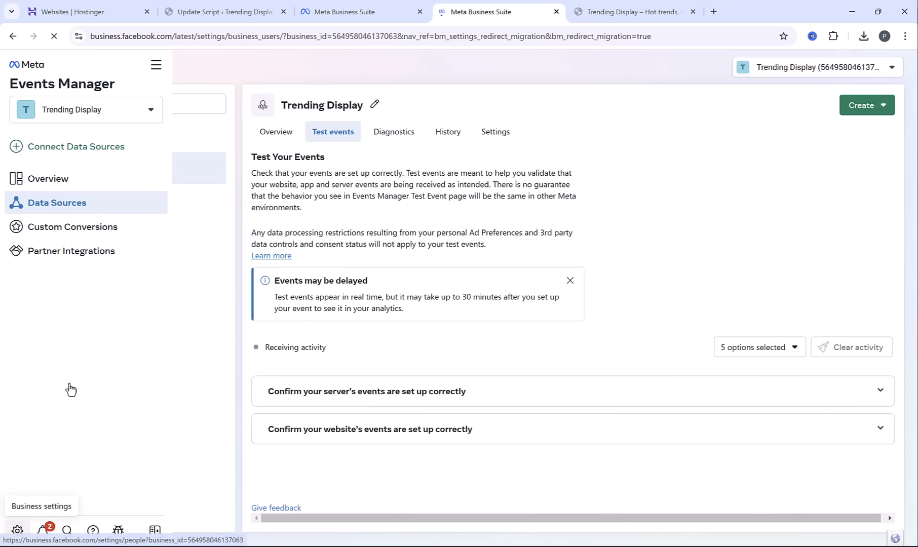
left_click(101, 288)
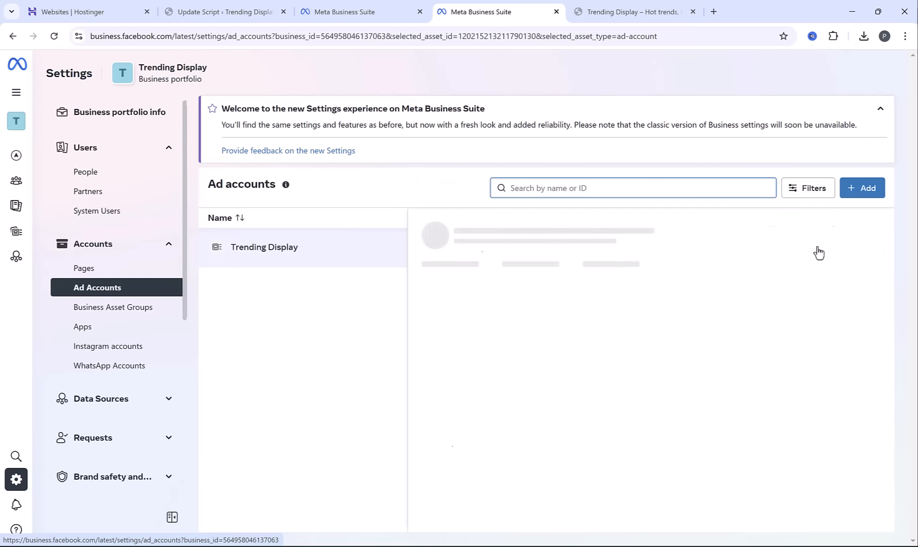
left_click(670, 248)
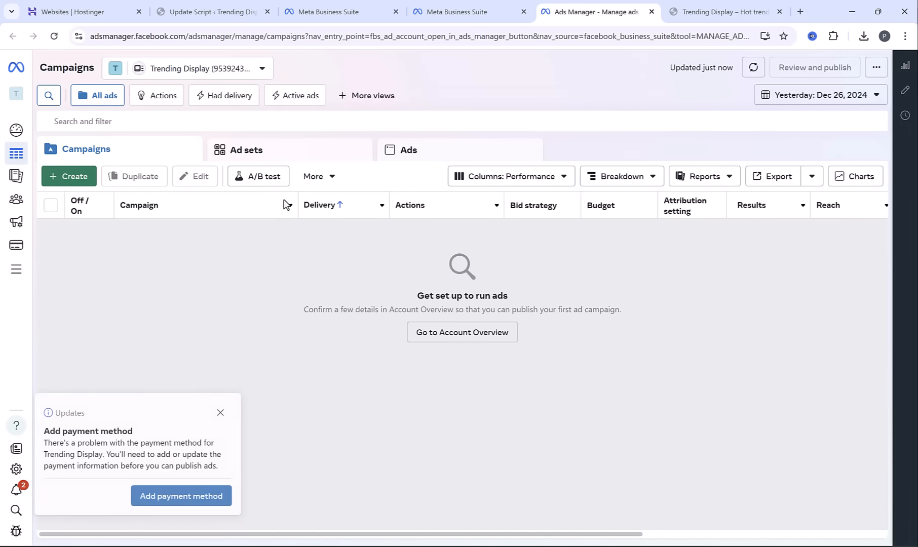
Dismiss the payment notice, open the Creative Salad Cutter product on the store, and copy "Fruit and Vegetable Cutter" from its title
left_click(219, 412)
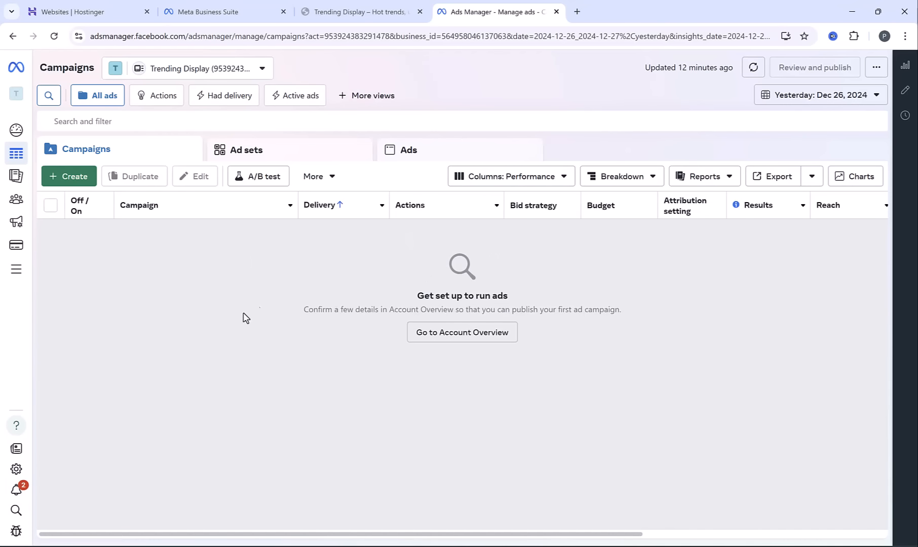
left_click(361, 11)
scroll(456, 255, "down", 18)
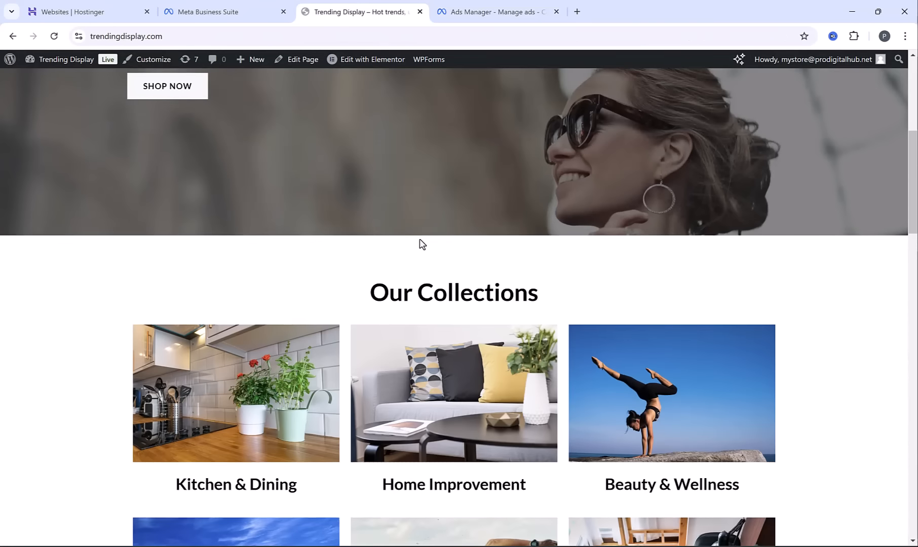
scroll(487, 249, "down", 3)
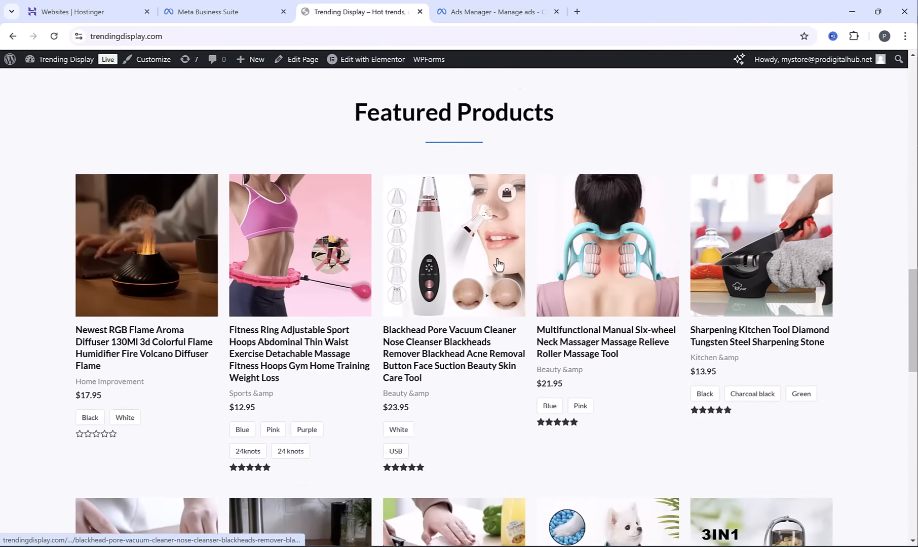
scroll(495, 254, "down", 1)
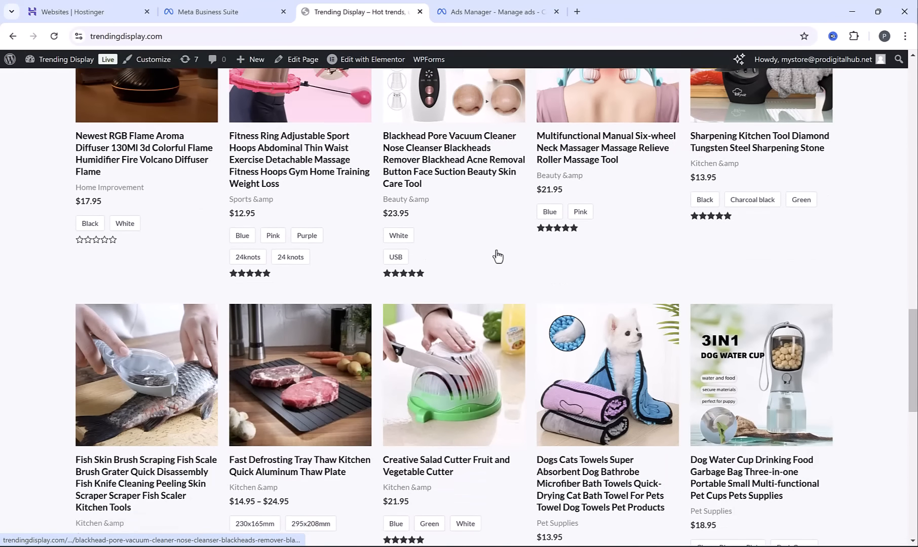
scroll(497, 257, "down", 1)
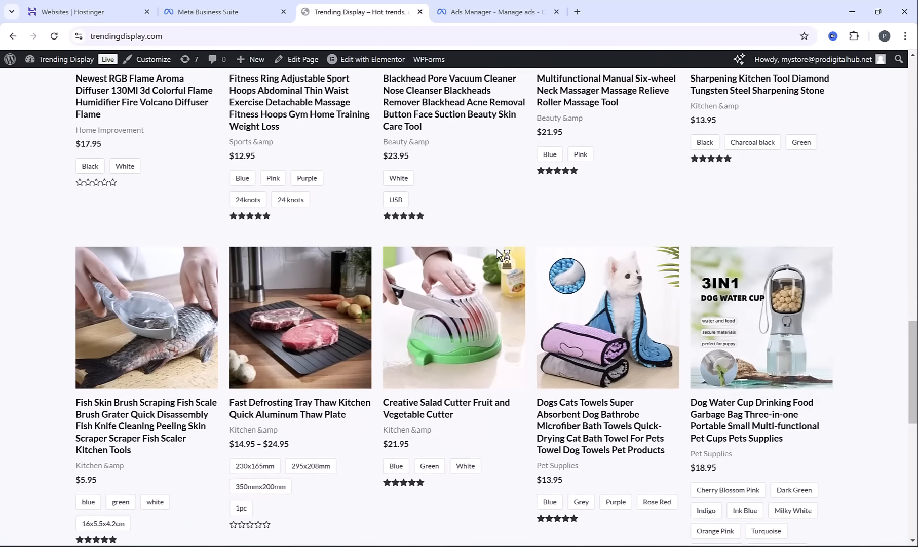
scroll(498, 258, "down", 1)
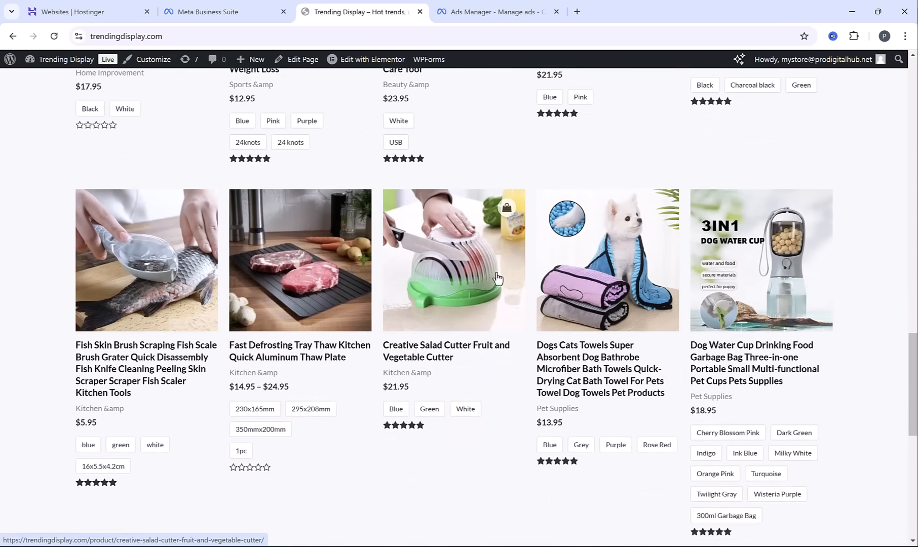
left_click(452, 280)
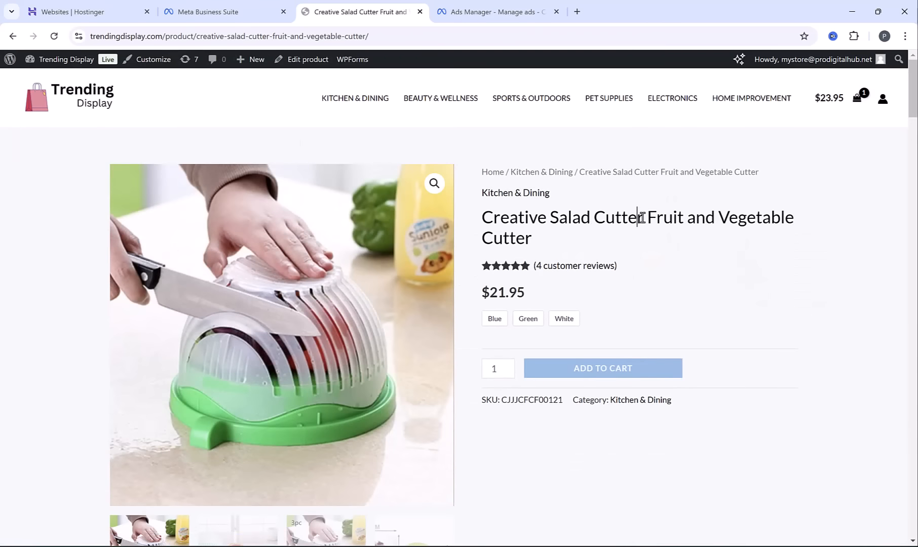
left_click_drag(647, 217, 652, 241)
key("ctrl+c")
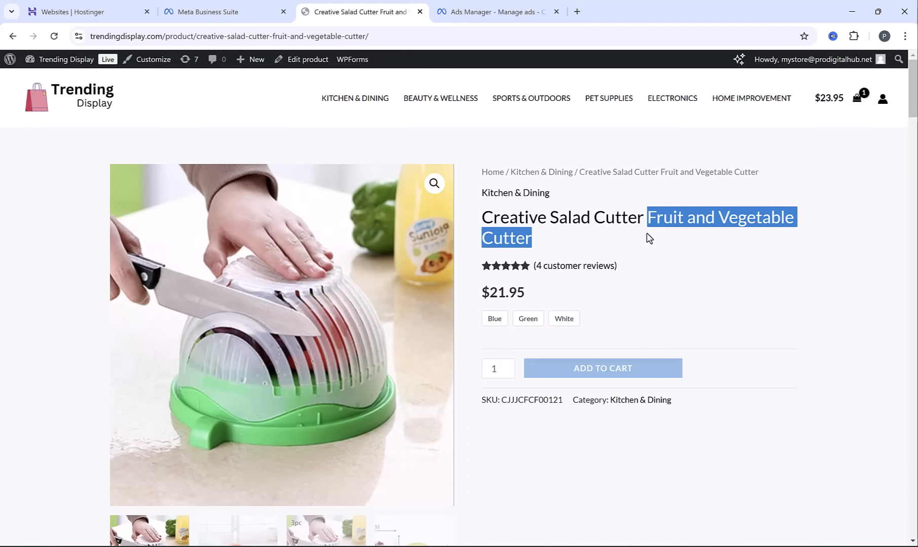
Return to Ads Manager and create a new Auction campaign with the Sales objective and the manual sales campaign setup
left_click(486, 12)
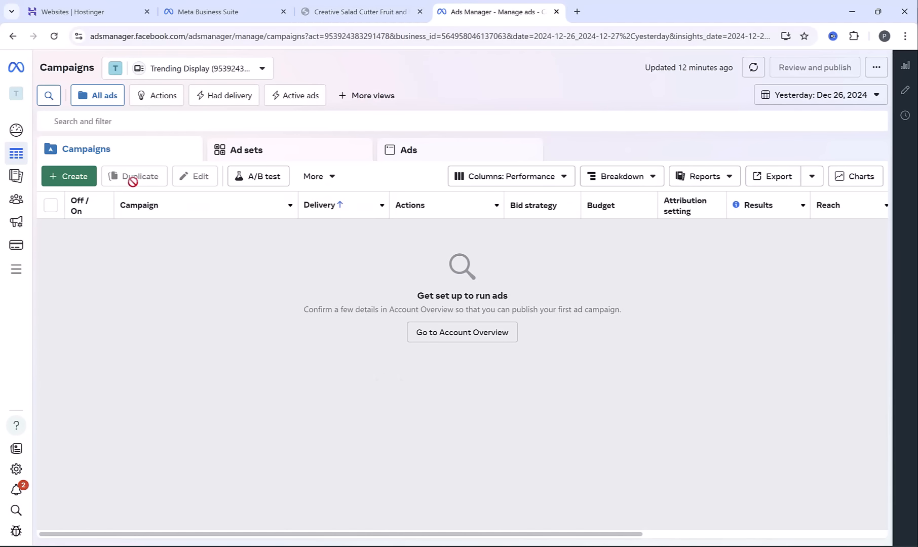
left_click(64, 184)
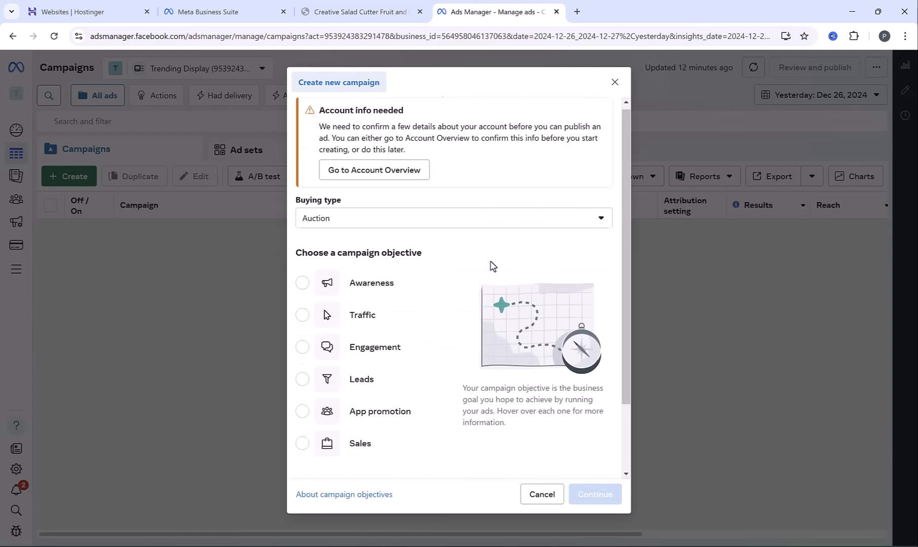
scroll(490, 264, "down", 2)
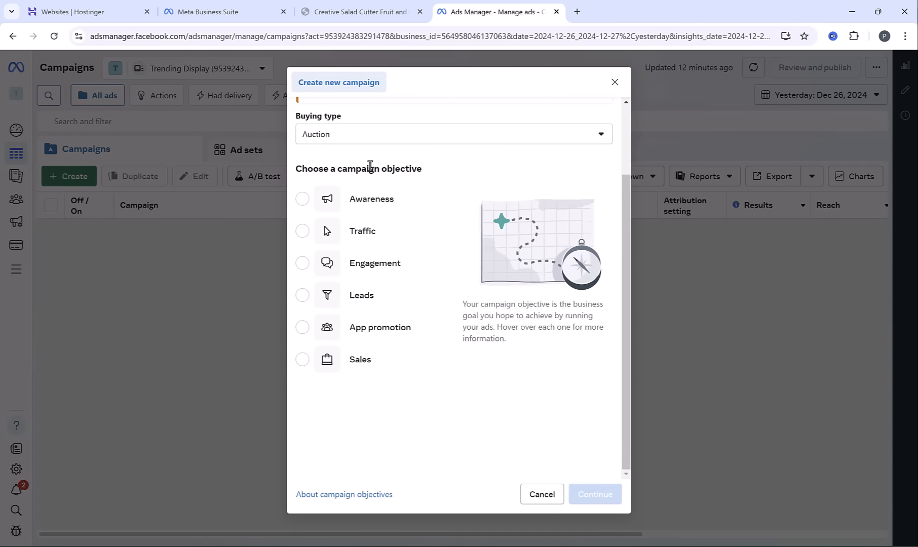
left_click(302, 362)
left_click(596, 494)
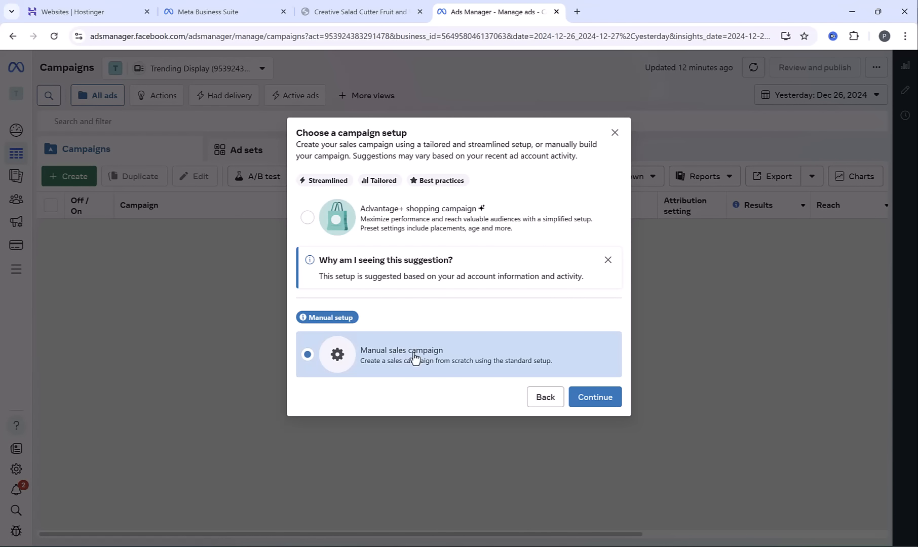
left_click(608, 400)
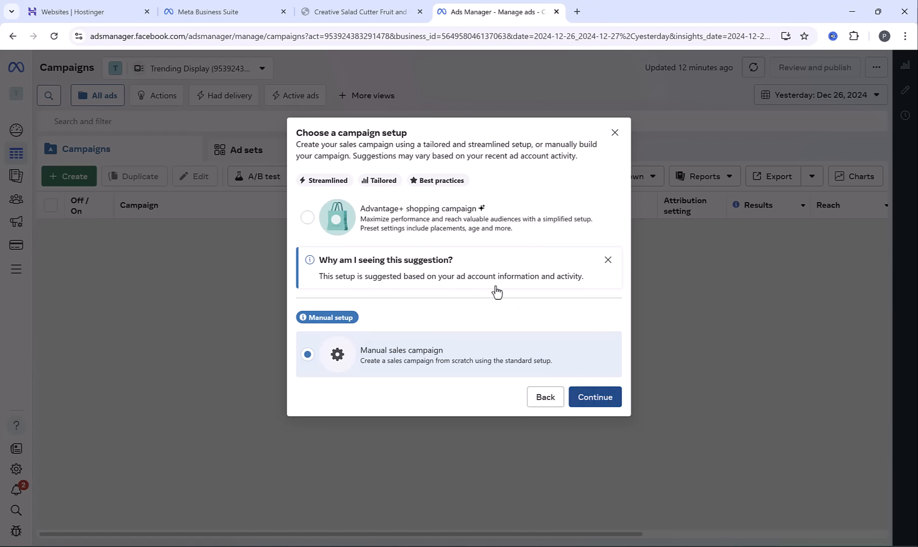
Name the campaign "Fruit and Vegetable Cutter" and continue to its ad set settings
triple_click(389, 149)
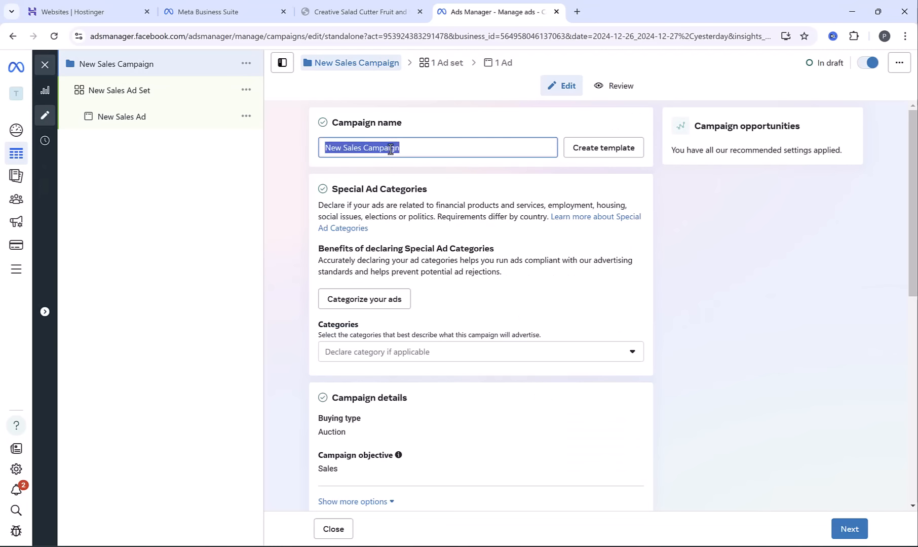
key("ctrl+v")
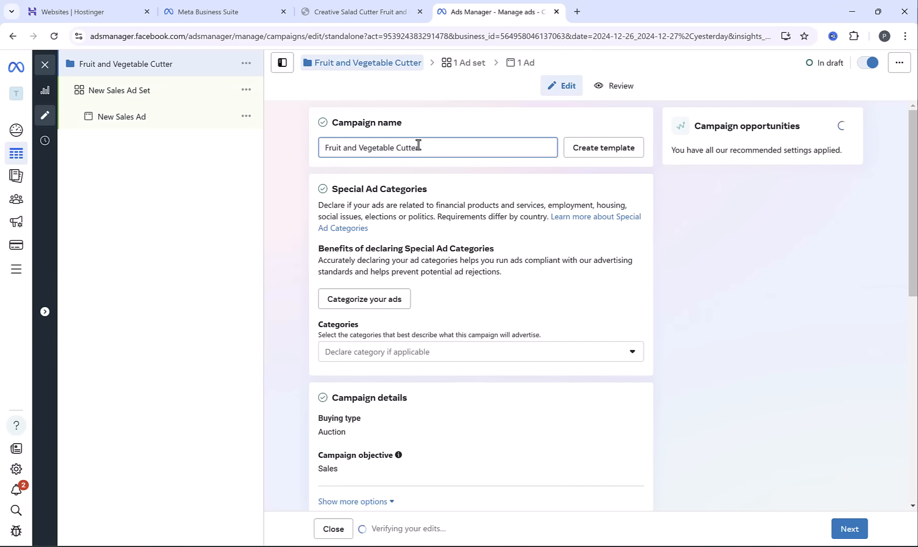
left_click(850, 532)
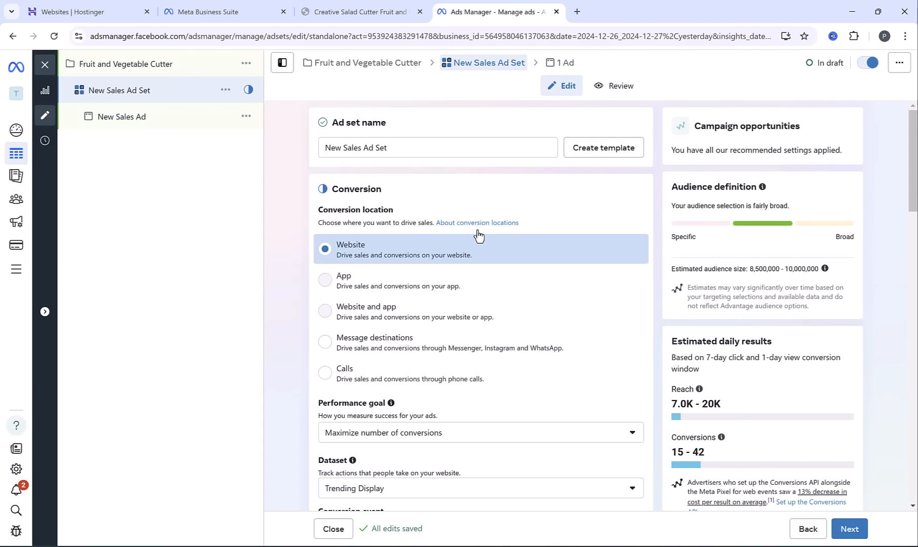
Set the ad set's conversion event to Purchase for the Trending Display dataset
key("alt+Tab")
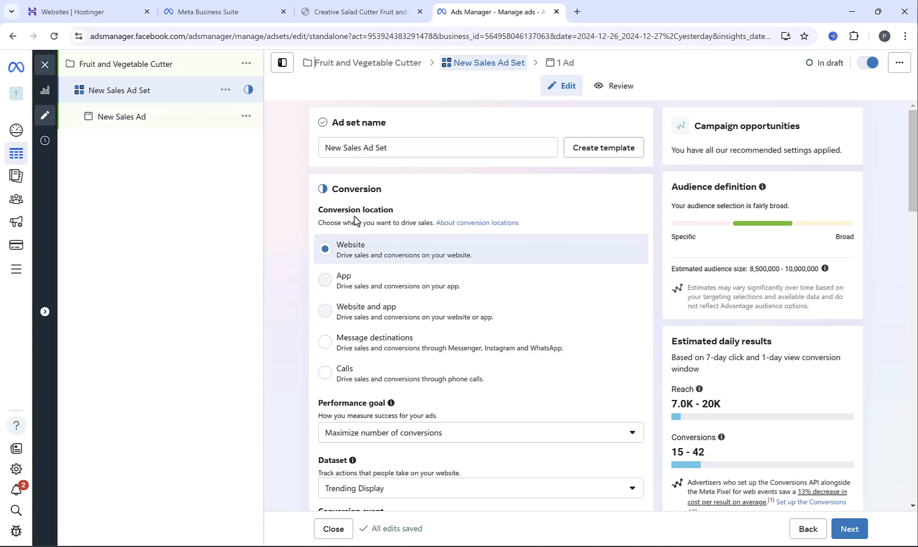
scroll(419, 282, "down", 5)
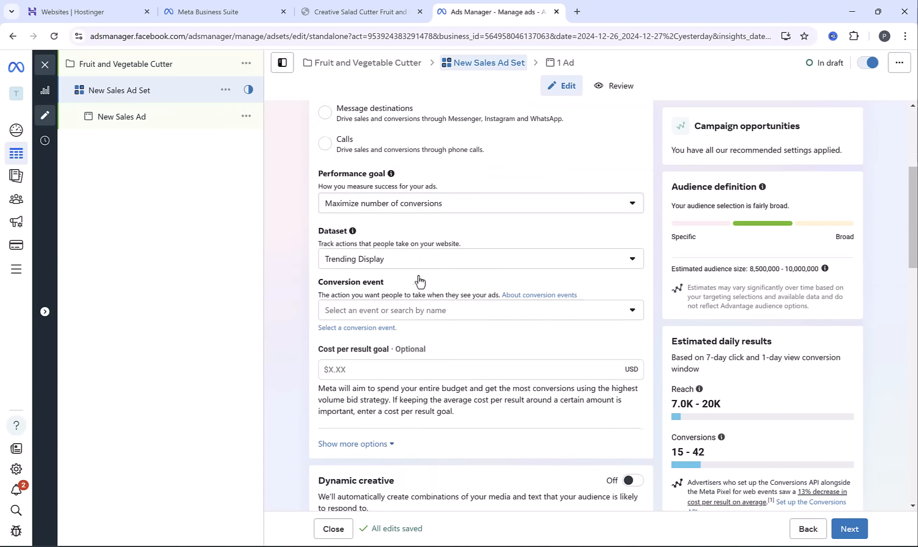
left_click(365, 311)
scroll(483, 402, "down", 1)
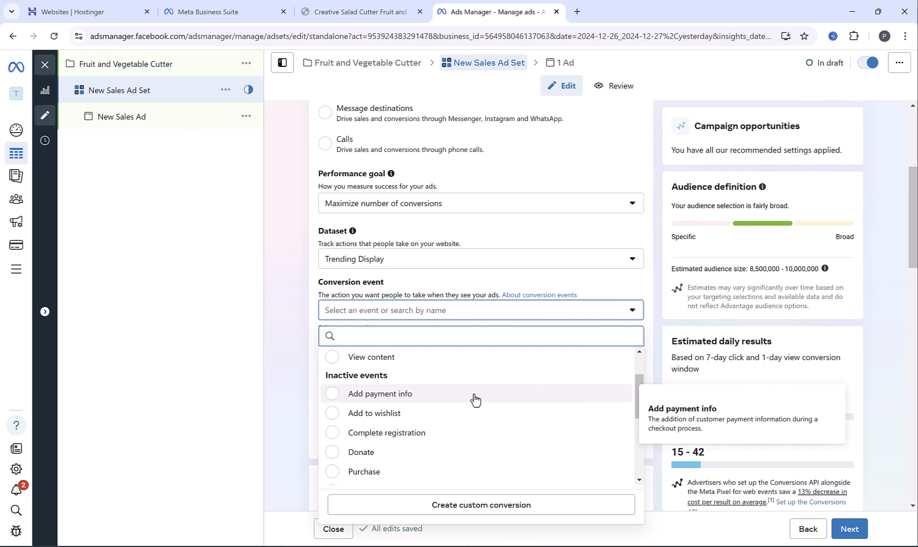
scroll(475, 400, "down", 1)
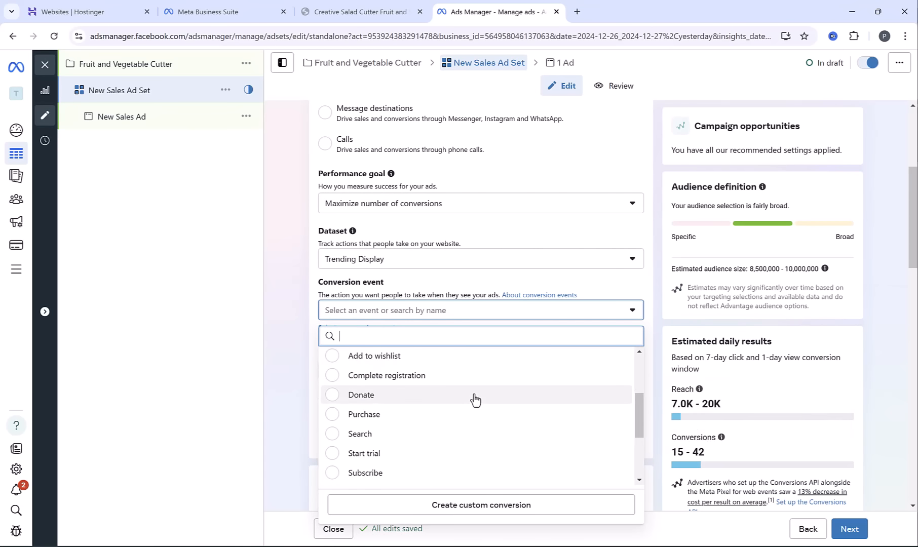
left_click(330, 421)
Set the ad set's daily budget to $5.00
scroll(512, 360, "down", 3)
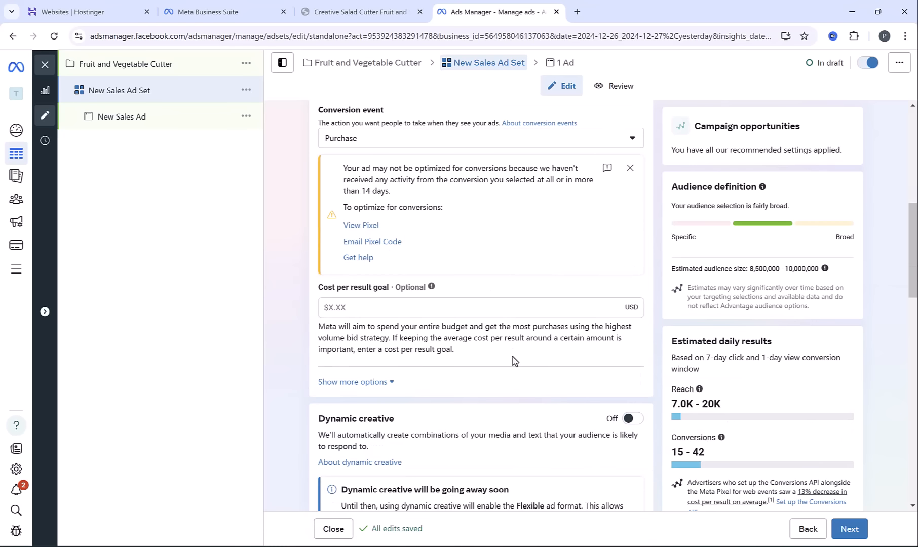
scroll(512, 360, "down", 5)
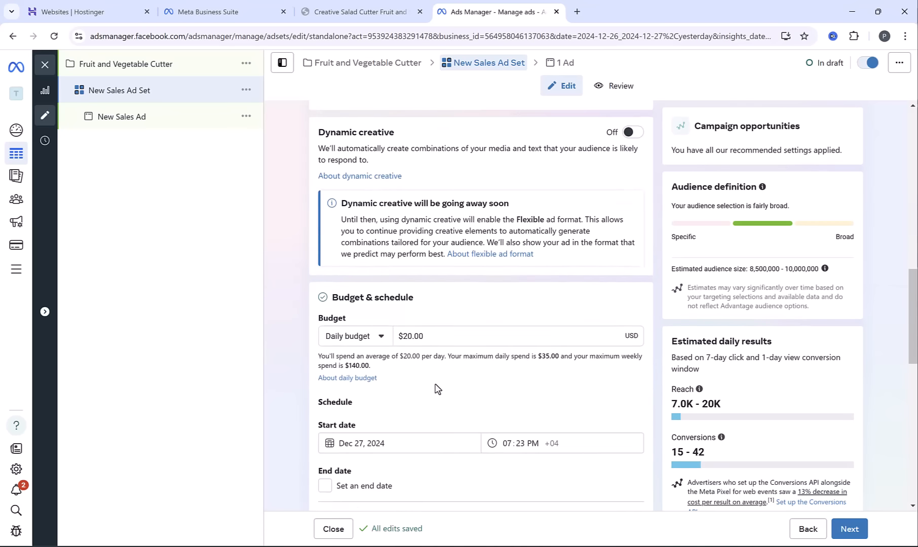
triple_click(429, 336)
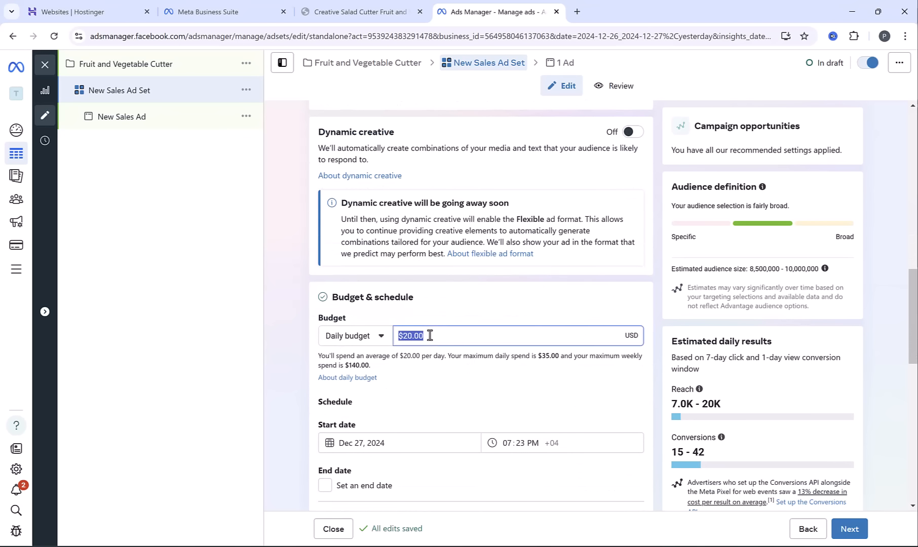
type("5")
left_click(304, 310)
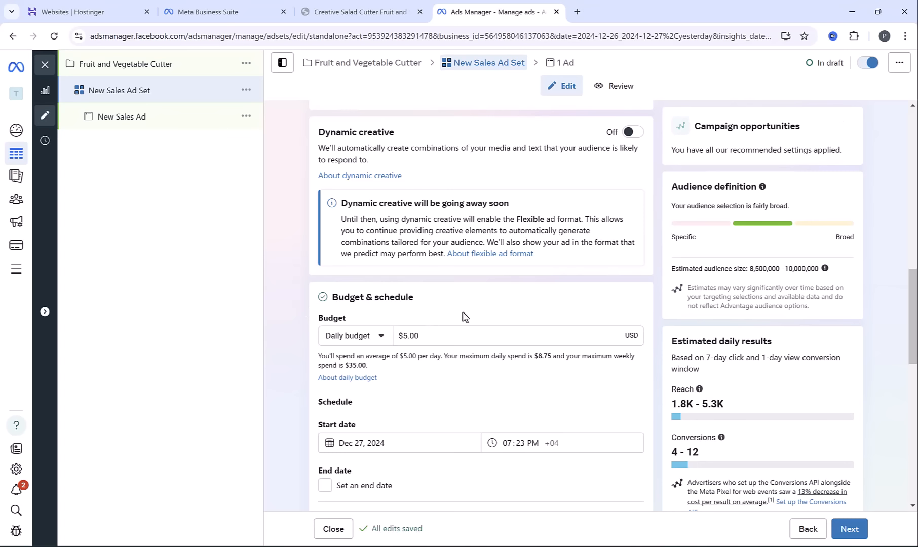
Add Canada, the United Kingdom and Australia to the ad set's included audience locations alongside the United States
scroll(294, 328, "down", 10)
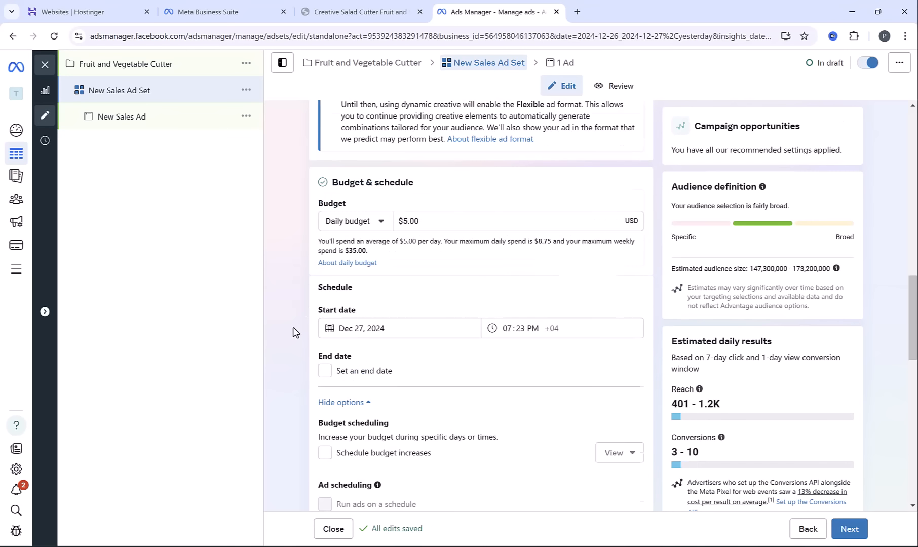
scroll(302, 329, "down", 1)
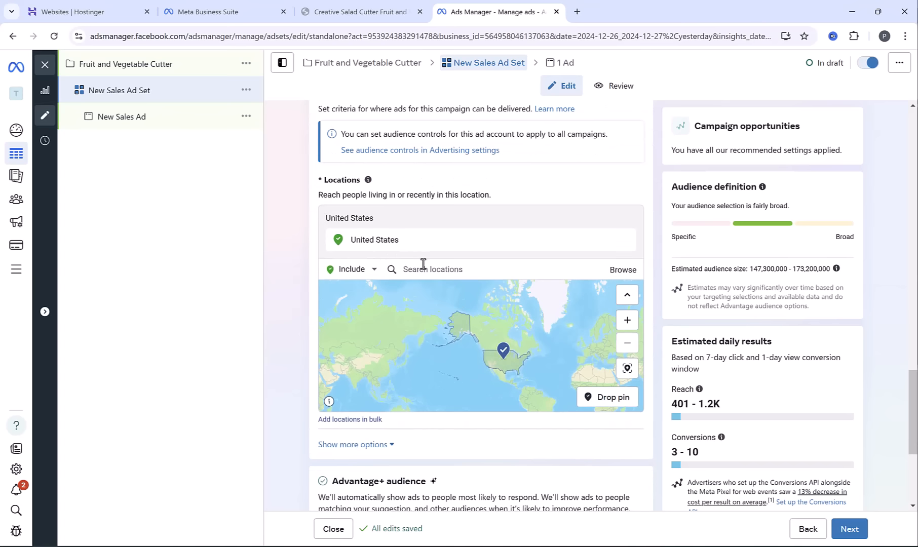
left_click(423, 264)
type("canad")
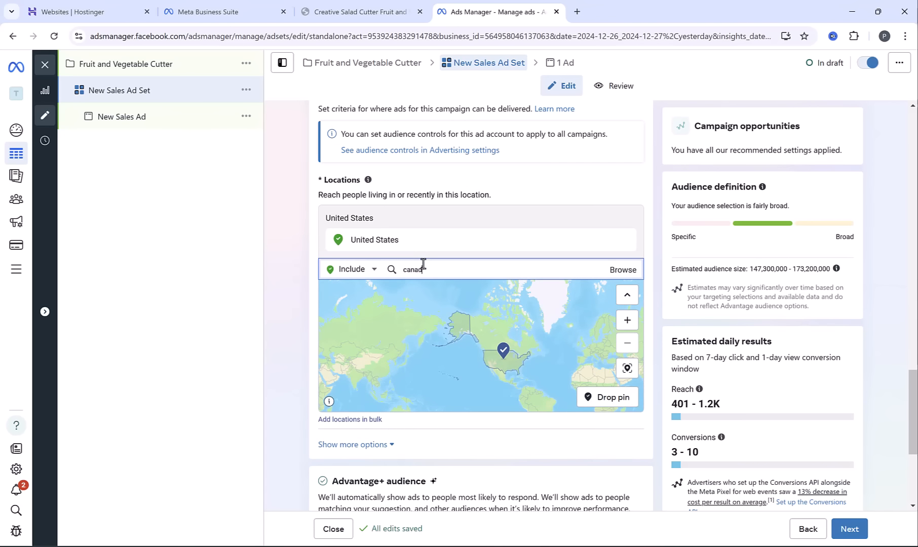
type("a")
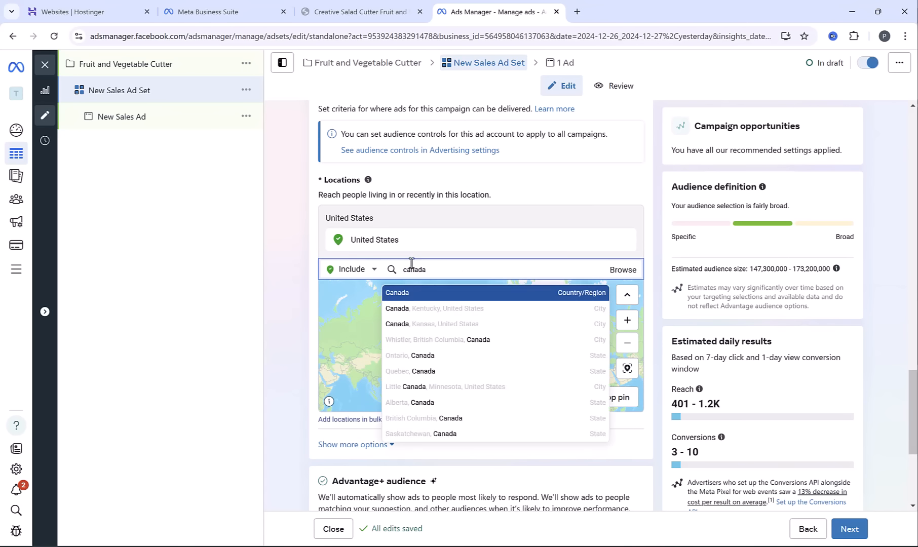
left_click(421, 290)
type("u")
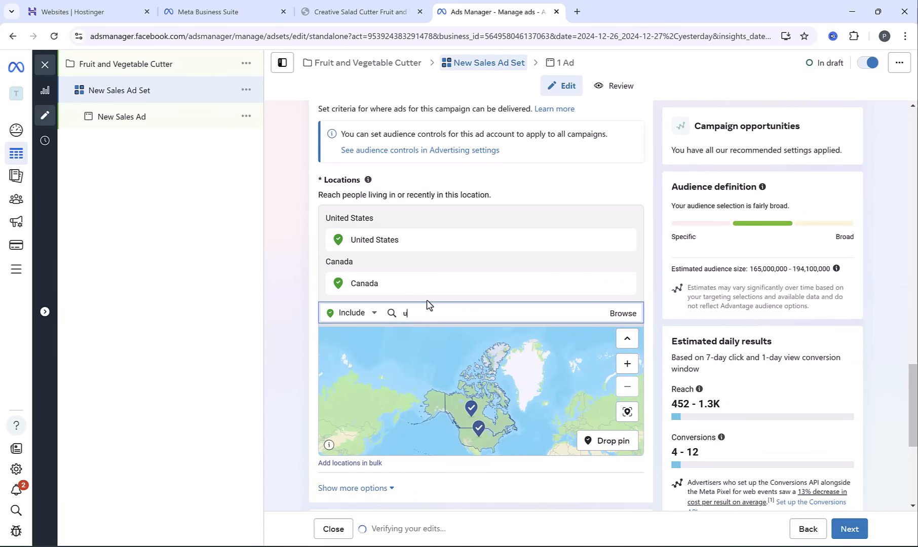
type("nited k")
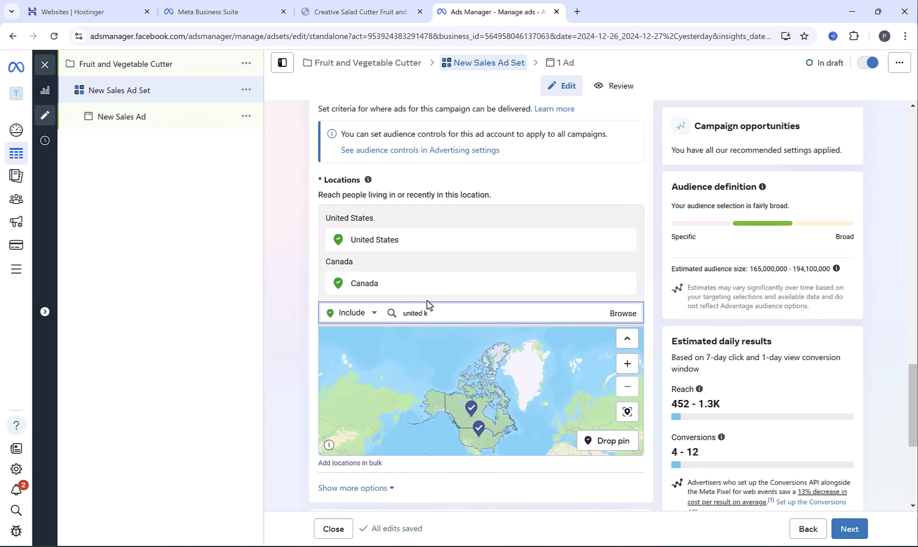
left_click(428, 325)
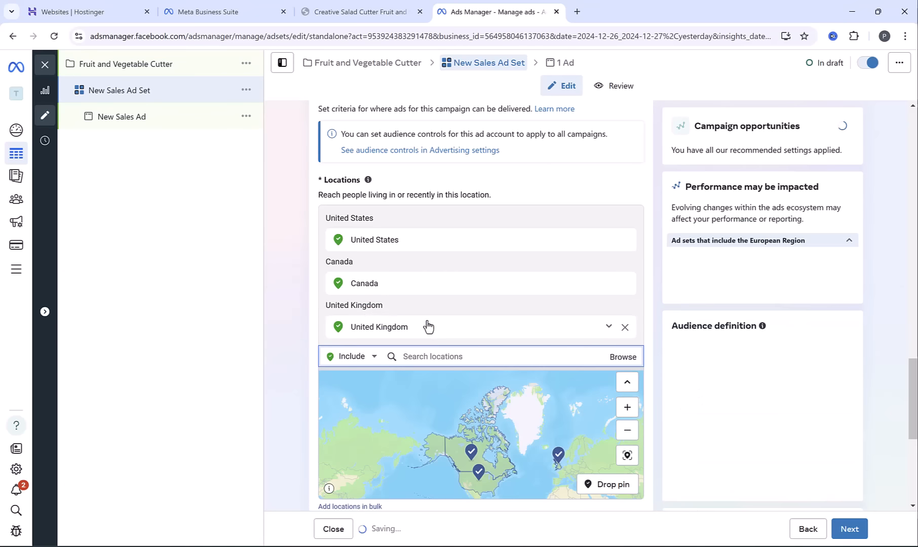
type("aus")
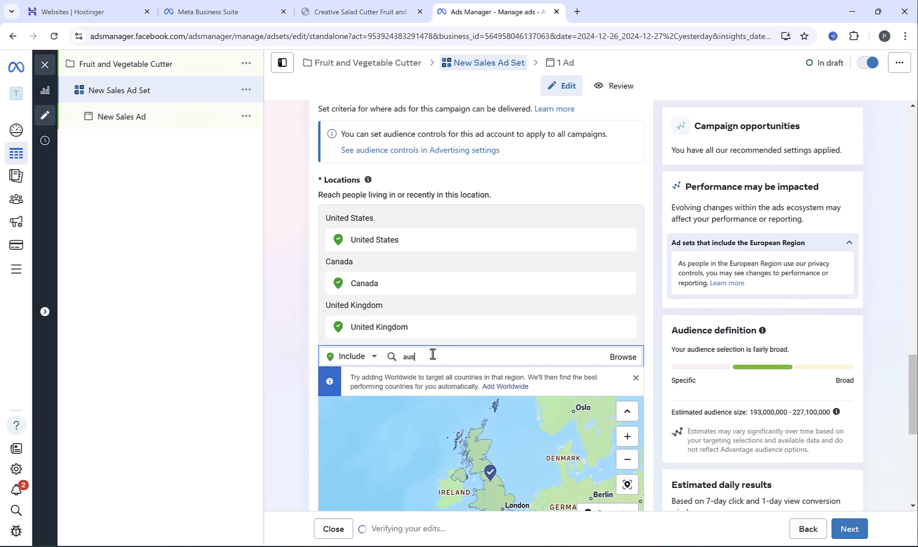
type("tra")
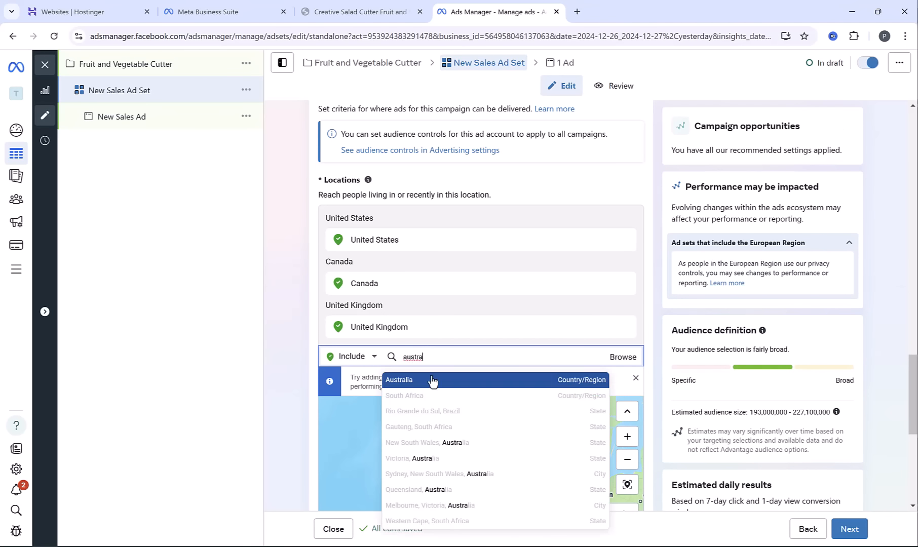
left_click(431, 381)
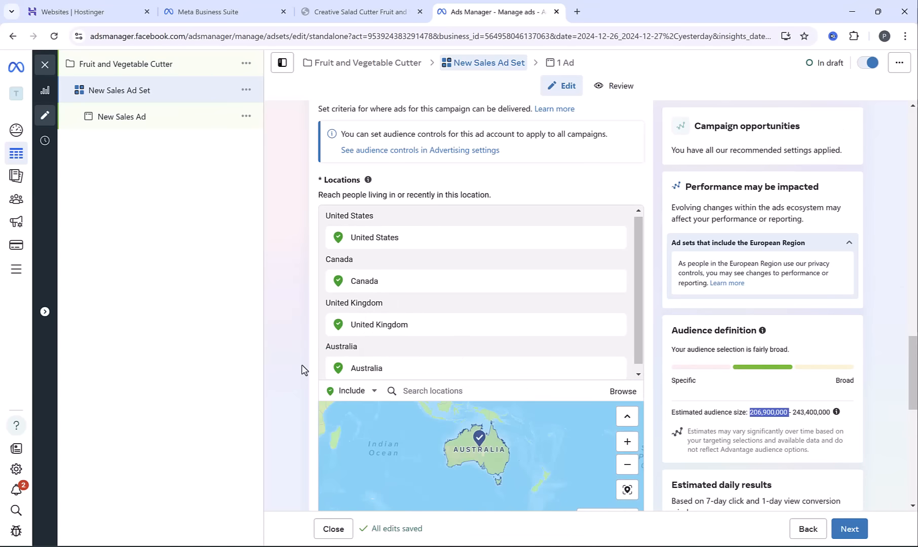
scroll(302, 370, "down", 5)
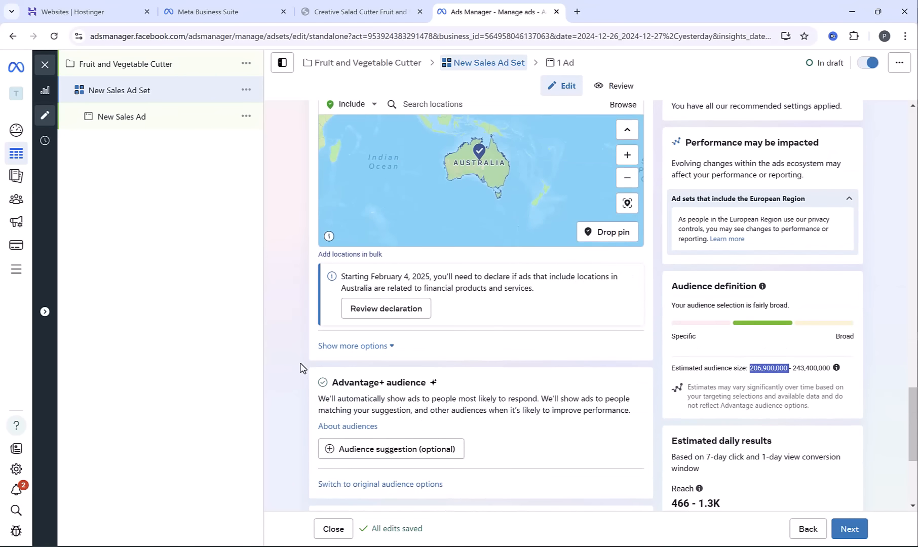
Switch the ad set from Advantage+ audience to the original audience options
scroll(302, 370, "down", 1)
left_click(429, 428)
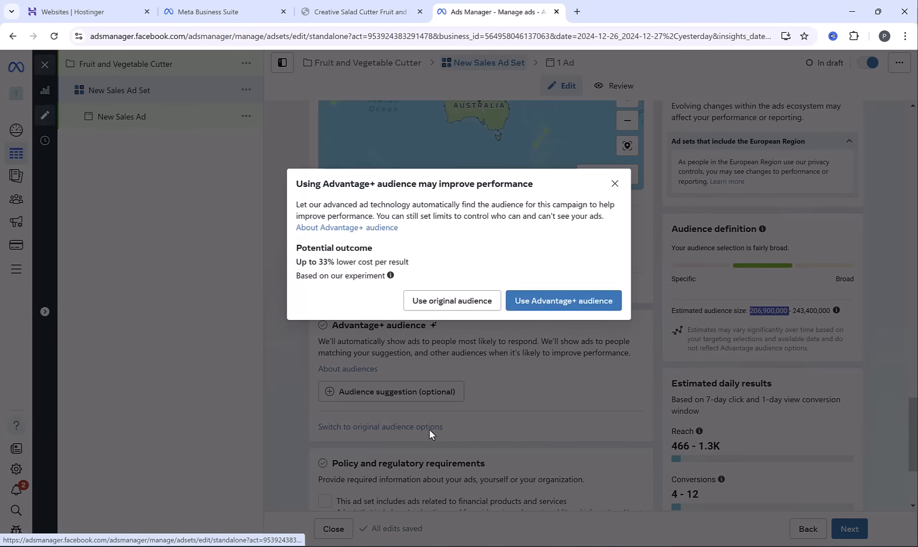
left_click(431, 303)
Set the minimum age of the ad set's audience to 25
scroll(304, 317, "down", 10)
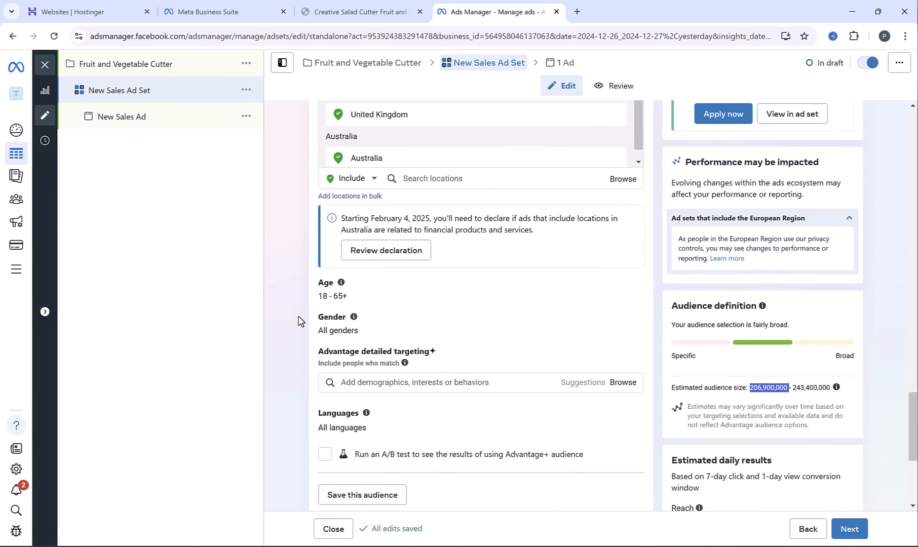
left_click(631, 290)
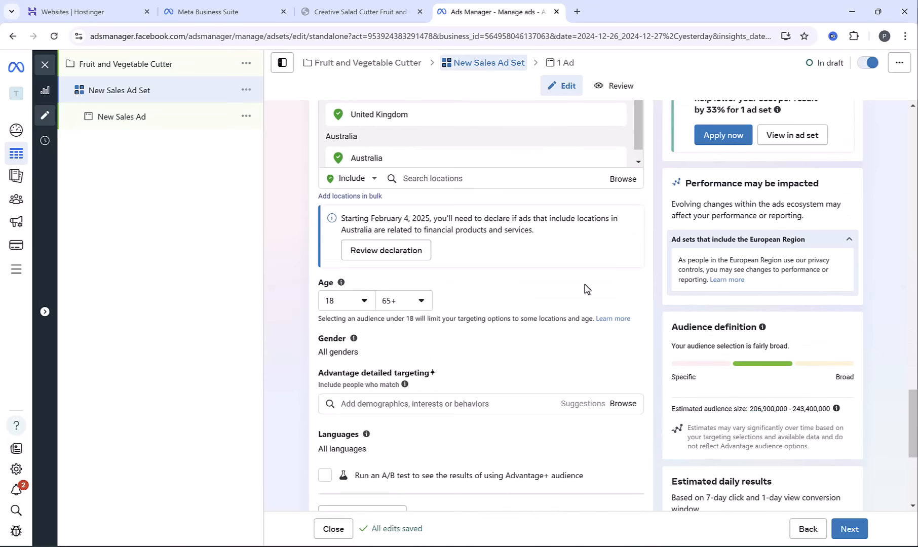
left_click(362, 300)
scroll(358, 379, "down", 2)
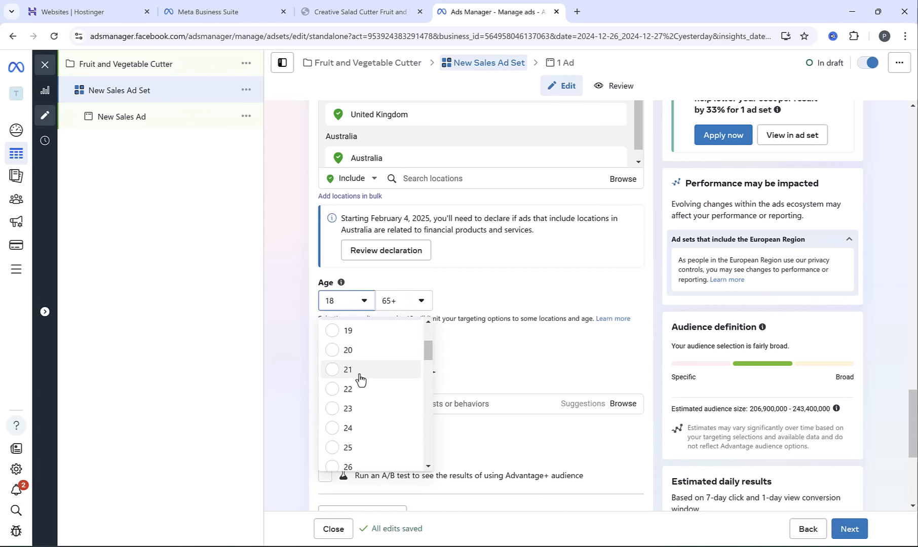
left_click(333, 447)
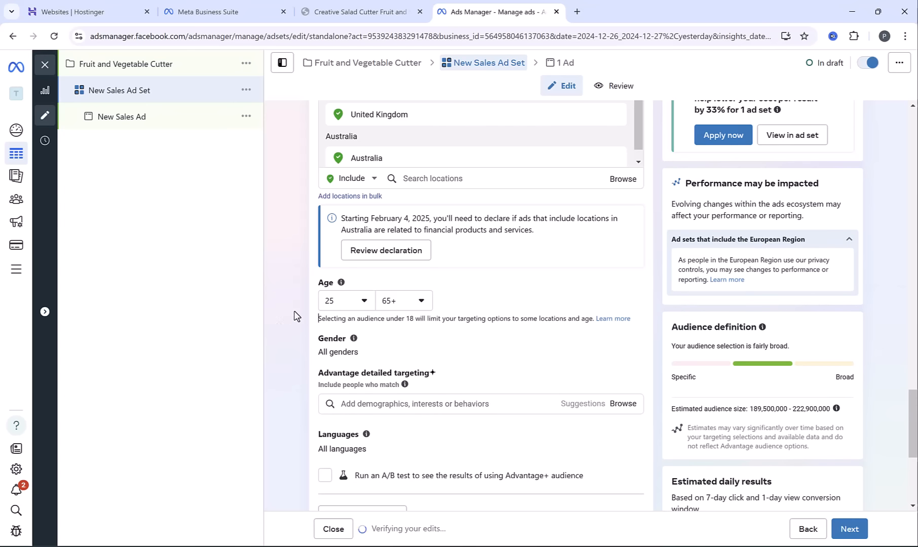
Add the interest Kitchenware (kitchen & dining) to the ad set's detailed targeting, checking the product page for its category
scroll(304, 318, "down", 1)
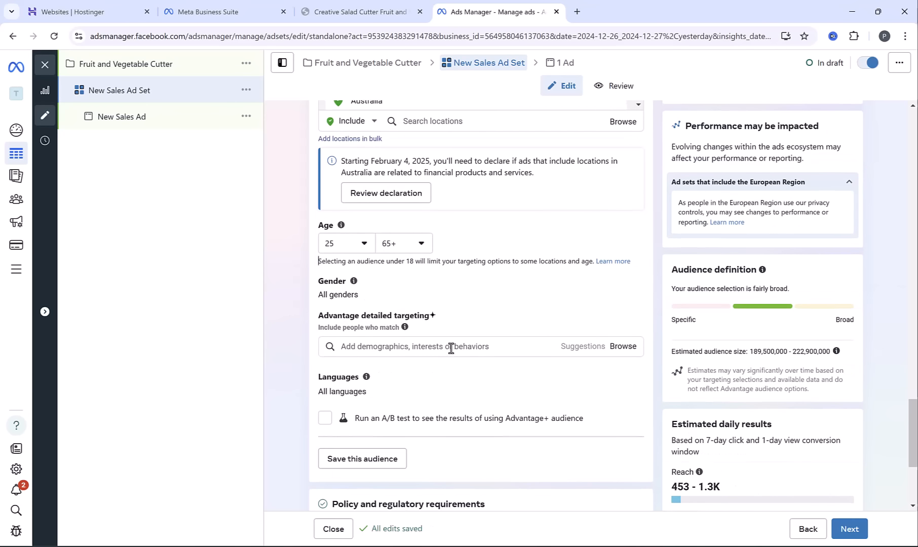
left_click(358, 12)
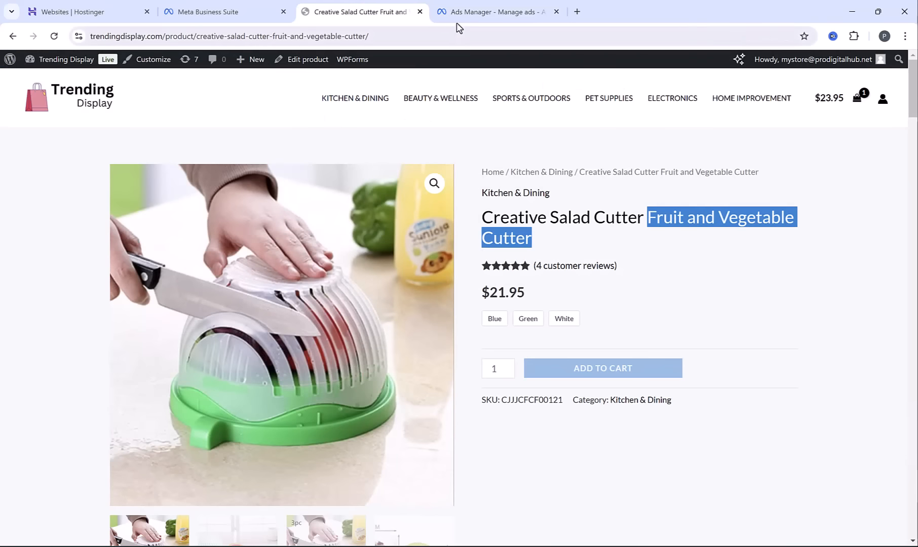
left_click(461, 11)
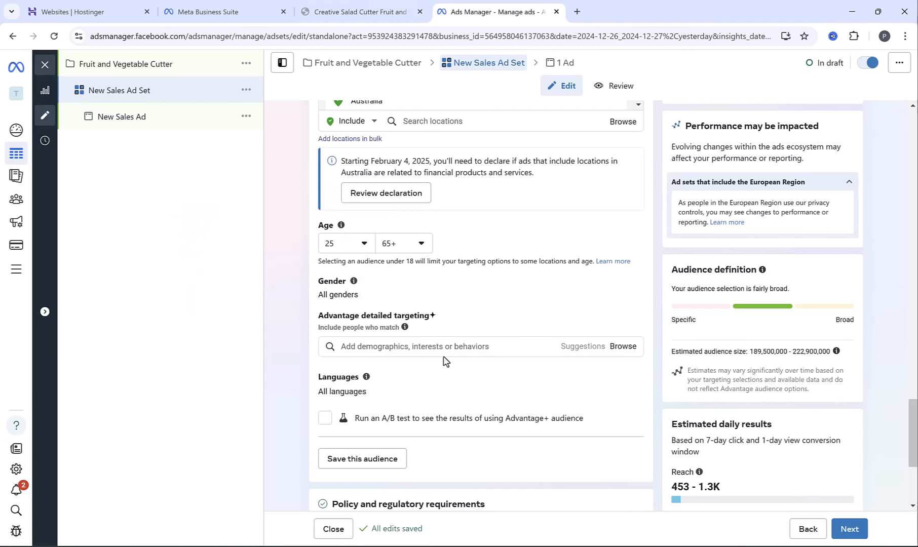
left_click(439, 347)
type("kitchenwa")
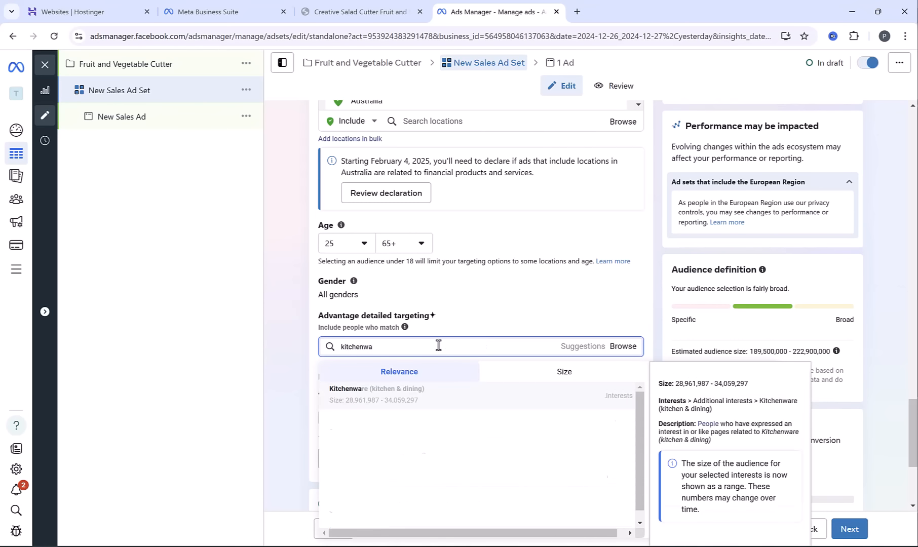
left_click(371, 398)
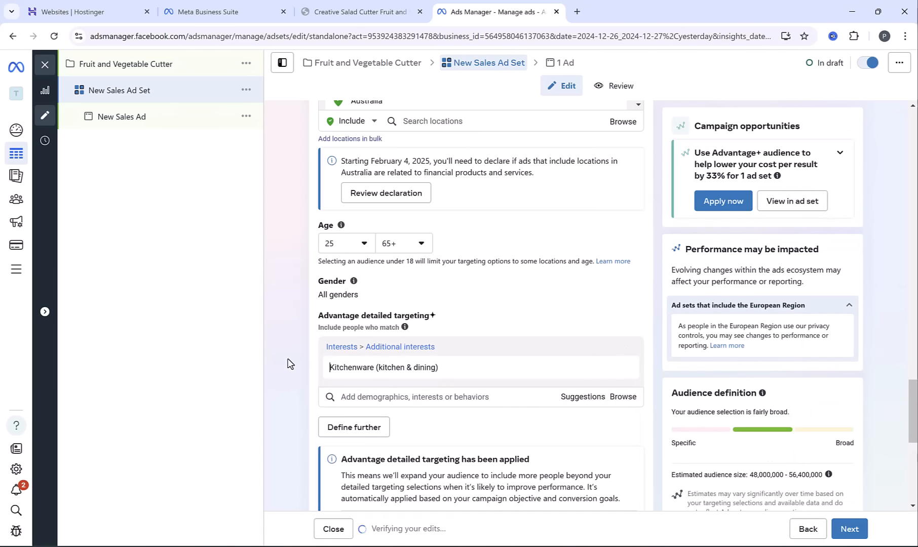
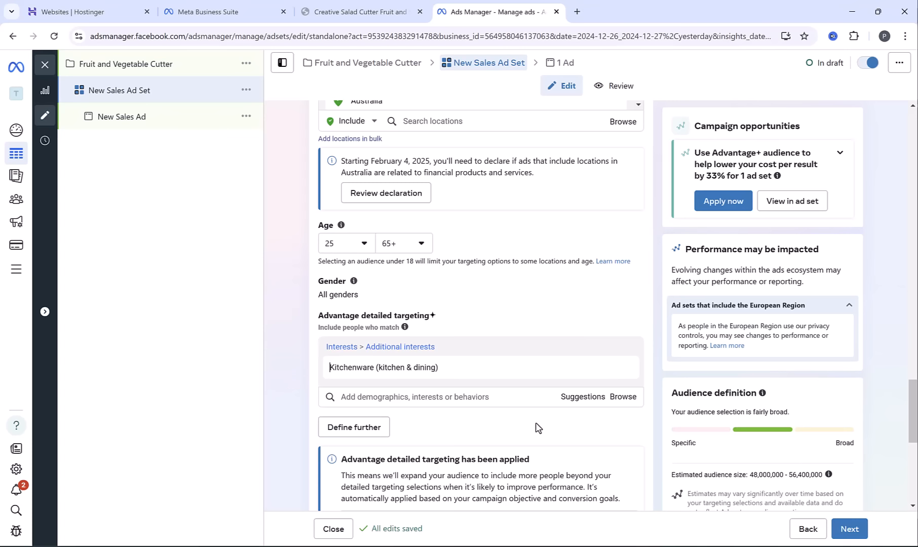
Narrow the ad set's detailed targeting so people must also match the purchase behavior Engaged Shoppers
left_click(353, 427)
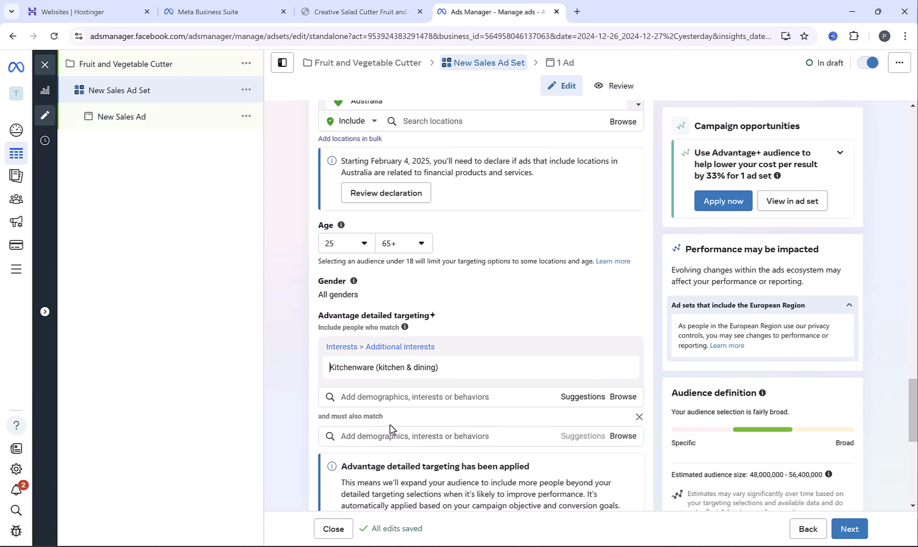
scroll(400, 426, "down", 1)
left_click(388, 379)
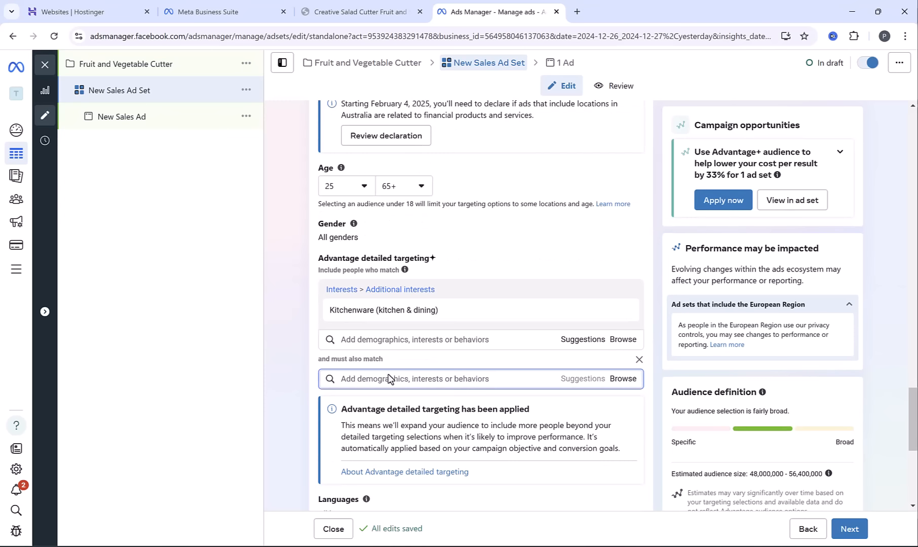
type("engaged")
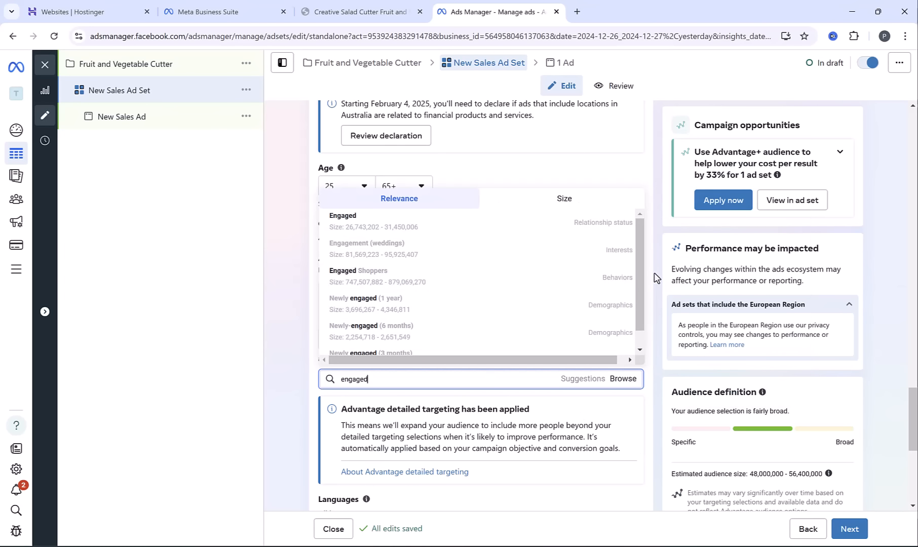
mouse_move(608, 280)
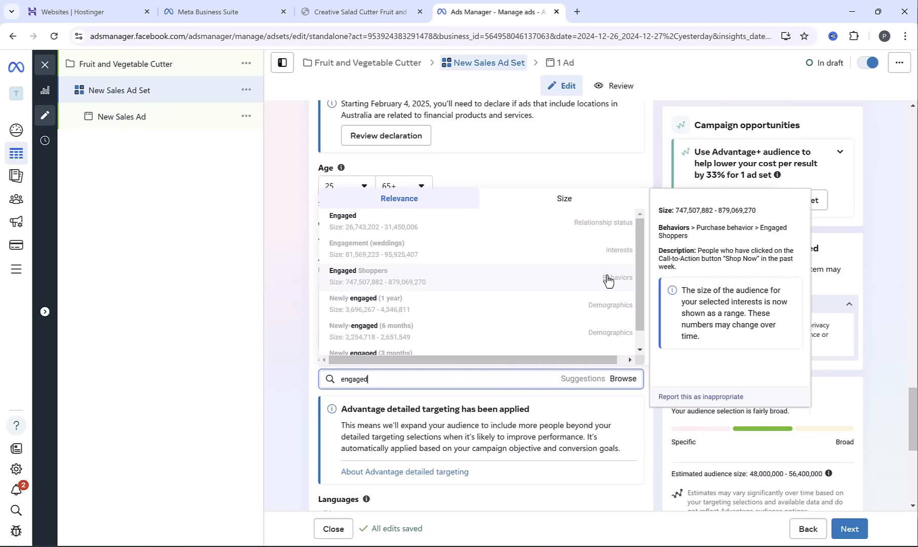
left_click(609, 281)
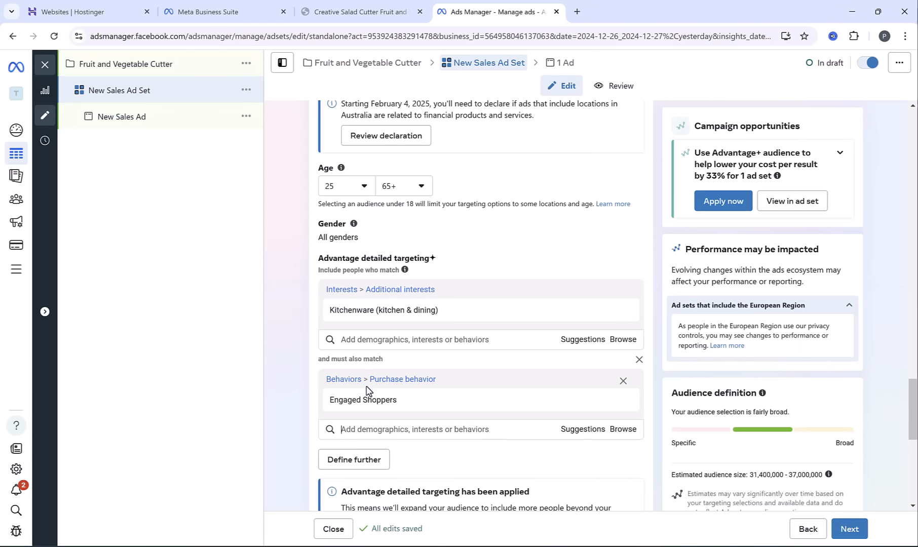
mouse_move(419, 413)
Rename the ad set as Kitchenware
scroll(291, 353, "down", 1)
scroll(298, 278, "up", 15)
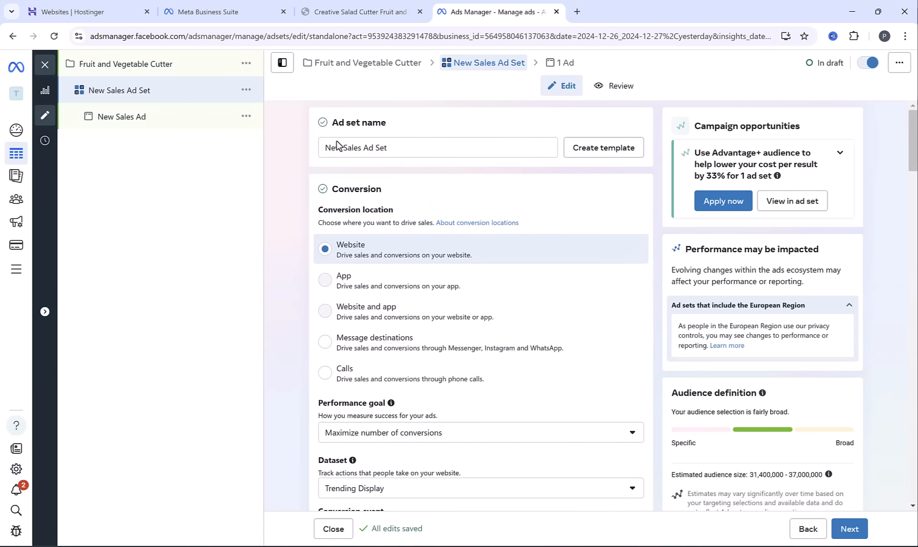
triple_click(393, 151)
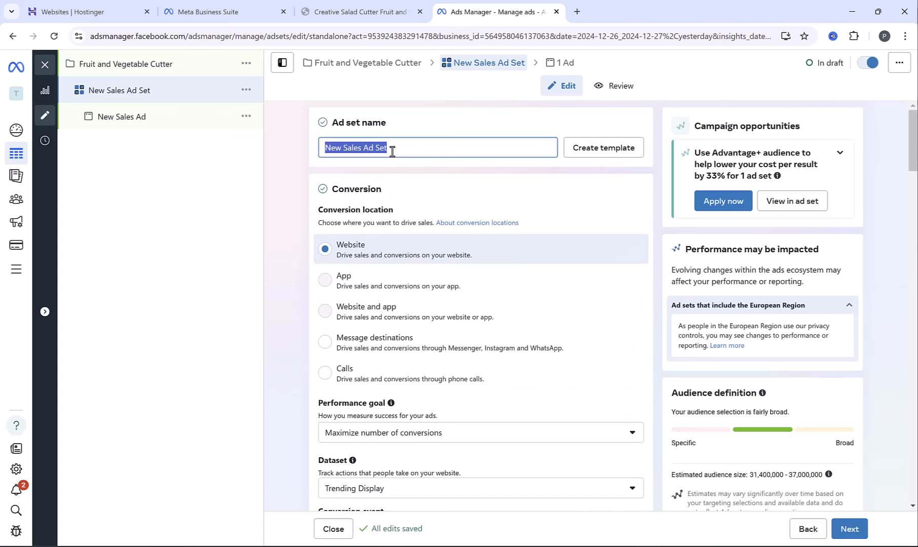
type("Kitchenware")
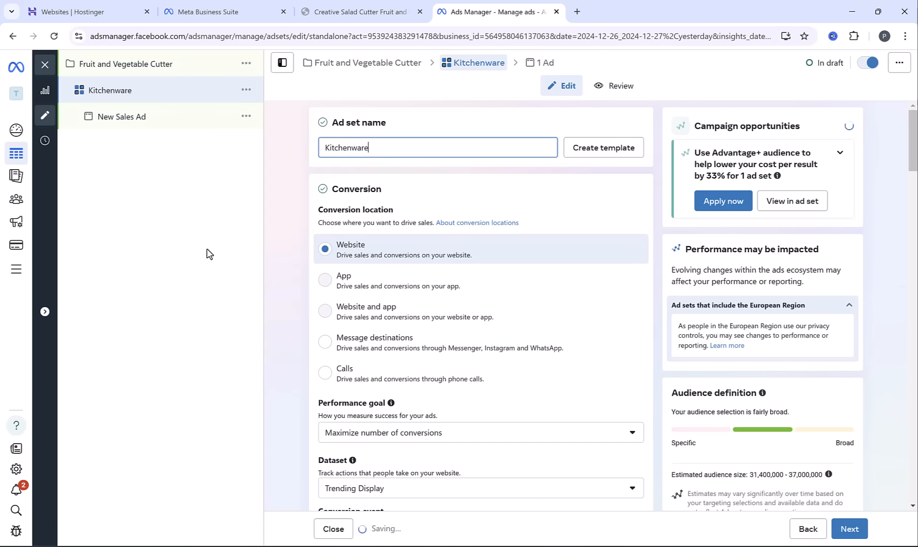
left_click(281, 207)
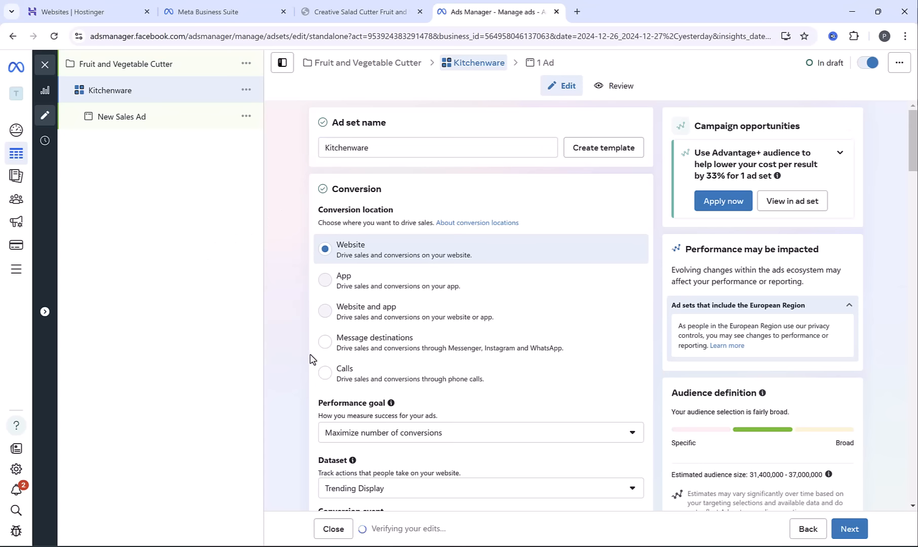
Continue from the Kitchenware ad set to its ad and rename the ad as Ad1
scroll(282, 375, "down", 20)
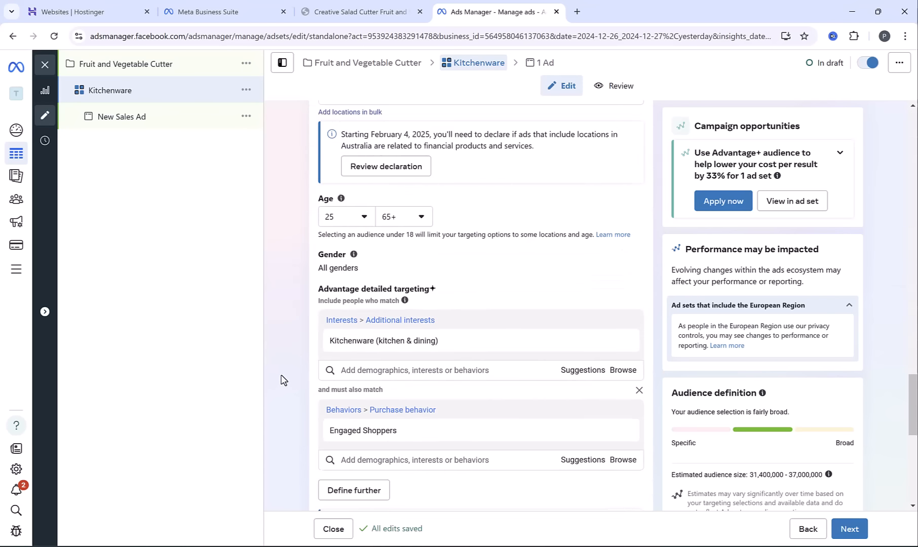
scroll(282, 380, "down", 10)
left_click(839, 538)
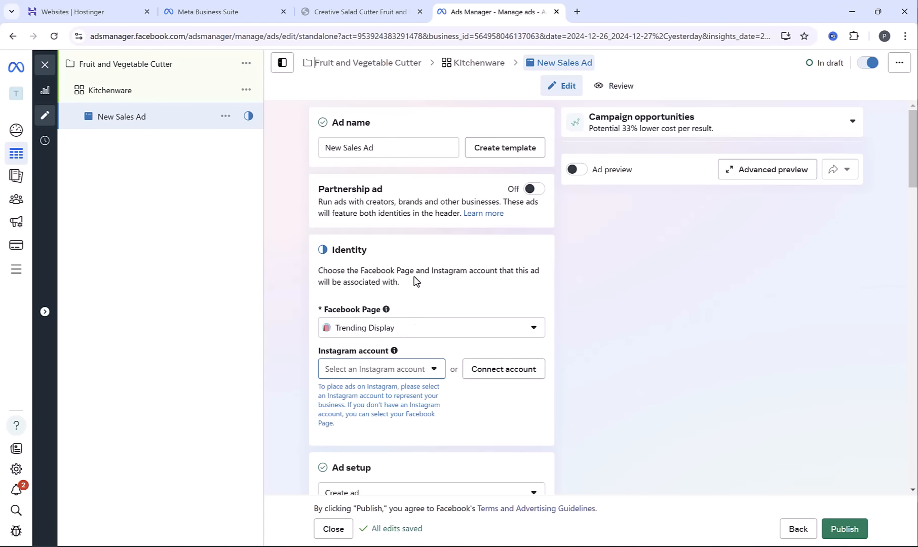
triple_click(392, 149)
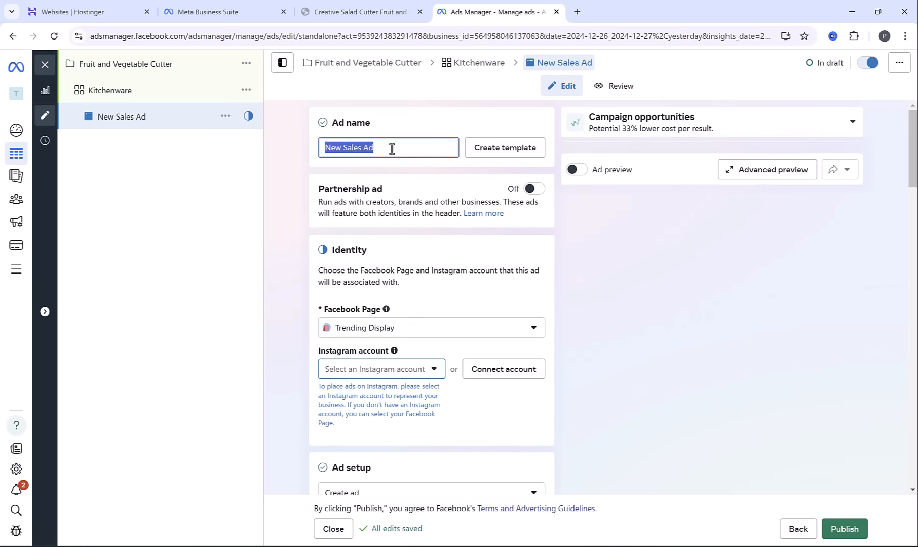
type("Ad")
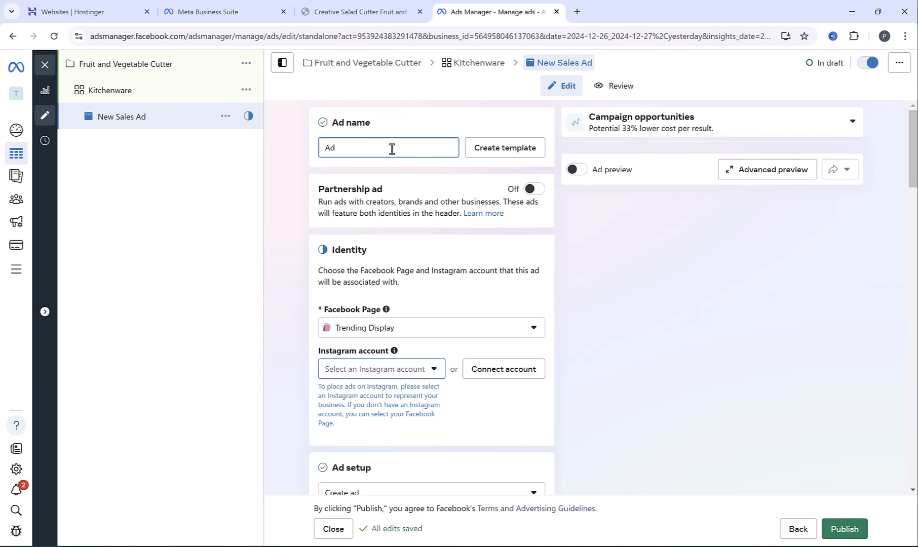
type("1")
Start setting up a video ad creative for Ad1, leaving the source URL, site links and text options empty
scroll(299, 177, "down", 1)
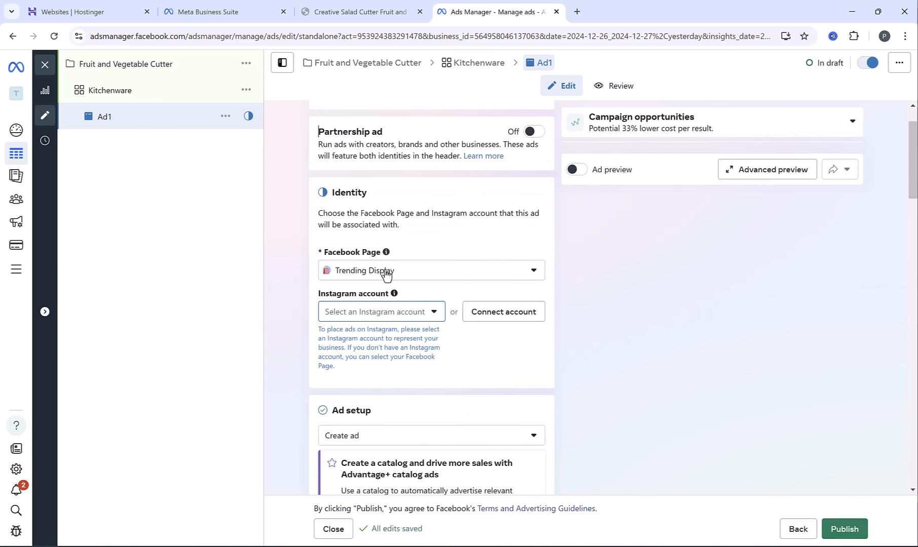
scroll(301, 287, "down", 3)
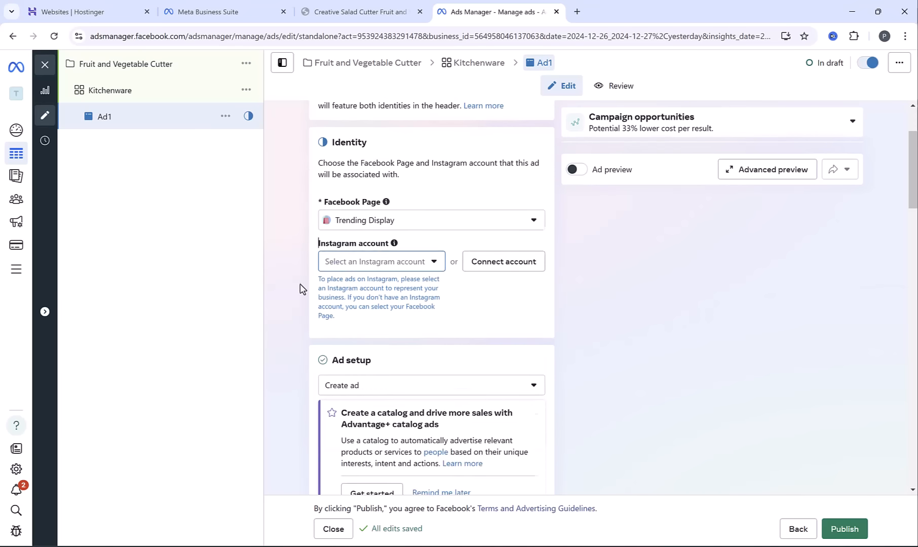
scroll(303, 291, "down", 4)
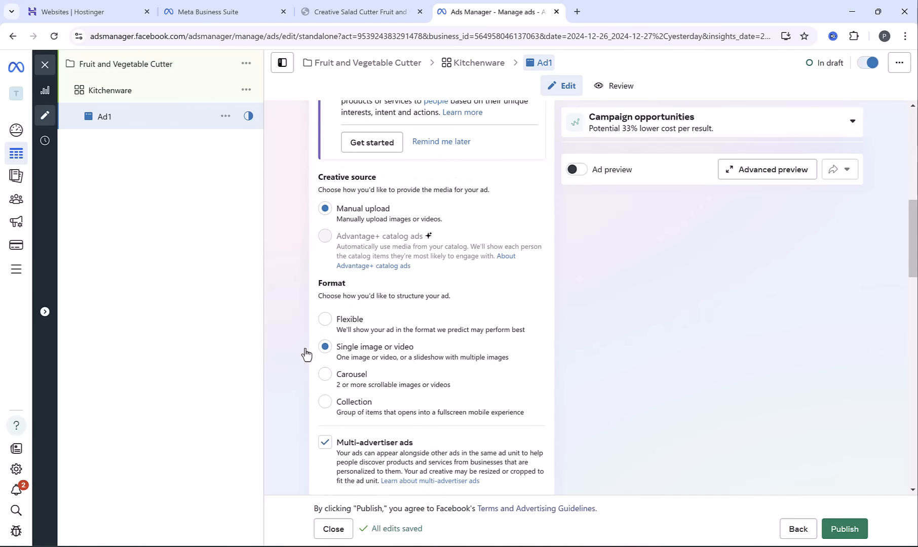
scroll(295, 340, "down", 1)
scroll(293, 339, "down", 4)
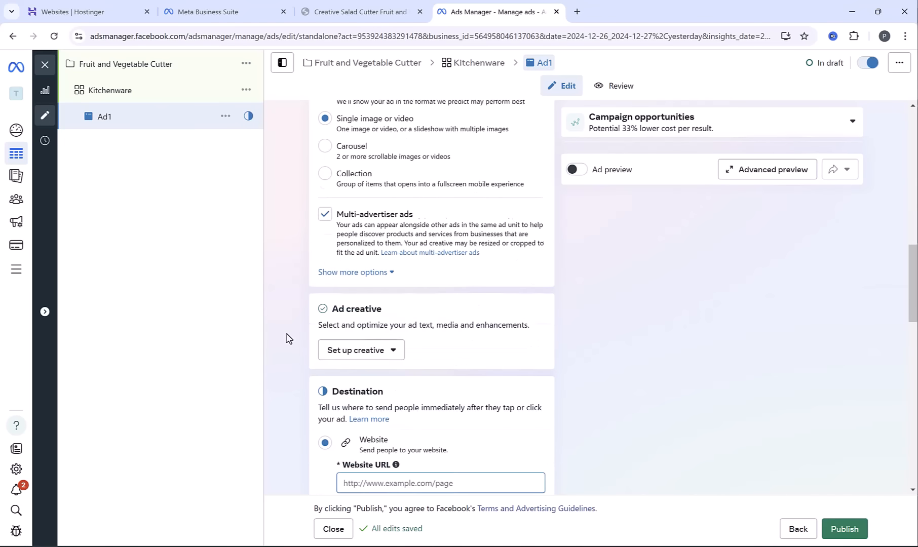
left_click(361, 356)
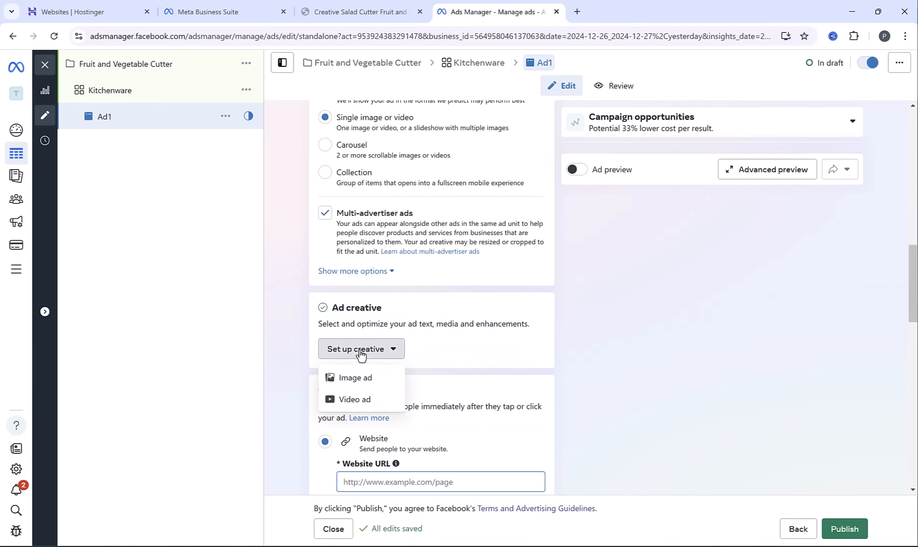
left_click(360, 401)
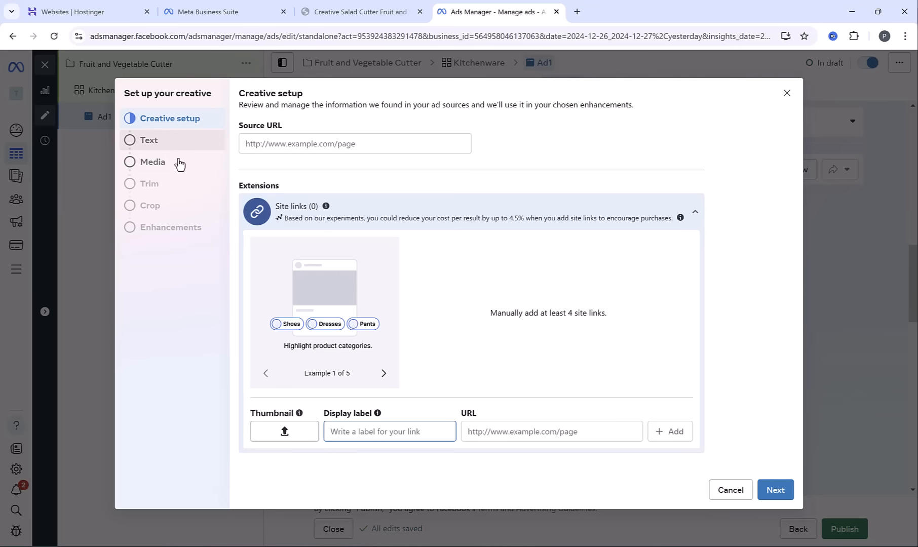
left_click(777, 490)
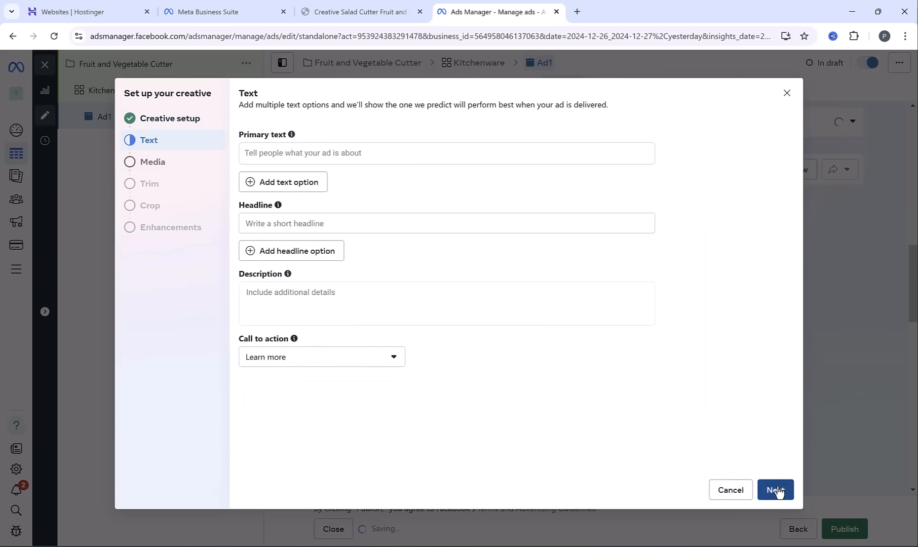
left_click(777, 490)
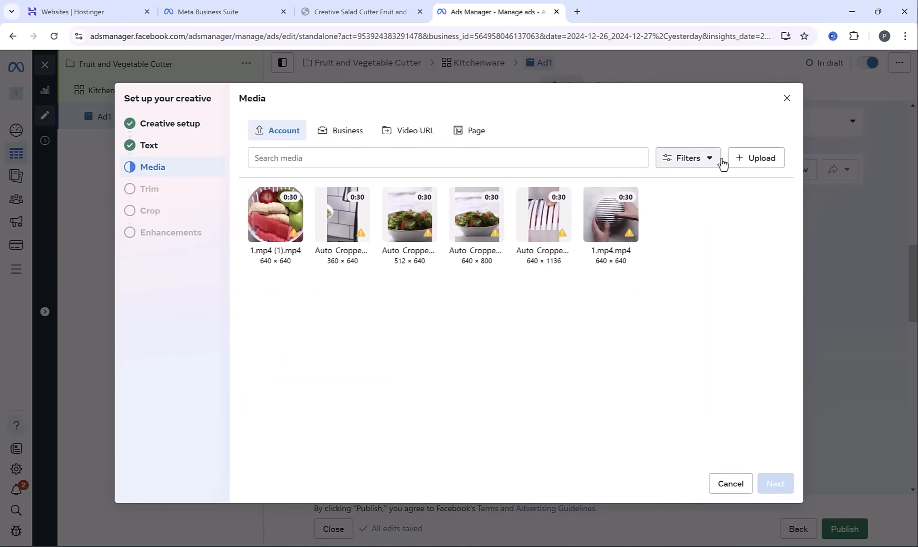
Upload 1.mp4 (1).mp4 from the Desktop as the ad's video and finish the creative setup with the default trim and original crops
left_click(768, 158)
scroll(342, 195, "down", 2)
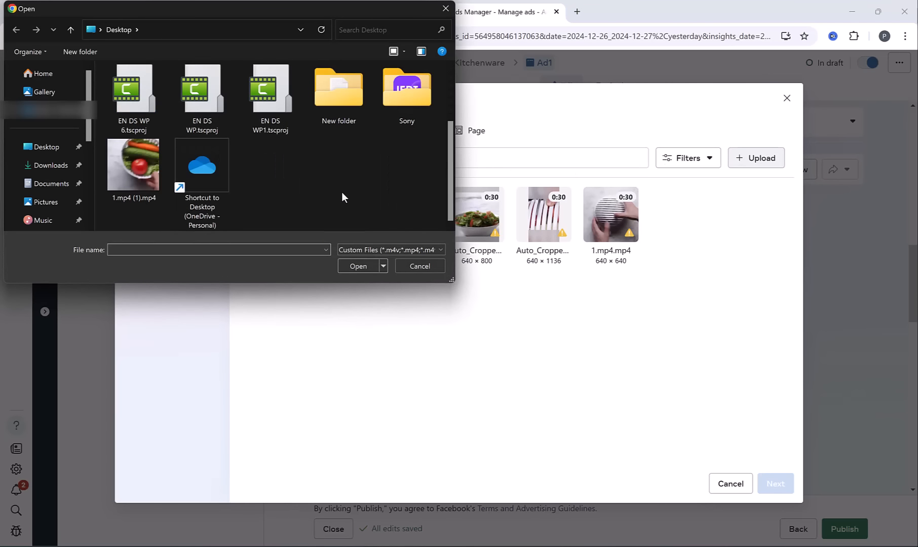
double_click(157, 175)
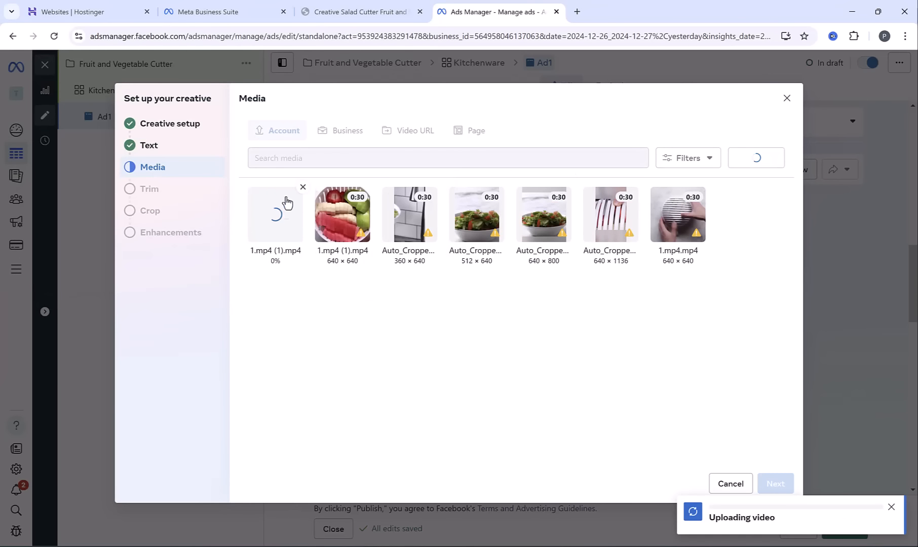
left_click(762, 485)
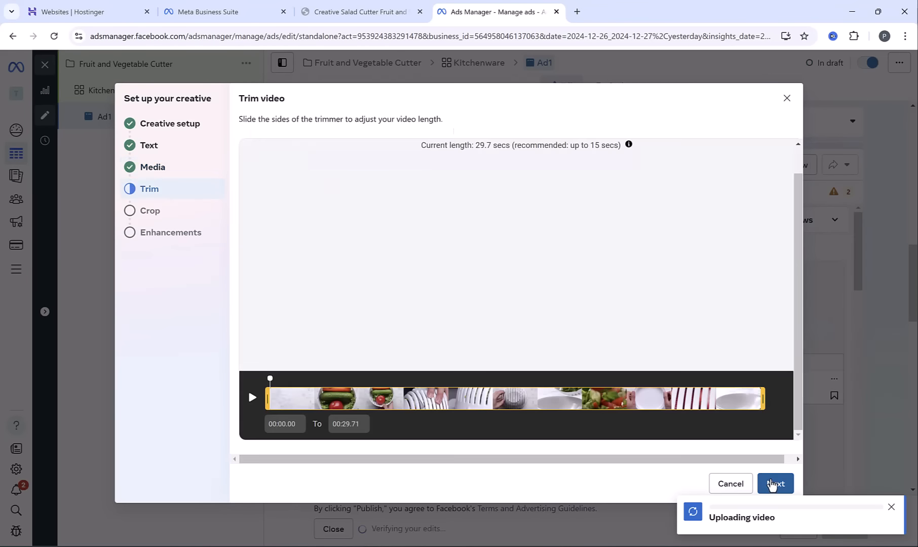
left_click(775, 484)
left_click(775, 485)
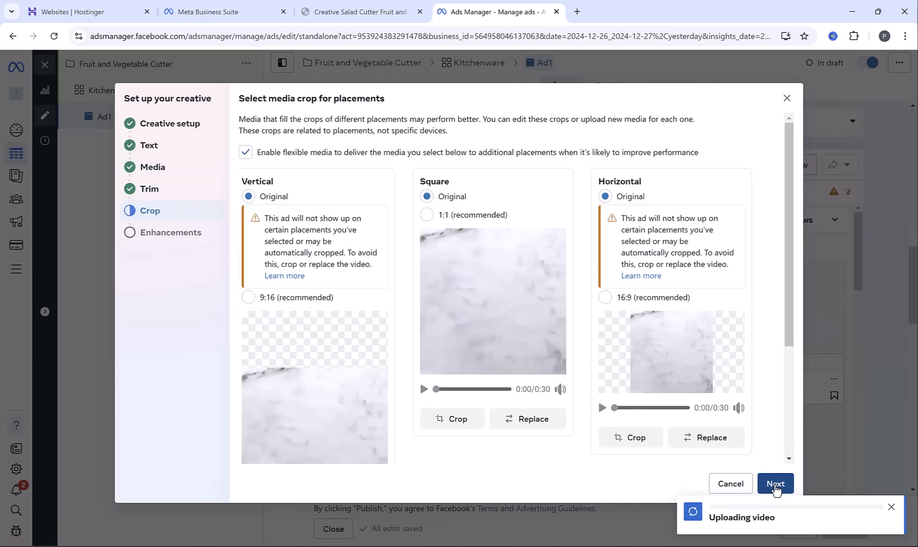
left_click(775, 484)
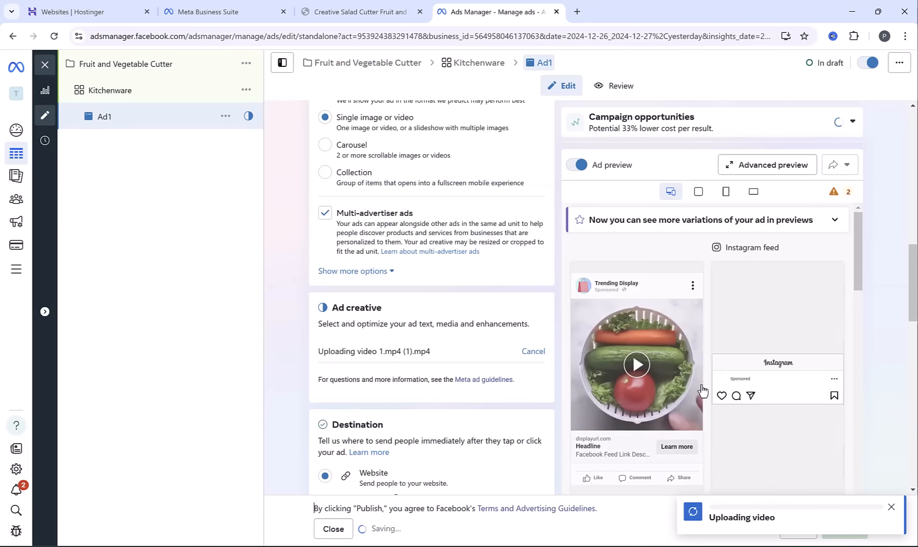
Enter "Shop amazing salad cutter" as the ad's primary text
scroll(669, 343, "down", 5)
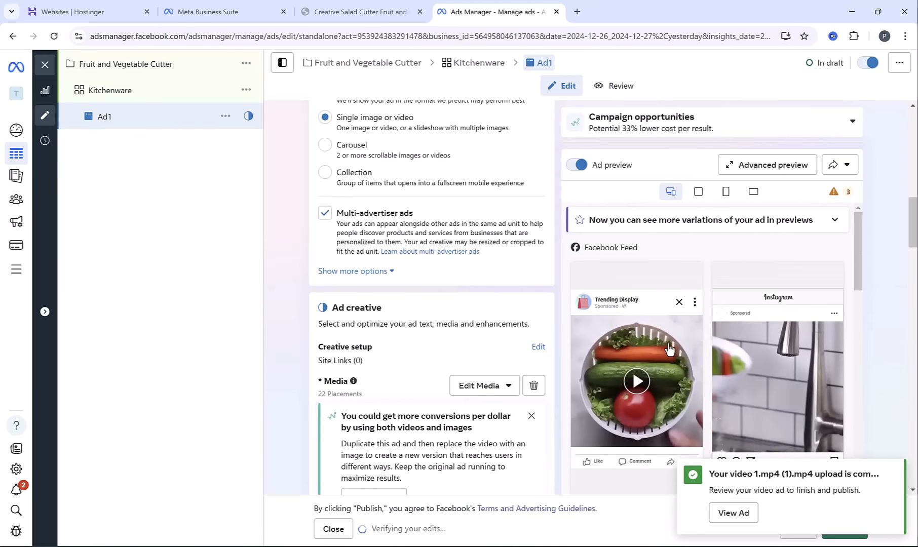
scroll(437, 304, "down", 2)
scroll(438, 301, "down", 6)
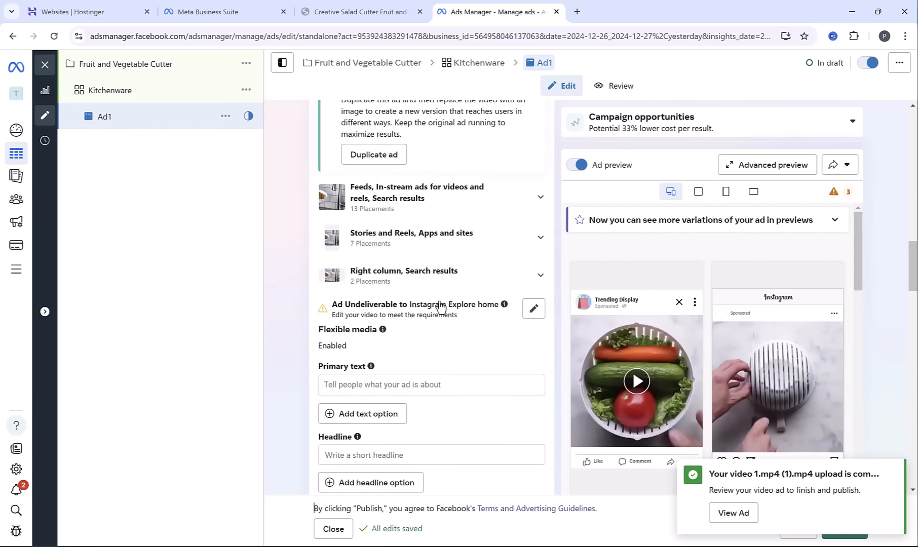
left_click(387, 269)
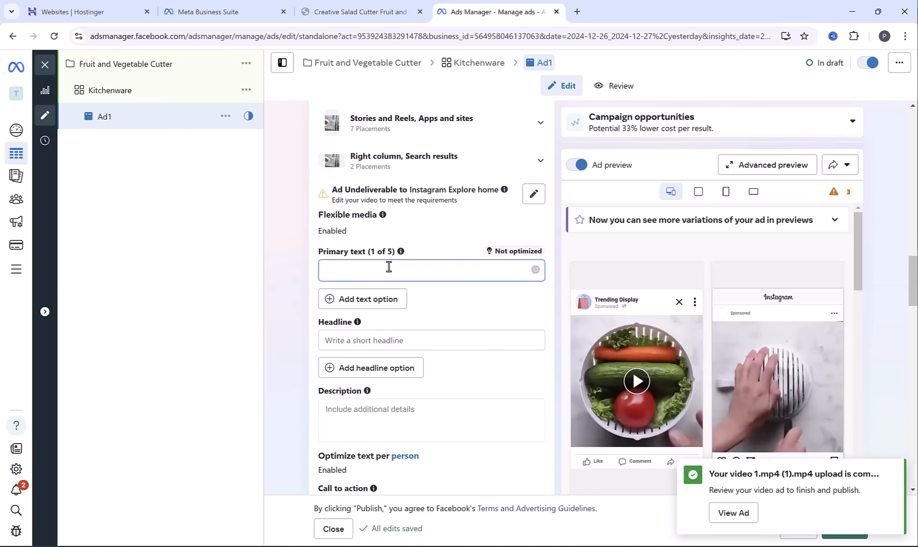
type("Shop amazing salad cutter")
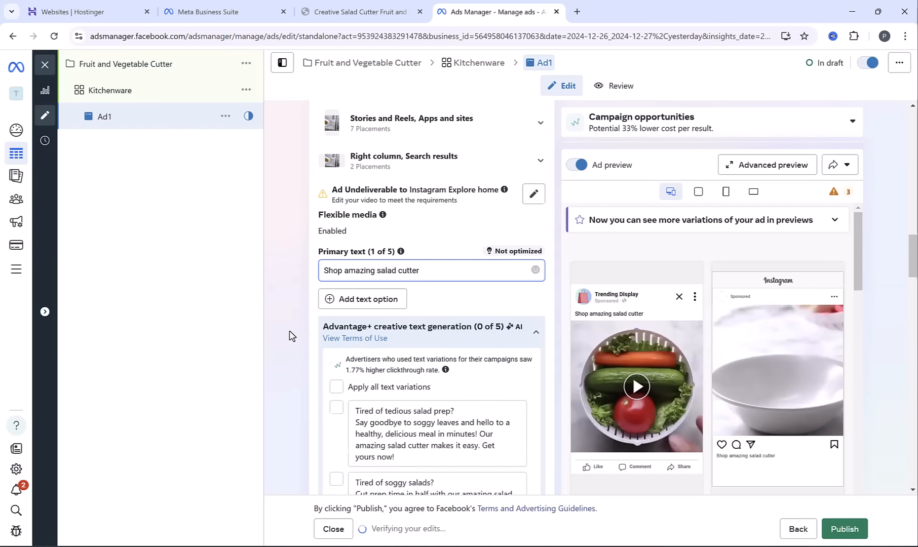
Review the generated primary text suggestions and apply all text variations
scroll(293, 334, "down", 1)
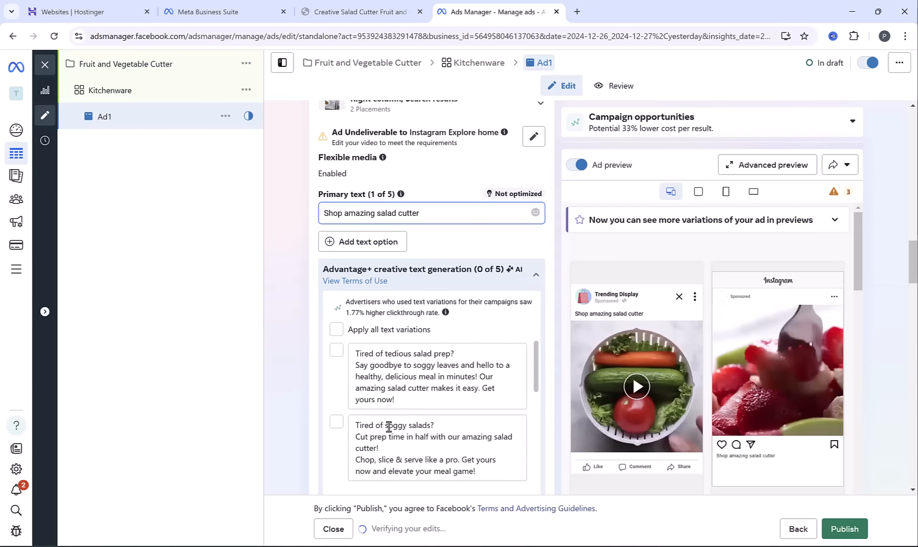
scroll(389, 431, "down", 5)
scroll(388, 439, "up", 5)
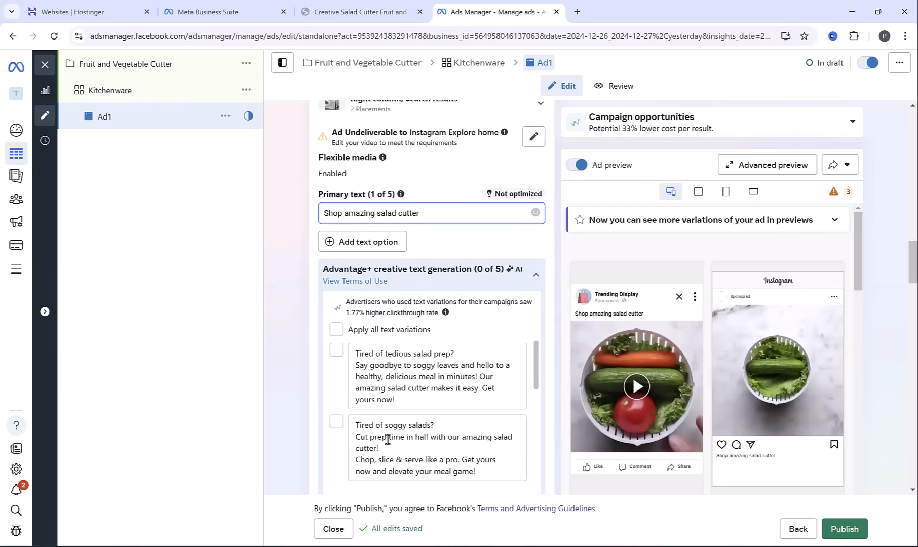
left_click(336, 329)
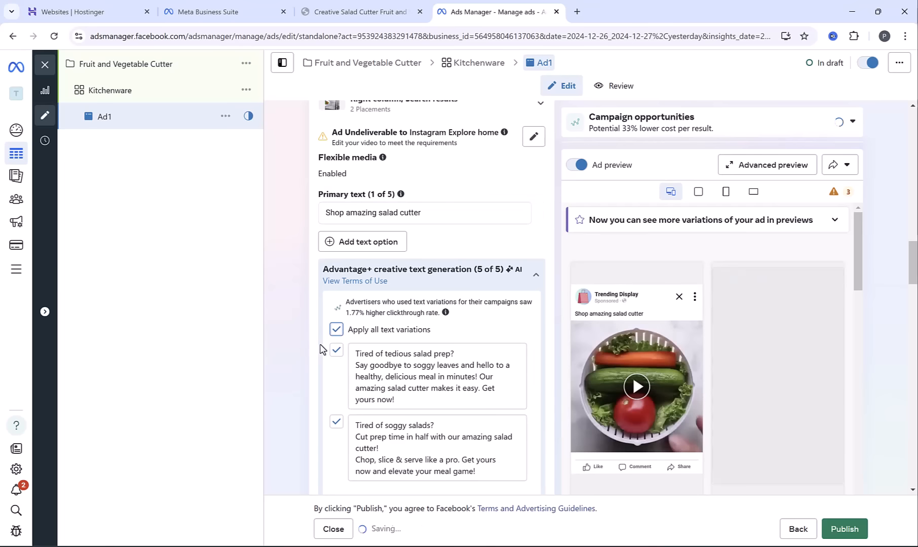
Enter "Fruit and Vegetable Cutter" as the ad's headline and apply all generated headline text variations
scroll(301, 368, "down", 3)
scroll(304, 354, "down", 1)
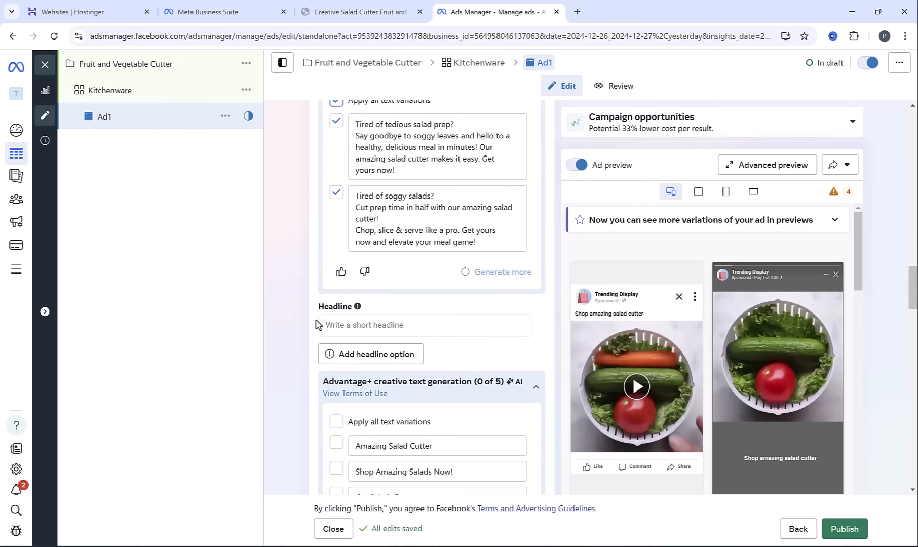
left_click(346, 324)
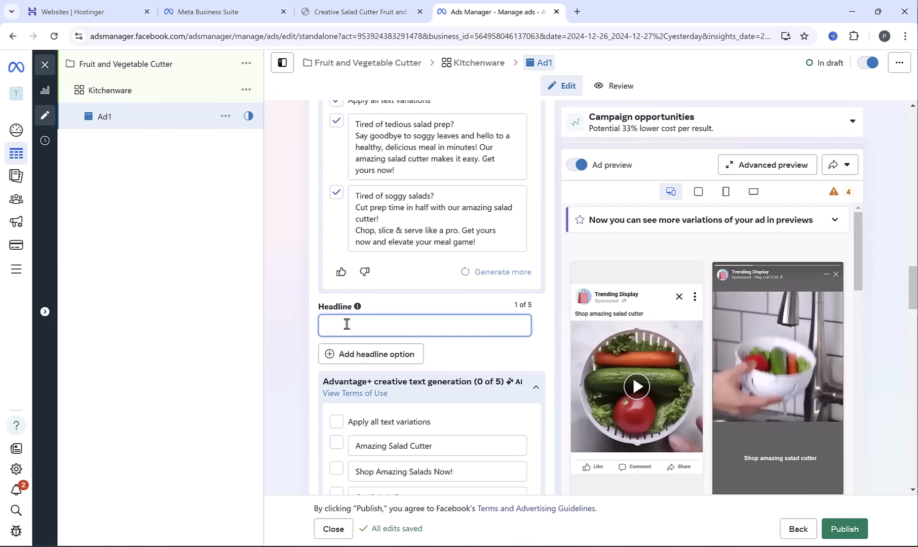
type("Fruit and Vegetable Cutter")
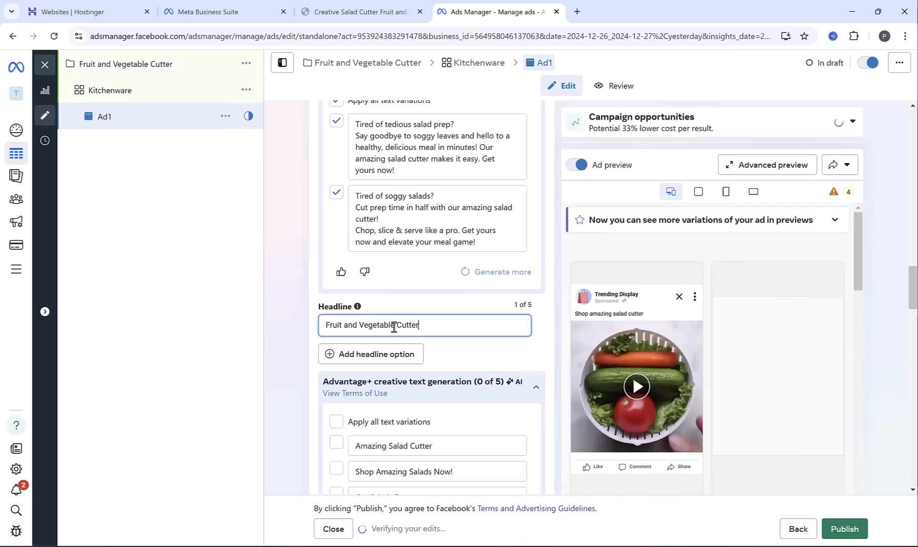
scroll(328, 364, "down", 2)
left_click(332, 307)
Set the ad's call to action to Shop now
scroll(297, 254, "down", 5)
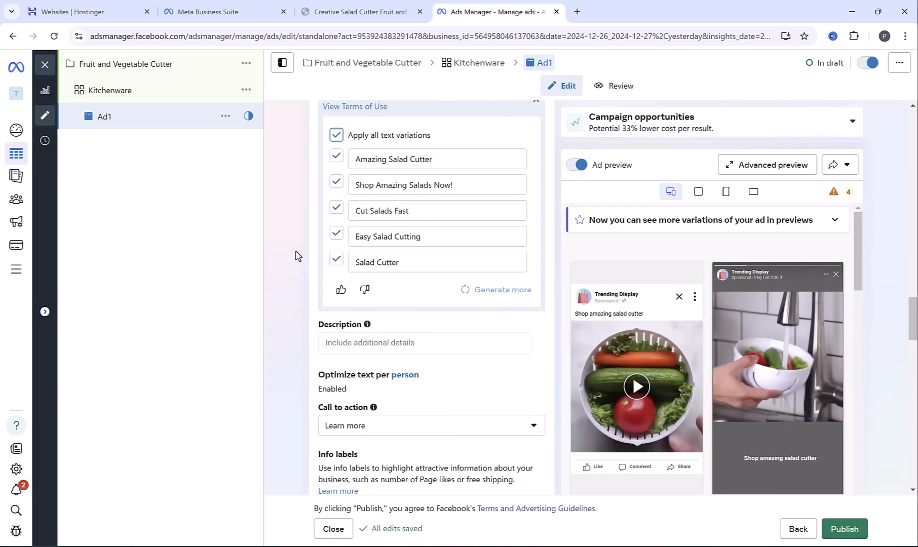
left_click(373, 332)
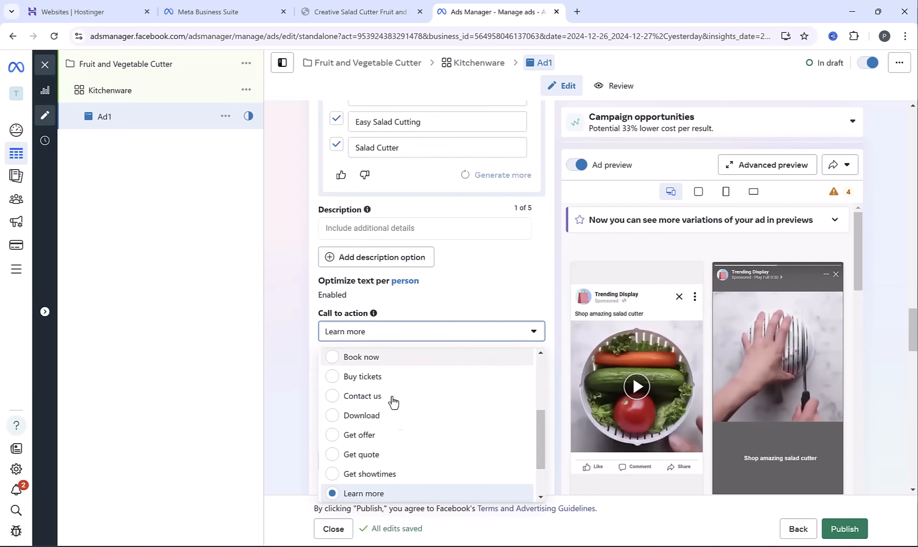
scroll(400, 431, "down", 5)
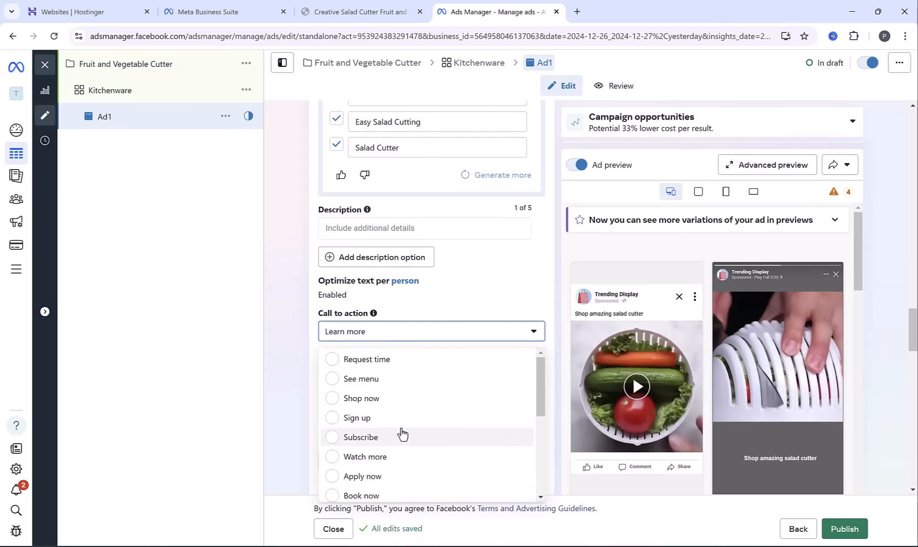
left_click(335, 399)
Copy the address of the Creative Salad Cutter product page and use it as the website URL in the ad's destination
scroll(304, 392, "down", 5)
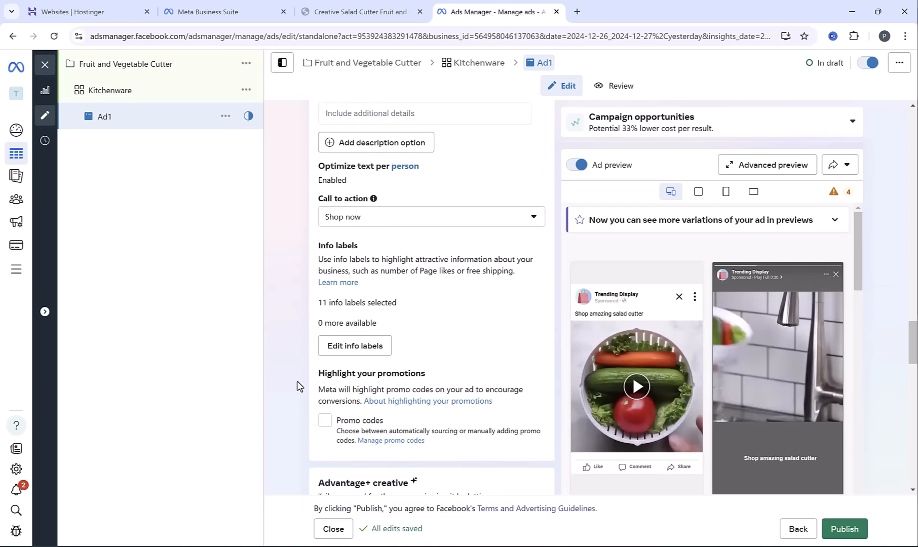
scroll(298, 391, "down", 6)
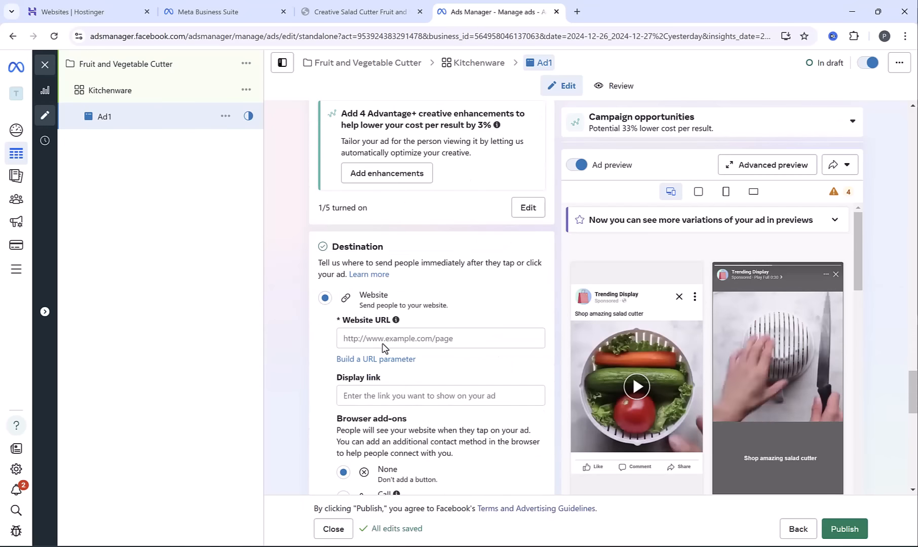
left_click(356, 9)
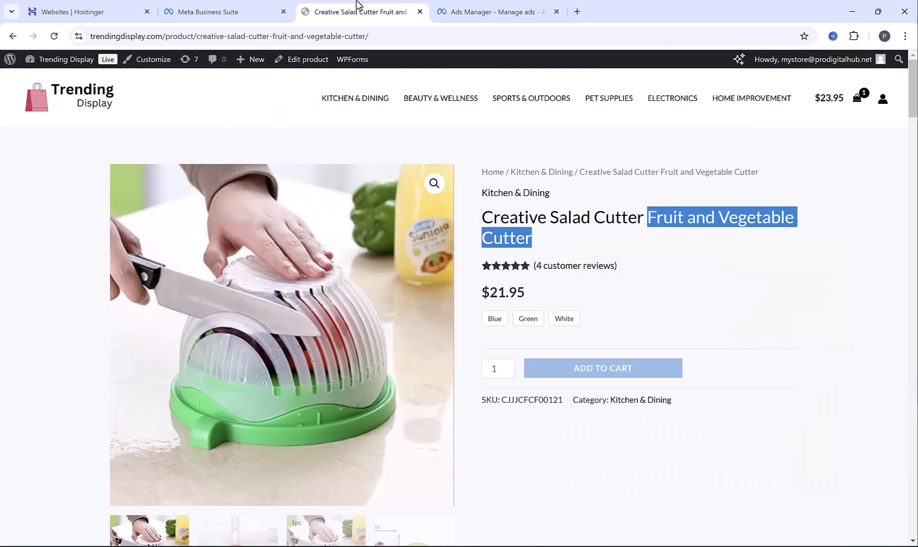
left_click(339, 36)
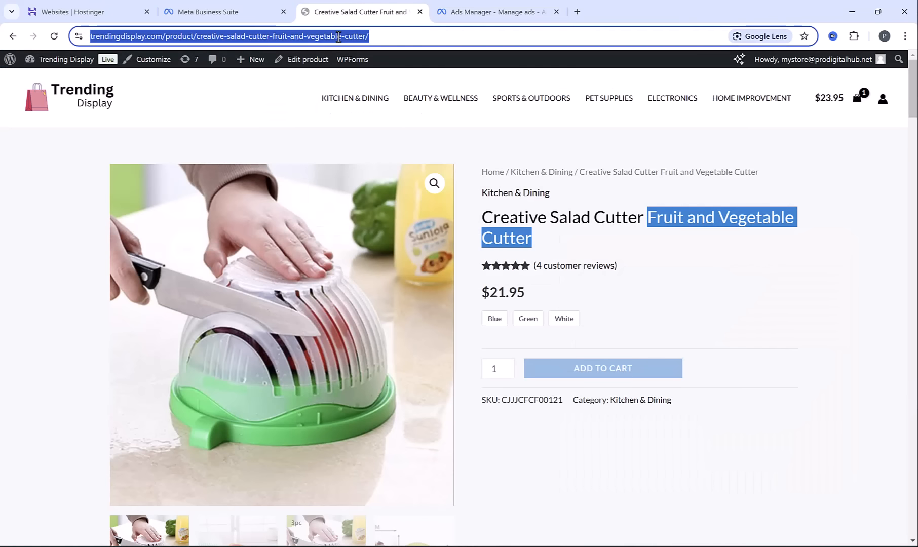
left_click(490, 11)
left_click(383, 337)
type("https://trendingdisplay.com/products/creative-salad-cutter-fruit-and-vegetable-cutter")
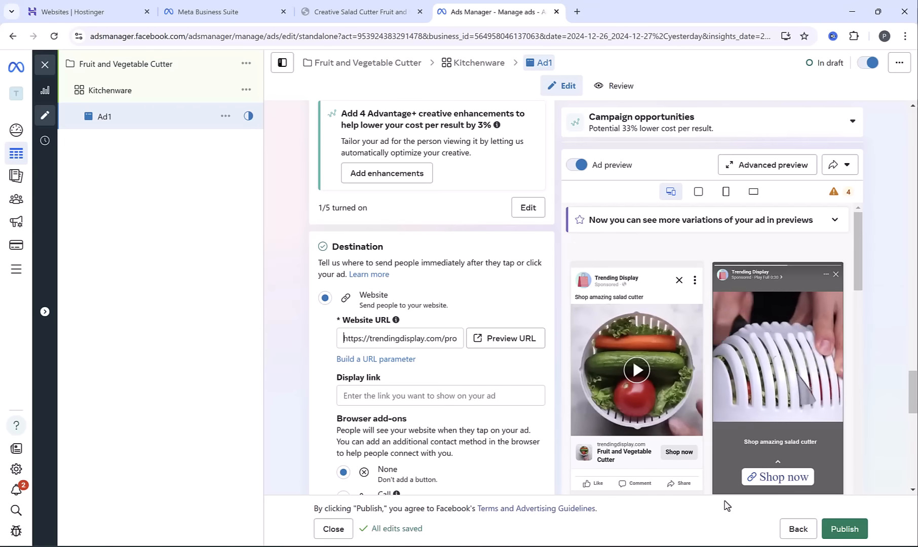
Try to publish the ad, continuing with debit or credit card as the payment method
left_click(845, 529)
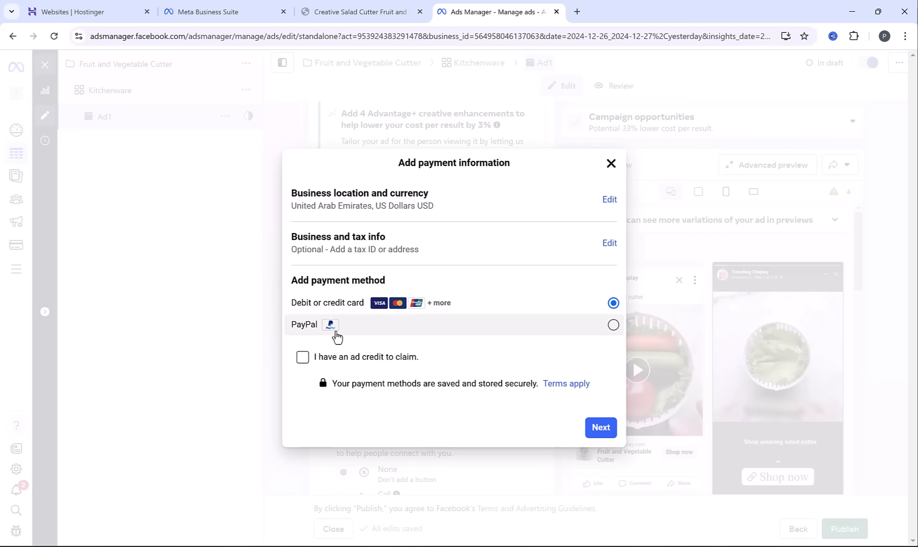
left_click(600, 428)
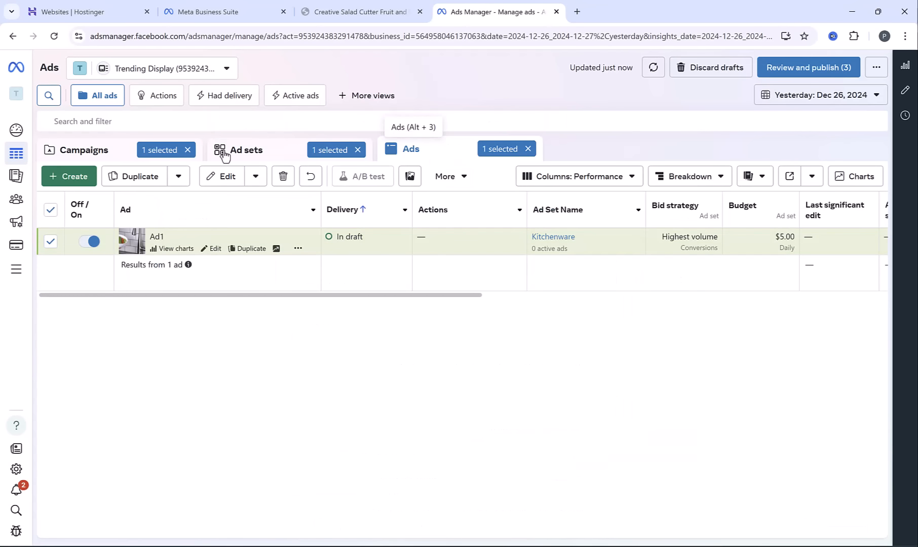
Check the drafts at each level: the Fruit and Vegetable Cutter campaign, its ad set and its ad
left_click(105, 152)
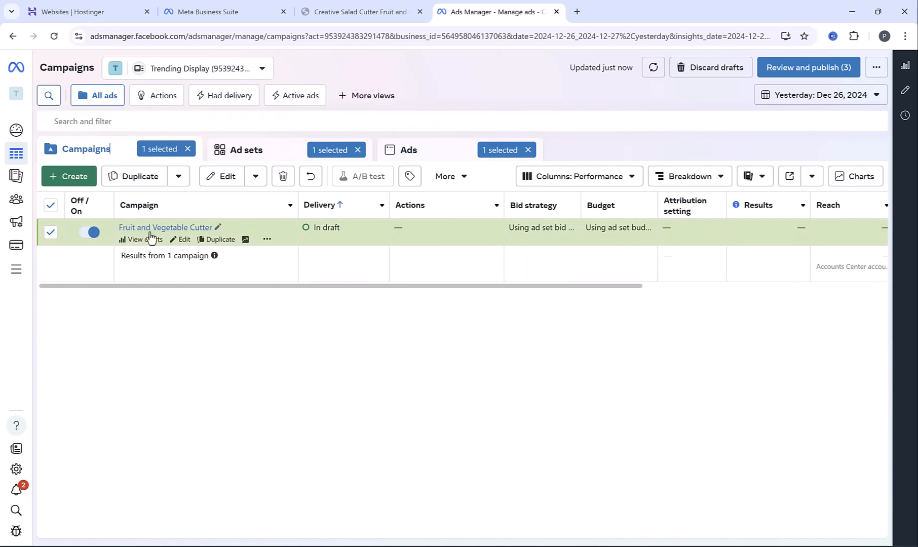
left_click(188, 227)
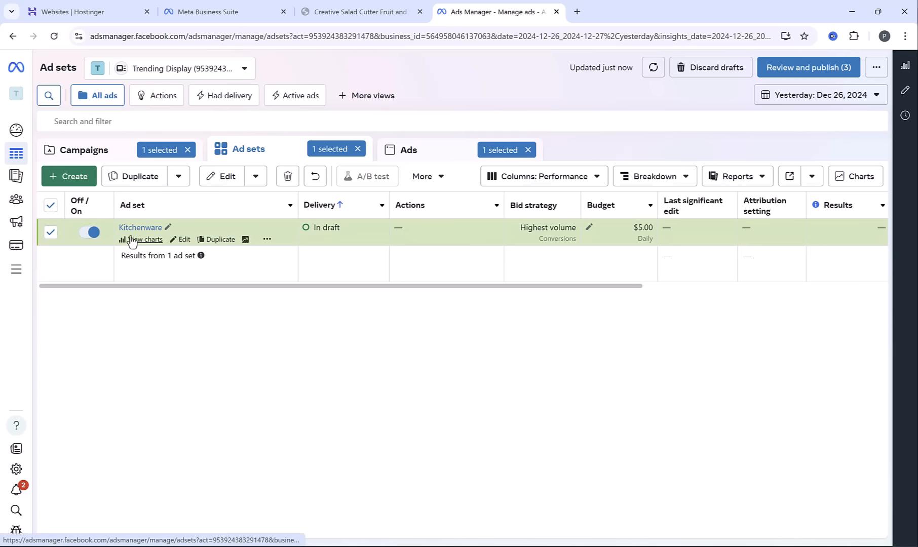
left_click(406, 151)
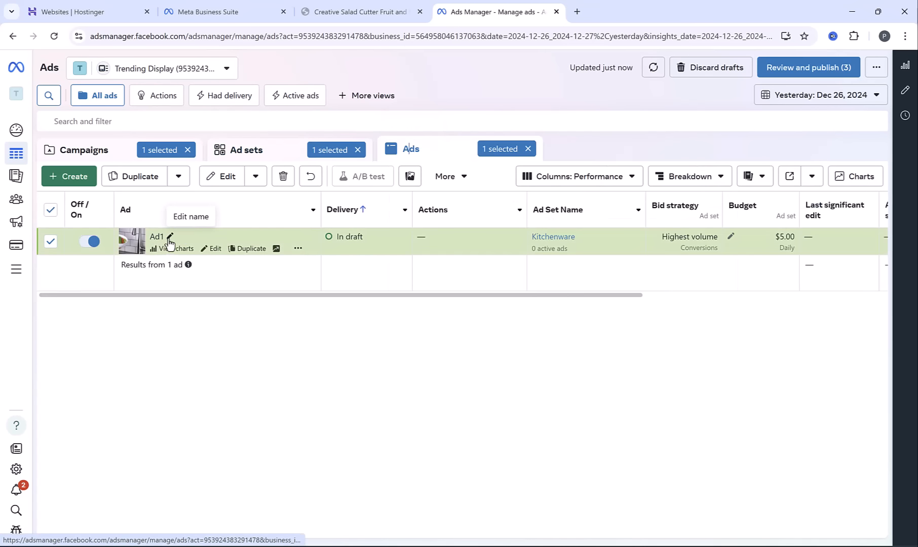
Duplicate the Kitchenware ad set once within the original campaign
left_click(247, 151)
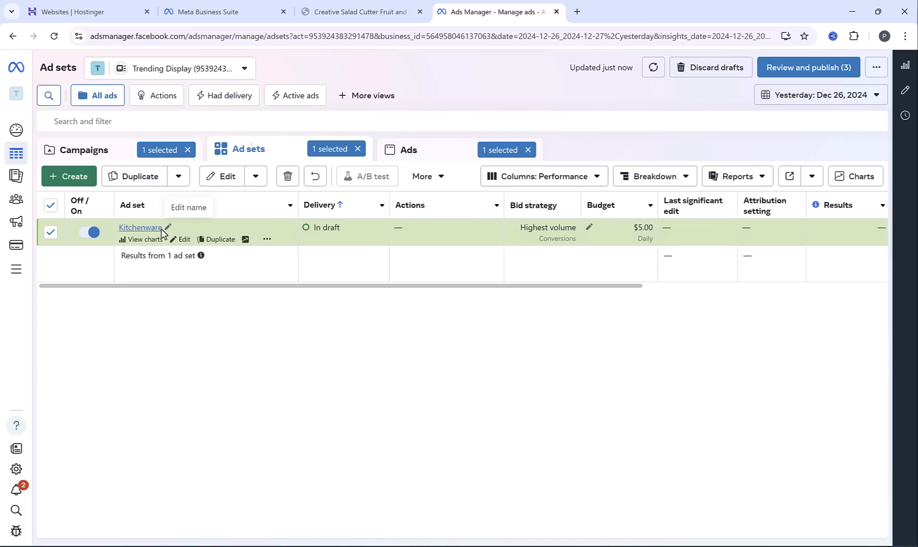
left_click(222, 239)
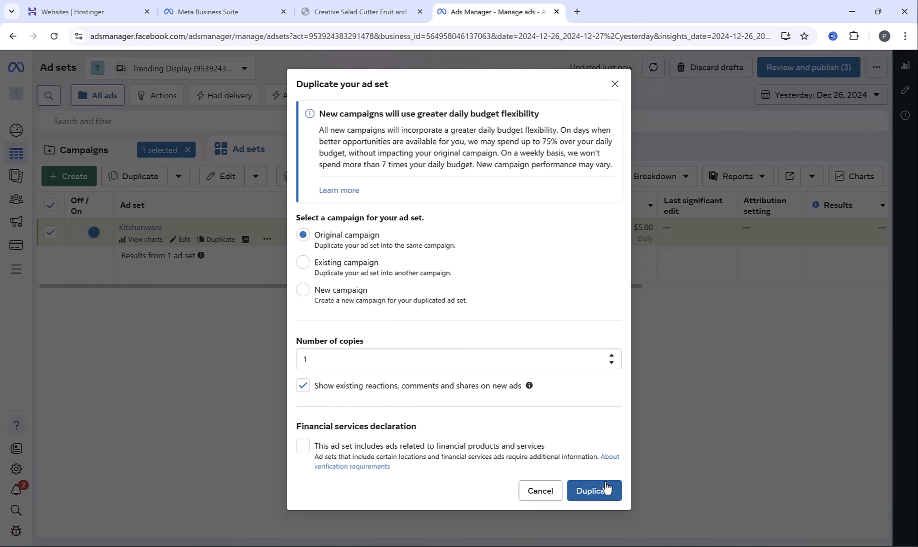
left_click(606, 489)
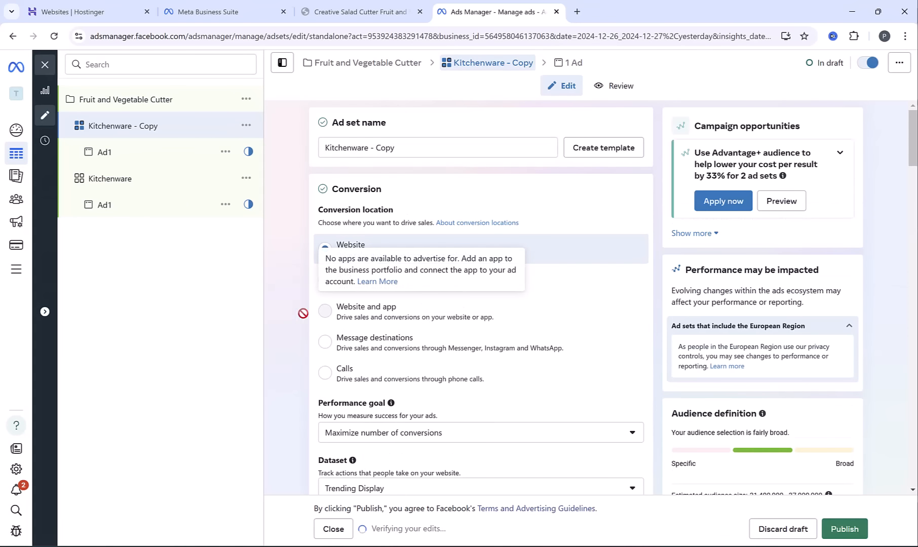
Replace the Kitchenware (kitchen & dining) interest in the copied ad set's detailed targeting with Tefal (home appliances)
scroll(297, 308, "down", 2)
scroll(296, 308, "down", 15)
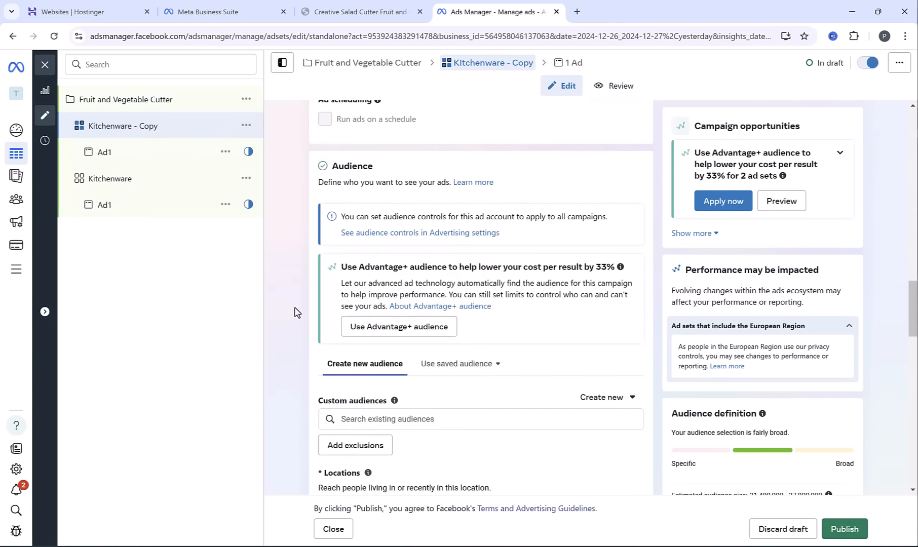
scroll(296, 311, "down", 2)
mouse_move(467, 309)
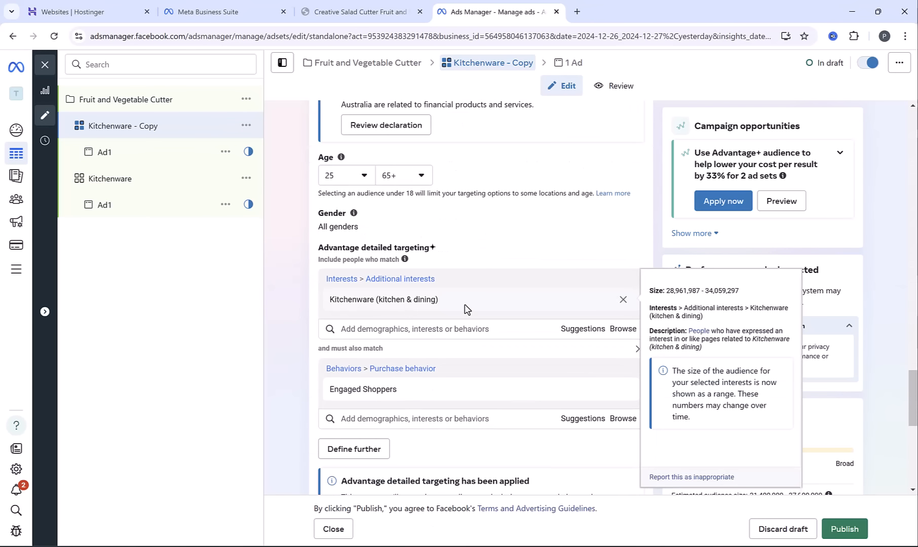
left_click(622, 300)
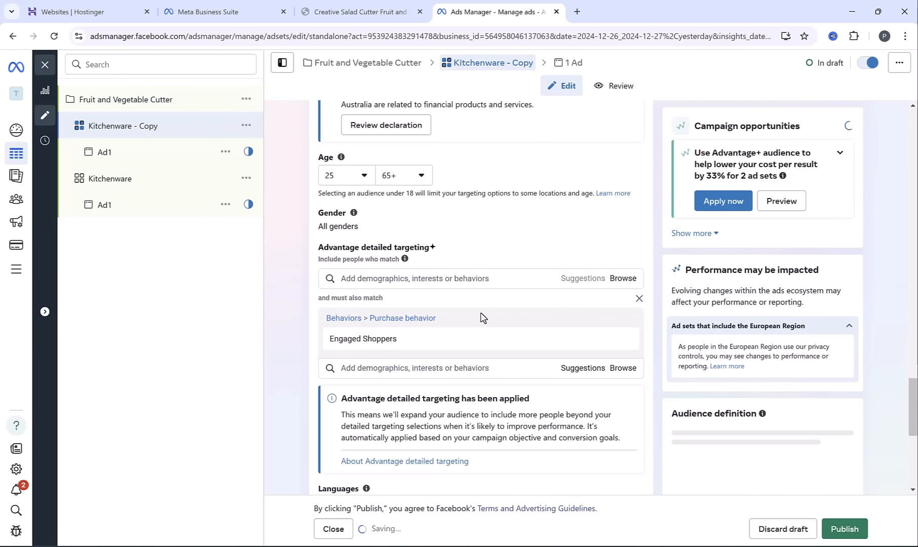
left_click(399, 277)
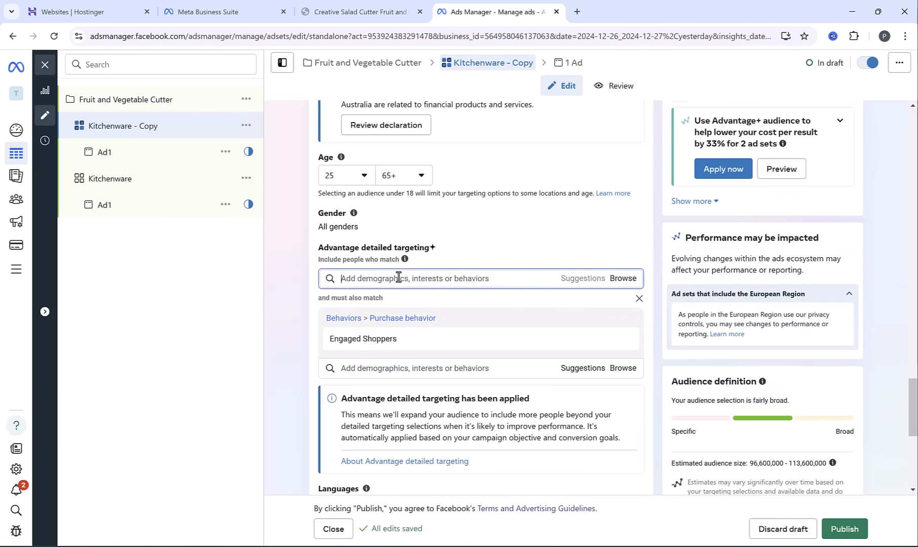
type("tefal")
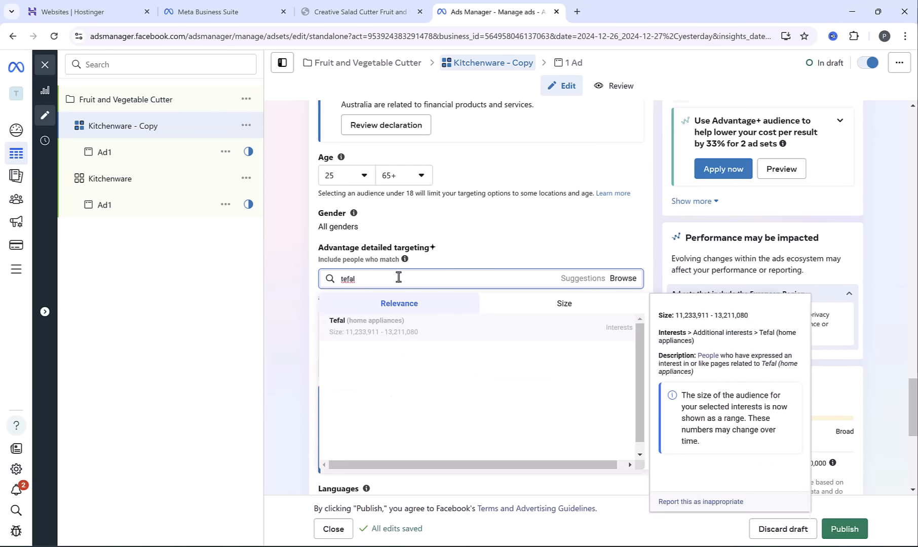
left_click(387, 328)
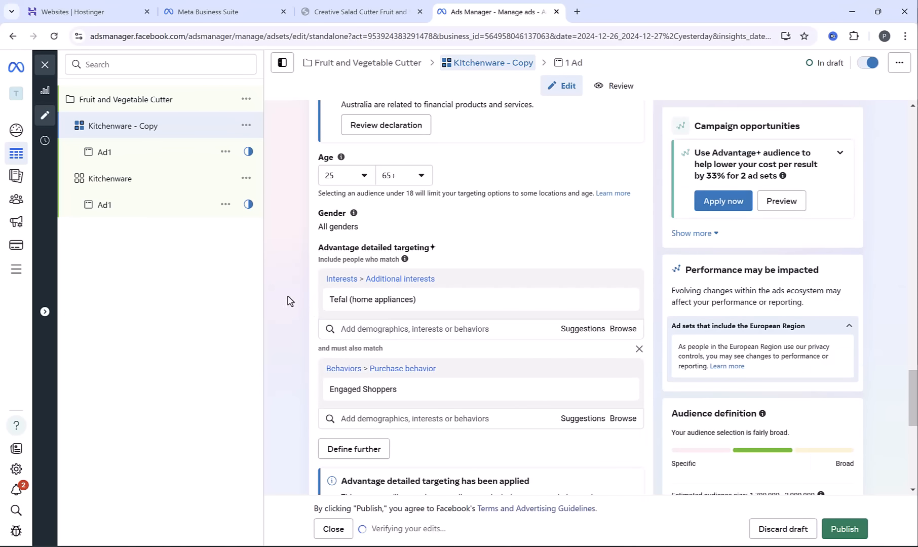
Rename the copied ad set as Tefal
scroll(302, 259, "up", 20)
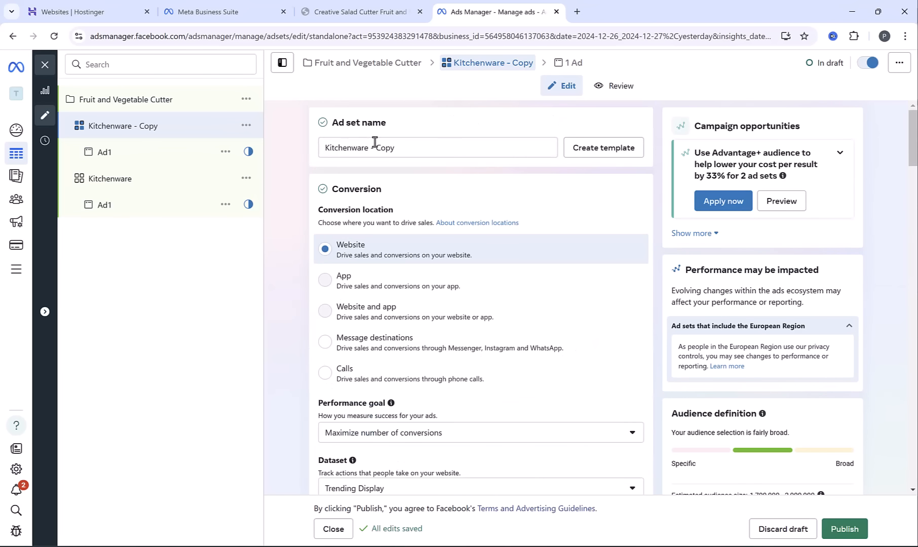
left_click(374, 147)
key("ctrl+a")
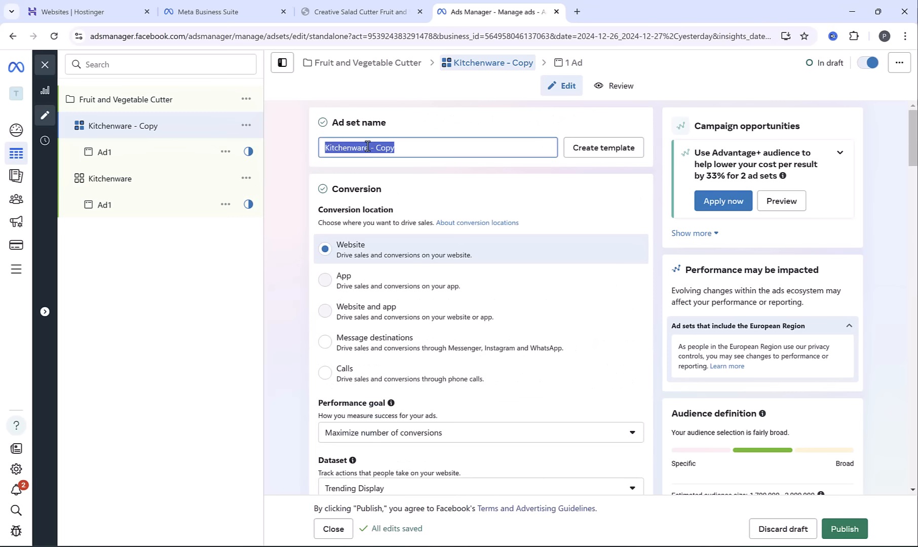
type("Tefal")
scroll(367, 147, "down", 5)
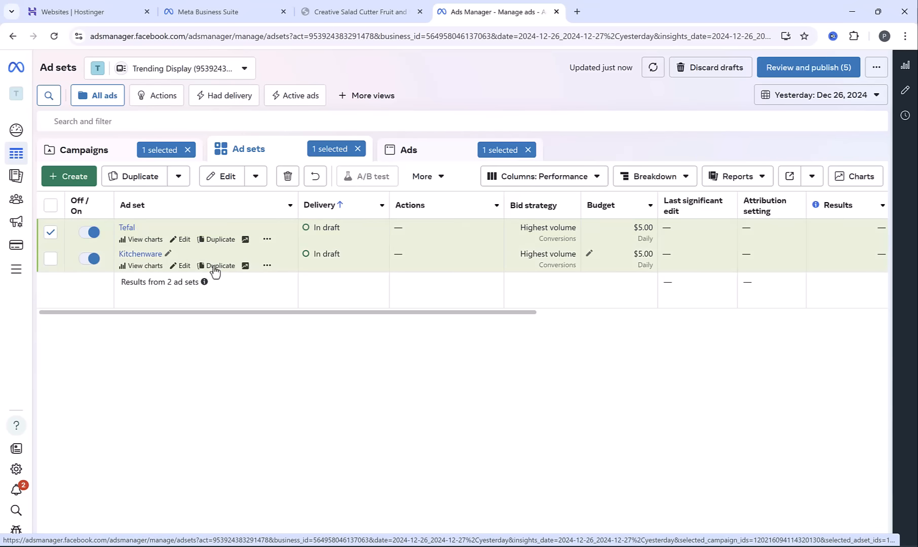
Duplicate the Kitchenware ad set again within its campaign and replace the copy's Kitchenware interest with KitchenAid (home appliances)
left_click(227, 266)
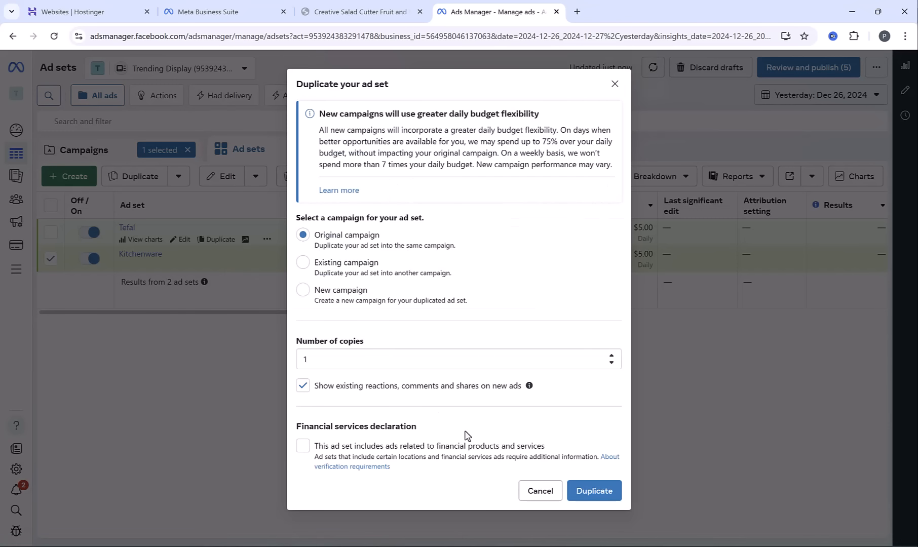
left_click(612, 494)
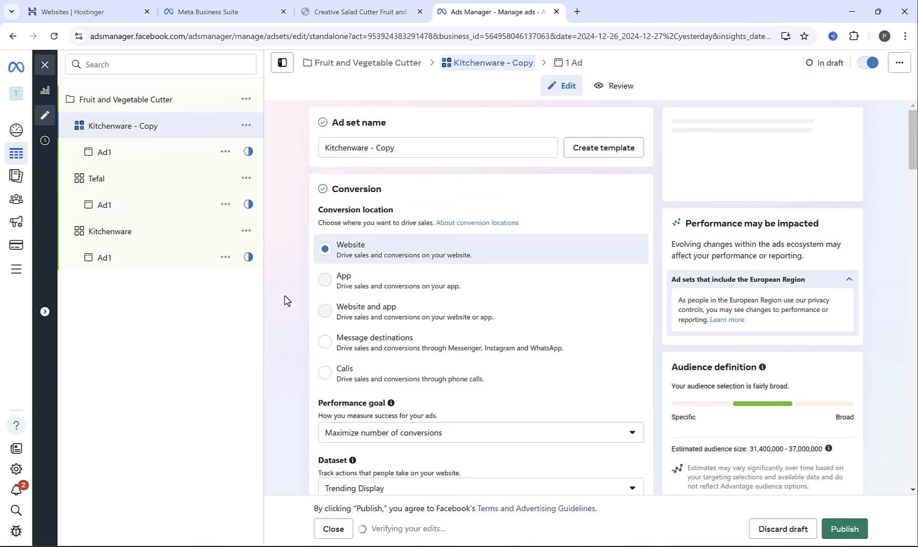
scroll(294, 284, "down", 15)
scroll(293, 284, "down", 12)
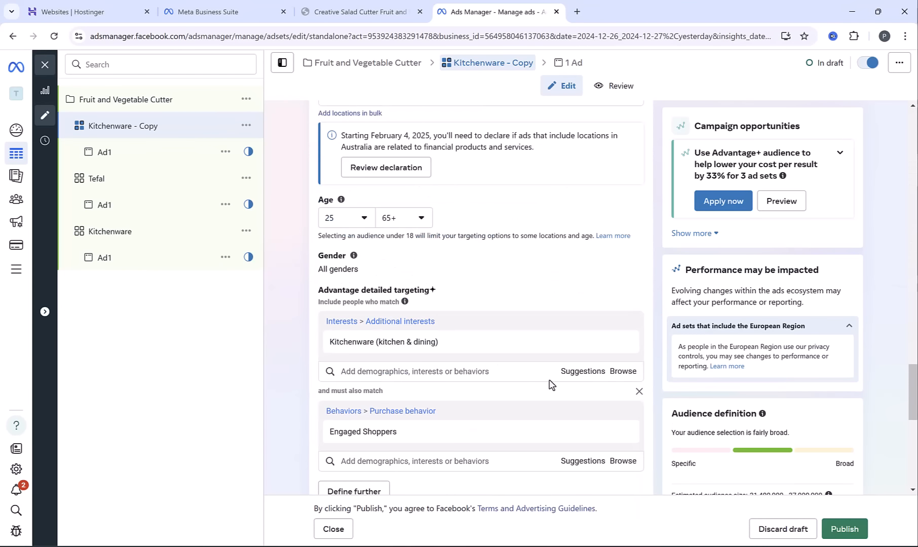
left_click(589, 372)
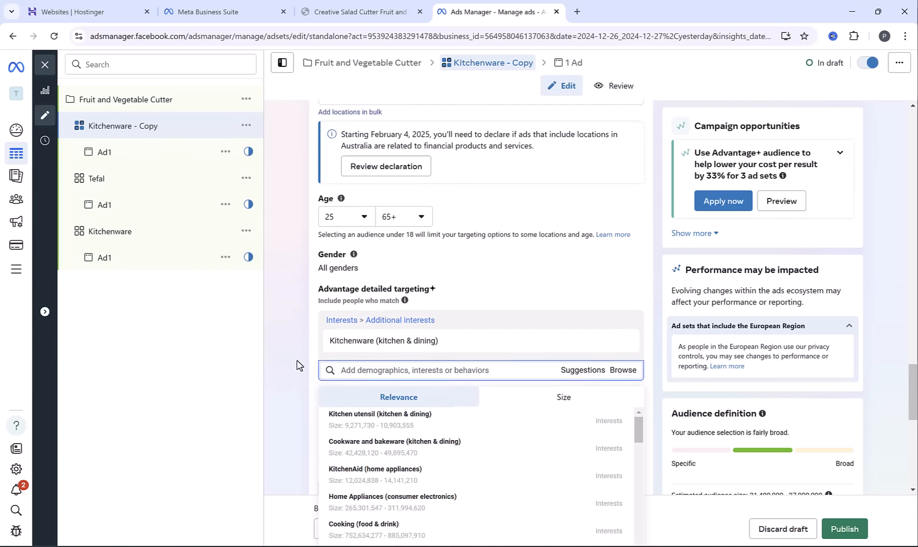
scroll(297, 364, "down", 1)
mouse_move(381, 371)
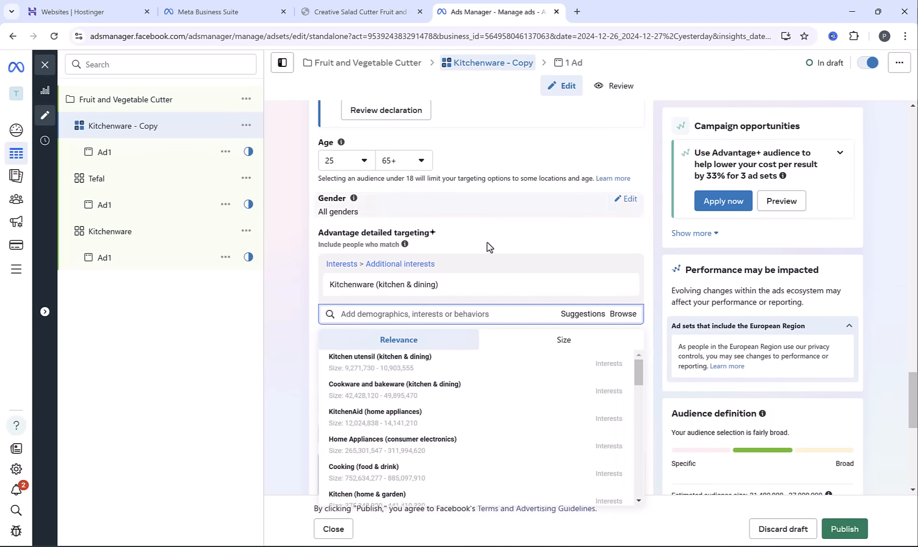
left_click(387, 419)
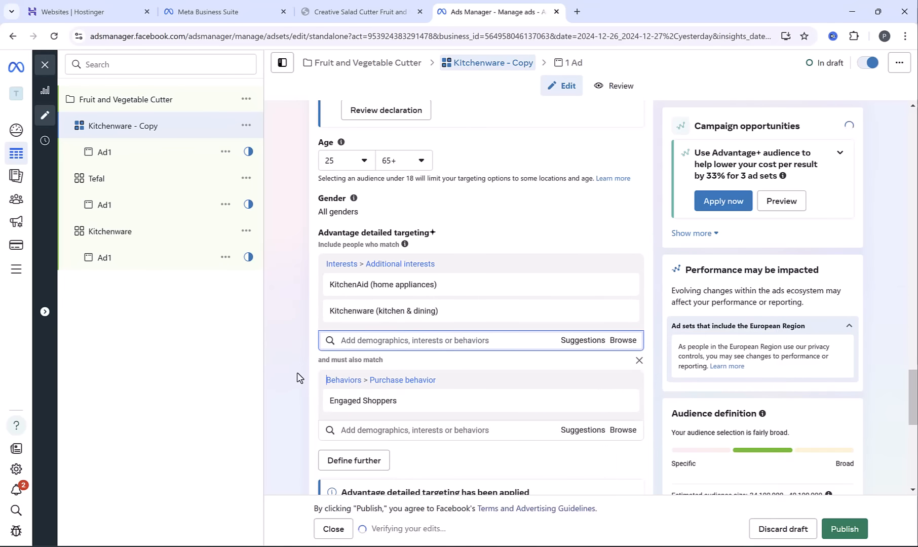
left_click(623, 311)
scroll(280, 320, "up", 10)
scroll(280, 321, "up", 10)
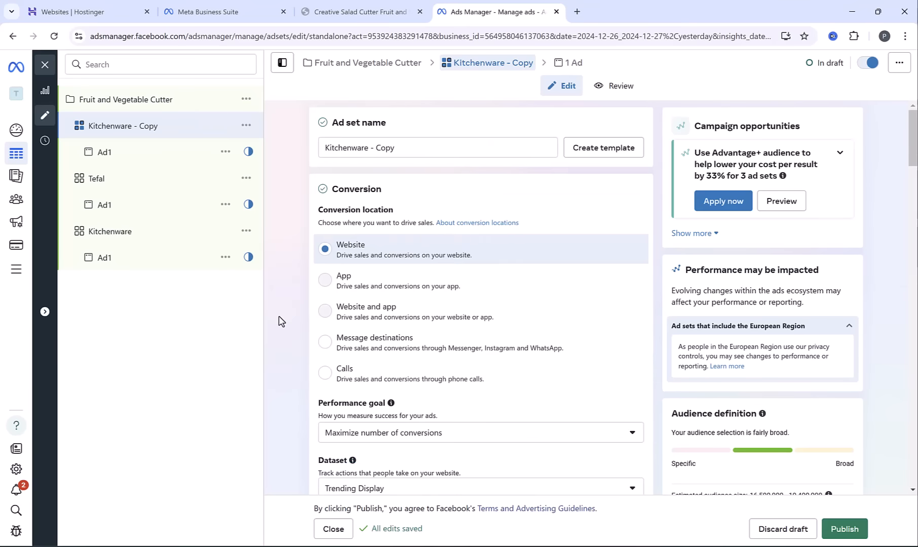
Rename the Kitchenware copy ad set as Kitchenaid and return to the list of ad sets
triple_click(489, 149)
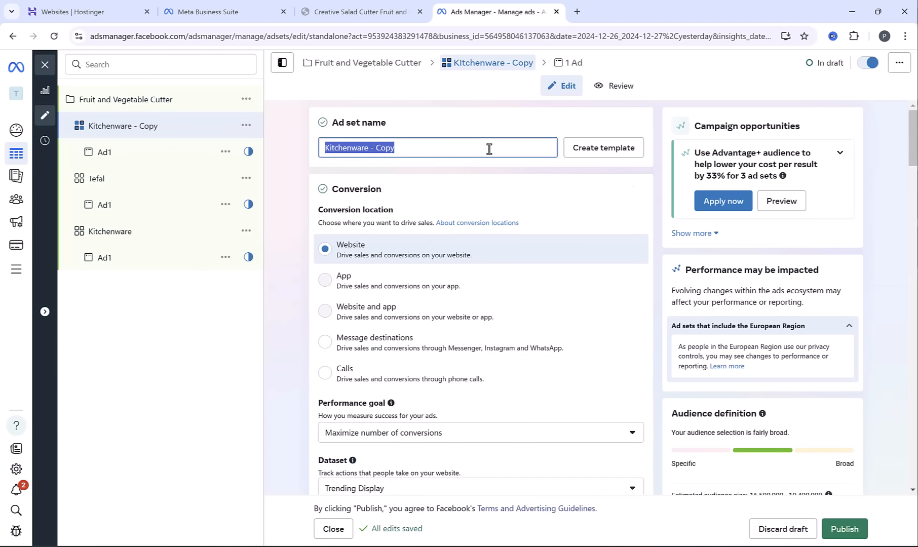
type("Kitch")
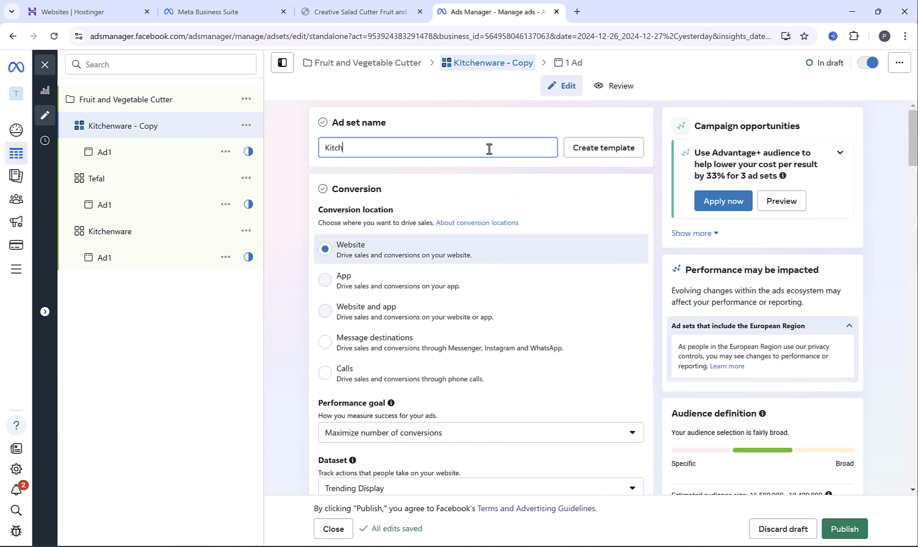
type("enaid")
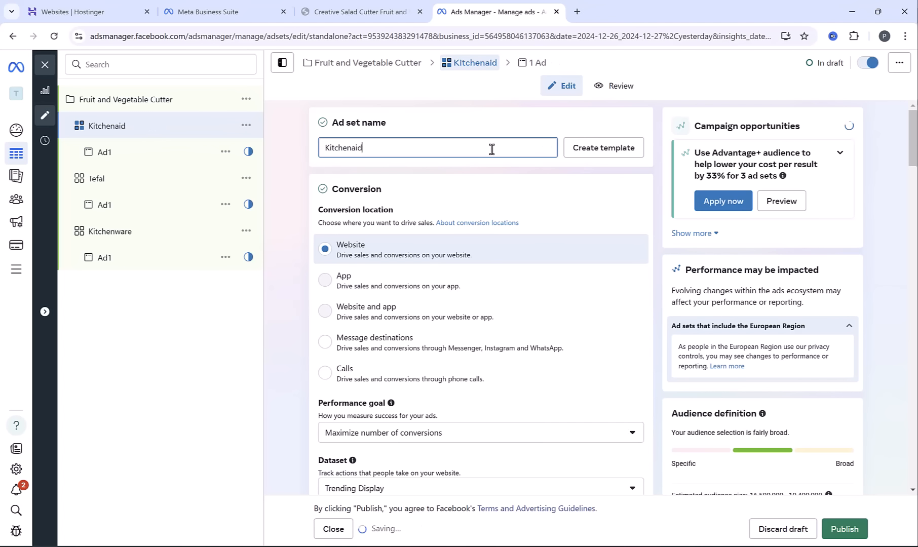
left_click(854, 530)
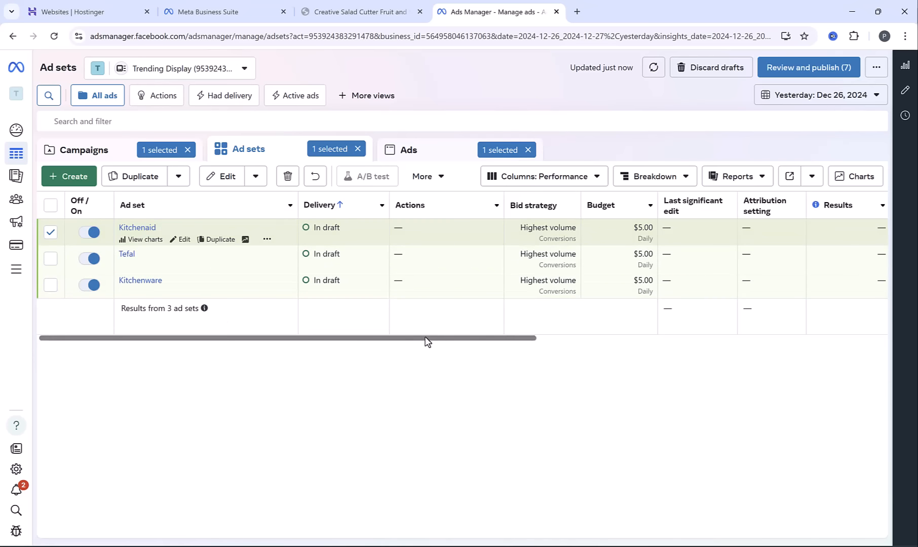
Set the Kitchenware ad set's daily budget to 10 USD and save it to draft
left_click_drag(427, 342, 592, 308)
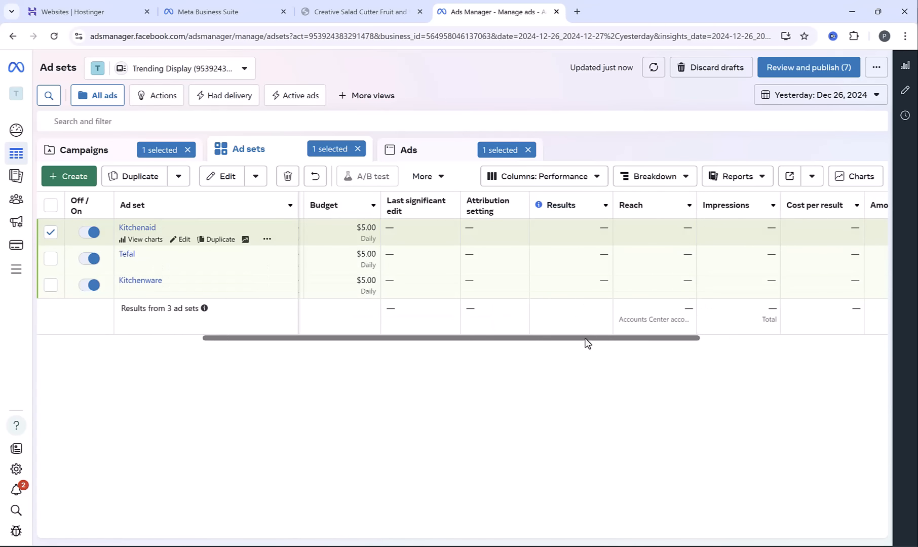
left_click_drag(587, 344, 667, 314)
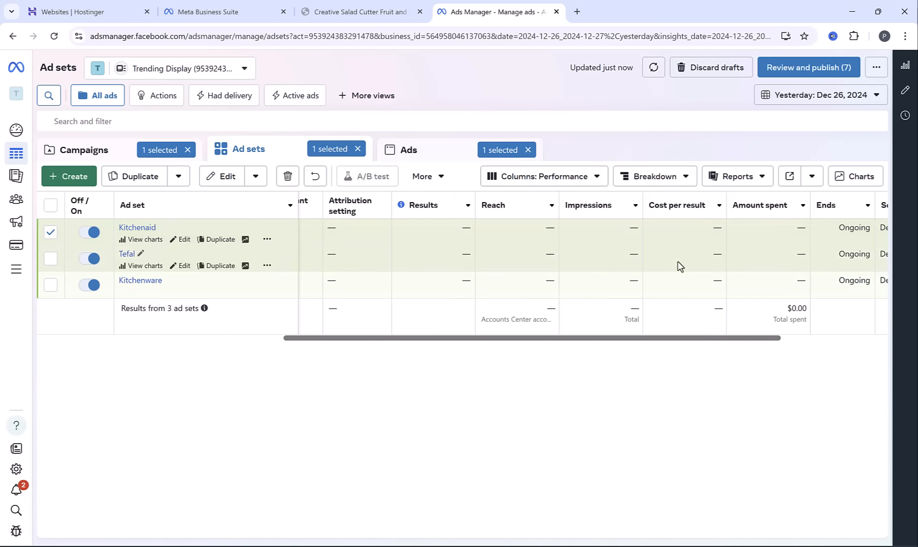
left_click_drag(486, 339, 244, 368)
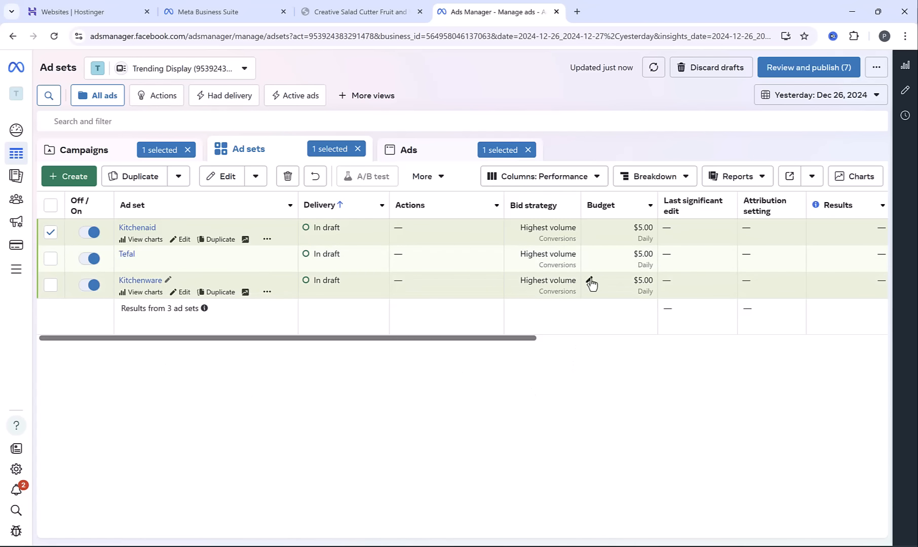
left_click(589, 282)
double_click(628, 278)
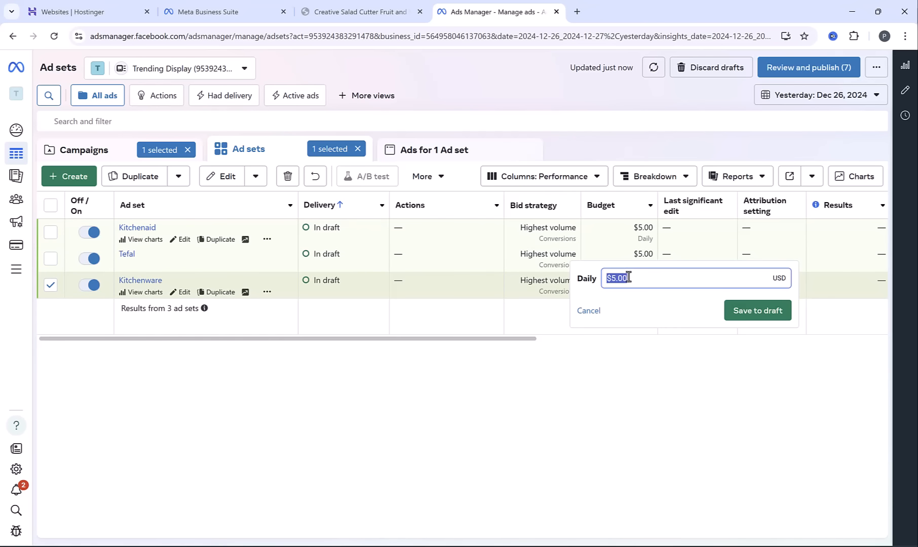
type("10")
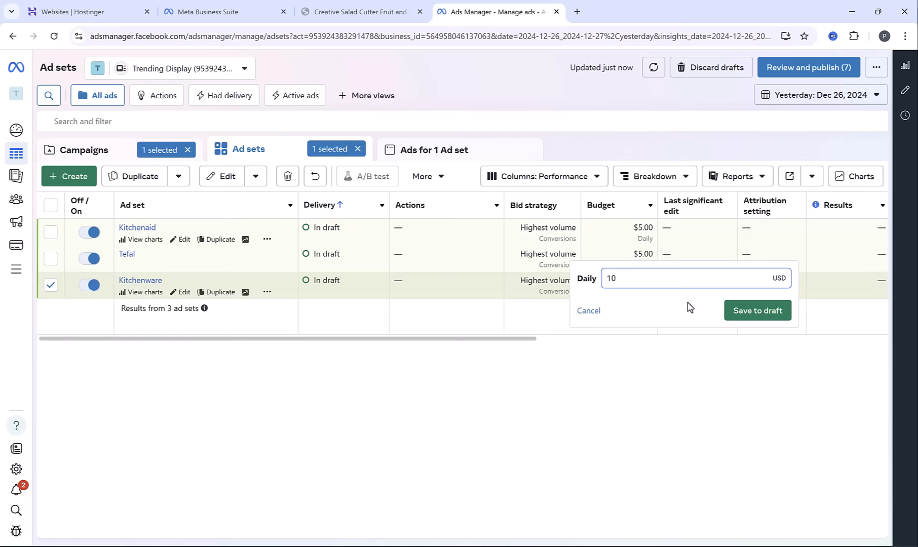
left_click(748, 314)
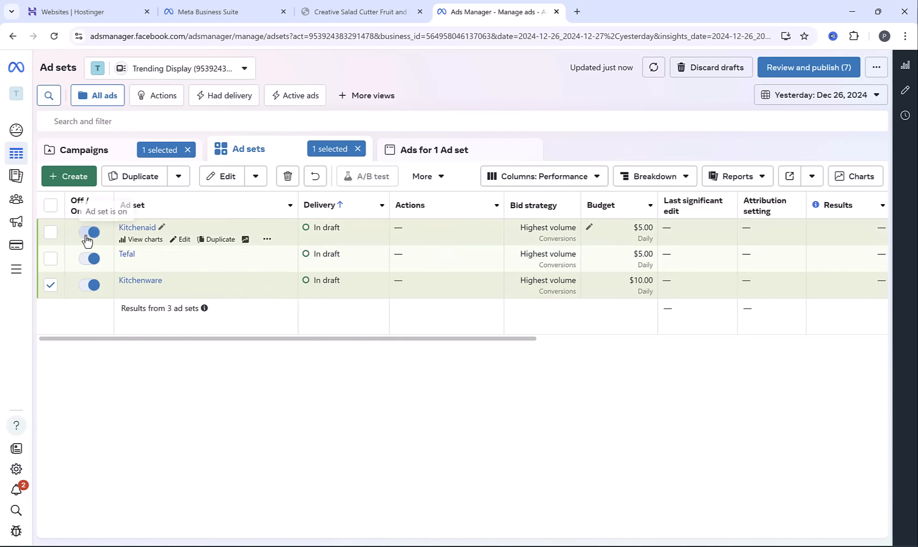
Turn off the Kitchenaid ad set and the Fruit and Vegetable Cutter campaign
left_click(87, 233)
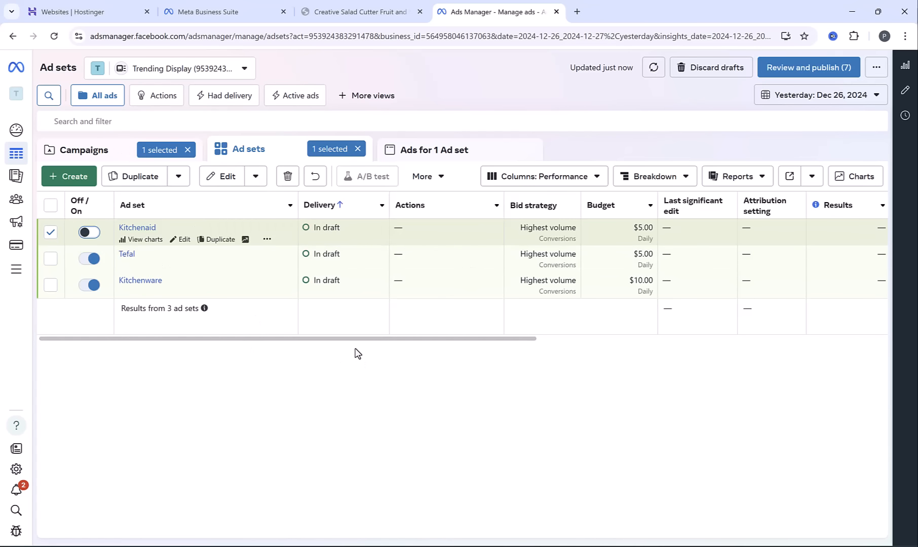
left_click(106, 148)
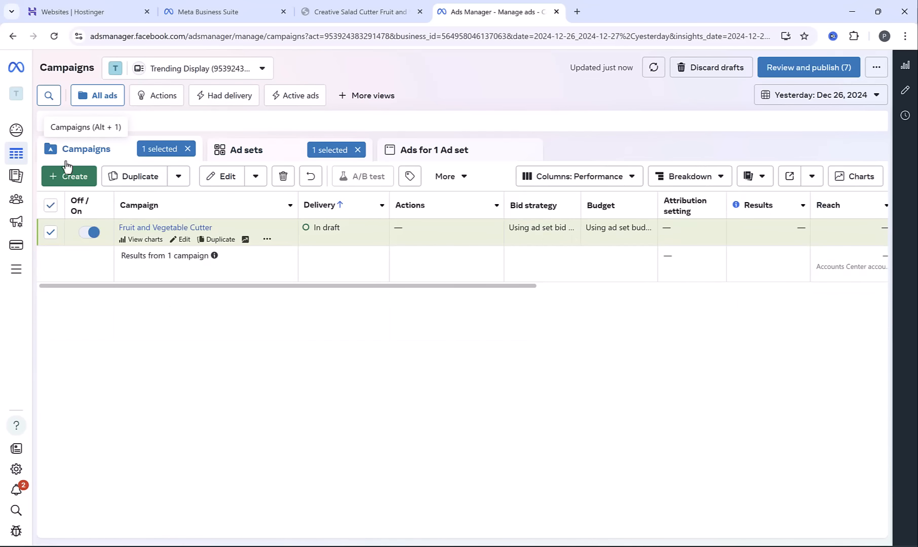
left_click(89, 236)
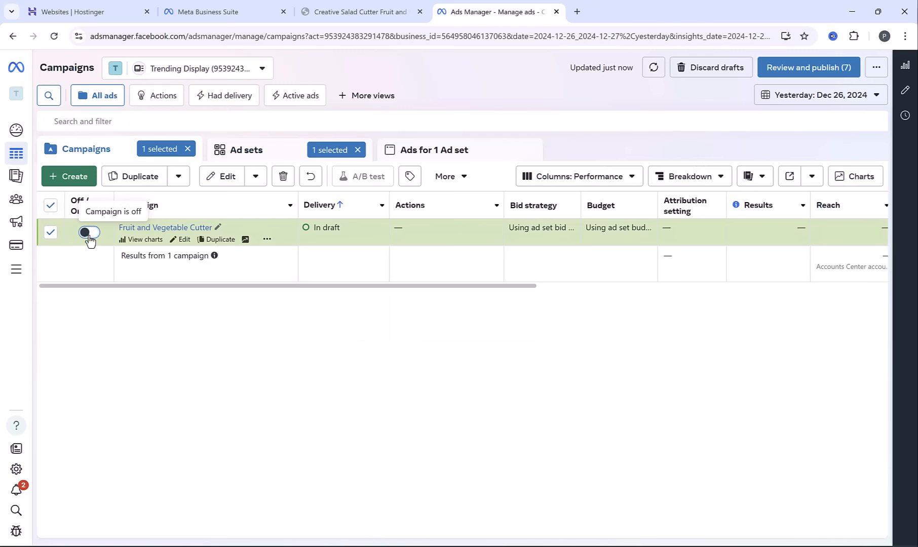